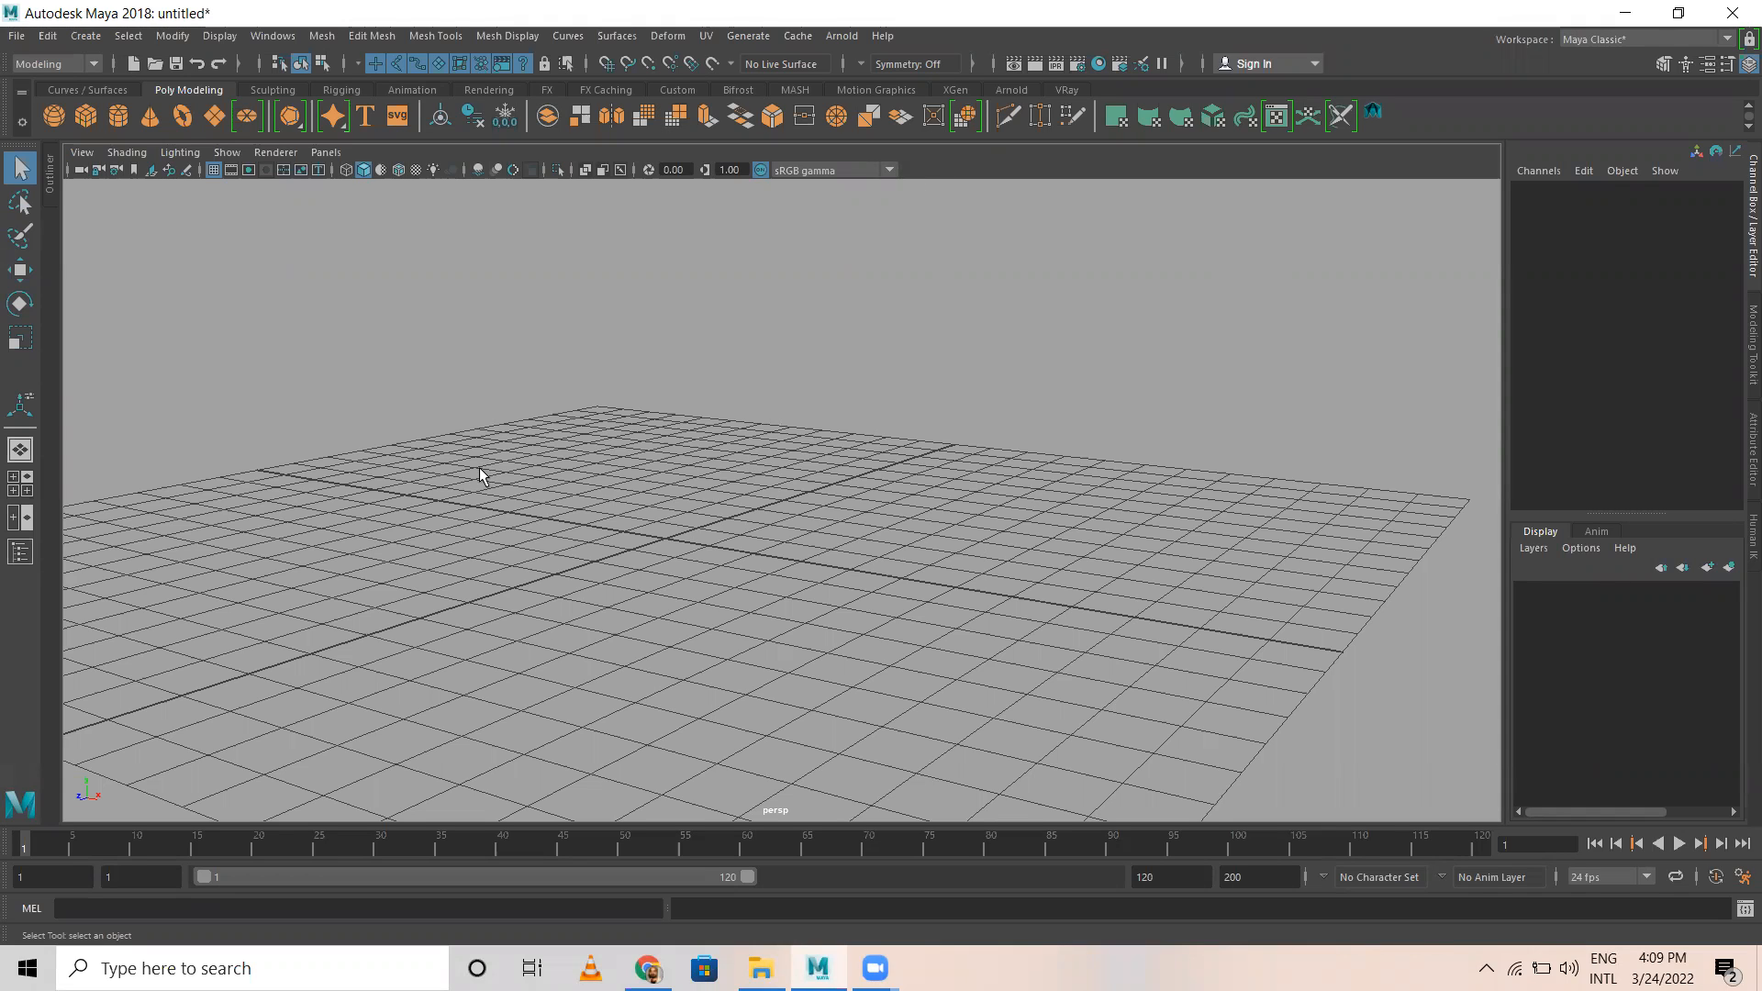
# Step: Switch the menu set from Modeling to Rigging
pyautogui.keyDown('alt'); pyautogui.moveTo(317, 526); pyautogui.dragTo(624, 588); pyautogui.keyUp('alt')
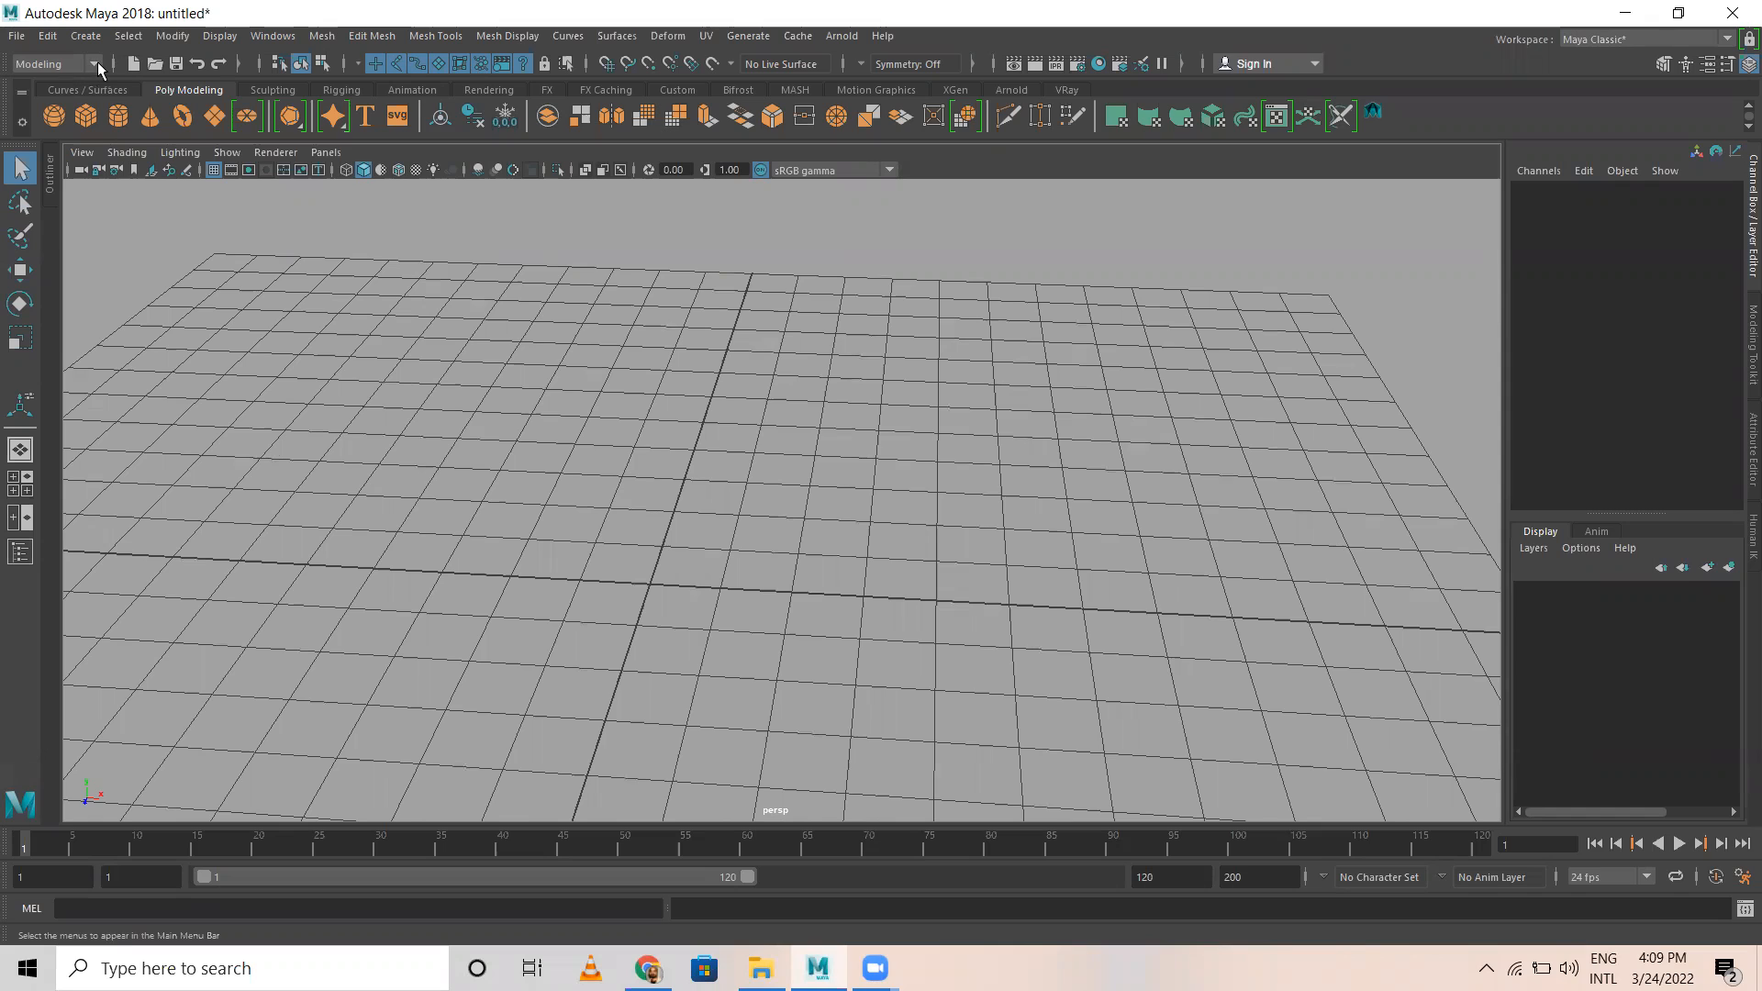
pyautogui.click(94, 63)
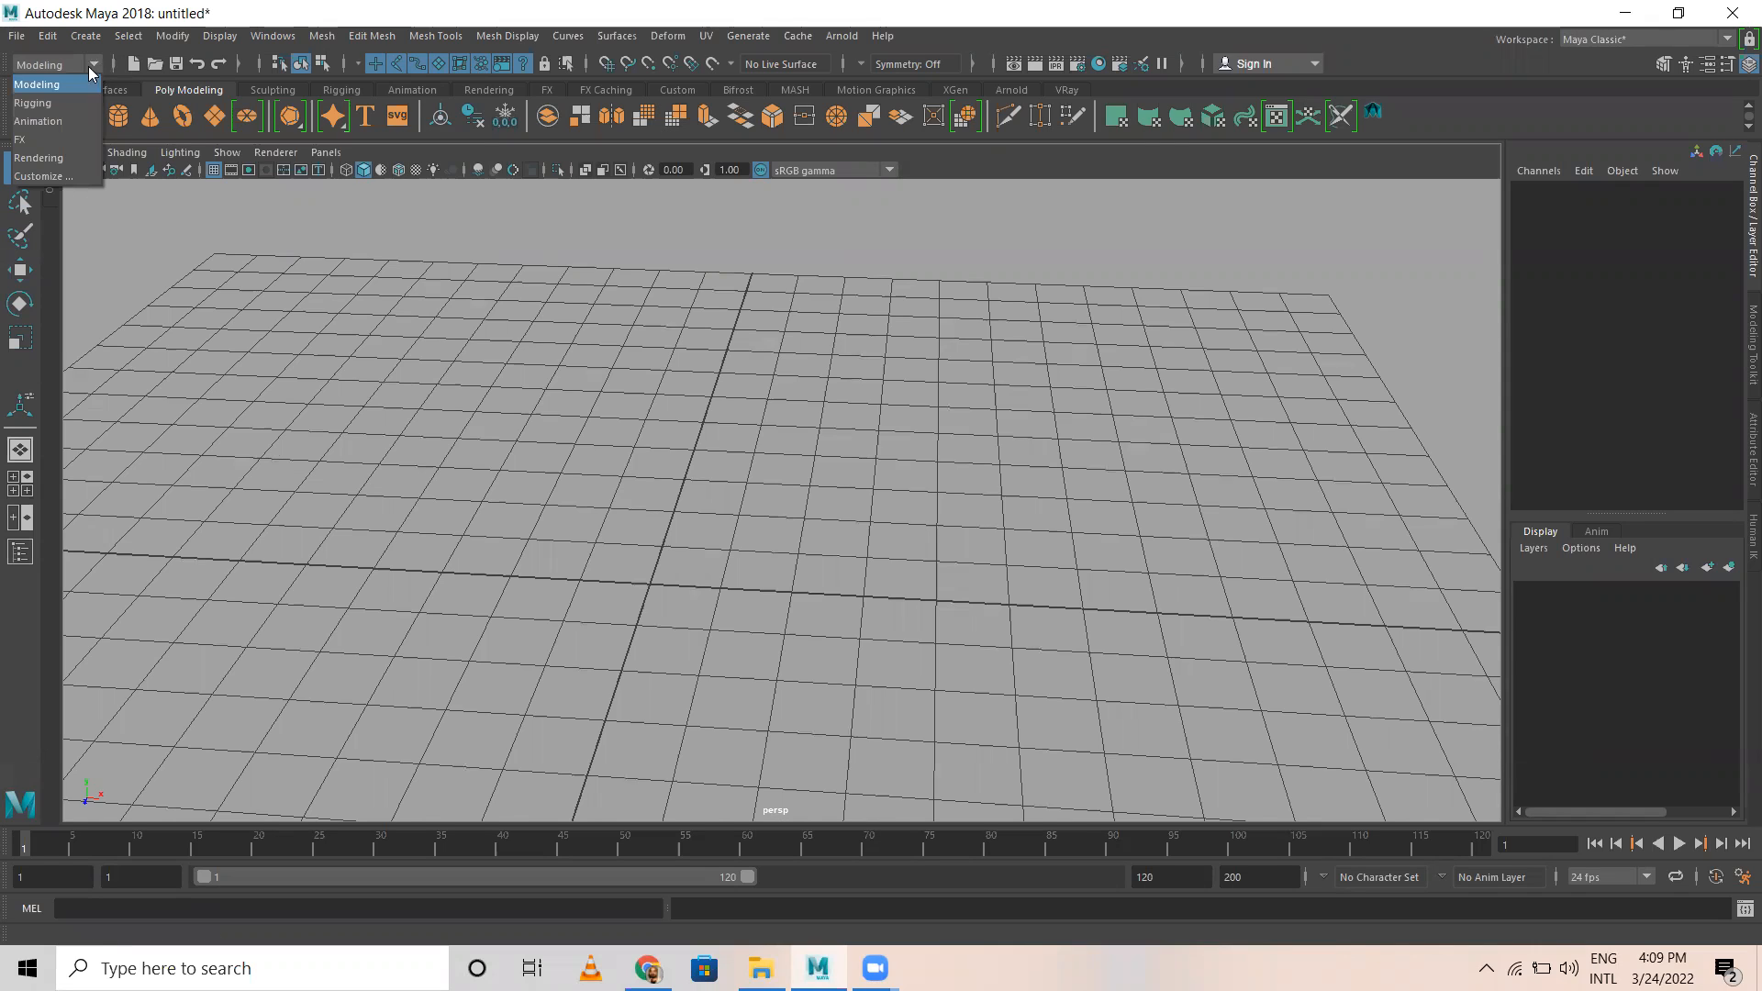
pyautogui.click(49, 102)
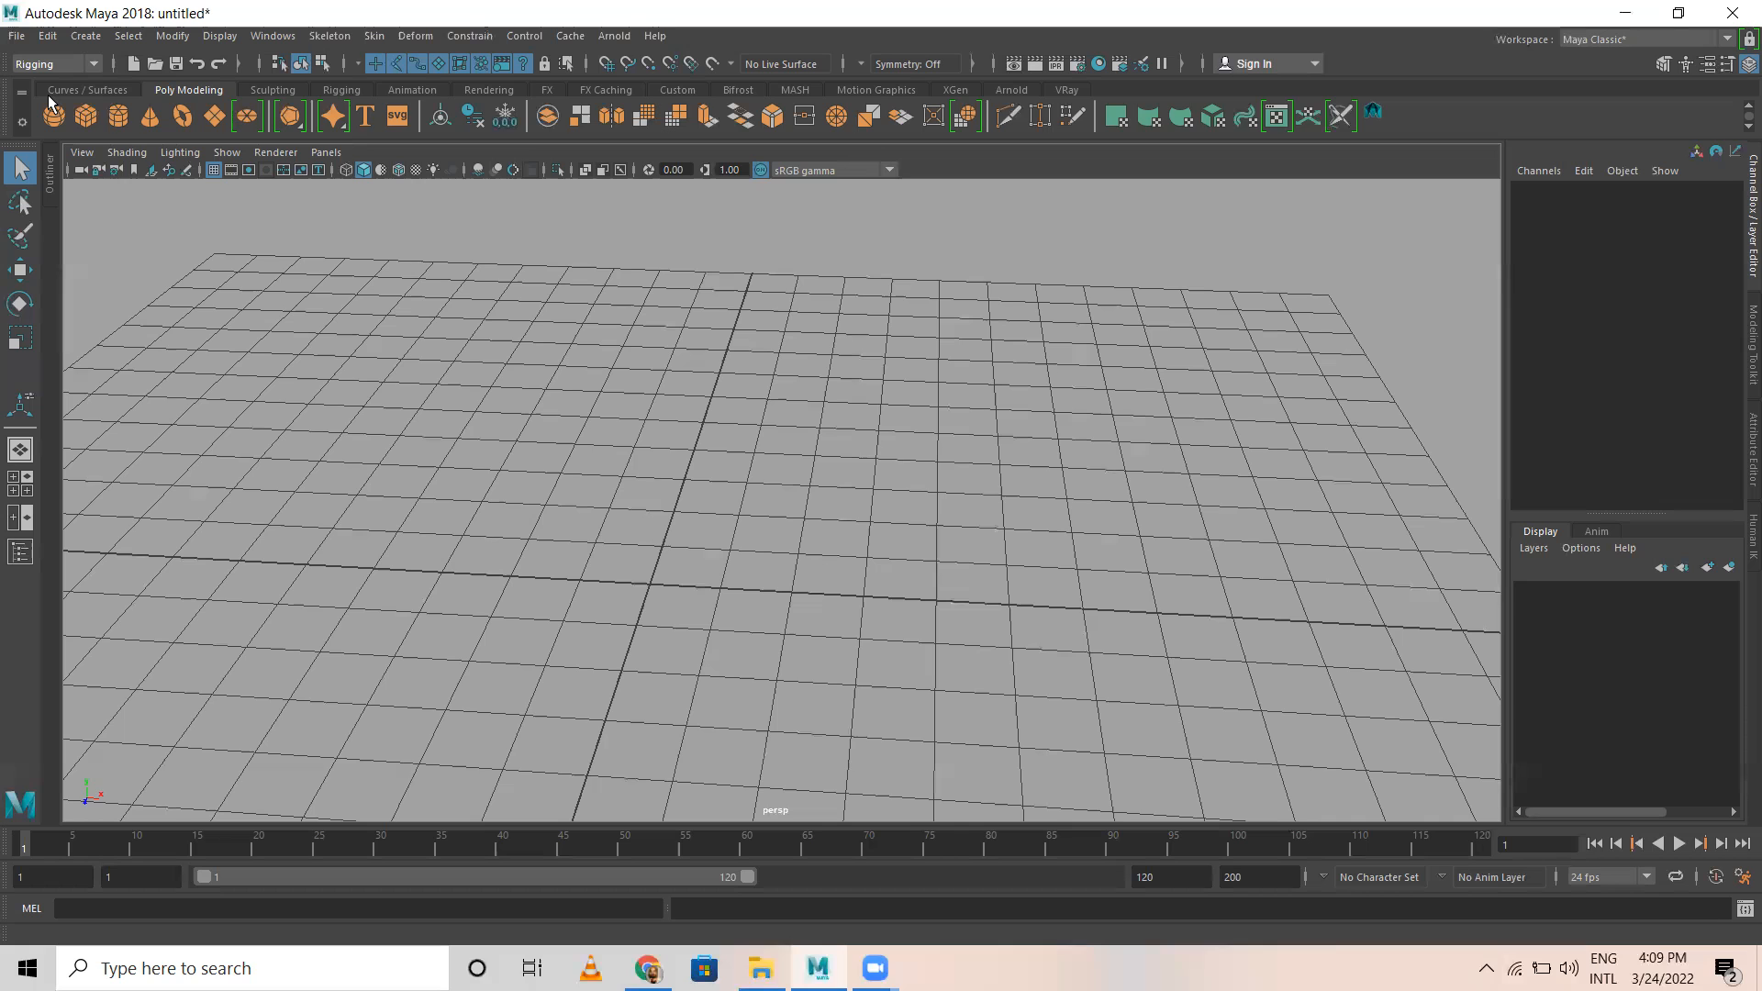
pyautogui.click(323, 36)
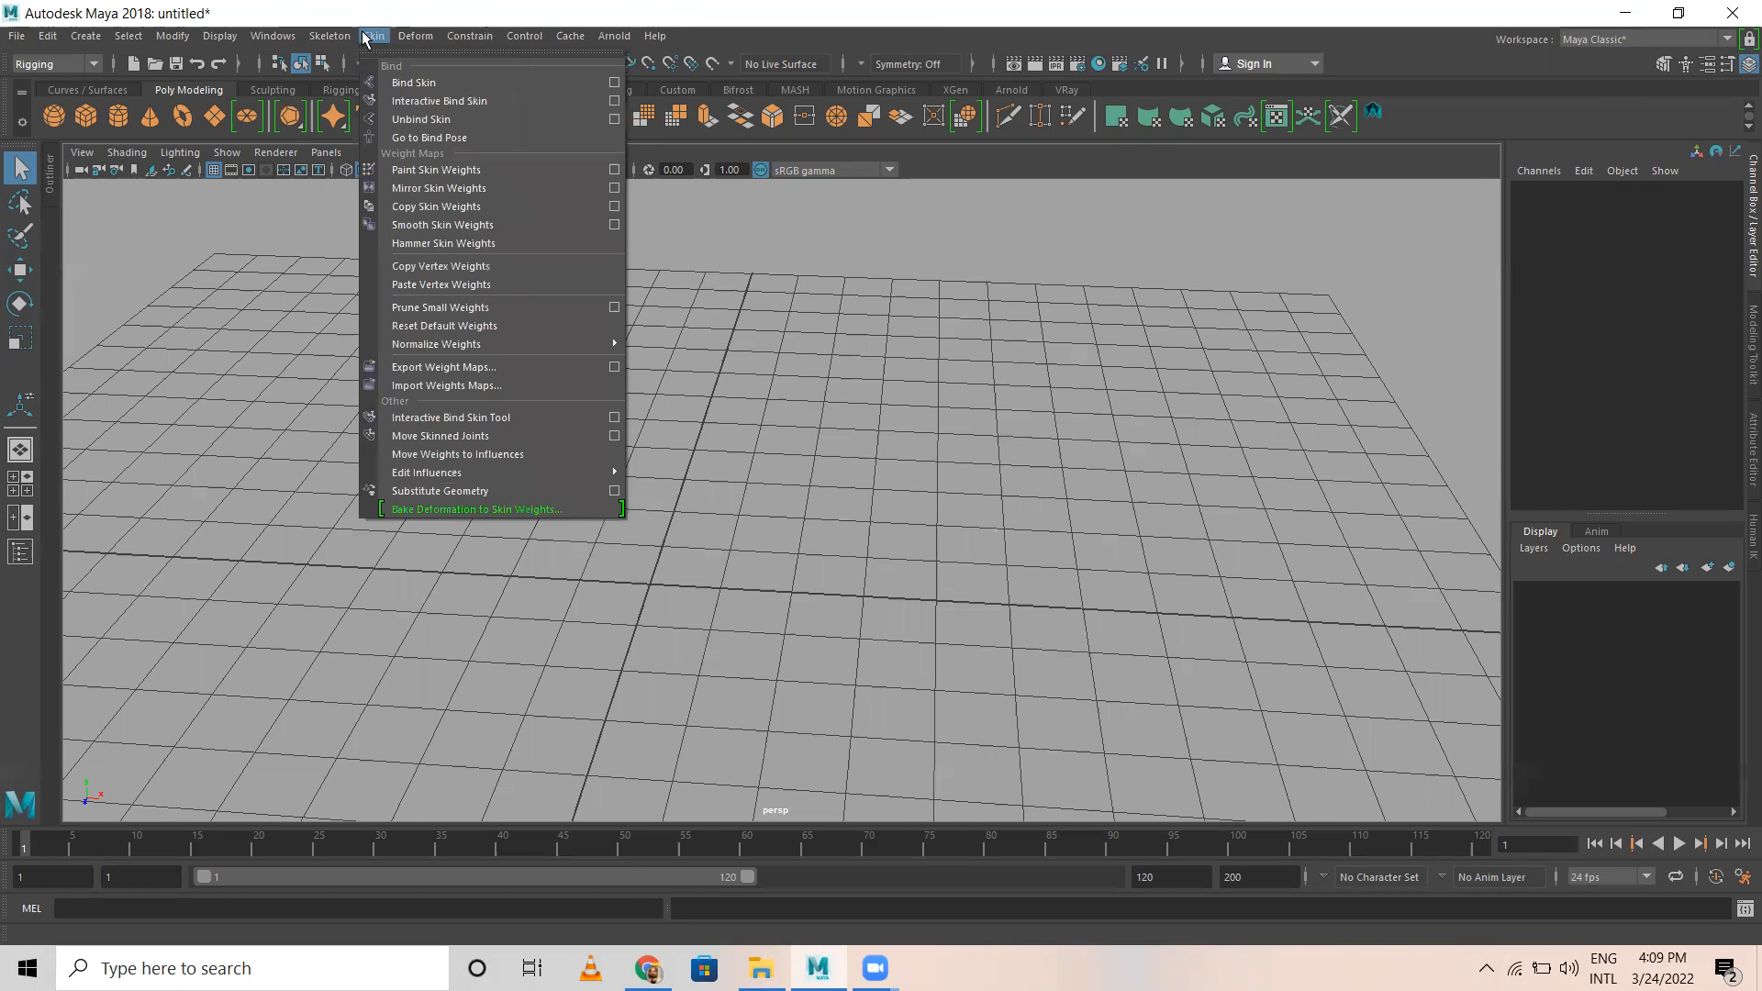
pyautogui.click(411, 37)
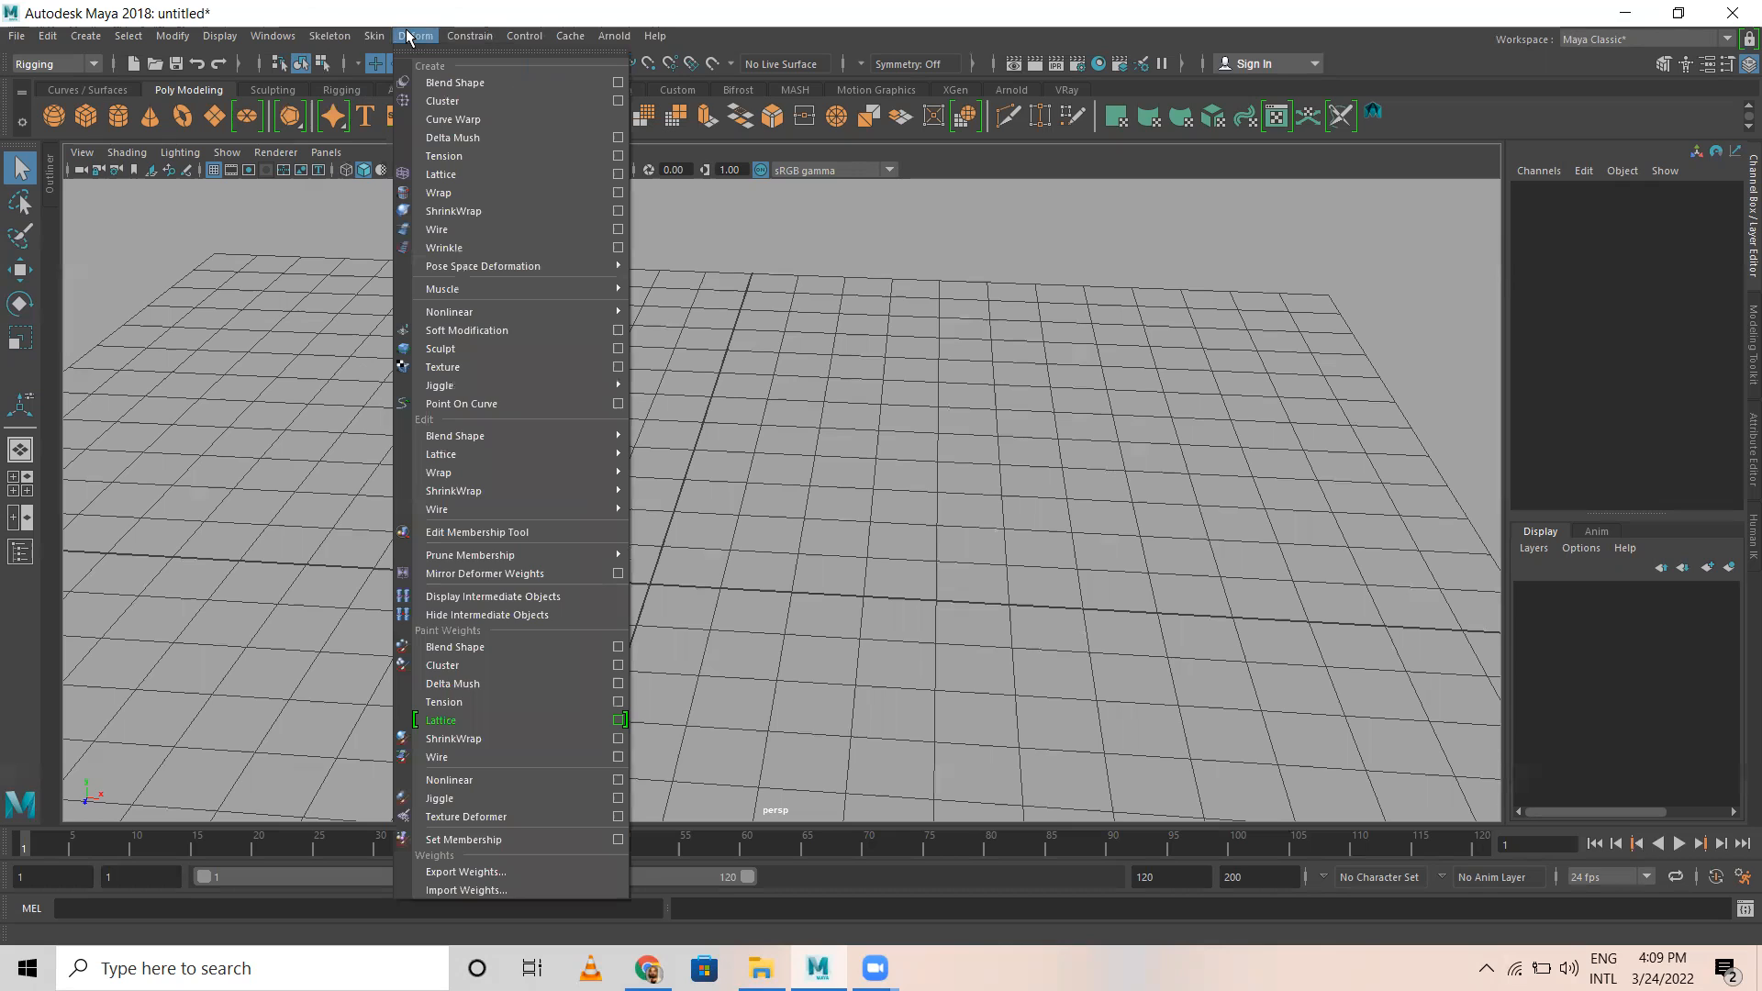
pyautogui.moveTo(470, 36)
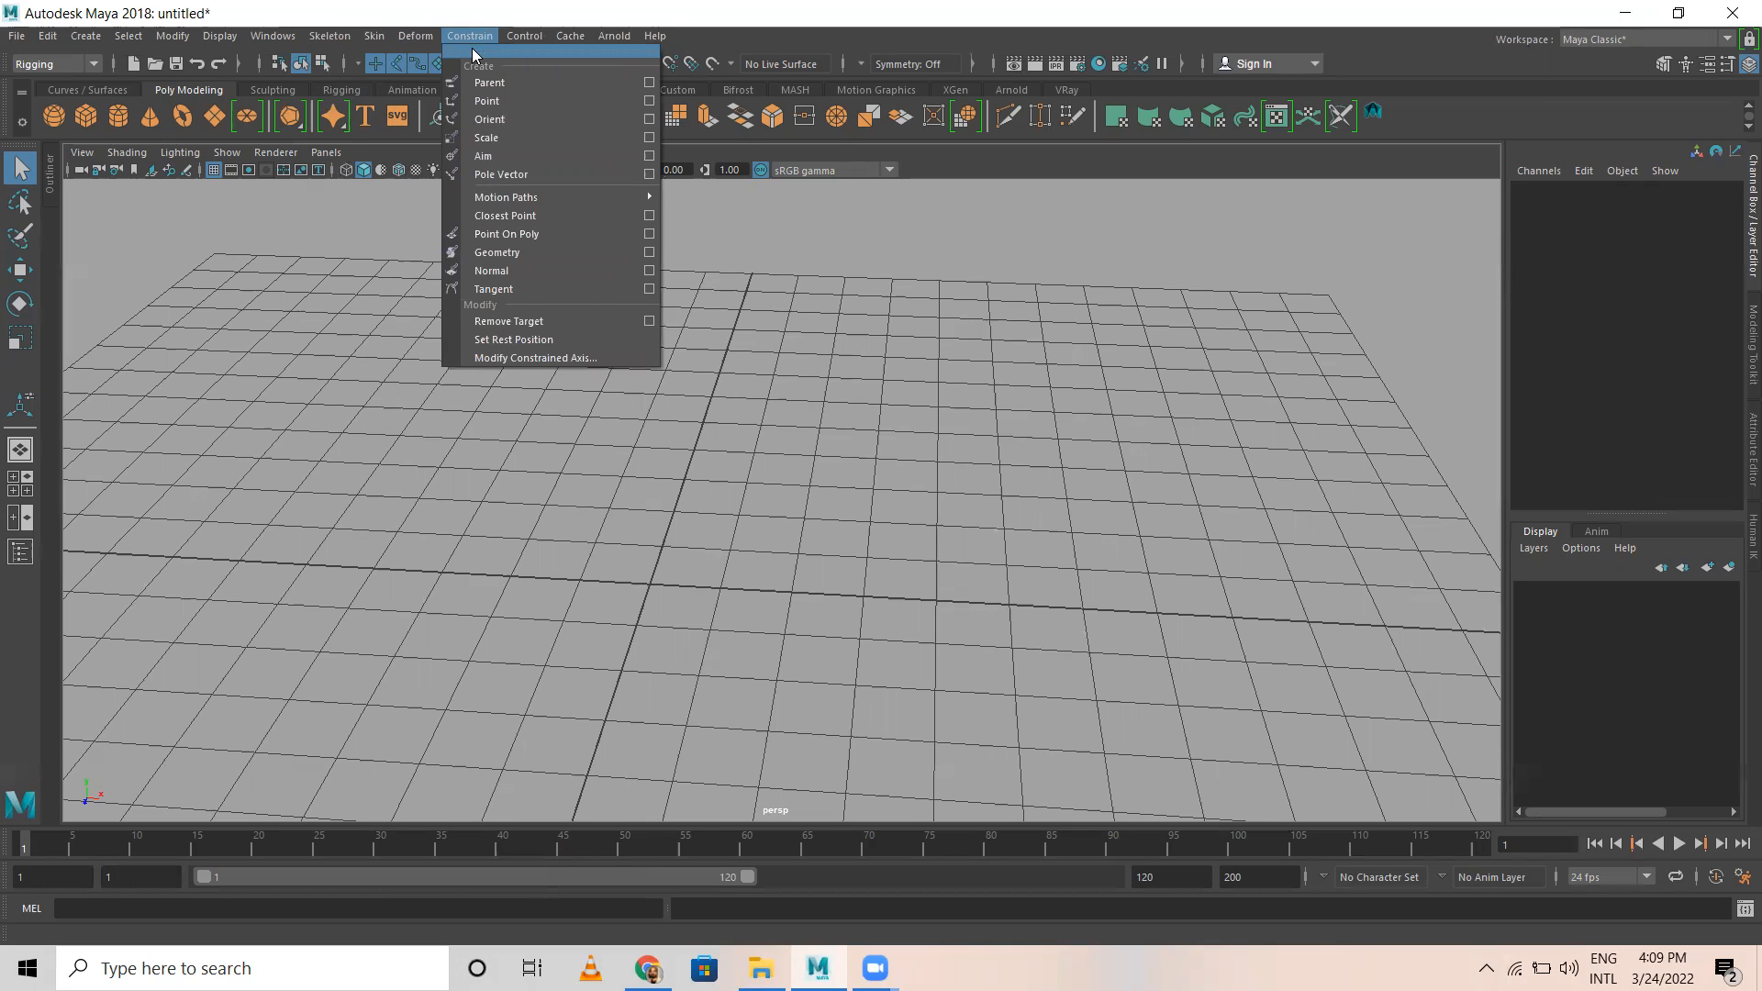
# Step: Draw an eight-joint chain across the grid in the perspective view with the Create Joints tool and complete the skeleton
pyautogui.click(331, 36)
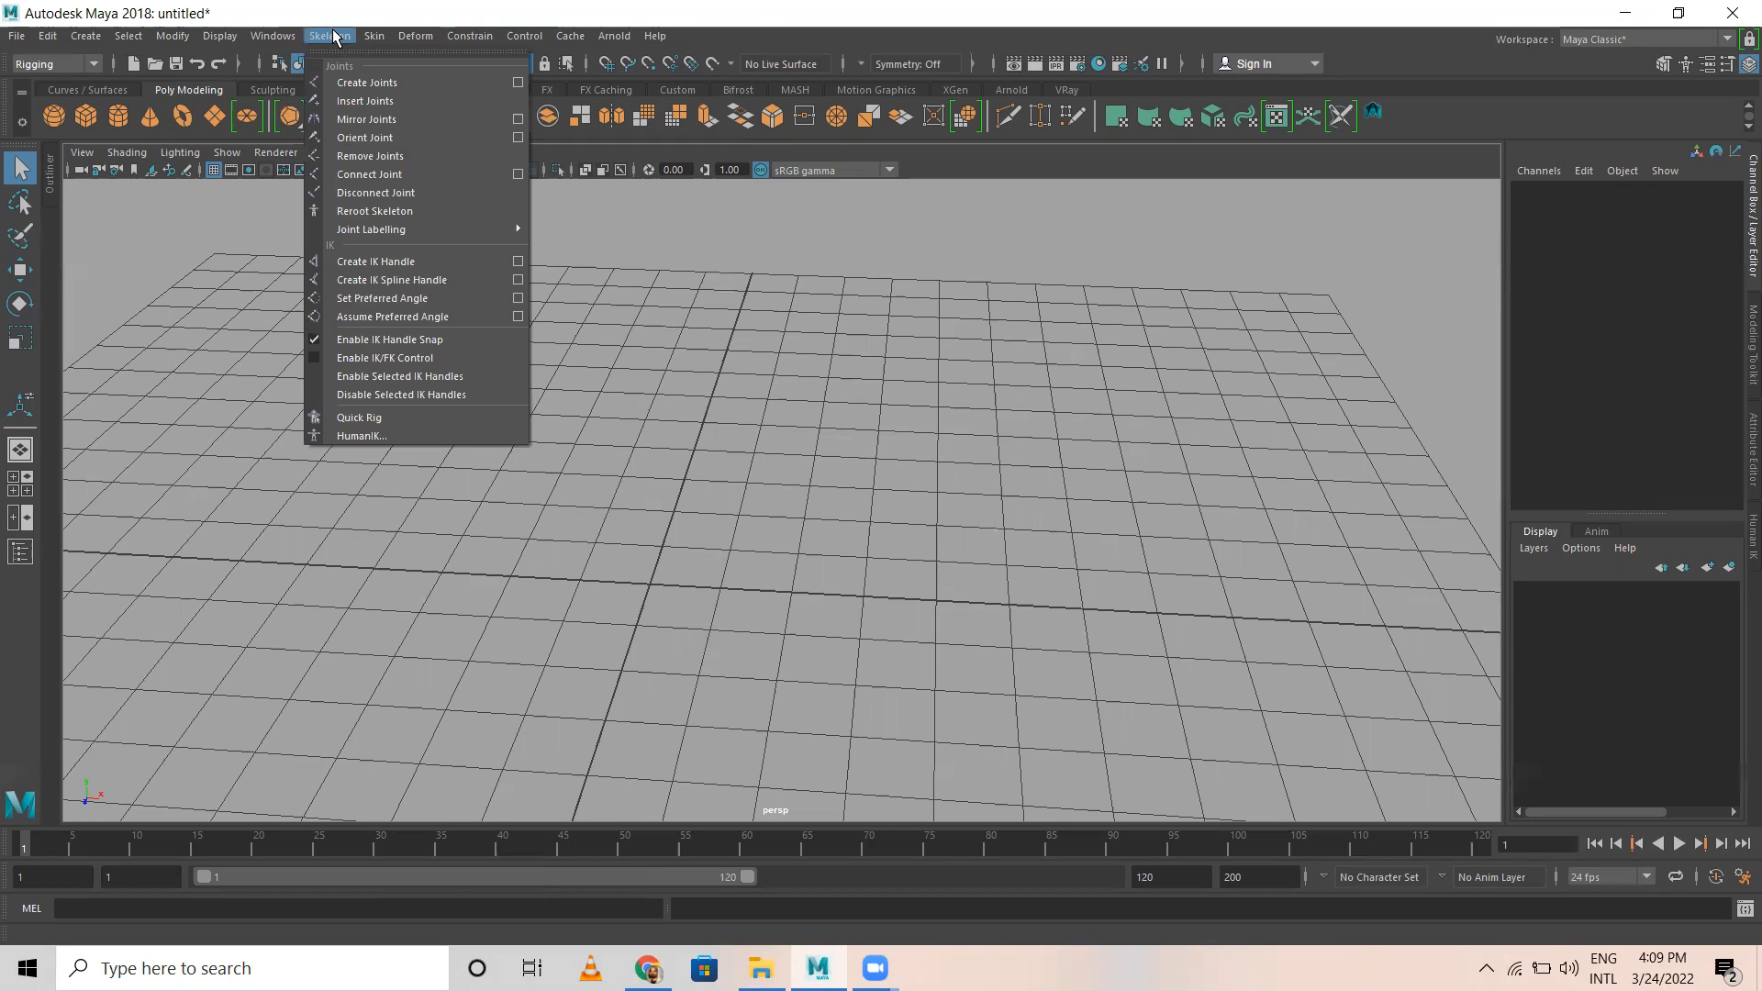
pyautogui.click(401, 80)
pyautogui.scroll(-4, 474, 468)
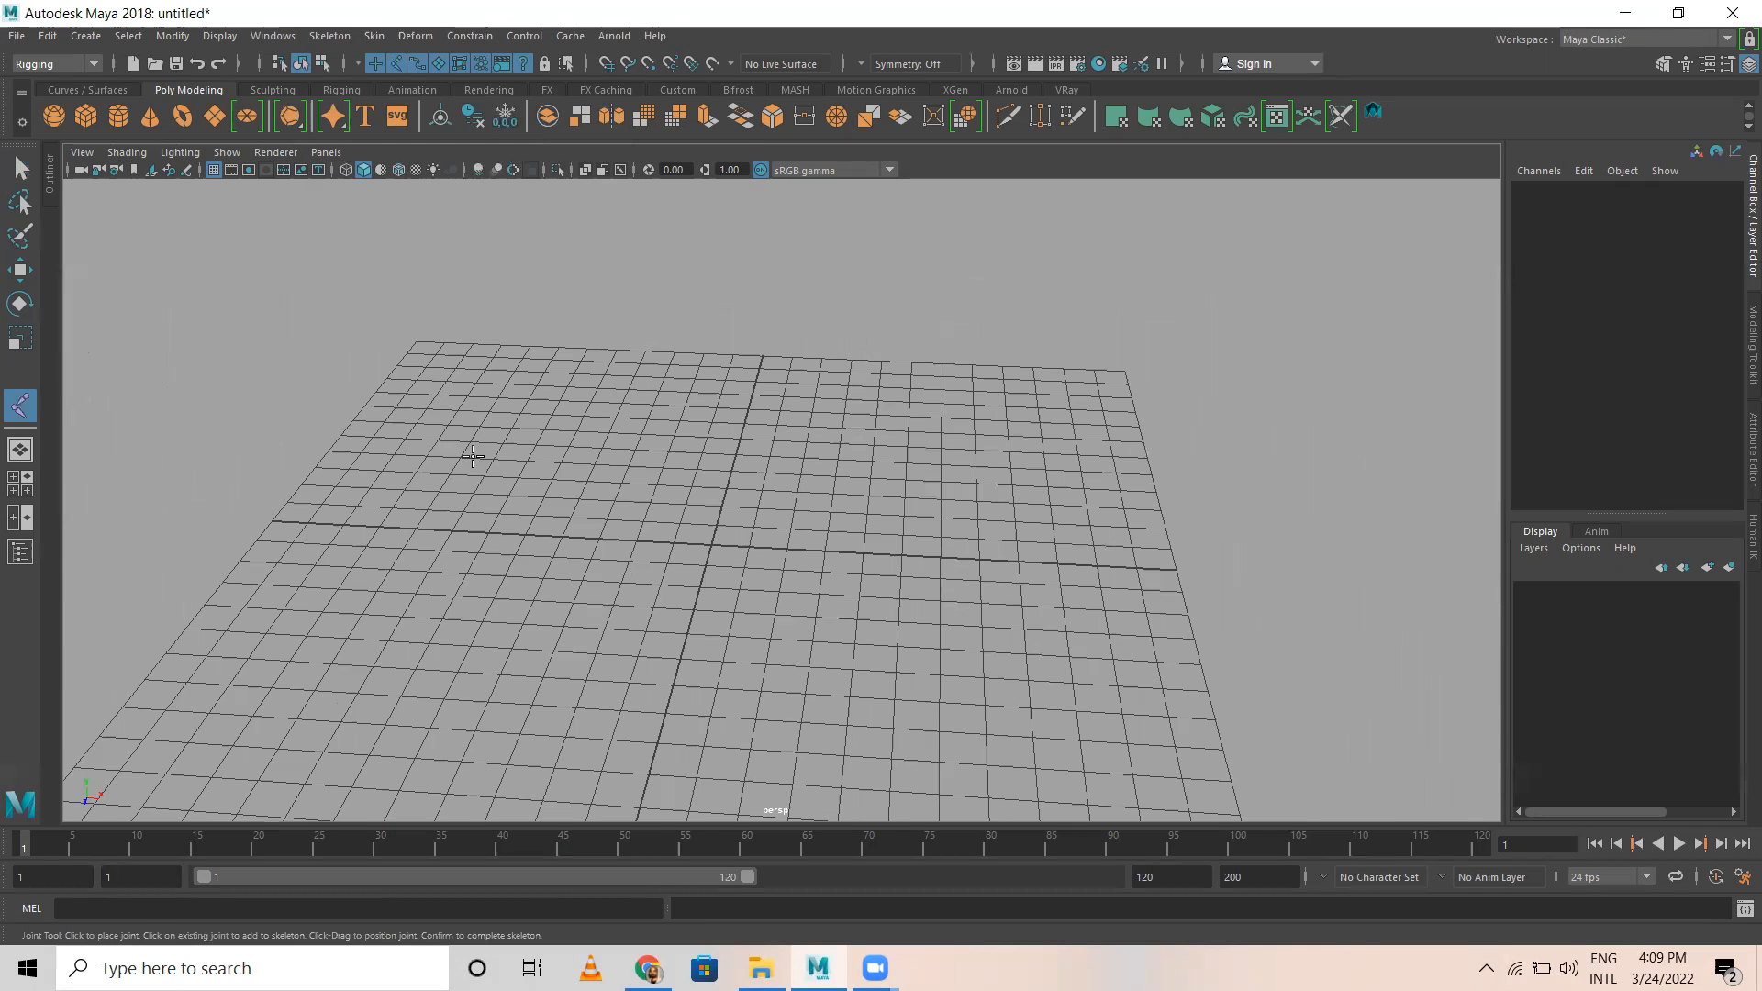
pyautogui.keyDown('alt'); pyautogui.moveTo(479, 552); pyautogui.dragTo(511, 548); pyautogui.keyUp('alt')
pyautogui.scroll(-1, 562, 602)
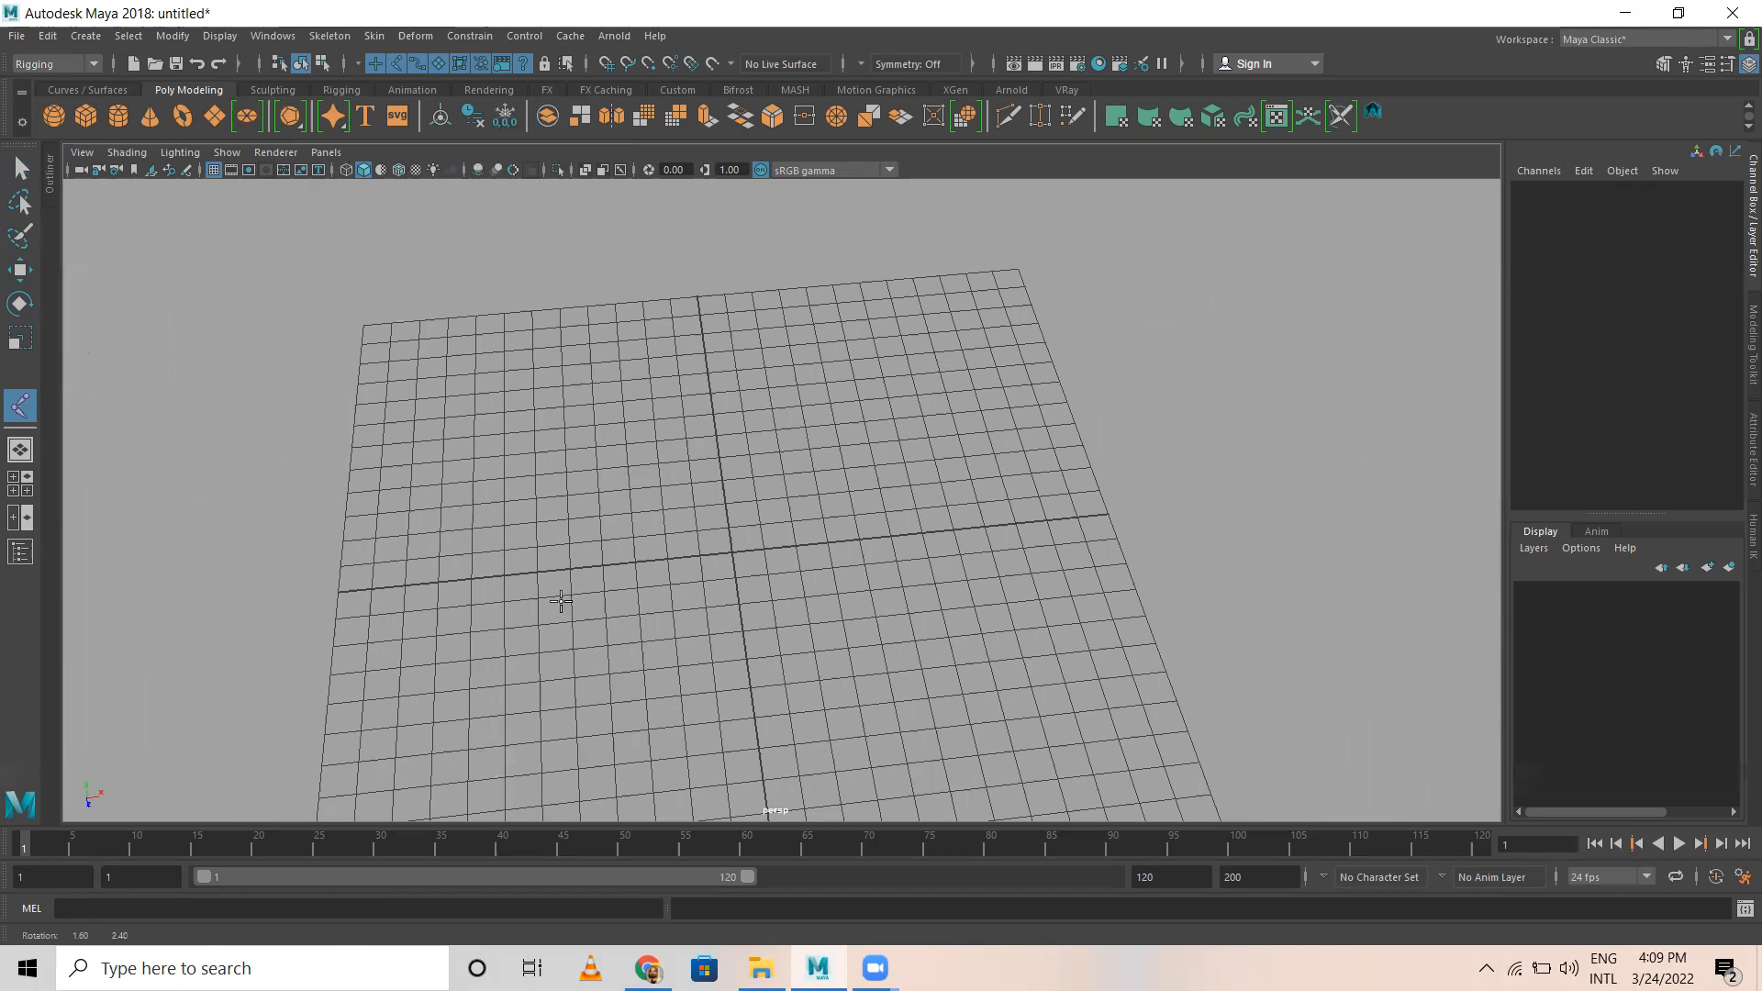
pyautogui.click(348, 508)
pyautogui.click(505, 482)
pyautogui.click(639, 466)
pyautogui.click(805, 441)
pyautogui.click(909, 417)
pyautogui.click(1018, 410)
pyautogui.click(1165, 393)
pyautogui.click(1284, 391)
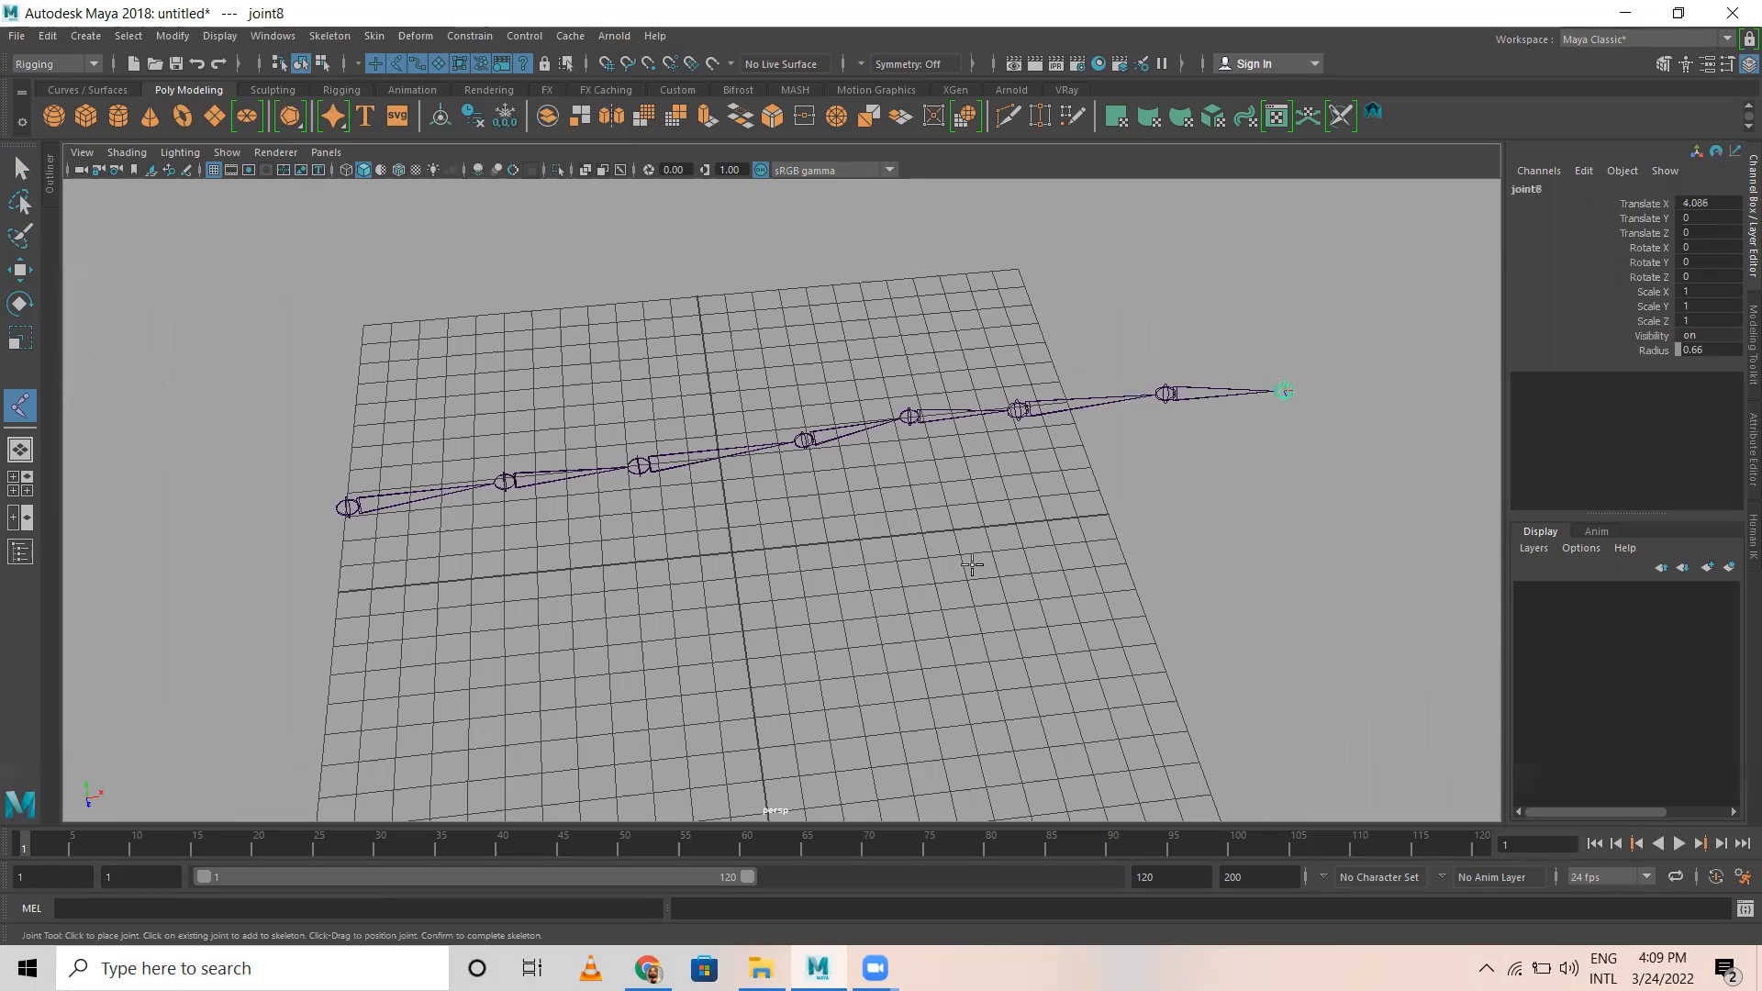
pyautogui.press('Return')
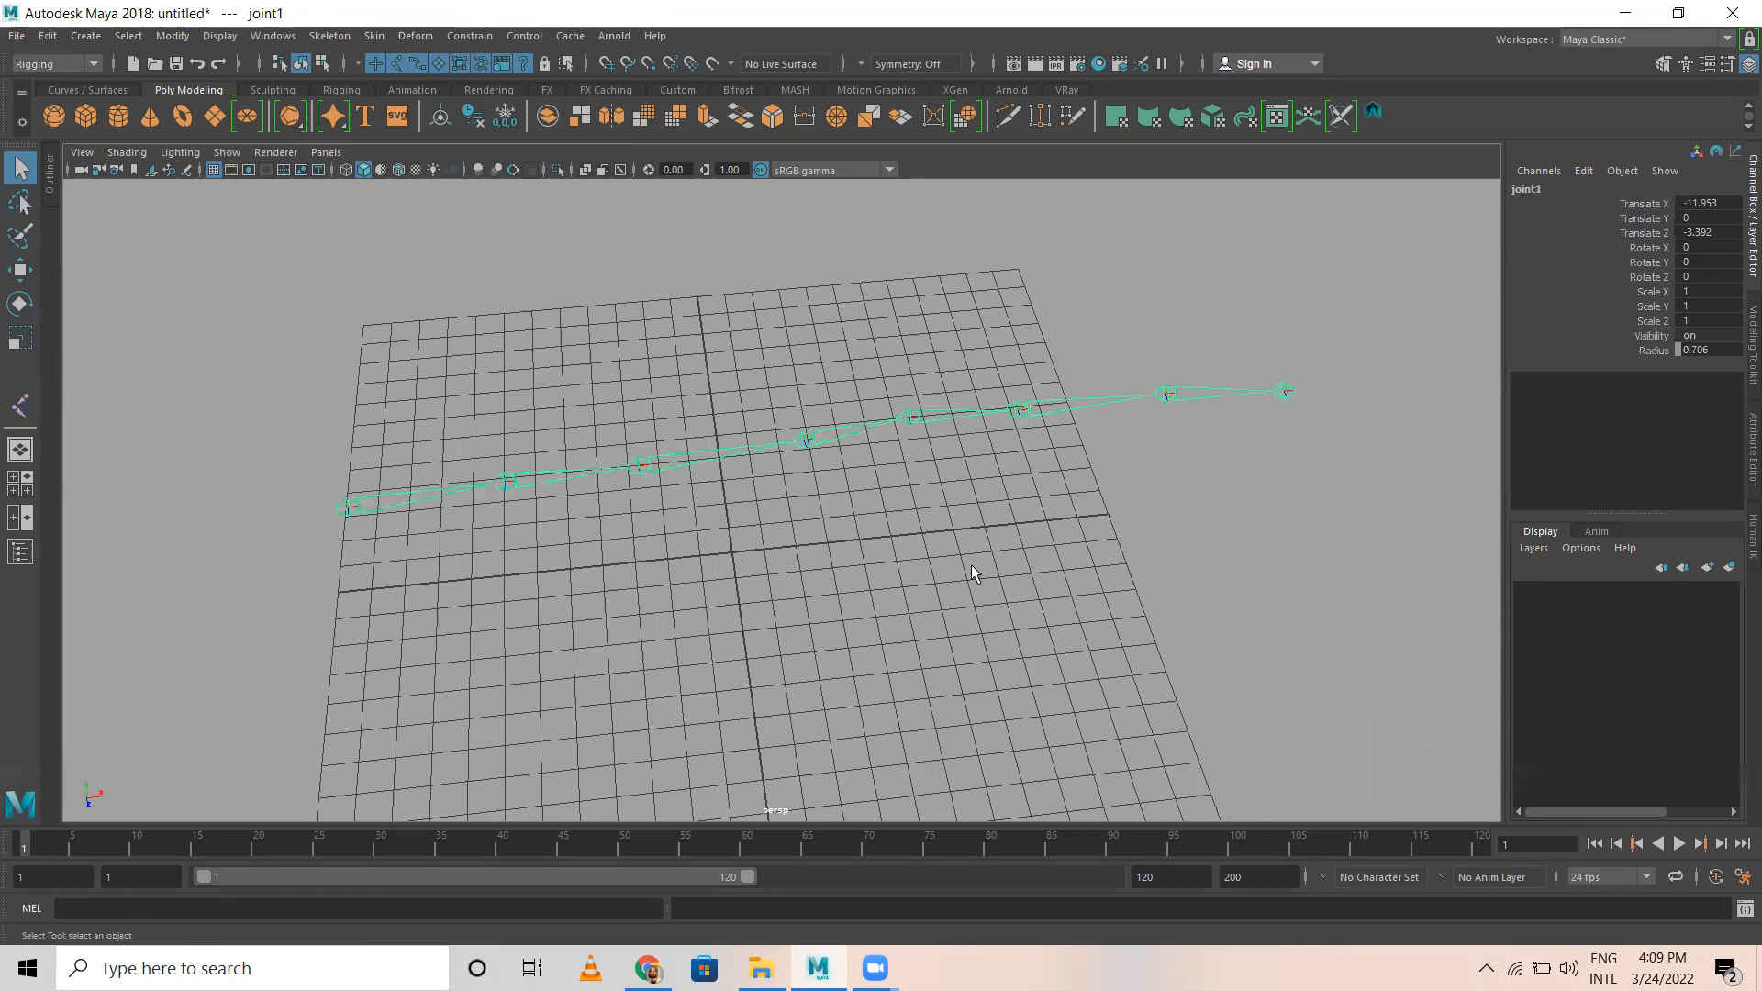
# Step: Select joints one by one from the chain's end back to its root to examine the parent-child hierarchy
pyautogui.keyDown('alt'); pyautogui.moveTo(1057, 488); pyautogui.dragTo(1051, 552, button='middle'); pyautogui.keyUp('alt')
pyautogui.keyDown('alt'); pyautogui.moveTo(1051, 553); pyautogui.dragTo(1298, 551); pyautogui.keyUp('alt')
pyautogui.click(1254, 505)
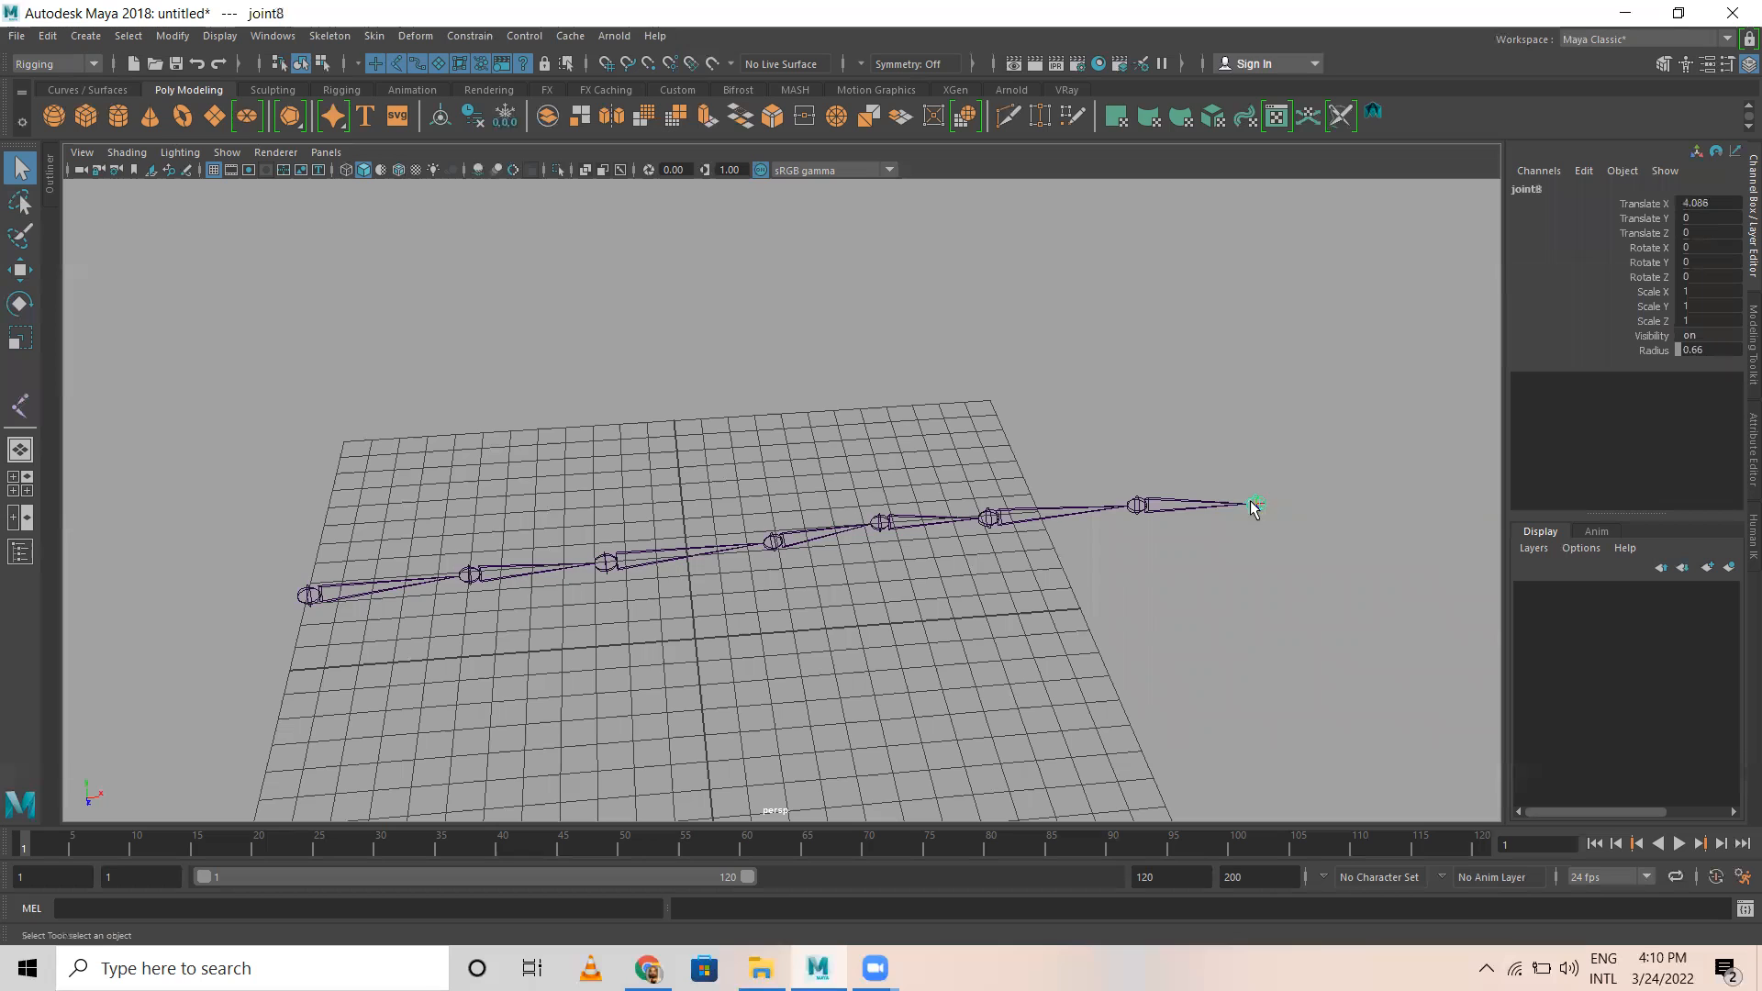
pyautogui.click(1136, 507)
pyautogui.click(990, 520)
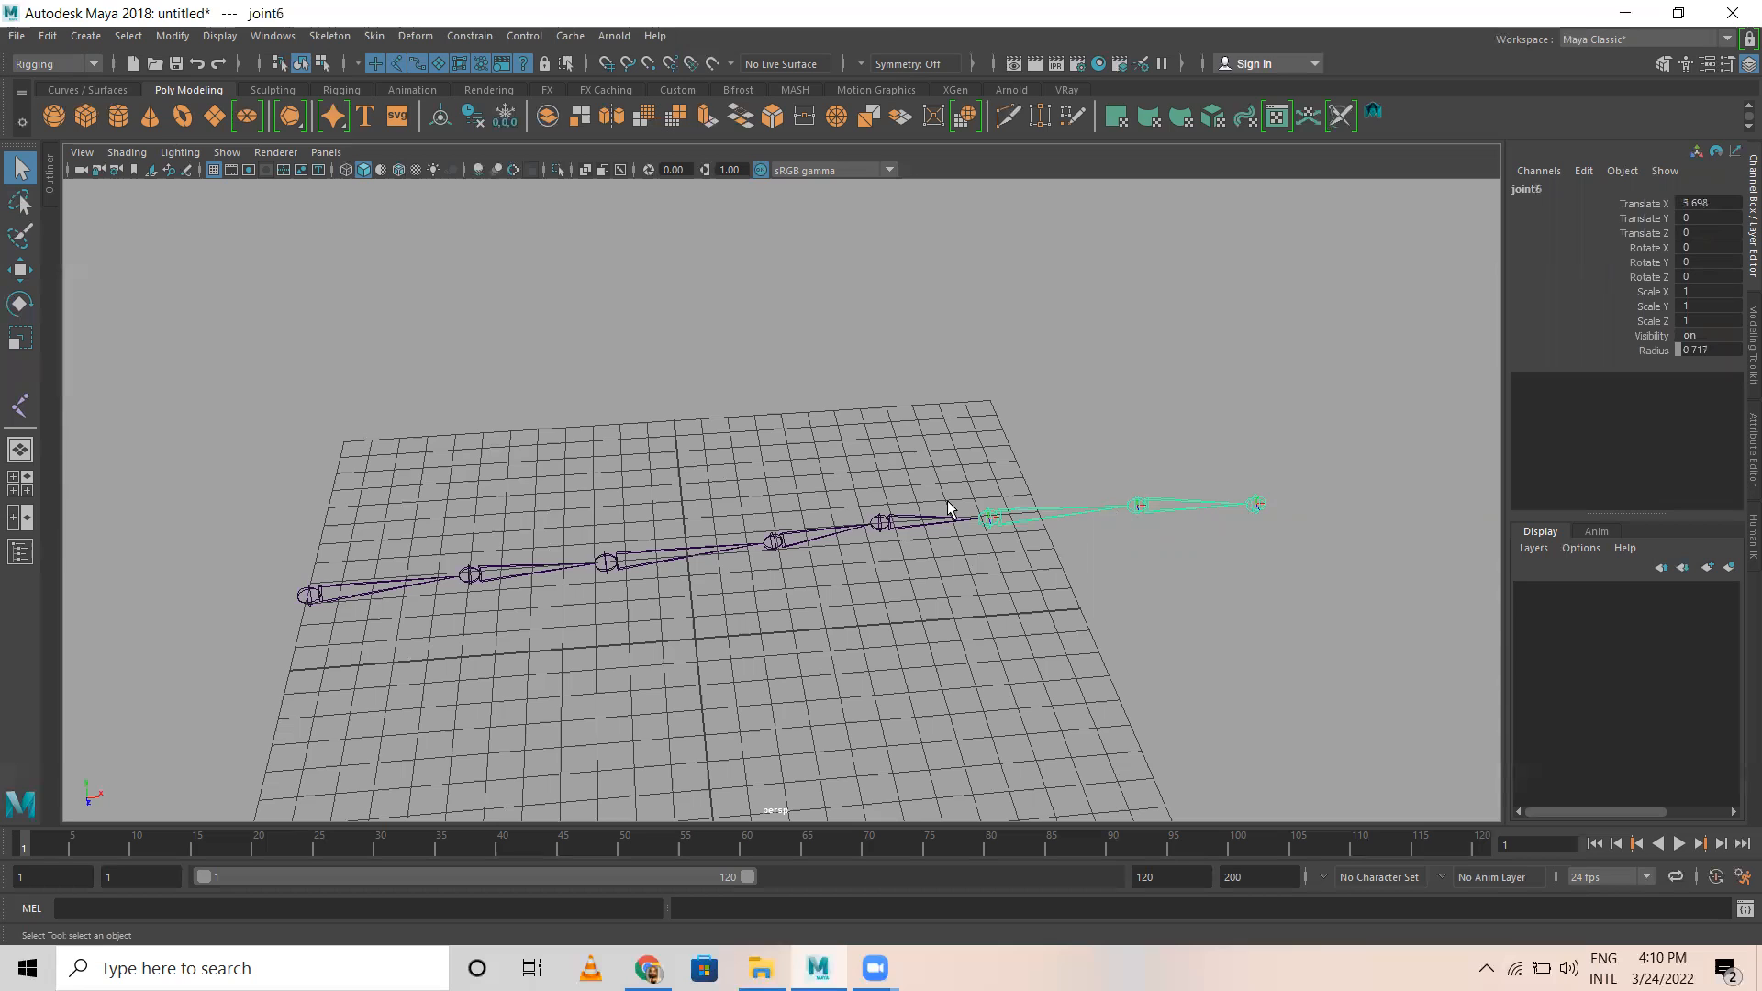
pyautogui.click(883, 523)
pyautogui.click(307, 596)
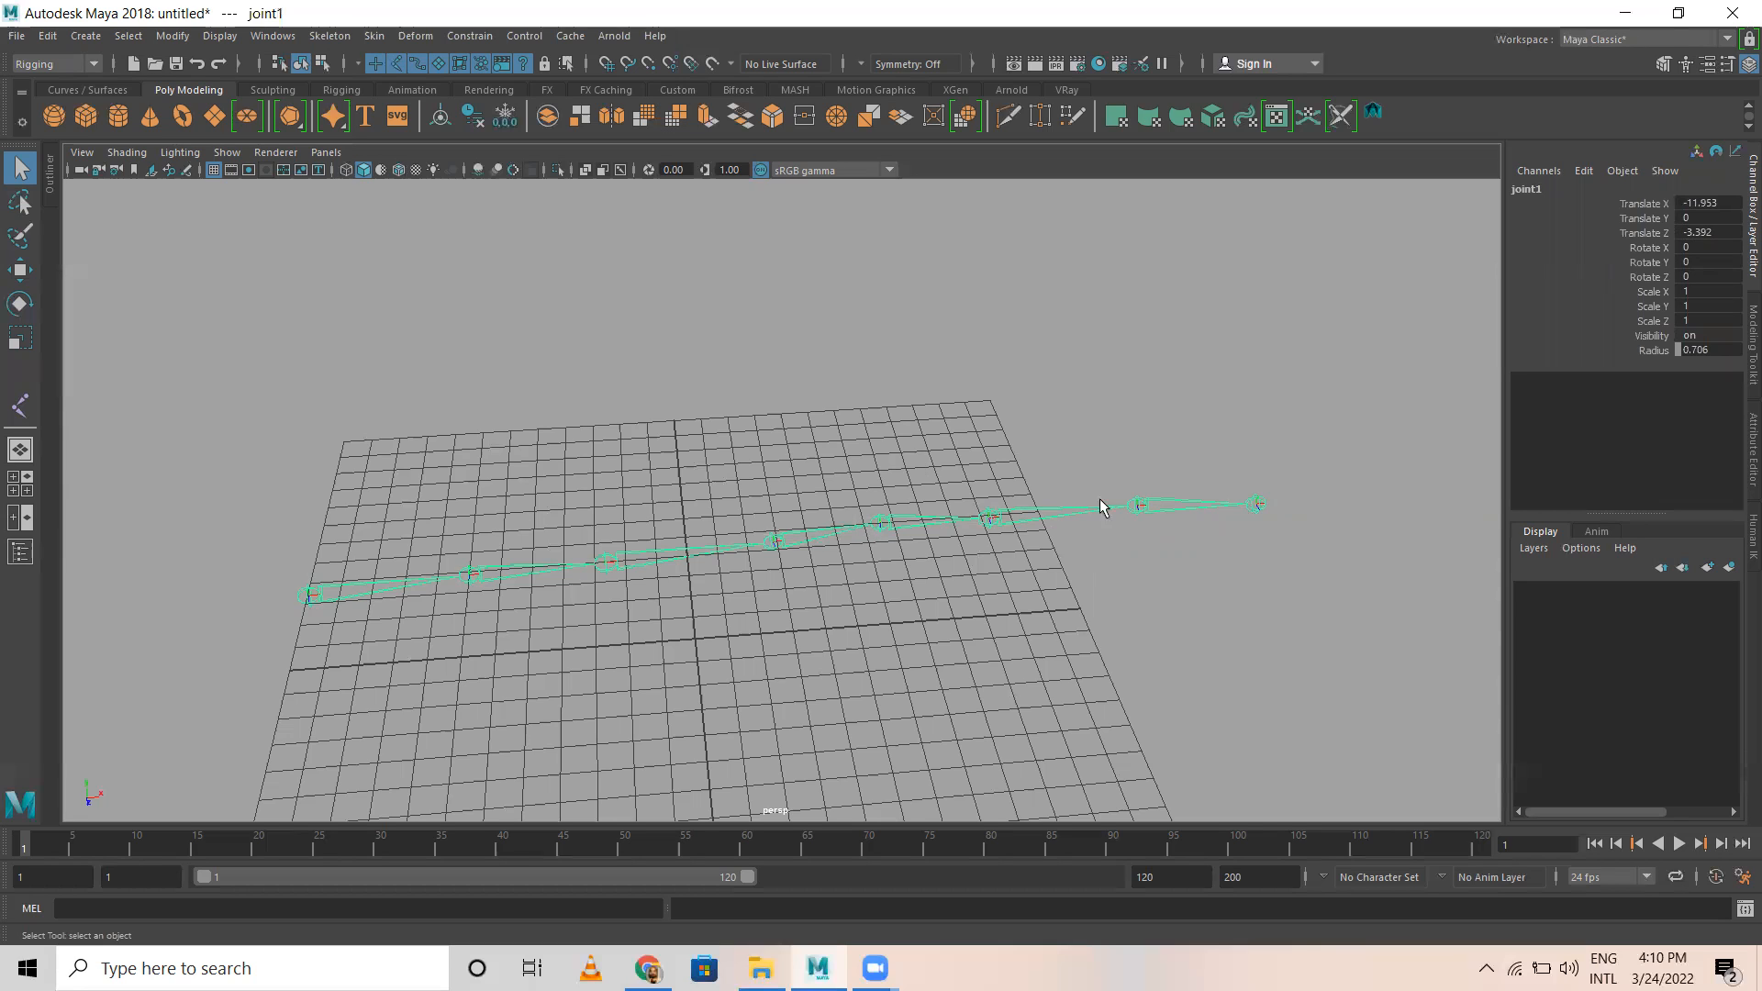
# Step: Try rotating the chain's root joint about 21 degrees around its Z axis, and undo the rotation
pyautogui.click(314, 590)
pyautogui.click(325, 595)
pyautogui.scroll(-2, 428, 668)
pyautogui.keyDown('alt'); pyautogui.moveTo(397, 627); pyautogui.dragTo(372, 592); pyautogui.keyUp('alt')
pyautogui.press('e')
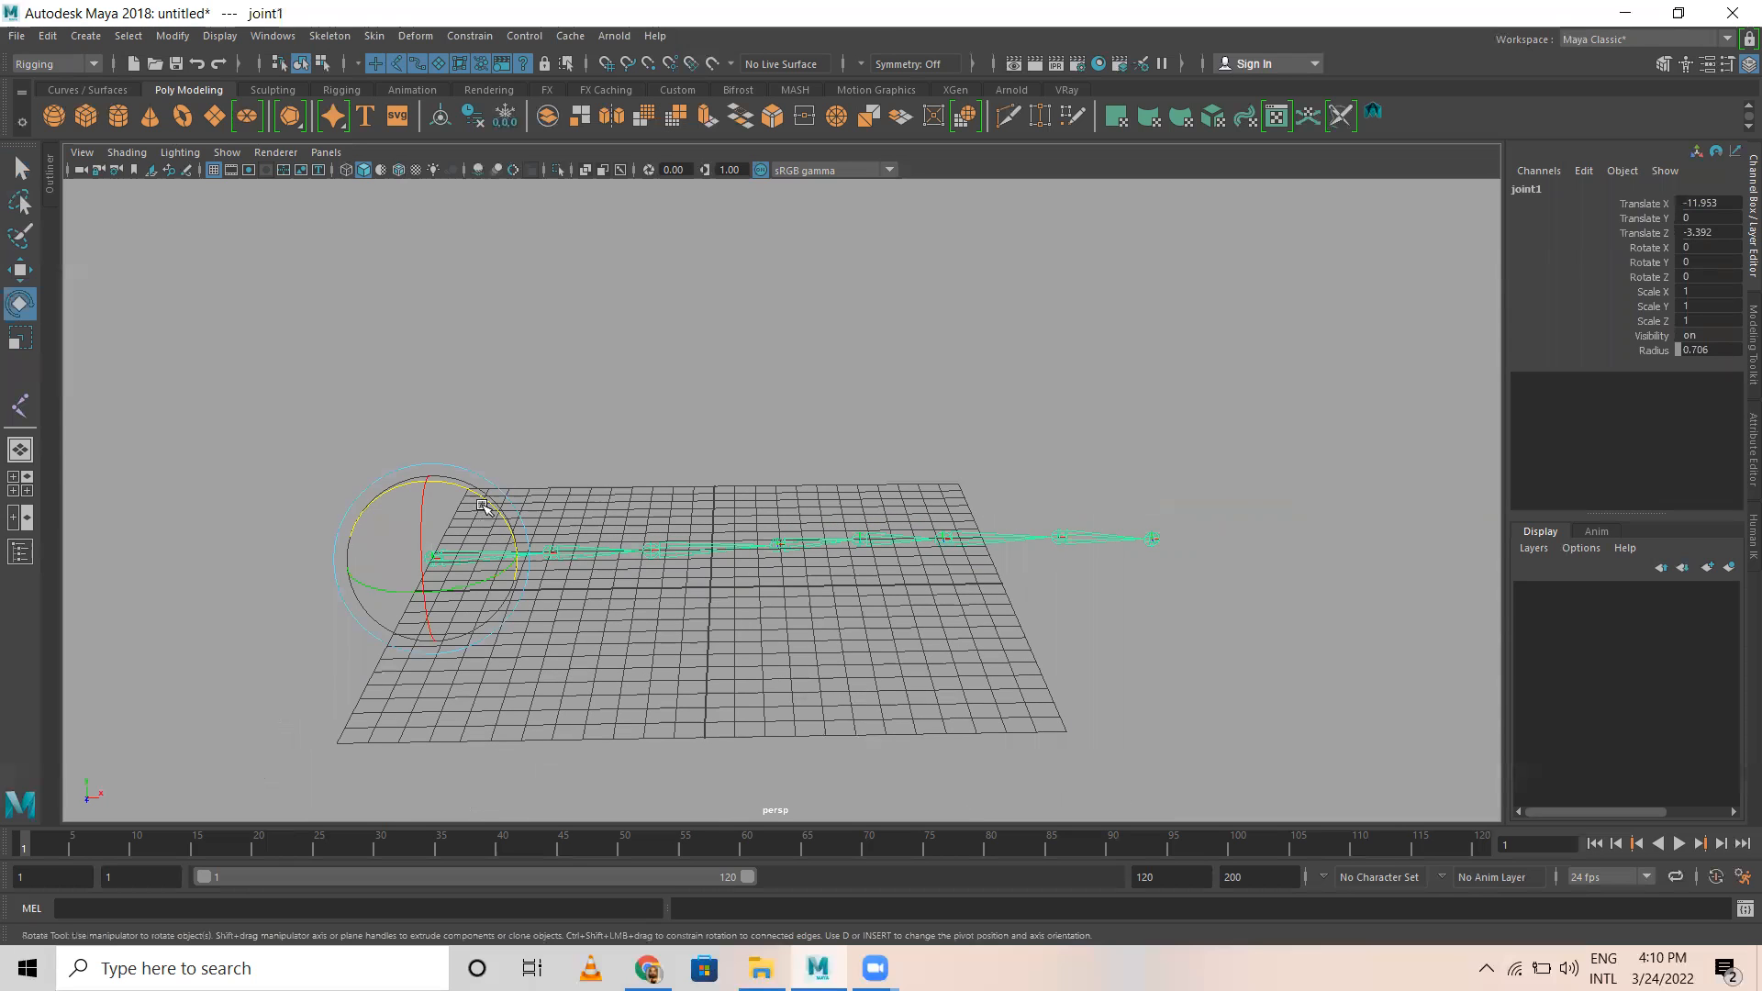
pyautogui.moveTo(513, 539); pyautogui.dragTo(478, 508)
pyautogui.hotkey('ctrl', 'z')
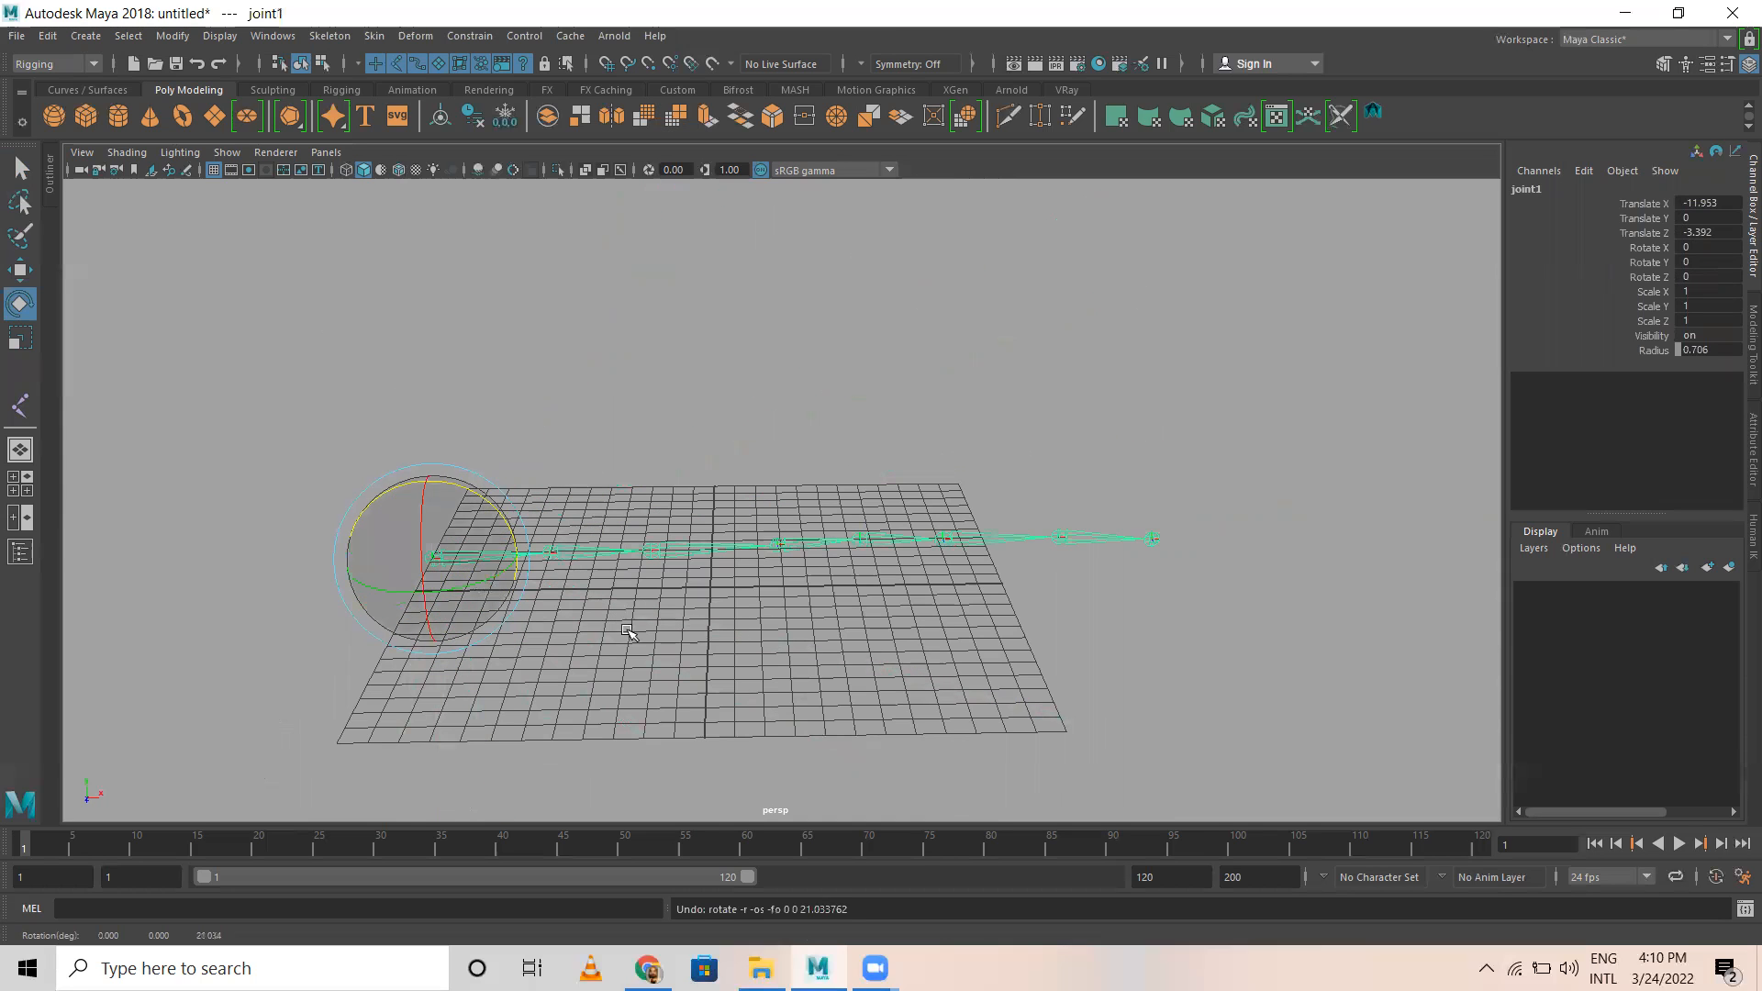
# Step: Select the chain's end joint and a group of joints in its second half with the Move tool to examine their selection
pyautogui.click(632, 631)
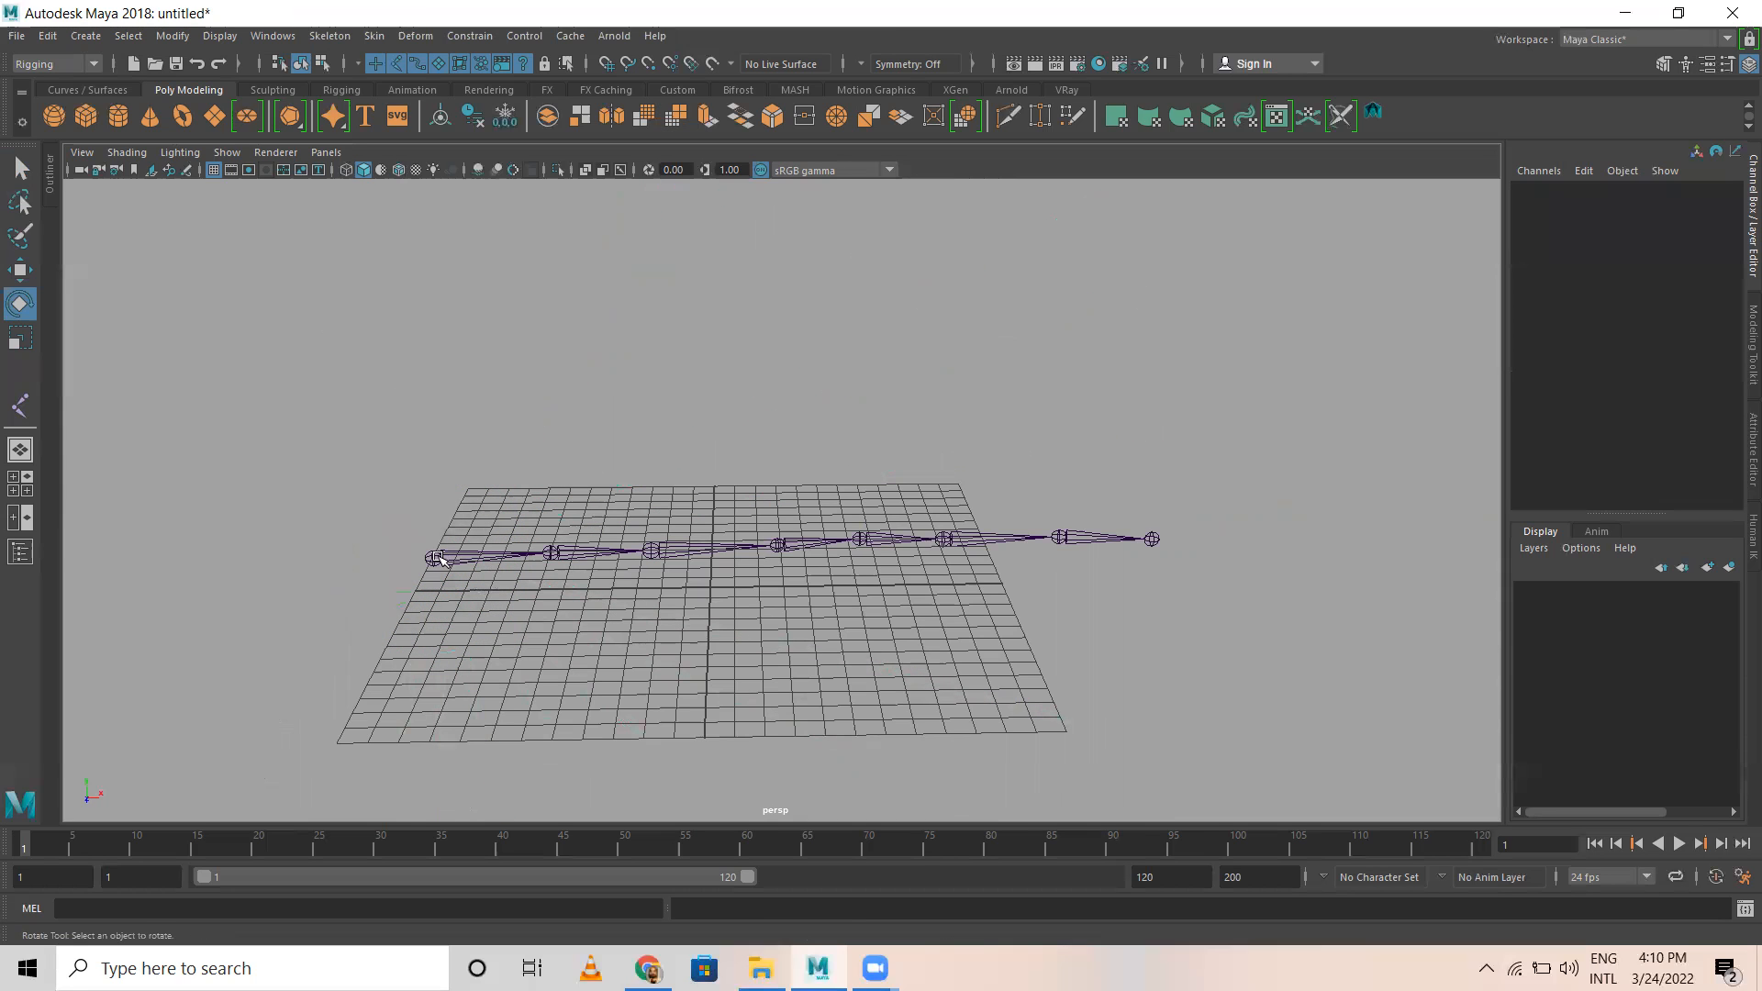
pyautogui.press('w')
pyautogui.click(1153, 541)
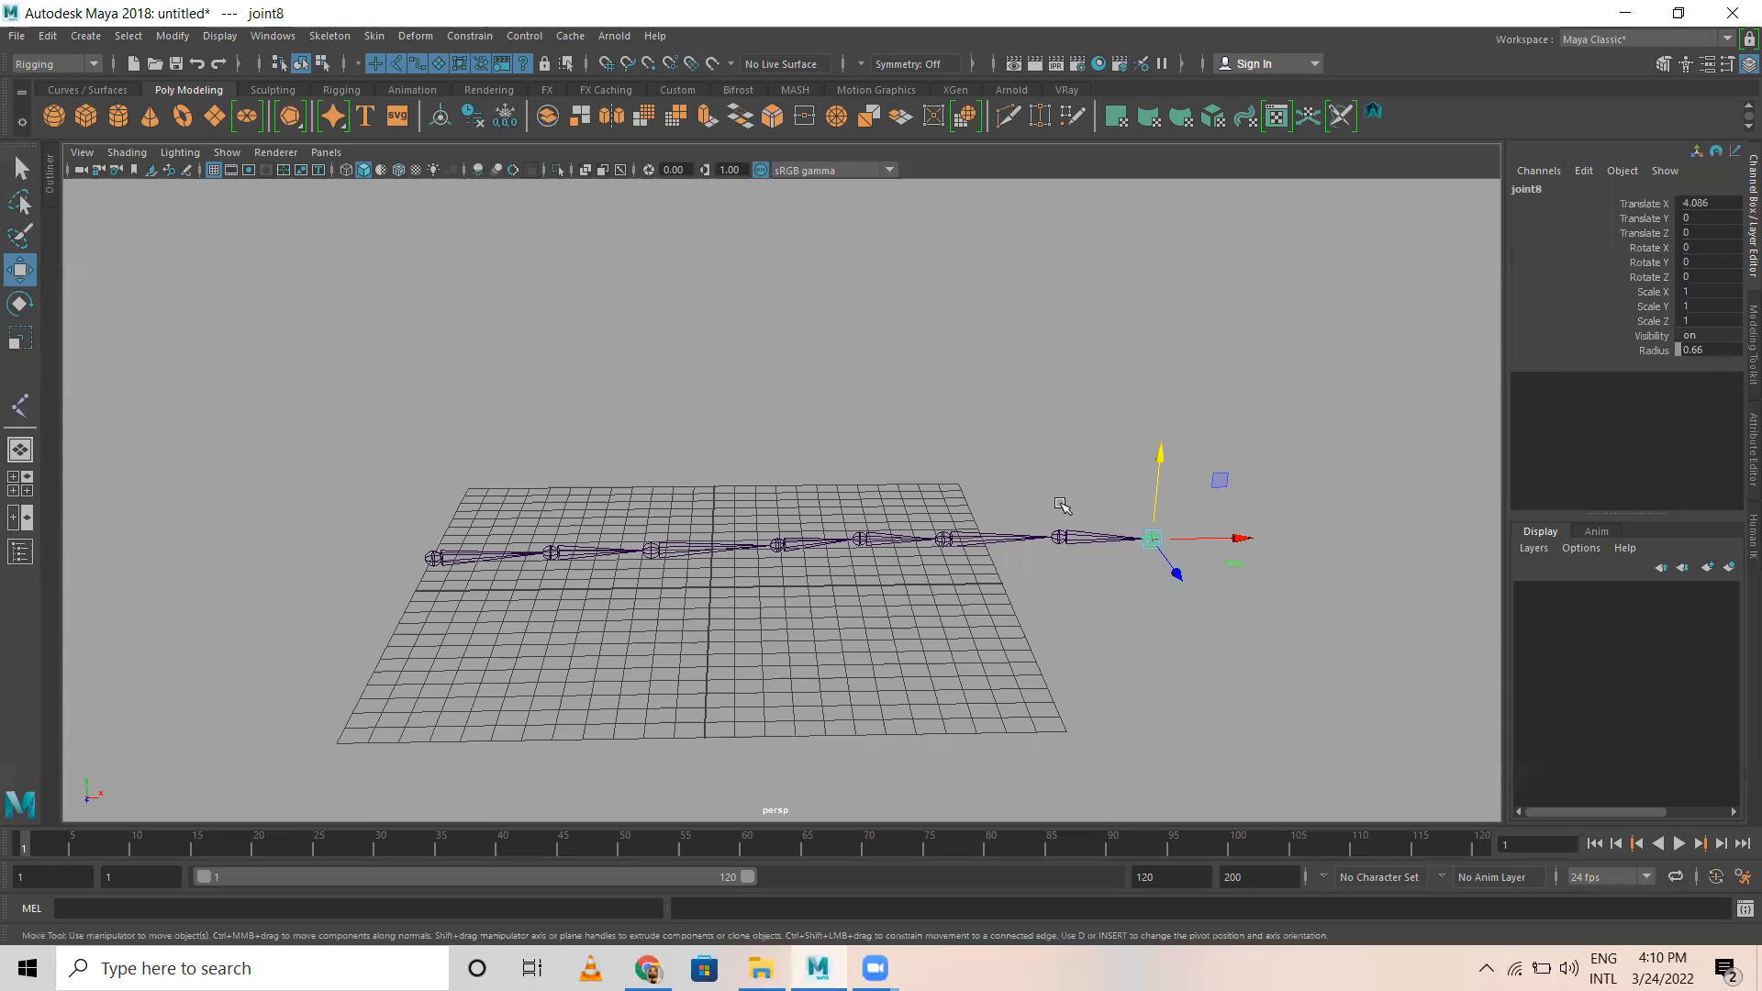
pyautogui.moveTo(931, 501); pyautogui.dragTo(936, 551)
pyautogui.click(1032, 382)
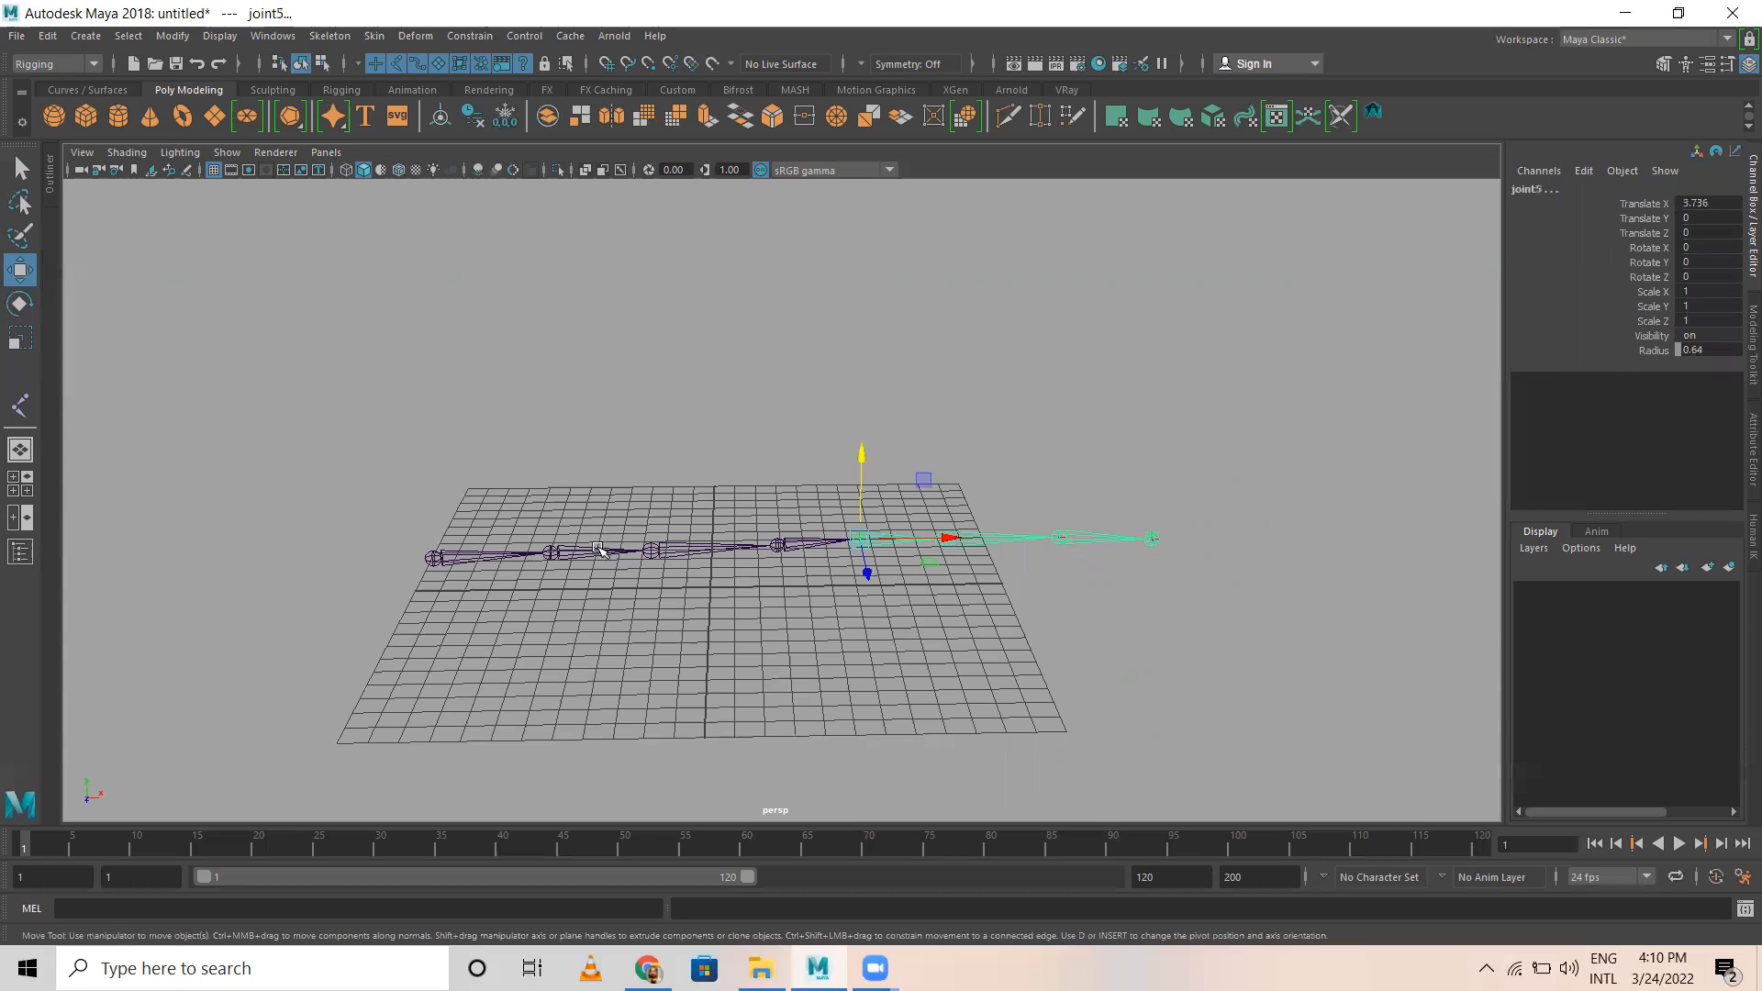
# Step: Select the root joint's entire hierarchy, rotate all the joints together about 65 degrees around Z, and undo the rotation
pyautogui.click(449, 561)
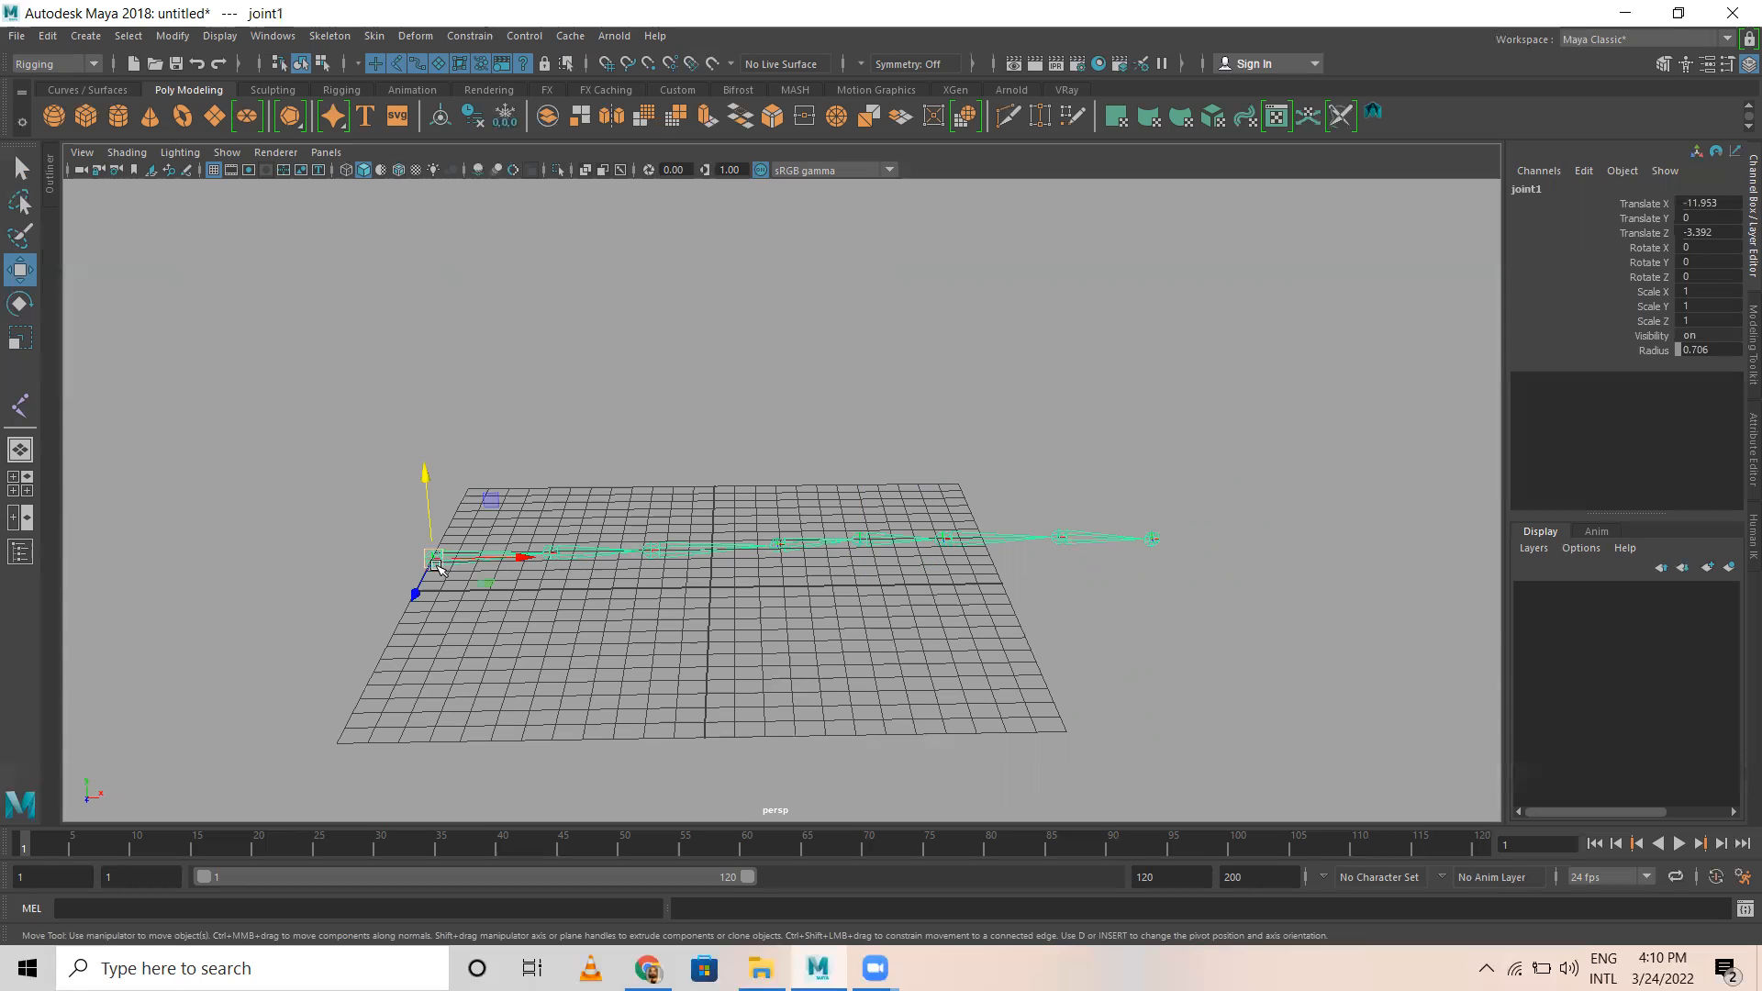
pyautogui.rightClick(522, 371)
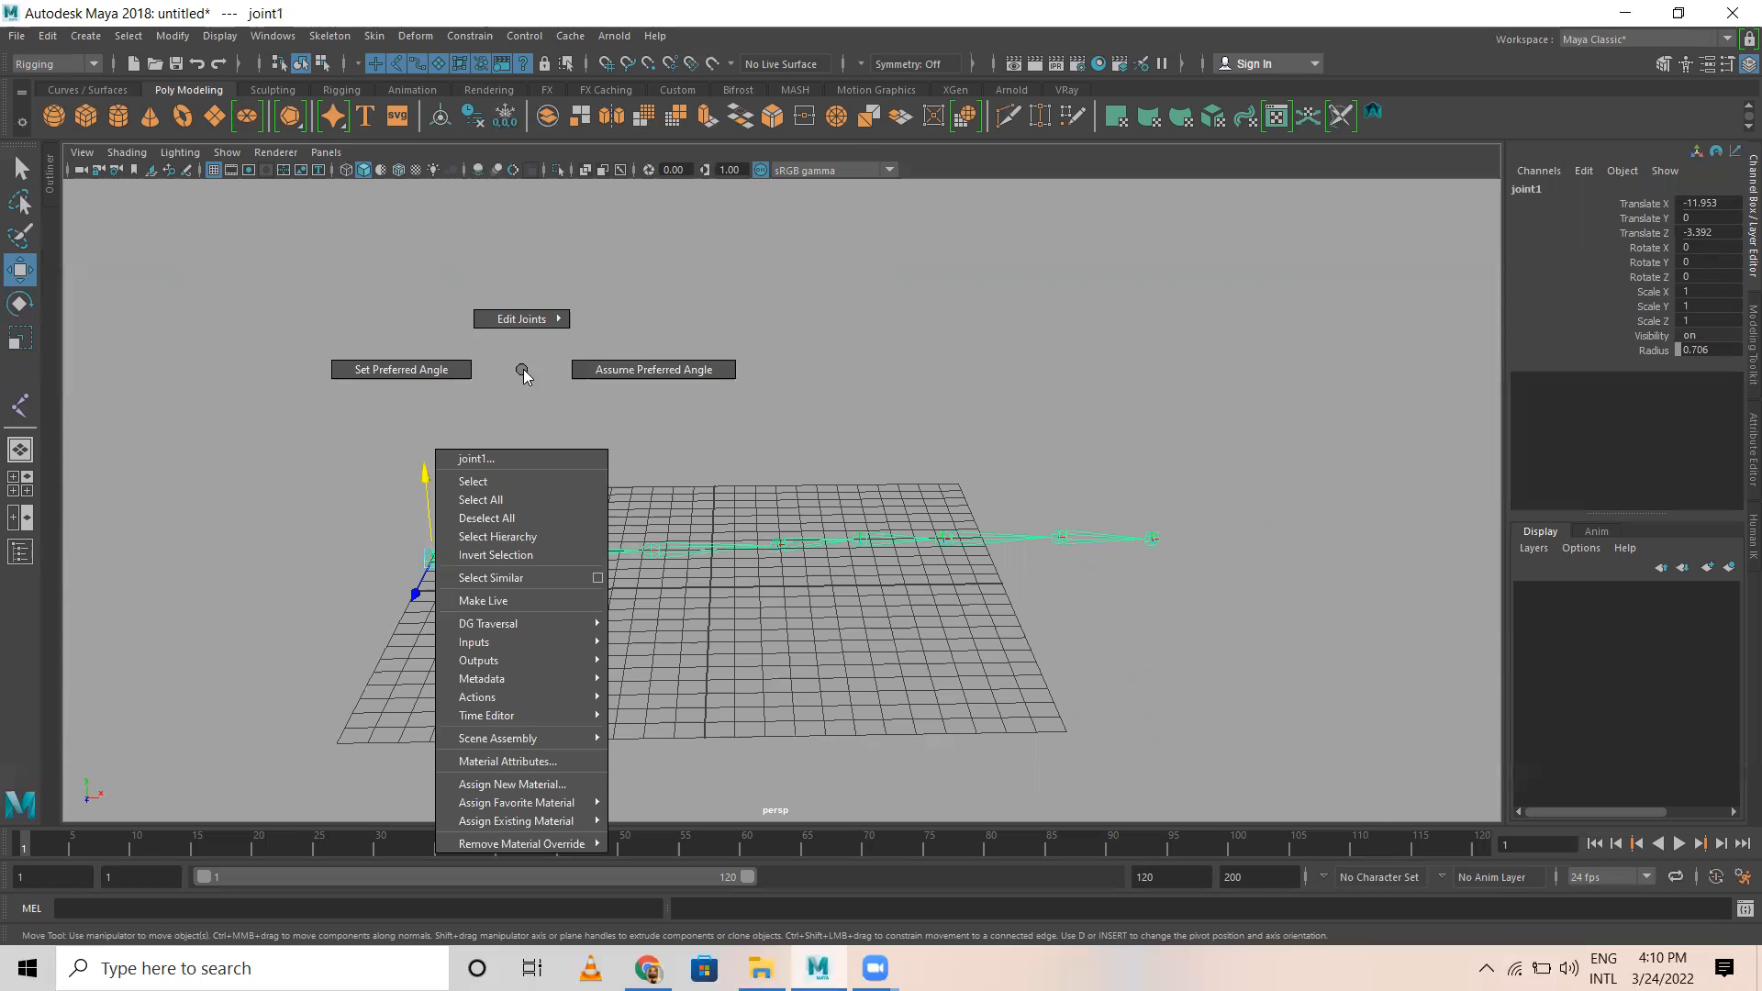
pyautogui.click(519, 537)
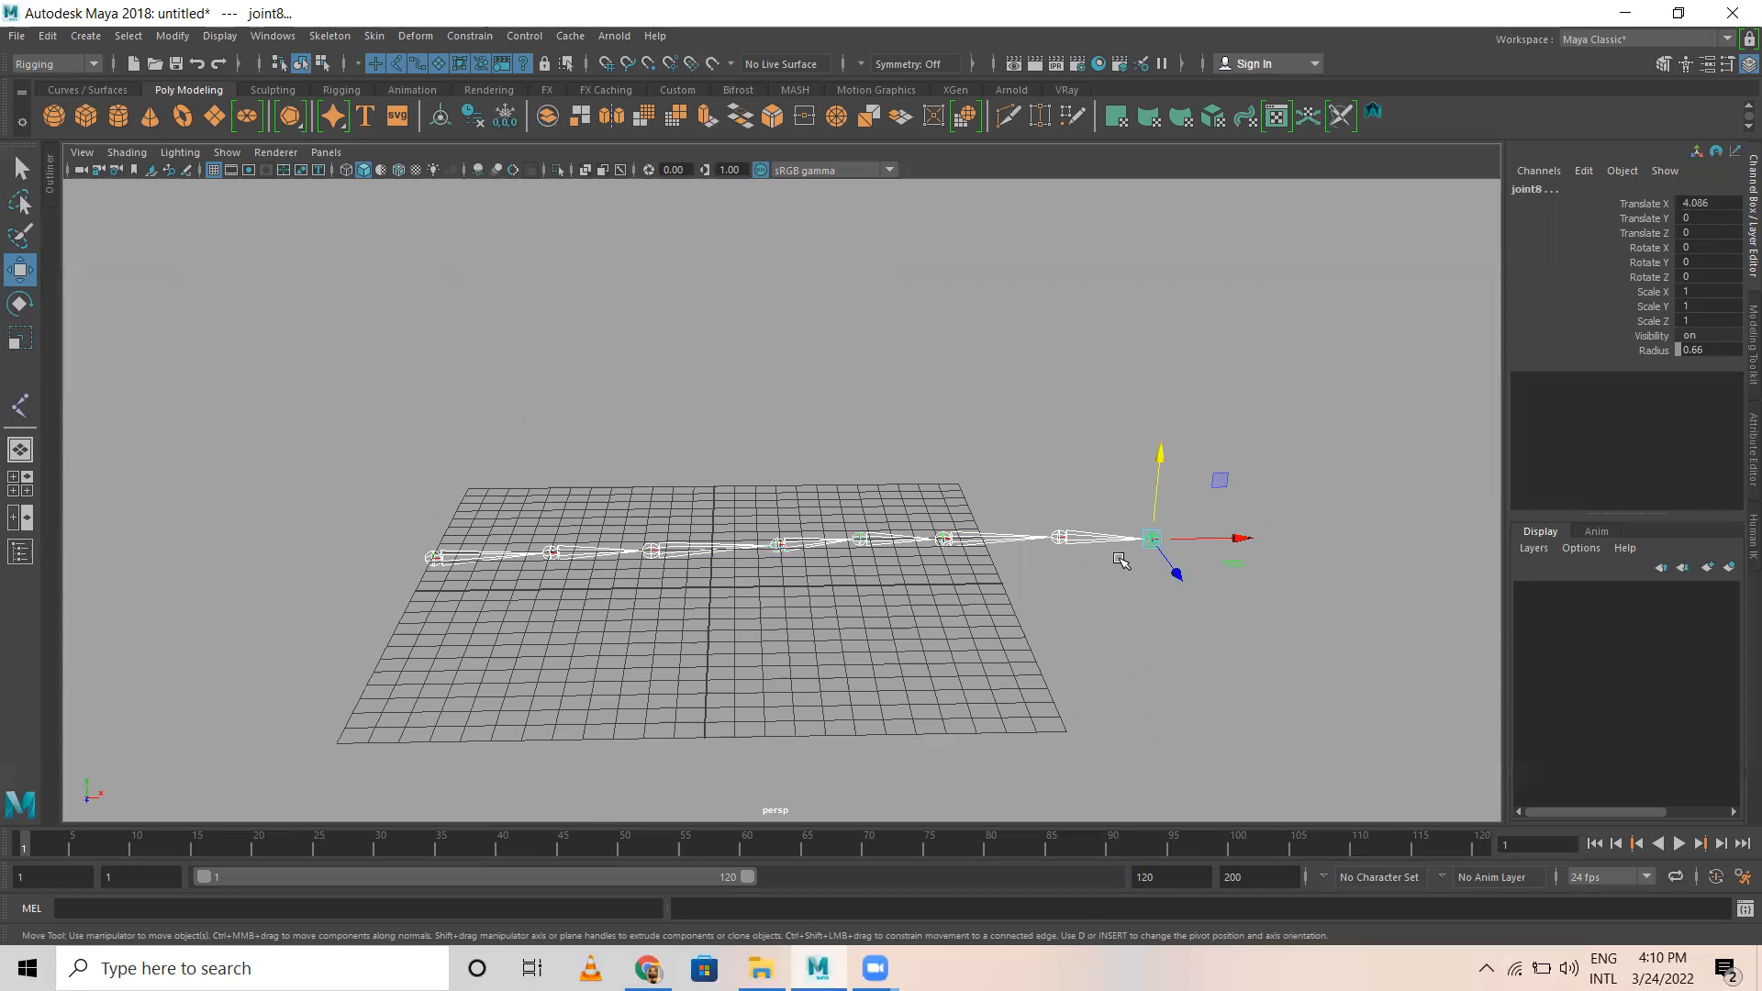
pyautogui.press('e')
pyautogui.moveTo(1180, 484); pyautogui.dragTo(1270, 561)
pyautogui.hotkey('ctrl', 'z')
pyautogui.hotkey('ctrl', 'z')
pyautogui.hotkey('ctrl', 'z')
pyautogui.hotkey('ctrl', 'z')
pyautogui.hotkey('ctrl', 'z')
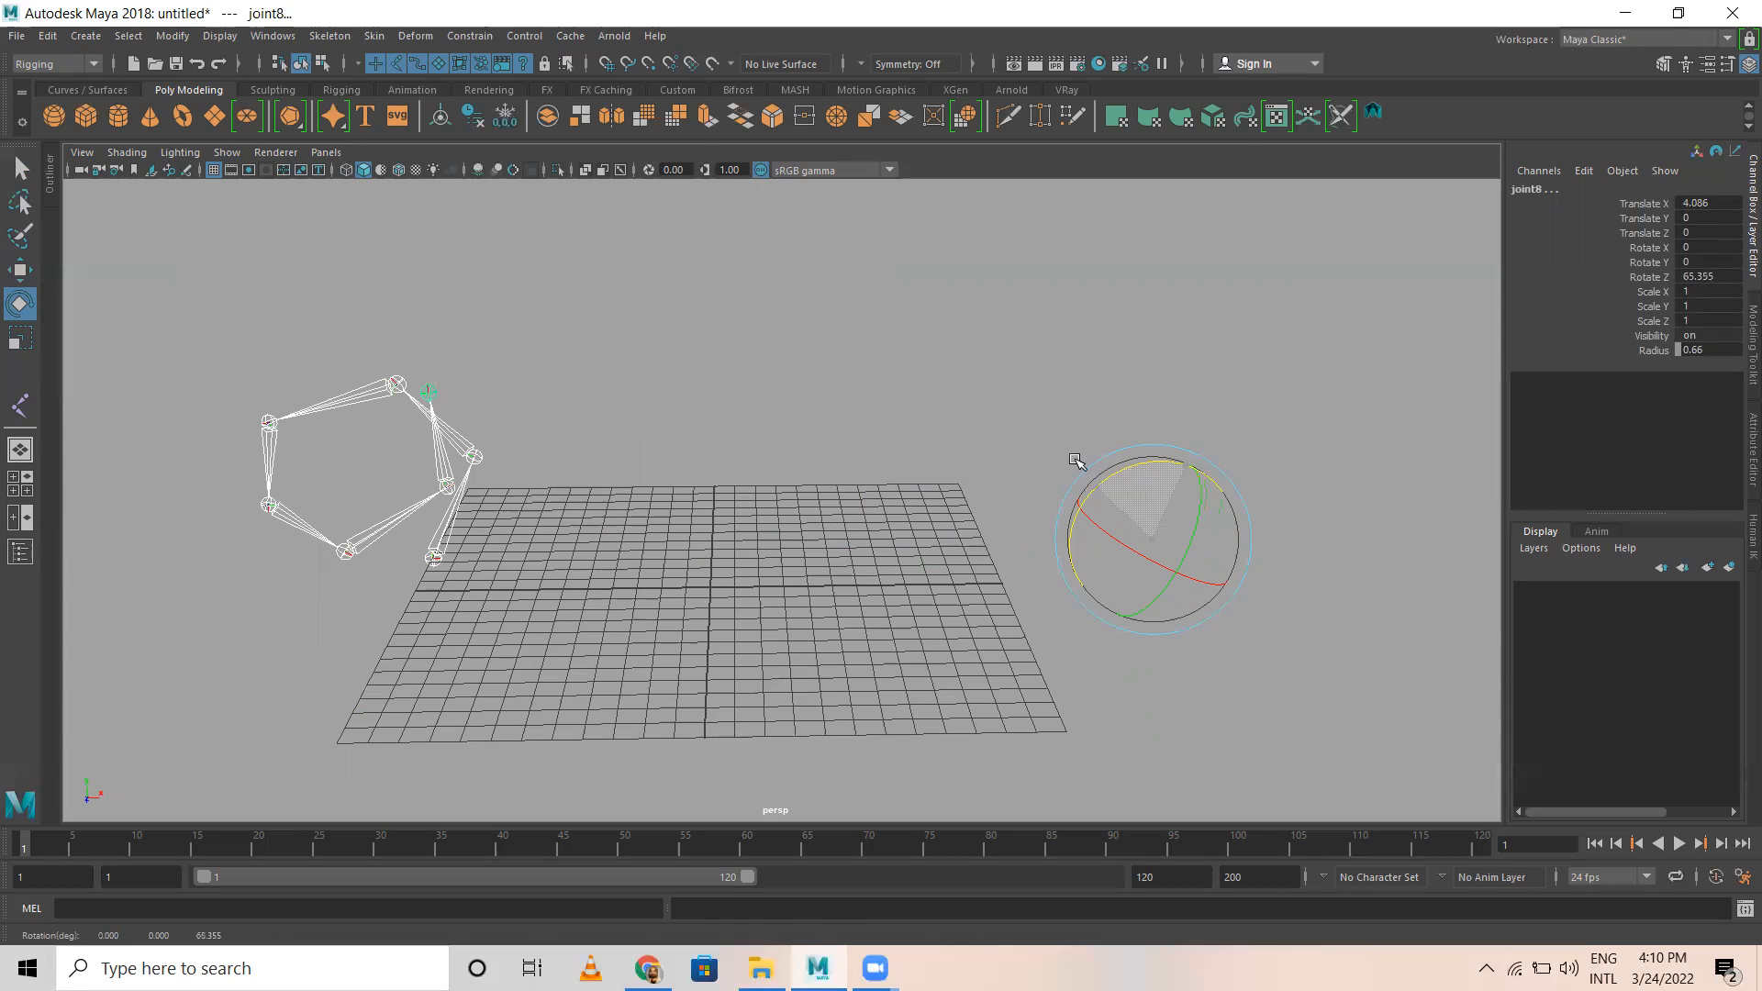
# Step: Delete the whole eight-joint chain from its root joint
pyautogui.click(909, 345)
pyautogui.click(456, 558)
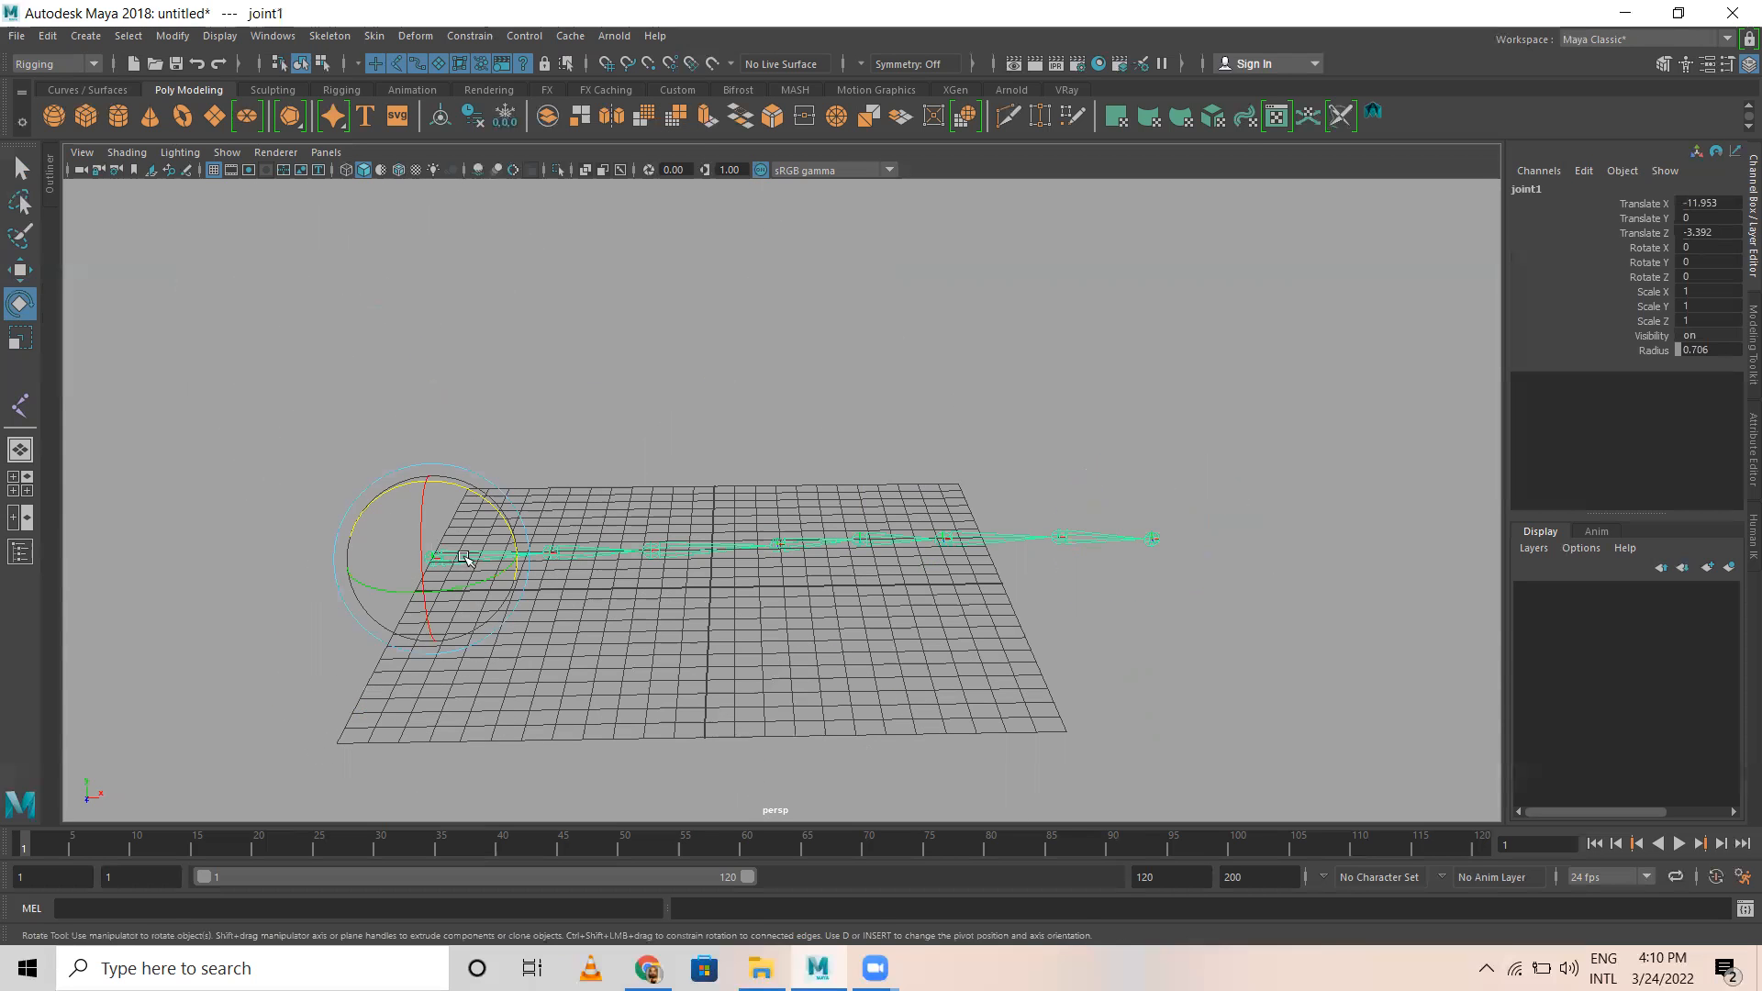
pyautogui.press('Delete')
# Step: In the side view, draw a five-joint leg chain through hip, knee, ankle, ball and toe, starting about 13 units above the grid origin
pyautogui.press('space')
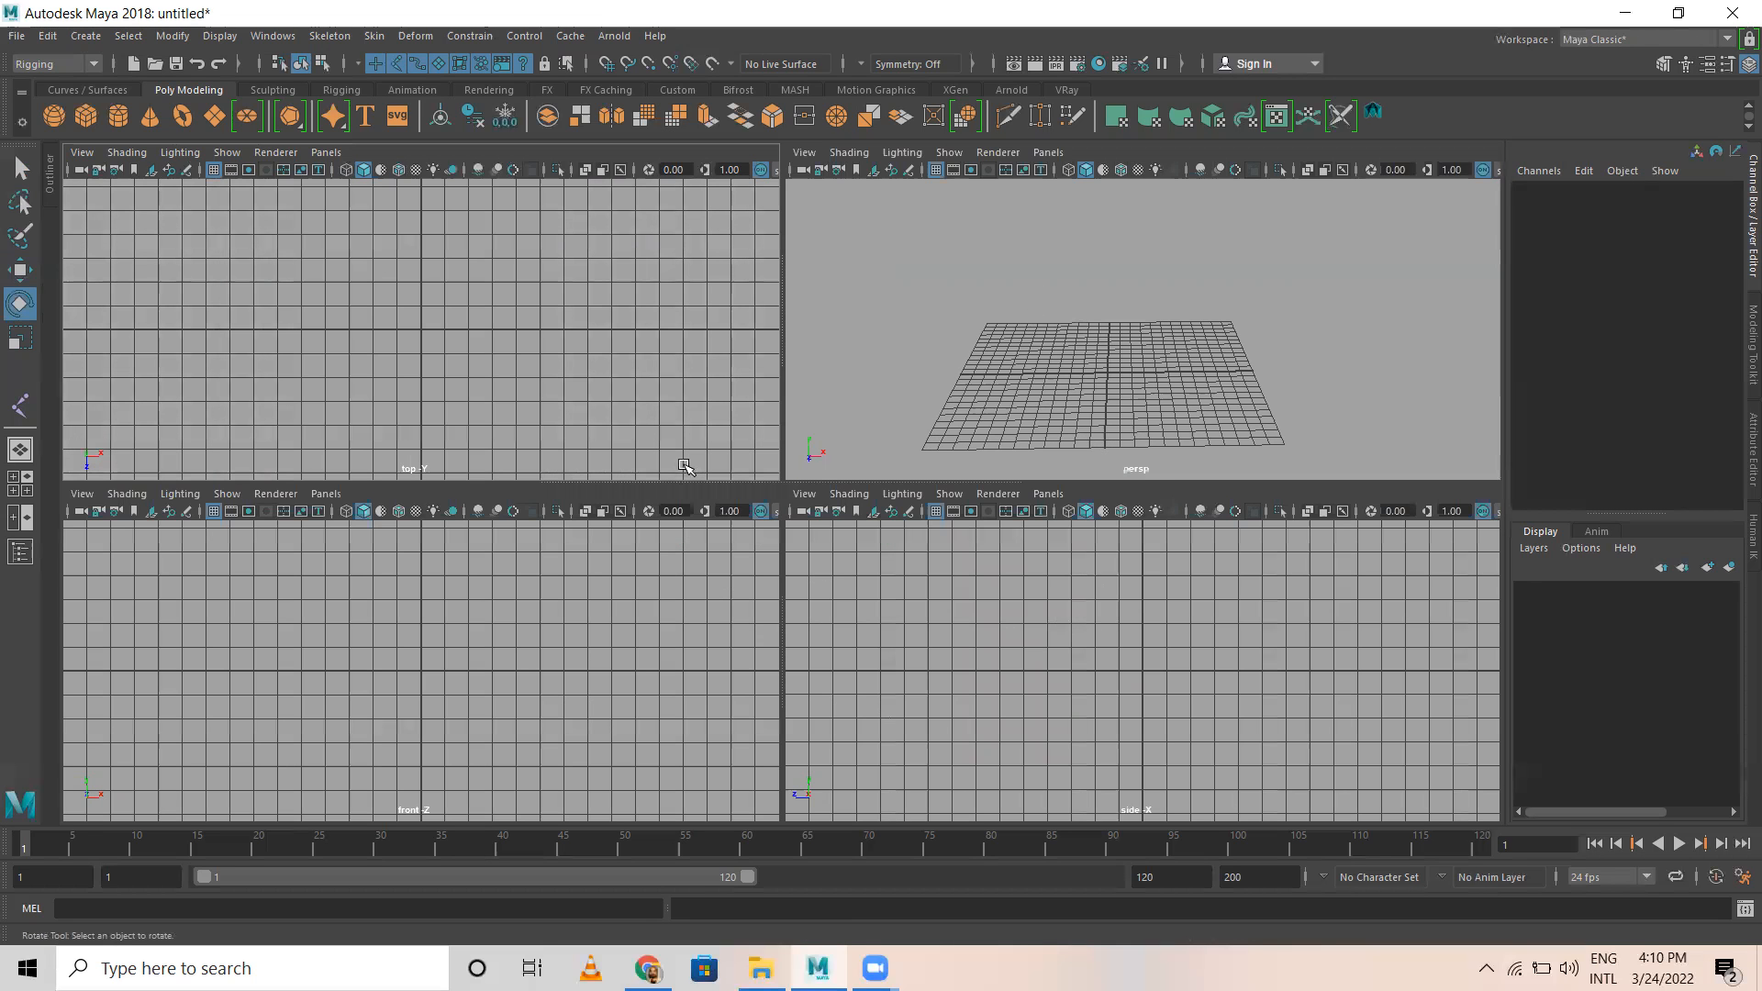
pyautogui.press('space')
pyautogui.keyDown('alt'); pyautogui.moveTo(827, 360); pyautogui.dragTo(755, 476, button='middle'); pyautogui.keyUp('alt')
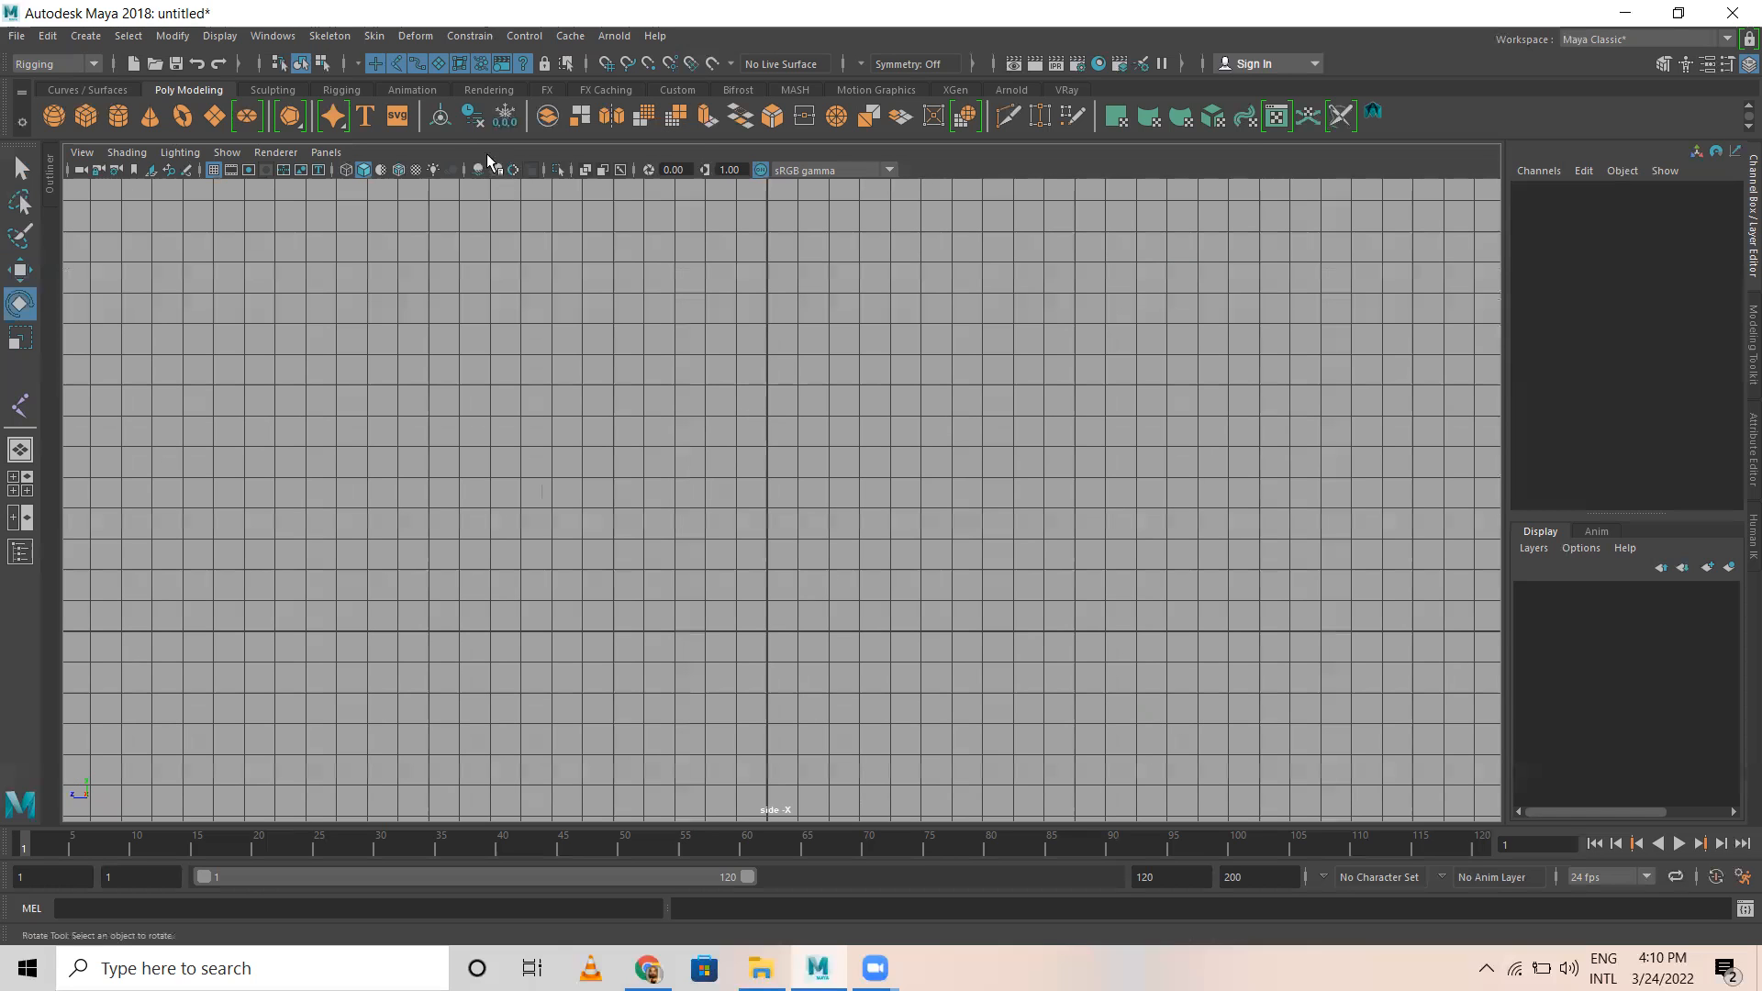
pyautogui.click(332, 35)
pyautogui.click(358, 82)
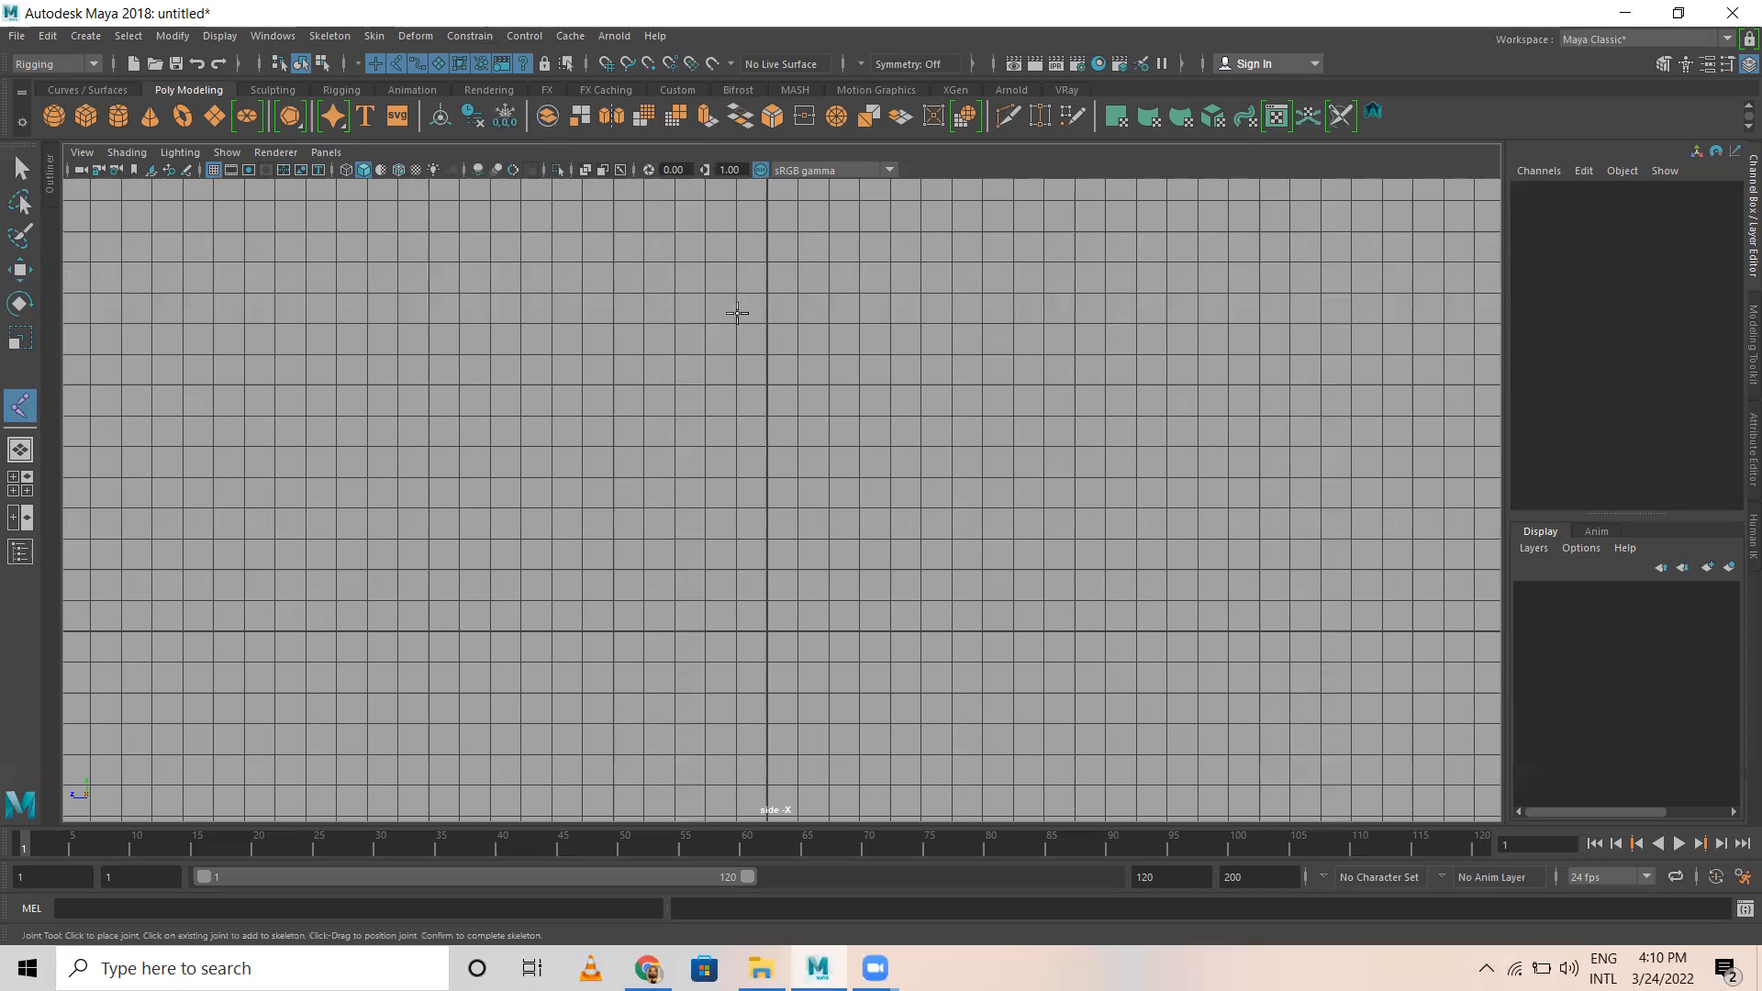
pyautogui.click(767, 234)
pyautogui.click(704, 415)
pyautogui.press('Return')
pyautogui.click(771, 573)
pyautogui.click(725, 633)
pyautogui.click(644, 631)
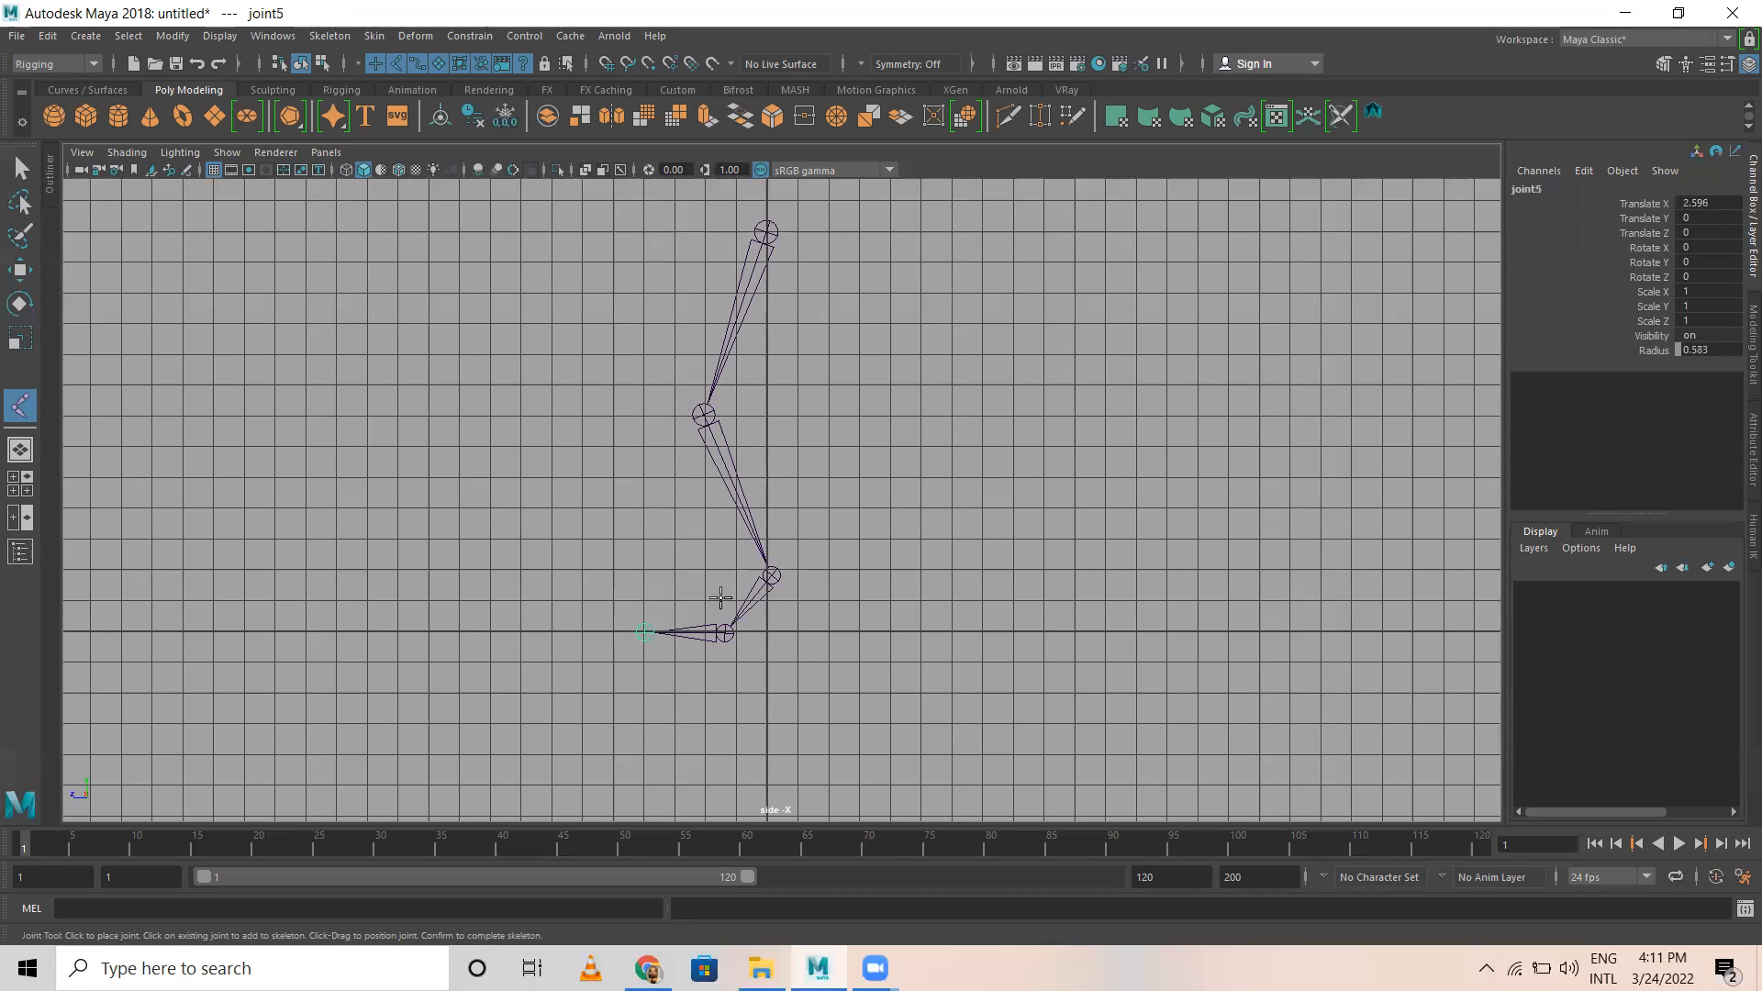
pyautogui.press('e')
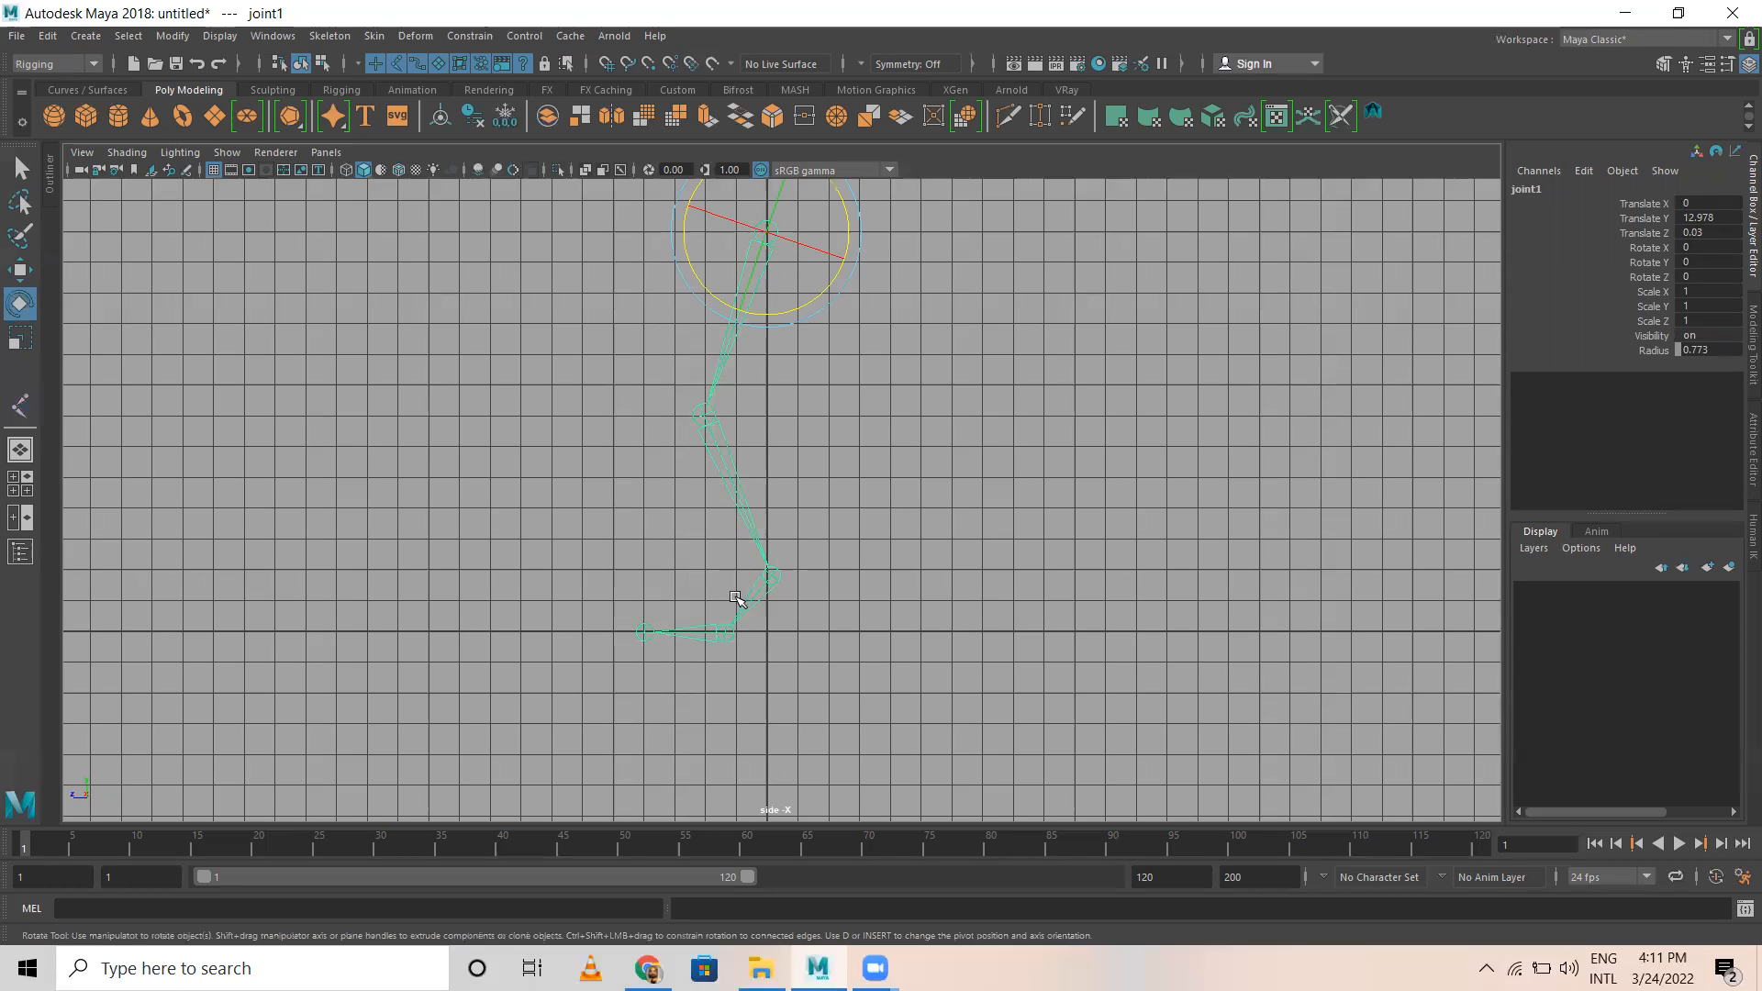
# Step: Draw a separate reverse foot chain with joints at the heel, toe, ball and ankle of the leg
pyautogui.click(330, 36)
pyautogui.click(351, 85)
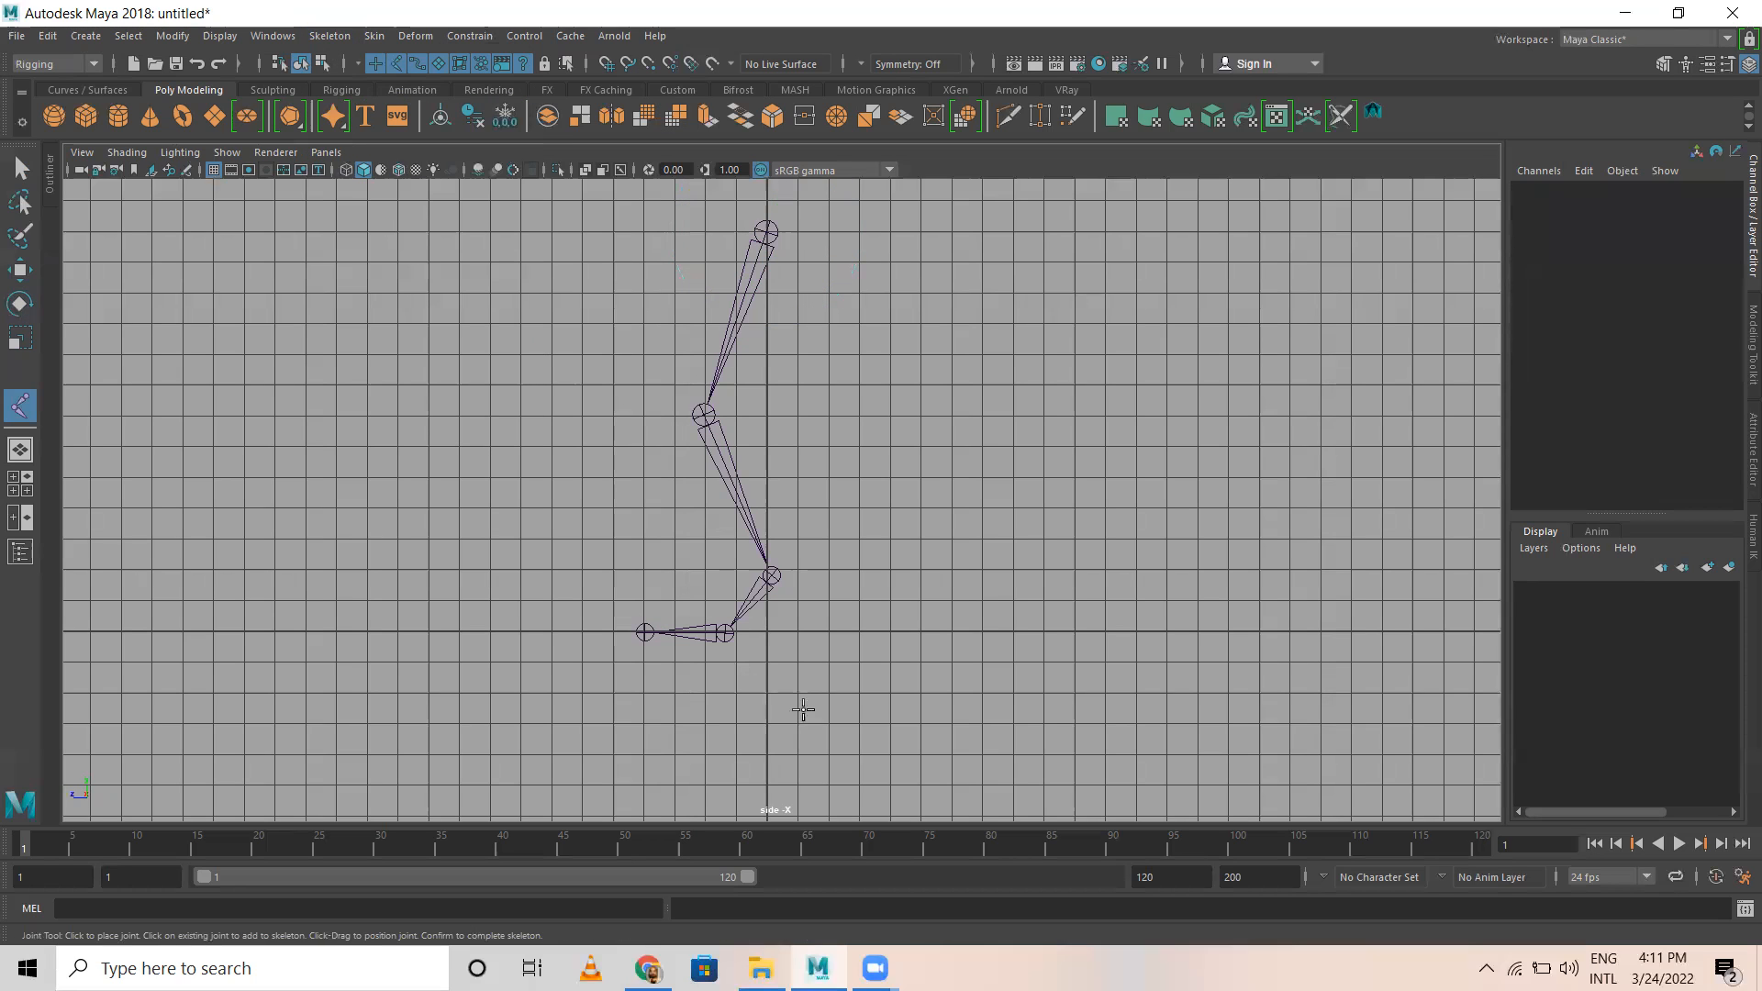
pyautogui.click(775, 632)
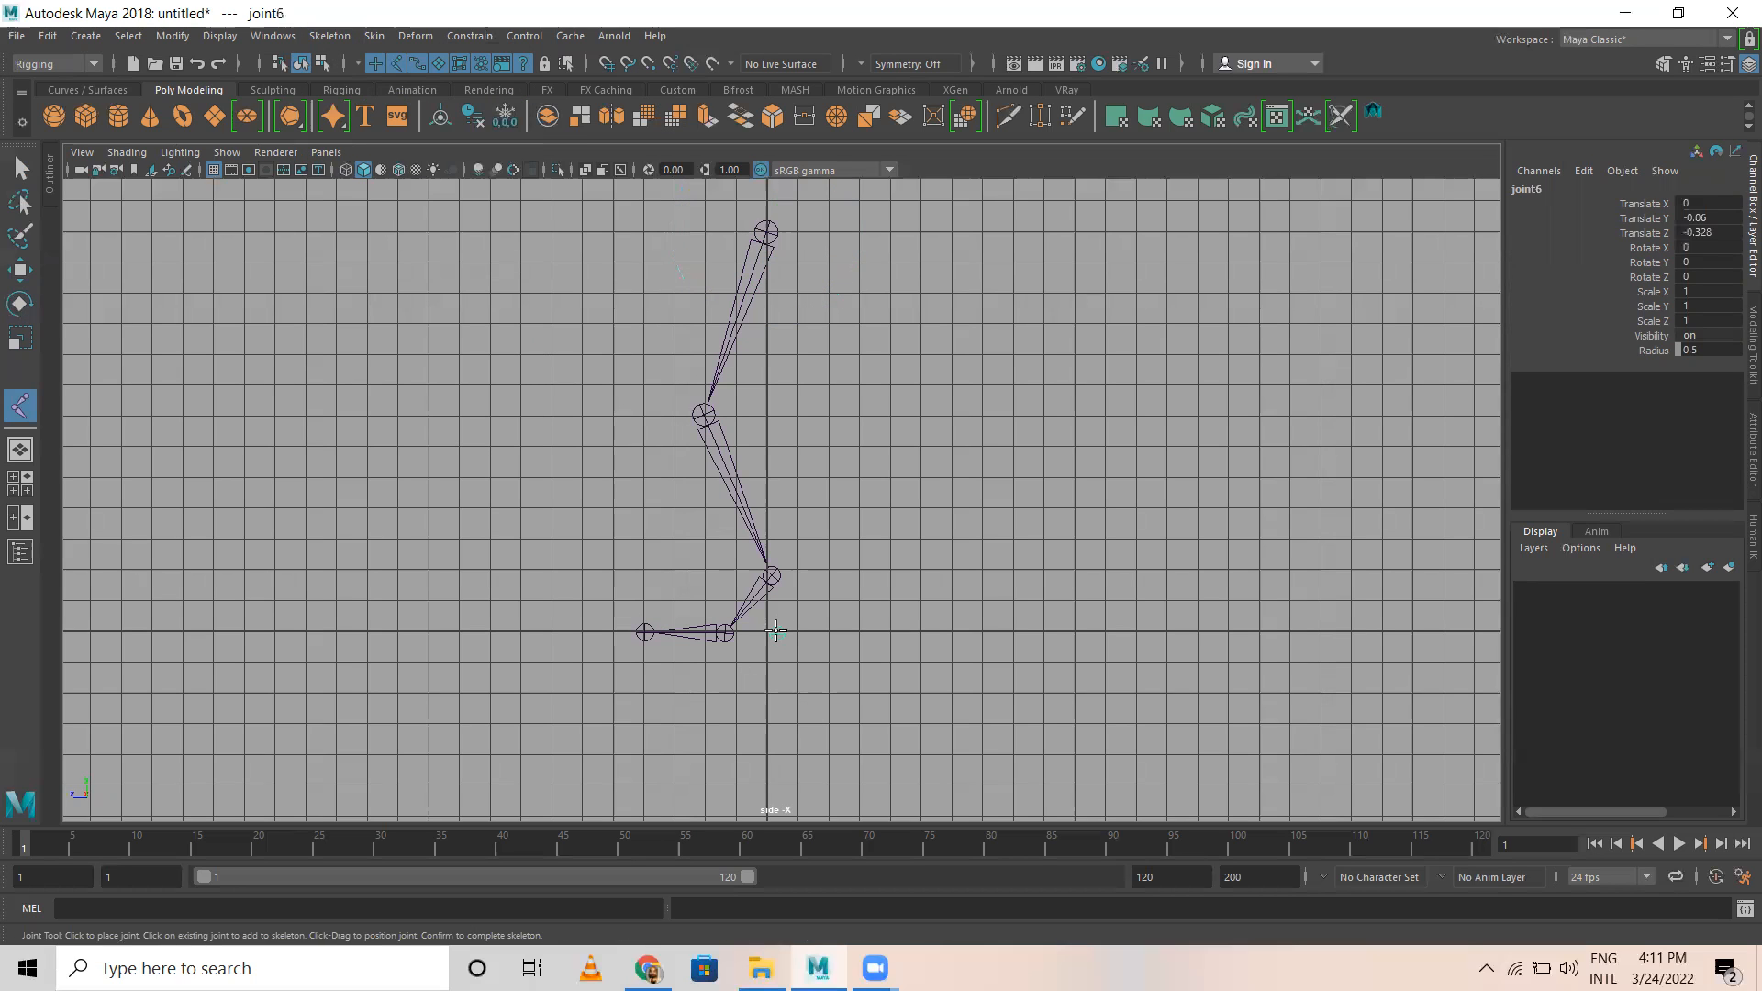
pyautogui.click(645, 631)
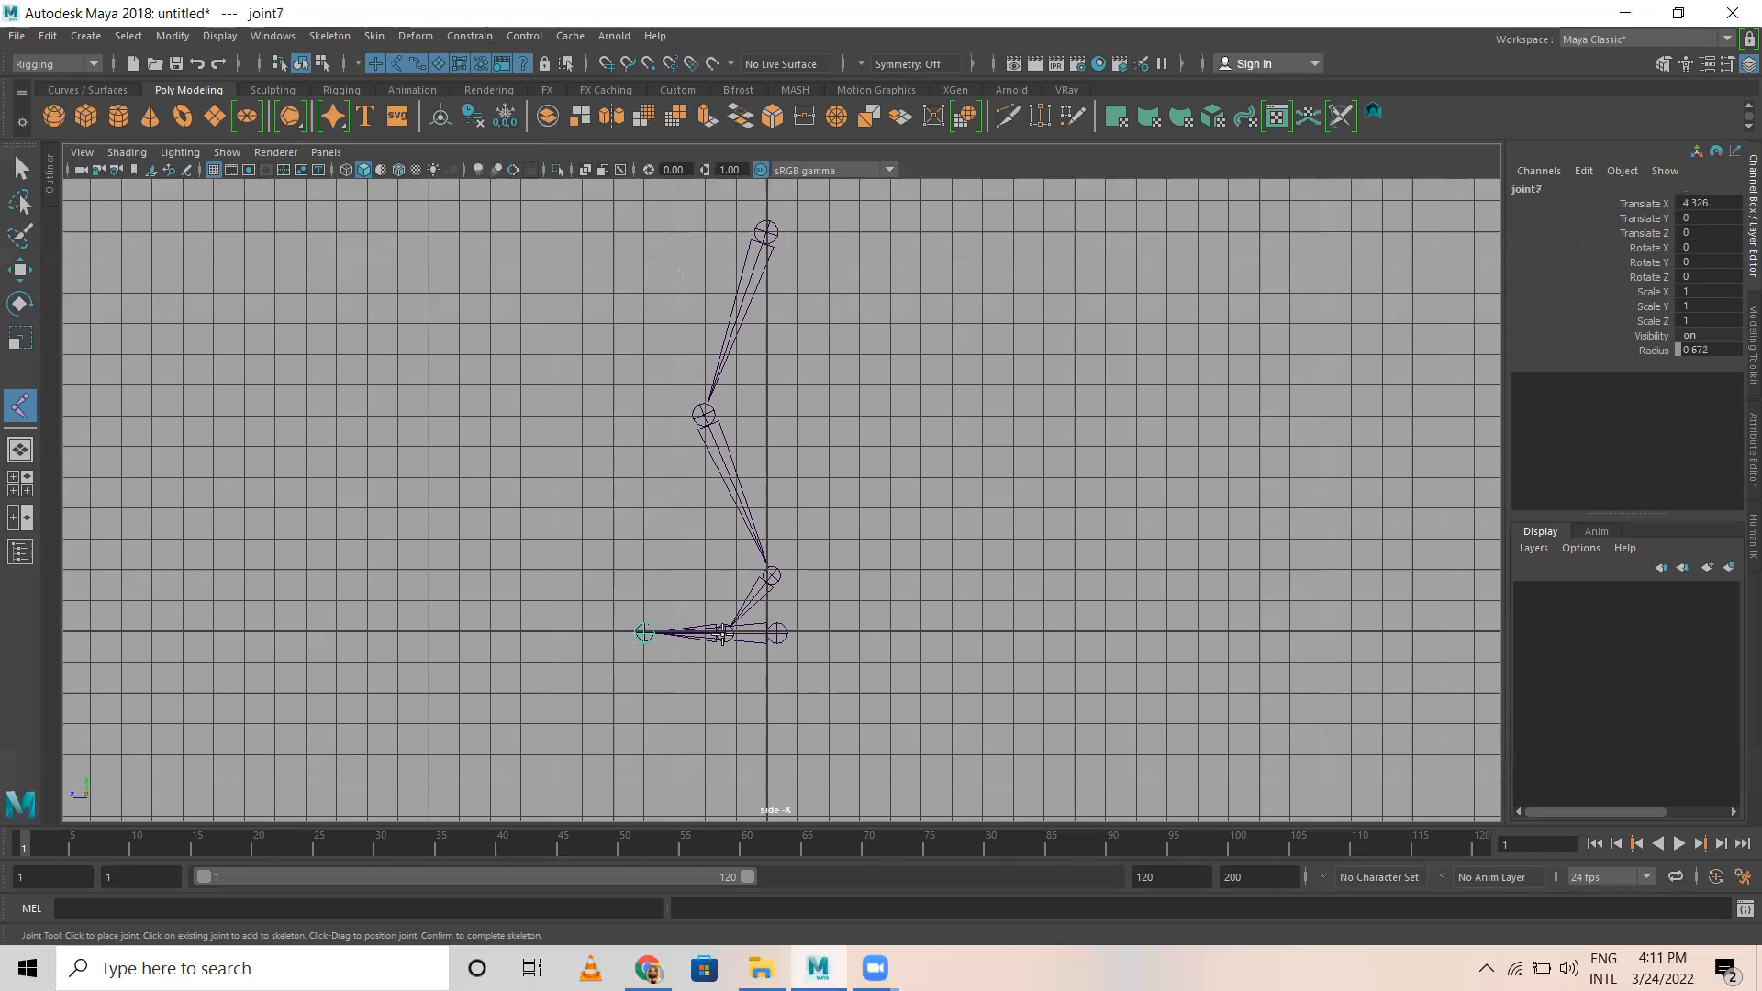
pyautogui.click(728, 633)
pyautogui.click(772, 576)
pyautogui.press('e')
# Step: In the perspective view, examine the reverse foot chain against the leg by selecting its heel joint and the leg's root joint
pyautogui.click(936, 405)
pyautogui.press('space')
pyautogui.press('space')
pyautogui.keyDown('alt'); pyautogui.moveTo(981, 475); pyautogui.dragTo(621, 576); pyautogui.keyUp('alt')
pyautogui.click(621, 576)
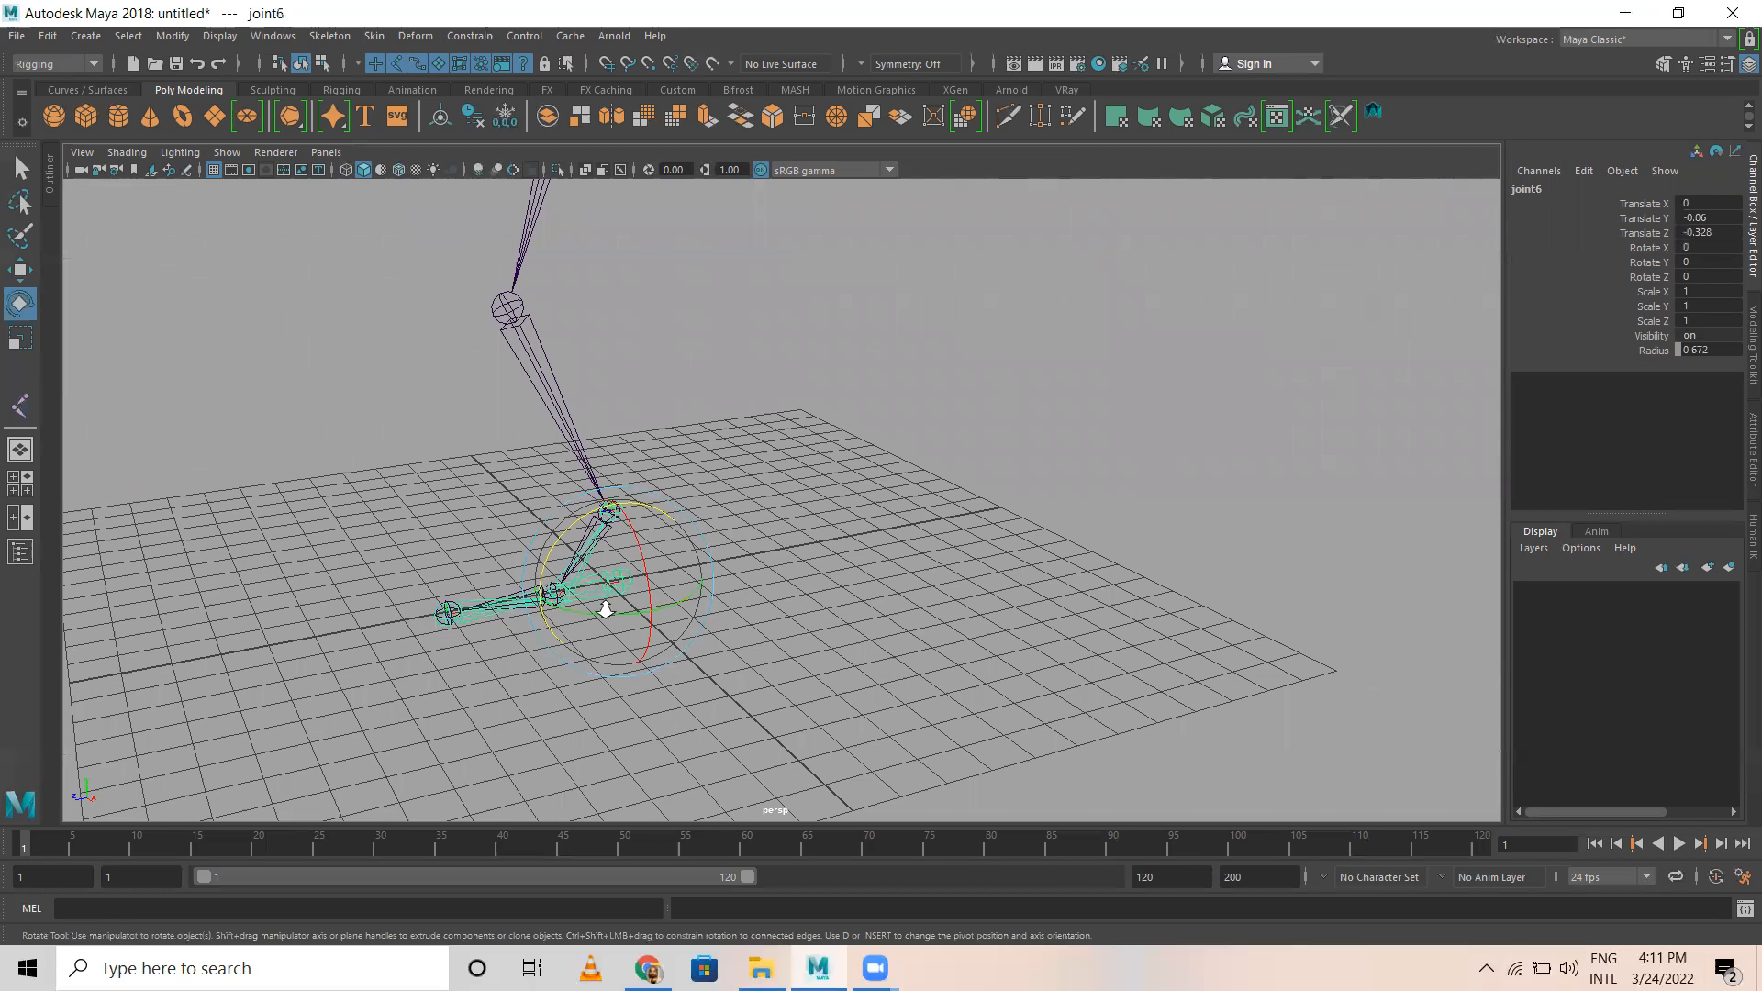
pyautogui.scroll(3, 606, 588)
pyautogui.press('w')
pyautogui.keyDown('alt'); pyautogui.moveTo(537, 659); pyautogui.dragTo(857, 562, button='middle'); pyautogui.keyUp('alt')
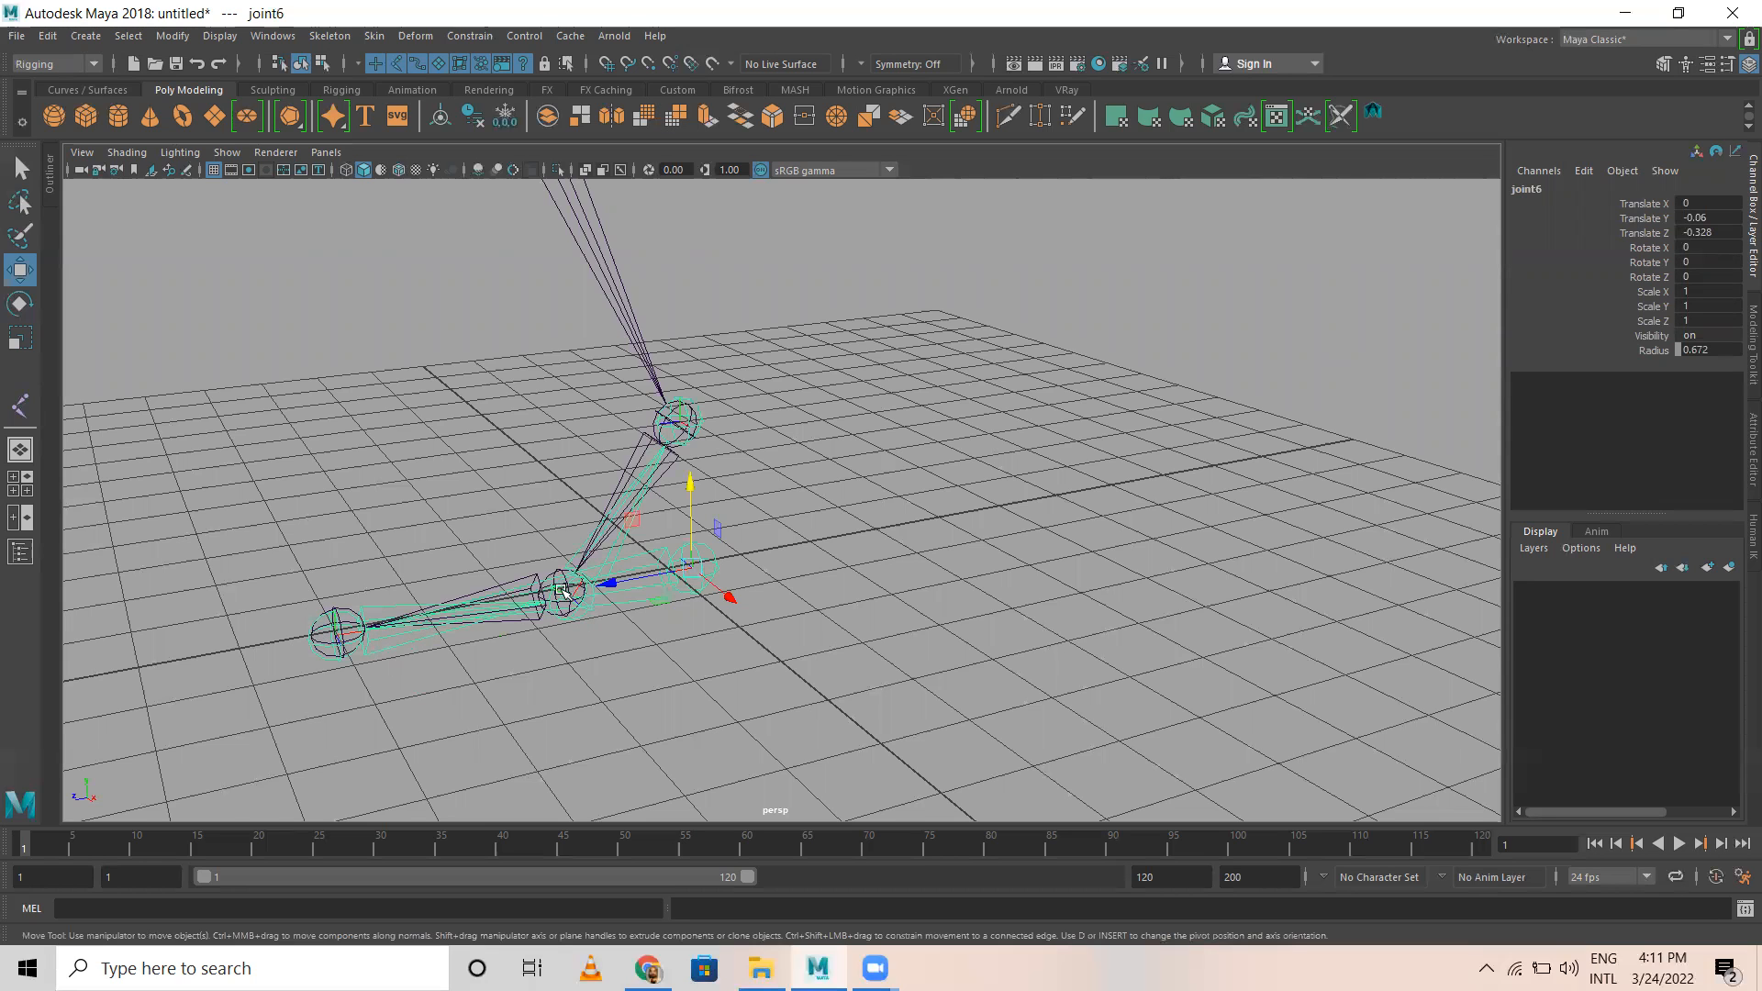
pyautogui.moveTo(715, 429)
pyautogui.keyDown('alt'); pyautogui.mouseDown()
pyautogui.moveTo(726, 404)
pyautogui.moveTo(741, 428)
pyautogui.mouseUp(); pyautogui.keyUp('alt')
pyautogui.click(715, 255)
pyautogui.keyDown('alt'); pyautogui.moveTo(830, 524); pyautogui.dragTo(775, 350); pyautogui.keyUp('alt')
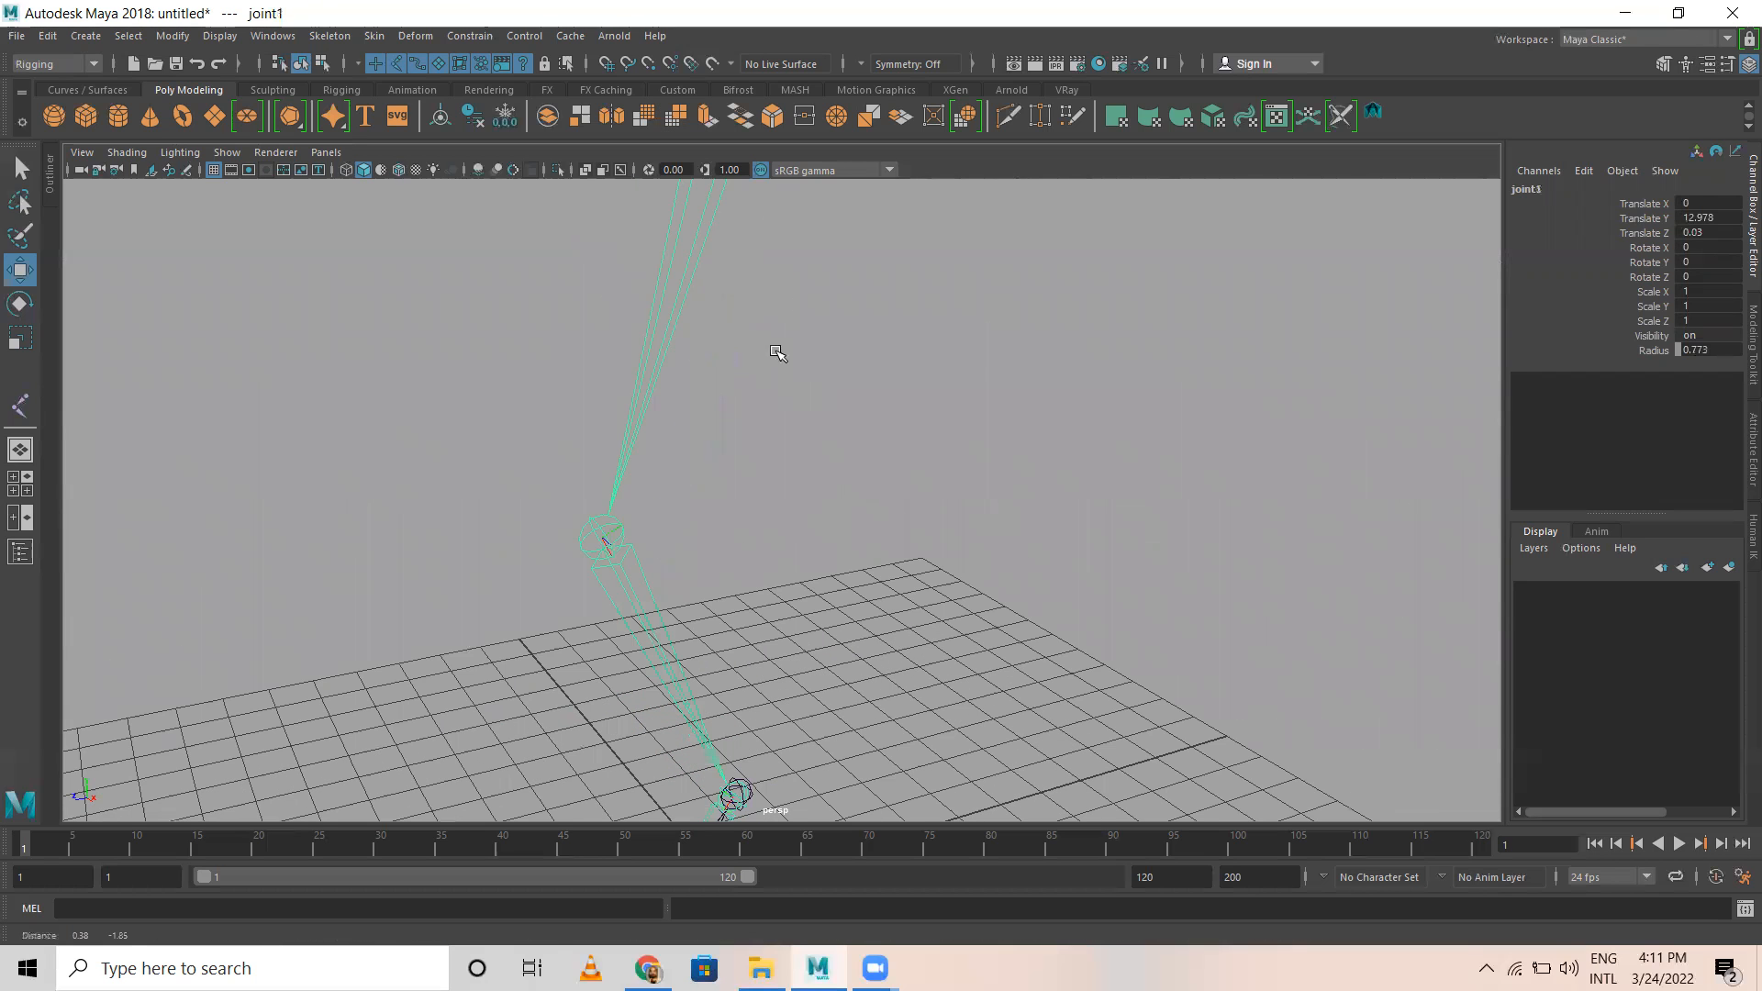
# Step: Add the reverse foot chain to a new display layer, layer1, and hide that layer
pyautogui.keyDown('alt'); pyautogui.moveTo(595, 529); pyautogui.dragTo(721, 526); pyautogui.keyUp('alt')
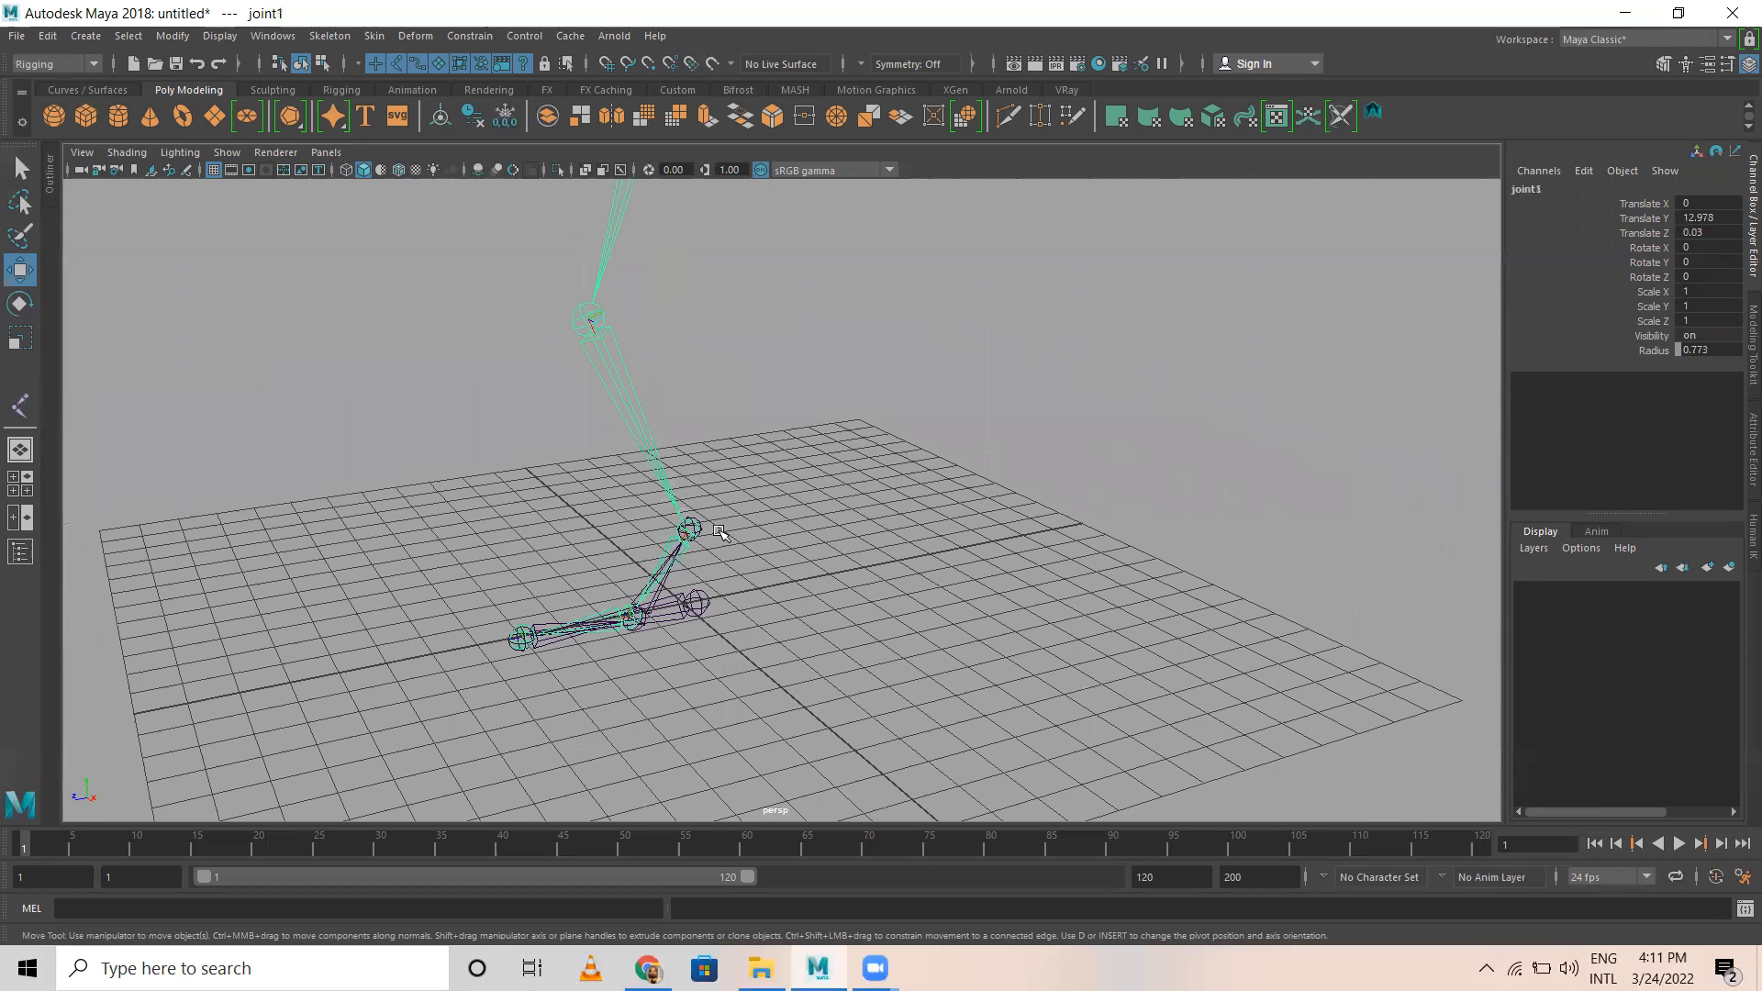
pyautogui.keyDown('alt'); pyautogui.moveTo(1038, 463); pyautogui.dragTo(1009, 440, button='right'); pyautogui.keyUp('alt')
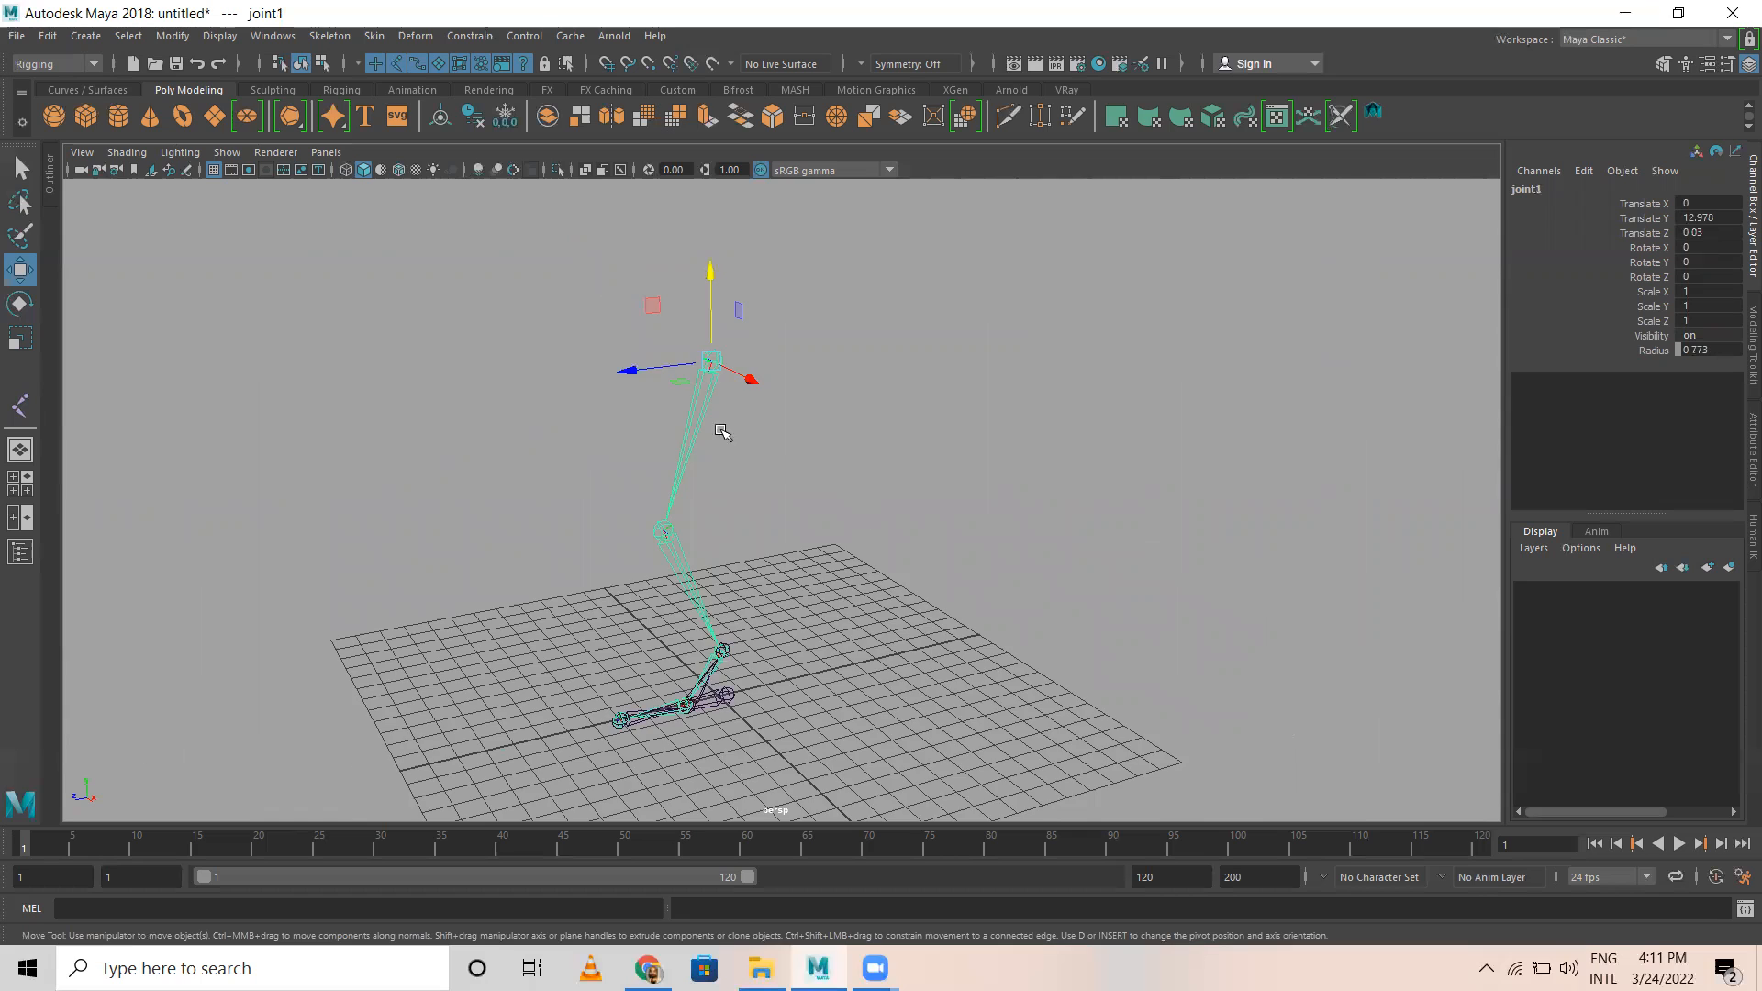
pyautogui.keyDown('alt'); pyautogui.moveTo(719, 429); pyautogui.dragTo(676, 305, button='middle'); pyautogui.keyUp('alt')
pyautogui.click(695, 576)
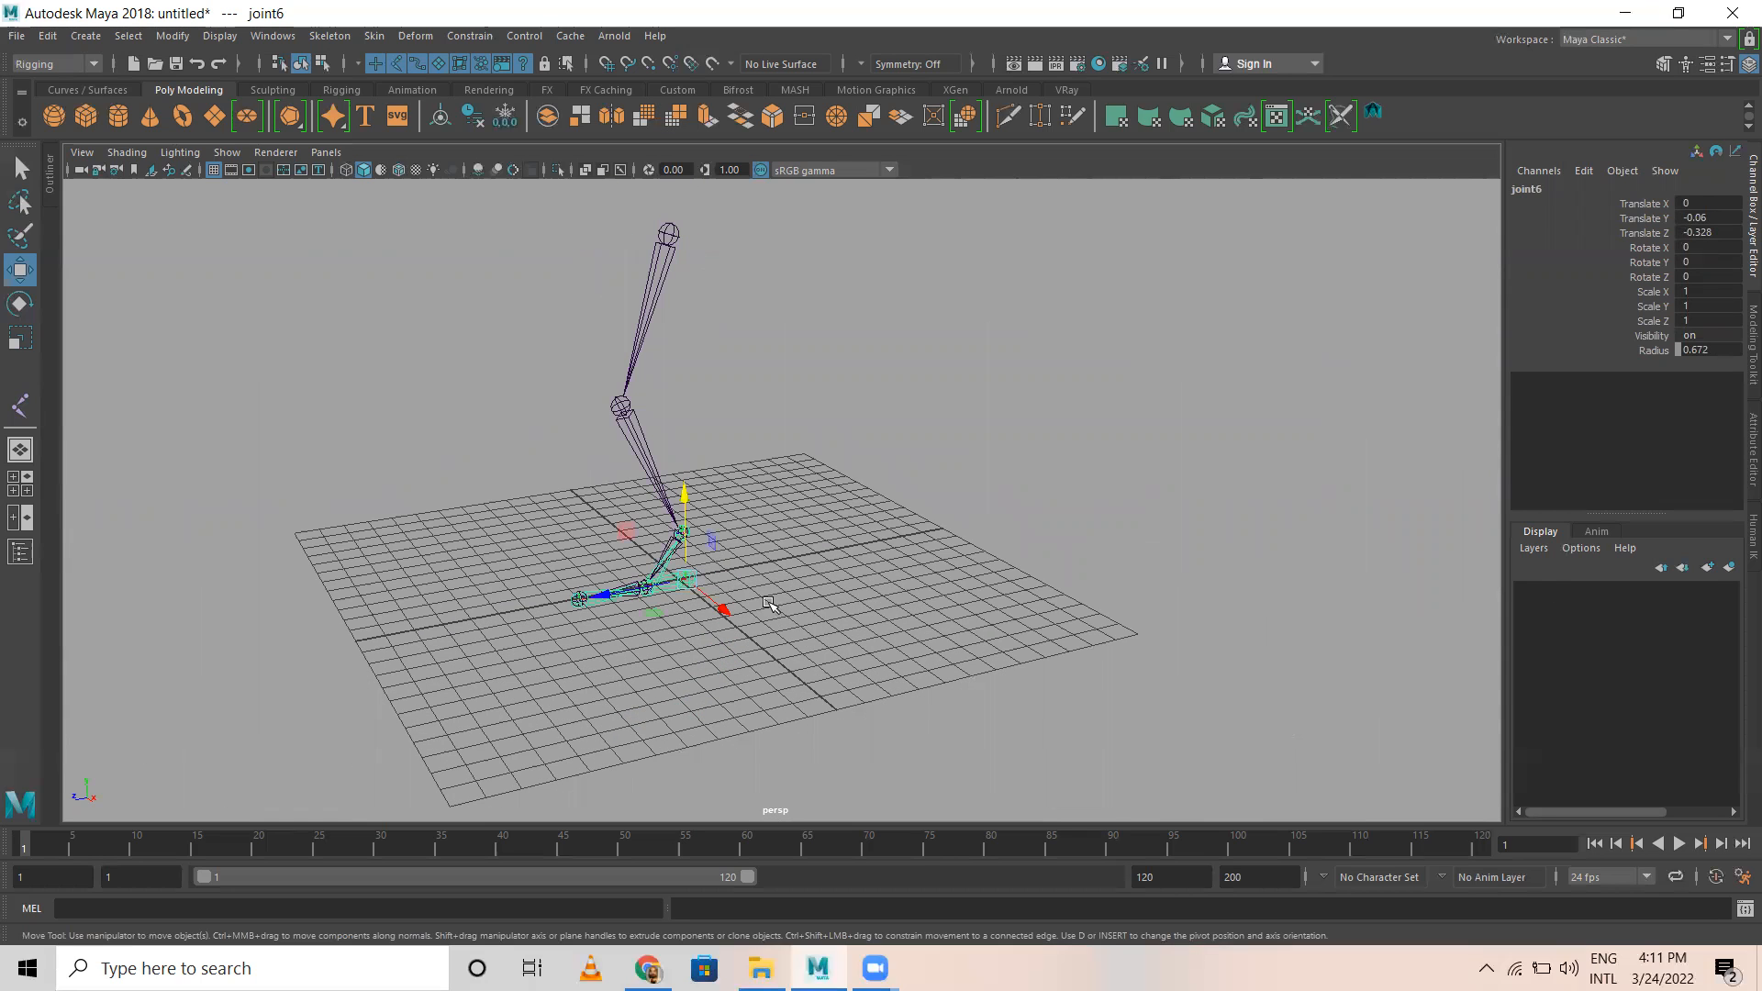
pyautogui.click(1730, 568)
pyautogui.click(956, 492)
pyautogui.scroll(2, 813, 506)
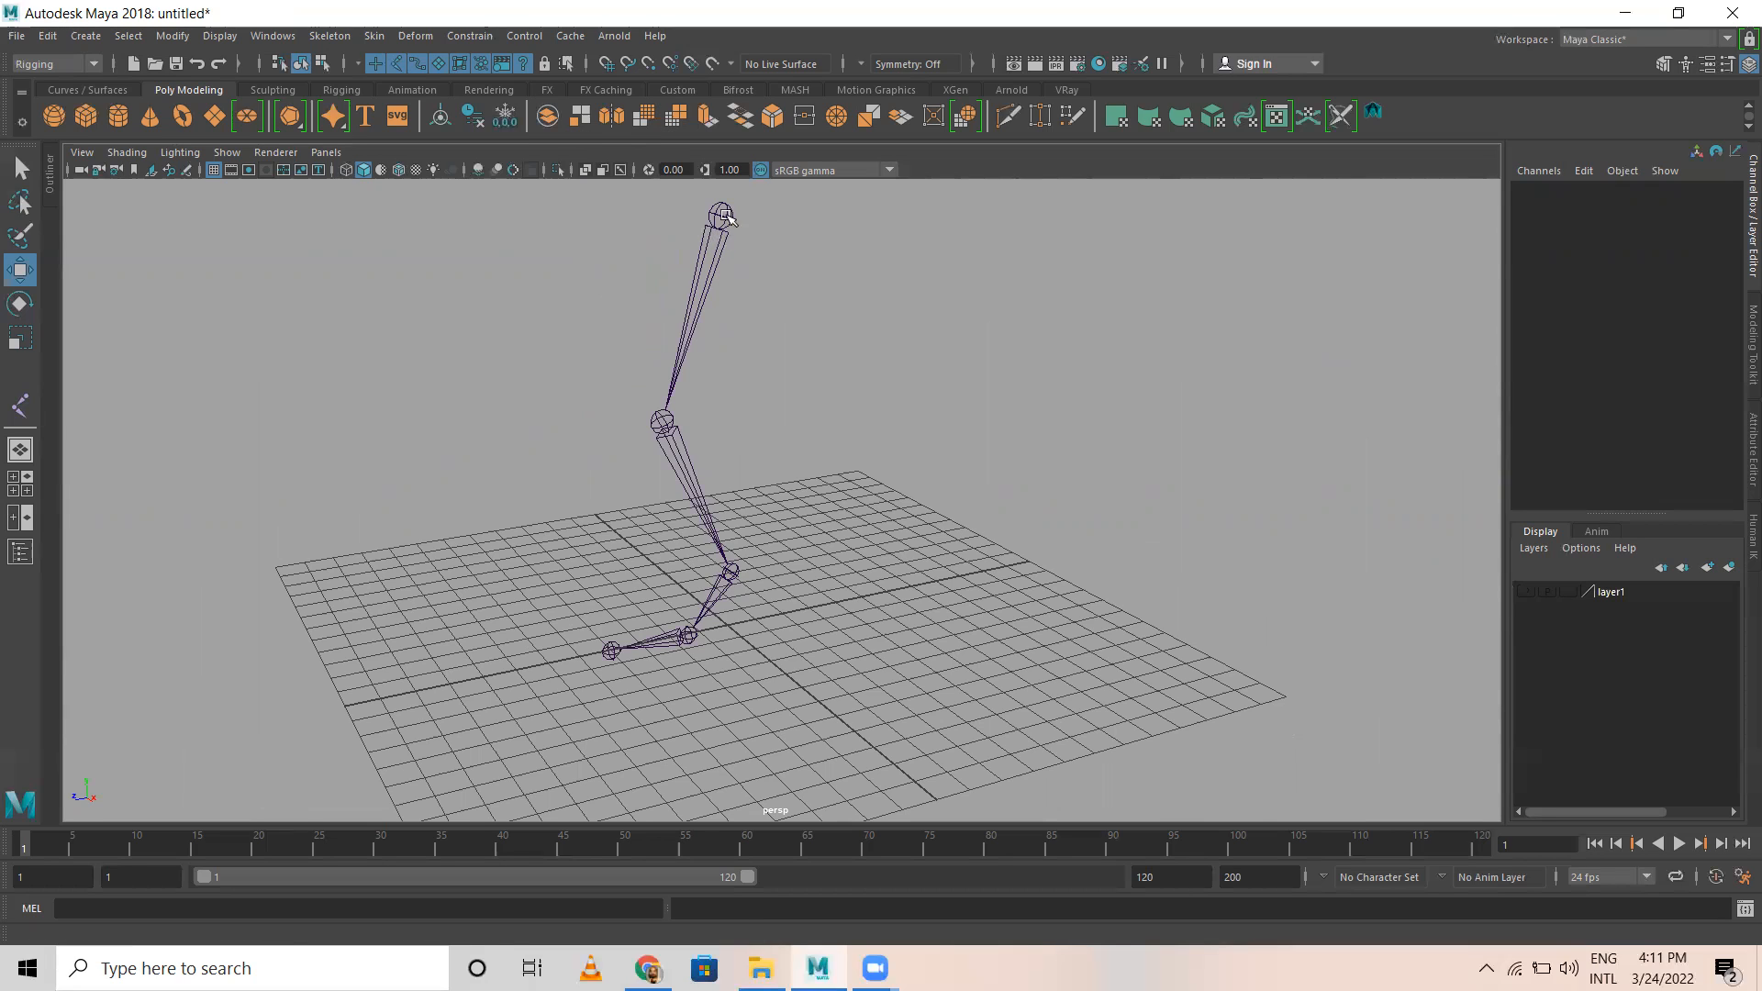
# Step: Create an IK handle from the leg's hip joint to its ankle joint using the Rotate-Plane Solver
pyautogui.click(470, 37)
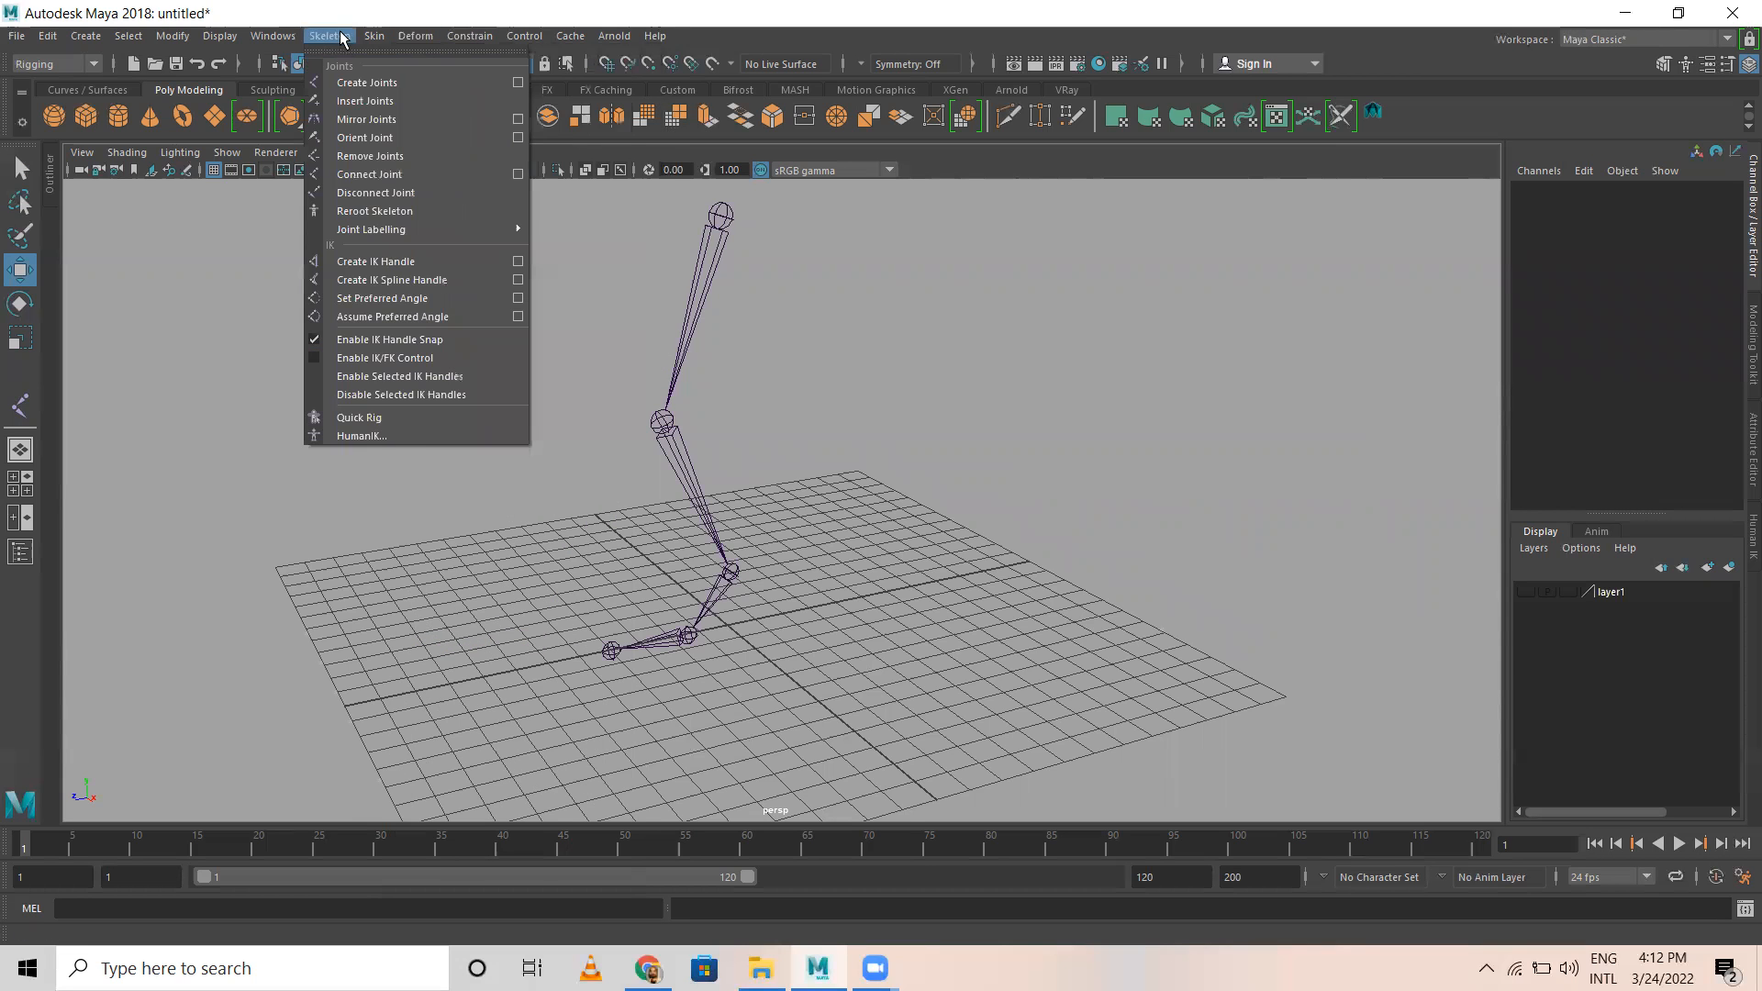
pyautogui.moveTo(373, 37)
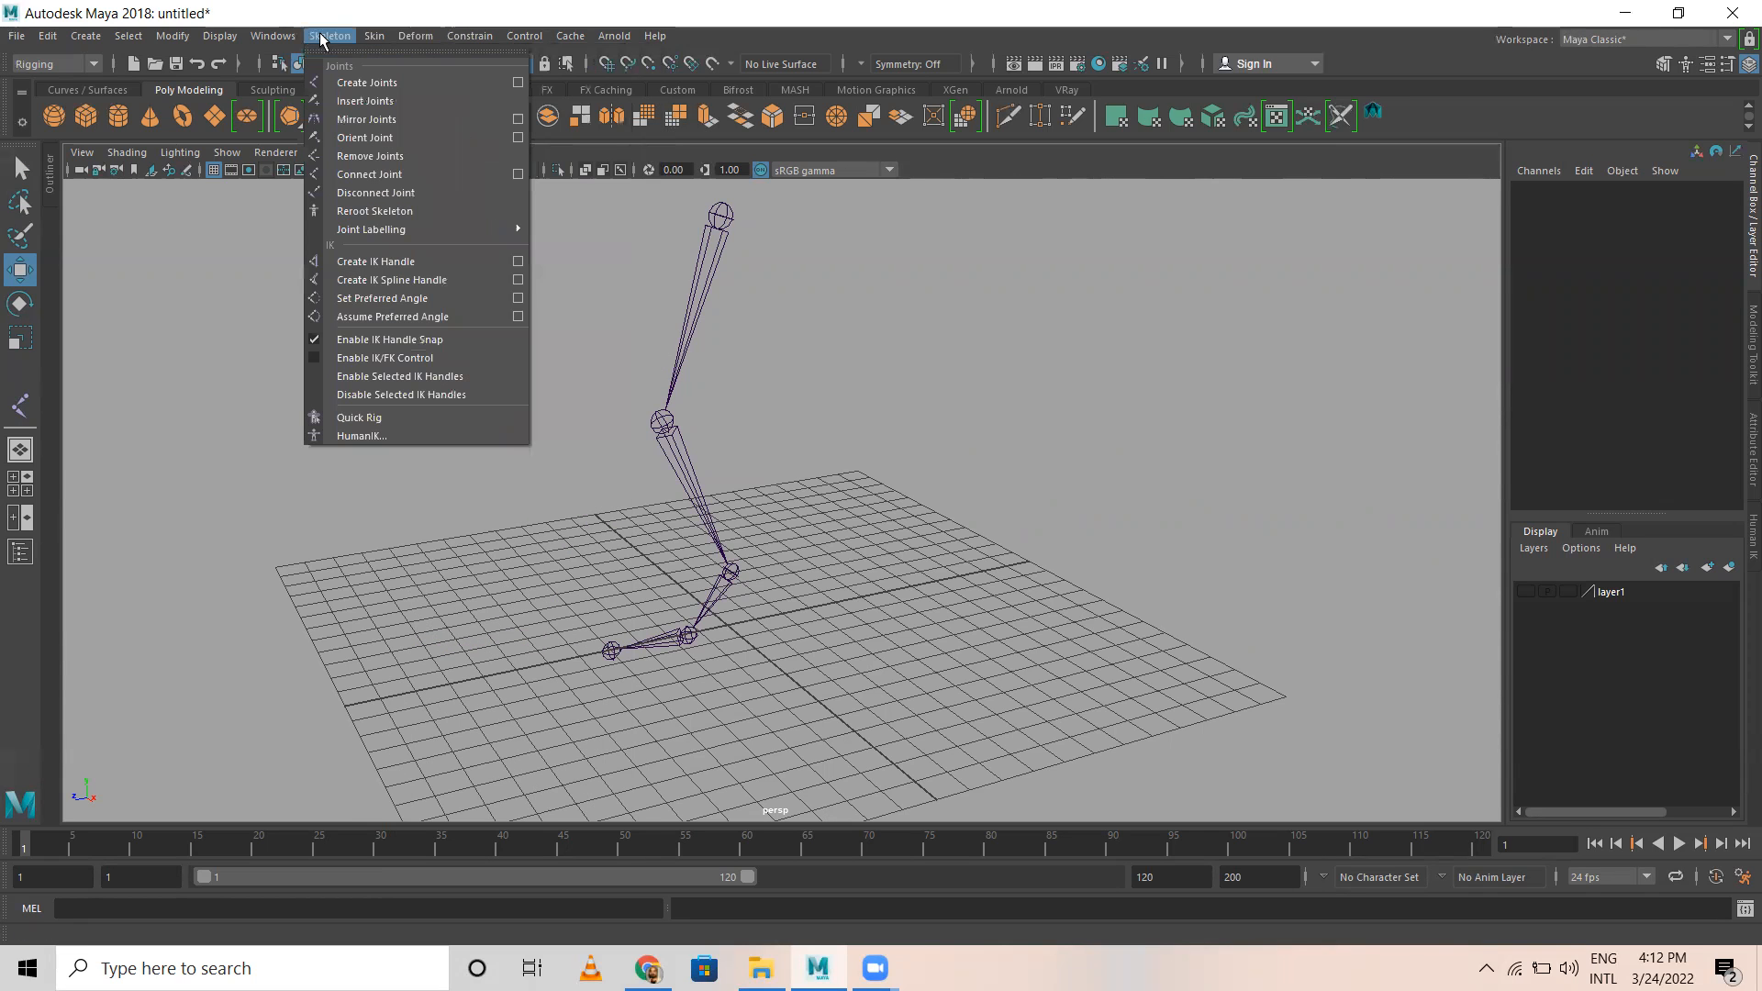
pyautogui.click(399, 261)
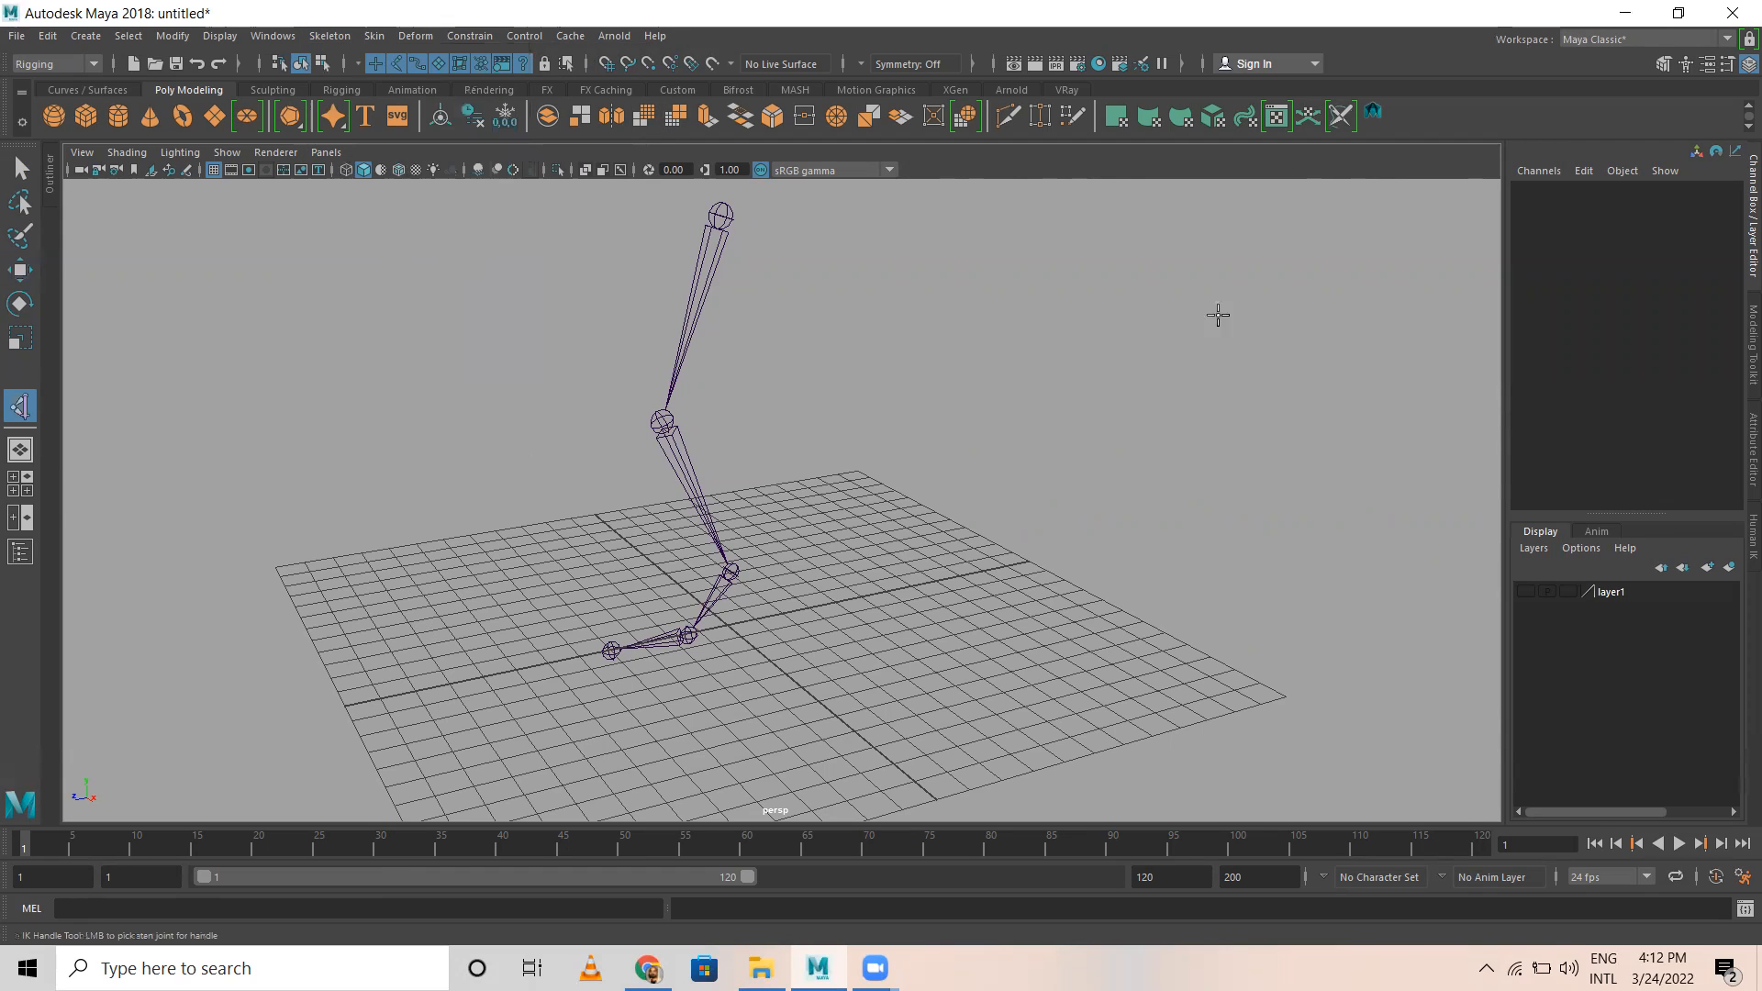
pyautogui.click(1707, 64)
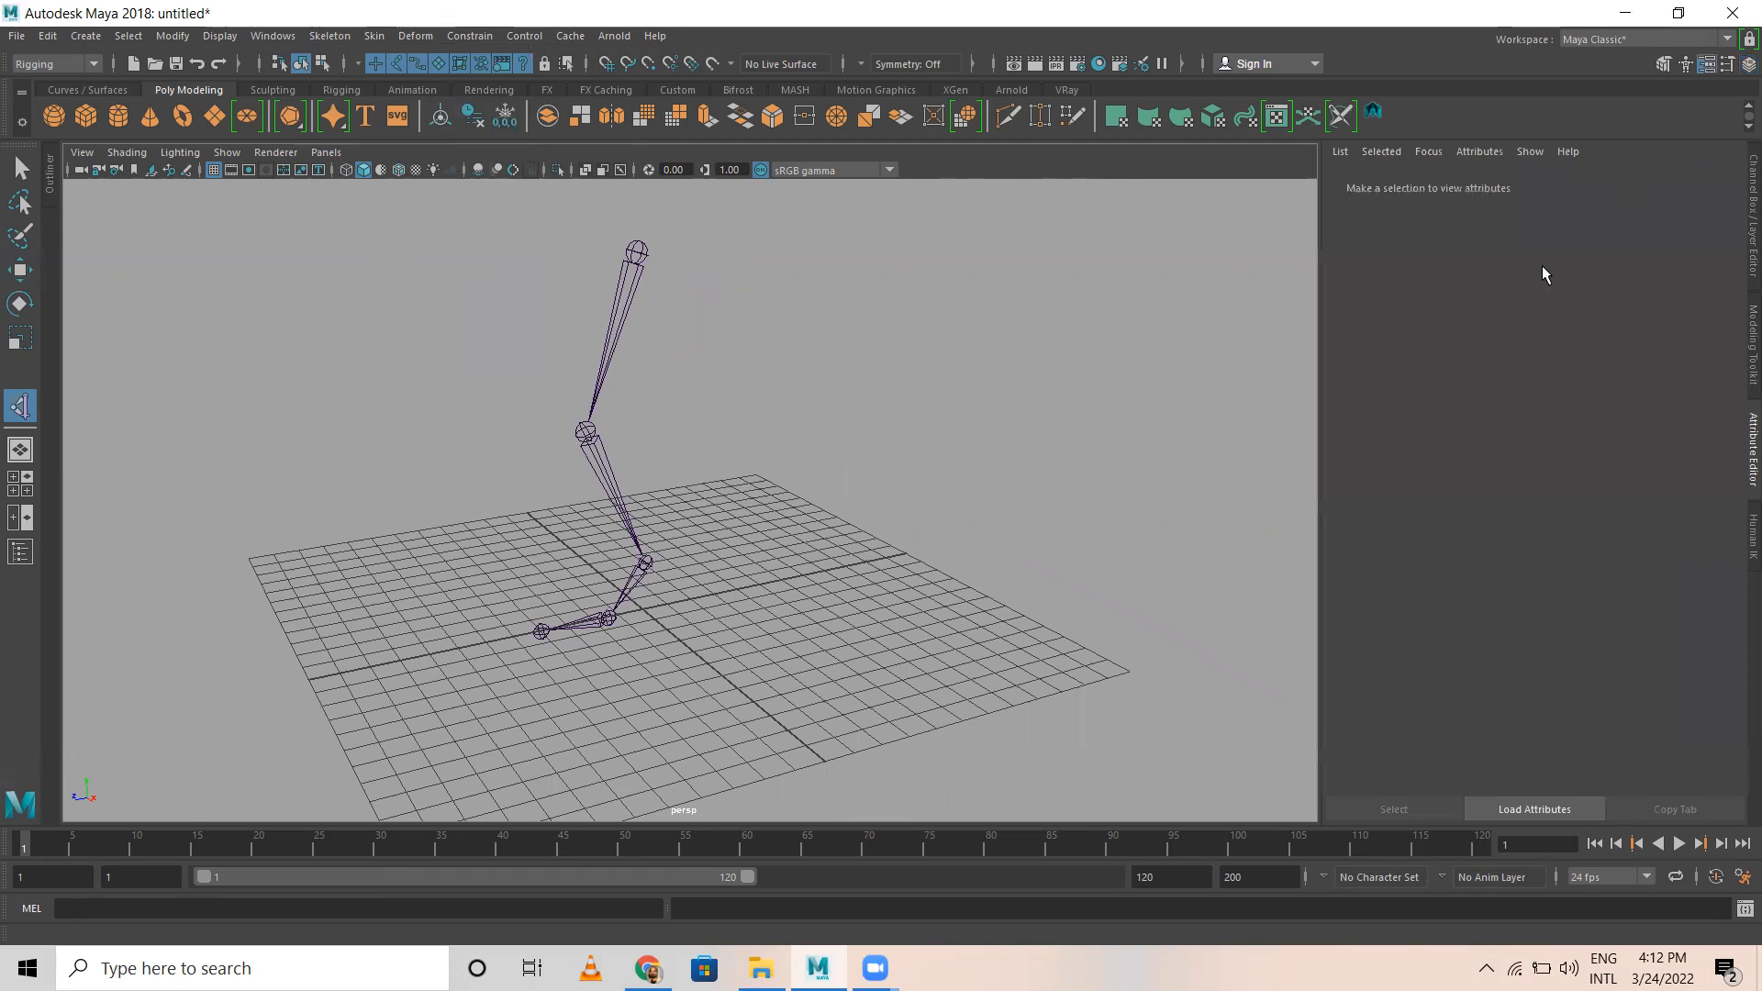
pyautogui.click(1728, 68)
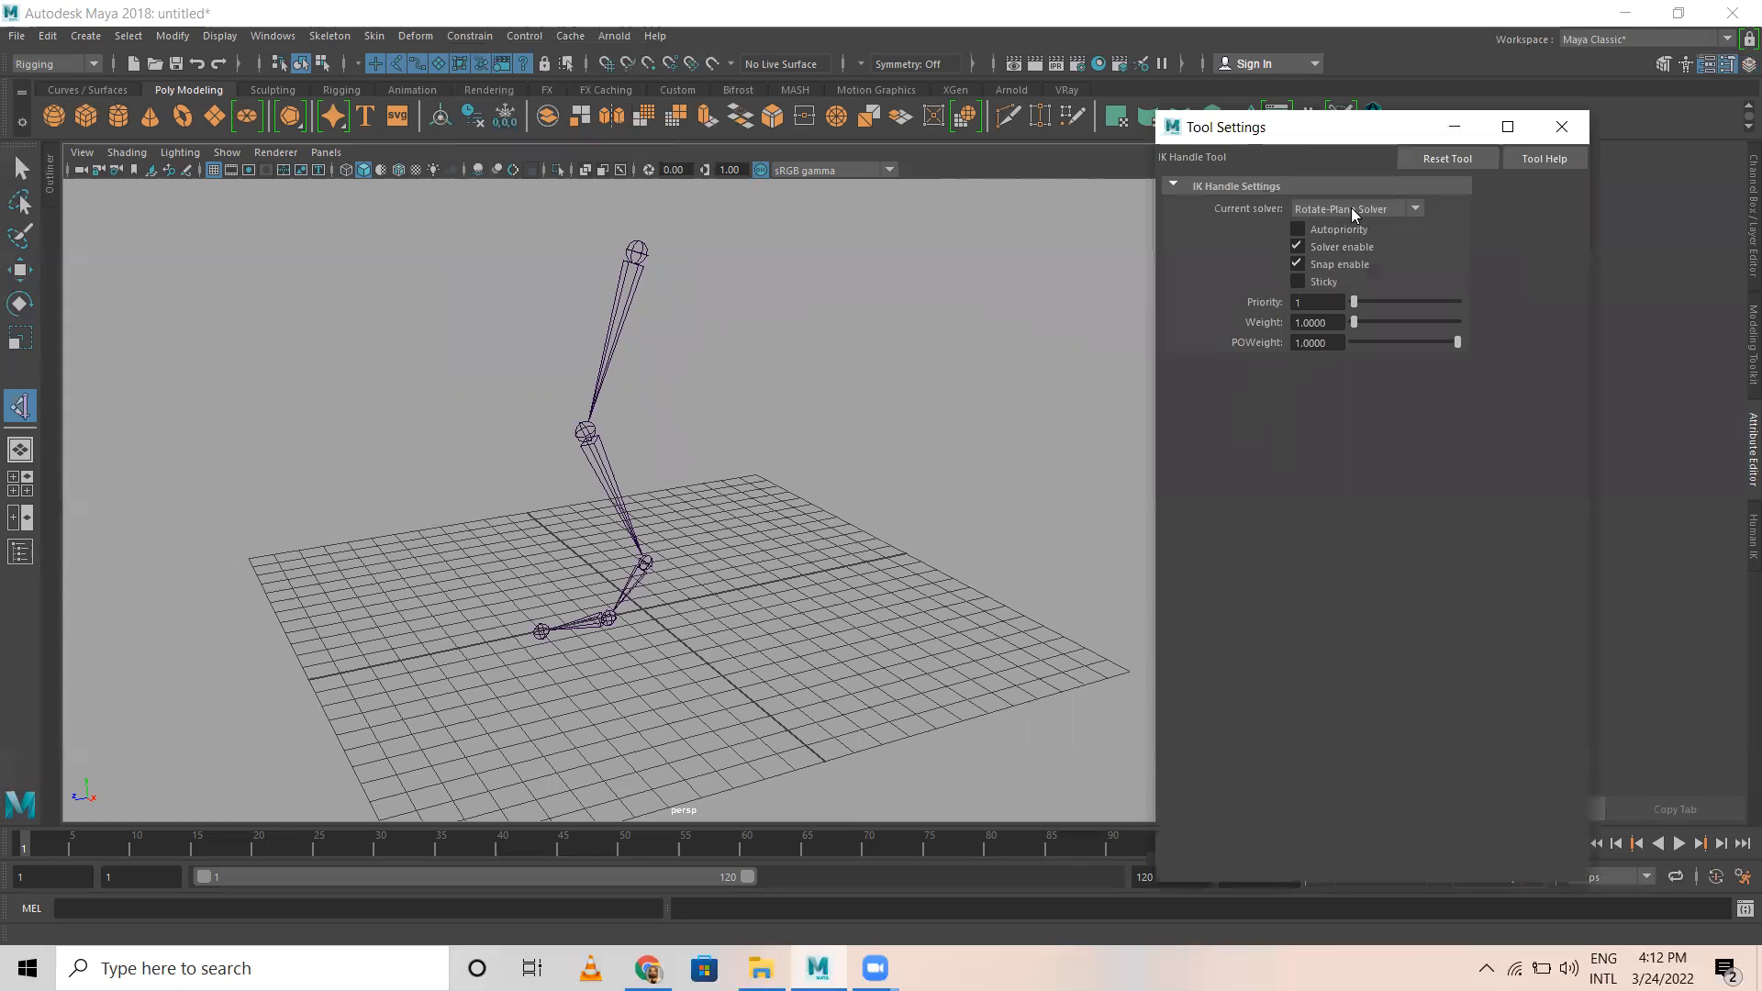
pyautogui.click(1360, 209)
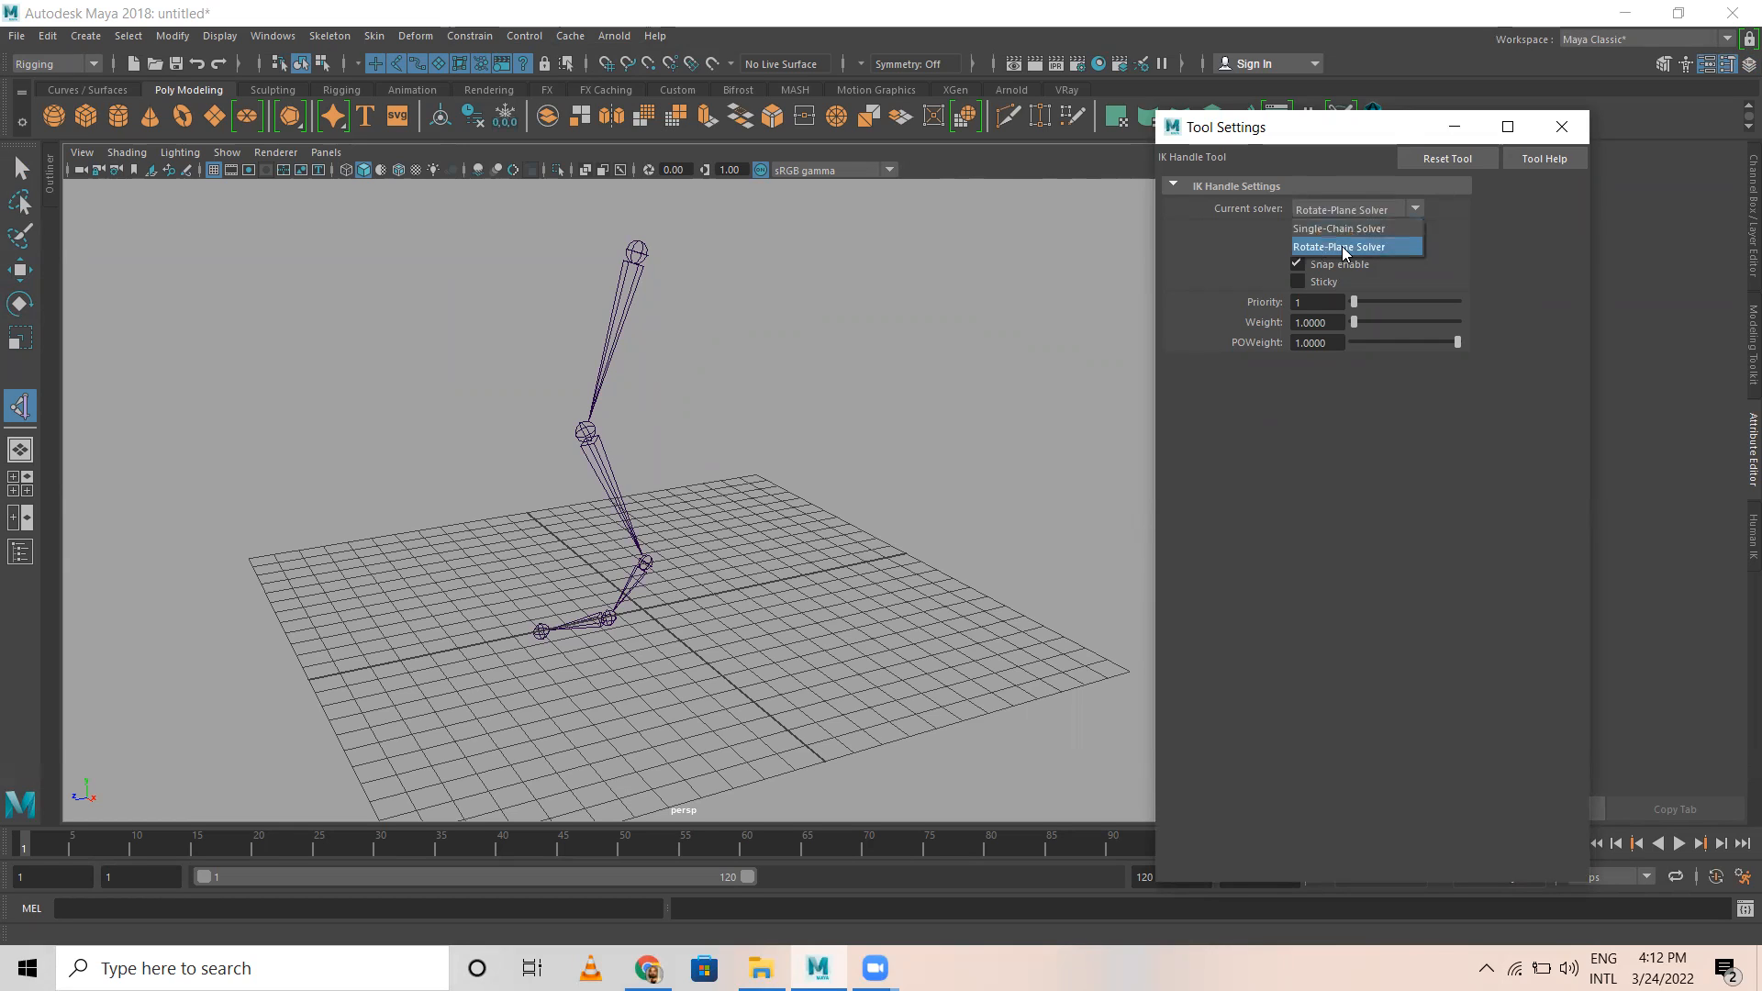
pyautogui.click(1309, 247)
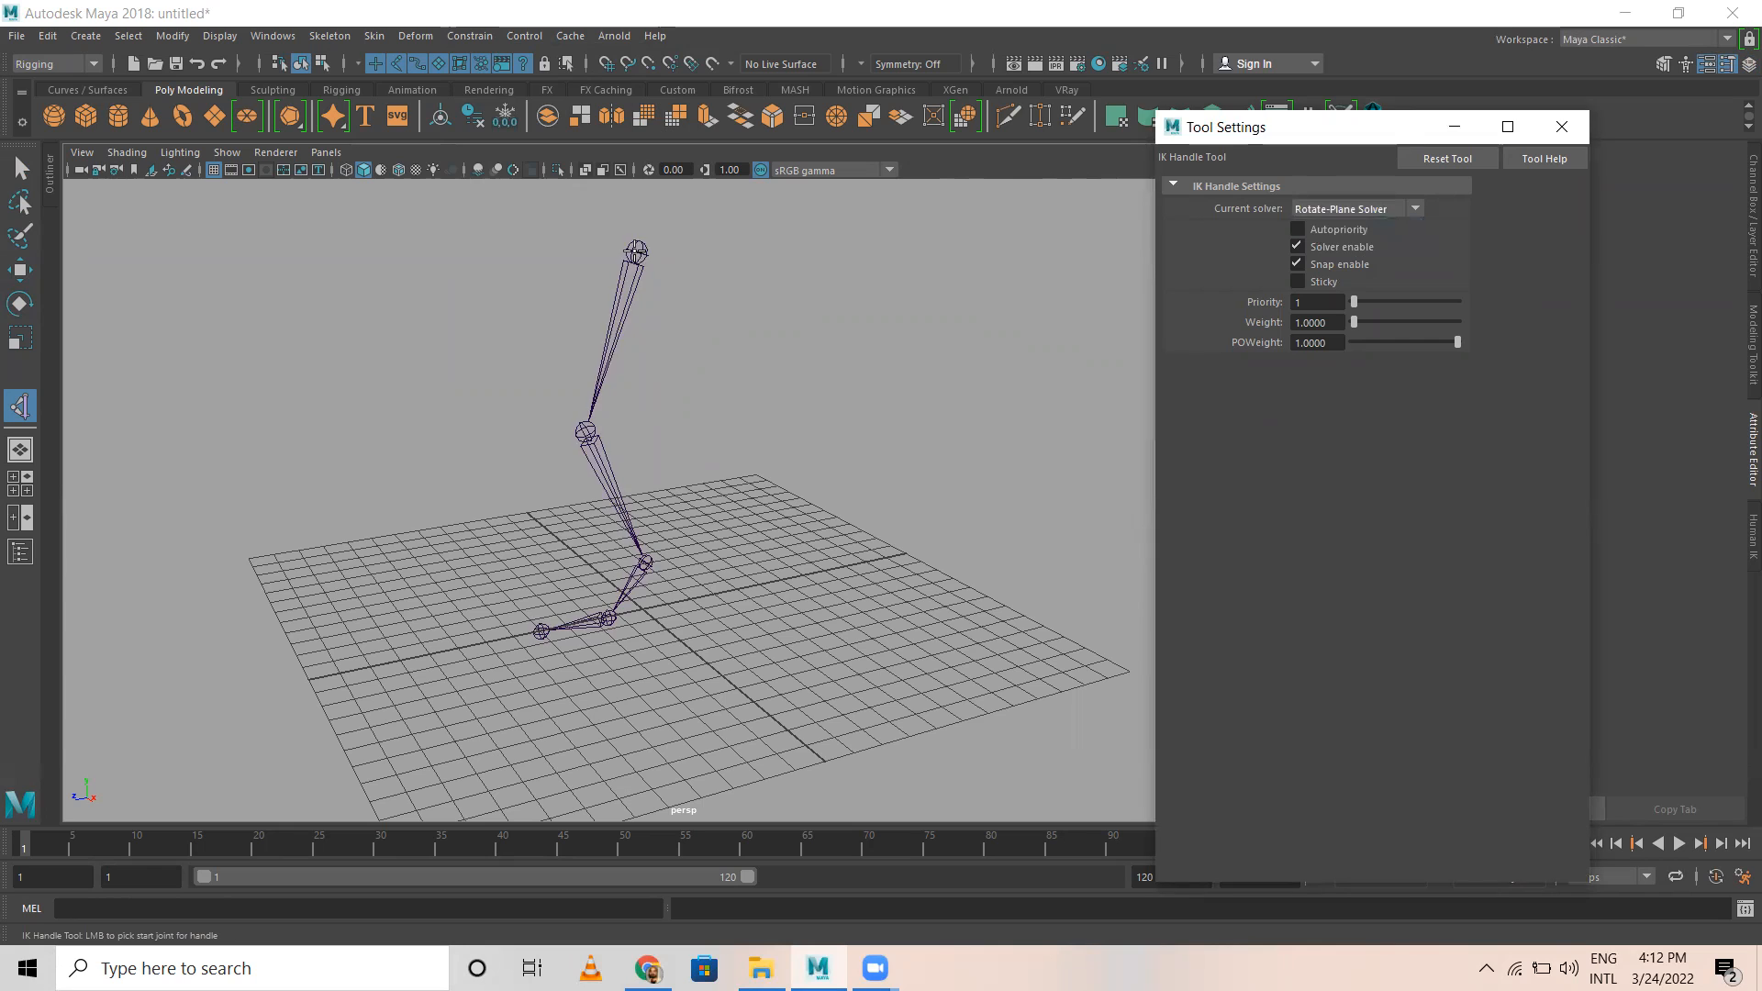
pyautogui.click(636, 251)
pyautogui.click(652, 562)
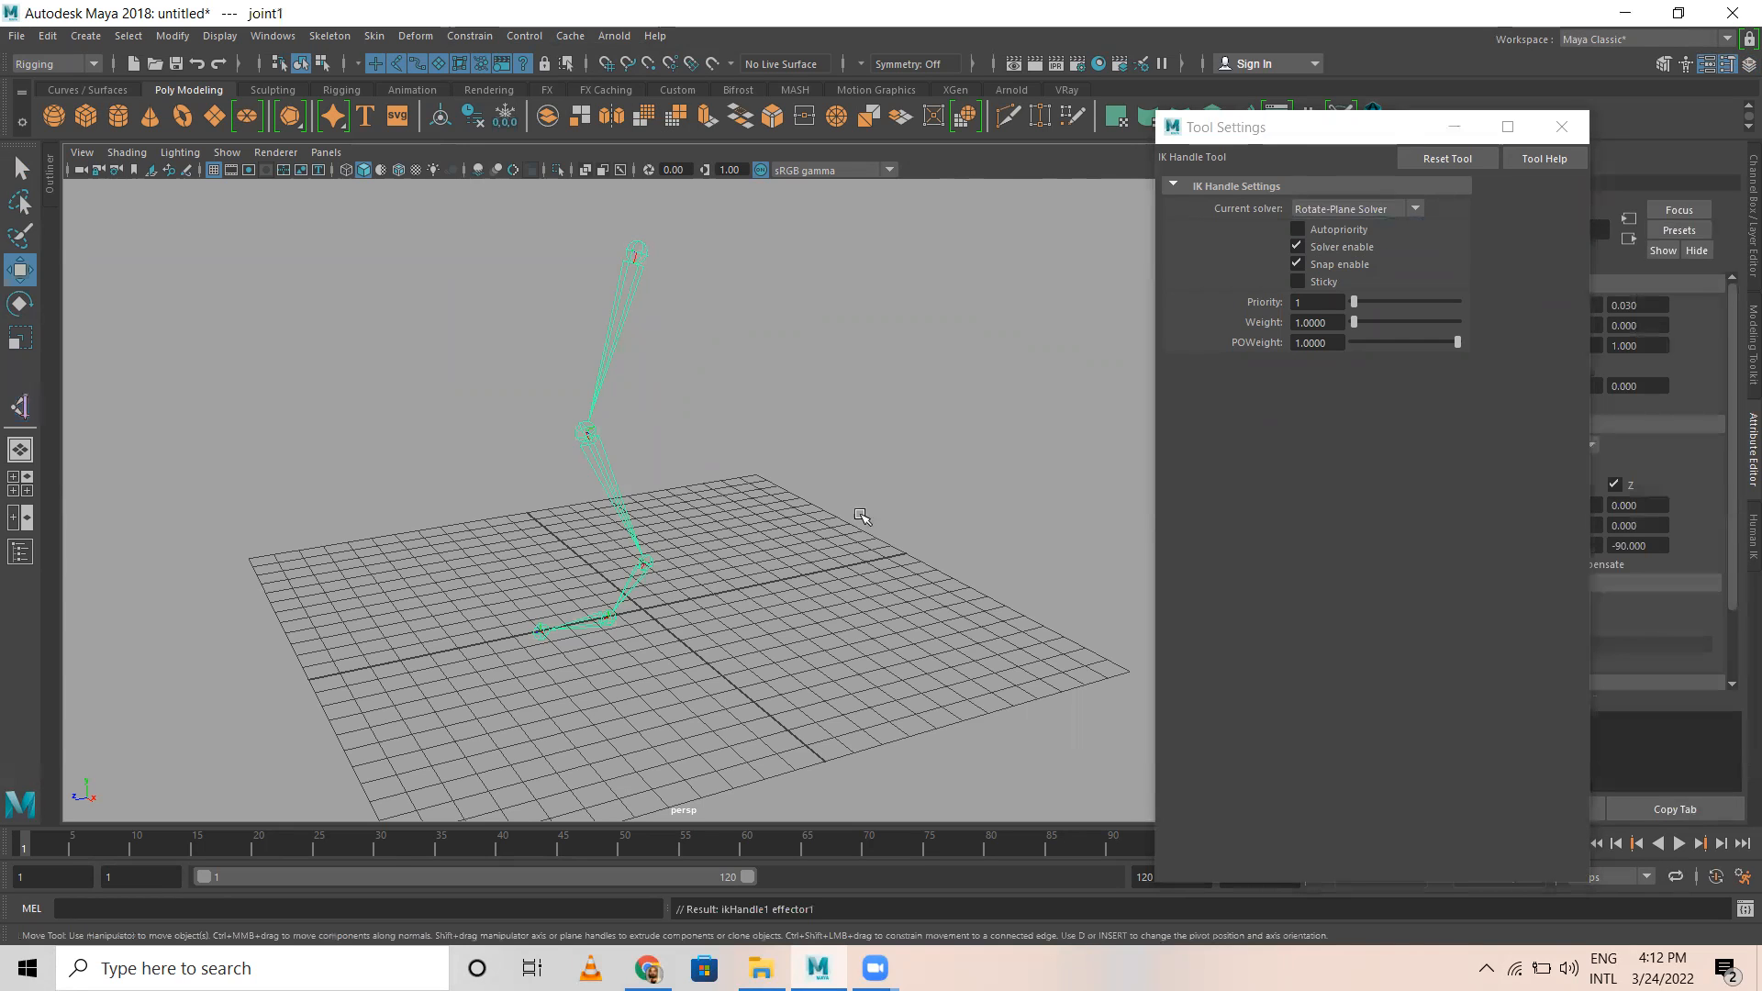
# Step: Create an IK handle from the leg's ankle joint to its ball joint using the Single-Chain Solver
pyautogui.click(20, 407)
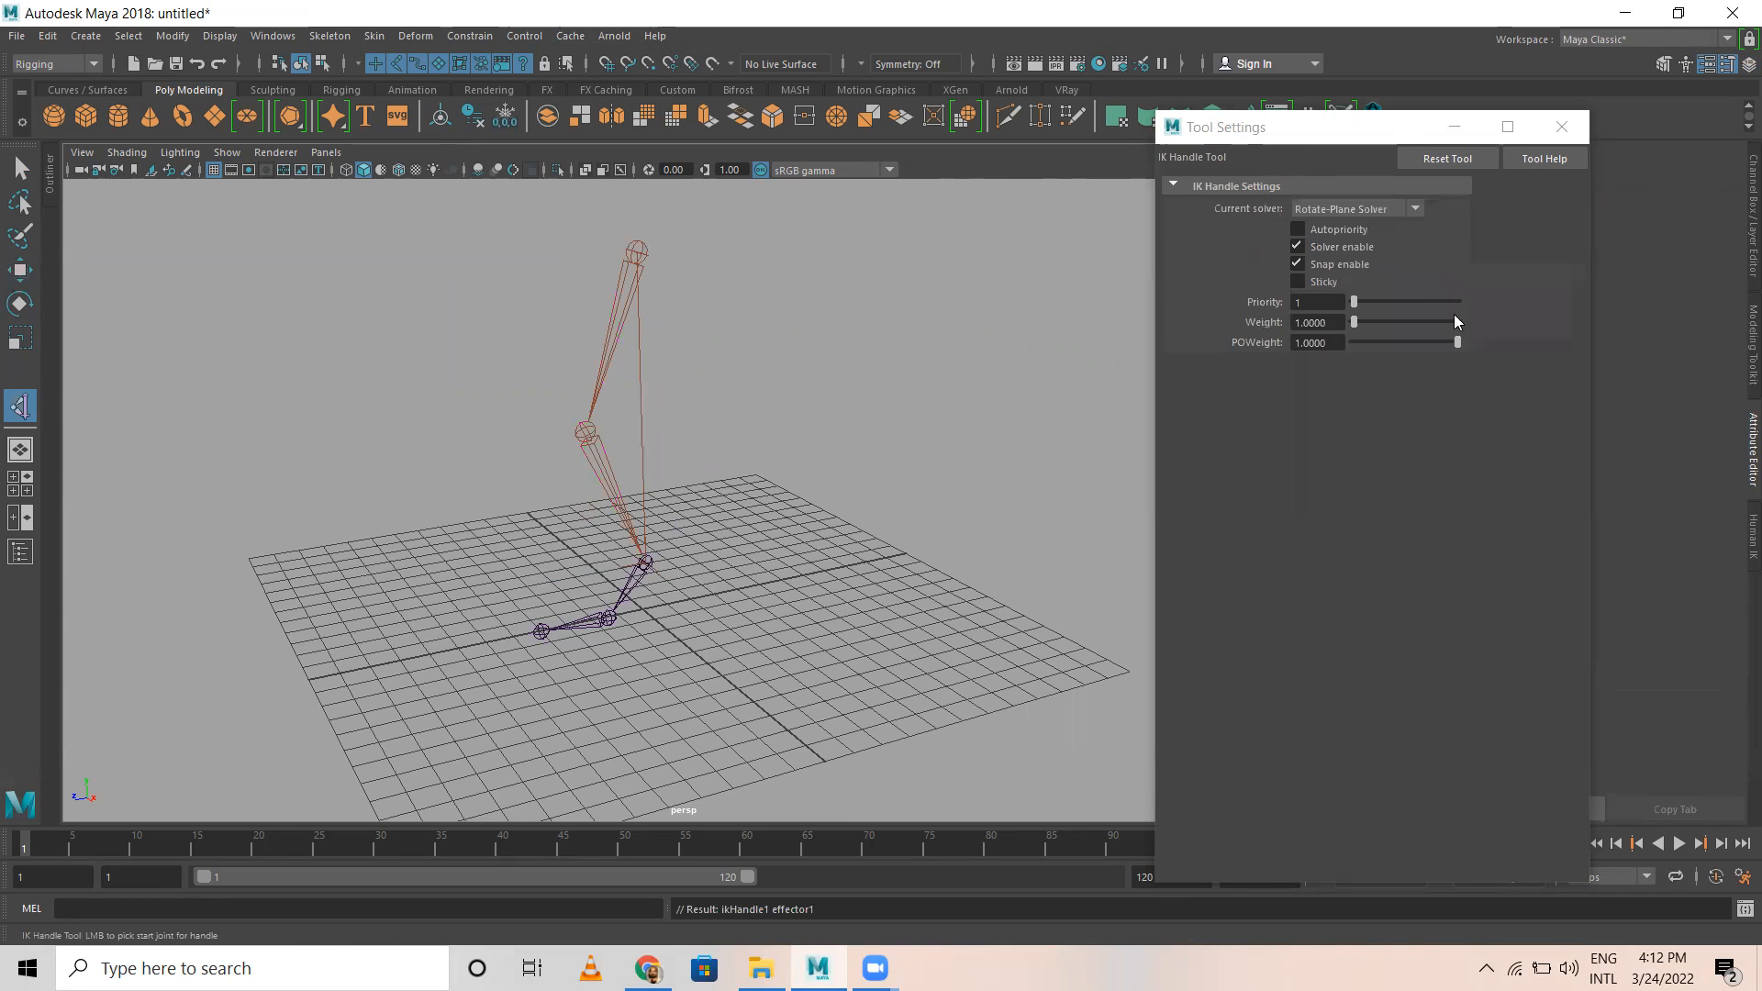
pyautogui.click(1336, 210)
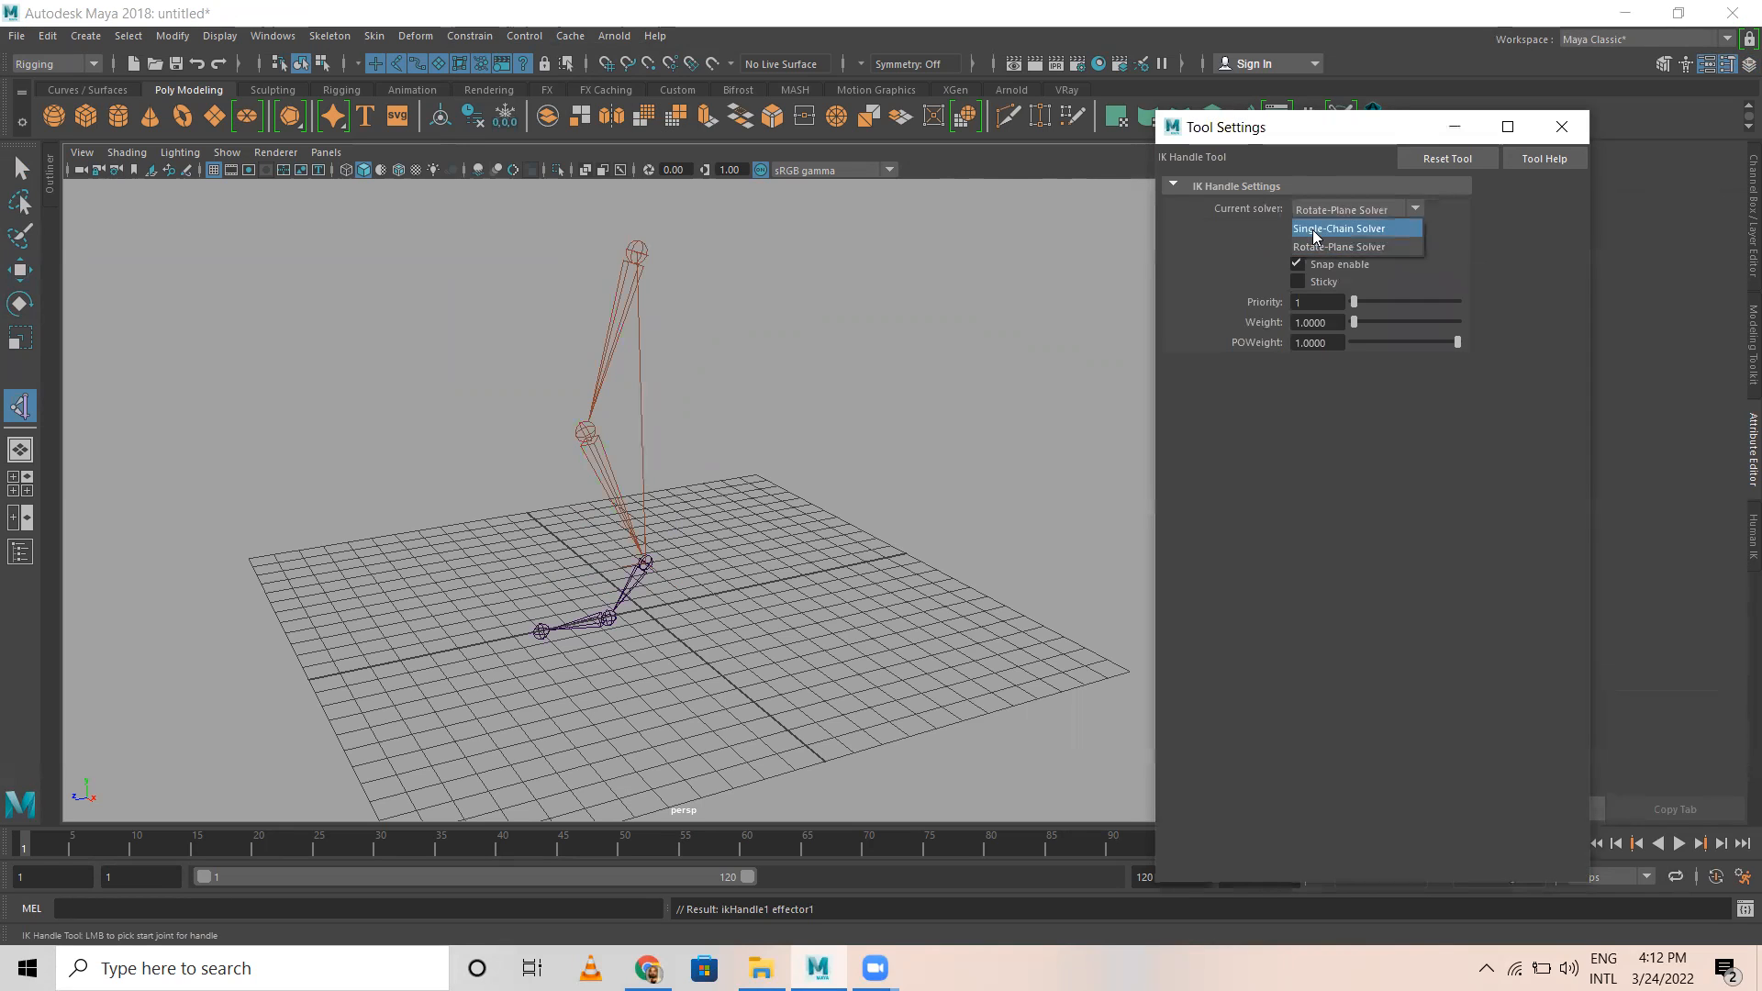
pyautogui.click(1315, 236)
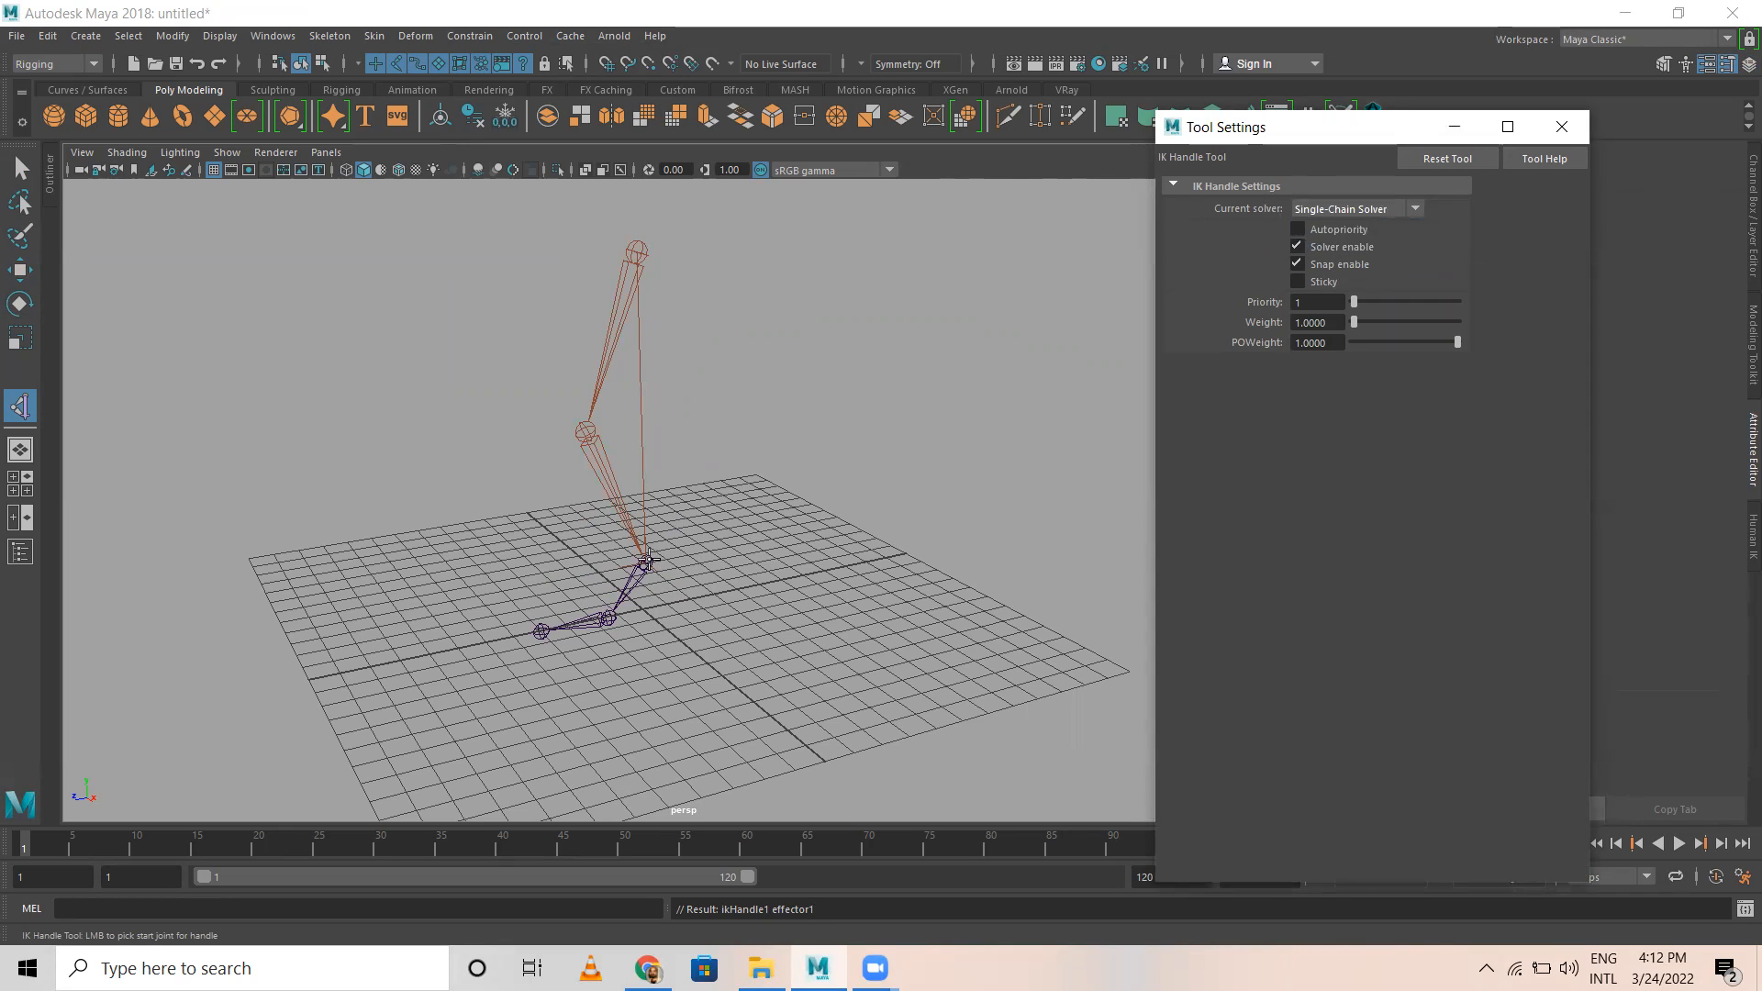
pyautogui.click(648, 560)
pyautogui.click(610, 624)
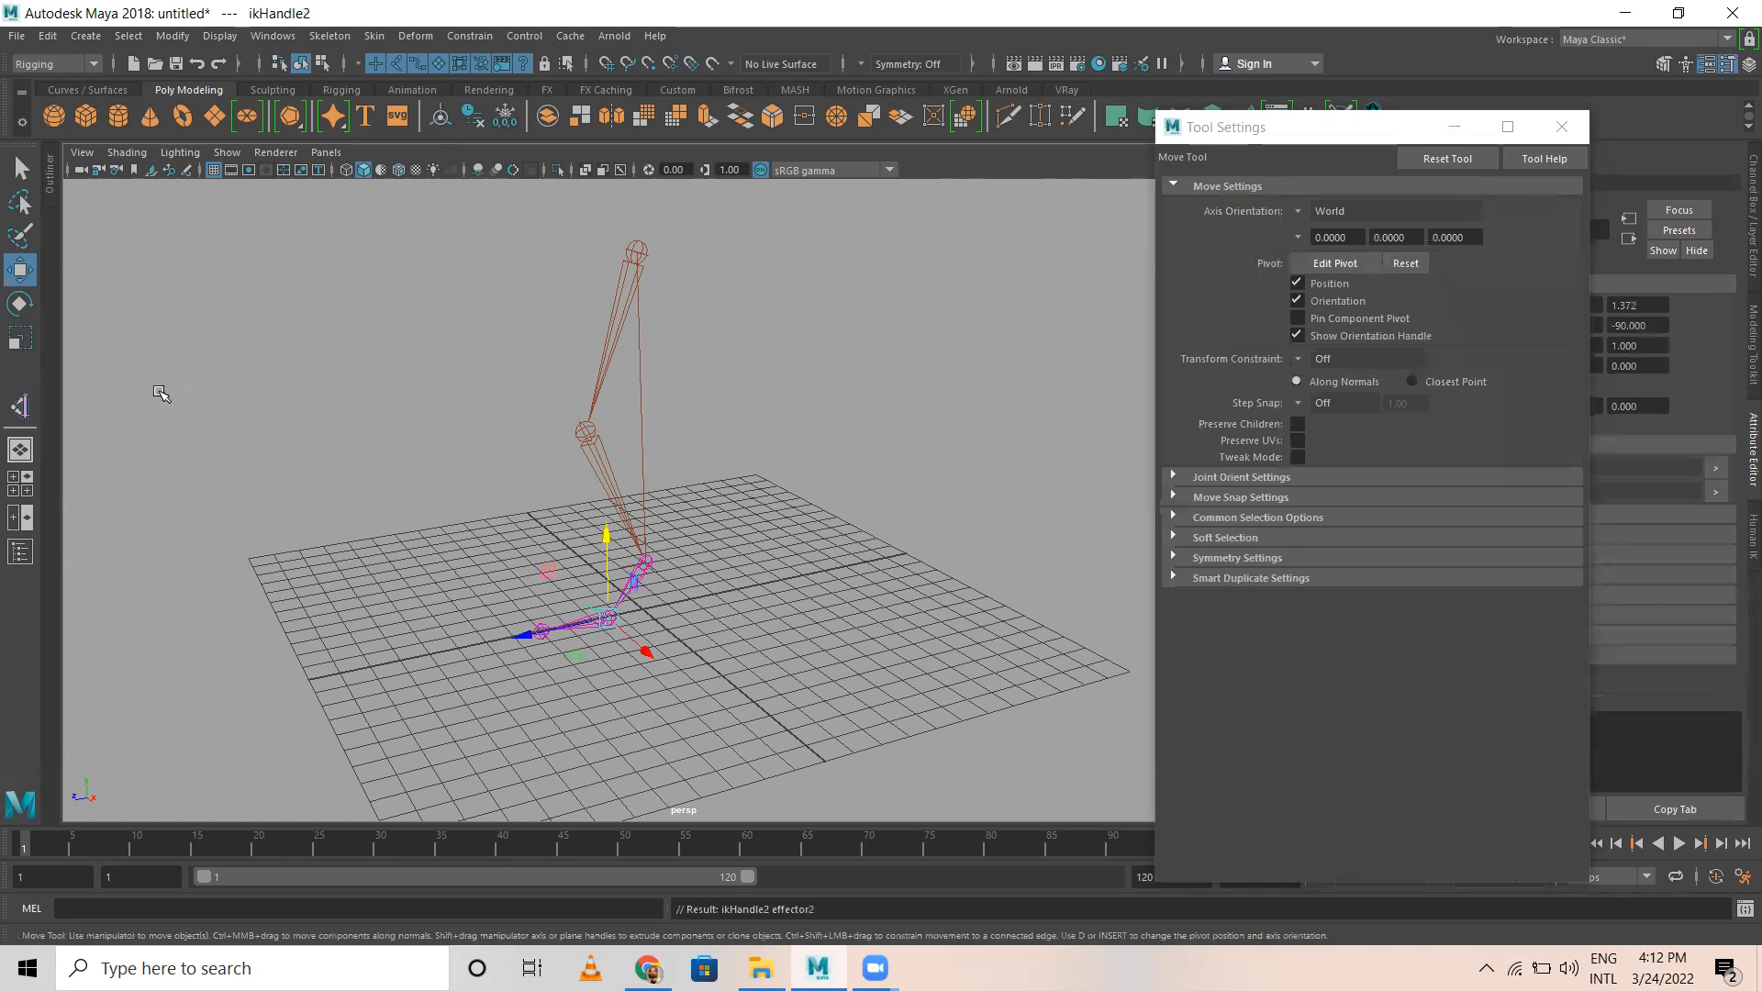
# Step: Create a Single-Chain Solver IK handle from the leg's ball joint to its toe joint
pyautogui.click(20, 406)
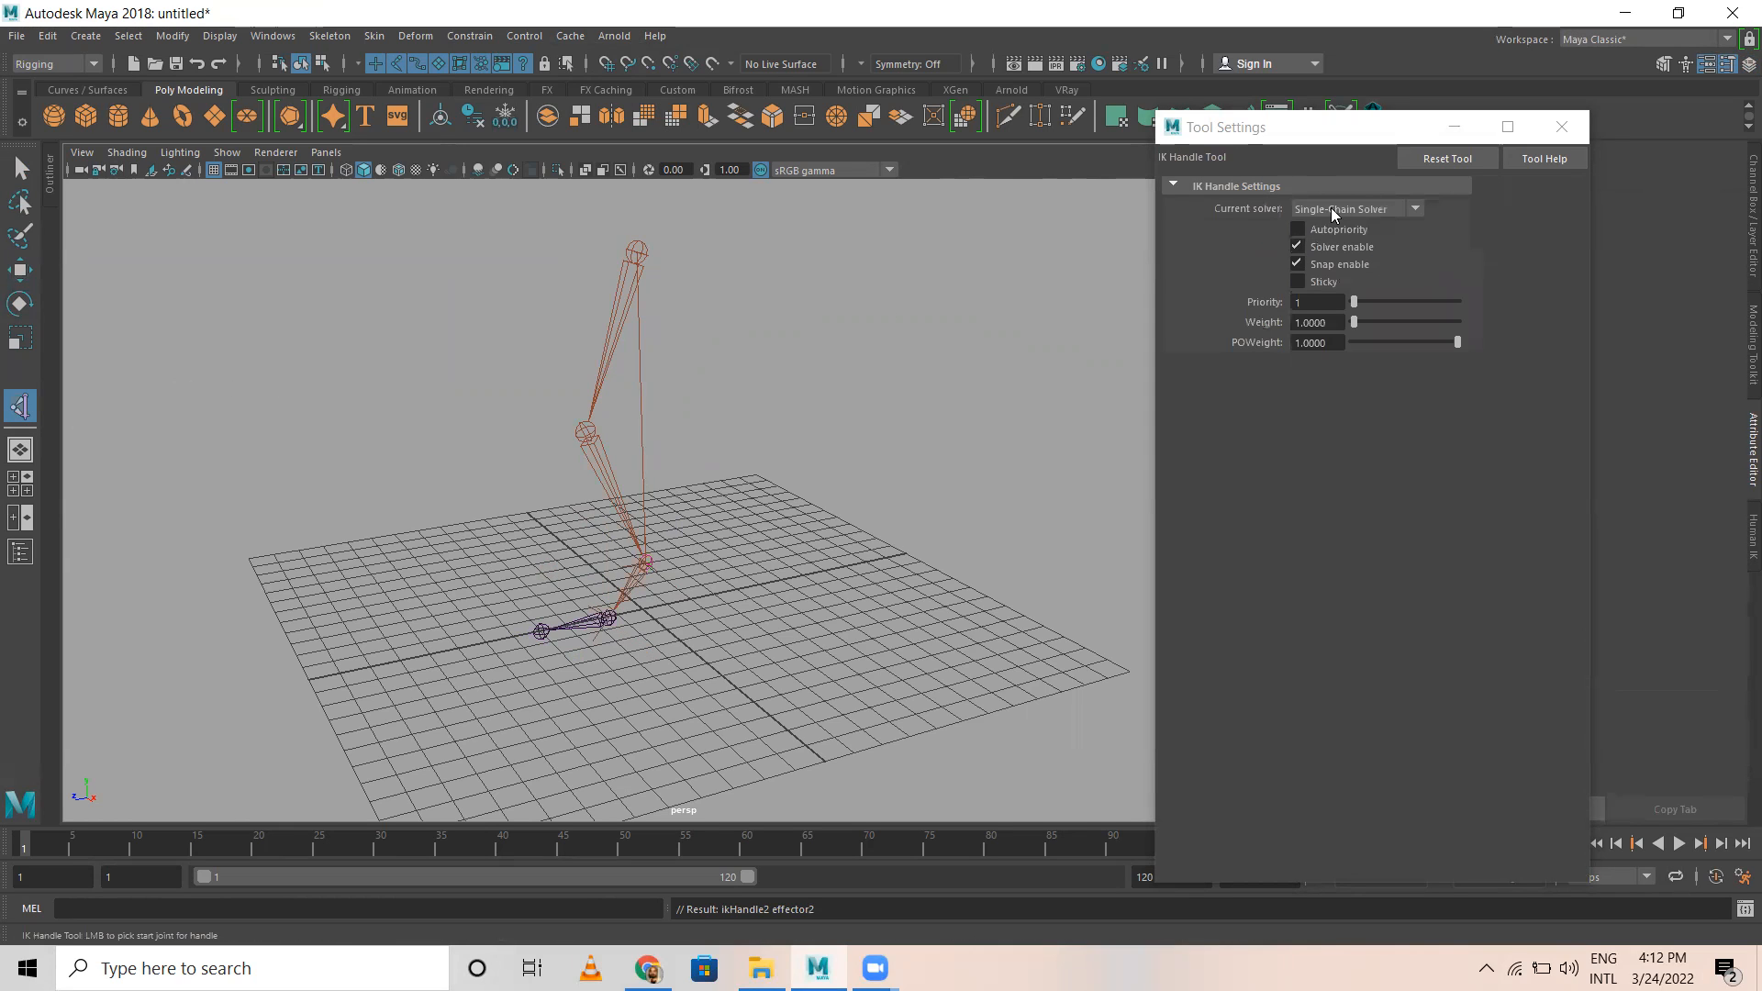
pyautogui.click(547, 624)
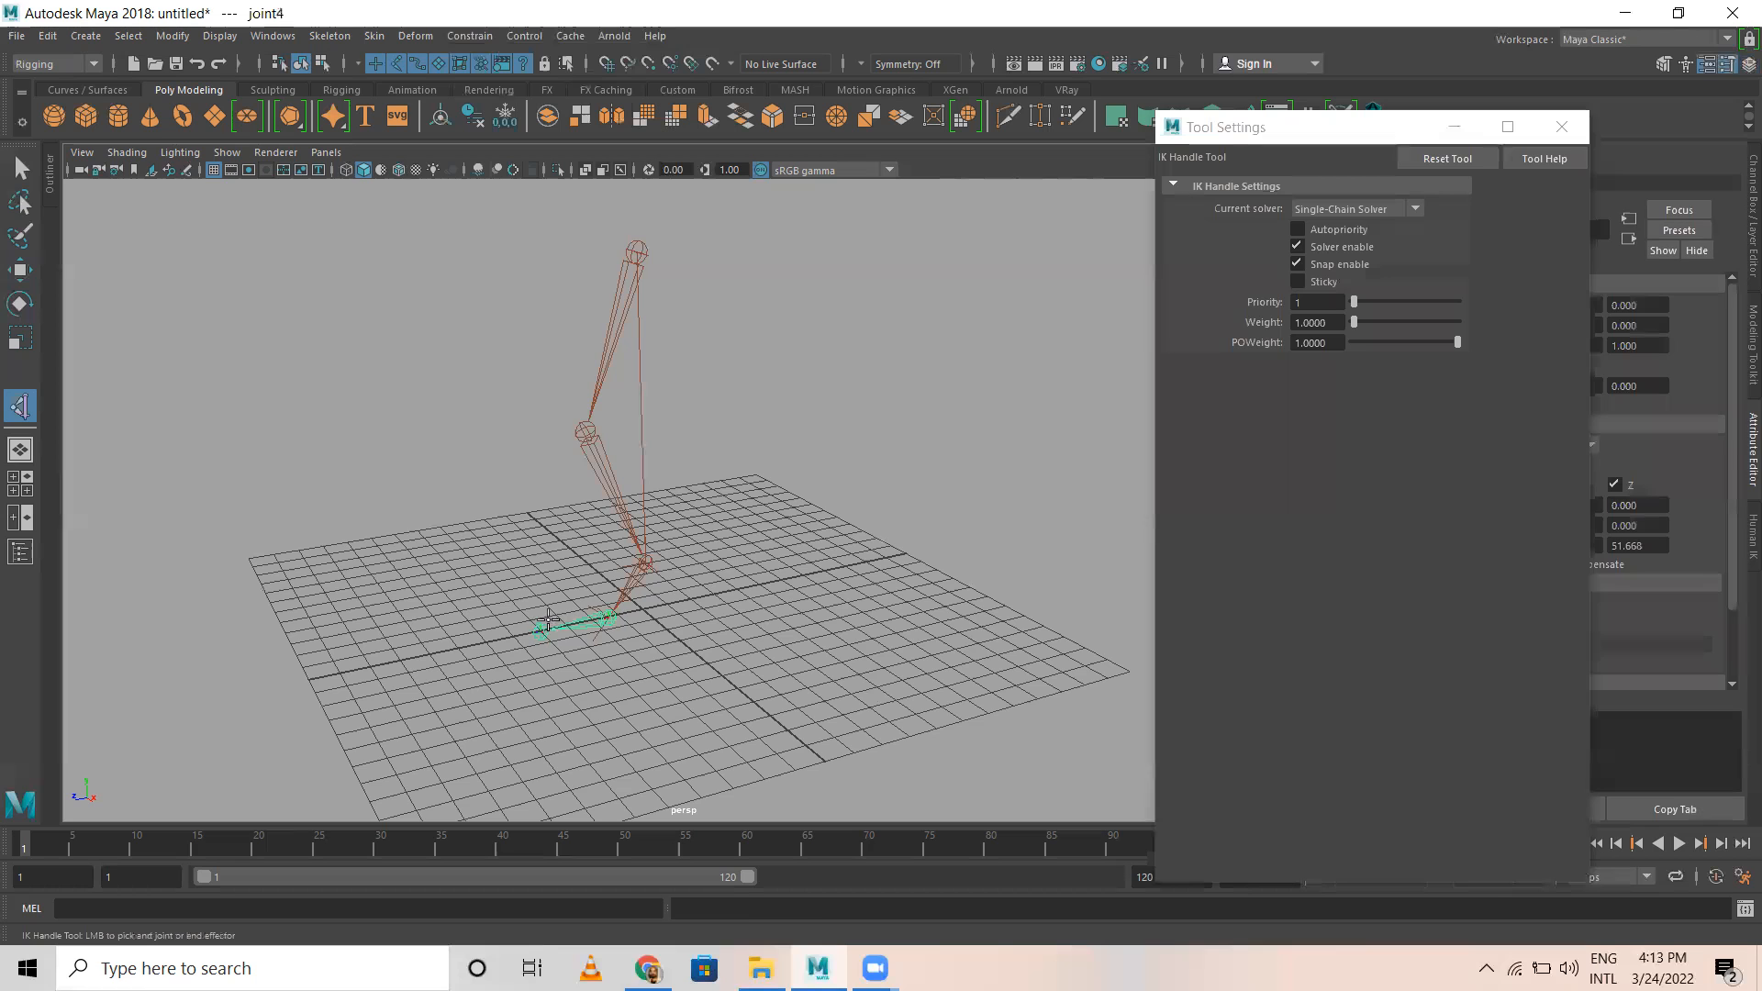
pyautogui.click(541, 629)
pyautogui.click(713, 603)
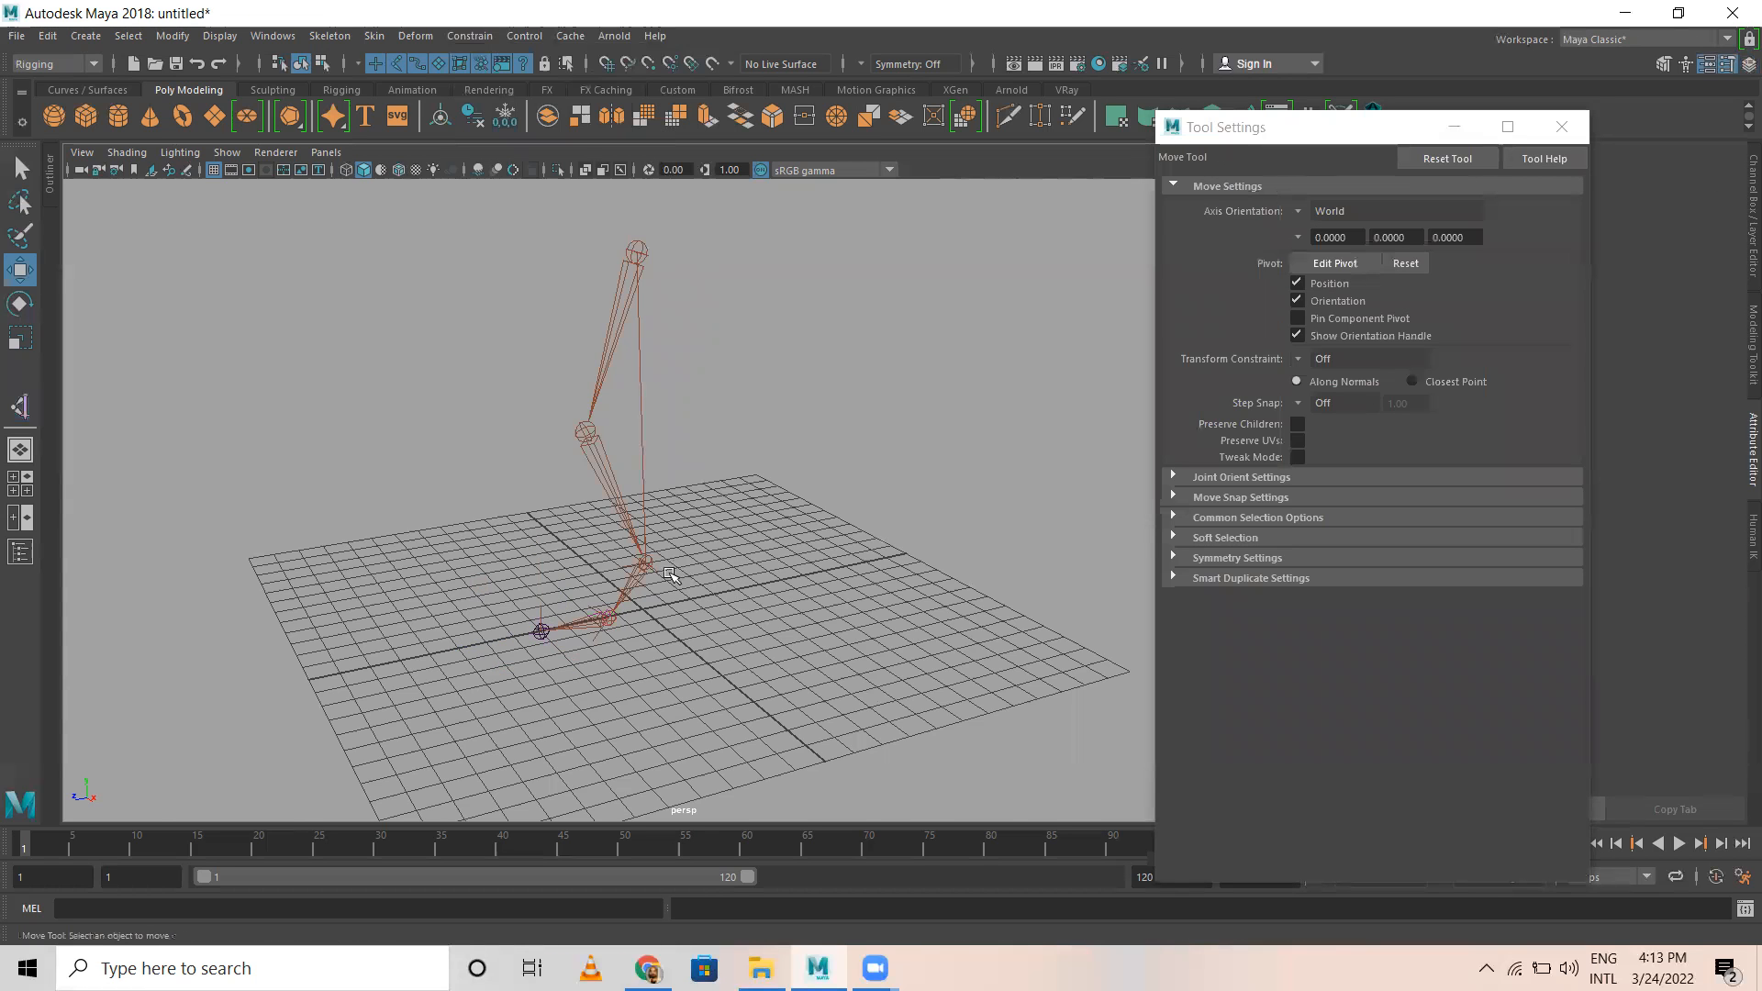
# Step: Increase the IK handle display size to about 2.96
pyautogui.keyDown('alt'); pyautogui.moveTo(520, 632); pyautogui.dragTo(708, 418); pyautogui.keyUp('alt')
pyautogui.moveTo(603, 364); pyautogui.dragTo(629, 444)
pyautogui.keyDown('alt'); pyautogui.moveTo(716, 249); pyautogui.dragTo(723, 382); pyautogui.keyUp('alt')
pyautogui.click(725, 383)
pyautogui.keyDown('alt'); pyautogui.moveTo(647, 487); pyautogui.dragTo(689, 395); pyautogui.keyUp('alt')
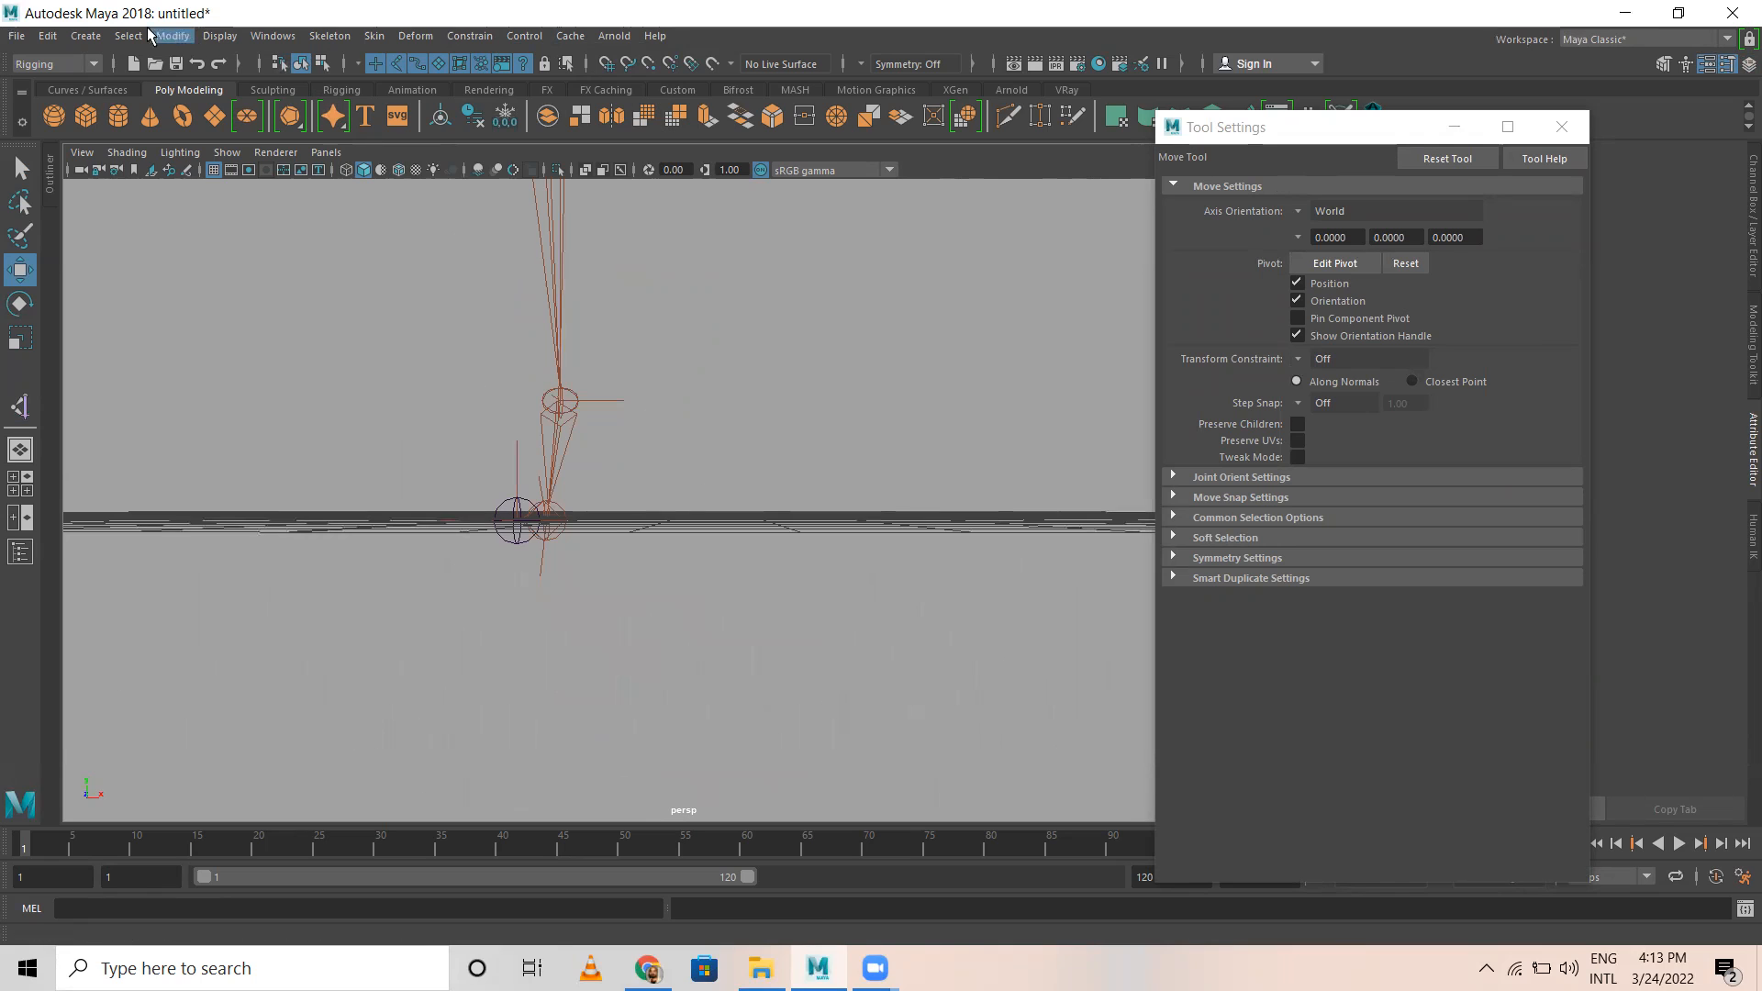
pyautogui.click(212, 42)
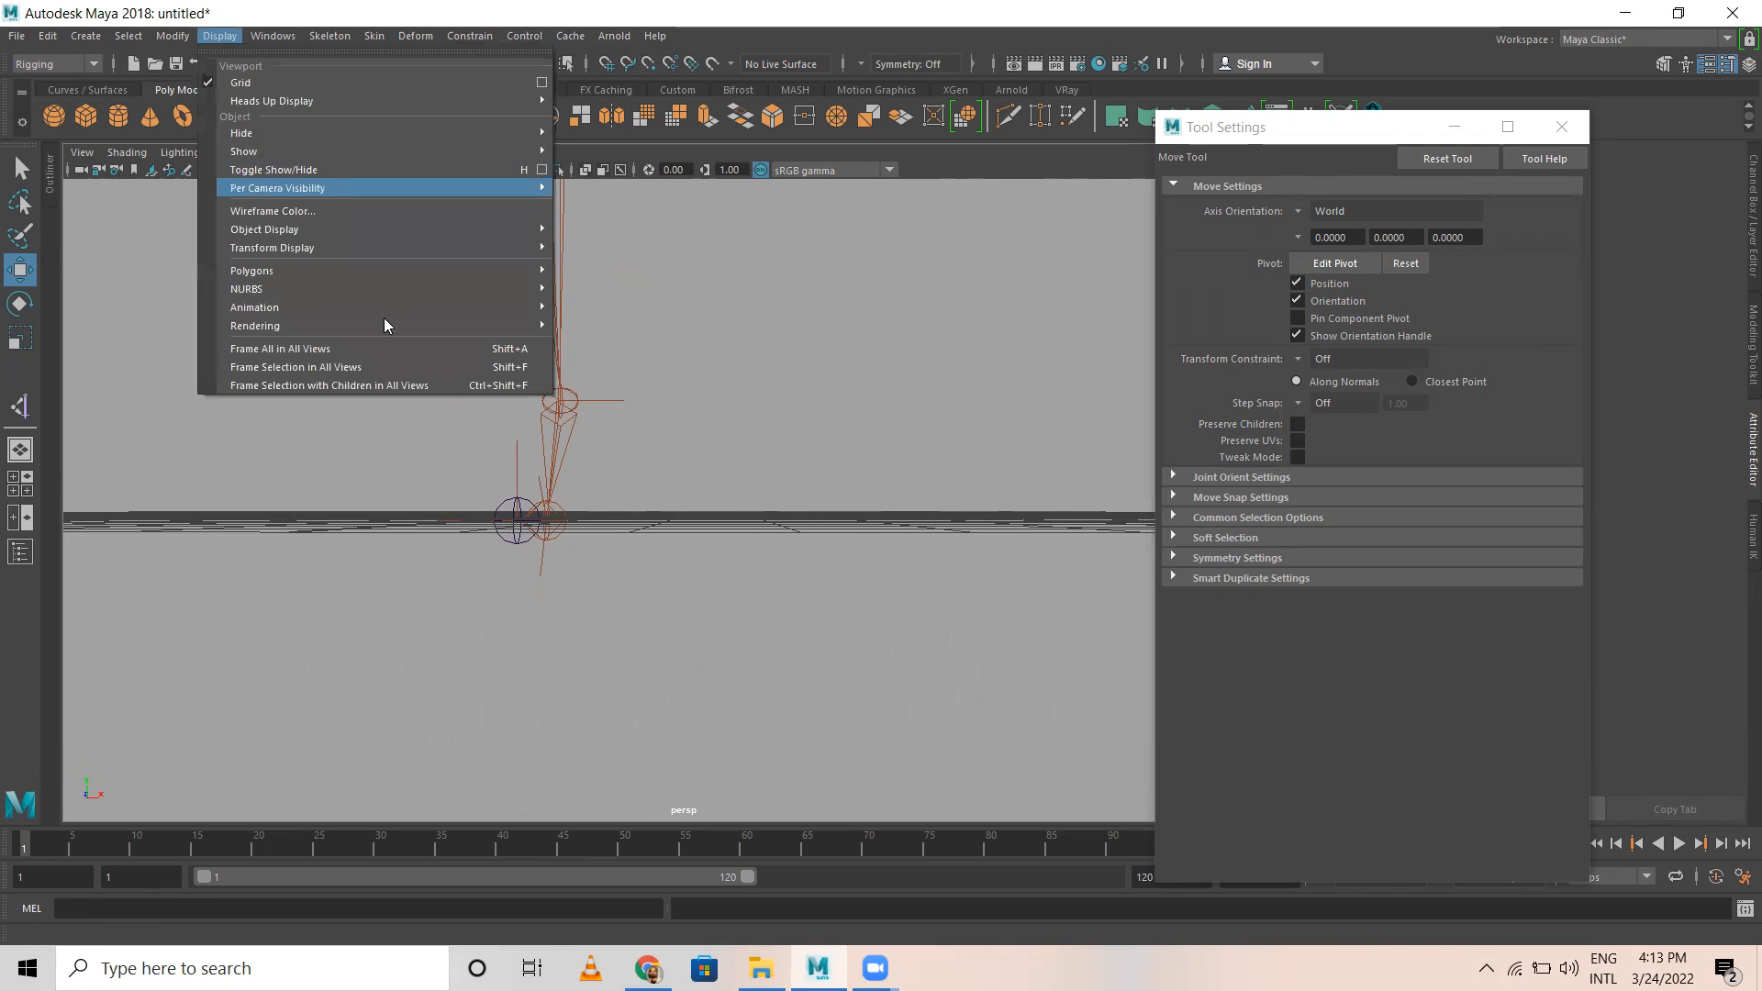
pyautogui.moveTo(279, 307)
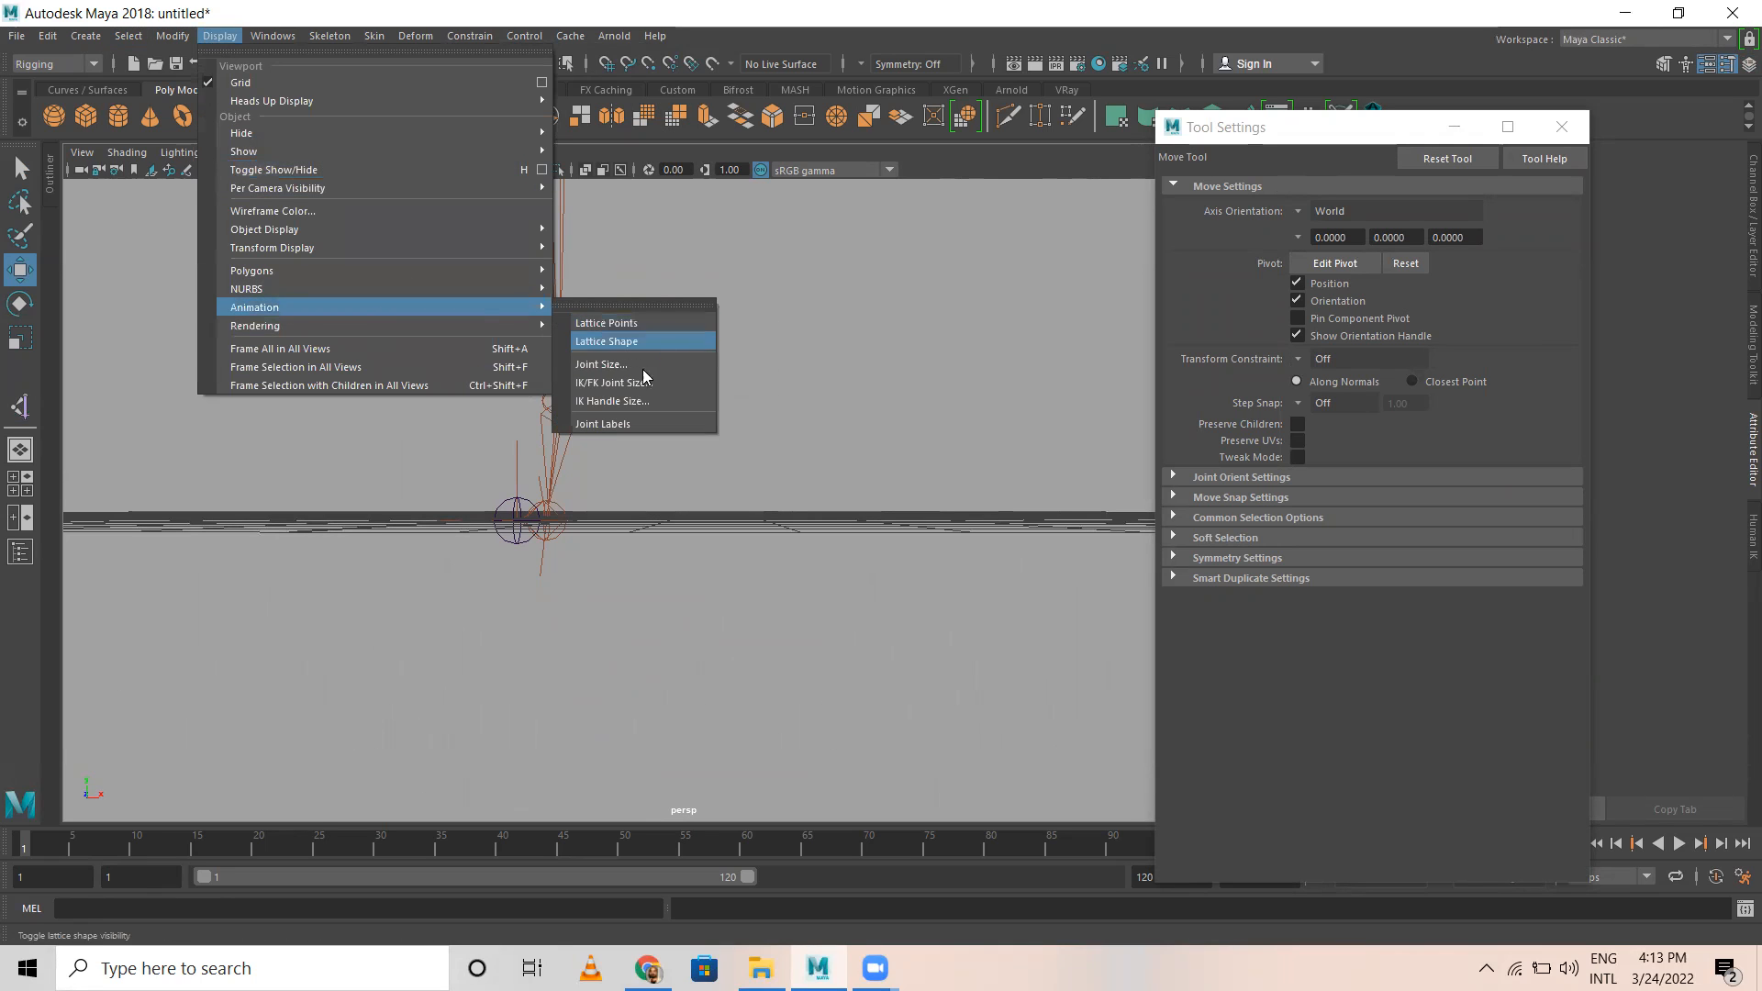
pyautogui.click(632, 402)
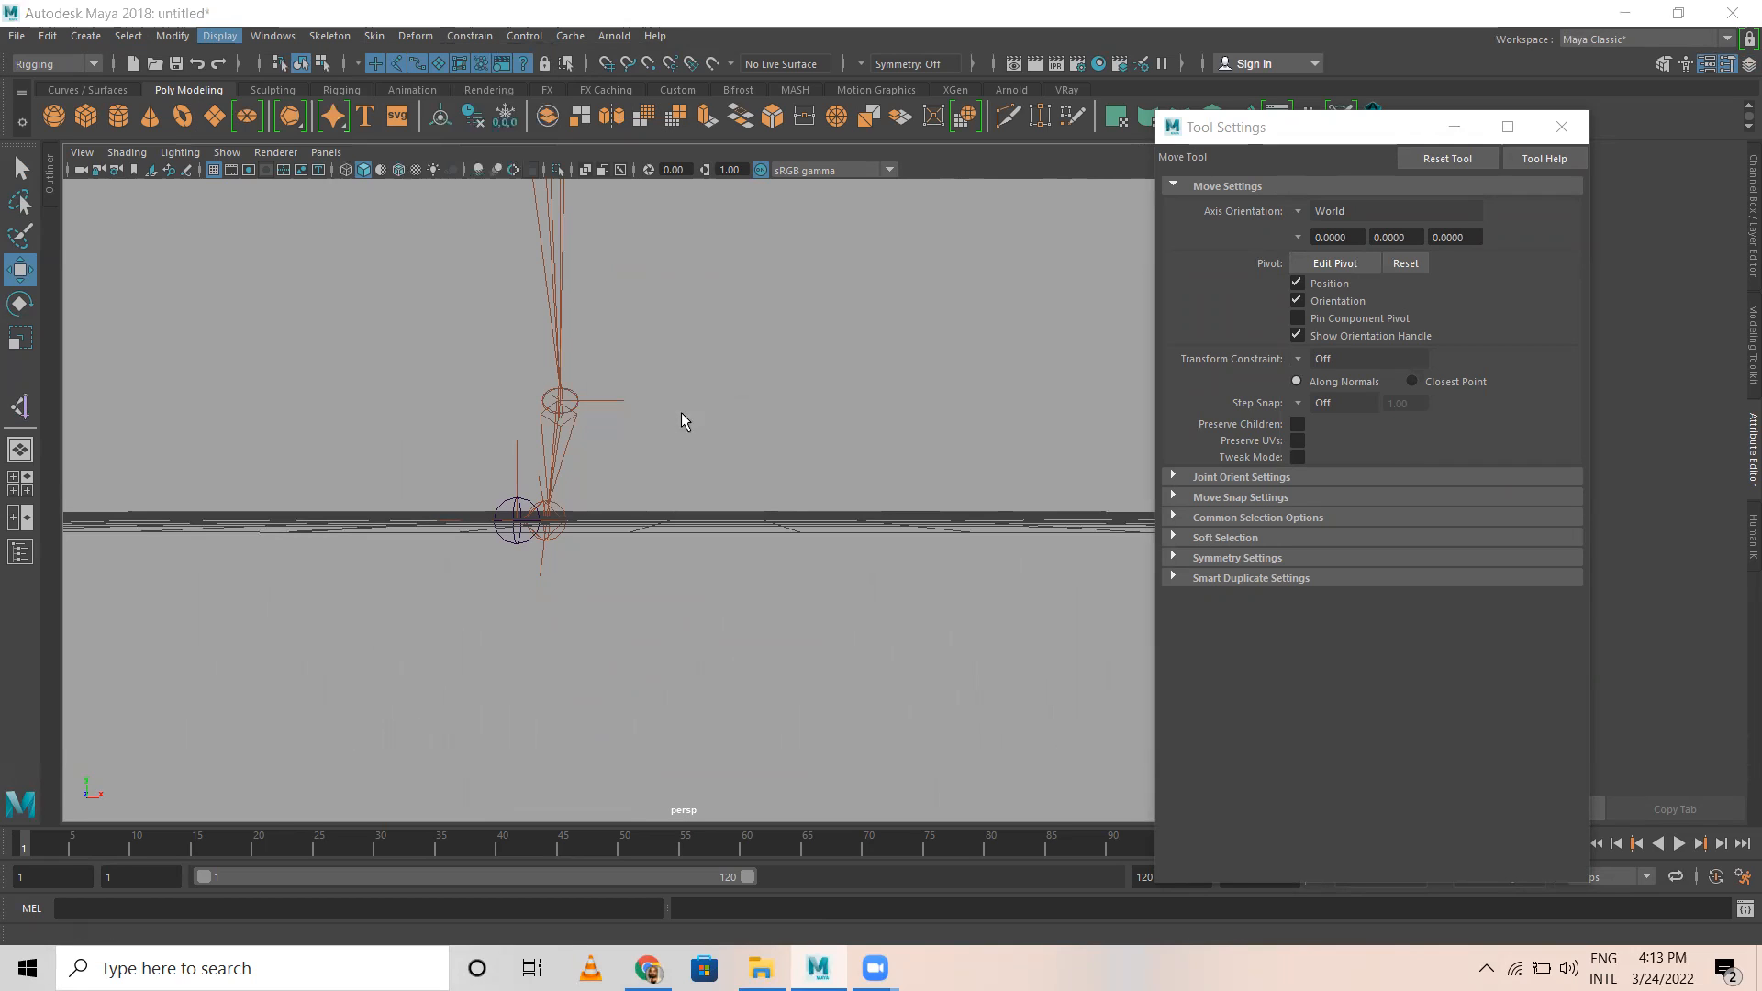
pyautogui.moveTo(699, 378); pyautogui.dragTo(715, 378)
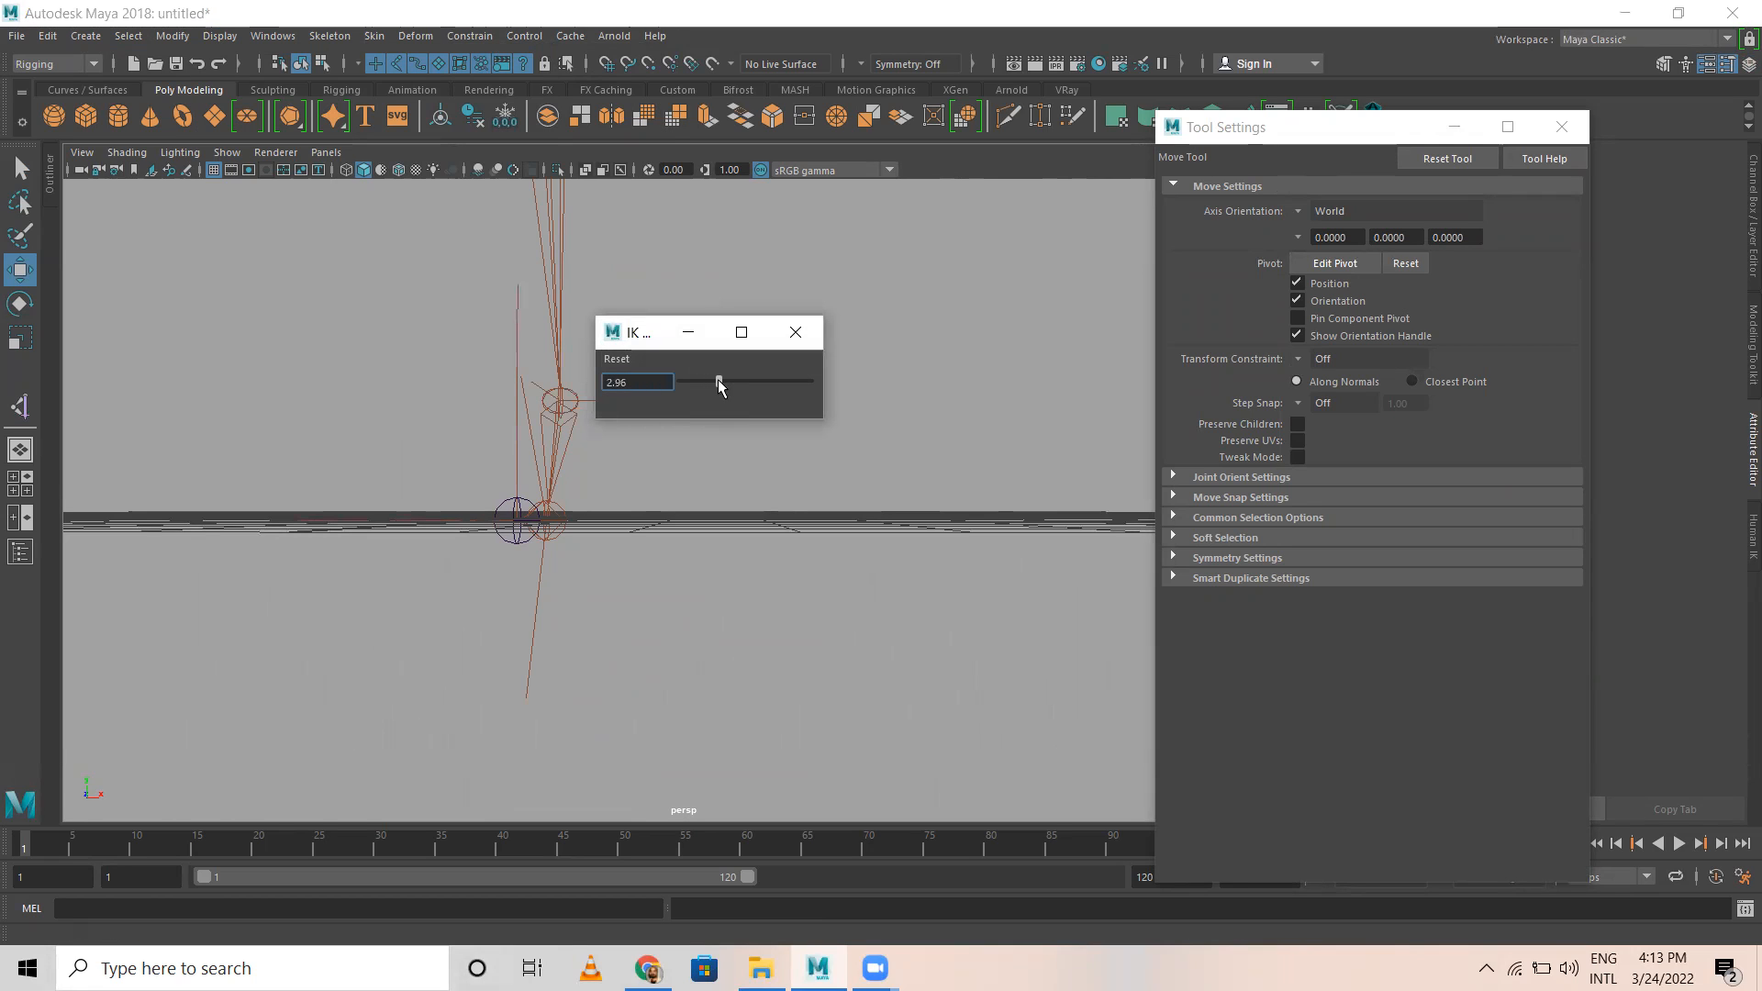
pyautogui.click(795, 333)
# Step: Test the leg's bending by moving the ankle IK handle, and undo the moves
pyautogui.keyDown('alt'); pyautogui.moveTo(900, 355); pyautogui.dragTo(707, 476); pyautogui.keyUp('alt')
pyautogui.click(724, 405)
pyautogui.keyDown('alt'); pyautogui.moveTo(724, 405); pyautogui.dragTo(596, 560); pyautogui.keyUp('alt')
pyautogui.click(676, 364)
pyautogui.click(695, 404)
pyautogui.click(780, 427)
pyautogui.keyDown('alt'); pyautogui.moveTo(601, 559); pyautogui.dragTo(576, 491); pyautogui.keyUp('alt')
pyautogui.hotkey('ctrl', 'z')
pyautogui.hotkey('ctrl', 'z')
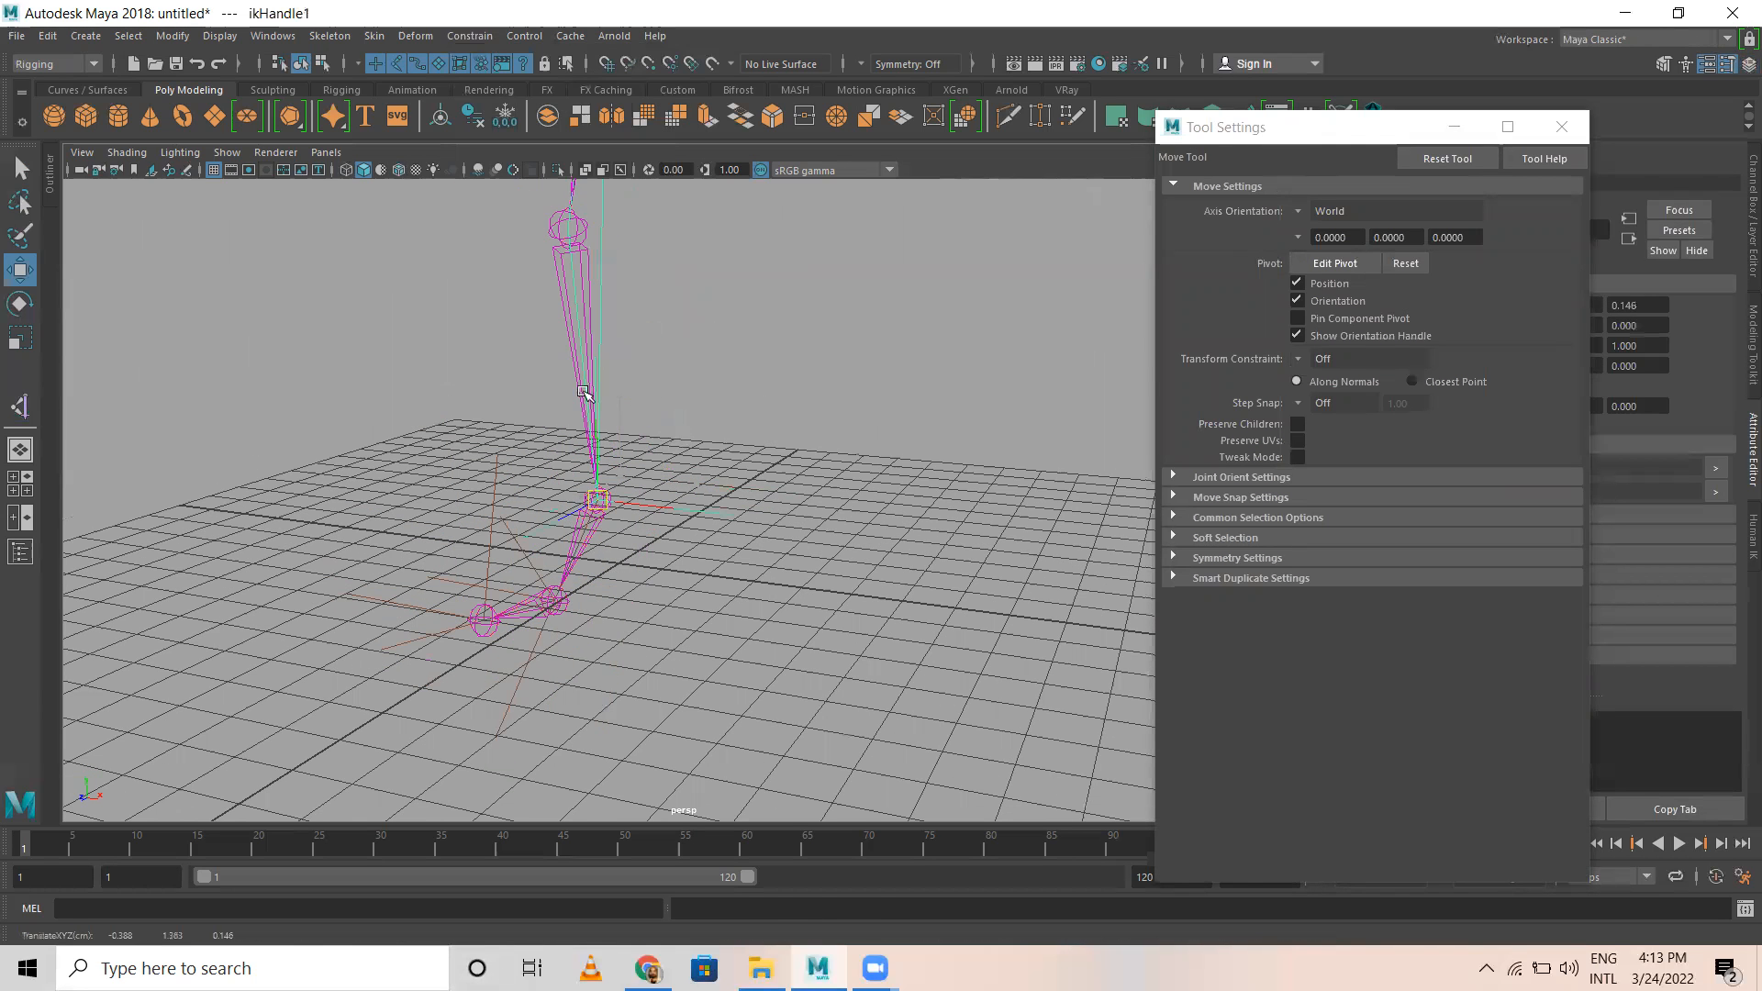
# Step: Make the hidden reverse foot layer, layer1, visible again
pyautogui.moveTo(1272, 142); pyautogui.dragTo(1121, 119)
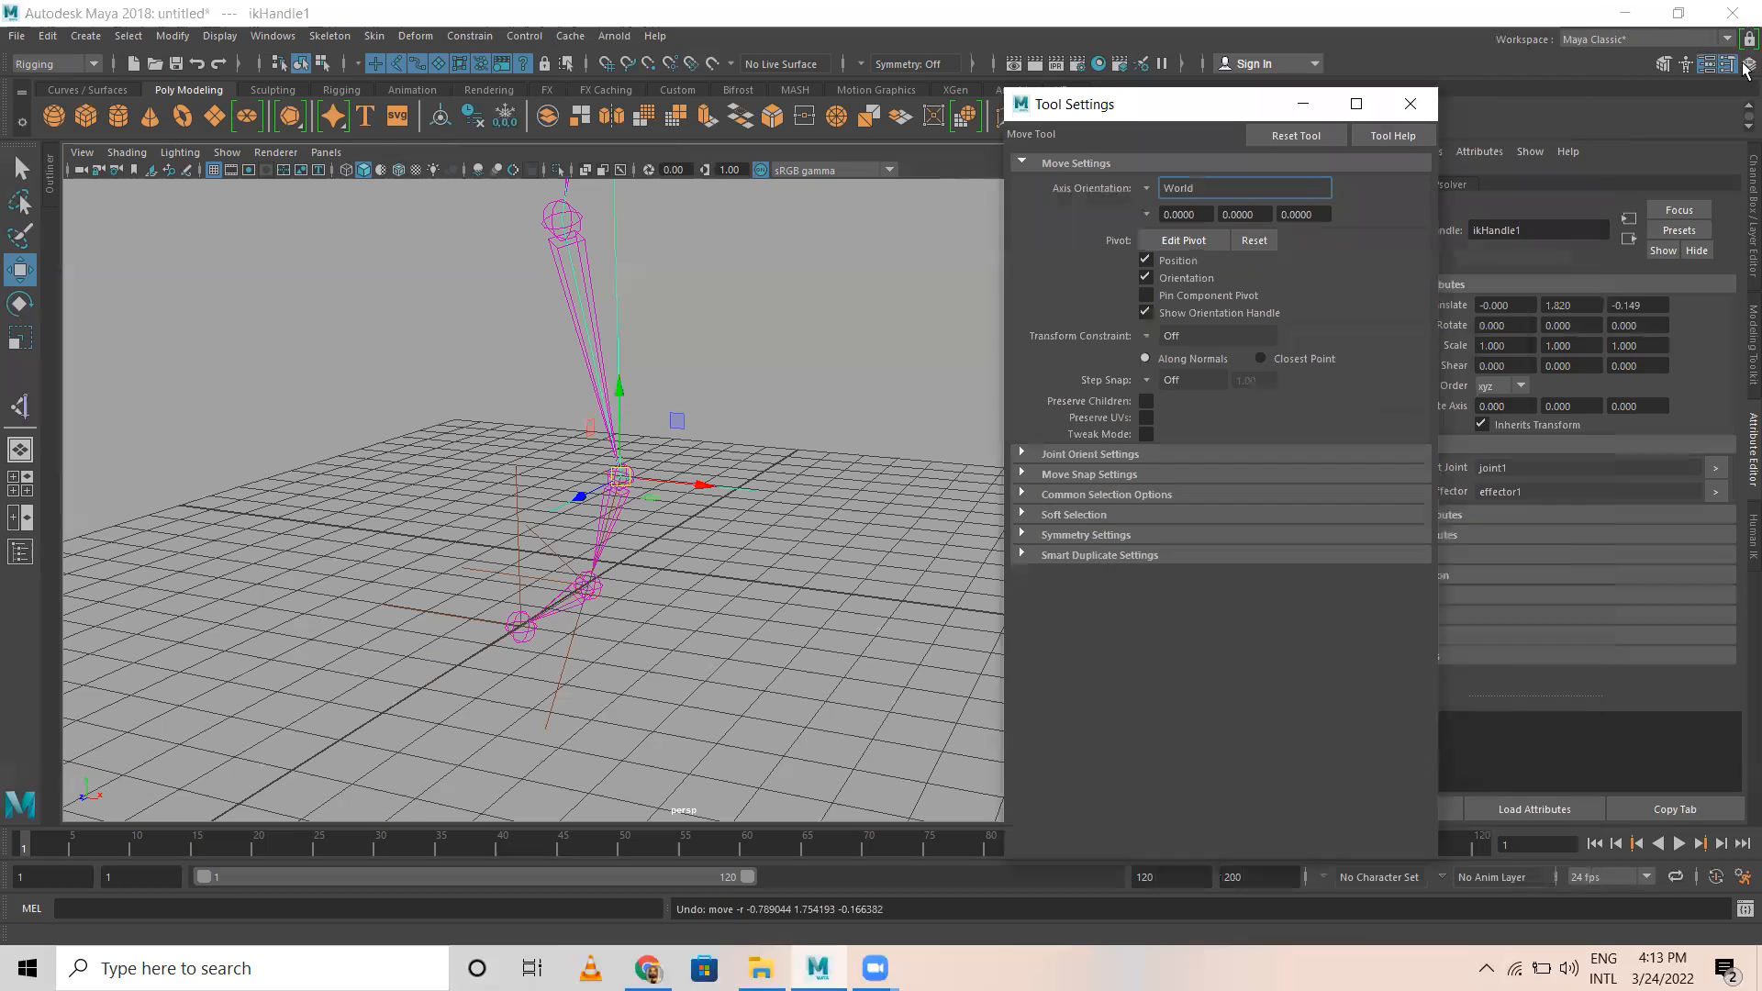
pyautogui.click(1529, 592)
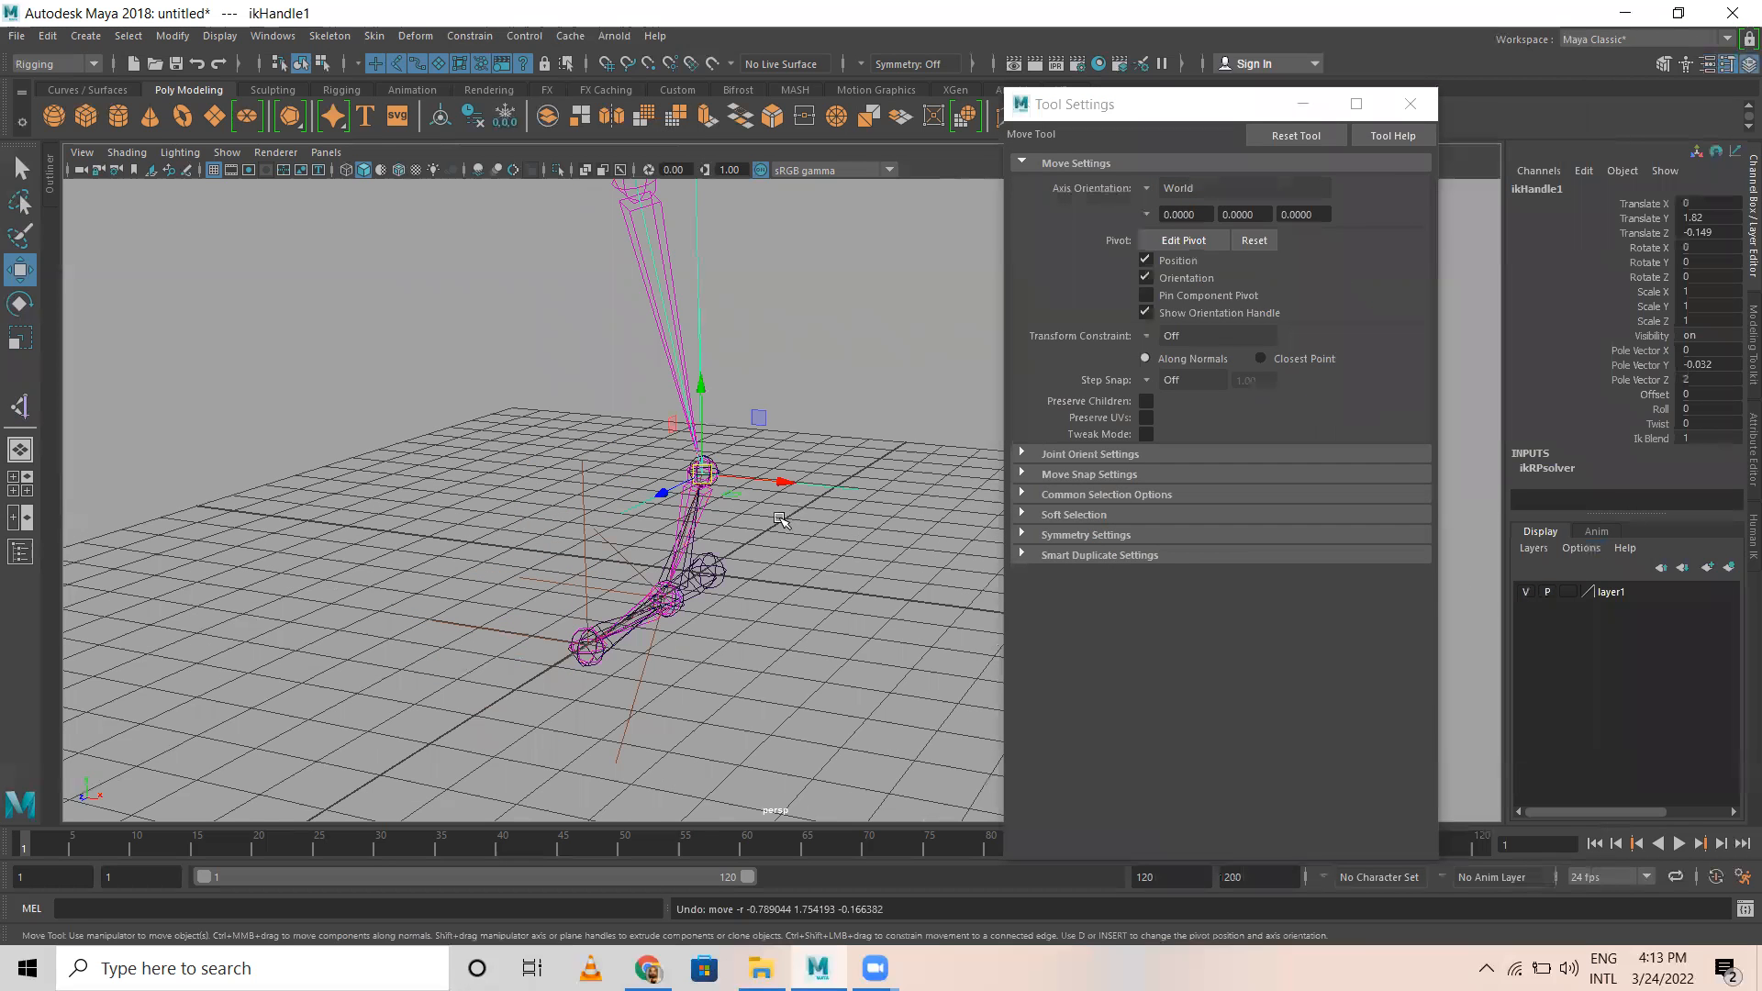
# Step: Parent the leg's ankle IK handle under the ankle joint of the reverse foot chain
pyautogui.keyDown('alt'); pyautogui.moveTo(739, 570); pyautogui.dragTo(697, 633); pyautogui.keyUp('alt')
pyautogui.scroll(4, 690, 383)
pyautogui.keyDown('alt'); pyautogui.moveTo(690, 384); pyautogui.dragTo(717, 504); pyautogui.keyUp('alt')
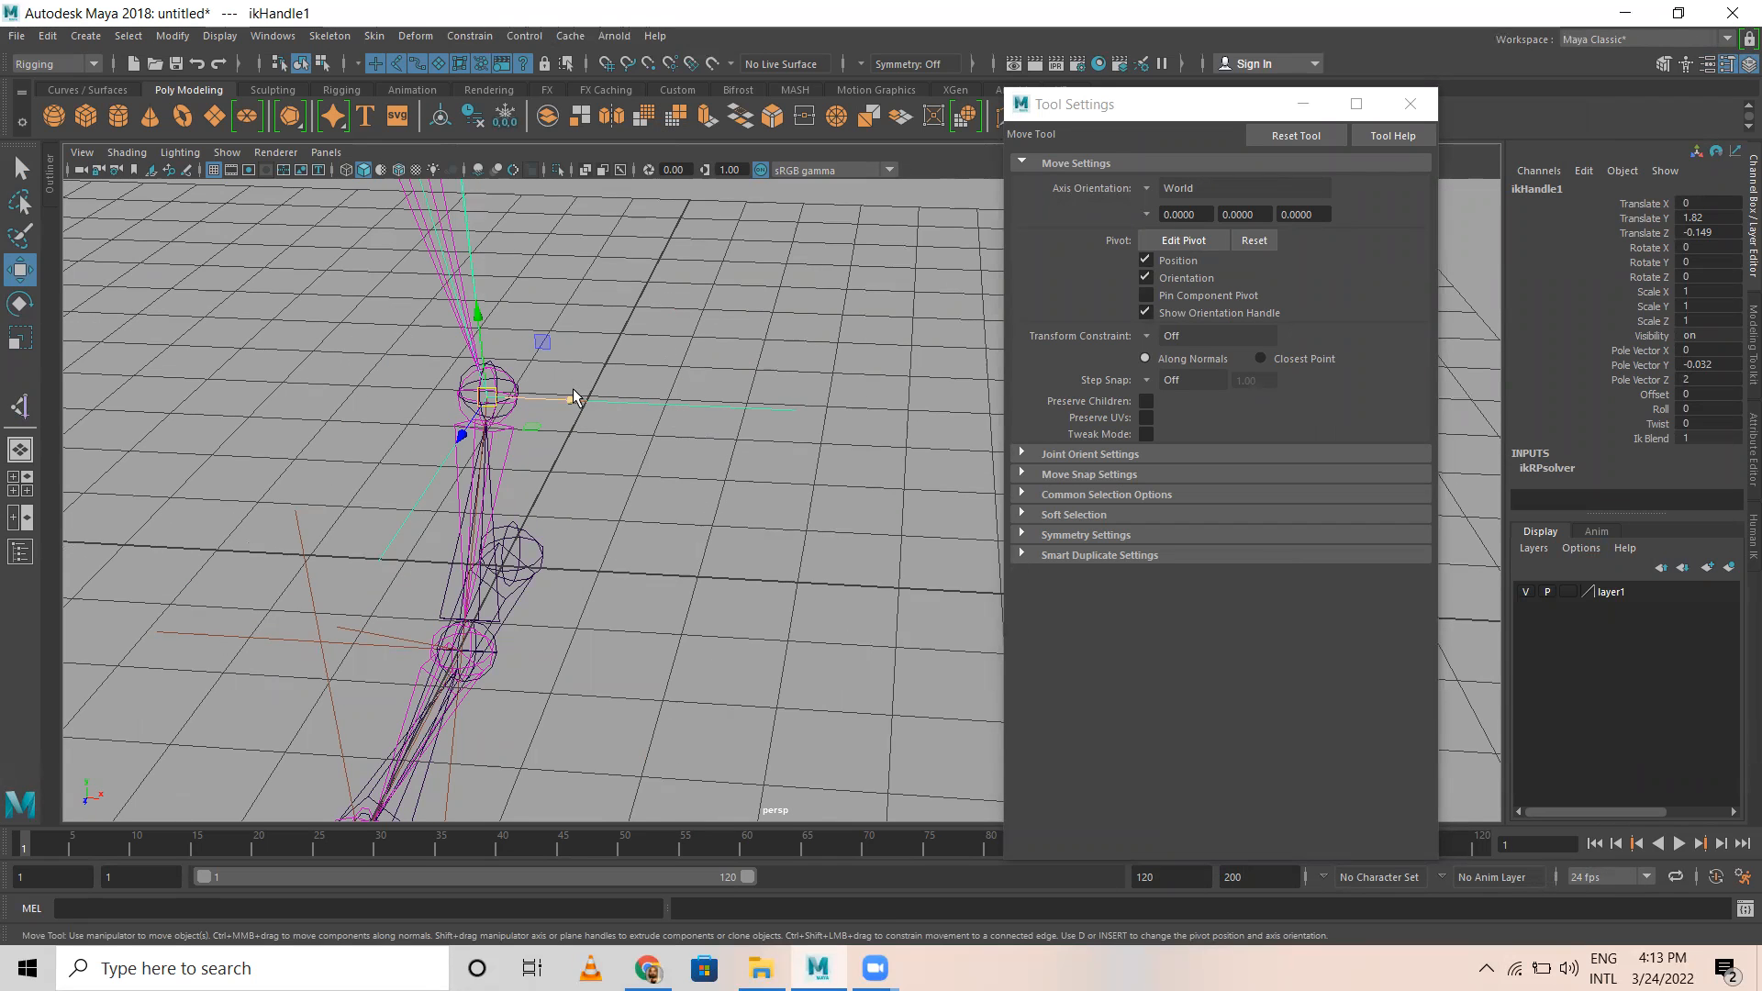
pyautogui.press('q')
pyautogui.scroll(5, 513, 390)
pyautogui.keyDown('alt'); pyautogui.moveTo(337, 399); pyautogui.dragTo(831, 540, button='middle'); pyautogui.keyUp('alt')
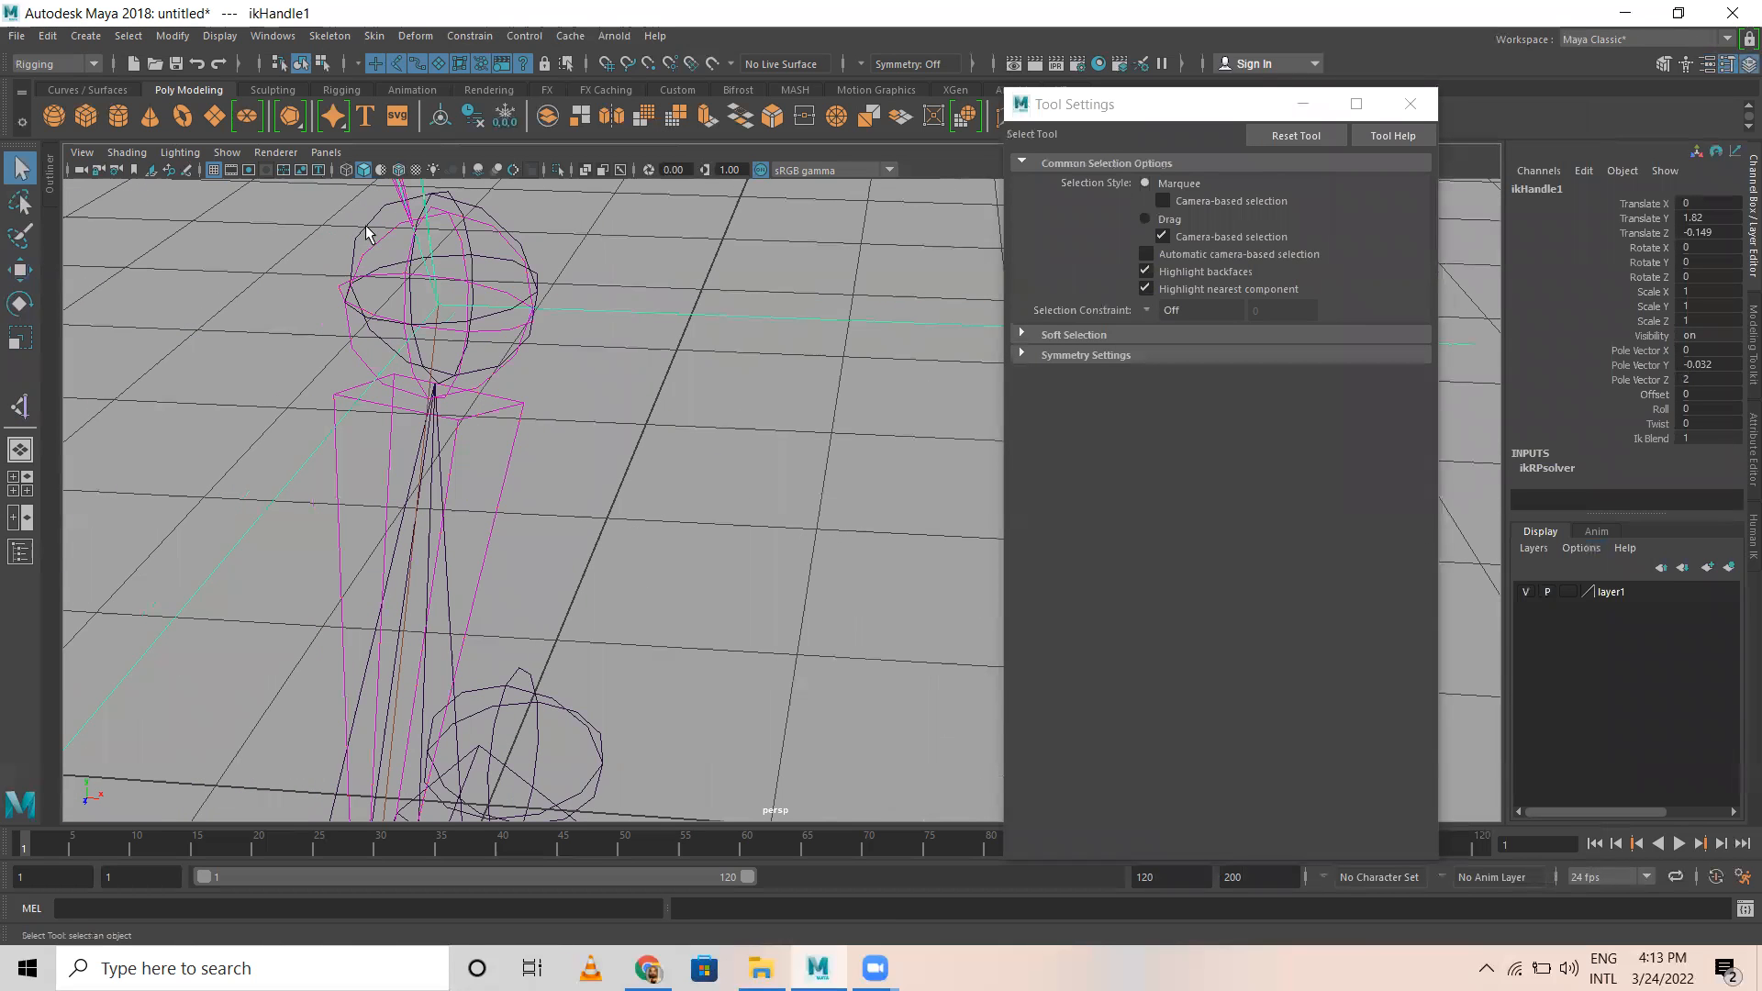
pyautogui.click(366, 232)
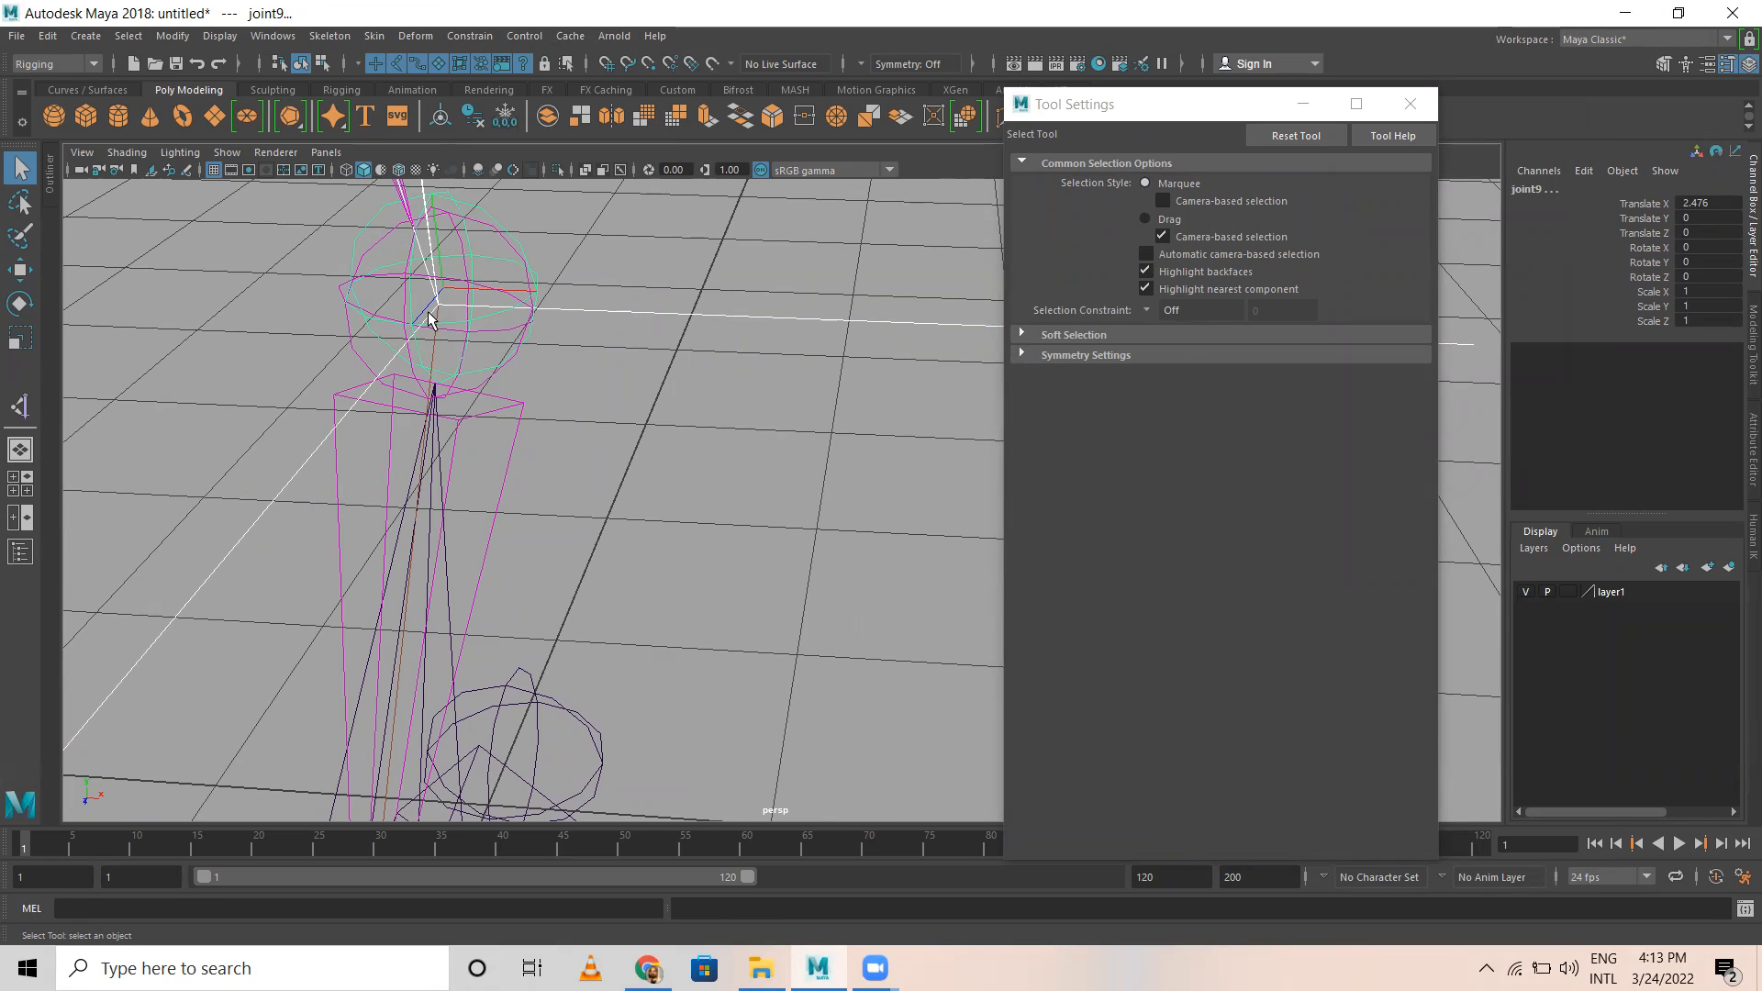
pyautogui.press('p')
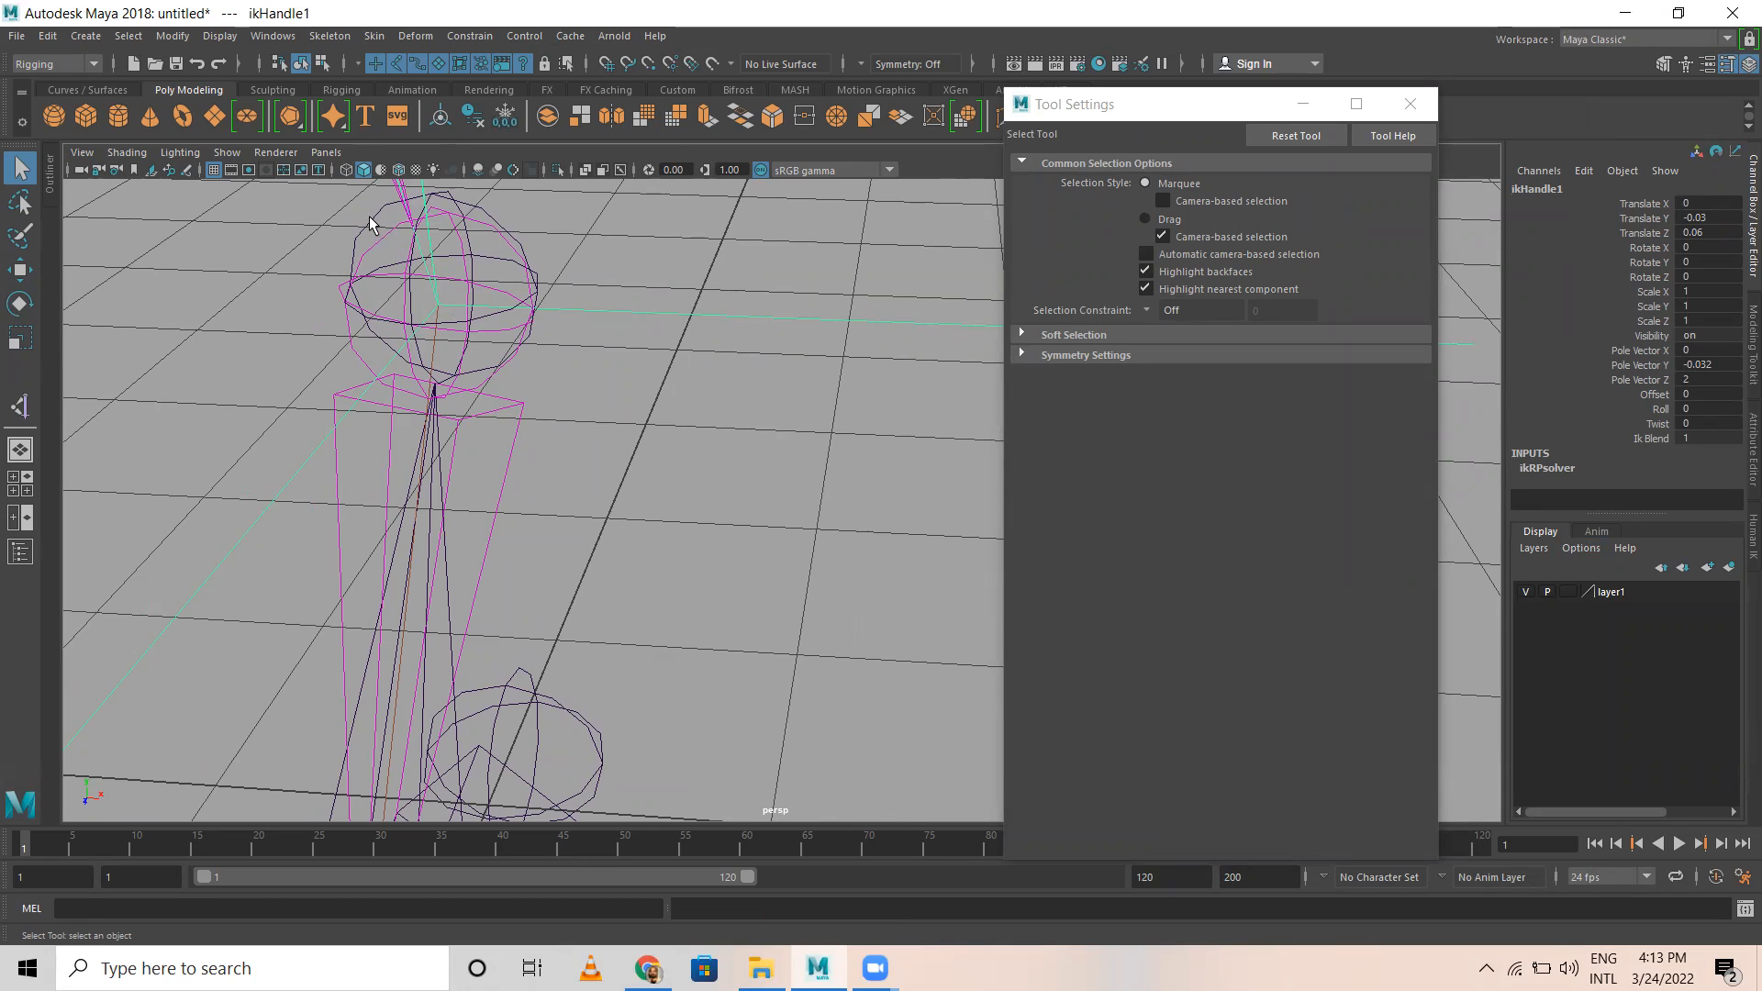
pyautogui.press('Up')
# Step: Parent the leg's ball IK handle under the ball joint of the reverse foot chain
pyautogui.keyDown('alt'); pyautogui.moveTo(613, 493); pyautogui.dragTo(382, 427); pyautogui.keyUp('alt')
pyautogui.click(409, 527)
pyautogui.keyDown('alt'); pyautogui.moveTo(707, 596); pyautogui.dragTo(927, 633, button='right'); pyautogui.keyUp('alt')
pyautogui.keyDown('alt'); pyautogui.moveTo(246, 459); pyautogui.dragTo(614, 437, button='middle'); pyautogui.keyUp('alt')
pyautogui.keyDown('alt'); pyautogui.moveTo(499, 632); pyautogui.dragTo(676, 639, button='right'); pyautogui.keyUp('alt')
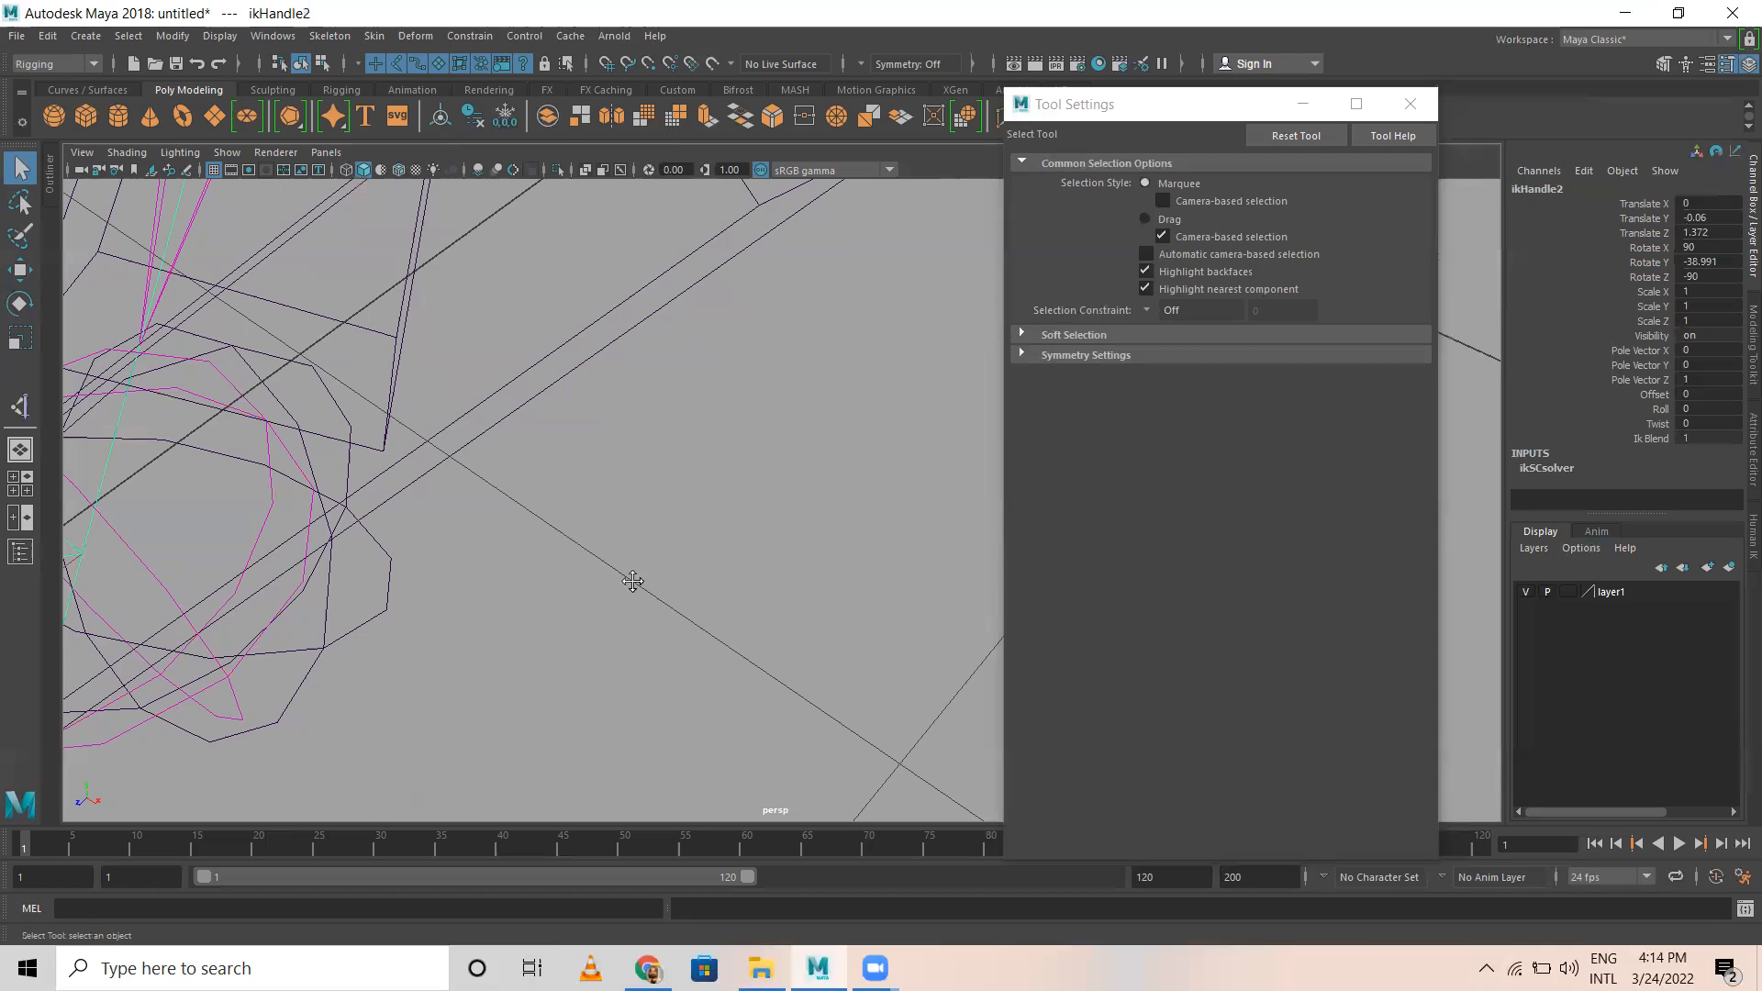
pyautogui.keyDown('alt'); pyautogui.moveTo(630, 582); pyautogui.dragTo(825, 633, button='middle'); pyautogui.keyUp('alt')
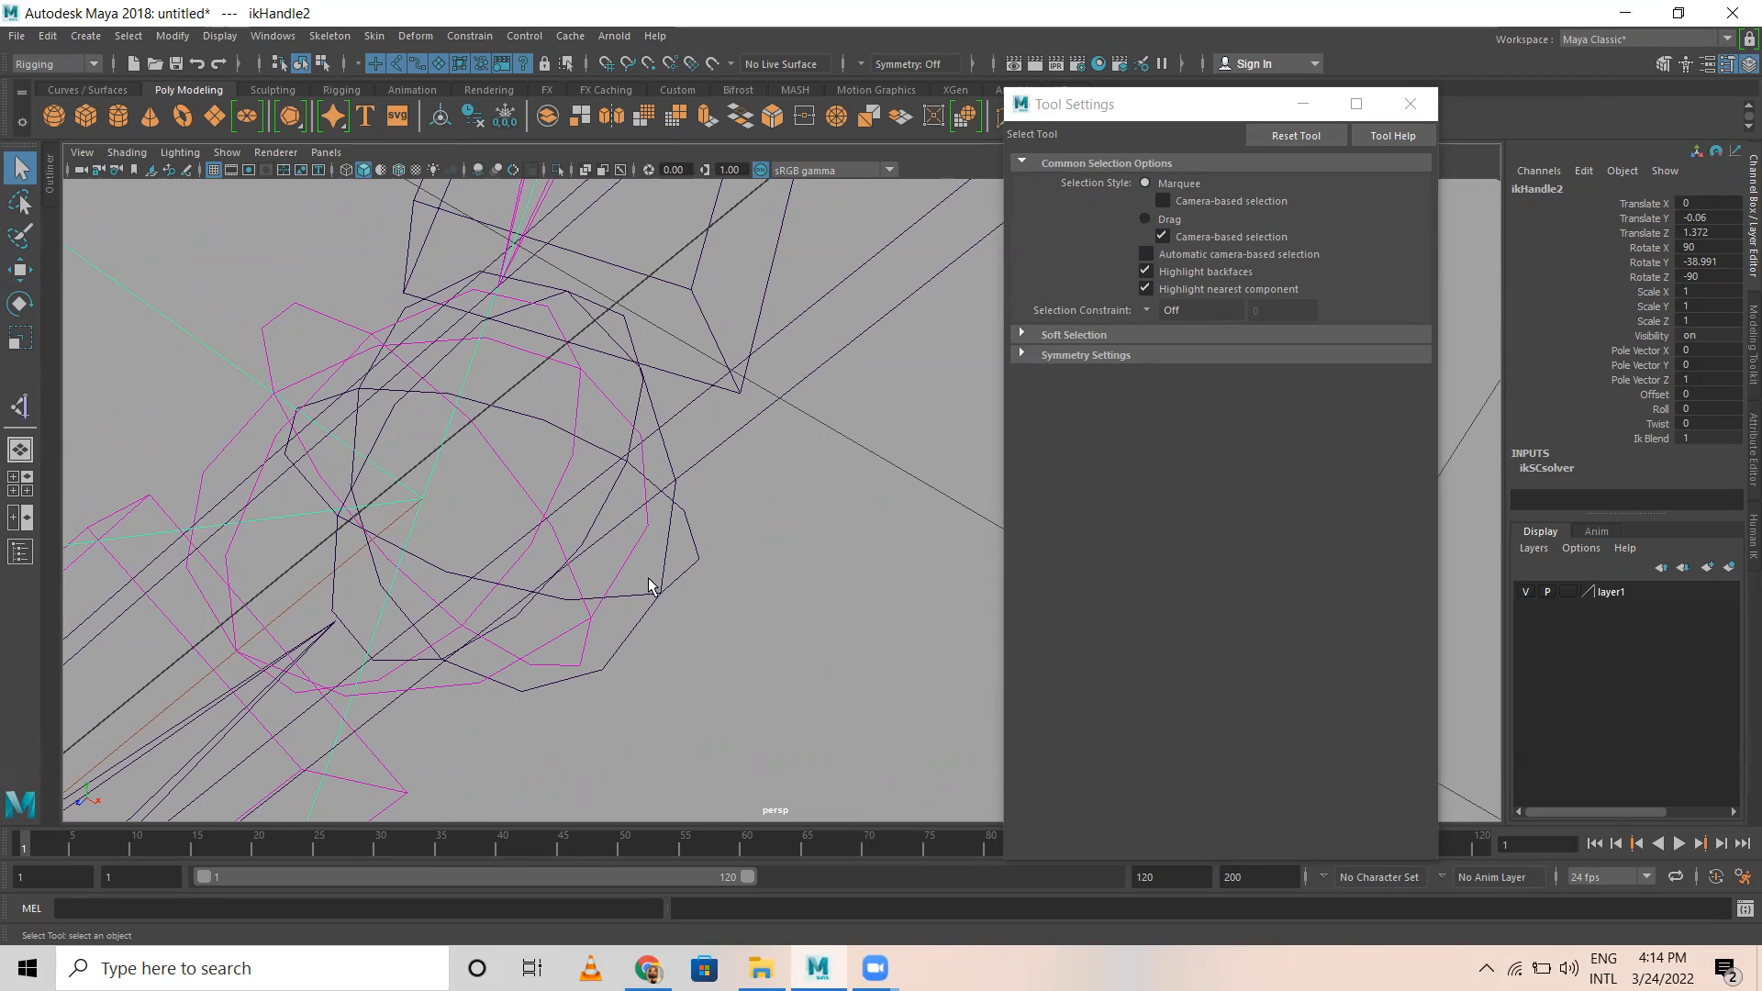
pyautogui.moveTo(679, 614); pyautogui.dragTo(679, 610)
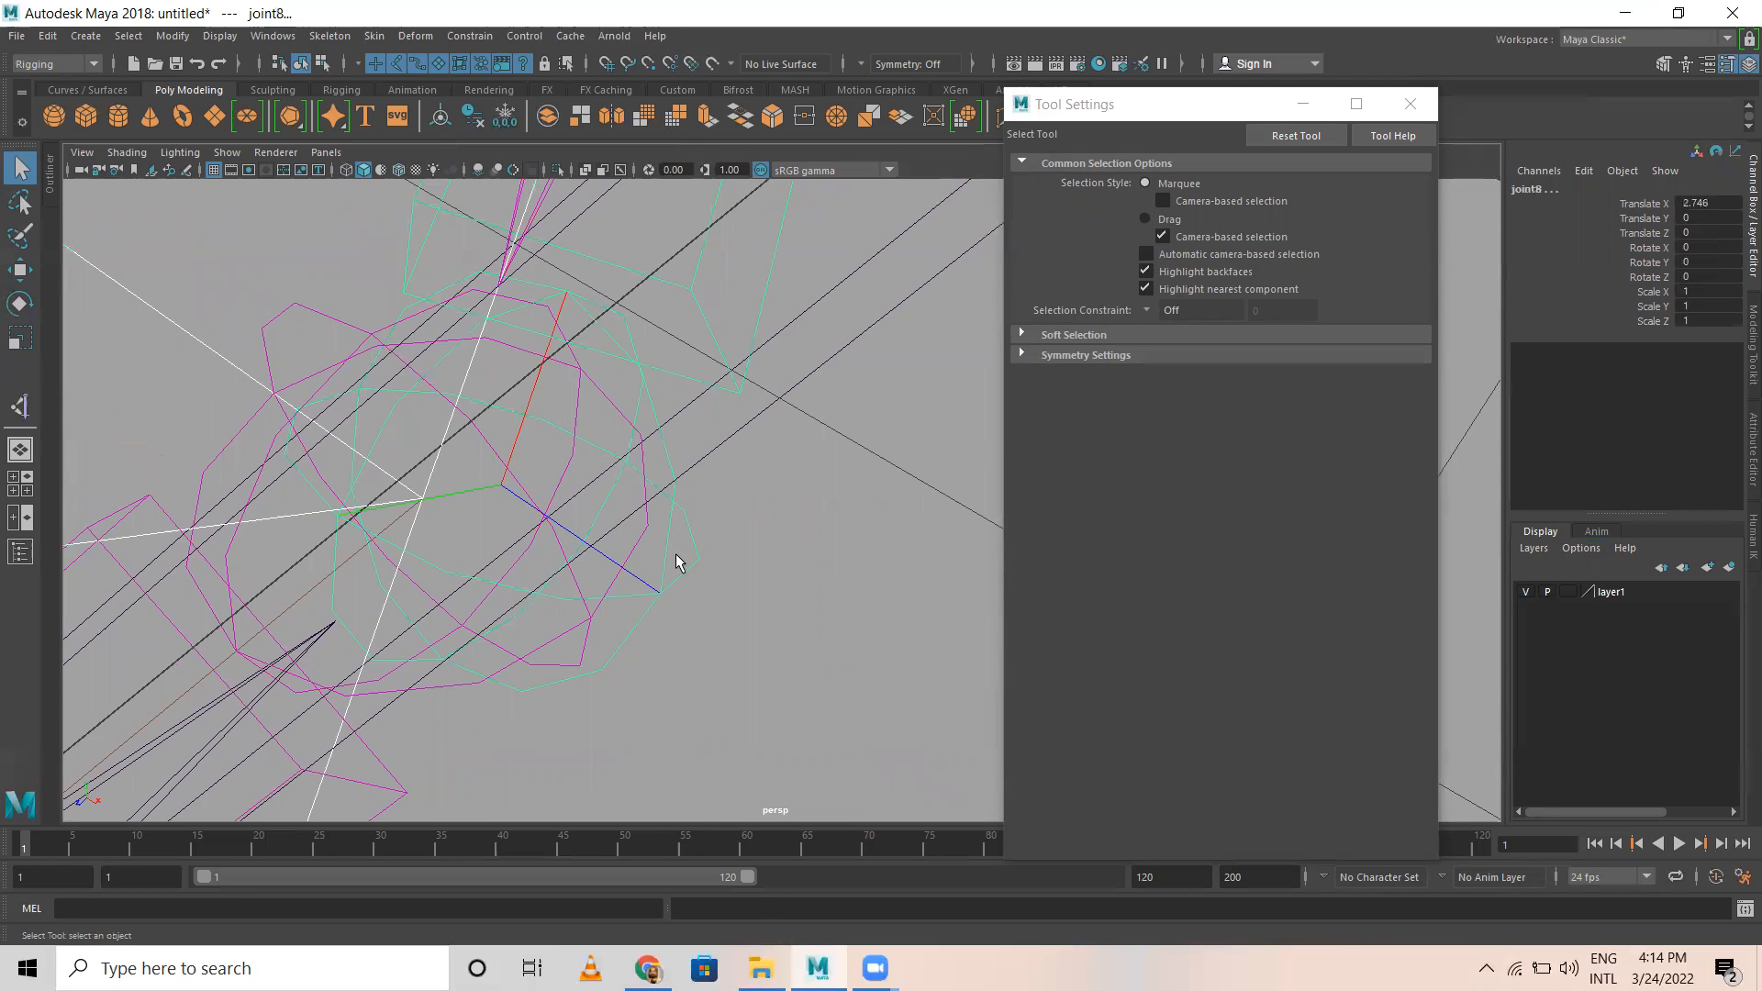
pyautogui.hotkey('ctrl', 'z')
# Step: Parent the leg's toe IK handle under the toe joint of the reverse foot chain
pyautogui.scroll(-7, 668, 590)
pyautogui.keyDown('alt'); pyautogui.moveTo(623, 661); pyautogui.dragTo(666, 491); pyautogui.keyUp('alt')
pyautogui.moveTo(725, 656); pyautogui.dragTo(733, 670)
pyautogui.keyDown('alt'); pyautogui.moveTo(686, 725); pyautogui.dragTo(495, 460, button='middle'); pyautogui.keyUp('alt')
pyautogui.scroll(8, 490, 404)
pyautogui.keyDown('alt'); pyautogui.moveTo(487, 389); pyautogui.dragTo(678, 693, button='middle'); pyautogui.keyUp('alt')
pyautogui.keyDown('shift'); pyautogui.moveTo(231, 575); pyautogui.dragTo(264, 616); pyautogui.keyUp('shift')
pyautogui.click(290, 598)
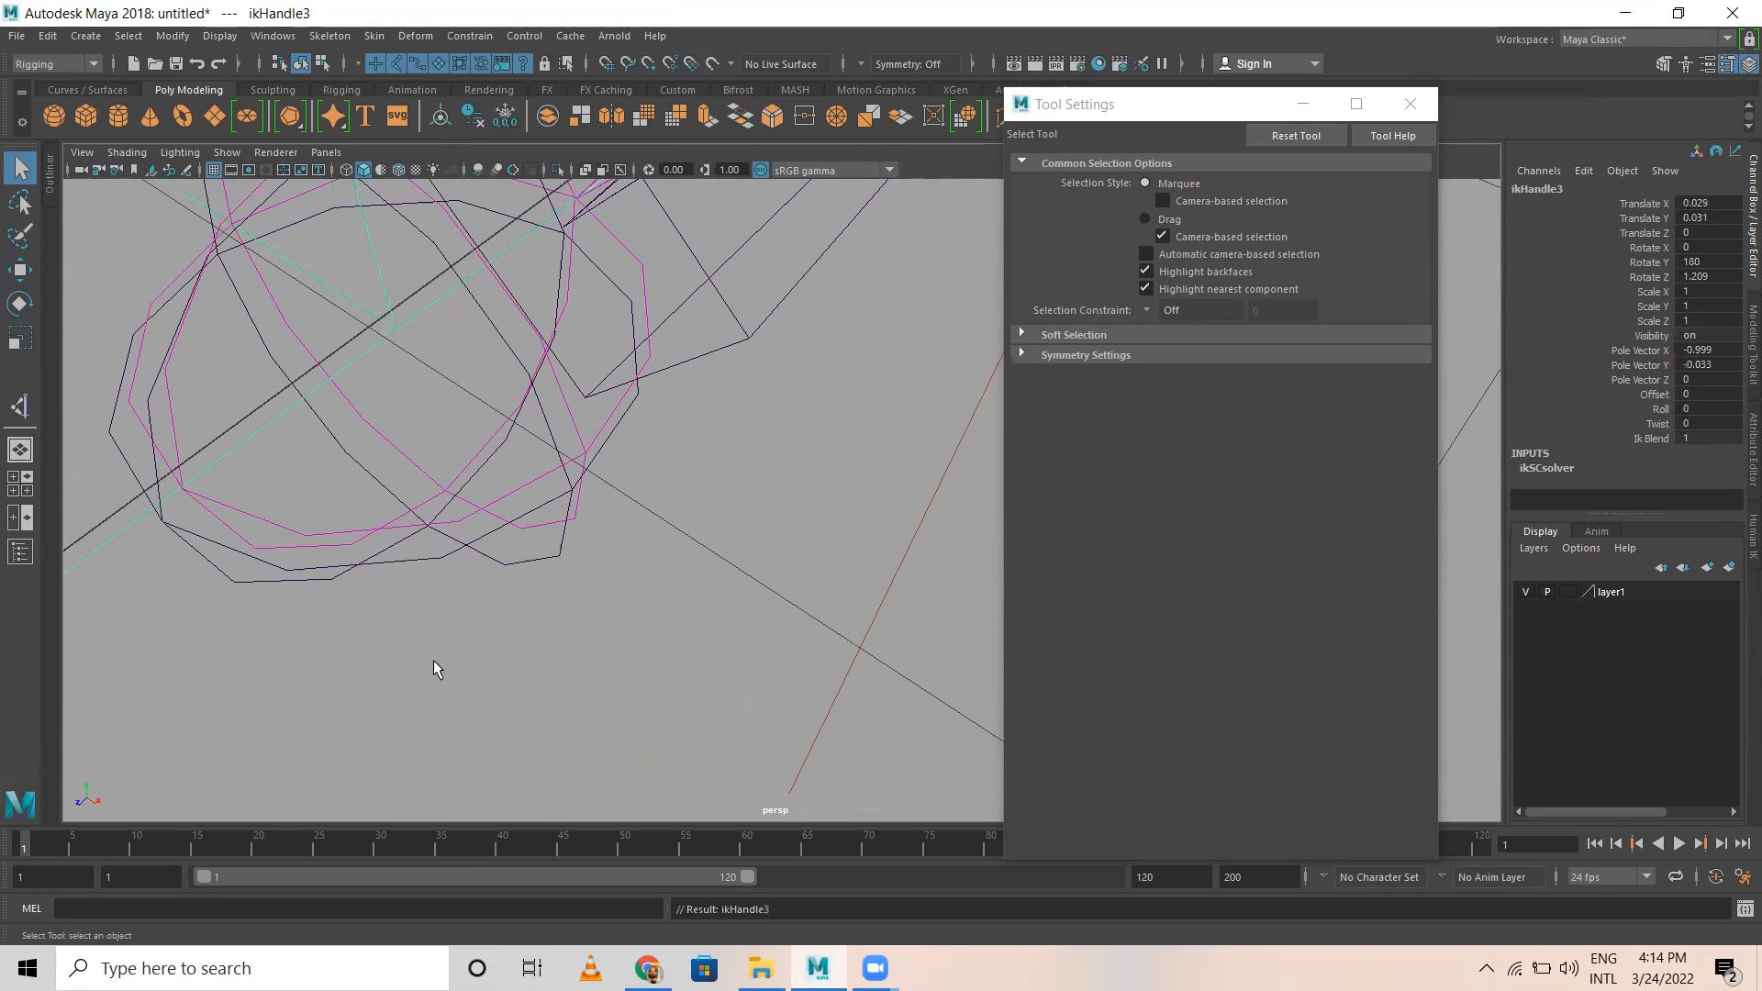
# Step: Try moving the reverse foot rig, undo the change and clear the selection
pyautogui.scroll(-5, 551, 666)
pyautogui.keyDown('alt'); pyautogui.moveTo(712, 715); pyautogui.dragTo(377, 578, button='right'); pyautogui.keyUp('alt')
pyautogui.keyDown('alt'); pyautogui.moveTo(734, 633); pyautogui.dragTo(610, 555); pyautogui.keyUp('alt')
pyautogui.click(727, 496)
pyautogui.keyDown('alt'); pyautogui.moveTo(763, 547); pyautogui.dragTo(487, 649); pyautogui.keyUp('alt')
pyautogui.press('w')
pyautogui.hotkey('ctrl', 'z')
pyautogui.click(700, 470)
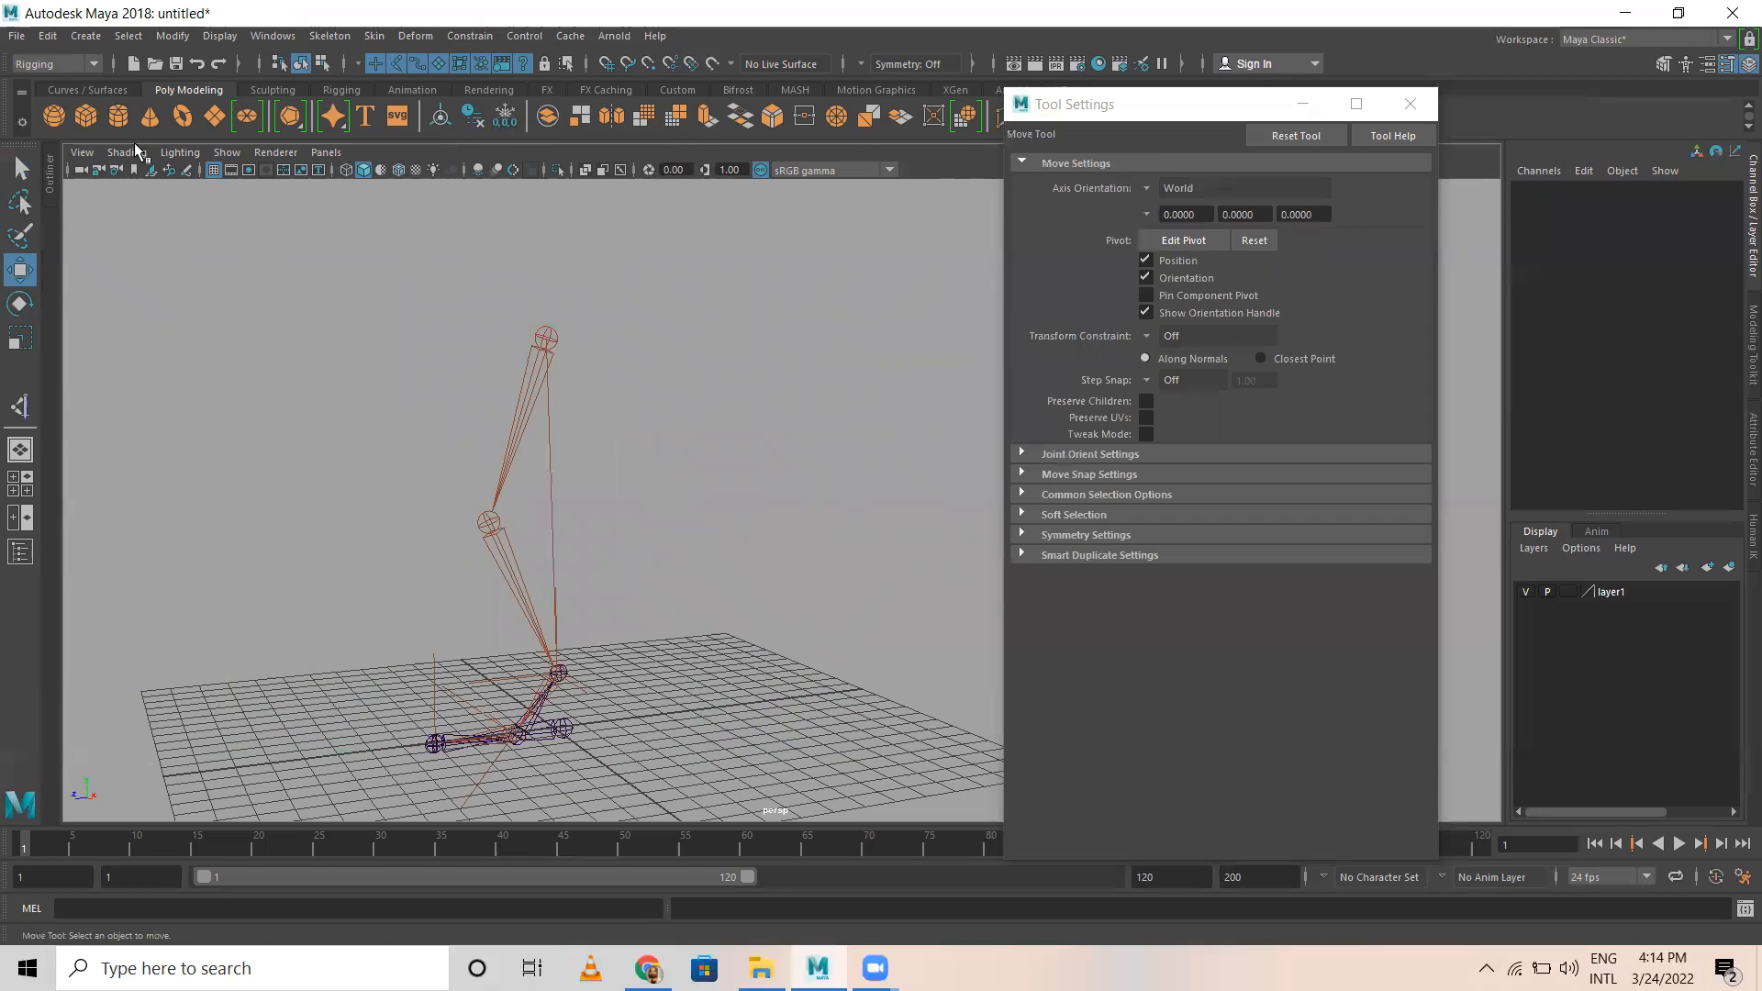
# Step: Draw a NURBS circle on the grid around the foot, at about Translate X -0.068 and Z 0.302
pyautogui.click(88, 89)
pyautogui.click(54, 116)
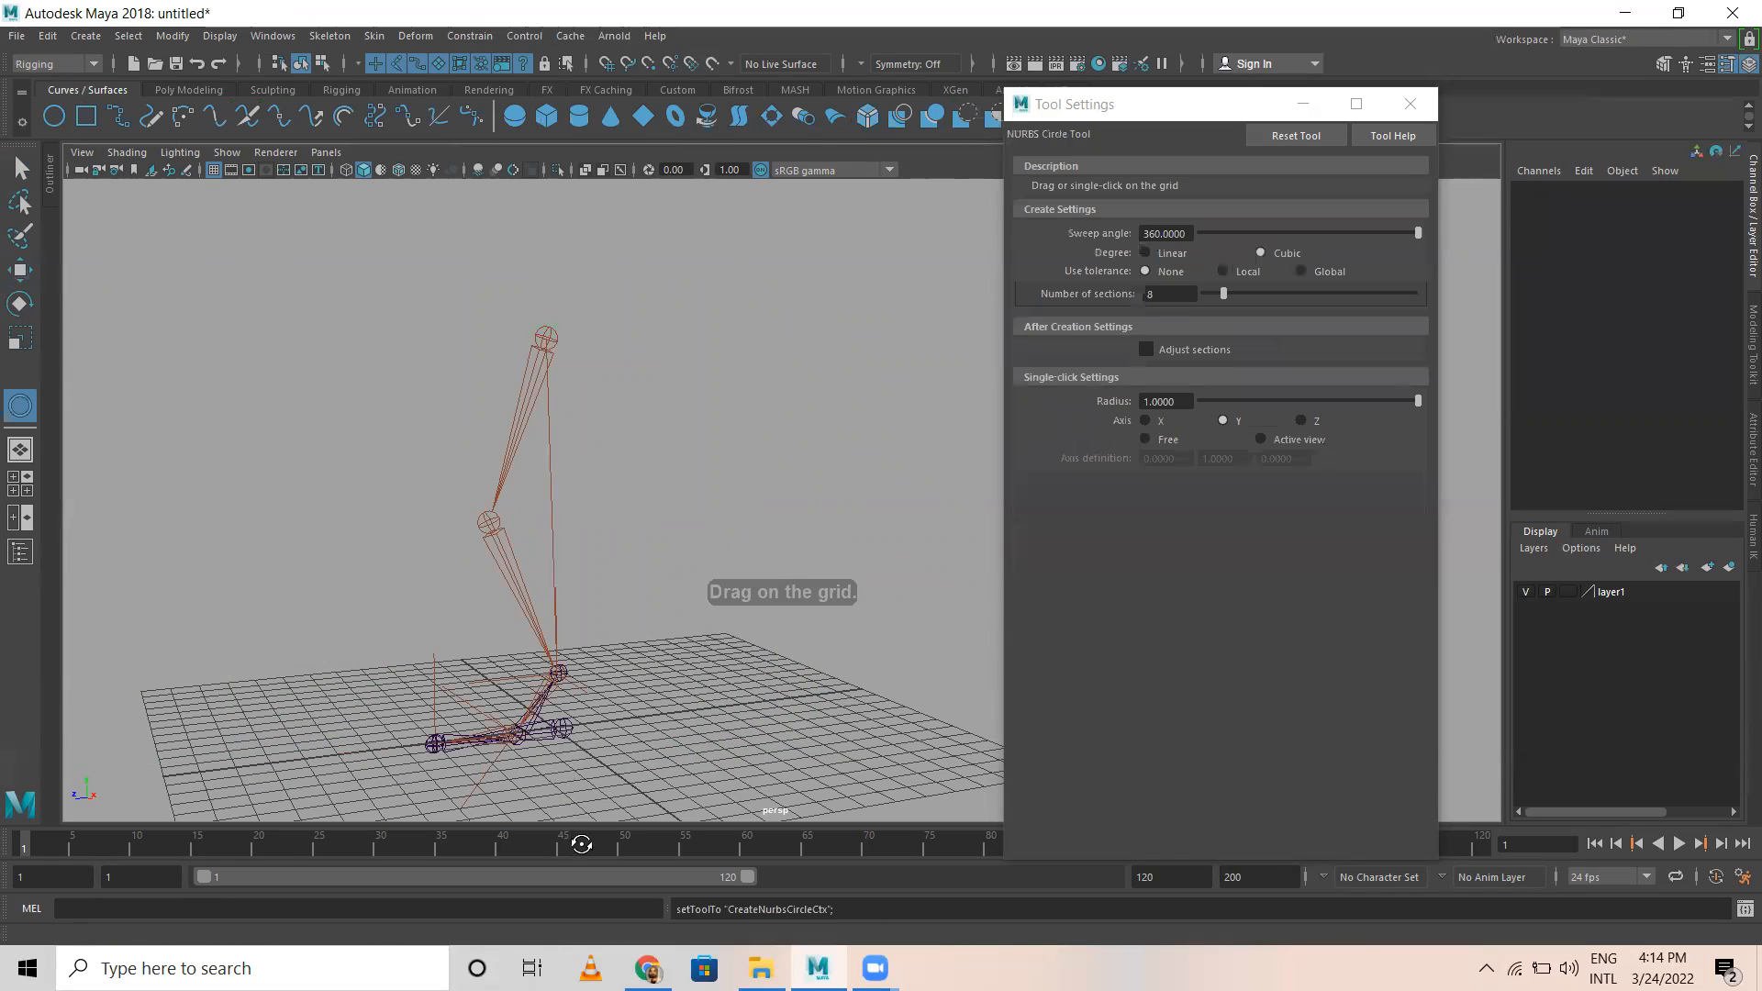
pyautogui.keyDown('alt'); pyautogui.moveTo(569, 698); pyautogui.dragTo(658, 609); pyautogui.keyUp('alt')
pyautogui.moveTo(578, 659); pyautogui.dragTo(627, 702)
# Step: Fit the circle around the foot by moving it to about Translate Z 1.629 and scaling it to about 0.724 in X and 1.413 in Z
pyautogui.press('r')
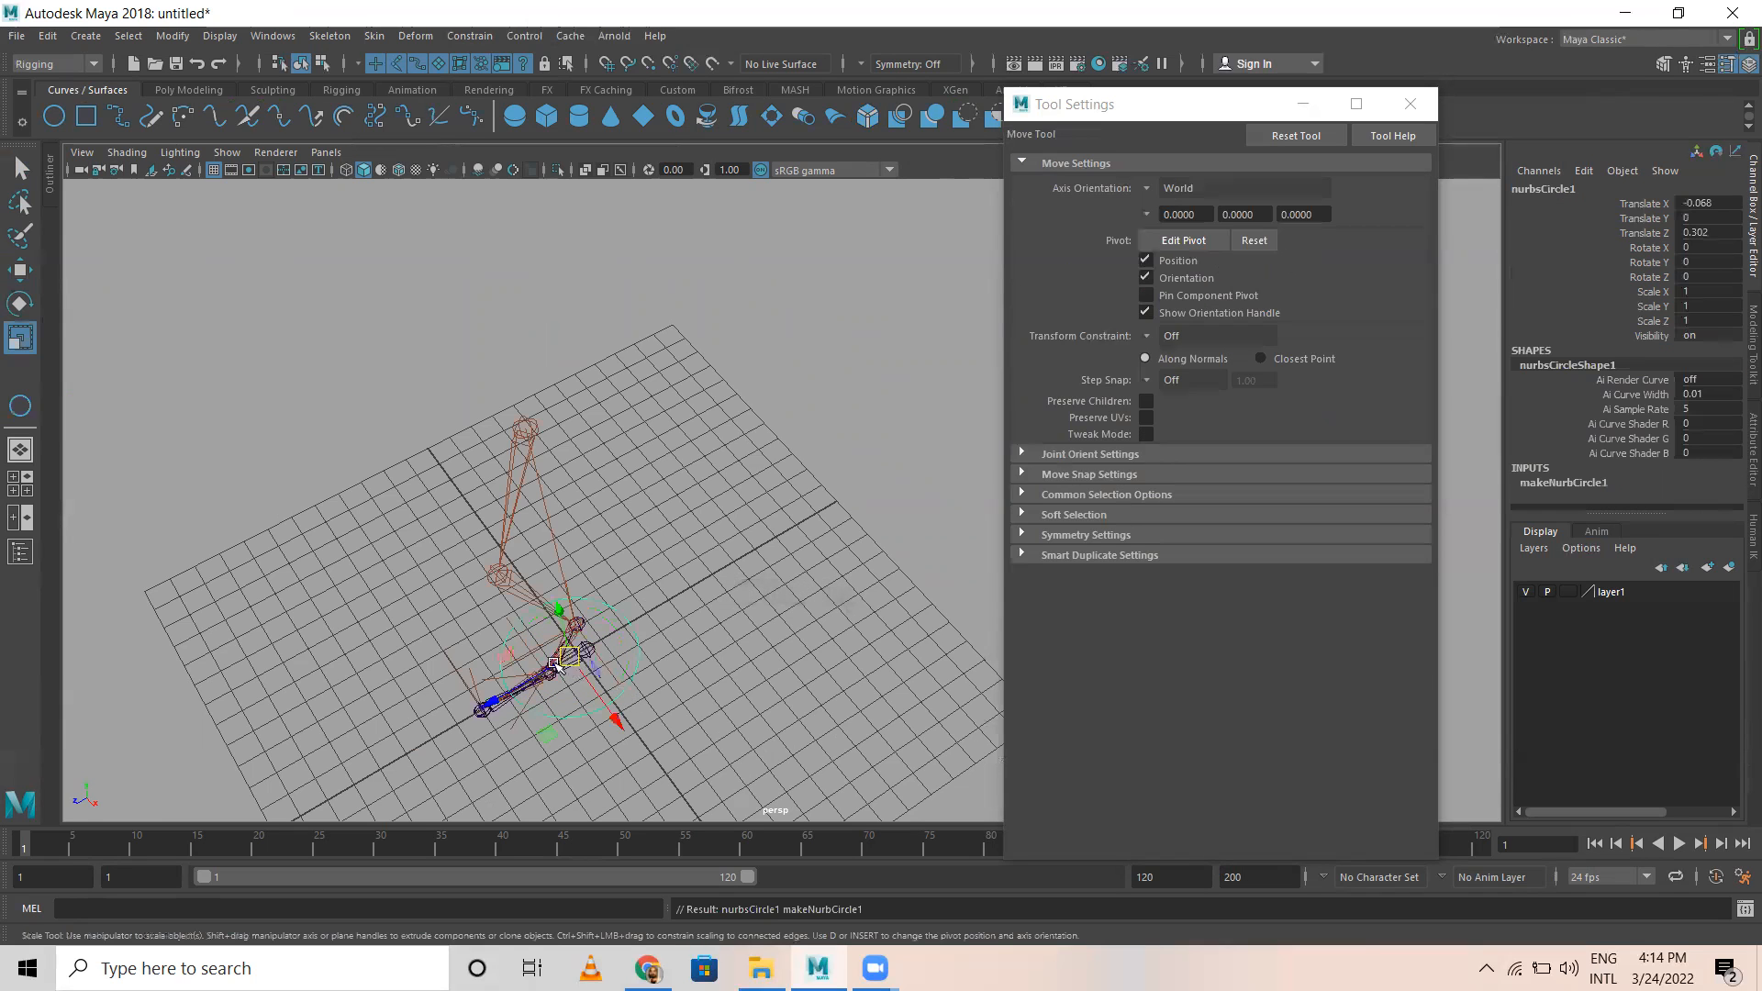
pyautogui.press('w')
pyautogui.moveTo(491, 703); pyautogui.dragTo(470, 741)
pyautogui.press('r')
pyautogui.keyDown('alt'); pyautogui.moveTo(394, 299); pyautogui.dragTo(515, 322); pyautogui.keyUp('alt')
pyautogui.keyDown('alt'); pyautogui.moveTo(634, 588); pyautogui.dragTo(515, 404, button='middle'); pyautogui.keyUp('alt')
pyautogui.keyDown('alt'); pyautogui.moveTo(596, 486); pyautogui.dragTo(680, 512); pyautogui.keyUp('alt')
pyautogui.keyDown('alt'); pyautogui.moveTo(563, 515); pyautogui.dragTo(771, 492, button='right'); pyautogui.keyUp('alt')
pyautogui.press('w')
pyautogui.moveTo(803, 430)
pyautogui.mouseDown(button='right')
pyautogui.moveTo(799, 416)
pyautogui.moveTo(787, 433)
pyautogui.mouseUp(button='right')
pyautogui.press('r')
pyautogui.moveTo(728, 460)
pyautogui.mouseDown()
pyautogui.moveTo(697, 461)
pyautogui.moveTo(728, 461)
pyautogui.mouseUp()
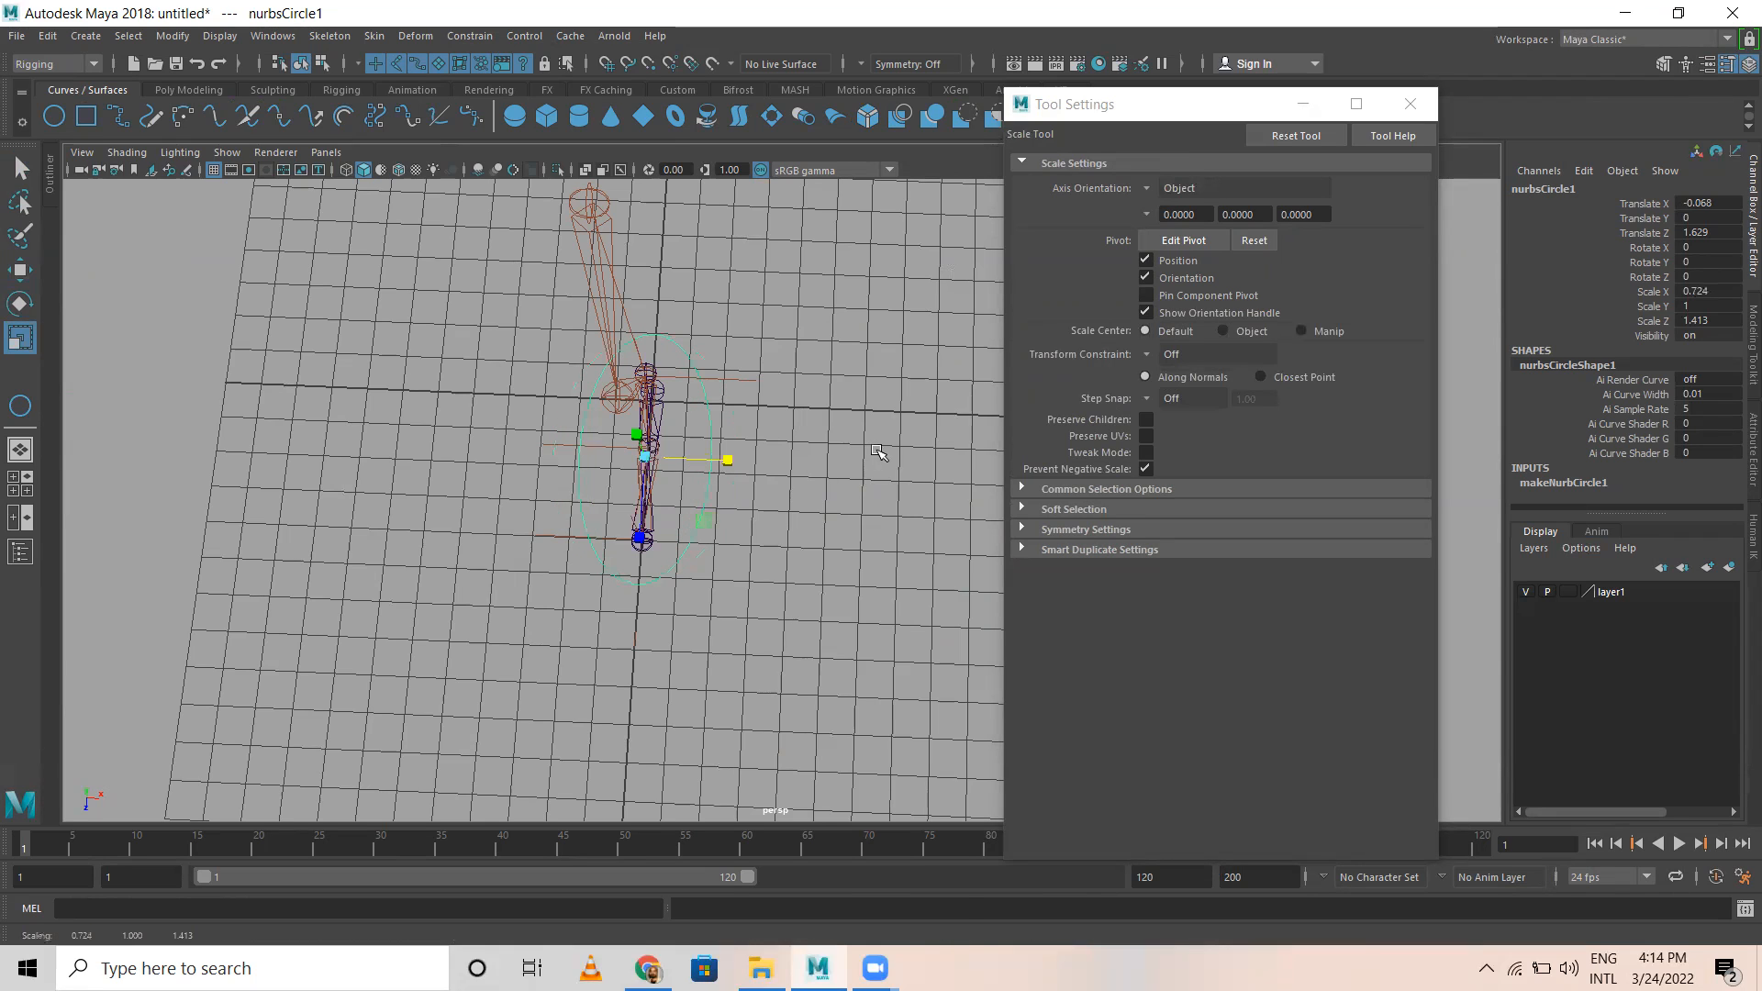
# Step: Show the circle's control vertices and pull the vertex beside the toes outward and forward
pyautogui.moveTo(878, 450); pyautogui.dragTo(761, 454, button='right')
pyautogui.moveTo(615, 528); pyautogui.dragTo(582, 570, button='right')
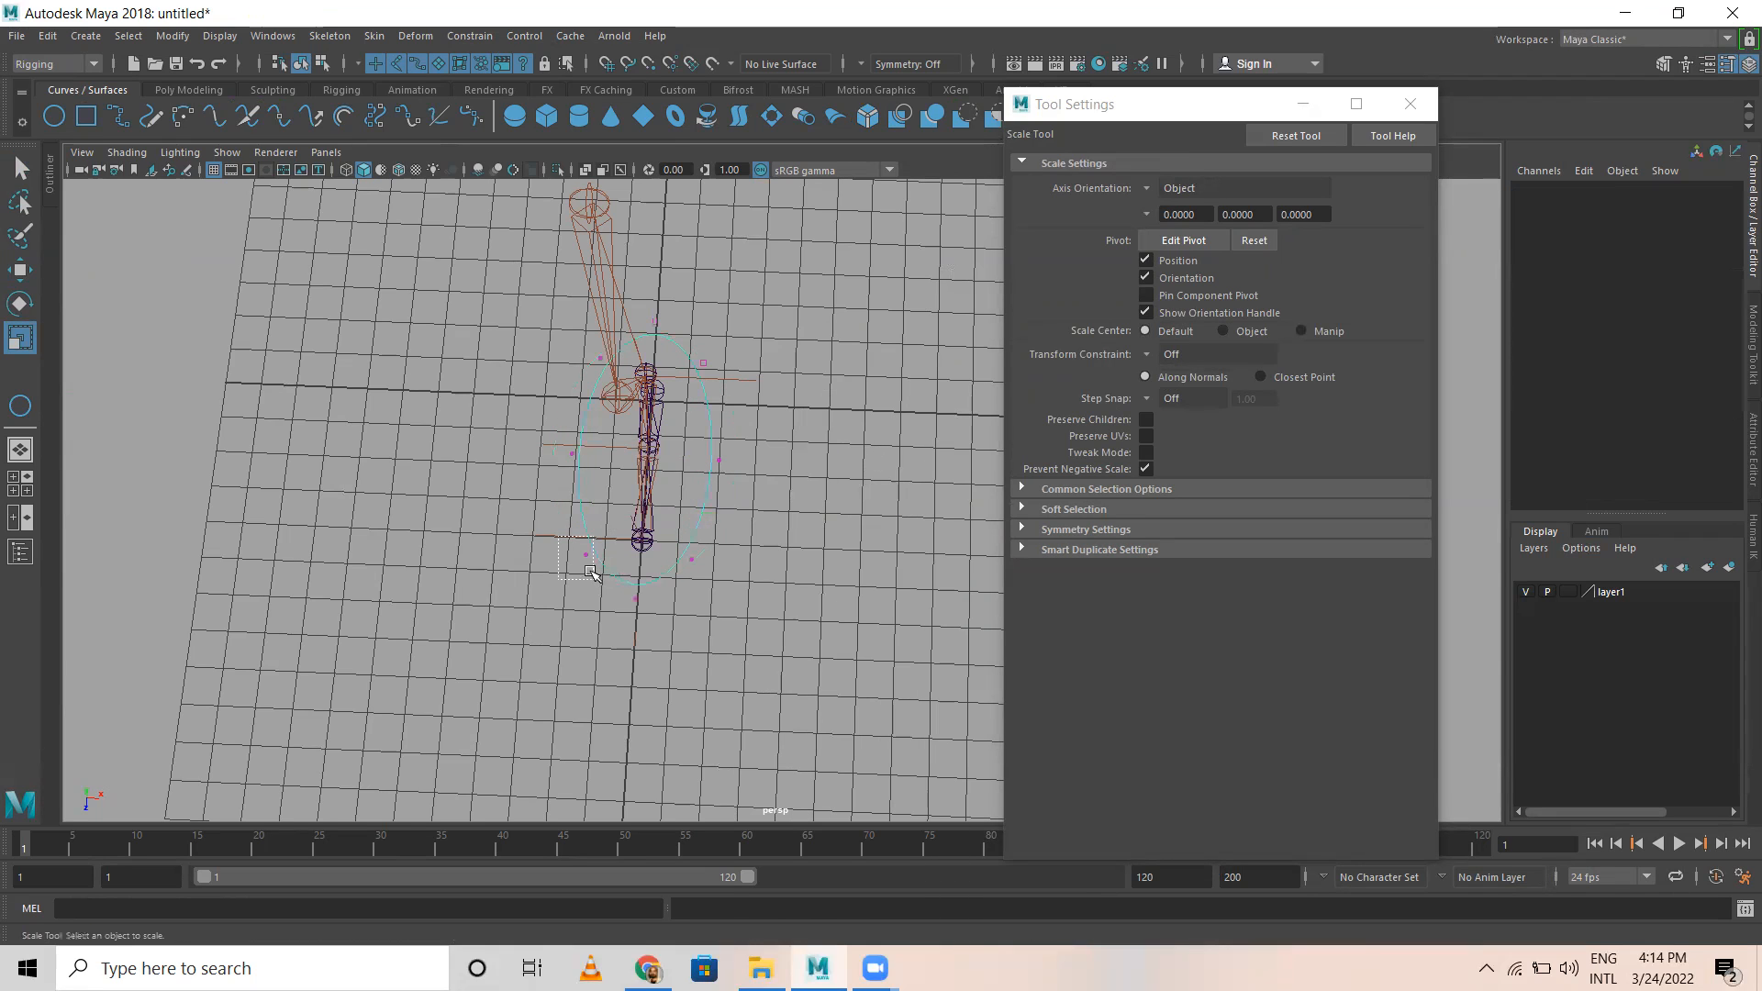
pyautogui.click(592, 577)
pyautogui.hotkey('ctrl', 'z')
pyautogui.moveTo(578, 546); pyautogui.dragTo(590, 584)
pyautogui.press('w')
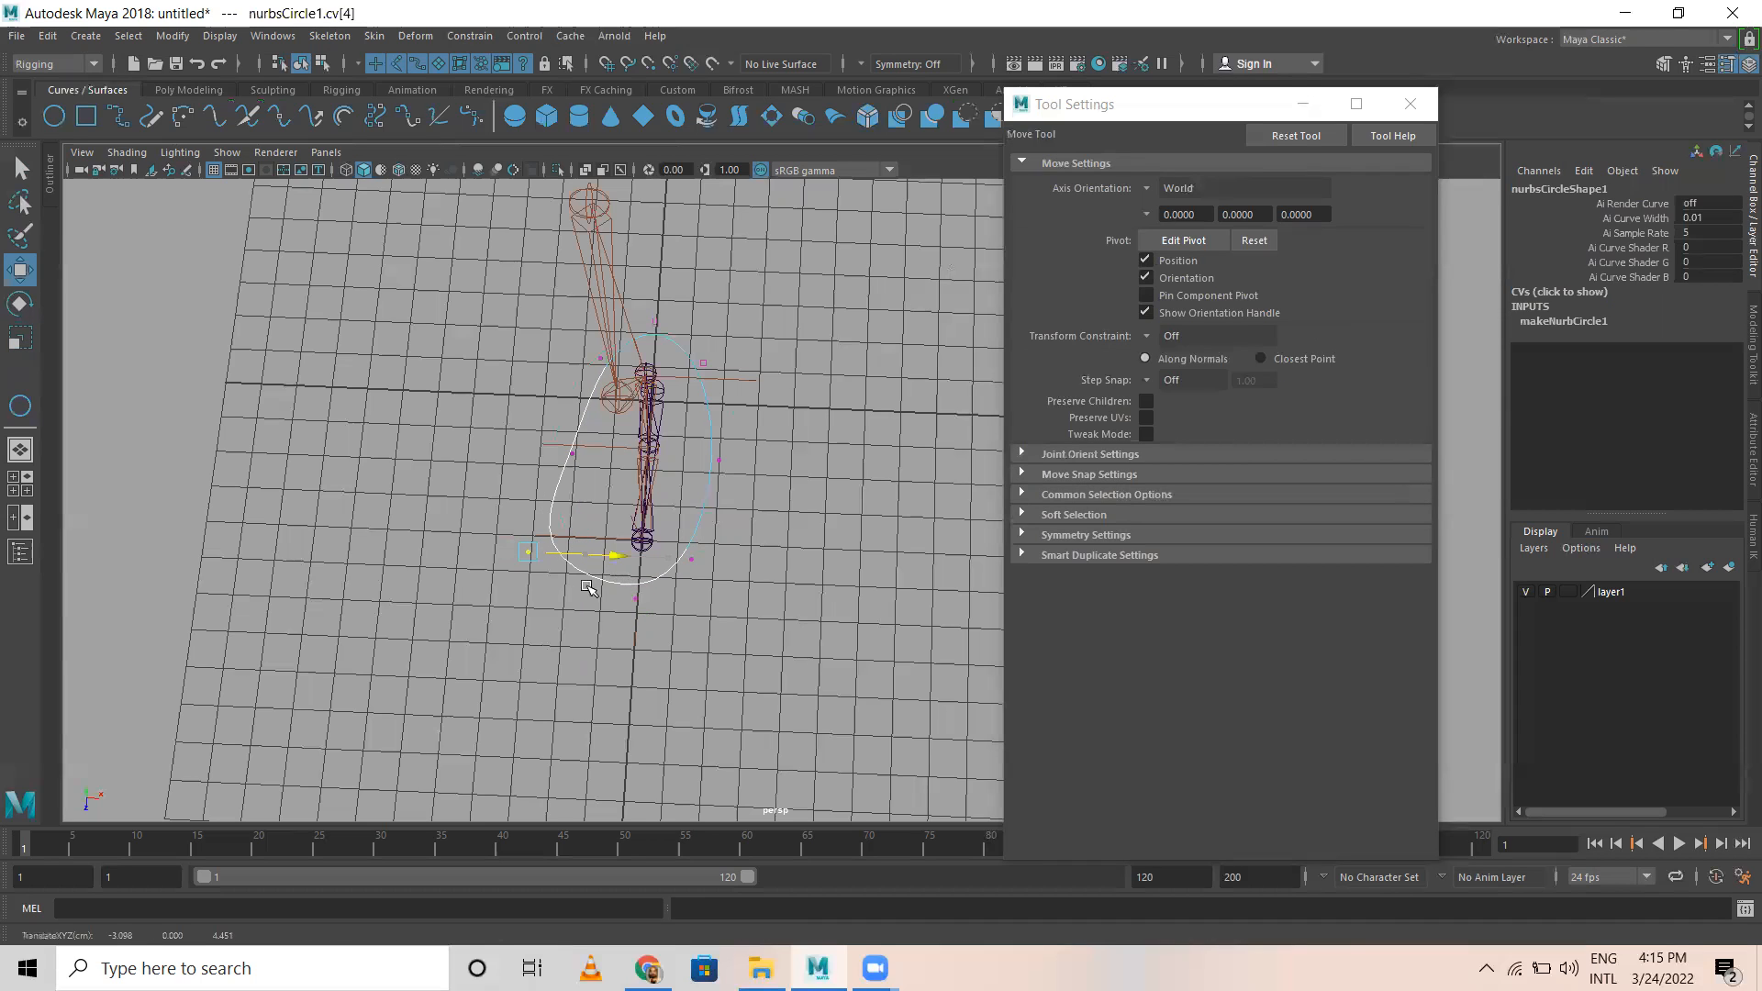
pyautogui.moveTo(521, 646)
pyautogui.mouseDown()
pyautogui.moveTo(523, 699)
pyautogui.moveTo(522, 678)
pyautogui.mouseUp()
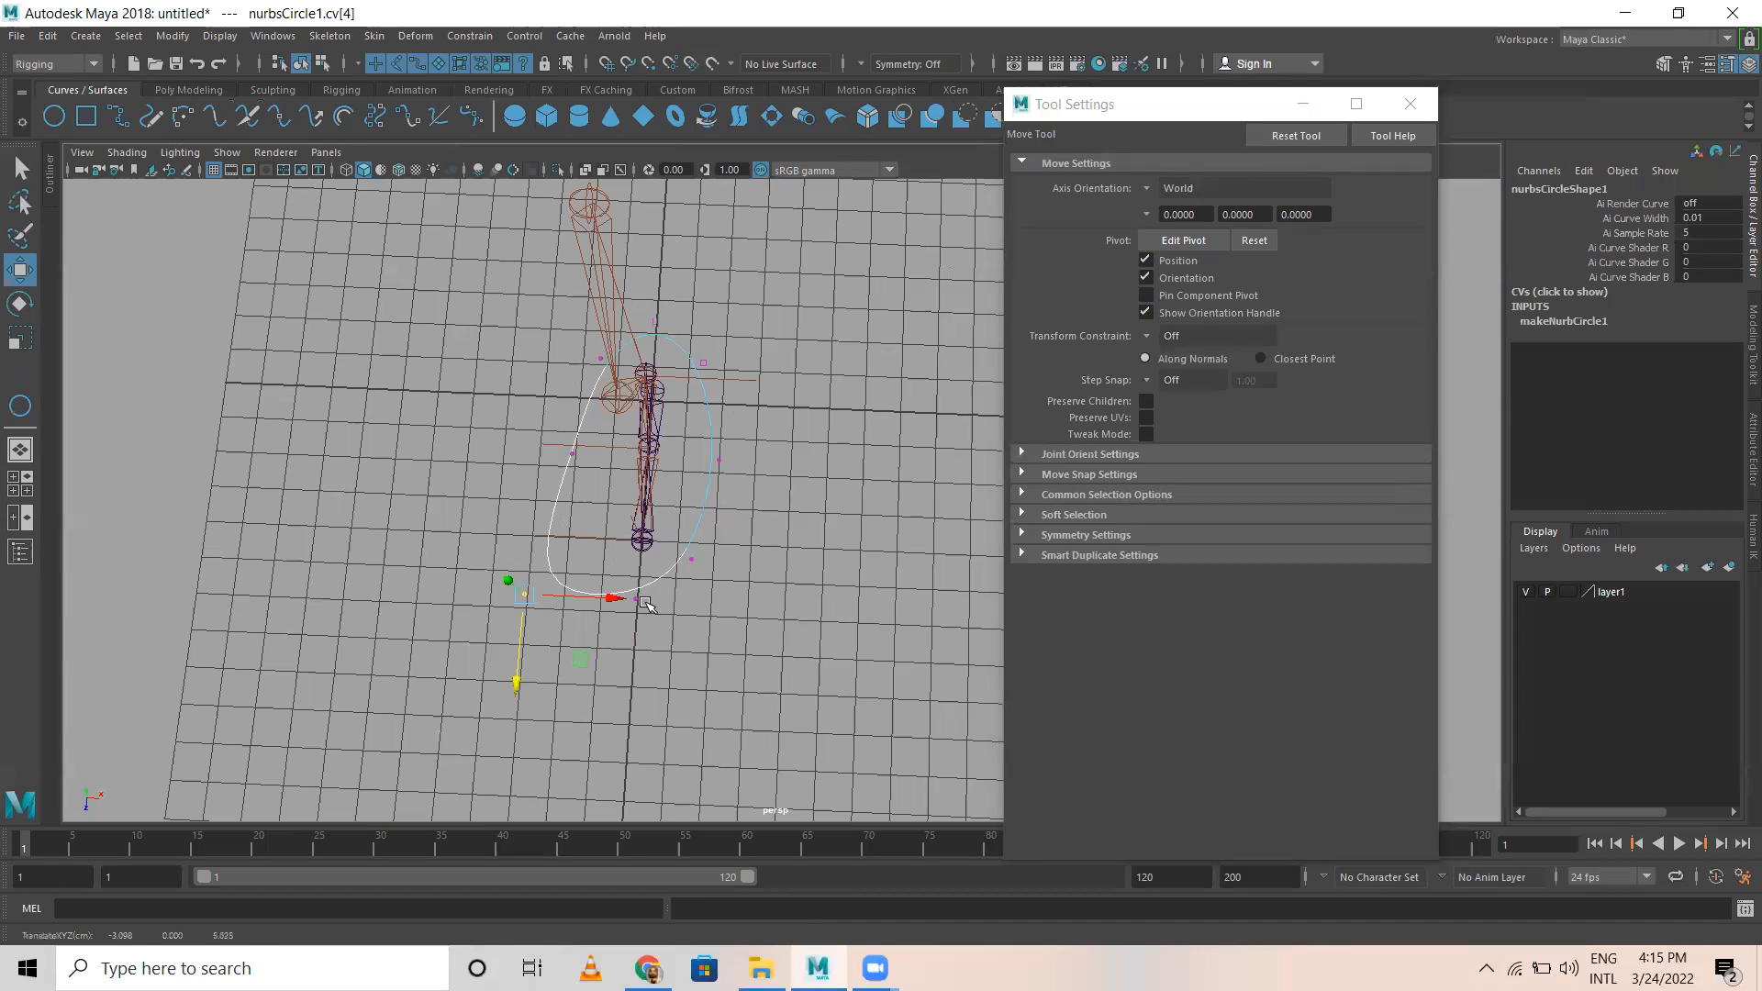
# Step: Shape the circle into a foot outline by moving its side and toe control vertices, and return to object mode
pyautogui.click(698, 562)
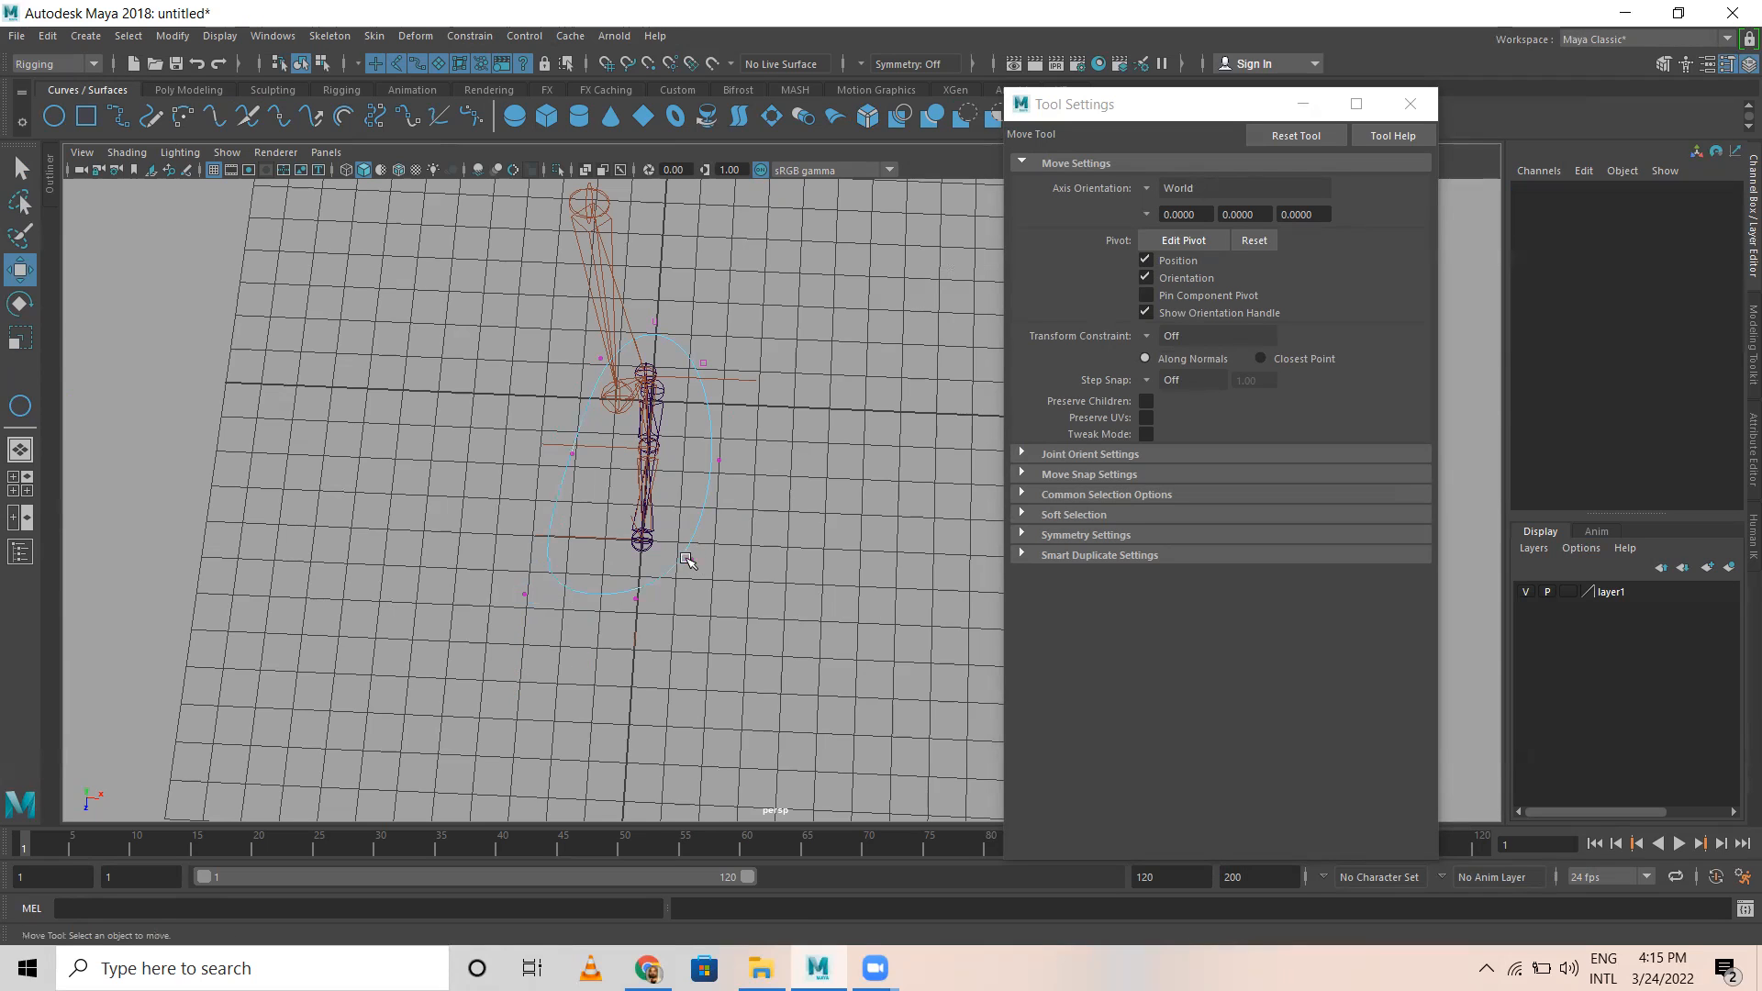
pyautogui.click(691, 558)
pyautogui.moveTo(696, 439); pyautogui.dragTo(765, 463)
pyautogui.click(574, 456)
pyautogui.moveTo(659, 457); pyautogui.dragTo(695, 459)
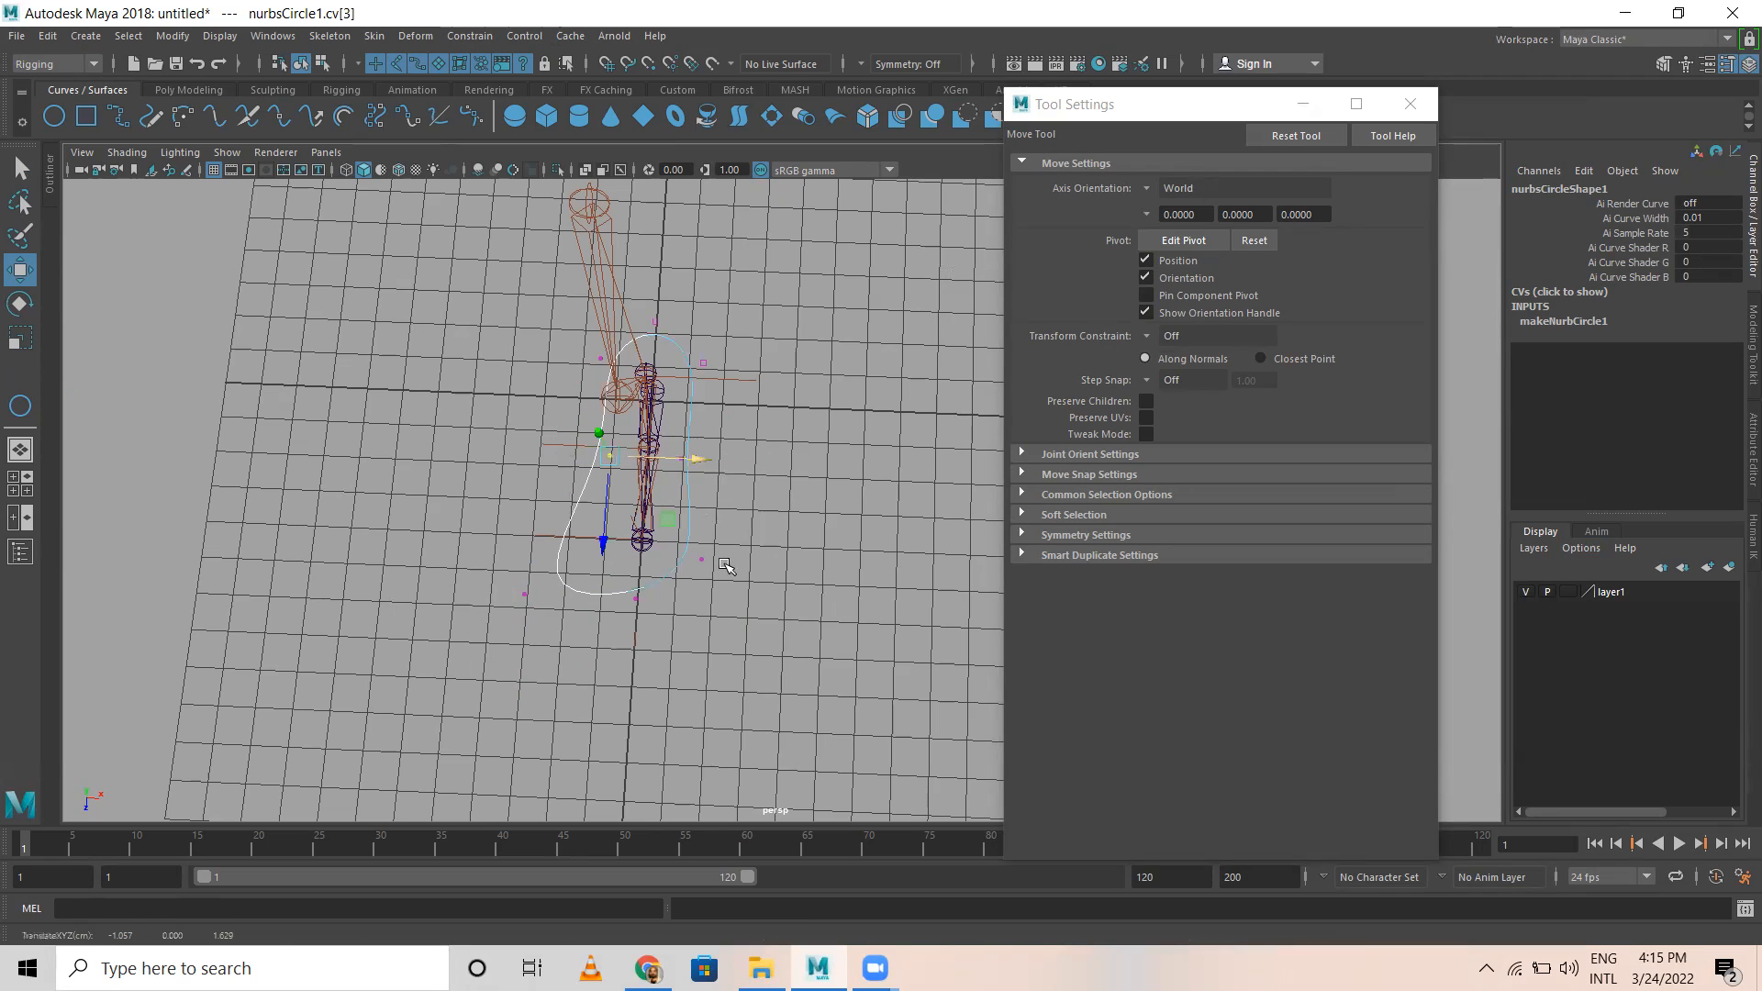
pyautogui.click(640, 599)
pyautogui.moveTo(629, 684); pyautogui.dragTo(629, 702)
pyautogui.moveTo(689, 500); pyautogui.dragTo(755, 464, button='right')
pyautogui.click(690, 533)
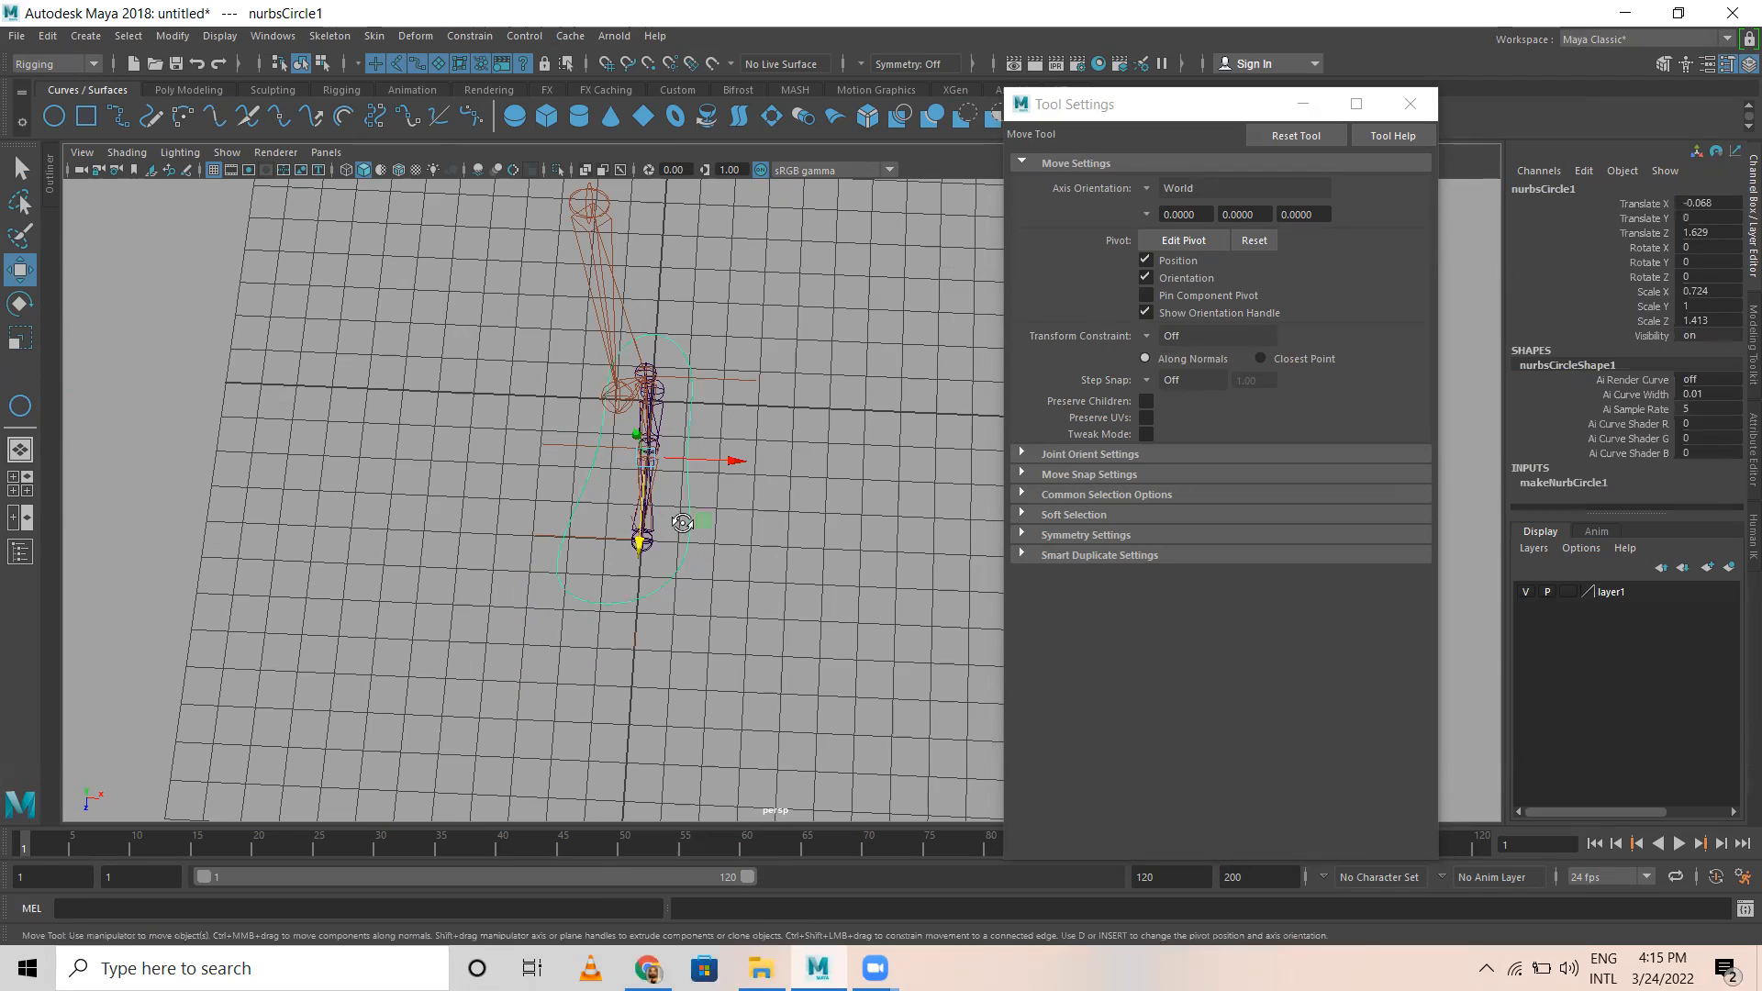
# Step: Delete the construction history of the foot-shaped curve
pyautogui.keyDown('alt'); pyautogui.moveTo(677, 520); pyautogui.dragTo(587, 496); pyautogui.keyUp('alt')
pyautogui.click(48, 36)
pyautogui.moveTo(161, 245)
pyautogui.click(314, 262)
# Step: Parent the reverse foot's heel joint, joint6, under the foot-shaped curve
pyautogui.click(795, 474)
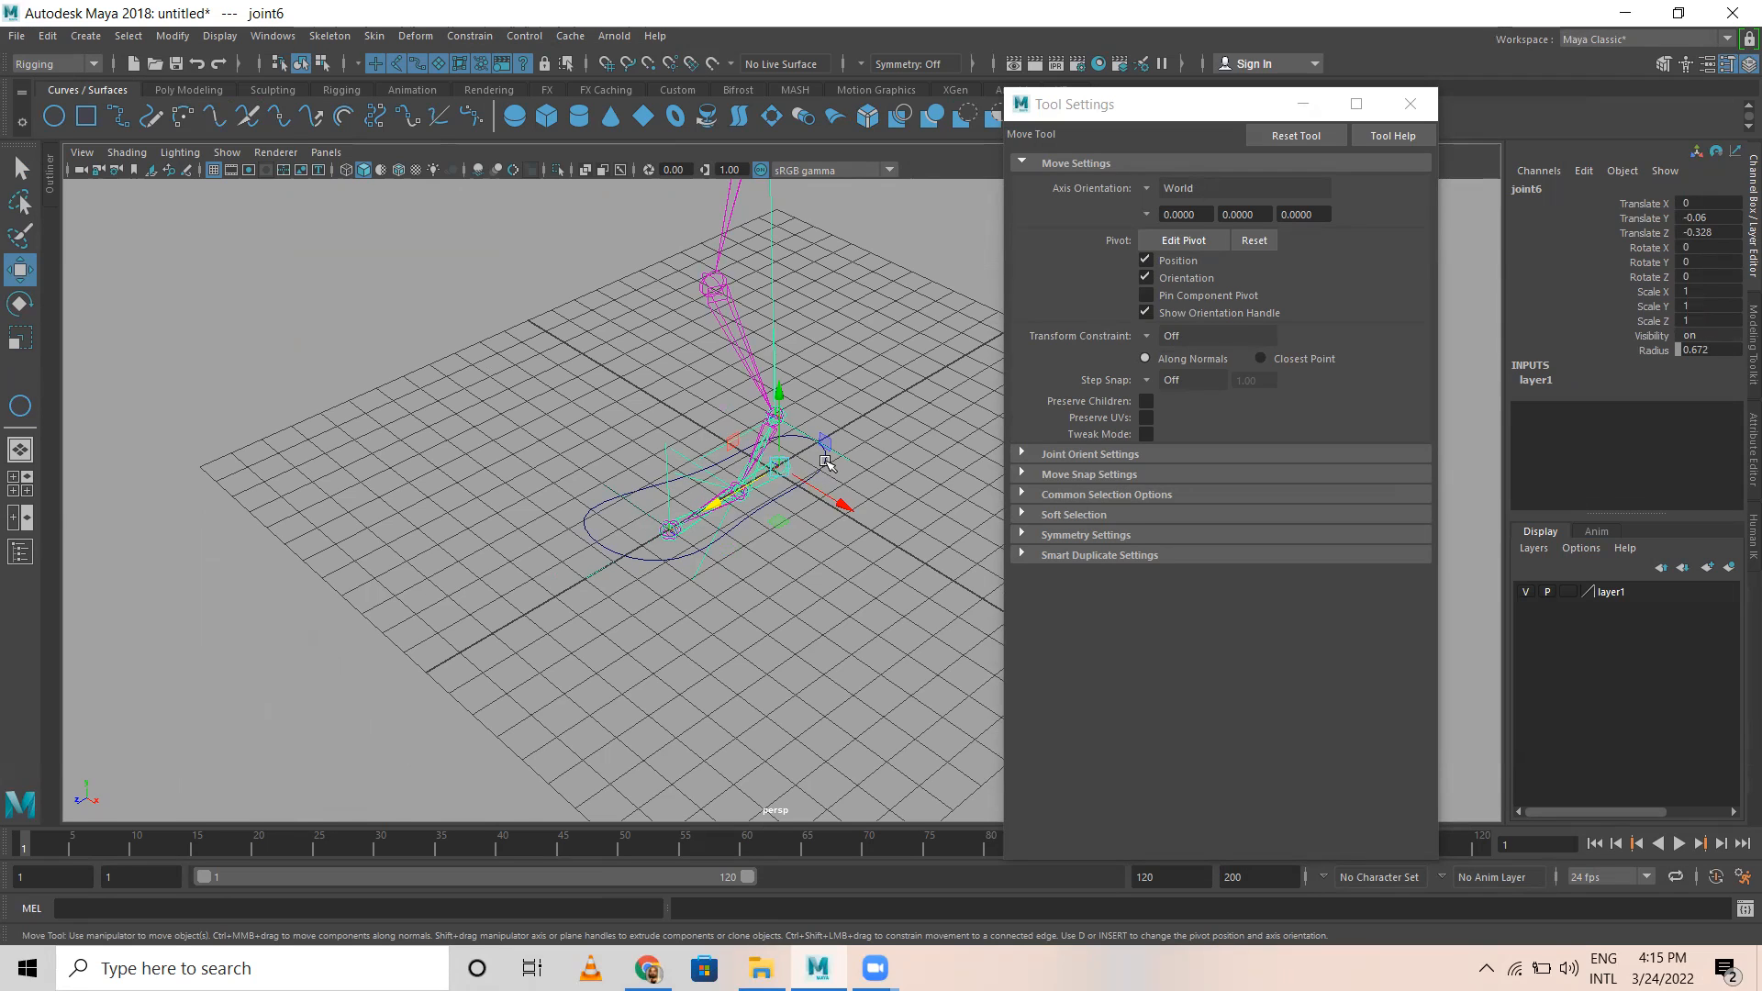
pyautogui.click(822, 469)
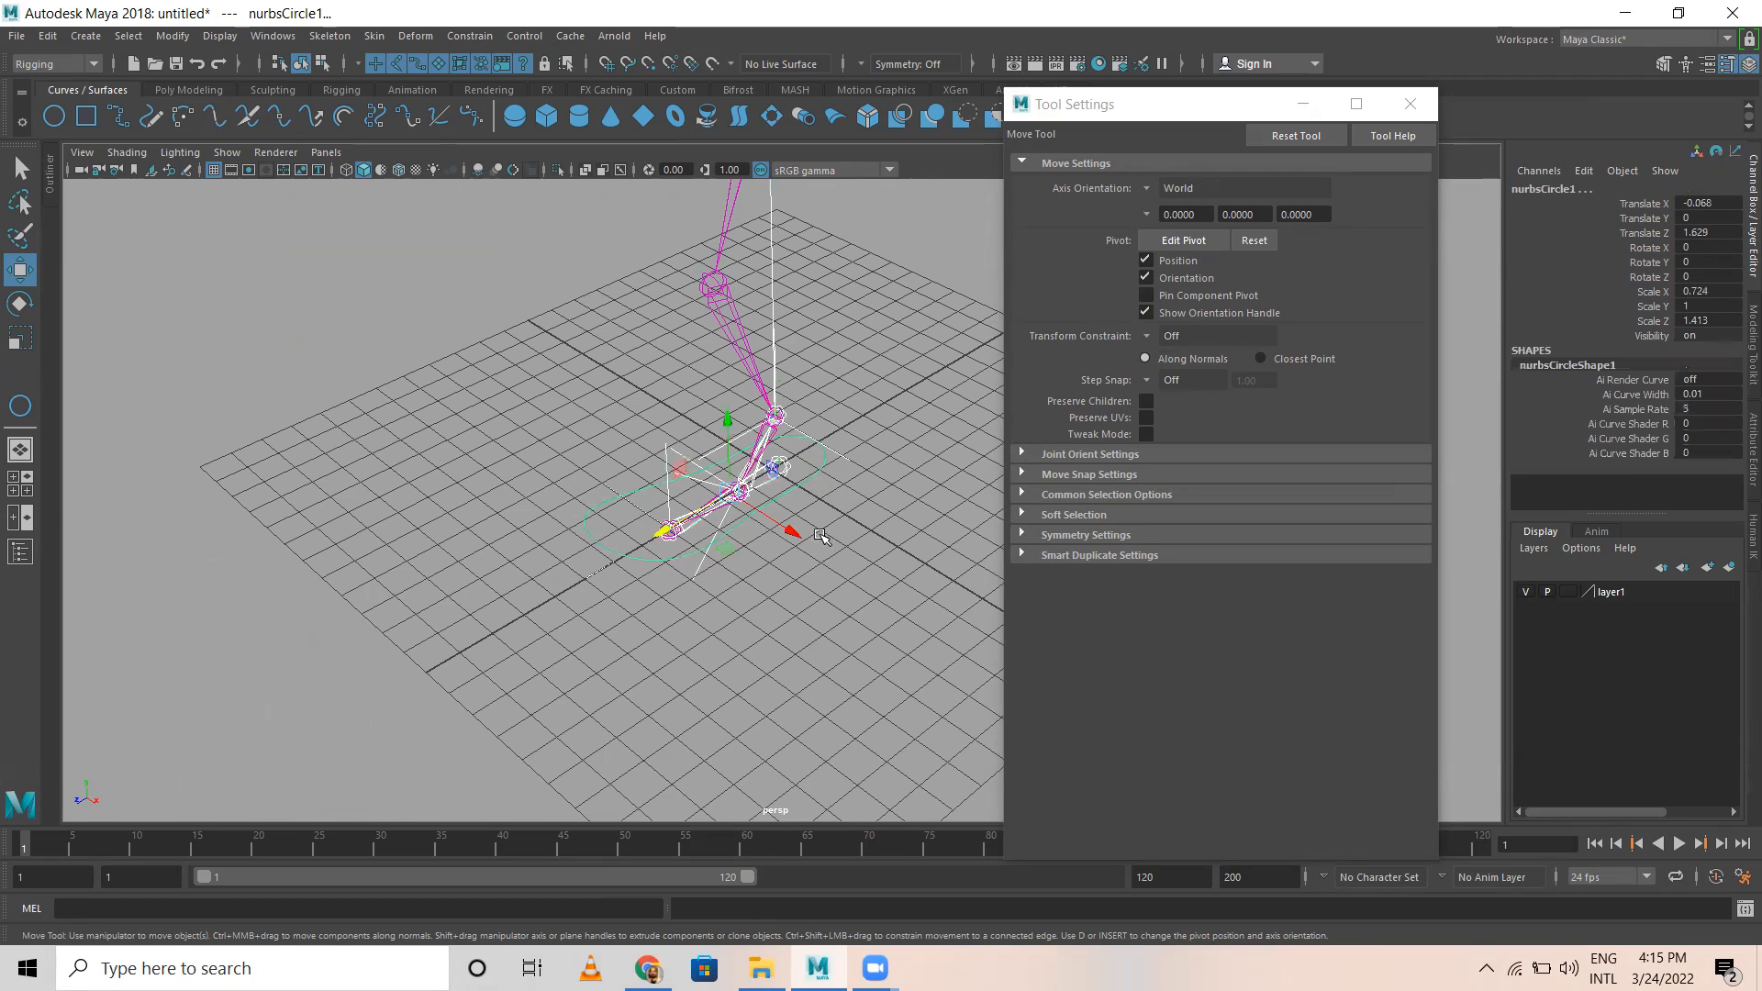
pyautogui.click(821, 537)
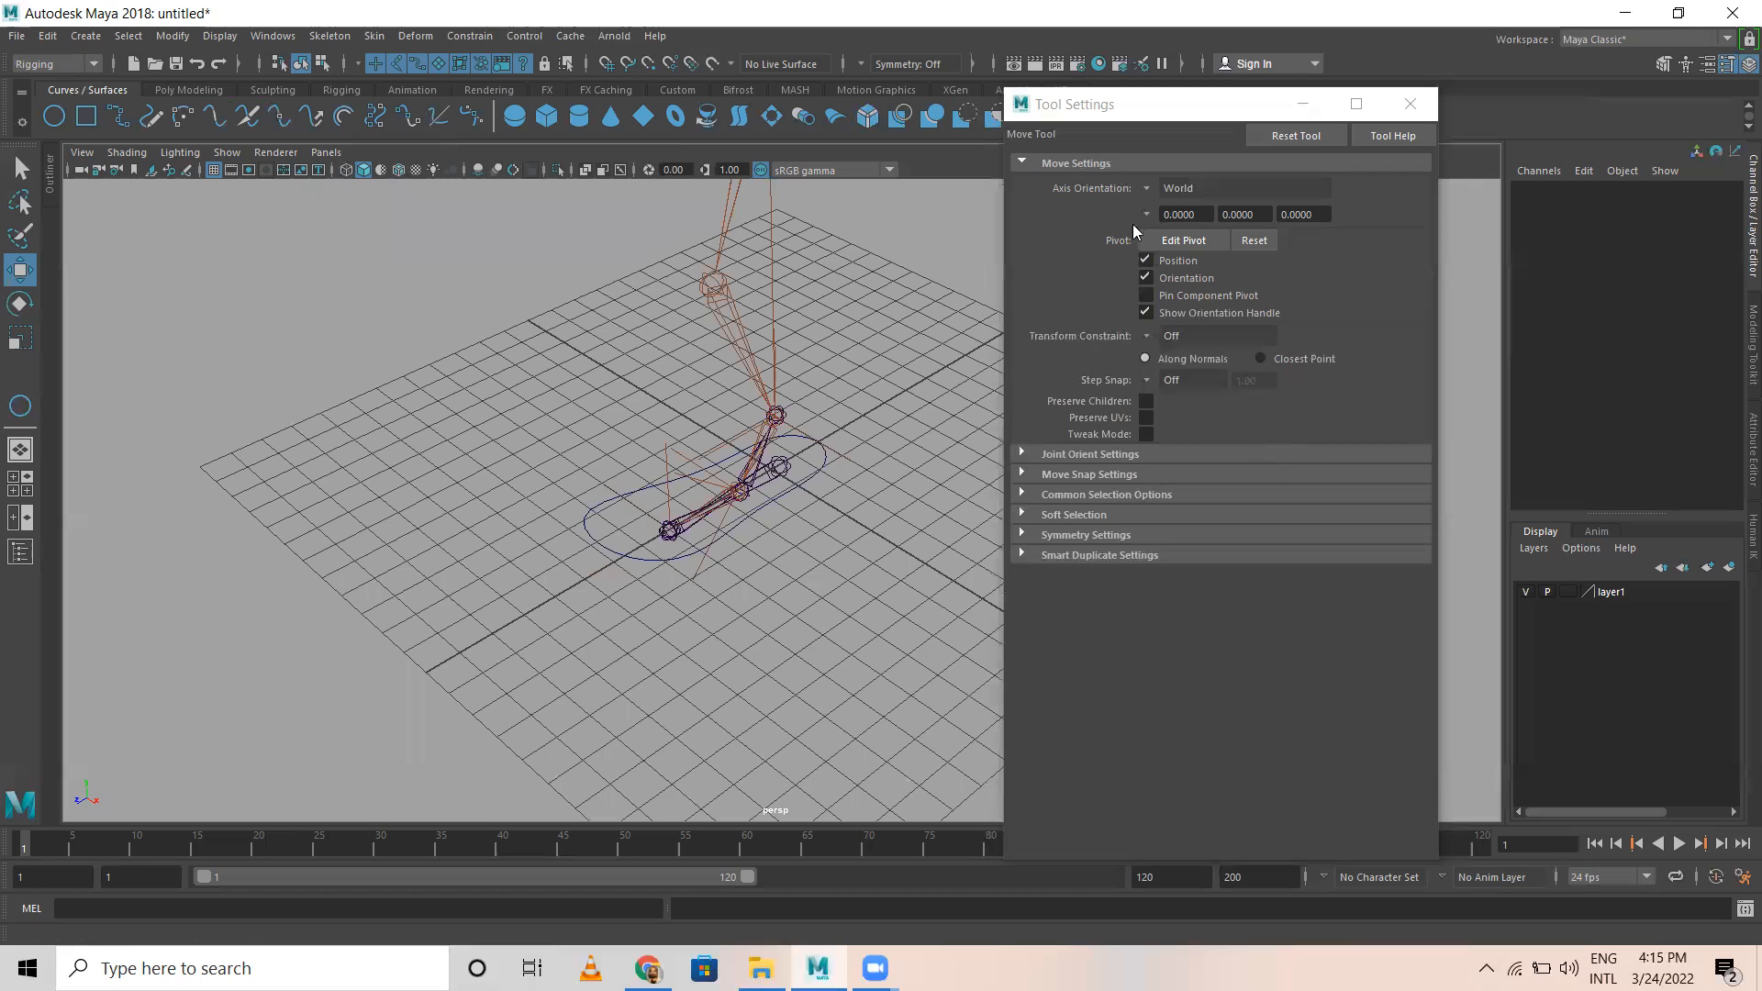
# Step: Test the leg rig by moving the foot control curve, and undo the test moves
pyautogui.keyDown('alt'); pyautogui.moveTo(592, 564); pyautogui.dragTo(558, 532); pyautogui.keyUp('alt')
pyautogui.scroll(4, 551, 534)
pyautogui.keyDown('alt'); pyautogui.moveTo(516, 543); pyautogui.dragTo(397, 493, button='middle'); pyautogui.keyUp('alt')
pyautogui.keyDown('alt'); pyautogui.moveTo(397, 493); pyautogui.dragTo(745, 566); pyautogui.keyUp('alt')
pyautogui.click(675, 529)
pyautogui.scroll(-5, 704, 574)
pyautogui.keyDown('alt'); pyautogui.moveTo(745, 566); pyautogui.dragTo(556, 677, button='middle'); pyautogui.keyUp('alt')
pyautogui.moveTo(570, 606); pyautogui.dragTo(495, 668)
pyautogui.hotkey('ctrl', 'z')
pyautogui.hotkey('ctrl', 'z')
pyautogui.keyDown('alt'); pyautogui.moveTo(750, 481); pyautogui.dragTo(580, 302); pyautogui.keyUp('alt')
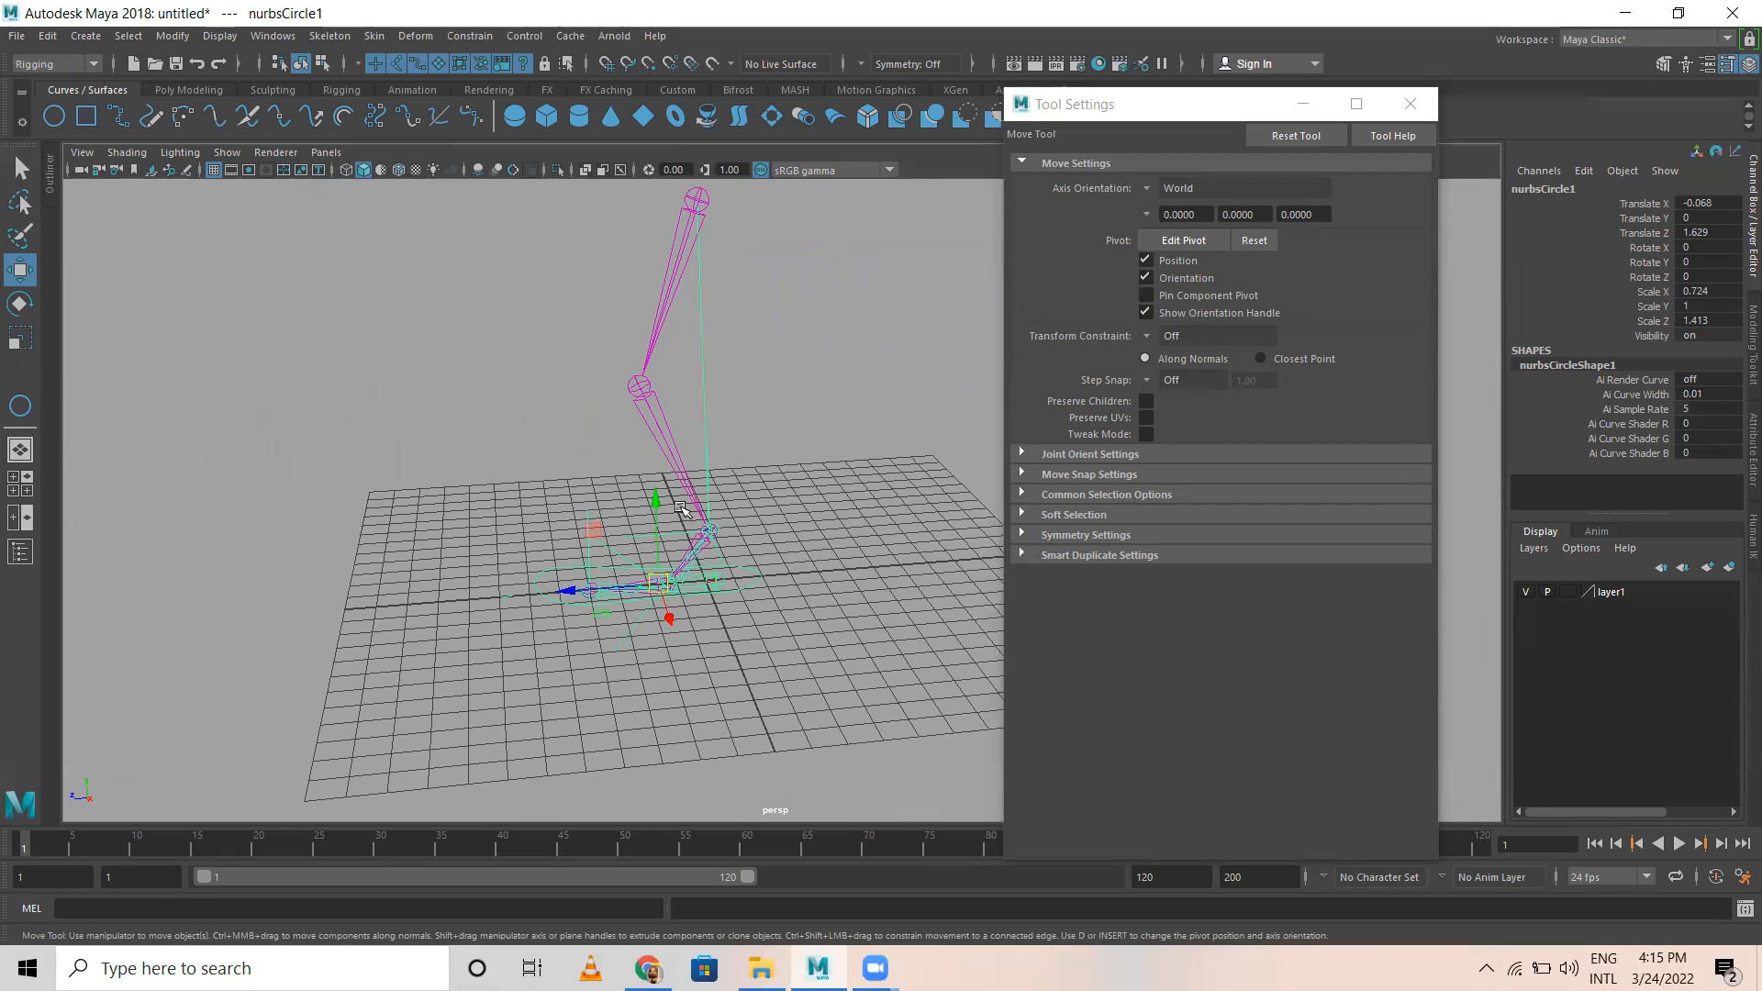
# Step: Start saving the scene under a new name and create a folder named Rigging inside D:\RSTP\Batch 02\Sem 4
pyautogui.press('alt')
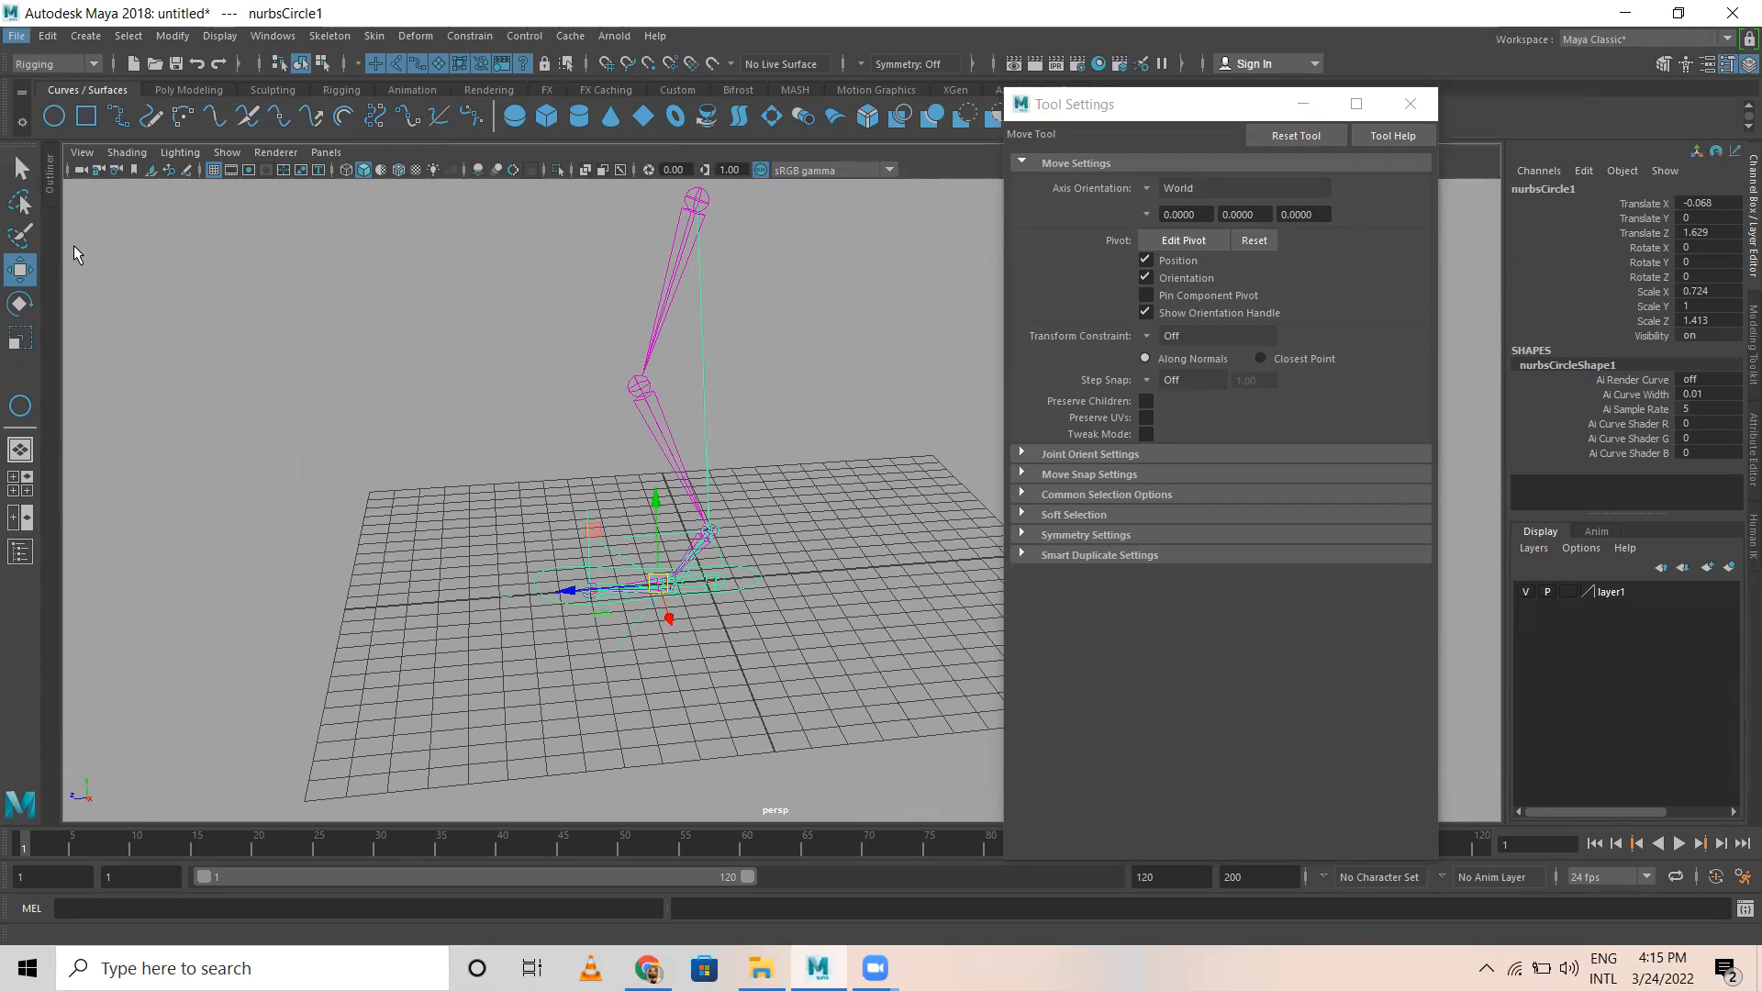
pyautogui.press('Return')
pyautogui.click(87, 129)
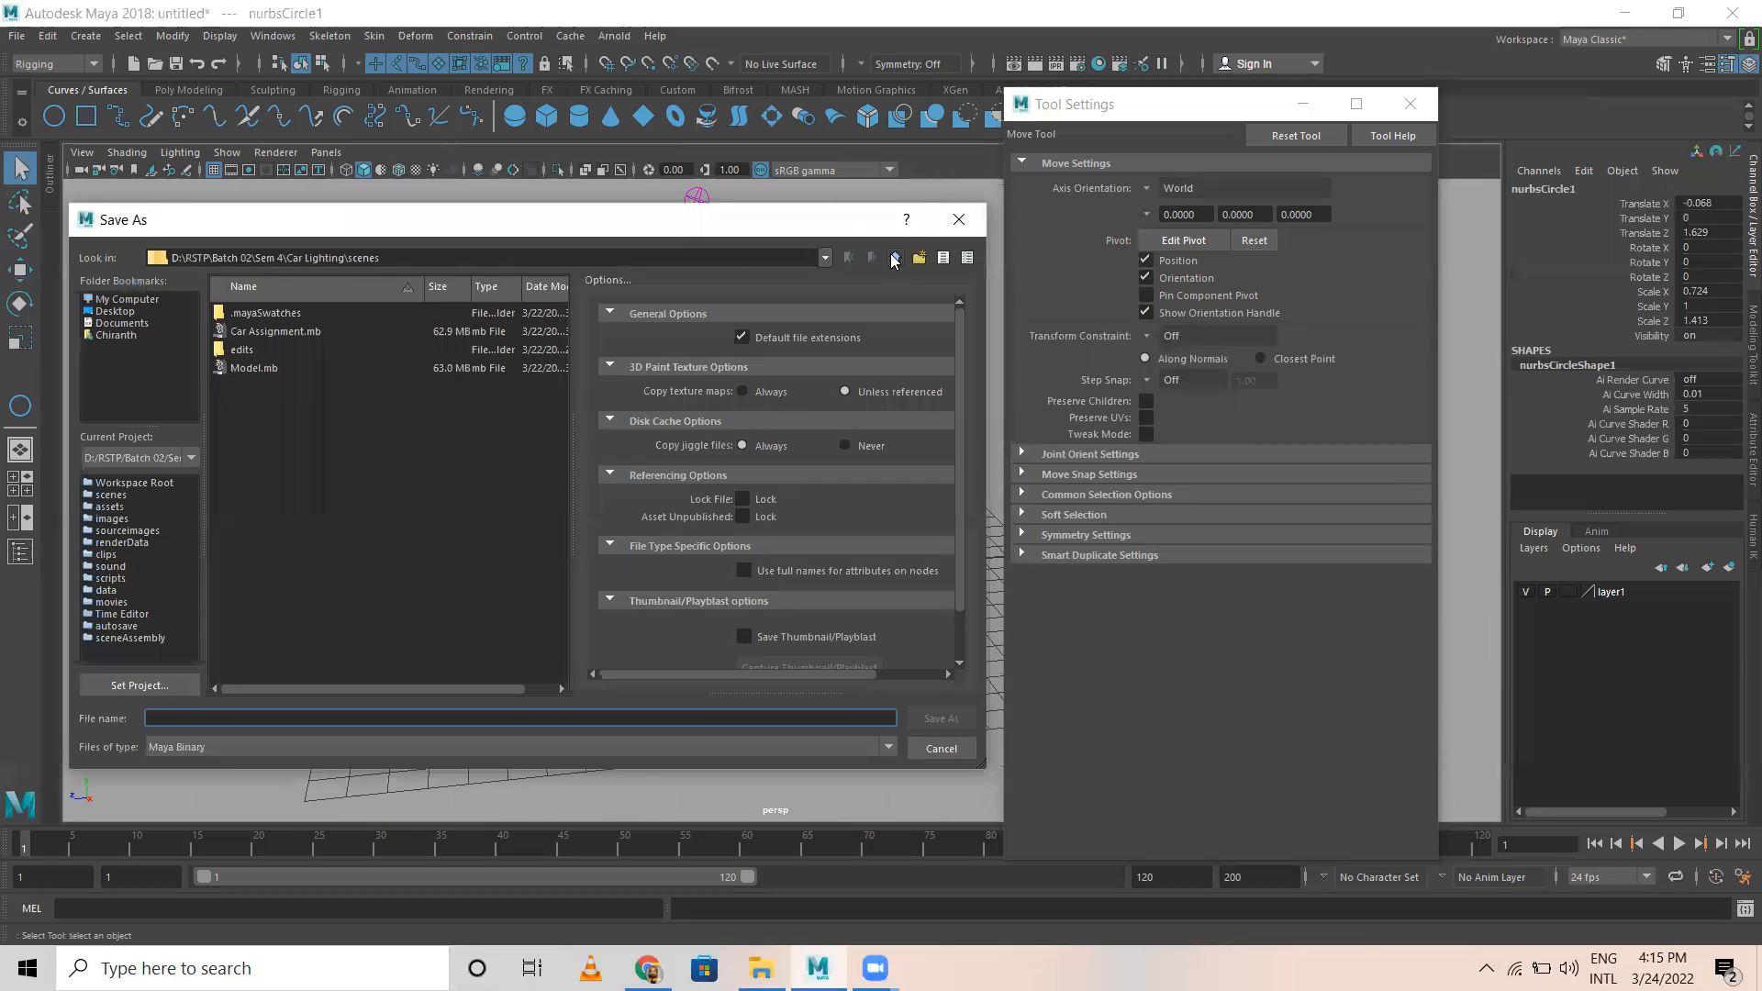
pyautogui.click(893, 259)
pyautogui.click(894, 259)
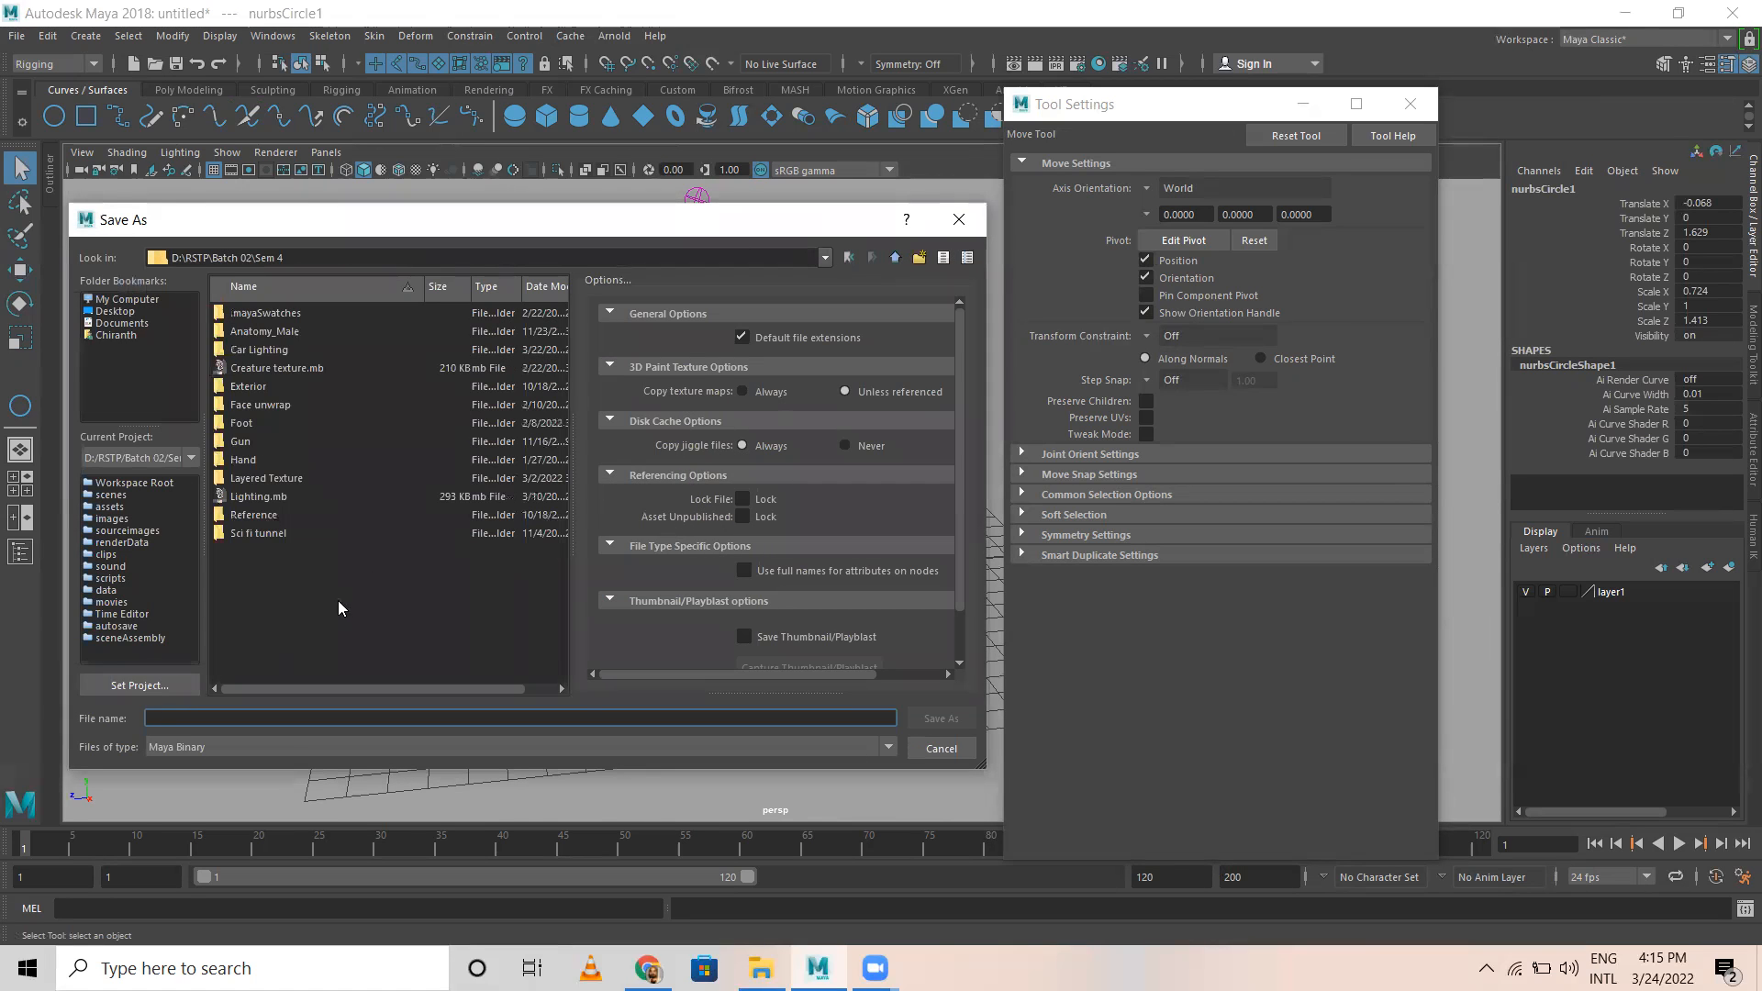
pyautogui.rightClick(300, 593)
pyautogui.click(334, 615)
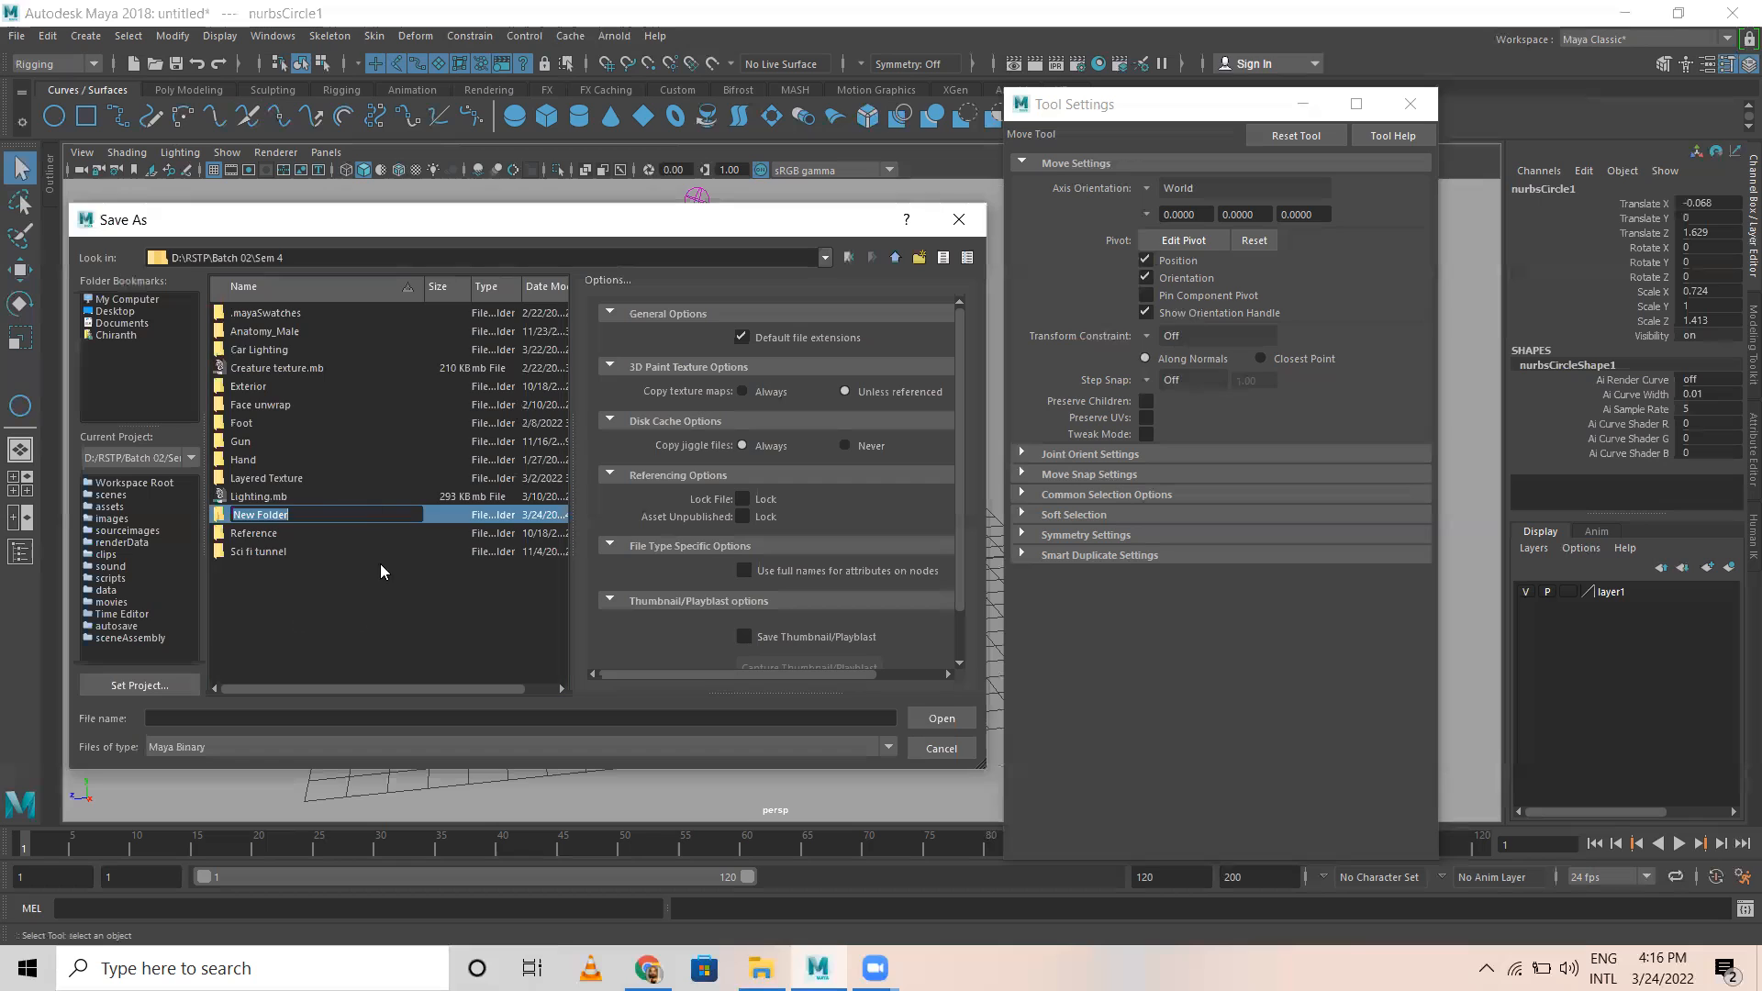
pyautogui.write('Rigging')
pyautogui.press('Return')
# Step: Save the scene in the Rigging folder as Leg rig and clear the selection
pyautogui.click(236, 719)
pyautogui.write('Leg rig')
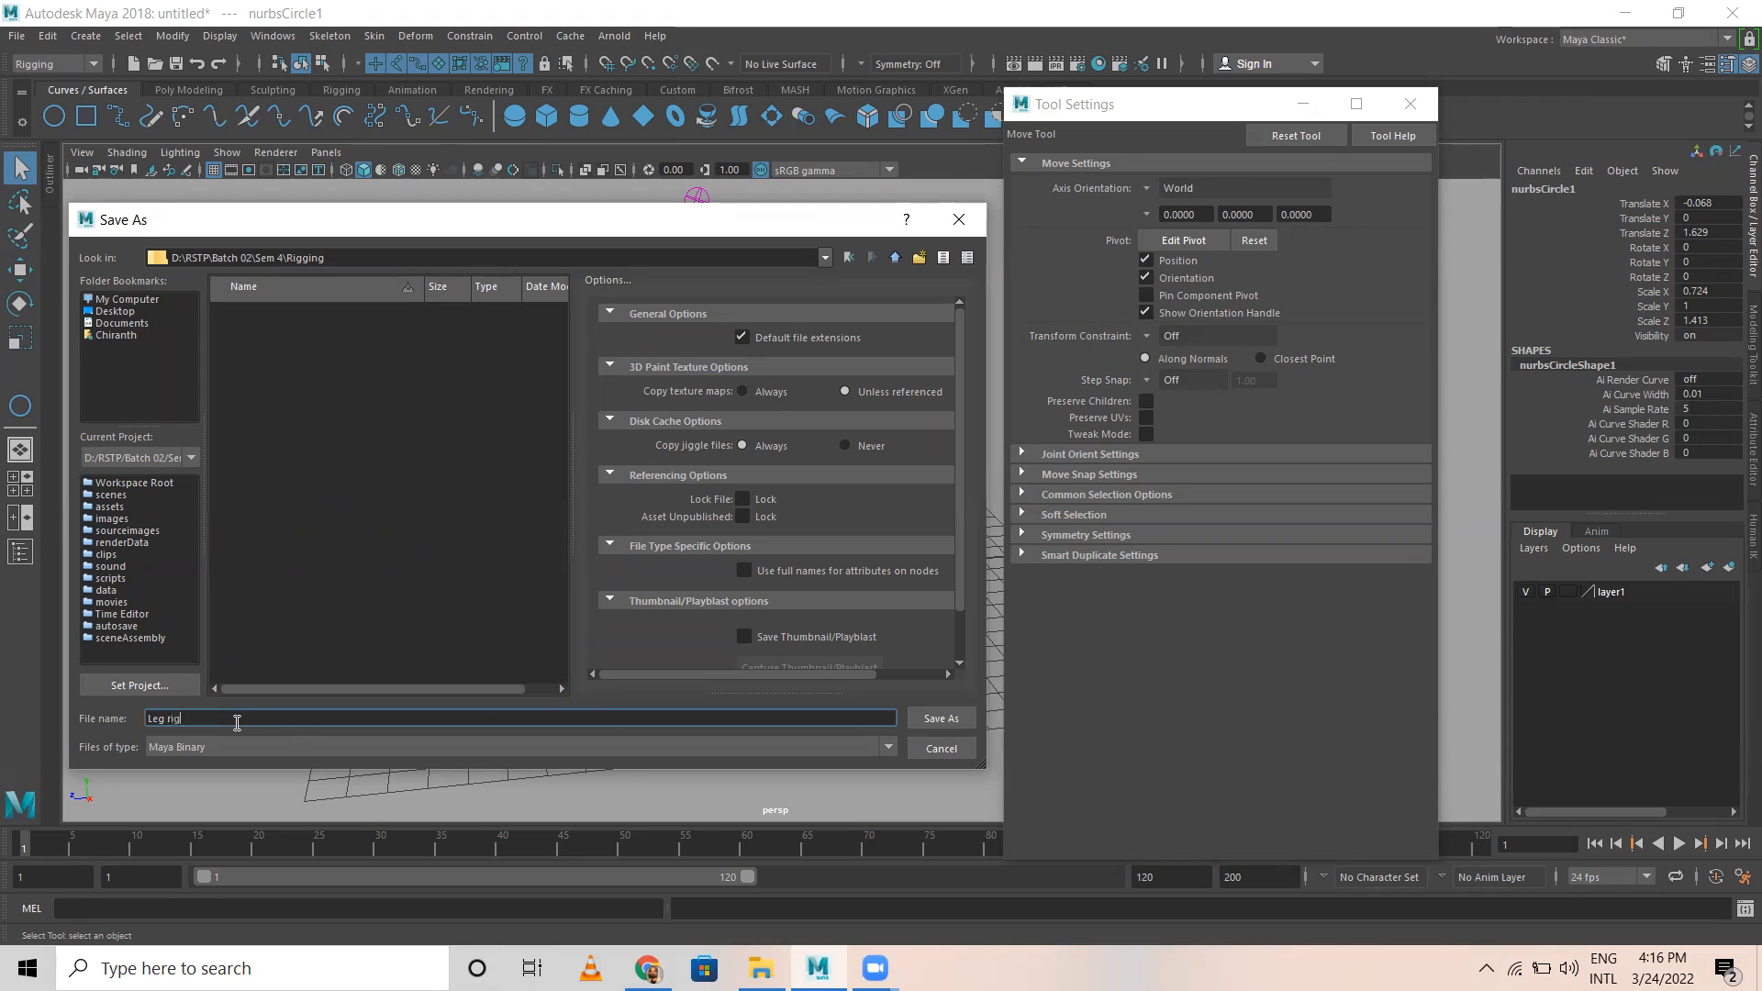
pyautogui.click(923, 722)
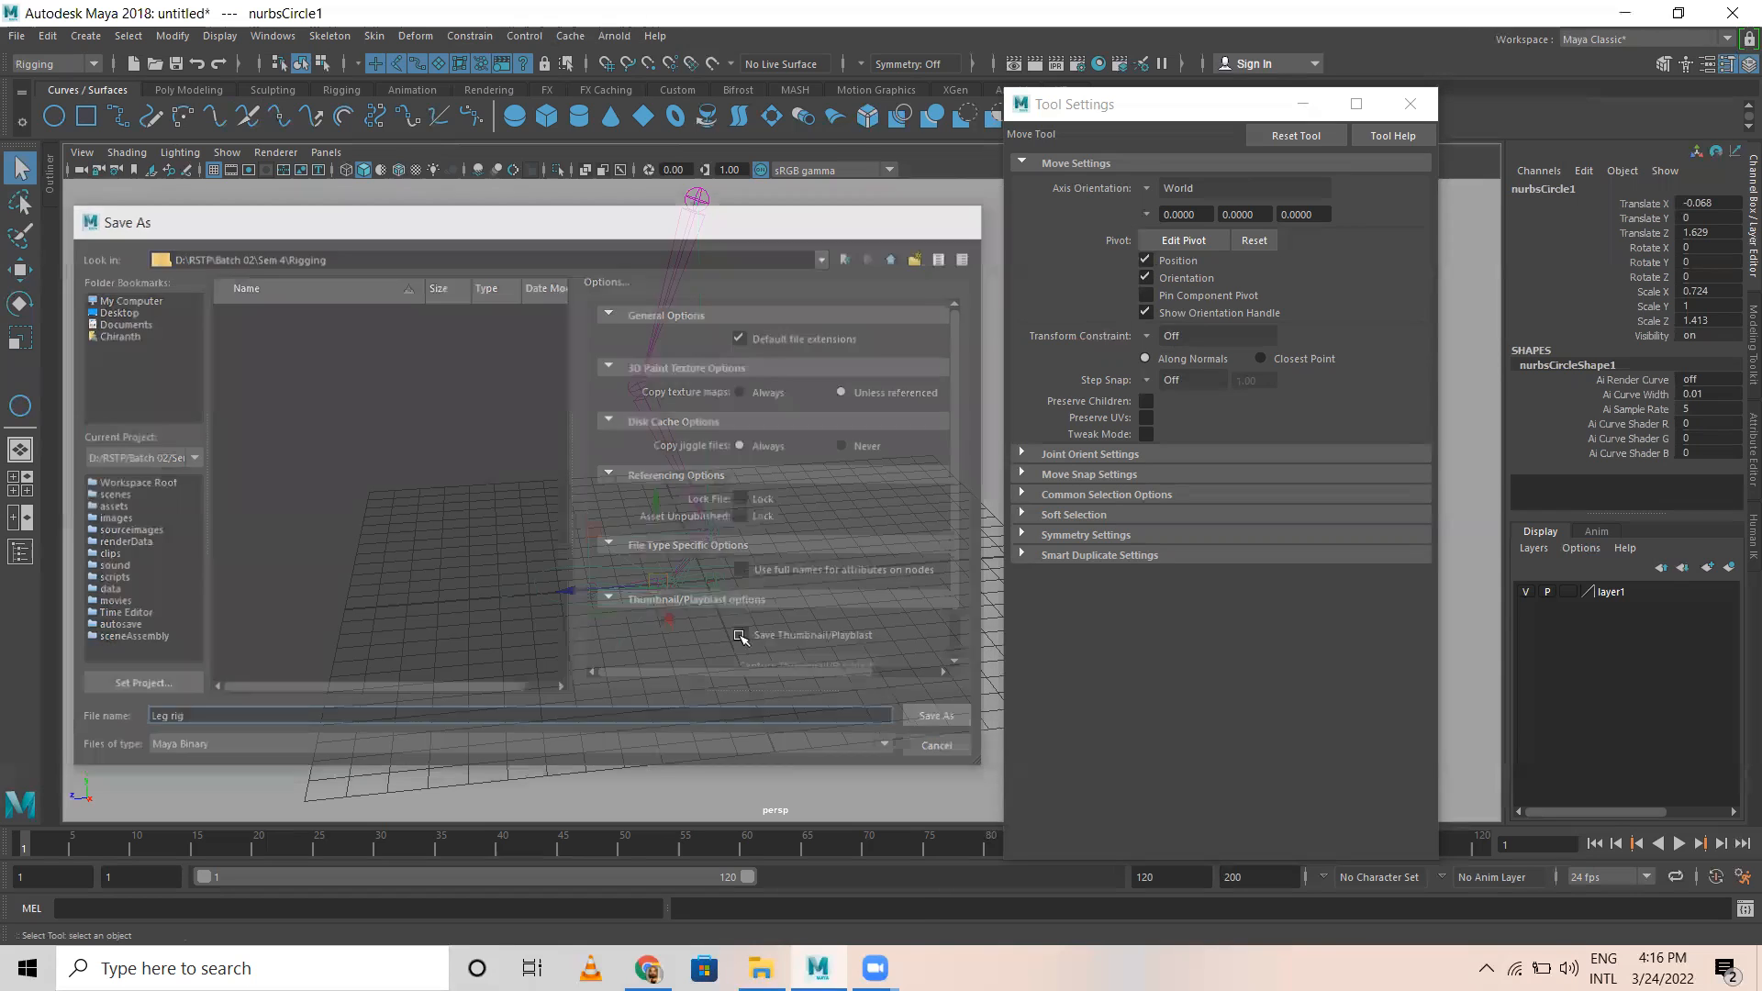
pyautogui.click(820, 656)
pyautogui.keyDown('alt'); pyautogui.moveTo(788, 555); pyautogui.dragTo(591, 590, button='right'); pyautogui.keyUp('alt')
pyautogui.keyDown('alt'); pyautogui.moveTo(623, 593); pyautogui.dragTo(801, 529); pyautogui.keyUp('alt')
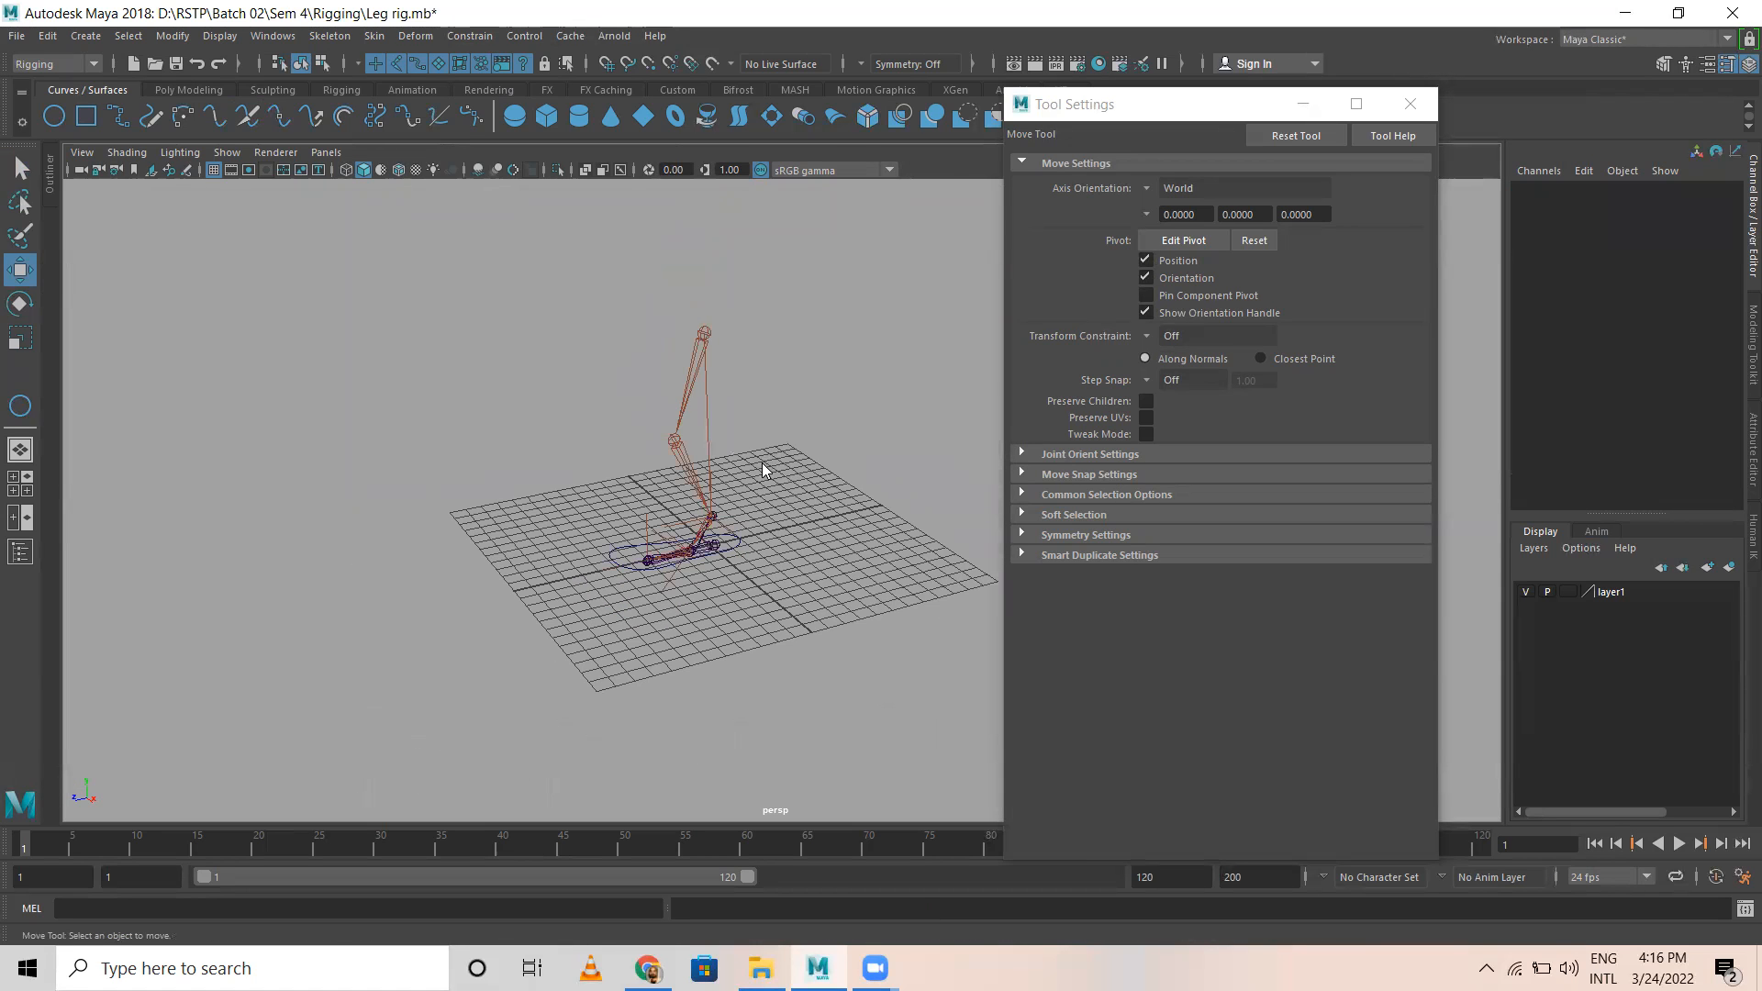
# Step: Start a new empty scene and bring up the polygon modeling tools
pyautogui.hotkey('ctrl', 'n')
pyautogui.click(875, 488)
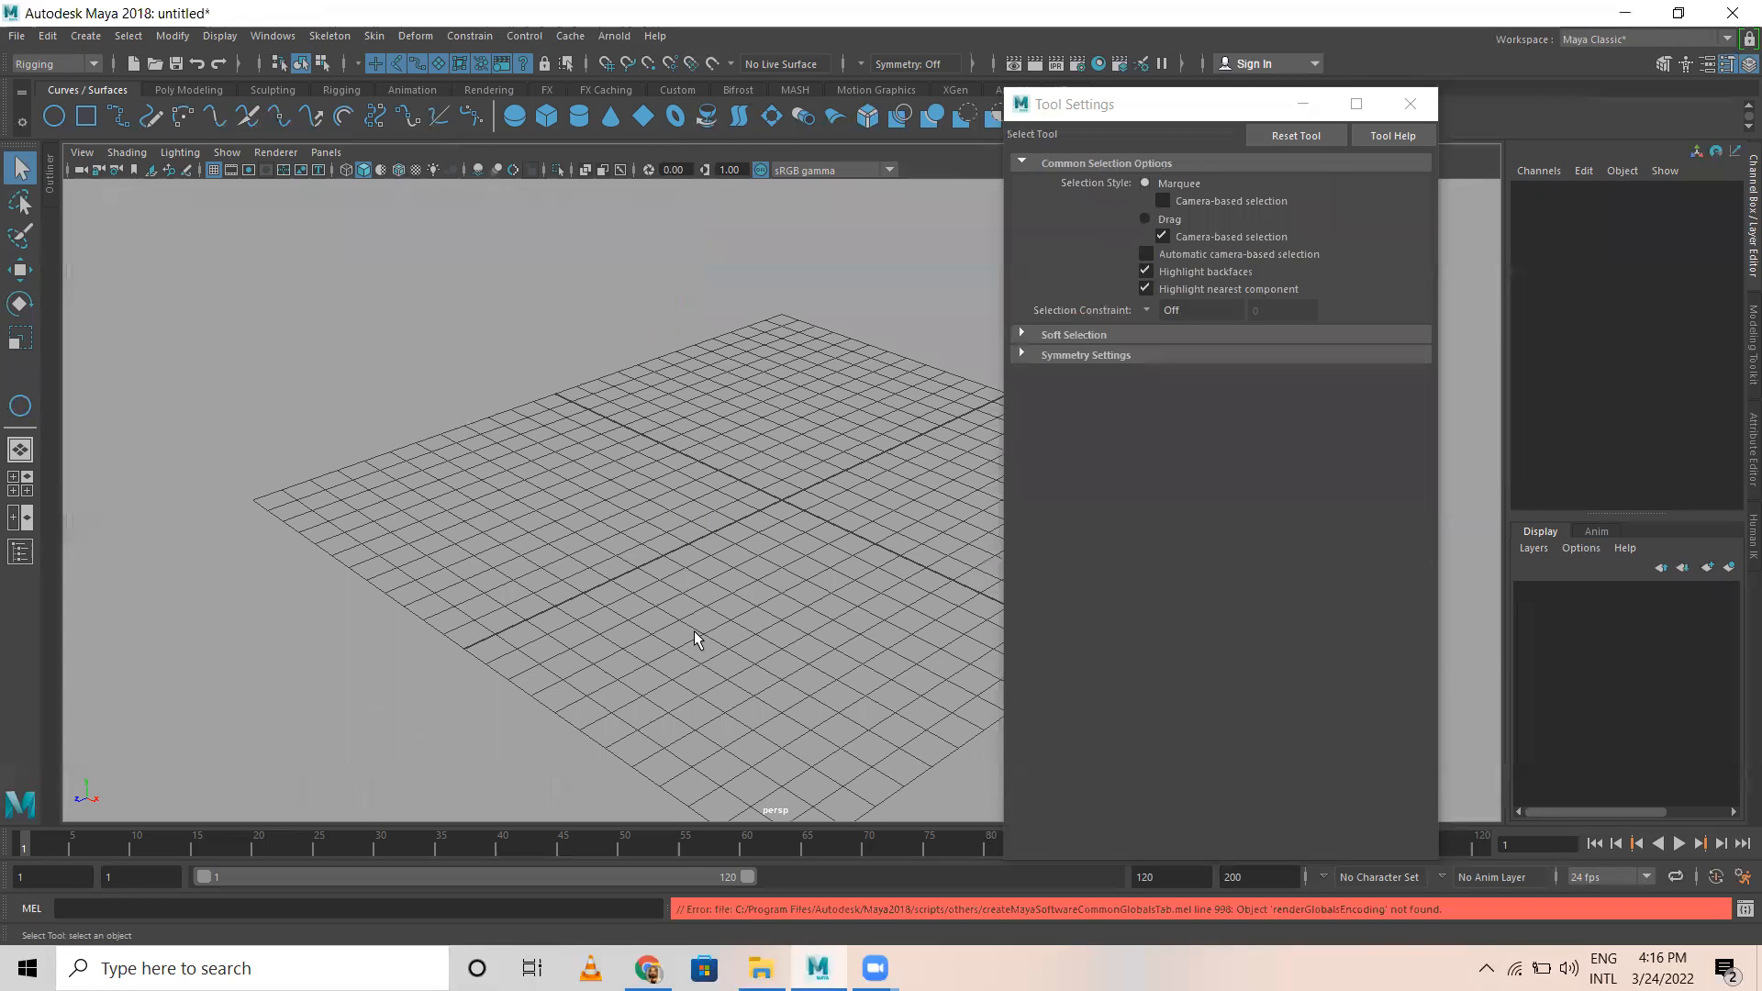
pyautogui.keyDown('alt'); pyautogui.moveTo(397, 602); pyautogui.dragTo(394, 436); pyautogui.keyUp('alt')
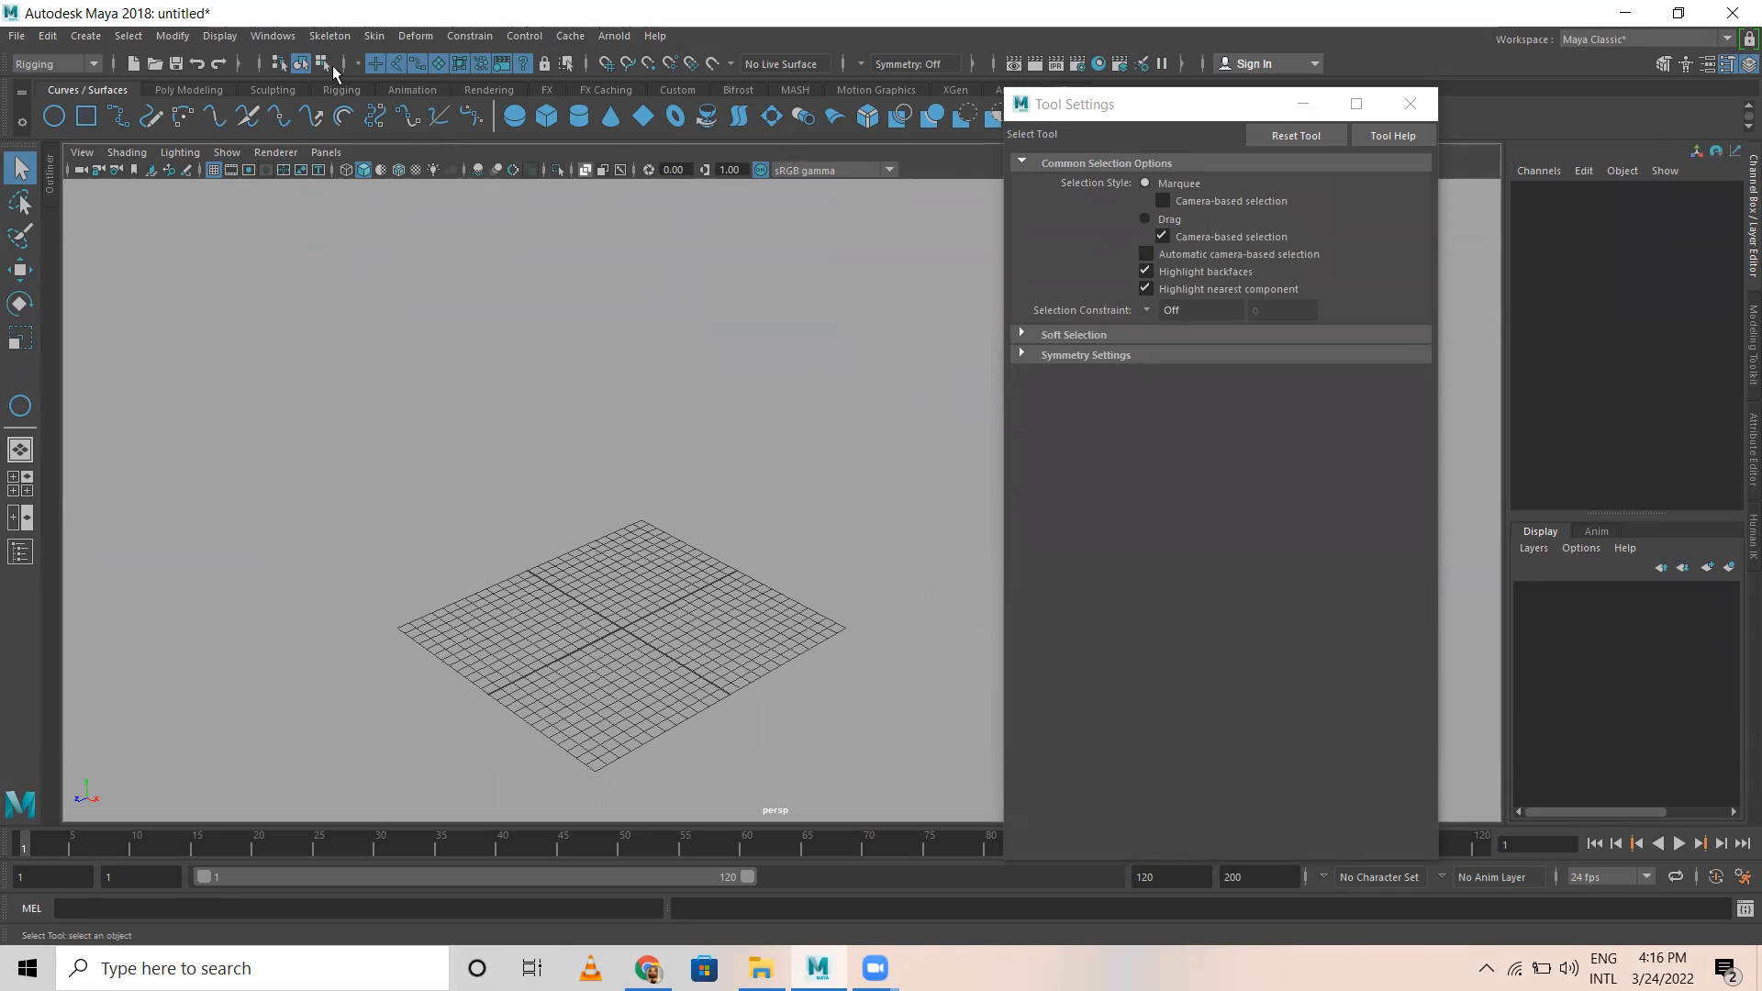
pyautogui.click(209, 90)
pyautogui.keyDown('alt'); pyautogui.moveTo(361, 382); pyautogui.dragTo(497, 531); pyautogui.keyUp('alt')
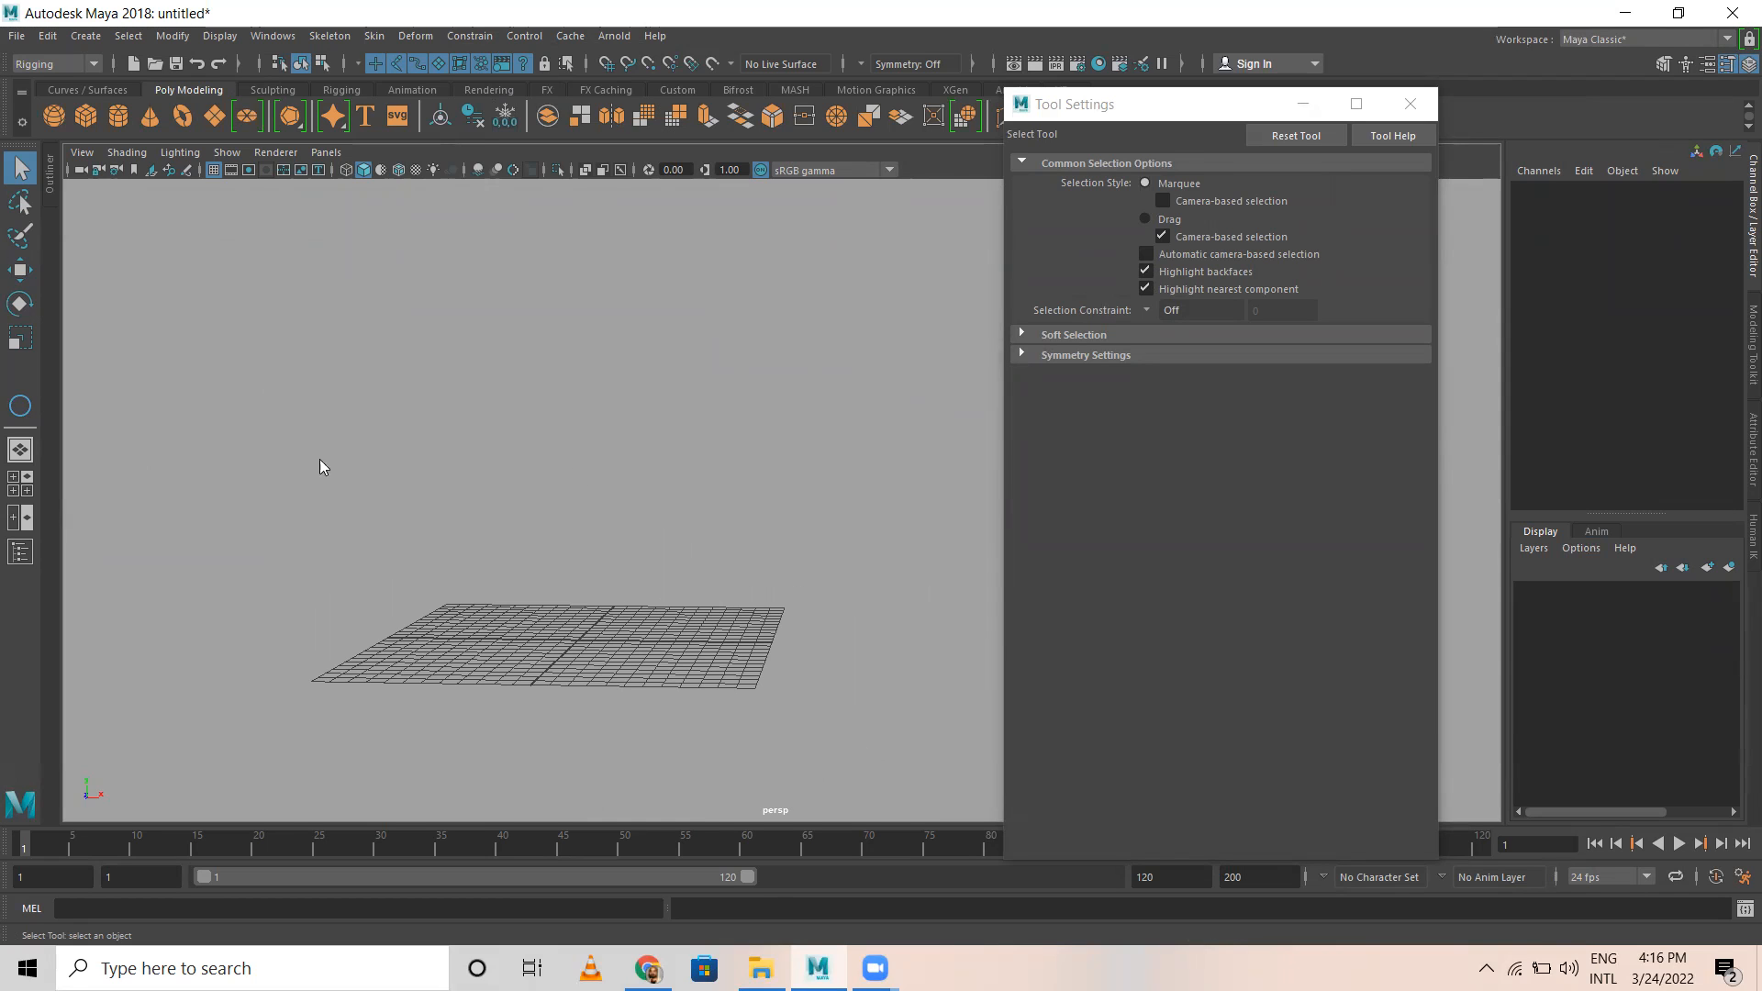
# Step: Switch to File Explorer and bring 01_Character Rigging_Bone Setup.mb from D:\RSTP\Maya\Rigging into the empty Maya scene
pyautogui.hotkey('alt', 'Tab')
pyautogui.doubleClick(503, 338)
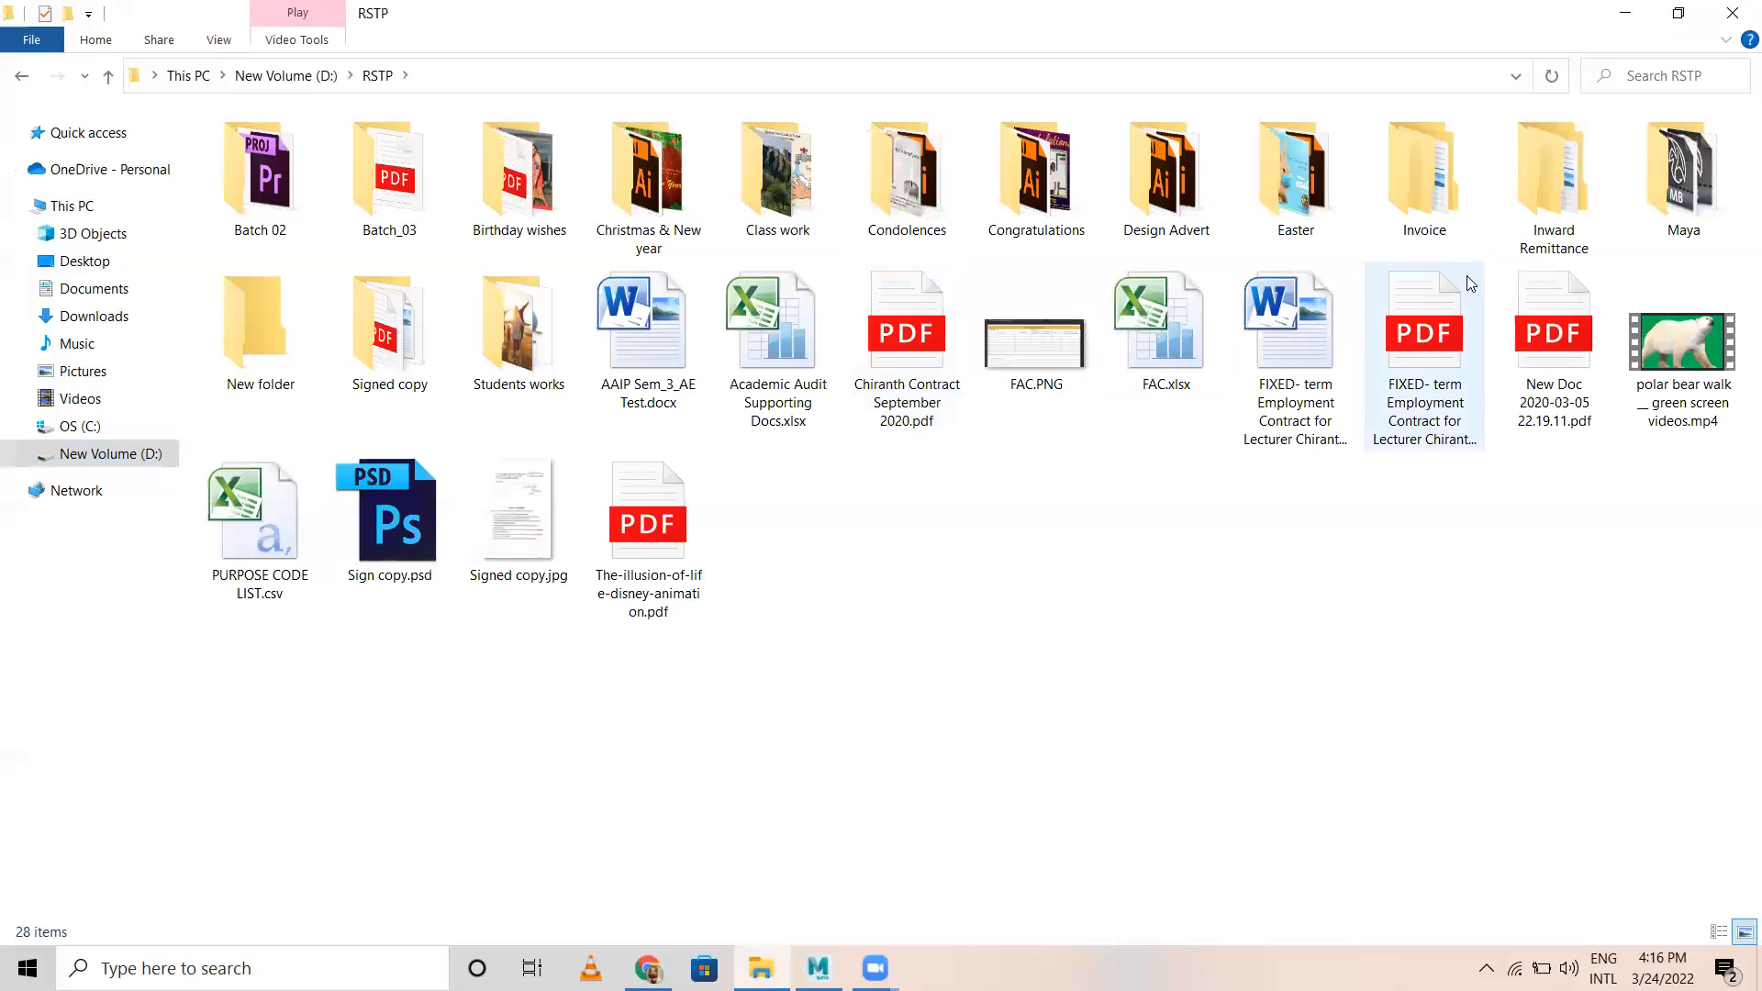
pyautogui.click(1693, 197)
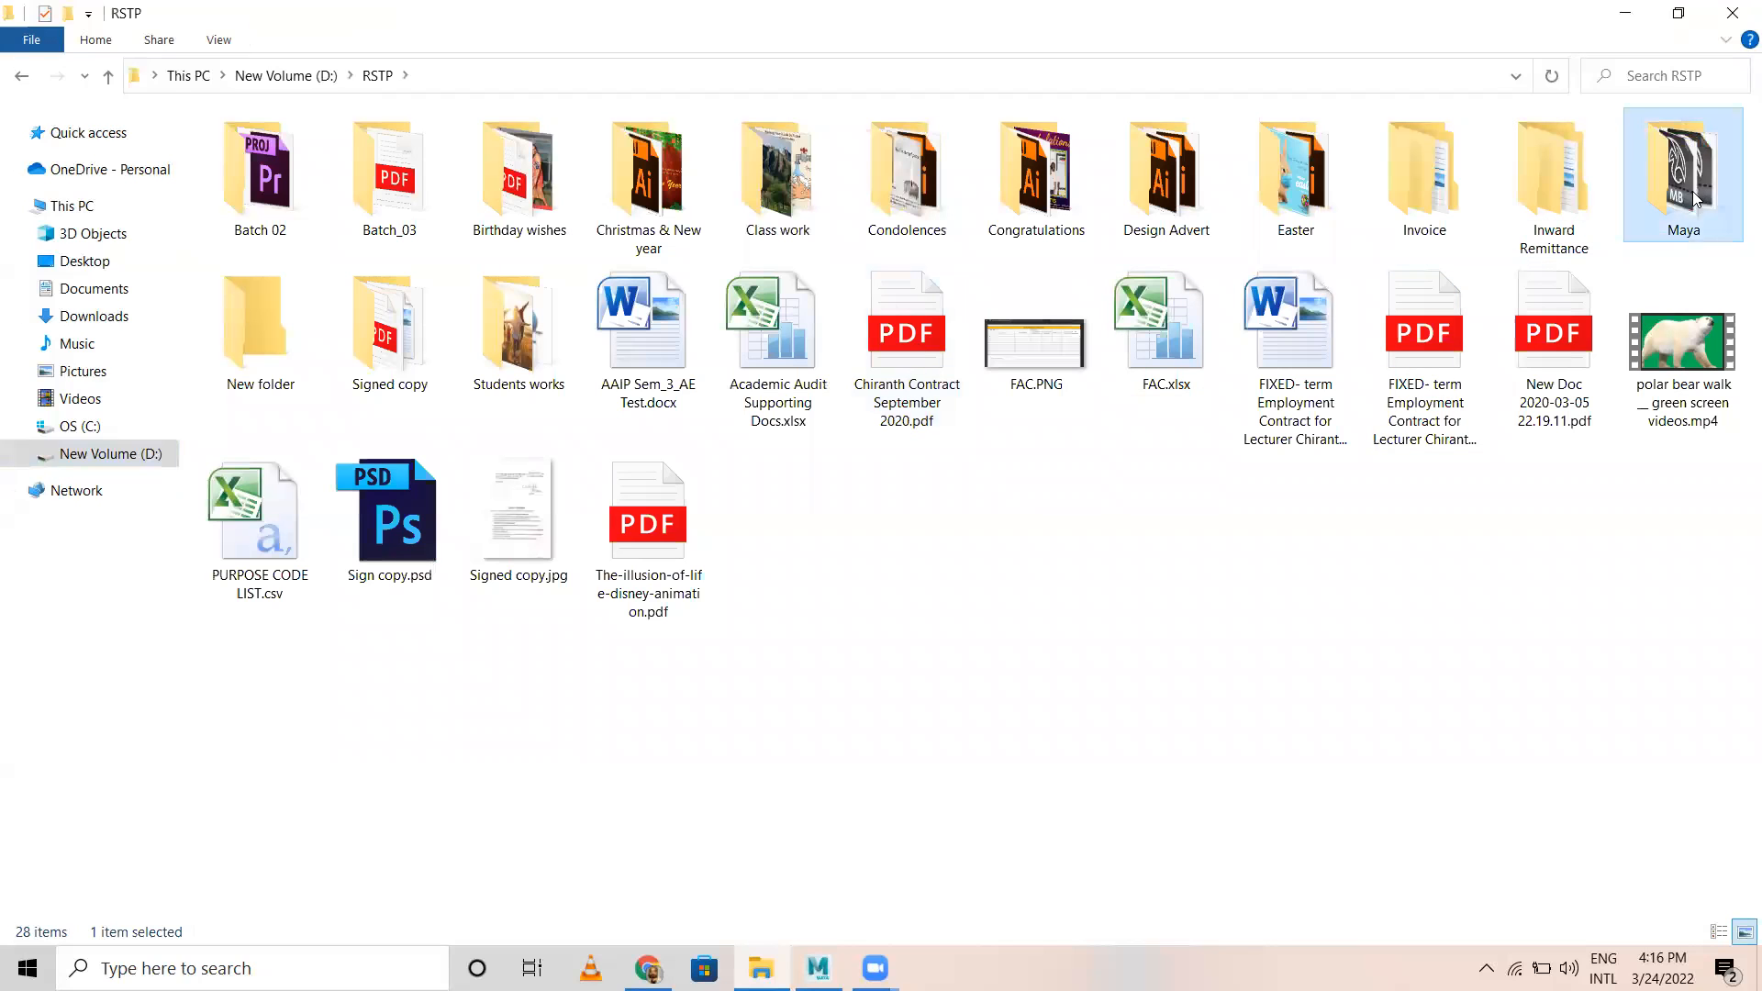
pyautogui.doubleClick(1684, 179)
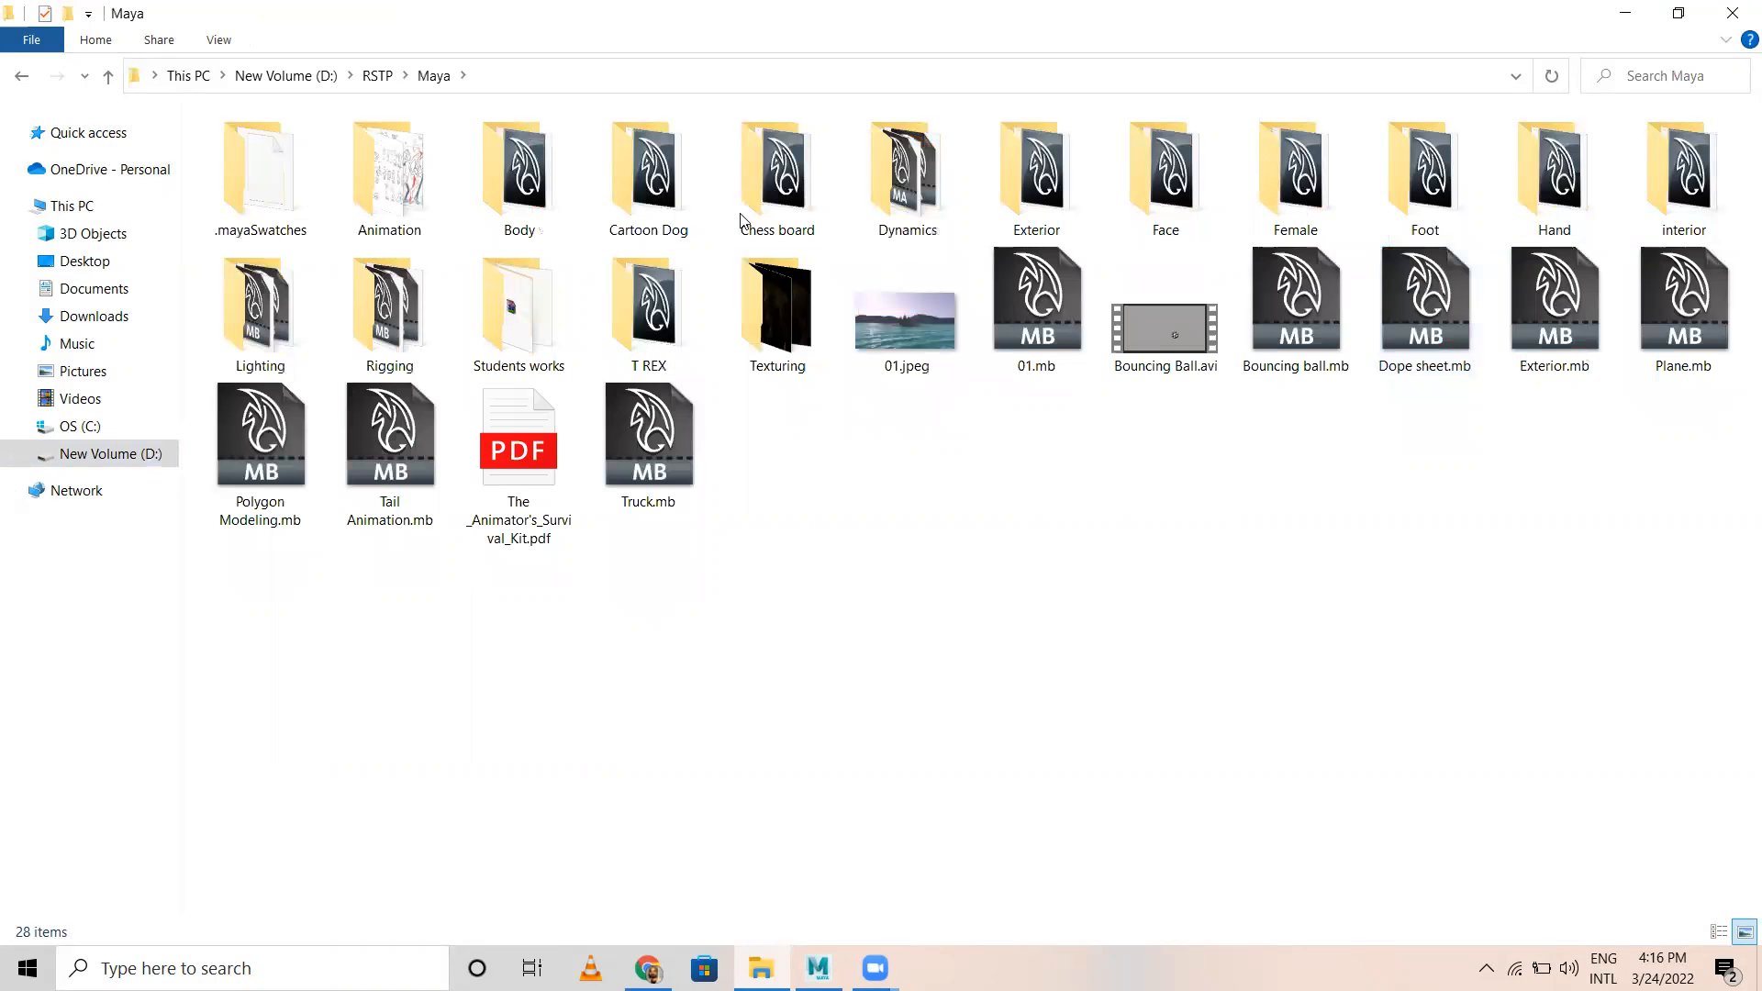
pyautogui.doubleClick(405, 310)
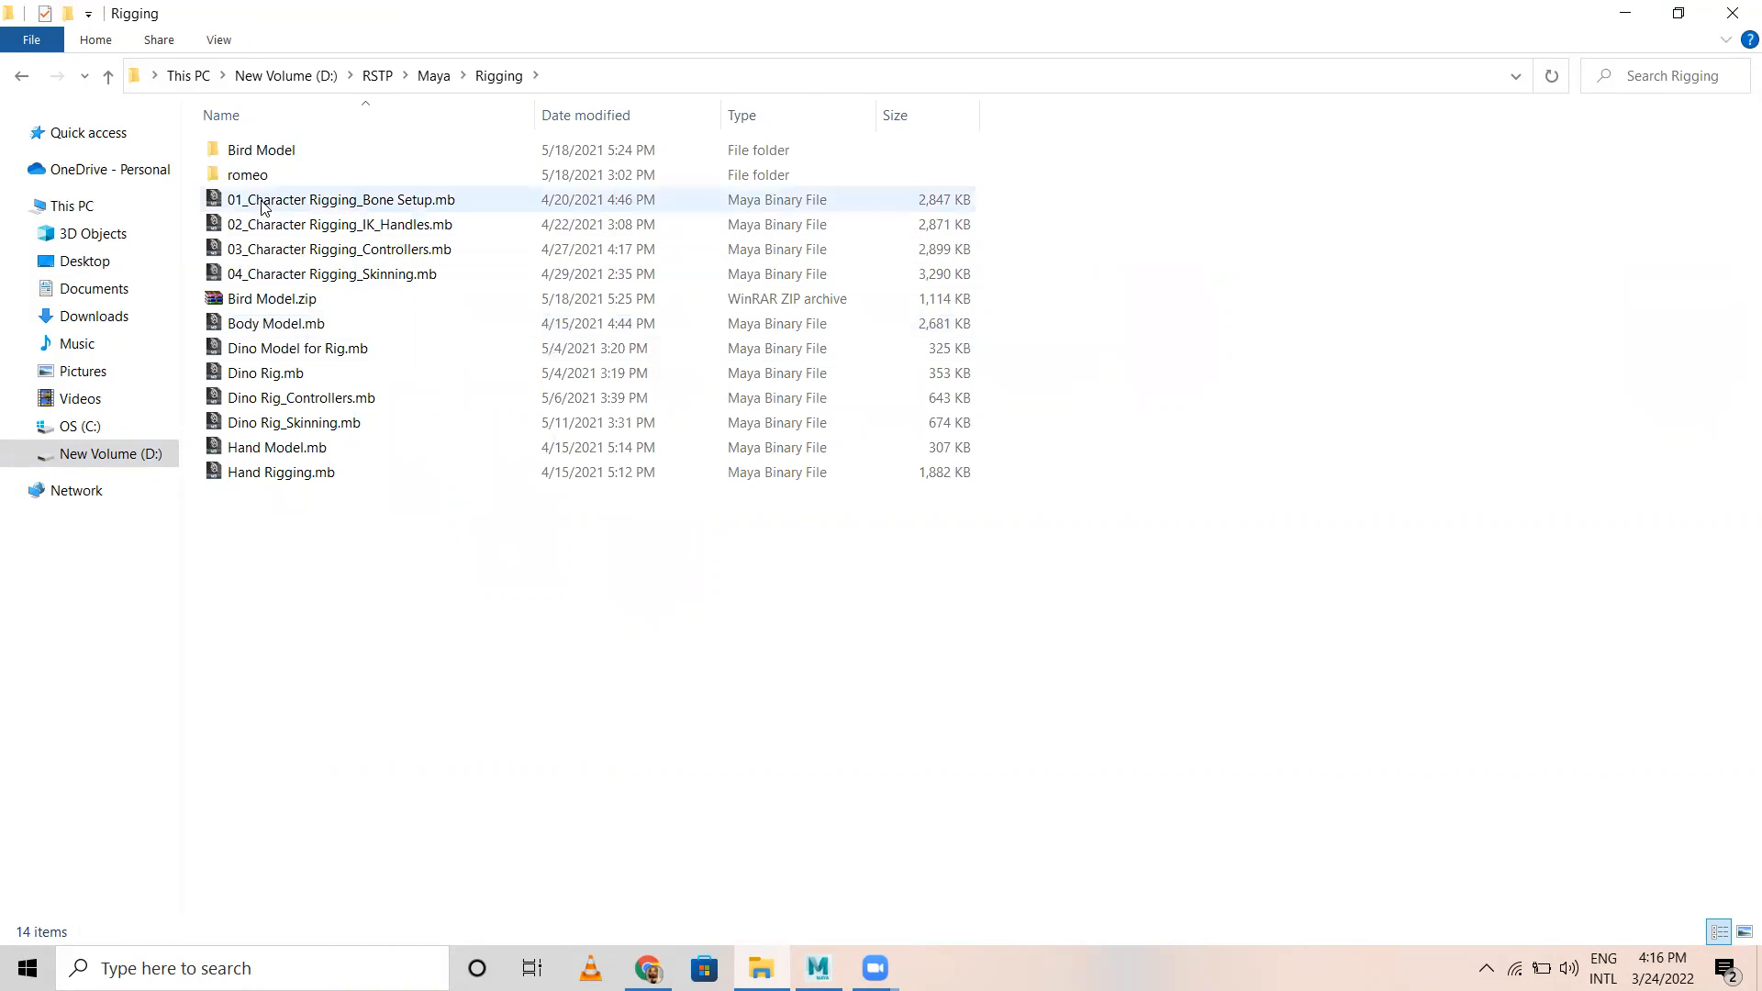
pyautogui.moveTo(263, 204); pyautogui.dragTo(725, 446)
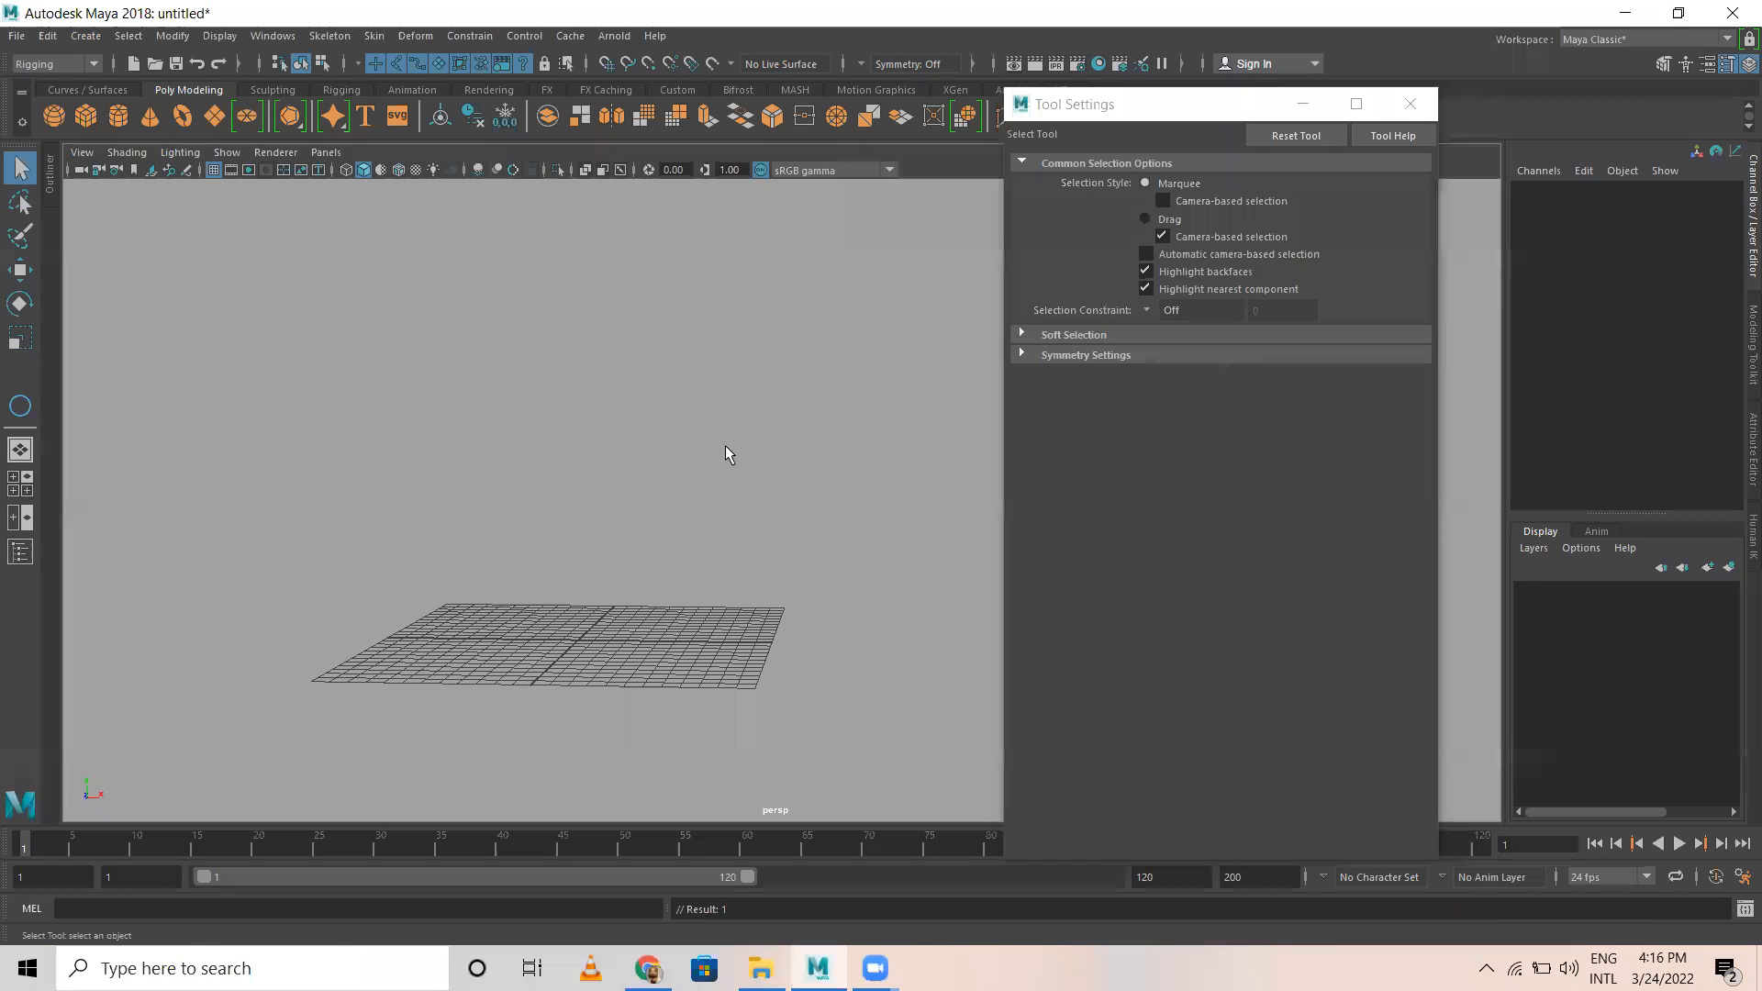
# Step: Minimize the Tool Settings window and delete the character's existing skeleton, including the leftover joints at the feet
pyautogui.click(1304, 105)
pyautogui.click(591, 569)
pyautogui.press('Delete')
pyautogui.scroll(2, 558, 628)
pyautogui.moveTo(540, 612); pyautogui.dragTo(587, 675)
pyautogui.press('Delete')
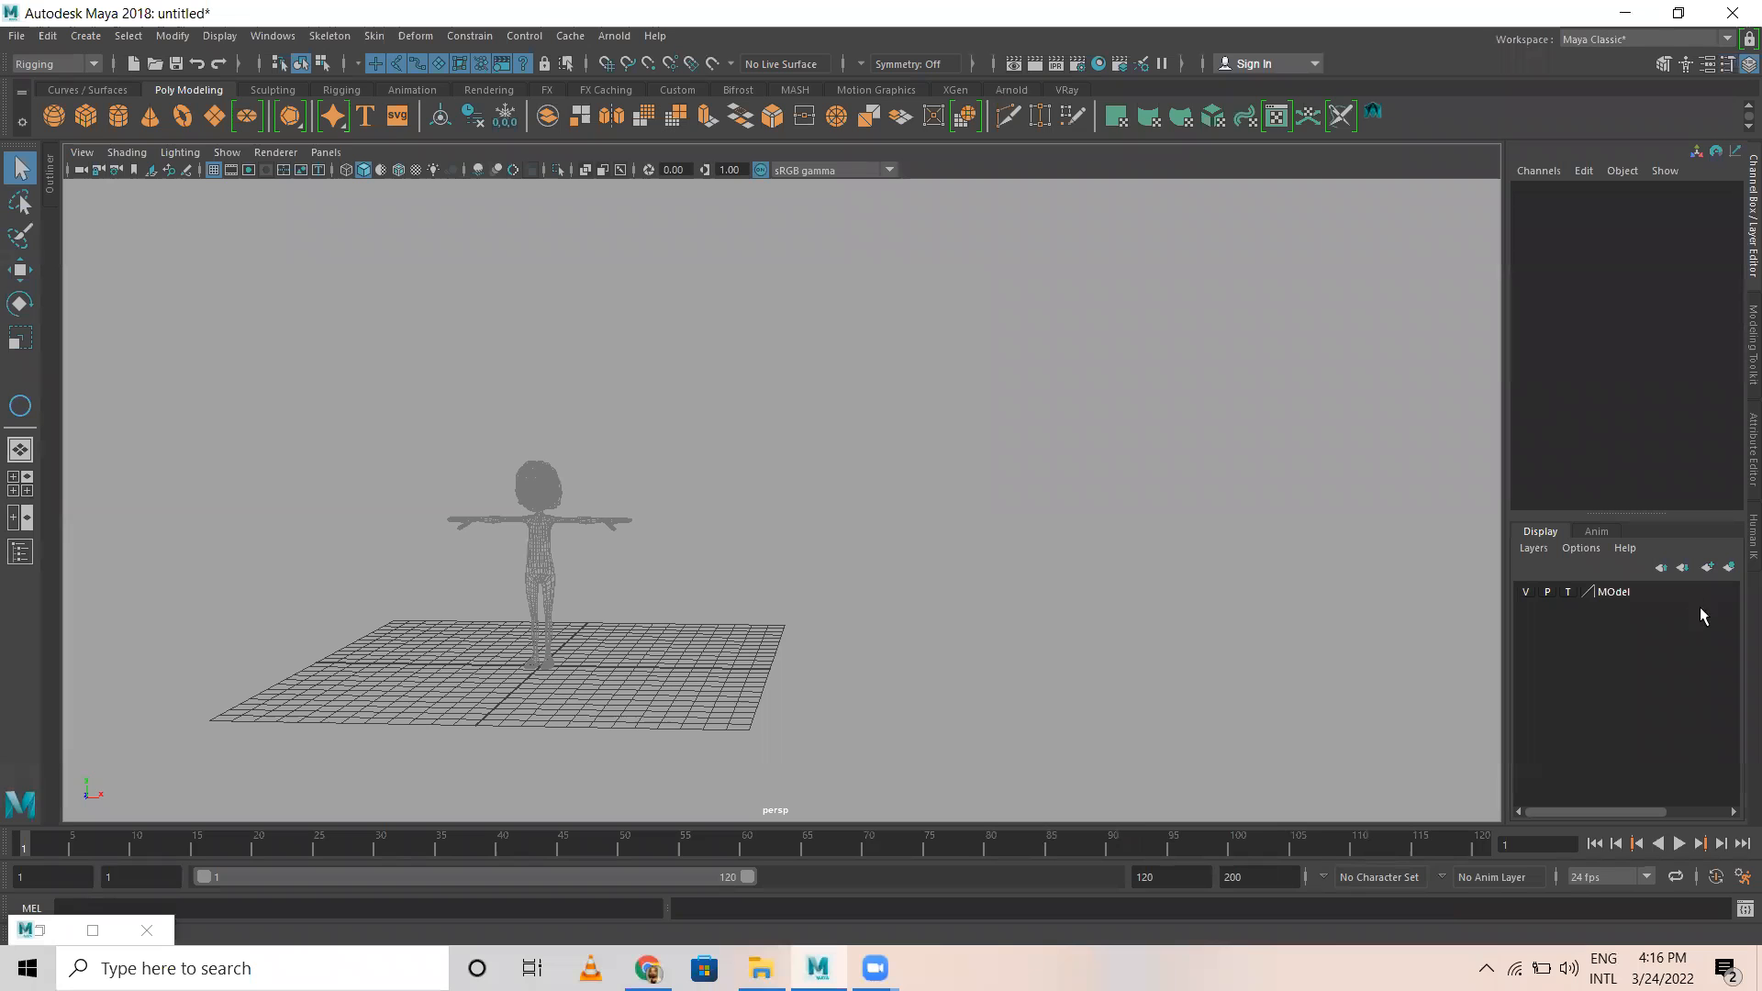
# Step: Set the MOdel layer to reference display and show the character shaded
pyautogui.click(1568, 592)
pyautogui.scroll(7, 749, 510)
pyautogui.keyDown('alt'); pyautogui.moveTo(382, 500); pyautogui.dragTo(816, 470, button='middle'); pyautogui.keyUp('alt')
pyautogui.scroll(-1, 813, 466)
pyautogui.keyDown('alt'); pyautogui.moveTo(755, 540); pyautogui.dragTo(714, 451); pyautogui.keyUp('alt')
# Step: Save the scene as Character Rigging_Joint setup in D:\RSTP\Batch 02\Sem 4\Rigging
pyautogui.click(17, 36)
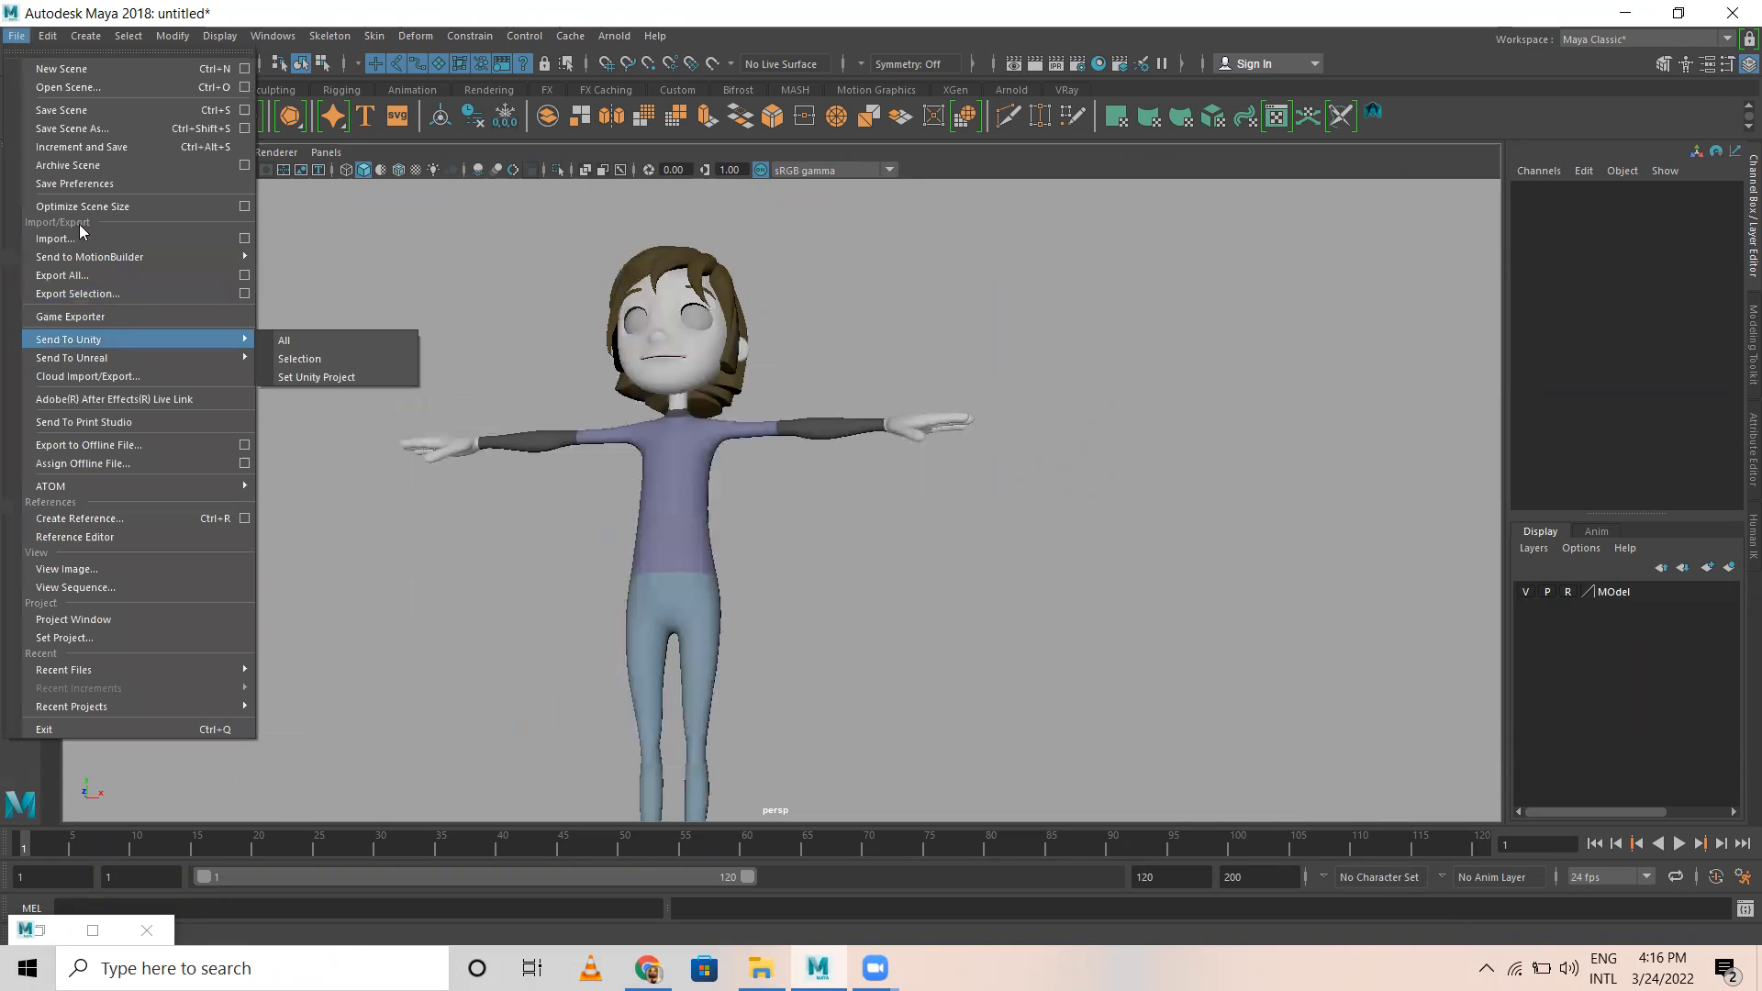
pyautogui.click(71, 128)
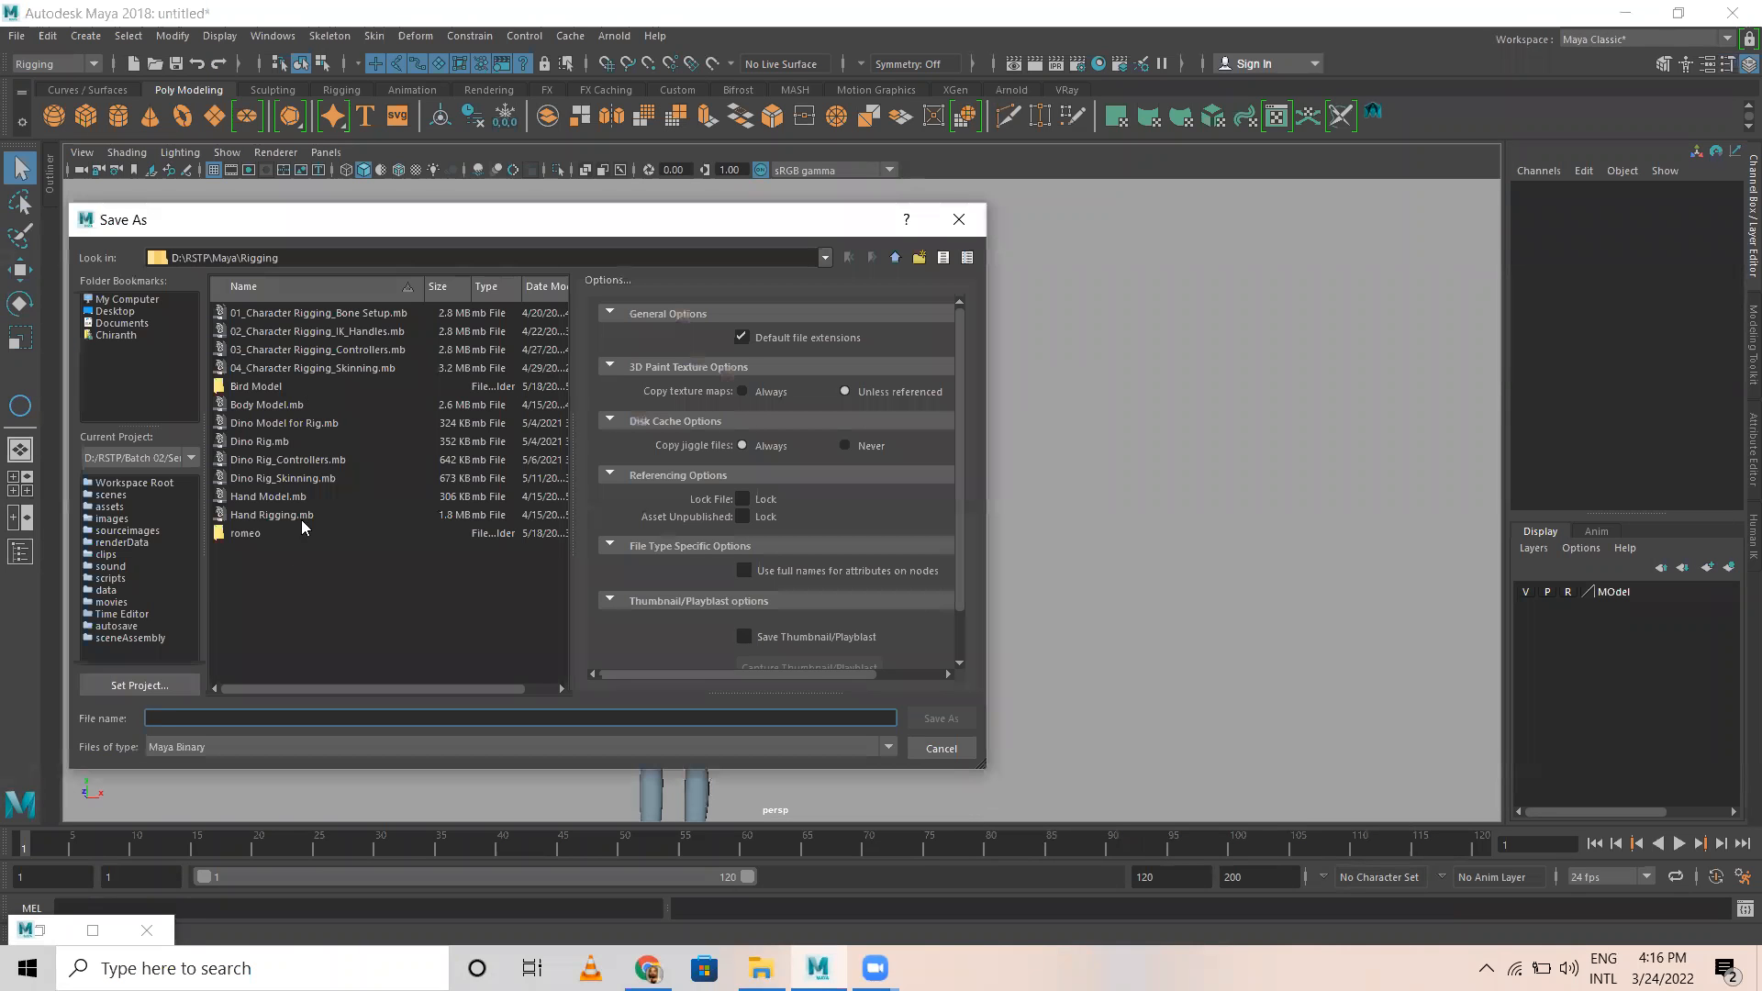
pyautogui.click(895, 257)
pyautogui.click(895, 257)
pyautogui.click(895, 257)
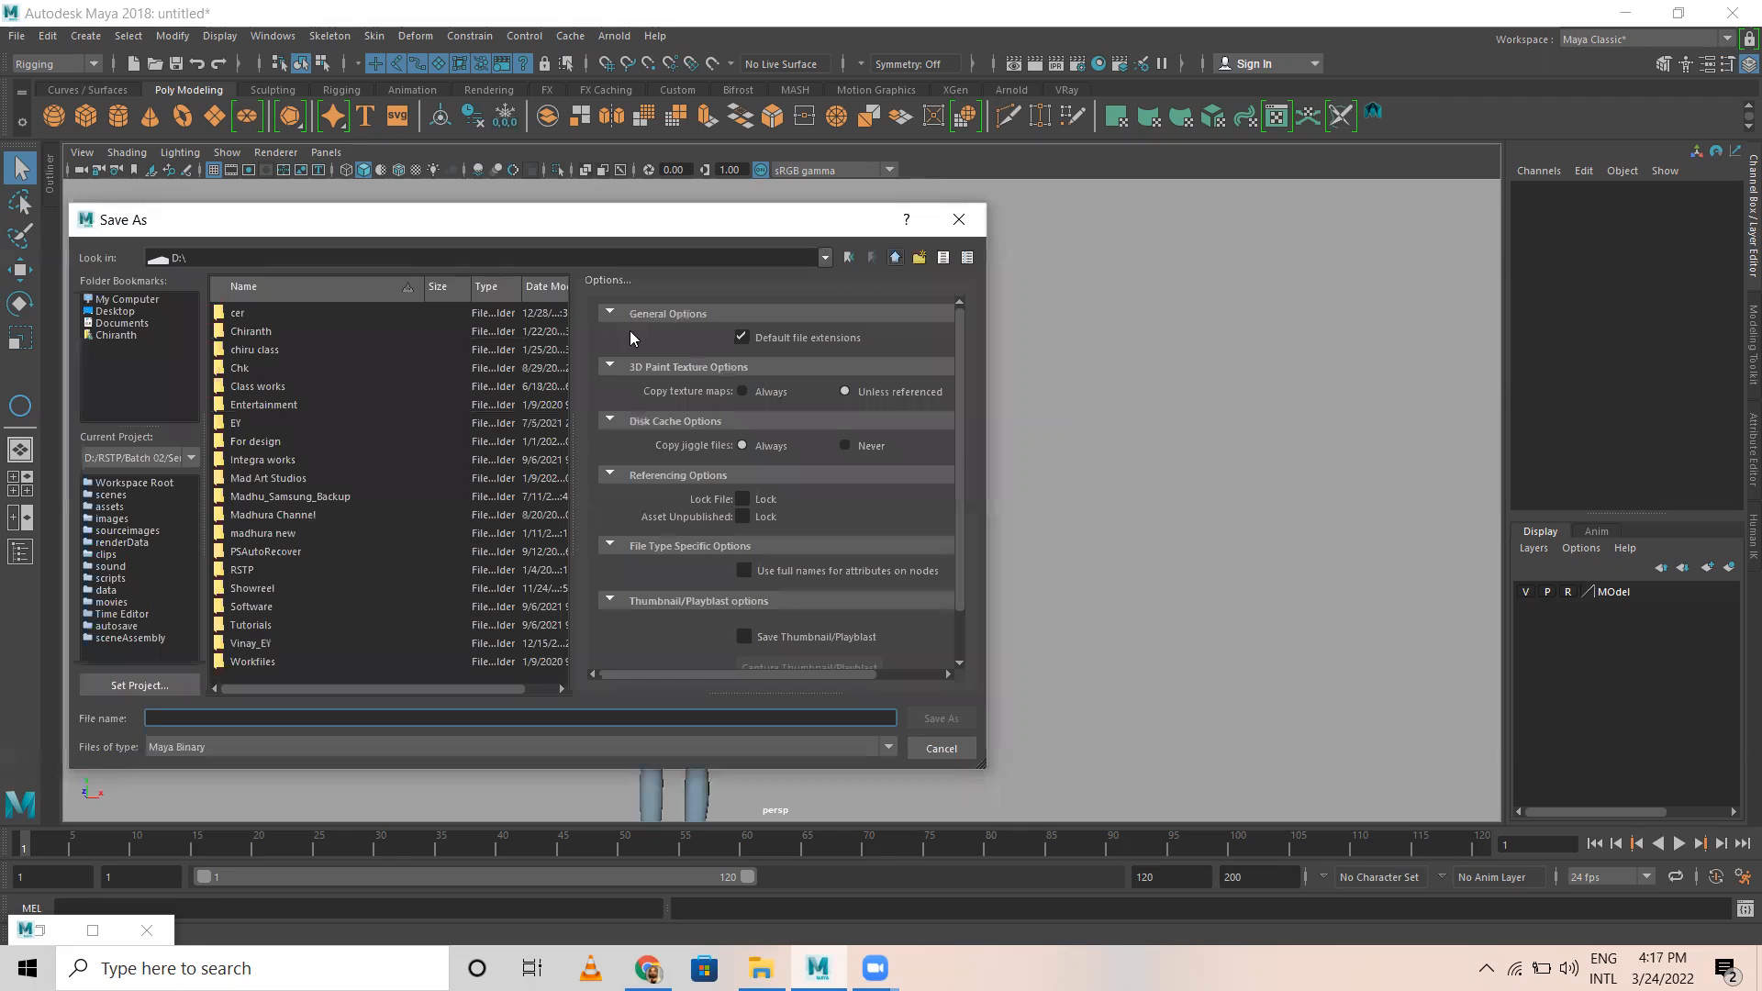
pyautogui.doubleClick(239, 569)
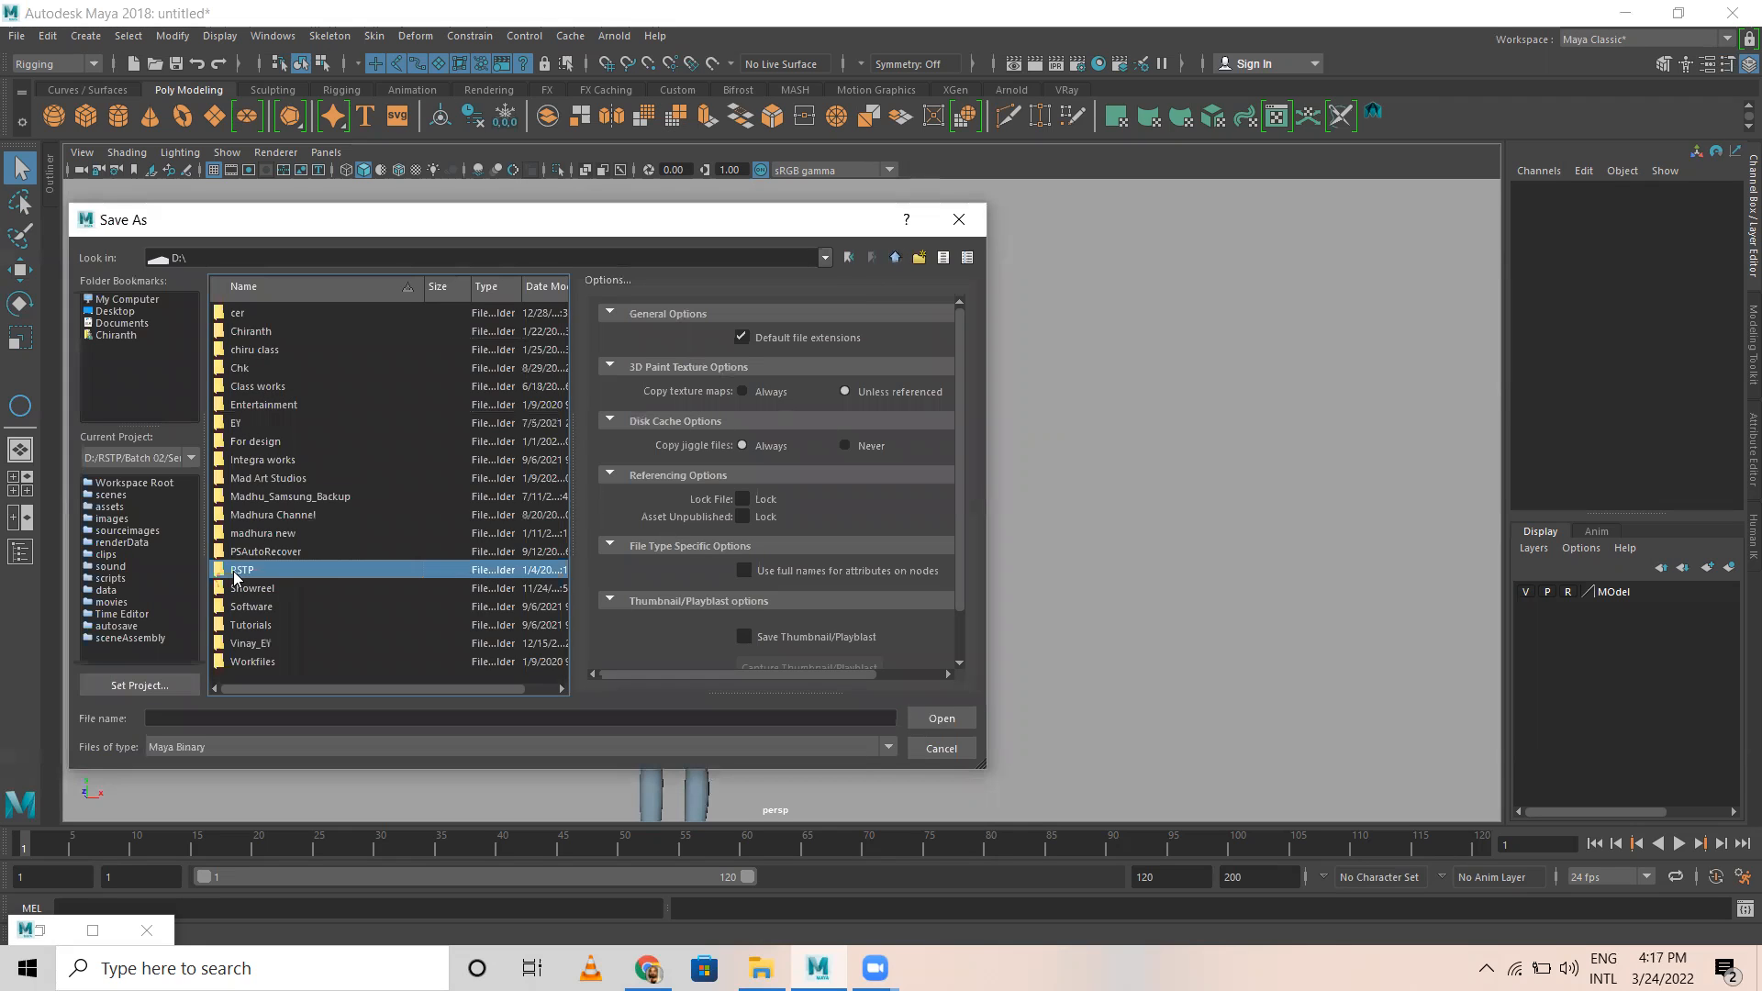
pyautogui.doubleClick(243, 314)
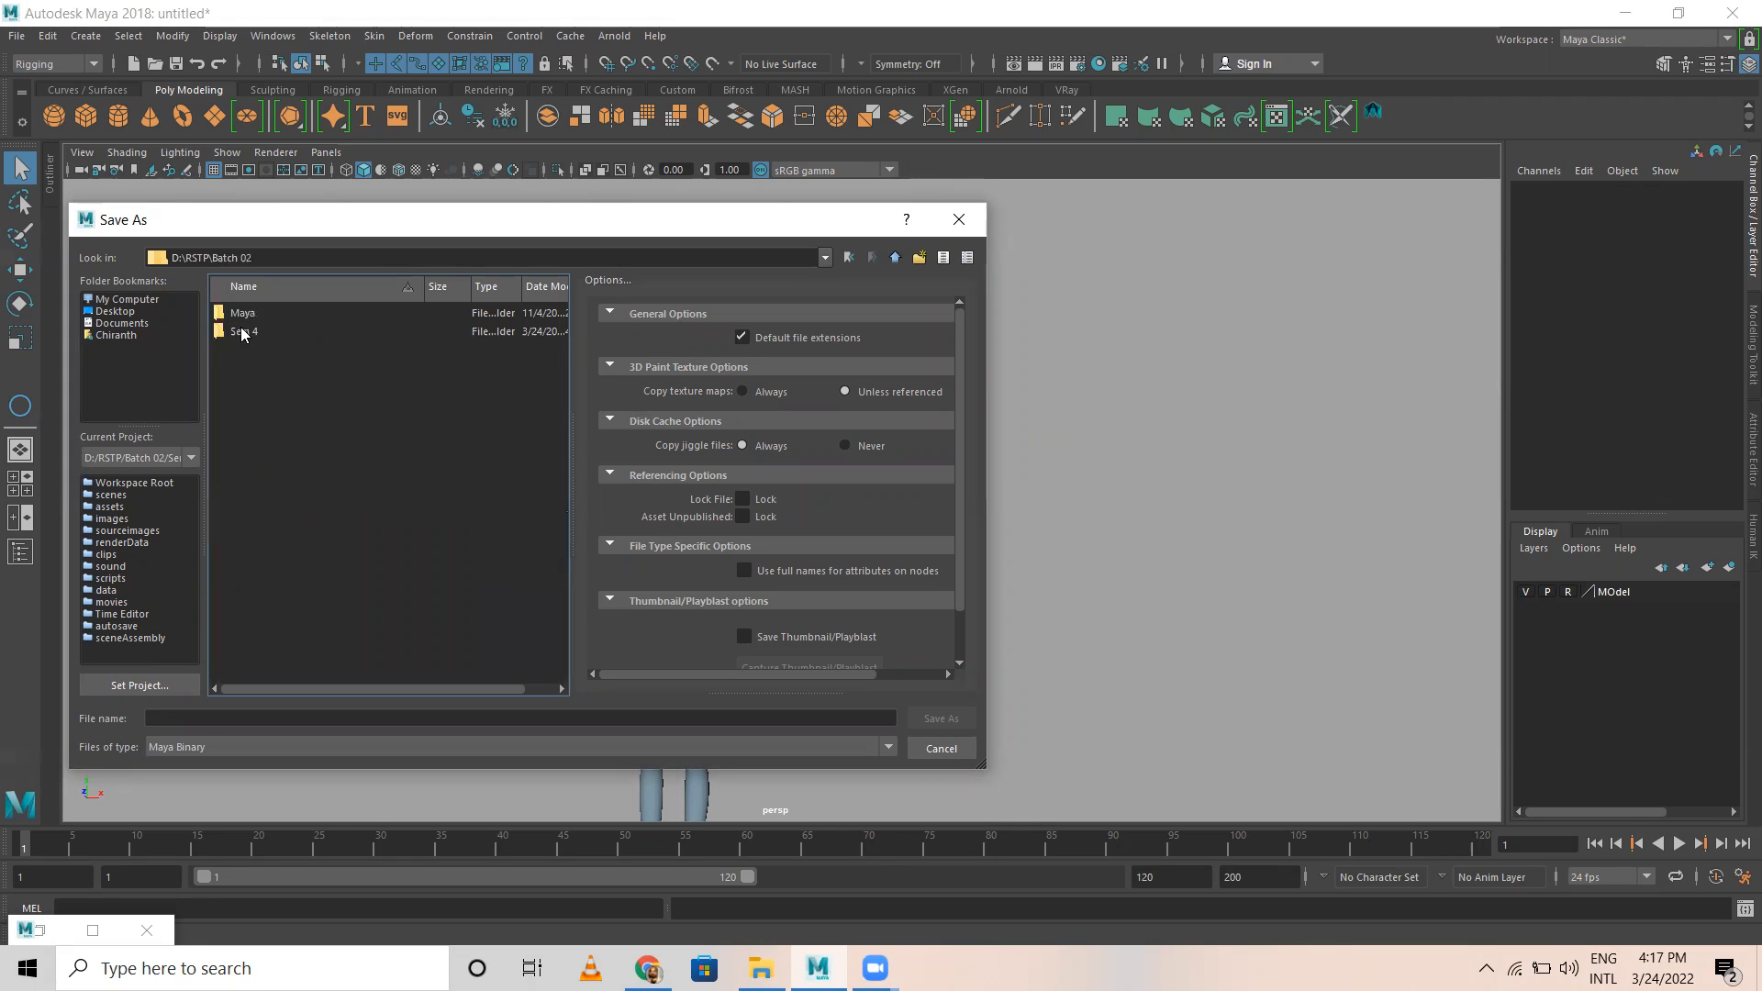
pyautogui.doubleClick(244, 332)
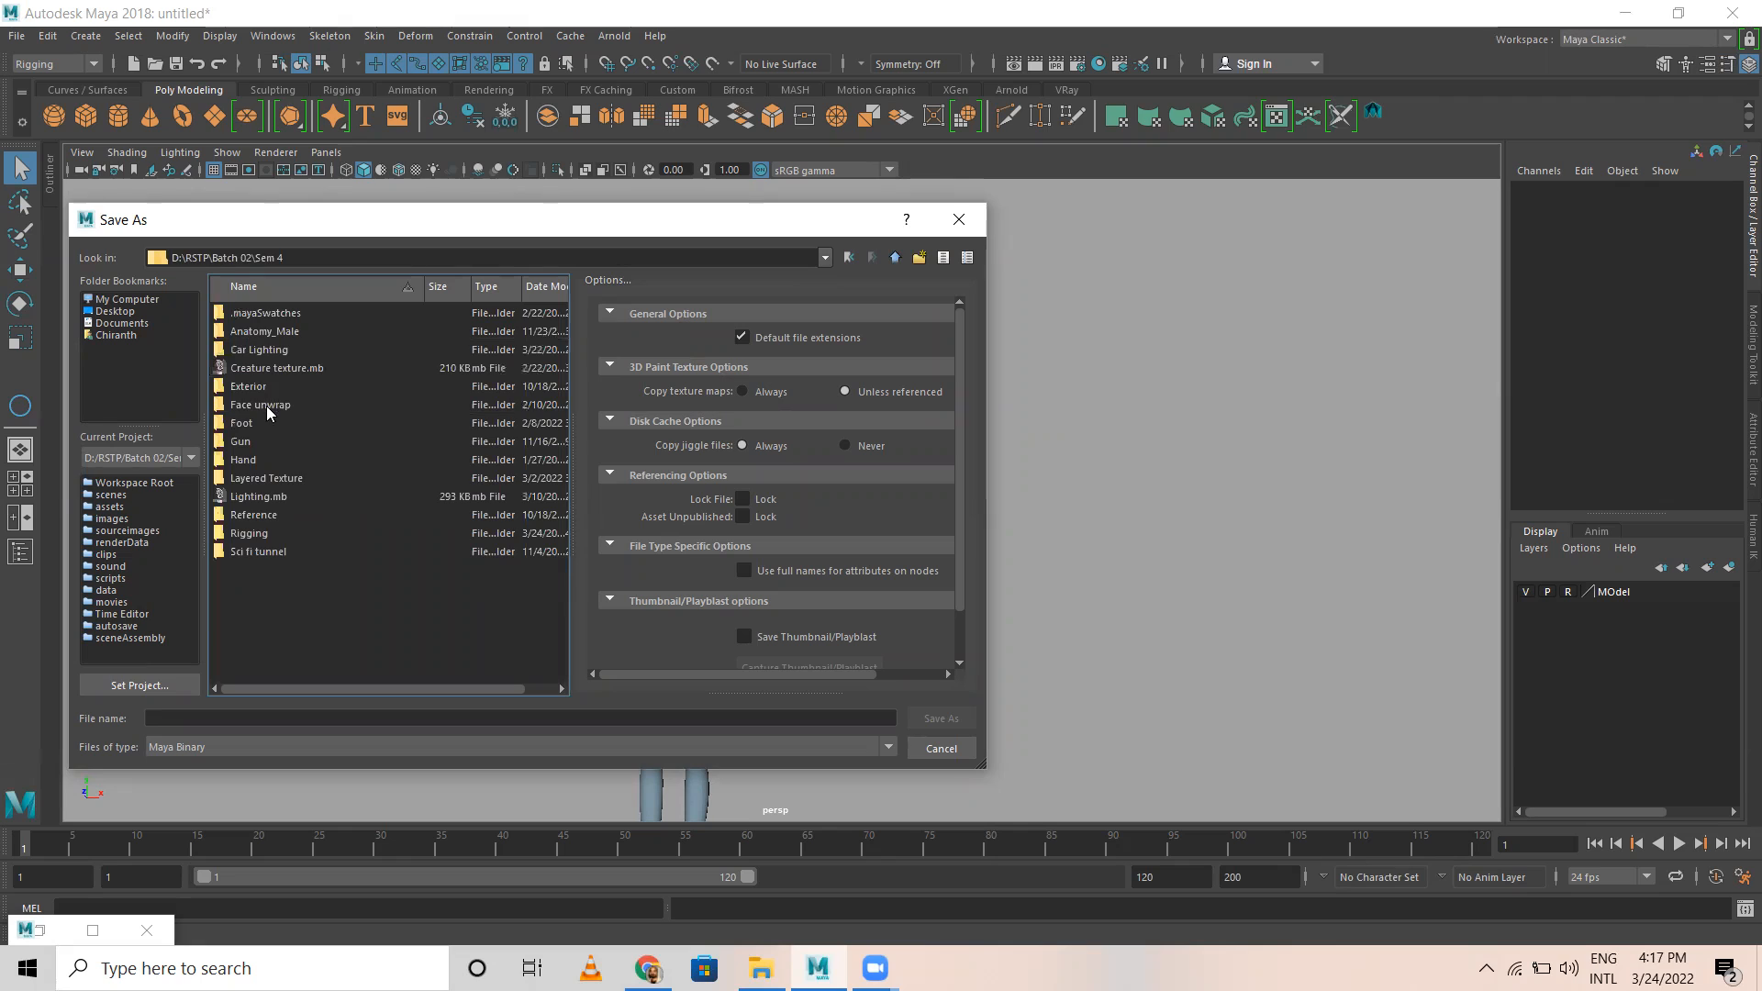
pyautogui.doubleClick(250, 534)
pyautogui.click(241, 720)
pyautogui.write('Character Rigging_Joint setup')
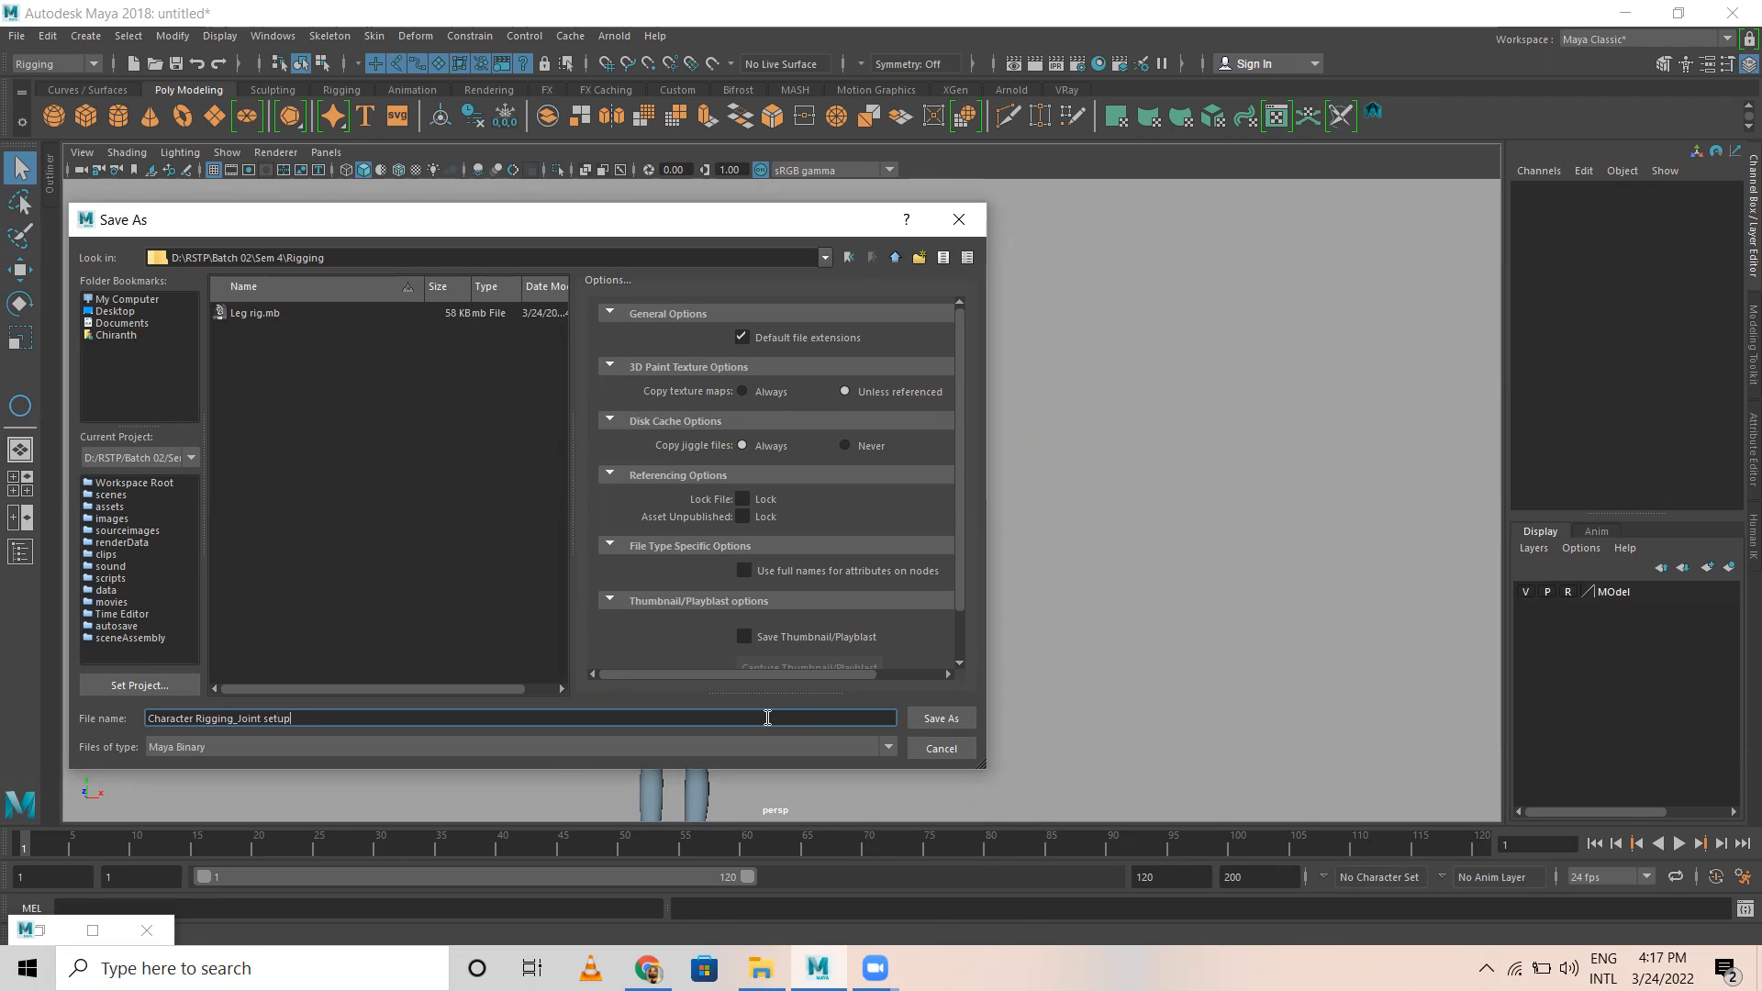
pyautogui.press('Return')
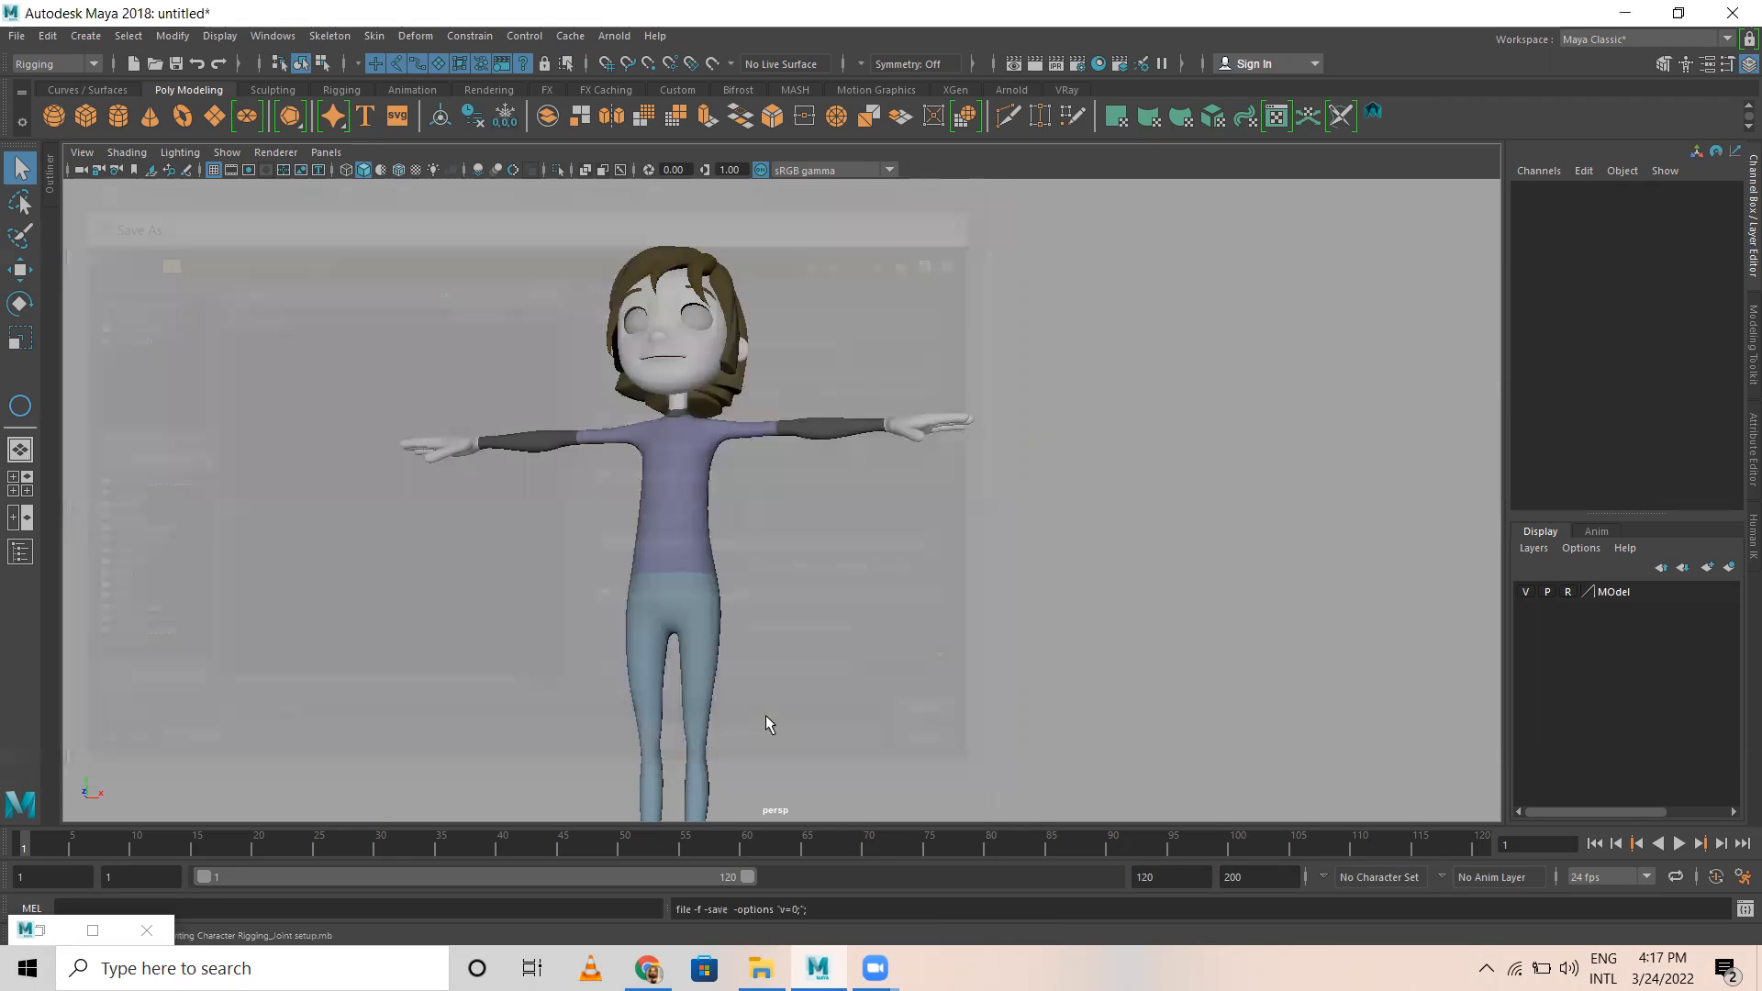
# Step: Return the MOdel layer to normal display and try selecting individual parts of the character mesh
pyautogui.scroll(-5, 712, 488)
pyautogui.keyDown('alt'); pyautogui.moveTo(566, 603); pyautogui.dragTo(532, 721); pyautogui.keyUp('alt')
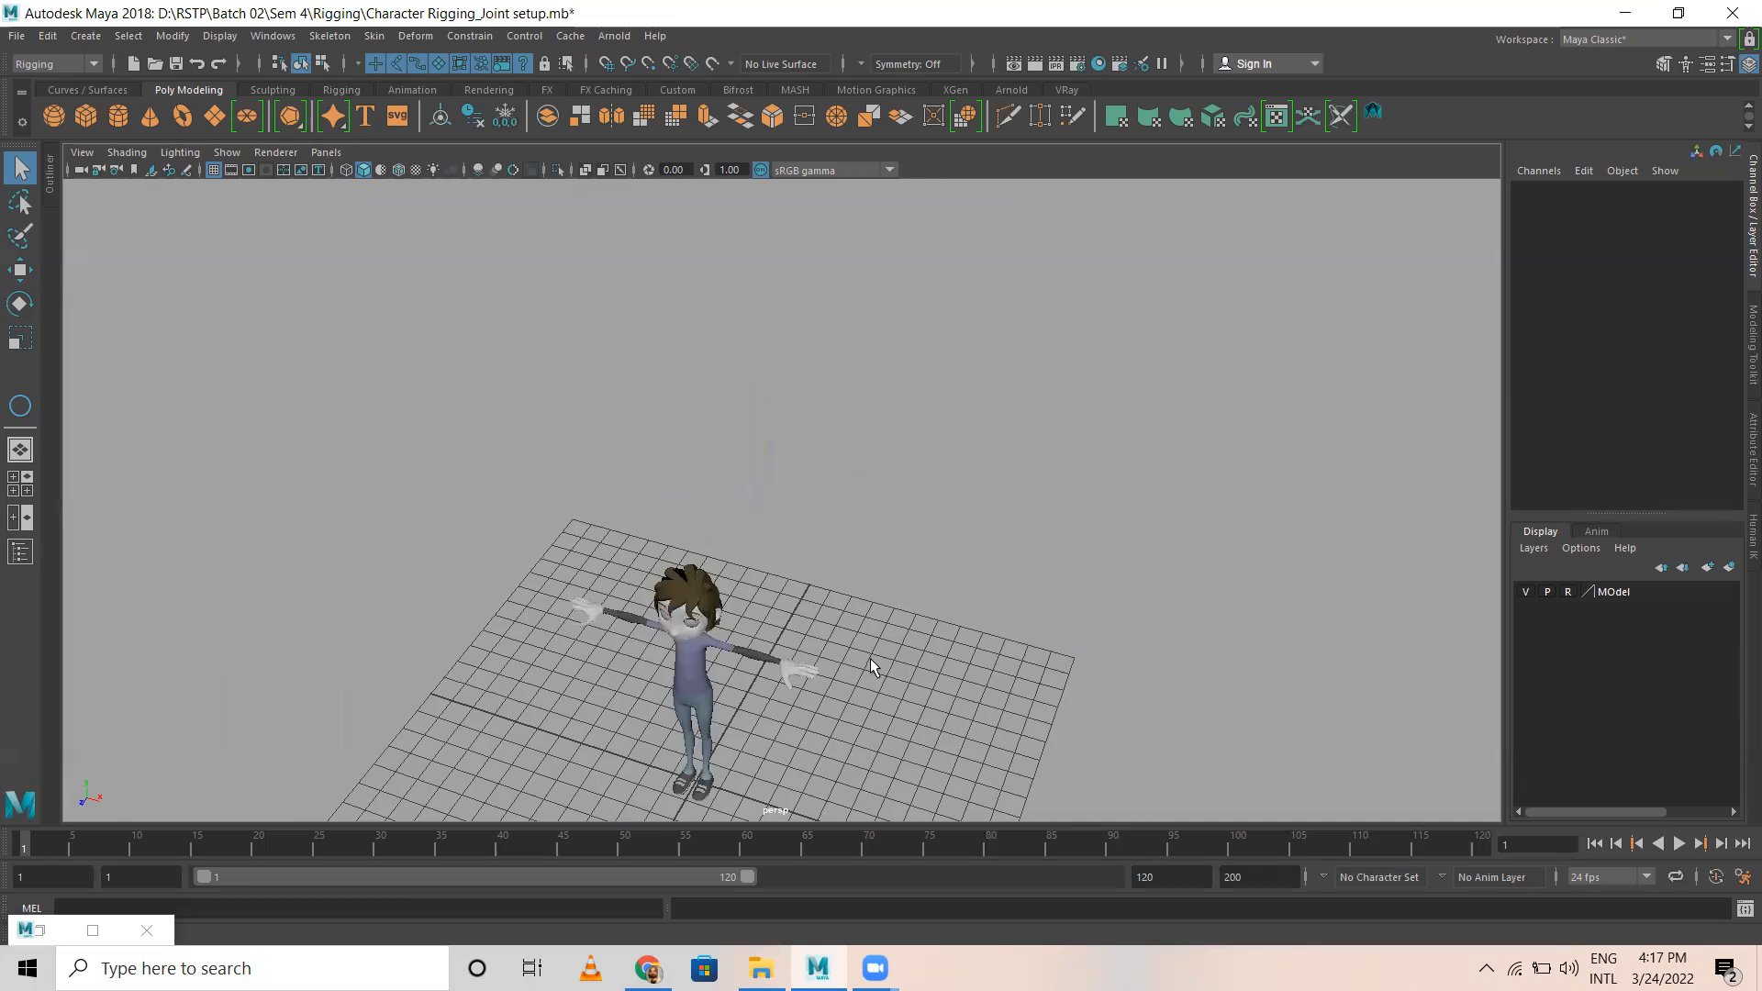
pyautogui.scroll(3, 871, 658)
pyautogui.keyDown('alt'); pyautogui.moveTo(817, 539); pyautogui.dragTo(778, 393, button='middle'); pyautogui.keyUp('alt')
pyautogui.keyDown('alt'); pyautogui.moveTo(839, 653); pyautogui.dragTo(424, 384); pyautogui.keyUp('alt')
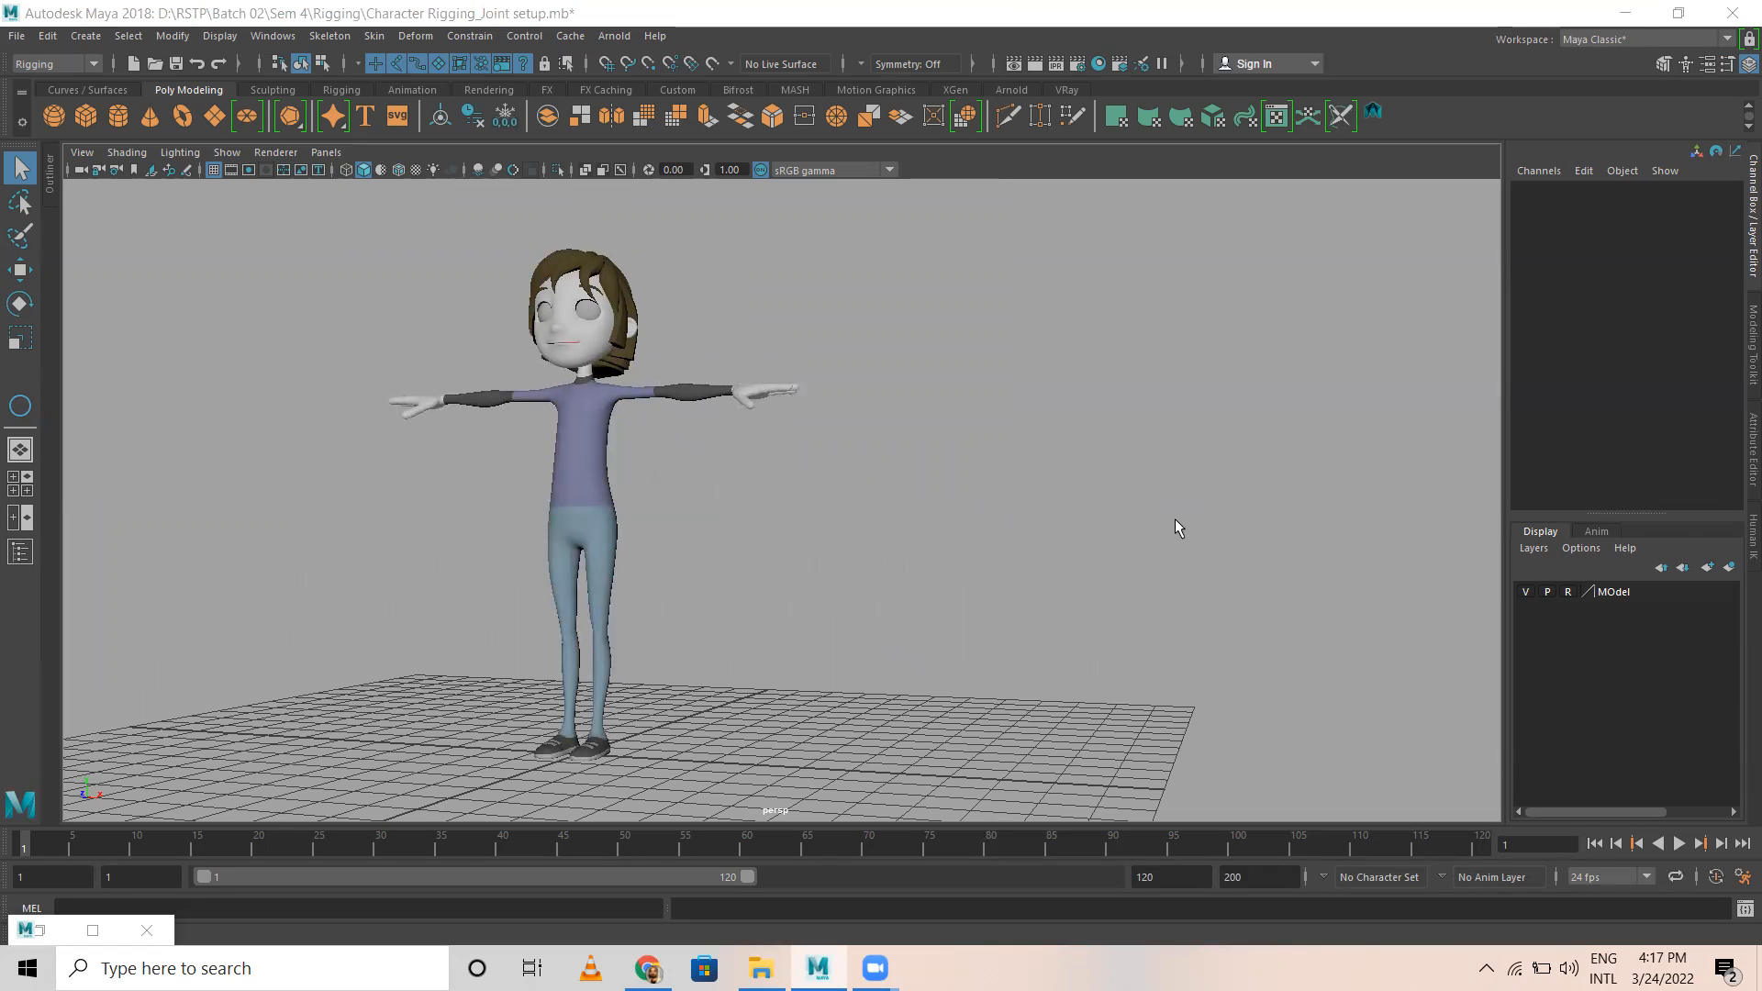
pyautogui.click(1568, 592)
pyautogui.keyDown('alt'); pyautogui.moveTo(695, 526); pyautogui.dragTo(589, 498); pyautogui.keyUp('alt')
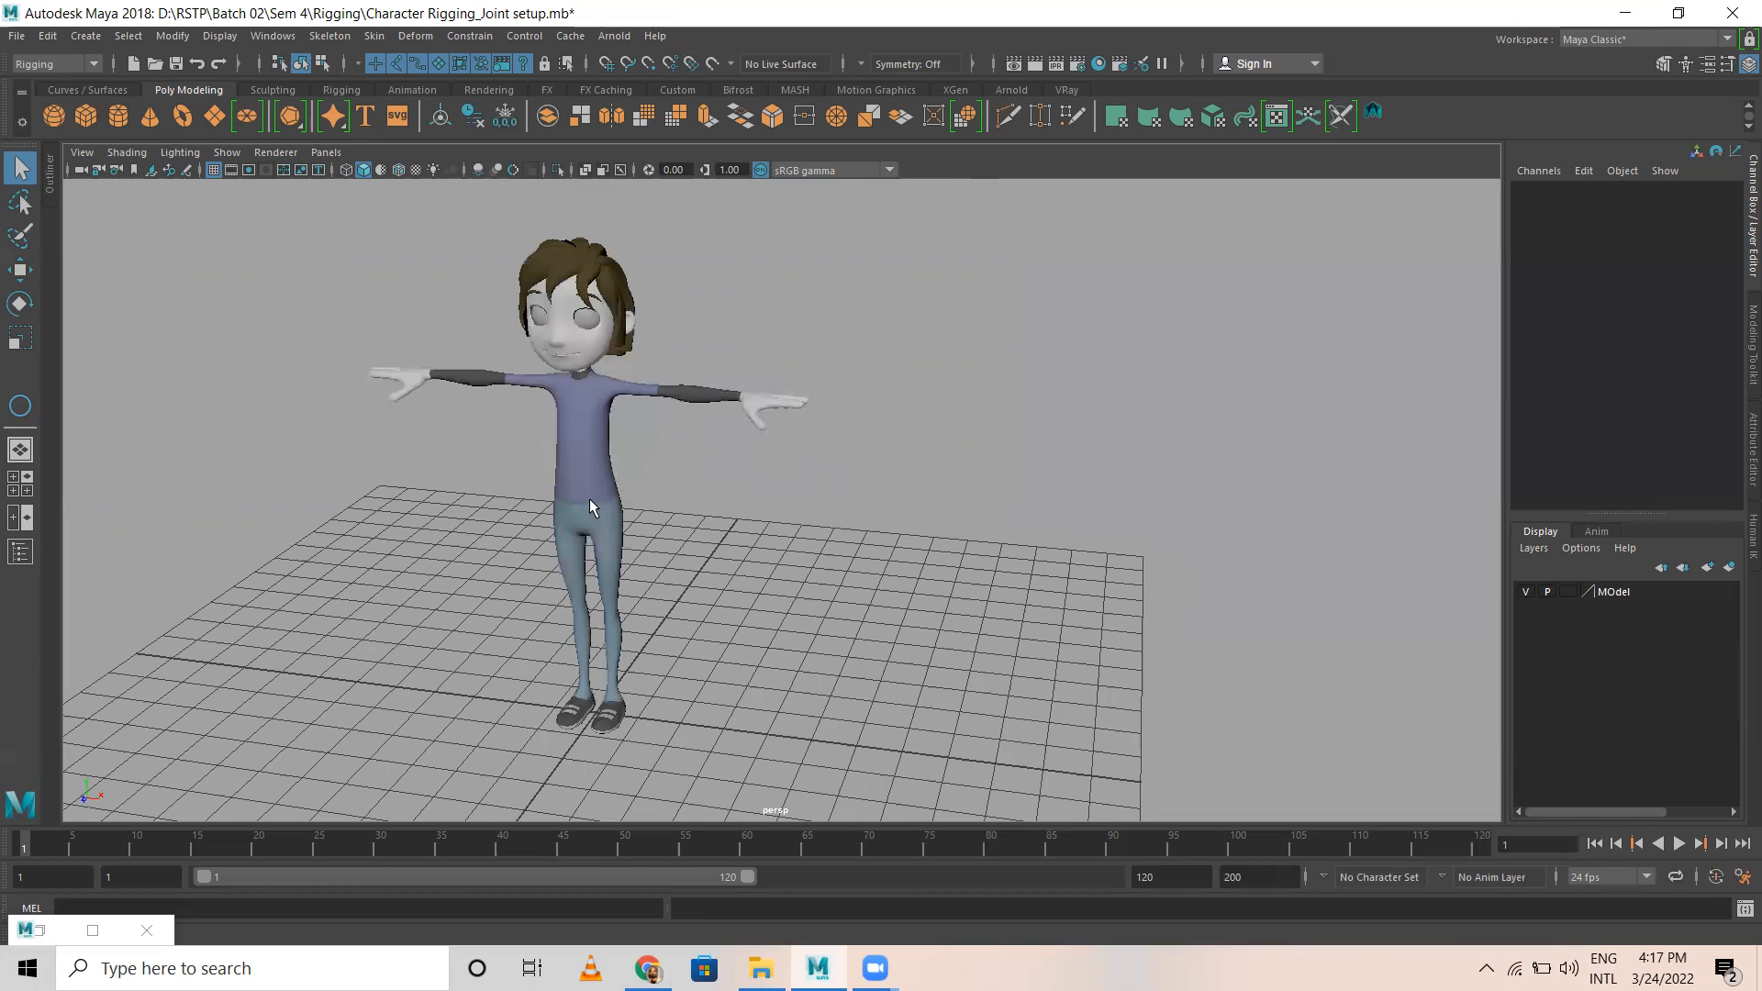
pyautogui.click(616, 510)
pyautogui.click(582, 324)
pyautogui.click(533, 292)
pyautogui.click(539, 318)
pyautogui.click(799, 799)
# Step: Switch to File Explorer and look for rig files in drive D's Class works folder, including its Sem 02, Test and PPT subfolders
pyautogui.hotkey('alt', 'Tab')
pyautogui.click(378, 75)
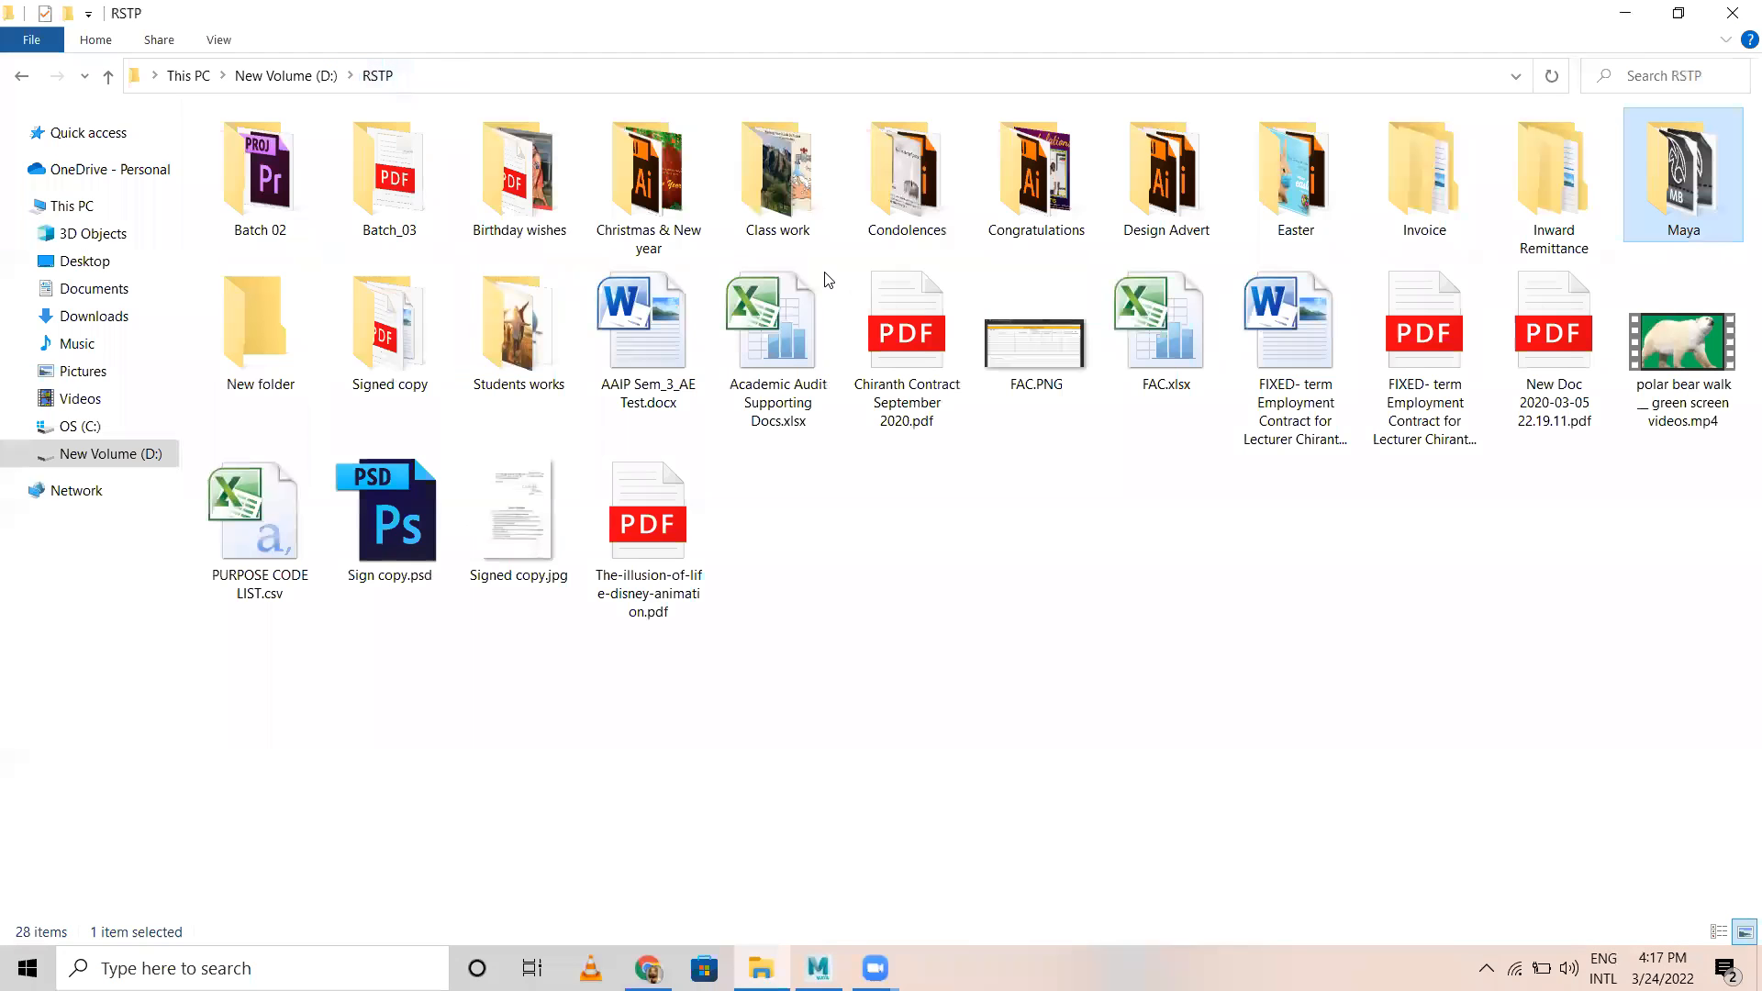
pyautogui.click(320, 79)
pyautogui.doubleClick(778, 179)
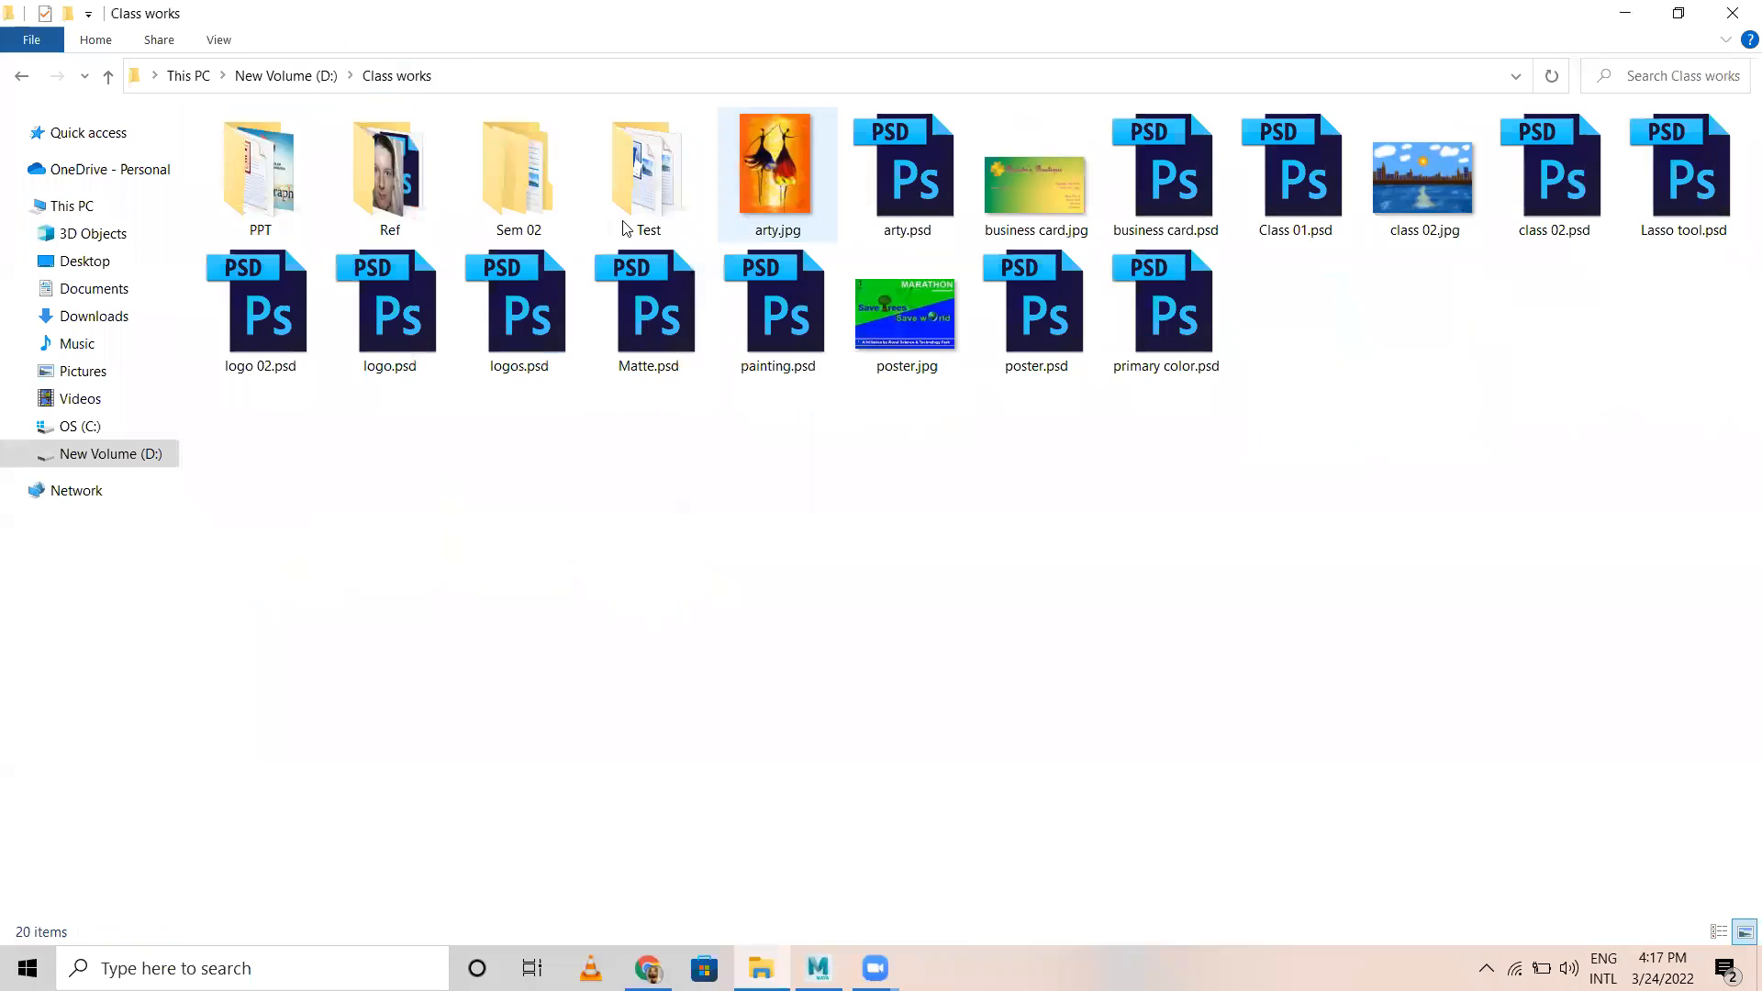
pyautogui.doubleClick(500, 194)
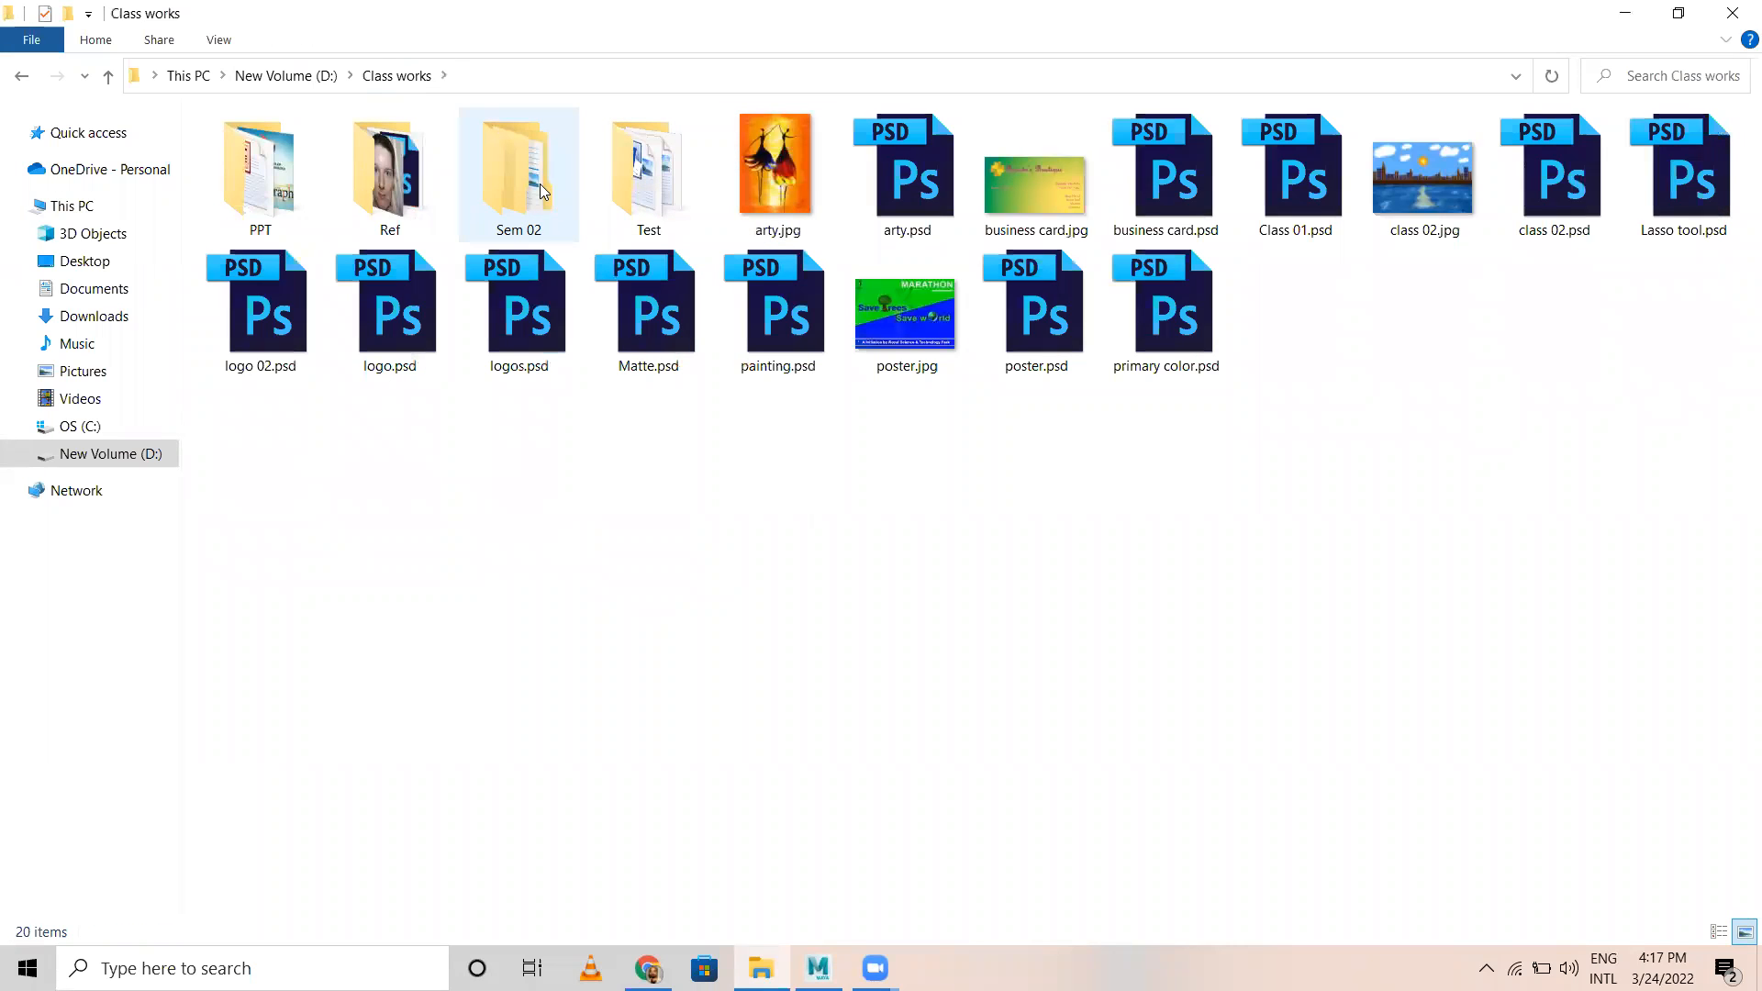
pyautogui.click(396, 76)
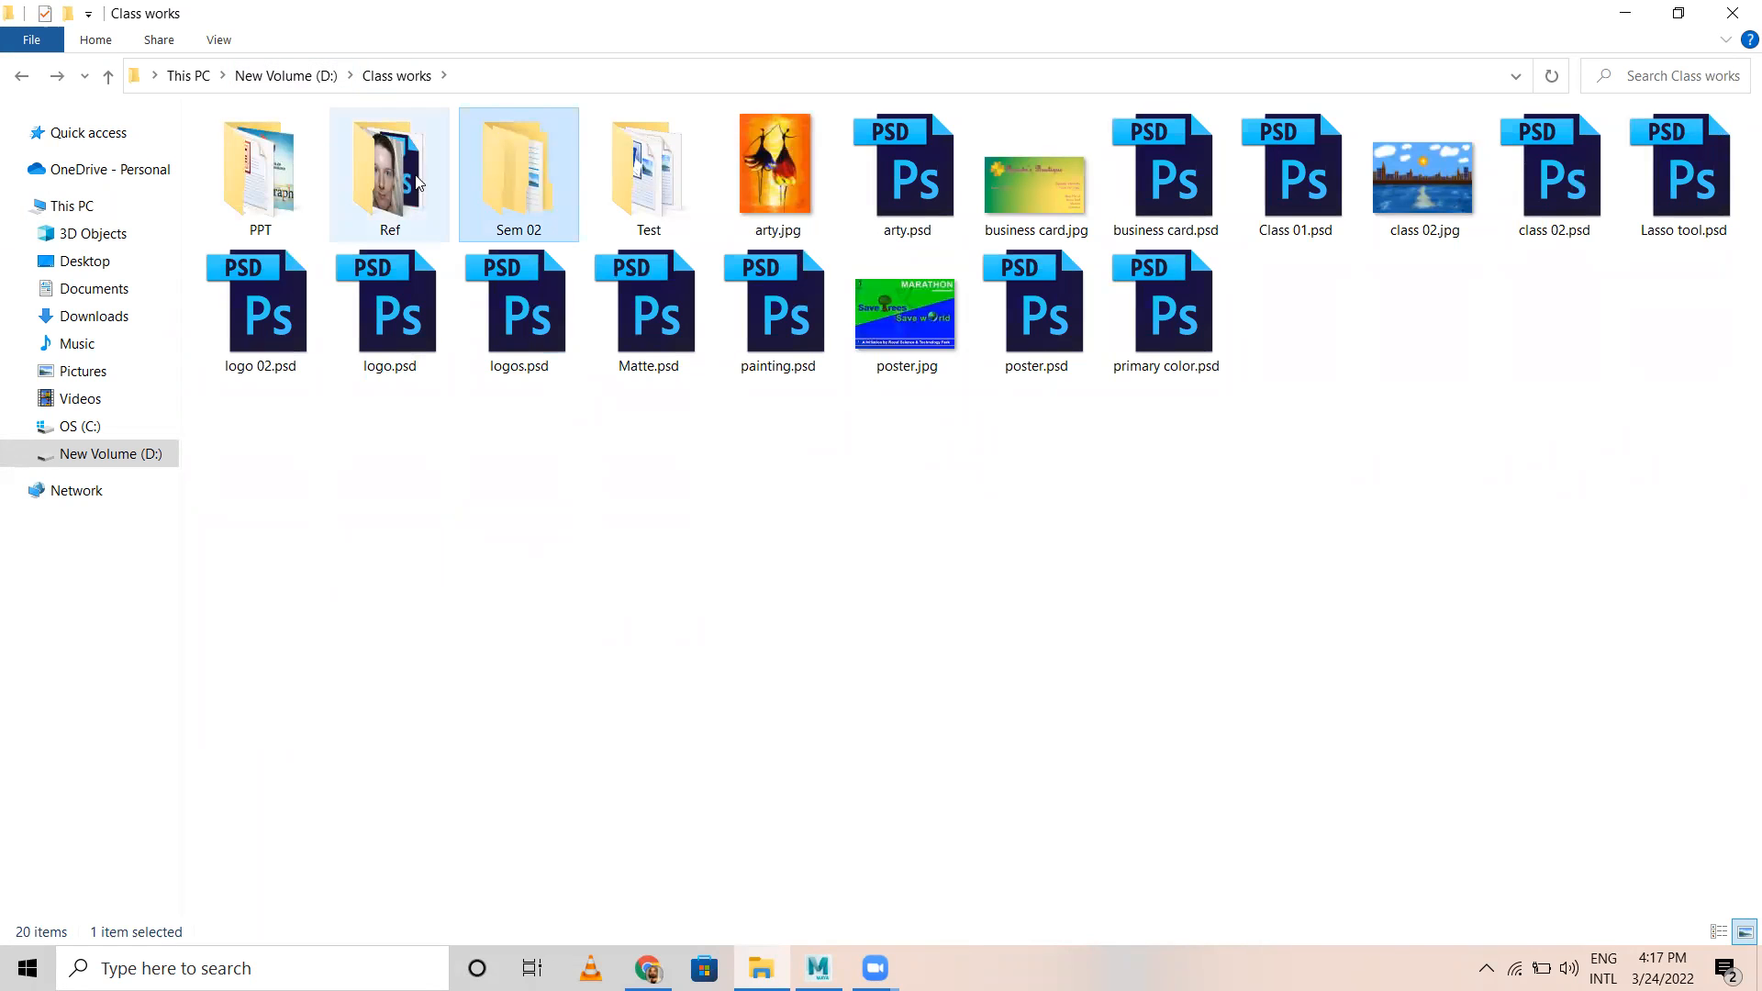
pyautogui.click(652, 174)
pyautogui.doubleClick(651, 171)
pyautogui.press('BackSpace')
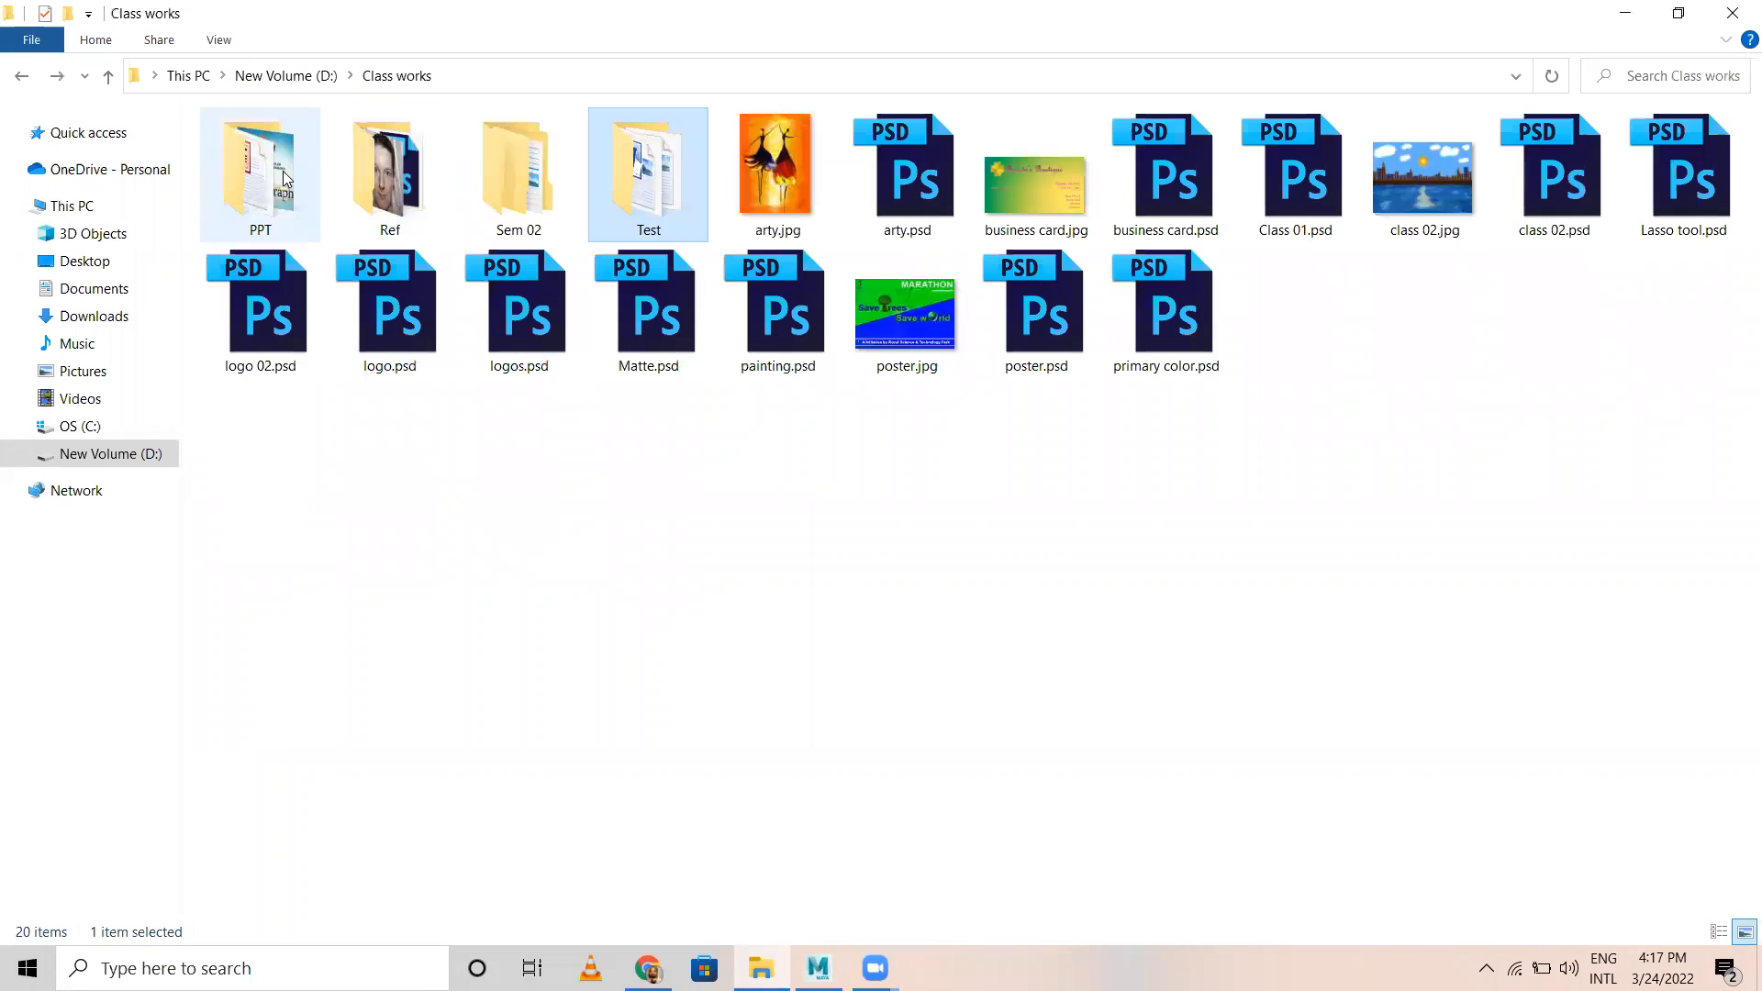
pyautogui.doubleClick(283, 171)
pyautogui.press('BackSpace')
pyautogui.press('BackSpace')
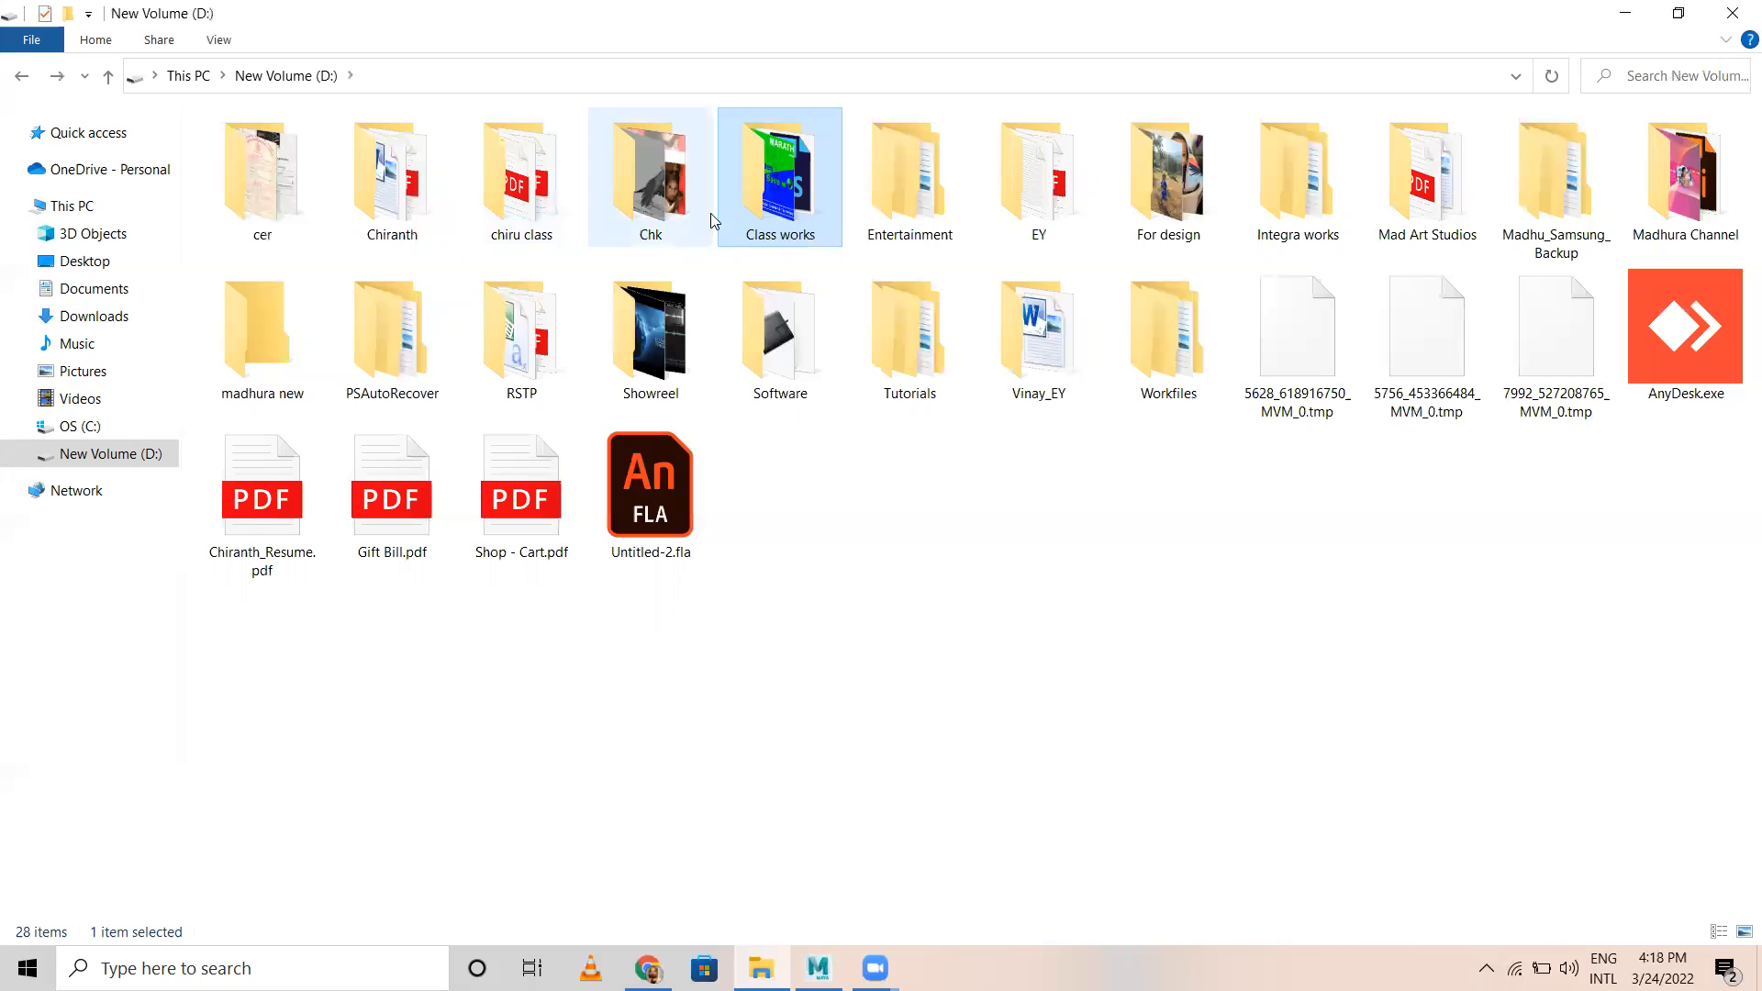
# Step: Find and open the Norman_v010 rig folder in D:\Chk\Workfiles\Animation\Rig files, checking the neighbouring rig folder on the way
pyautogui.doubleClick(642, 175)
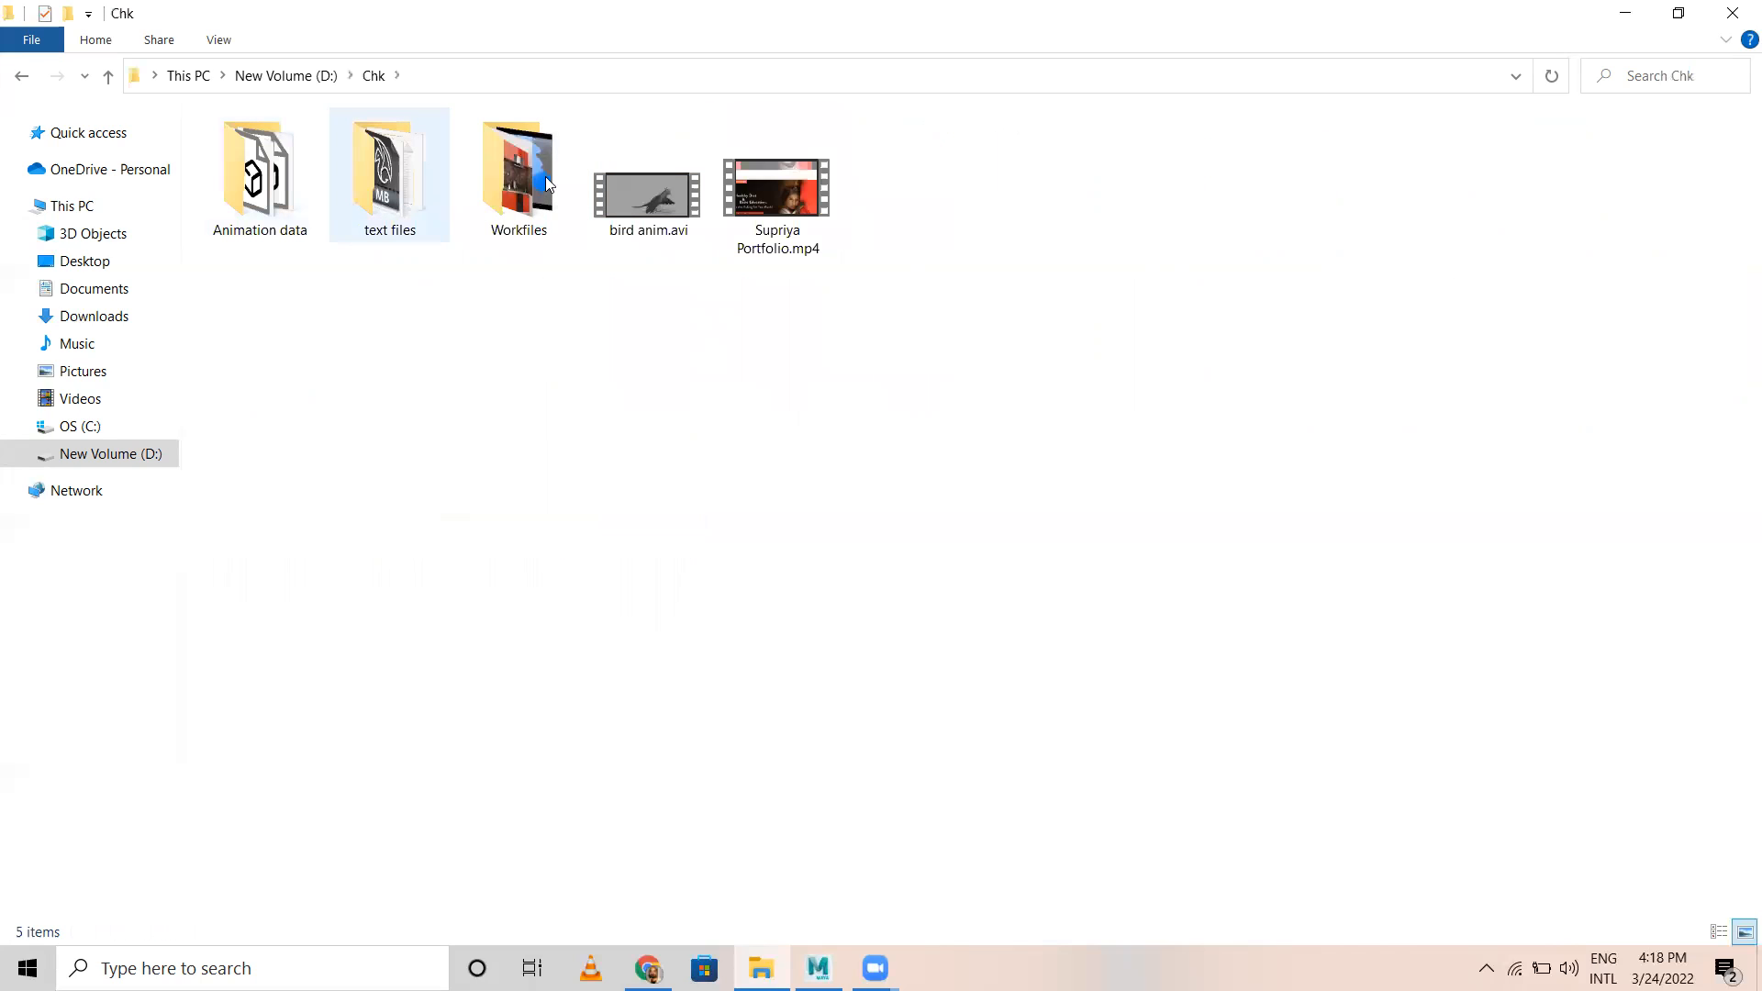
pyautogui.click(530, 184)
pyautogui.doubleClick(531, 183)
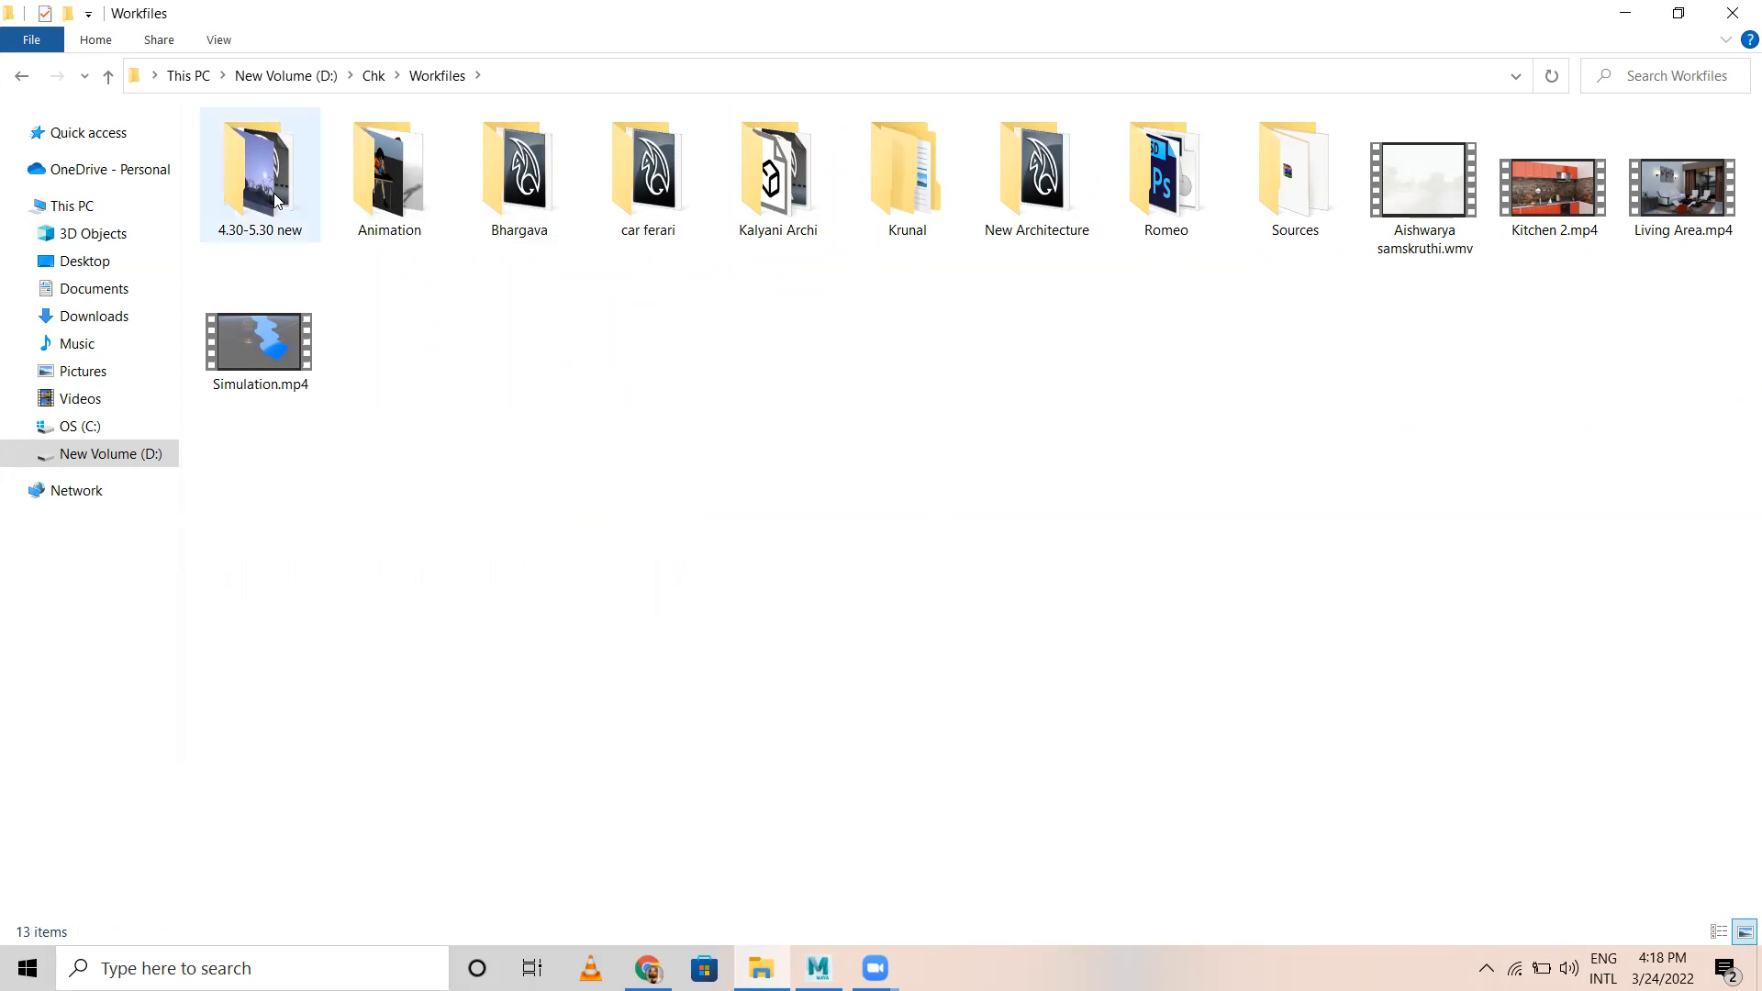
pyautogui.doubleClick(377, 213)
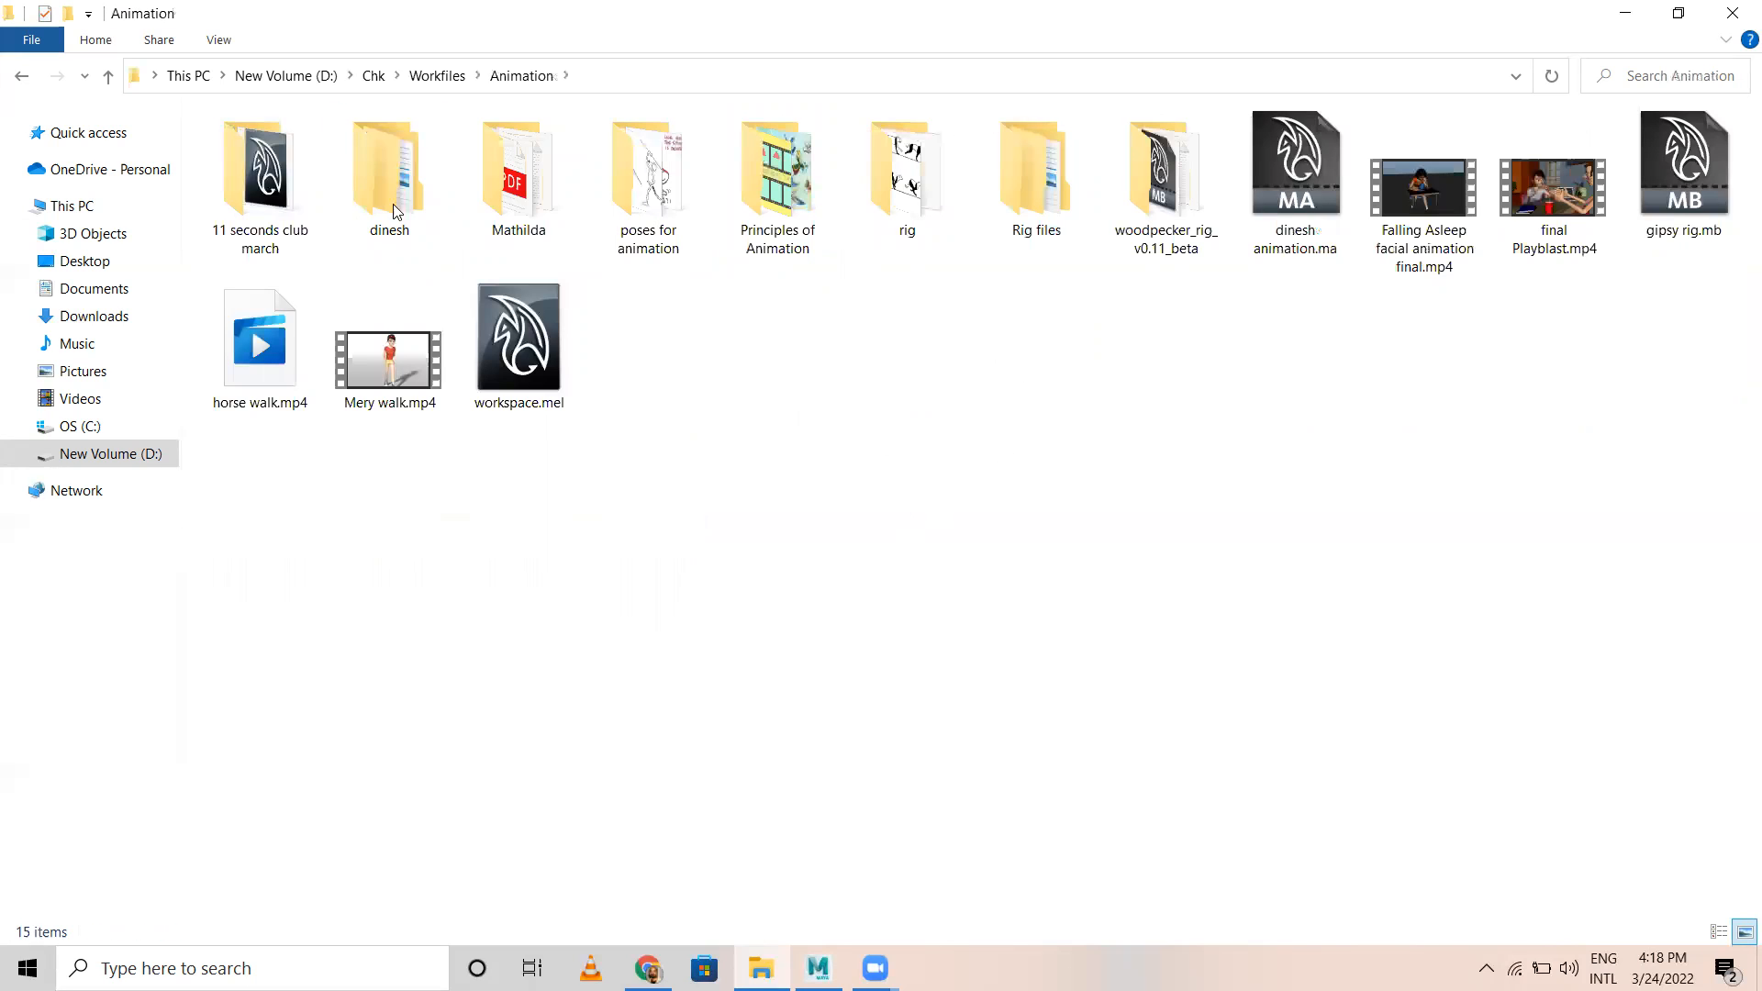
pyautogui.doubleClick(927, 214)
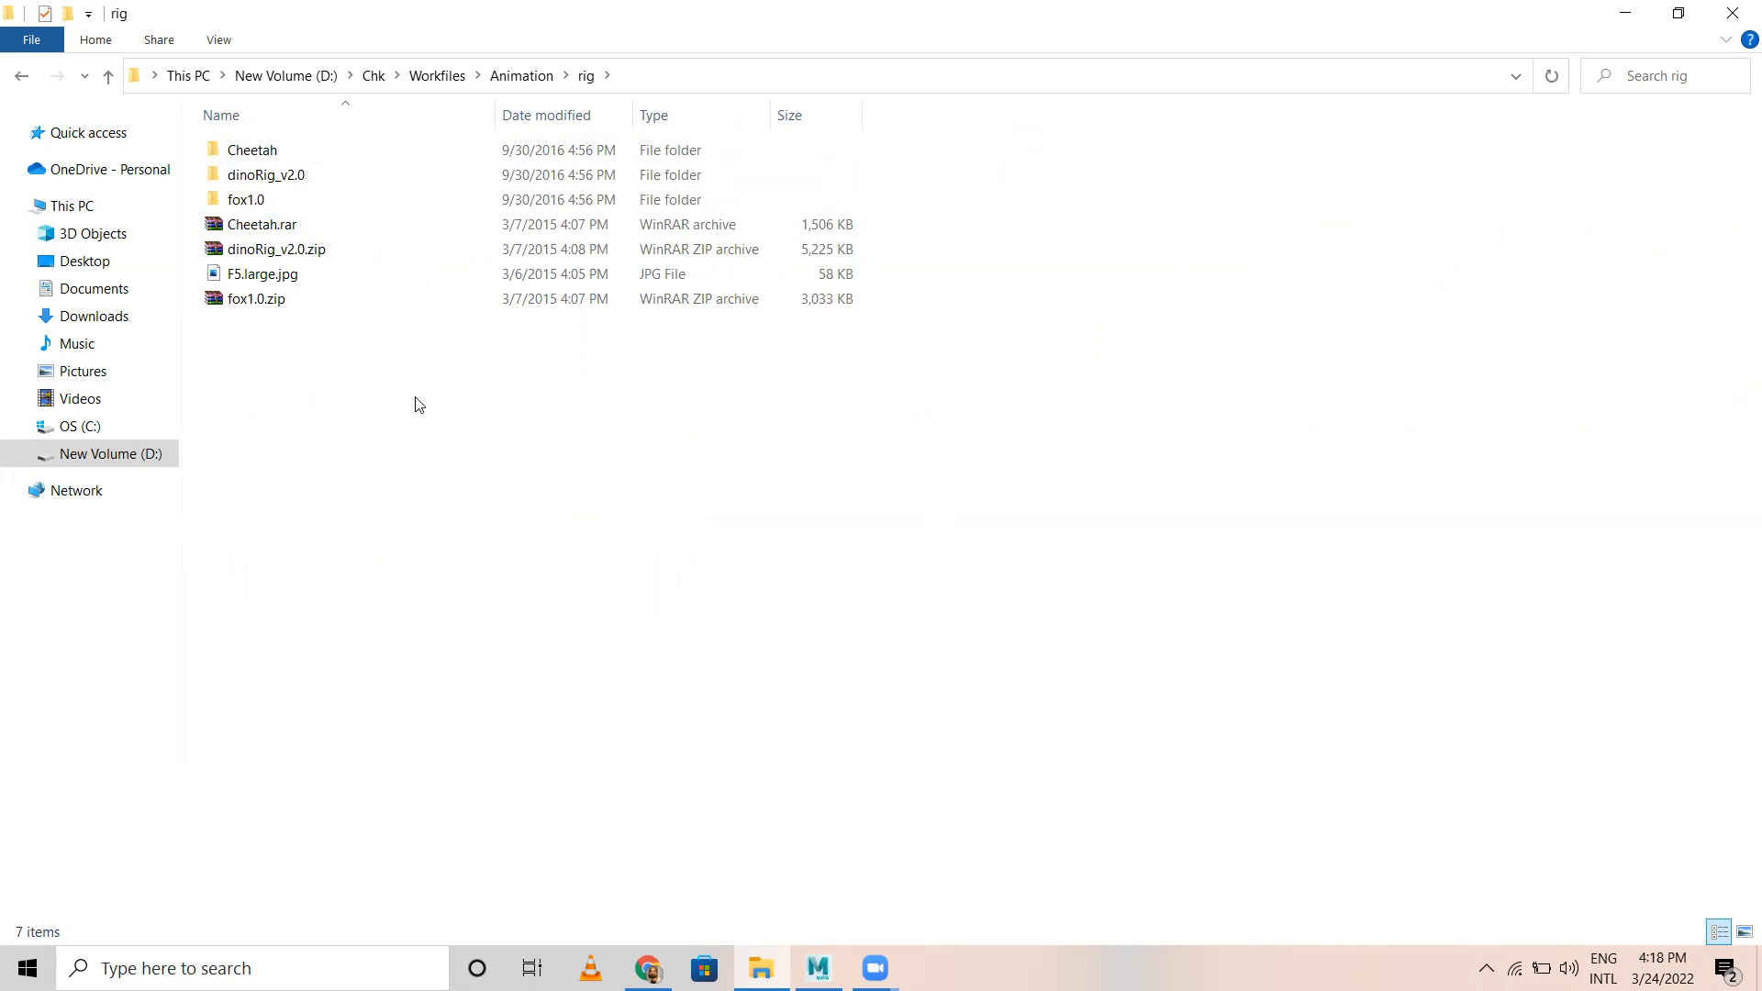
pyautogui.hotkey('alt', 'Left')
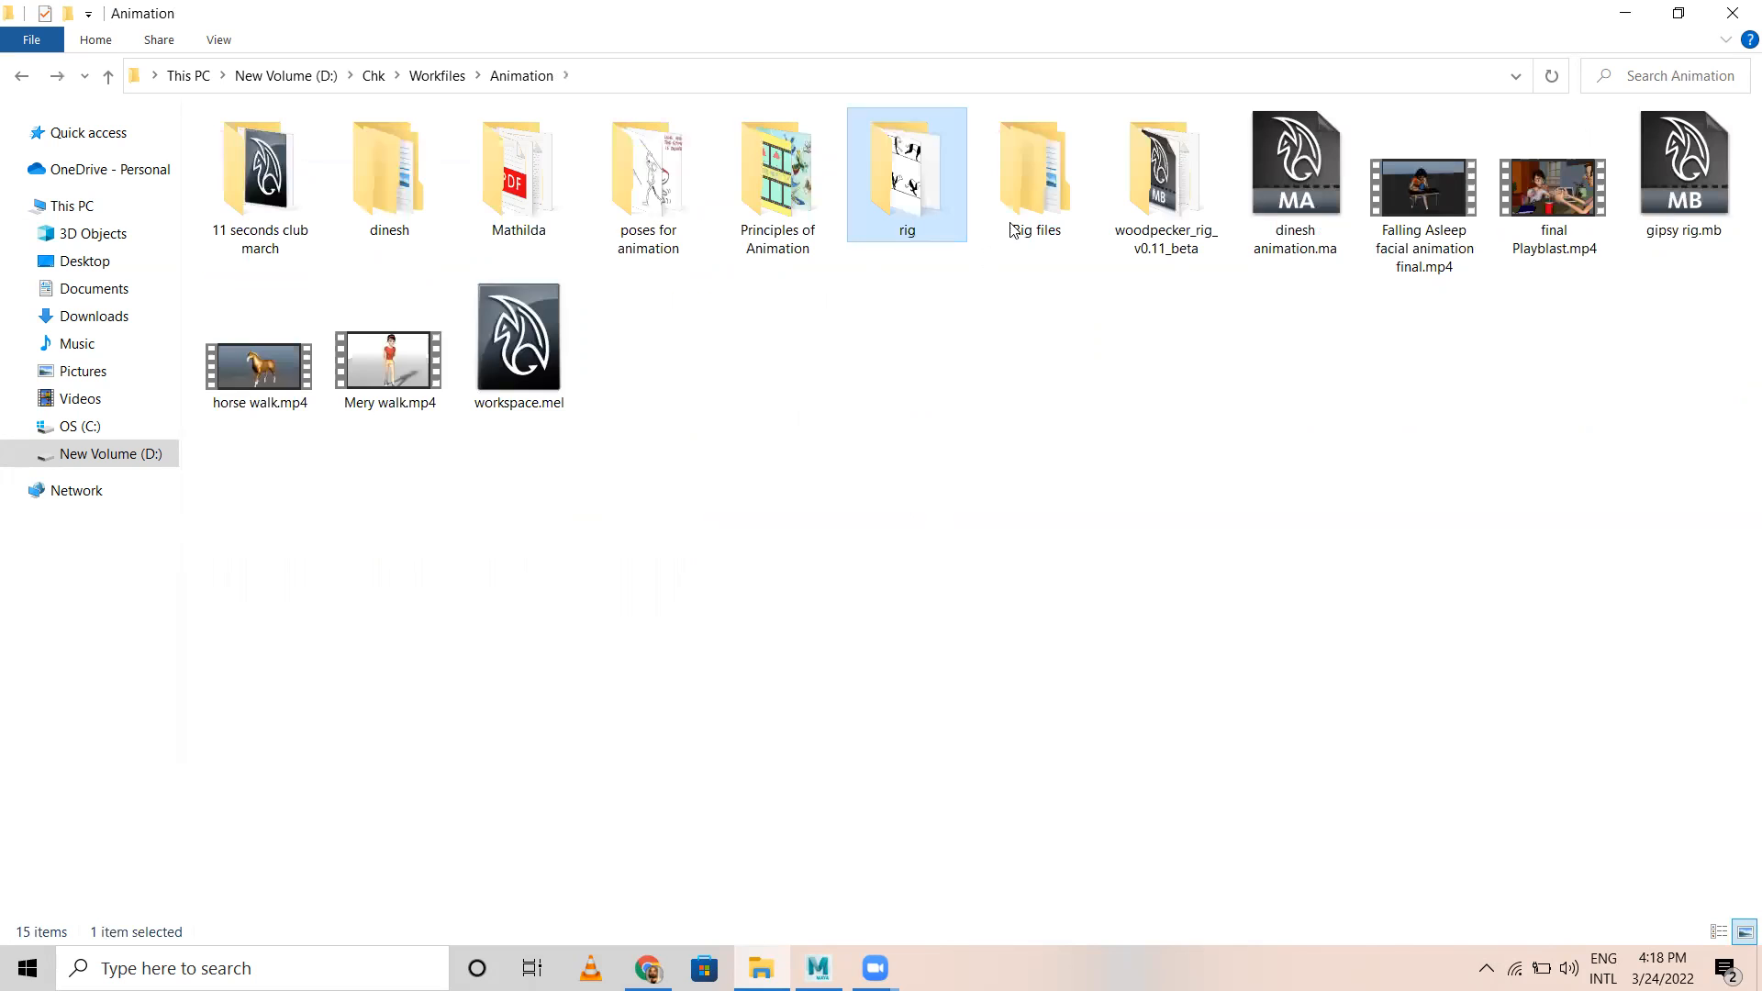
pyautogui.doubleClick(1017, 209)
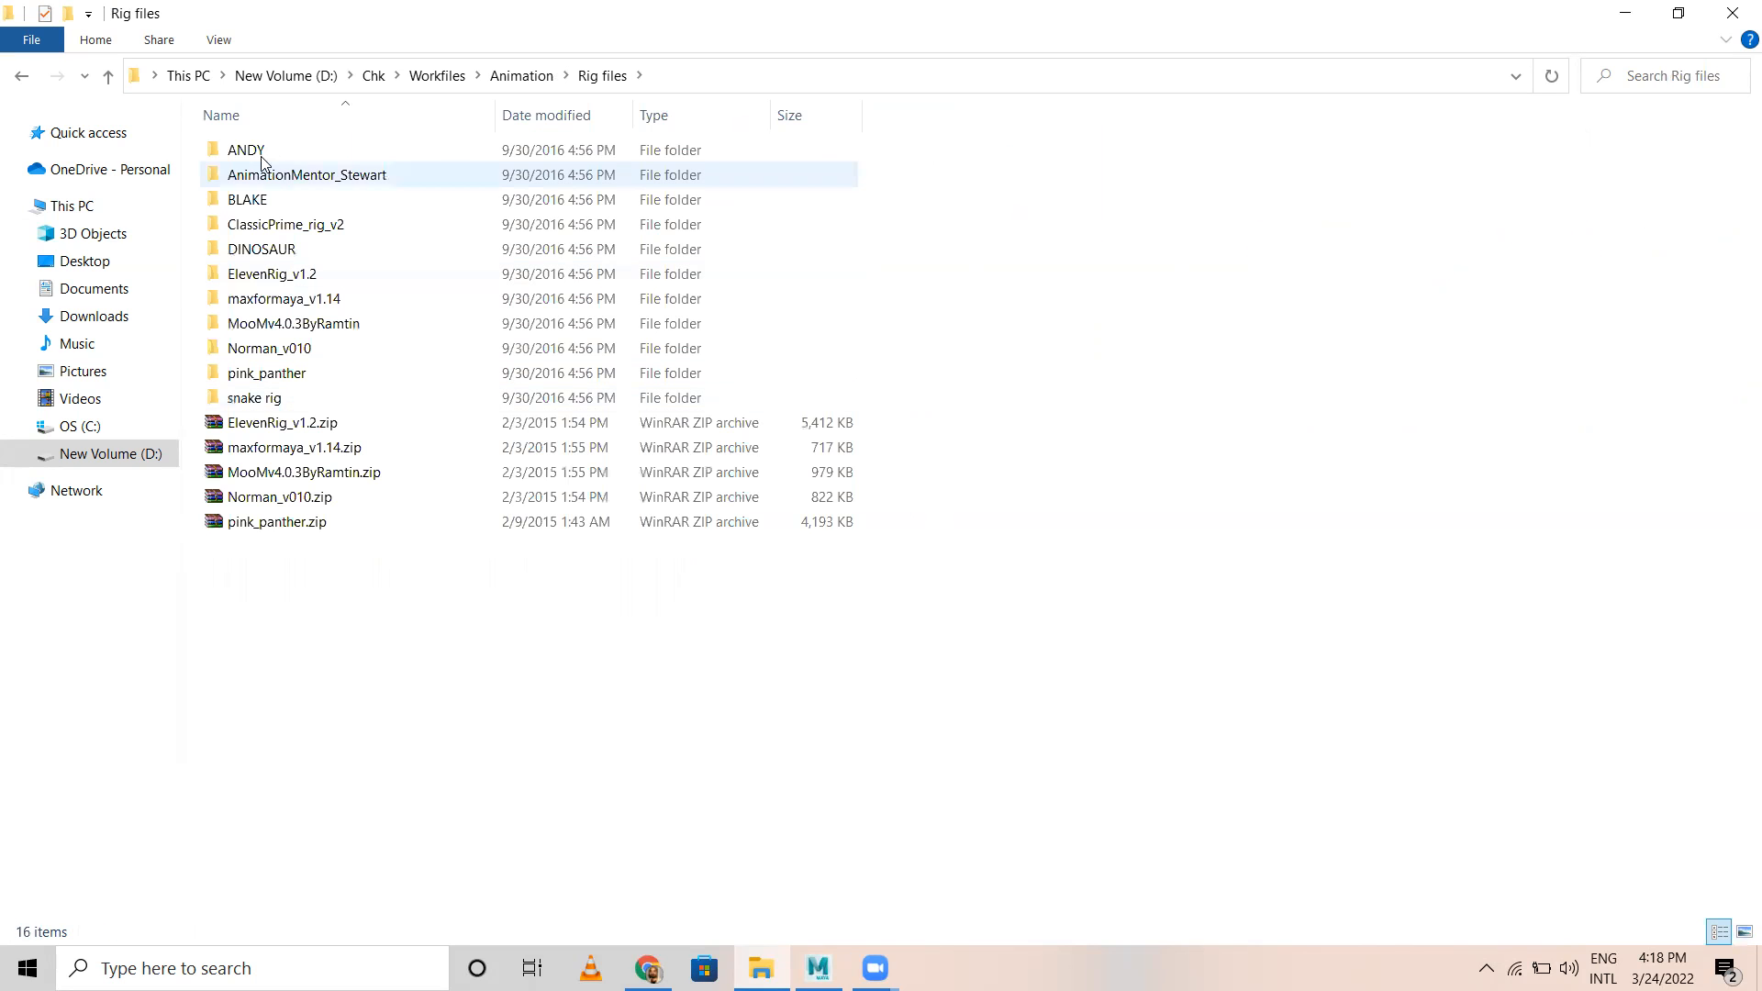
pyautogui.doubleClick(275, 357)
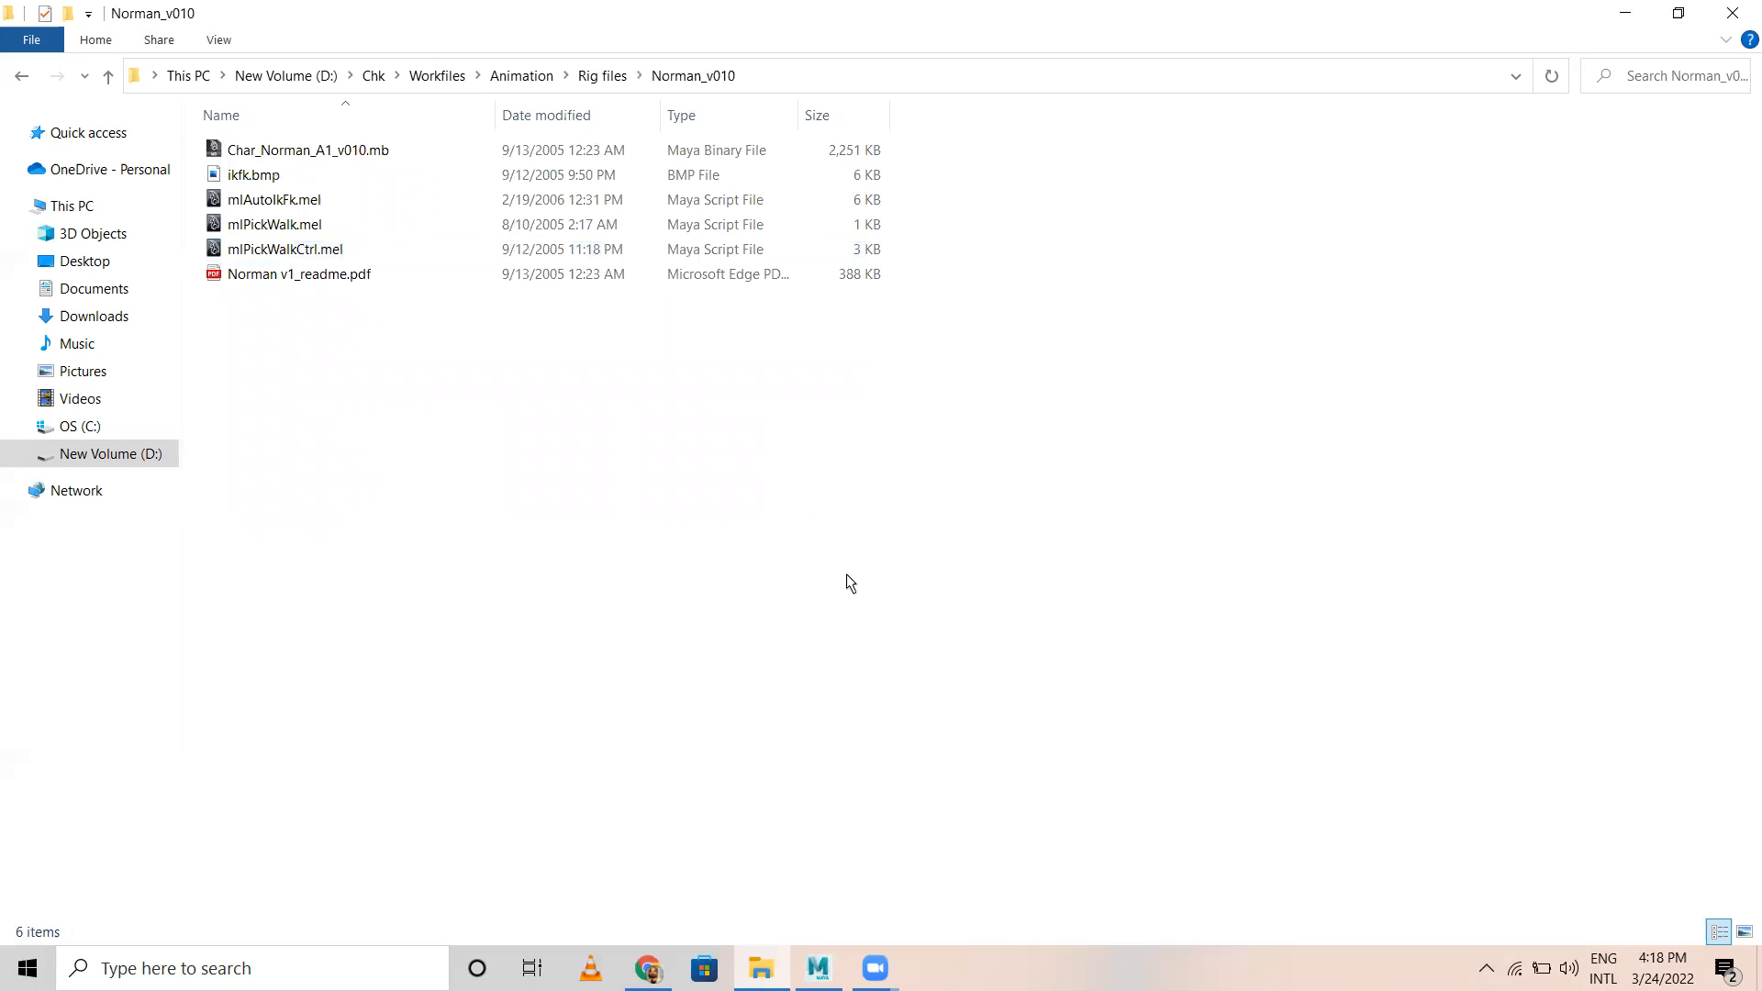
# Step: Switch back to Maya, select the whole character and move it along X well clear of the grid
pyautogui.hotkey('alt', 'Tab')
pyautogui.moveTo(418, 323); pyautogui.dragTo(798, 602)
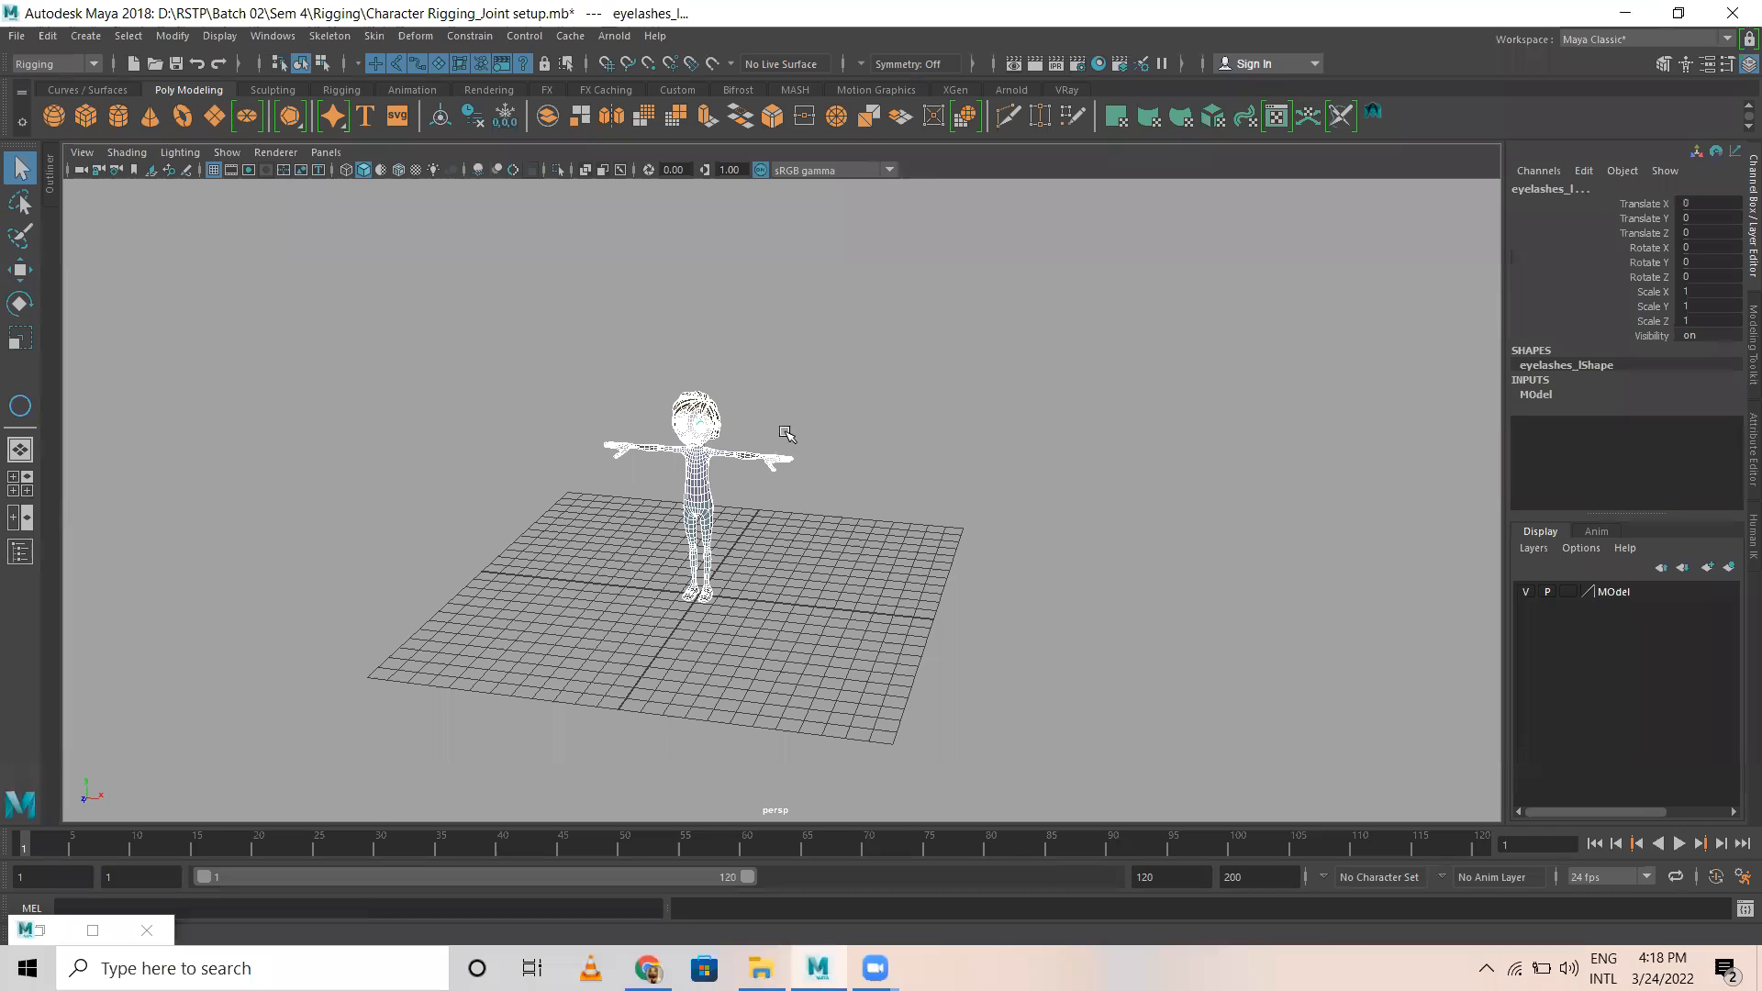
pyautogui.press('w')
pyautogui.moveTo(788, 432); pyautogui.dragTo(1566, 479)
pyautogui.scroll(-5, 830, 441)
pyautogui.moveTo(1146, 504); pyautogui.dragTo(1320, 524)
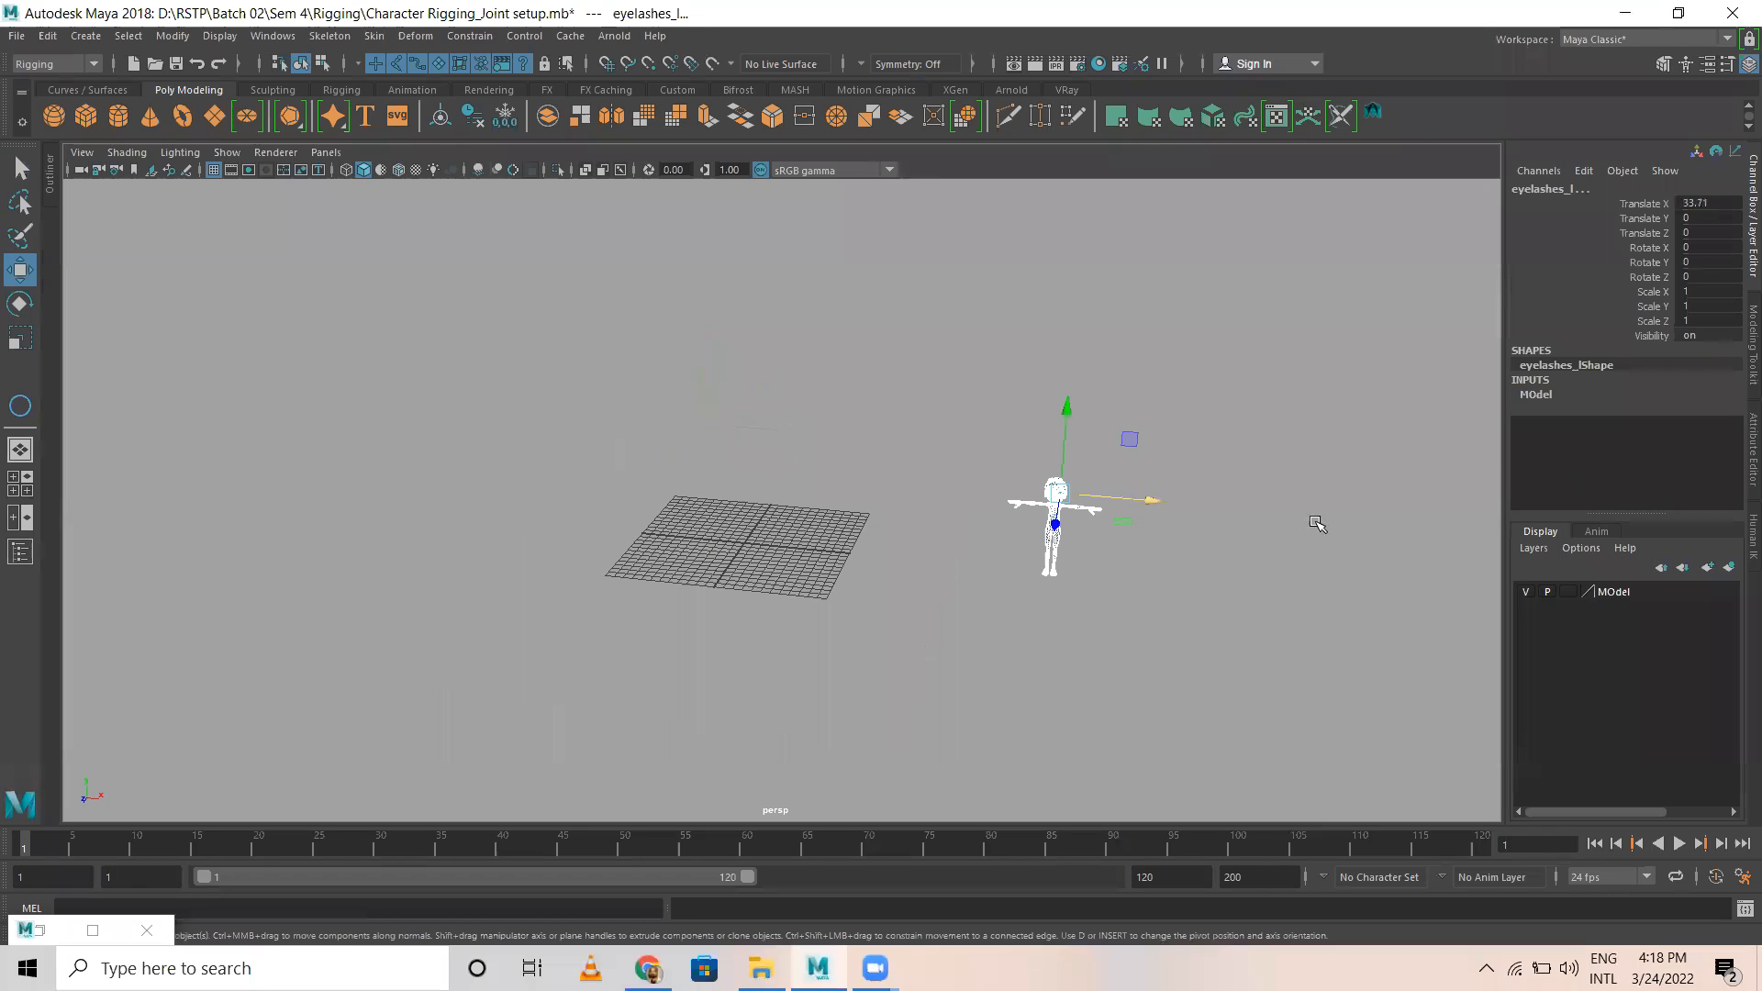
pyautogui.click(893, 450)
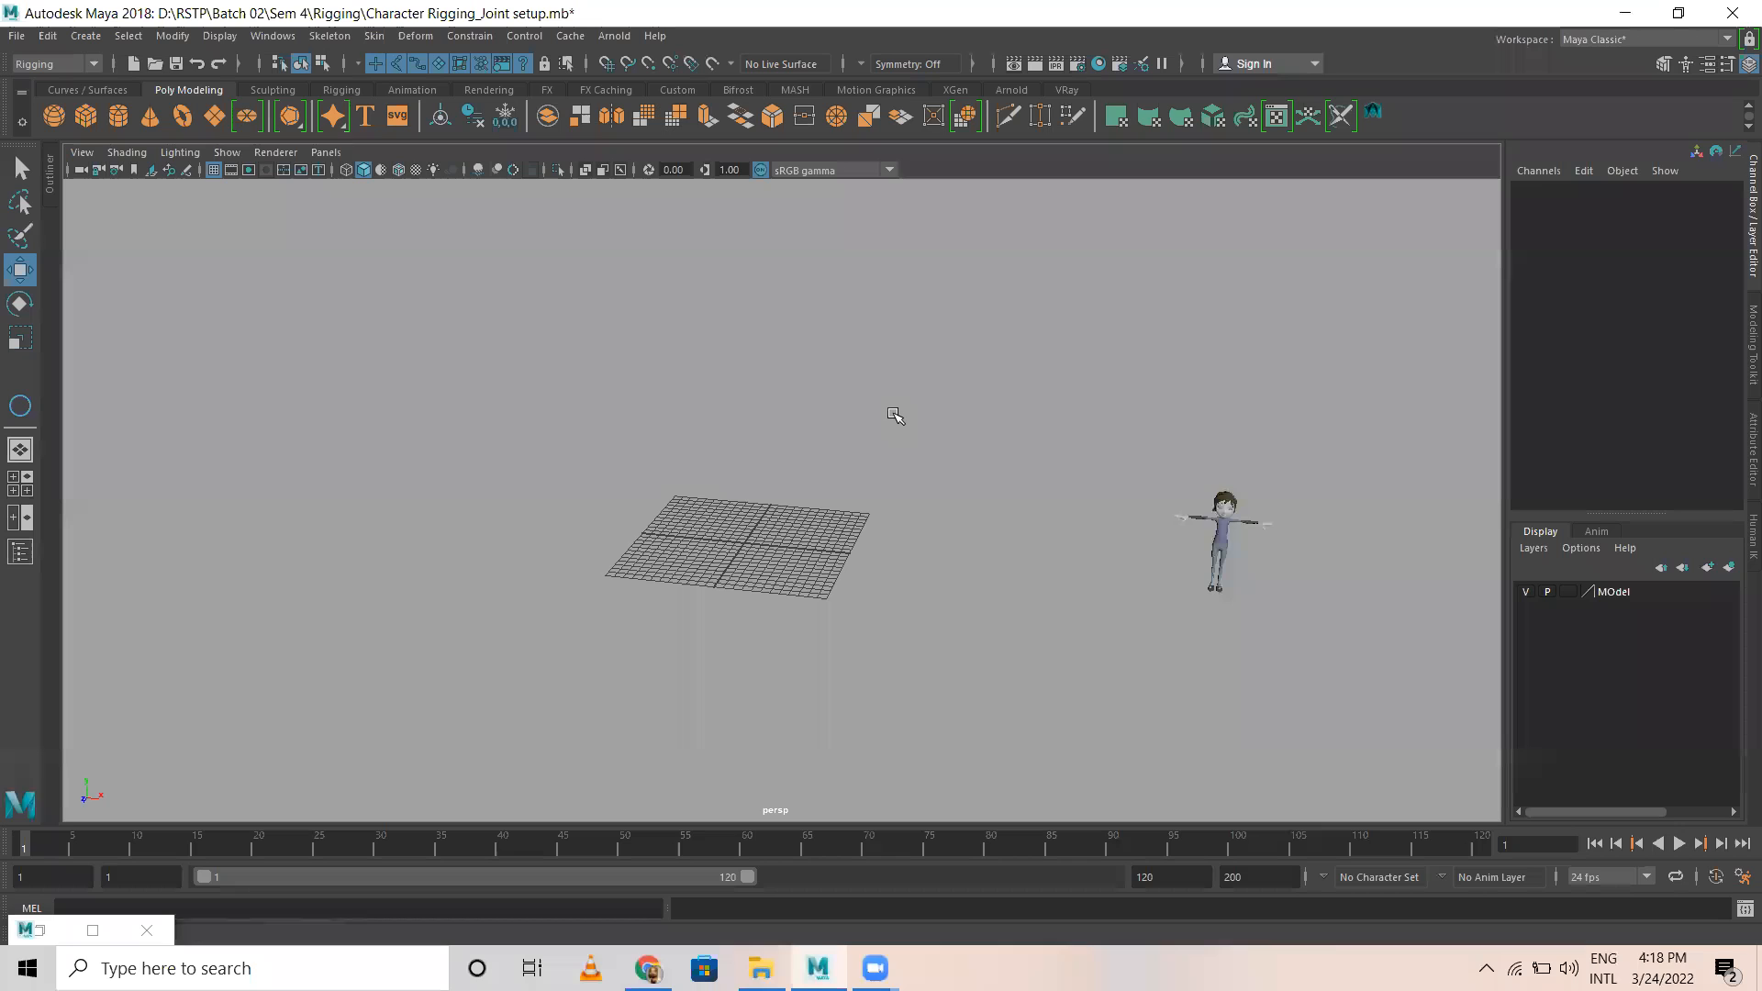
# Step: Switch to File Explorer, bring Char_Norman_A1_v010.mb into the Maya scene and inspect the character up close
pyautogui.hotkey('alt', 'Tab')
pyautogui.click(317, 153)
pyautogui.moveTo(551, 392); pyautogui.dragTo(872, 482)
pyautogui.press('w')
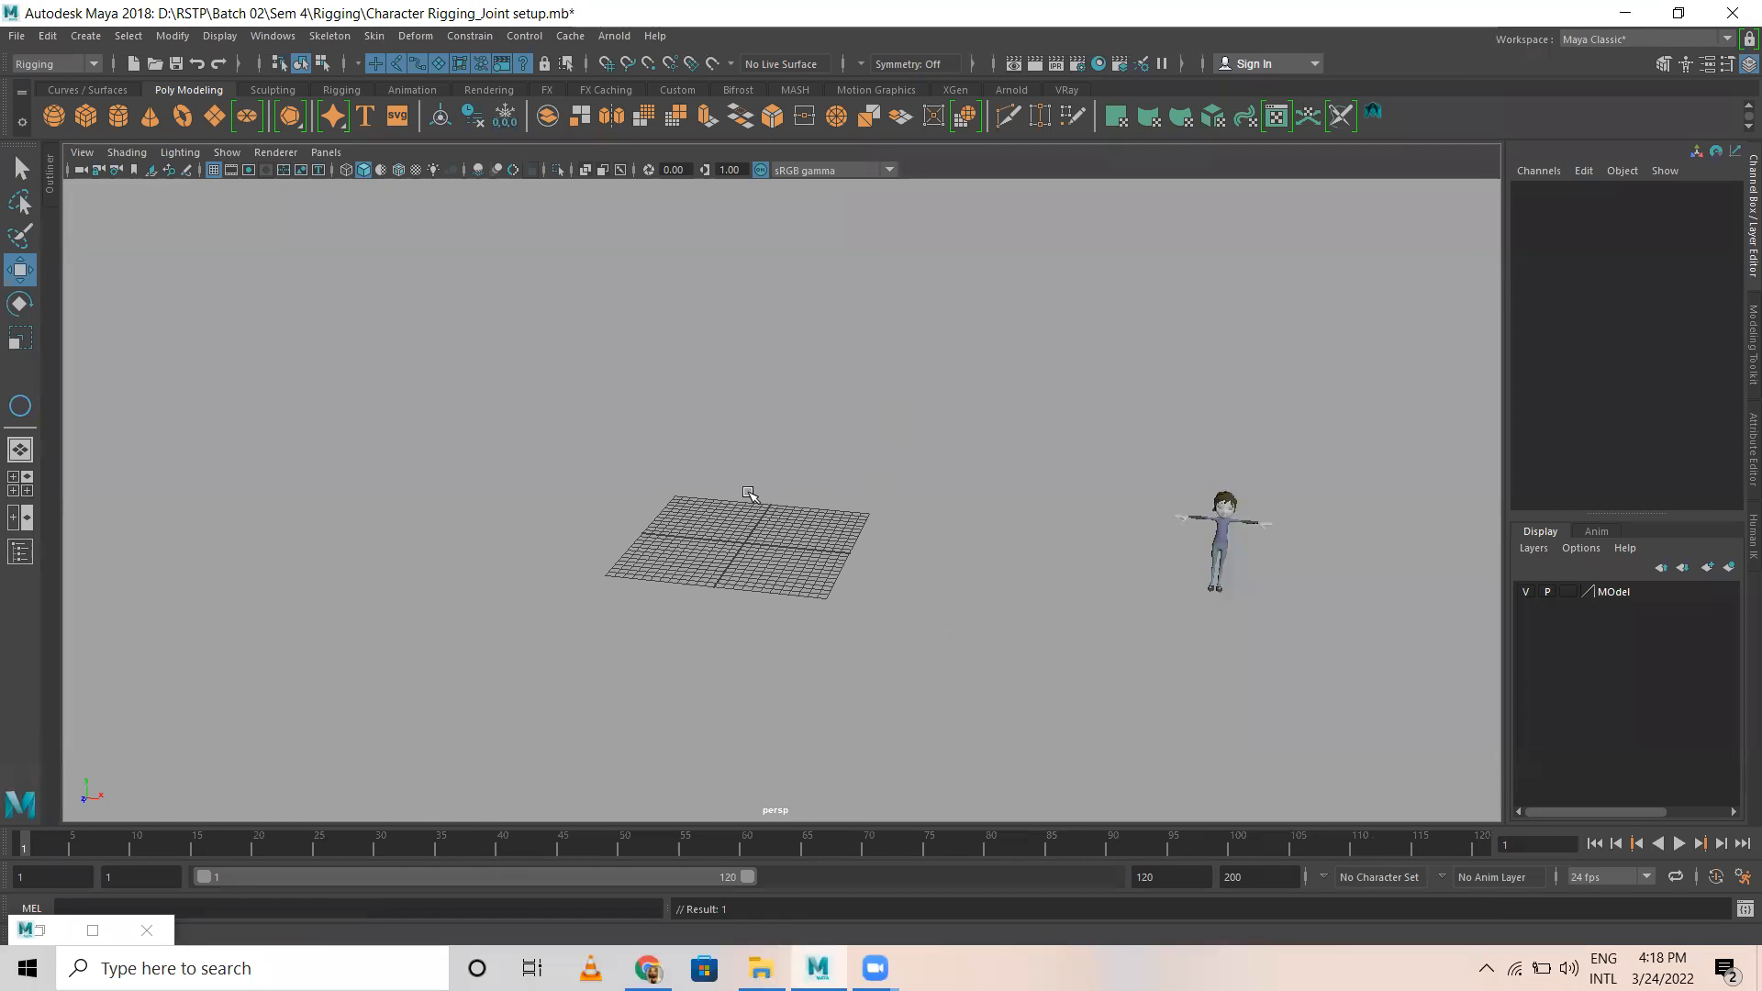
pyautogui.keyDown('alt'); pyautogui.moveTo(690, 429); pyautogui.dragTo(760, 458); pyautogui.keyUp('alt')
pyautogui.keyDown('alt'); pyautogui.moveTo(760, 457); pyautogui.dragTo(991, 584, button='right'); pyautogui.keyUp('alt')
pyautogui.keyDown('alt'); pyautogui.moveTo(799, 459); pyautogui.dragTo(665, 395); pyautogui.keyUp('alt')
pyautogui.keyDown('alt'); pyautogui.moveTo(715, 362); pyautogui.dragTo(687, 643, button='middle'); pyautogui.keyUp('alt')
pyautogui.keyDown('alt'); pyautogui.moveTo(842, 519); pyautogui.dragTo(666, 529); pyautogui.keyUp('alt')
pyautogui.keyDown('alt'); pyautogui.moveTo(665, 530); pyautogui.dragTo(984, 587, button='right'); pyautogui.keyUp('alt')
pyautogui.keyDown('alt'); pyautogui.moveTo(808, 634); pyautogui.dragTo(946, 602); pyautogui.keyUp('alt')
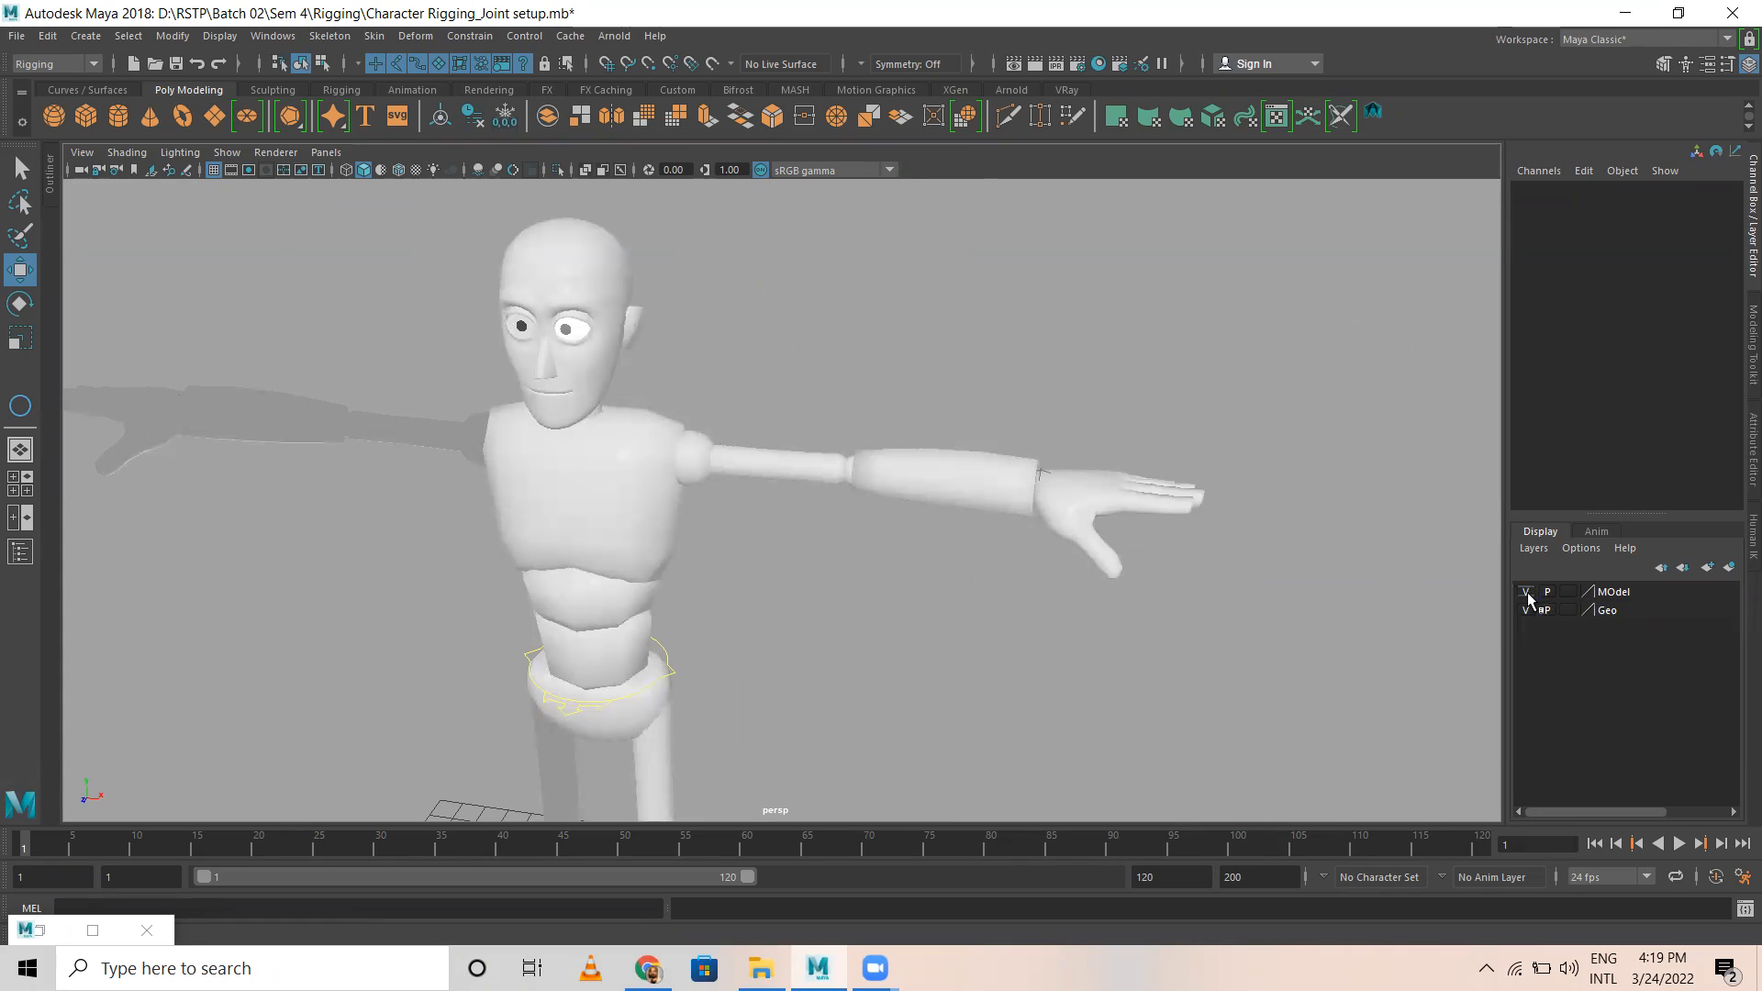
# Step: Delete the Geo and MOdel display layers
pyautogui.click(1632, 594)
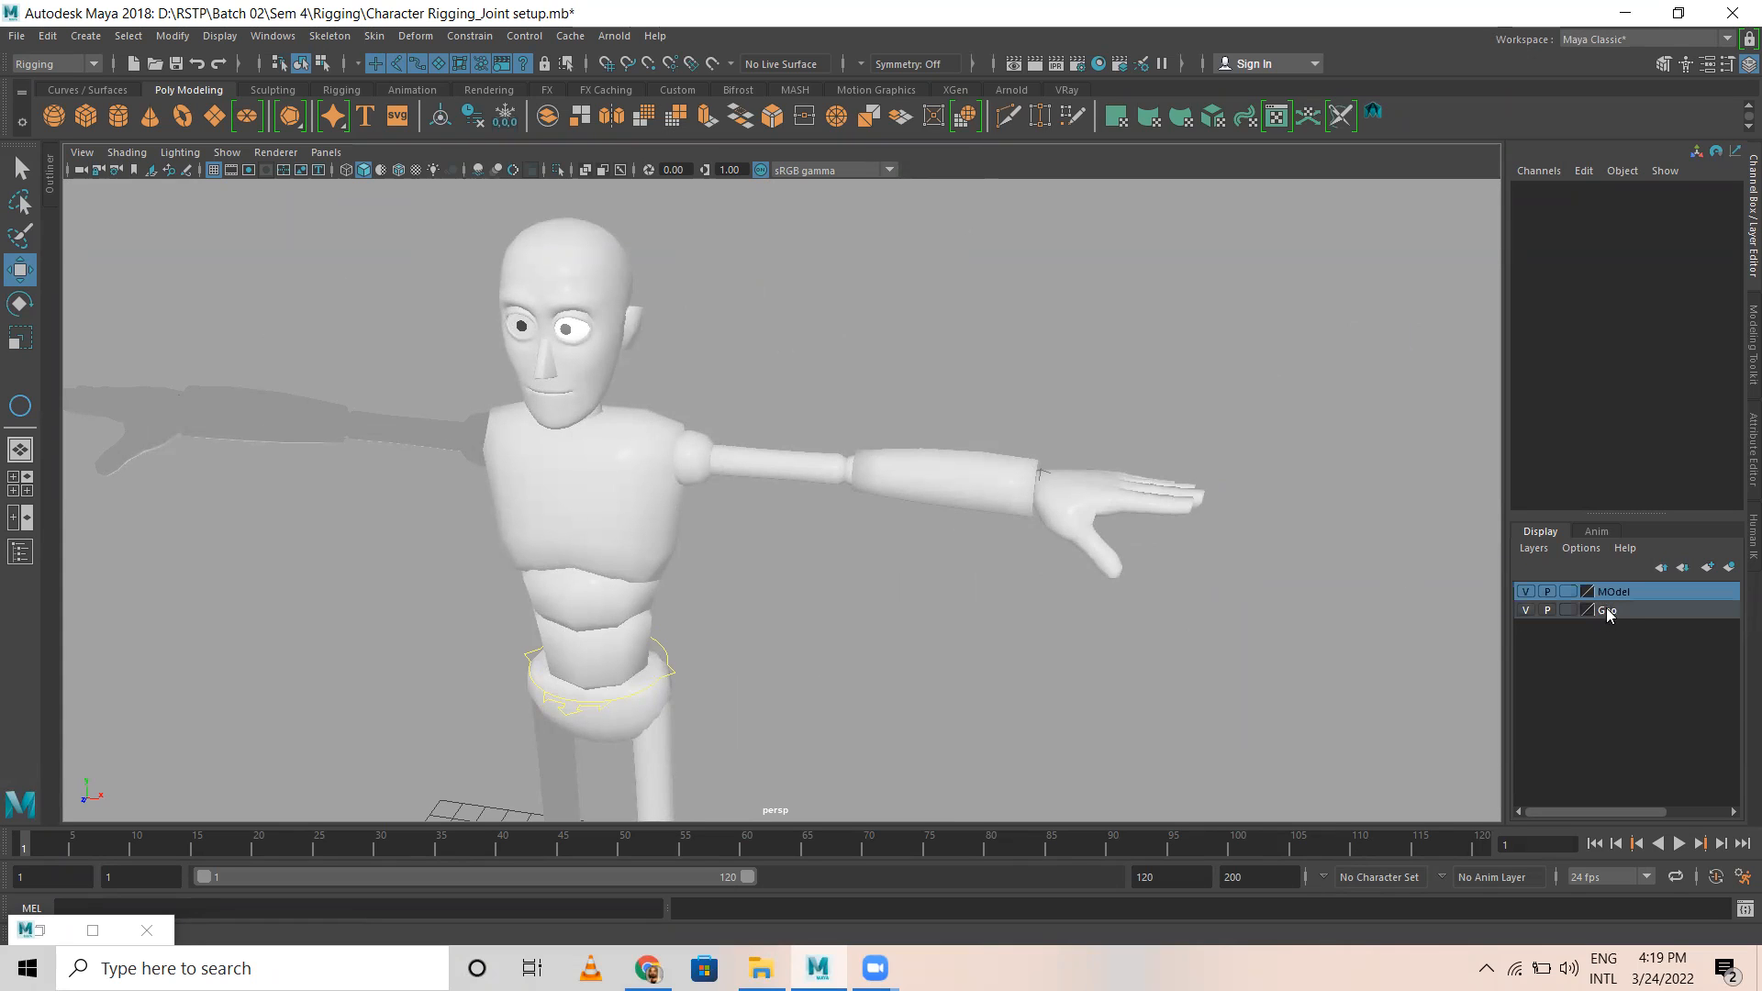
pyautogui.rightClick(1606, 607)
pyautogui.click(1632, 787)
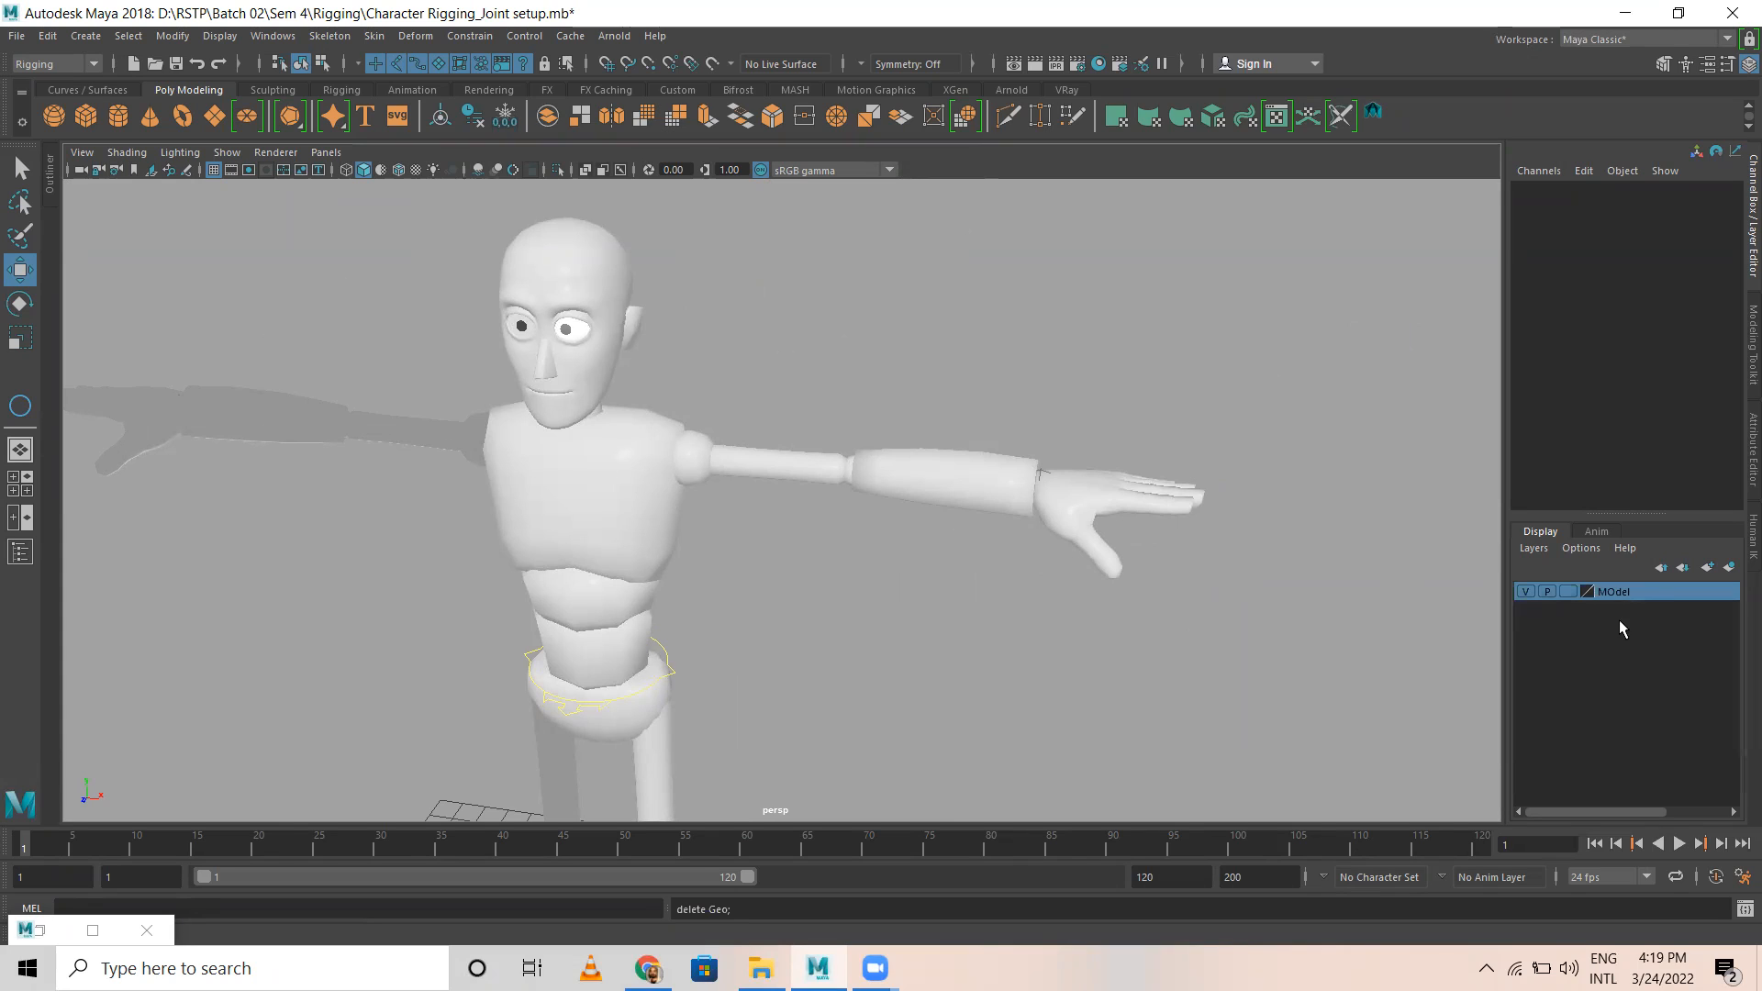
pyautogui.rightClick(1621, 597)
pyautogui.click(1640, 777)
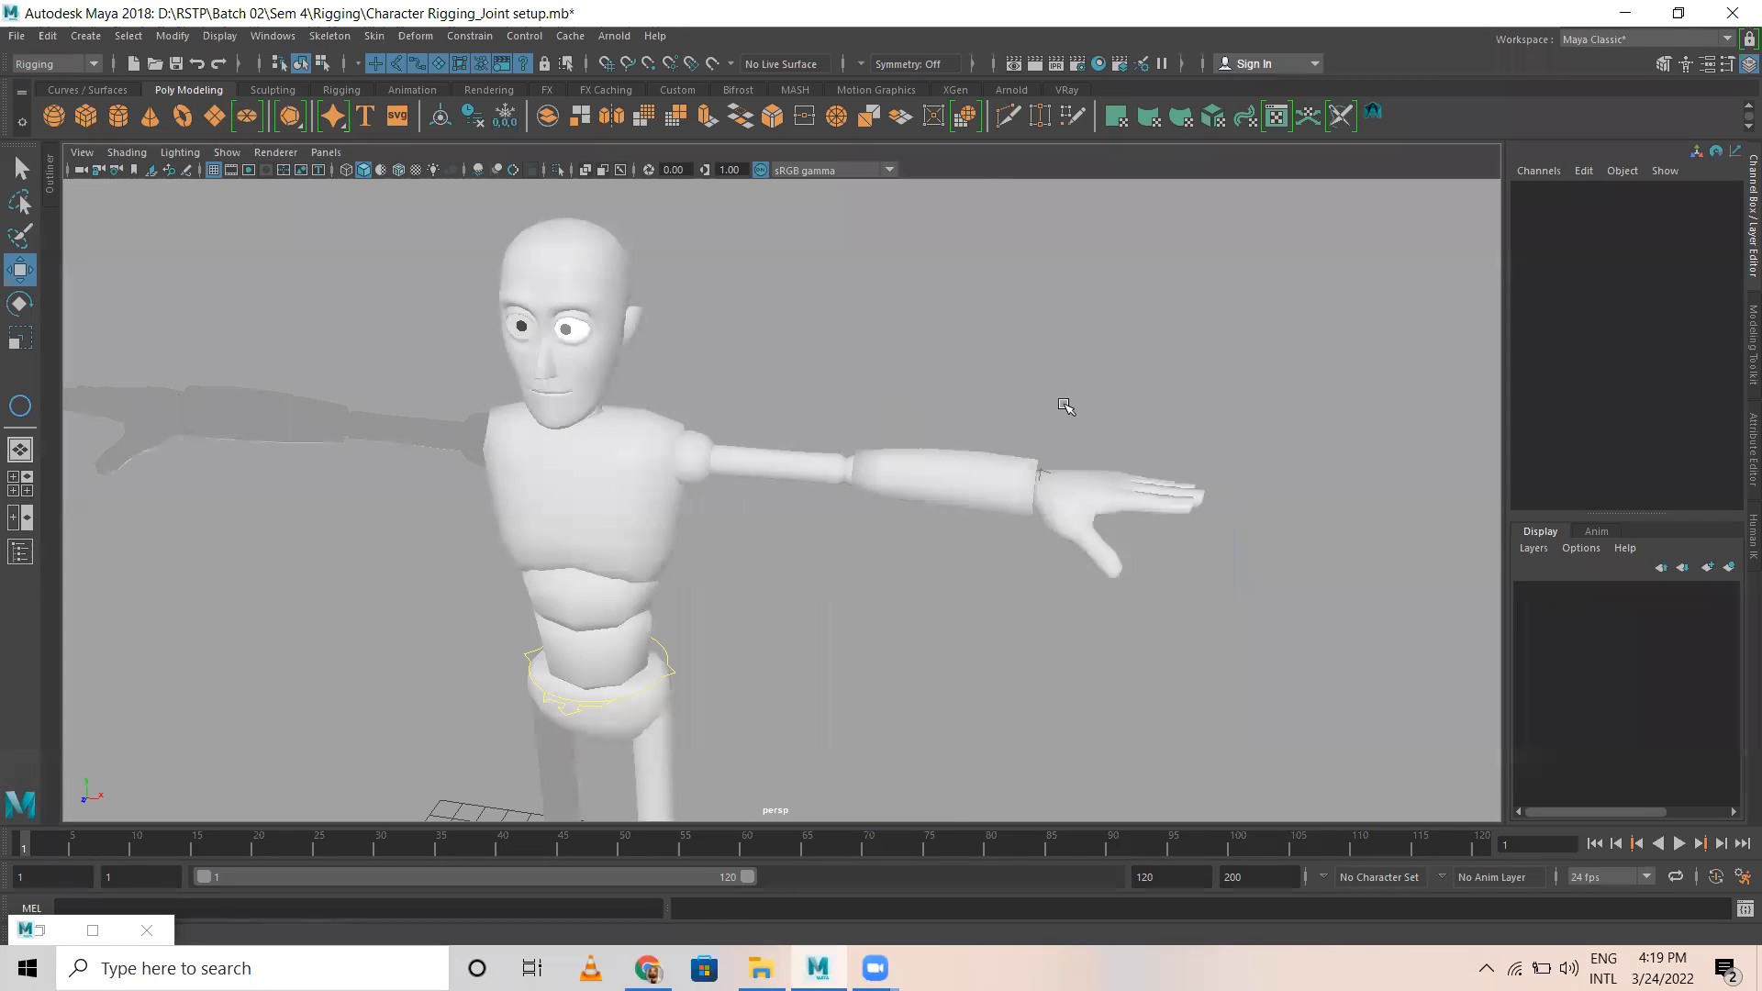
# Step: Delete all channels, constraints and wires in the whole scene by type
pyautogui.keyDown('alt'); pyautogui.moveTo(1065, 409); pyautogui.dragTo(810, 496, button='right'); pyautogui.keyUp('alt')
pyautogui.keyDown('alt'); pyautogui.moveTo(811, 498); pyautogui.dragTo(763, 315, button='middle'); pyautogui.keyUp('alt')
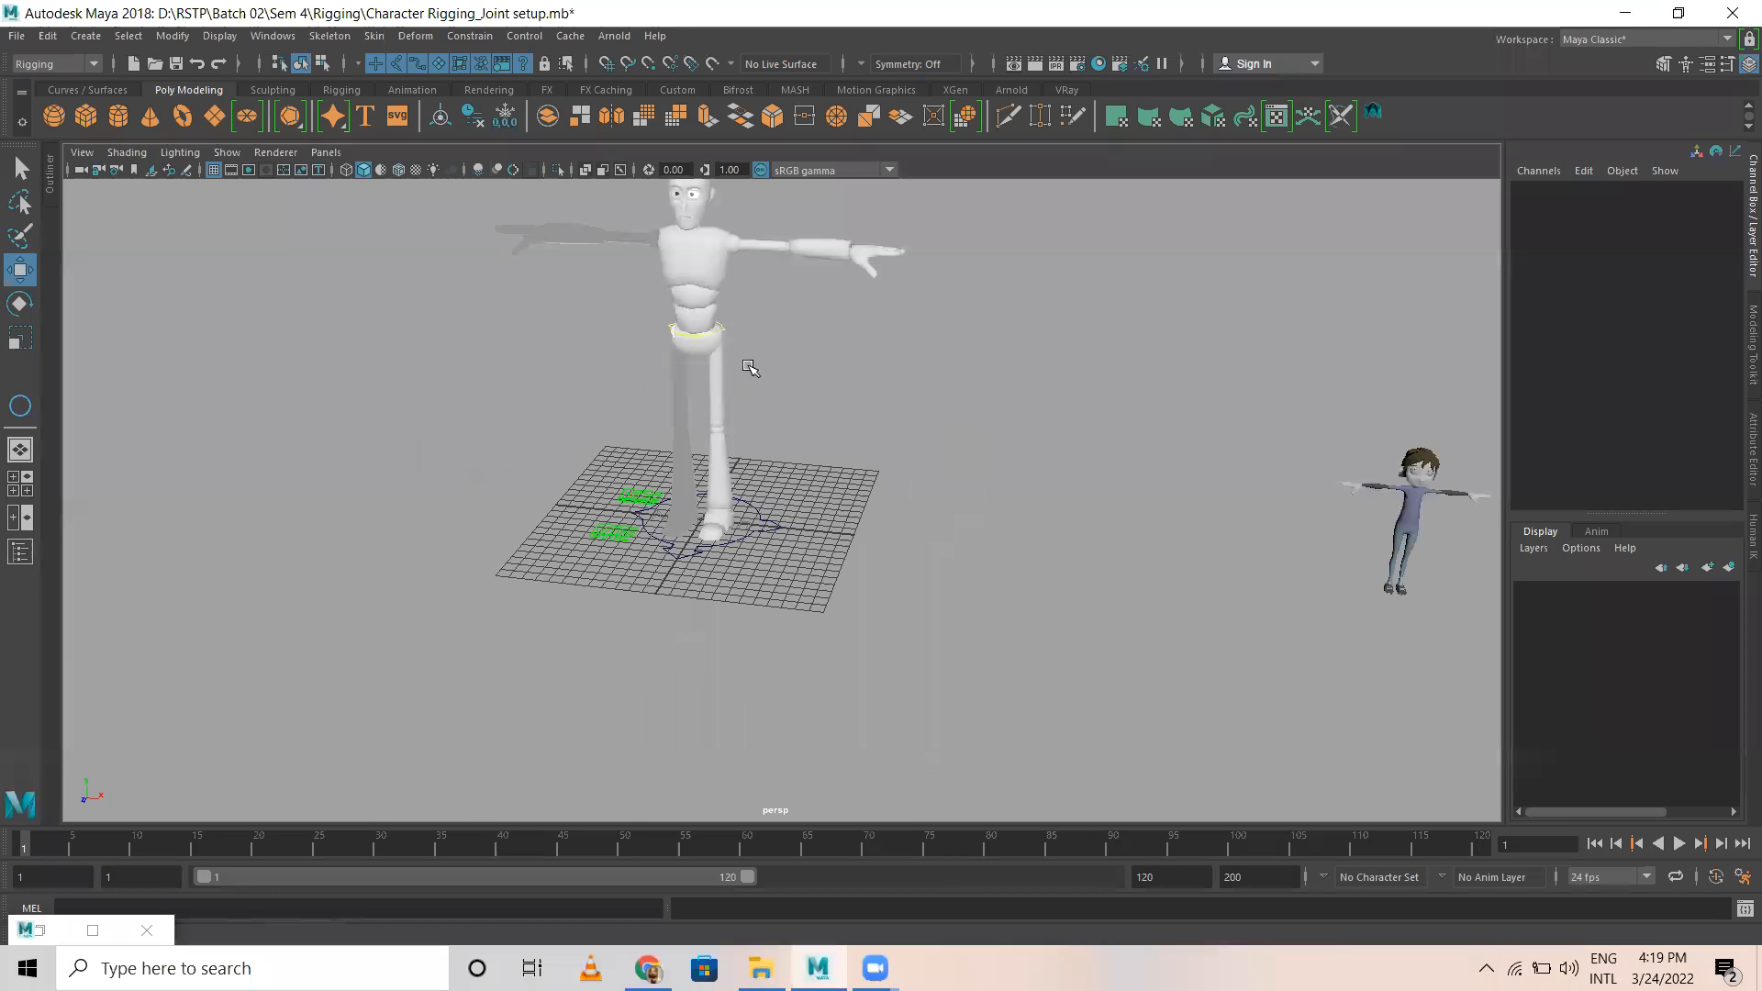
pyautogui.click(677, 323)
pyautogui.click(798, 356)
pyautogui.keyDown('alt'); pyautogui.moveTo(618, 366); pyautogui.dragTo(438, 263, button='right'); pyautogui.keyUp('alt')
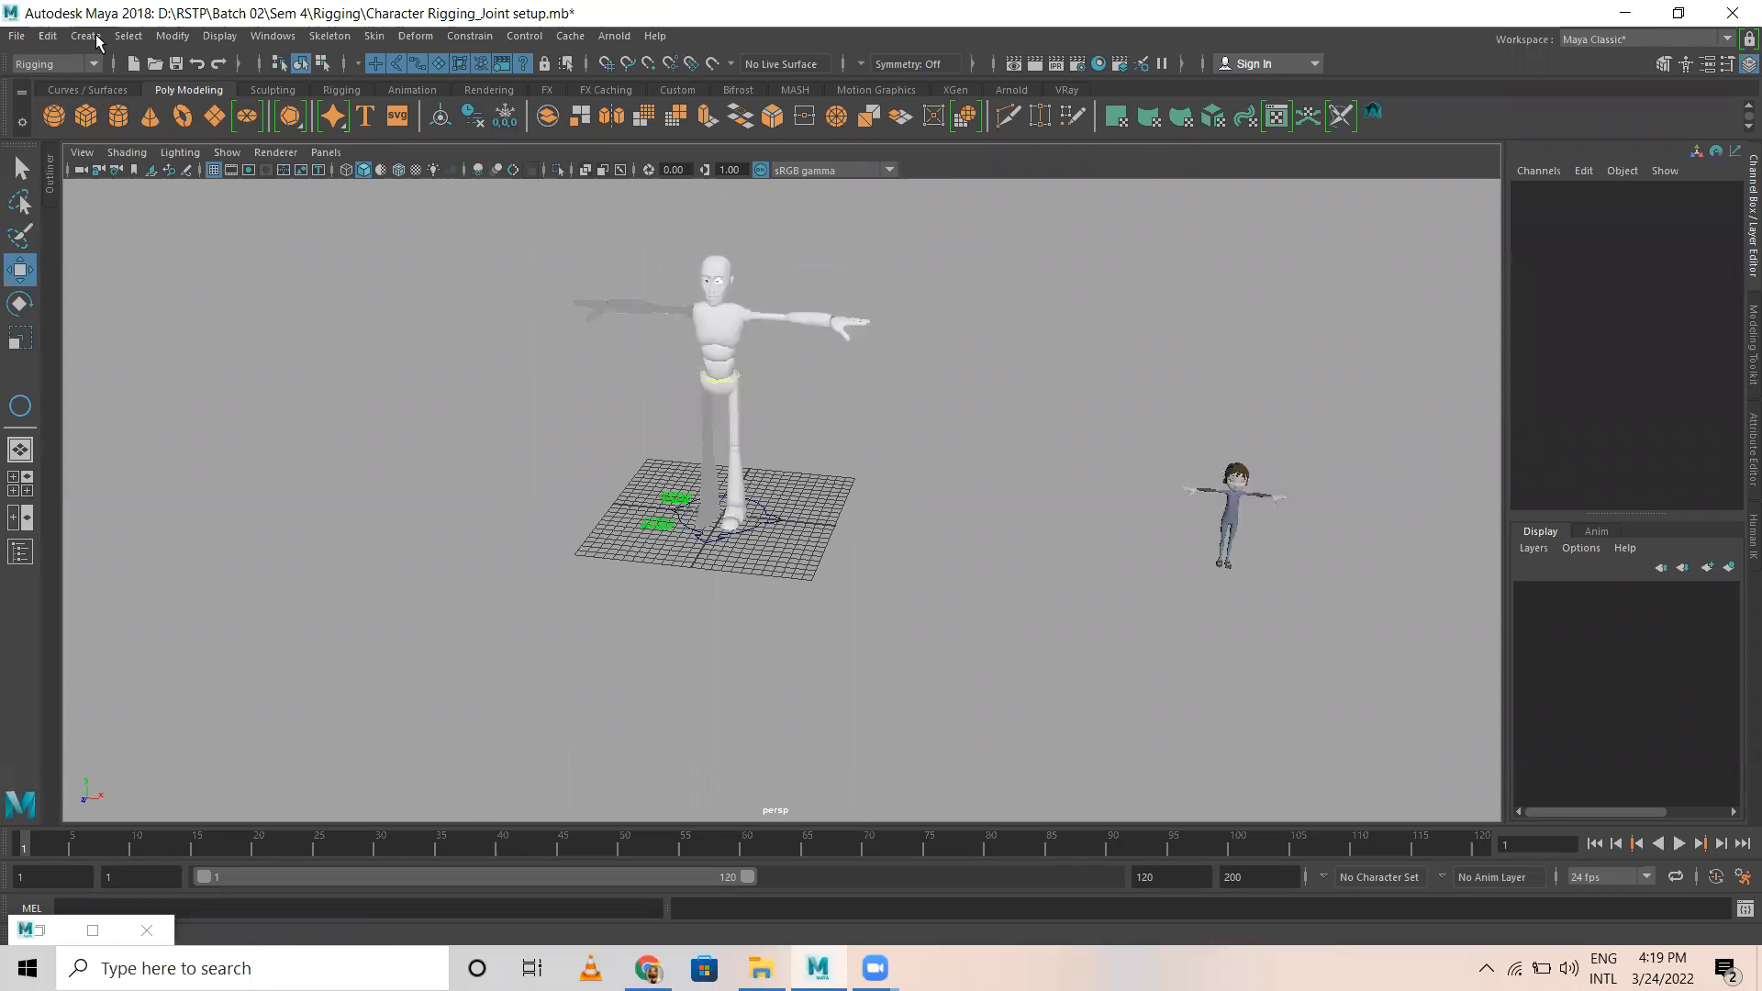
pyautogui.click(47, 36)
pyautogui.moveTo(220, 277)
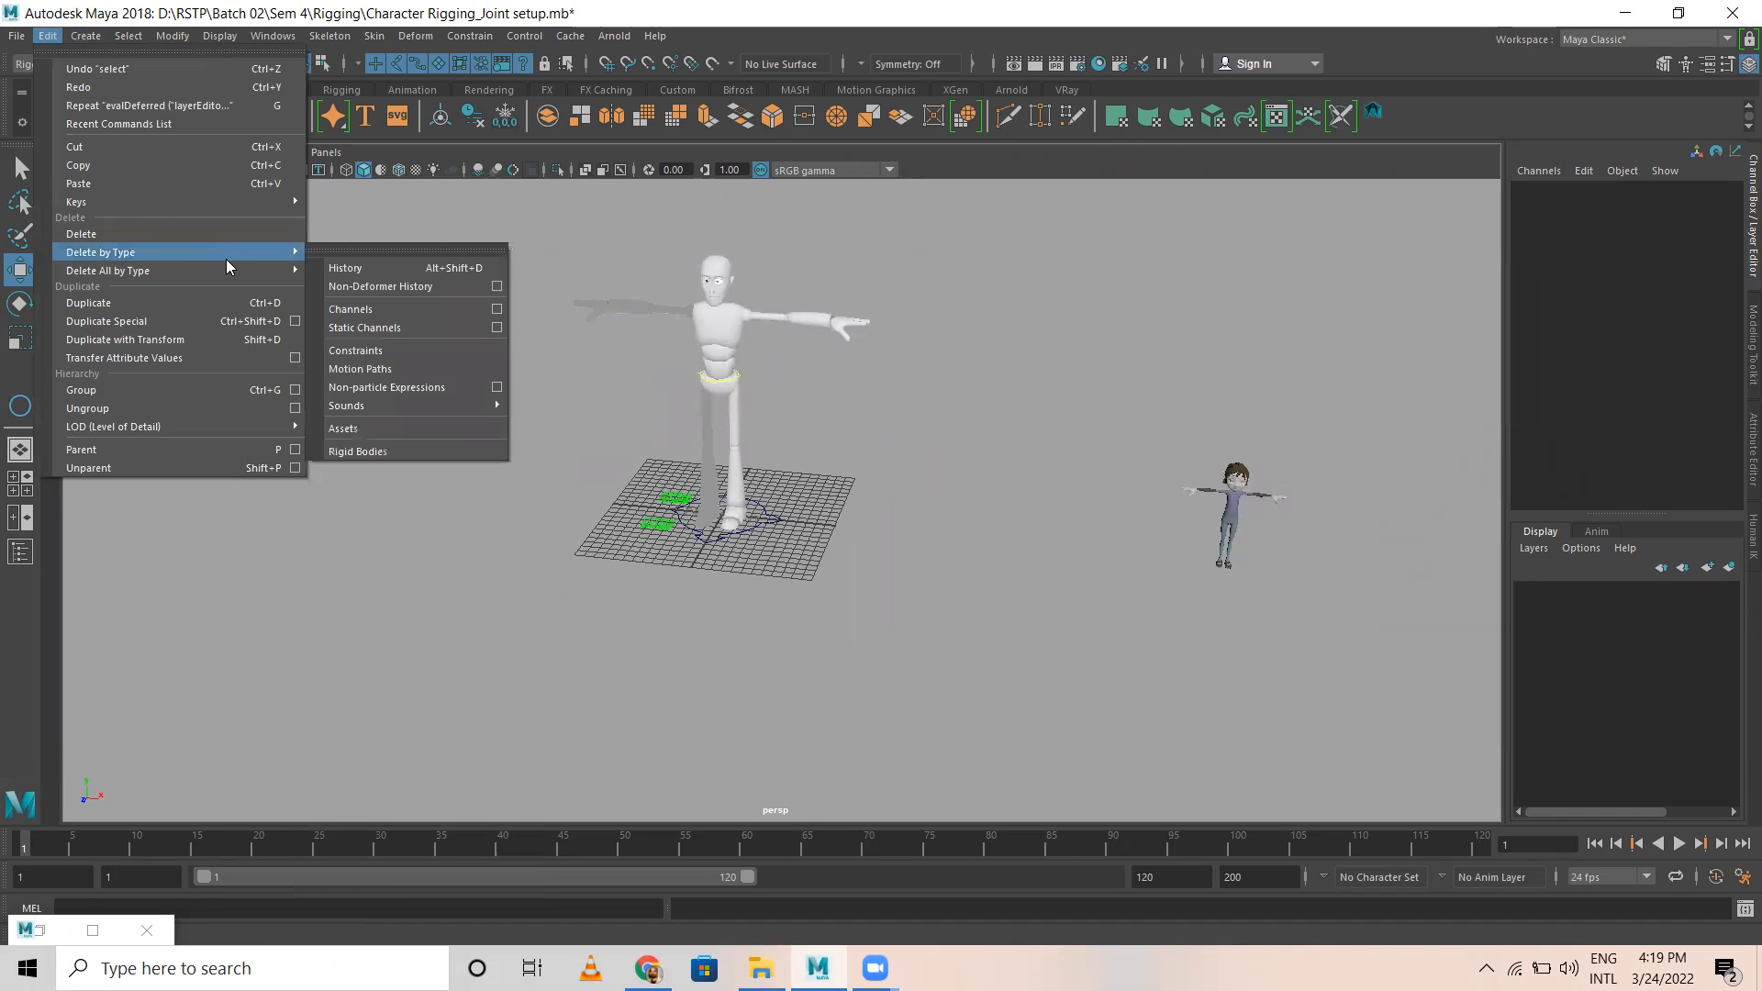
pyautogui.moveTo(240, 272)
pyautogui.click(370, 264)
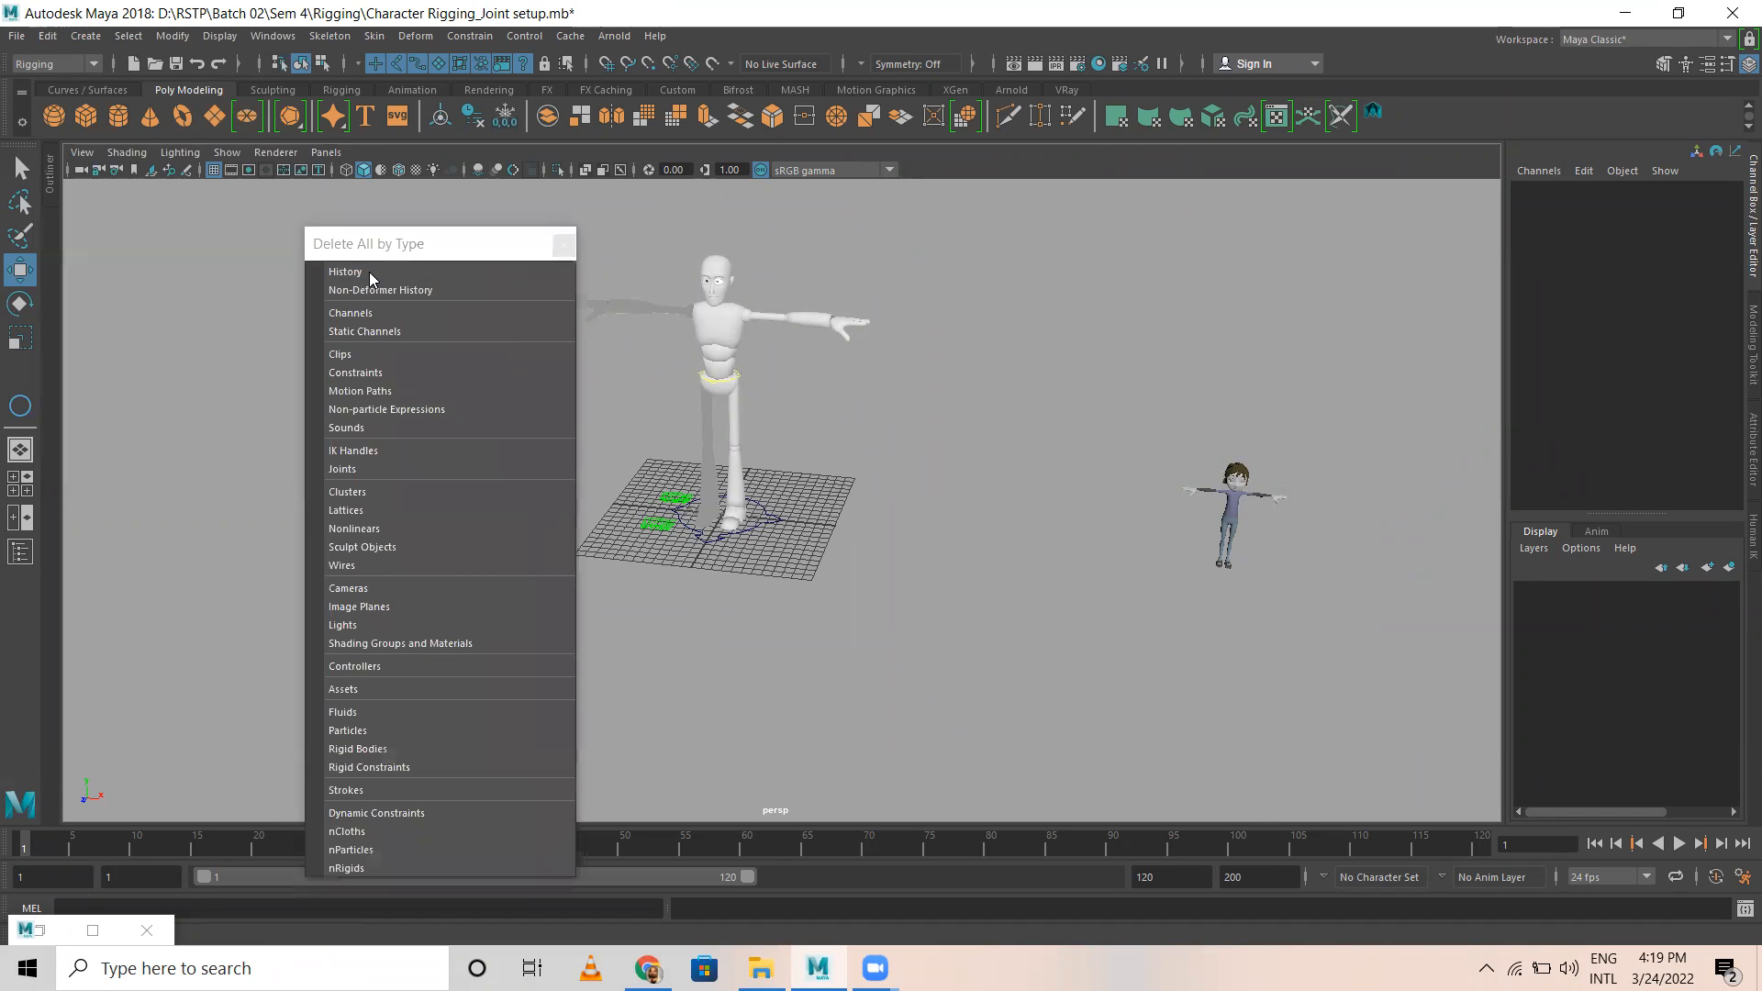
pyautogui.click(360, 314)
pyautogui.click(355, 373)
pyautogui.click(357, 429)
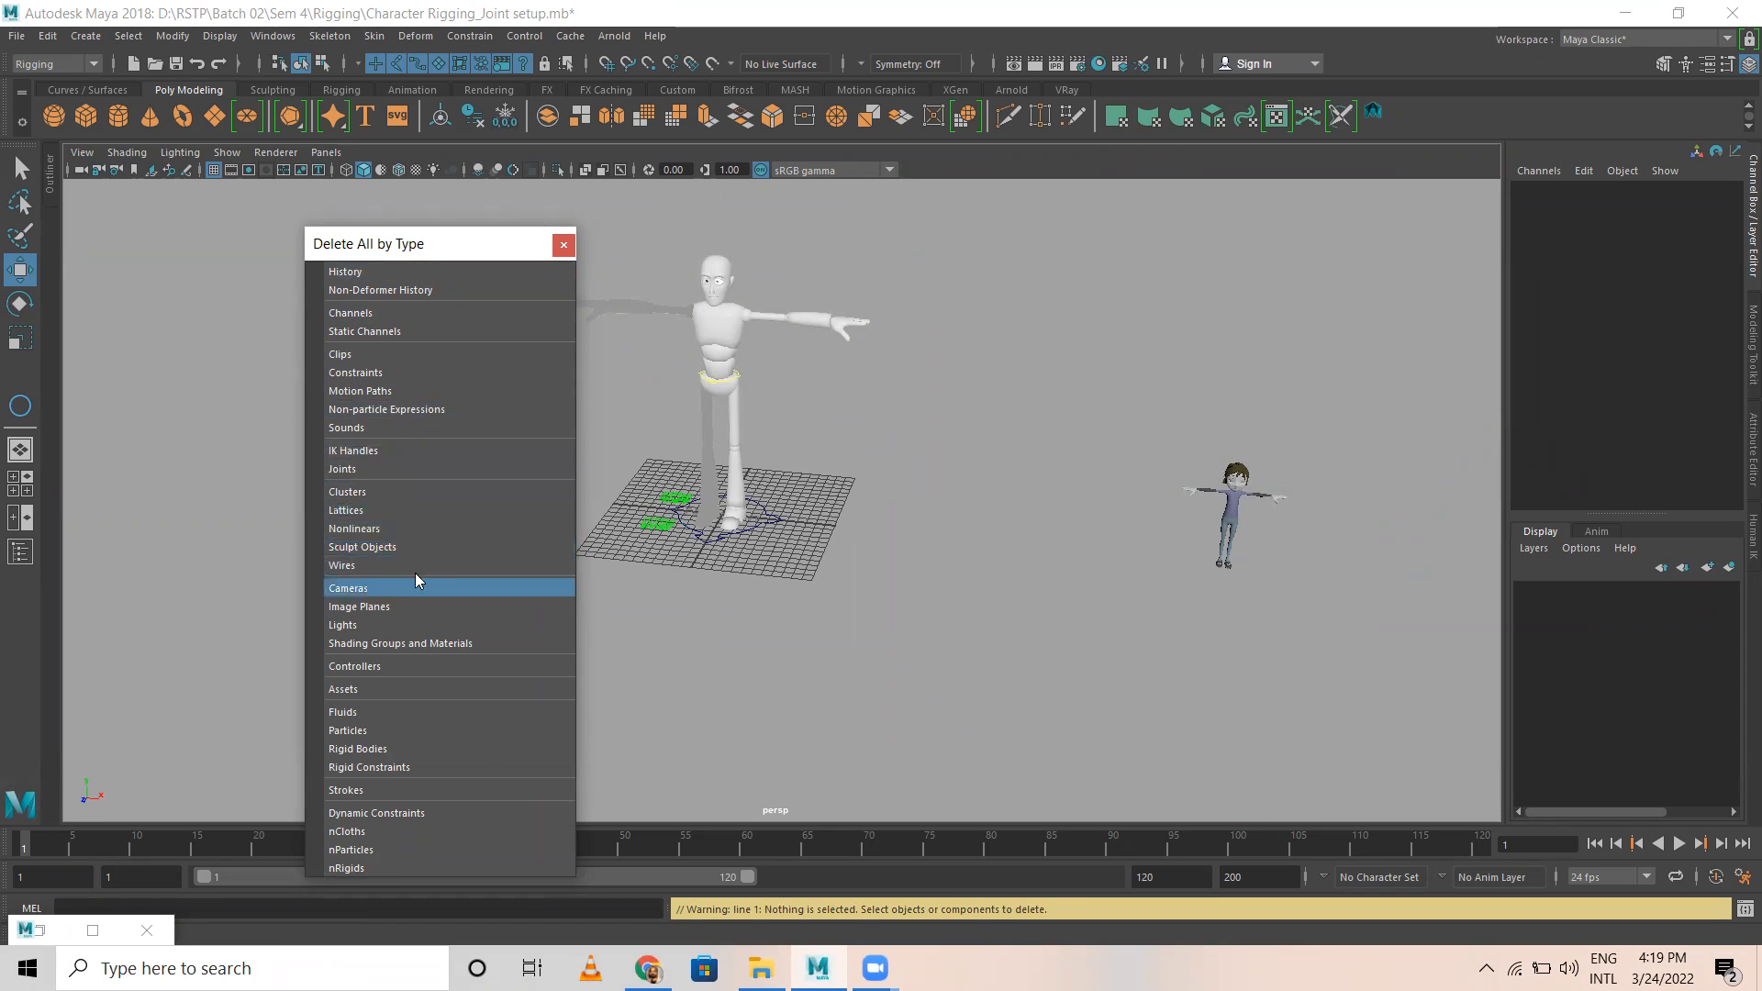
pyautogui.click(563, 246)
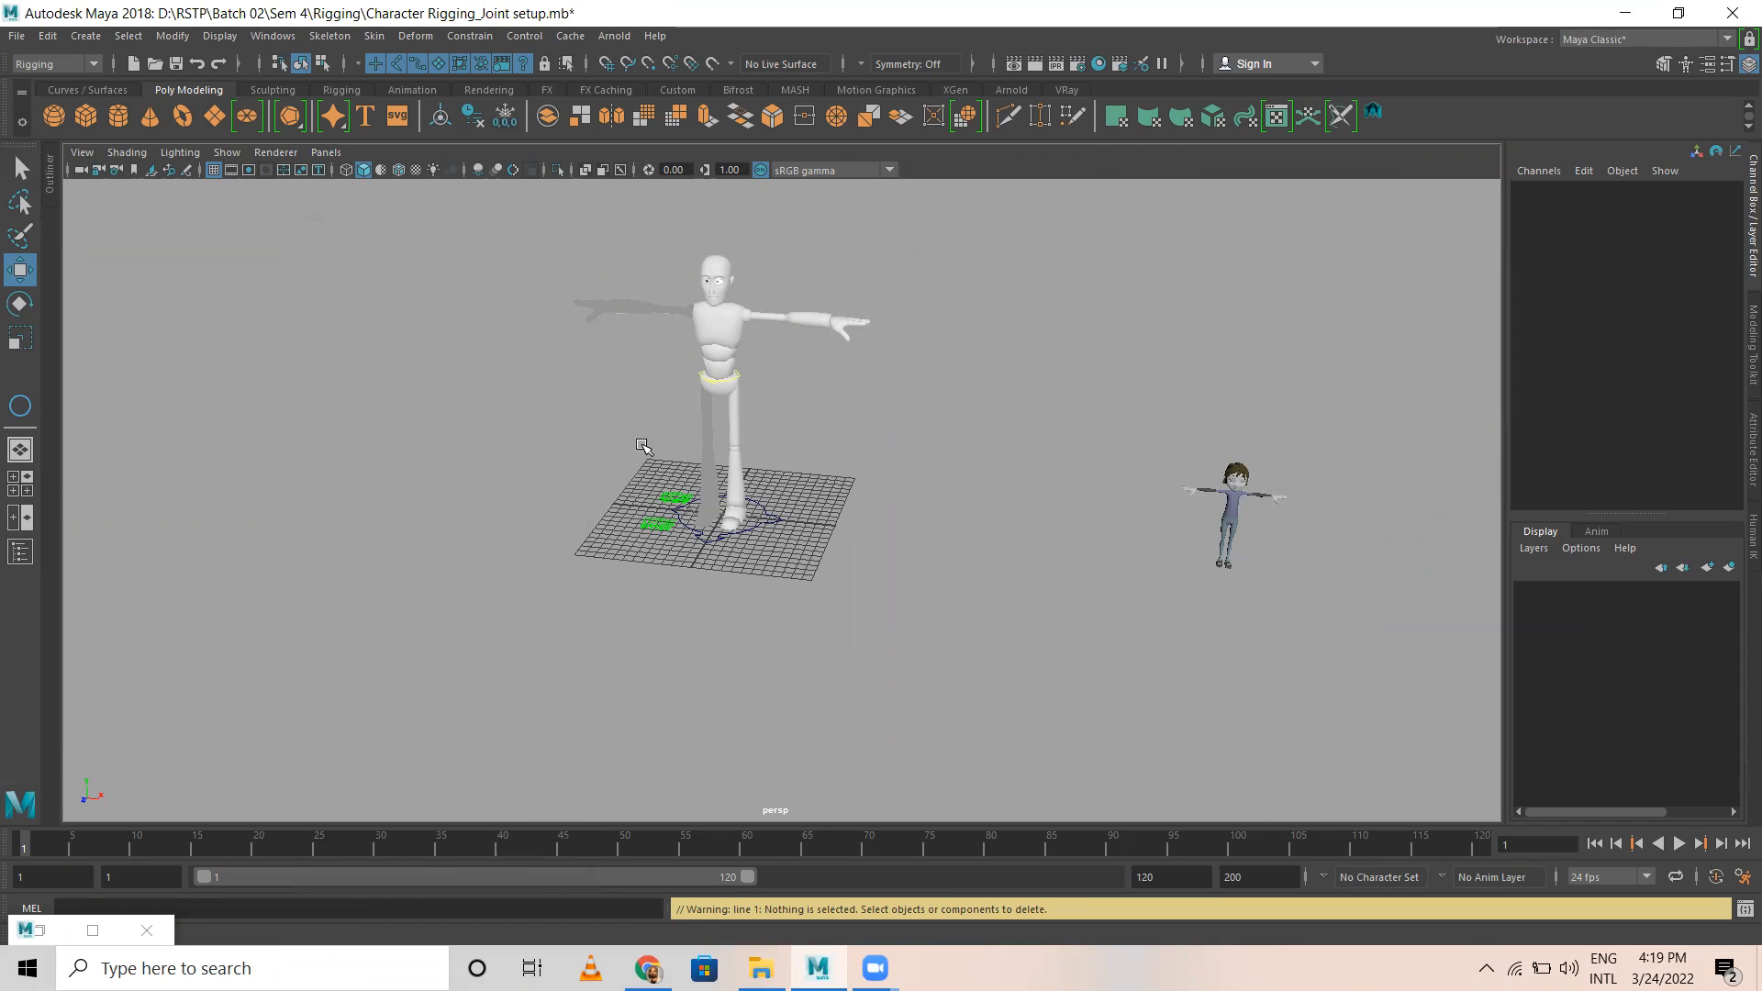
# Step: Select and delete the Norman rig's remaining control curves at the waist and around the feet on the grid
pyautogui.click(736, 380)
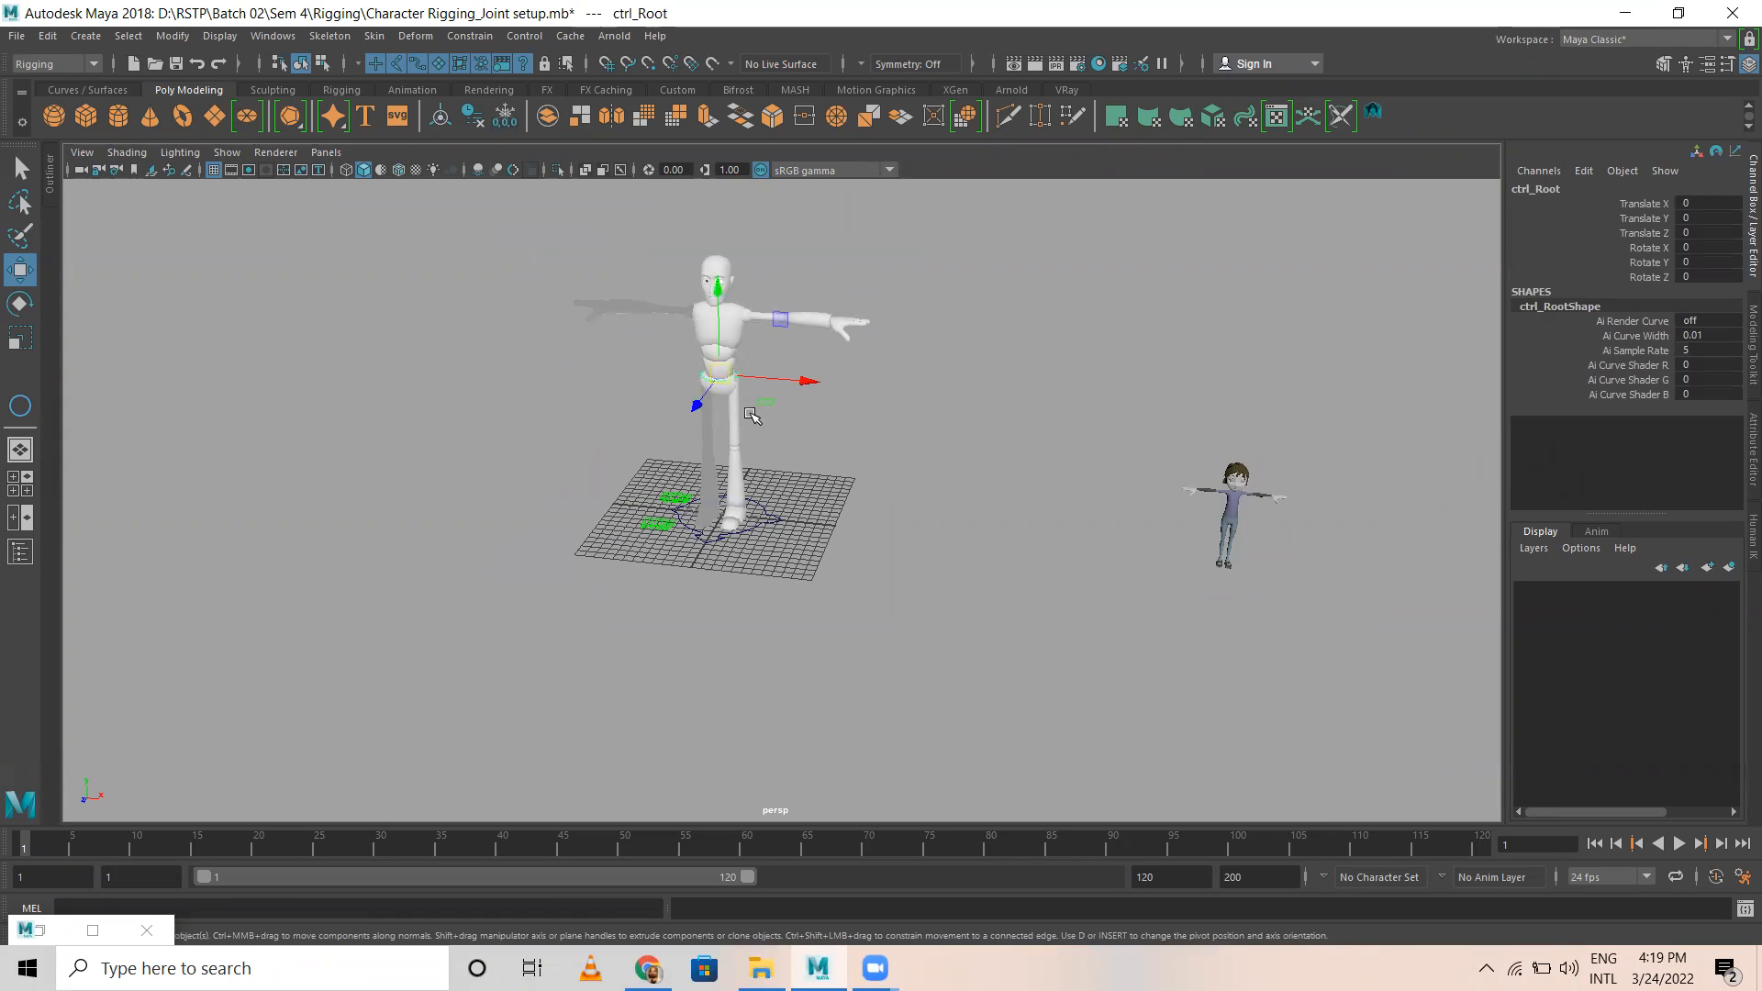
pyautogui.click(807, 410)
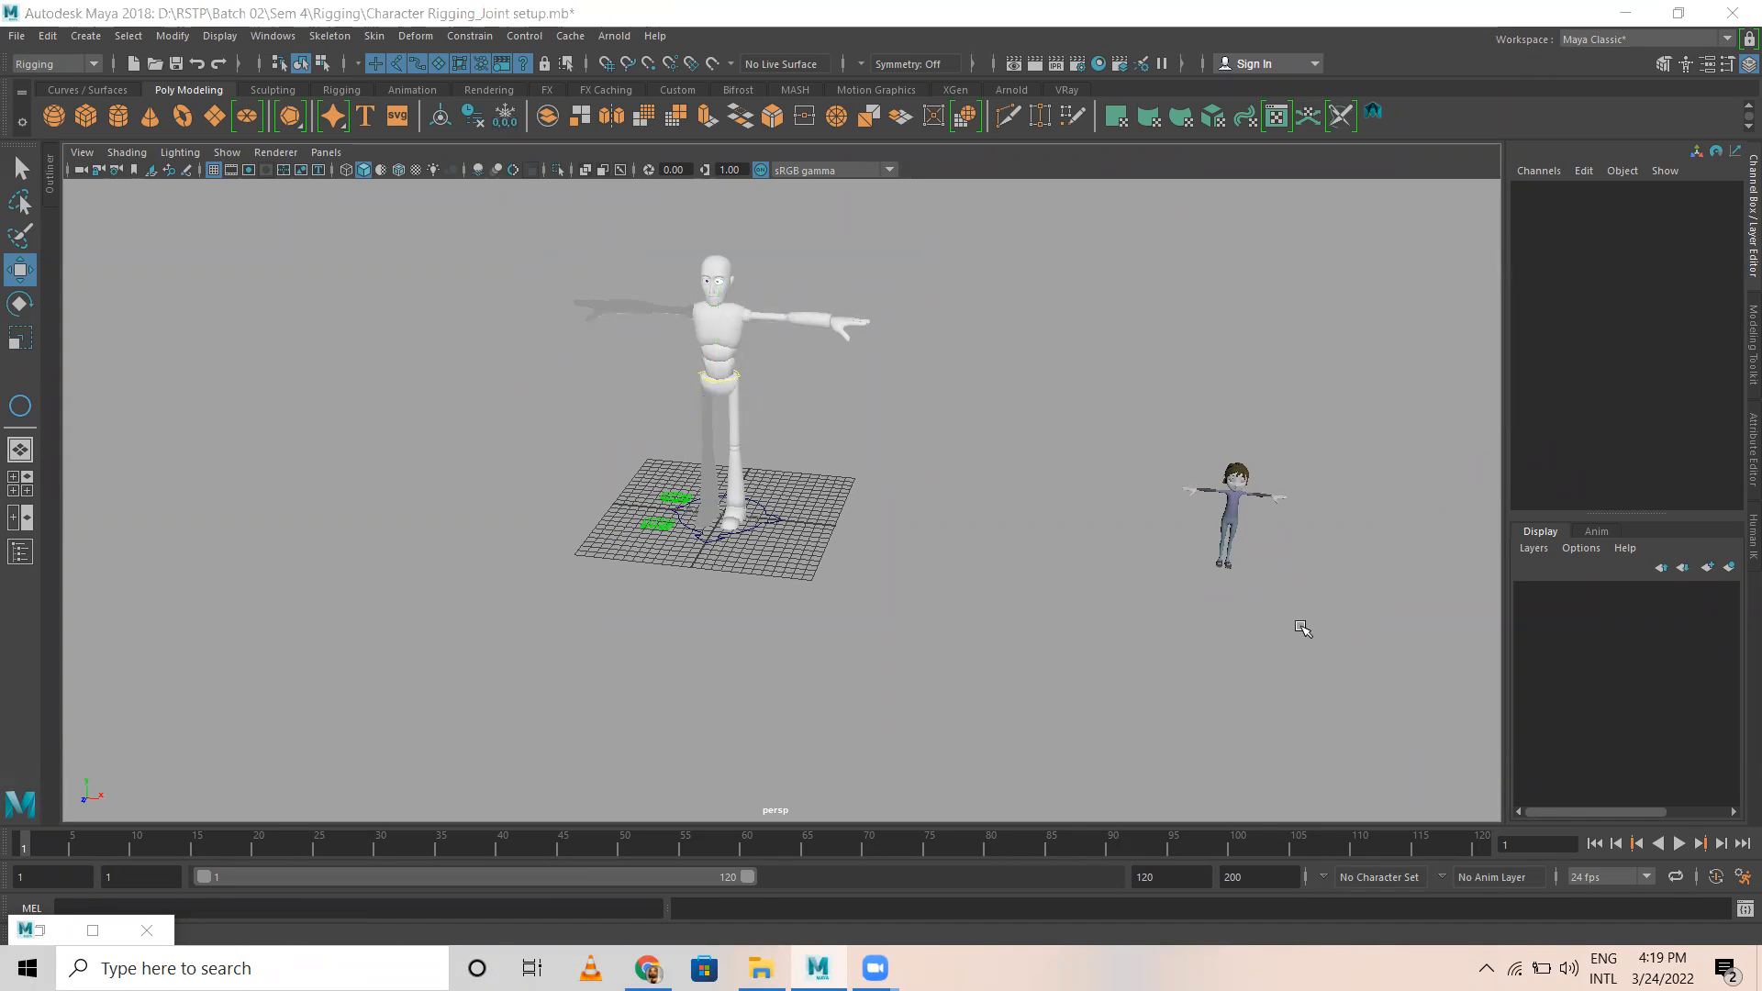
pyautogui.scroll(5, 735, 506)
pyautogui.moveTo(380, 397); pyautogui.dragTo(855, 755)
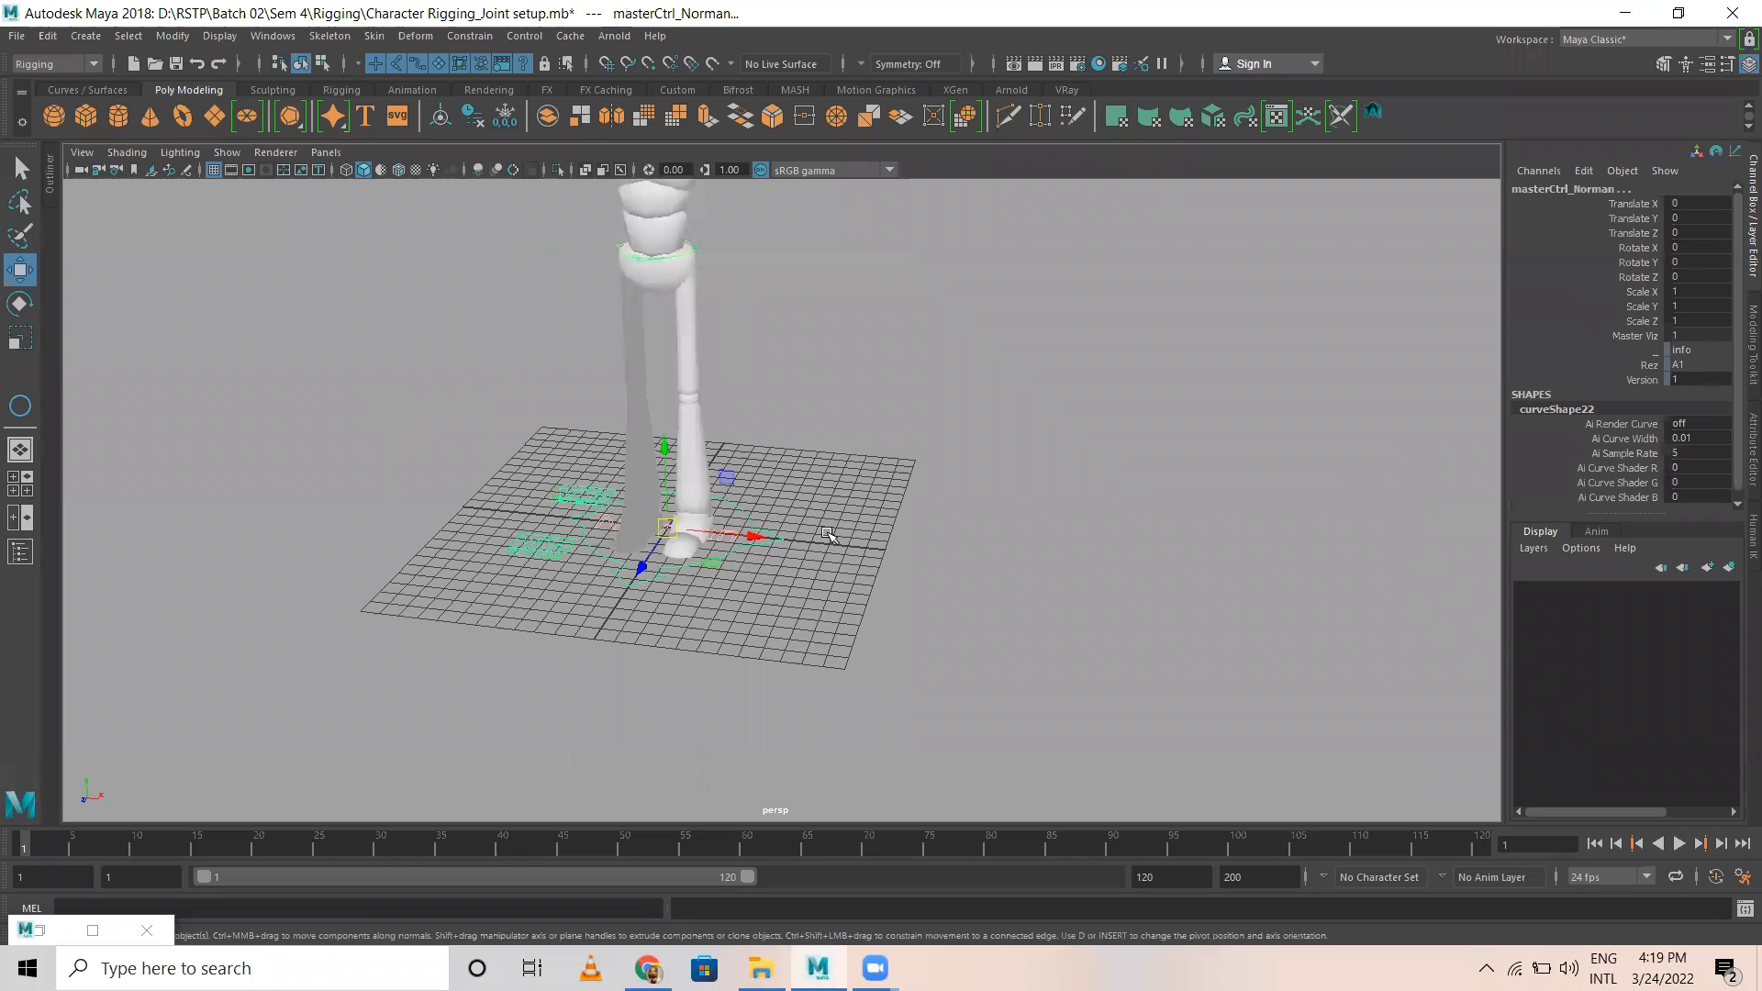
pyautogui.click(827, 529)
# Step: Show the Outliner and delete the eleven_geo1 group from the scene
pyautogui.scroll(-3, 759, 362)
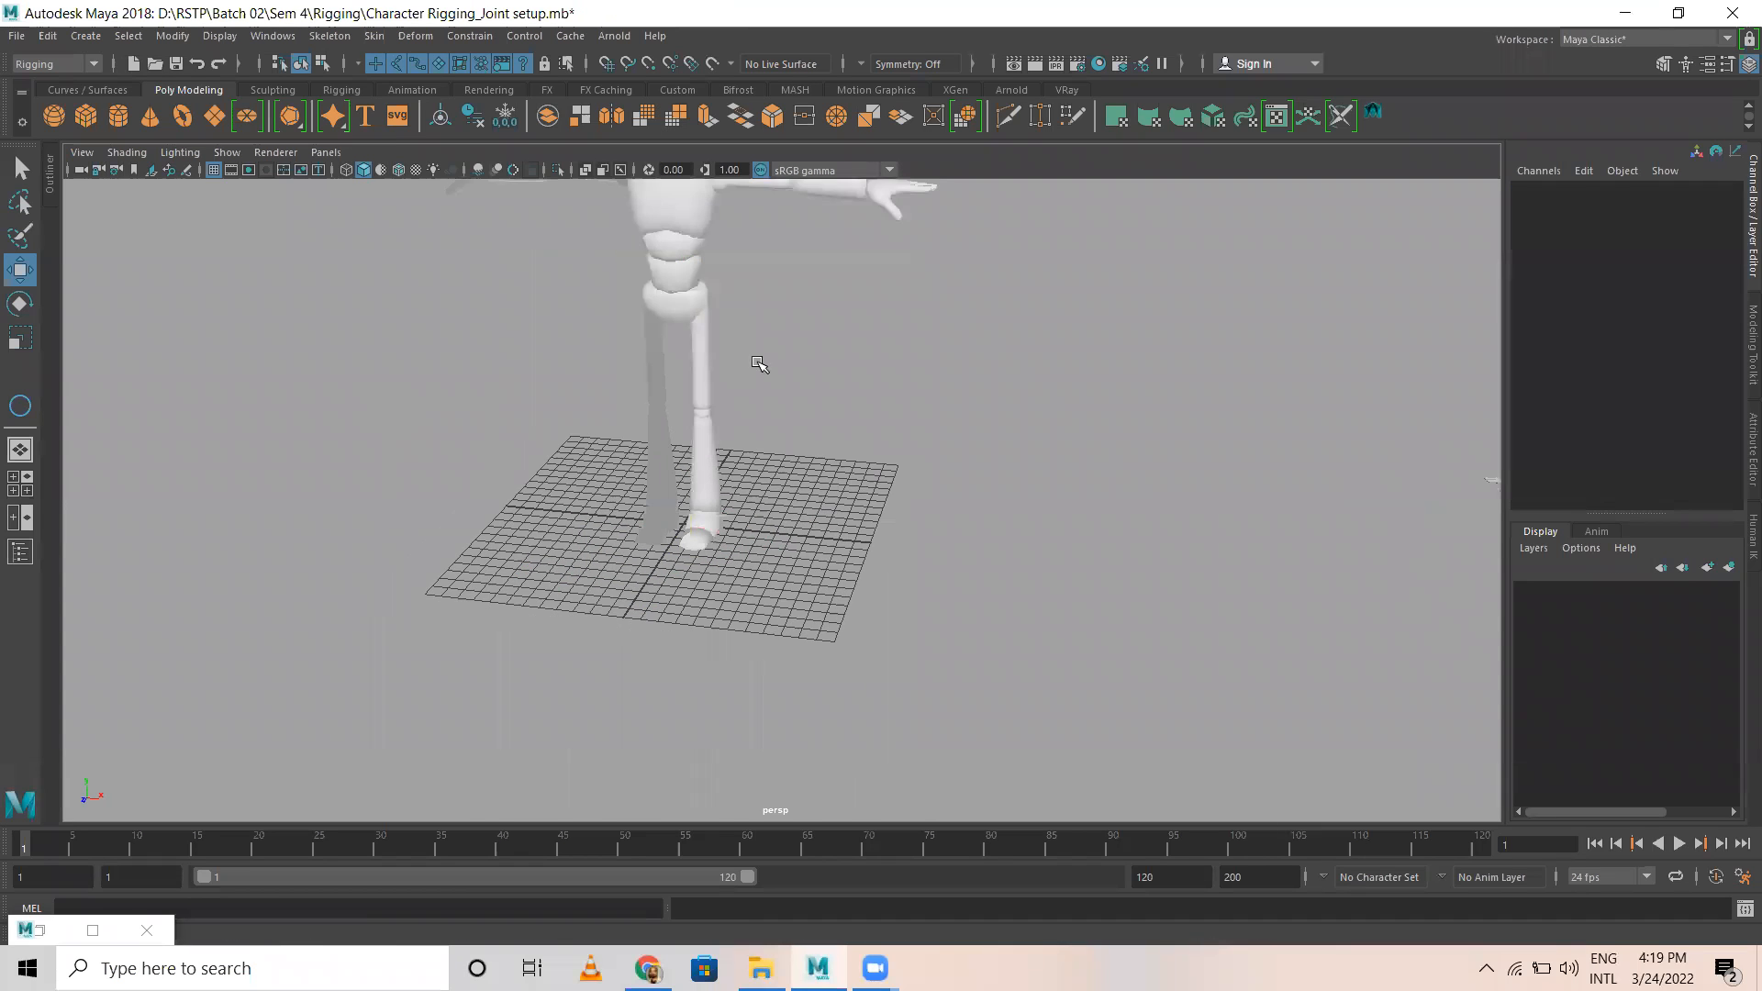
pyautogui.keyDown('alt'); pyautogui.moveTo(759, 362); pyautogui.dragTo(772, 589, button='middle'); pyautogui.keyUp('alt')
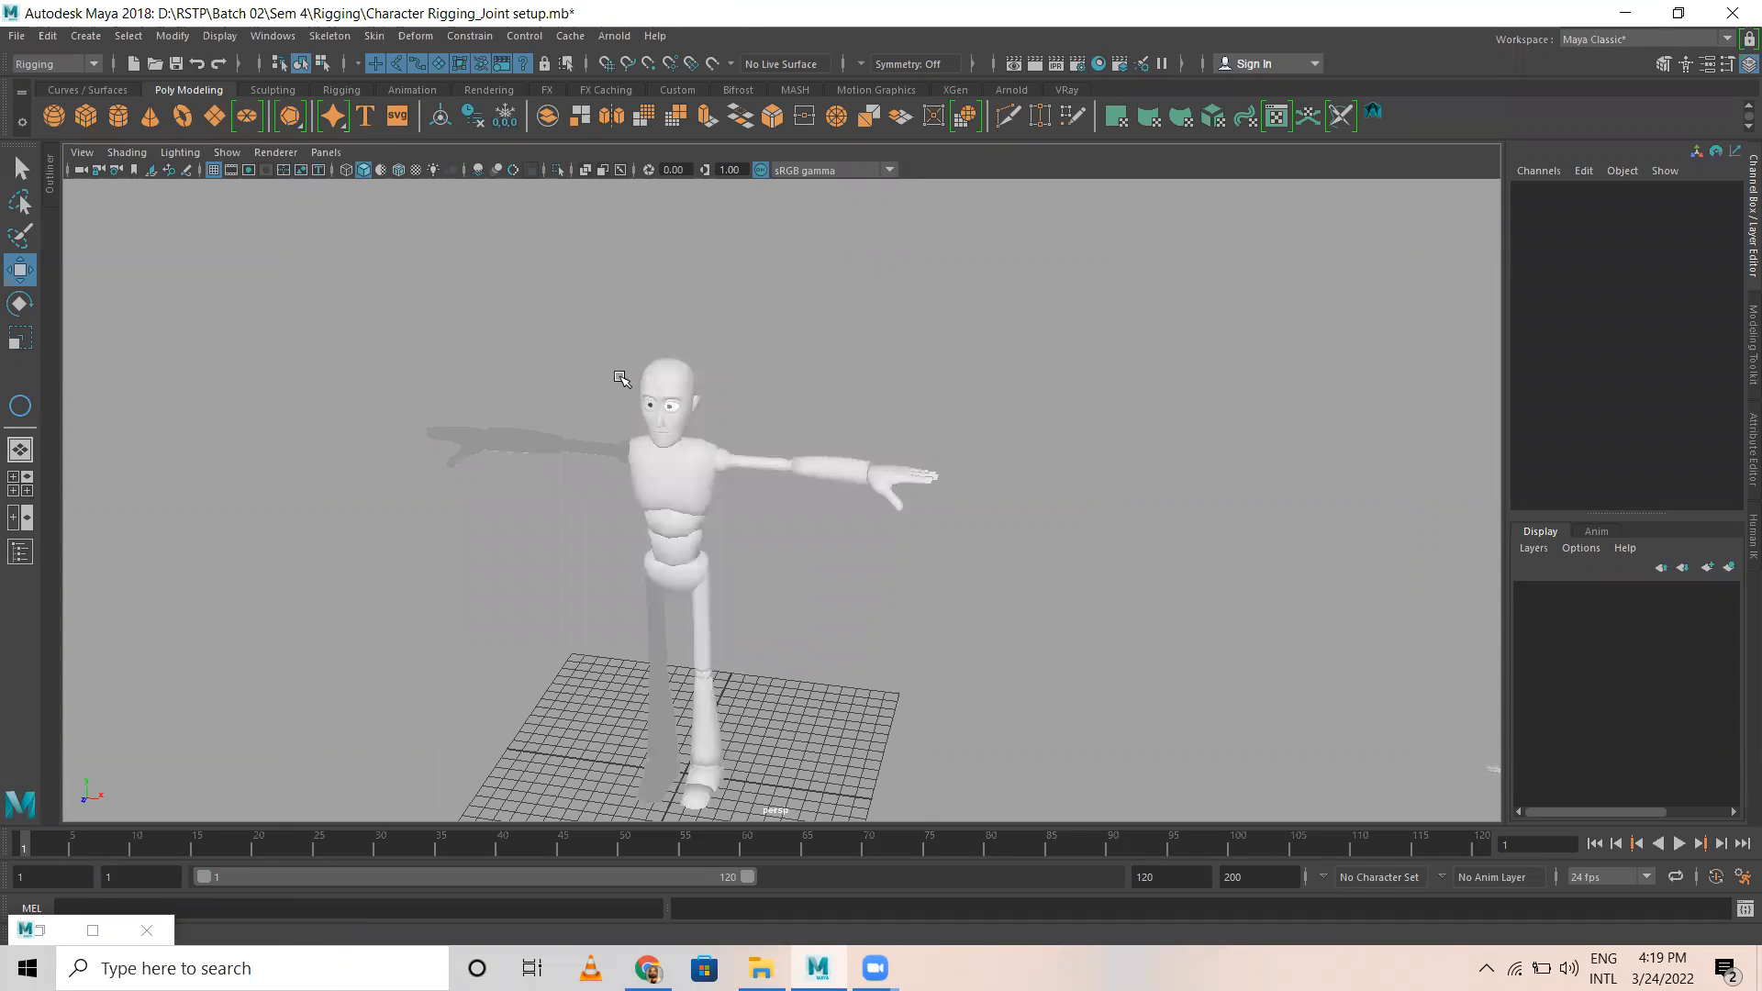
pyautogui.keyDown('alt'); pyautogui.moveTo(680, 606); pyautogui.dragTo(709, 533); pyautogui.keyUp('alt')
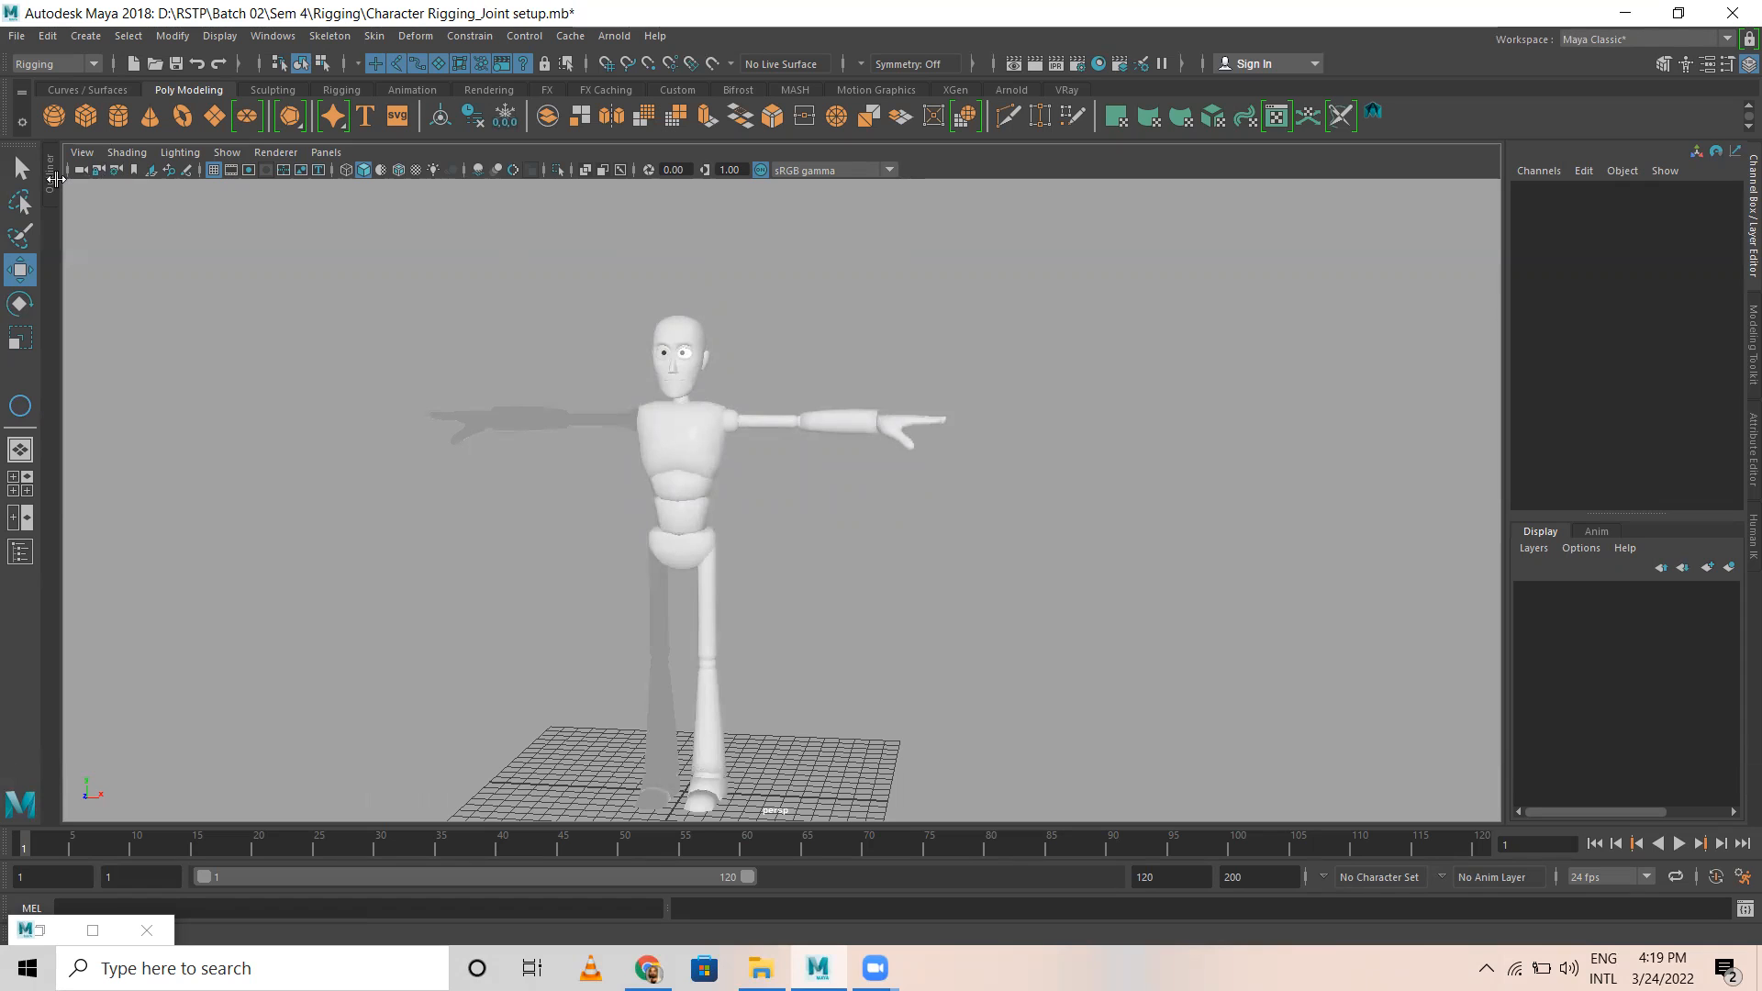
pyautogui.click(48, 181)
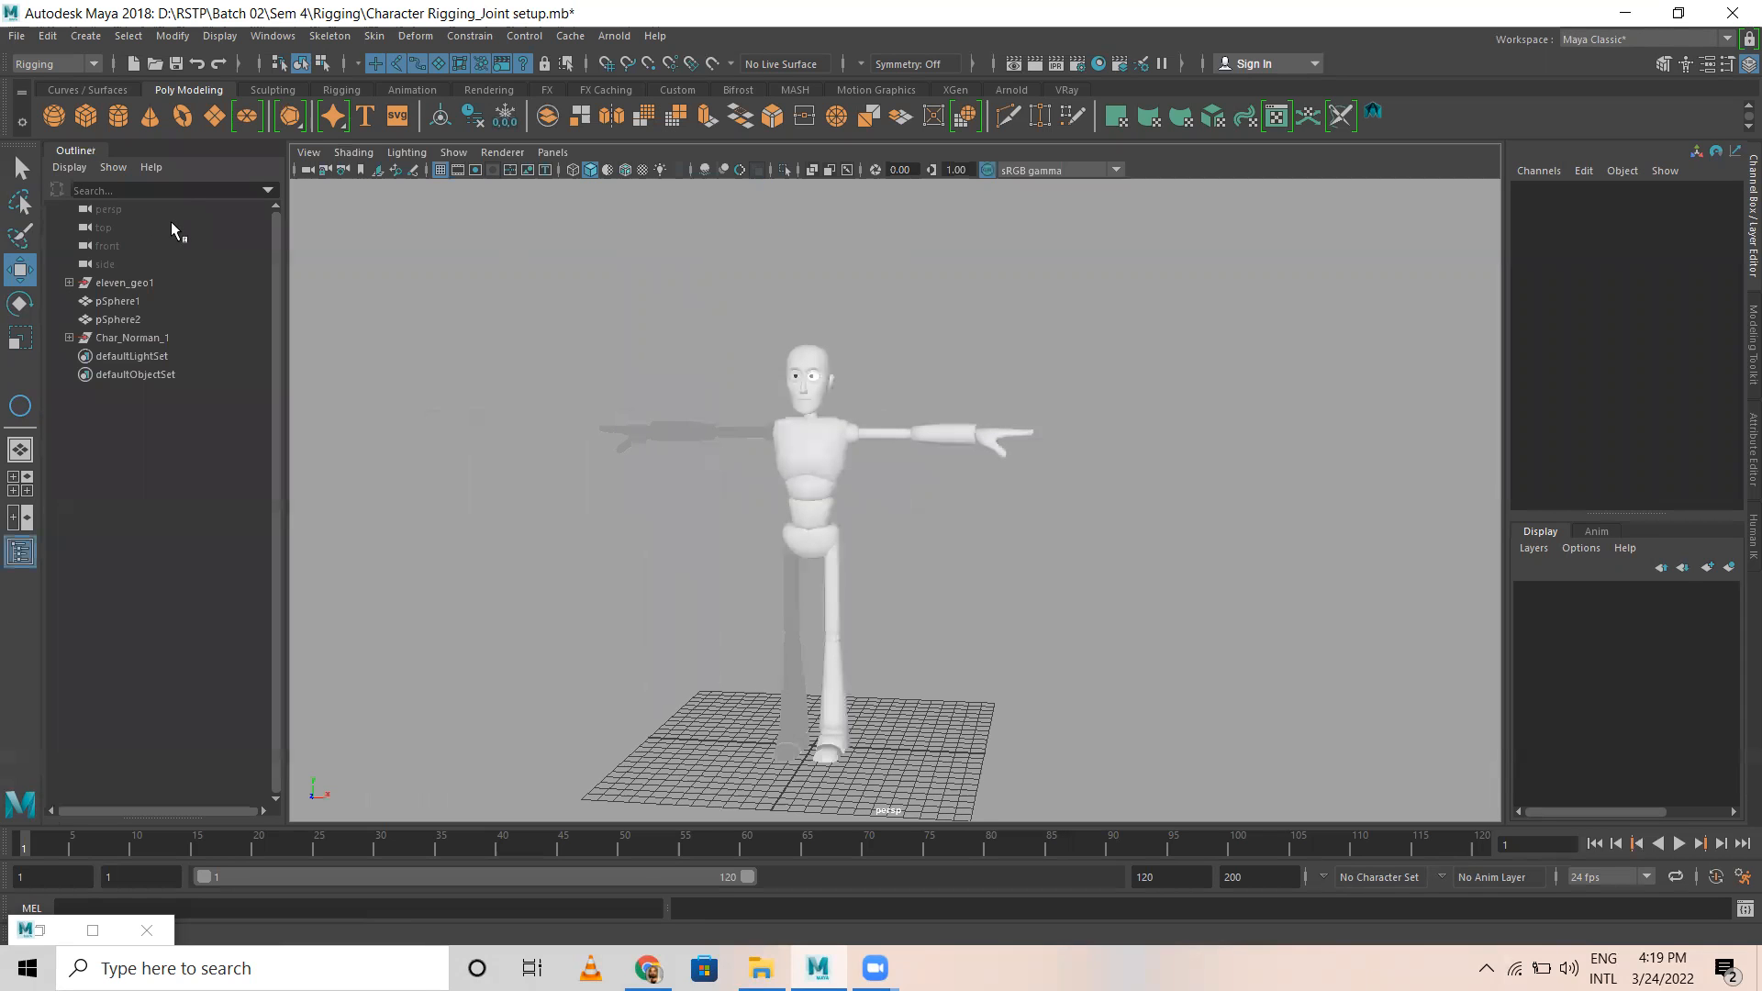
pyautogui.click(115, 282)
pyautogui.keyDown('alt'); pyautogui.moveTo(899, 595); pyautogui.dragTo(812, 458, button='middle'); pyautogui.keyUp('alt')
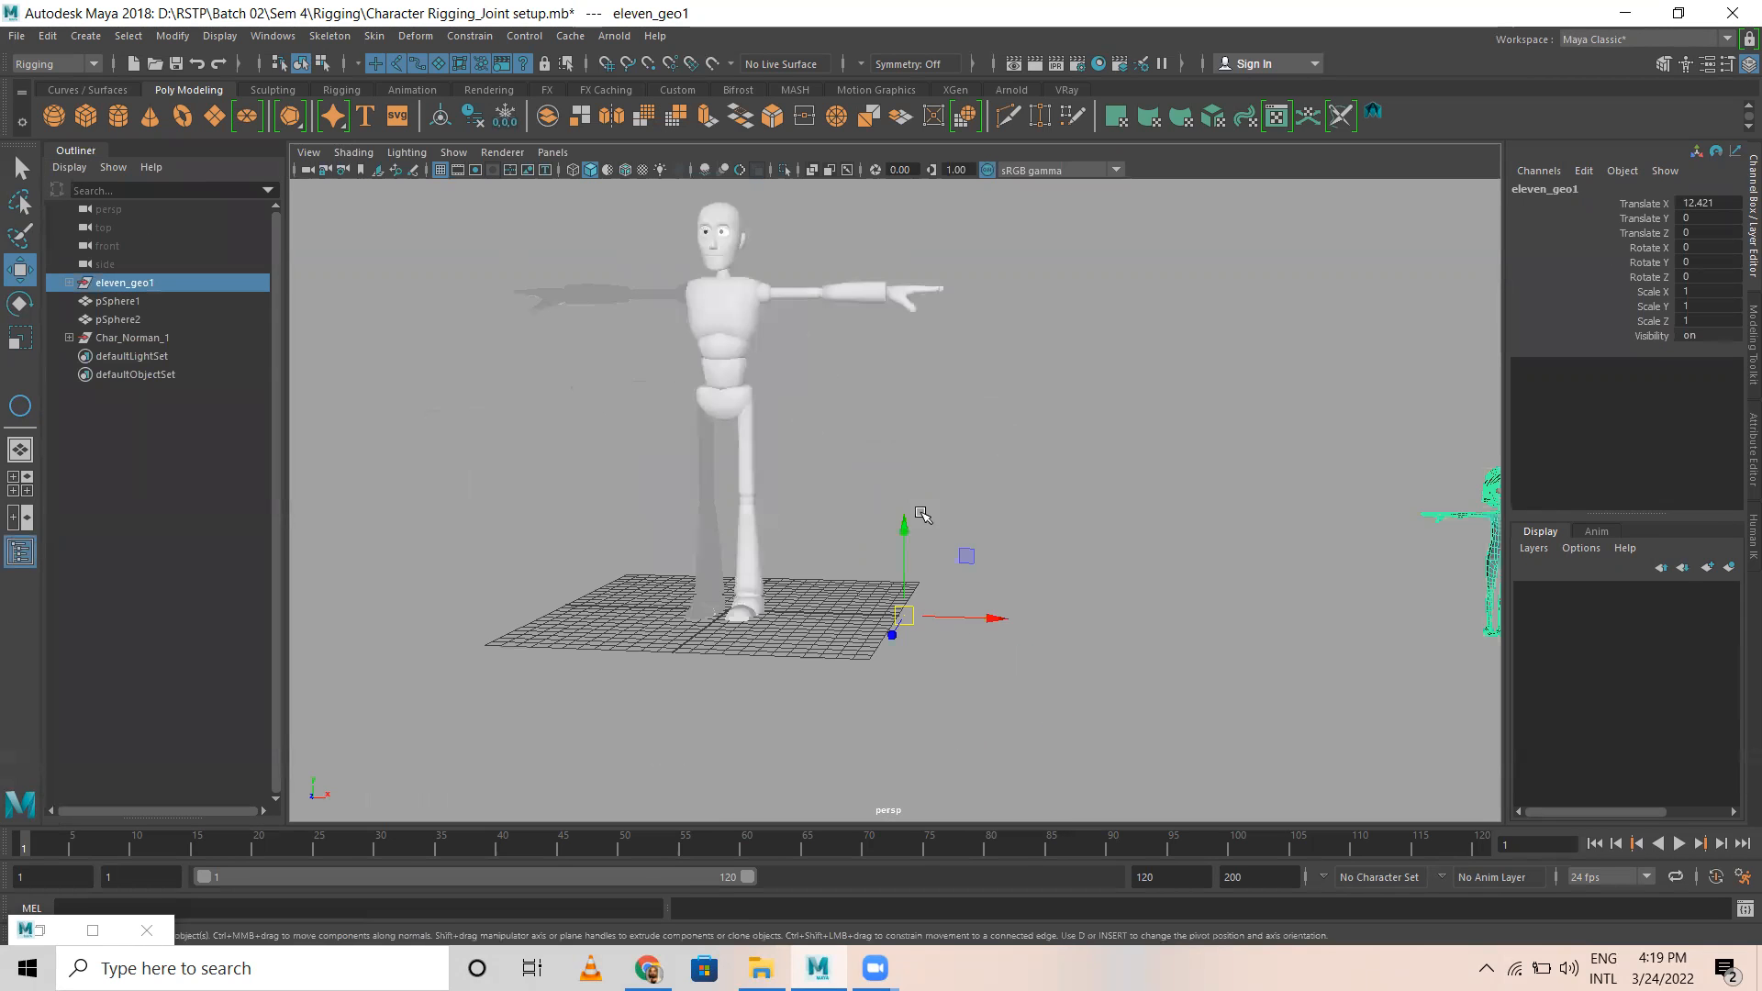
pyautogui.keyDown('alt'); pyautogui.moveTo(921, 515); pyautogui.dragTo(921, 539); pyautogui.keyUp('alt')
pyautogui.press('Delete')
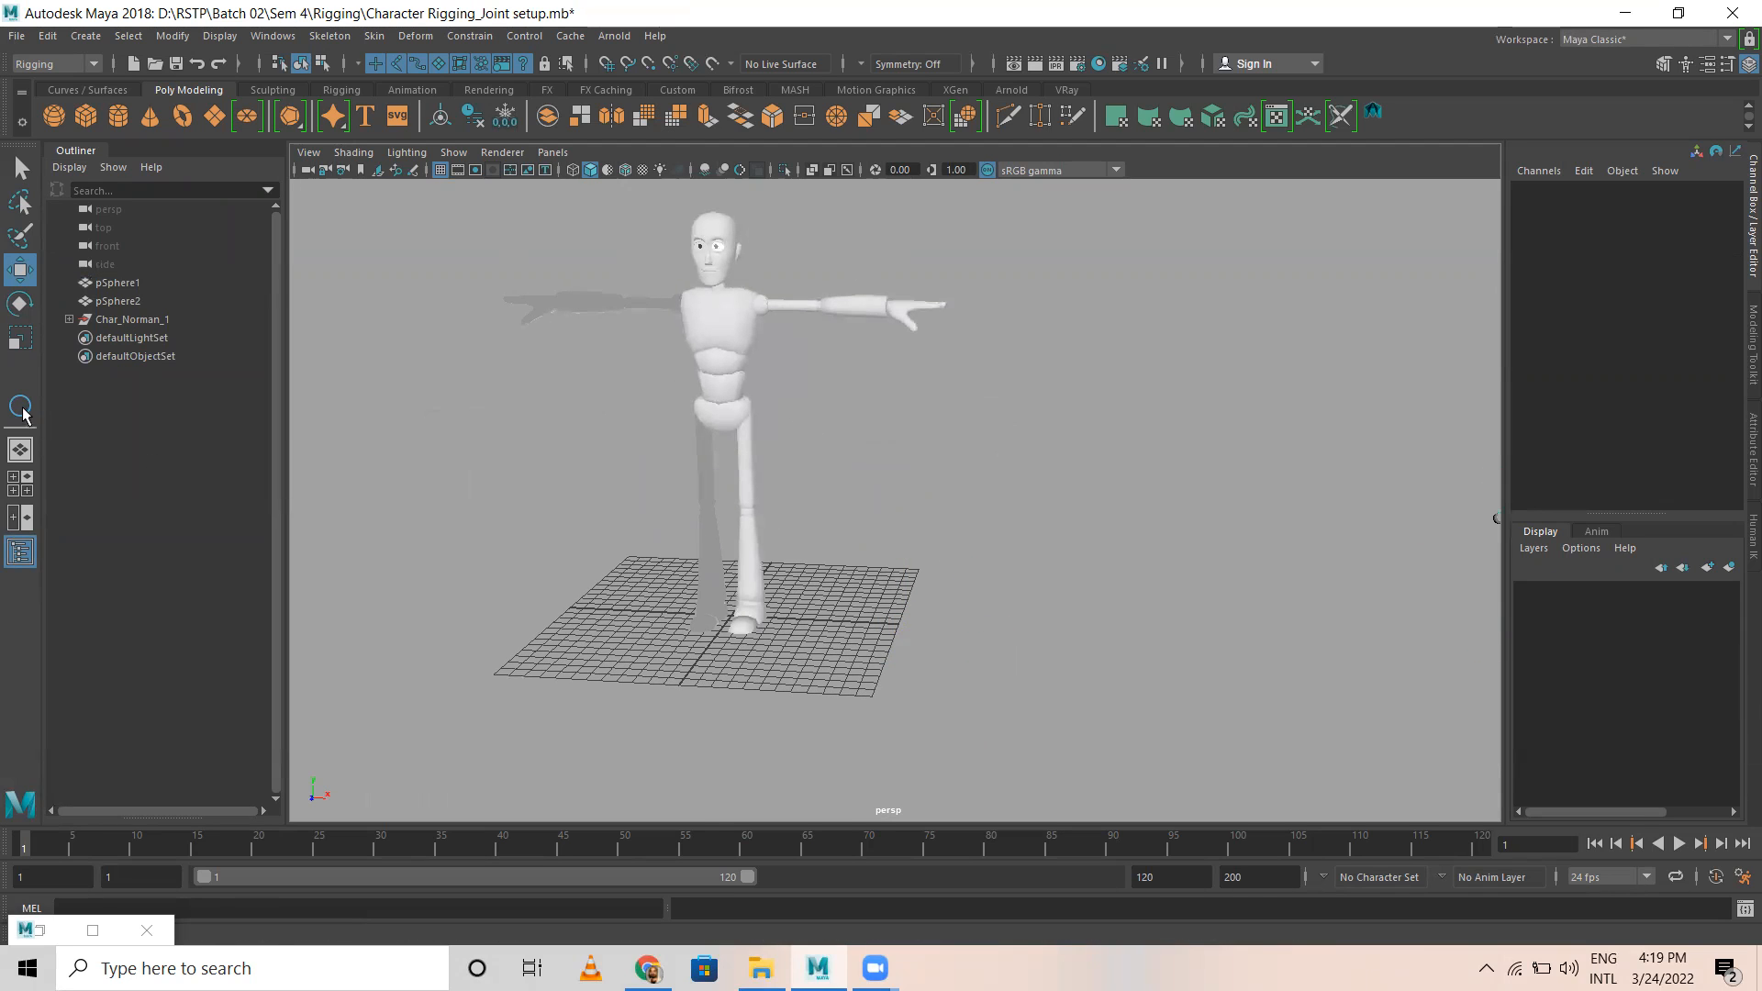
# Step: Expand the Char_Norman_1 hierarchy and delete its LocalSpace group
pyautogui.click(111, 283)
pyautogui.click(116, 301)
pyautogui.click(115, 319)
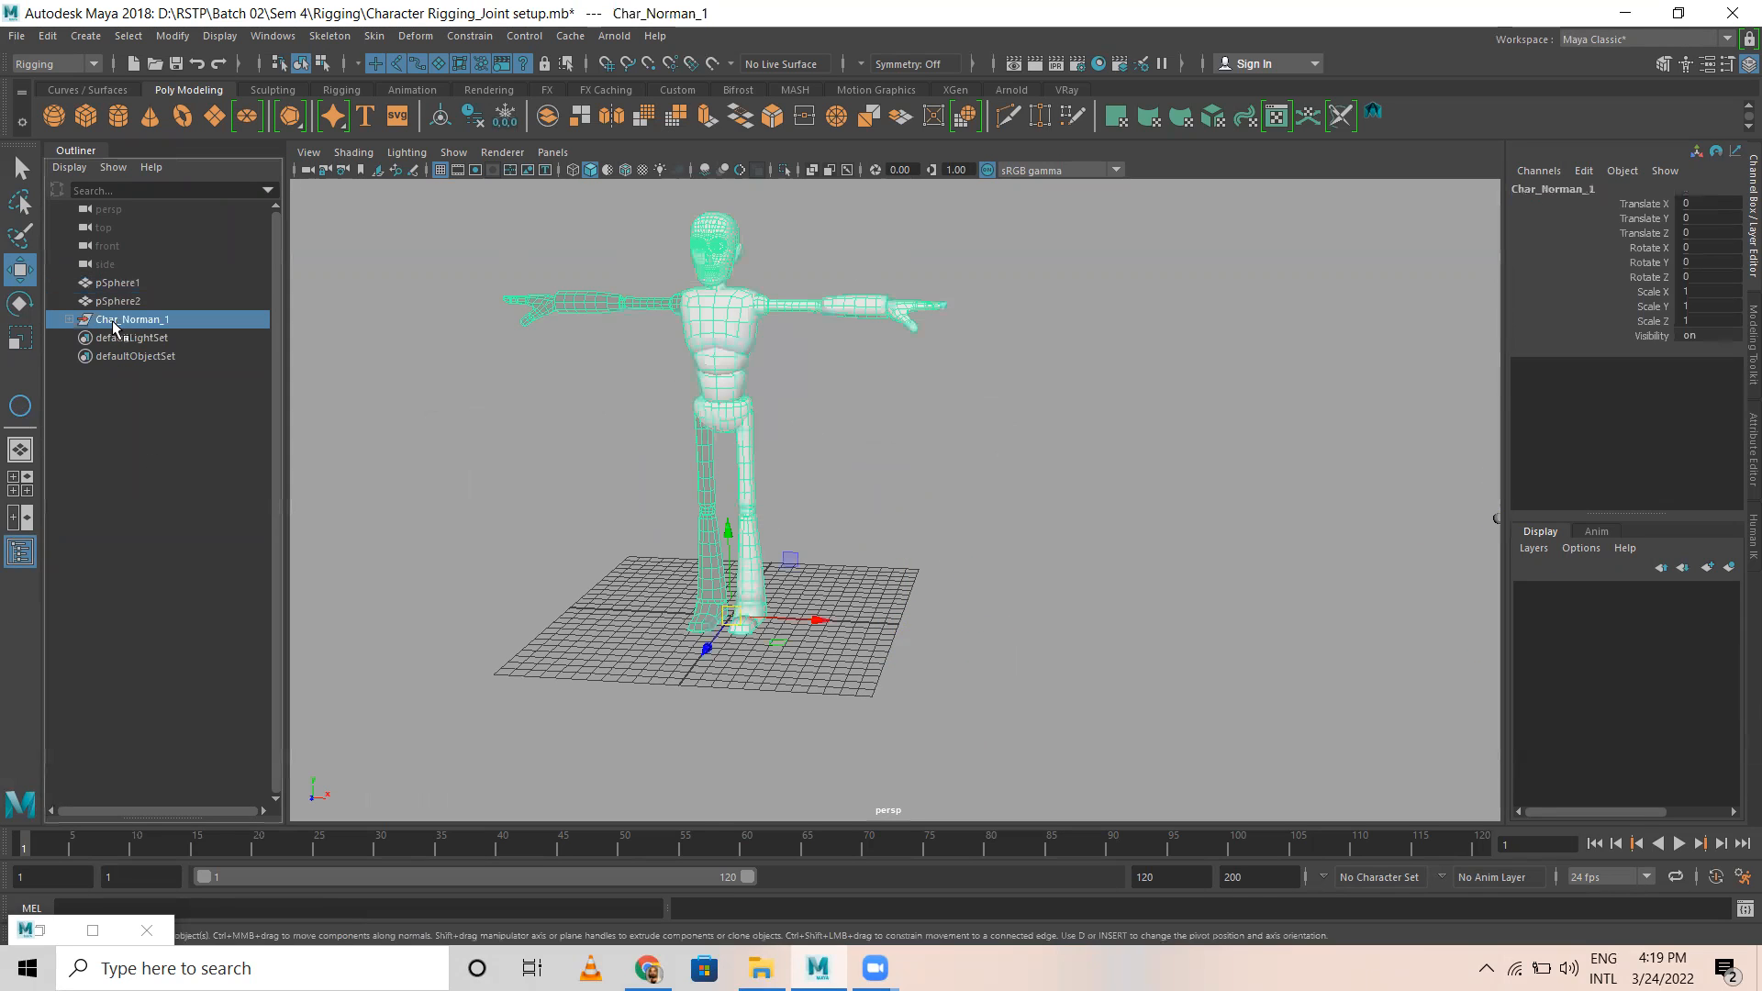
pyautogui.click(70, 319)
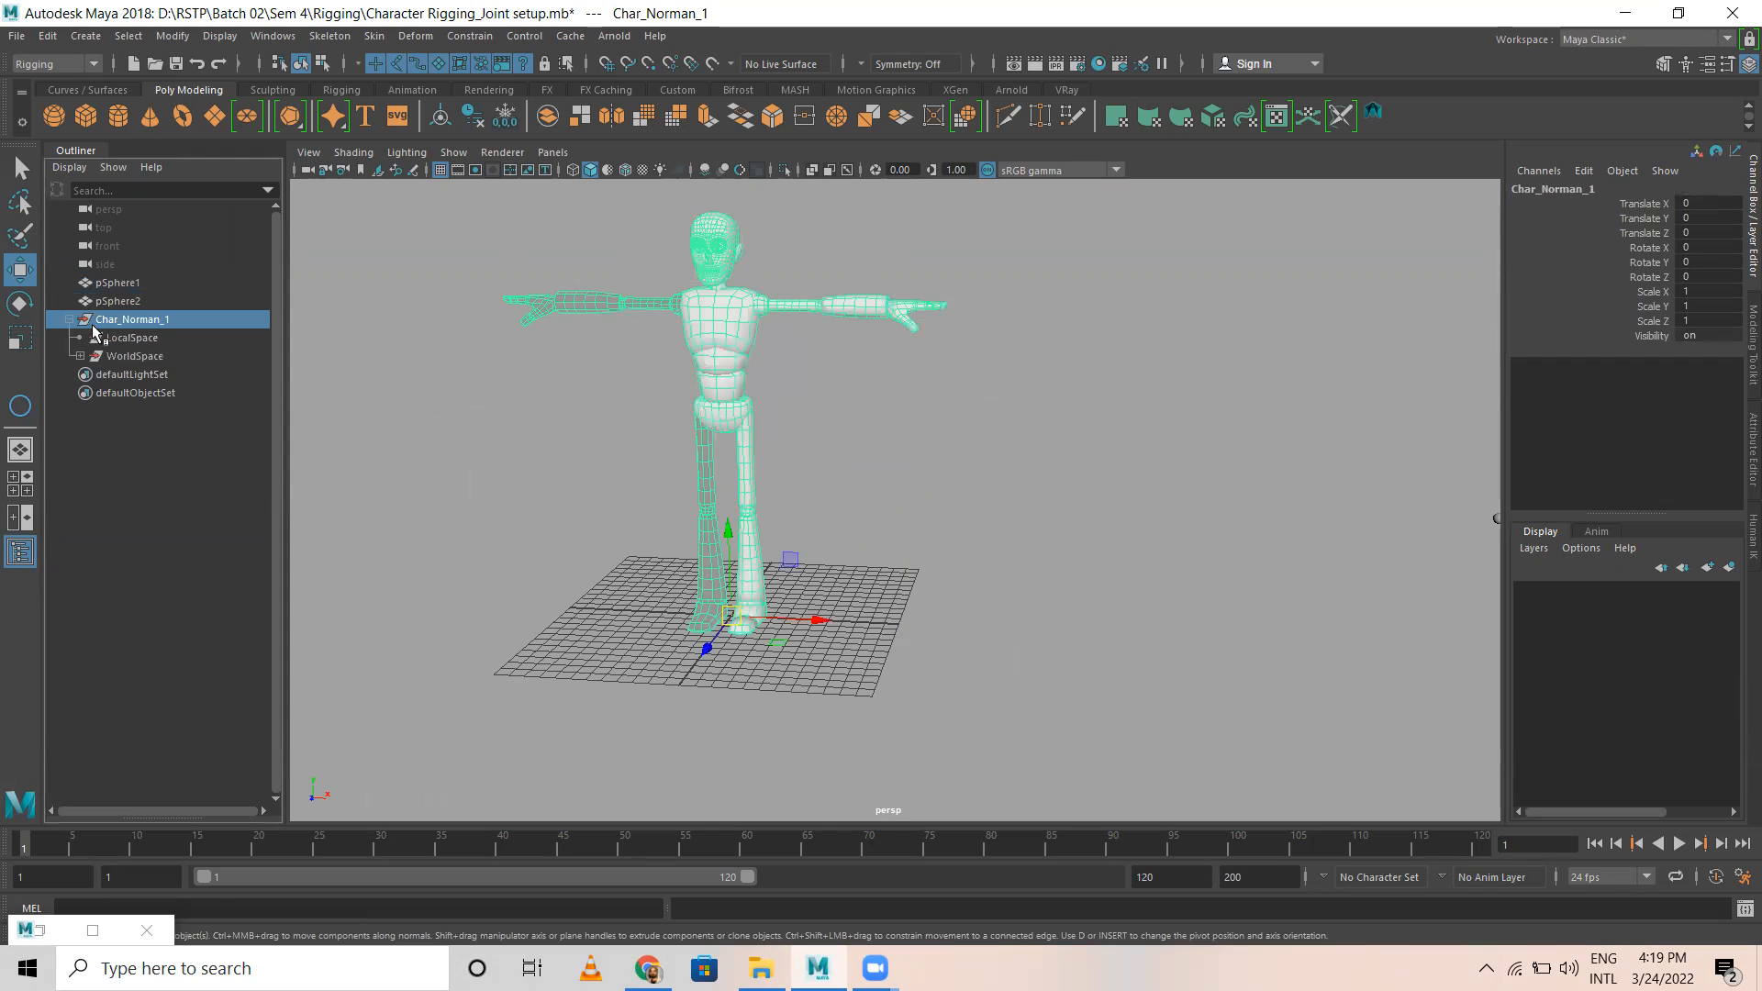
pyautogui.click(137, 339)
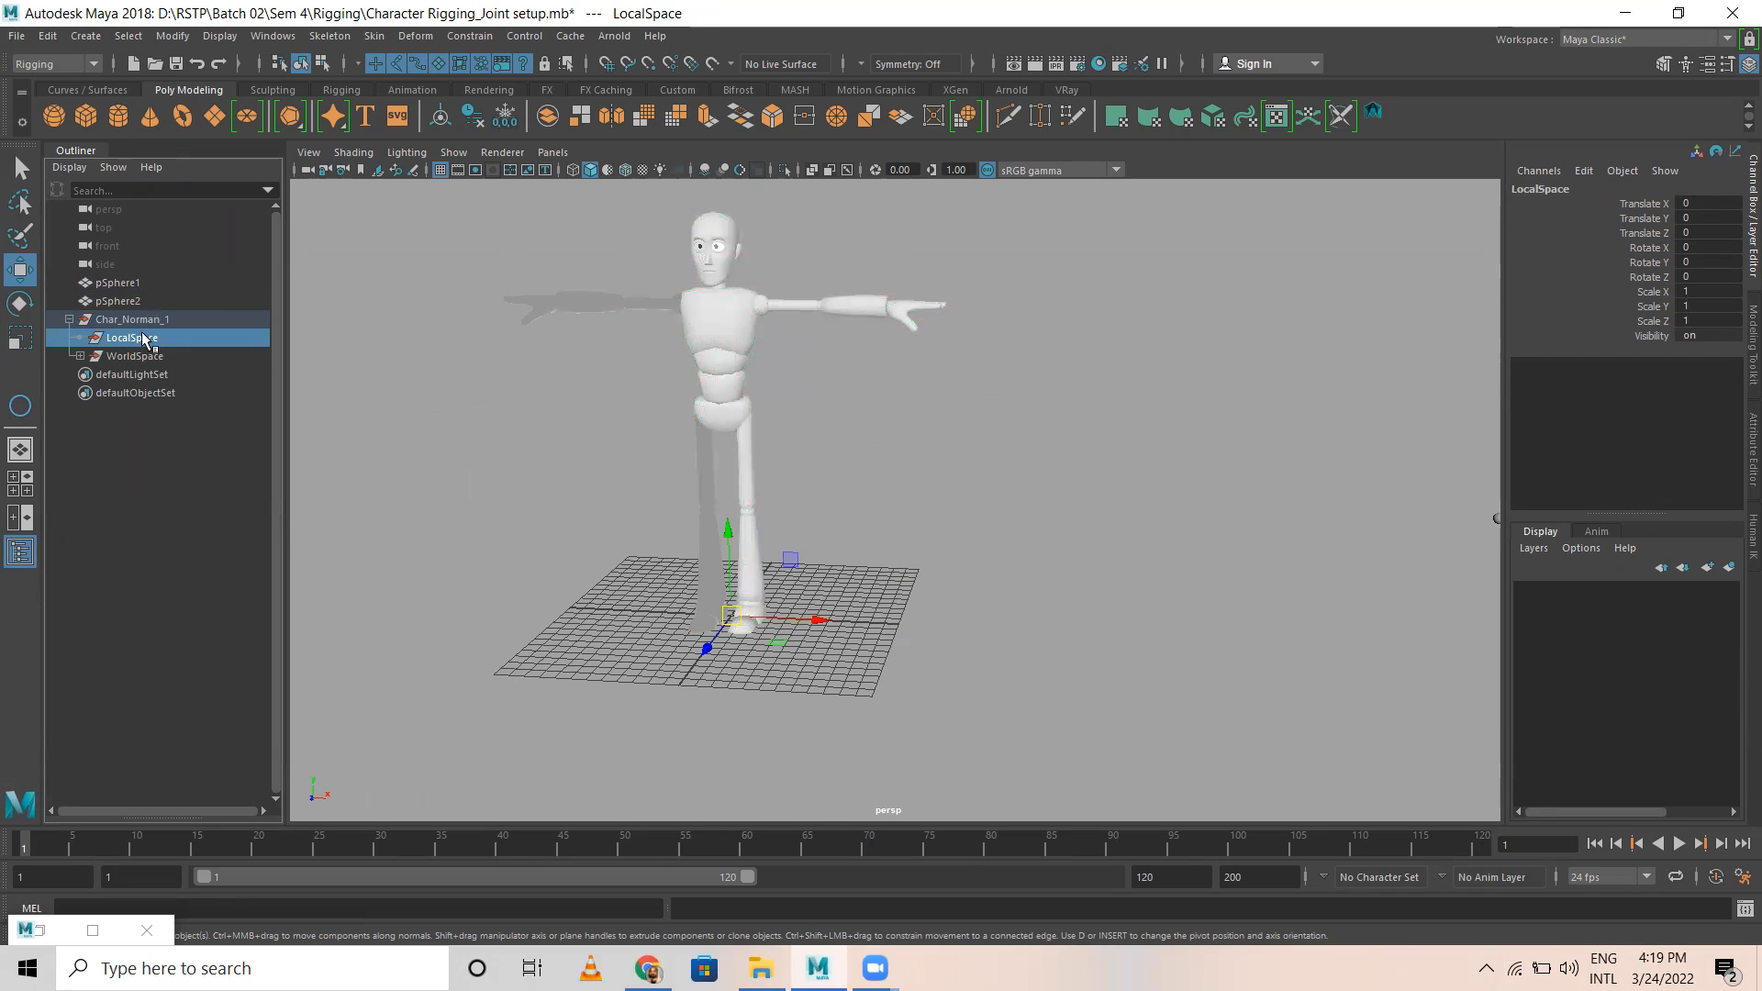
pyautogui.press('Delete')
# Step: Duplicate the WorldSpace group and move the copy about 35.48 units along X, beside the original character
pyautogui.click(145, 338)
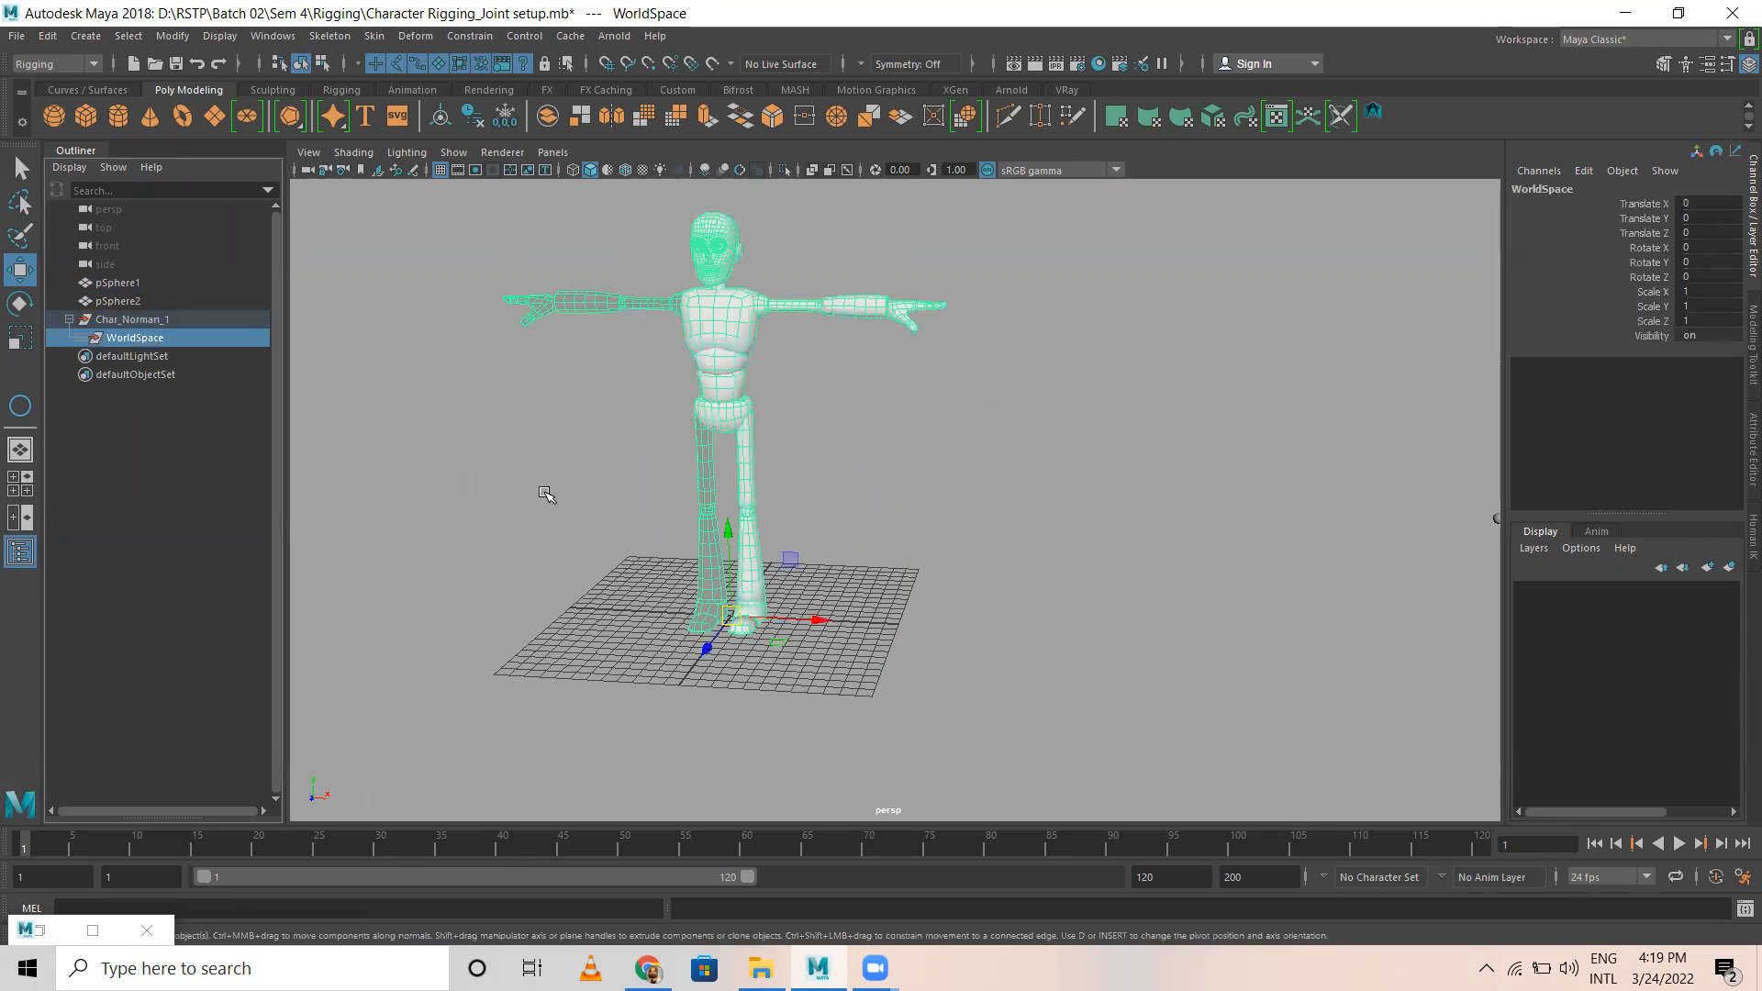
pyautogui.hotkey('ctrl', 'd')
pyautogui.moveTo(813, 628); pyautogui.dragTo(1012, 669)
pyautogui.keyDown('alt'); pyautogui.moveTo(1153, 523); pyautogui.dragTo(952, 535, button='middle'); pyautogui.keyUp('alt')
pyautogui.click(921, 420)
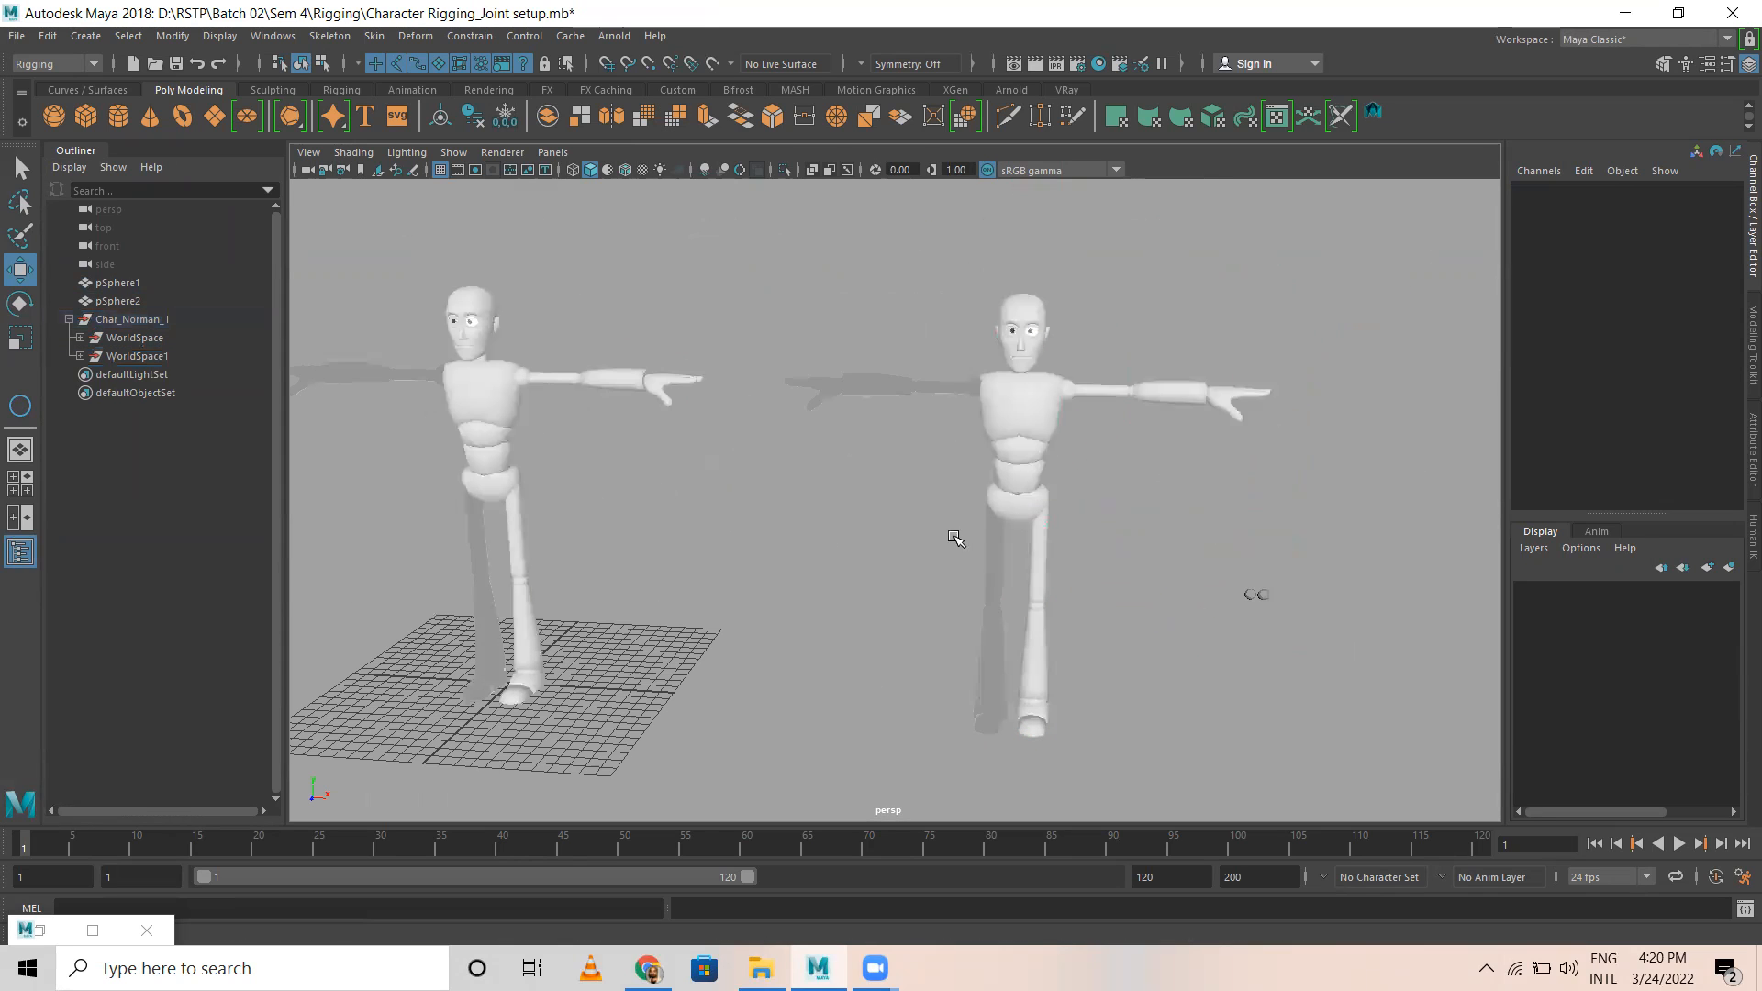
# Step: Ungroup the duplicated WorldSpace1 group inside Char_Norman_1
pyautogui.click(152, 355)
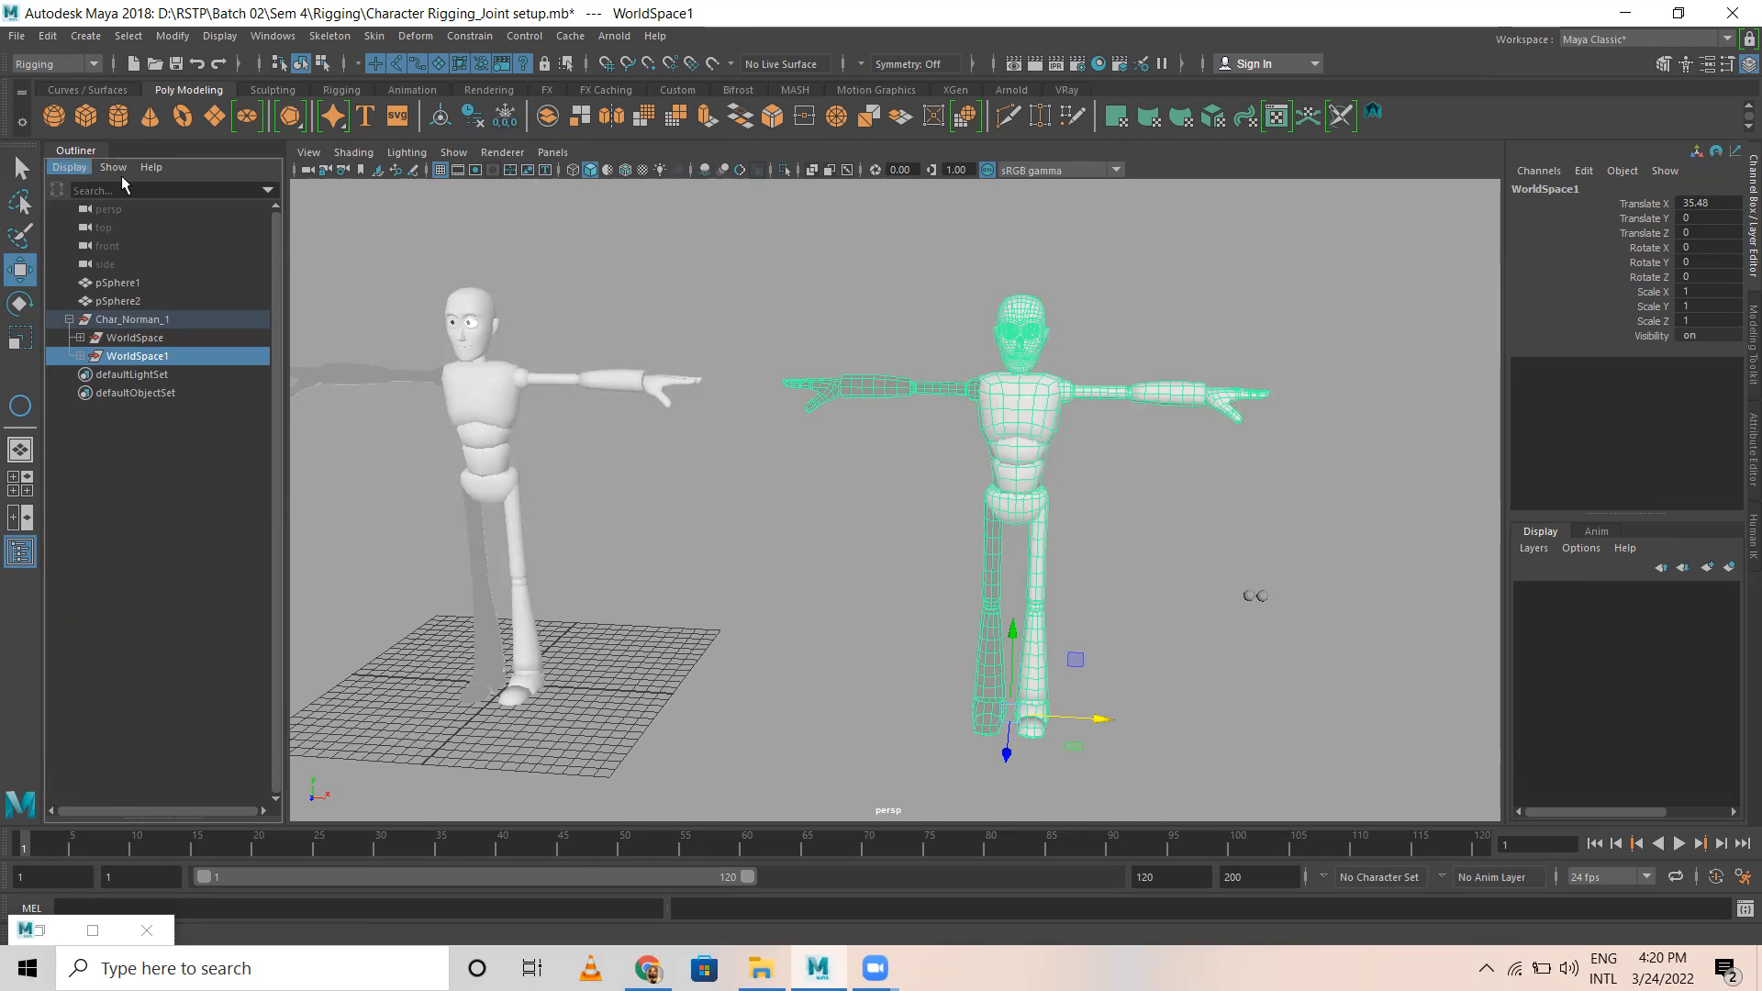
pyautogui.click(48, 37)
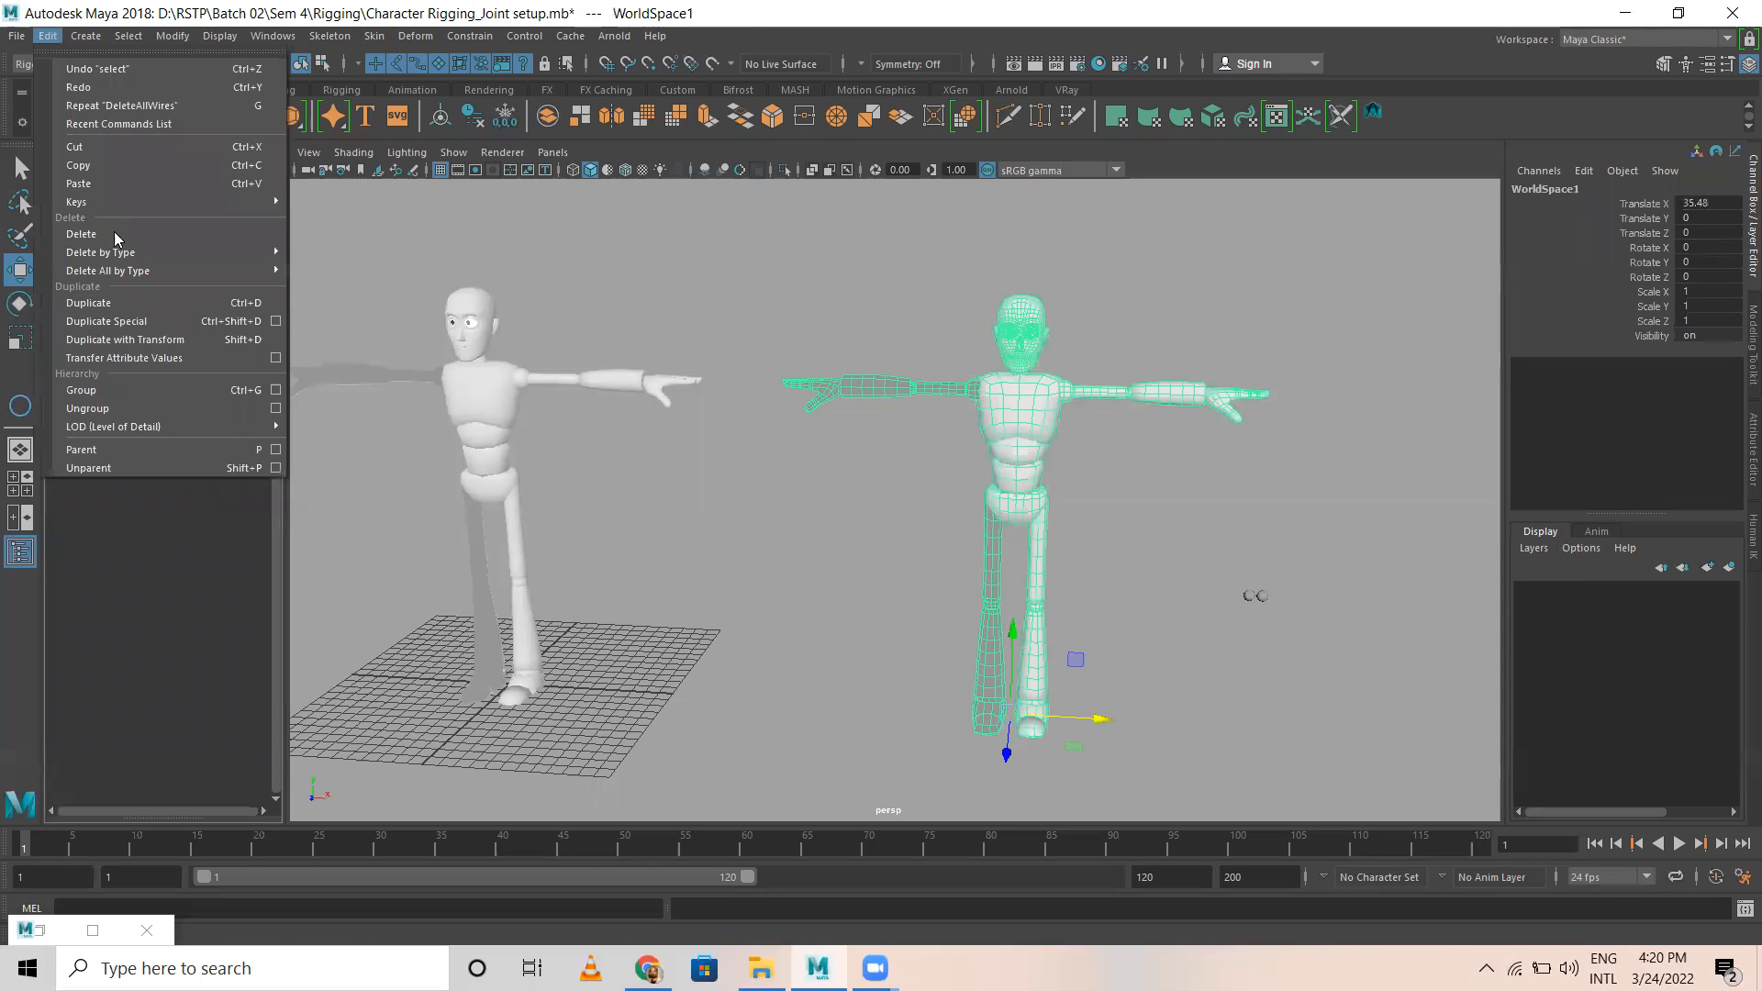
pyautogui.click(125, 406)
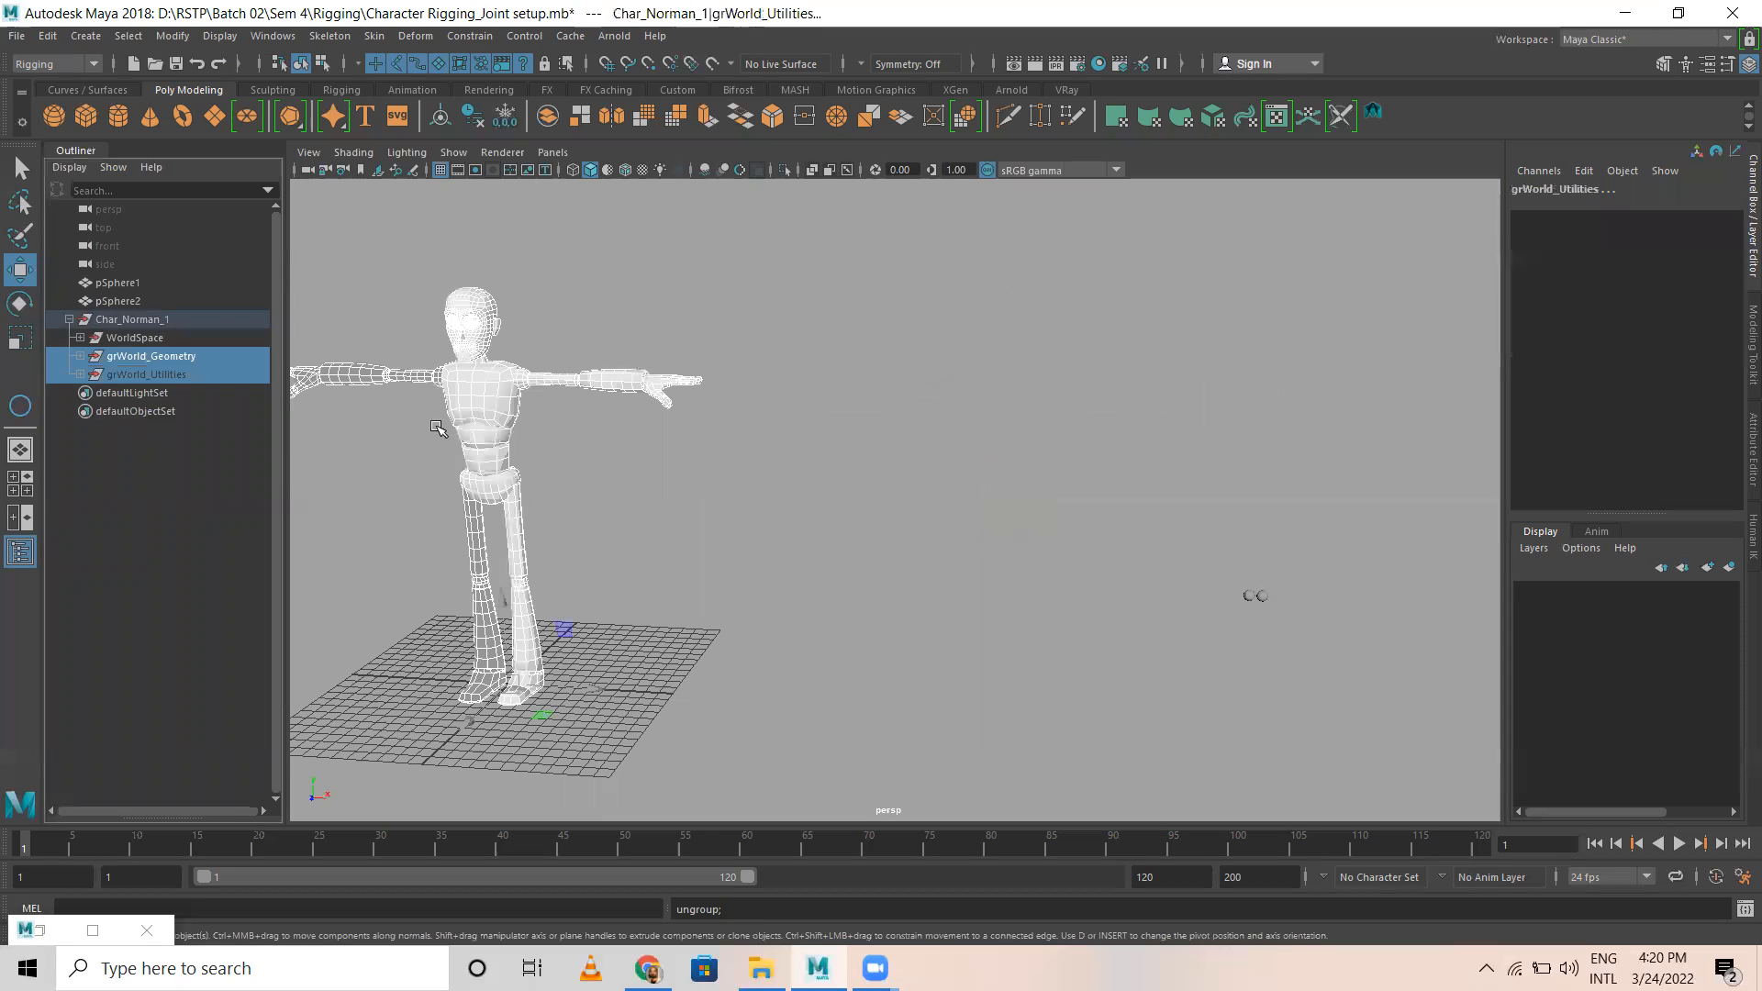
pyautogui.click(590, 452)
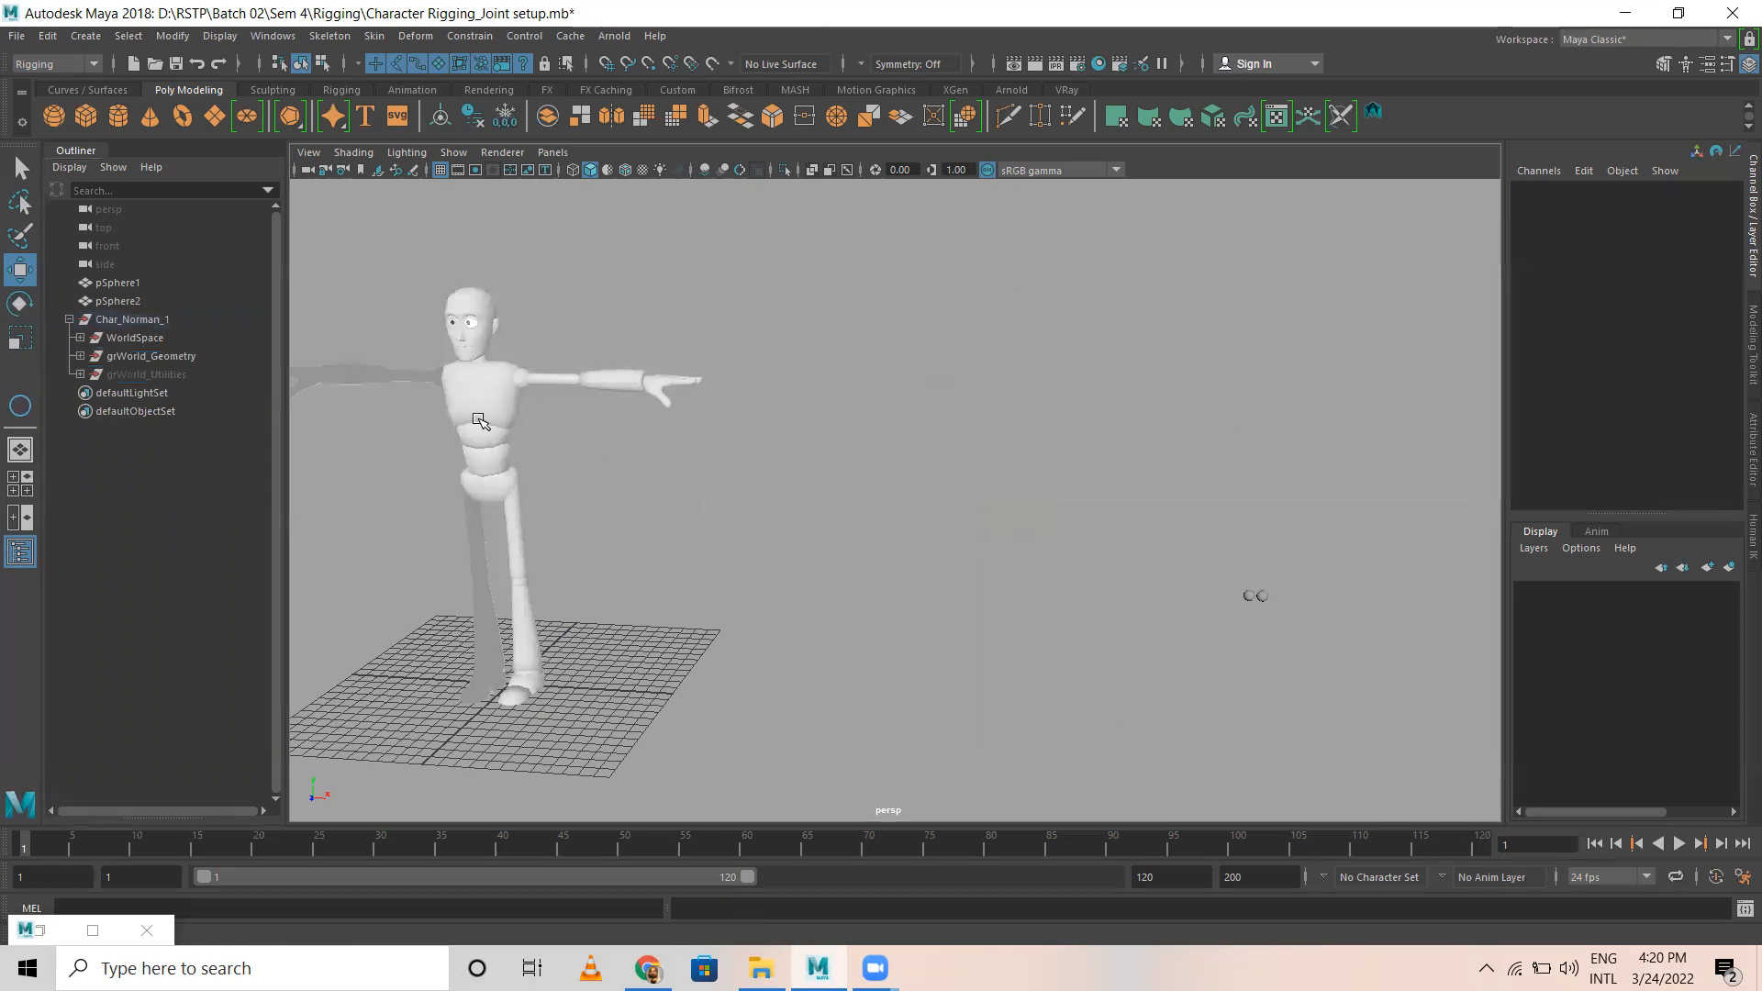
# Step: Delete the original WorldSpace group and the grWorld_Utilities group, keeping grWorld_Geometry
pyautogui.click(169, 355)
pyautogui.click(134, 336)
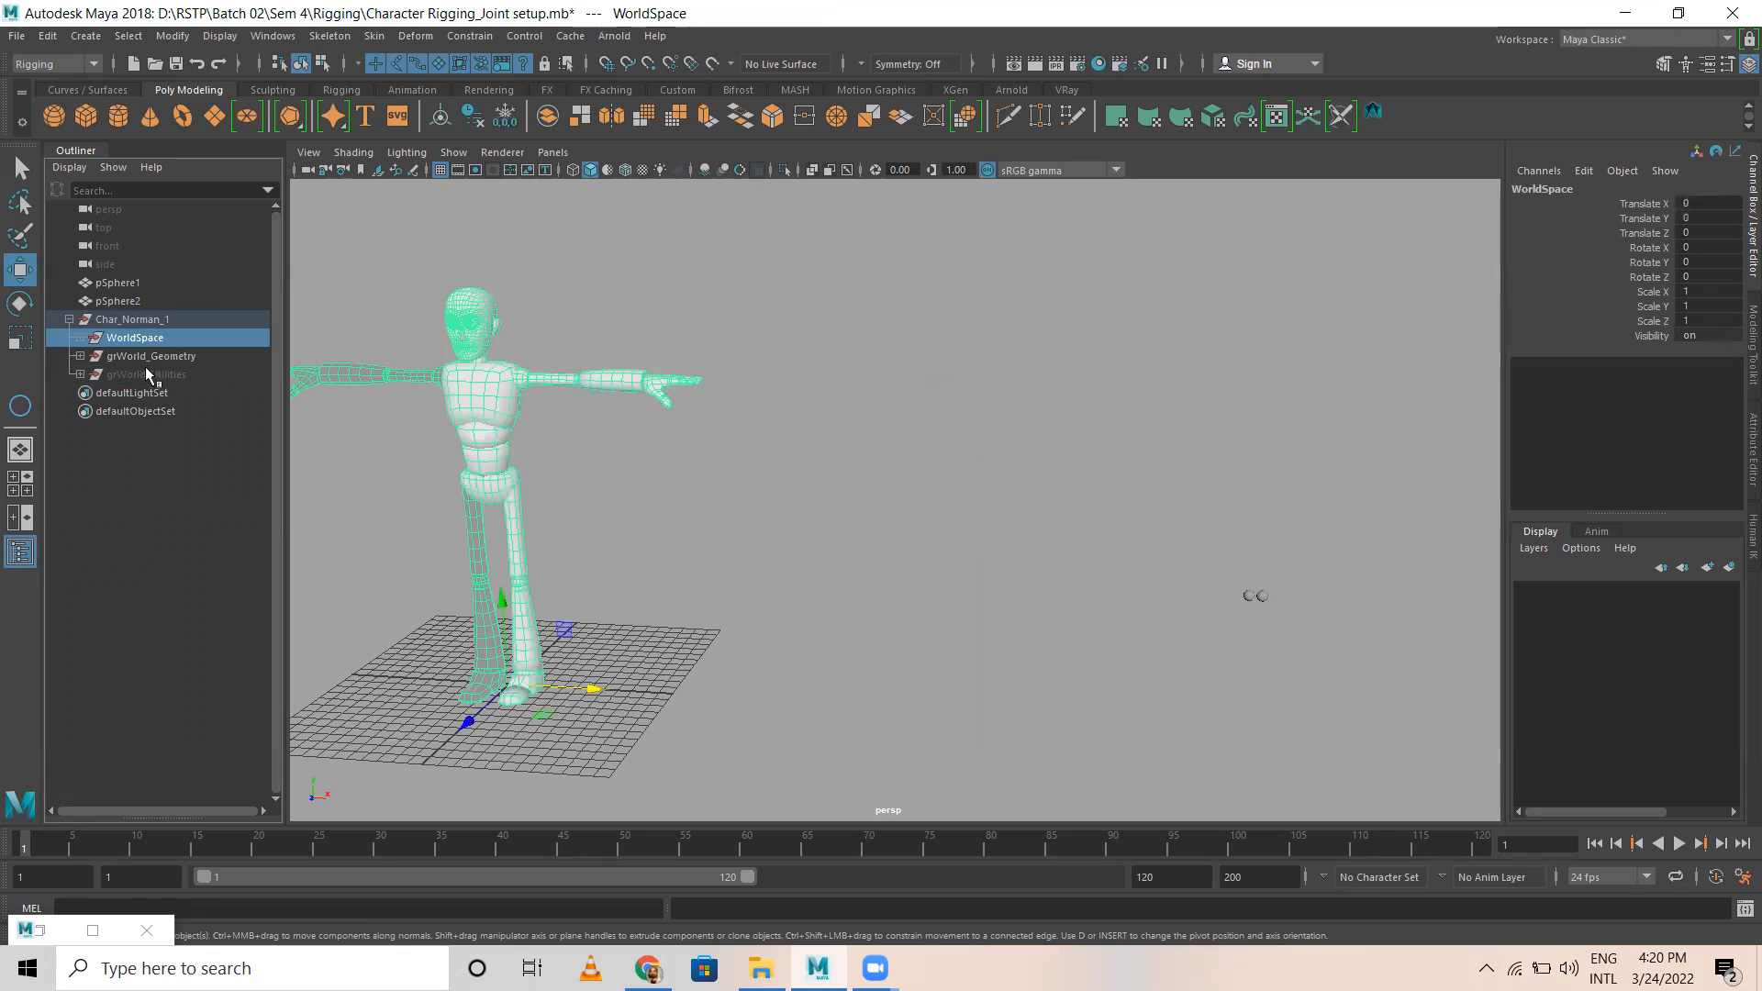
pyautogui.press('Delete')
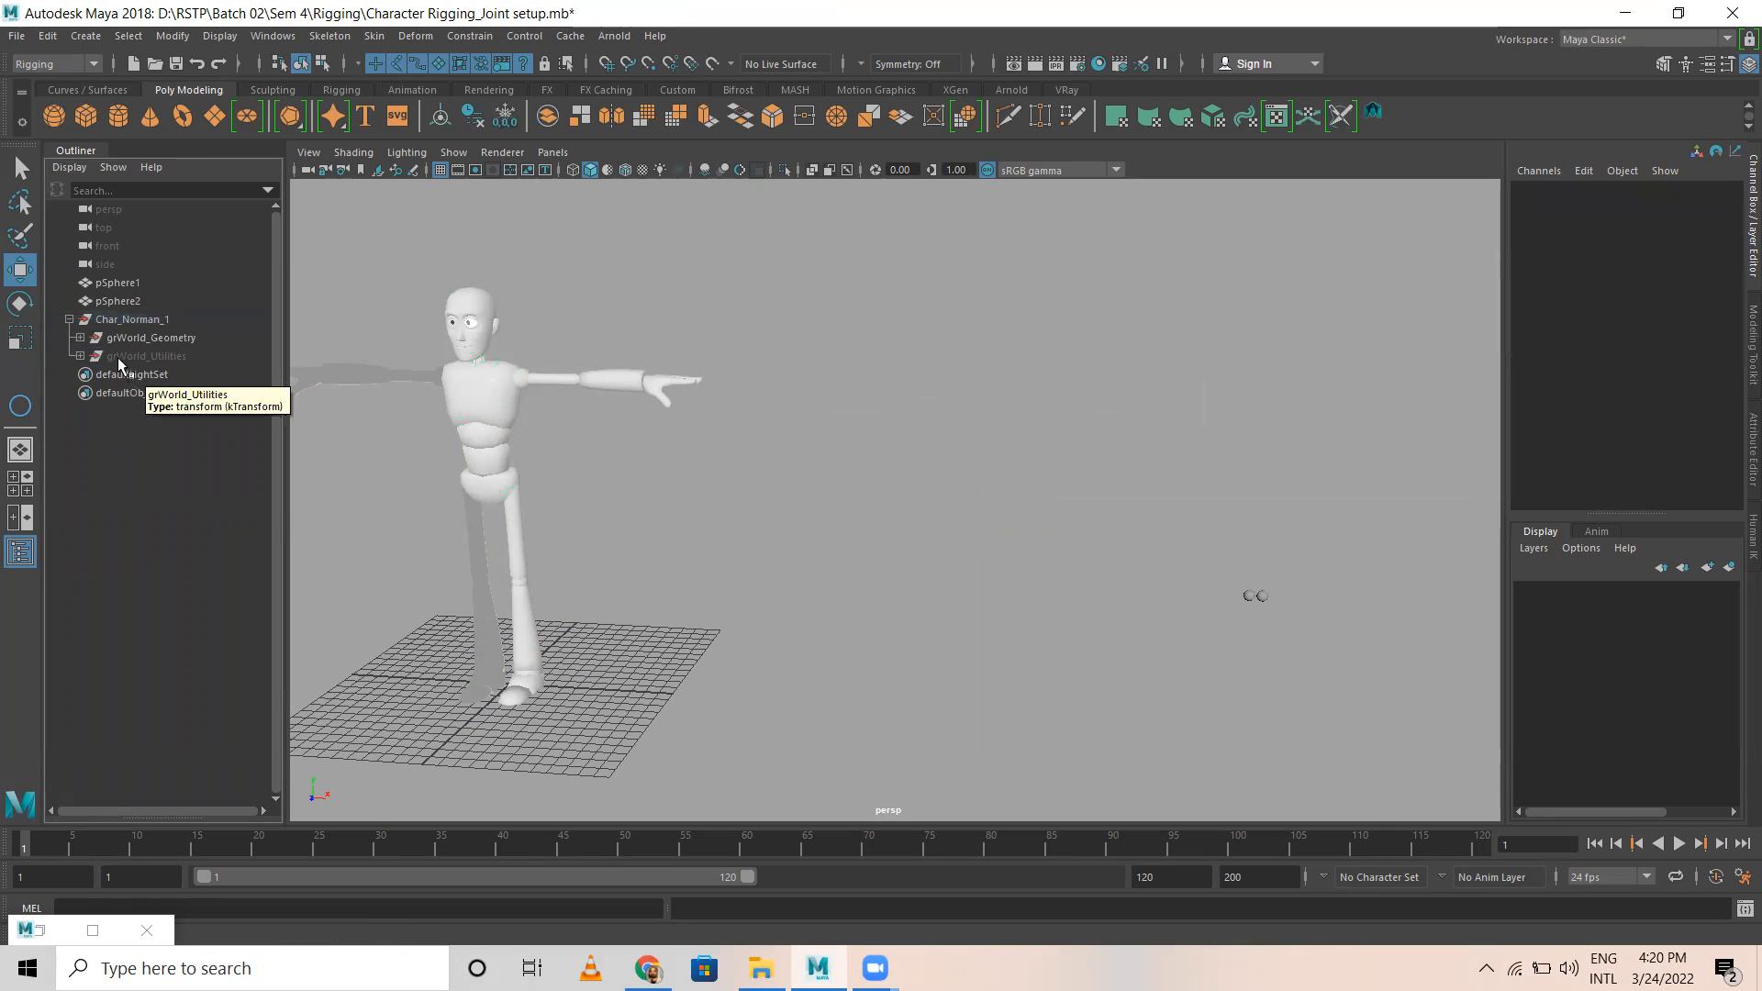
pyautogui.click(140, 359)
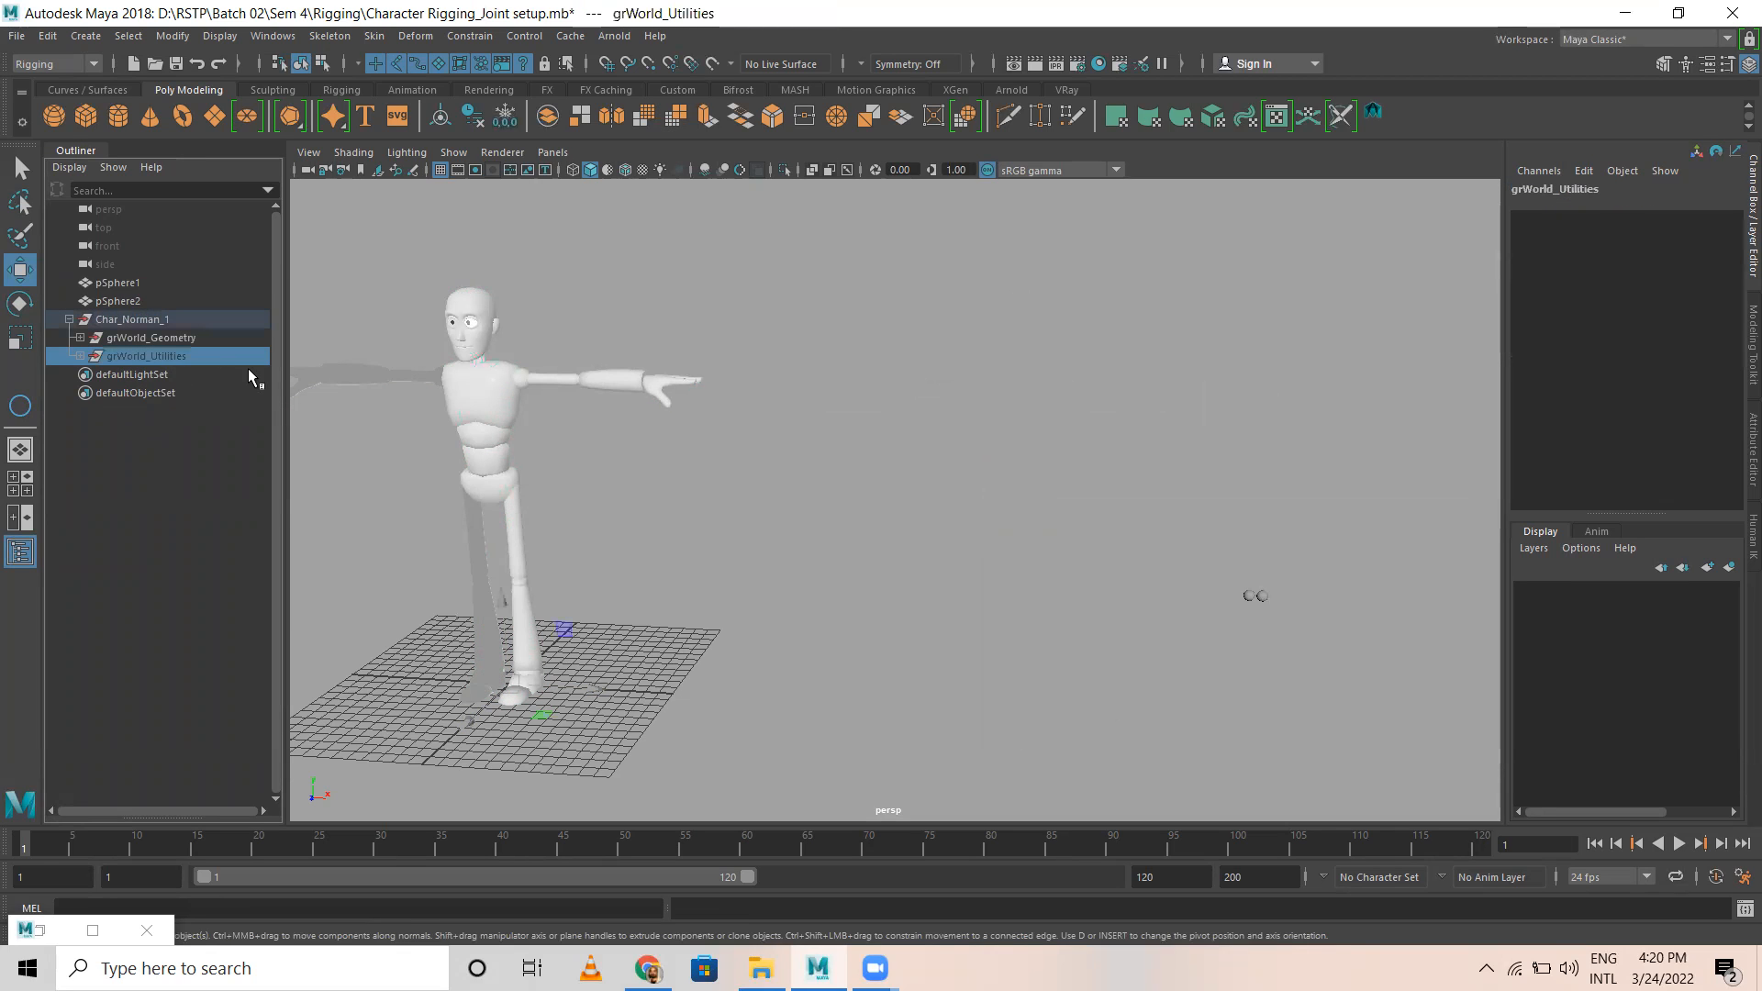
pyautogui.press('Delete')
# Step: Ungroup Char_Norman_1 and the grWorld_Geometry group inside it
pyautogui.click(163, 321)
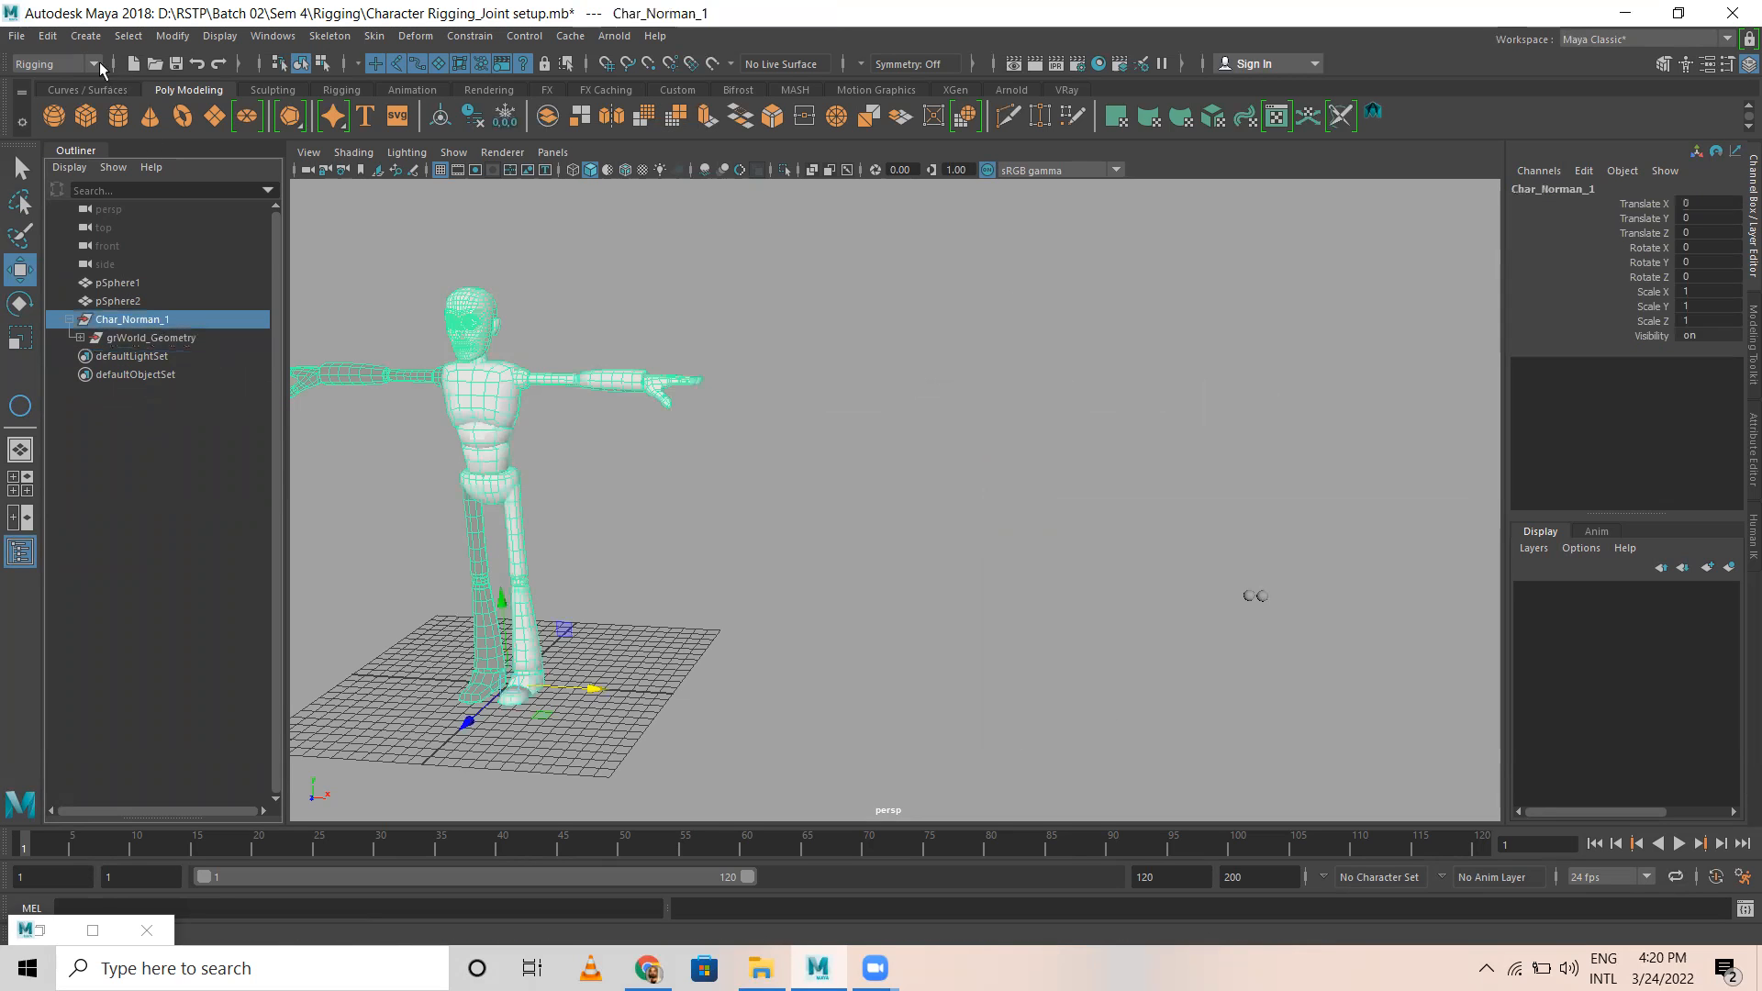
pyautogui.click(46, 38)
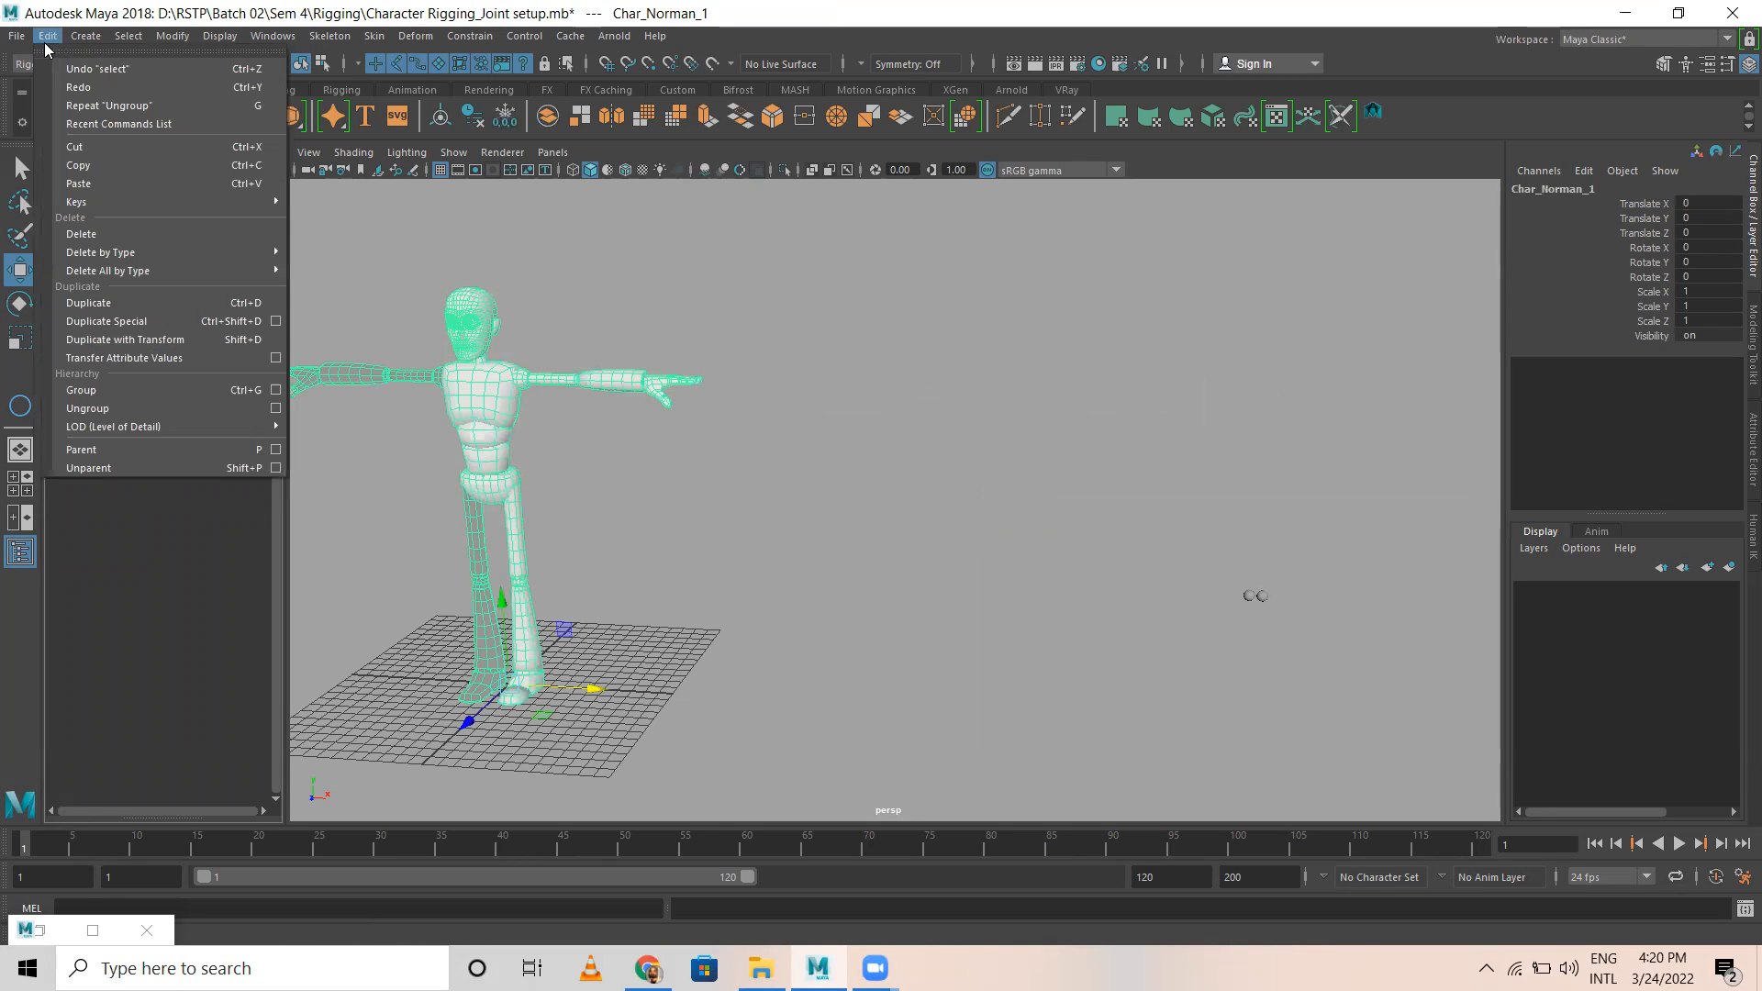
pyautogui.click(112, 405)
pyautogui.click(47, 36)
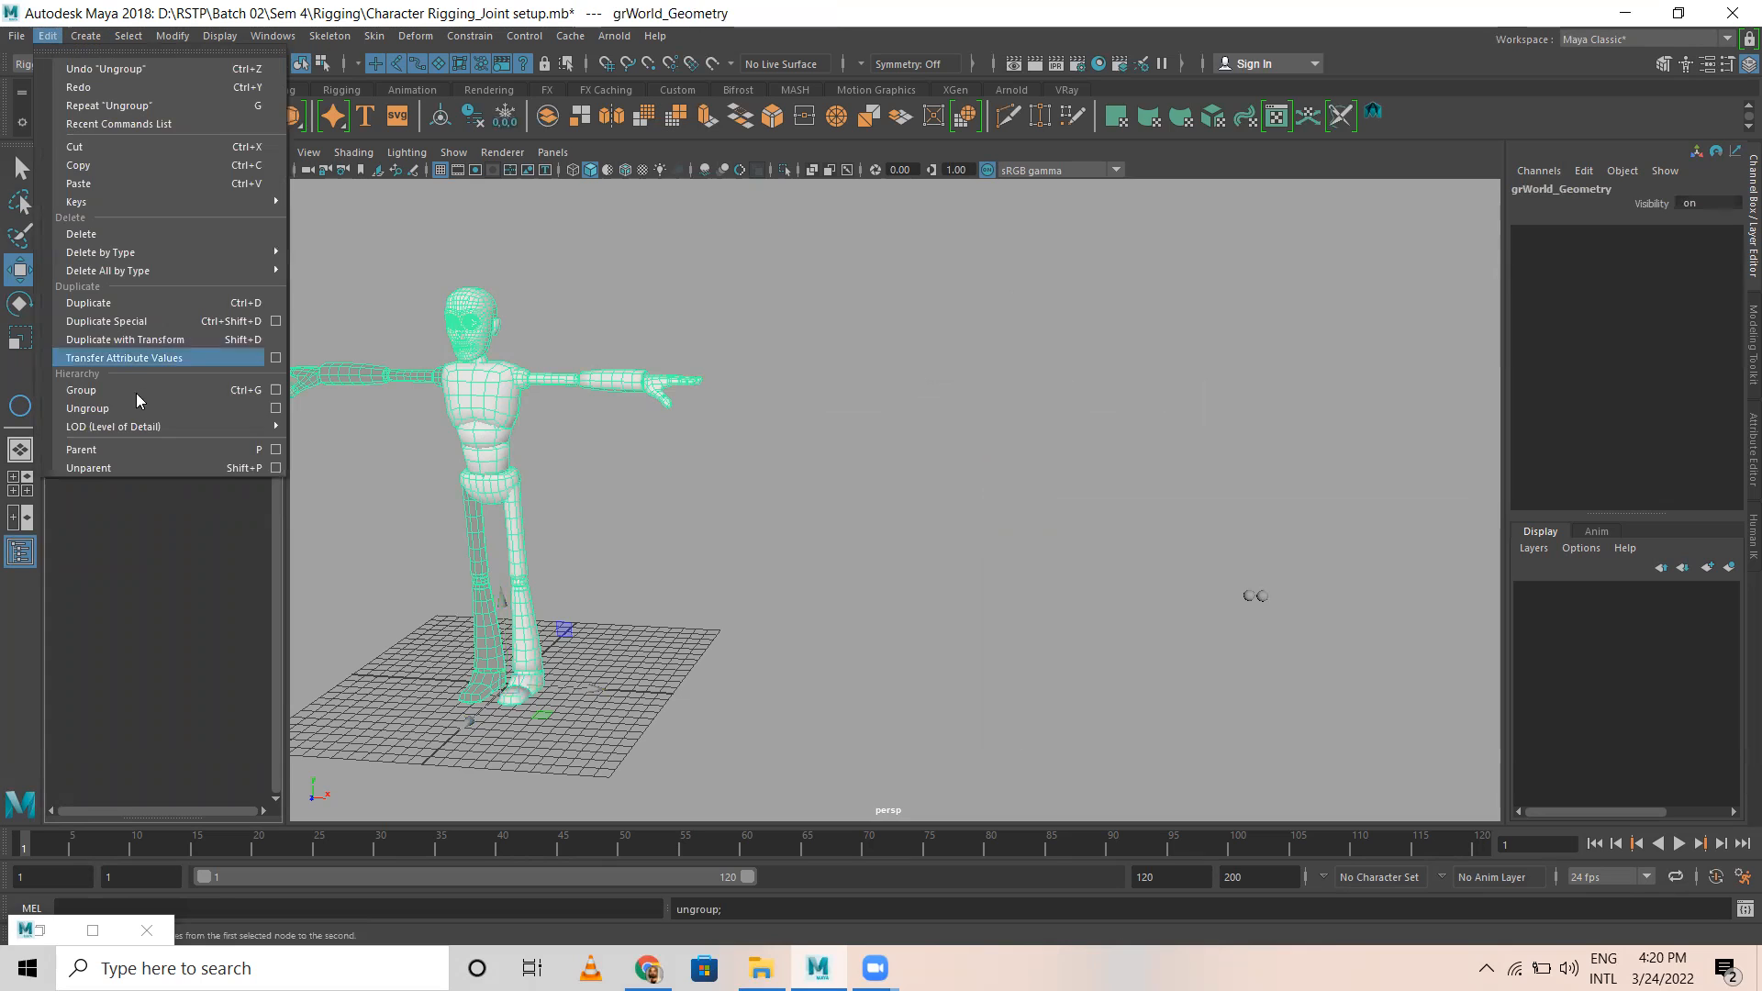
pyautogui.click(101, 466)
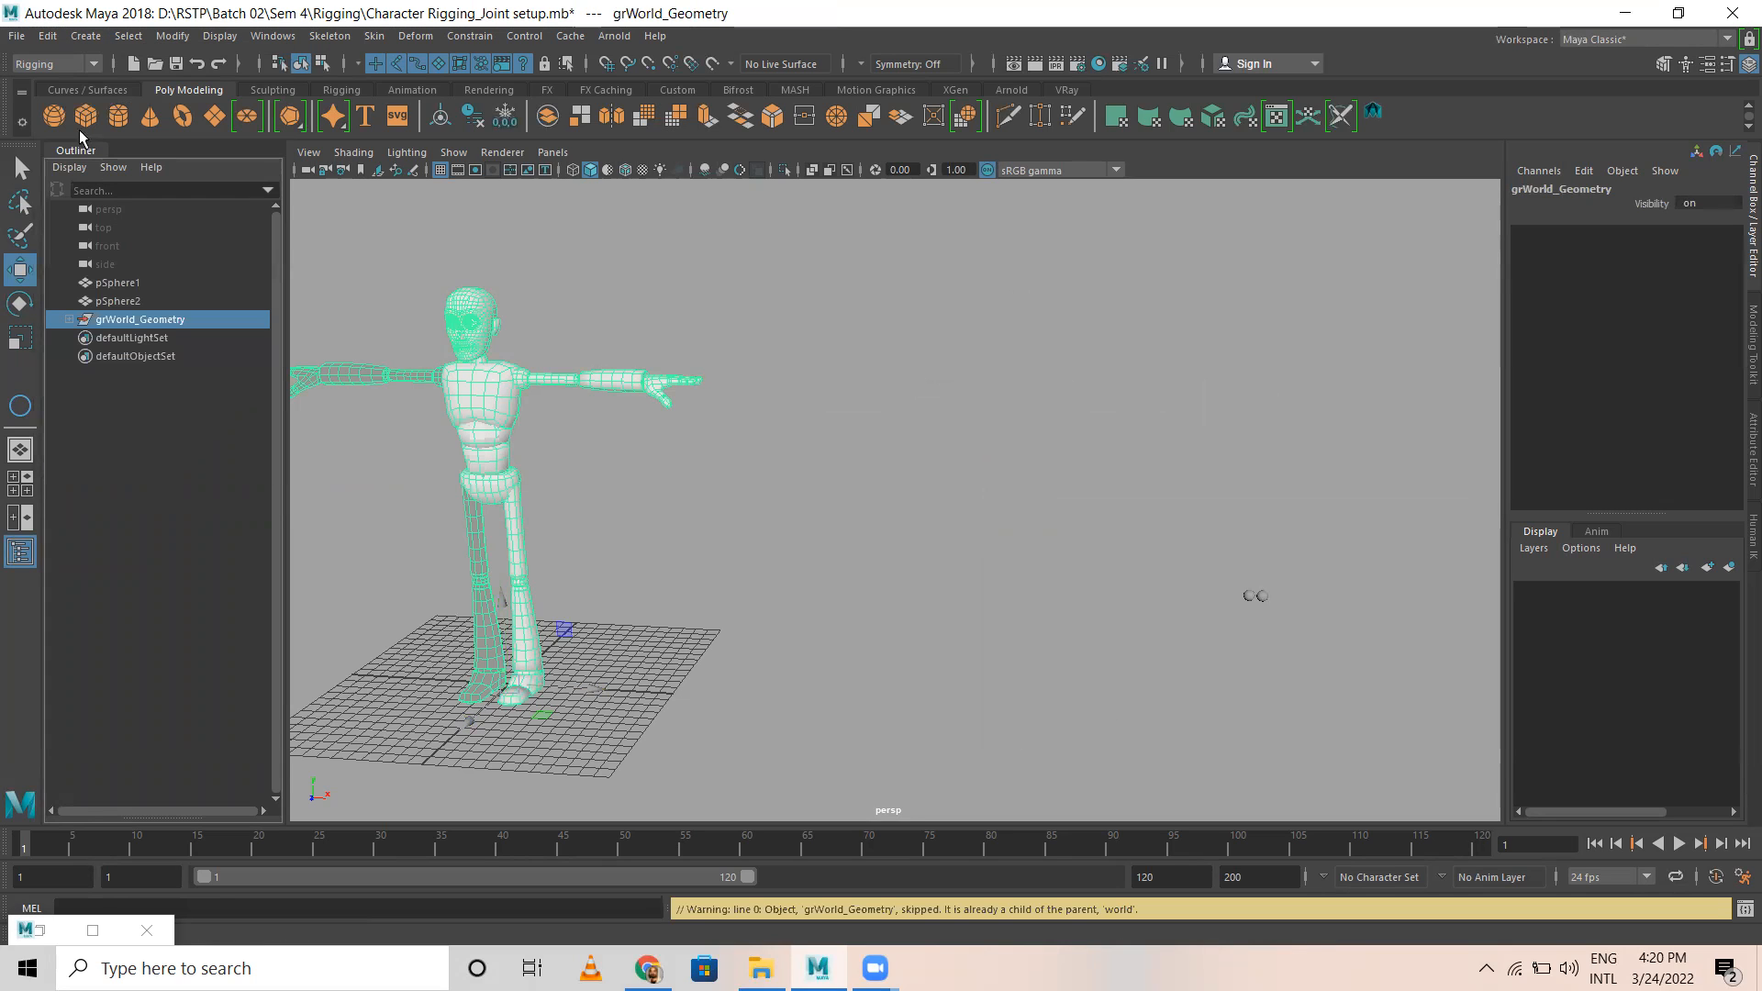
pyautogui.click(47, 36)
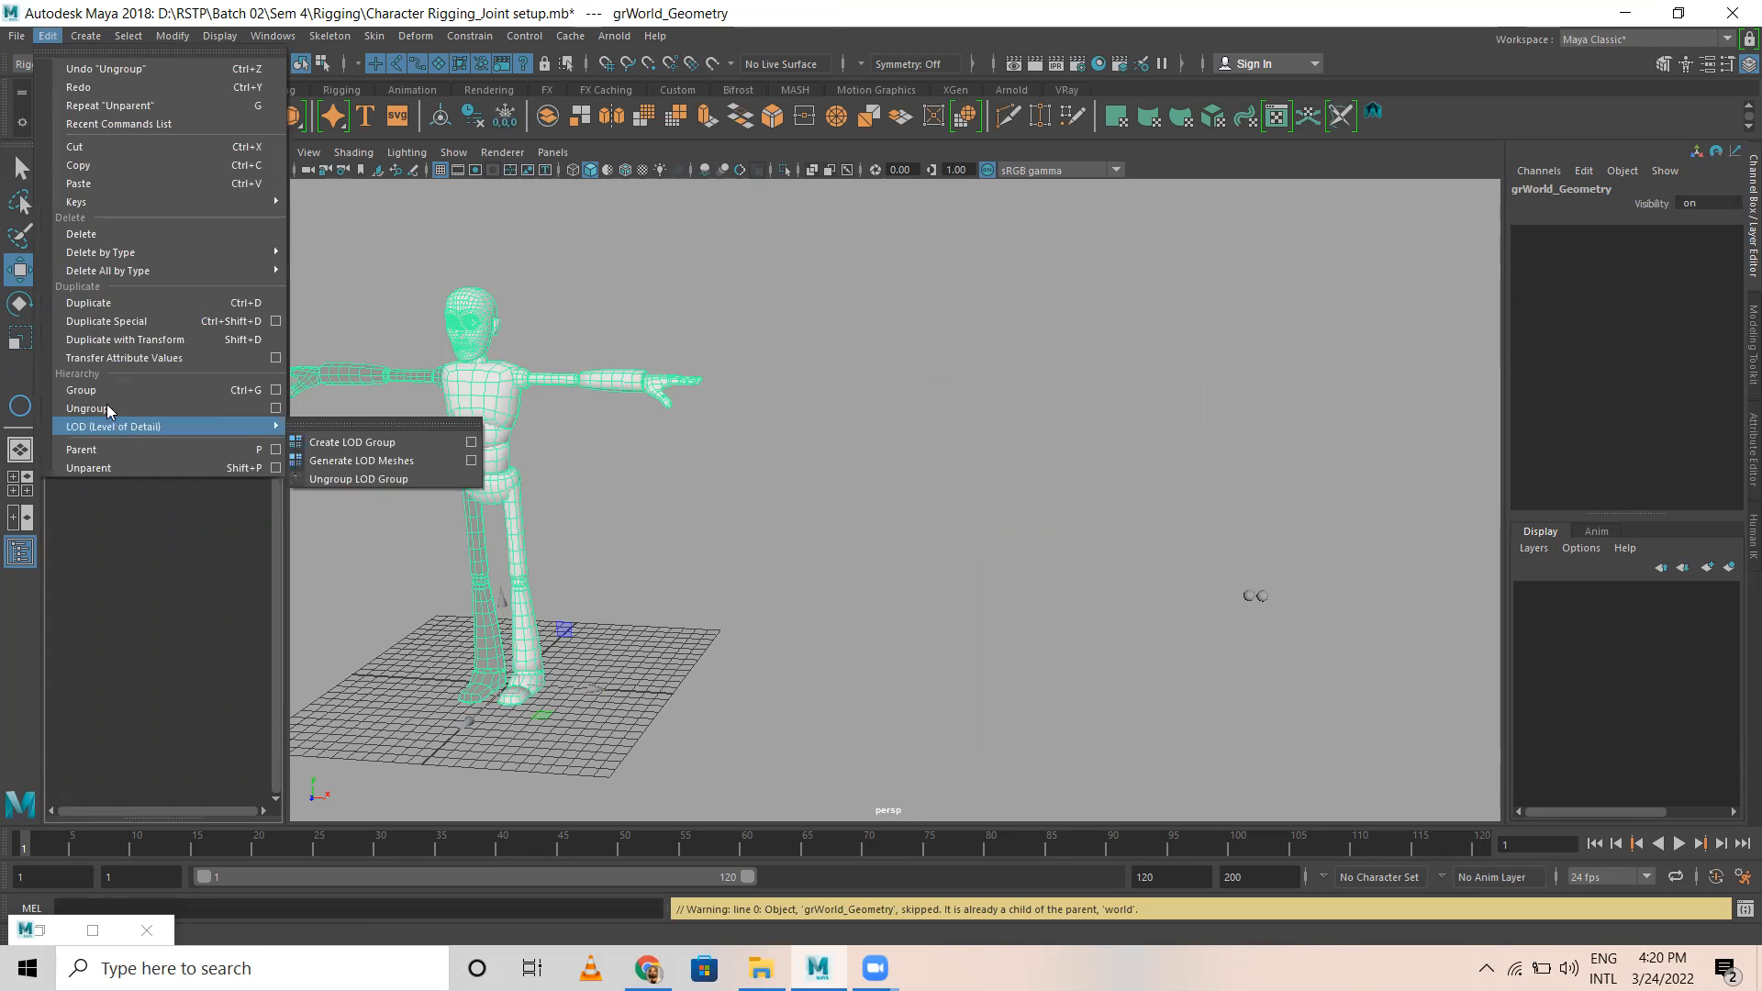
pyautogui.click(103, 403)
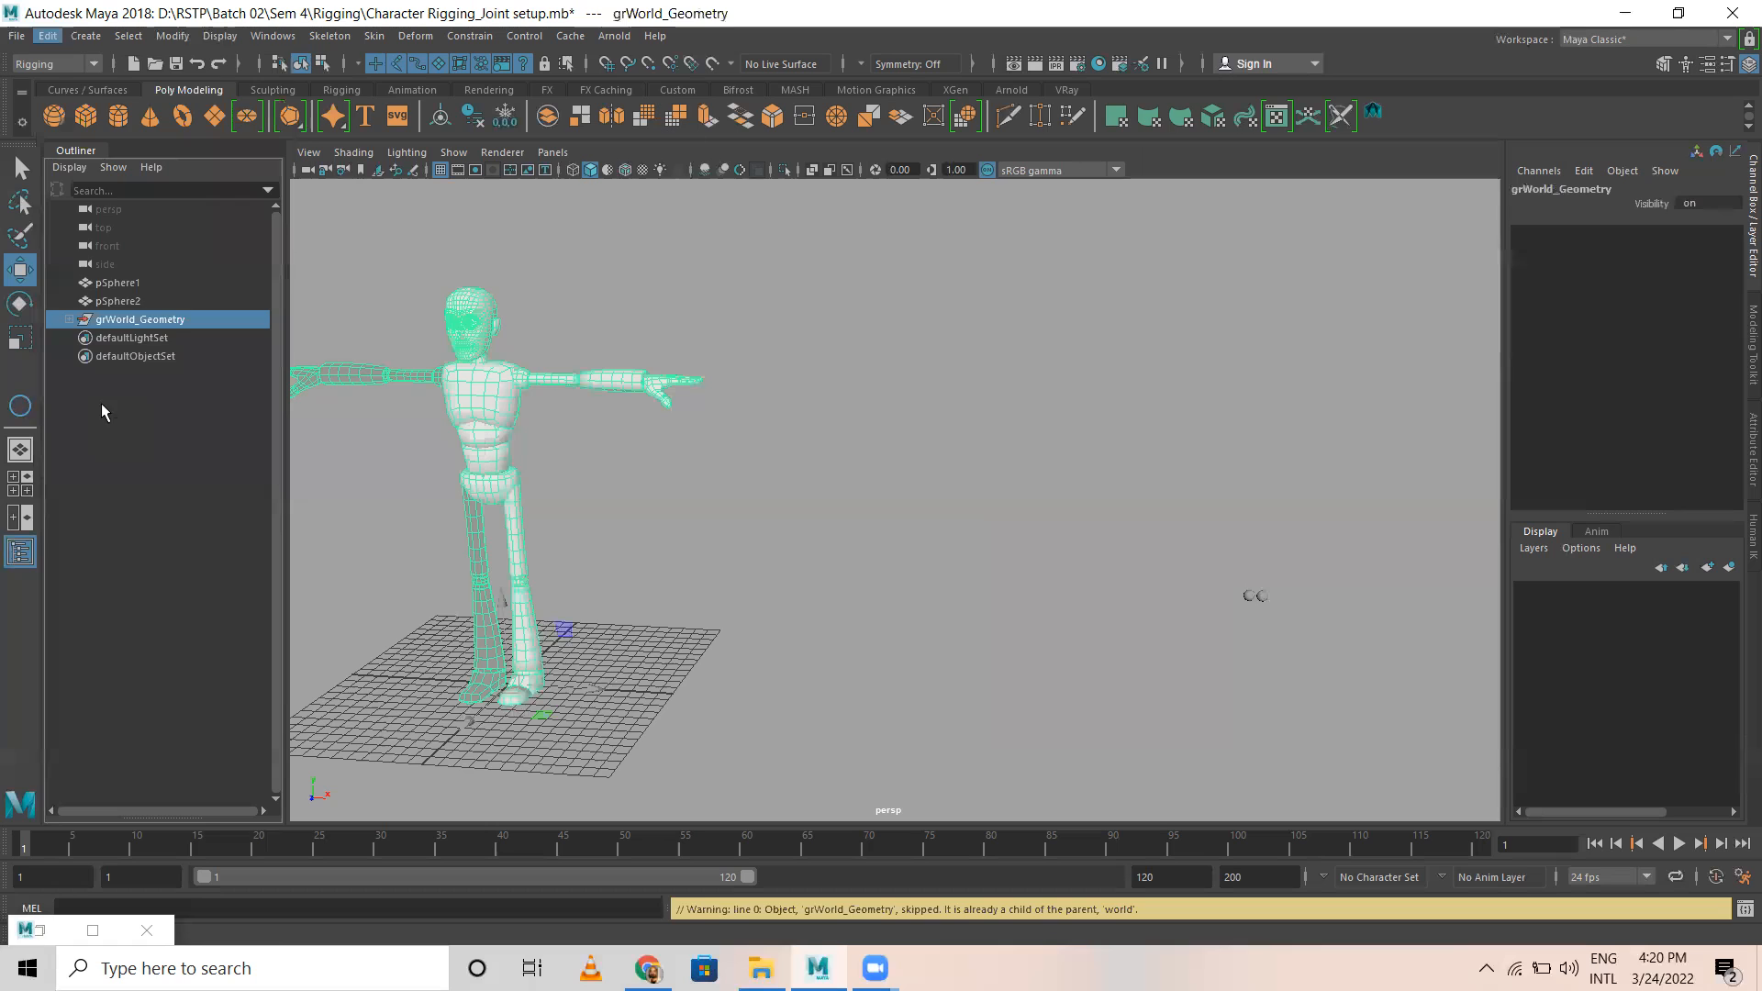
# Step: Expand the grA1_WorldGeo group and examine its body-part groups and the individual leg, pelvis and nose meshes
pyautogui.click(70, 320)
pyautogui.click(204, 536)
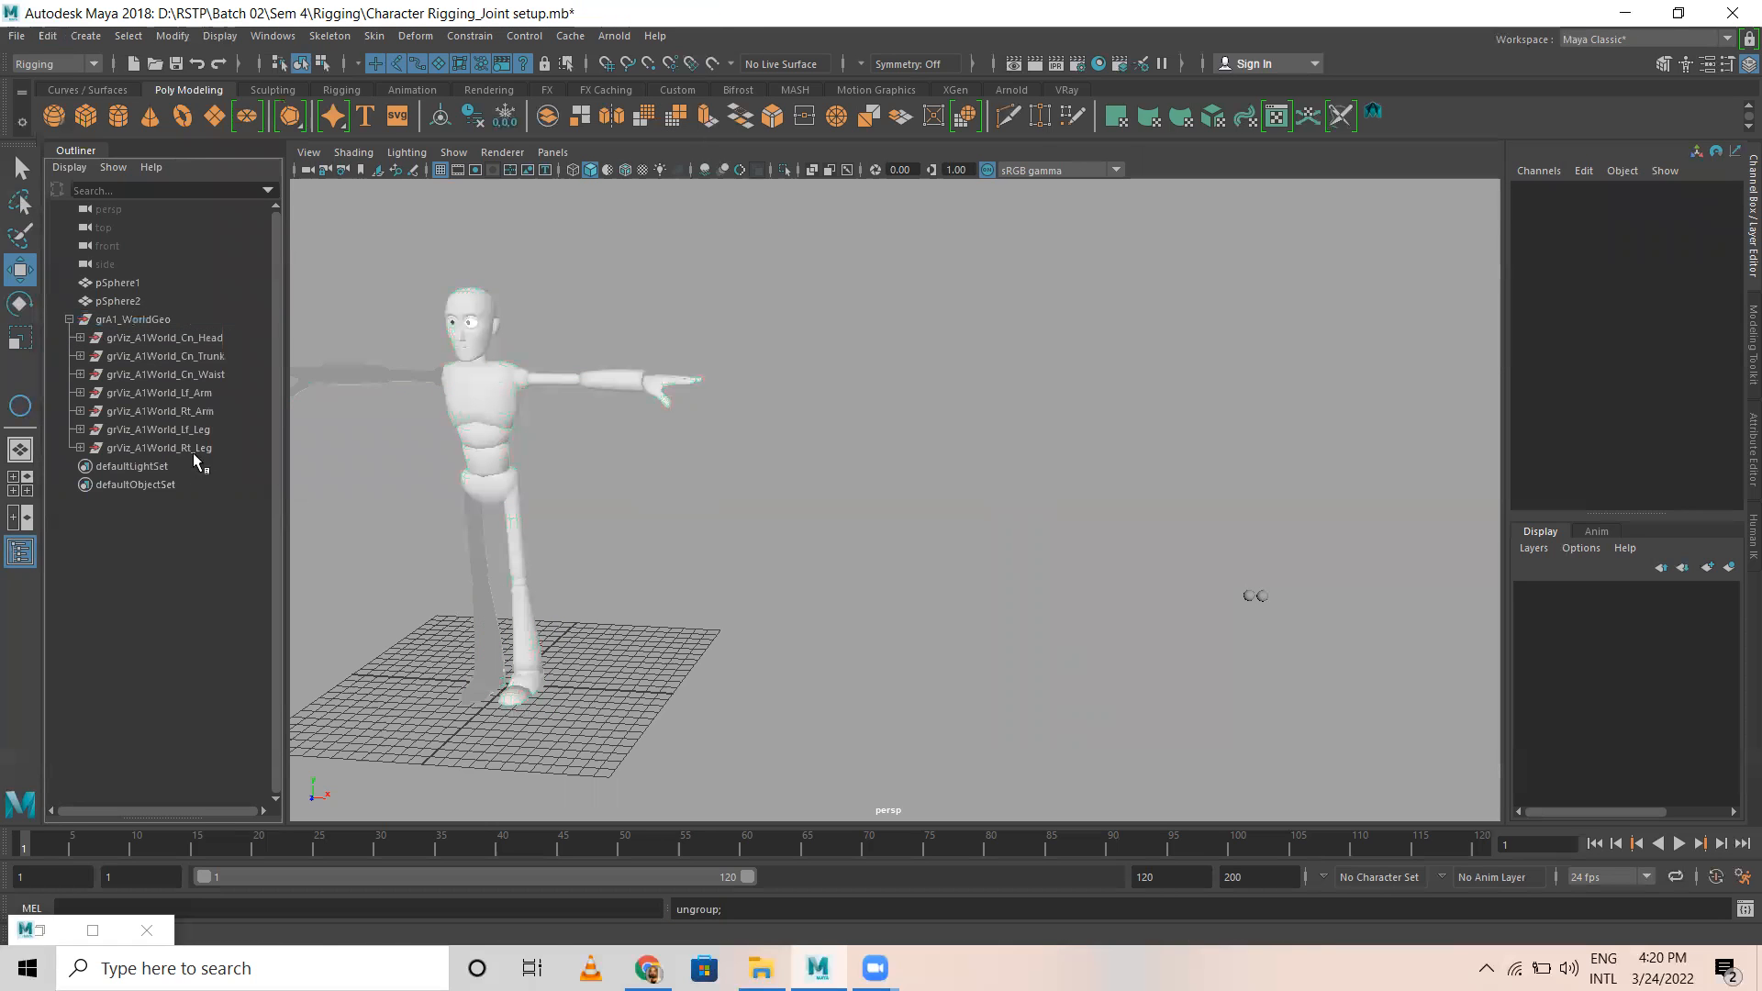
pyautogui.click(189, 448)
pyautogui.click(505, 496)
pyautogui.click(519, 550)
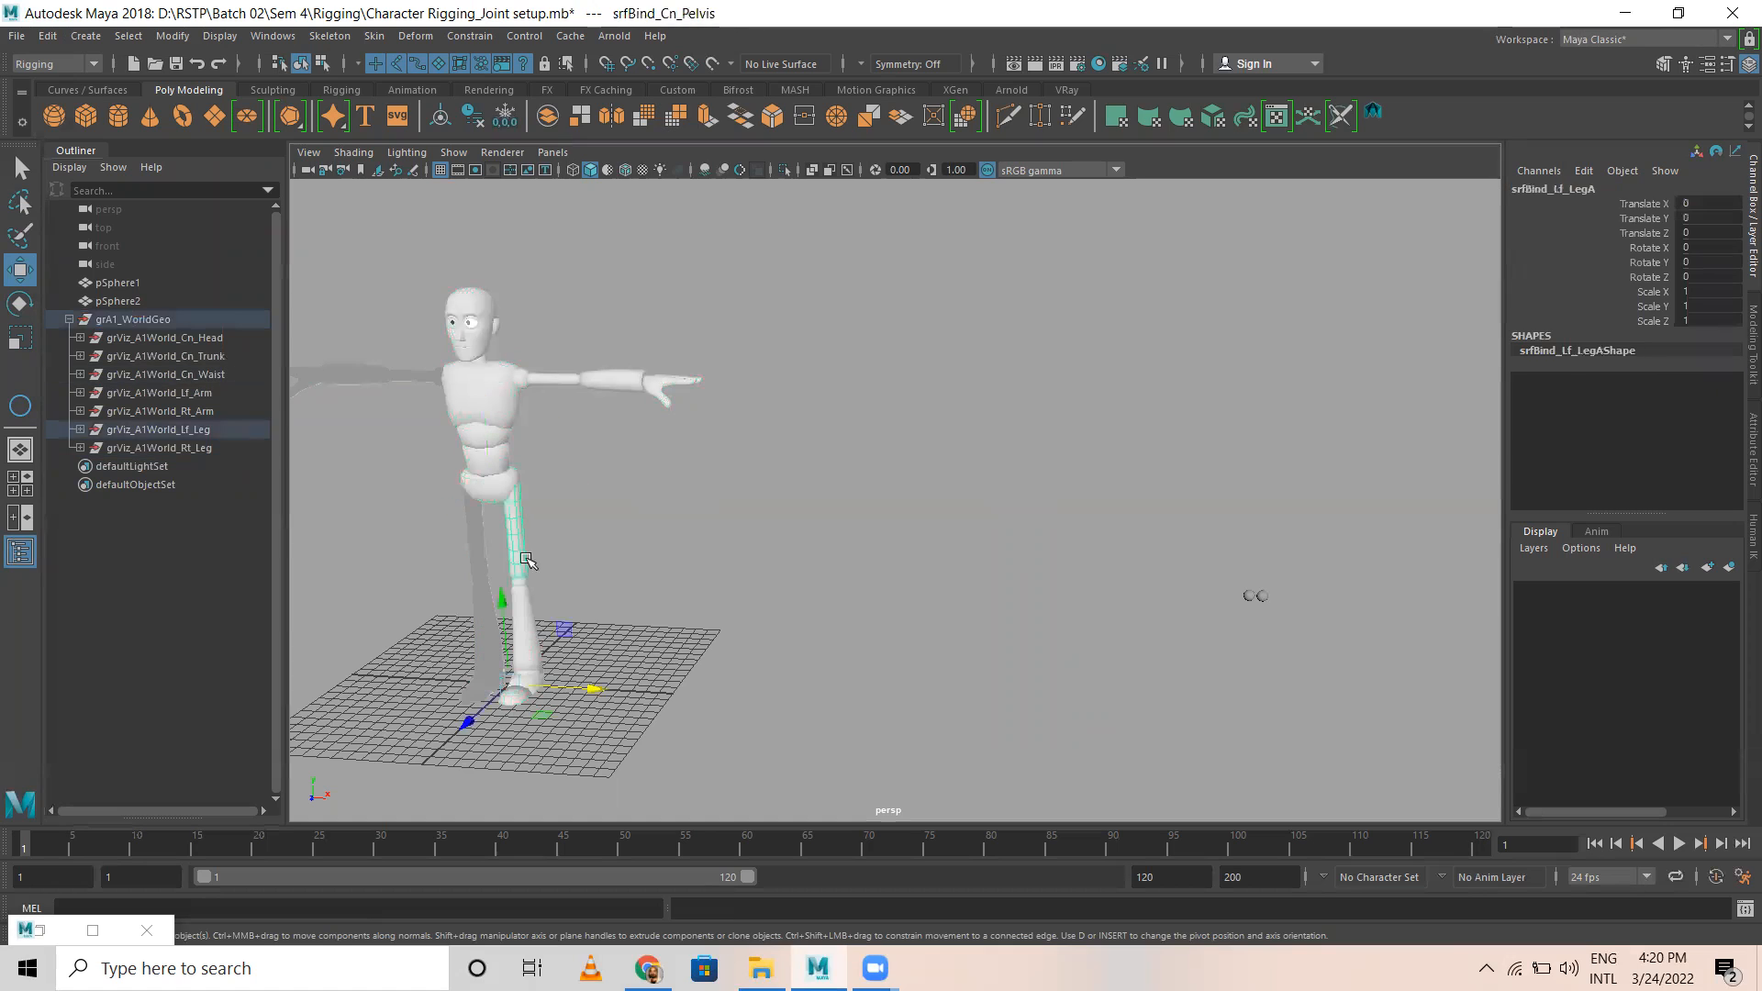
pyautogui.click(422, 533)
pyautogui.click(363, 376)
pyautogui.click(463, 331)
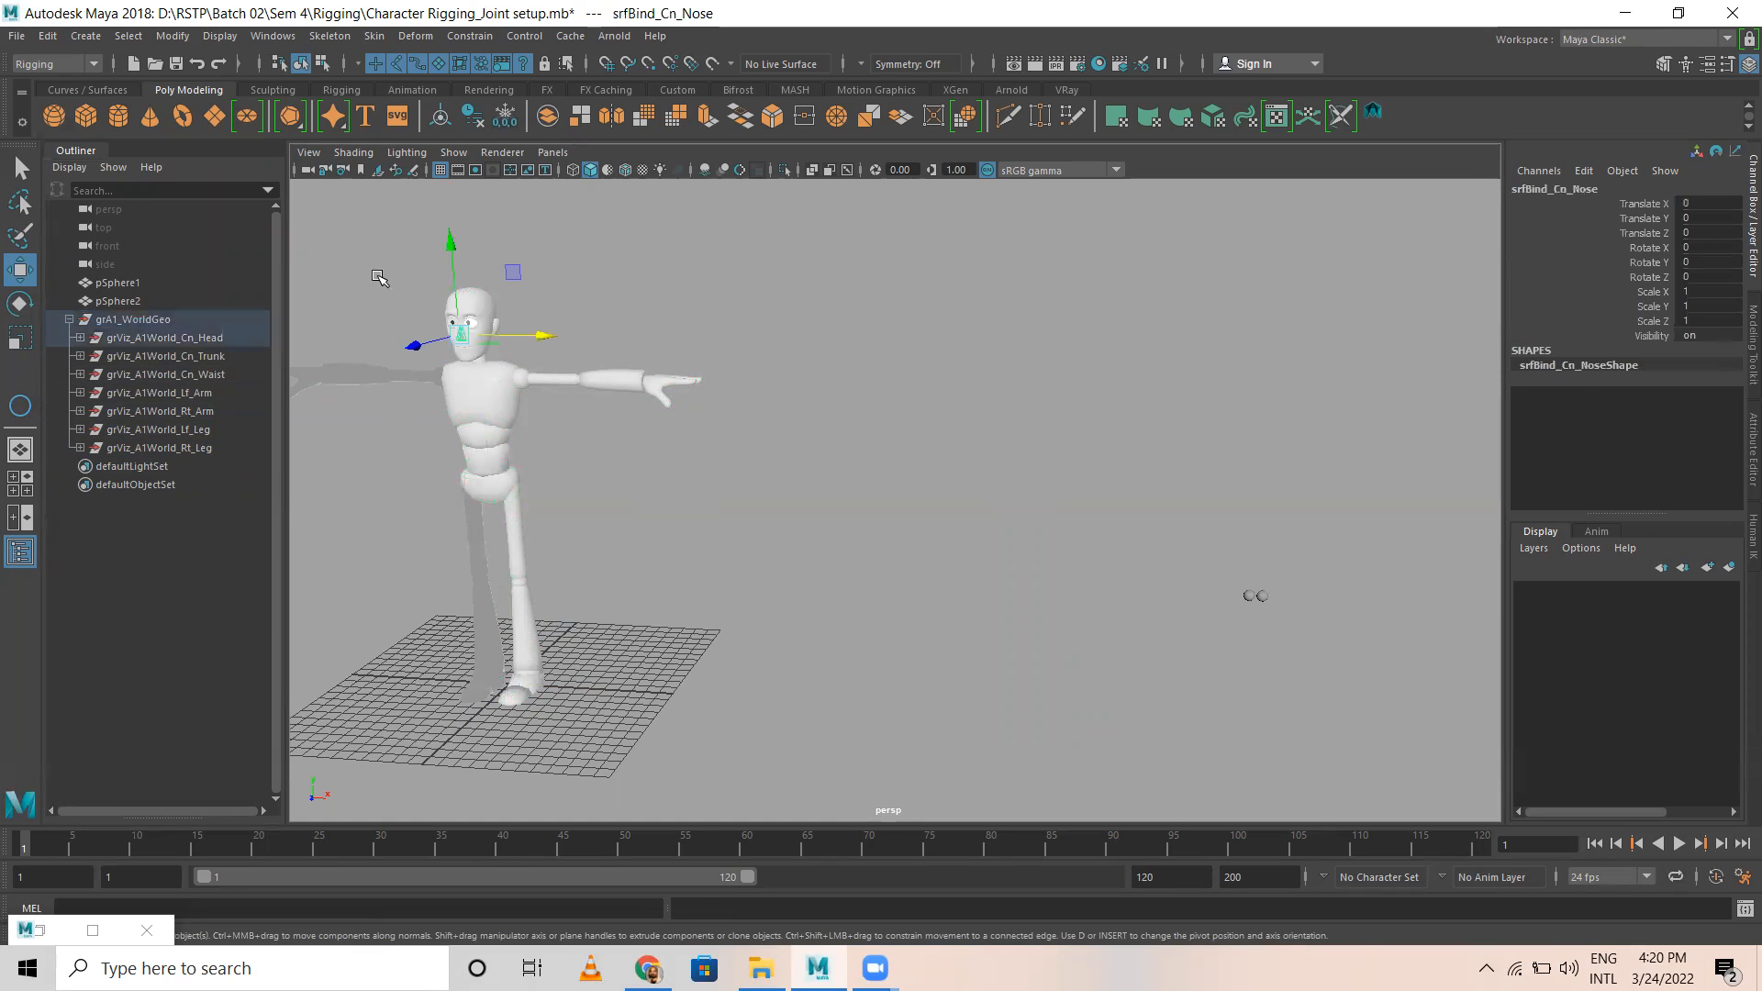
# Step: Select the whole character geometry, delete all history in the scene, and clear the geometry's transformations
pyautogui.keyDown('alt'); pyautogui.moveTo(452, 456); pyautogui.dragTo(623, 465); pyautogui.keyUp('alt')
pyautogui.moveTo(378, 315); pyautogui.dragTo(867, 821)
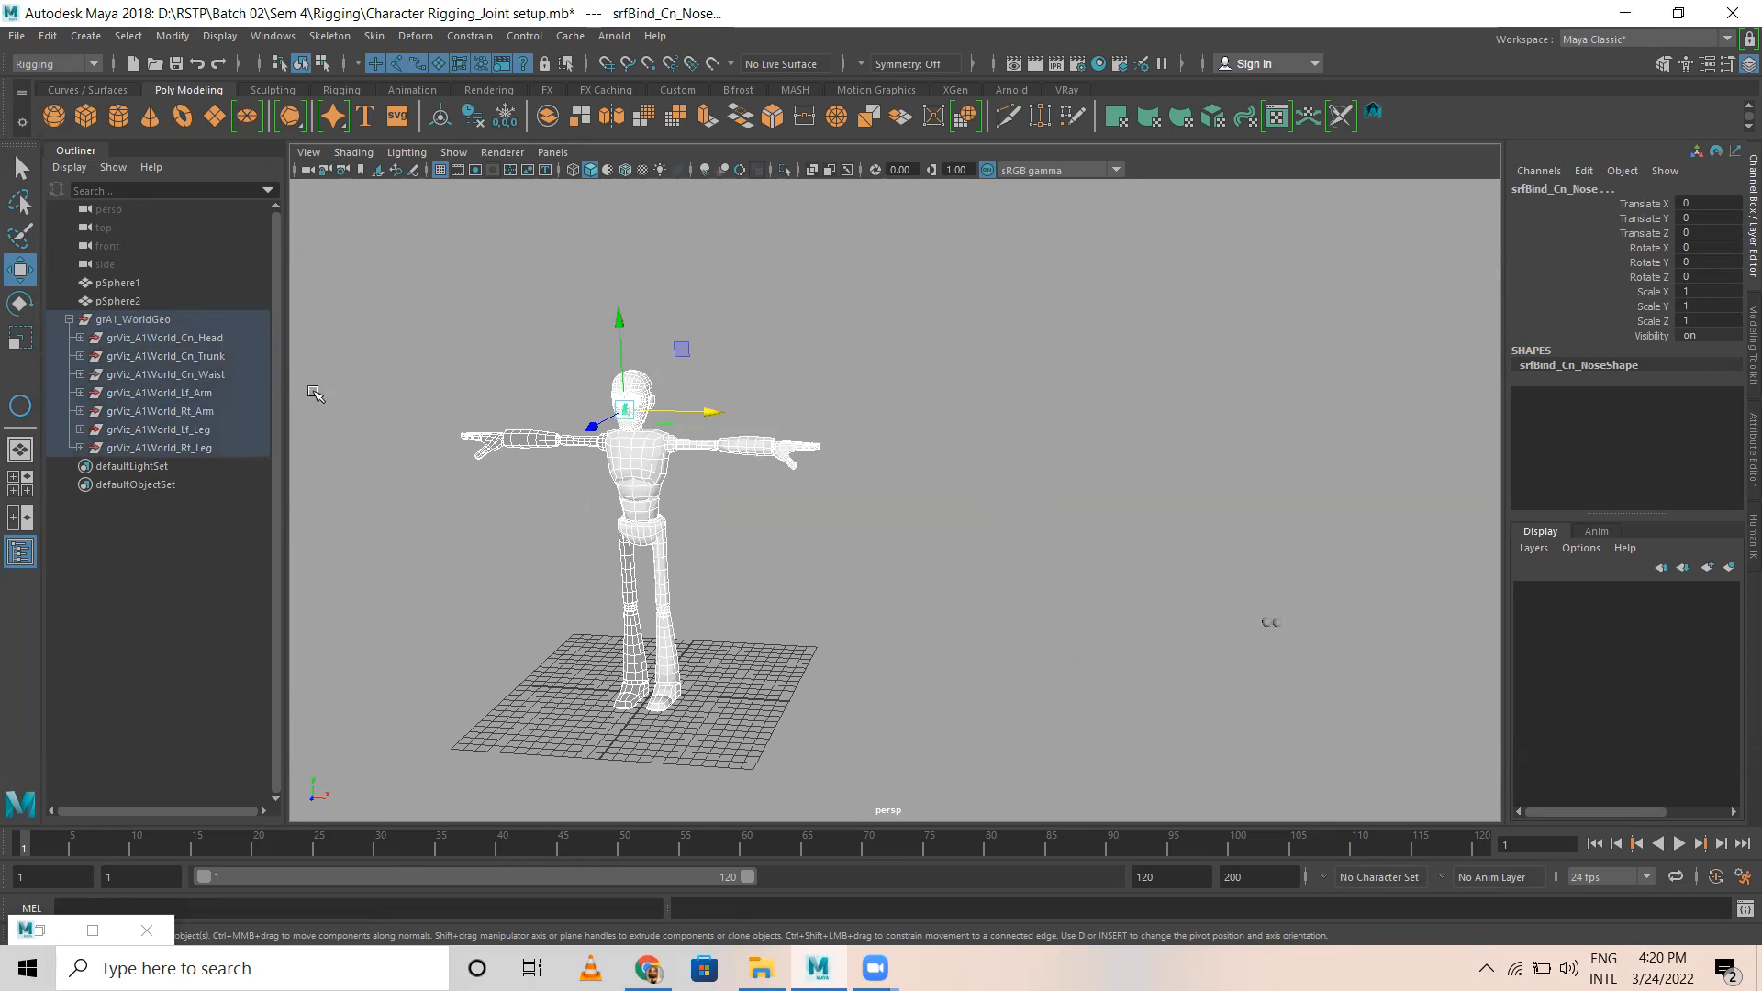
pyautogui.click(46, 36)
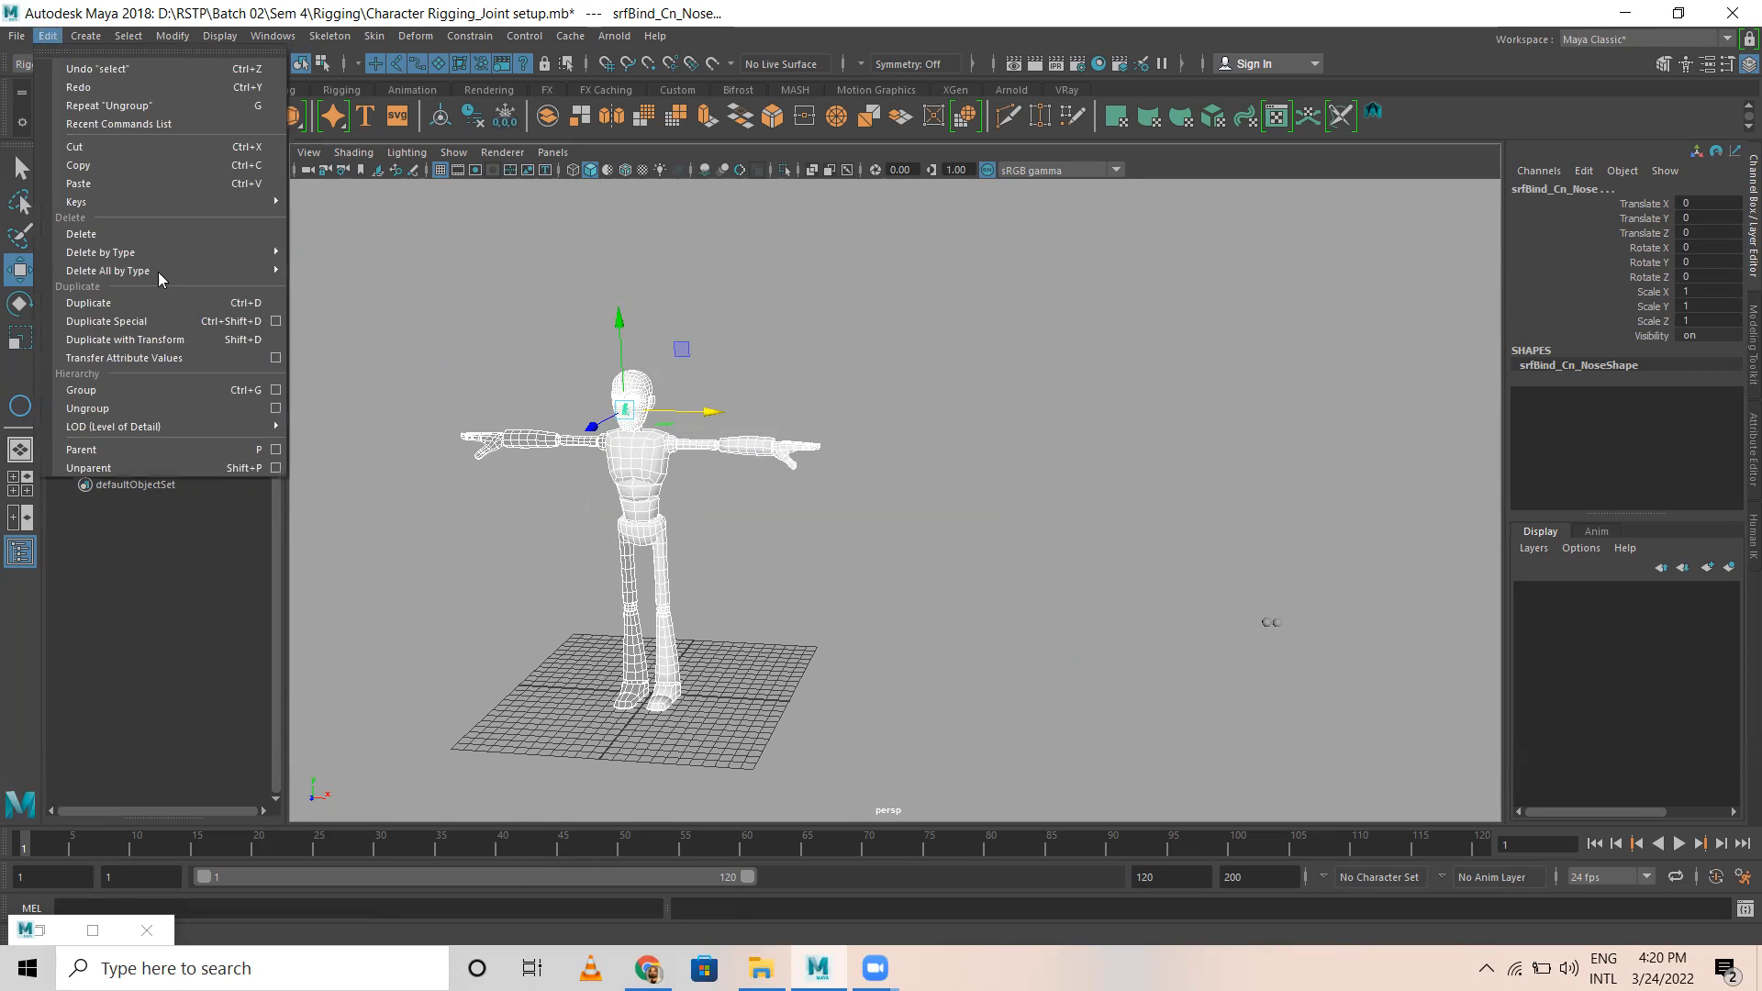
pyautogui.moveTo(157, 272)
pyautogui.click(326, 287)
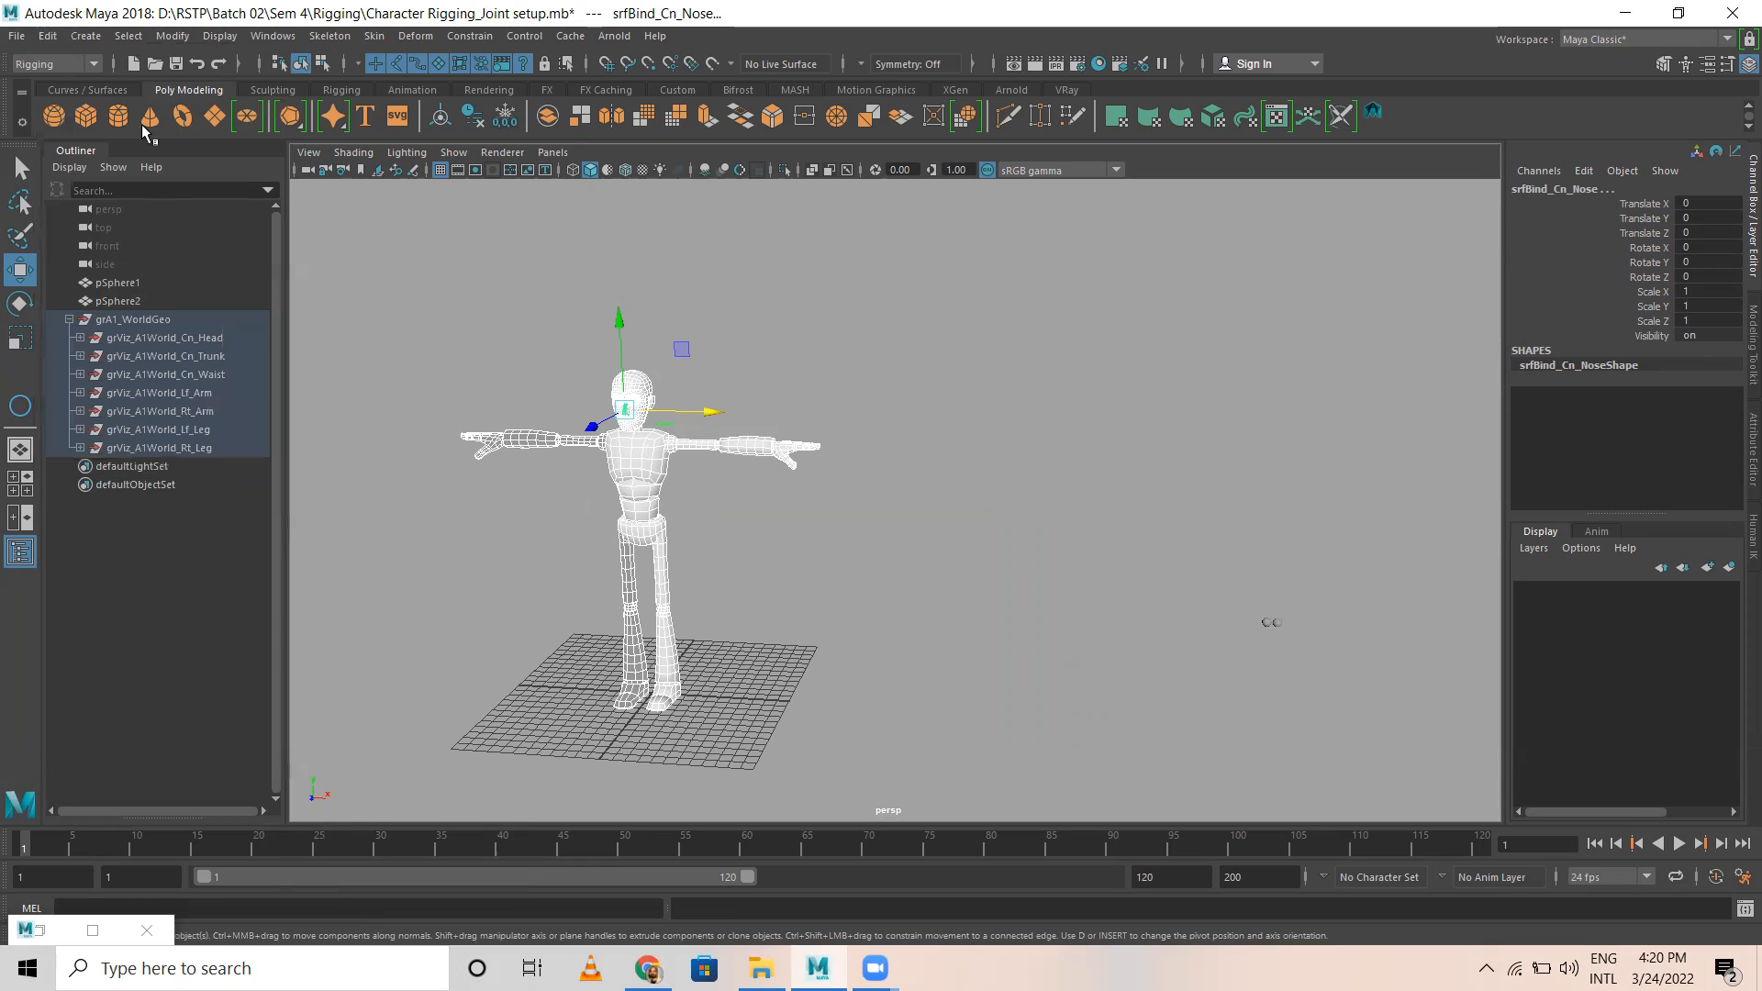
pyautogui.click(183, 36)
pyautogui.click(225, 100)
pyautogui.click(176, 37)
pyautogui.click(321, 187)
# Step: Assign the existing lambert1 material to all of the character's meshes
pyautogui.moveTo(451, 363); pyautogui.dragTo(433, 317)
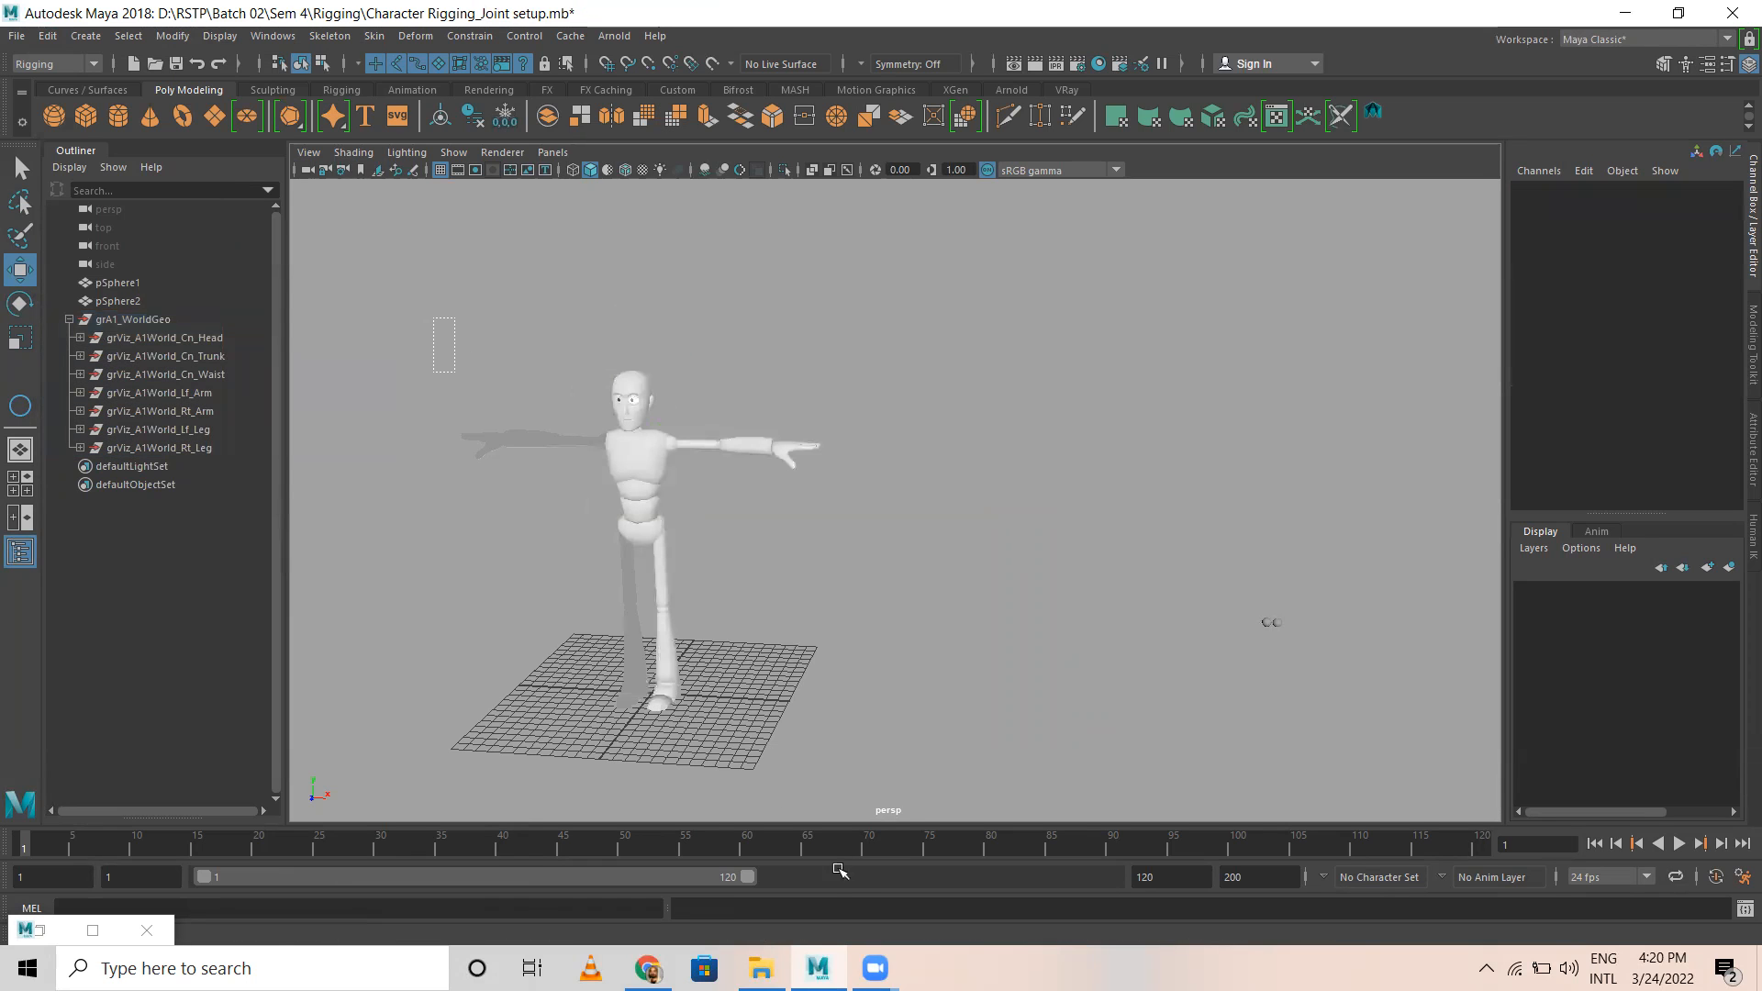
pyautogui.moveTo(835, 866); pyautogui.dragTo(841, 869)
pyautogui.scroll(8, 689, 653)
pyautogui.keyDown('alt'); pyautogui.moveTo(540, 506); pyautogui.dragTo(796, 736, button='middle'); pyautogui.keyUp('alt')
pyautogui.keyDown('alt'); pyautogui.moveTo(490, 624); pyautogui.dragTo(690, 422, button='right'); pyautogui.keyUp('alt')
pyautogui.keyDown('alt'); pyautogui.moveTo(690, 422); pyautogui.dragTo(1404, 501, button='middle'); pyautogui.keyUp('alt')
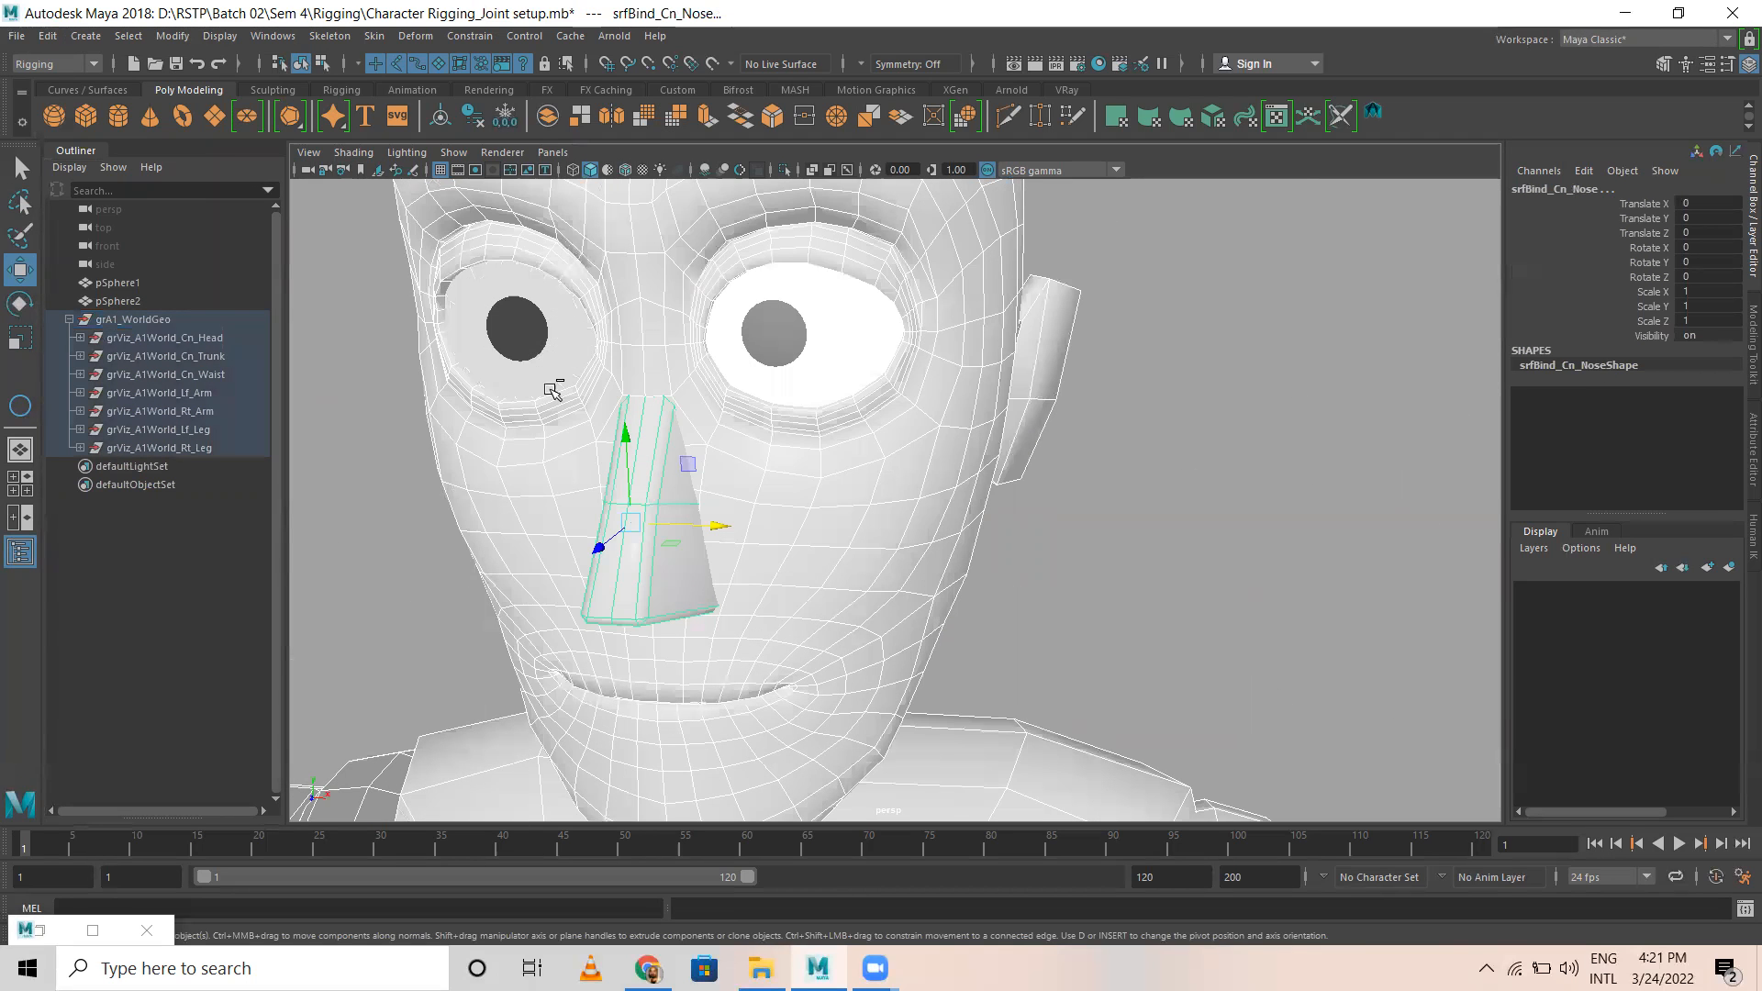
pyautogui.scroll(-6, 617, 523)
pyautogui.moveTo(1107, 315); pyautogui.dragTo(1117, 681, button='right')
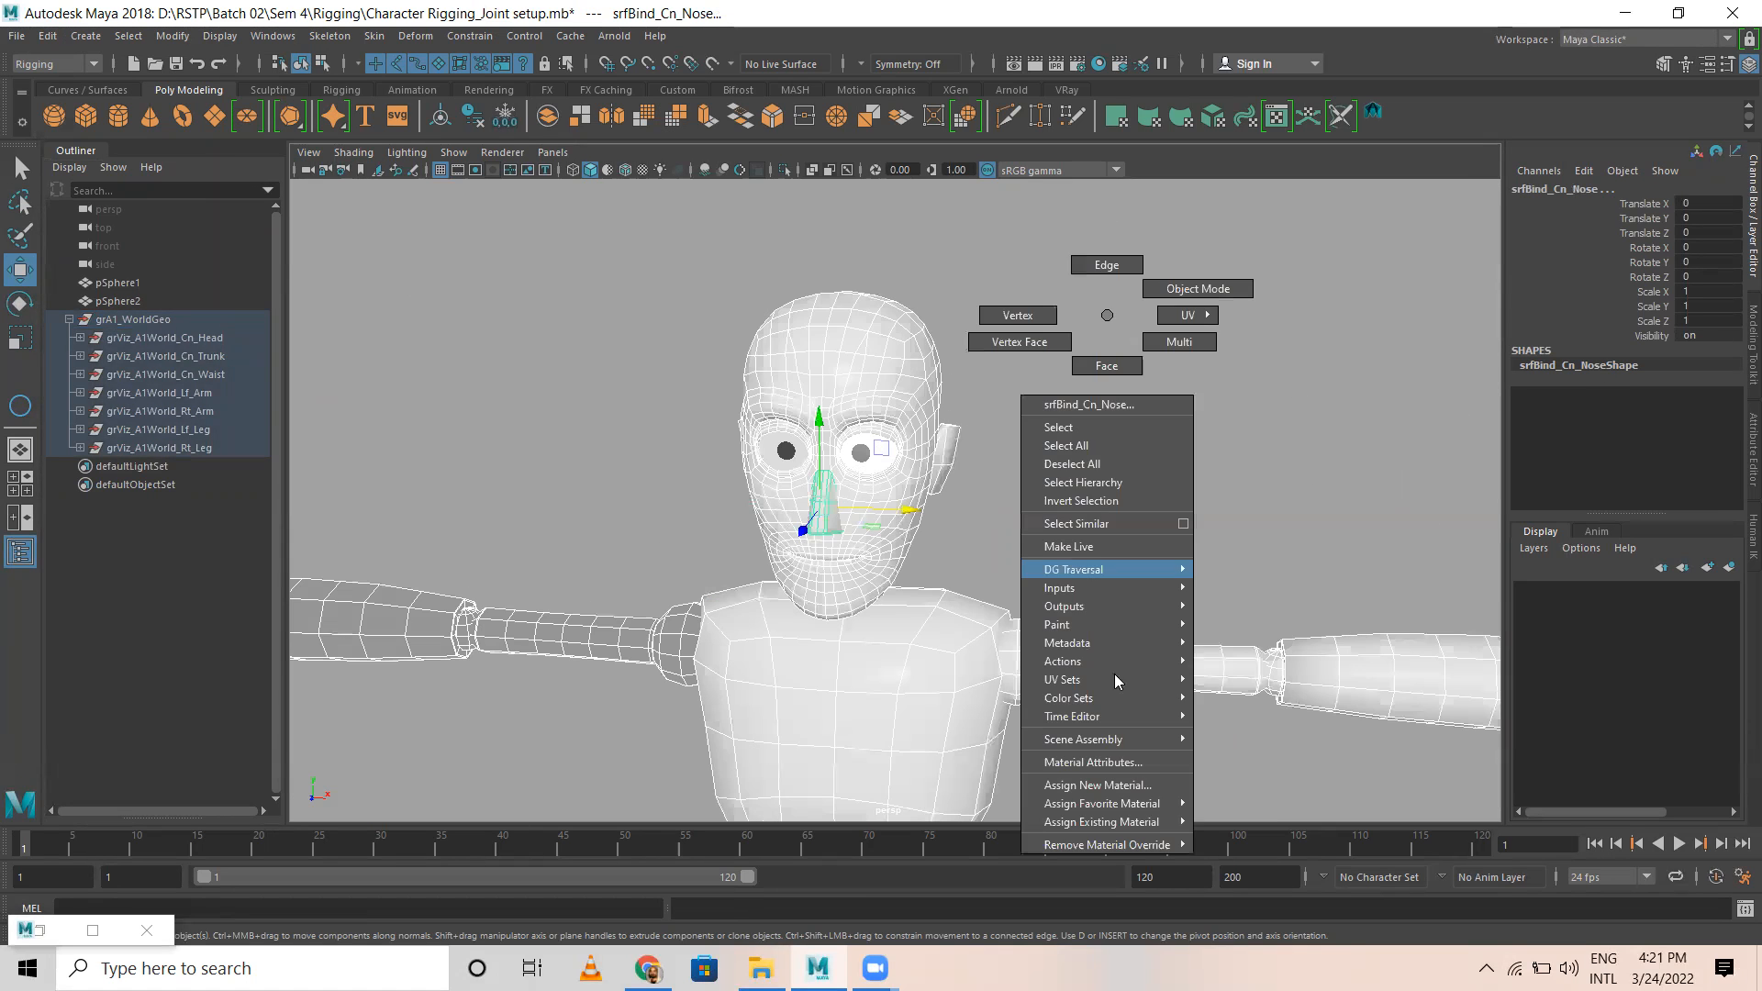
pyautogui.moveTo(1120, 821)
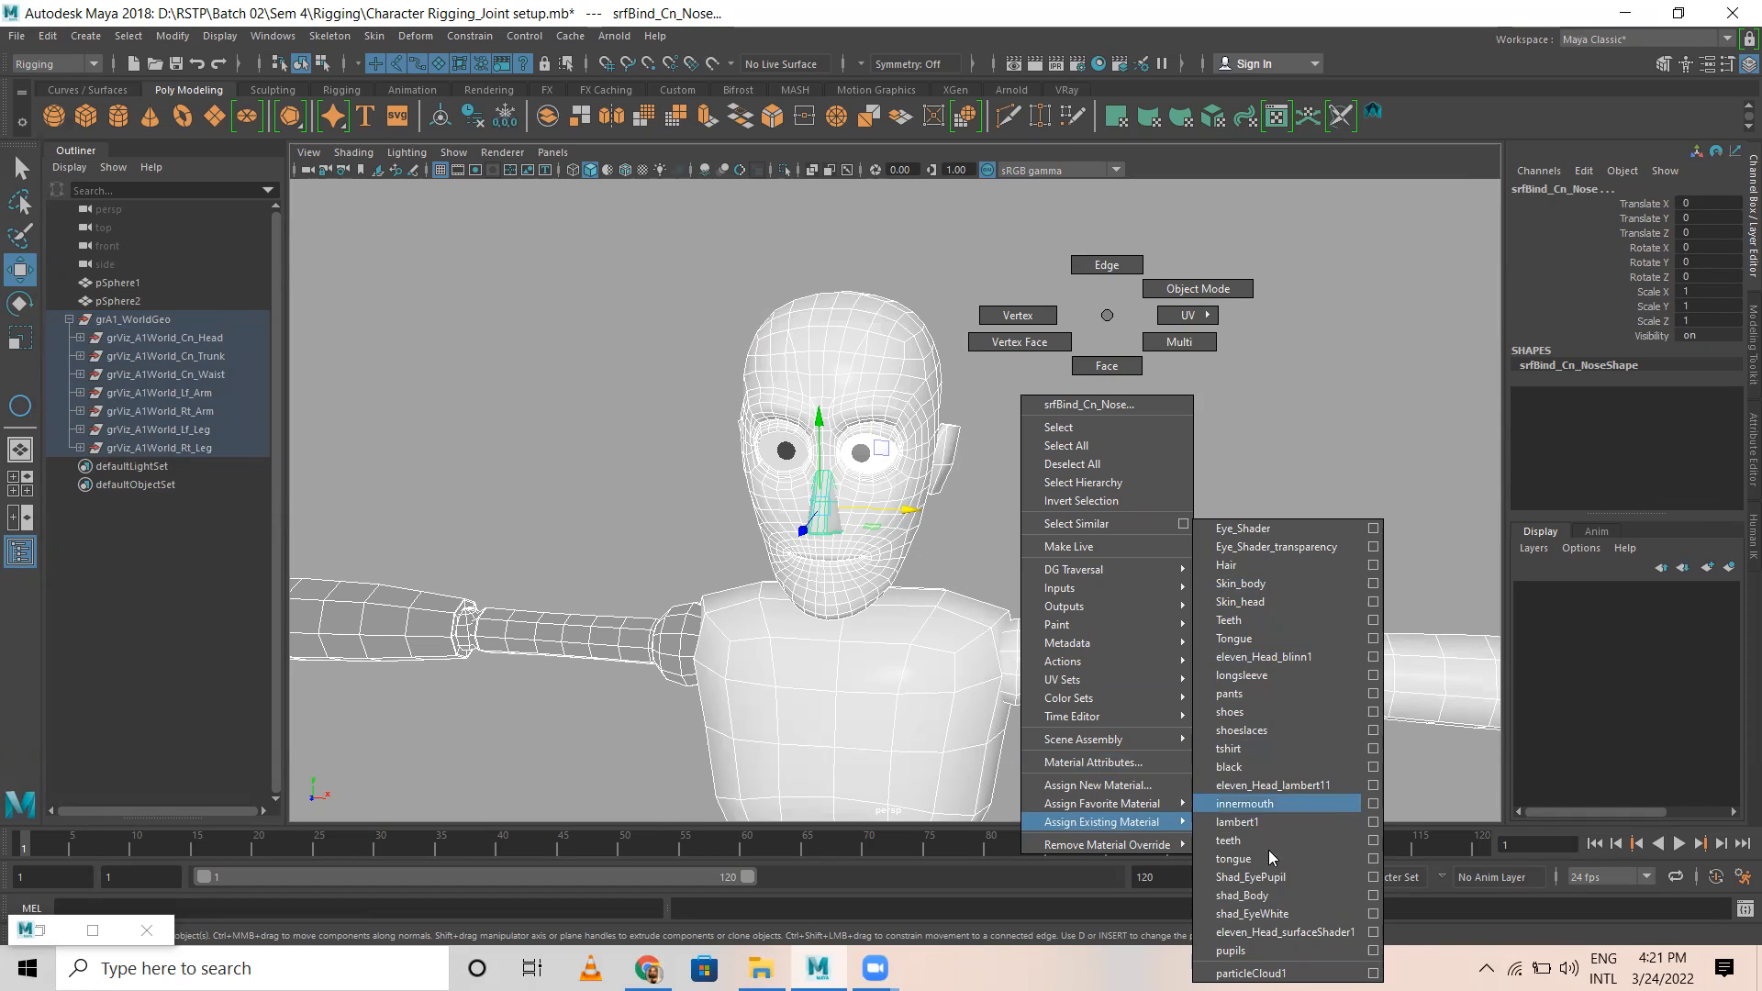
pyautogui.click(1251, 824)
pyautogui.click(1168, 421)
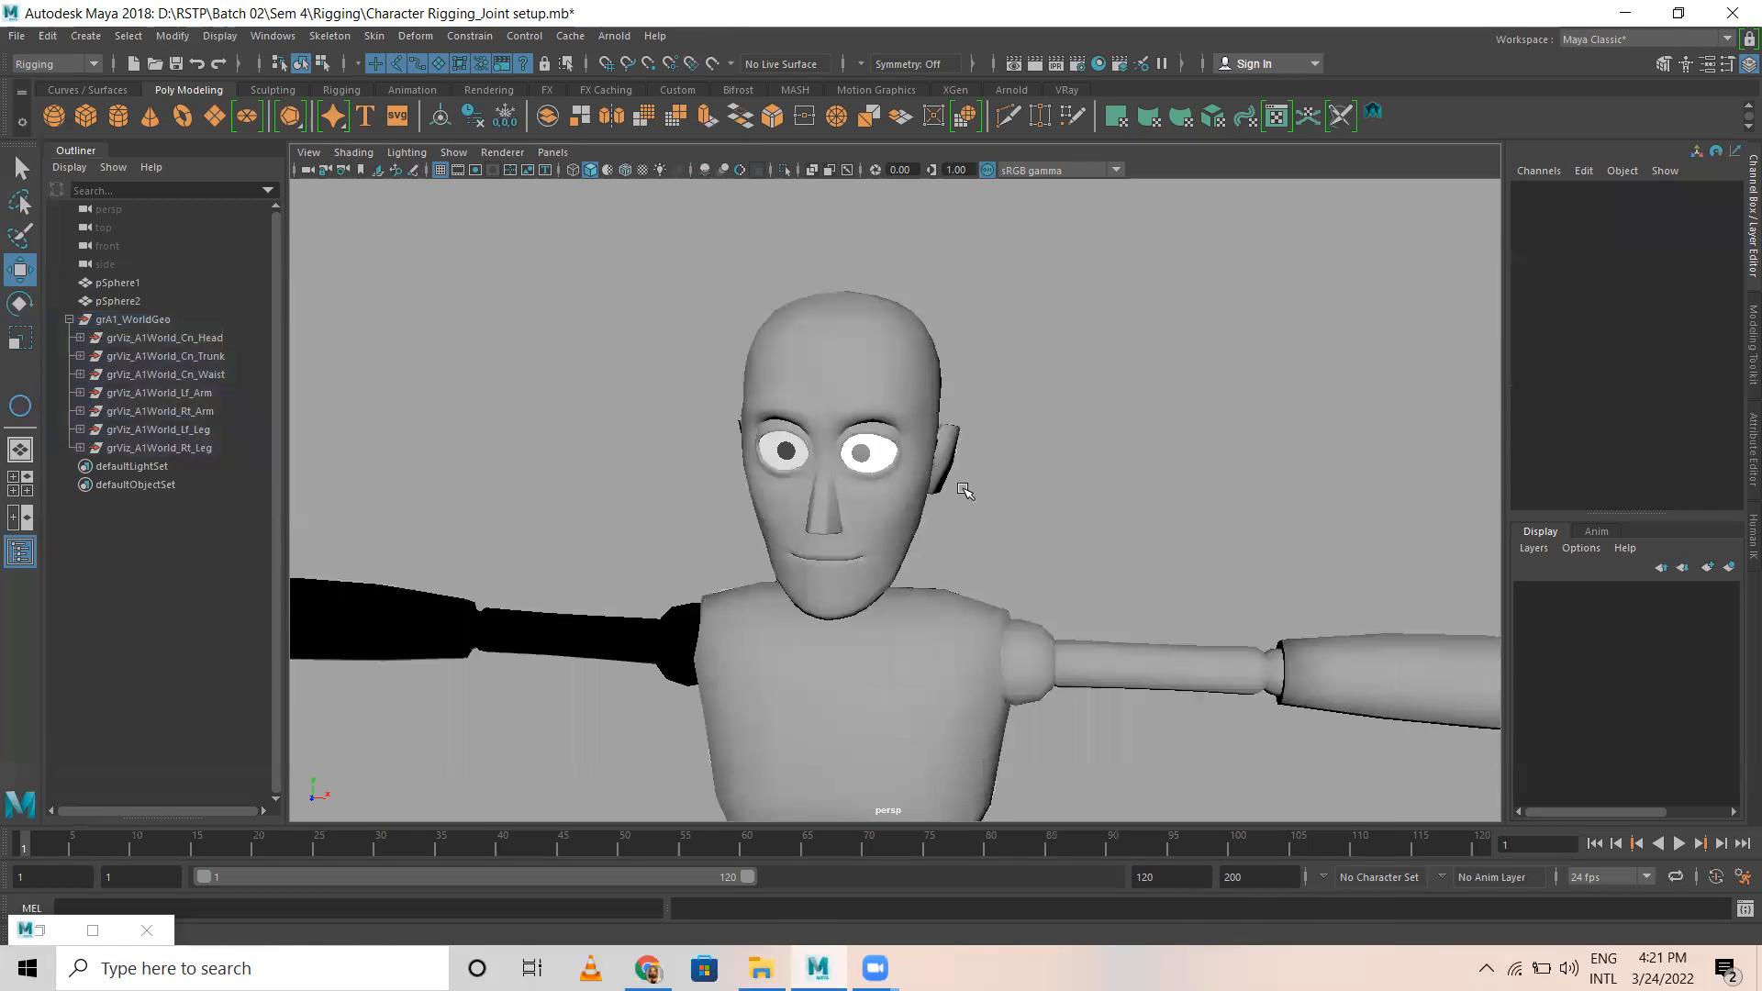
# Step: Delete the unused shading nodes from the scene in the Hypershade
pyautogui.scroll(-7, 962, 496)
pyautogui.keyDown('alt'); pyautogui.moveTo(908, 693); pyautogui.dragTo(778, 473, button='middle'); pyautogui.keyUp('alt')
pyautogui.click(717, 500)
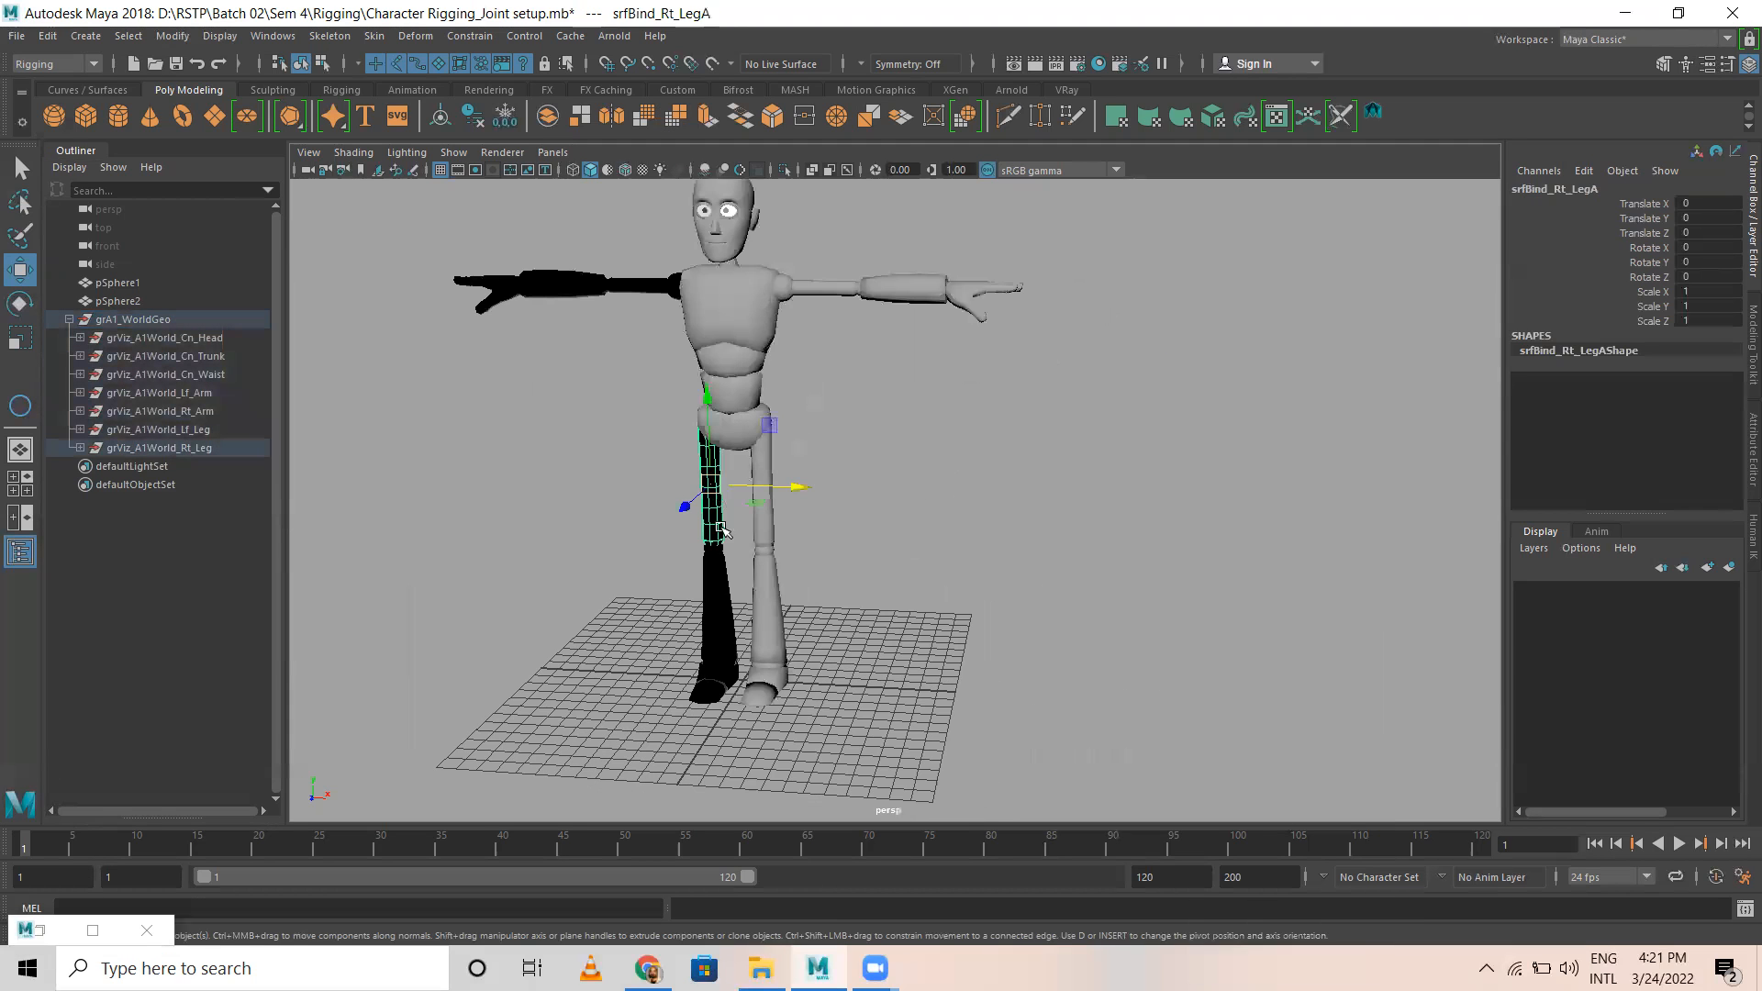
pyautogui.click(1000, 414)
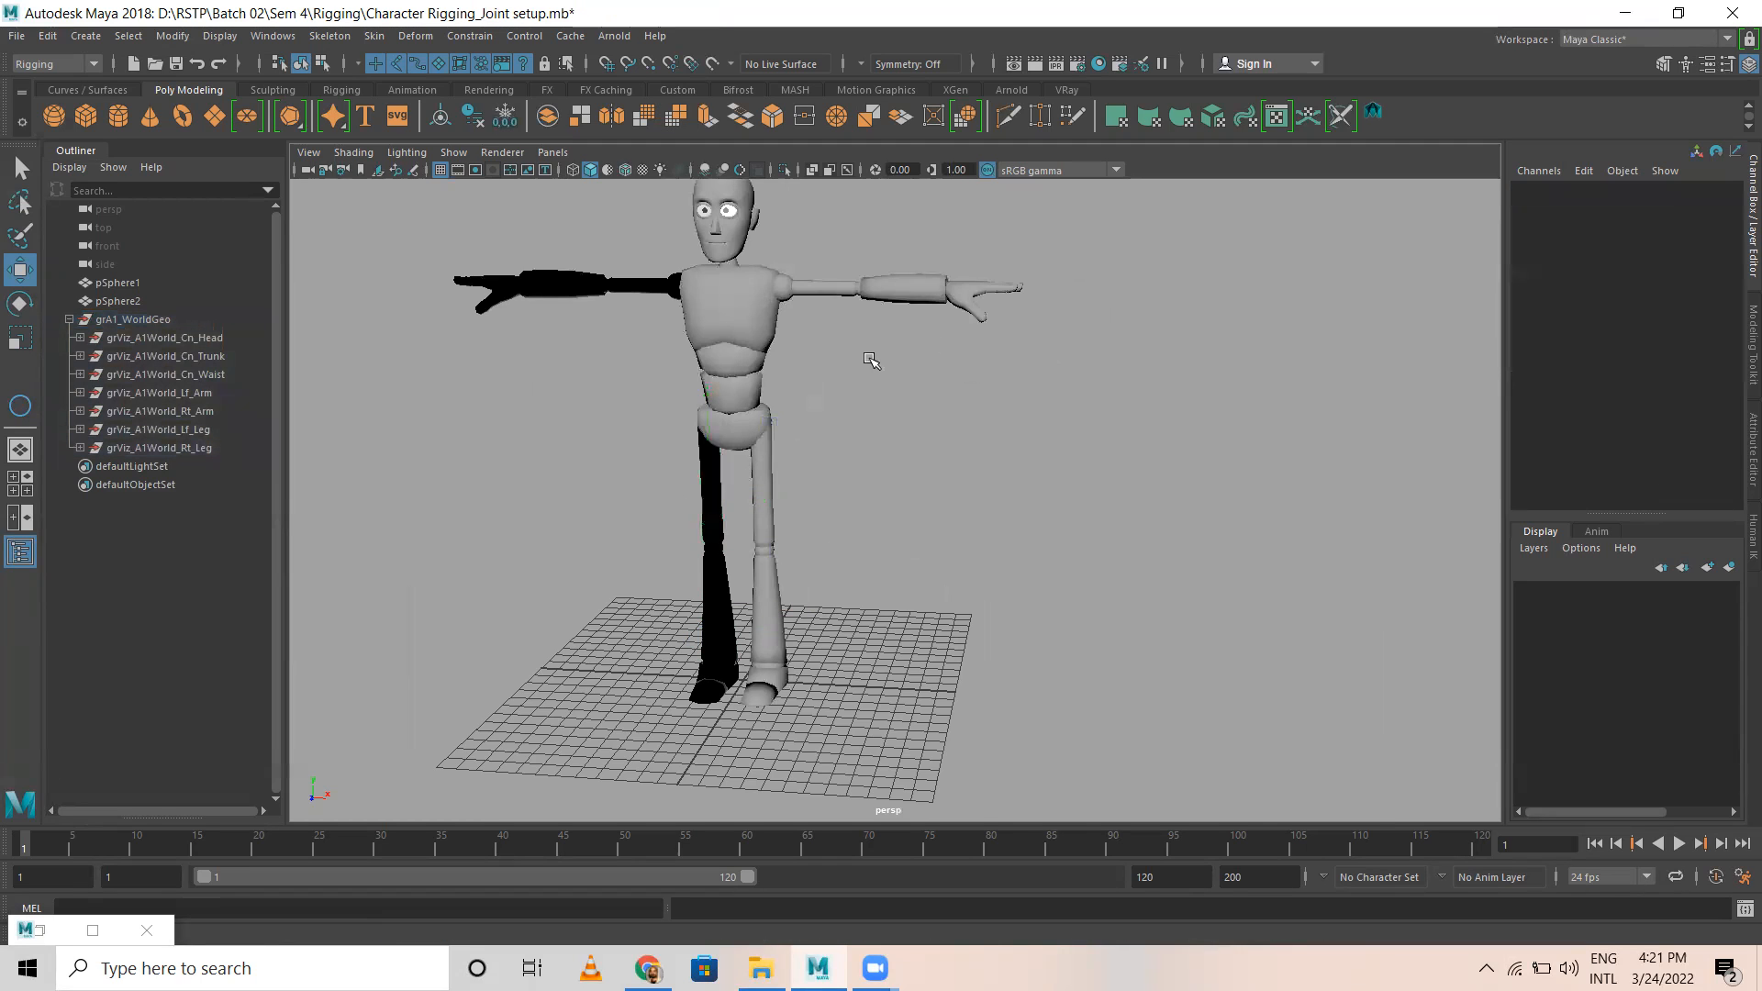
pyautogui.scroll(-3, 801, 422)
pyautogui.moveTo(535, 287); pyautogui.dragTo(1019, 721)
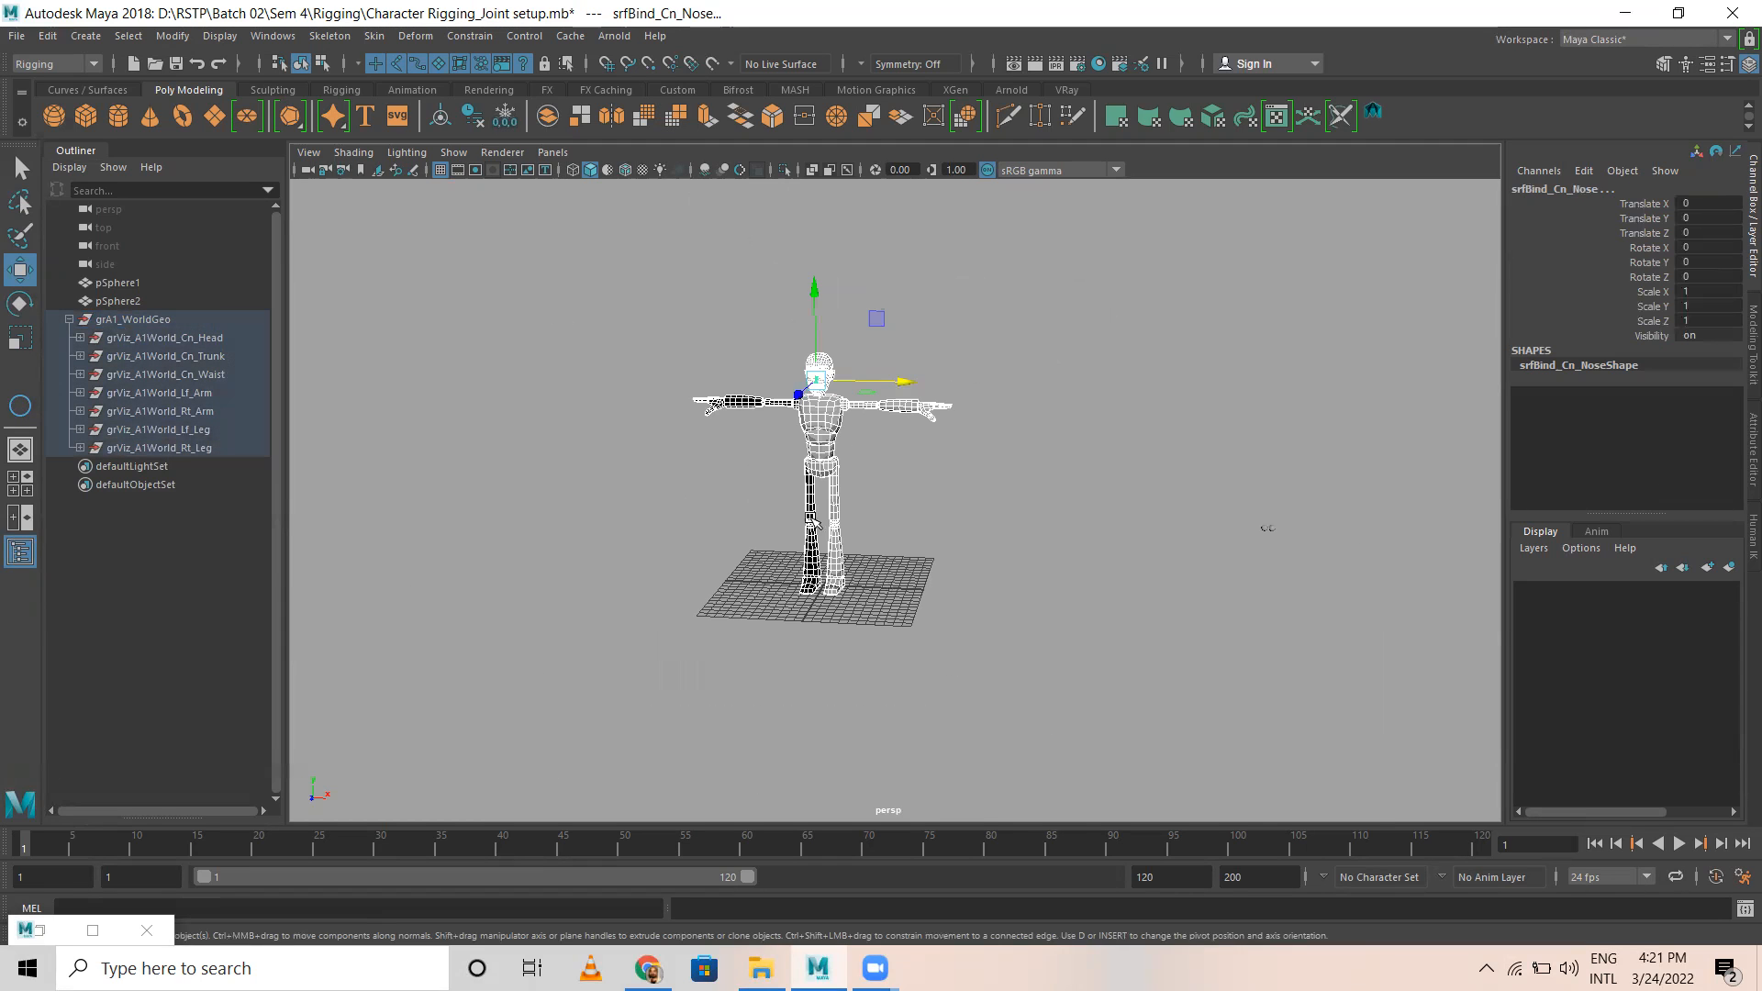
pyautogui.click(1101, 64)
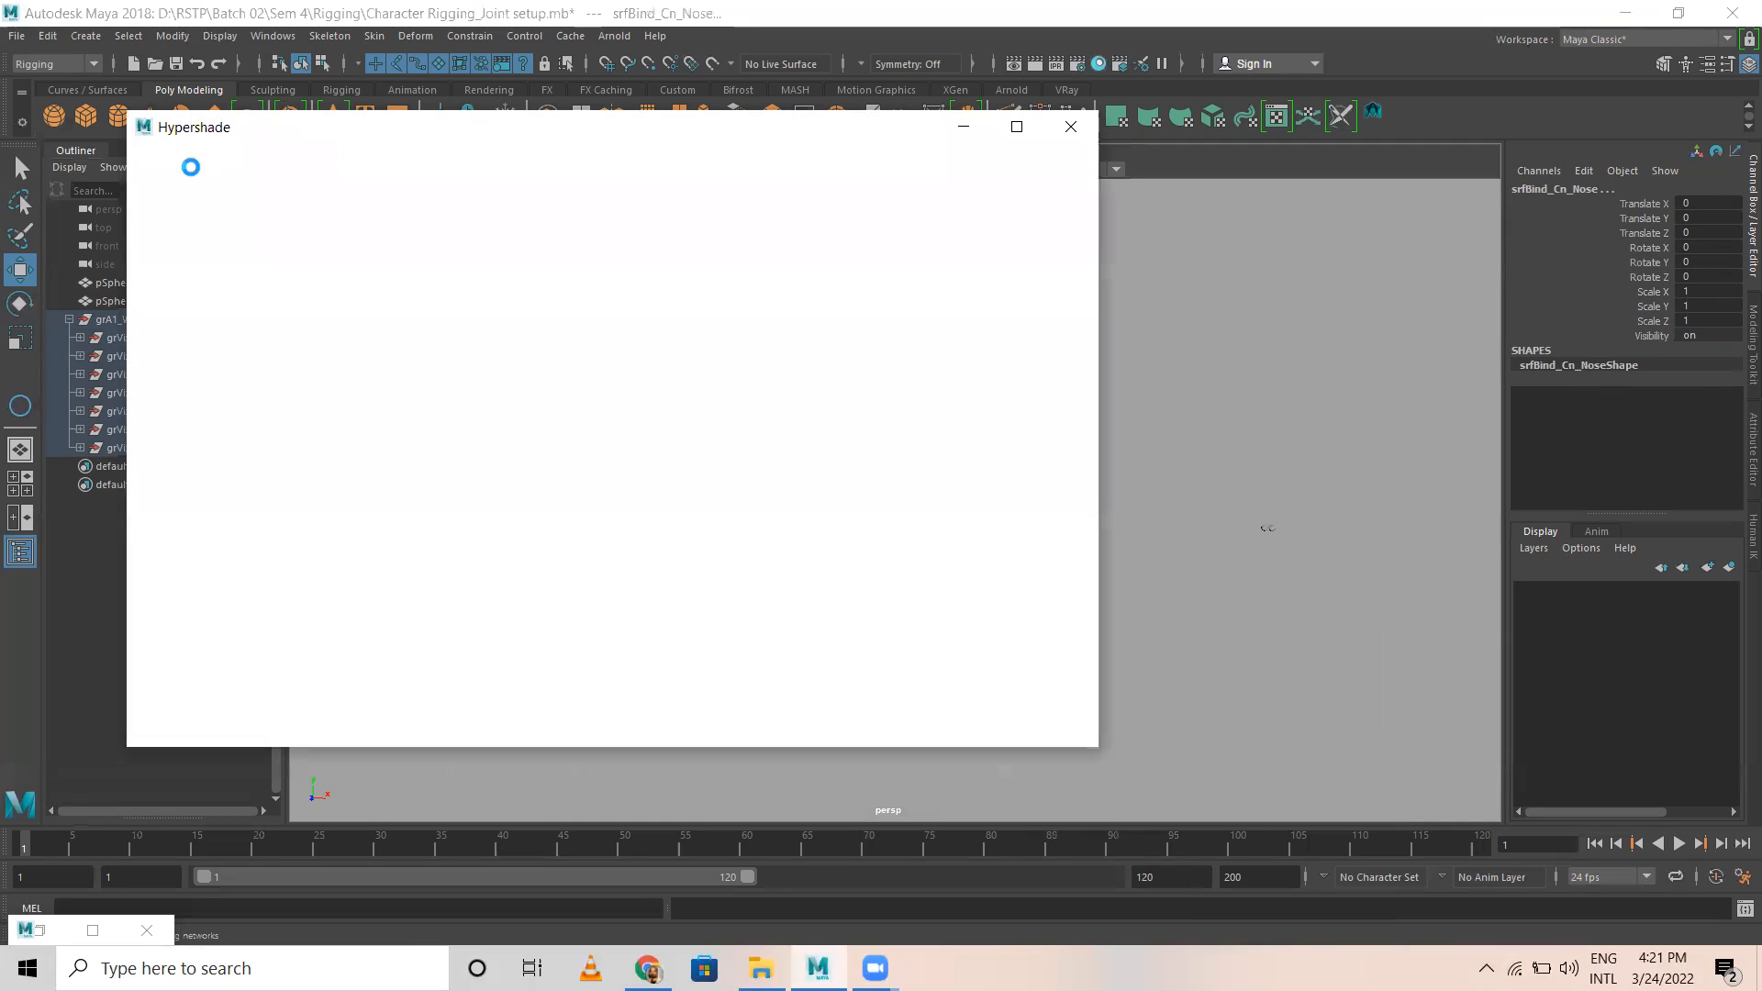
pyautogui.click(183, 157)
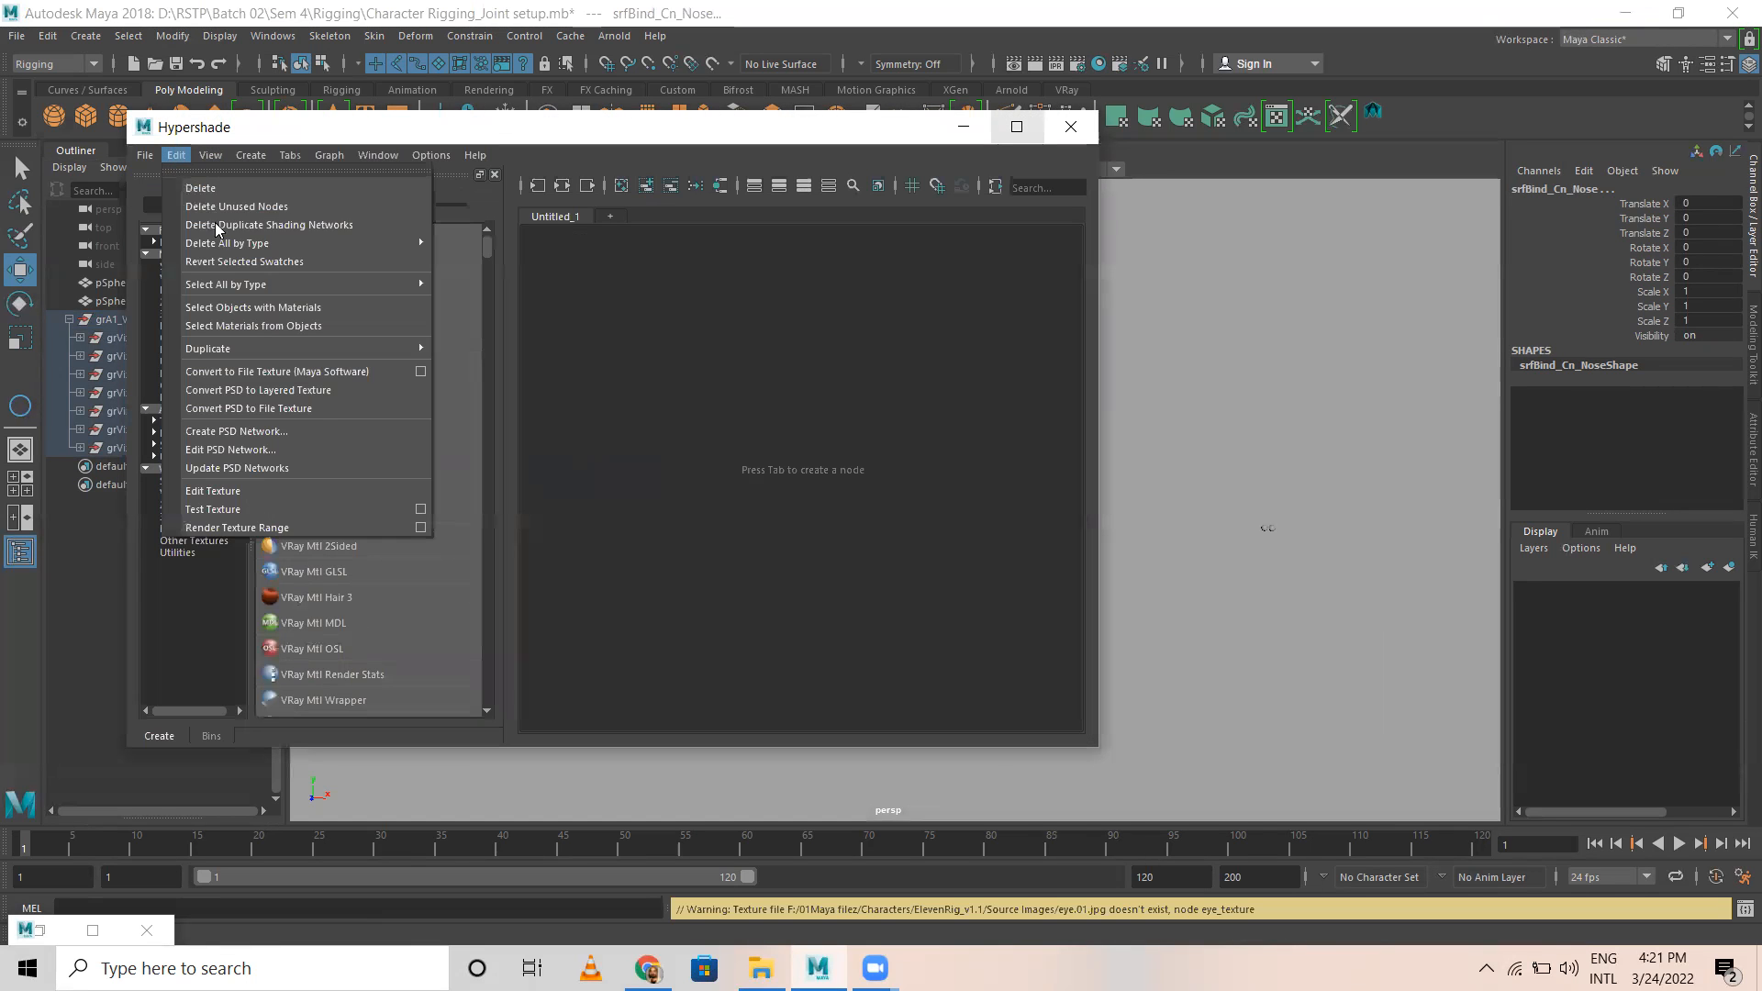
pyautogui.click(206, 204)
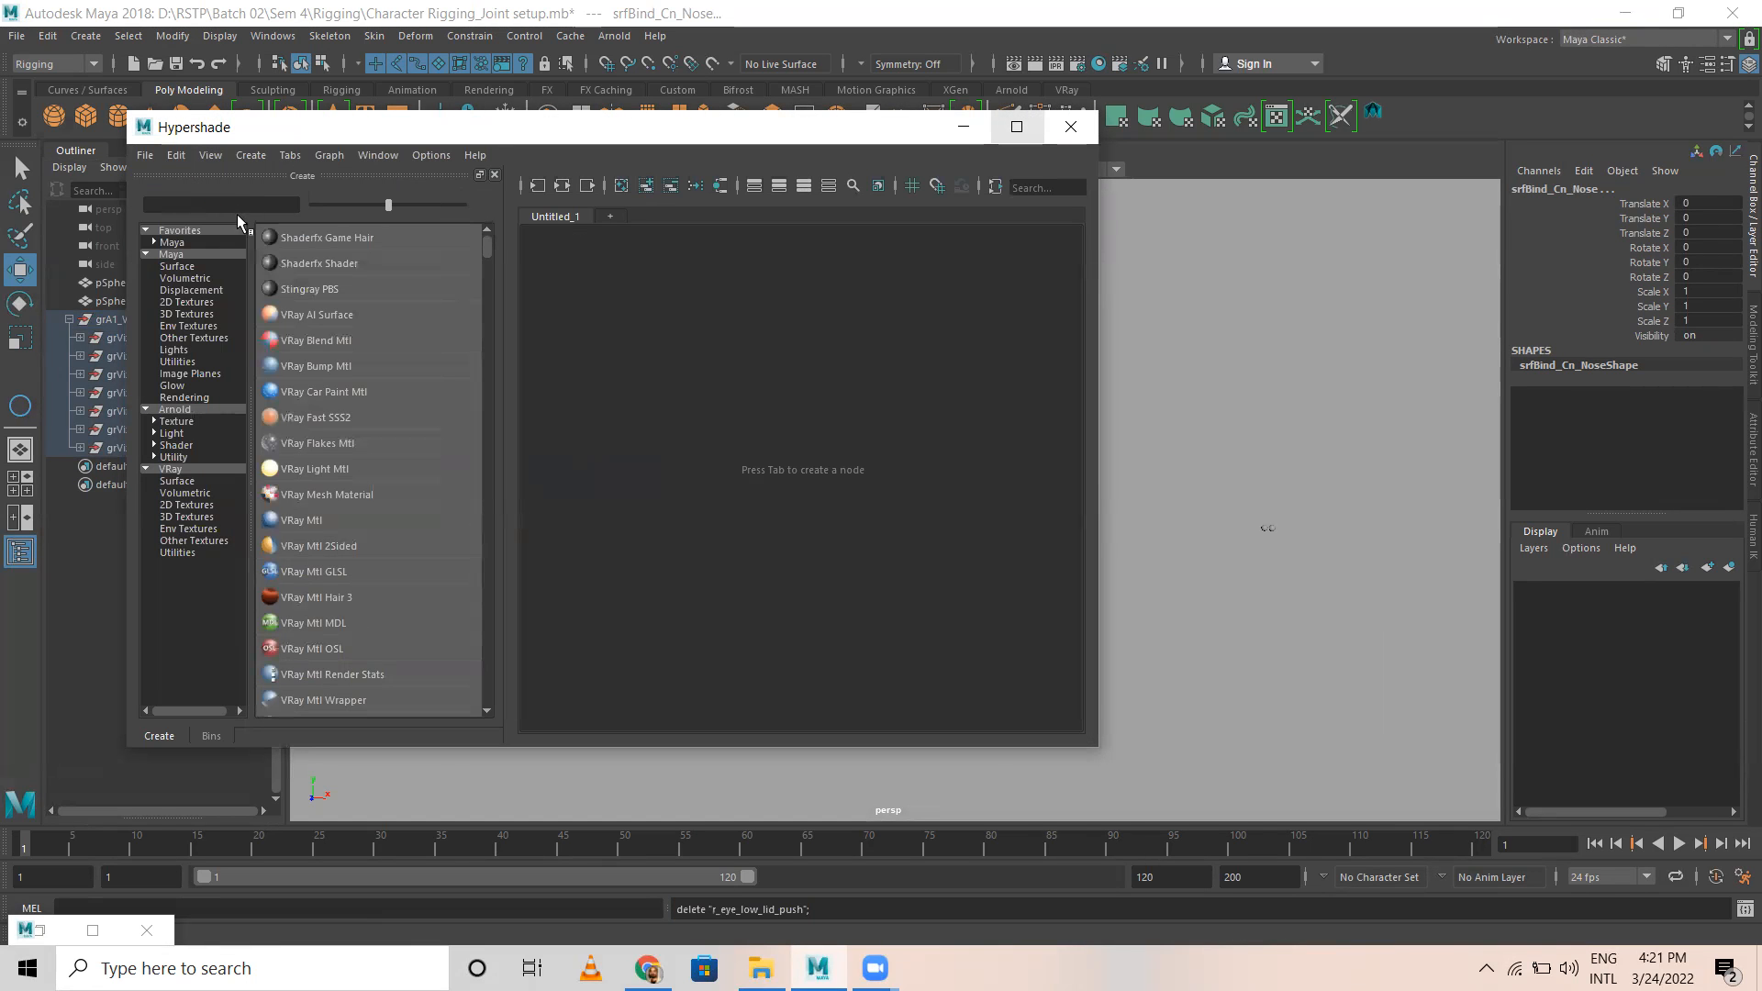
pyautogui.click(1159, 308)
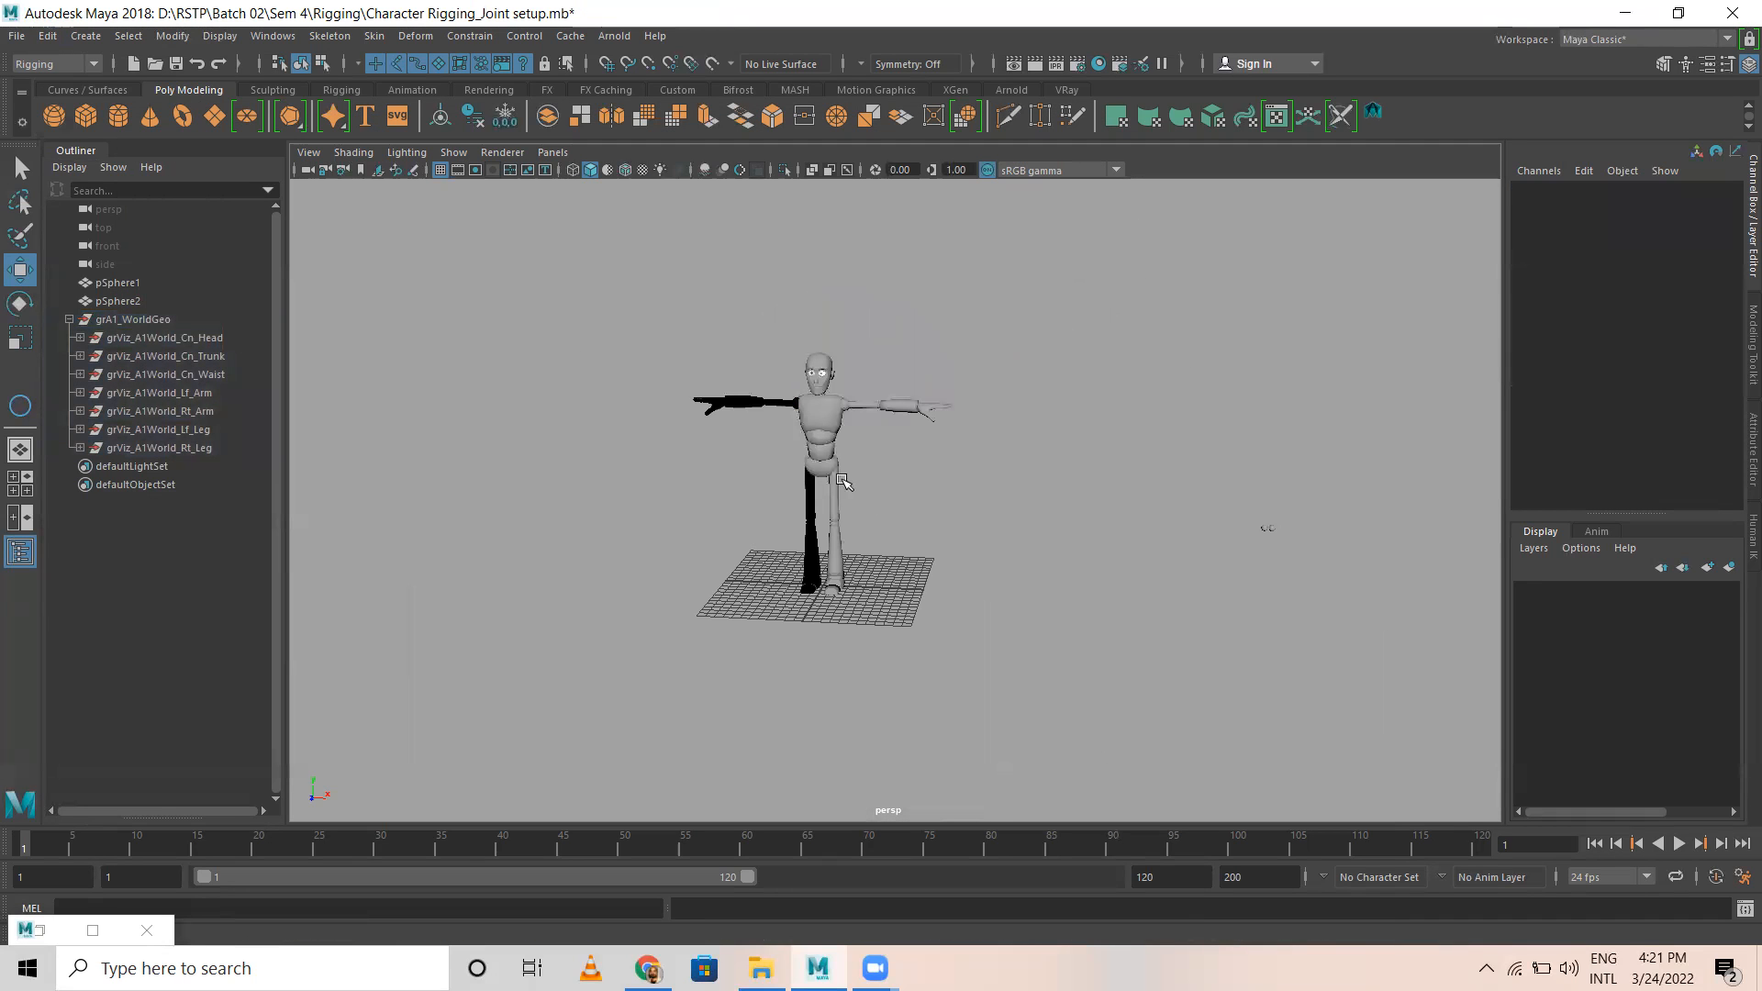
# Step: Examine the black-shaded right arm and right leg meshes against the rest of the character
pyautogui.click(754, 400)
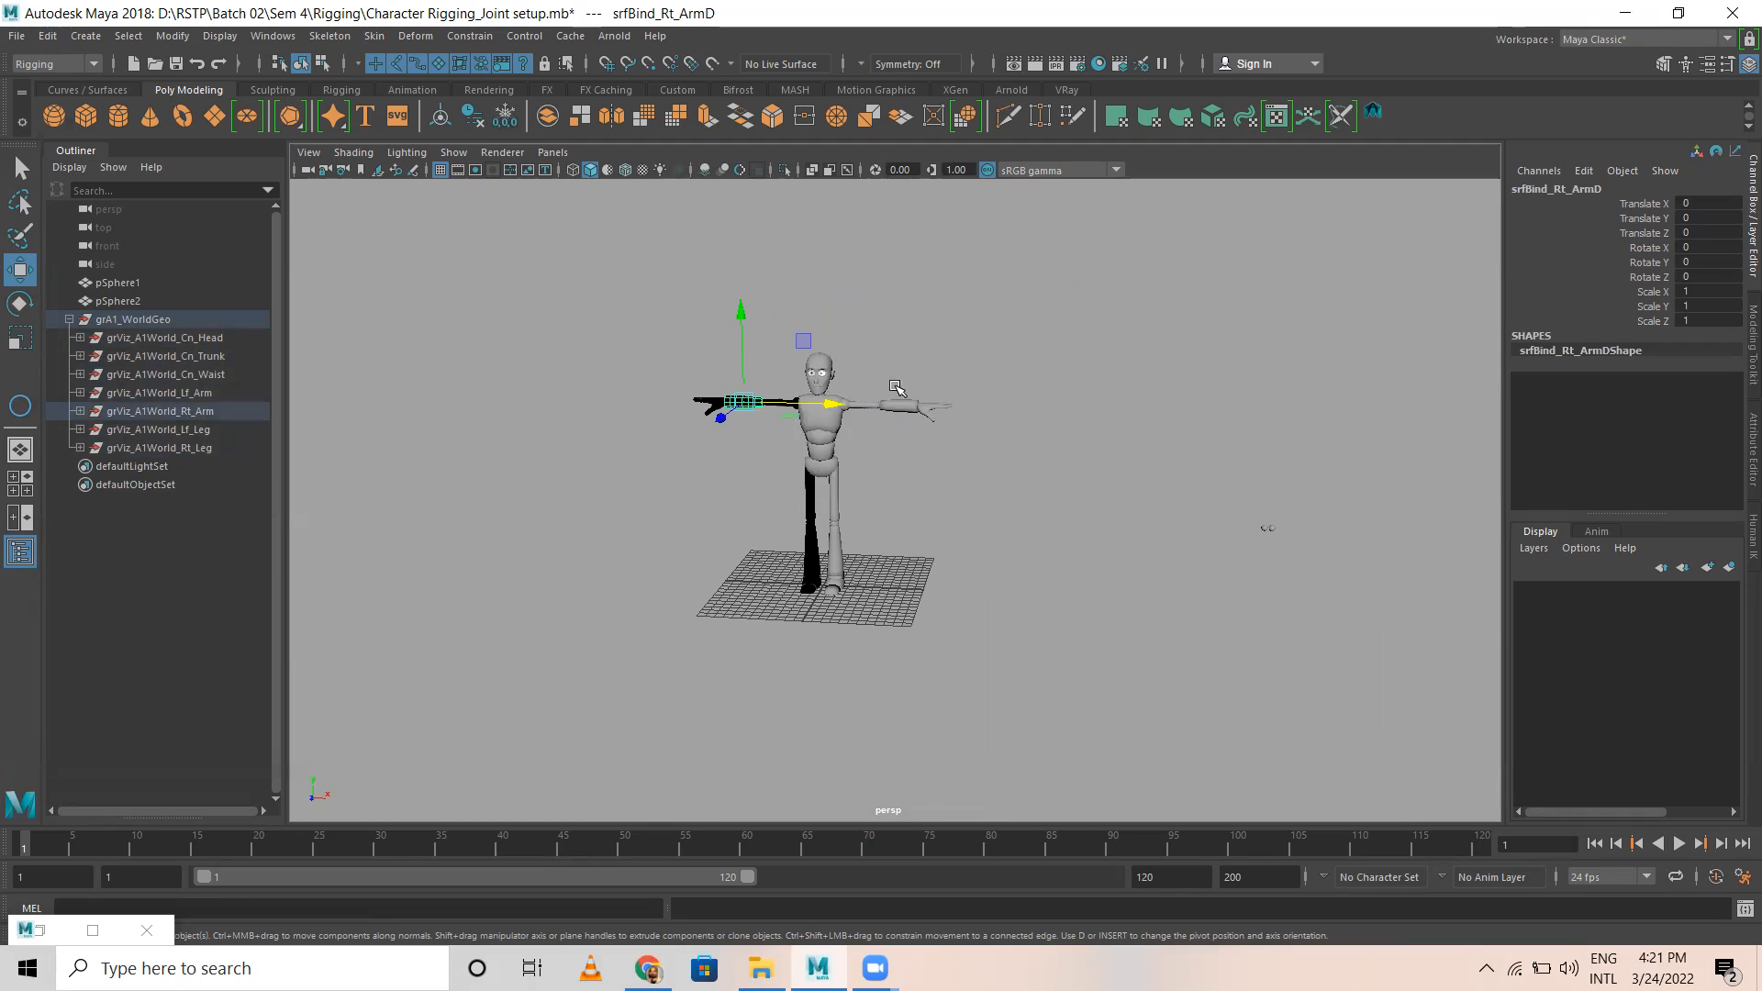
pyautogui.scroll(5, 782, 498)
pyautogui.click(736, 520)
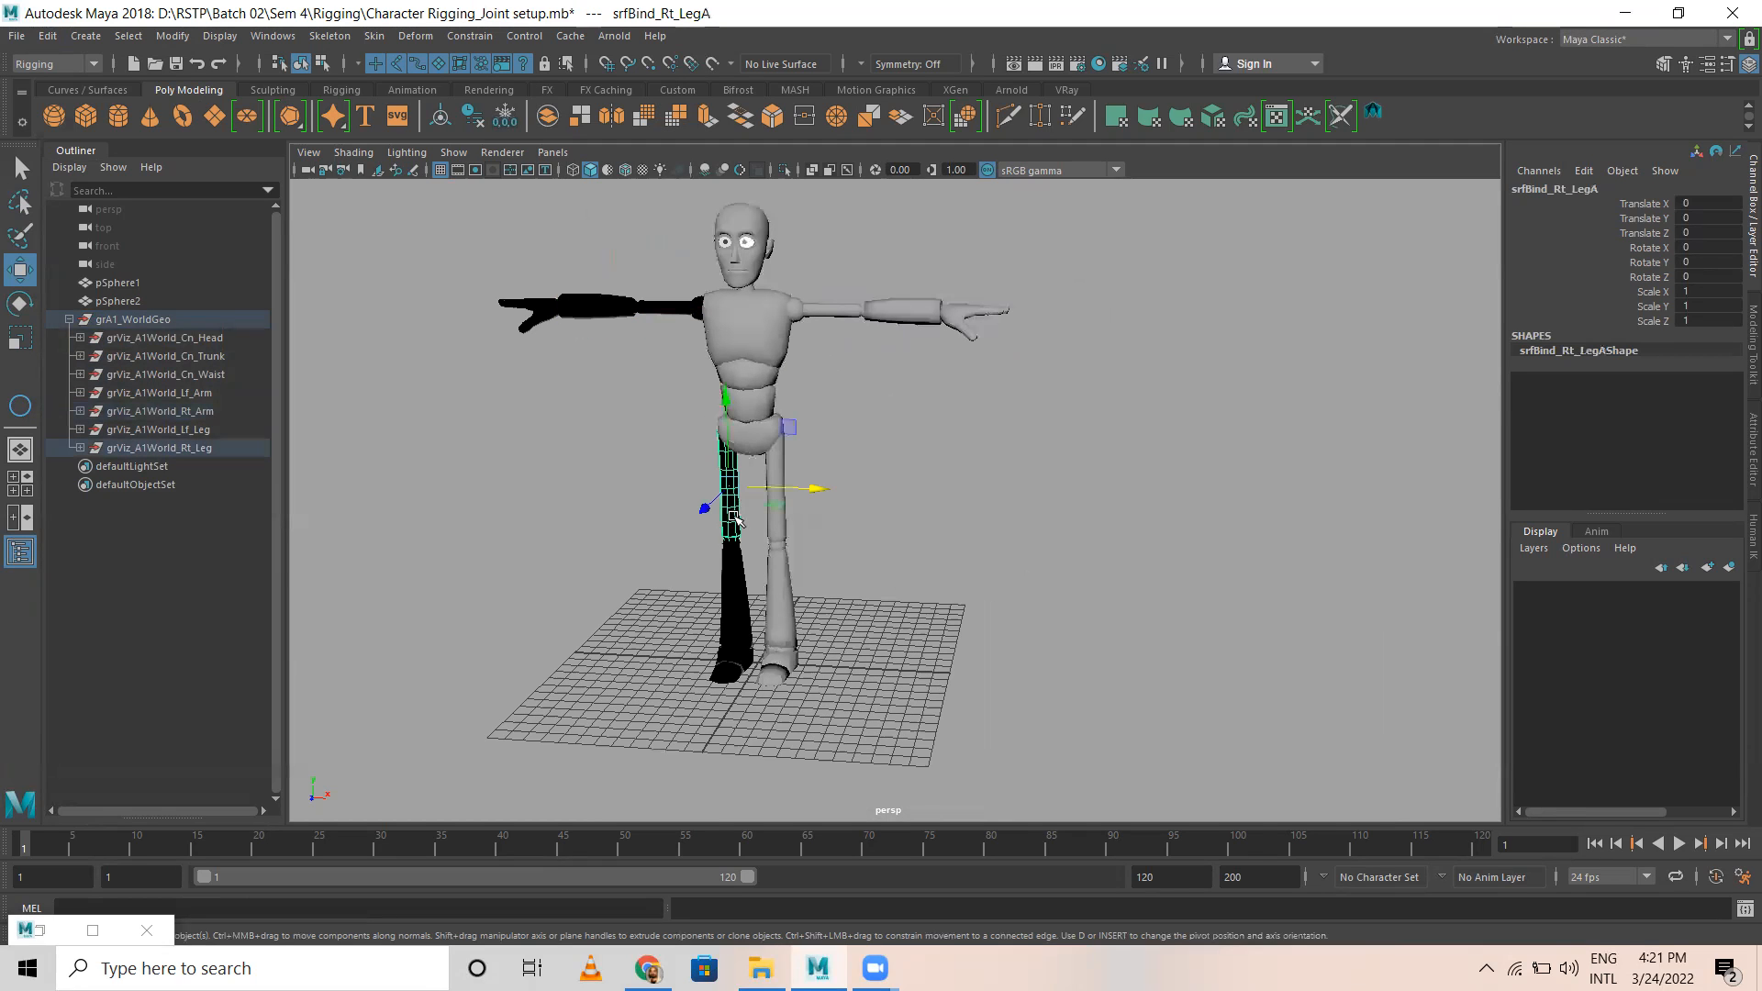
pyautogui.click(728, 563)
pyautogui.moveTo(459, 236); pyautogui.dragTo(1194, 808)
pyautogui.click(929, 447)
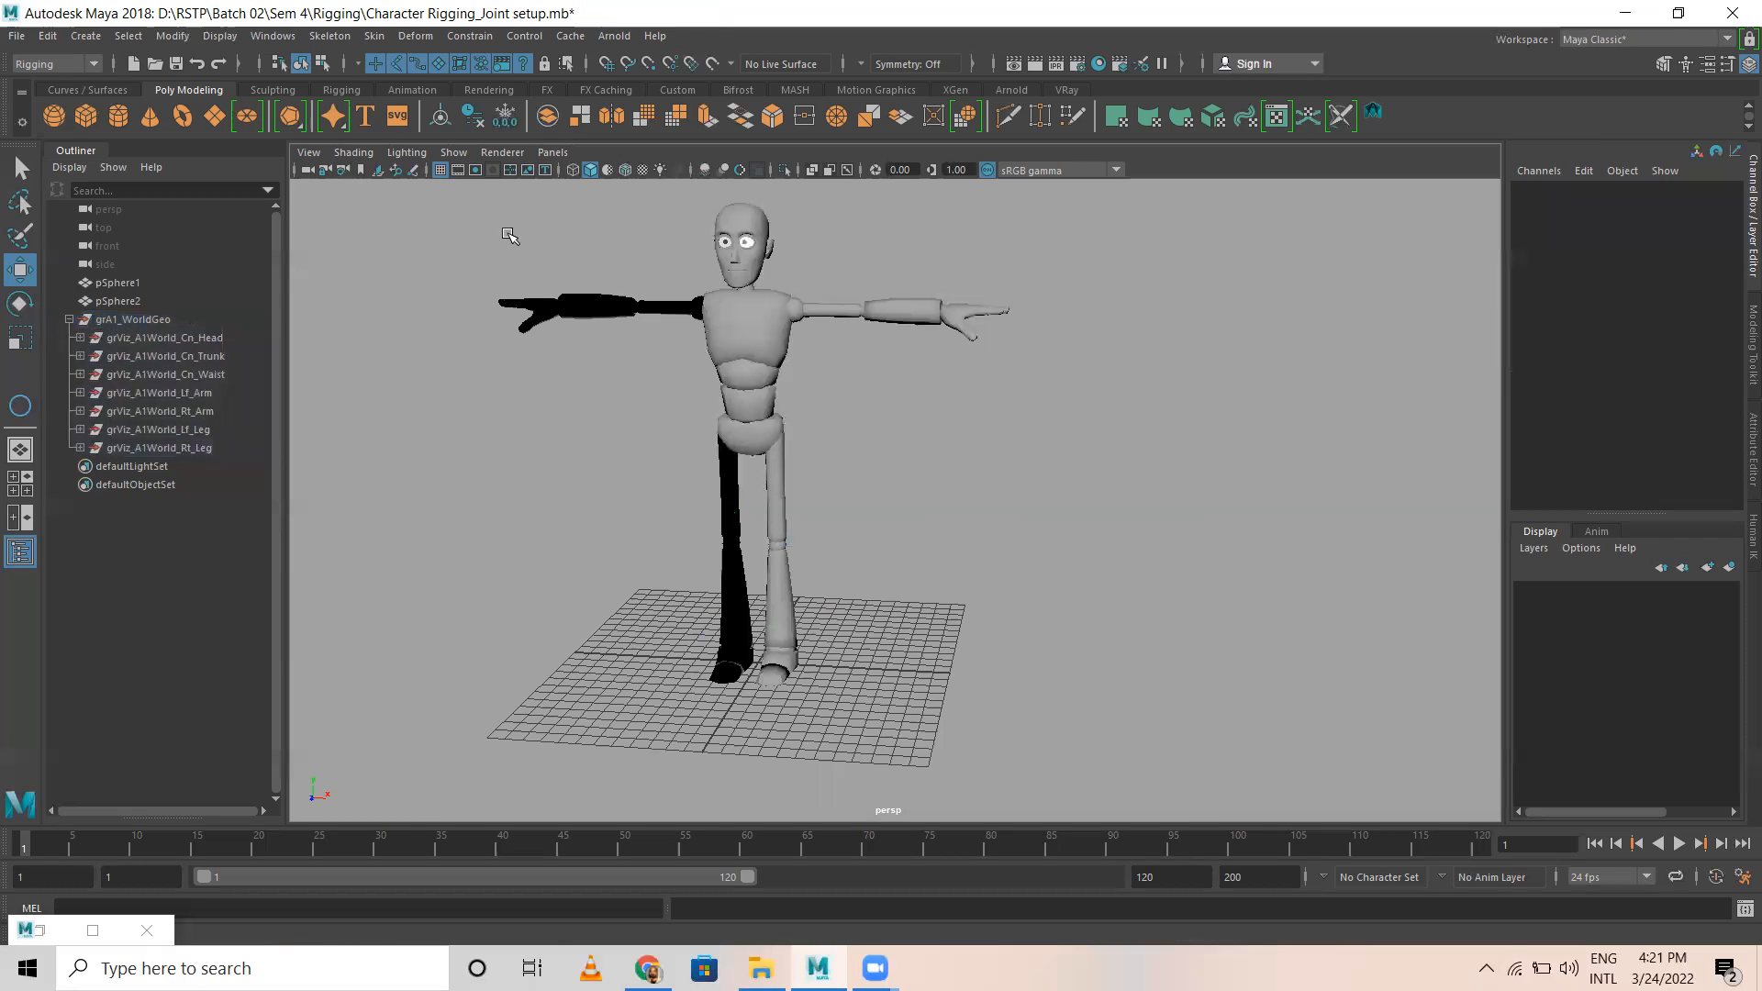
pyautogui.click(47, 36)
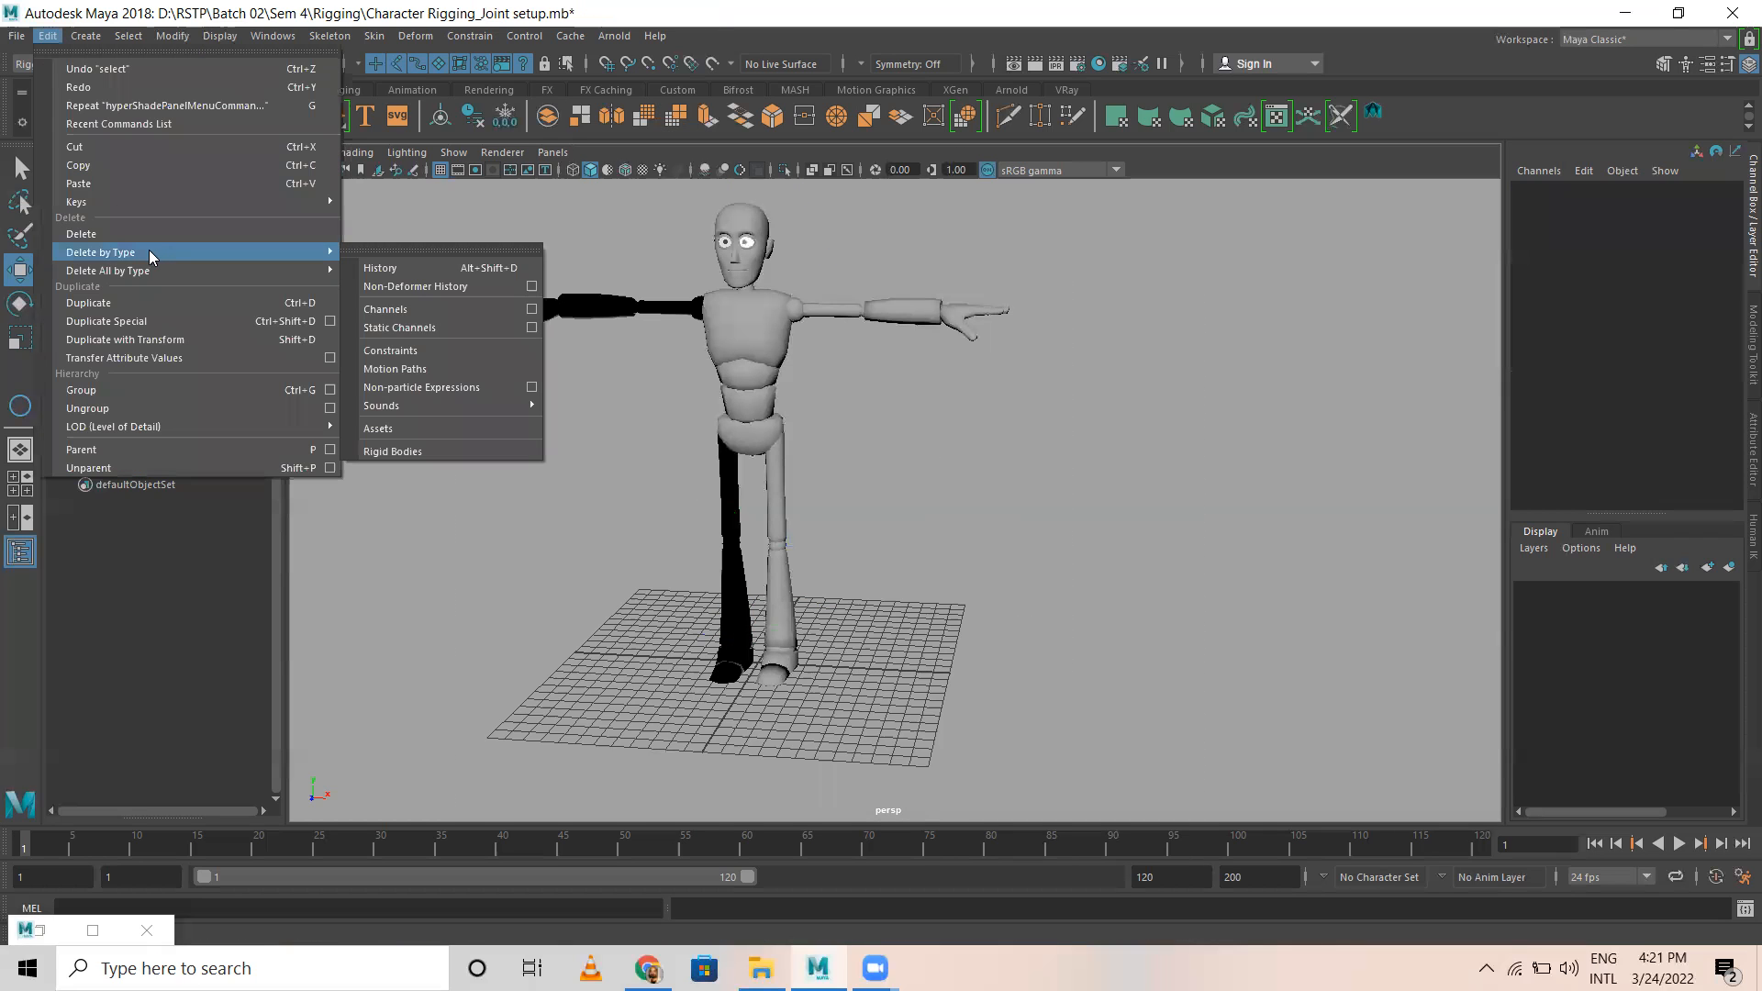
pyautogui.click(16, 36)
# Step: Start saving the scene under a new name and browse to the folder D:\RSTP\Batch 02\Sem 4\Rigging
pyautogui.click(17, 36)
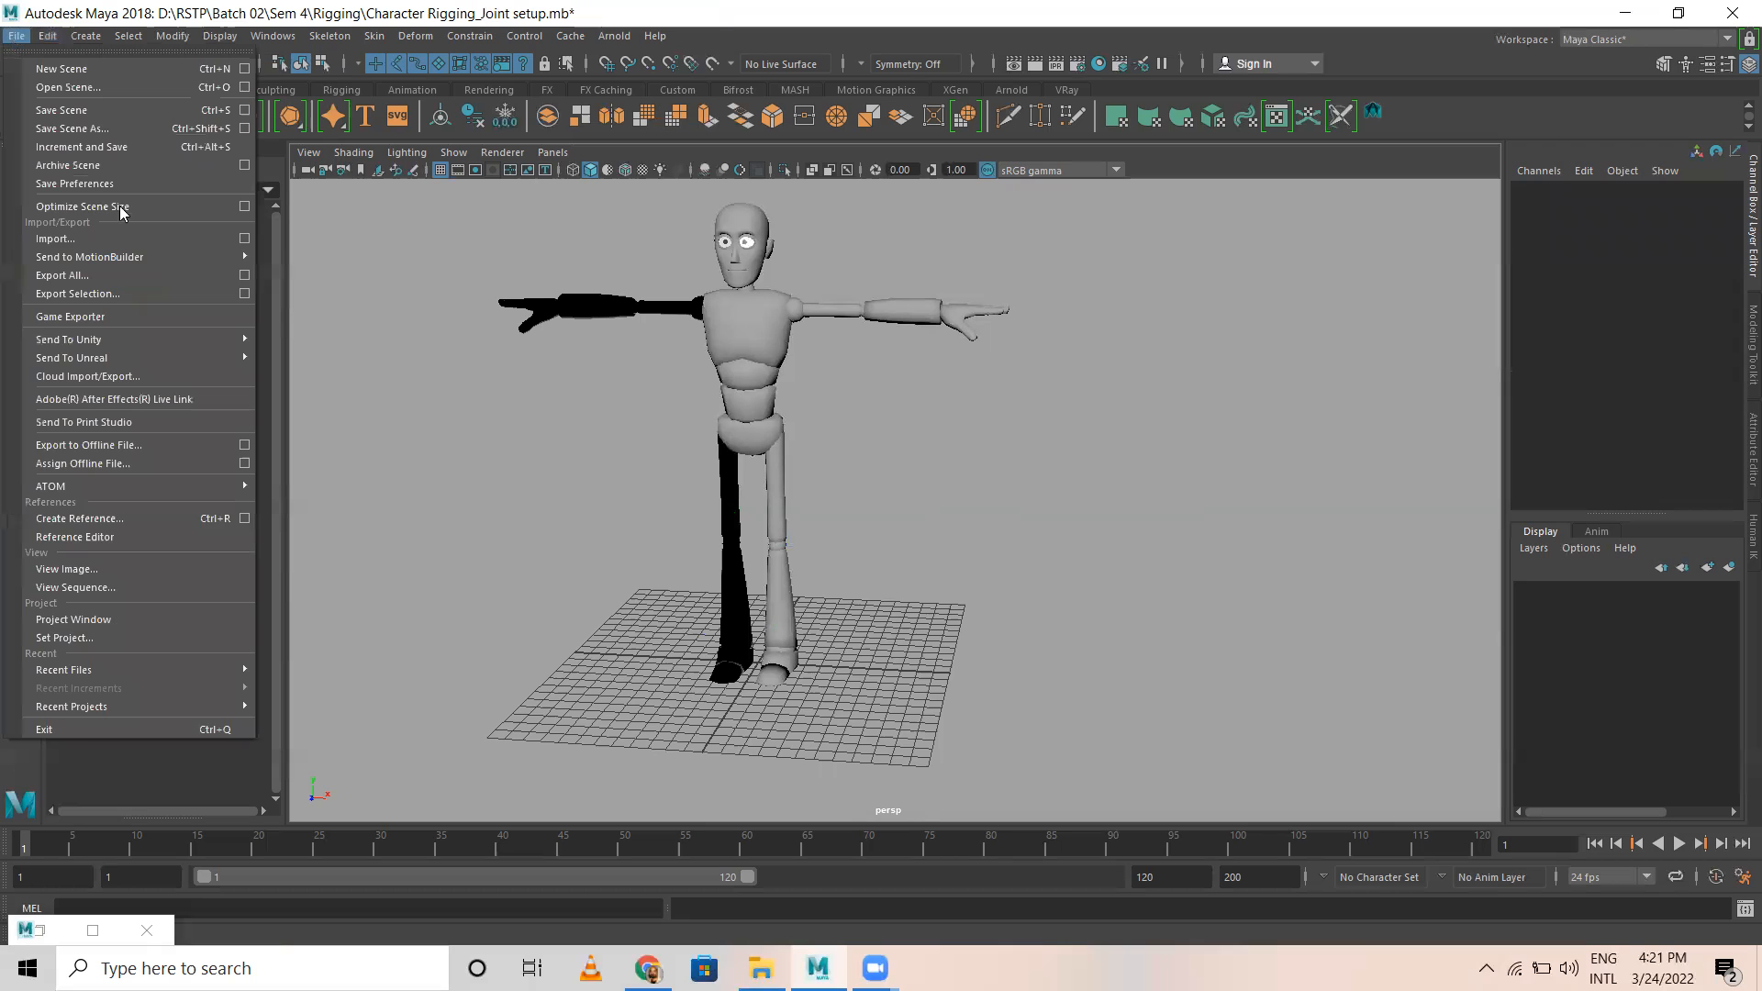
pyautogui.click(80, 125)
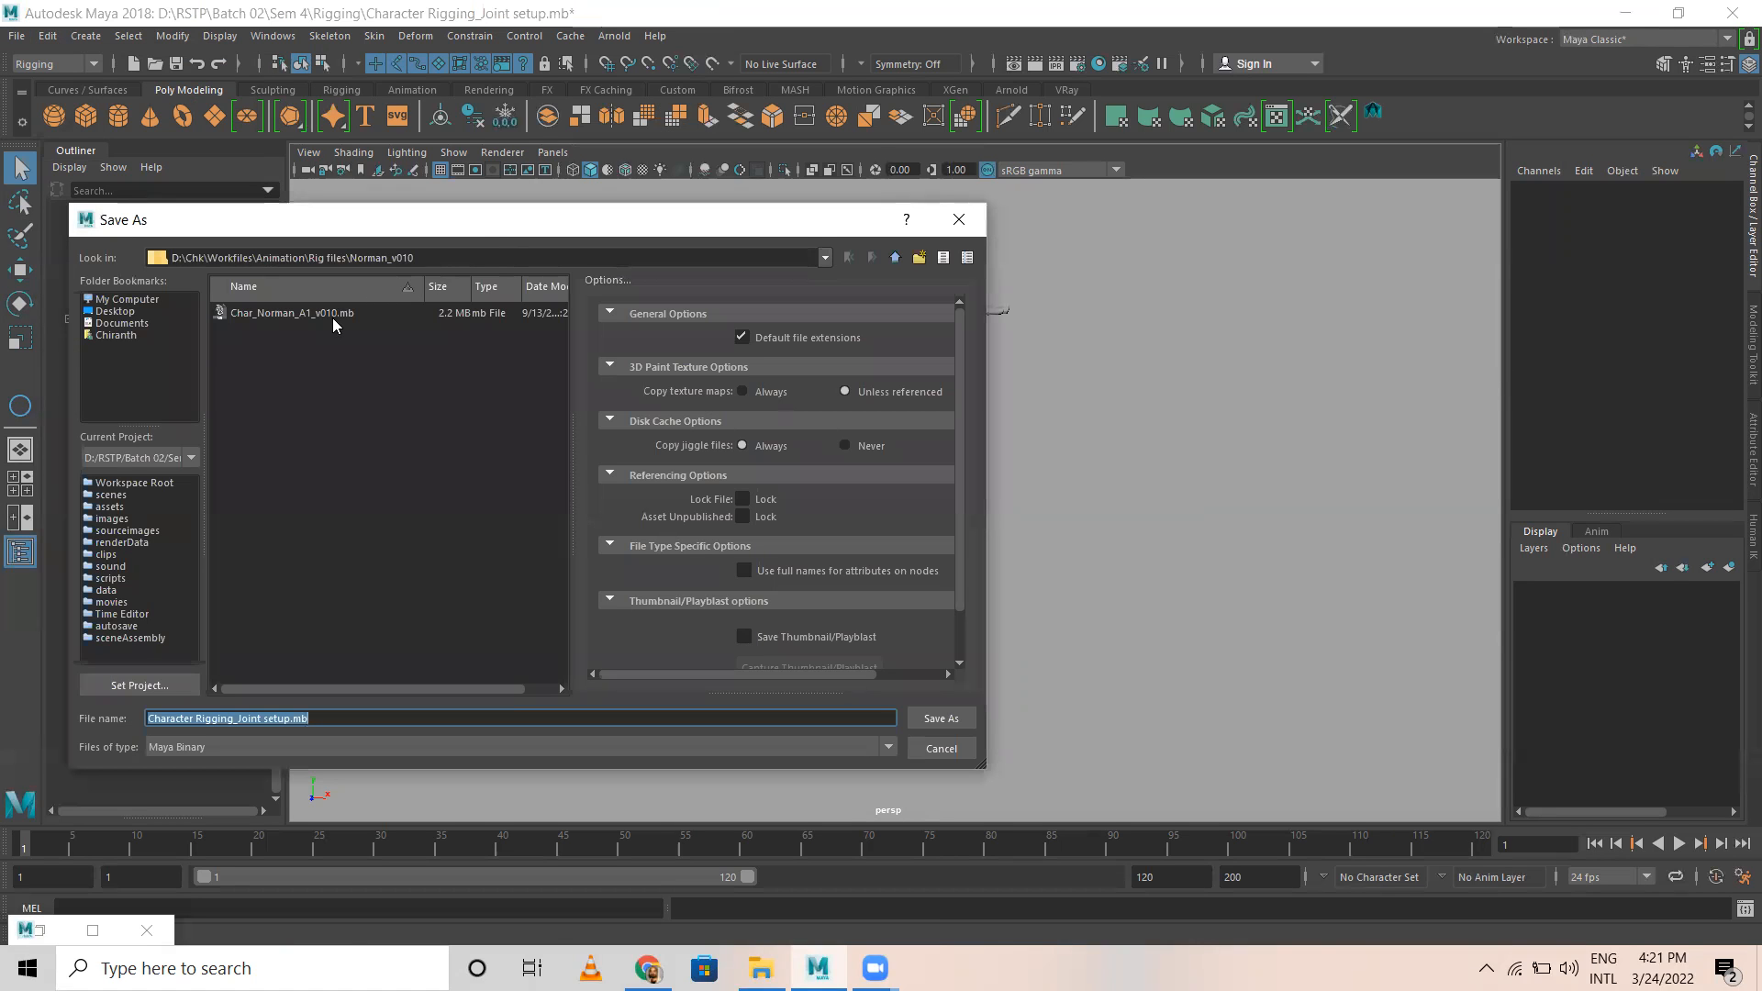
pyautogui.click(892, 258)
pyautogui.click(892, 258)
pyautogui.click(892, 258)
pyautogui.click(892, 258)
pyautogui.click(892, 258)
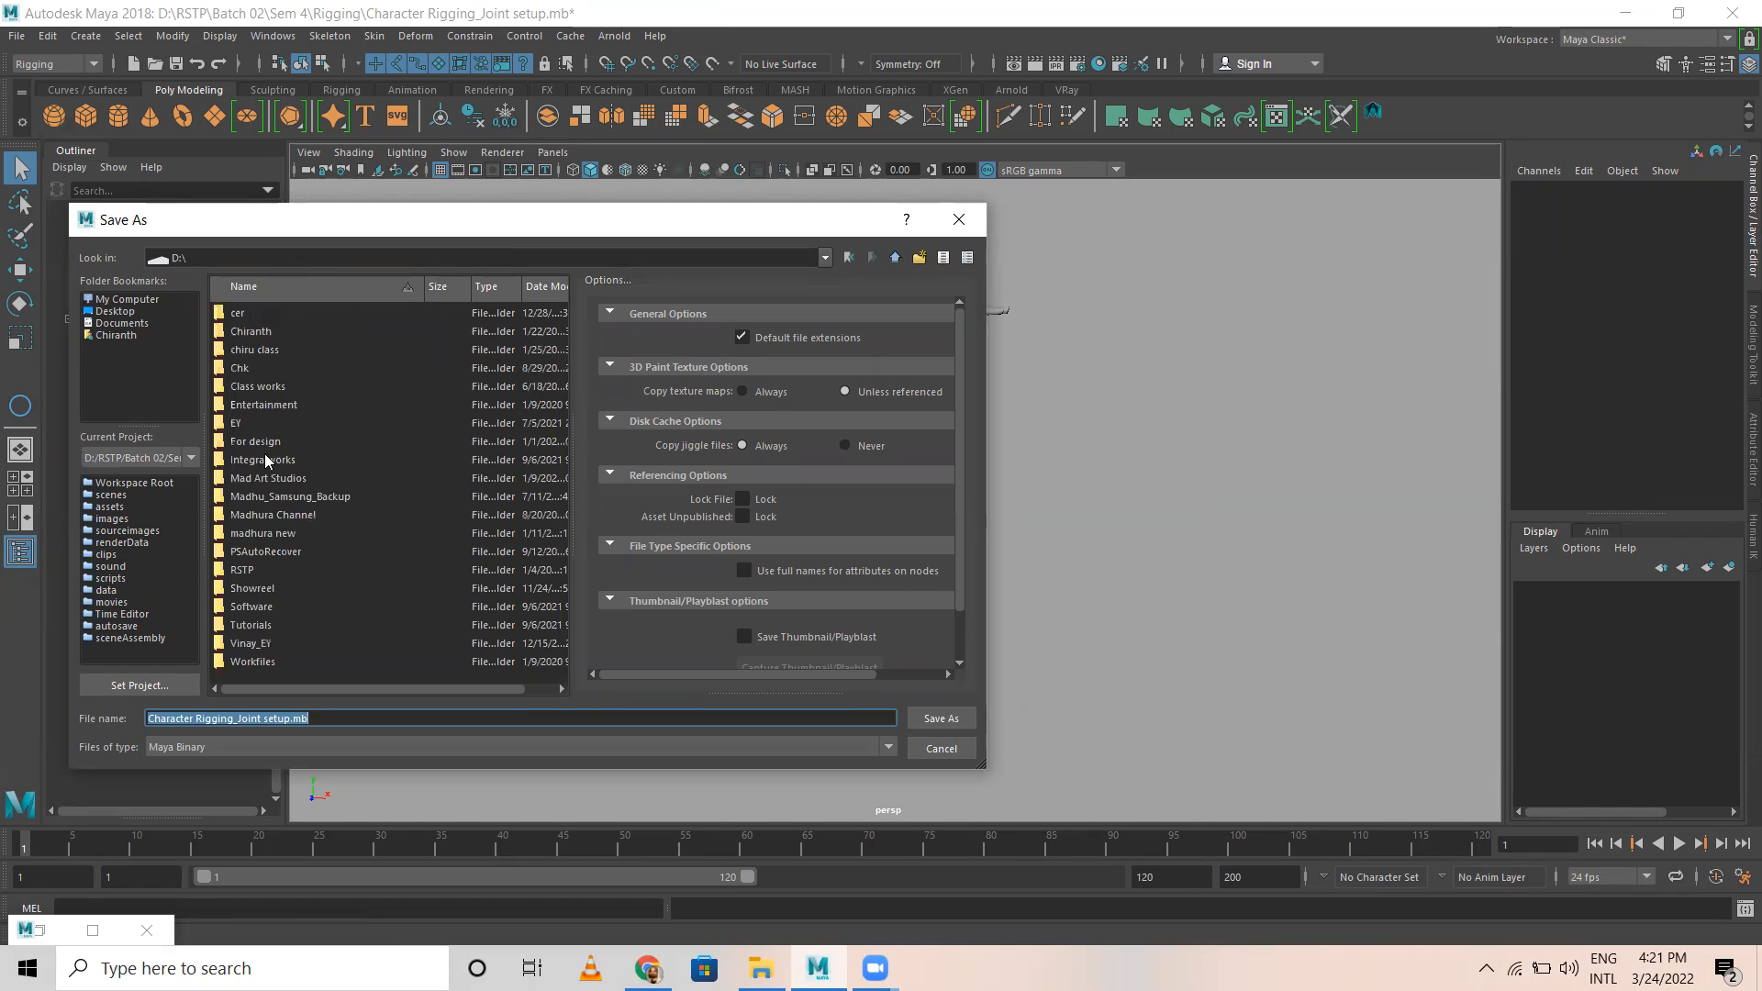
pyautogui.doubleClick(244, 571)
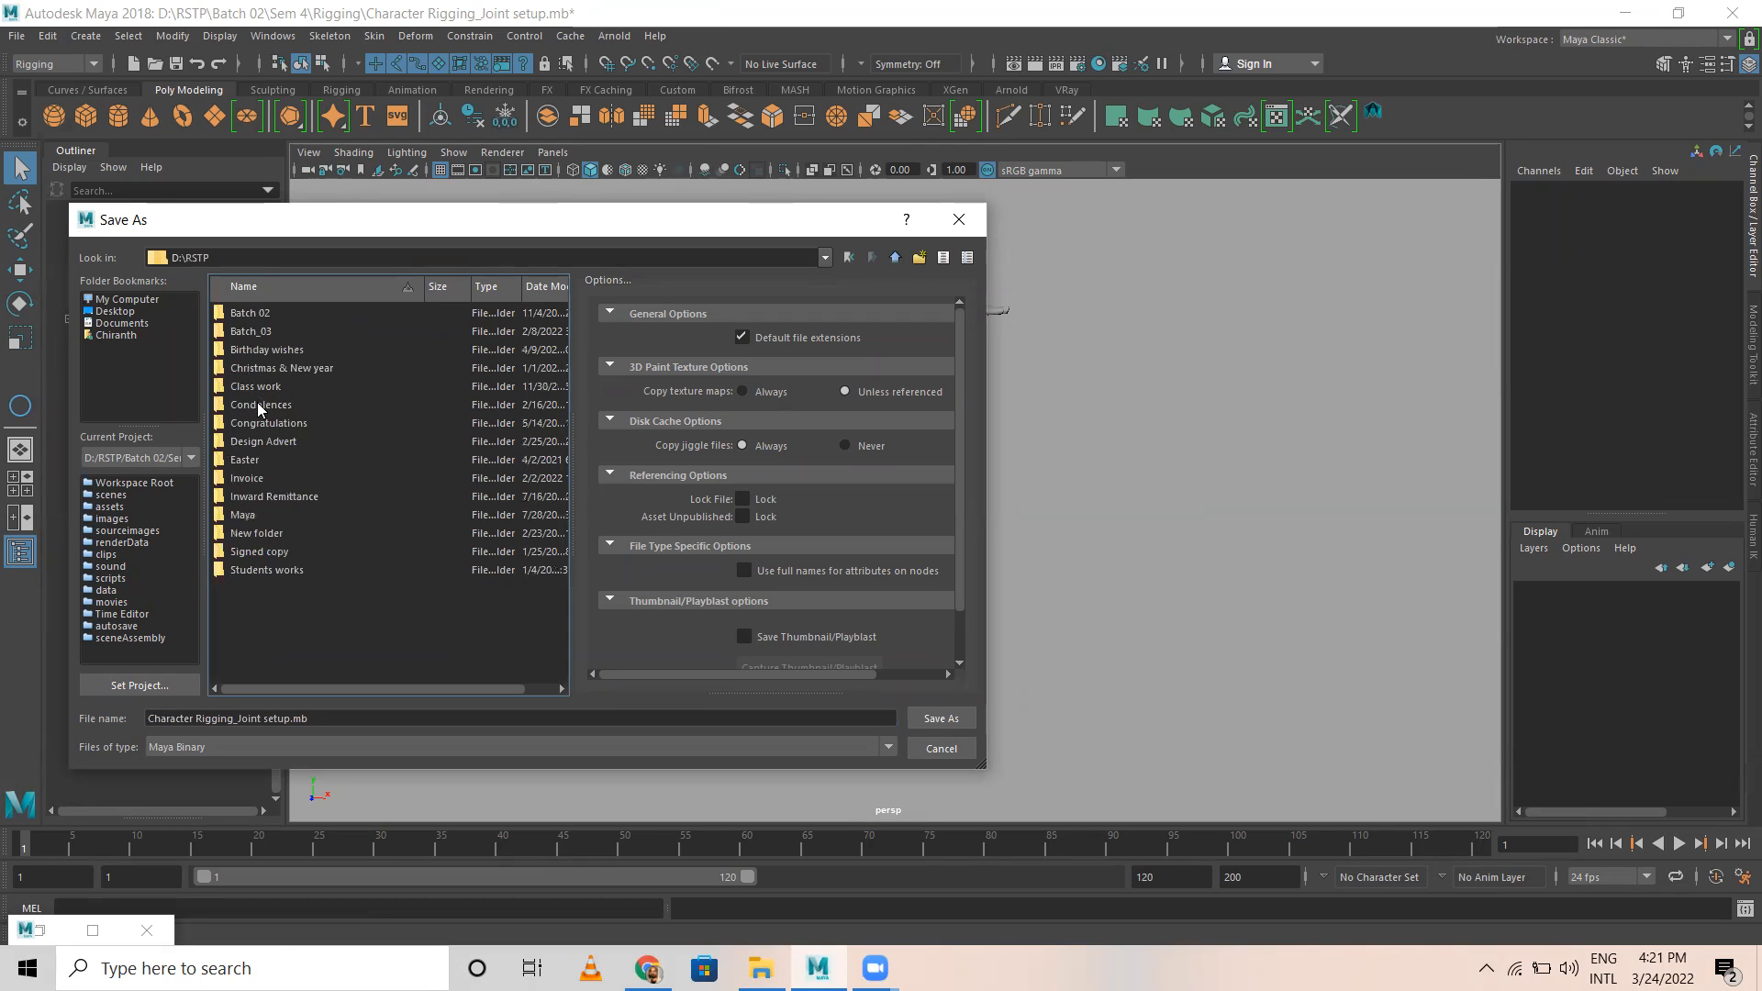
pyautogui.doubleClick(248, 314)
pyautogui.doubleClick(244, 332)
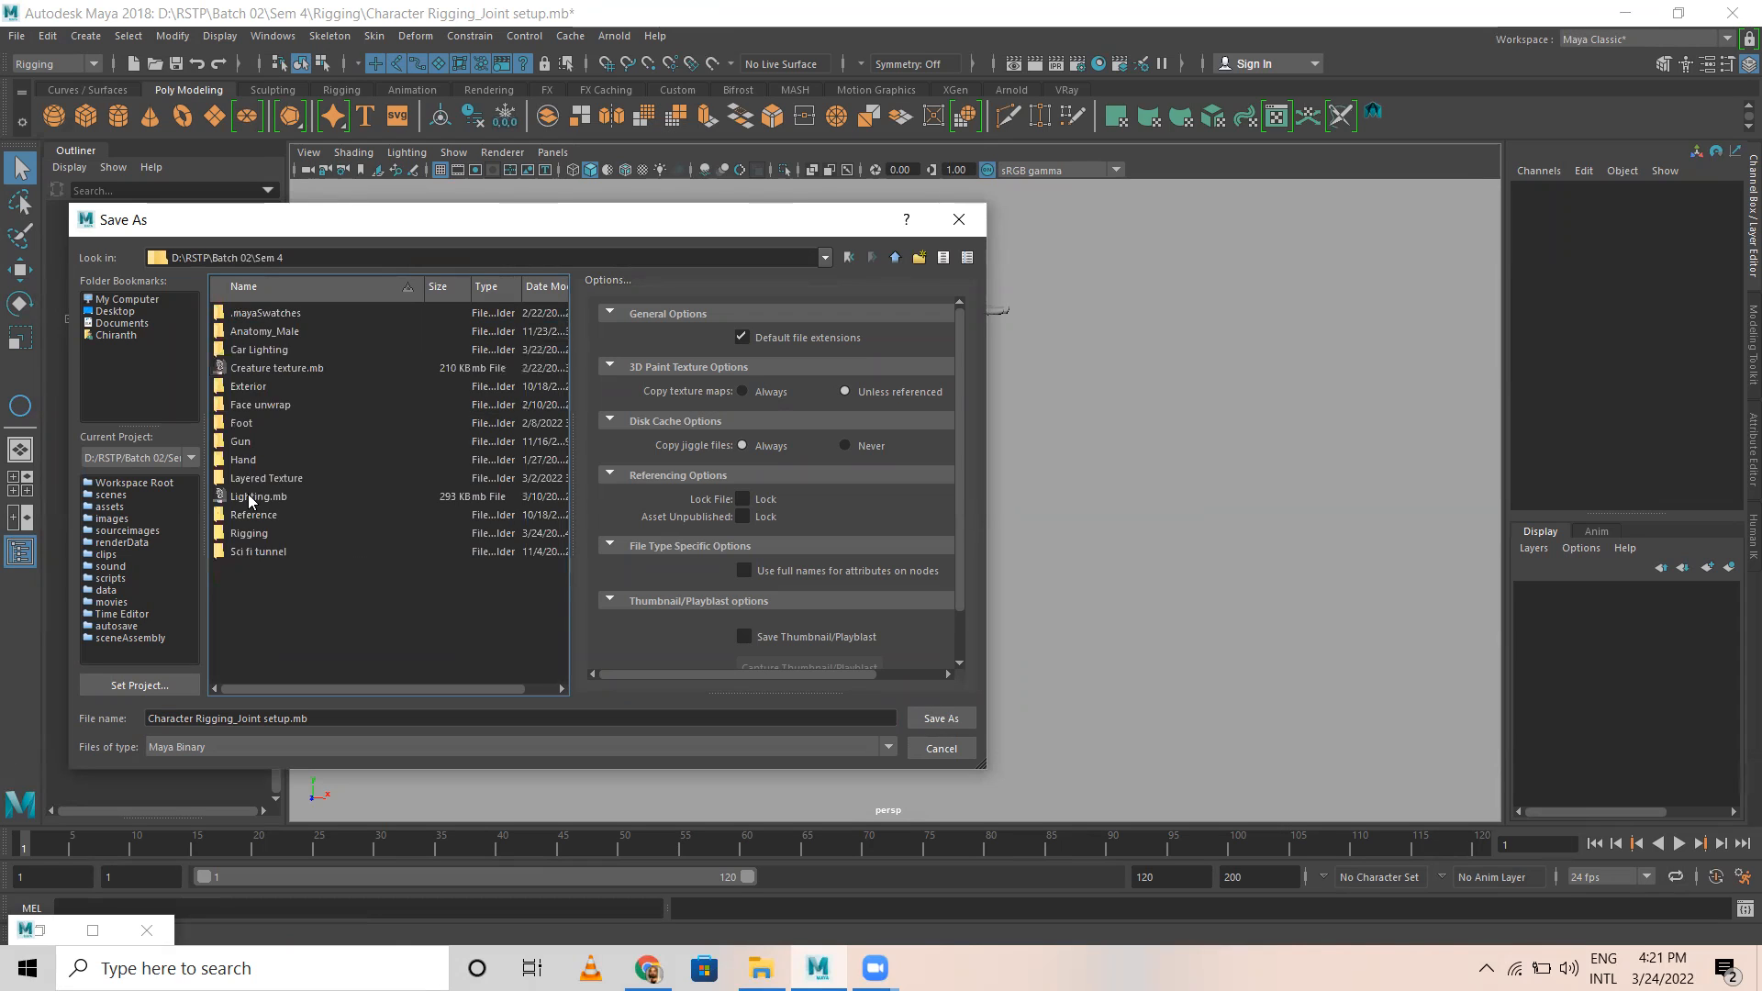
pyautogui.doubleClick(248, 533)
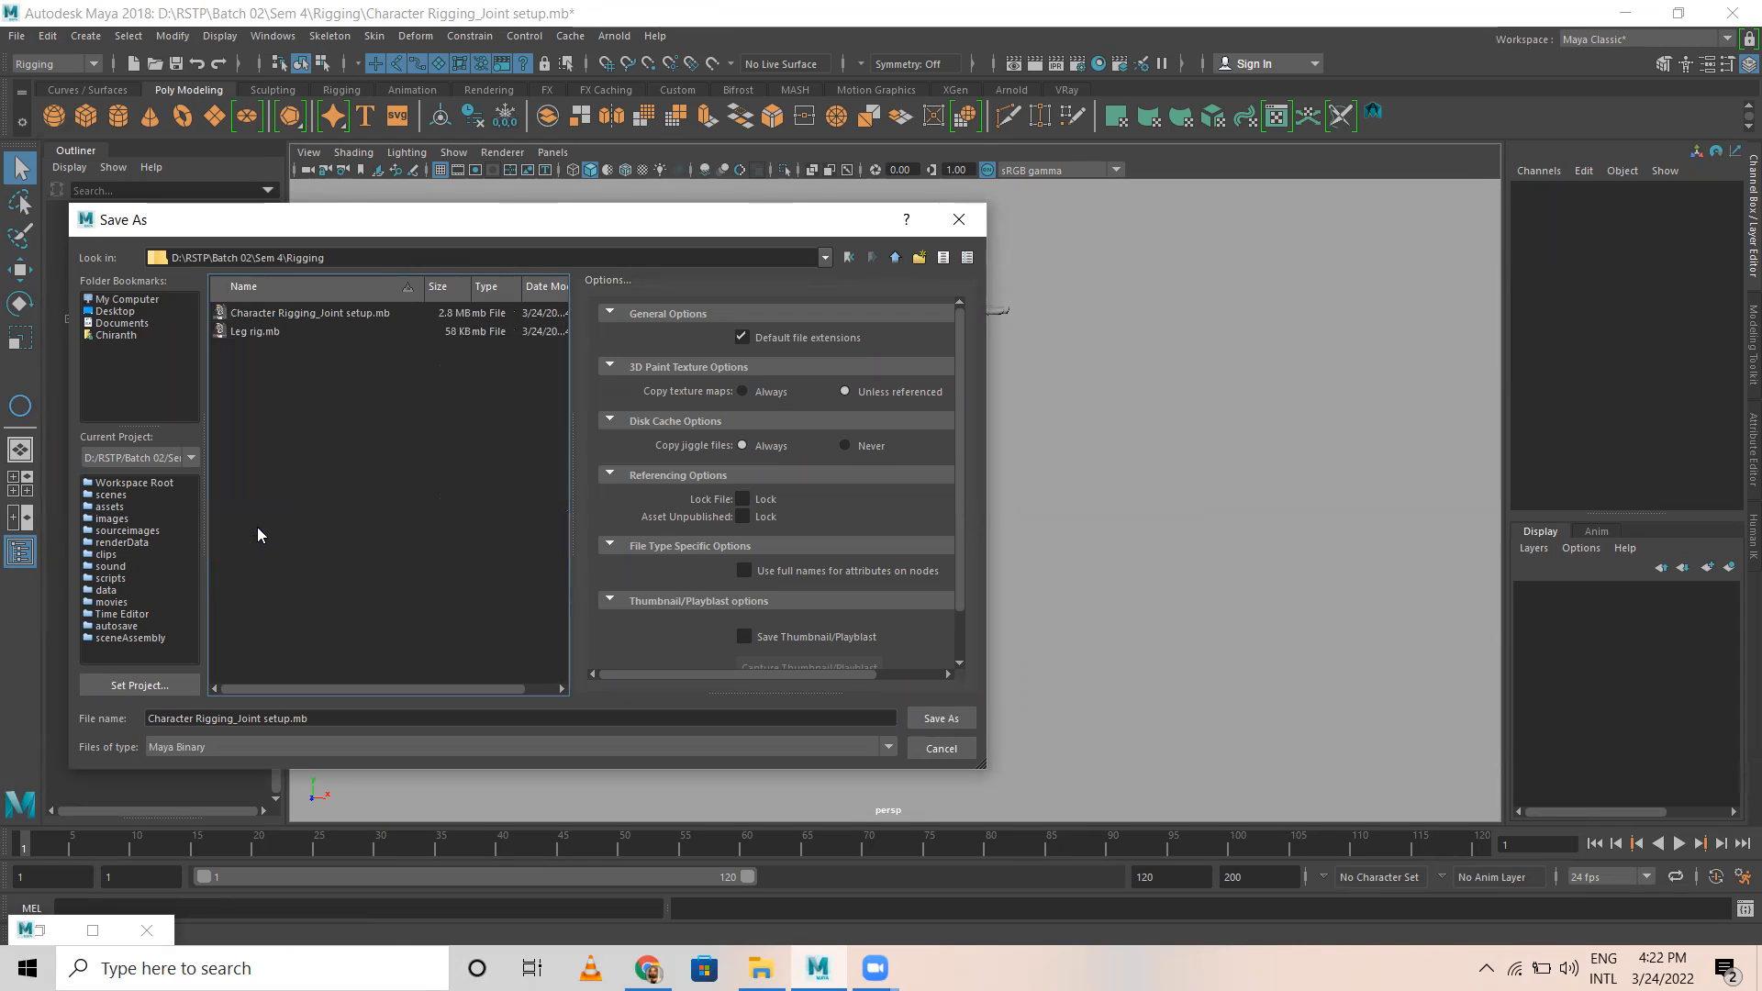
# Step: Save the scene as the Maya Binary file "Norman Rigging_Joint setup.mb"
pyautogui.click(323, 315)
pyautogui.click(292, 719)
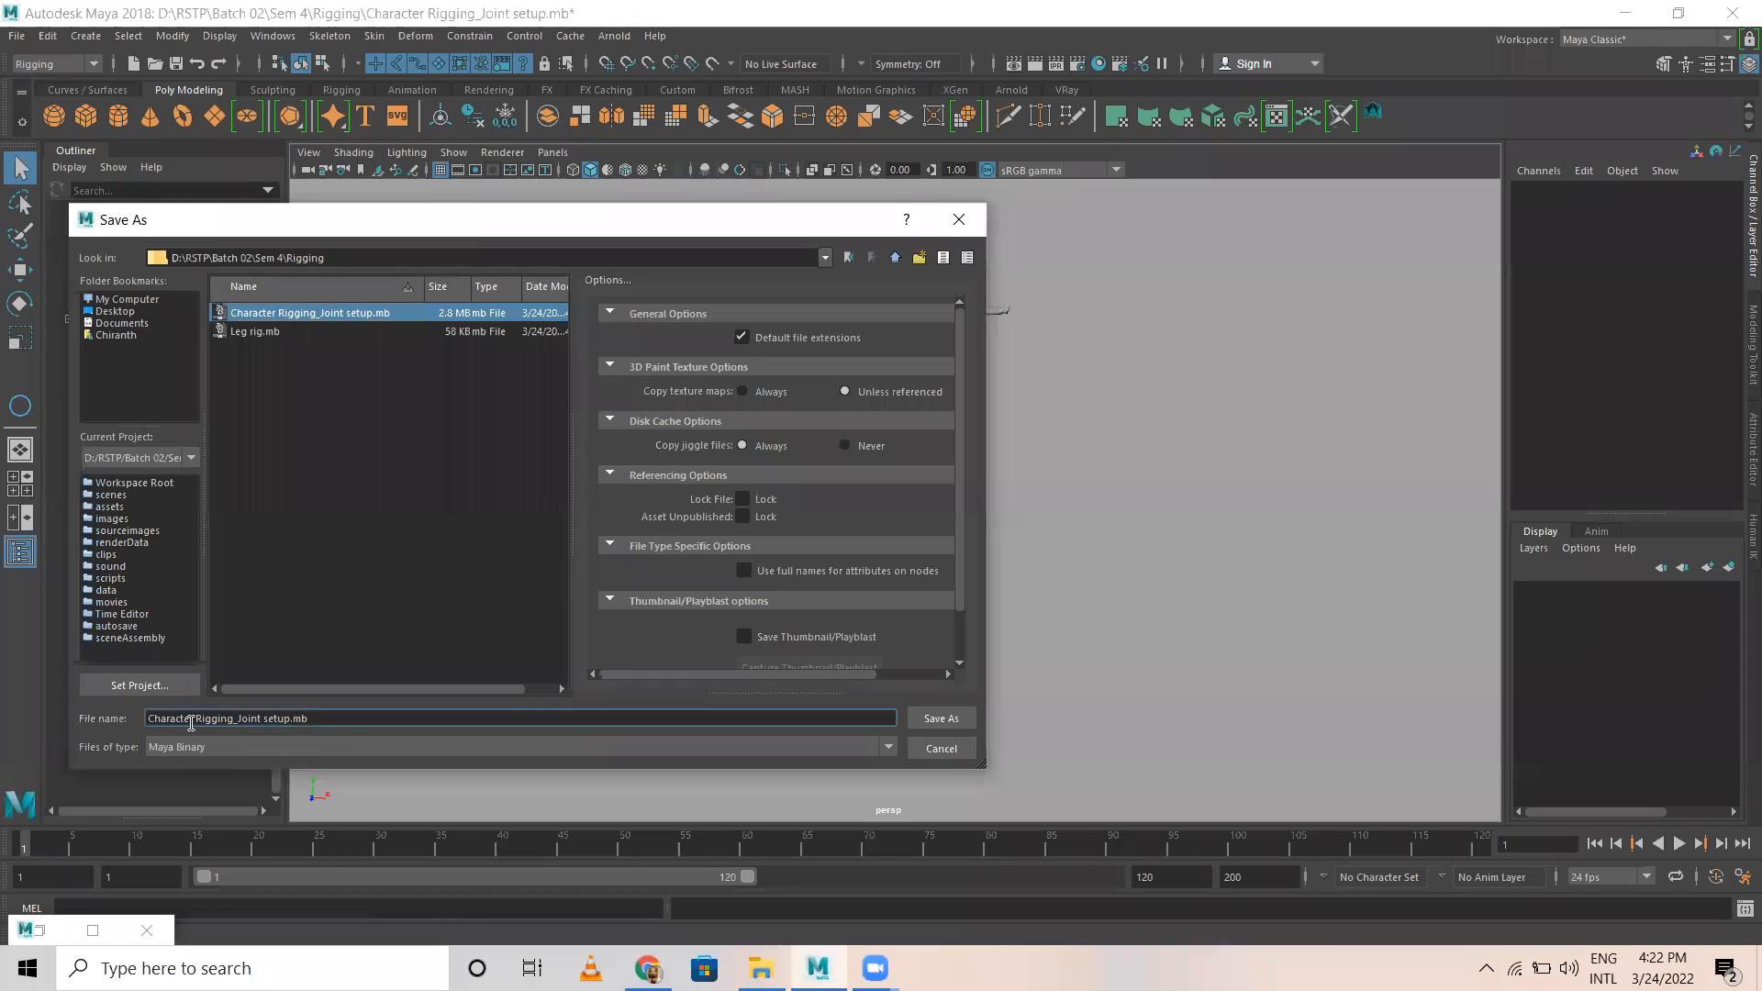
pyautogui.moveTo(190, 718); pyautogui.dragTo(51, 709)
pyautogui.press('BackSpace')
pyautogui.write('N')
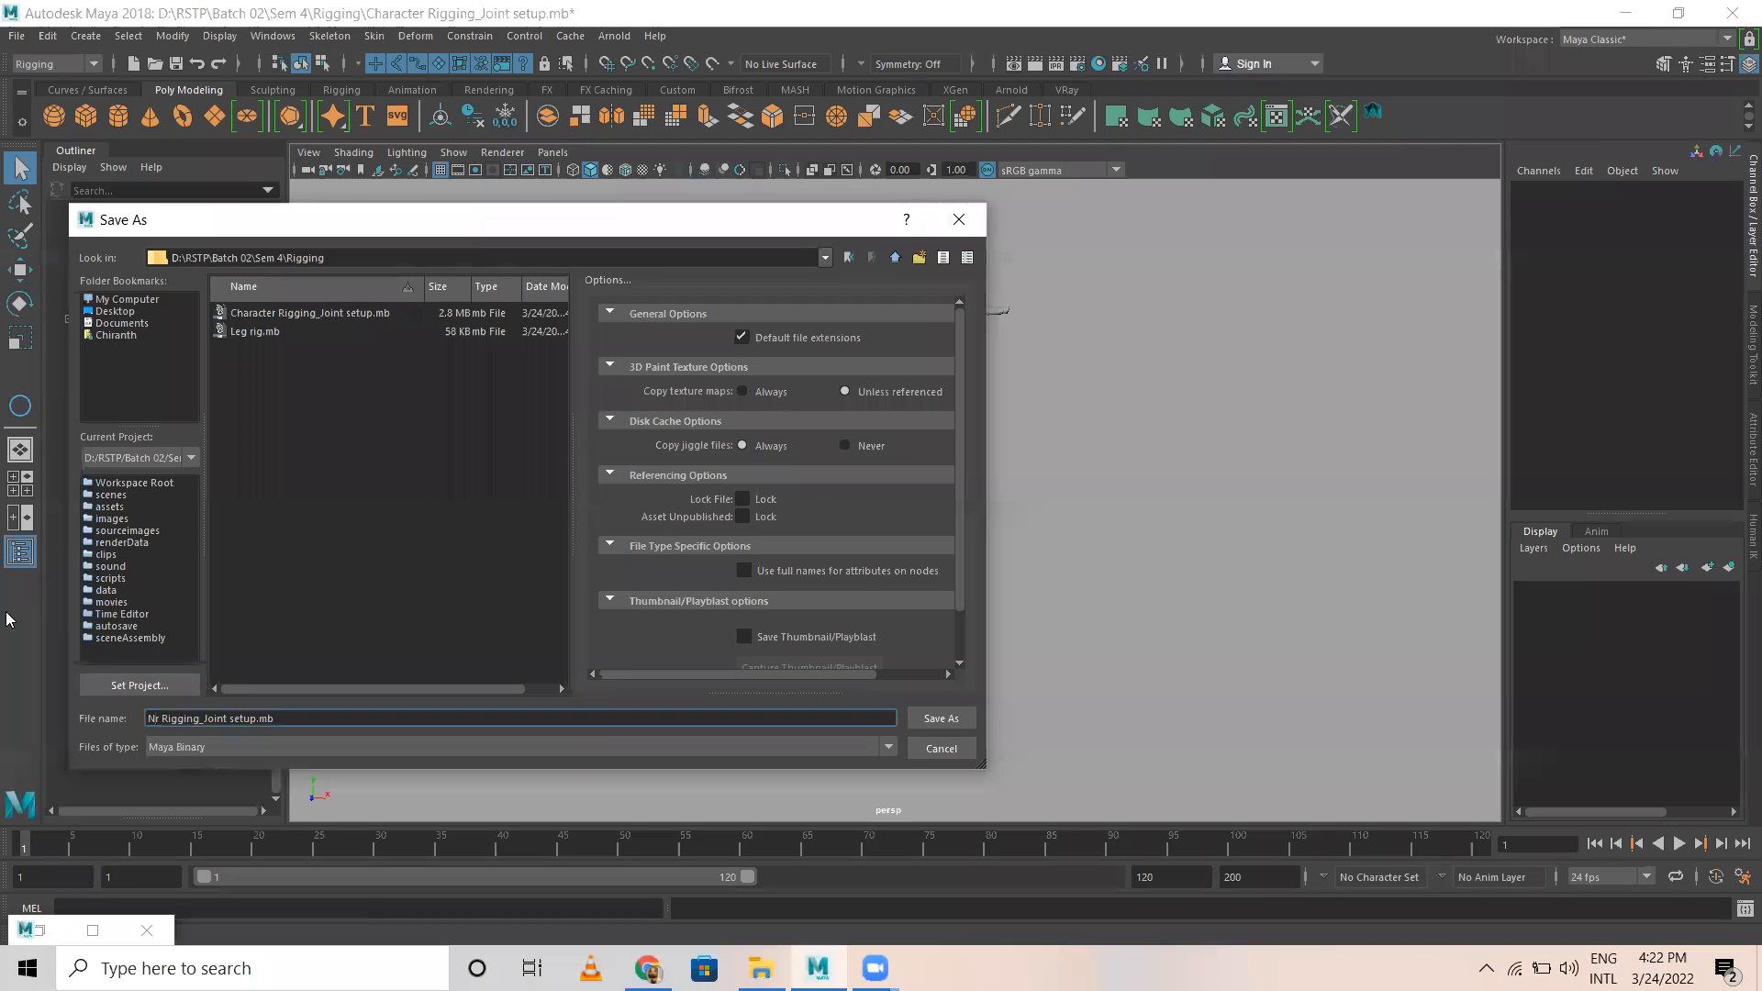
pyautogui.write('orman')
pyautogui.press('Delete')
pyautogui.click(941, 723)
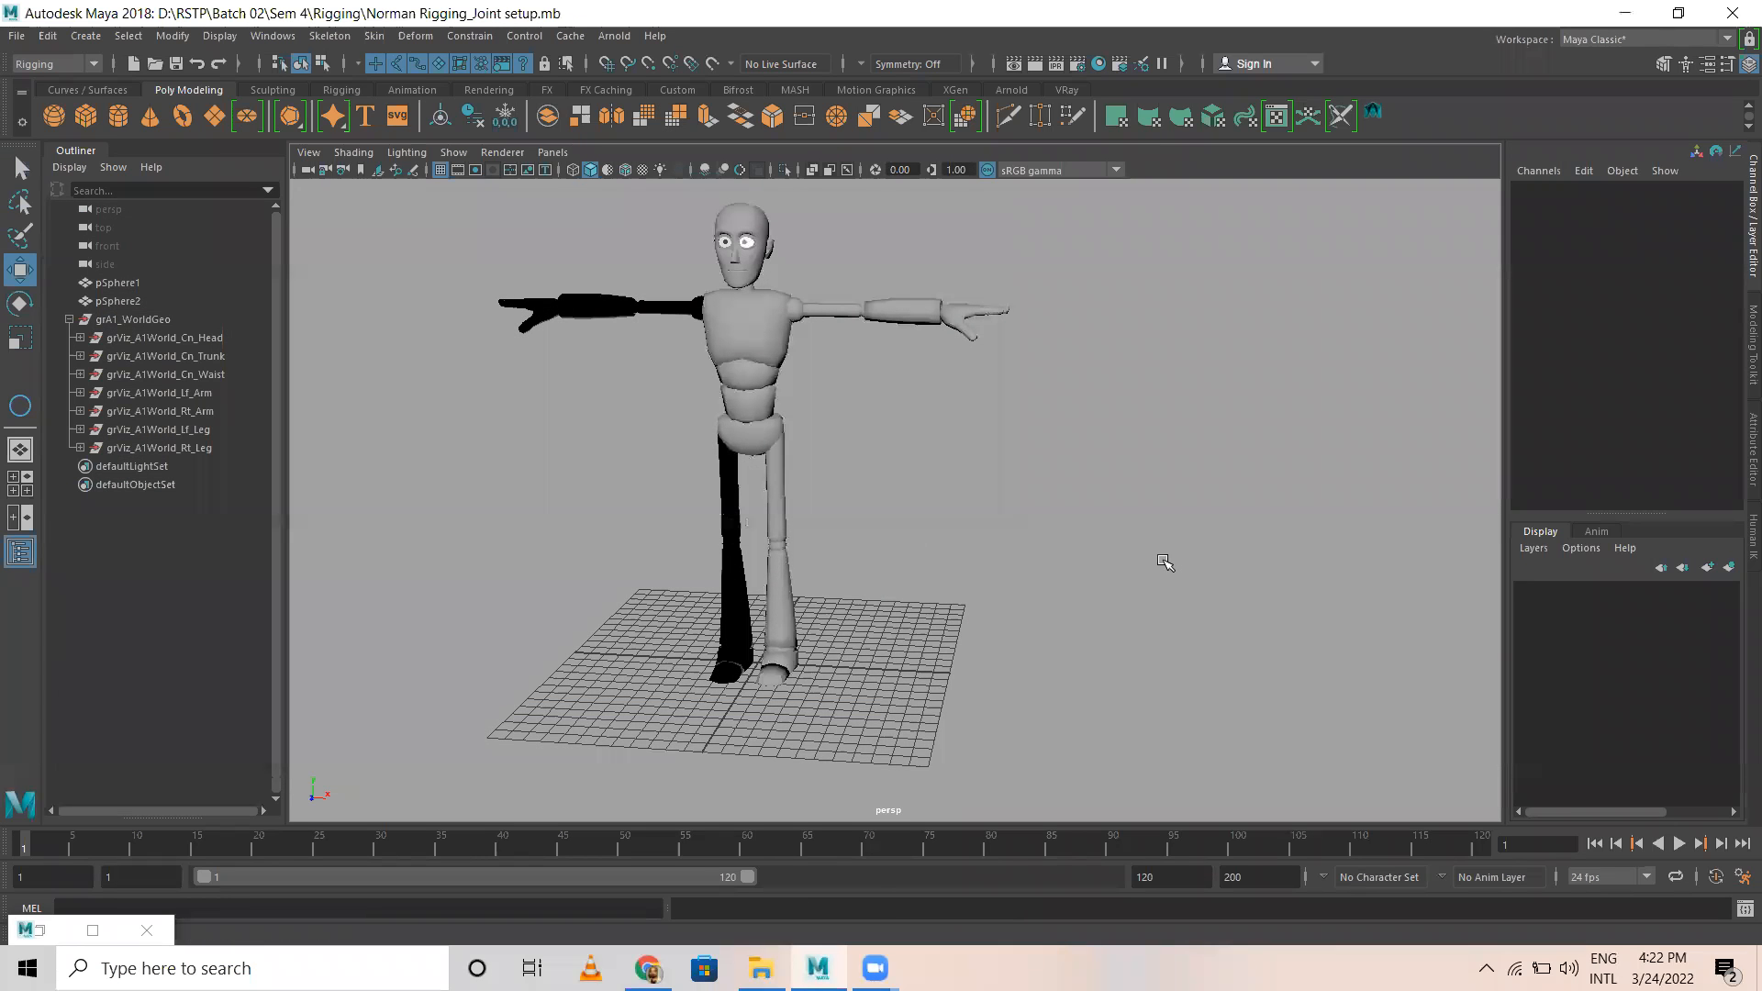
# Step: Delete the two small stray spheres, pSphere1 and pSphere2, beside the character
pyautogui.scroll(-5, 1207, 486)
pyautogui.keyDown('alt'); pyautogui.moveTo(1080, 560); pyautogui.dragTo(932, 547, button='middle'); pyautogui.keyUp('alt')
pyautogui.scroll(2, 933, 547)
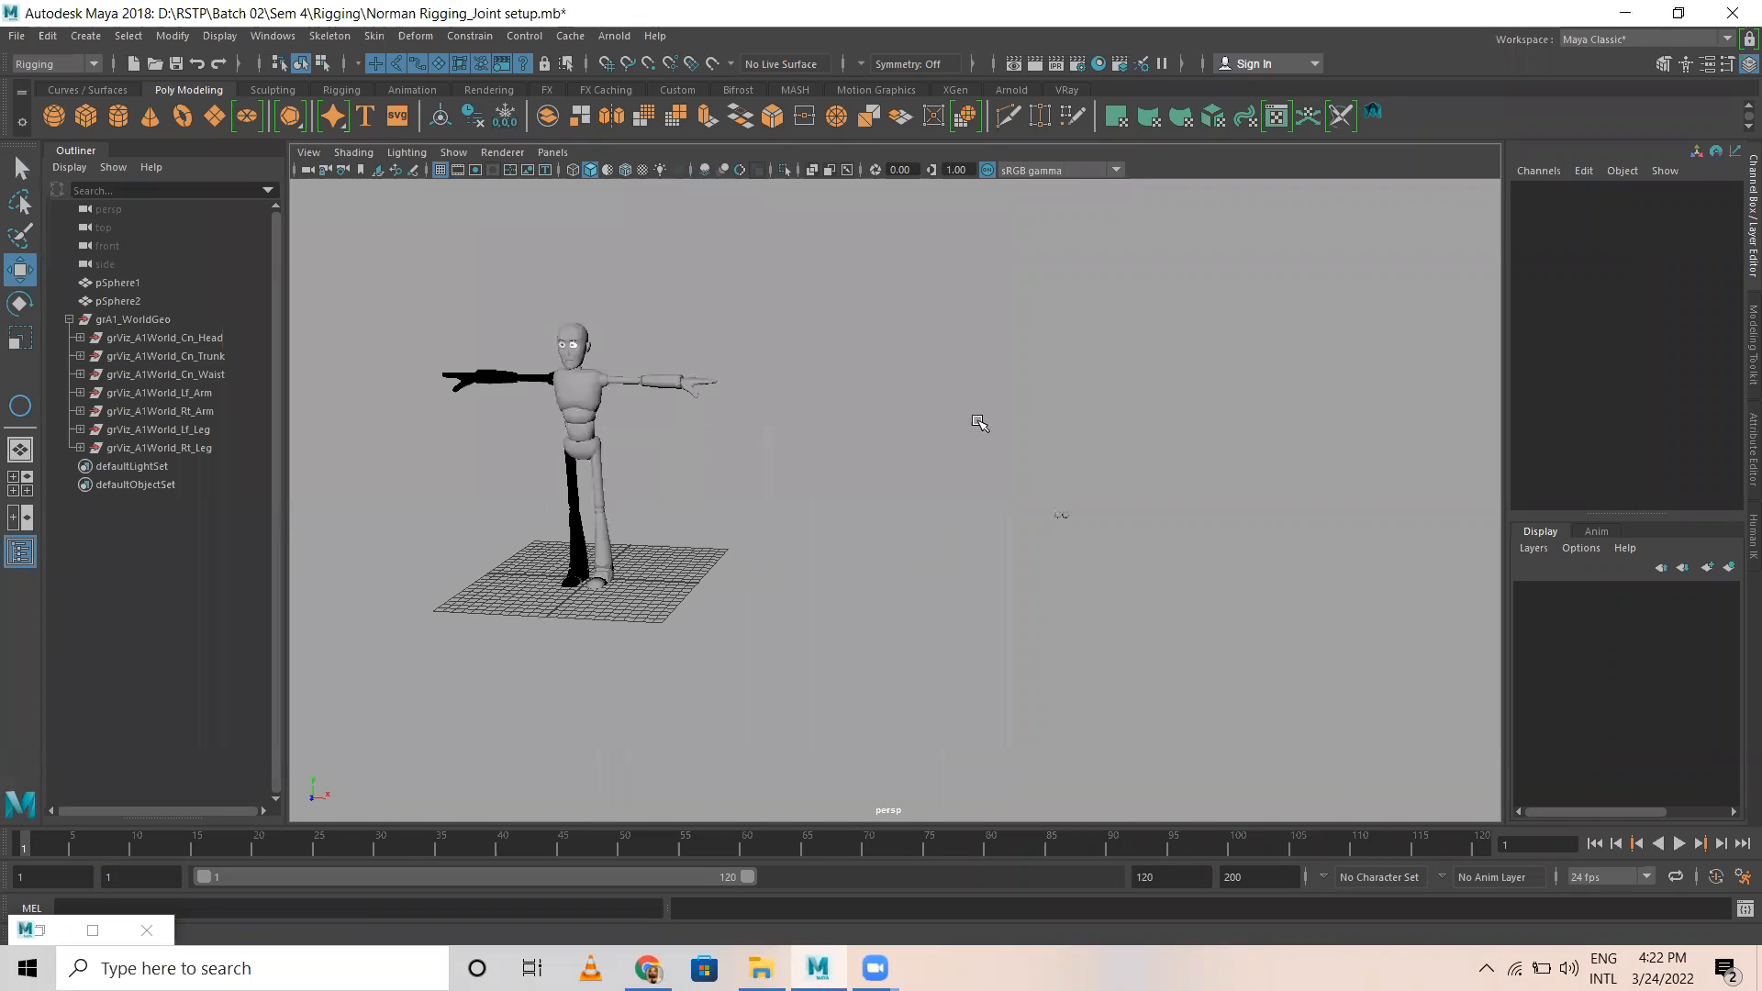
pyautogui.moveTo(979, 421); pyautogui.dragTo(1125, 710)
pyautogui.press('Delete')
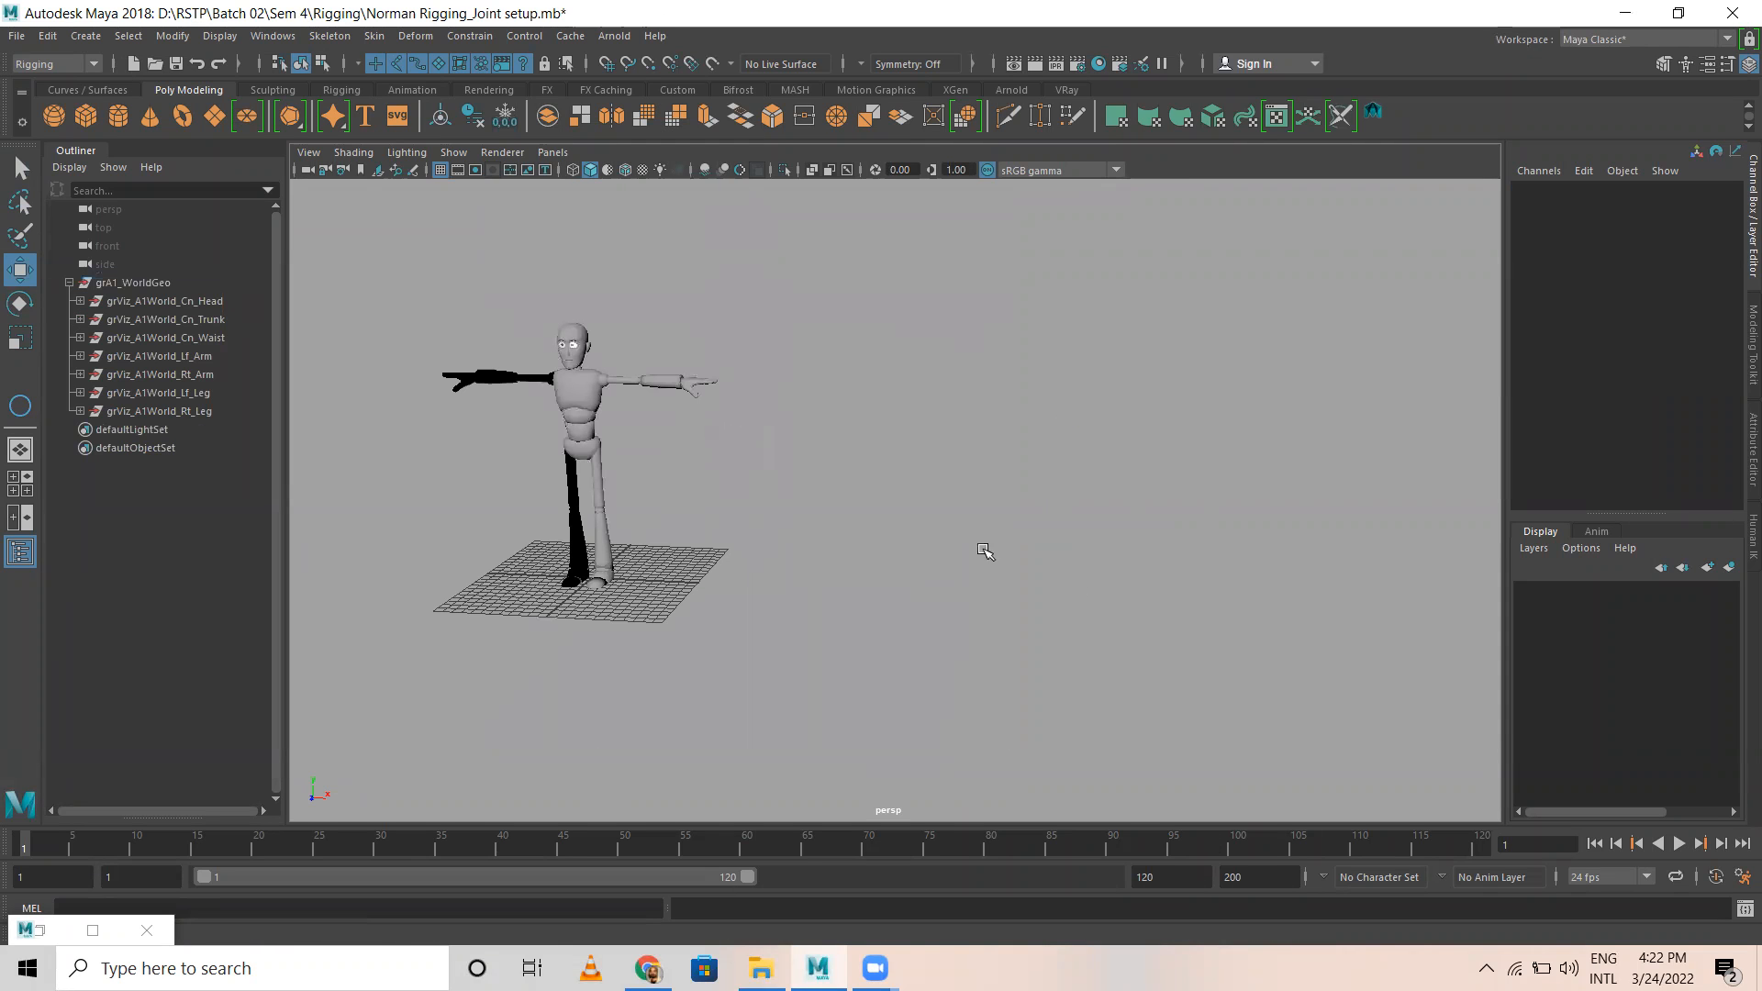
# Step: Raise the transparency of the right leg's lambert1 material slightly to clear the black shading on the right arm and leg
pyautogui.scroll(4, 665, 511)
pyautogui.keyDown('alt'); pyautogui.moveTo(483, 428); pyautogui.dragTo(959, 551, button='middle'); pyautogui.keyUp('alt')
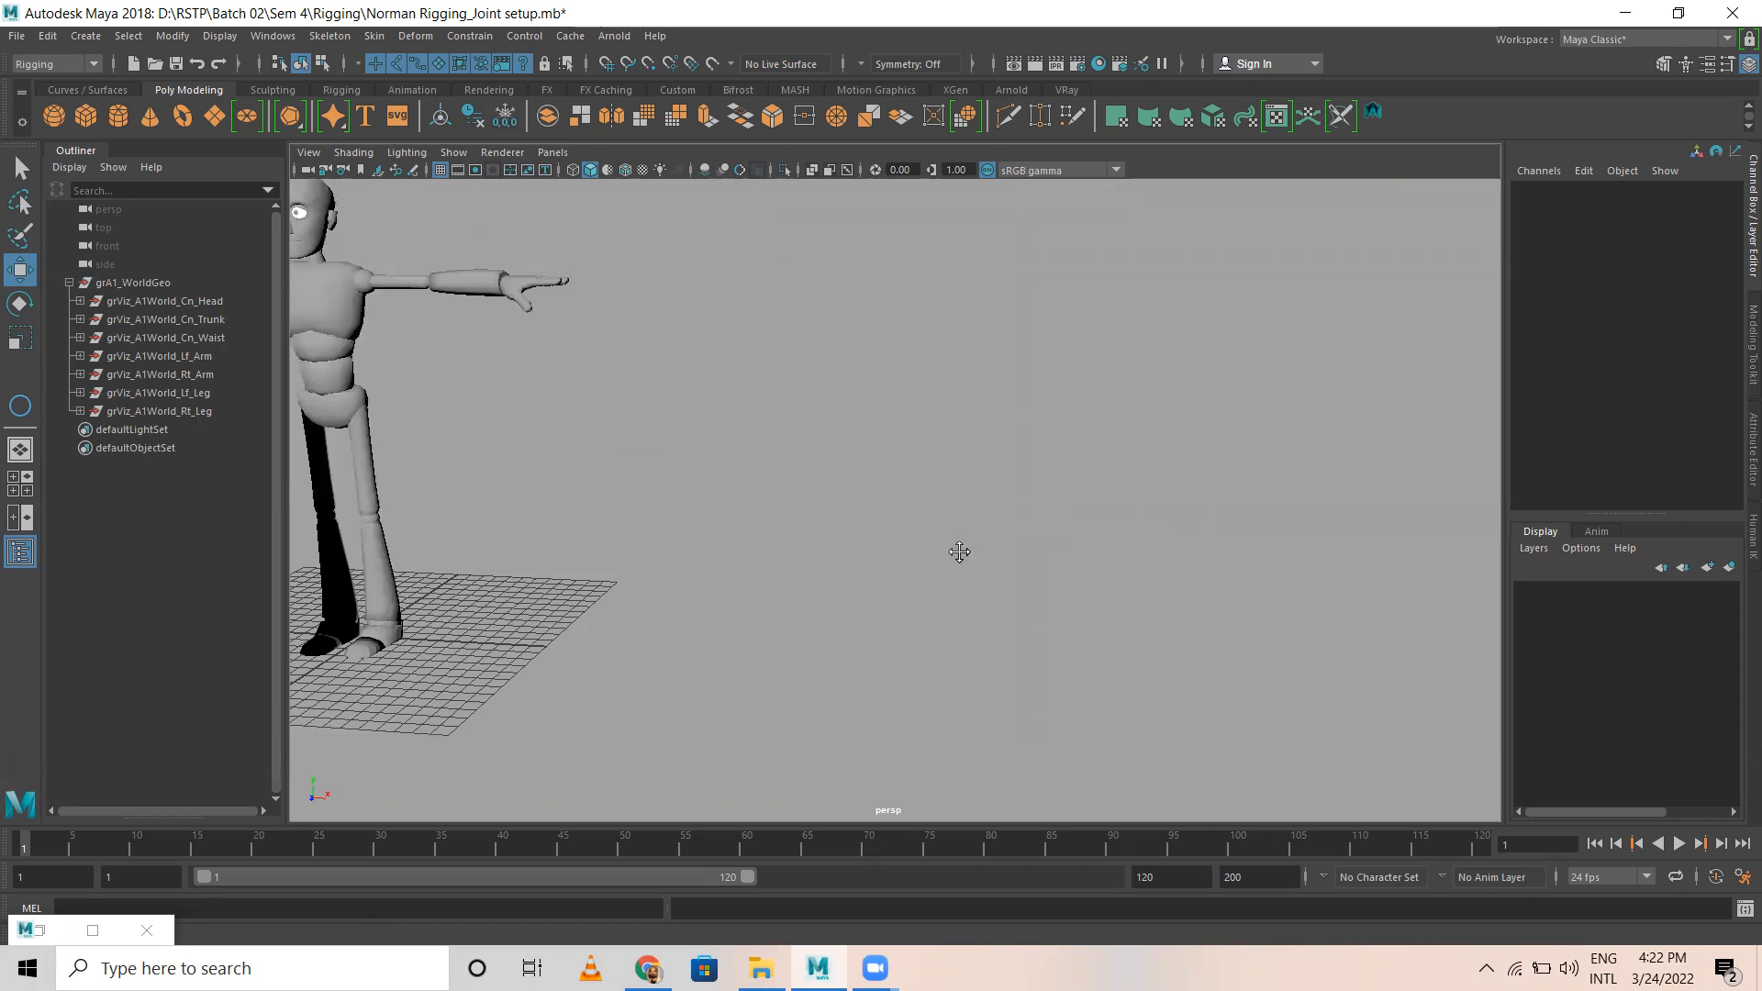
pyautogui.click(744, 592)
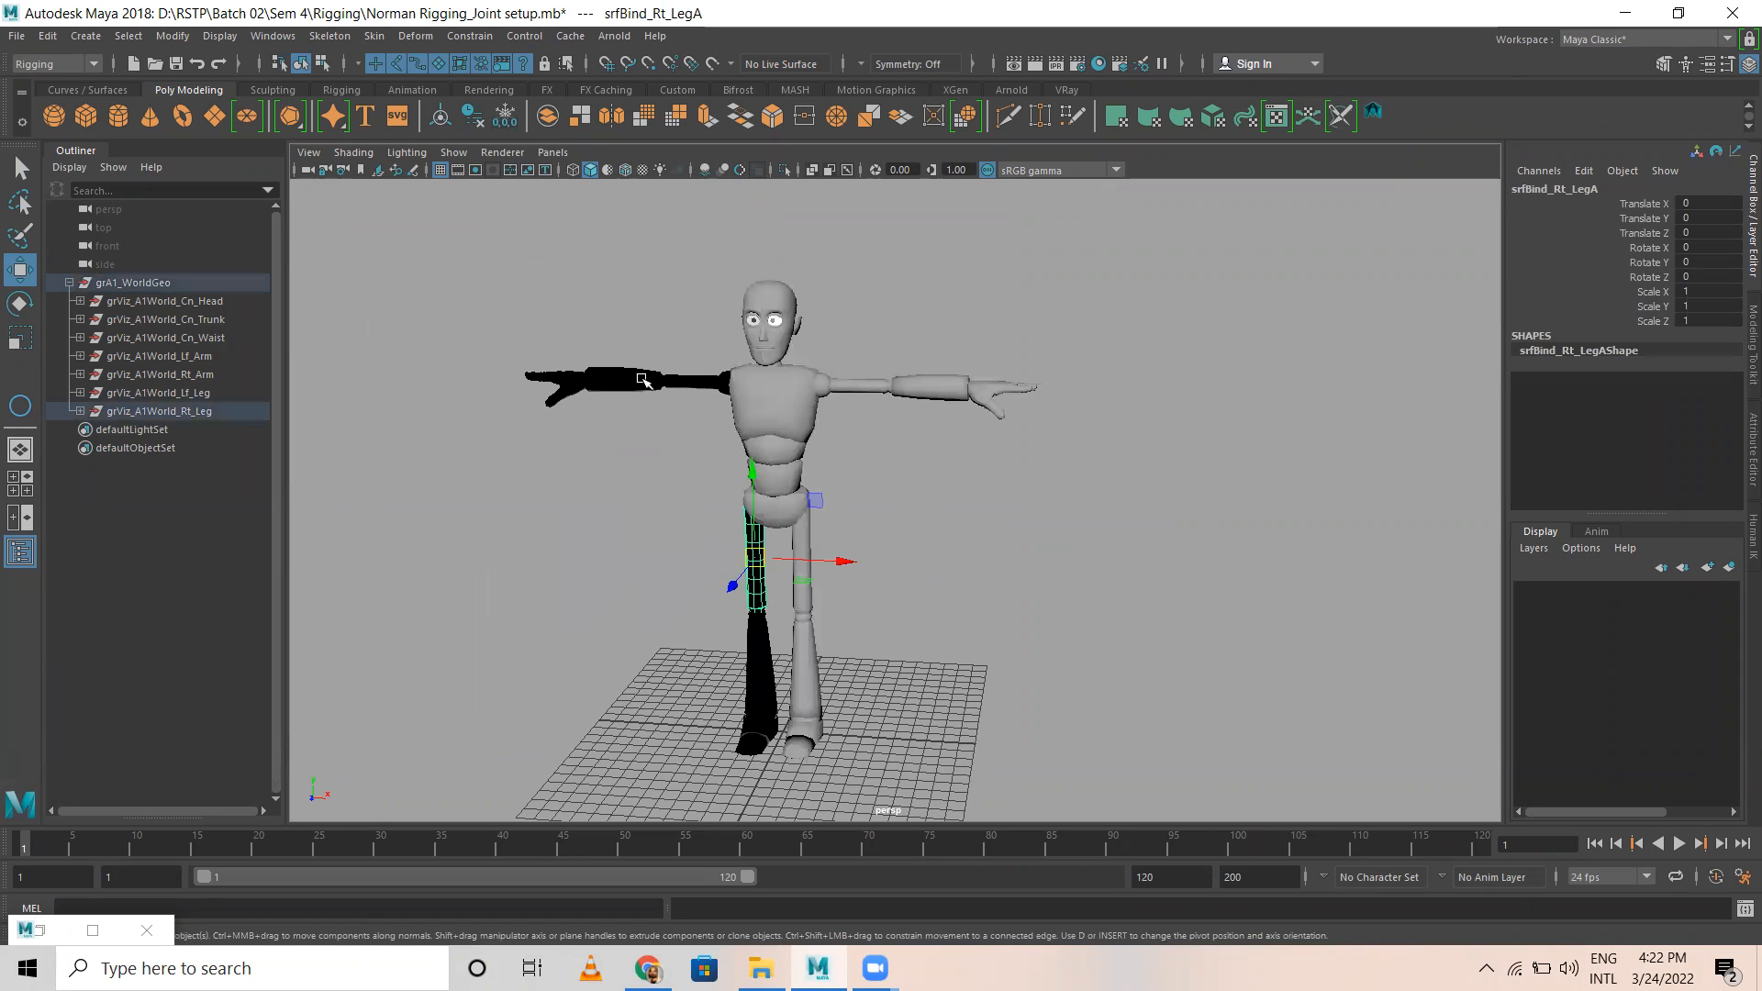
pyautogui.click(1710, 66)
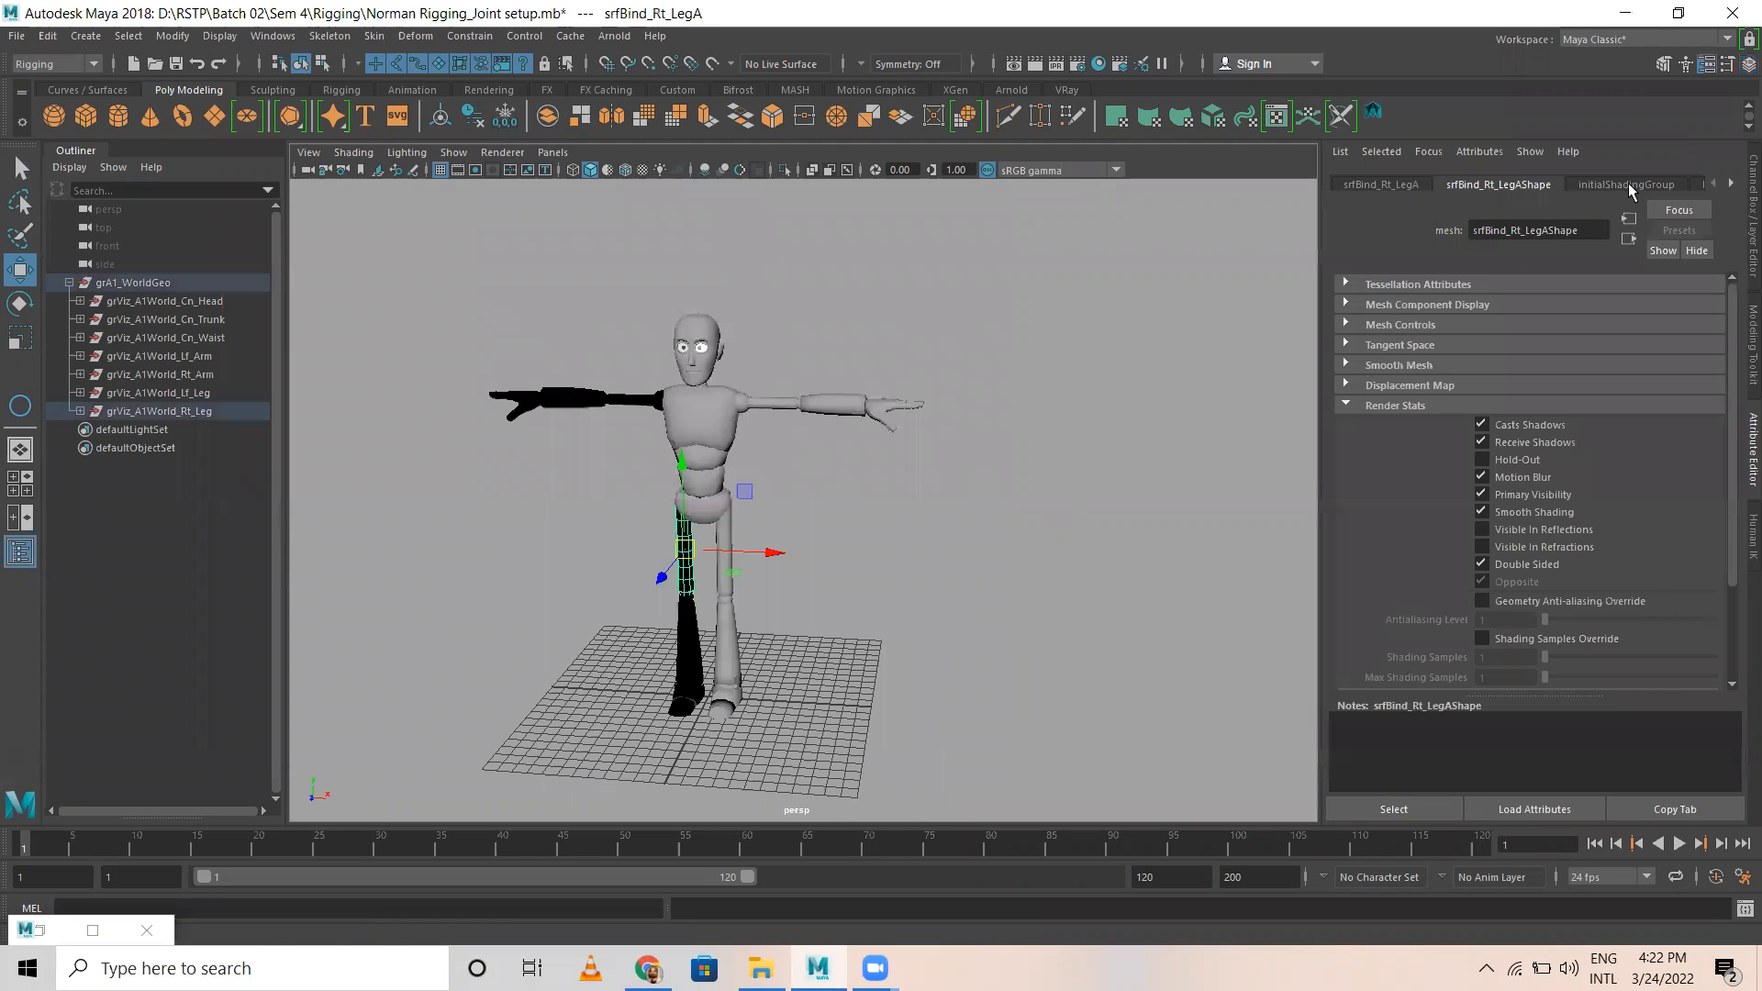
pyautogui.click(1629, 186)
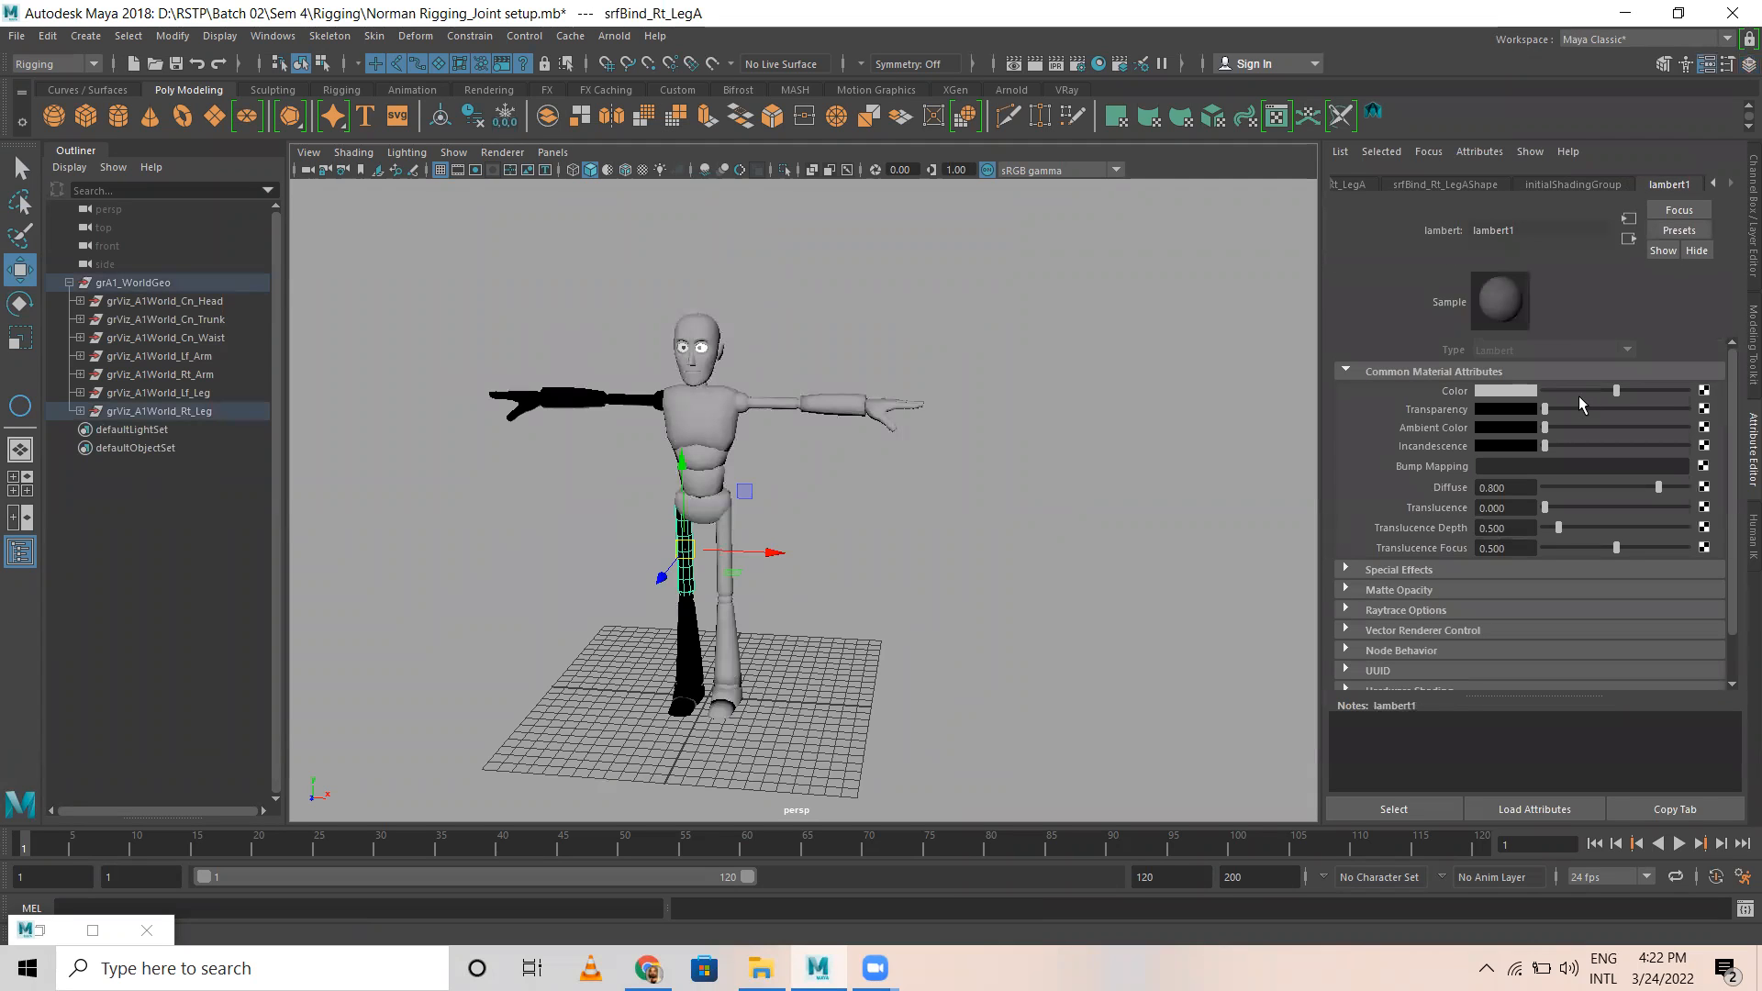
pyautogui.moveTo(1562, 410)
pyautogui.mouseDown()
pyautogui.moveTo(1679, 410)
pyautogui.moveTo(1553, 395)
pyautogui.moveTo(1579, 411)
pyautogui.mouseUp()
pyautogui.keyDown('alt'); pyautogui.moveTo(1163, 441); pyautogui.dragTo(991, 509); pyautogui.keyUp('alt')
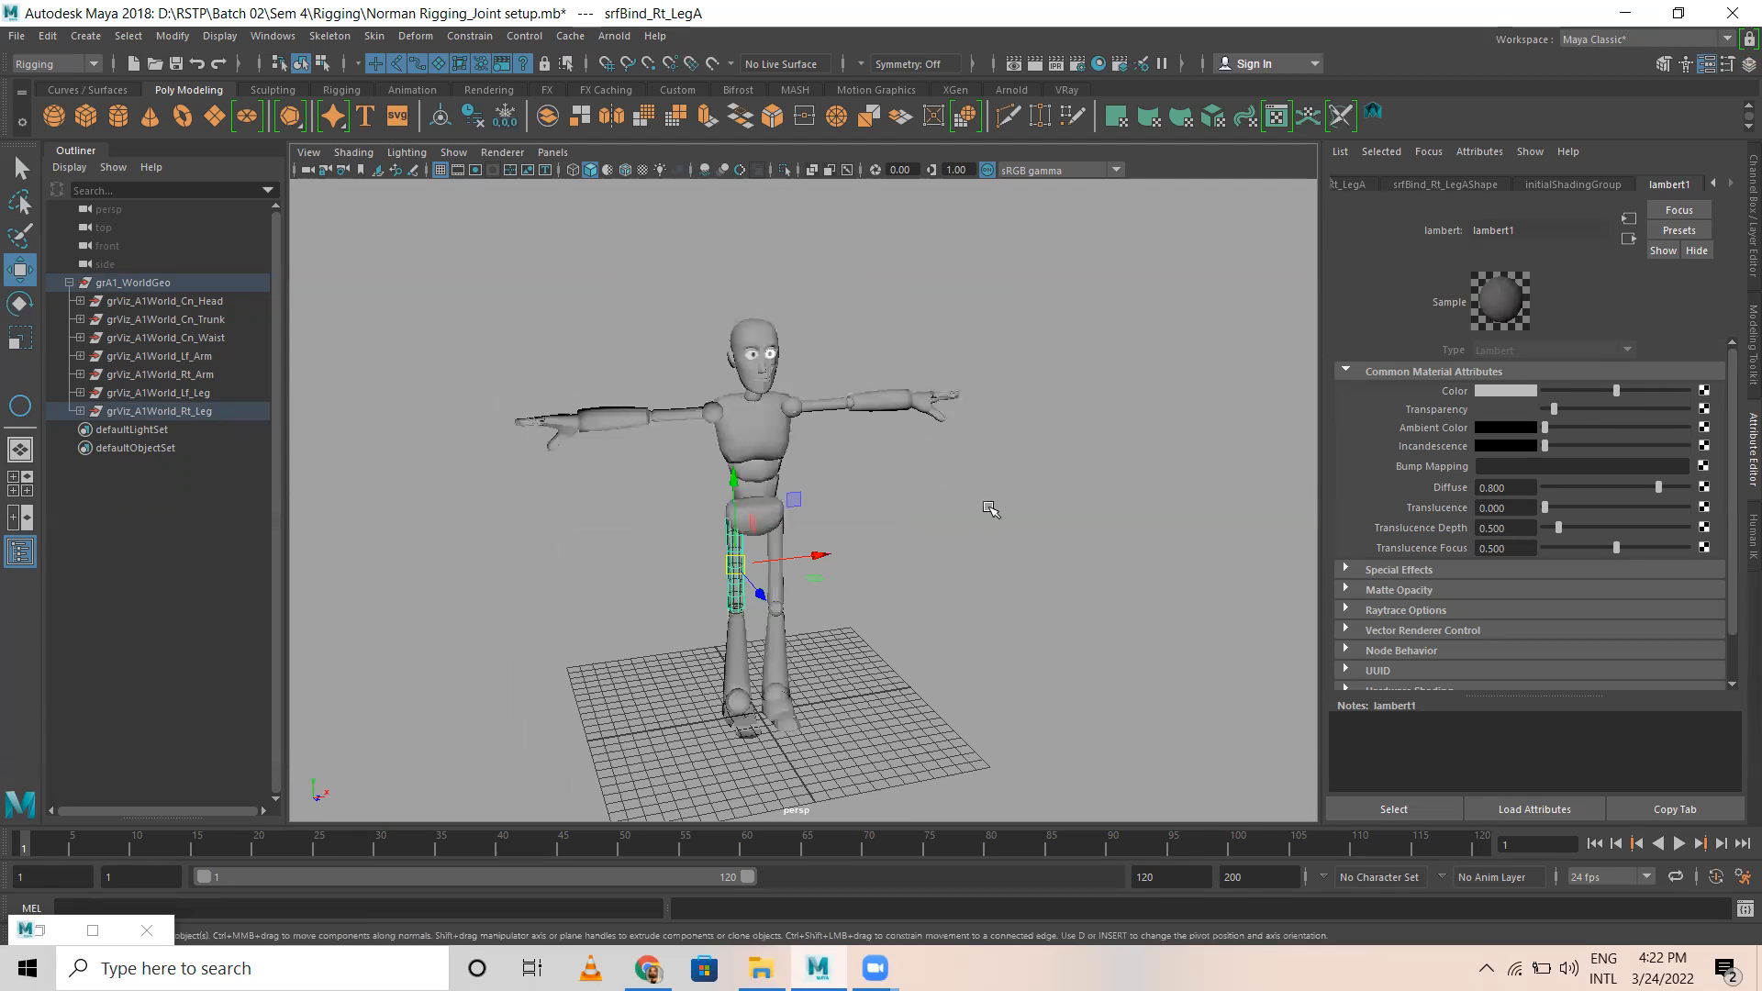
# Step: Lower lambert1's transparency to just above zero and save the scene
pyautogui.click(992, 530)
pyautogui.click(777, 425)
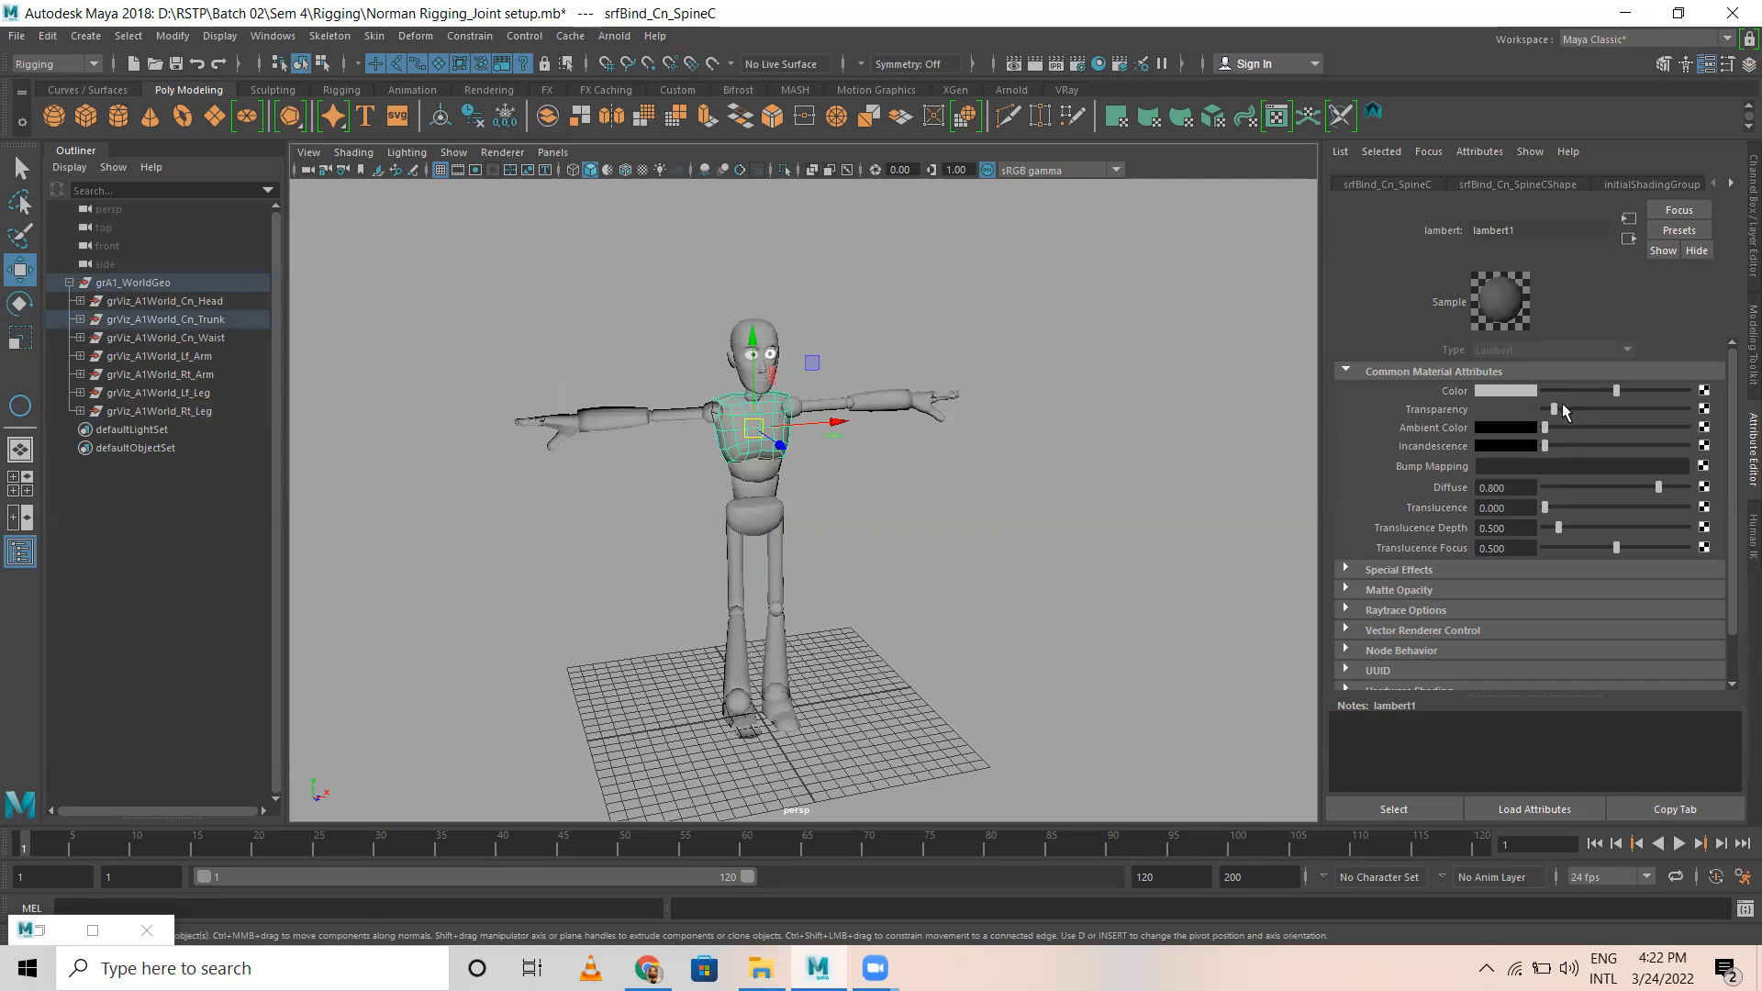
pyautogui.moveTo(1555, 408); pyautogui.dragTo(1533, 411)
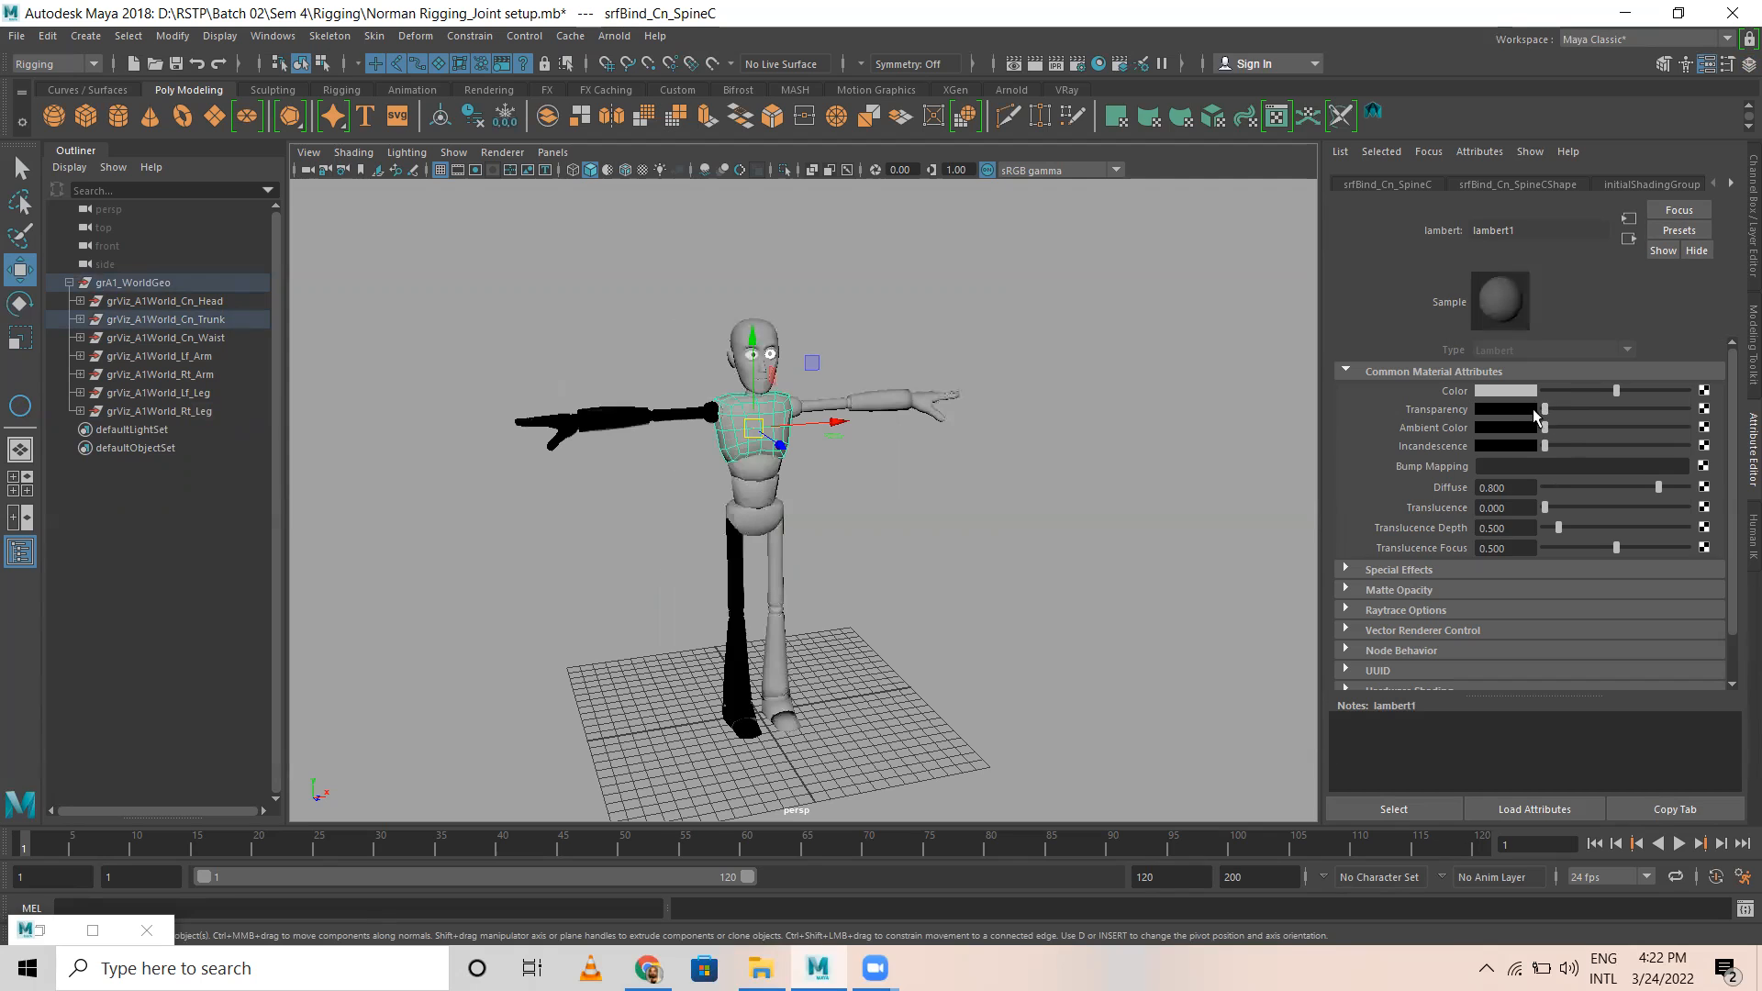
pyautogui.click(1131, 514)
pyautogui.keyDown('alt'); pyautogui.moveTo(1018, 489); pyautogui.dragTo(928, 437); pyautogui.keyUp('alt')
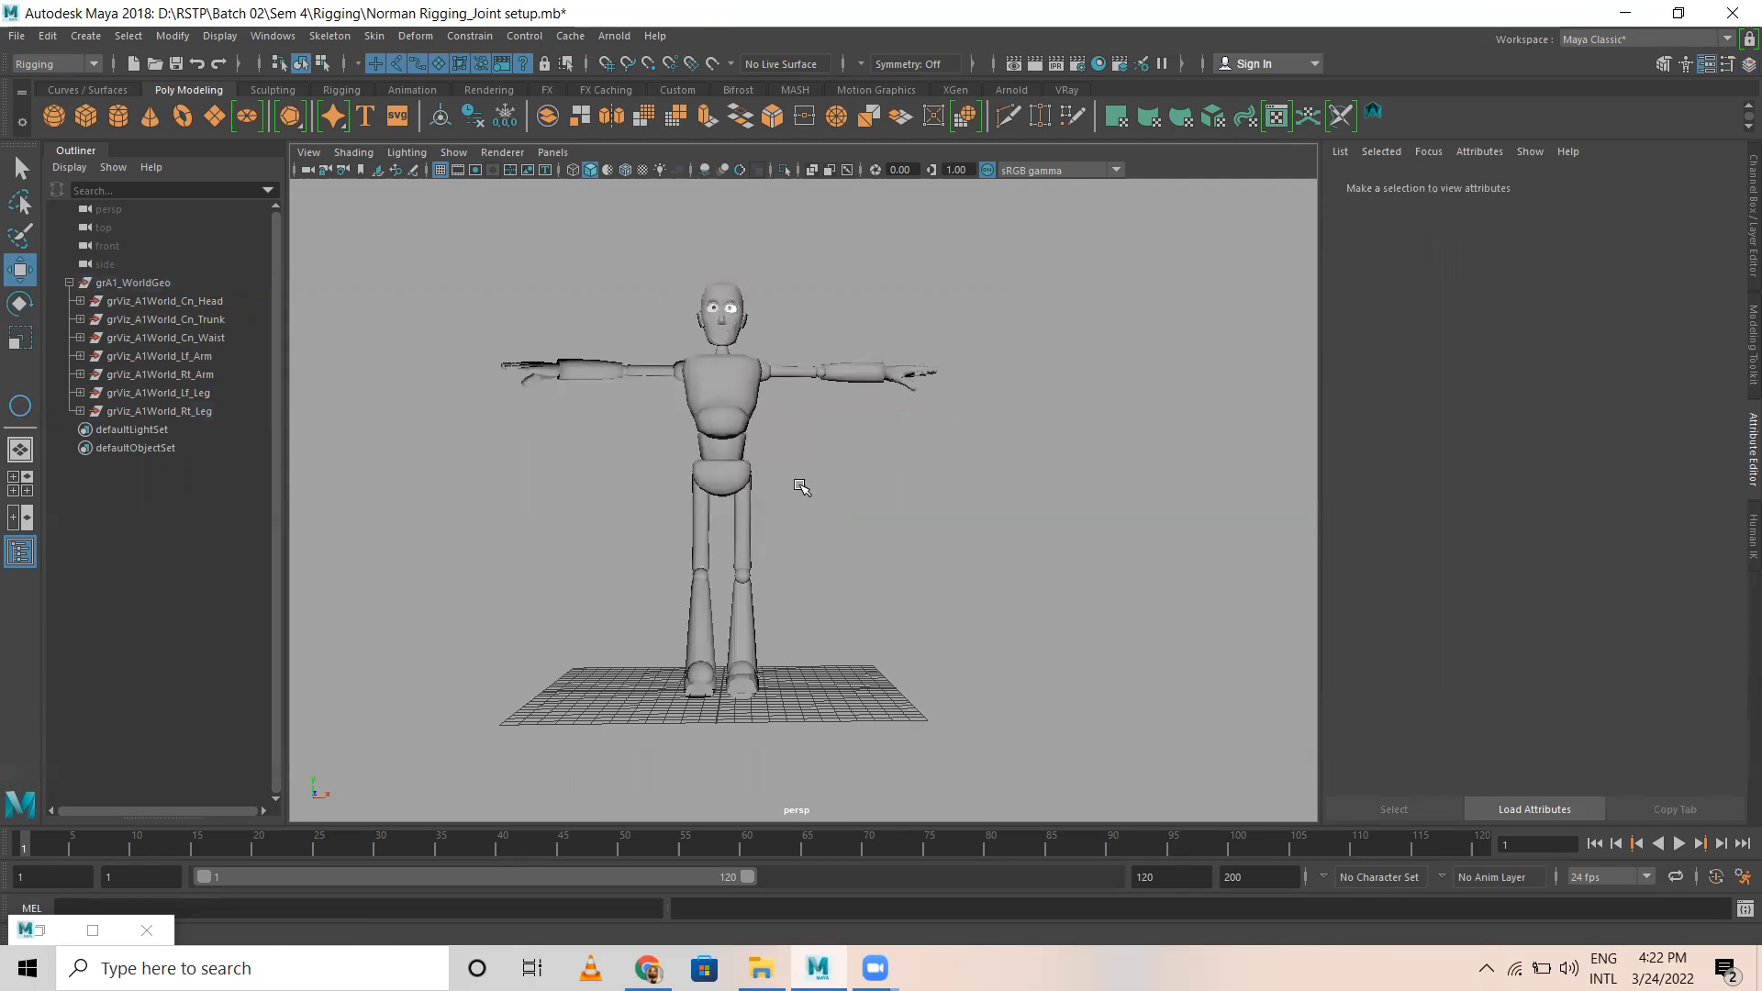
pyautogui.keyDown('alt'); pyautogui.moveTo(800, 487); pyautogui.dragTo(805, 498); pyautogui.keyUp('alt')
pyautogui.hotkey('ctrl', 's')
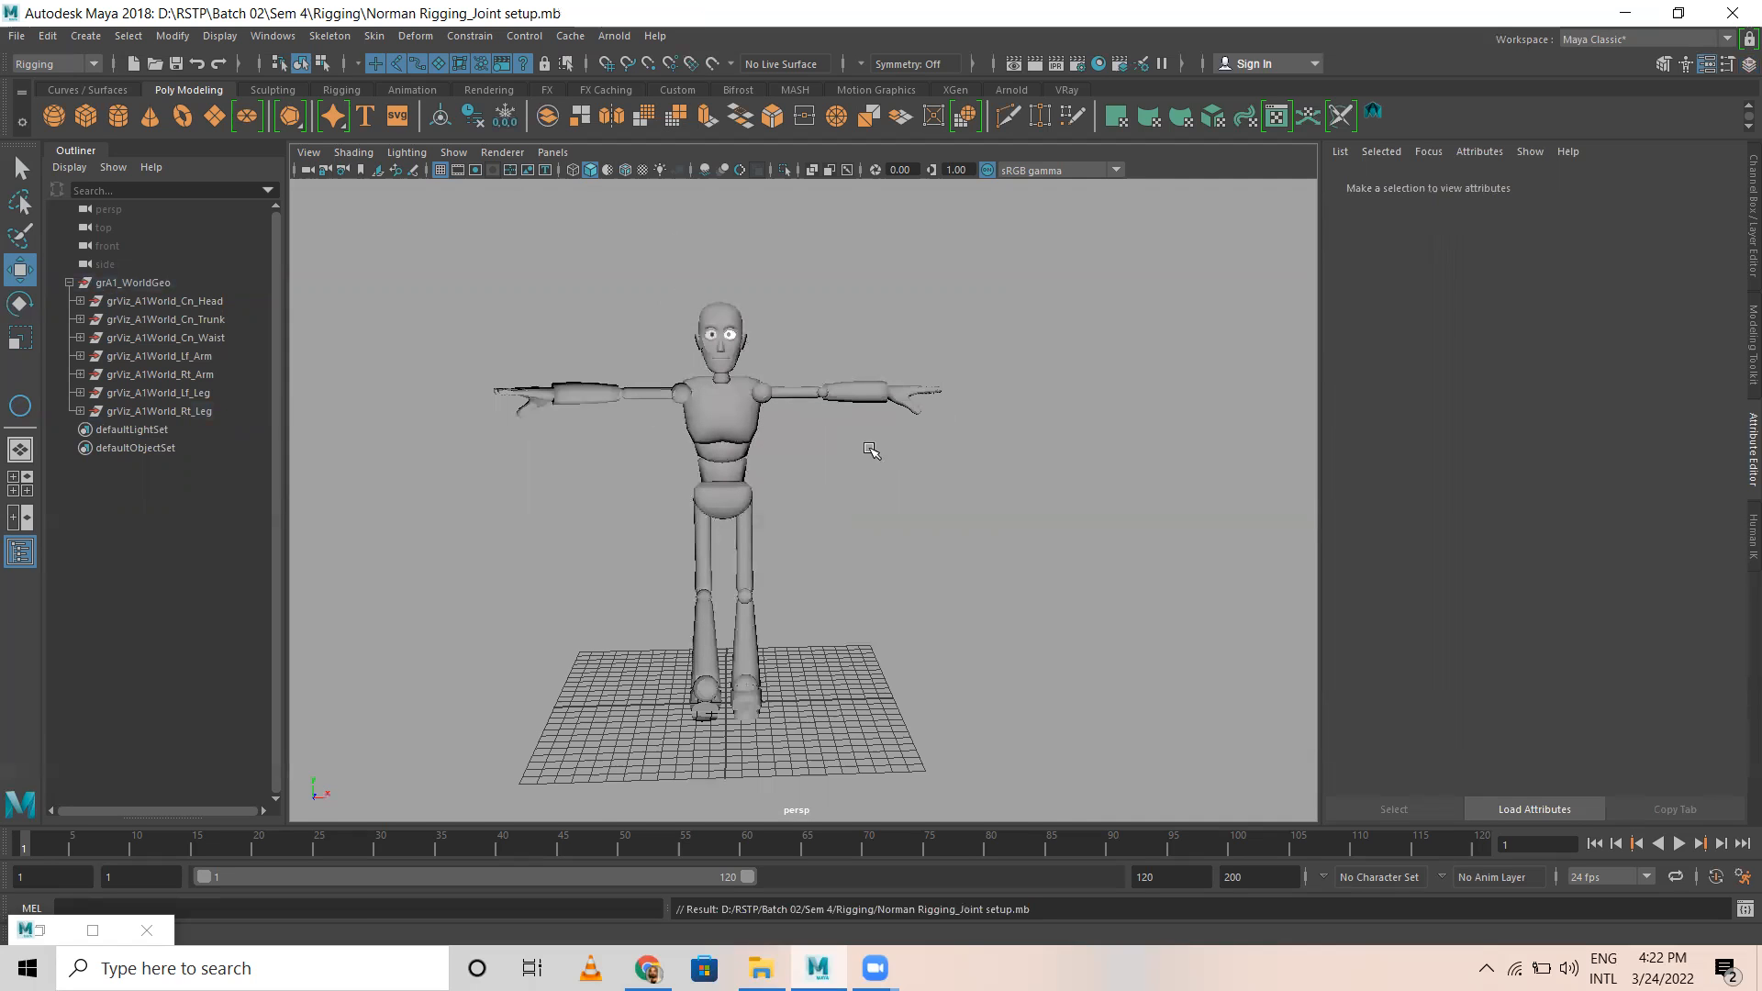
# Step: Collapse the grA1_WorldGeo hierarchy and leave nothing selected
pyautogui.keyDown('alt'); pyautogui.moveTo(741, 580); pyautogui.dragTo(739, 525); pyautogui.keyUp('alt')
pyautogui.scroll(-5, 799, 502)
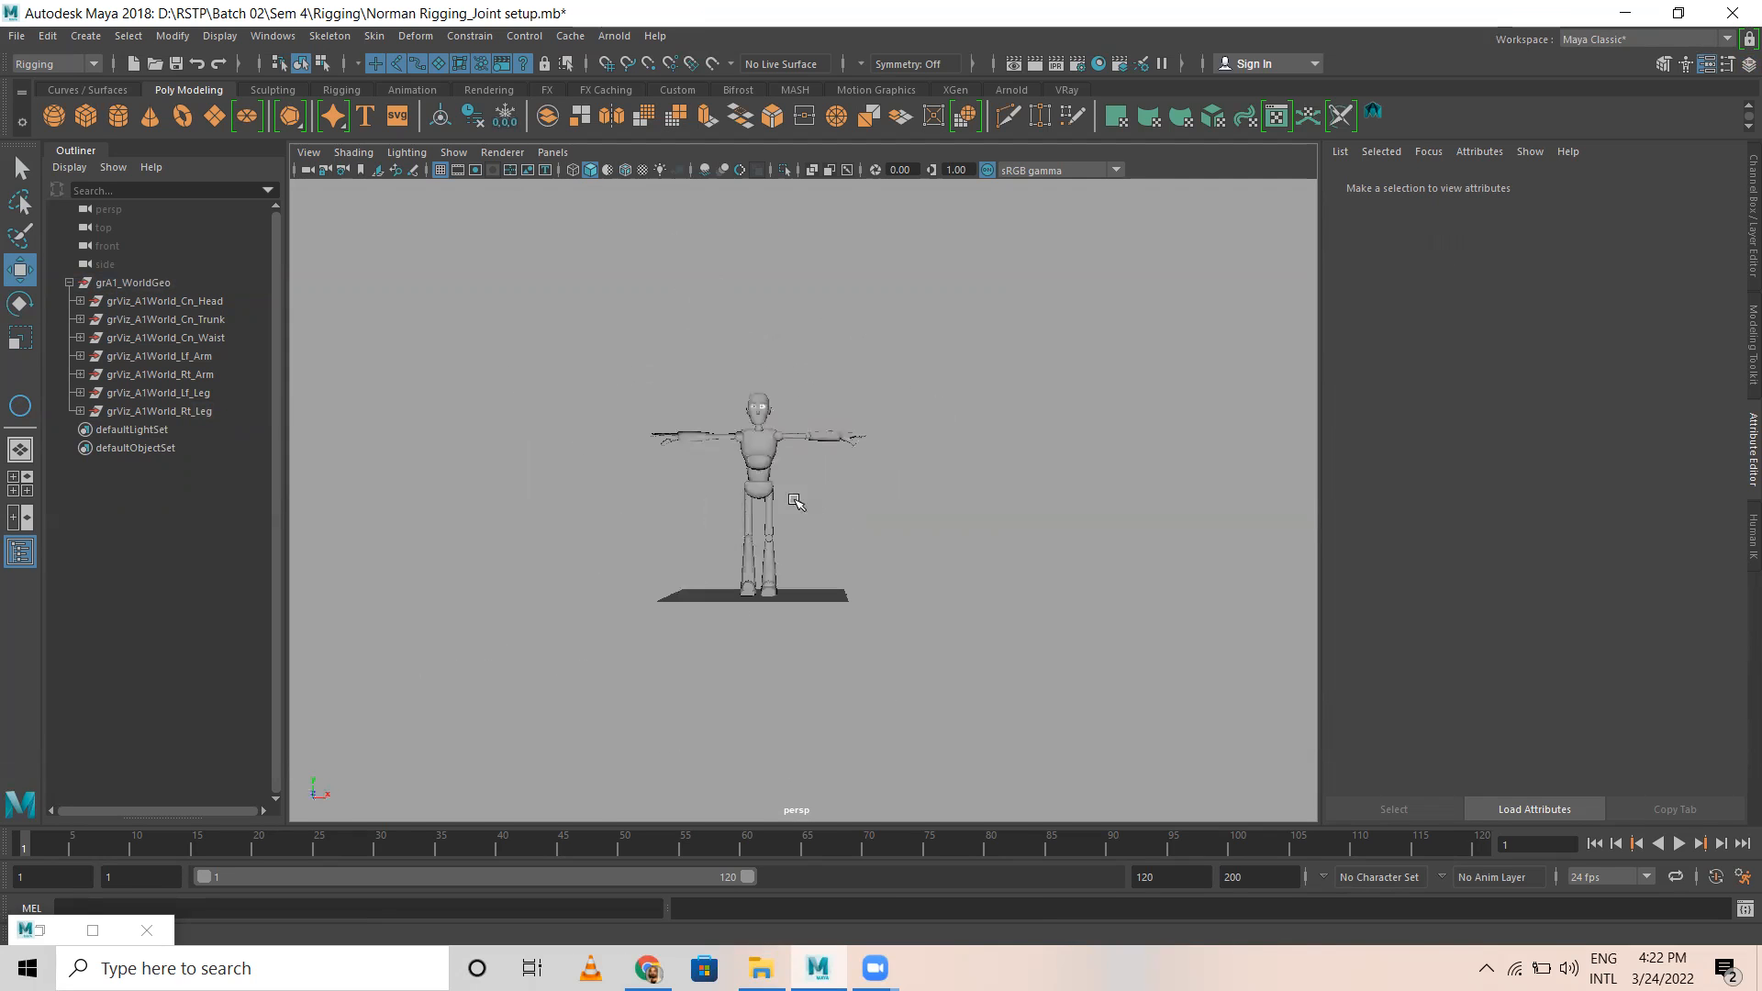
pyautogui.click(68, 282)
pyautogui.click(758, 475)
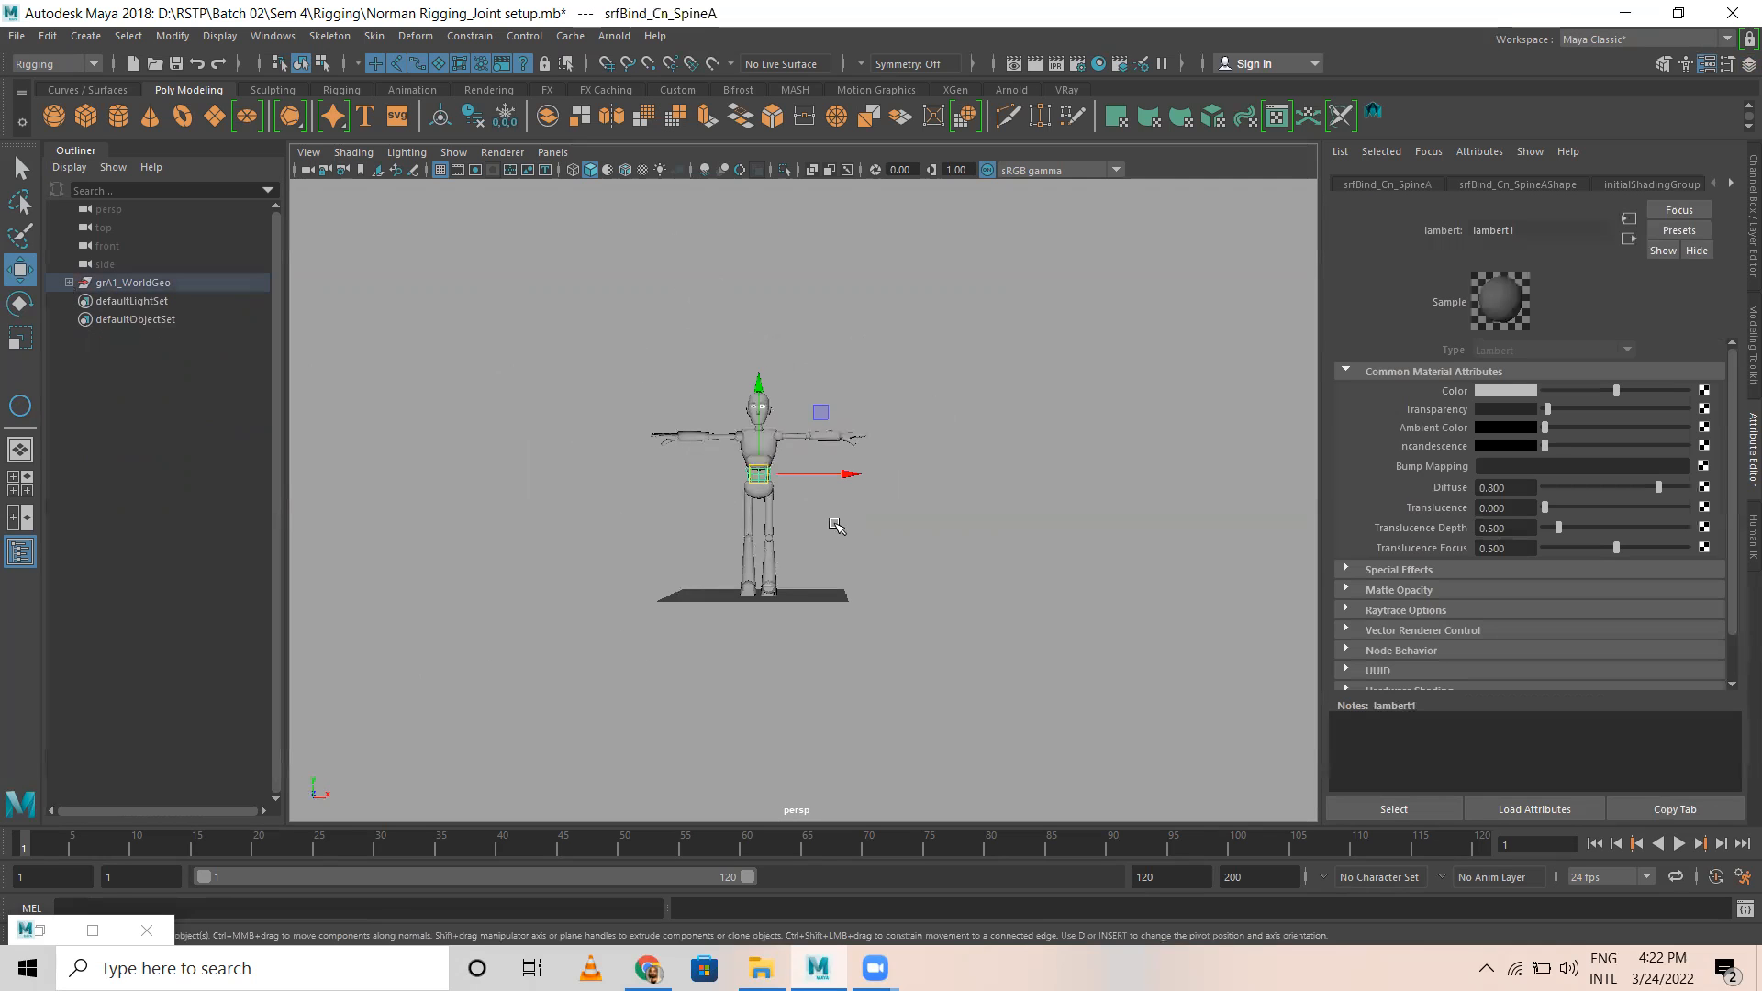
pyautogui.keyDown('alt'); pyautogui.moveTo(836, 525); pyautogui.dragTo(895, 553); pyautogui.keyUp('alt')
pyautogui.click(893, 553)
# Step: Check the character's legs in the side view and bring back the Channel Box / Layer Editor
pyautogui.scroll(8, 1067, 650)
pyautogui.keyDown('alt'); pyautogui.moveTo(1068, 650); pyautogui.dragTo(845, 627); pyautogui.keyUp('alt')
pyautogui.press('space')
pyautogui.press('space')
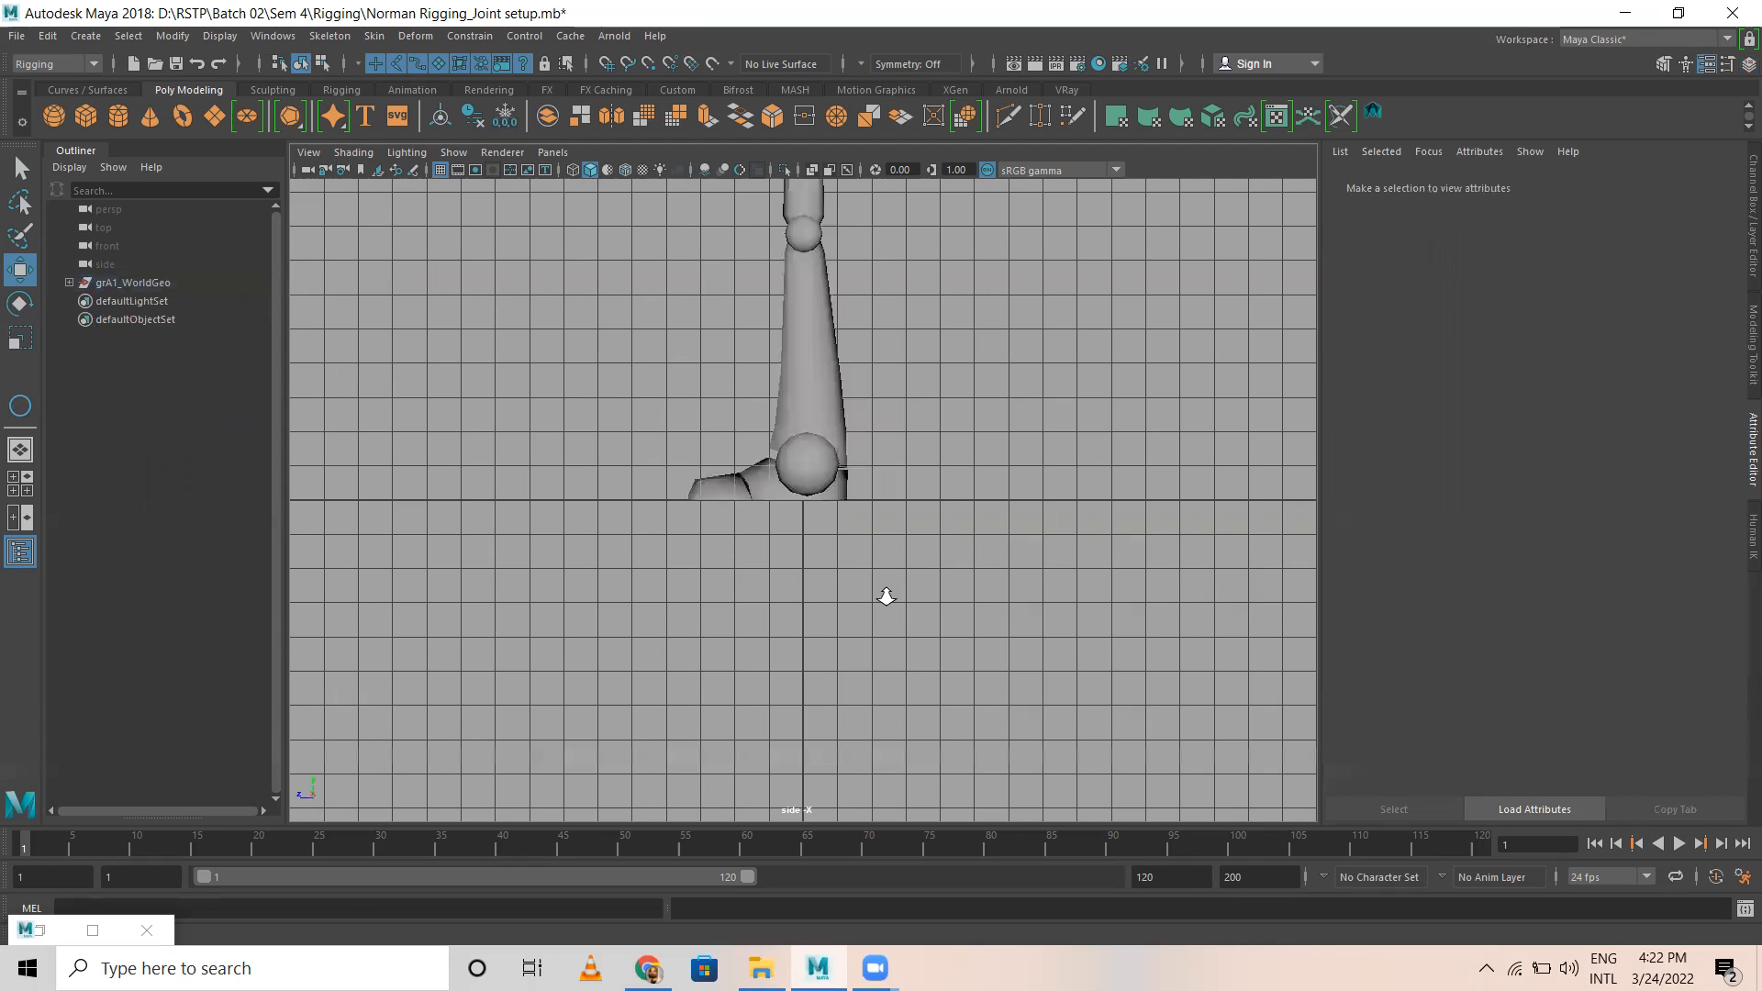
pyautogui.scroll(-5, 812, 413)
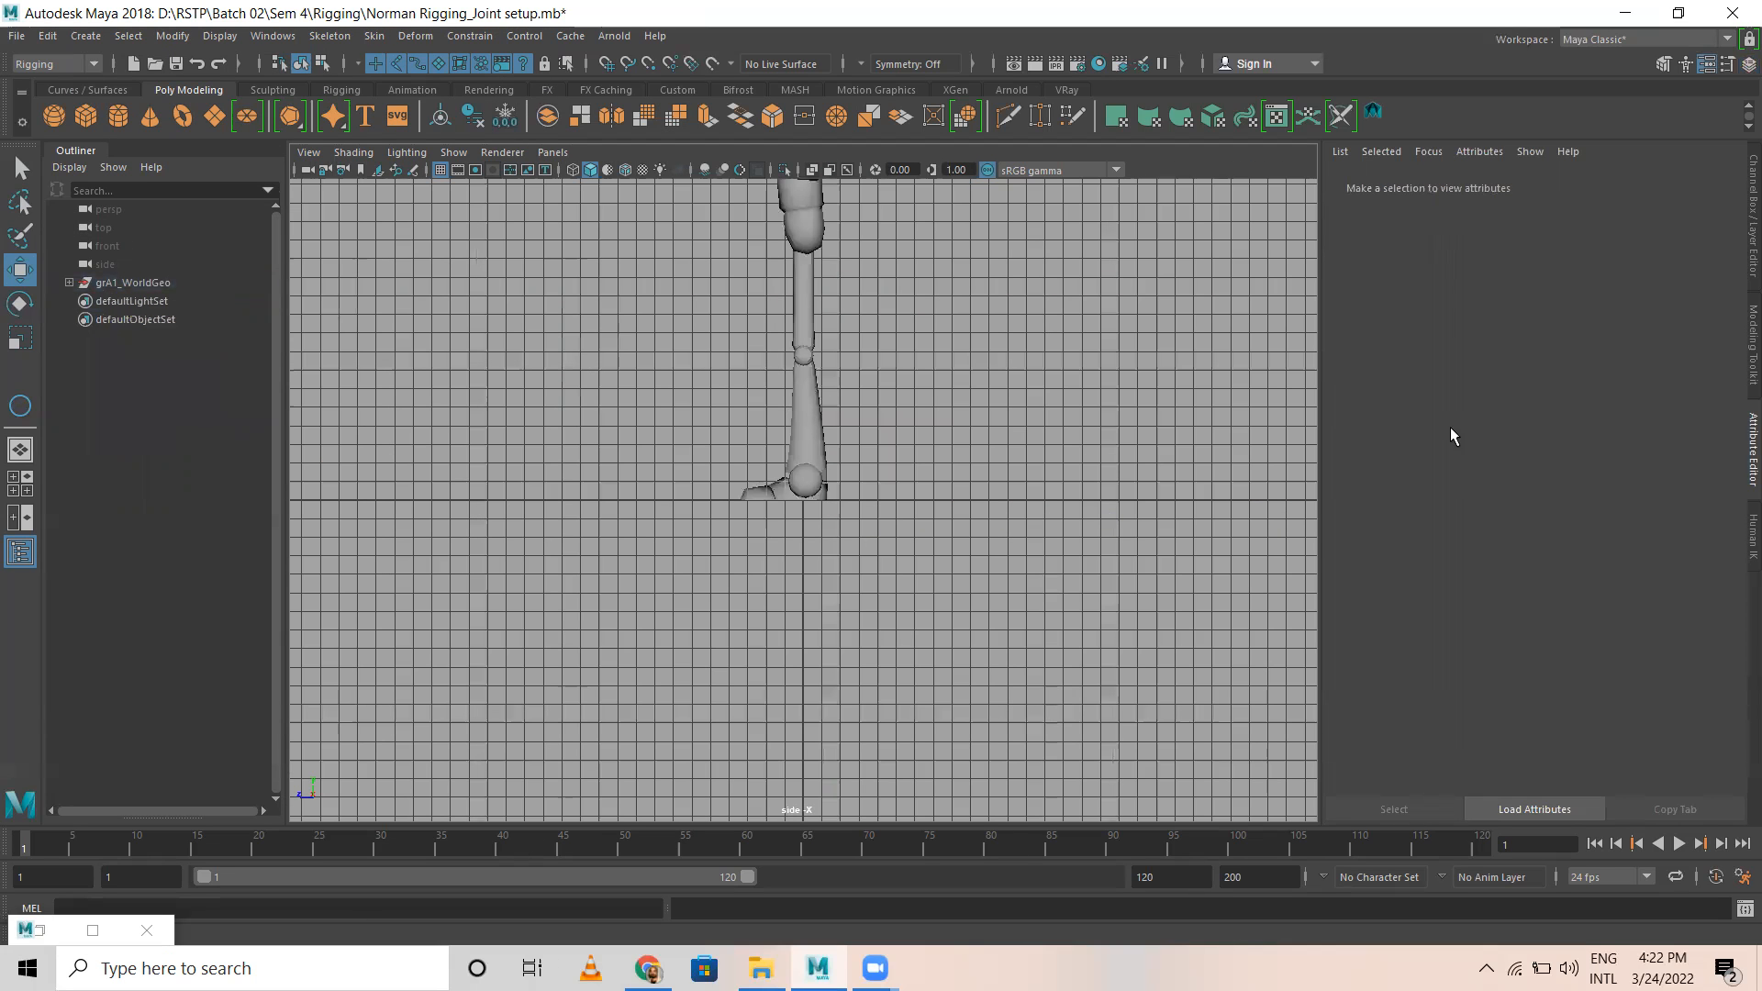
pyautogui.click(1749, 63)
pyautogui.press('space')
pyautogui.press('space')
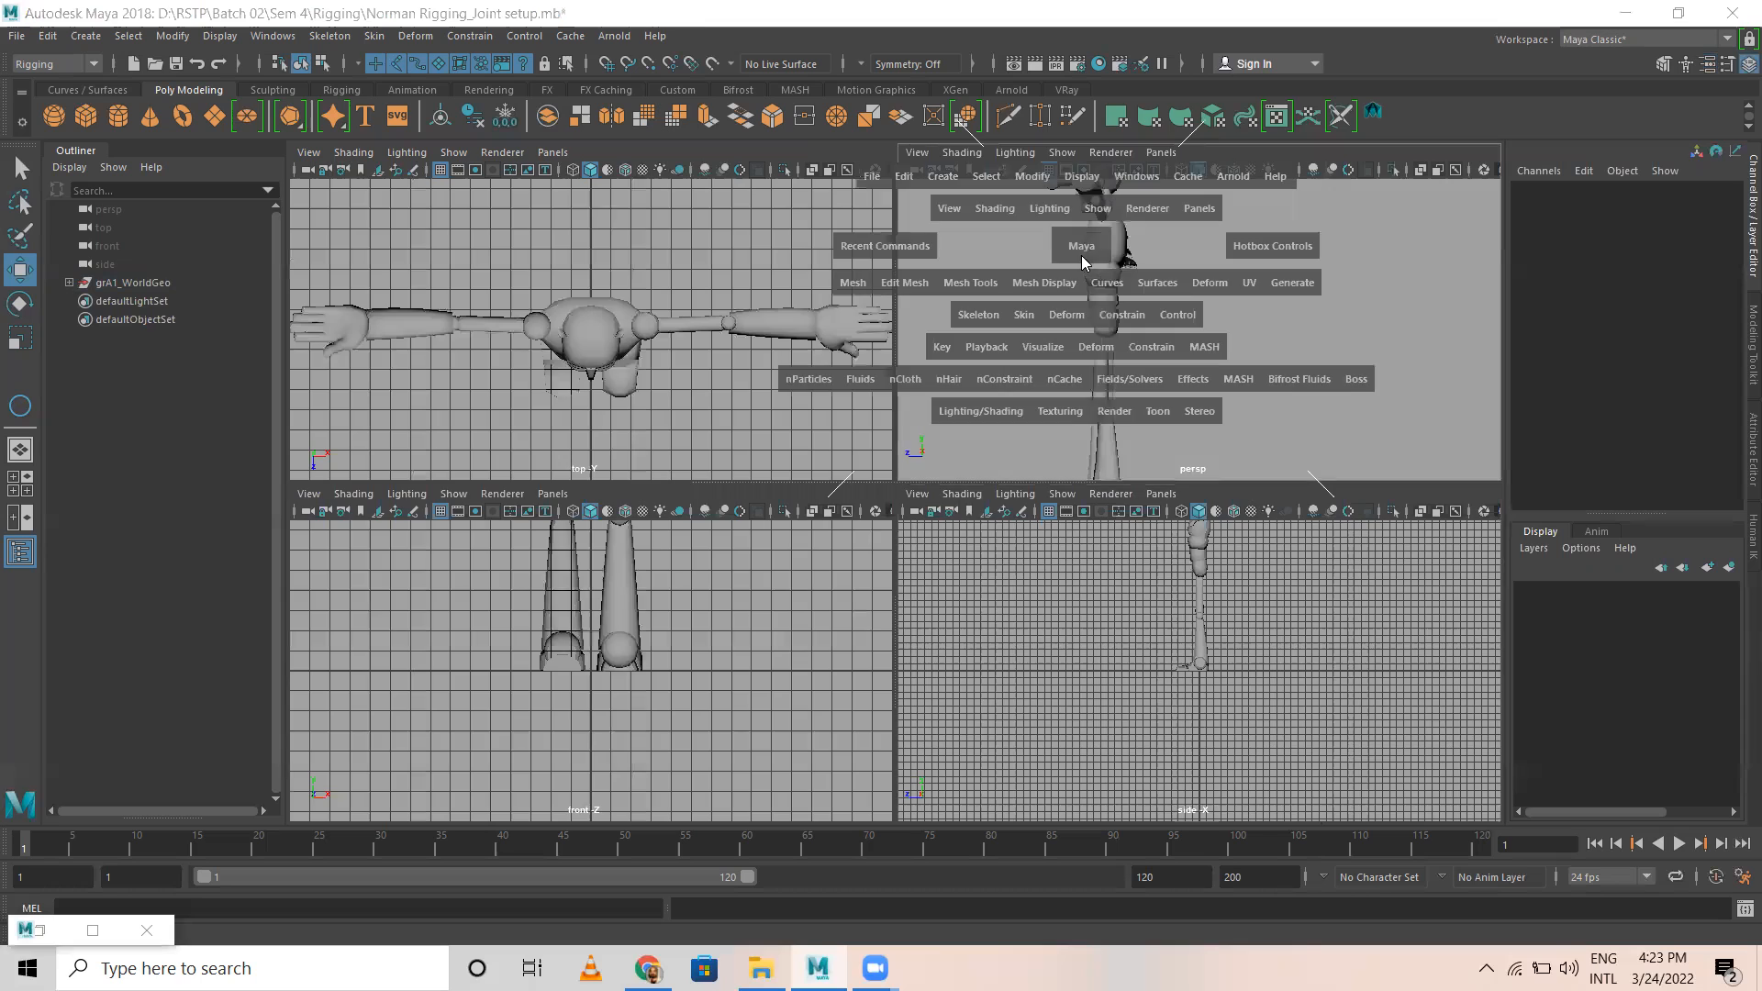
# Step: Put all of the character's meshes into a new display layer named Model
pyautogui.keyDown('alt'); pyautogui.moveTo(459, 303); pyautogui.dragTo(659, 361); pyautogui.keyUp('alt')
pyautogui.moveTo(458, 253); pyautogui.dragTo(1361, 793)
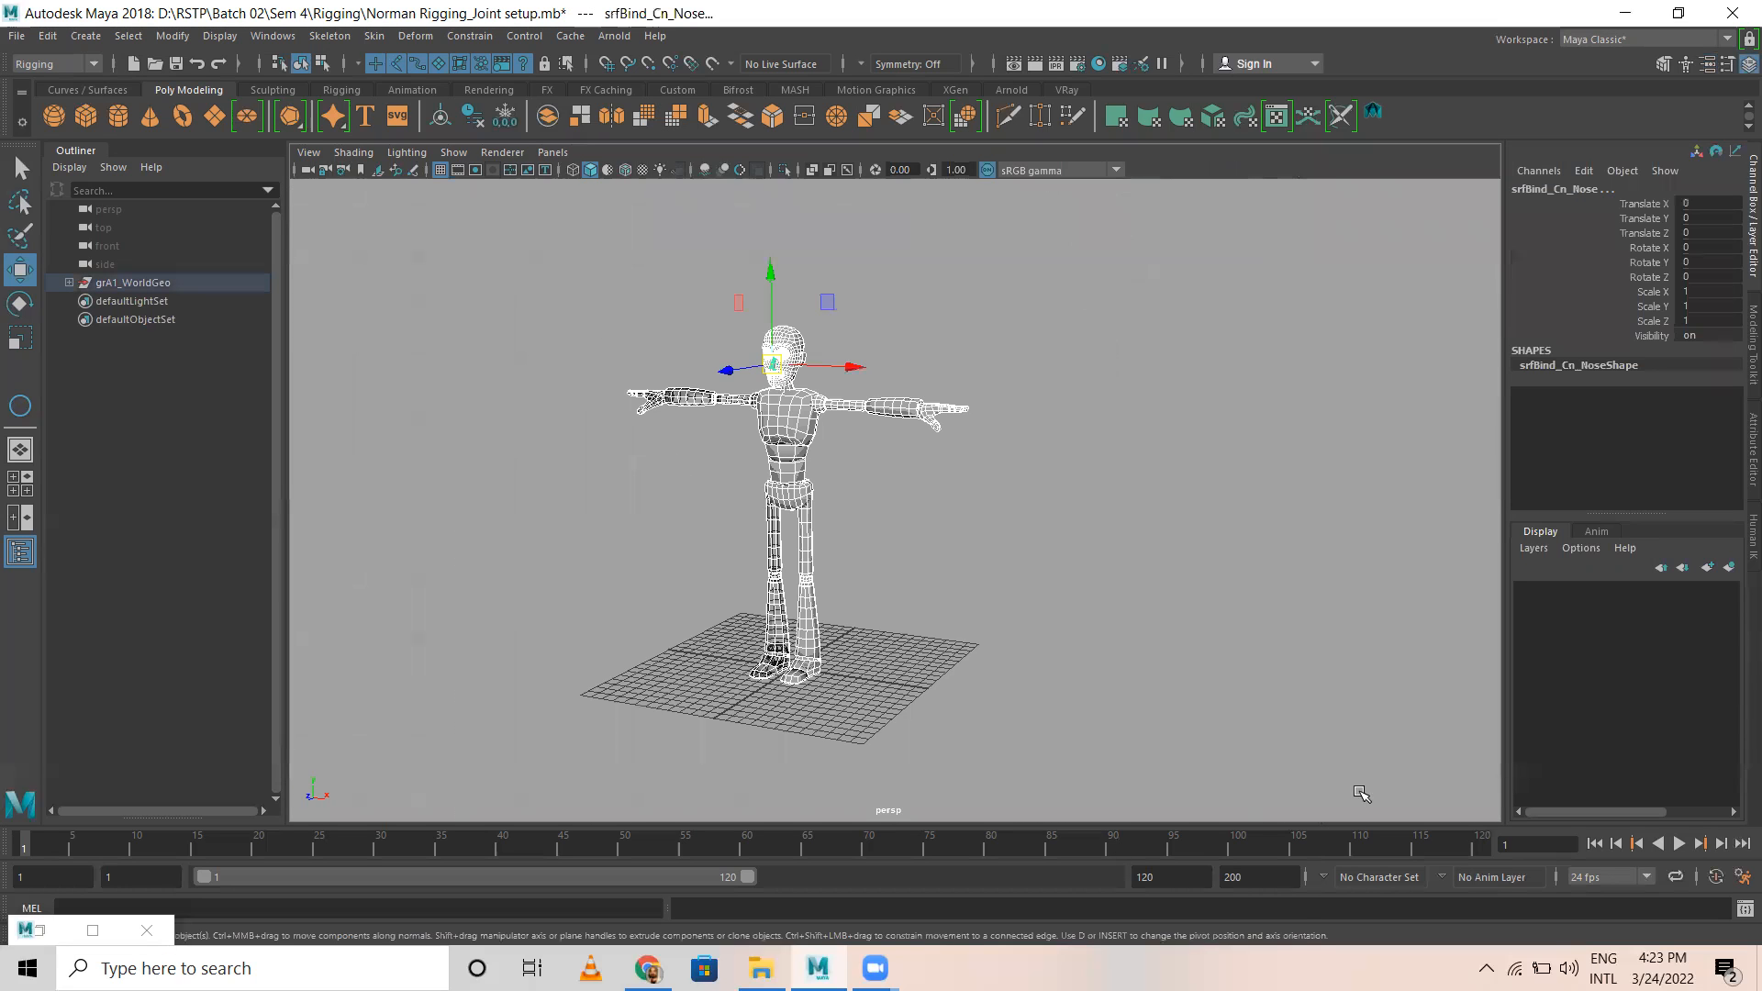
pyautogui.click(1730, 568)
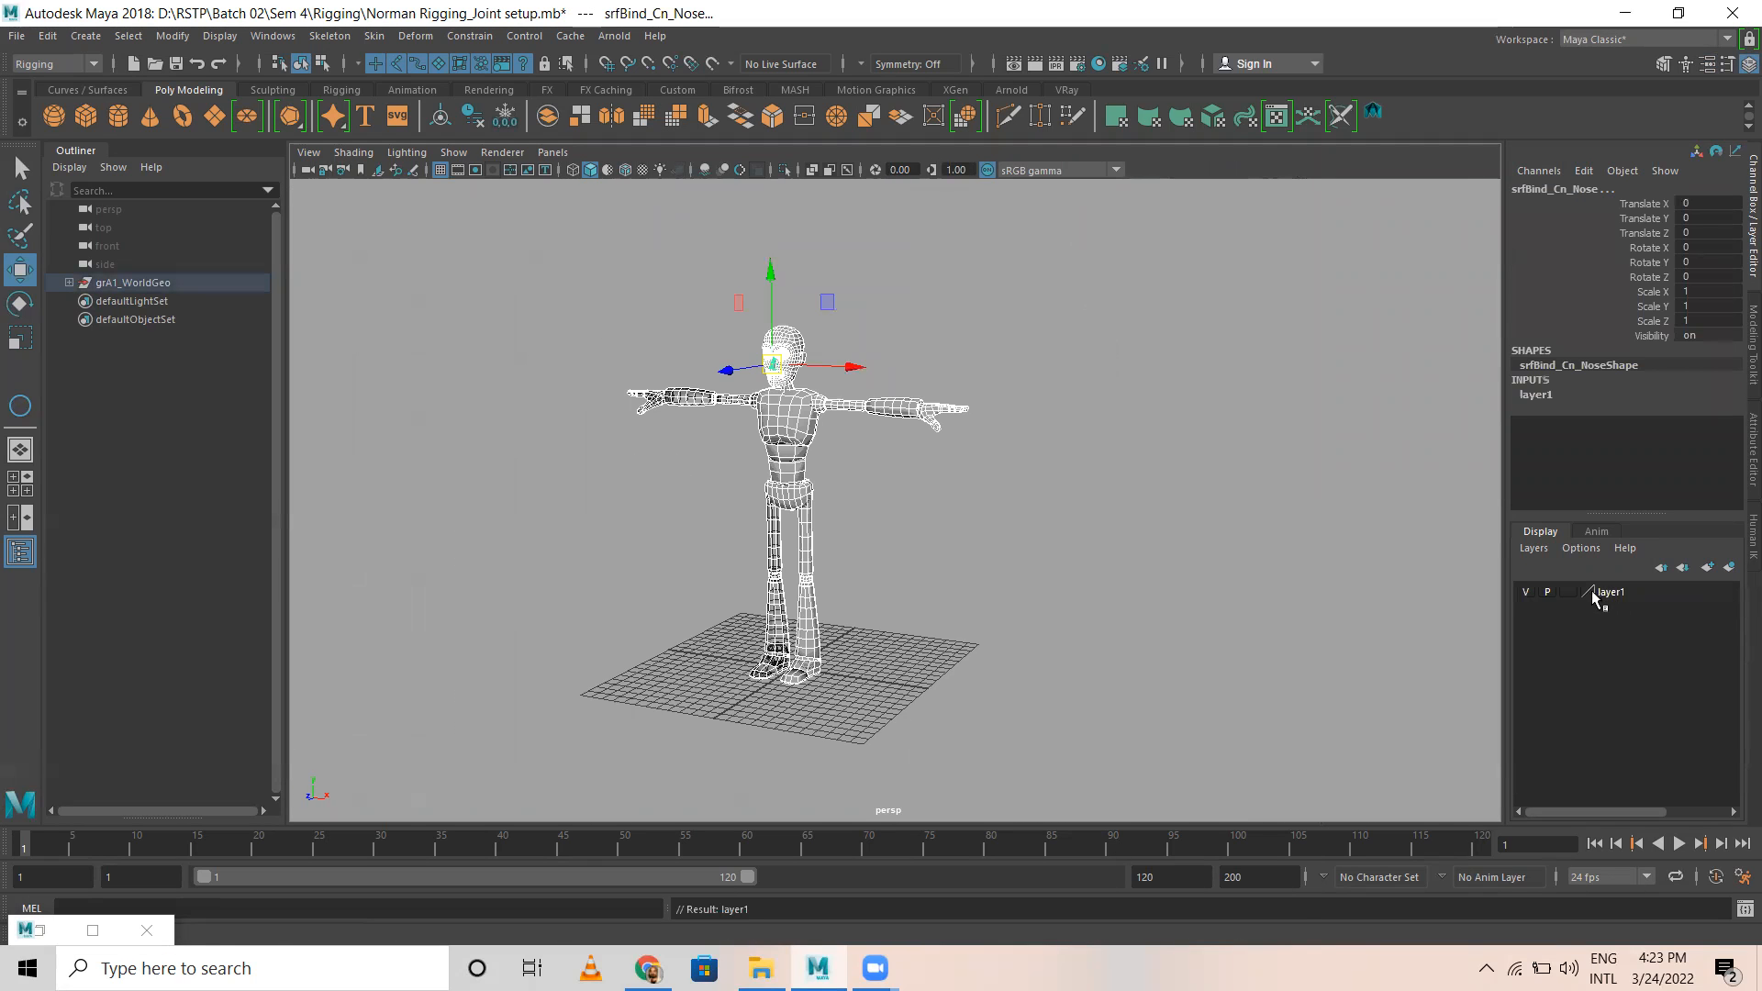
pyautogui.doubleClick(1612, 591)
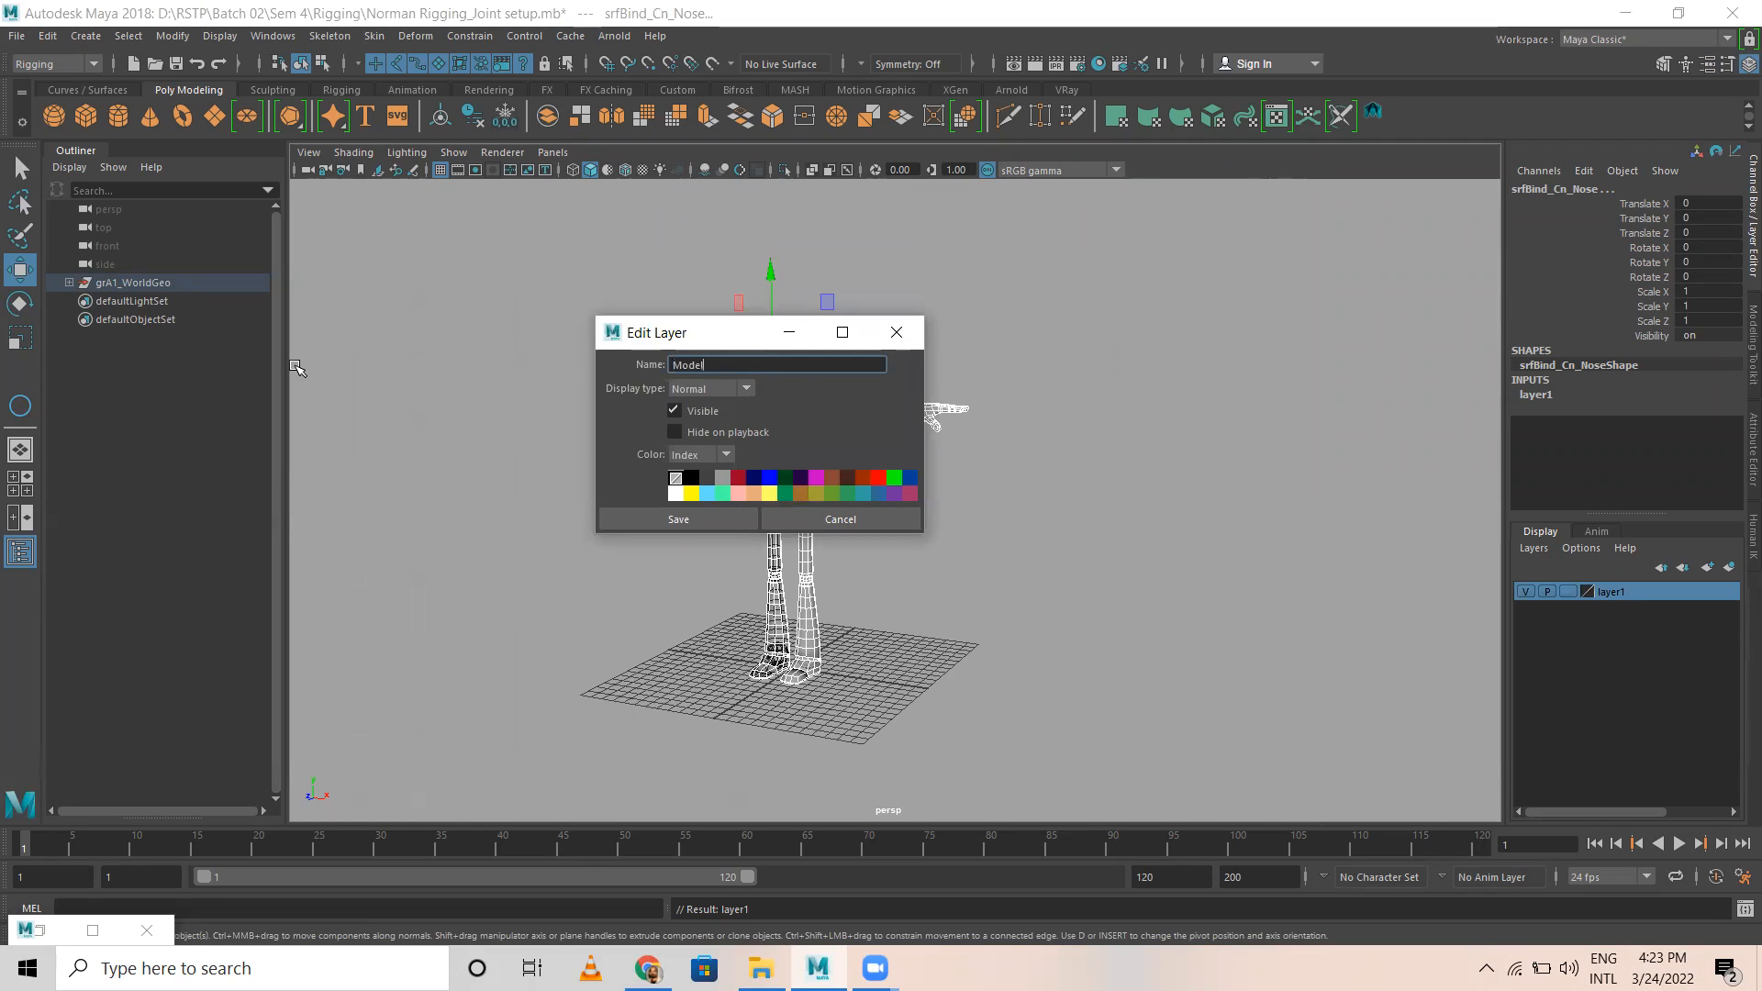
pyautogui.click(670, 518)
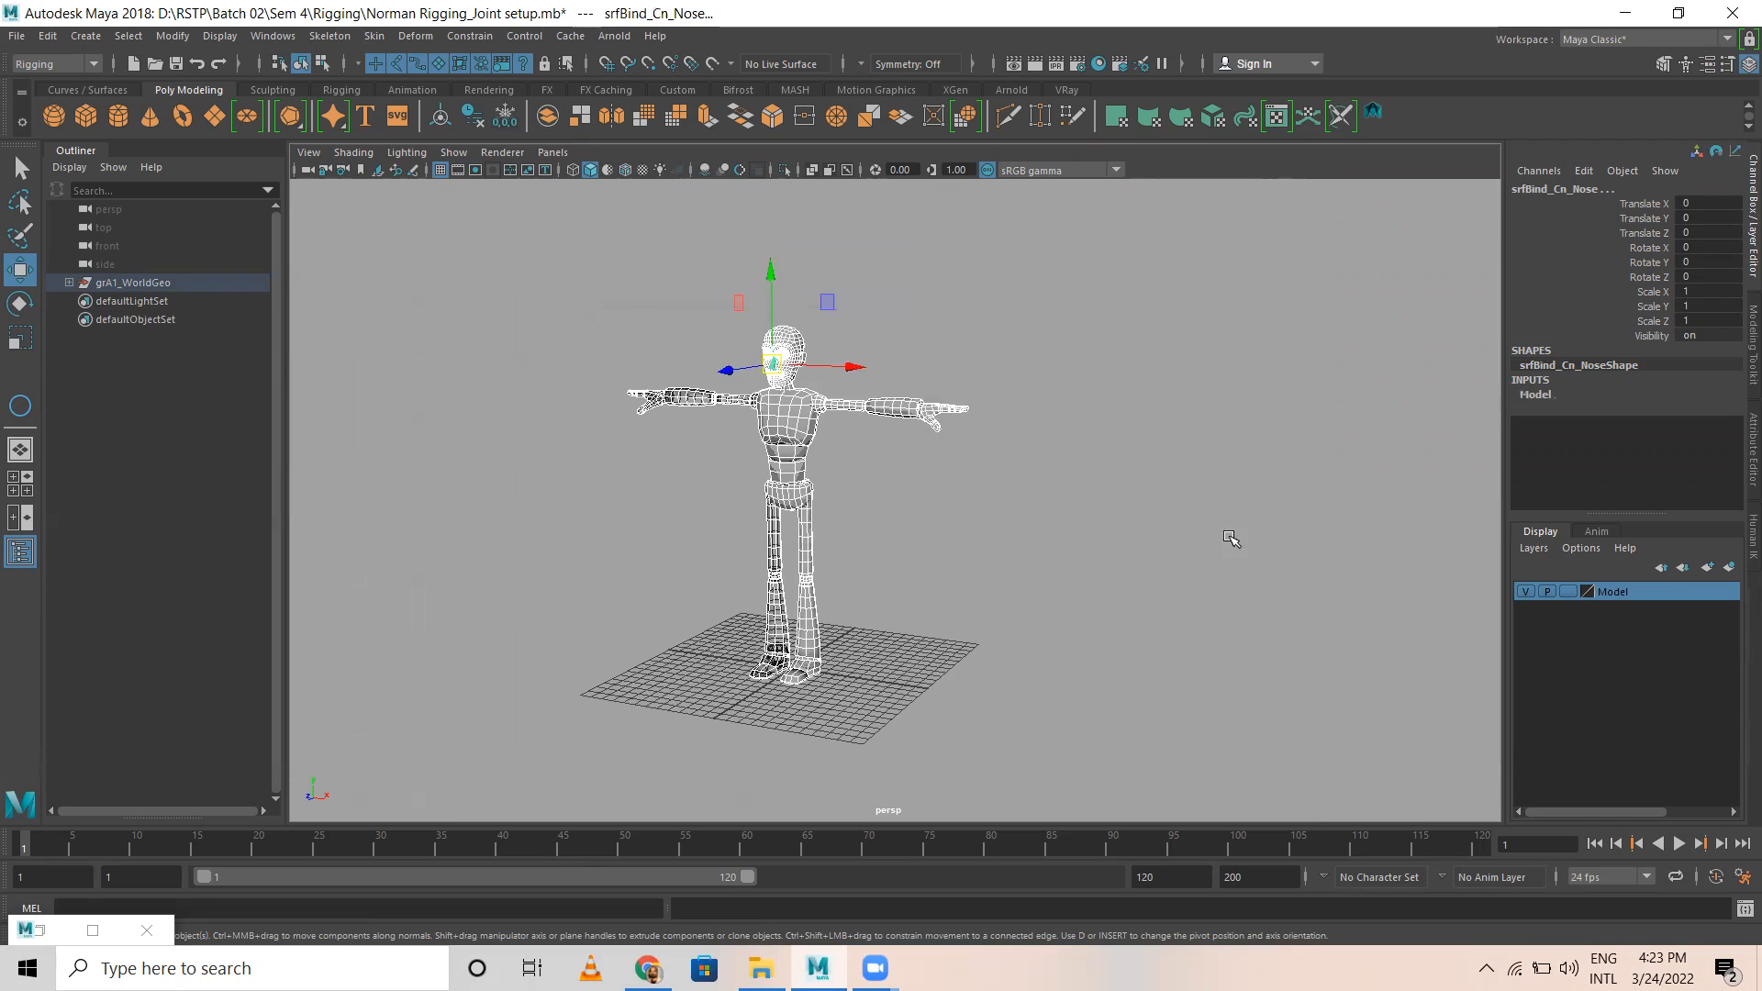
# Step: Set the Model layer's display type to Reference and check the character in the side view
pyautogui.click(1569, 592)
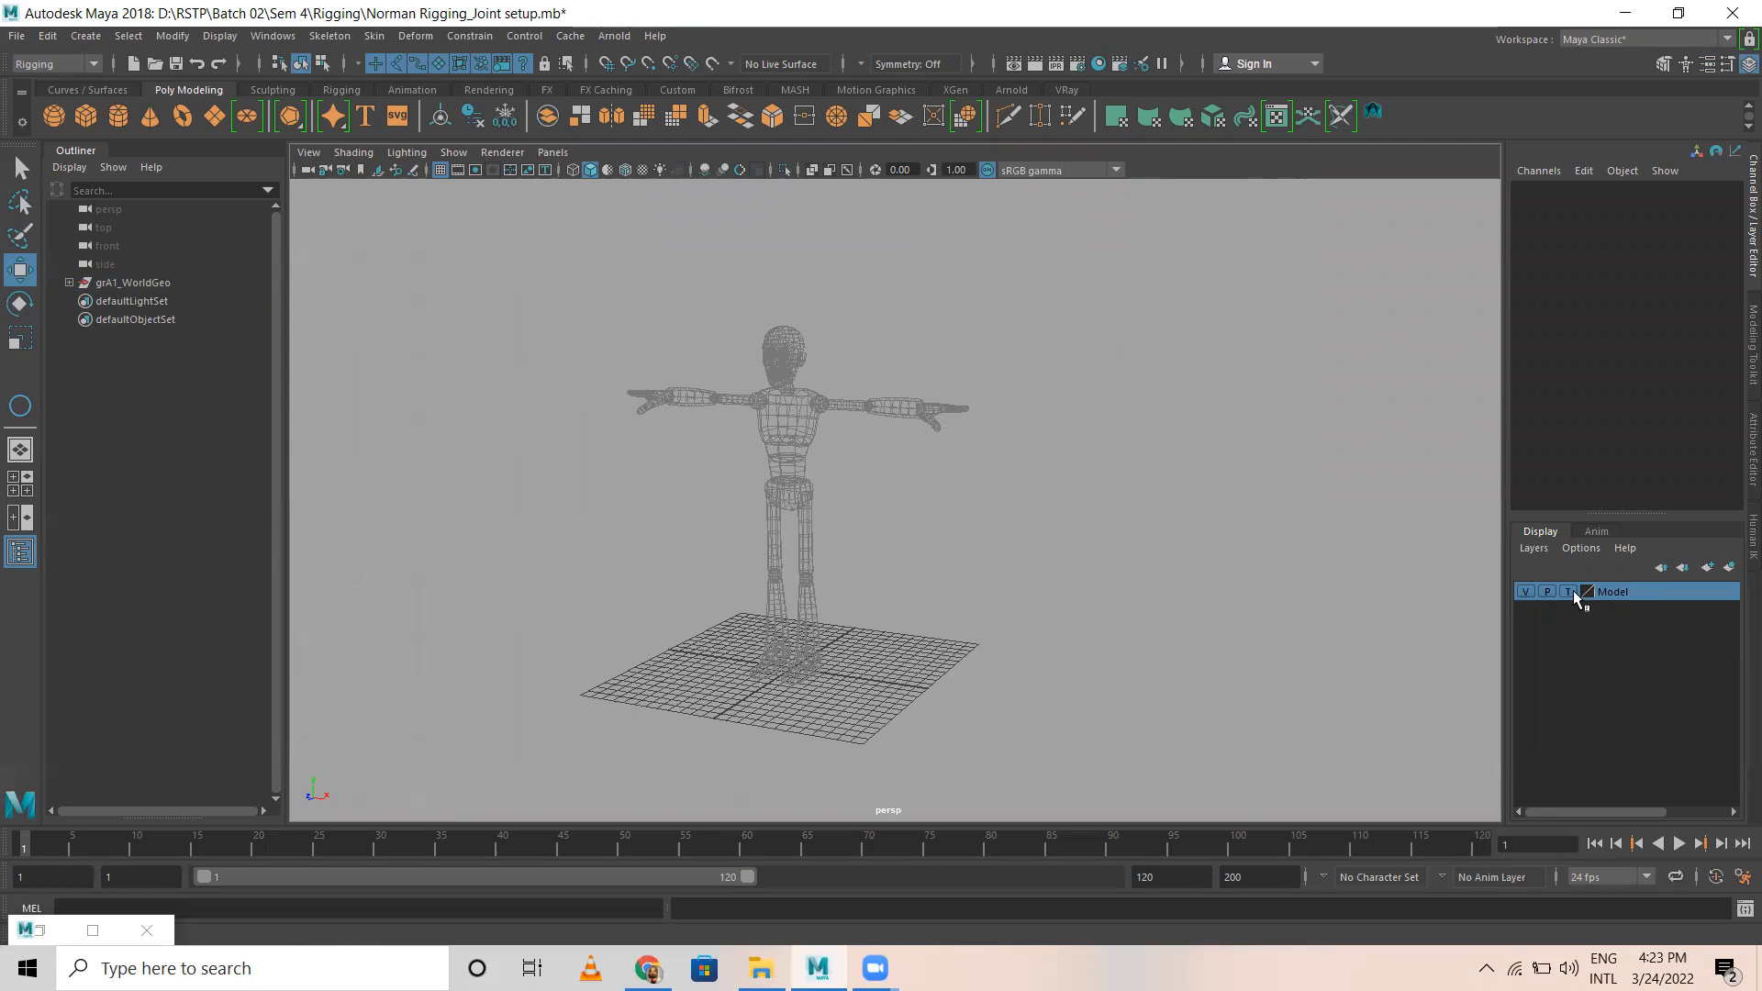
pyautogui.click(1573, 592)
pyautogui.keyDown('alt'); pyautogui.moveTo(1037, 562); pyautogui.dragTo(920, 563); pyautogui.keyUp('alt')
pyautogui.press('space')
pyautogui.press('space')
pyautogui.keyDown('alt'); pyautogui.moveTo(624, 470); pyautogui.dragTo(1107, 456, button='right'); pyautogui.keyUp('alt')
pyautogui.keyDown('alt'); pyautogui.moveTo(1107, 456); pyautogui.dragTo(999, 621, button='middle'); pyautogui.keyUp('alt')
pyautogui.keyDown('alt'); pyautogui.moveTo(999, 621); pyautogui.dragTo(1044, 565, button='right'); pyautogui.keyUp('alt')
pyautogui.keyDown('alt'); pyautogui.moveTo(1117, 622); pyautogui.dragTo(1056, 619, button='right'); pyautogui.keyUp('alt')
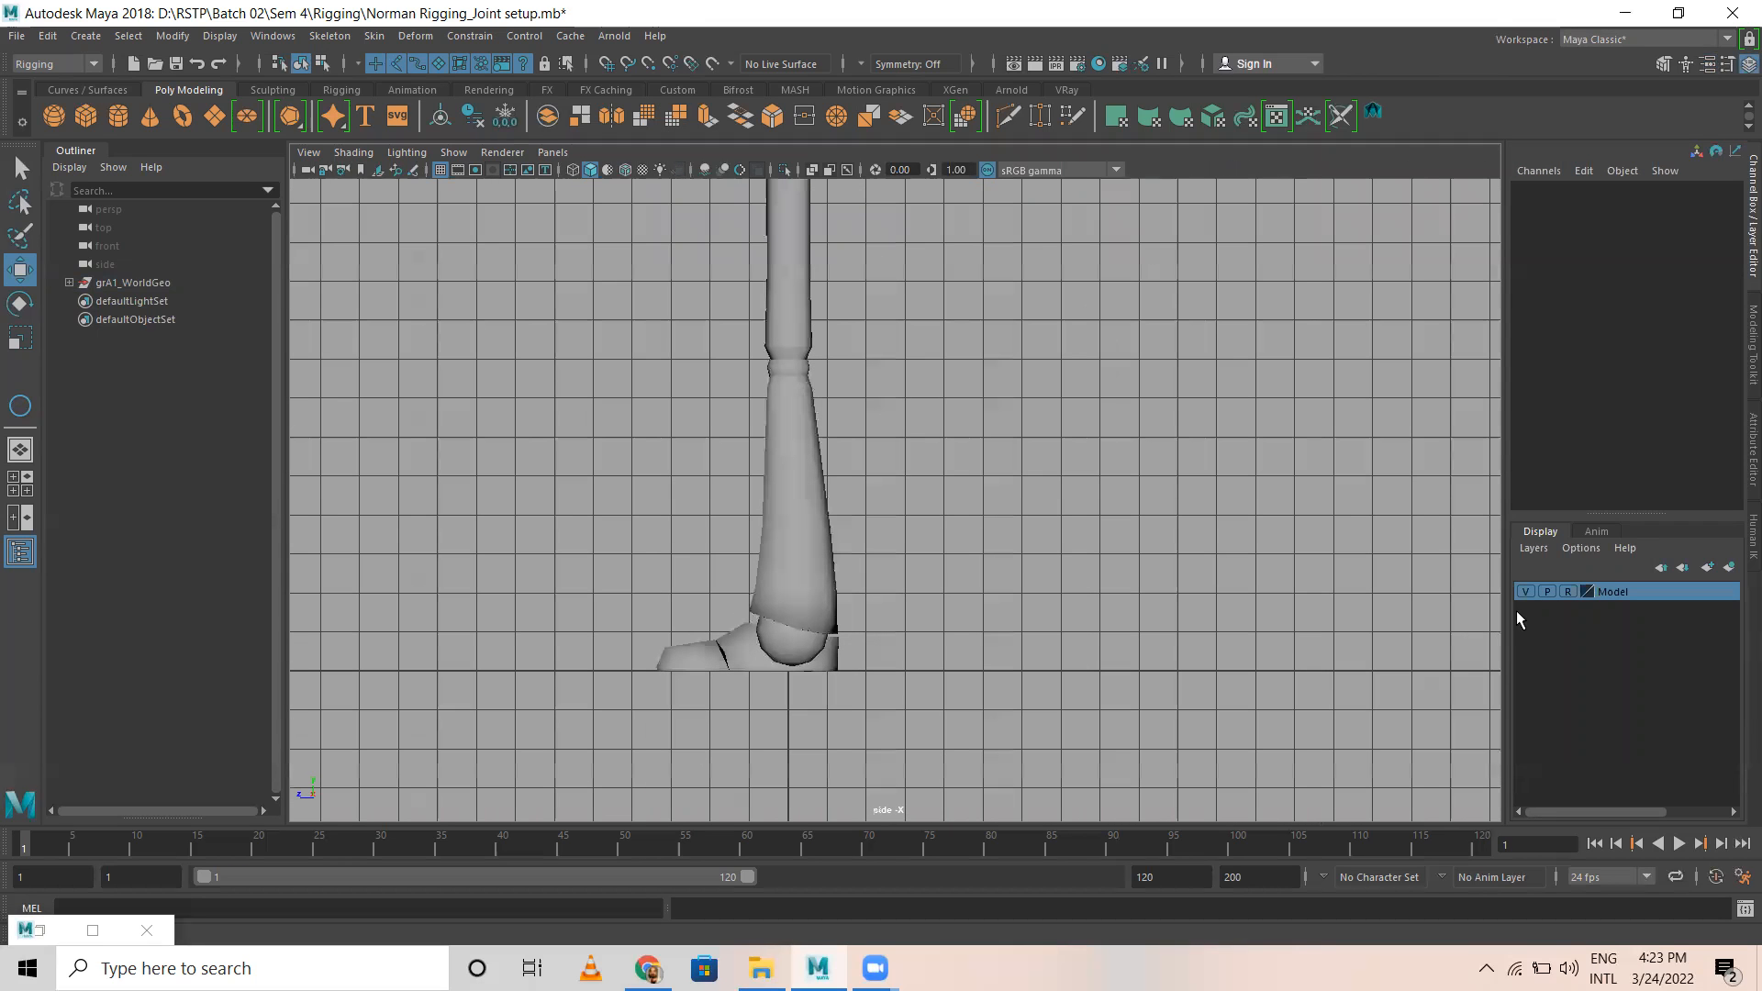
# Step: Try the Template display type on the Model layer, and return the layer to Reference
pyautogui.click(1568, 595)
pyautogui.keyDown('alt'); pyautogui.moveTo(1010, 504); pyautogui.dragTo(927, 503, button='right'); pyautogui.keyUp('alt')
pyautogui.keyDown('alt'); pyautogui.moveTo(866, 389); pyautogui.dragTo(838, 588, button='middle'); pyautogui.keyUp('alt')
pyautogui.keyDown('alt'); pyautogui.moveTo(680, 510); pyautogui.dragTo(928, 492, button='right'); pyautogui.keyUp('alt')
pyautogui.press('space')
pyautogui.press('space')
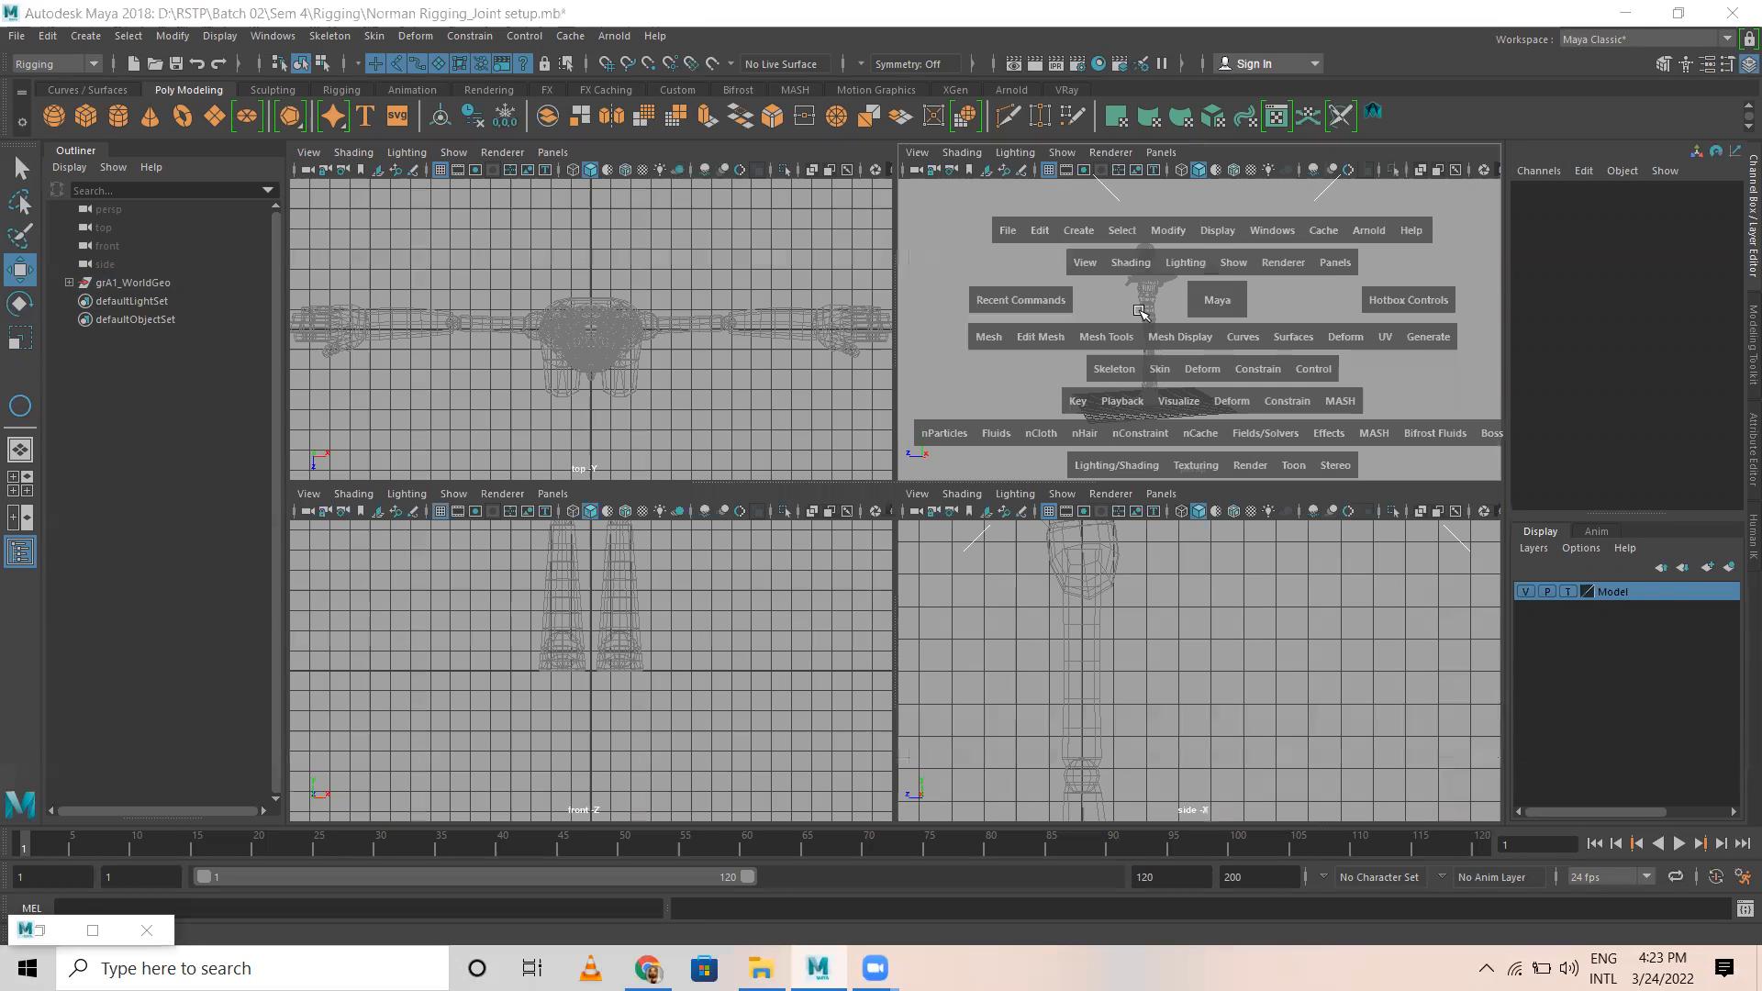
pyautogui.click(1568, 592)
# Step: Examine the character's pelvis, waist and chest segments in the perspective view
pyautogui.moveTo(616, 511)
pyautogui.keyDown('alt'); pyautogui.mouseDown()
pyautogui.moveTo(1026, 493)
pyautogui.moveTo(805, 525)
pyautogui.mouseUp(); pyautogui.keyUp('alt')
pyautogui.keyDown('alt'); pyautogui.moveTo(805, 525); pyautogui.dragTo(1082, 687, button='right'); pyautogui.keyUp('alt')
pyautogui.keyDown('alt'); pyautogui.moveTo(1082, 688); pyautogui.dragTo(996, 633); pyautogui.keyUp('alt')
pyautogui.keyDown('alt'); pyautogui.moveTo(996, 633); pyautogui.dragTo(894, 541, button='right'); pyautogui.keyUp('alt')
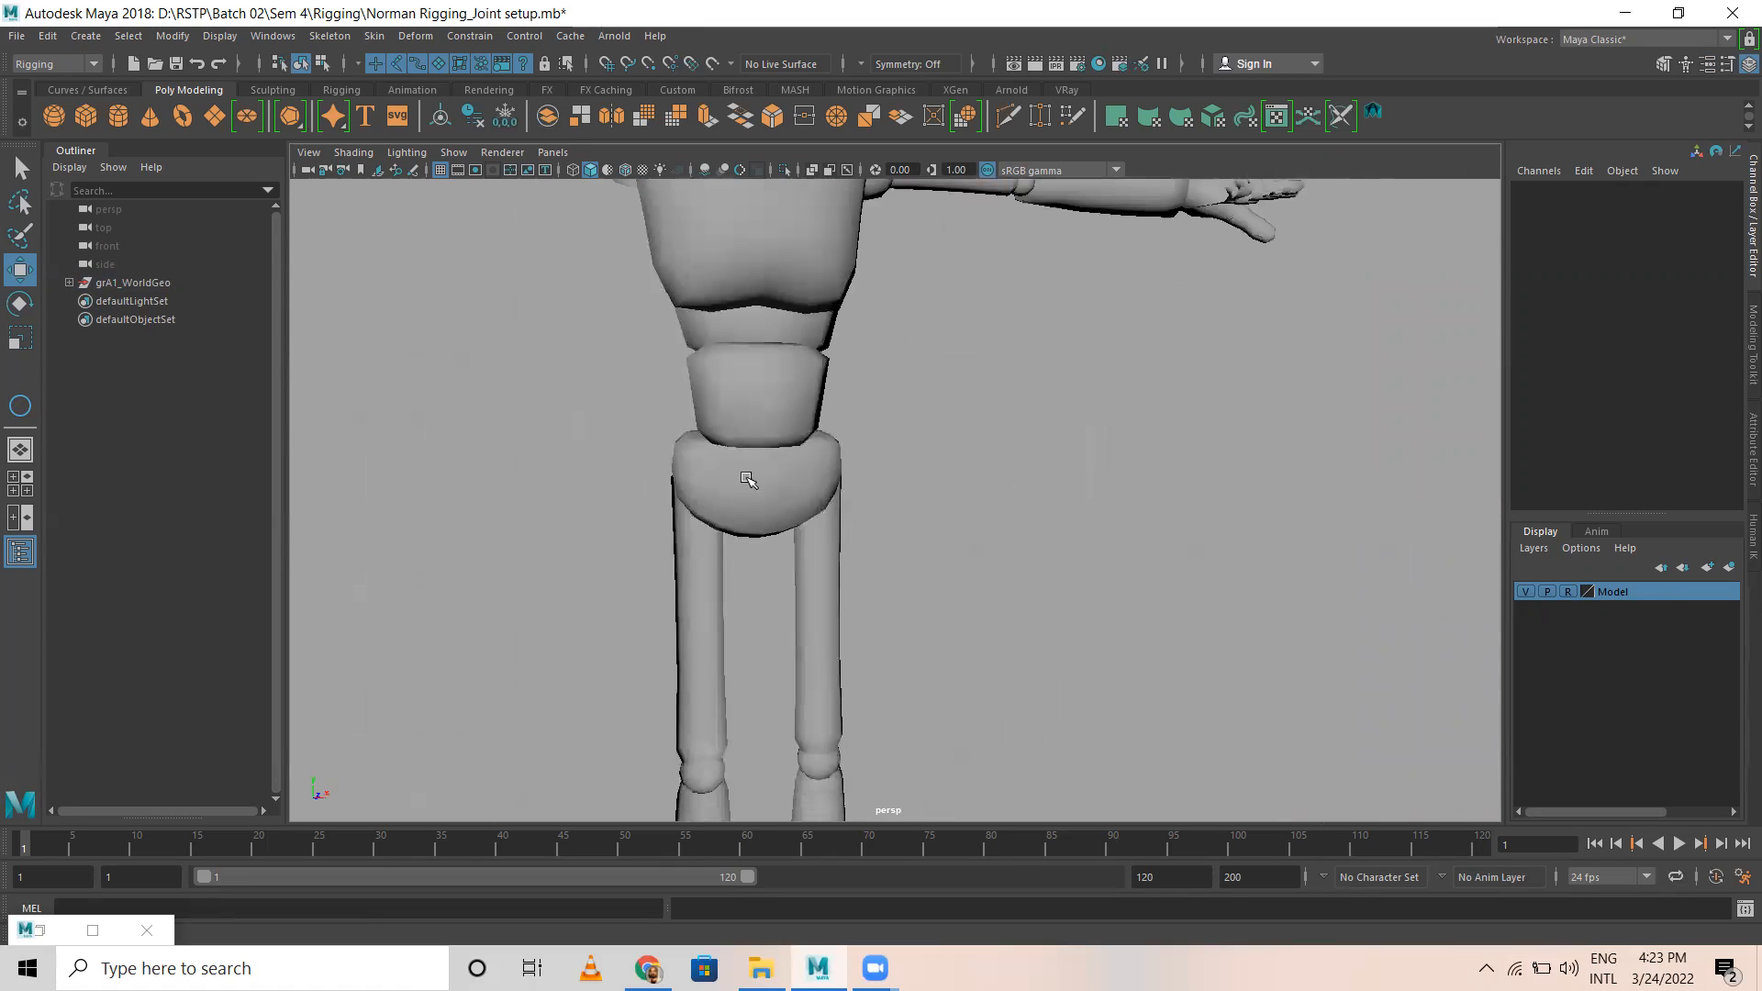
pyautogui.keyDown('alt'); pyautogui.moveTo(863, 480); pyautogui.dragTo(932, 672, button='middle'); pyautogui.keyUp('alt')
pyautogui.keyDown('alt'); pyautogui.moveTo(980, 574); pyautogui.dragTo(958, 575); pyautogui.keyUp('alt')
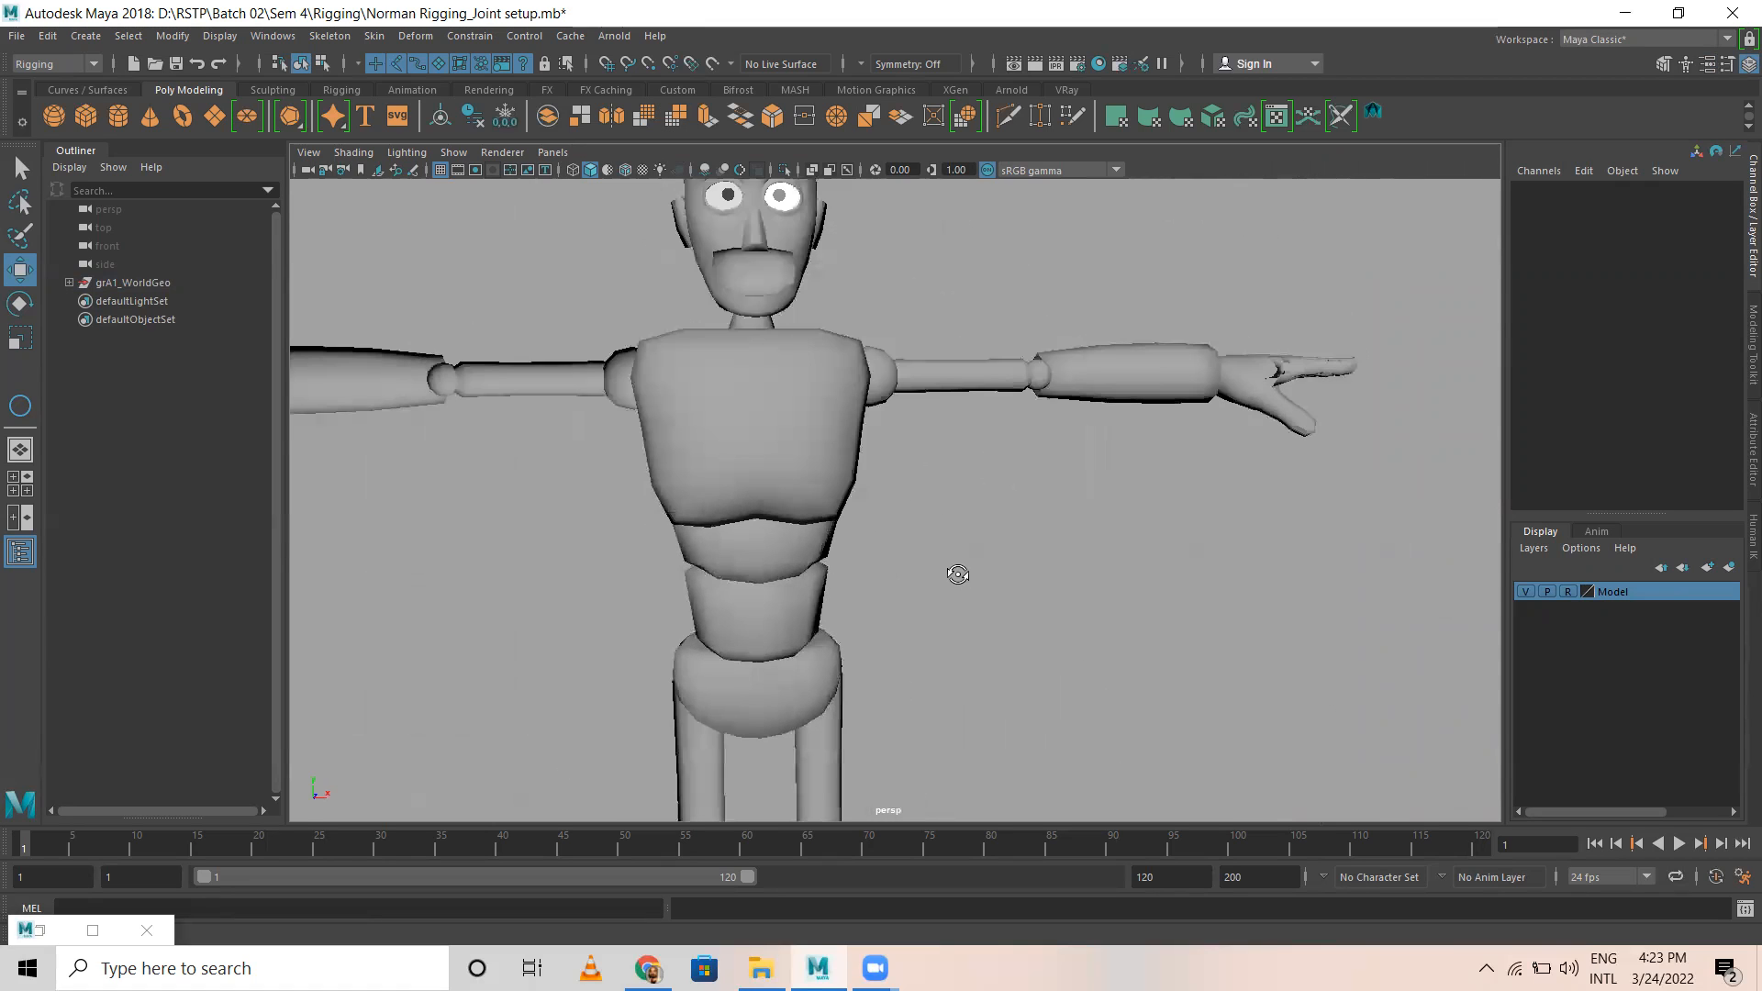
pyautogui.keyDown('alt'); pyautogui.moveTo(957, 575); pyautogui.dragTo(962, 474, button='middle'); pyautogui.keyUp('alt')
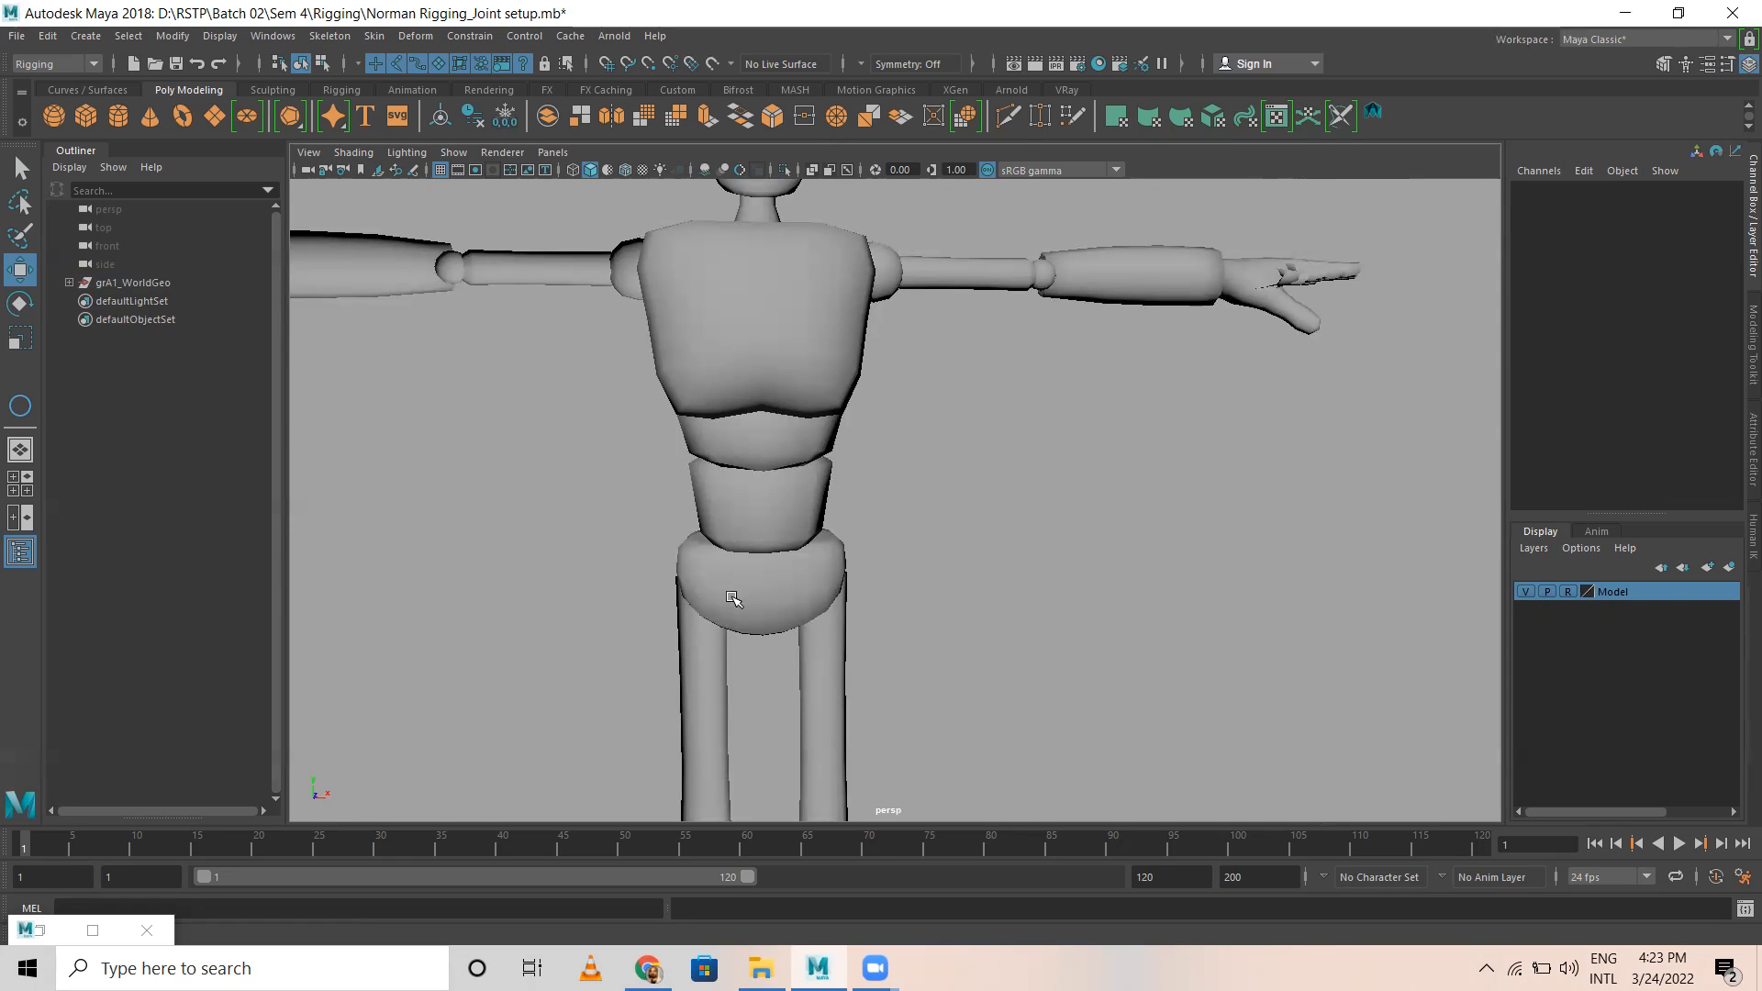
# Step: Examine the character's legs, knees and feet, followed by the upper body, in the perspective view
pyautogui.scroll(-8, 670, 505)
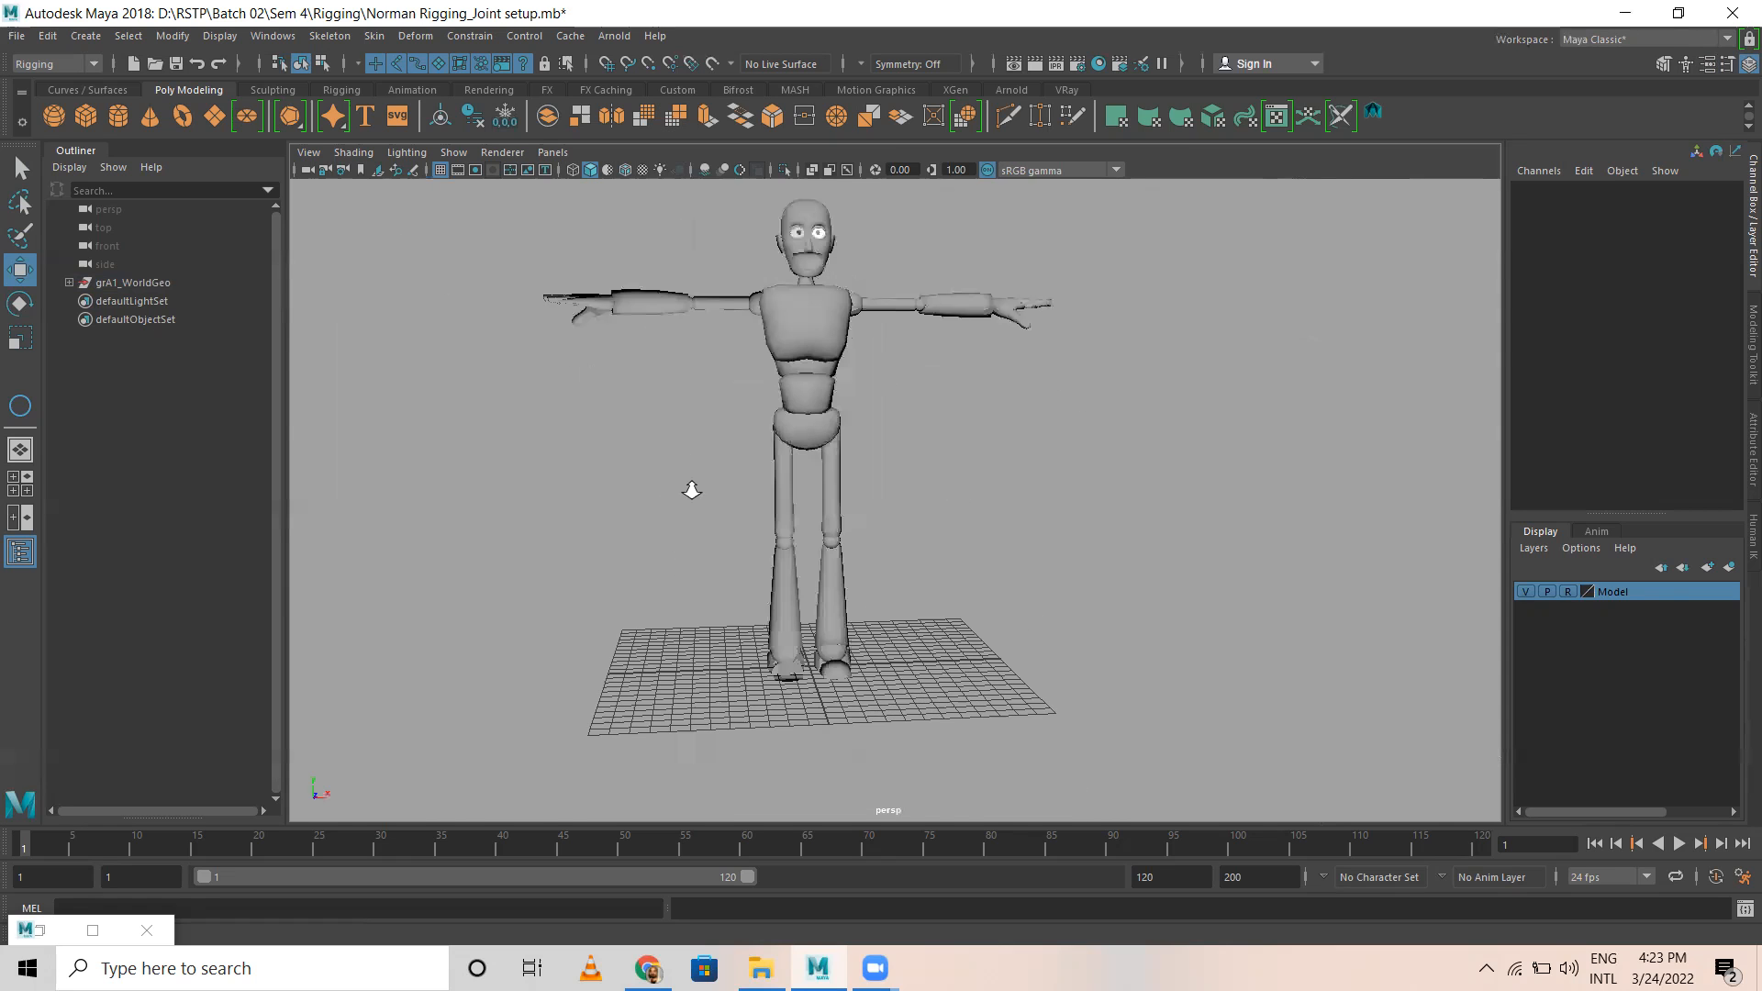
pyautogui.scroll(5, 799, 395)
pyautogui.keyDown('alt'); pyautogui.moveTo(876, 682); pyautogui.dragTo(893, 491, button='middle'); pyautogui.keyUp('alt')
pyautogui.keyDown('alt'); pyautogui.moveTo(893, 490); pyautogui.dragTo(740, 527); pyautogui.keyUp('alt')
pyautogui.scroll(5, 620, 491)
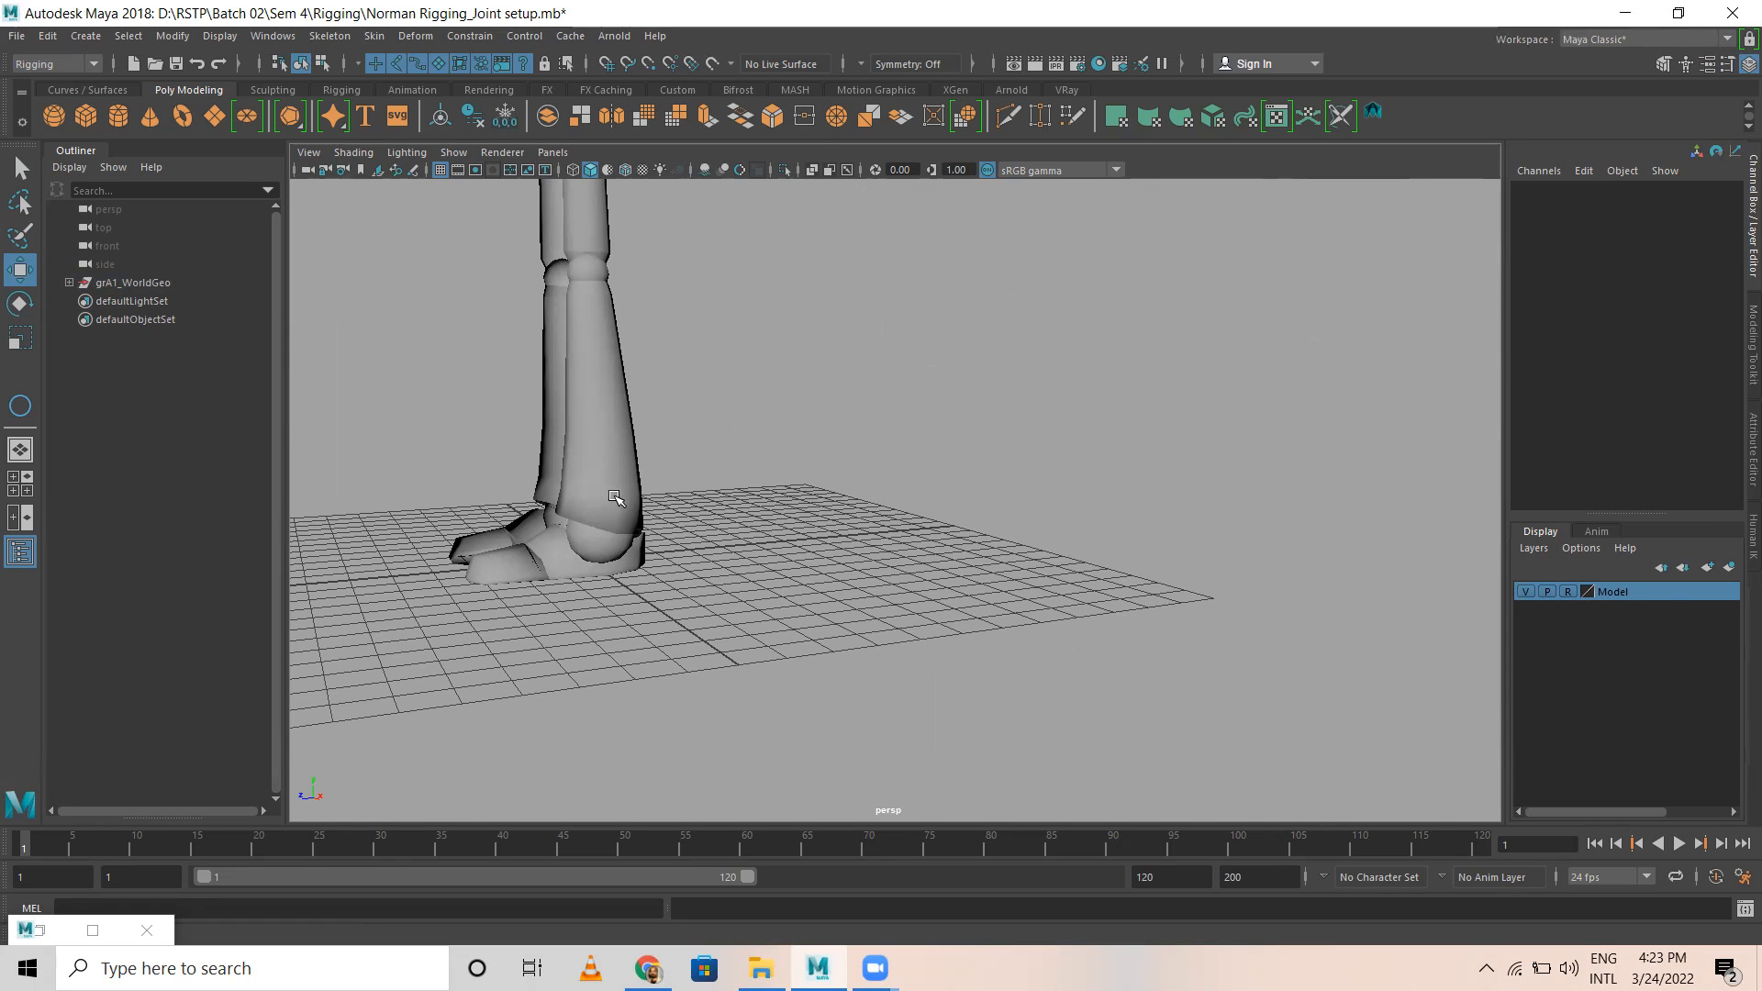
pyautogui.keyDown('alt'); pyautogui.moveTo(769, 301); pyautogui.dragTo(906, 691, button='middle'); pyautogui.keyUp('alt')
pyautogui.keyDown('alt'); pyautogui.moveTo(906, 691); pyautogui.dragTo(789, 457); pyautogui.keyUp('alt')
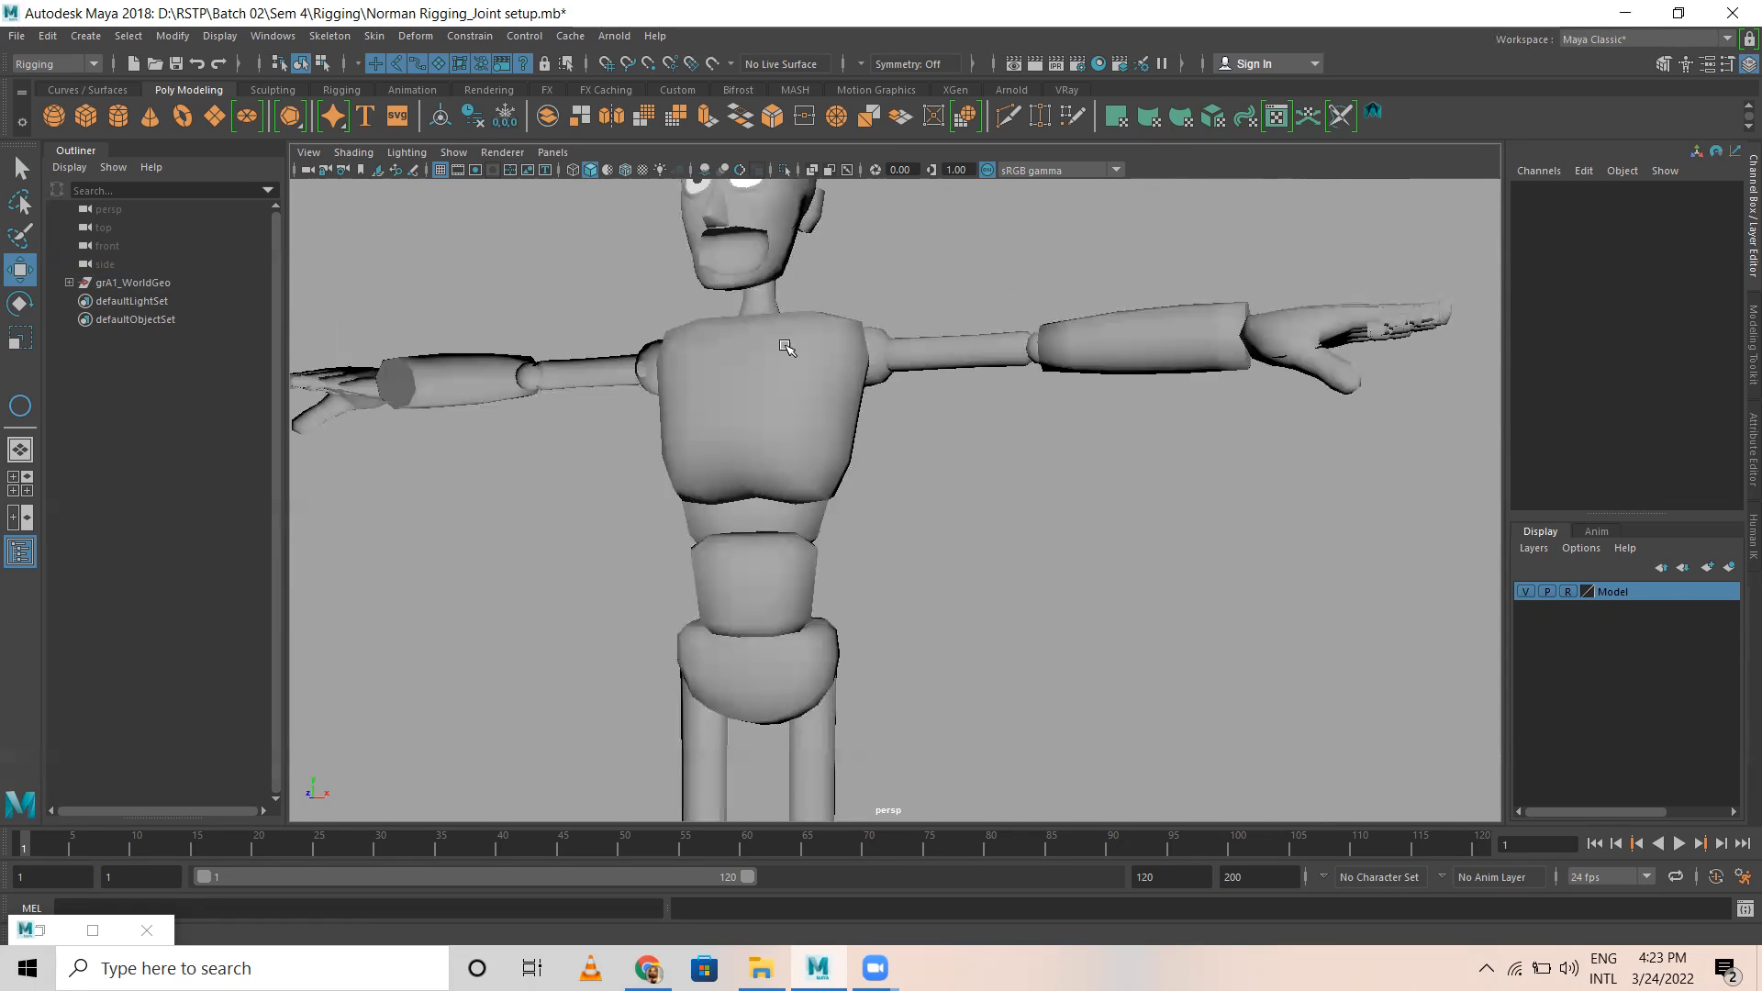
pyautogui.keyDown('alt'); pyautogui.moveTo(881, 496); pyautogui.dragTo(915, 390); pyautogui.keyUp('alt')
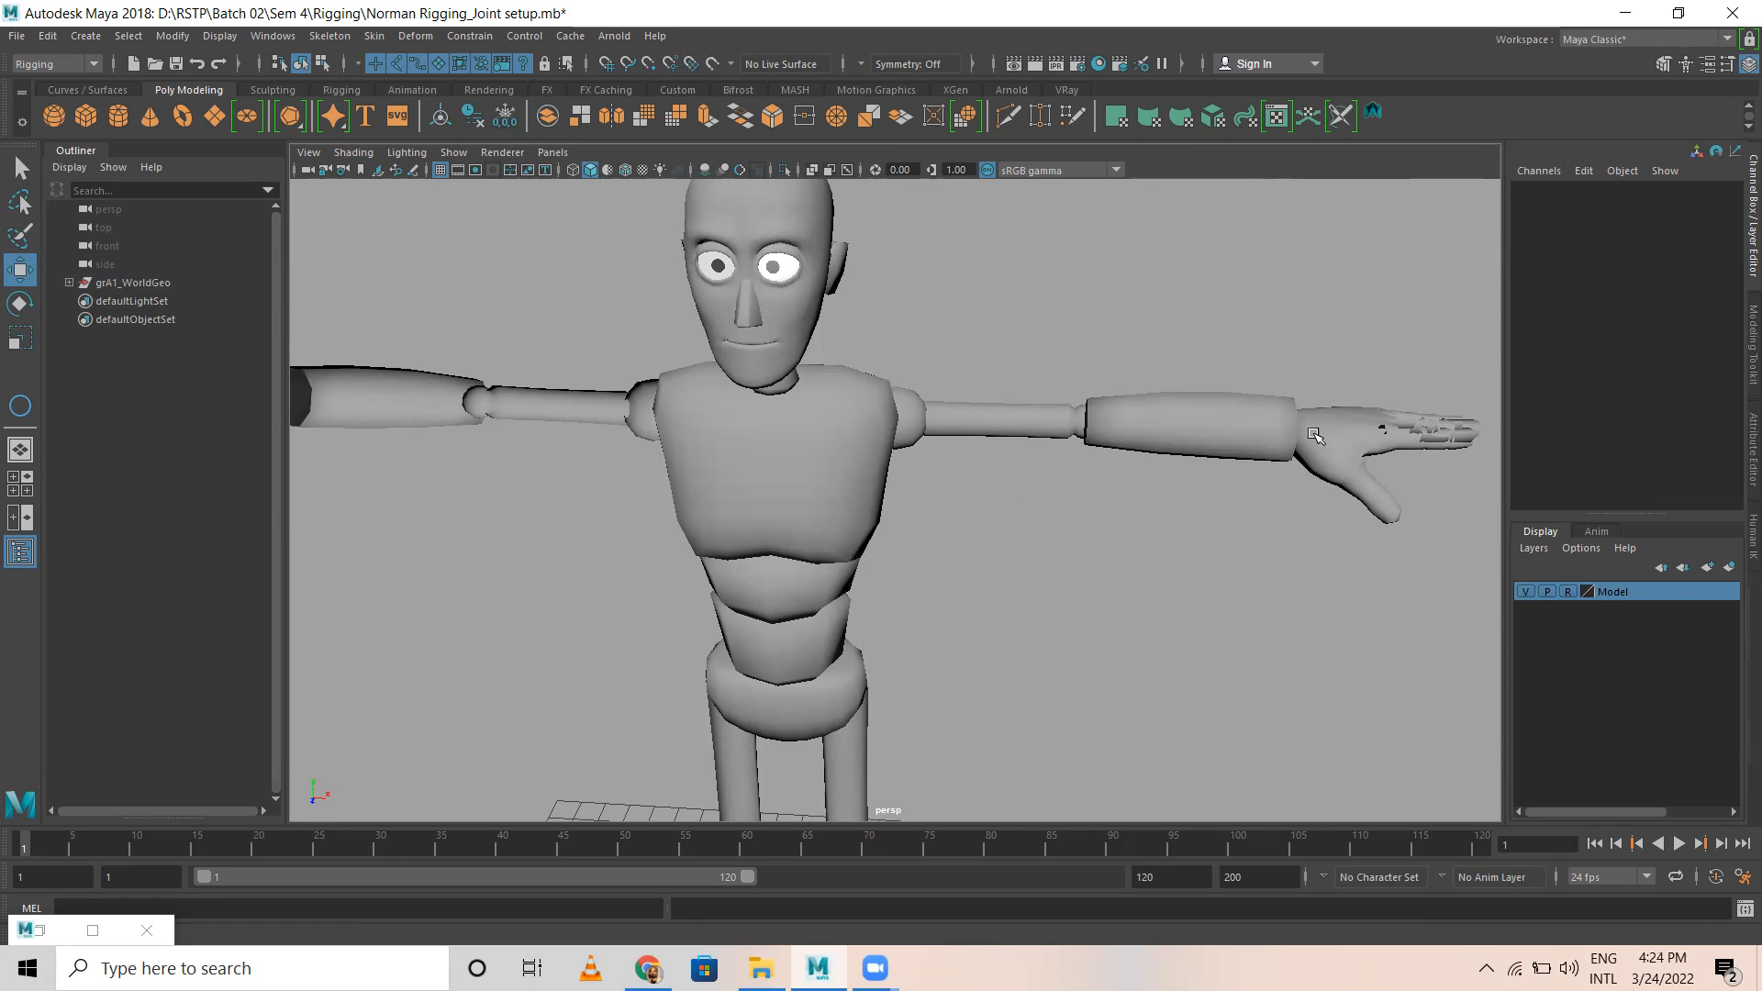
# Step: Inspect the character's left wrist, palm, thumb and fingers up close from above
pyautogui.keyDown('alt'); pyautogui.moveTo(1315, 435); pyautogui.dragTo(1297, 542); pyautogui.keyUp('alt')
pyautogui.keyDown('alt'); pyautogui.moveTo(1282, 776); pyautogui.dragTo(1105, 542, button='middle'); pyautogui.keyUp('alt')
pyautogui.keyDown('alt'); pyautogui.moveTo(1105, 543); pyautogui.dragTo(1334, 429, button='right'); pyautogui.keyUp('alt')
pyautogui.keyDown('alt'); pyautogui.moveTo(1334, 429); pyautogui.dragTo(1120, 457, button='middle'); pyautogui.keyUp('alt')
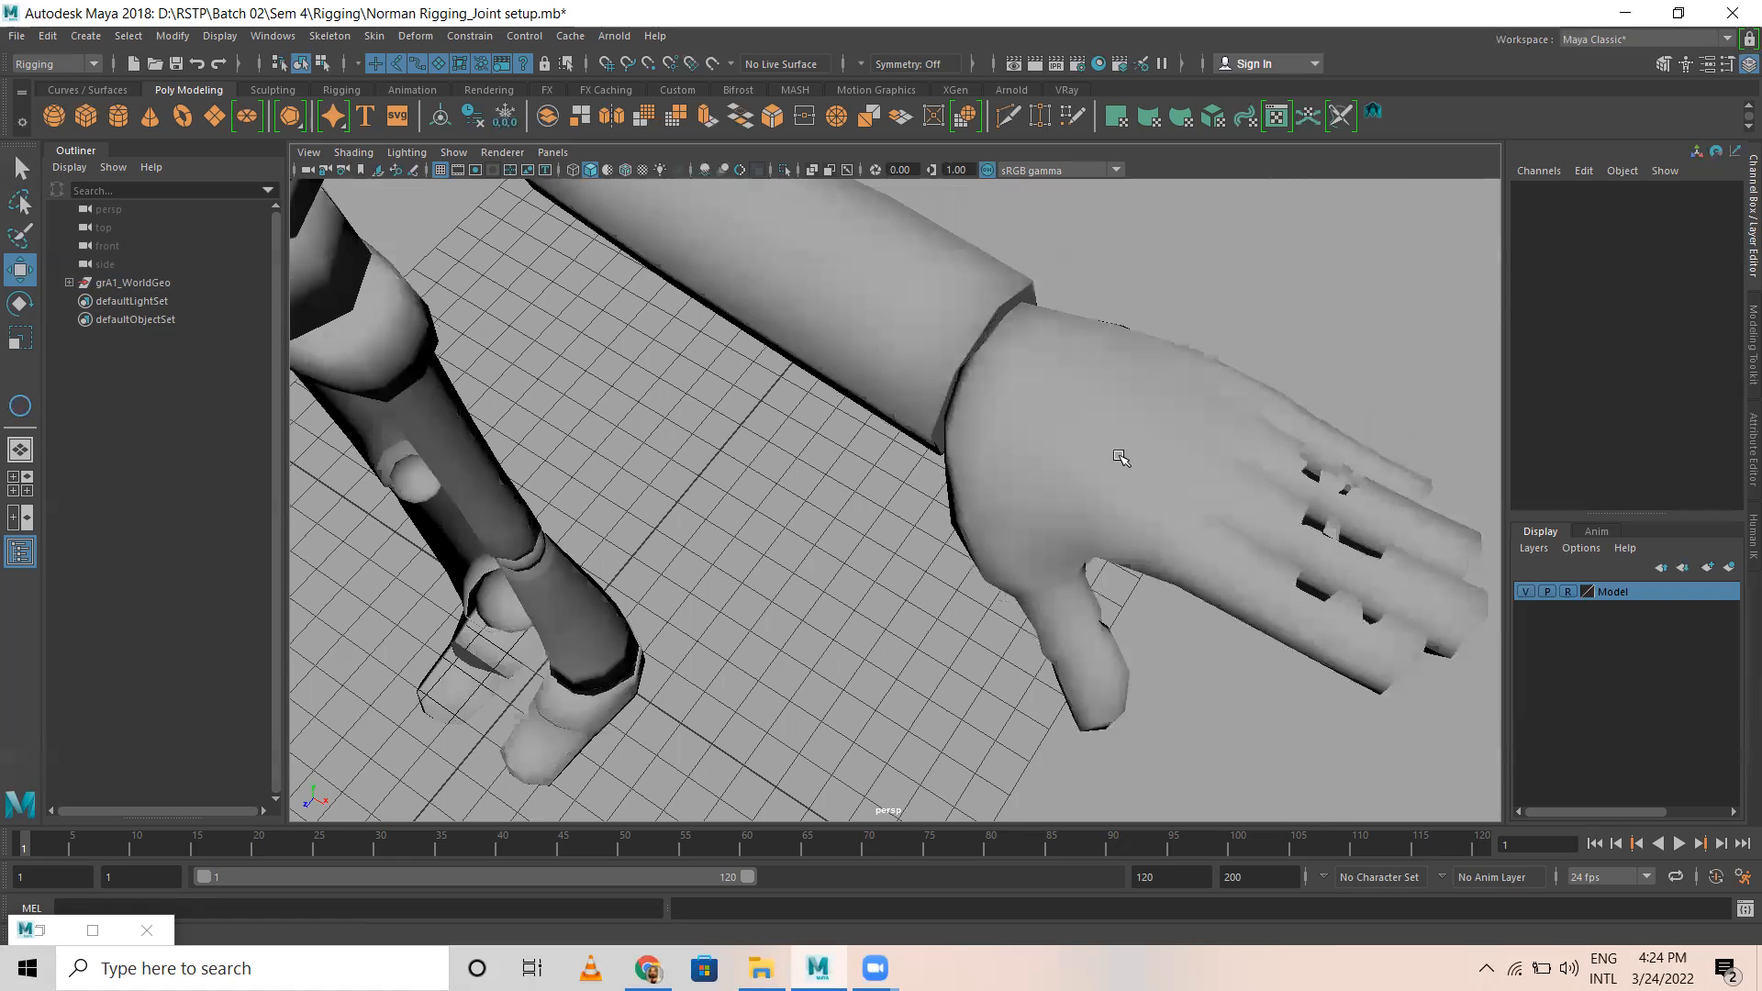
pyautogui.keyDown('alt'); pyautogui.moveTo(1276, 385); pyautogui.dragTo(1099, 512); pyautogui.keyUp('alt')
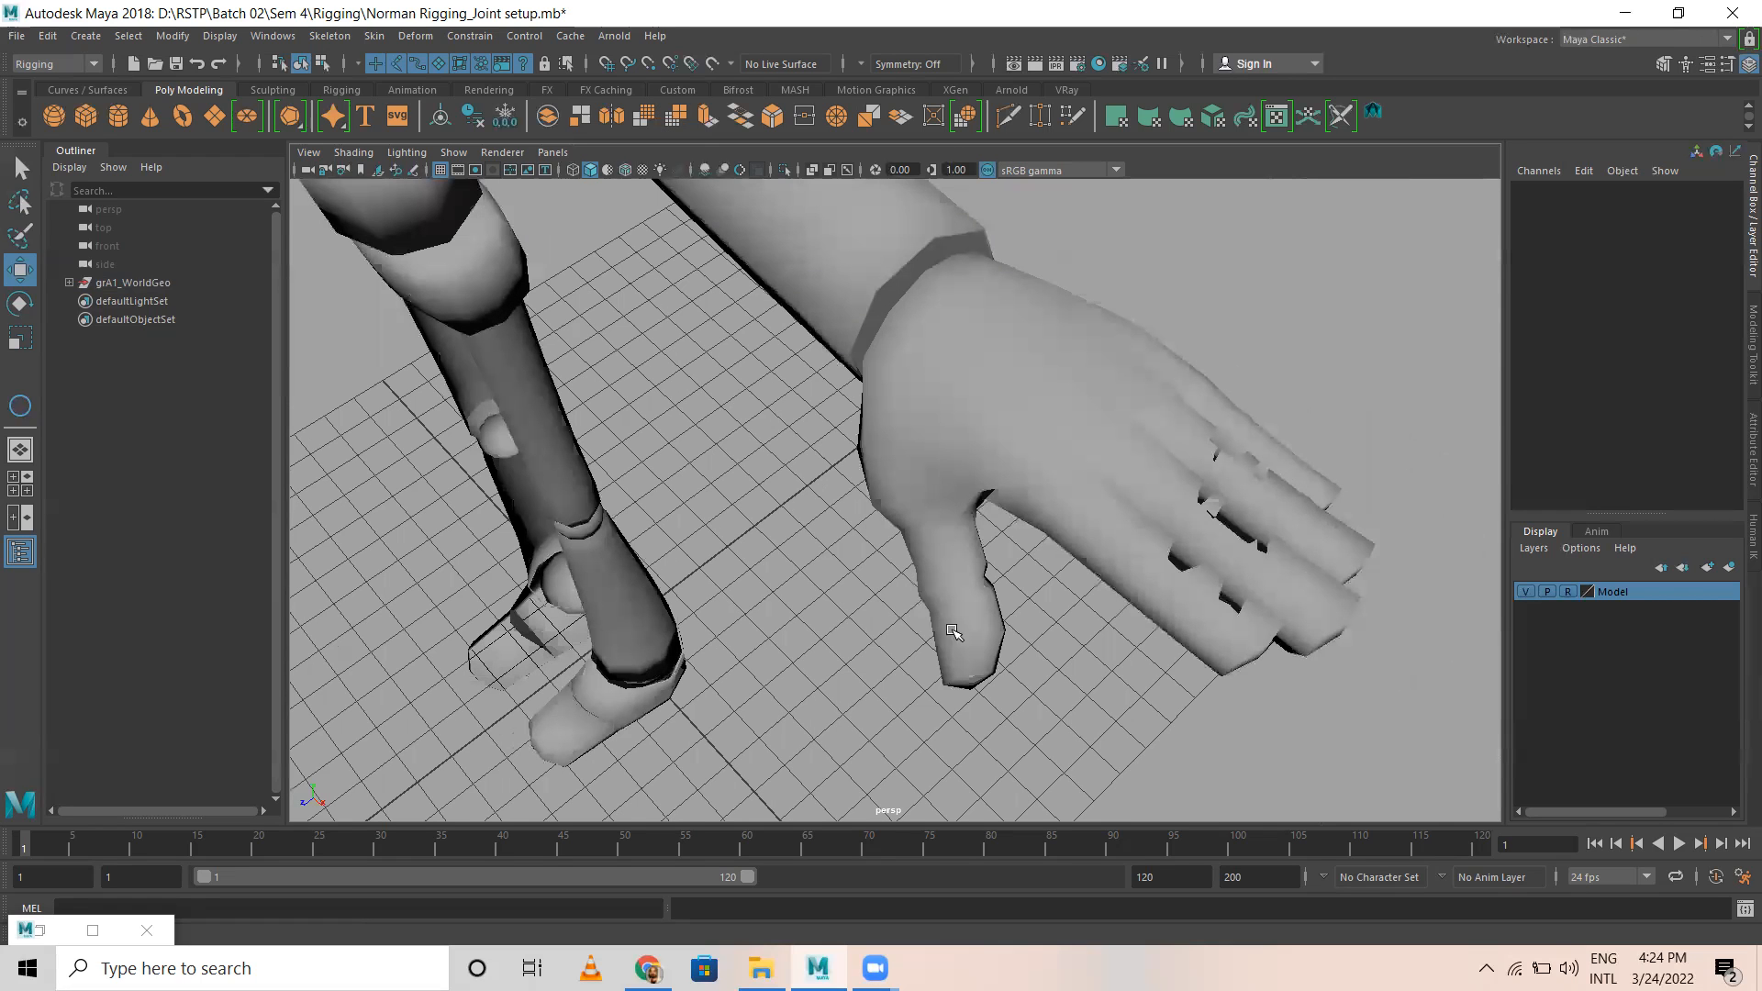
pyautogui.scroll(-5, 909, 575)
pyautogui.keyDown('alt'); pyautogui.moveTo(872, 508); pyautogui.dragTo(1011, 448); pyautogui.keyUp('alt')
pyautogui.keyDown('alt'); pyautogui.moveTo(959, 384); pyautogui.dragTo(853, 539); pyautogui.keyUp('alt')
pyautogui.scroll(5, 740, 559)
pyautogui.scroll(-6, 740, 559)
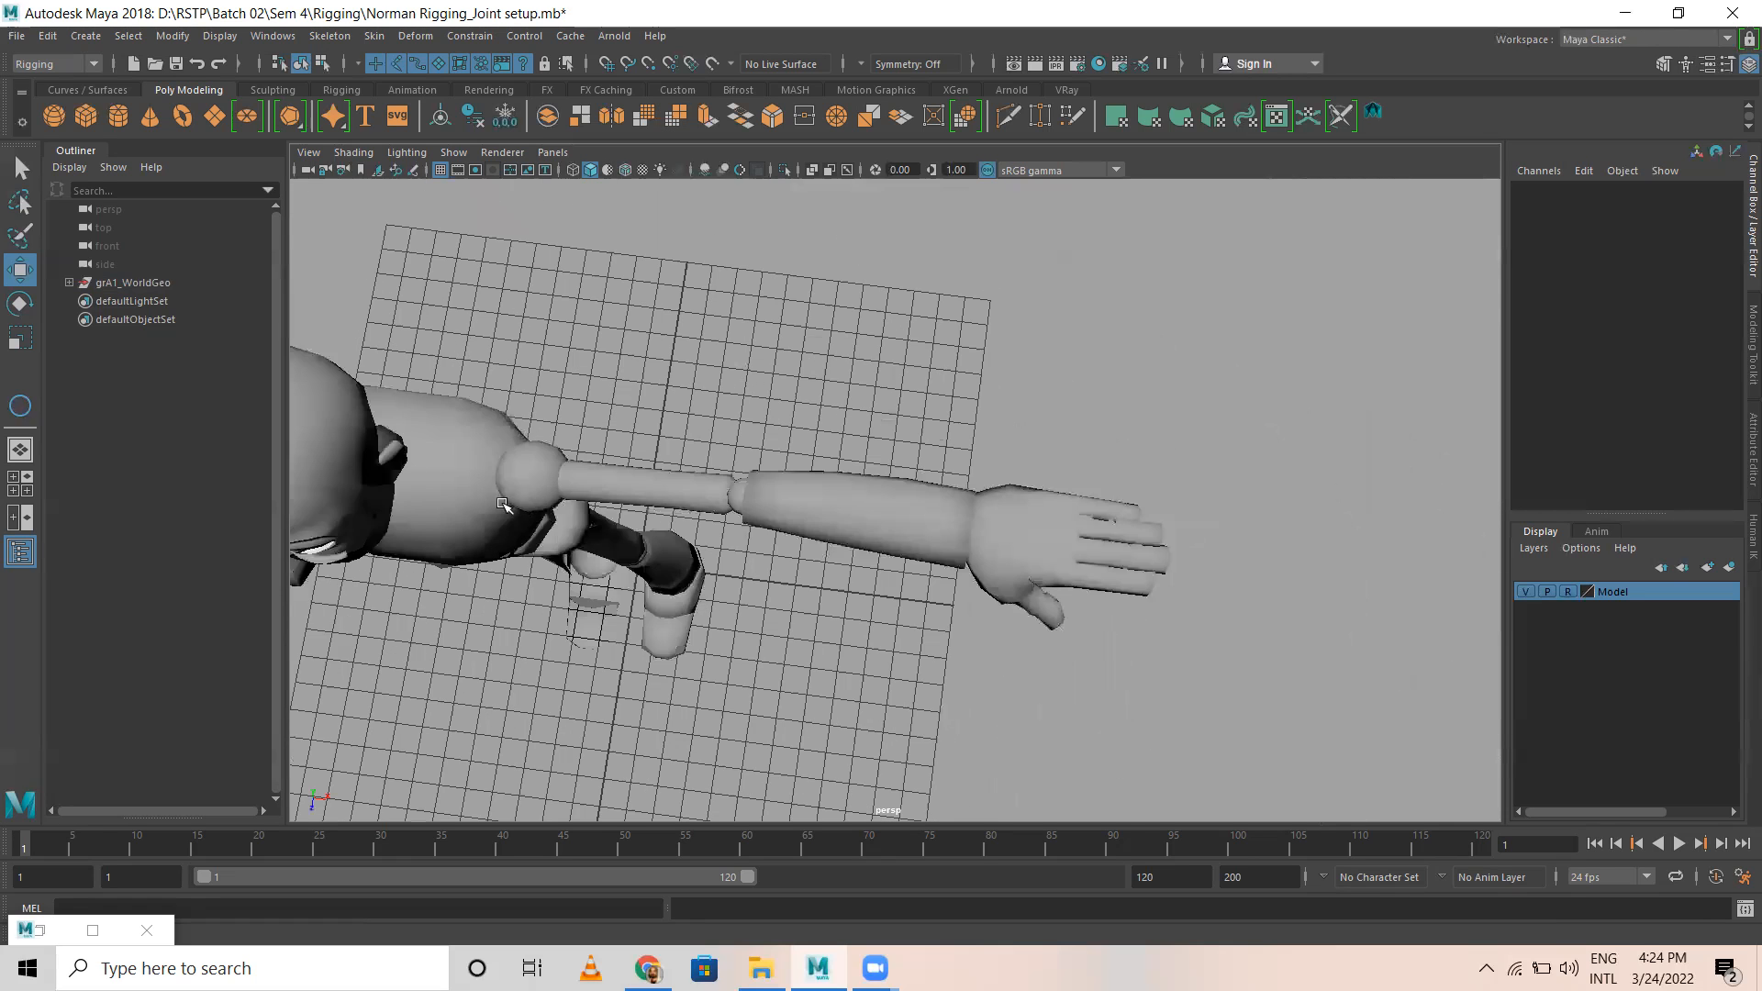
# Step: Examine the character's shoulders, arms, neck and head from the front and the side
pyautogui.keyDown('alt'); pyautogui.moveTo(528, 502); pyautogui.dragTo(661, 530, button='middle'); pyautogui.keyUp('alt')
pyautogui.keyDown('alt'); pyautogui.moveTo(661, 530); pyautogui.dragTo(665, 424); pyautogui.keyUp('alt')
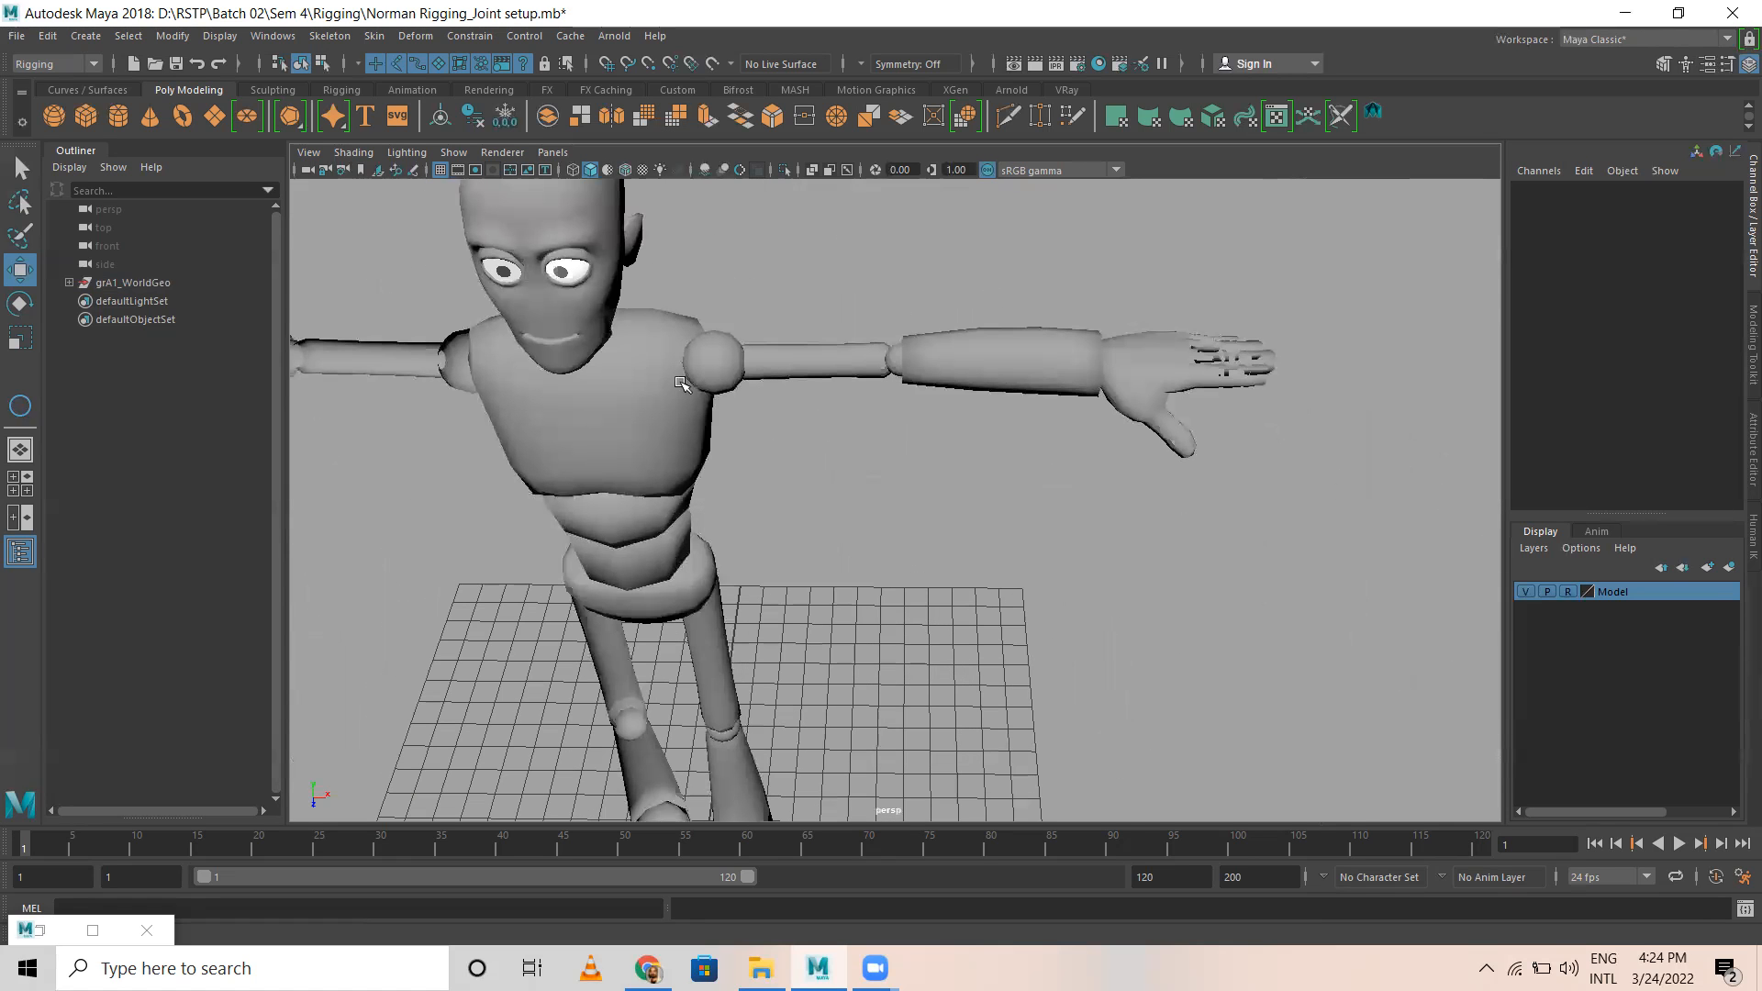
pyautogui.scroll(3, 669, 405)
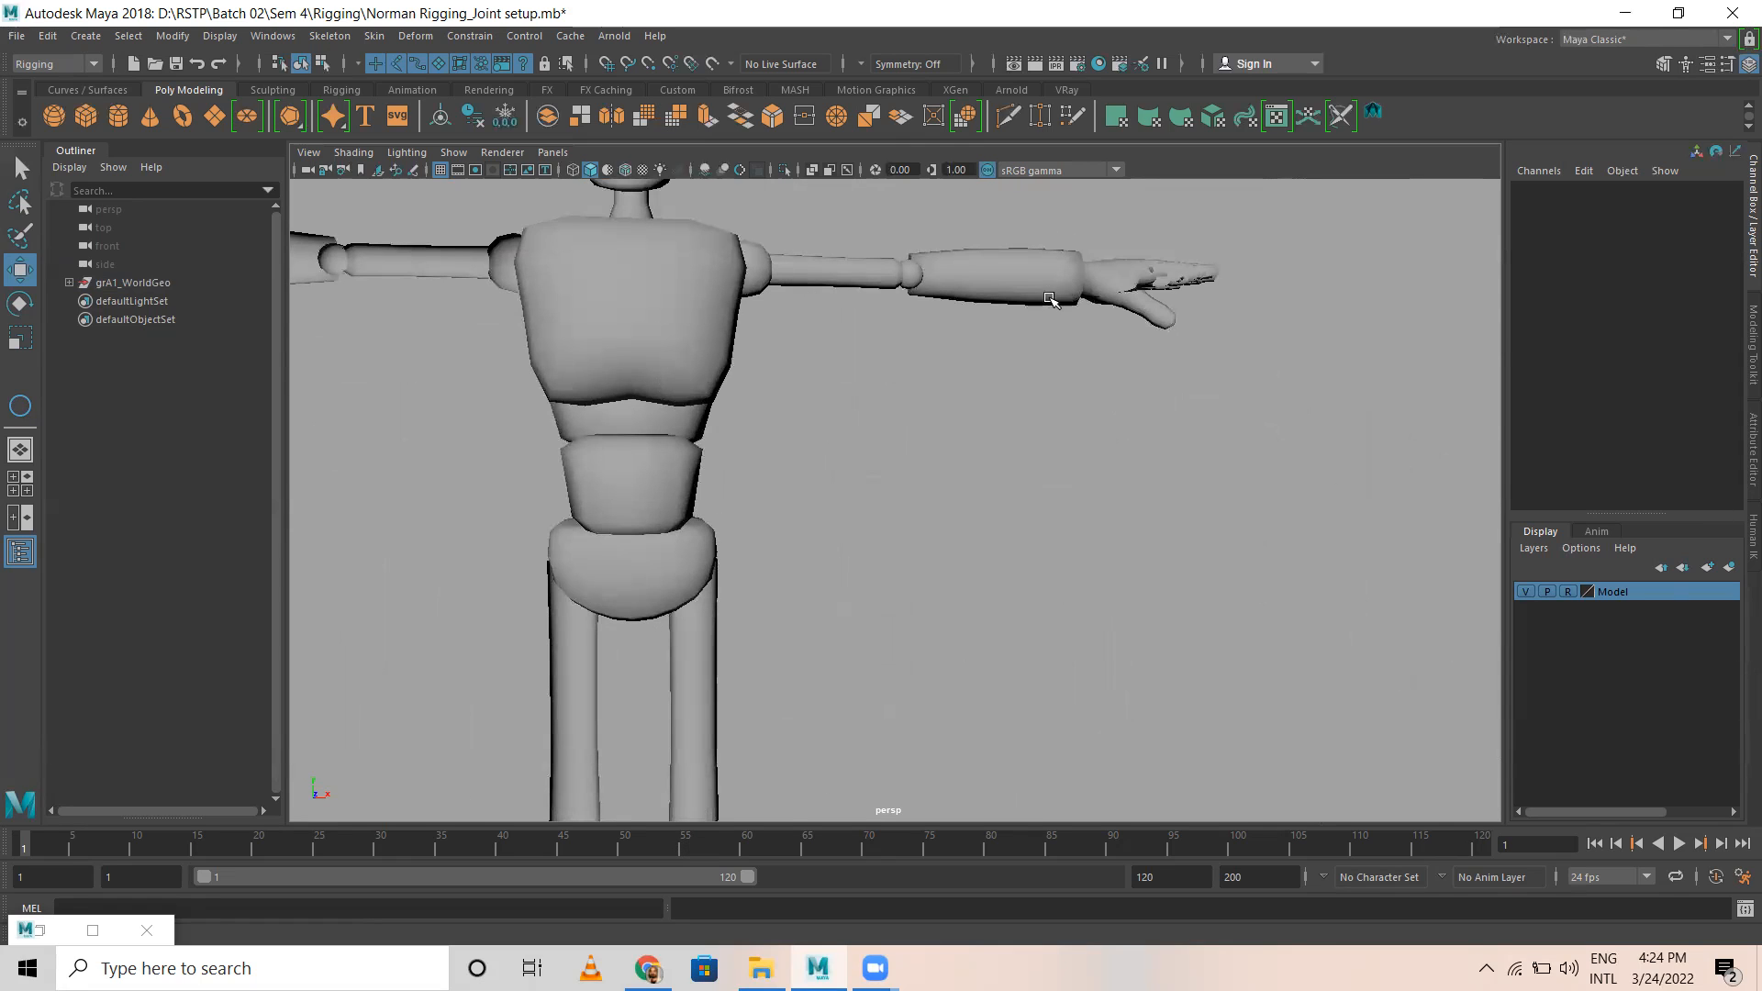
pyautogui.keyDown('alt'); pyautogui.moveTo(712, 456); pyautogui.dragTo(1057, 584, button='middle'); pyautogui.keyUp('alt')
pyautogui.keyDown('alt'); pyautogui.moveTo(835, 369); pyautogui.dragTo(671, 414); pyautogui.keyUp('alt')
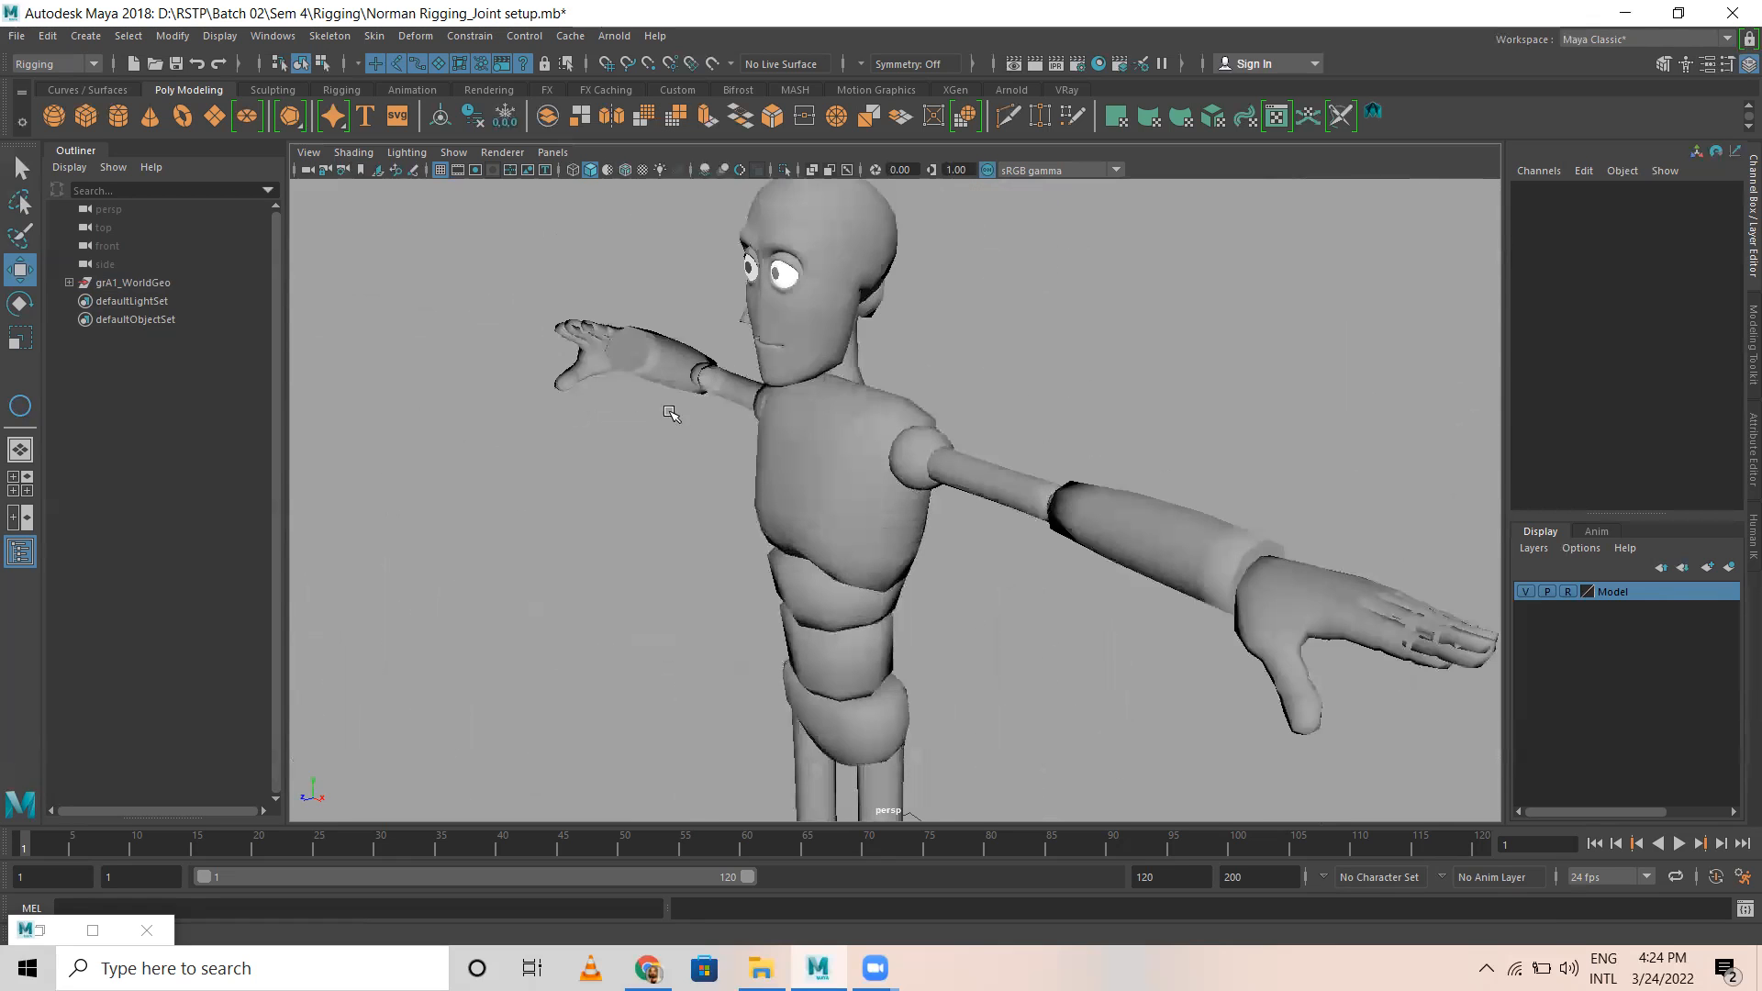
pyautogui.scroll(4, 982, 407)
pyautogui.keyDown('alt'); pyautogui.moveTo(973, 390); pyautogui.dragTo(950, 430, button='middle'); pyautogui.keyUp('alt')
pyautogui.keyDown('alt'); pyautogui.moveTo(950, 429); pyautogui.dragTo(763, 574); pyautogui.keyUp('alt')
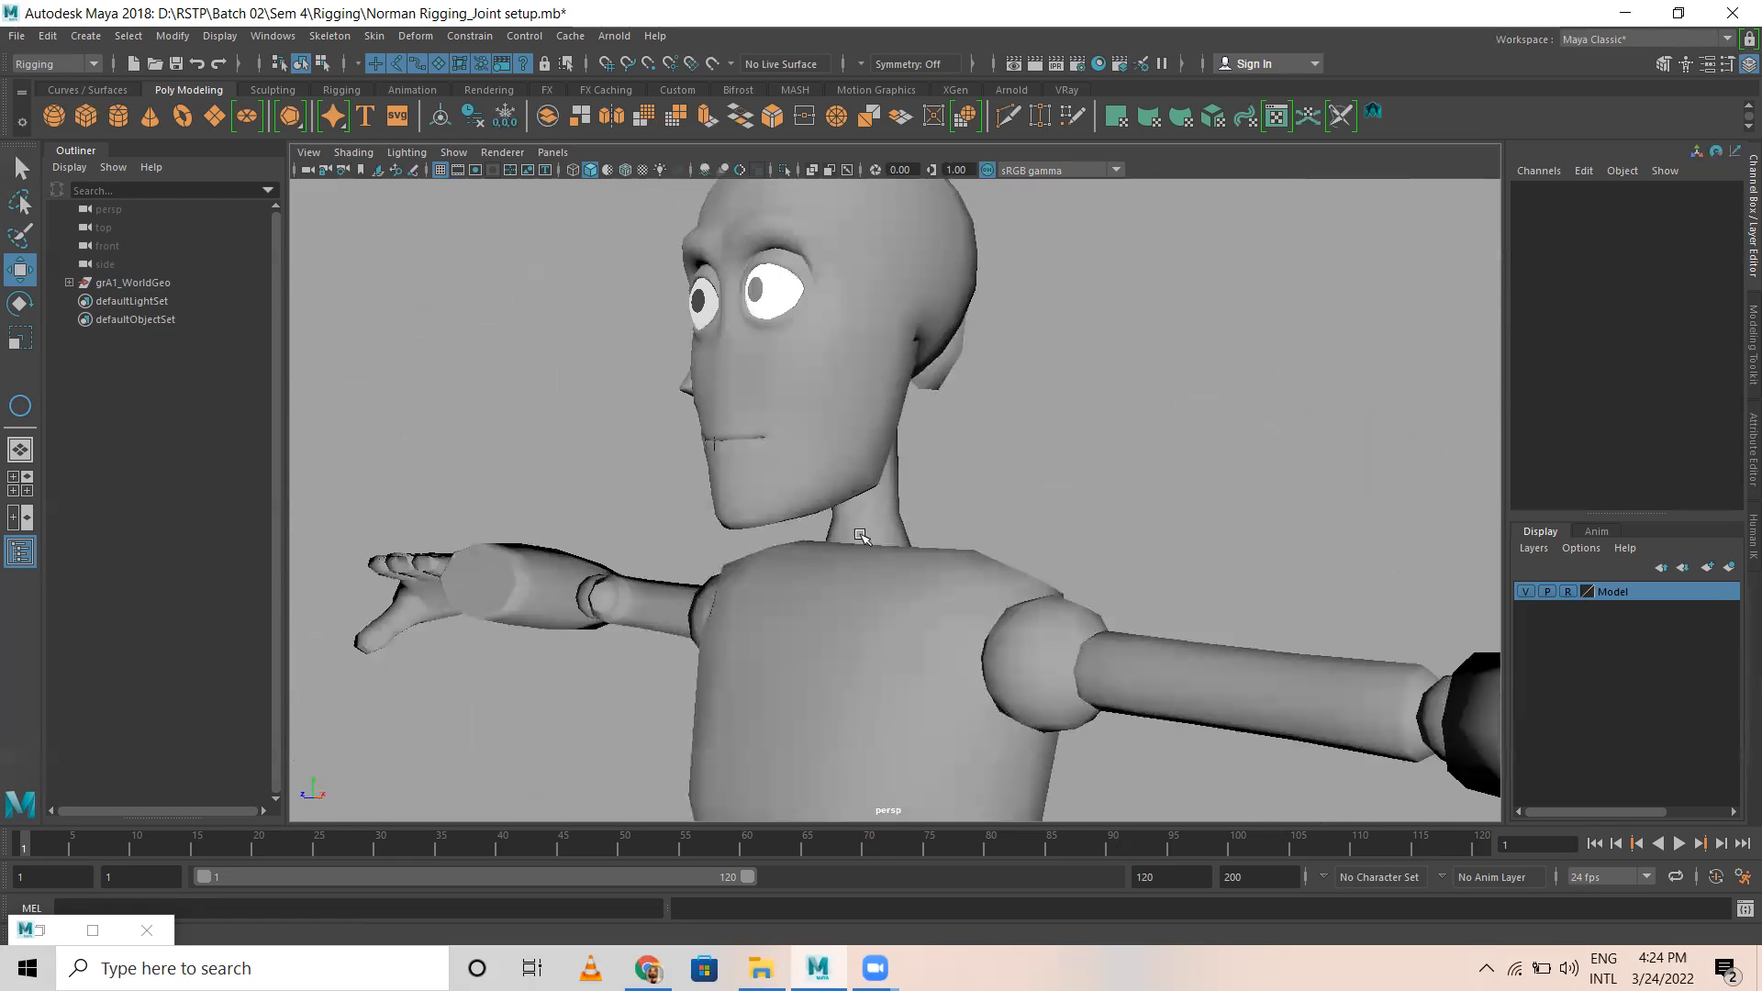
# Step: Examine the character's head and neck from the side, followed by the lower body, in the perspective view
pyautogui.keyDown('alt'); pyautogui.moveTo(830, 551); pyautogui.dragTo(684, 496); pyautogui.keyUp('alt')
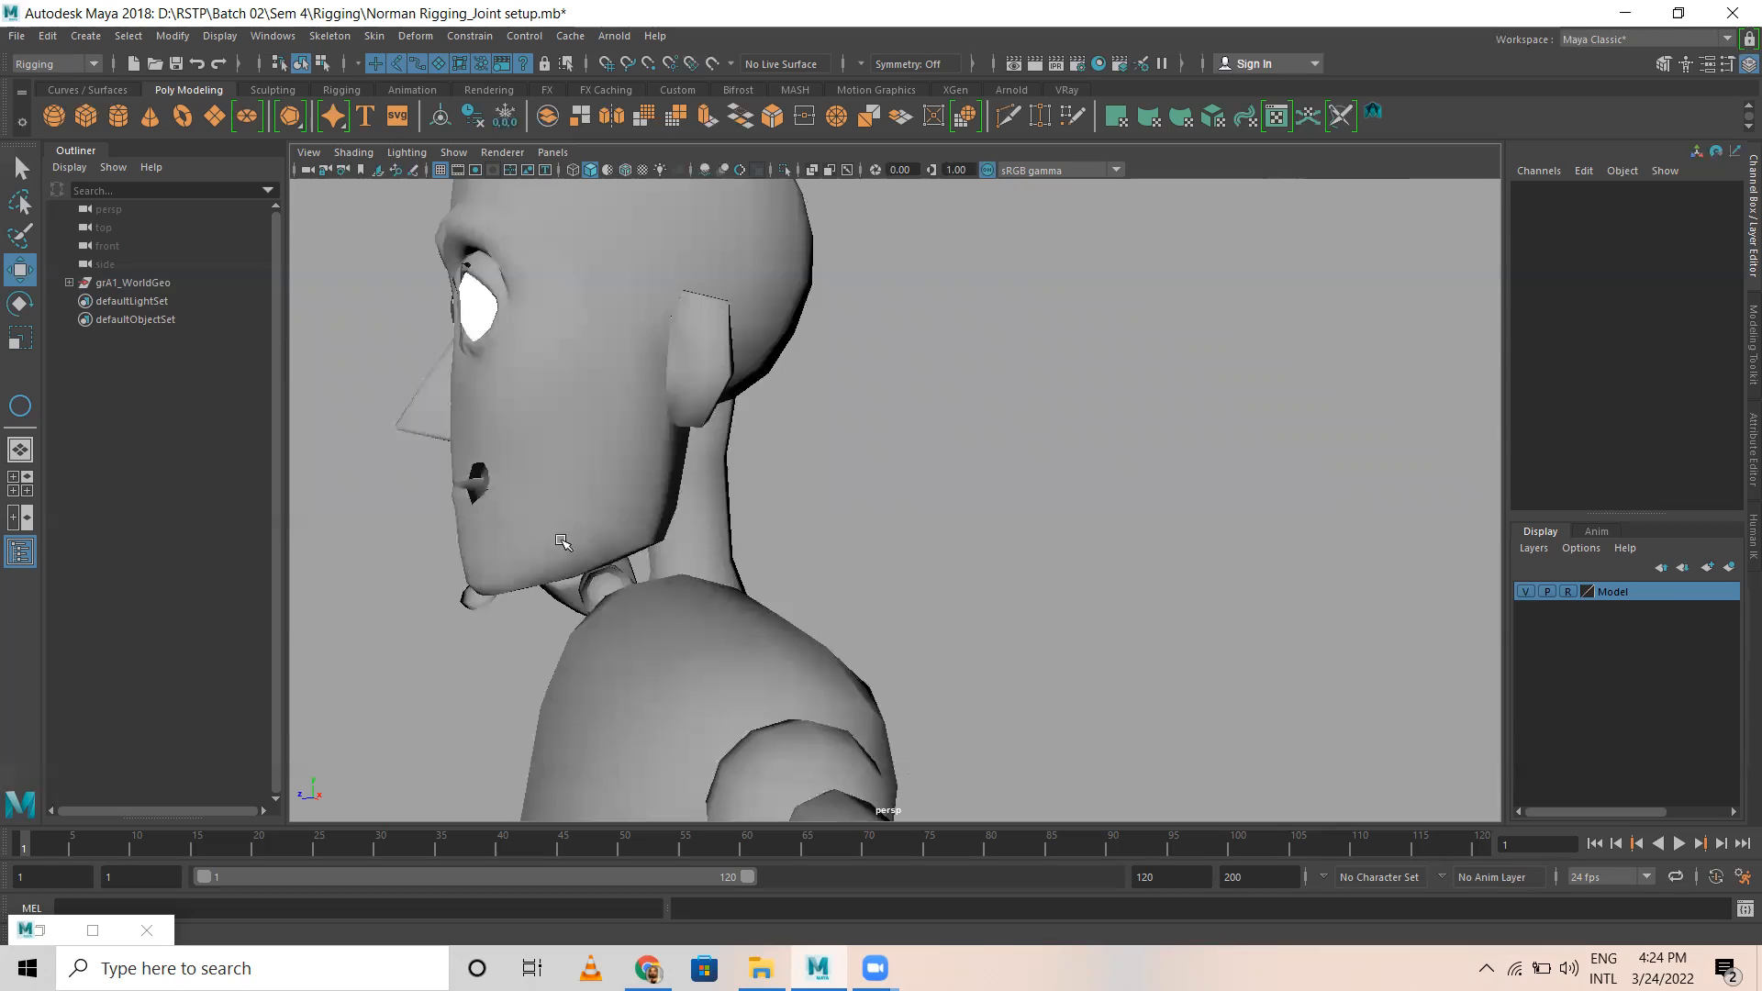
pyautogui.keyDown('alt'); pyautogui.moveTo(659, 390); pyautogui.dragTo(645, 413, button='middle'); pyautogui.keyUp('alt')
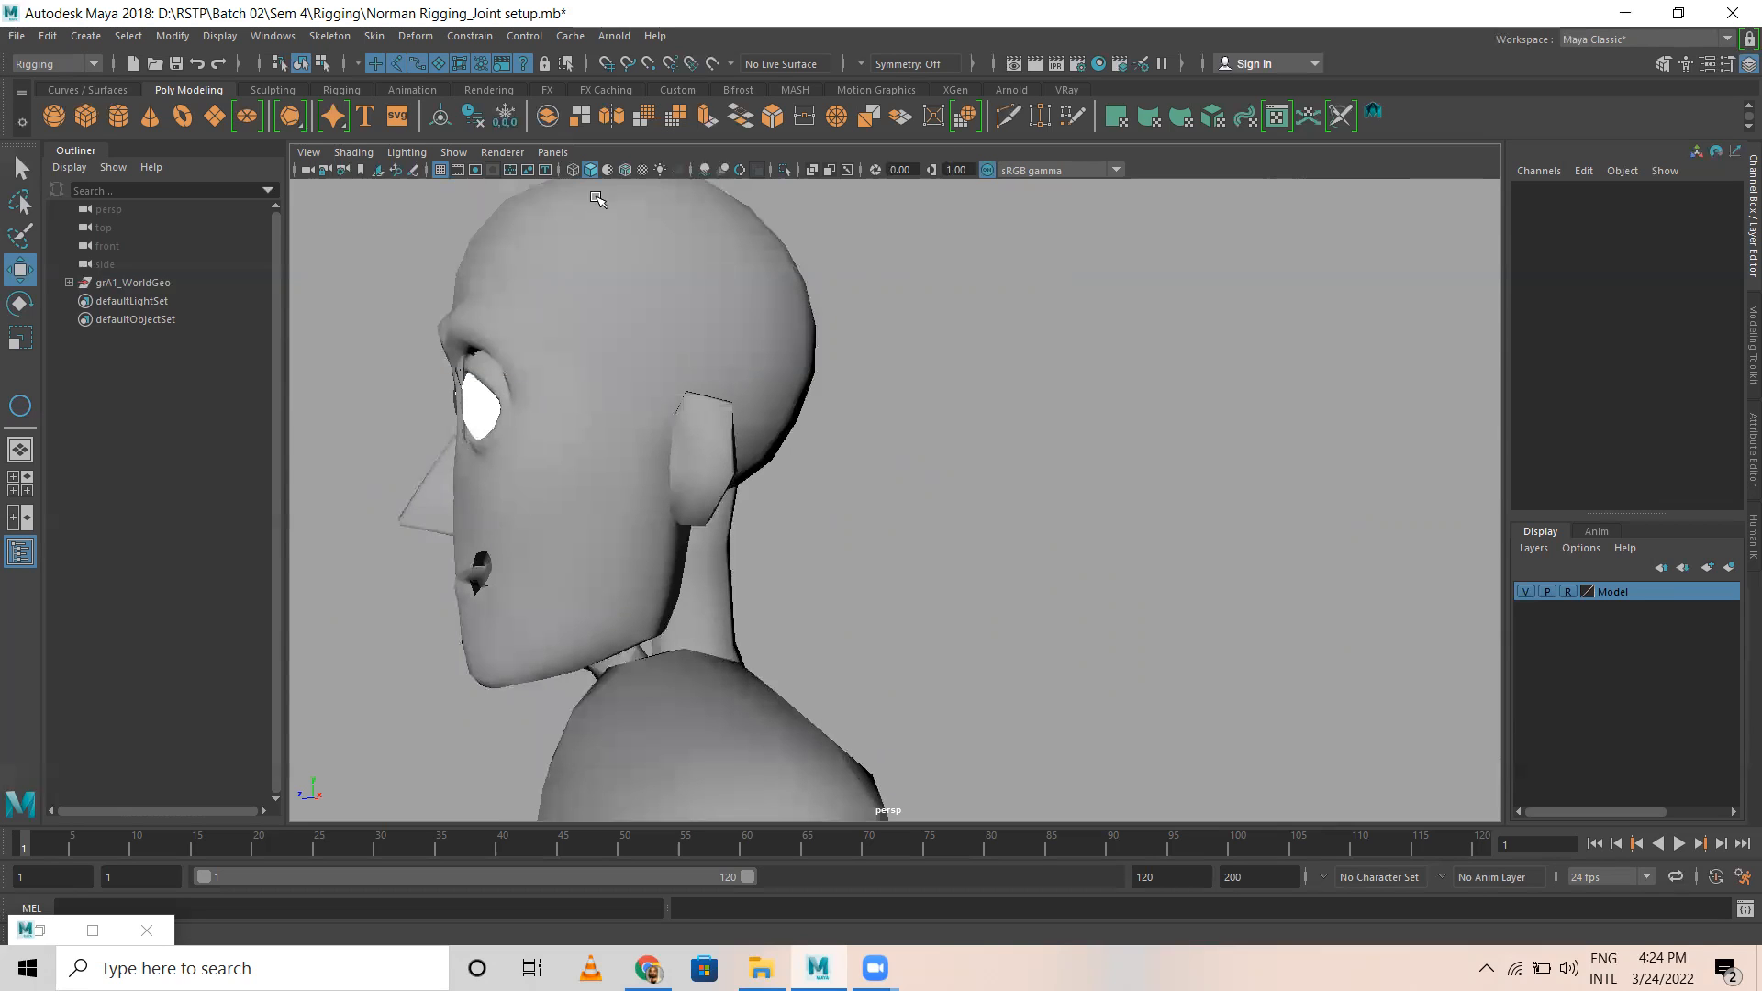
pyautogui.scroll(-8, 695, 436)
pyautogui.keyDown('alt'); pyautogui.moveTo(813, 628); pyautogui.dragTo(716, 284, button='middle'); pyautogui.keyUp('alt')
pyautogui.keyDown('alt'); pyautogui.moveTo(679, 592); pyautogui.dragTo(846, 654); pyautogui.keyUp('alt')
pyautogui.keyDown('alt'); pyautogui.moveTo(846, 653); pyautogui.dragTo(791, 349, button='middle'); pyautogui.keyUp('alt')
# Step: Show the legs in the side view and set the Model display layer to Template
pyautogui.press('space')
pyautogui.press('space')
pyautogui.scroll(-1, 912, 621)
pyautogui.scroll(1, 570, 460)
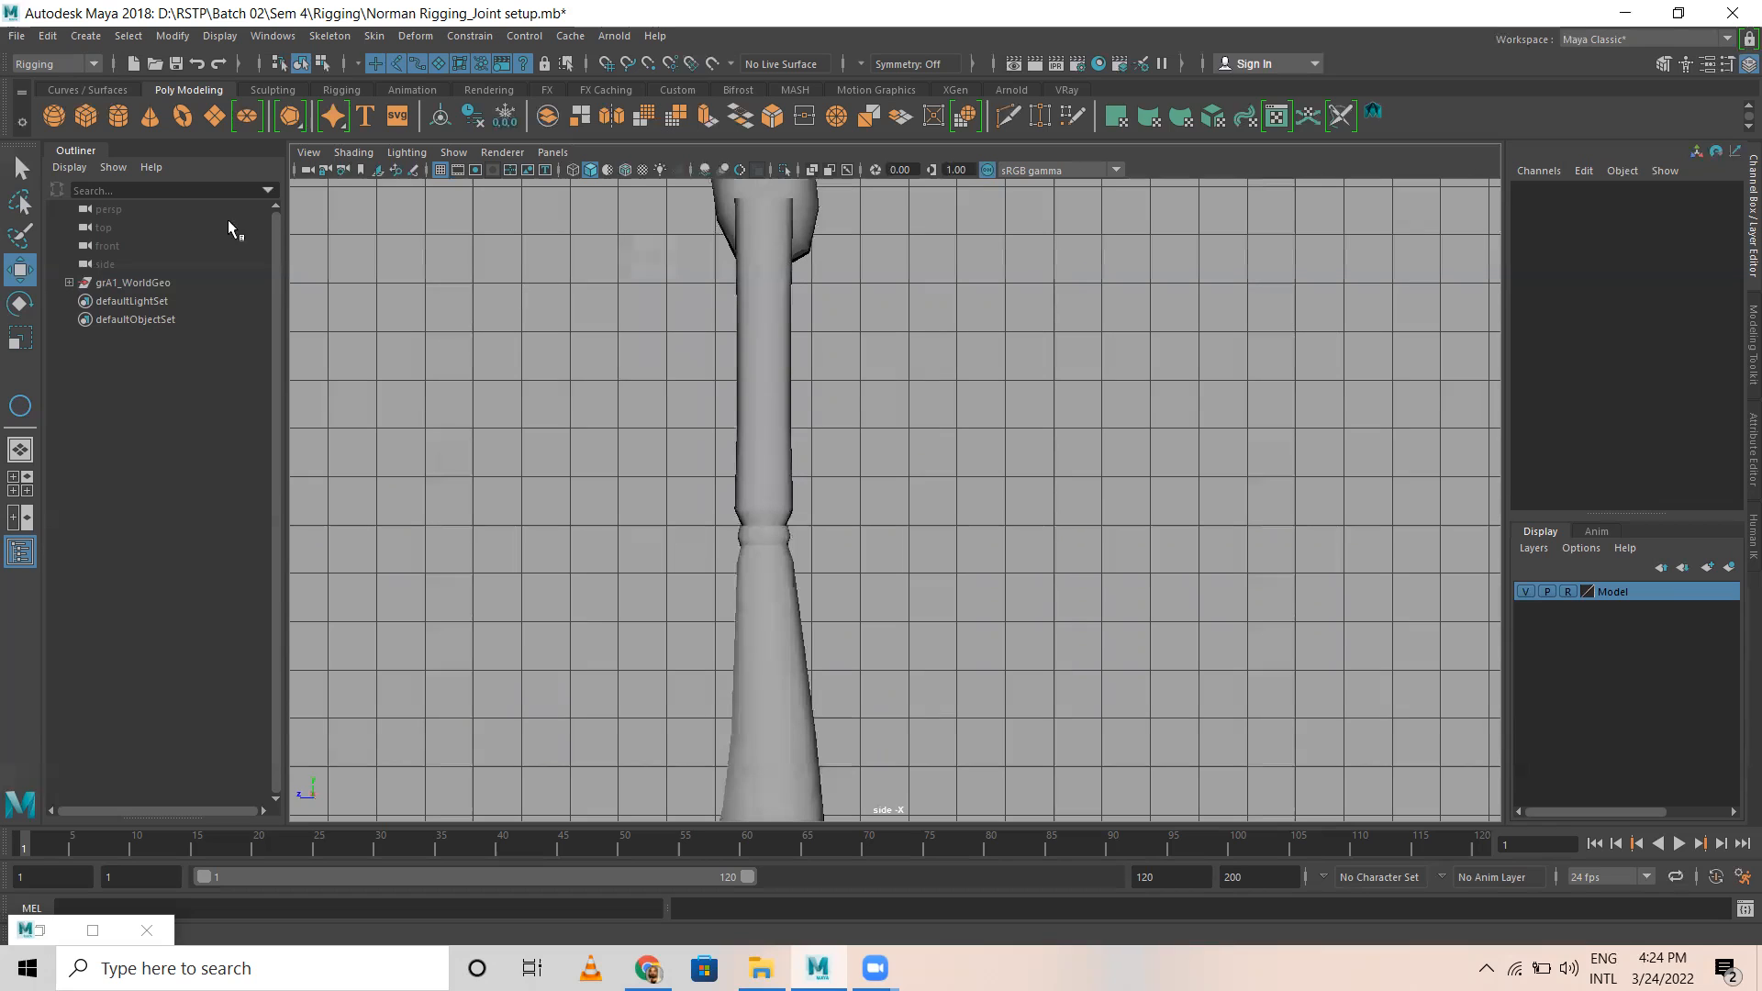
pyautogui.click(1567, 592)
pyautogui.click(1569, 592)
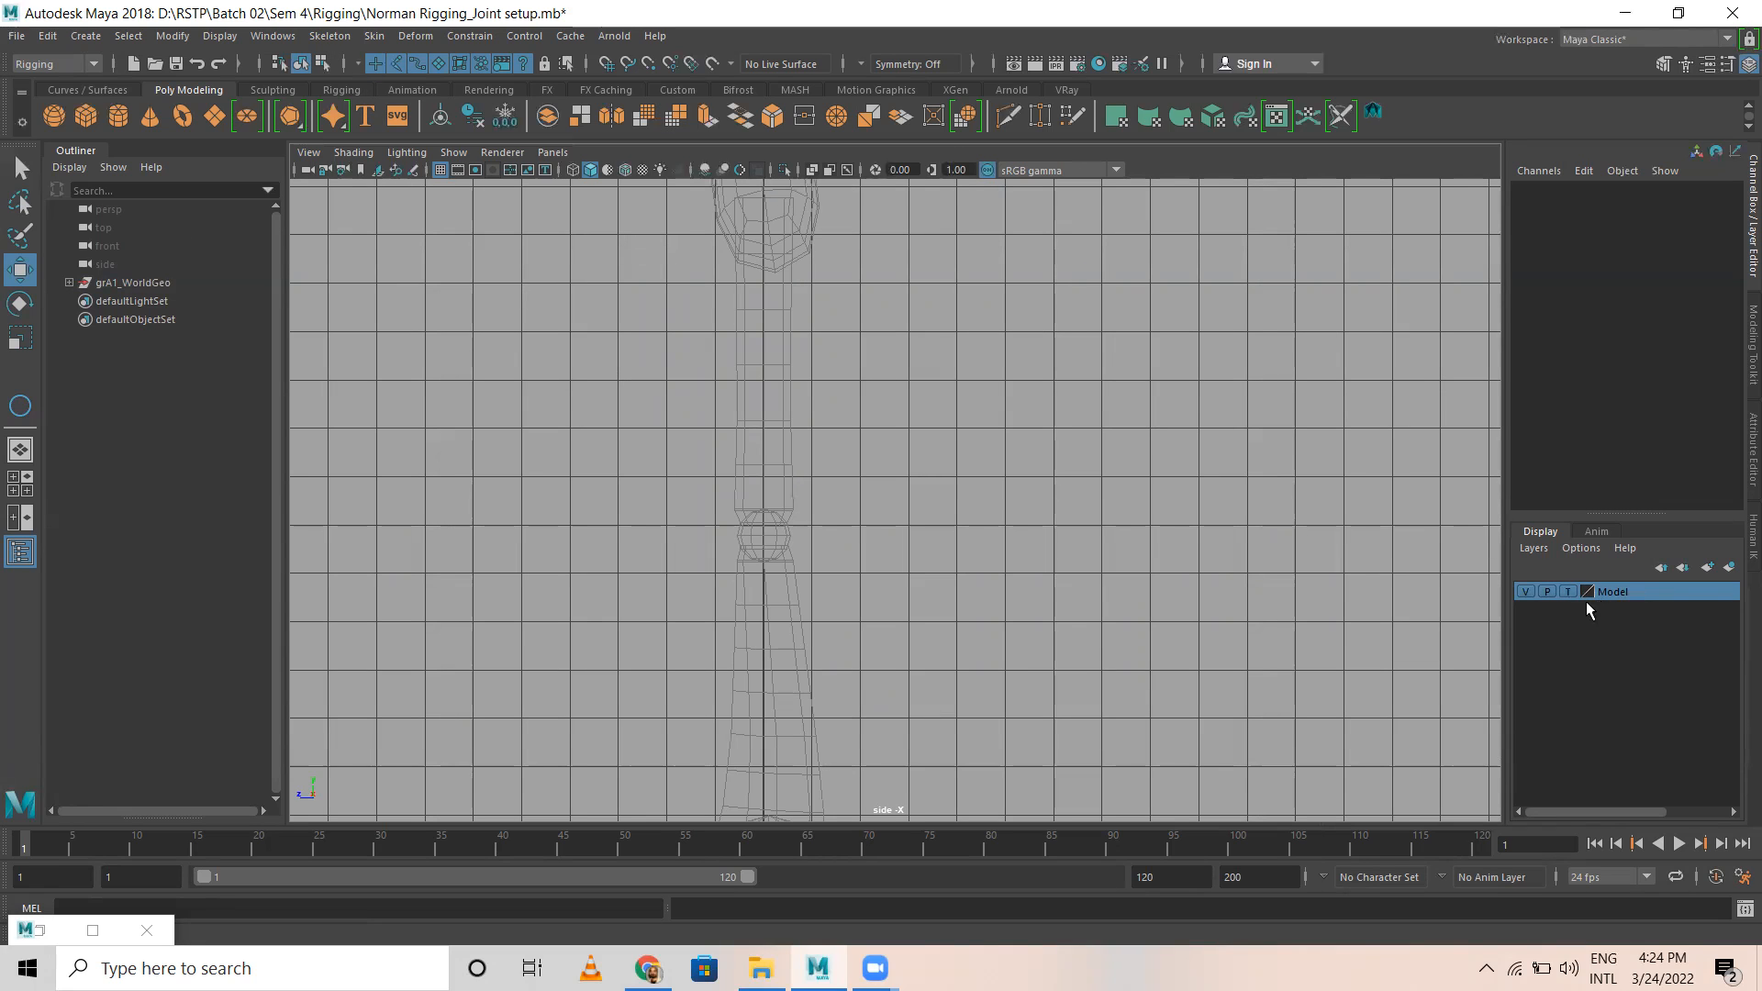
# Step: Start a leg joint chain with Create Joints in the side view, placing joints at the hip and the knee
pyautogui.click(327, 37)
pyautogui.click(355, 90)
pyautogui.keyDown('alt'); pyautogui.moveTo(874, 371); pyautogui.dragTo(899, 502, button='middle'); pyautogui.keyUp('alt')
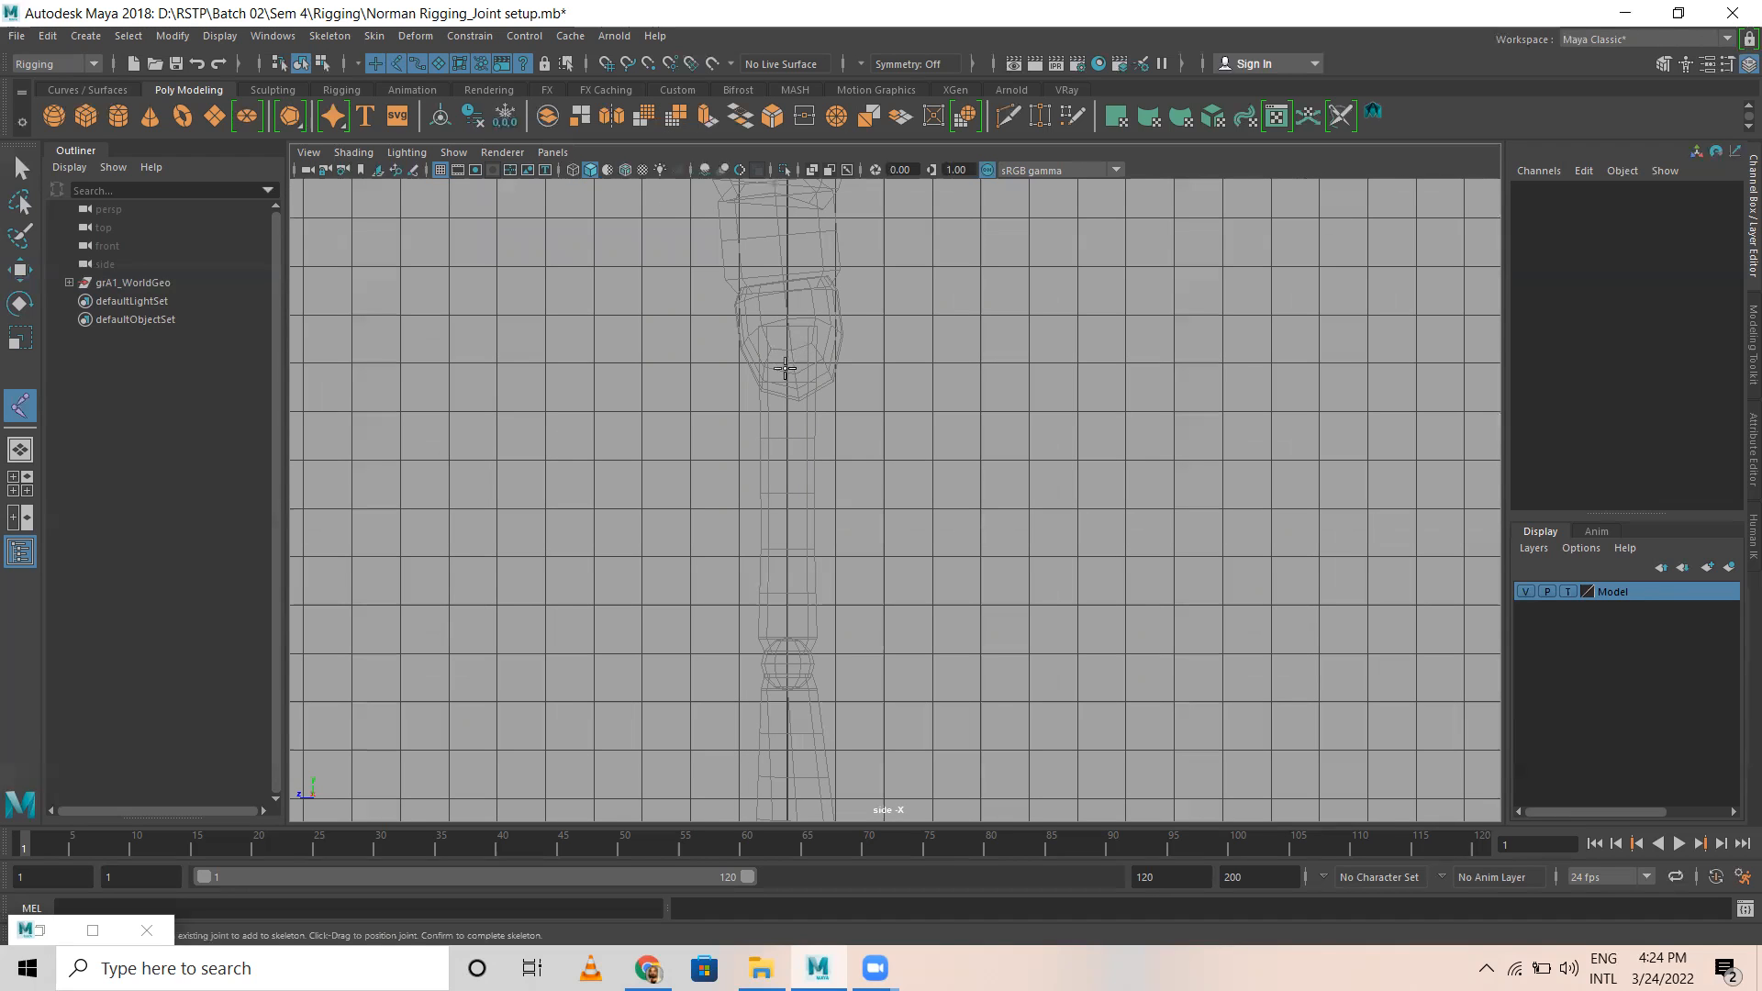
pyautogui.click(790, 349)
pyautogui.keyDown('alt'); pyautogui.moveTo(826, 582); pyautogui.dragTo(788, 431, button='middle'); pyautogui.keyUp('alt')
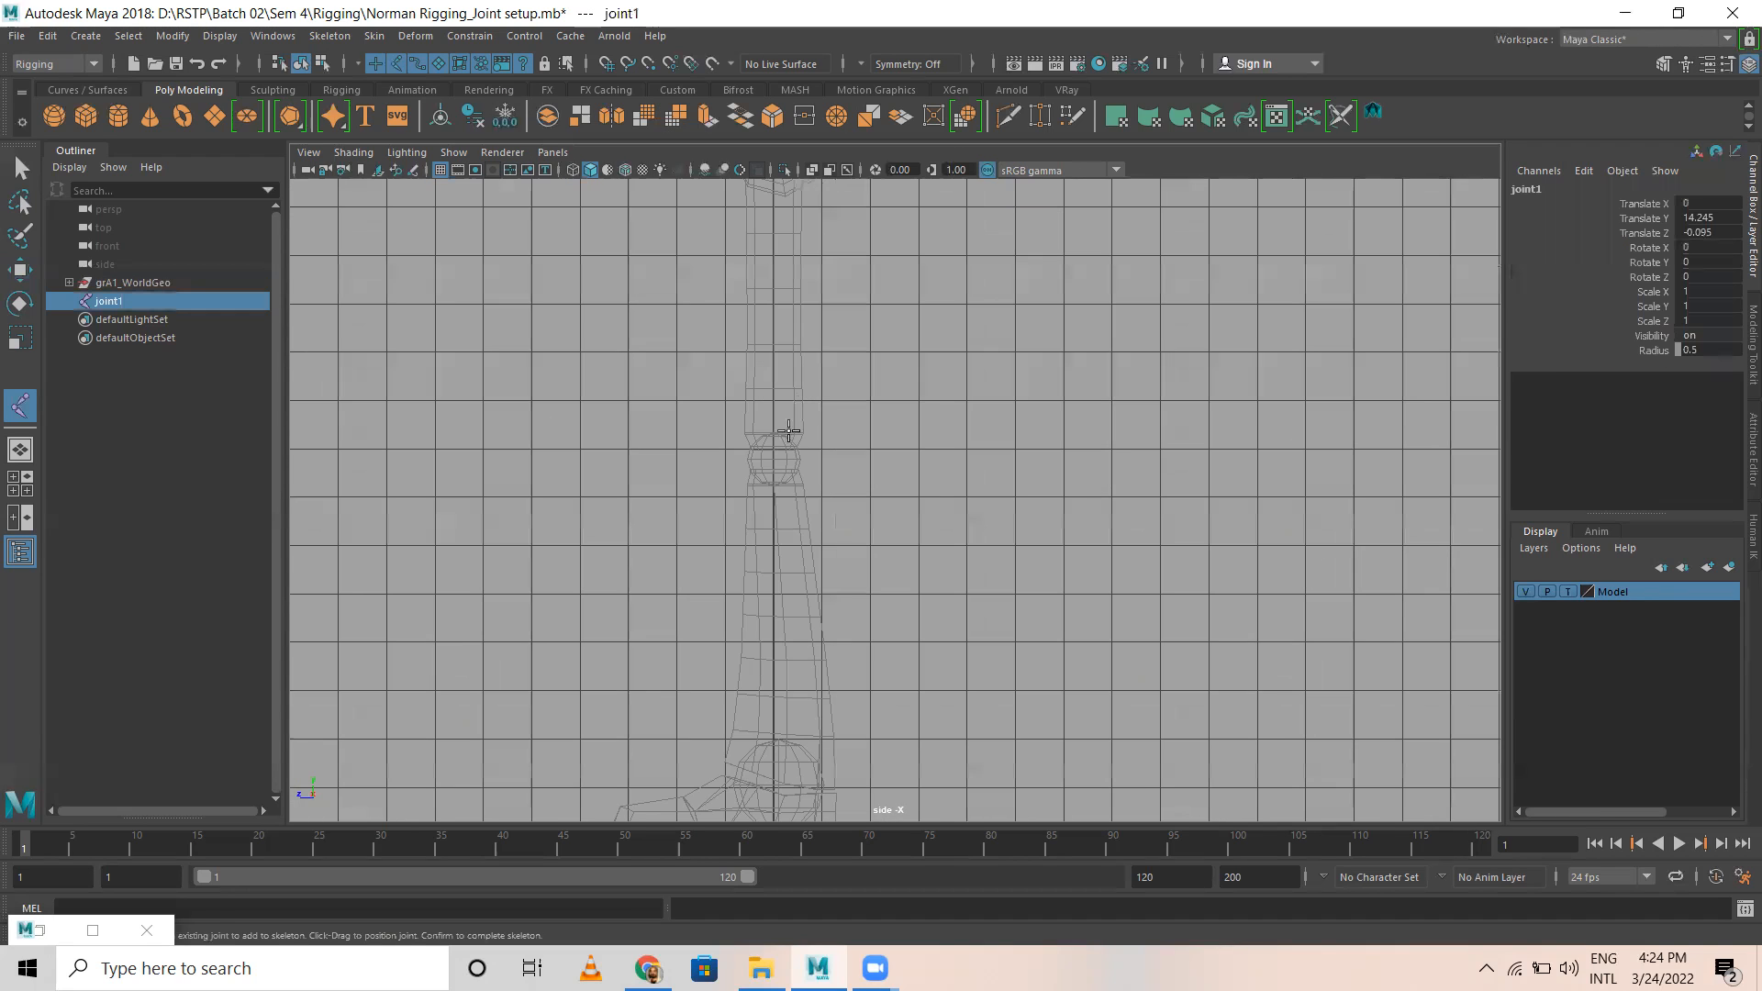
pyautogui.click(770, 460)
# Step: Continue the leg chain with joints at the ankle, the ball of the foot and the toe tip, and finish the chain
pyautogui.moveTo(826, 582)
pyautogui.keyDown('alt'); pyautogui.mouseDown(button='middle')
pyautogui.moveTo(755, 366)
pyautogui.moveTo(818, 473)
pyautogui.mouseUp(button='middle'); pyautogui.keyUp('alt')
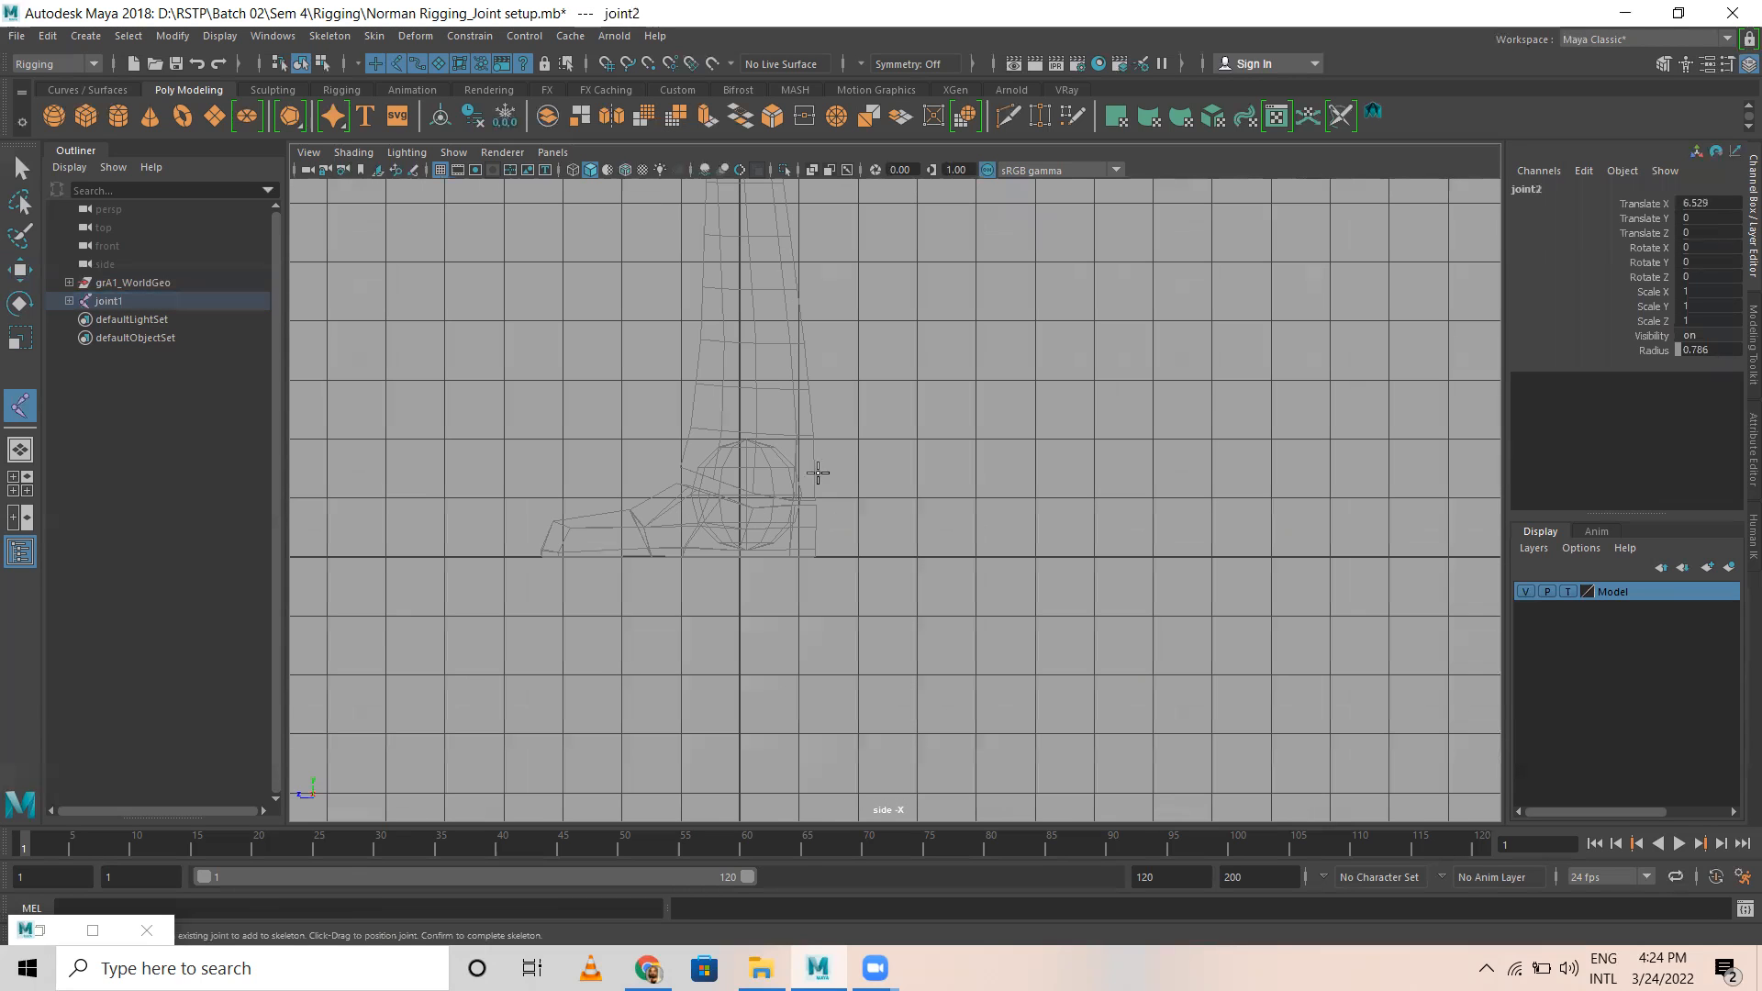
pyautogui.click(752, 470)
pyautogui.click(675, 539)
pyautogui.click(558, 538)
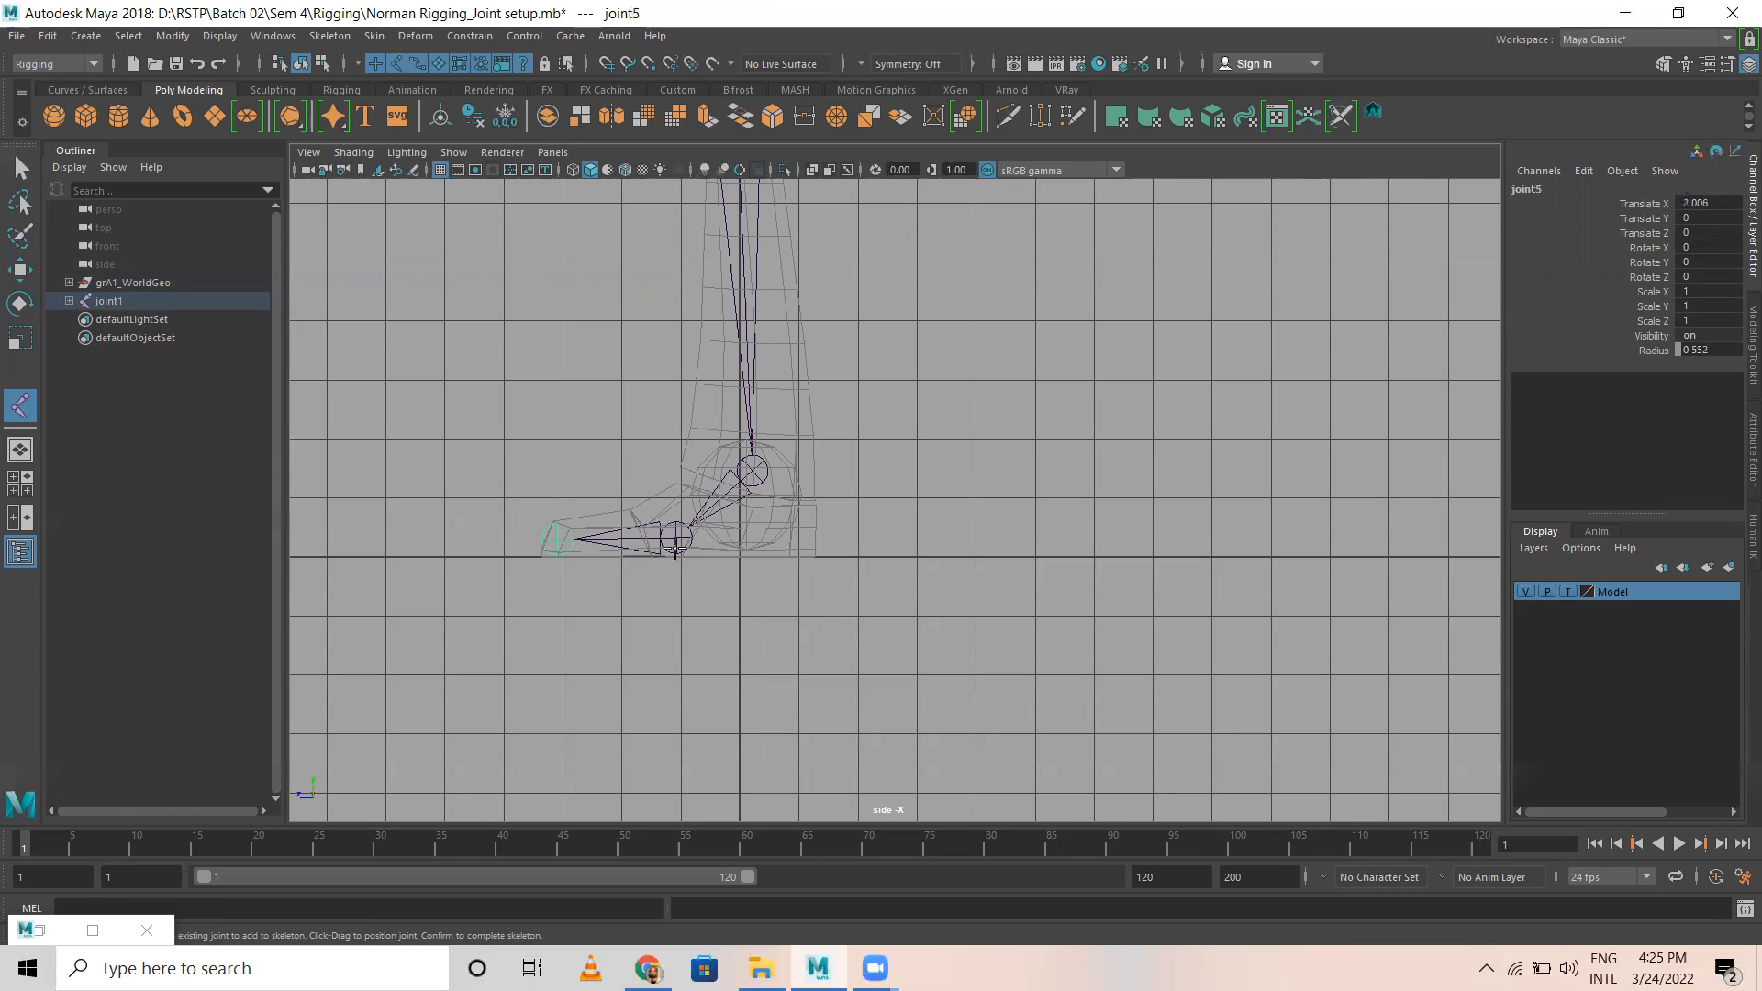
pyautogui.press('Return')
# Step: Move the leg's root joint sideways in the front view to centre the chain in the character's left leg, at about Translate X 1.47
pyautogui.press('w')
pyautogui.press('space')
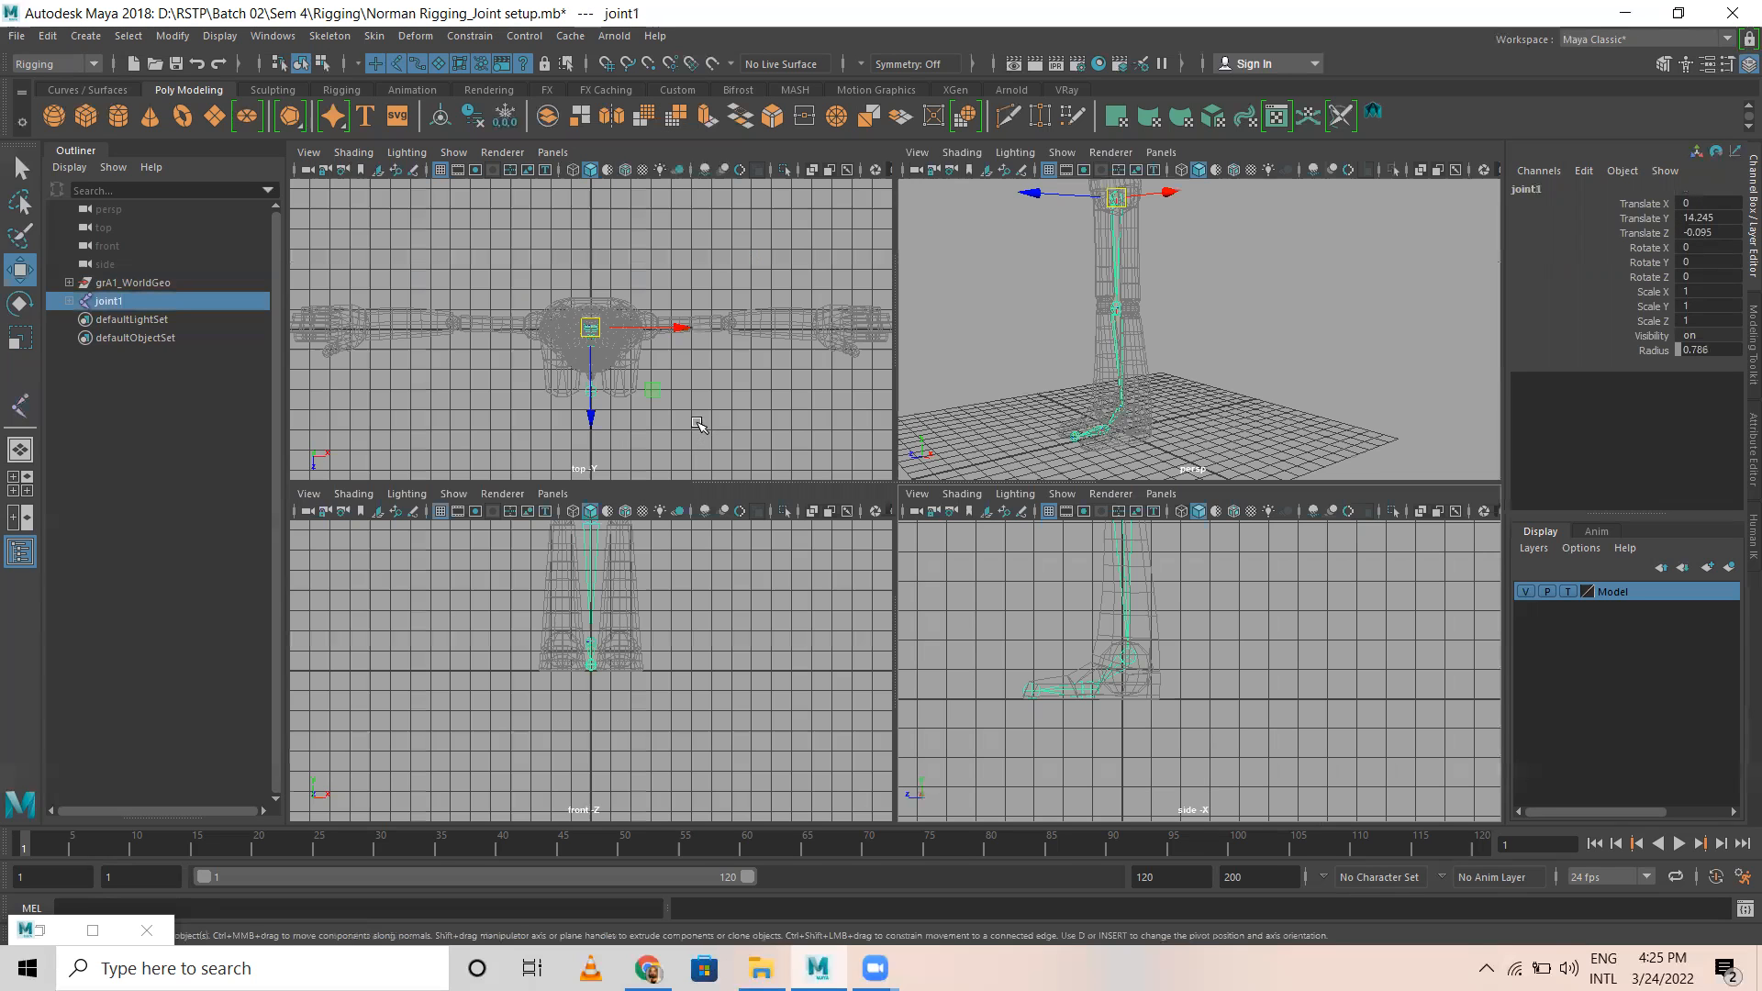
pyautogui.press('space')
pyautogui.press('f')
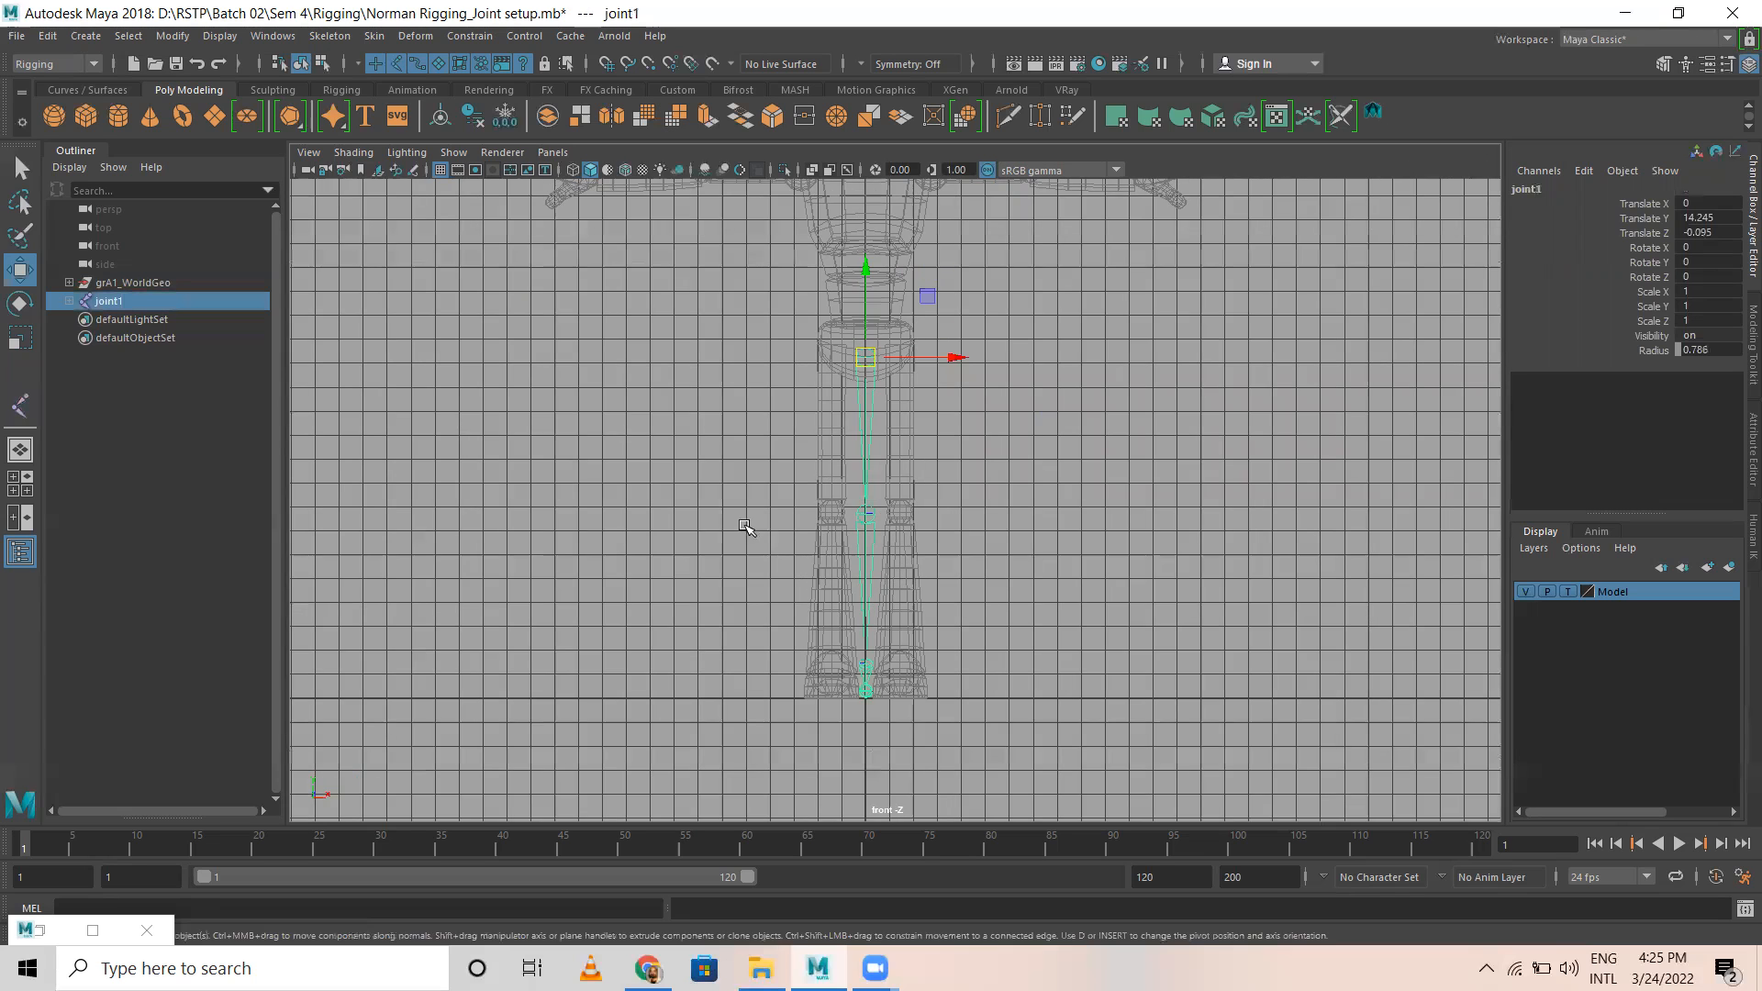
pyautogui.moveTo(955, 320); pyautogui.dragTo(998, 314)
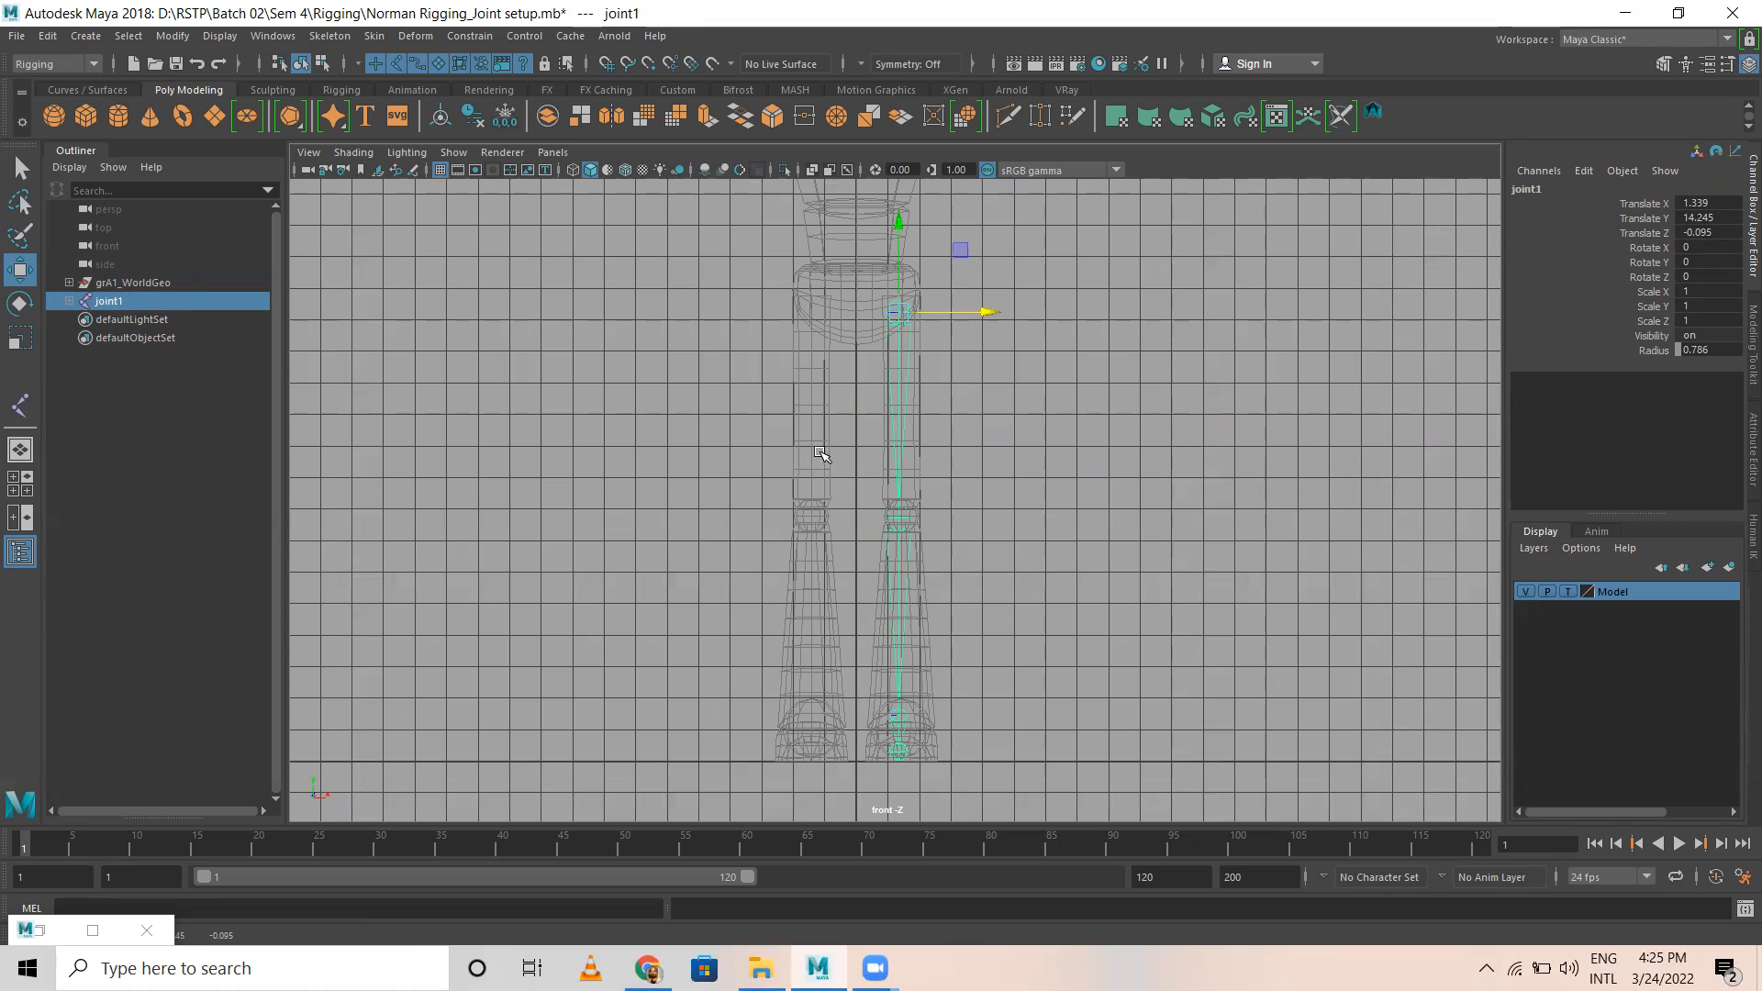
pyautogui.moveTo(985, 313); pyautogui.dragTo(988, 314)
pyautogui.scroll(3, 1046, 484)
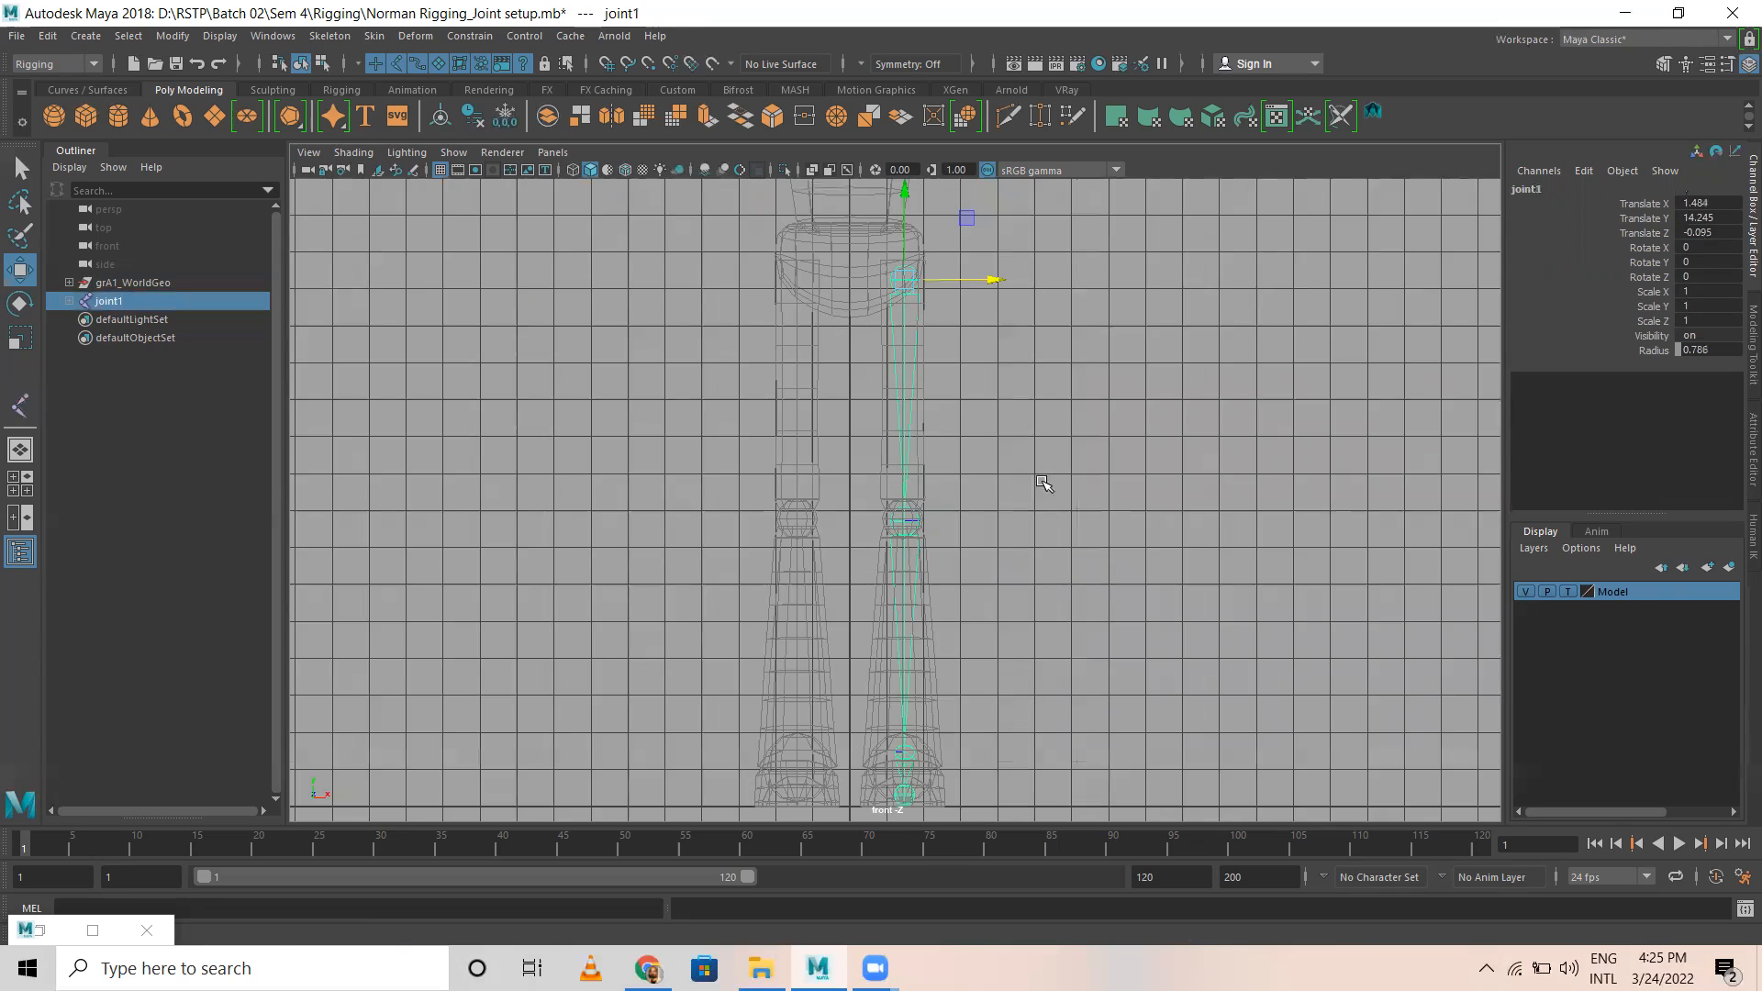
pyautogui.scroll(3, 995, 542)
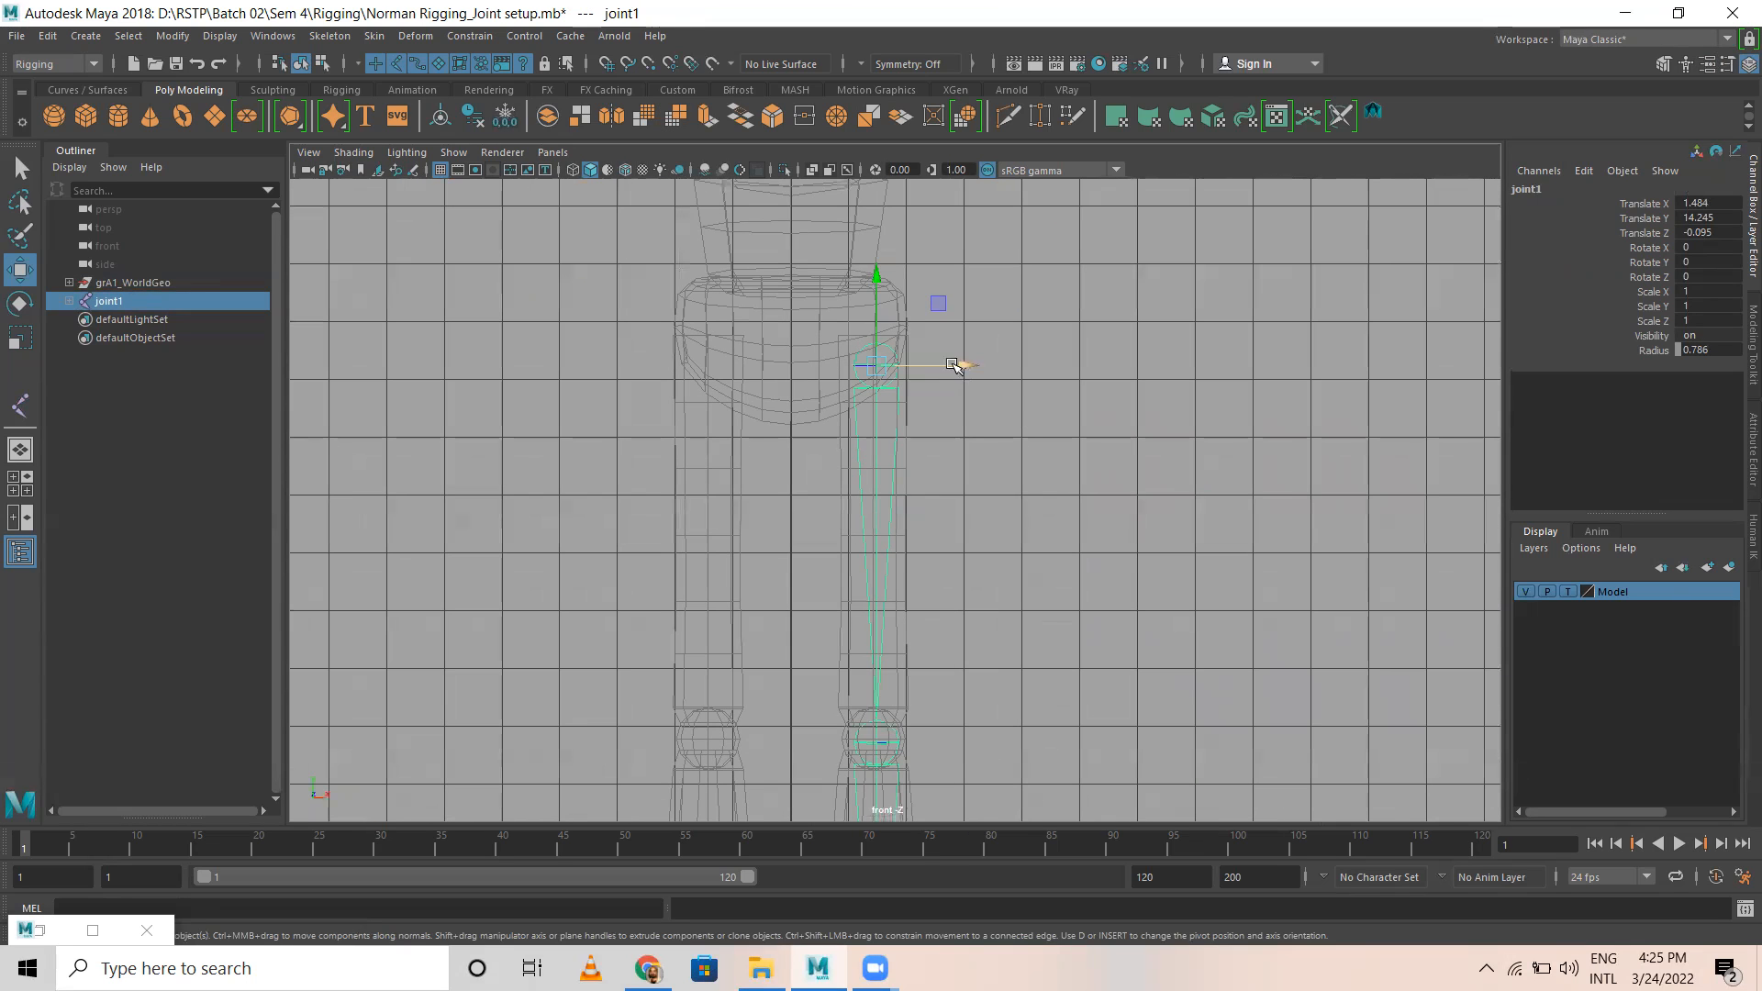
pyautogui.moveTo(966, 365); pyautogui.dragTo(967, 366)
# Step: Check the leg joint chain's placement inside the hip and thigh from several angles in the perspective view
pyautogui.press('space')
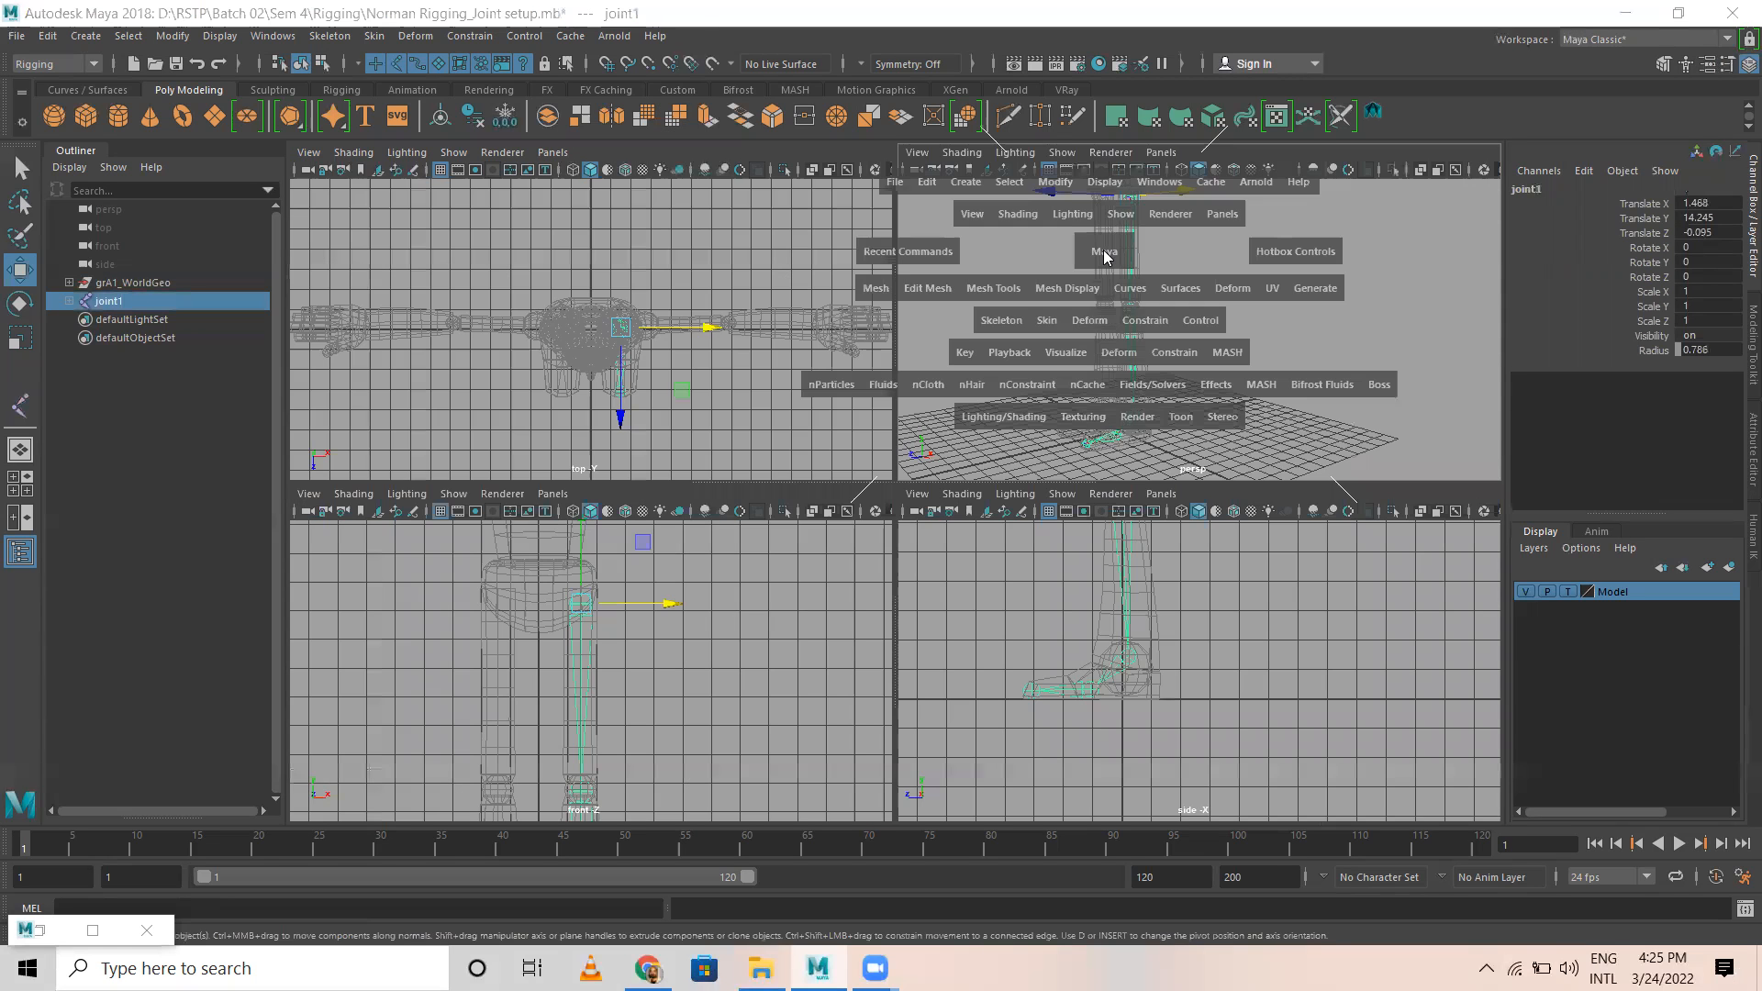
pyautogui.press('space')
pyautogui.keyDown('alt'); pyautogui.moveTo(869, 413); pyautogui.dragTo(997, 393); pyautogui.keyUp('alt')
pyautogui.scroll(2, 997, 393)
pyautogui.scroll(-4, 997, 393)
pyautogui.keyDown('alt'); pyautogui.moveTo(997, 393); pyautogui.dragTo(1080, 486, button='middle'); pyautogui.keyUp('alt')
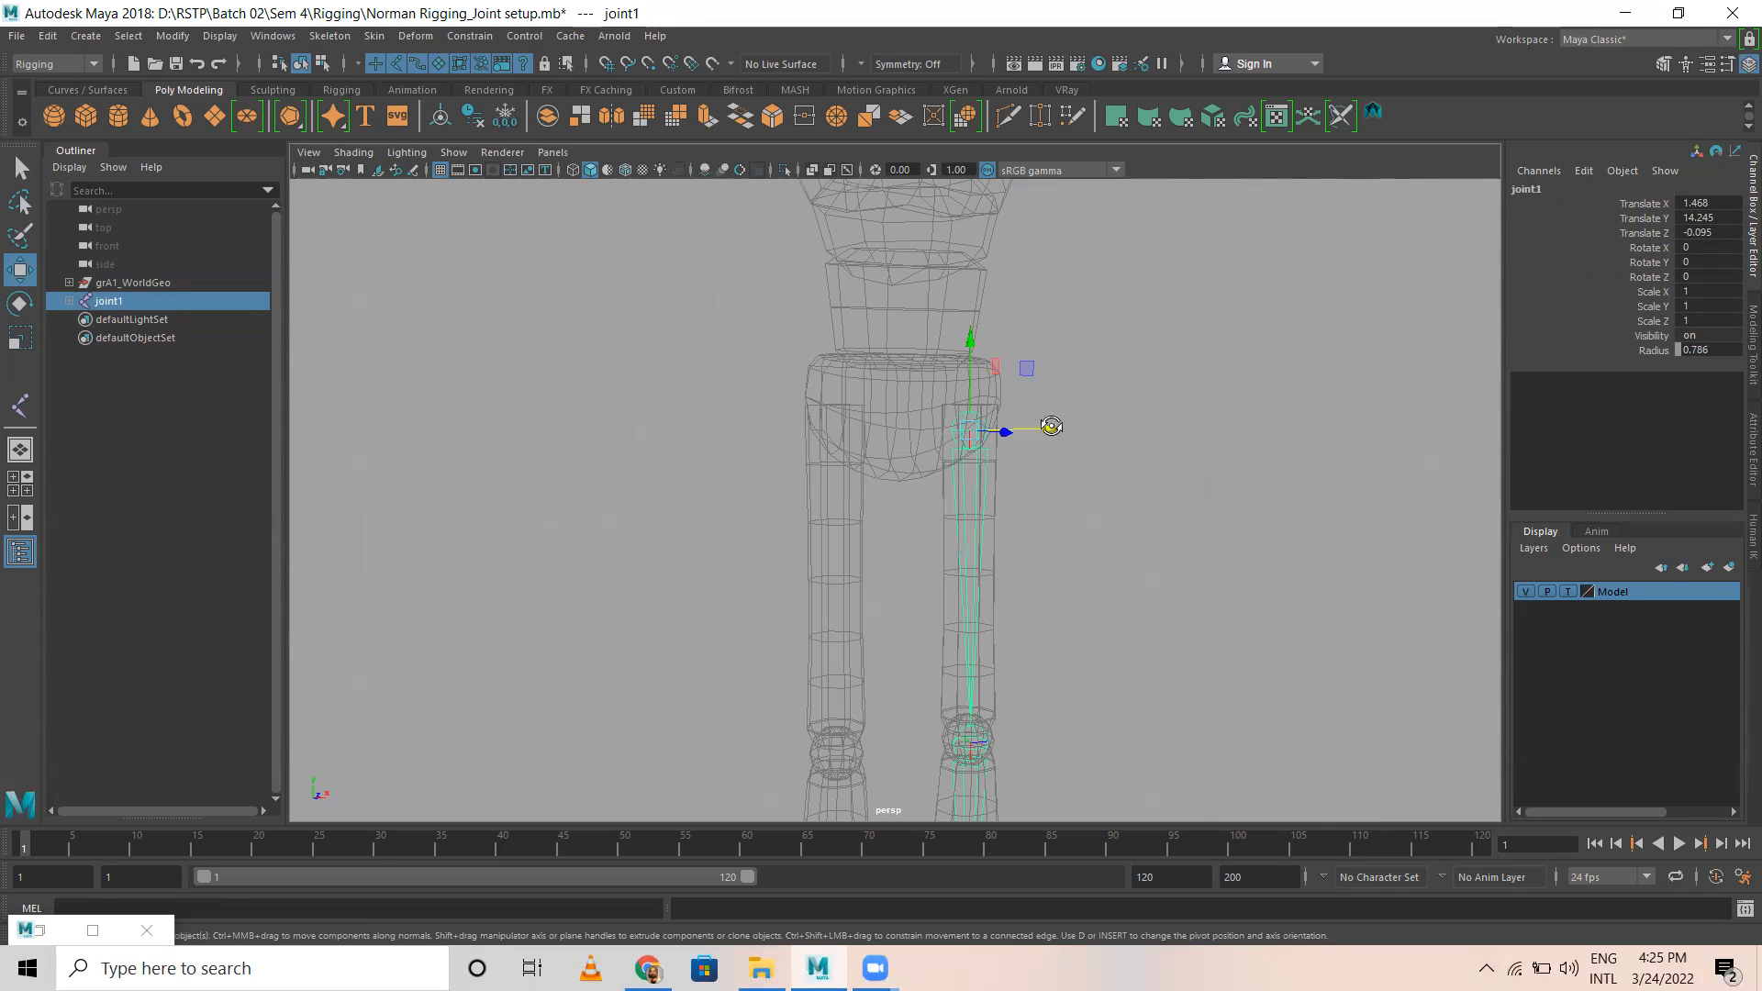
pyautogui.keyDown('alt'); pyautogui.moveTo(1050, 425); pyautogui.dragTo(979, 434); pyautogui.keyUp('alt')
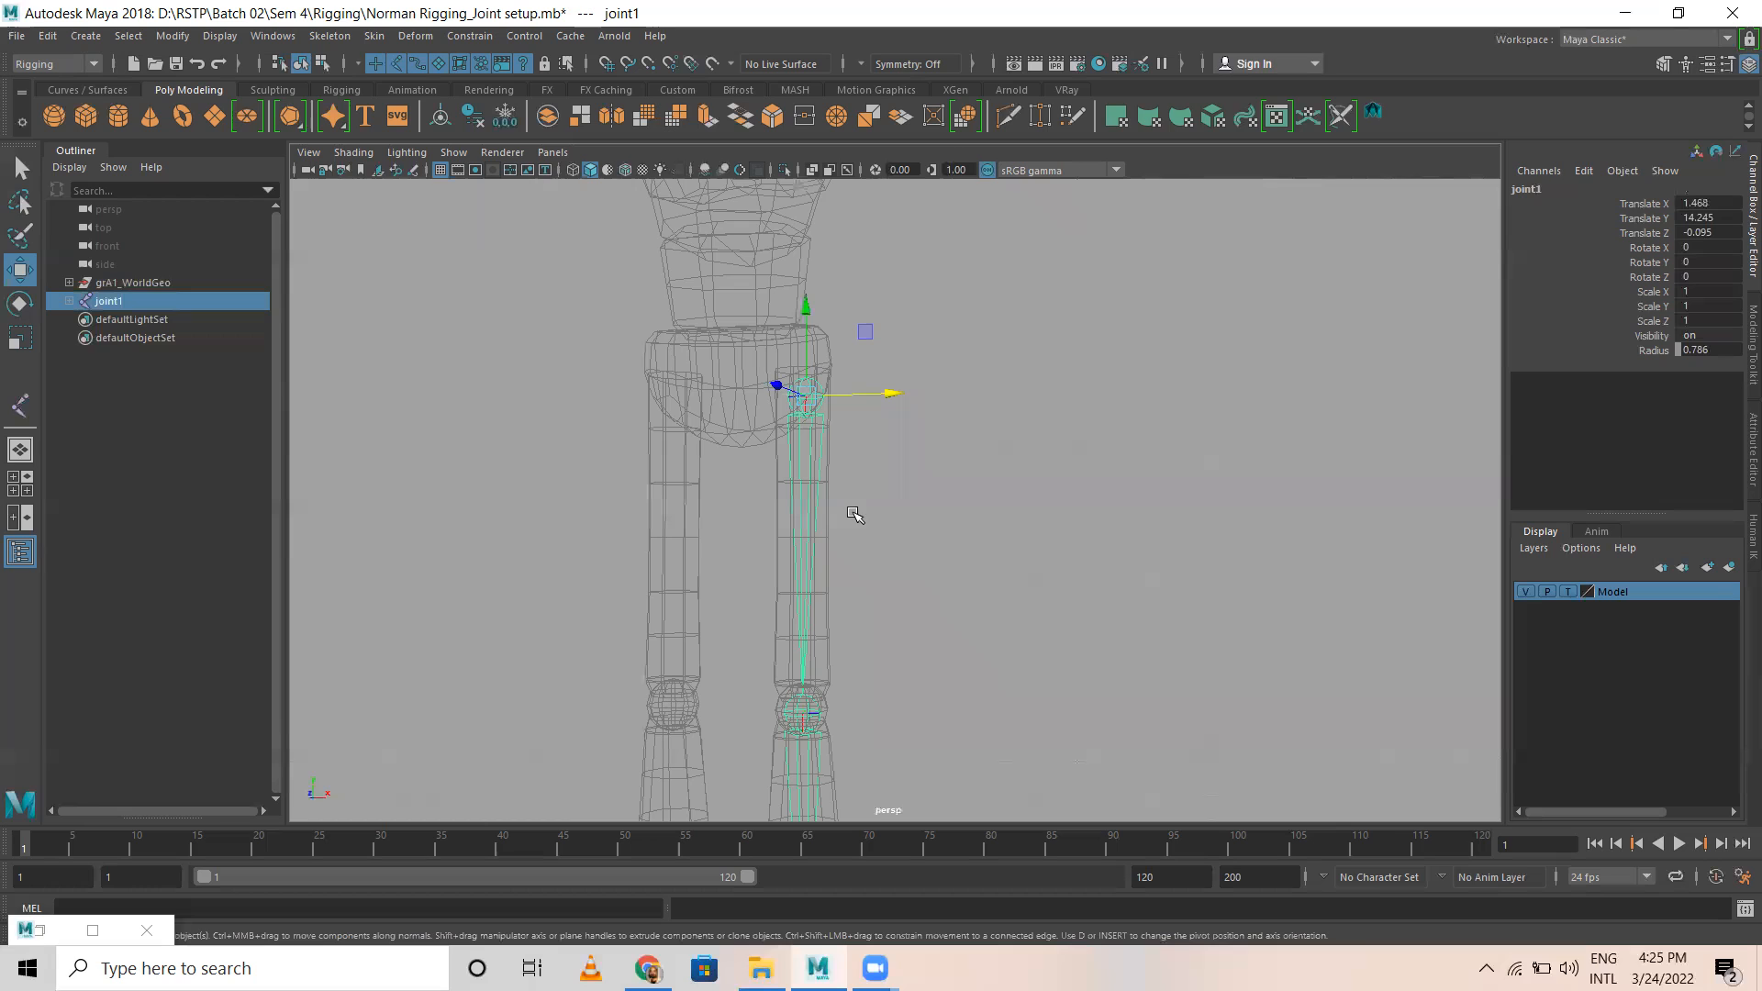
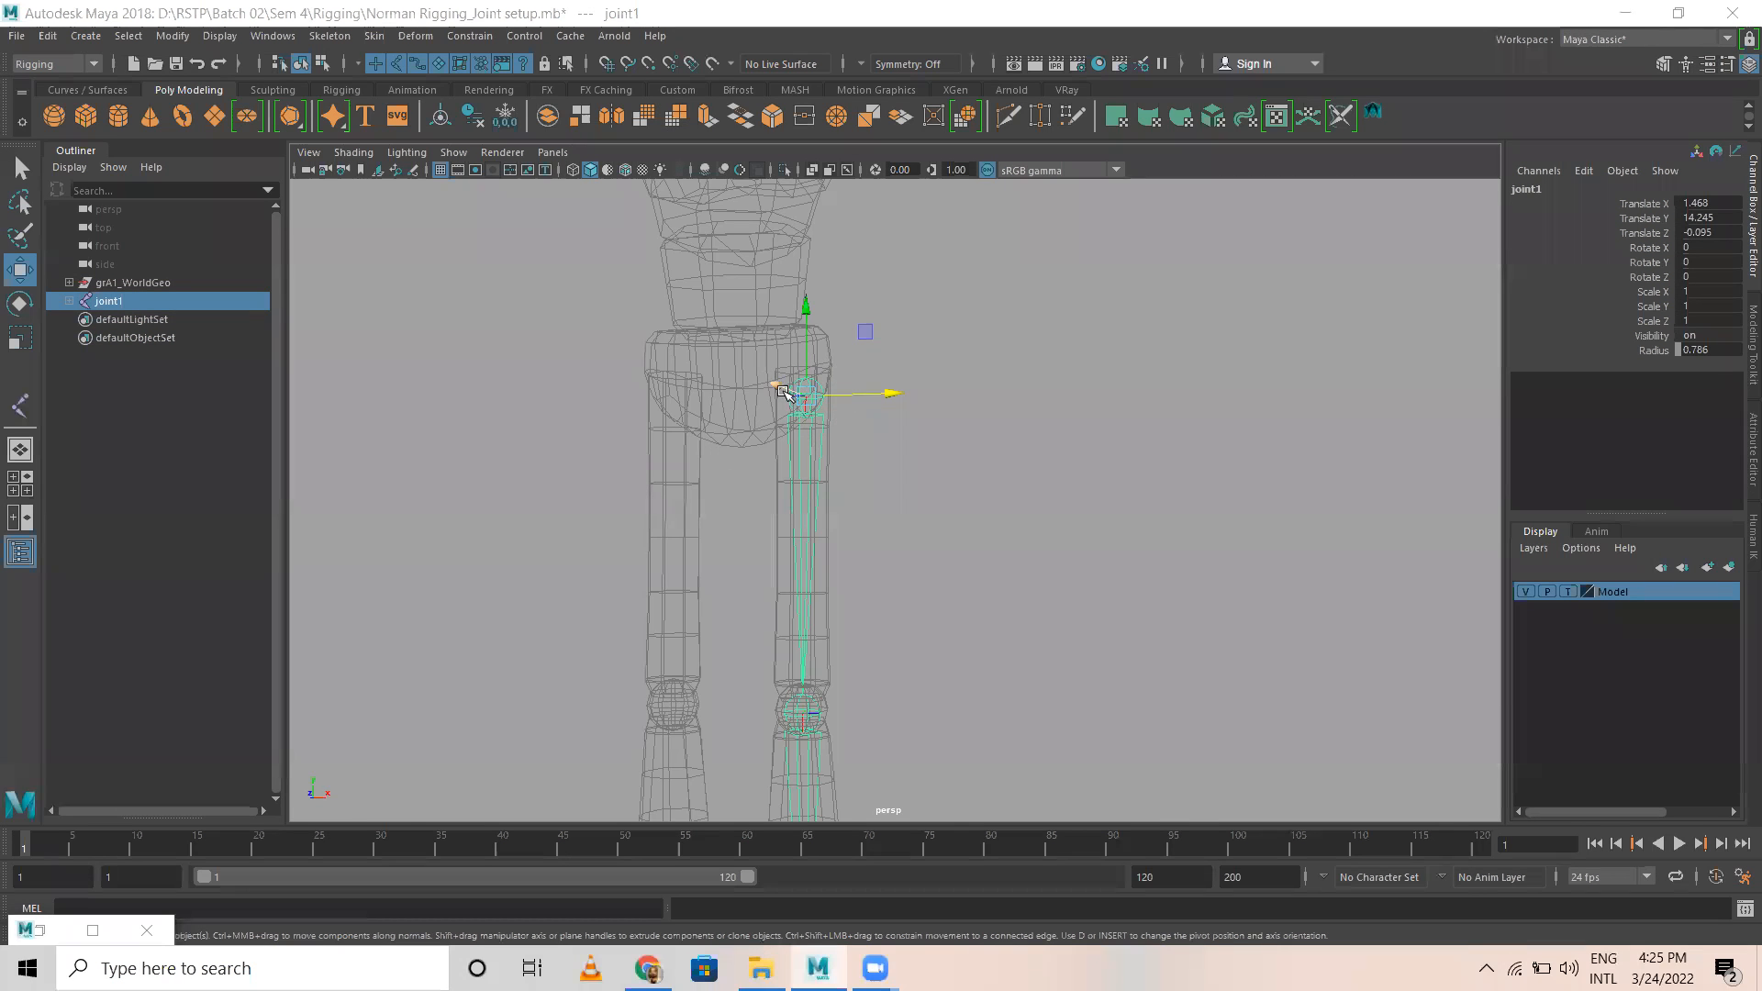
# Step: Rename the left leg chain's root joint at the hip to LT_Thigh
pyautogui.click(1710, 64)
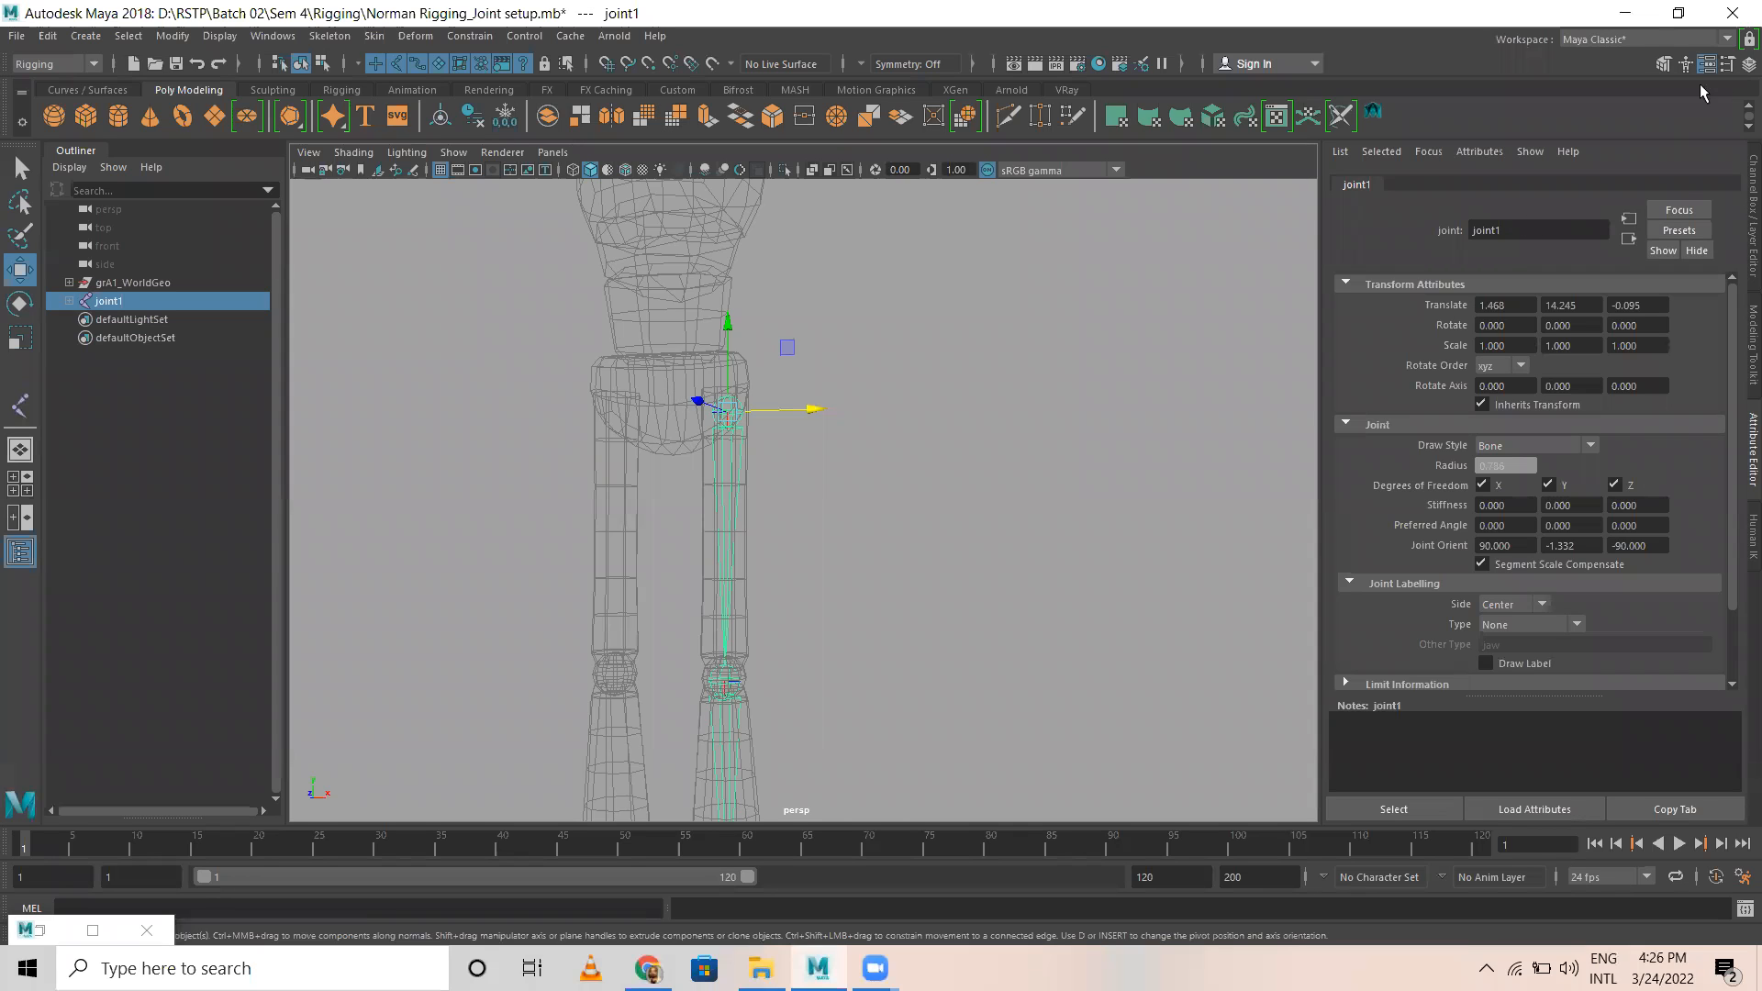
pyautogui.click(1749, 64)
pyautogui.click(1566, 187)
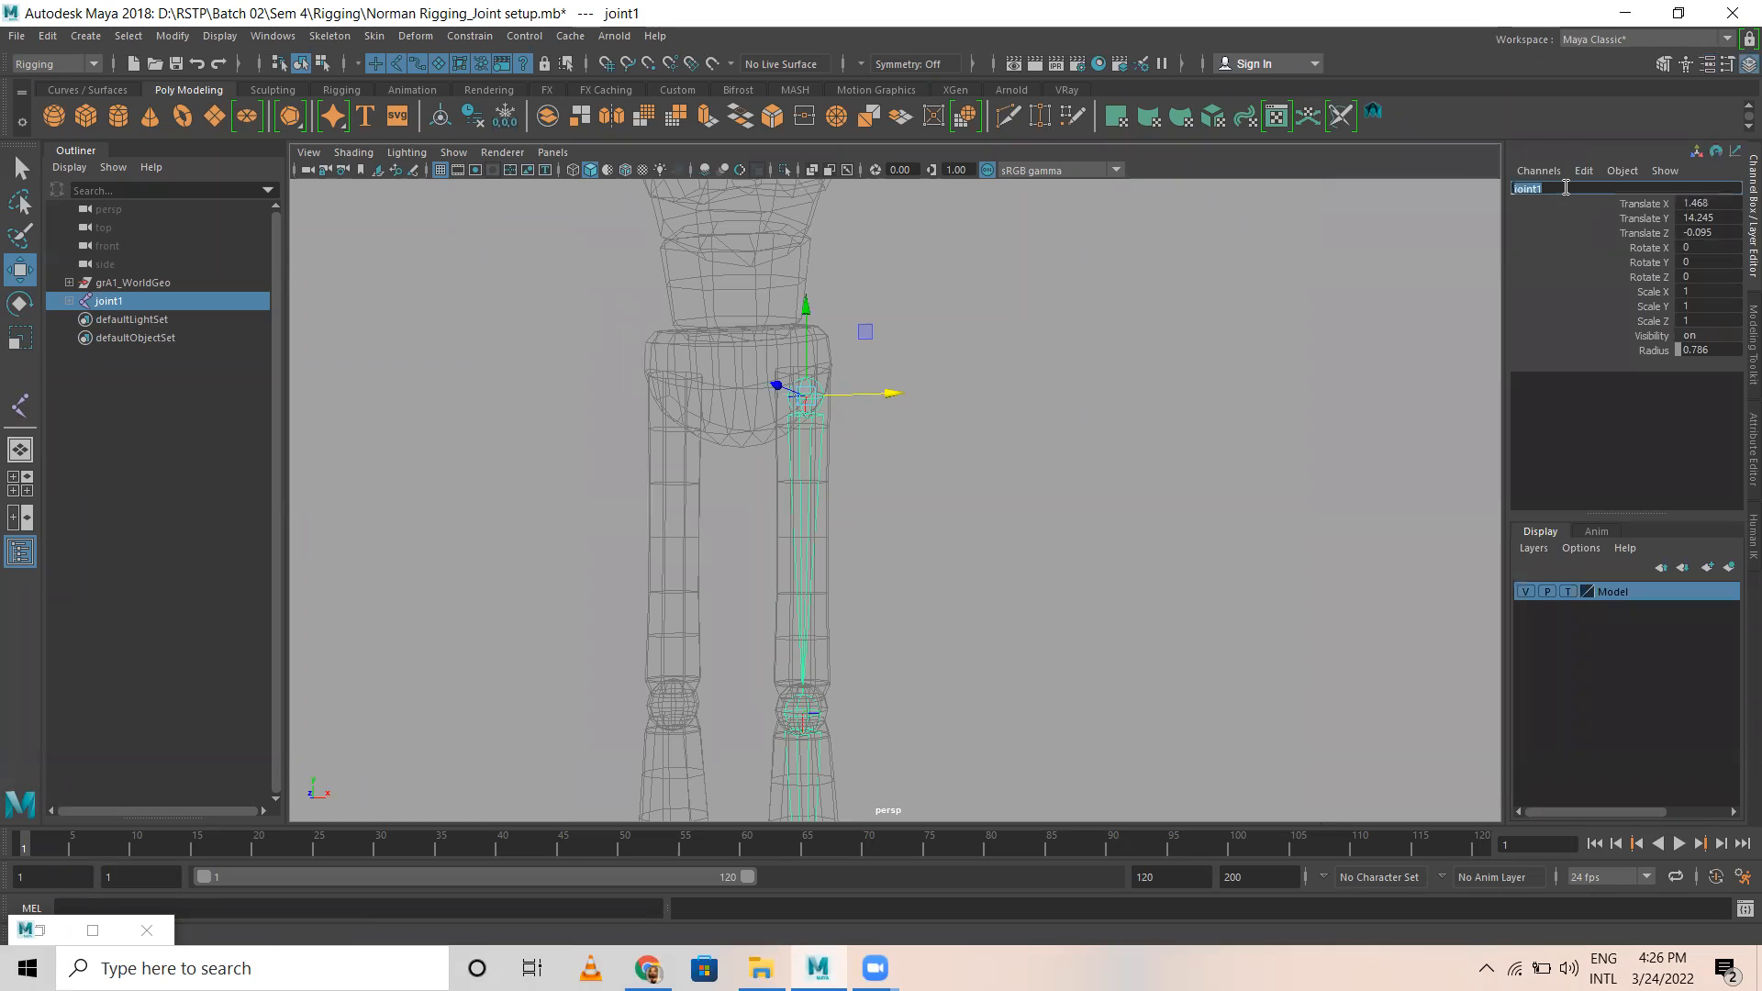
pyautogui.write('LT_Thigh')
pyautogui.press('Return')
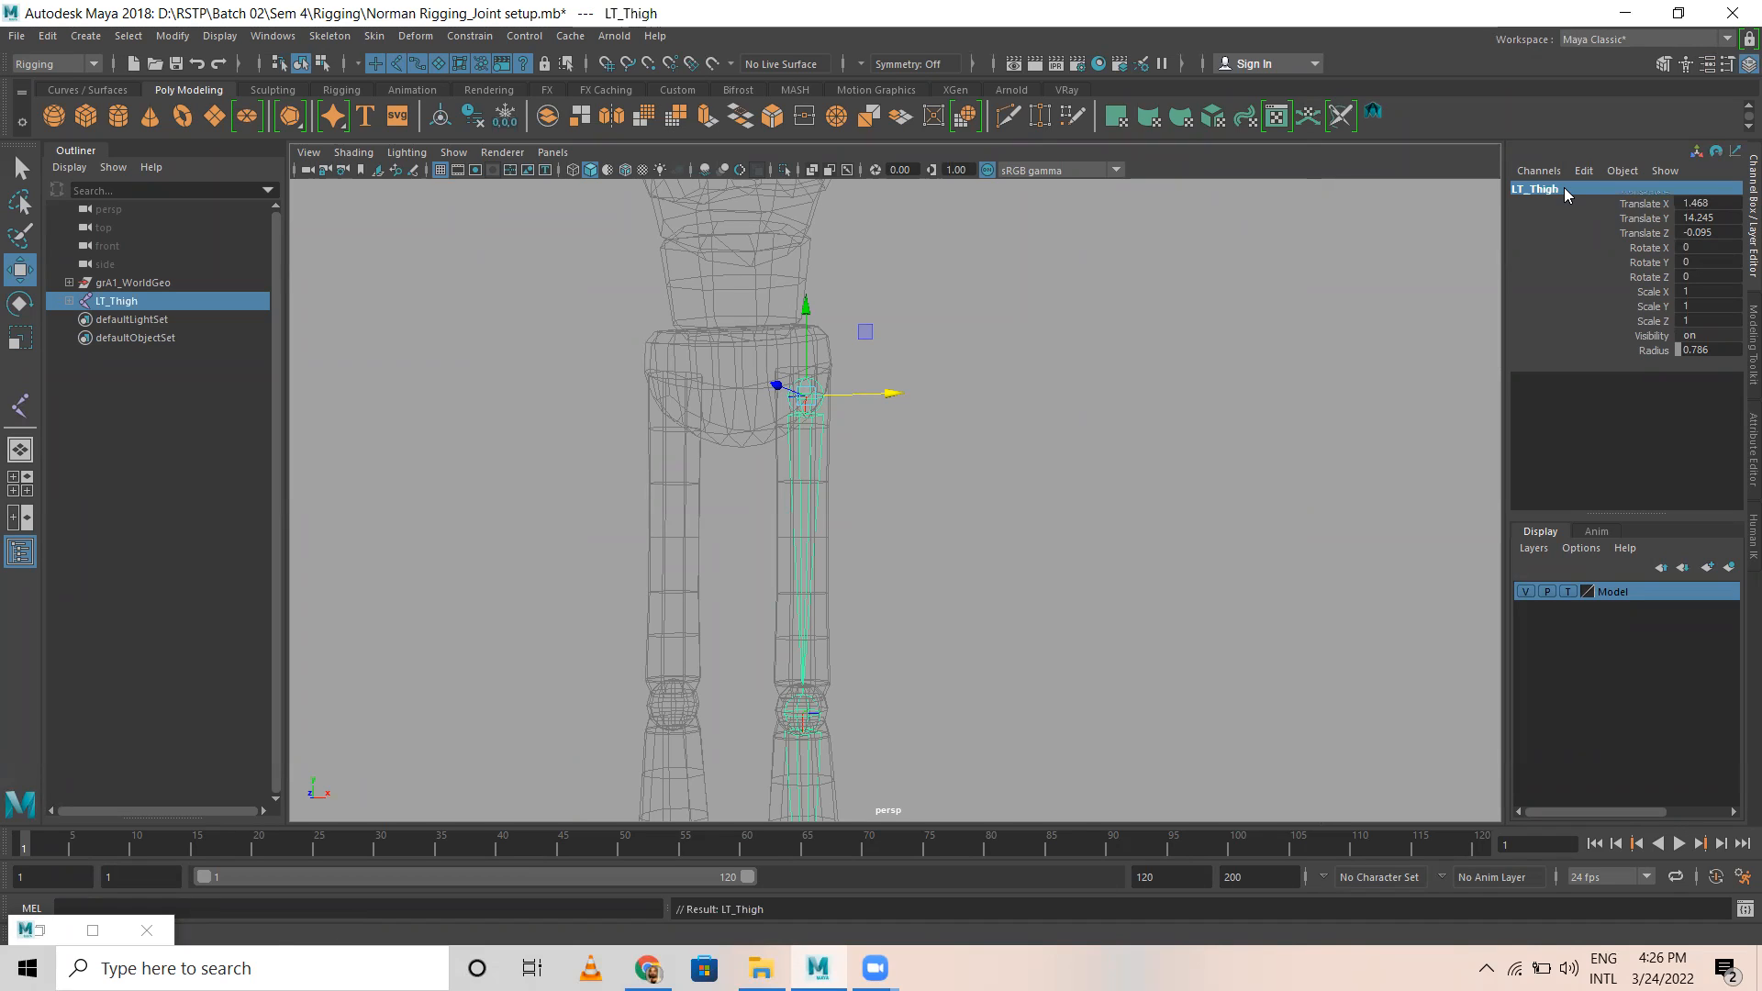
# Step: Rename the second joint of the left leg chain, at the knee, to LT_Knee
pyautogui.keyDown('alt'); pyautogui.moveTo(936, 617); pyautogui.dragTo(884, 434, button='middle'); pyautogui.keyUp('alt')
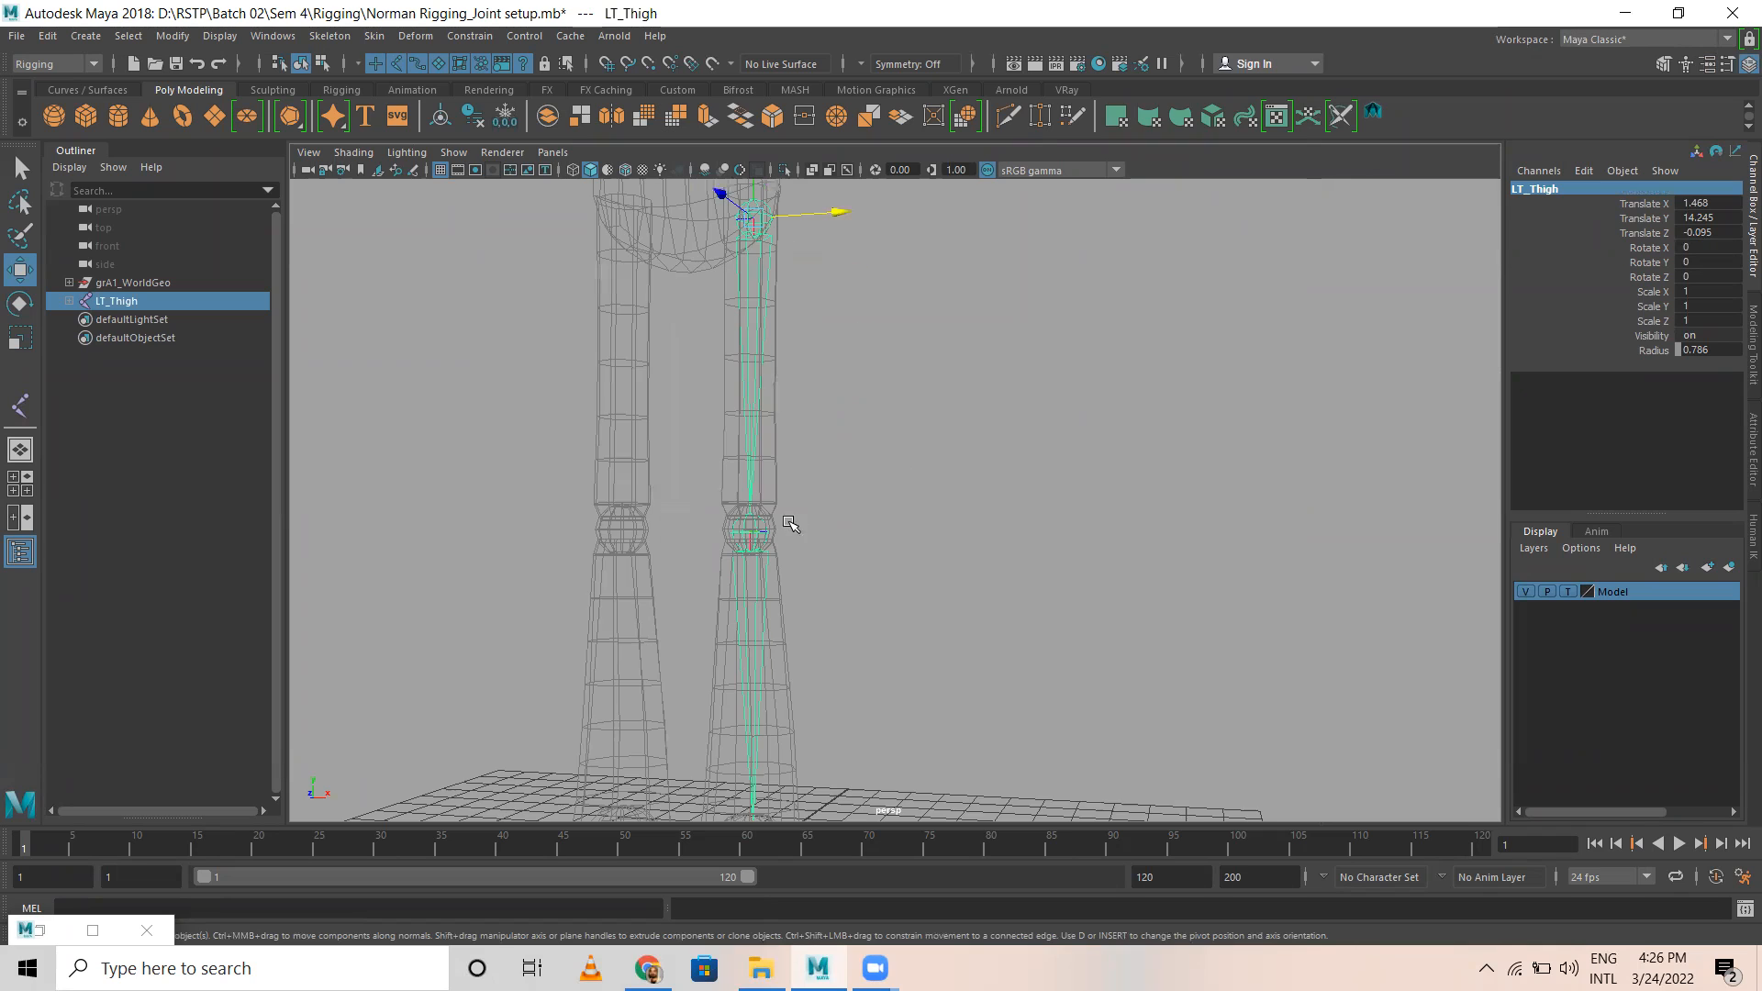
pyautogui.click(751, 535)
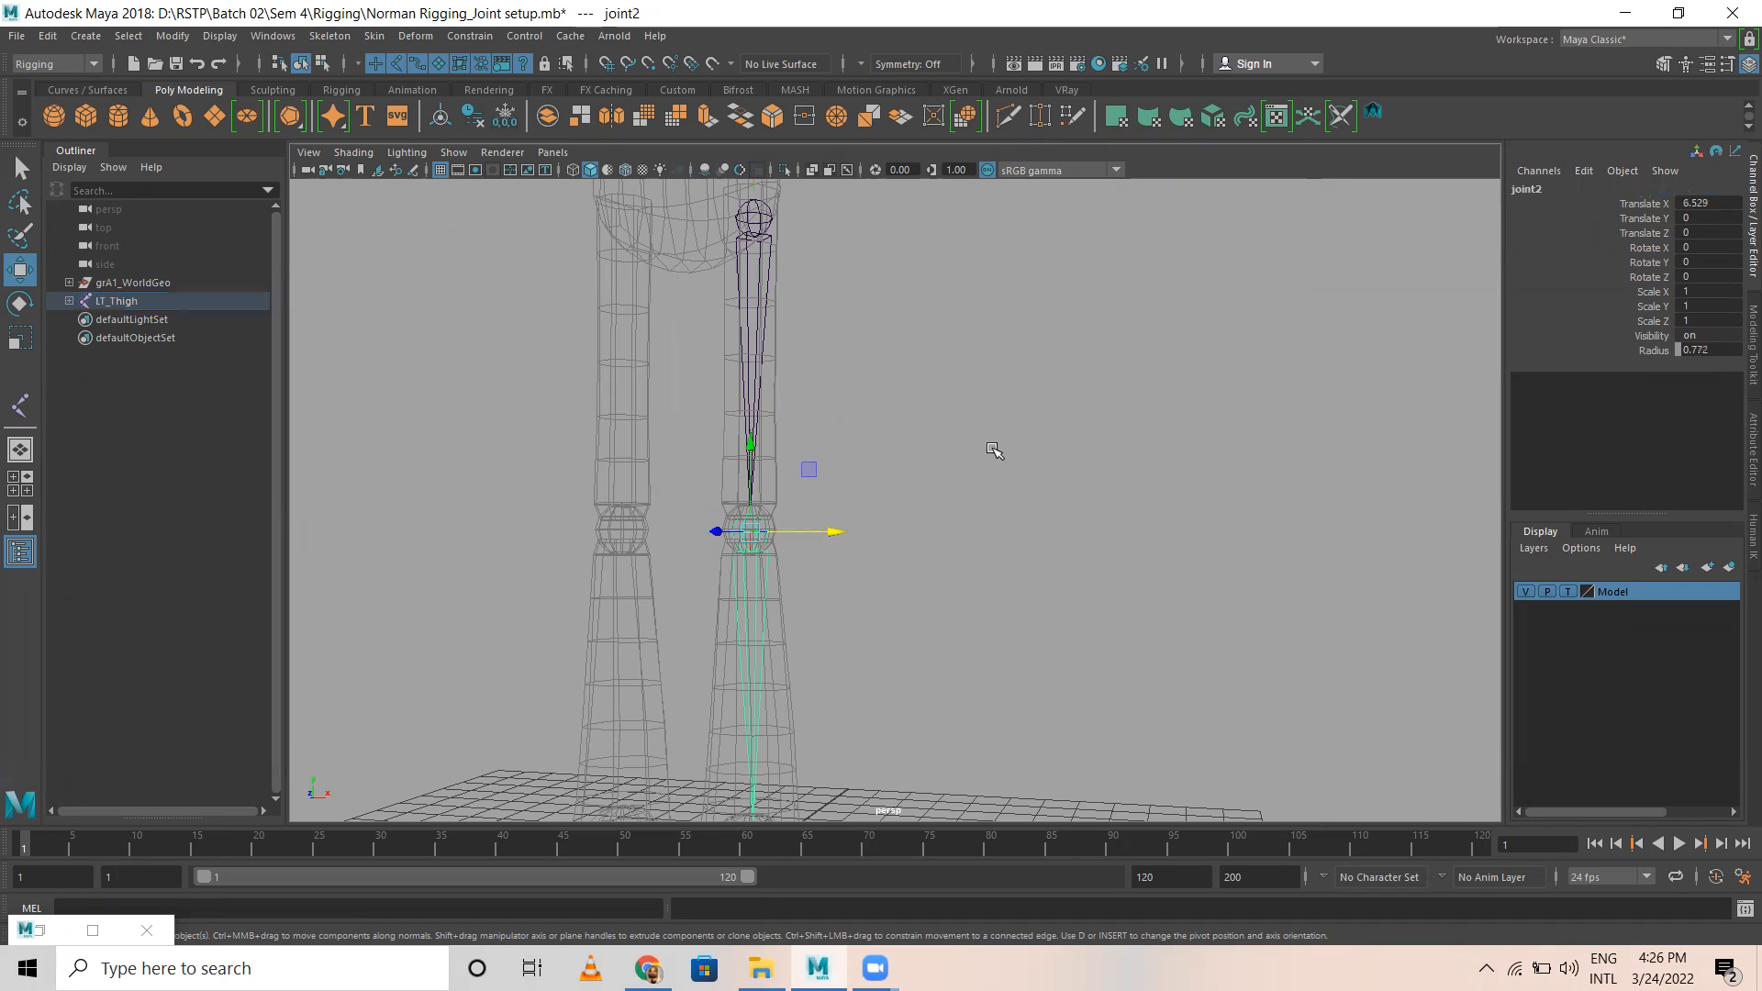
pyautogui.click(1571, 188)
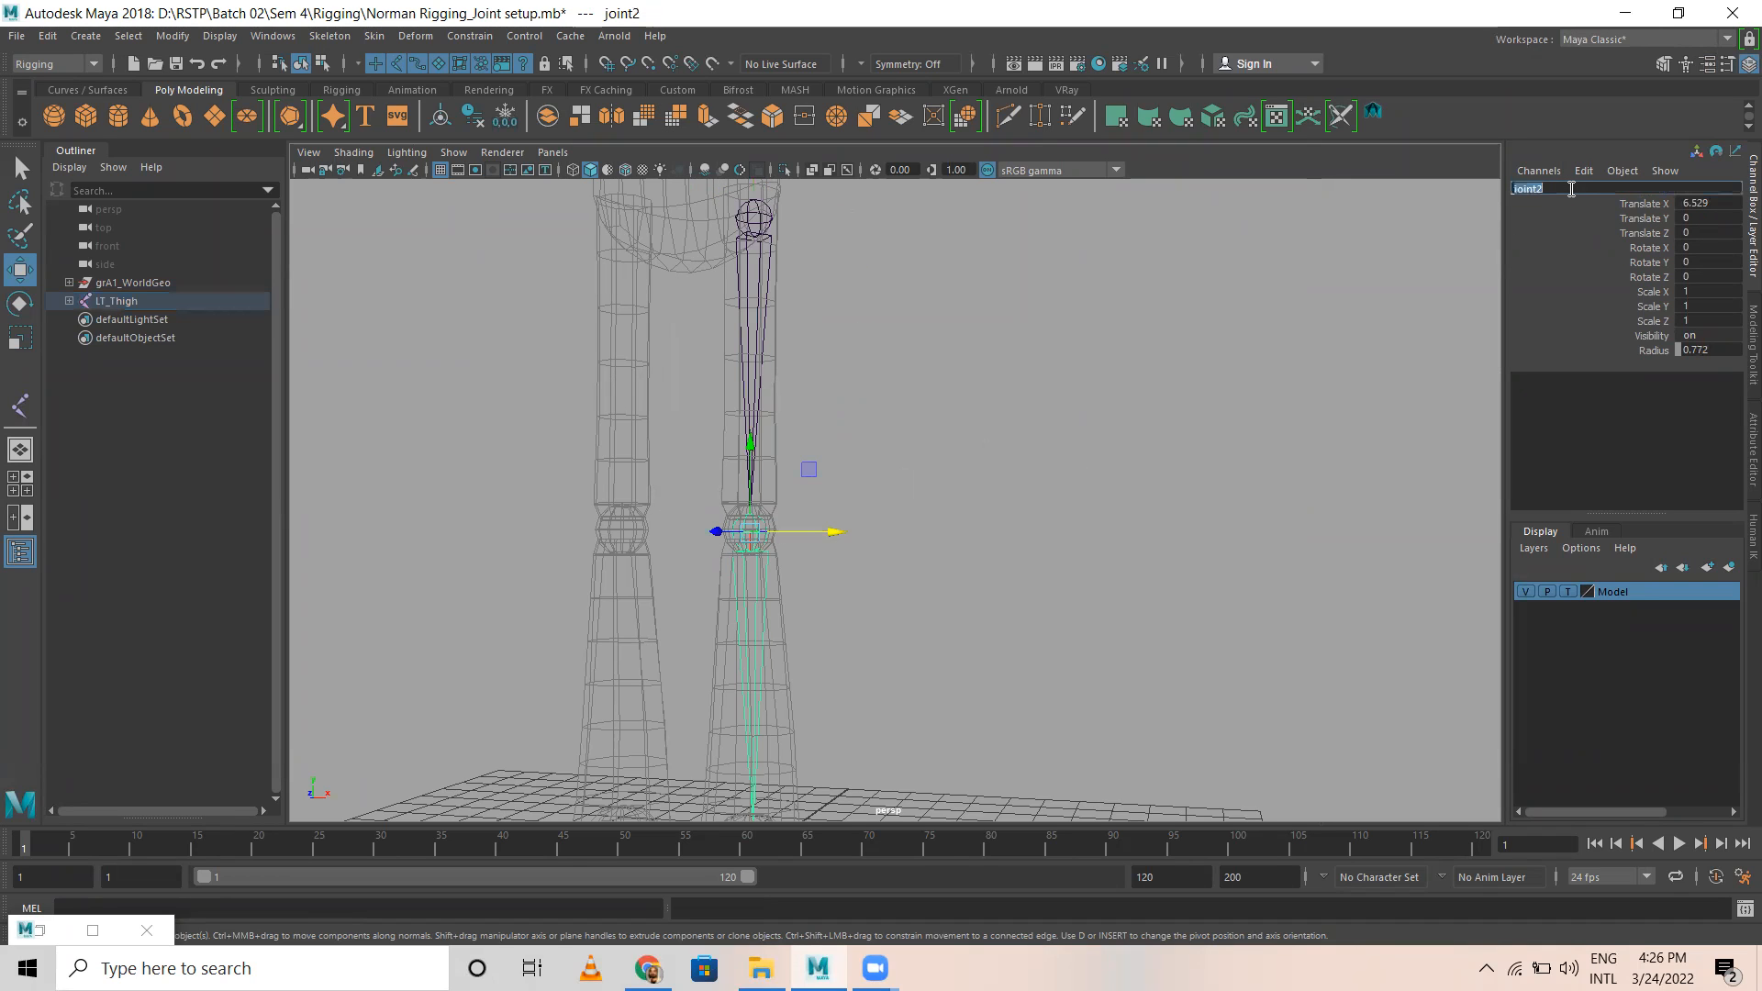
pyautogui.write('LT_Knee')
pyautogui.press('Return')
# Step: Rename the left leg chain's ankle joint to LT_Ankle
pyautogui.keyDown('alt'); pyautogui.moveTo(924, 661); pyautogui.dragTo(743, 480); pyautogui.keyUp('alt')
pyautogui.click(743, 480)
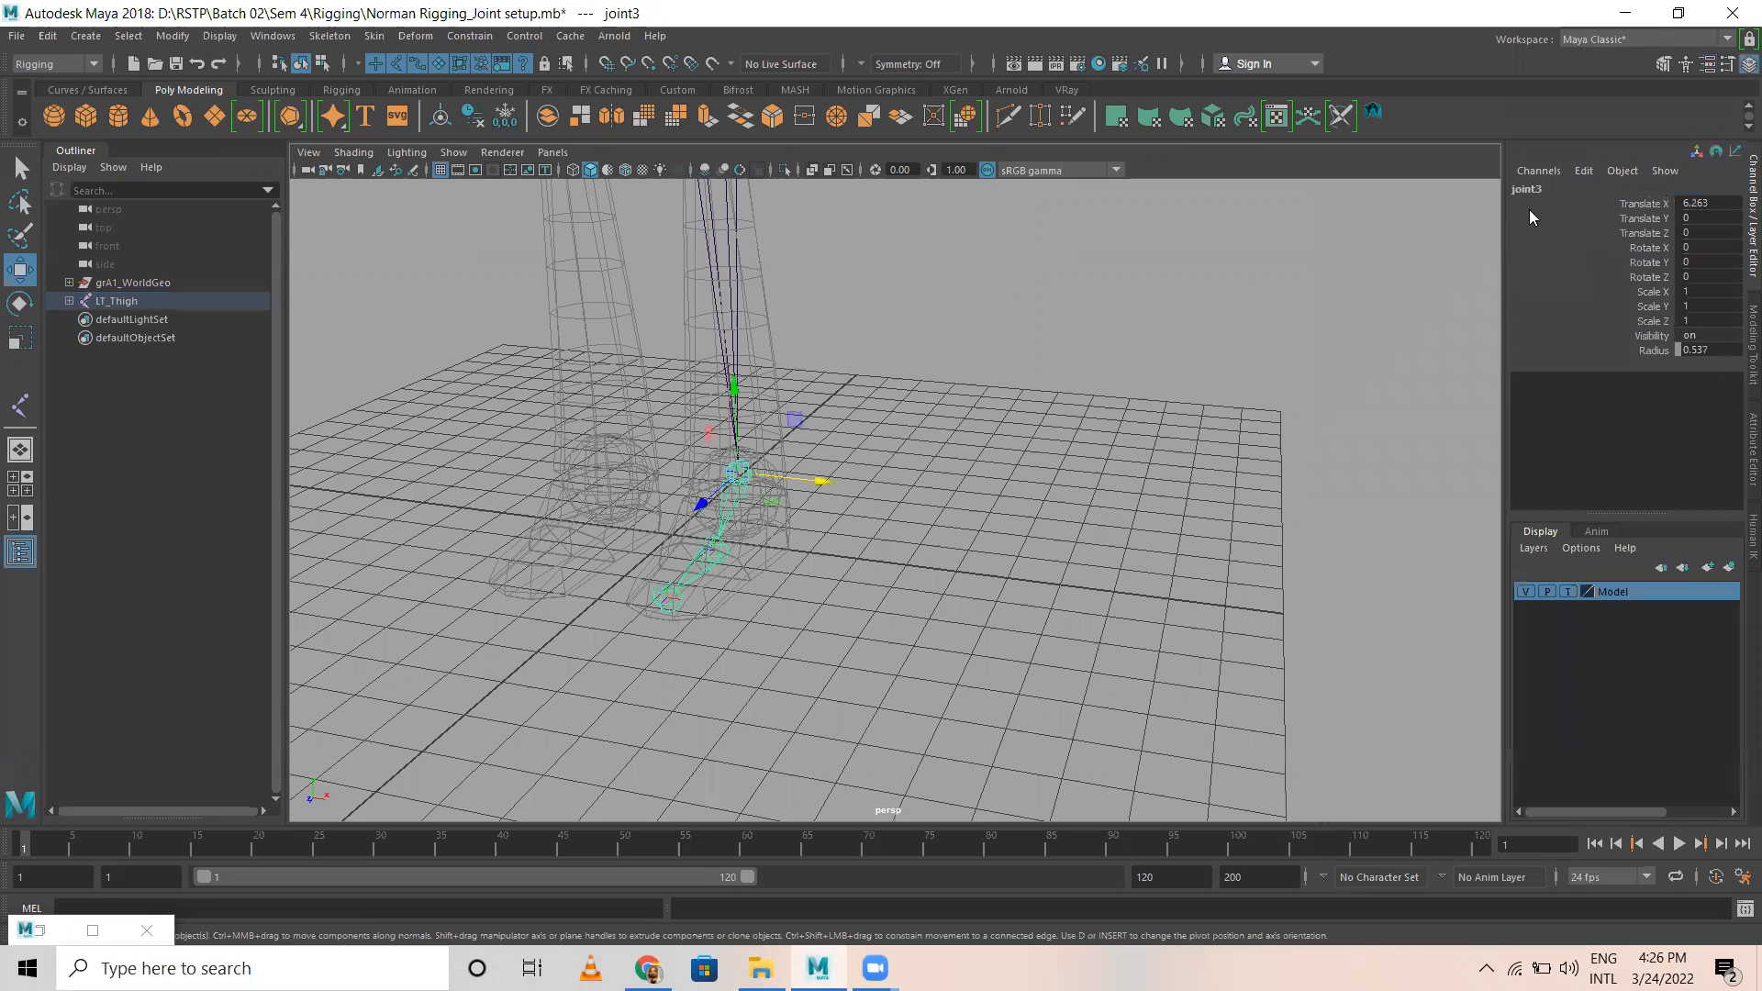
pyautogui.doubleClick(1577, 187)
pyautogui.write('LT')
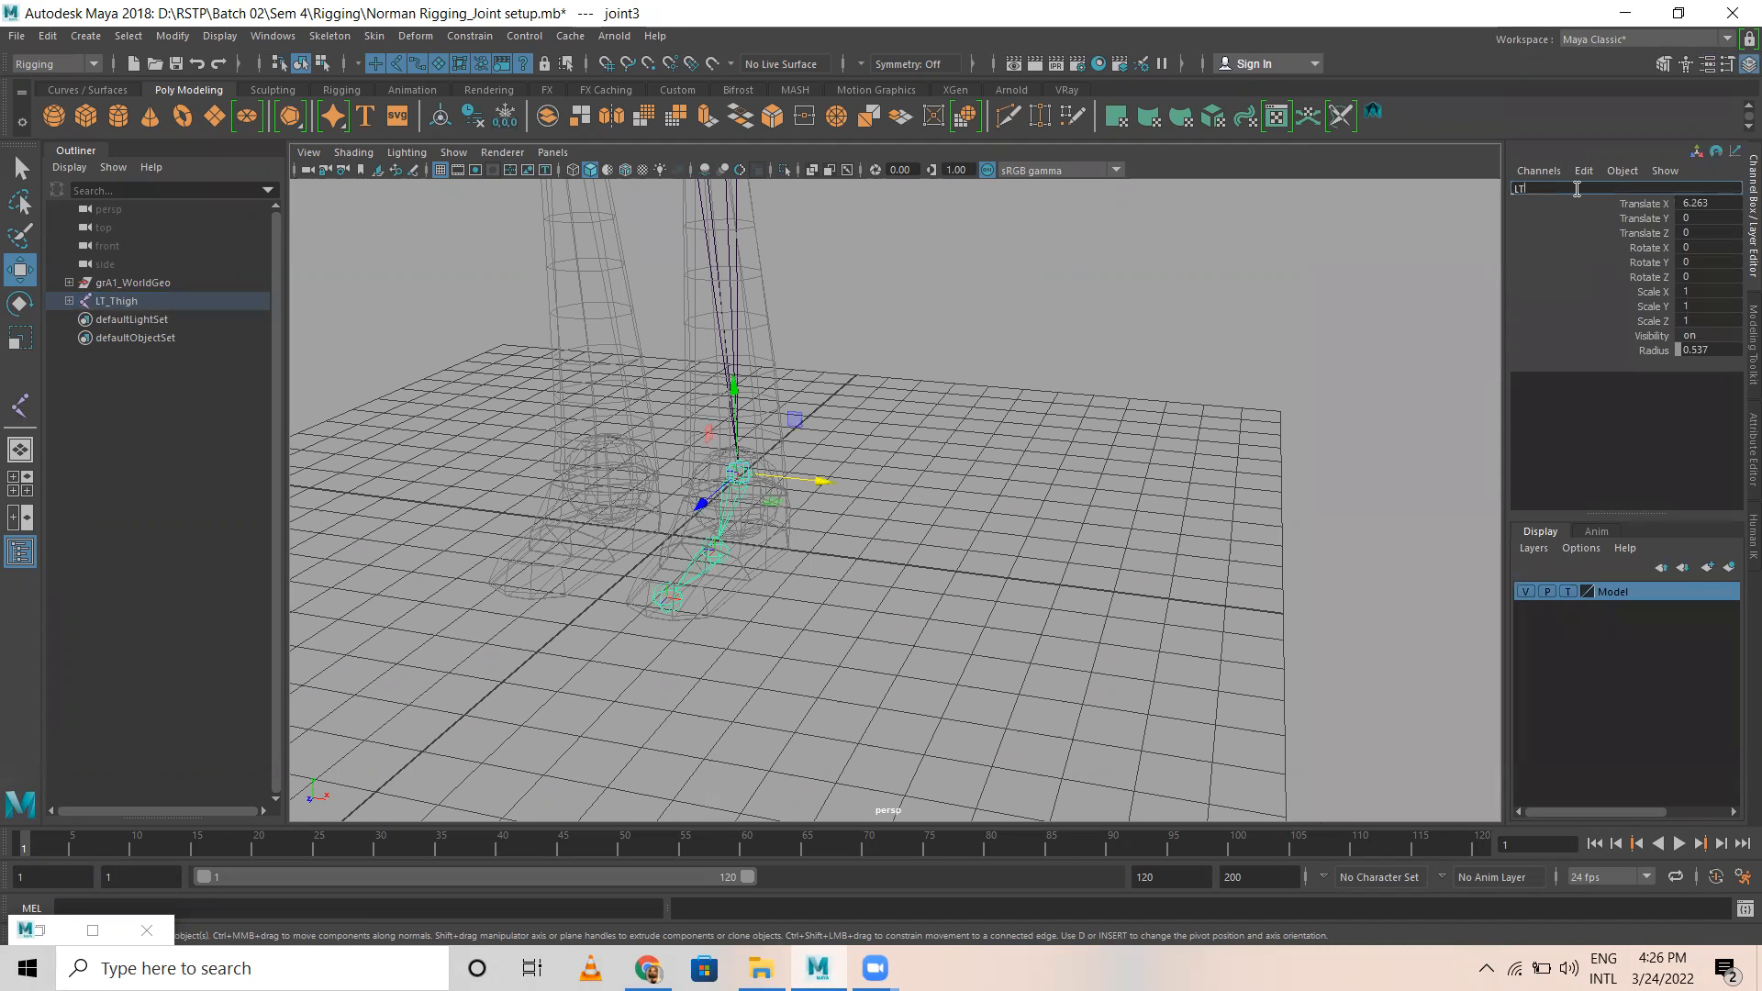
pyautogui.write('_Ankle')
pyautogui.press('Return')
# Step: Rename the joint at the ball of the left foot to LT_Ball
pyautogui.press('Down')
pyautogui.doubleClick(1577, 189)
pyautogui.write('L')
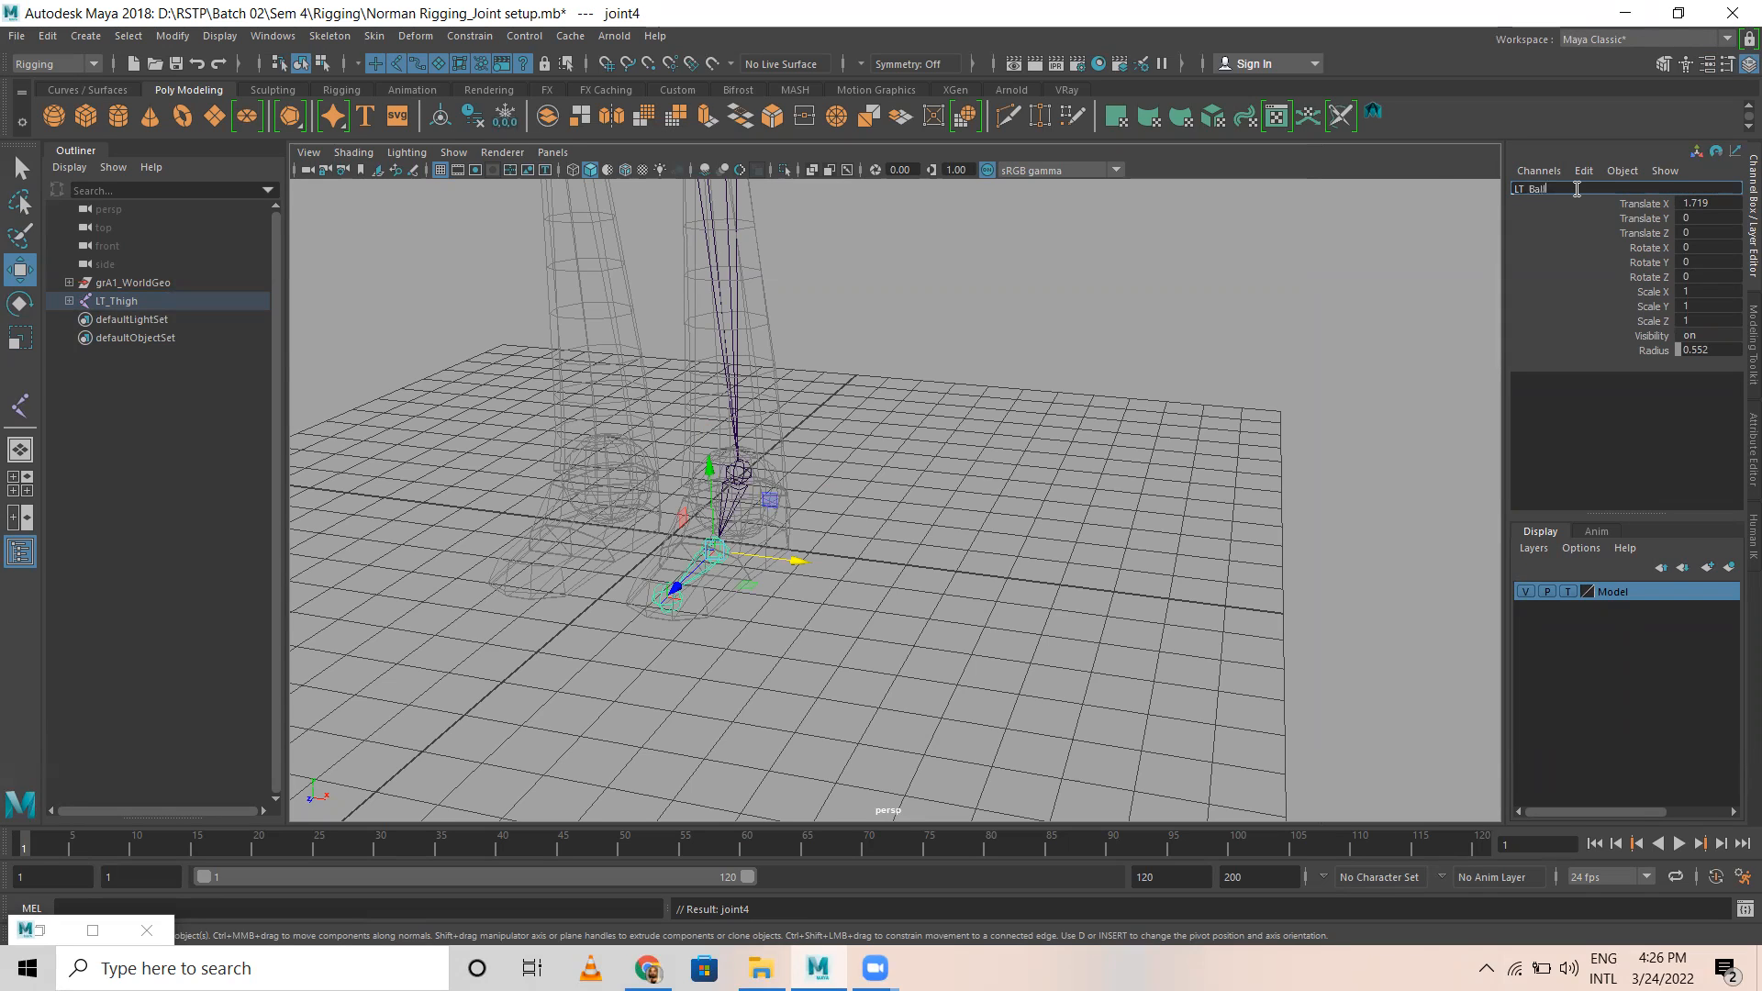
pyautogui.press('Return')
# Step: Rename the end joint at the tip of the left foot to LT_Toe
pyautogui.press('Down')
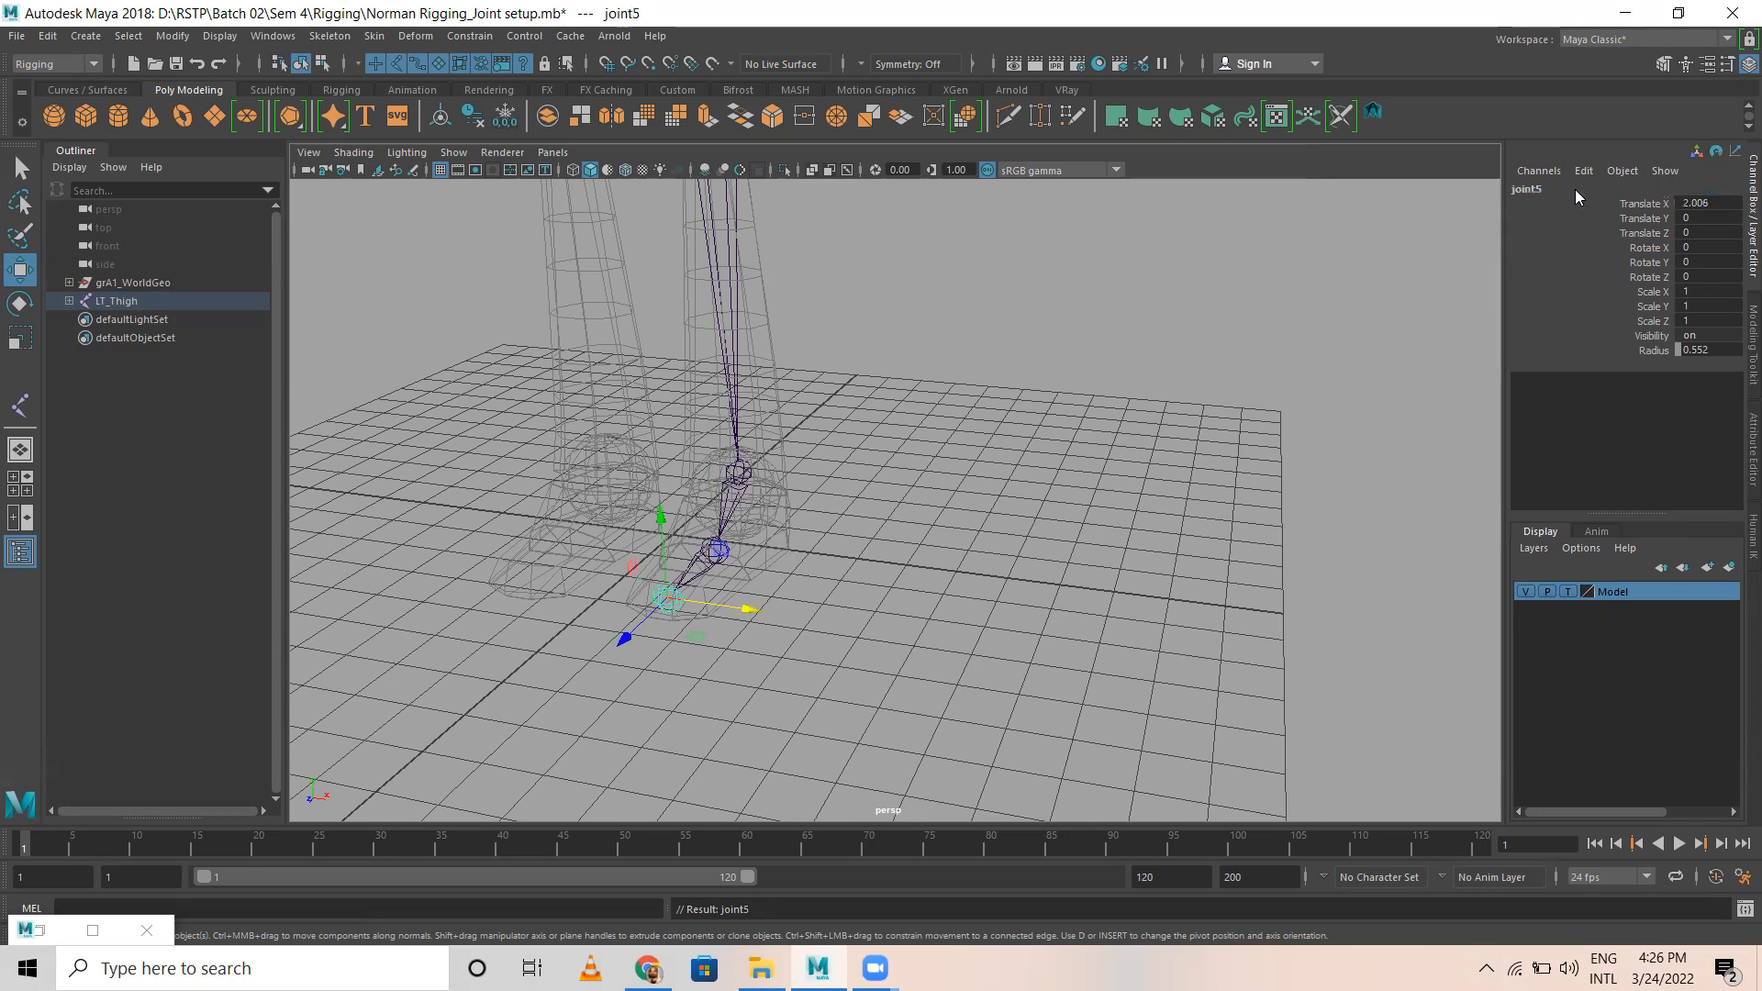
pyautogui.doubleClick(1577, 188)
pyautogui.write('LT Toe')
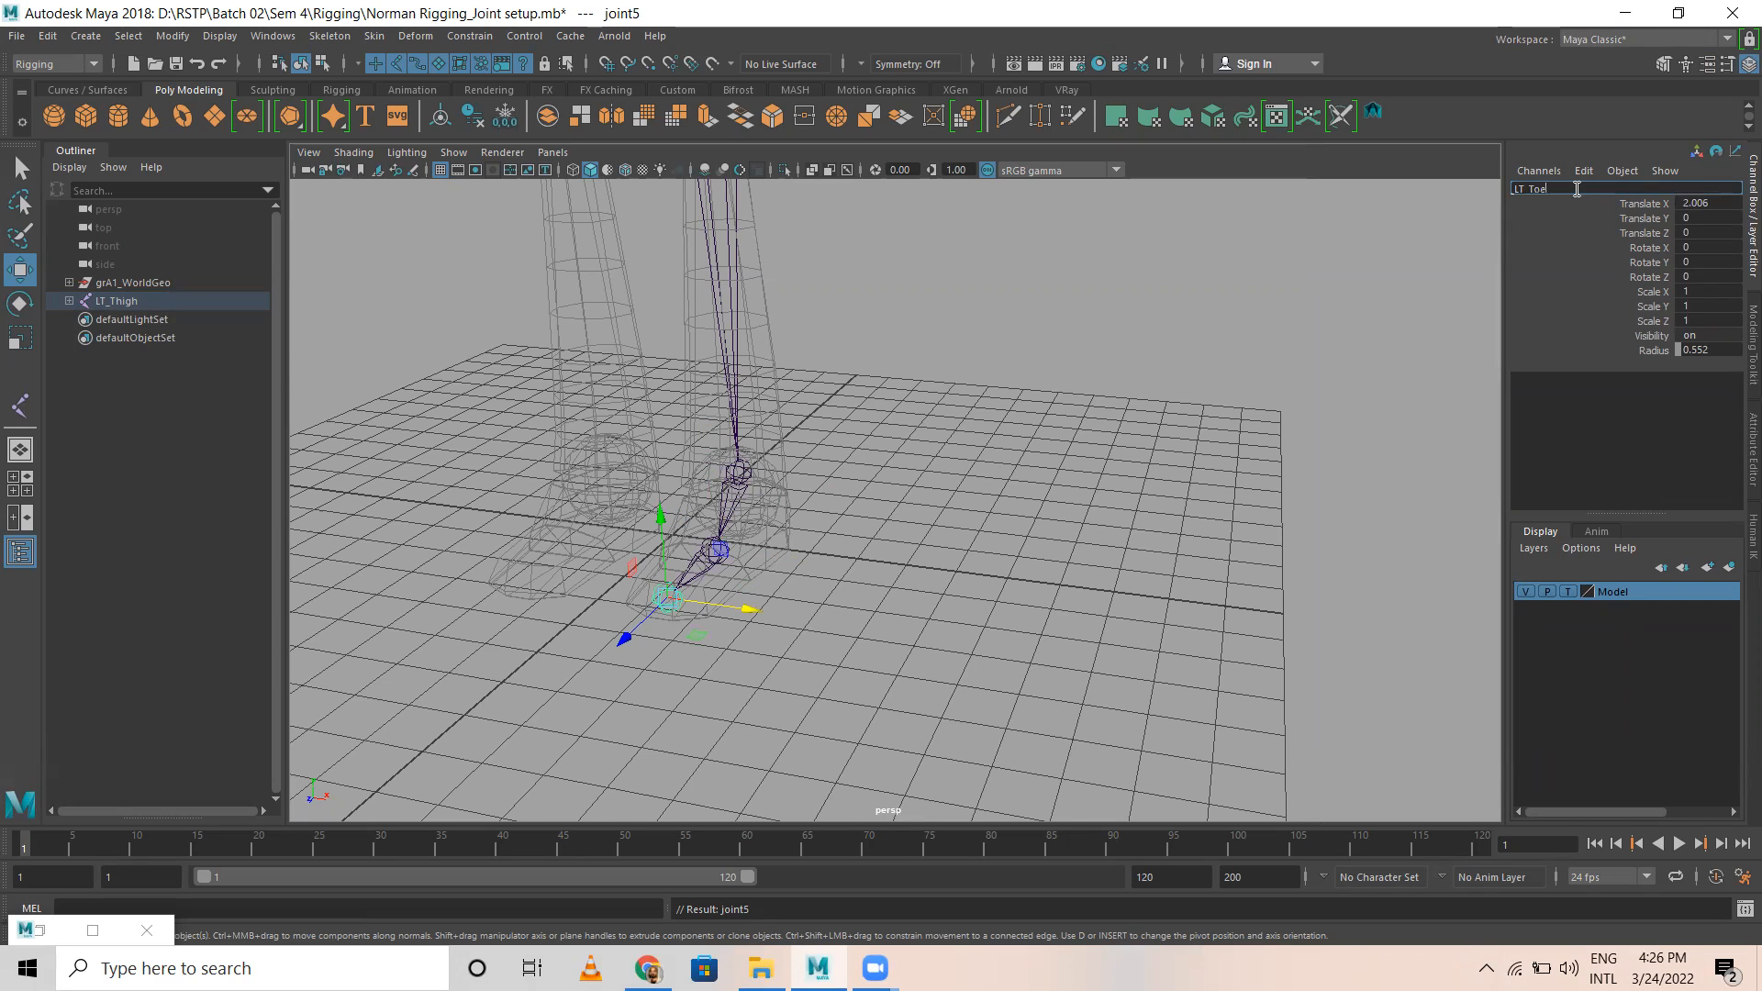
pyautogui.press('Return')
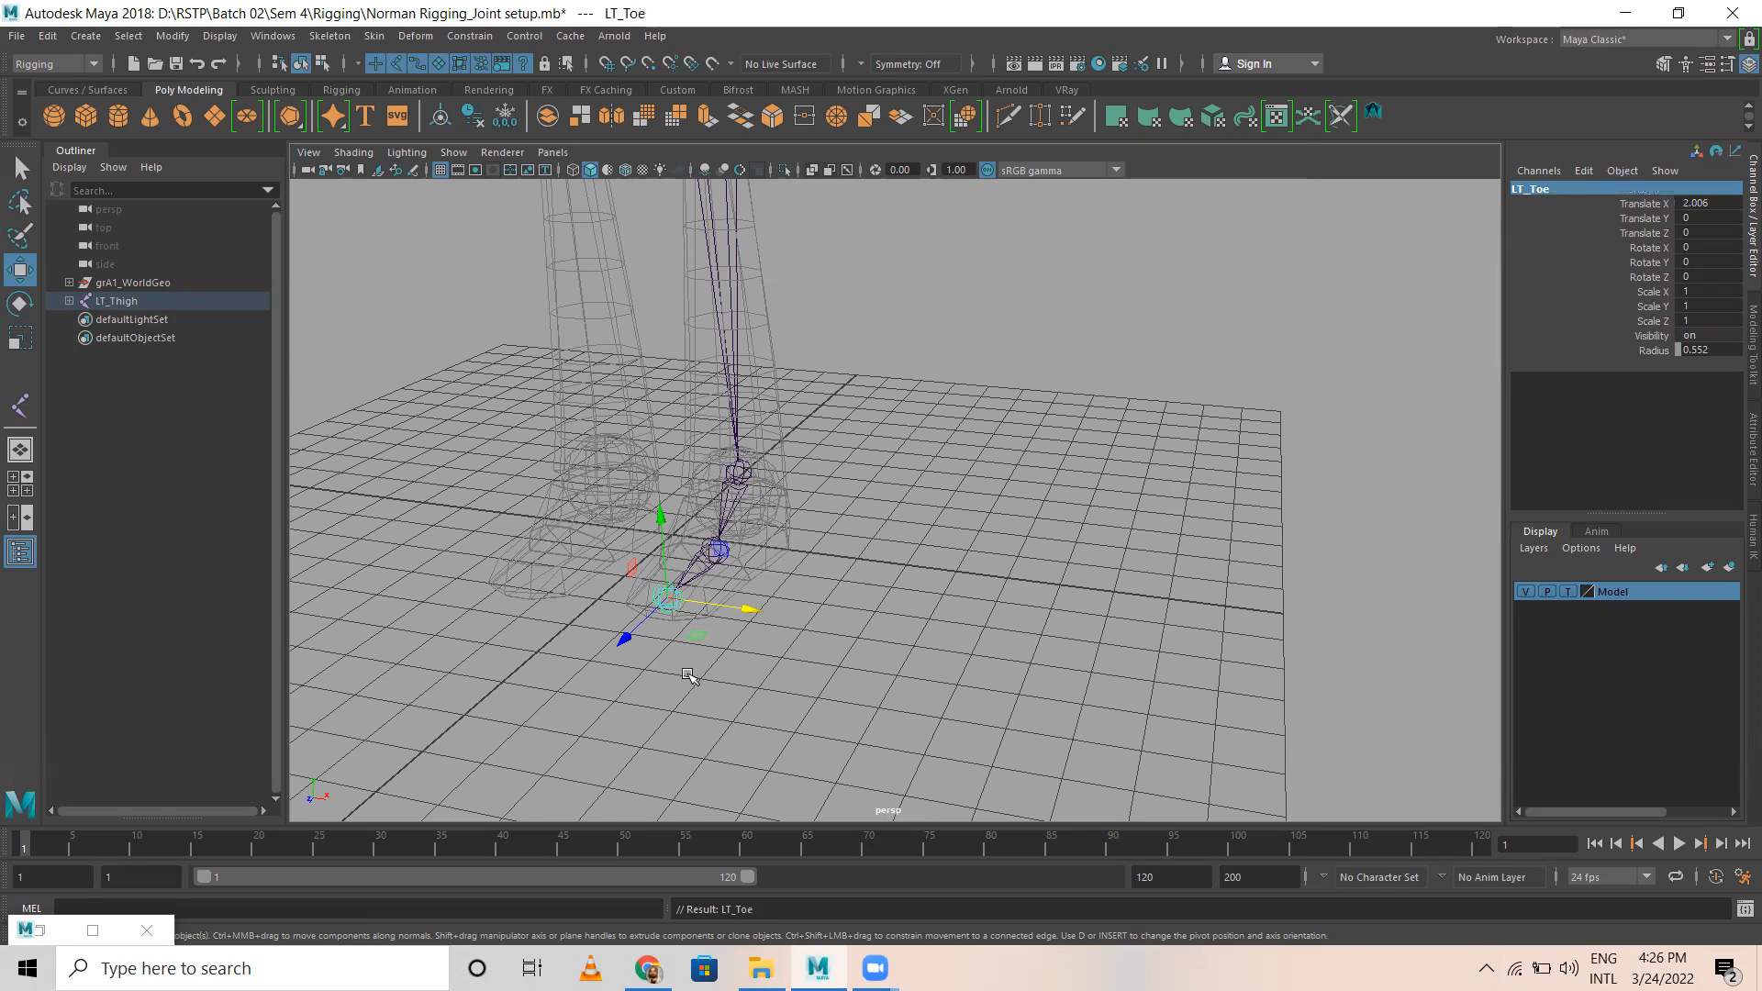
# Step: Select the LT_Thigh root joint and open the Mirror Joints options, keeping the dialog clear of the leg
pyautogui.click(1037, 342)
pyautogui.keyDown('alt'); pyautogui.moveTo(833, 571); pyautogui.dragTo(721, 529); pyautogui.keyUp('alt')
pyautogui.scroll(-5, 722, 529)
pyautogui.keyDown('alt'); pyautogui.moveTo(1010, 510); pyautogui.dragTo(922, 518); pyautogui.keyUp('alt')
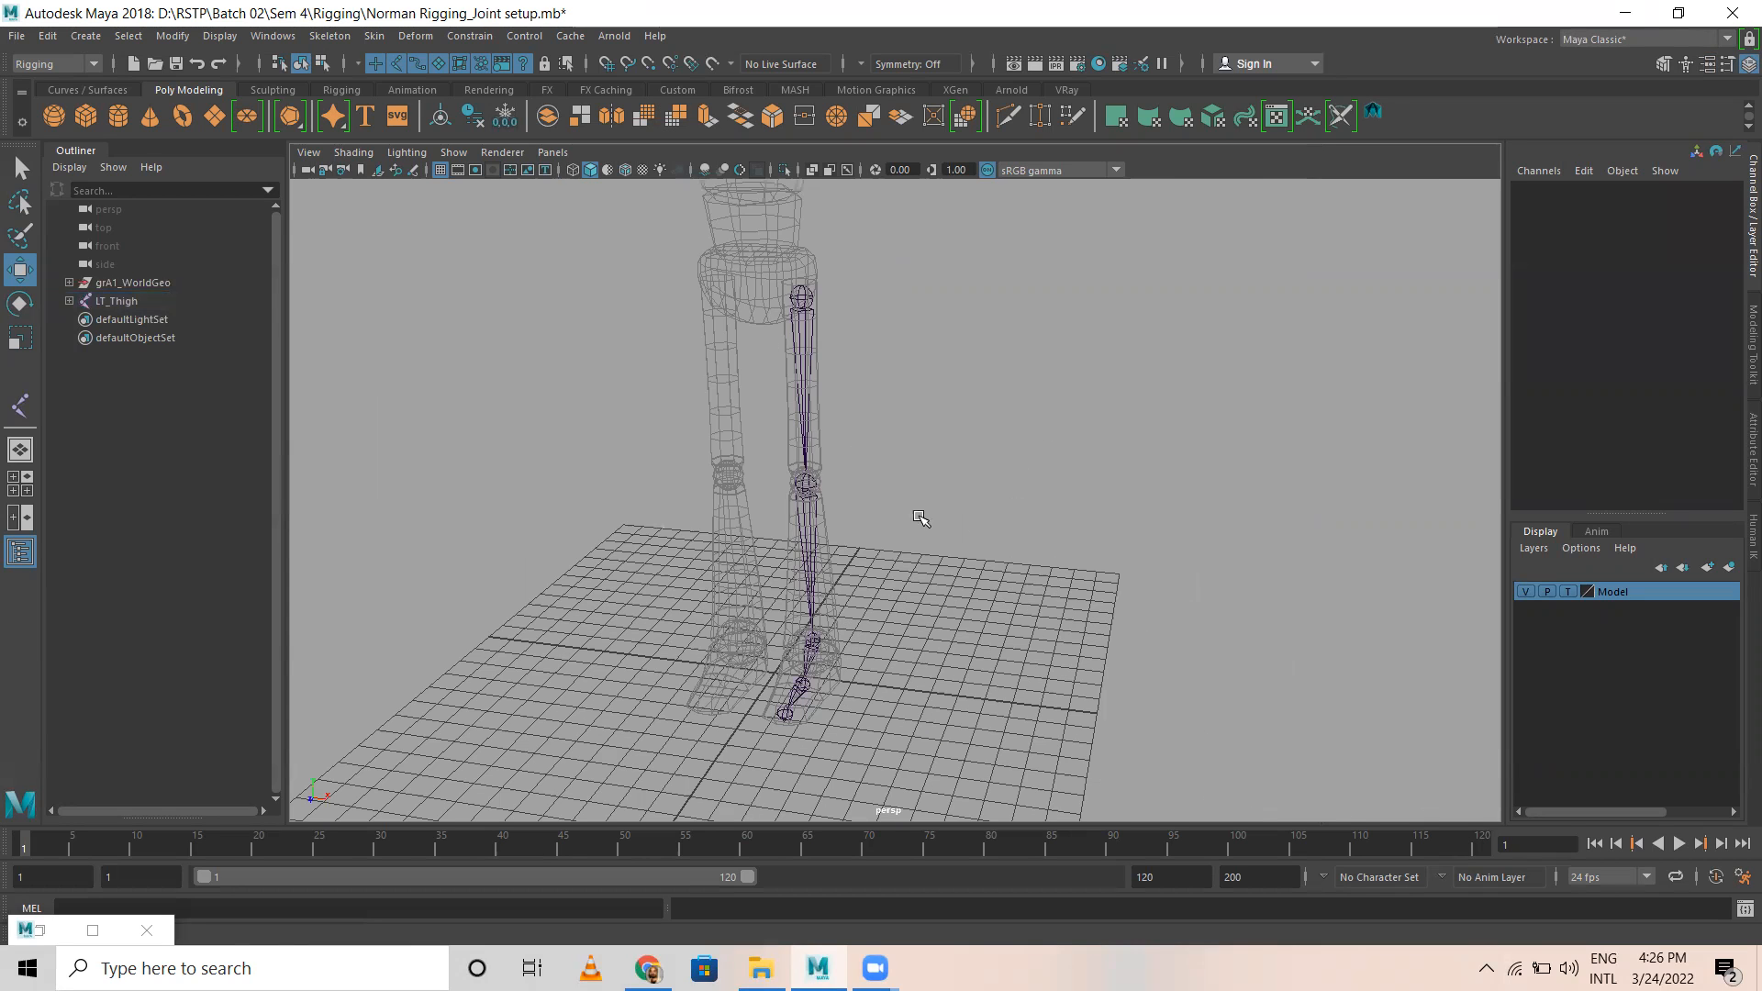
pyautogui.scroll(3, 835, 347)
pyautogui.scroll(-3, 826, 317)
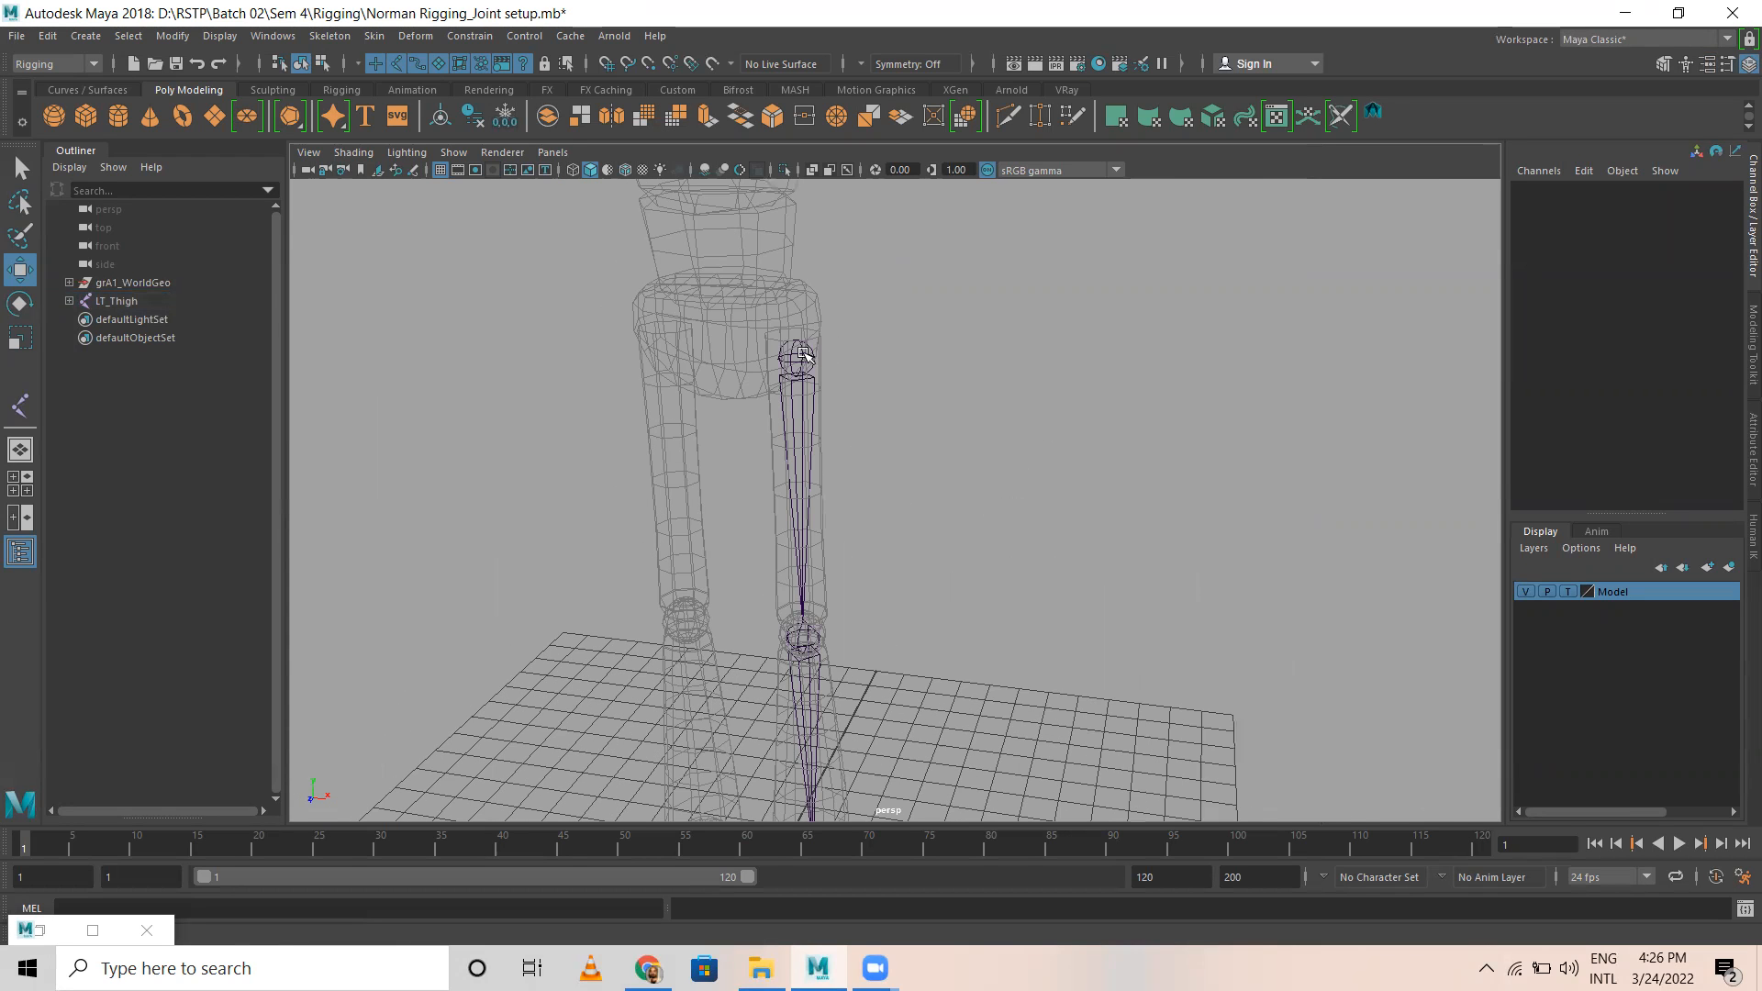
pyautogui.click(814, 390)
pyautogui.keyDown('alt'); pyautogui.moveTo(814, 390); pyautogui.dragTo(813, 446); pyautogui.keyUp('alt')
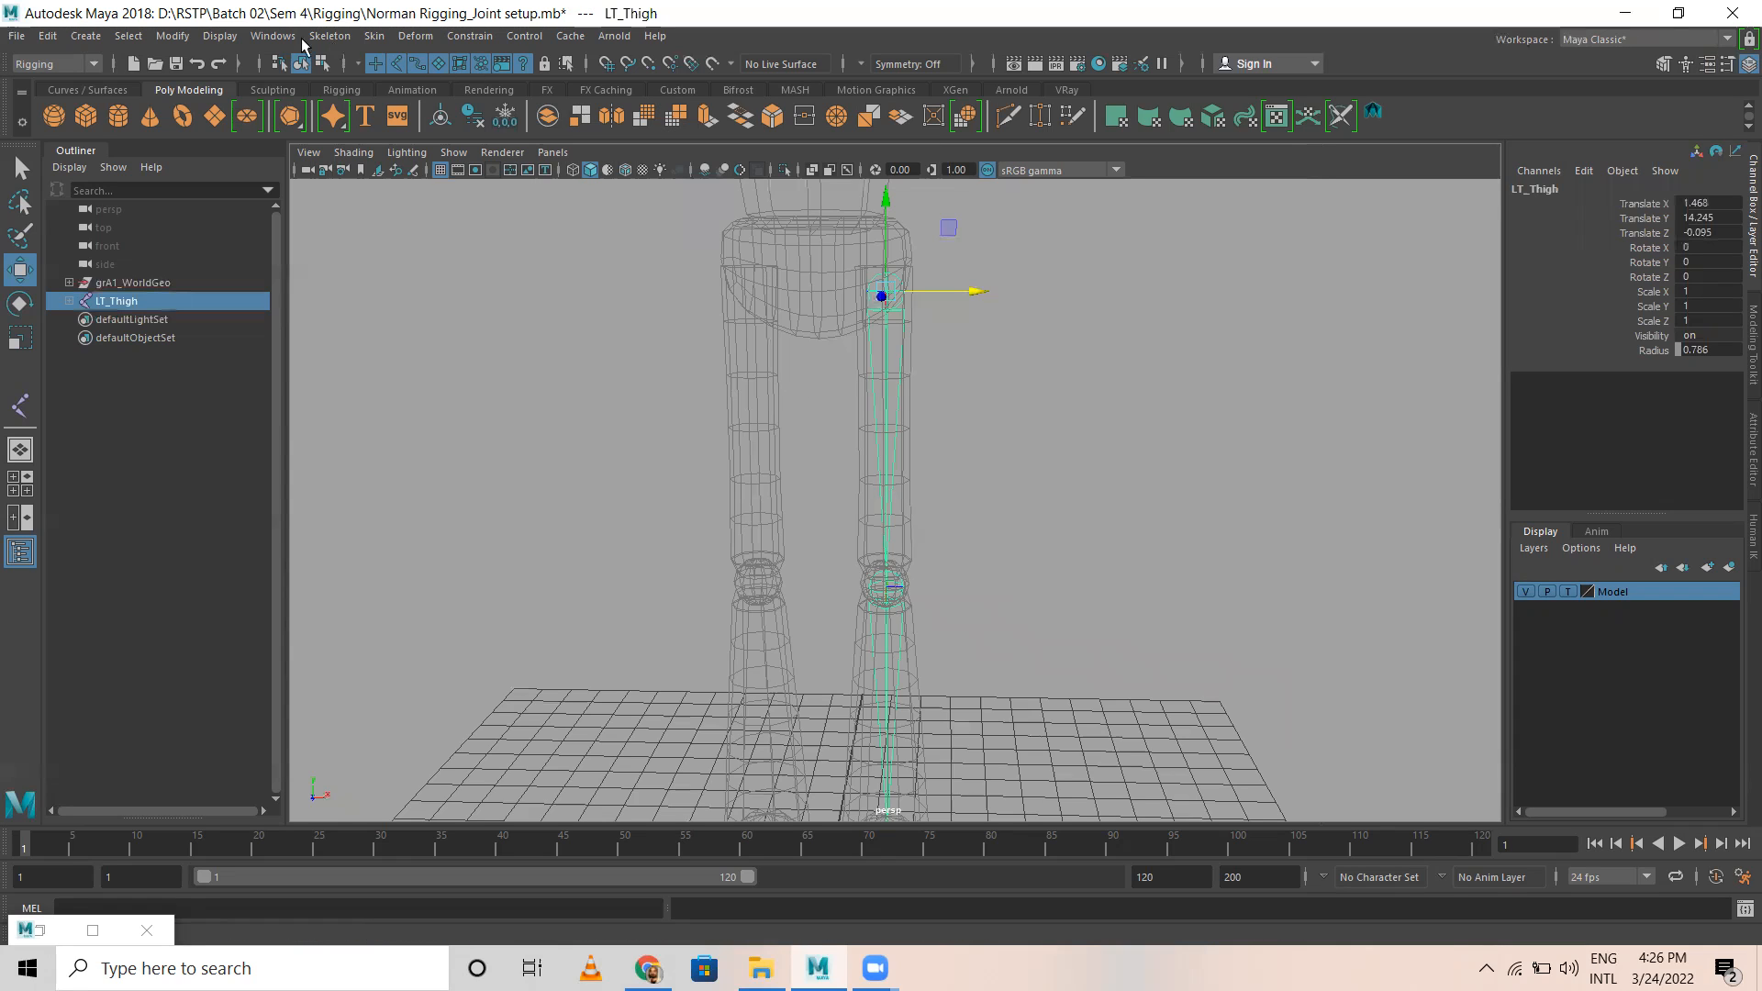
pyautogui.click(330, 36)
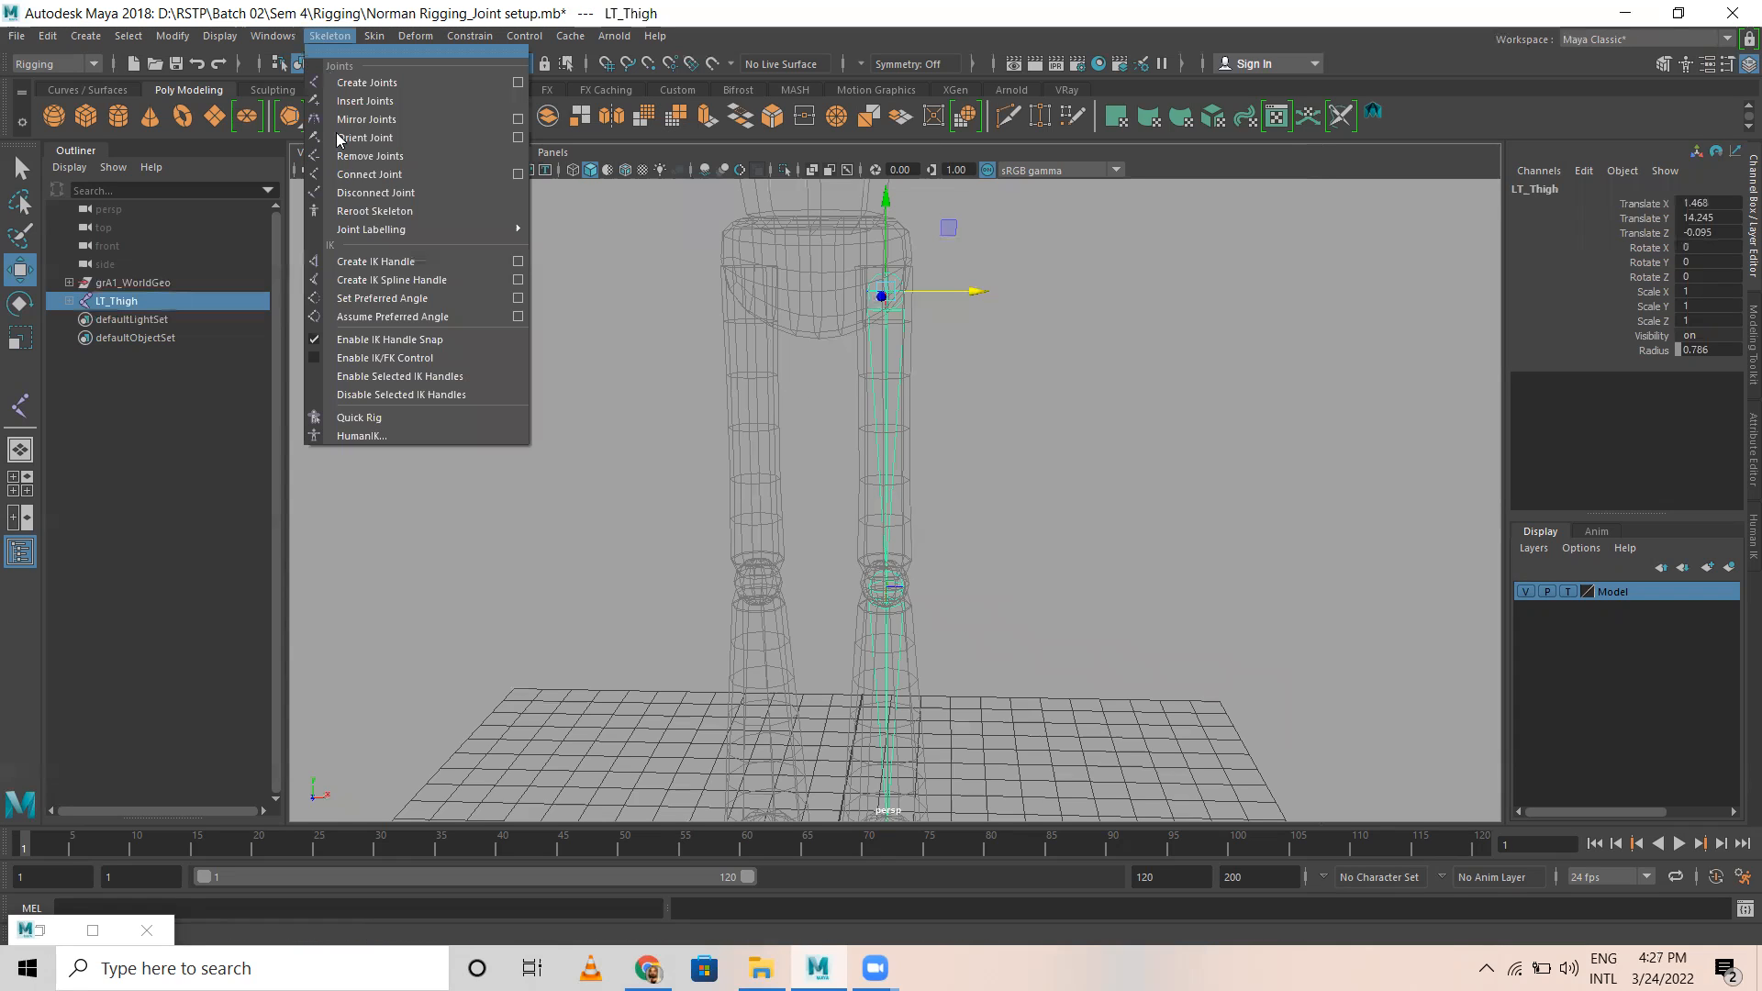
pyautogui.click(519, 123)
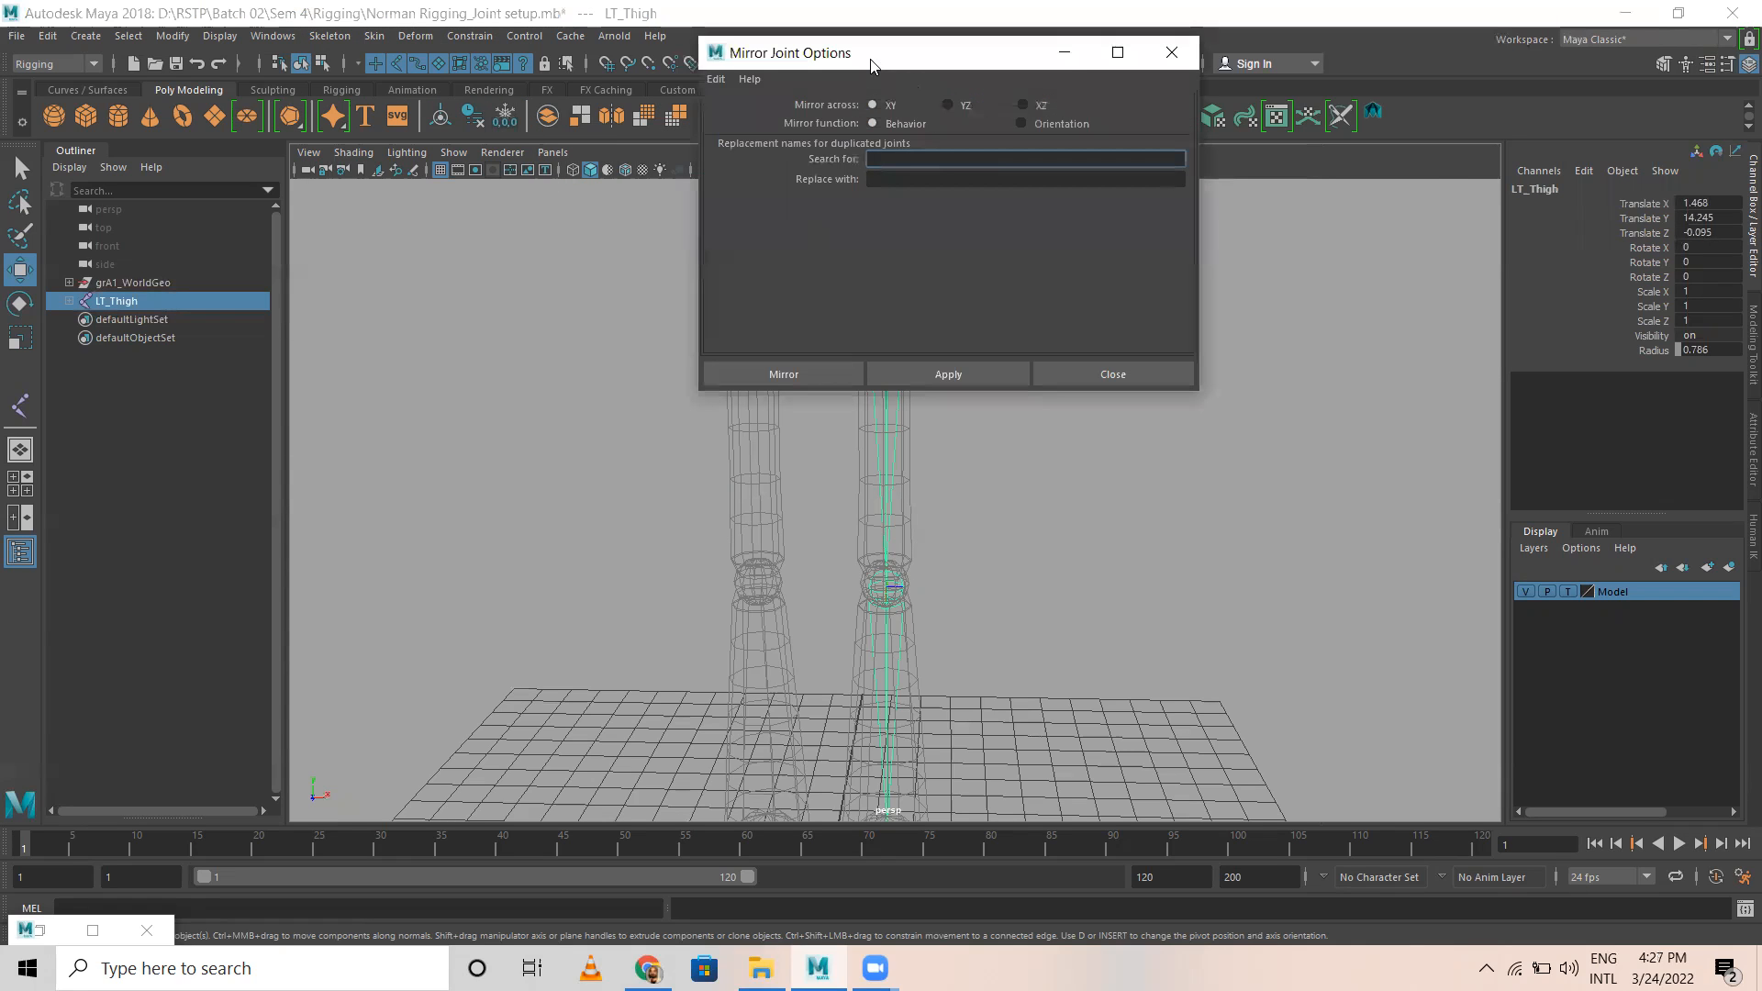
pyautogui.moveTo(883, 63); pyautogui.dragTo(1321, 191)
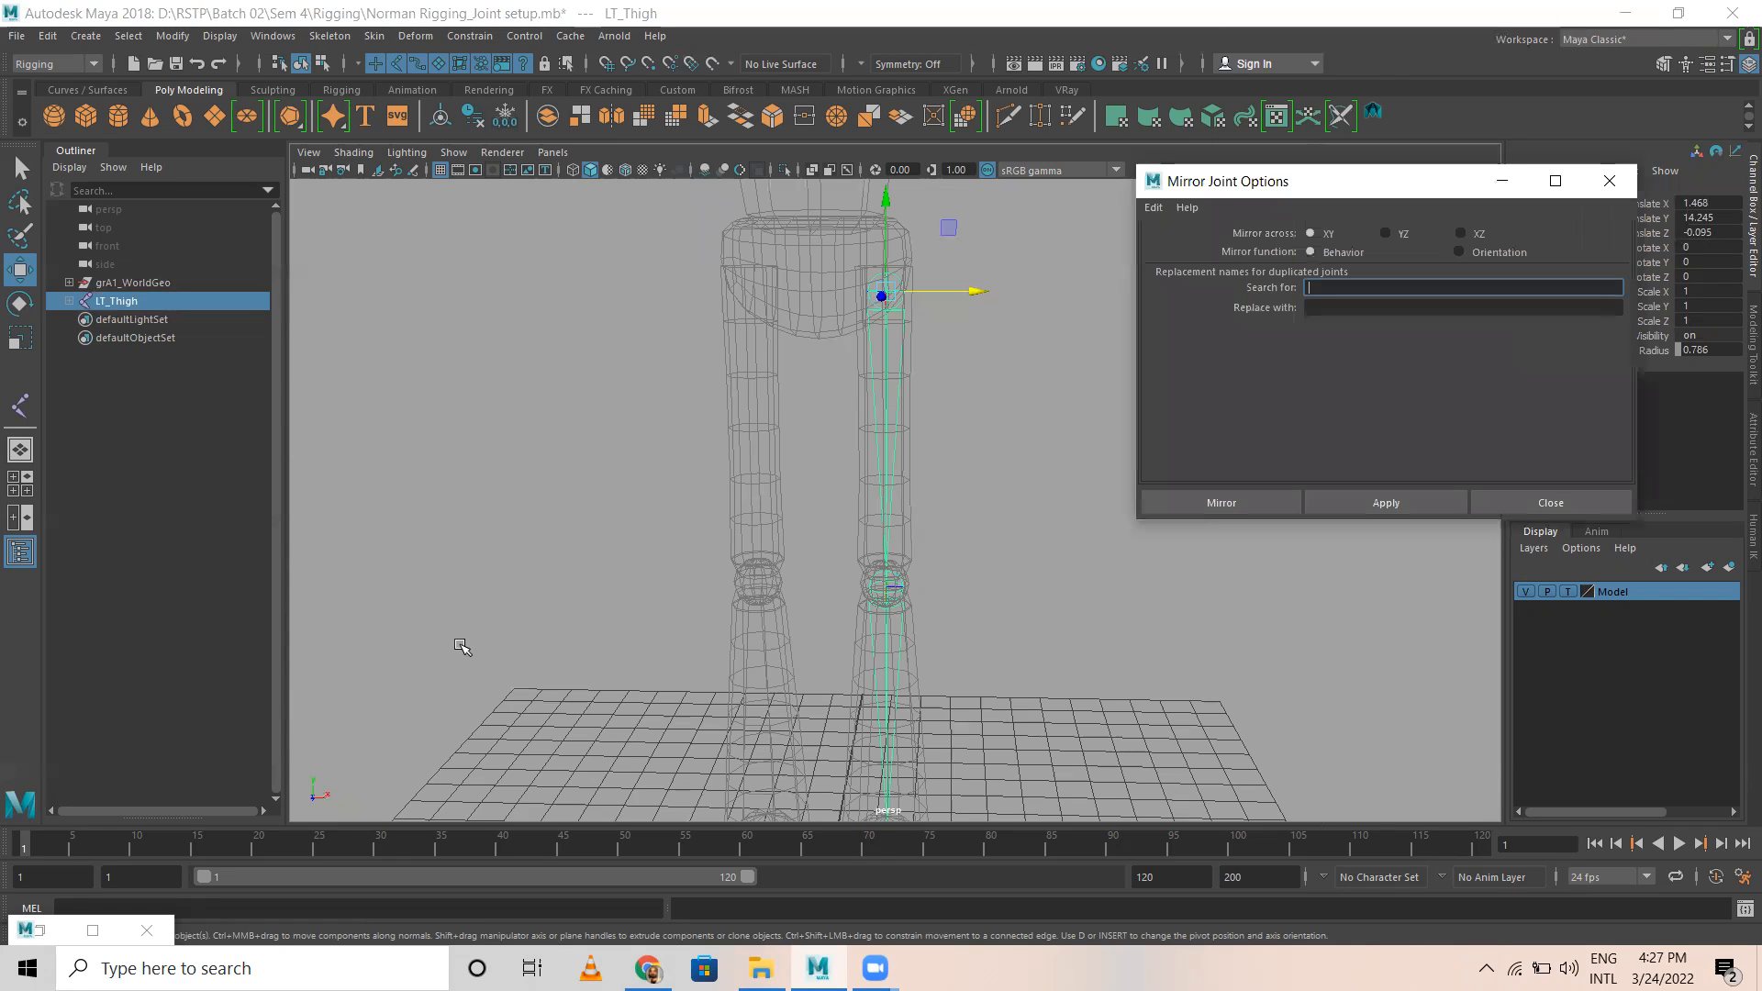
# Step: Mirror the LT_Thigh chain across YZ with the Behavior function, replacing LT with RT in the duplicated joint names
pyautogui.scroll(3, 613, 655)
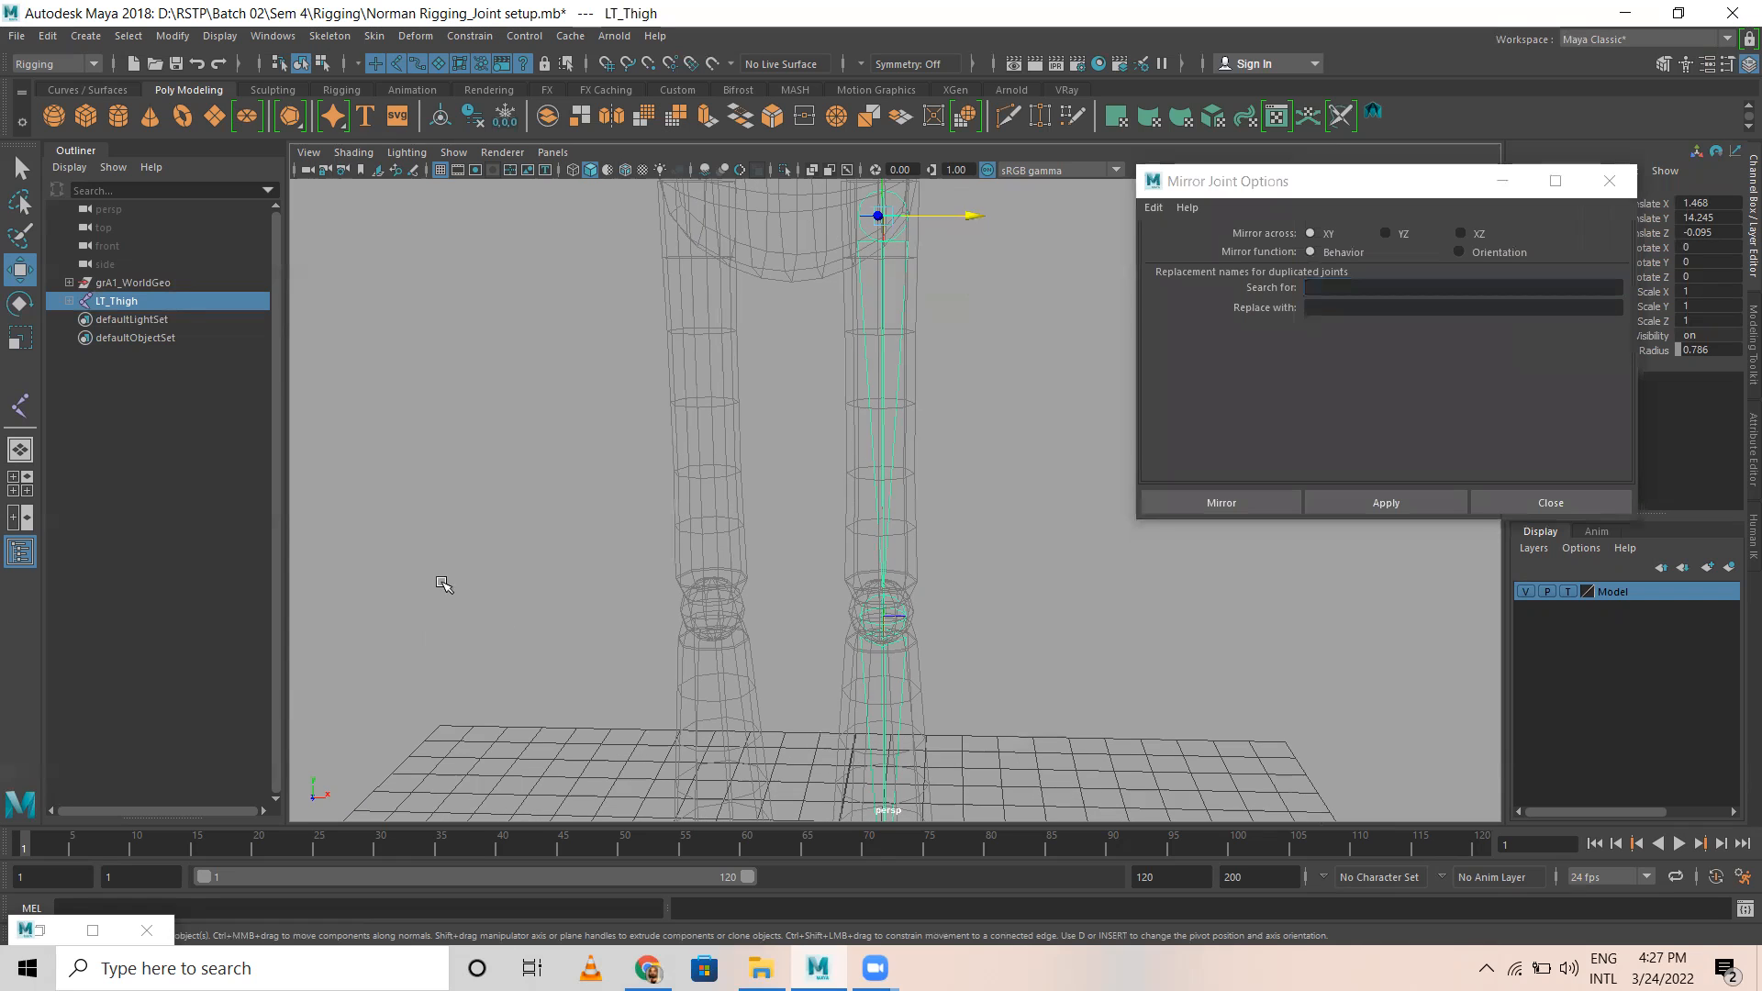
pyautogui.click(75, 152)
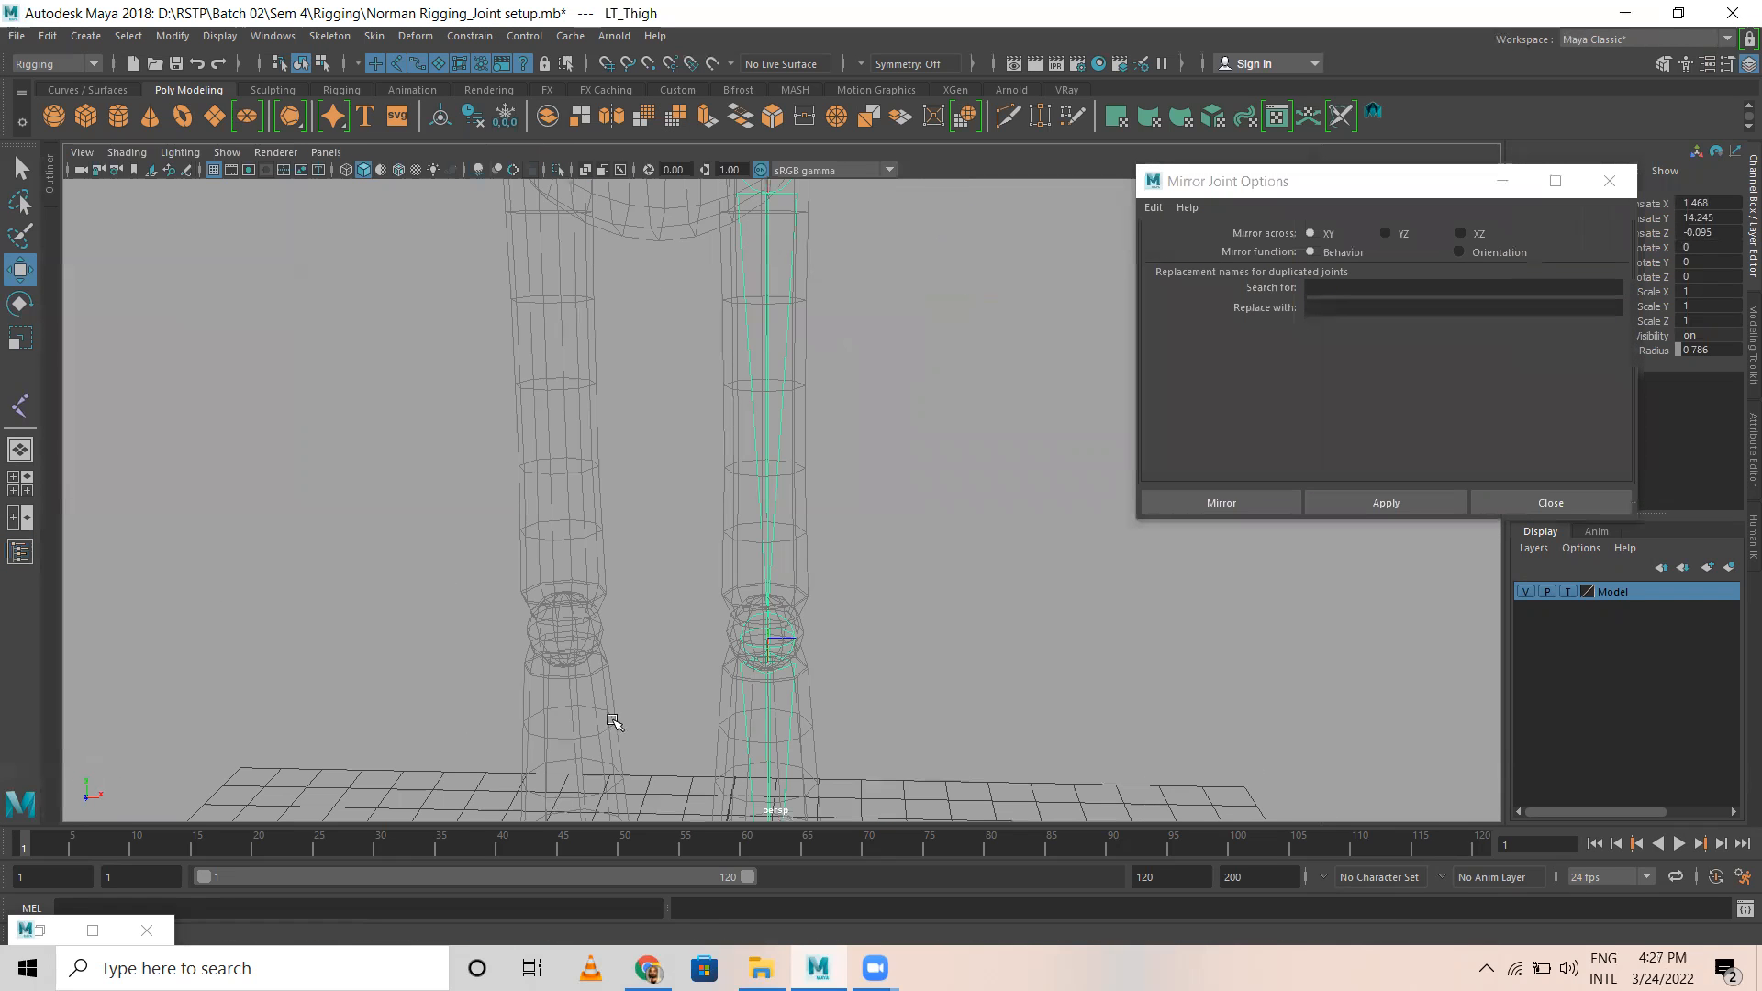
pyautogui.scroll(-4, 572, 569)
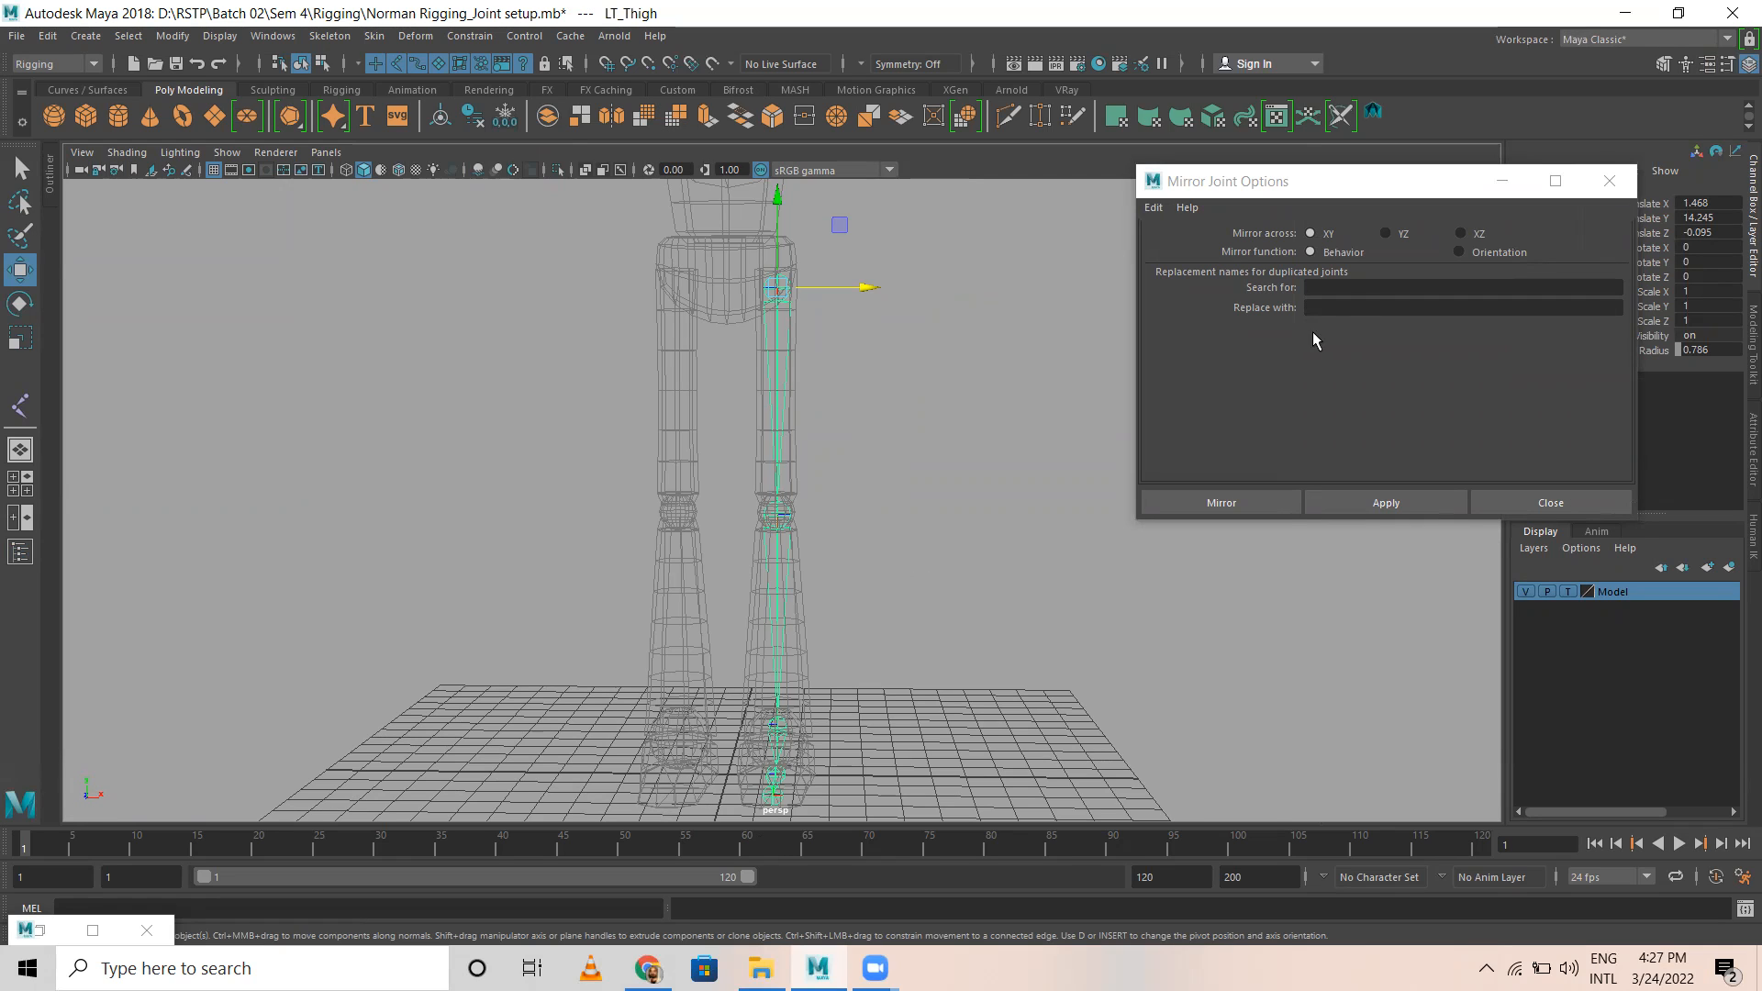
pyautogui.click(1388, 235)
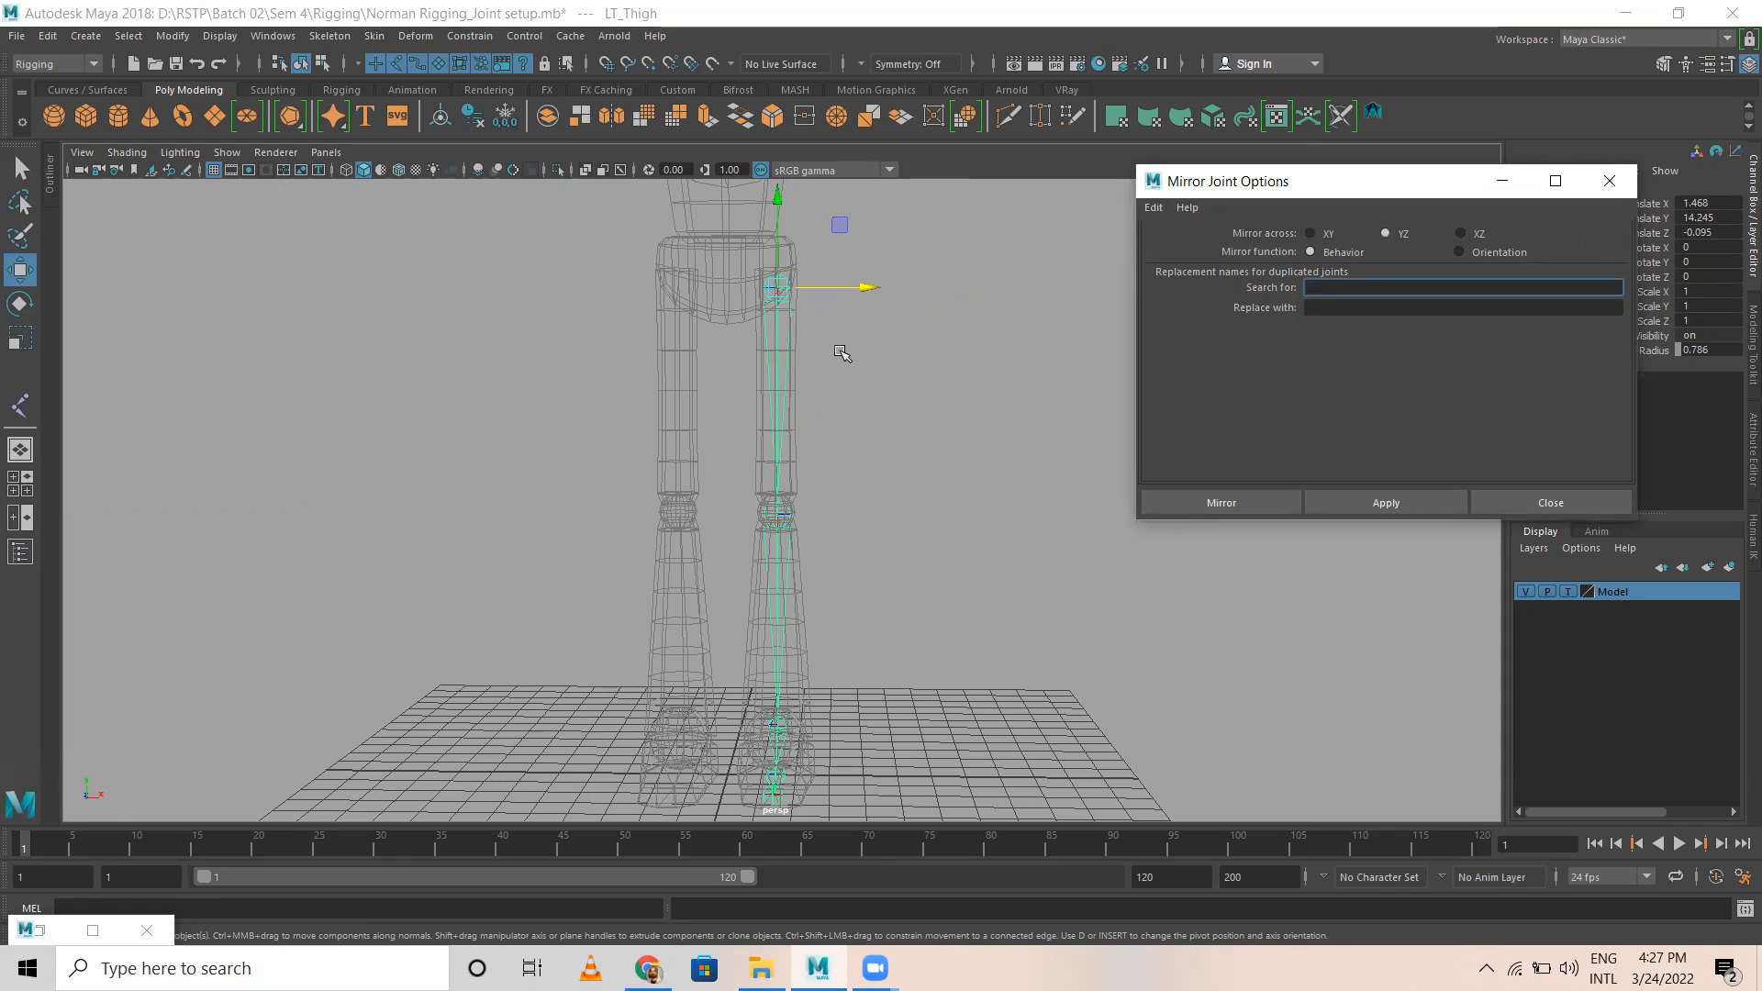
pyautogui.click(1327, 285)
pyautogui.click(1328, 307)
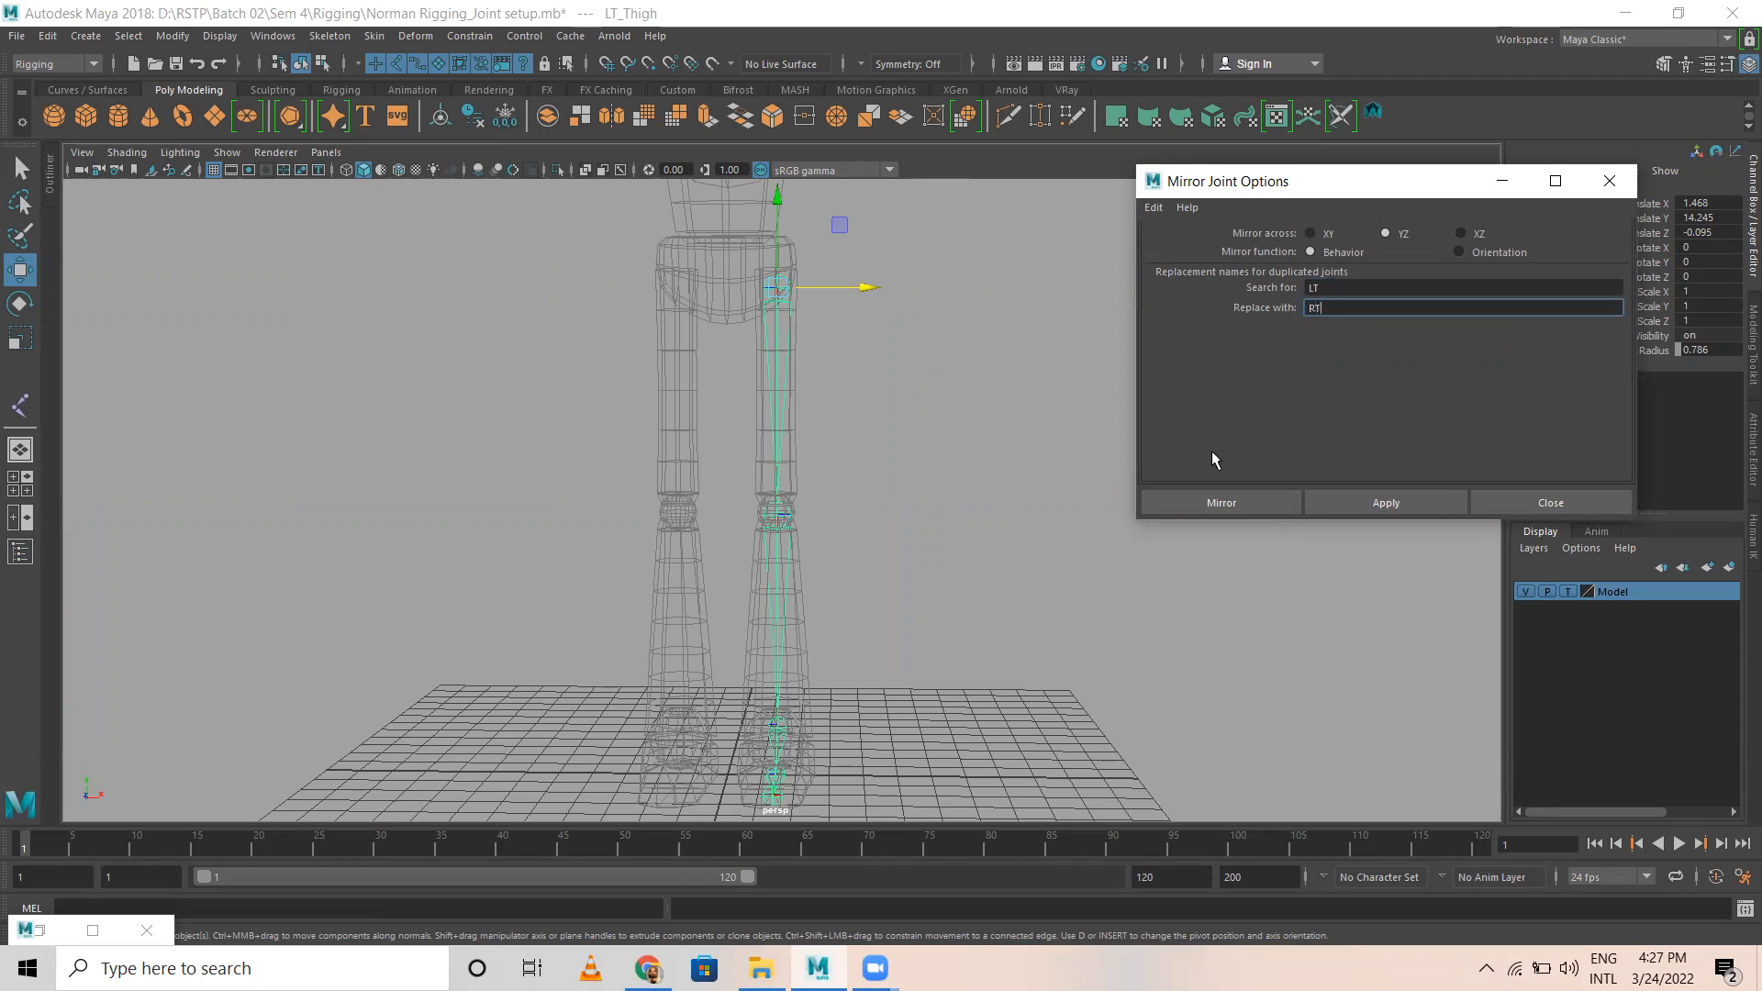
pyautogui.click(1212, 507)
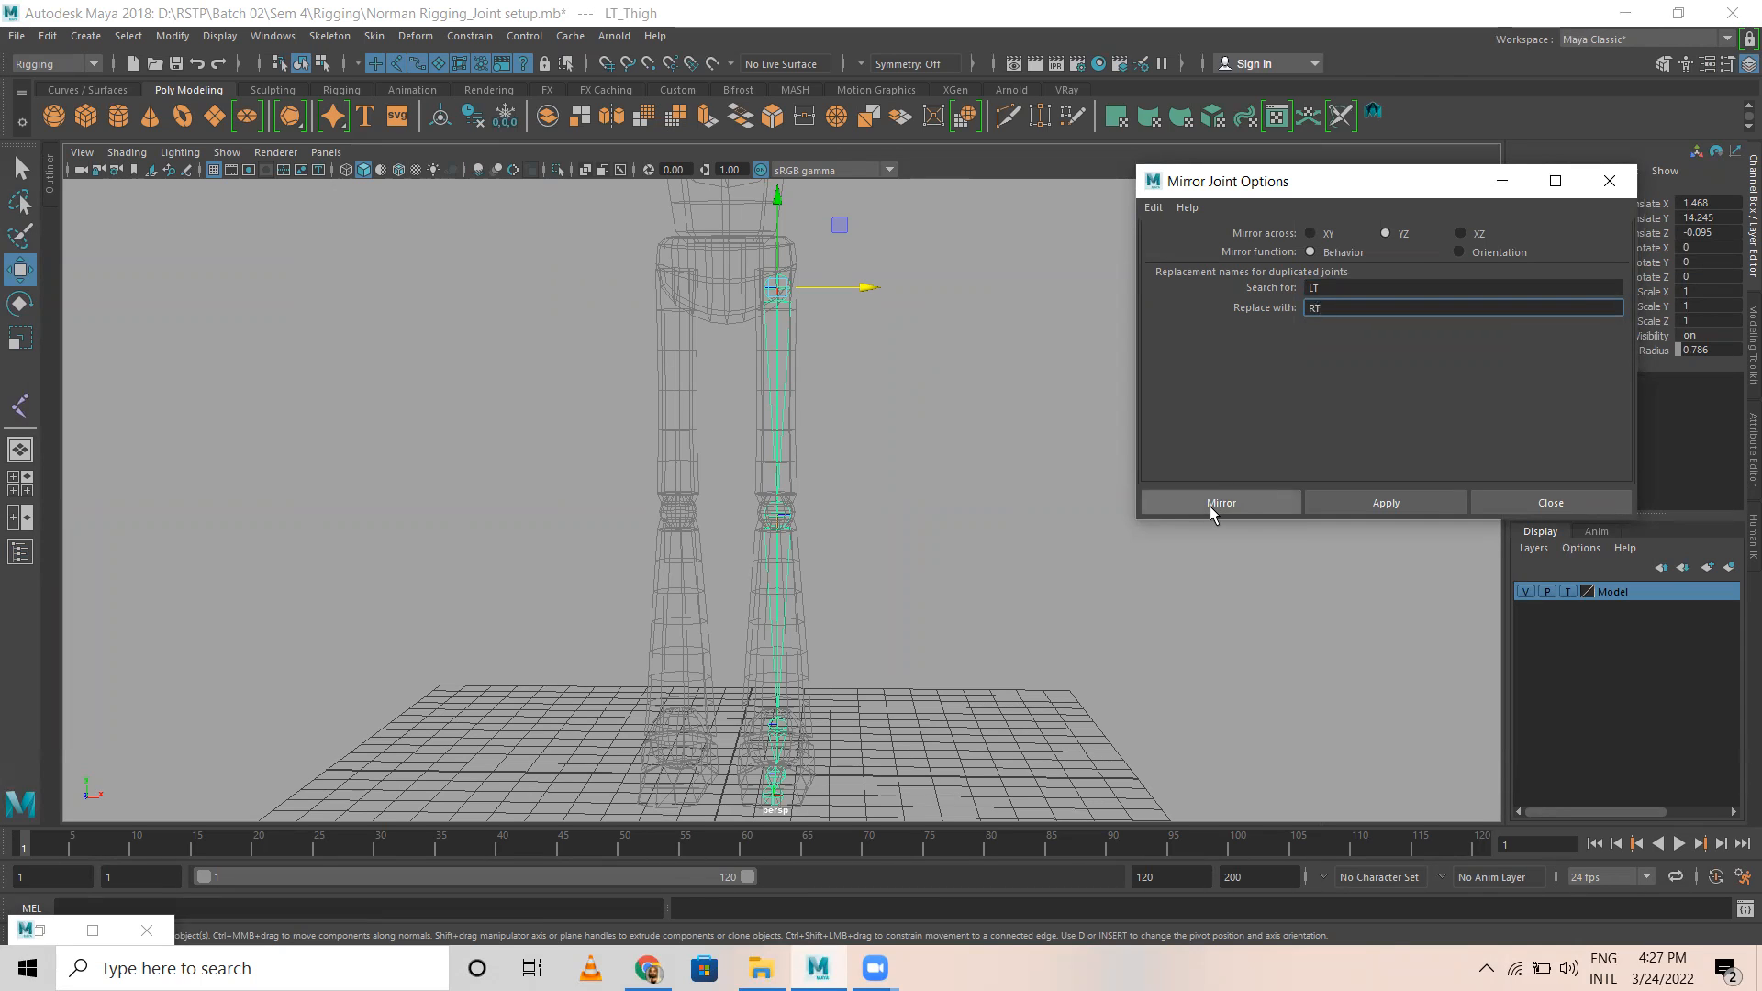
pyautogui.click(1211, 508)
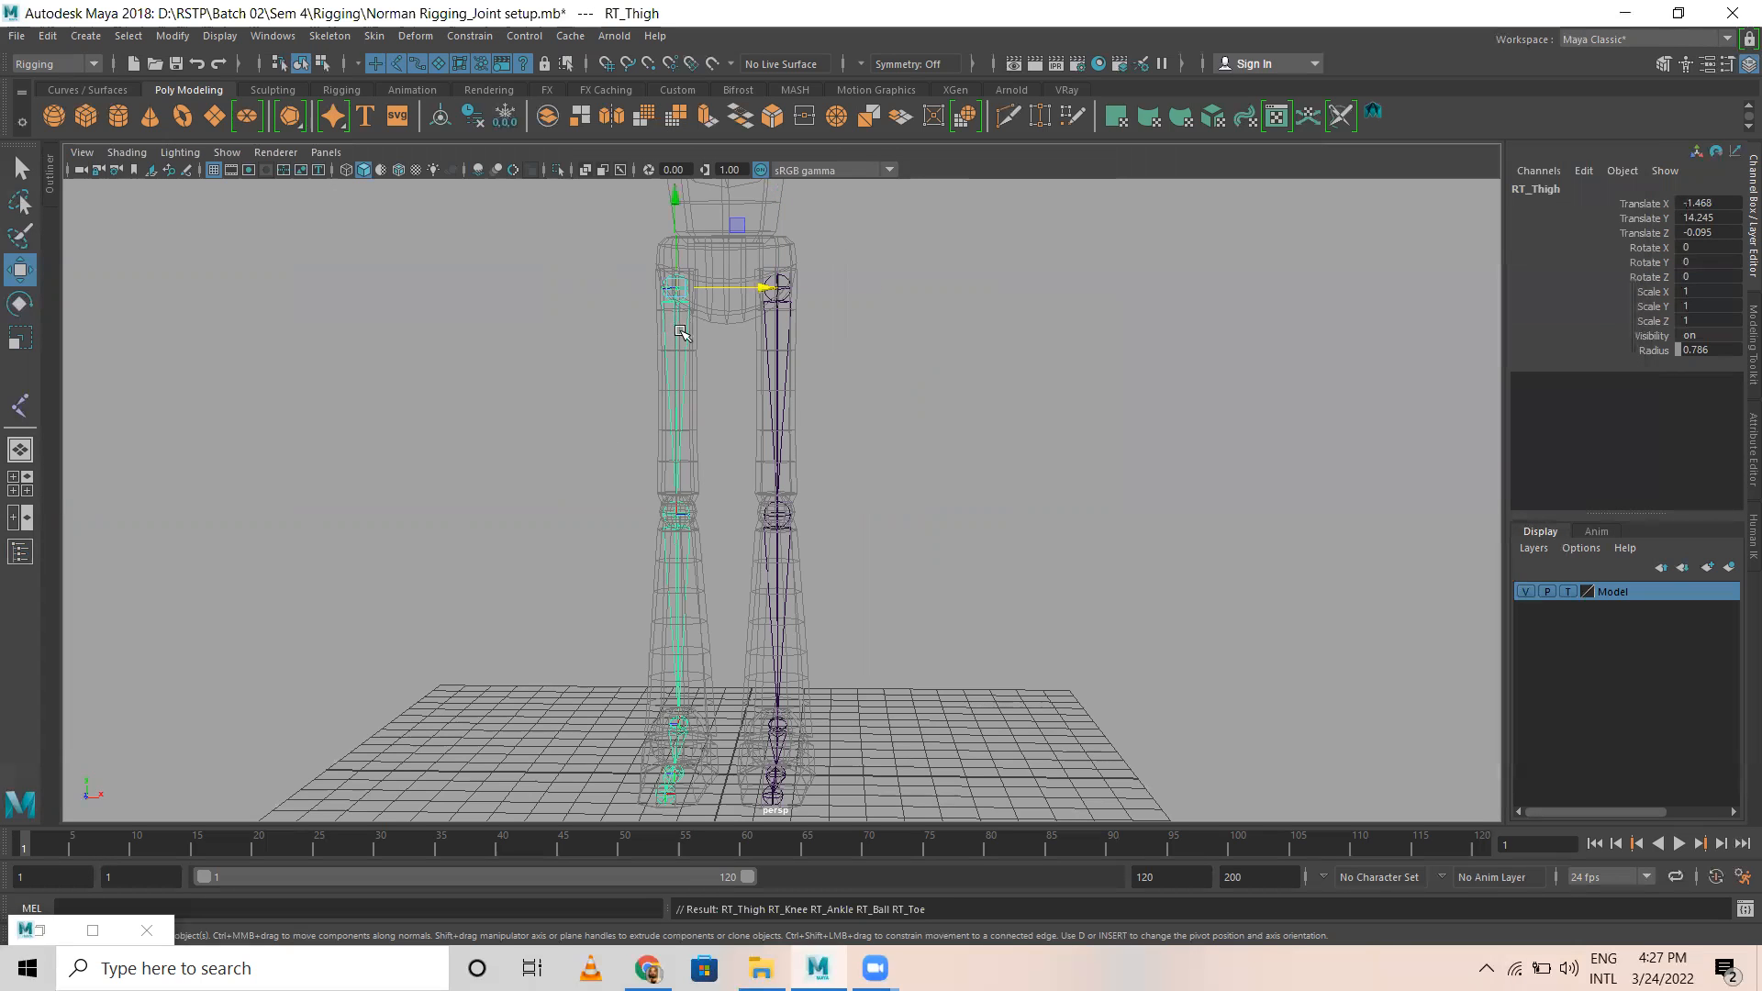
# Step: Check the mirrored right leg joints and their names from thigh to toe, and compare both leg chains from several angles
pyautogui.keyDown('alt'); pyautogui.moveTo(684, 571); pyautogui.dragTo(681, 489); pyautogui.keyUp('alt')
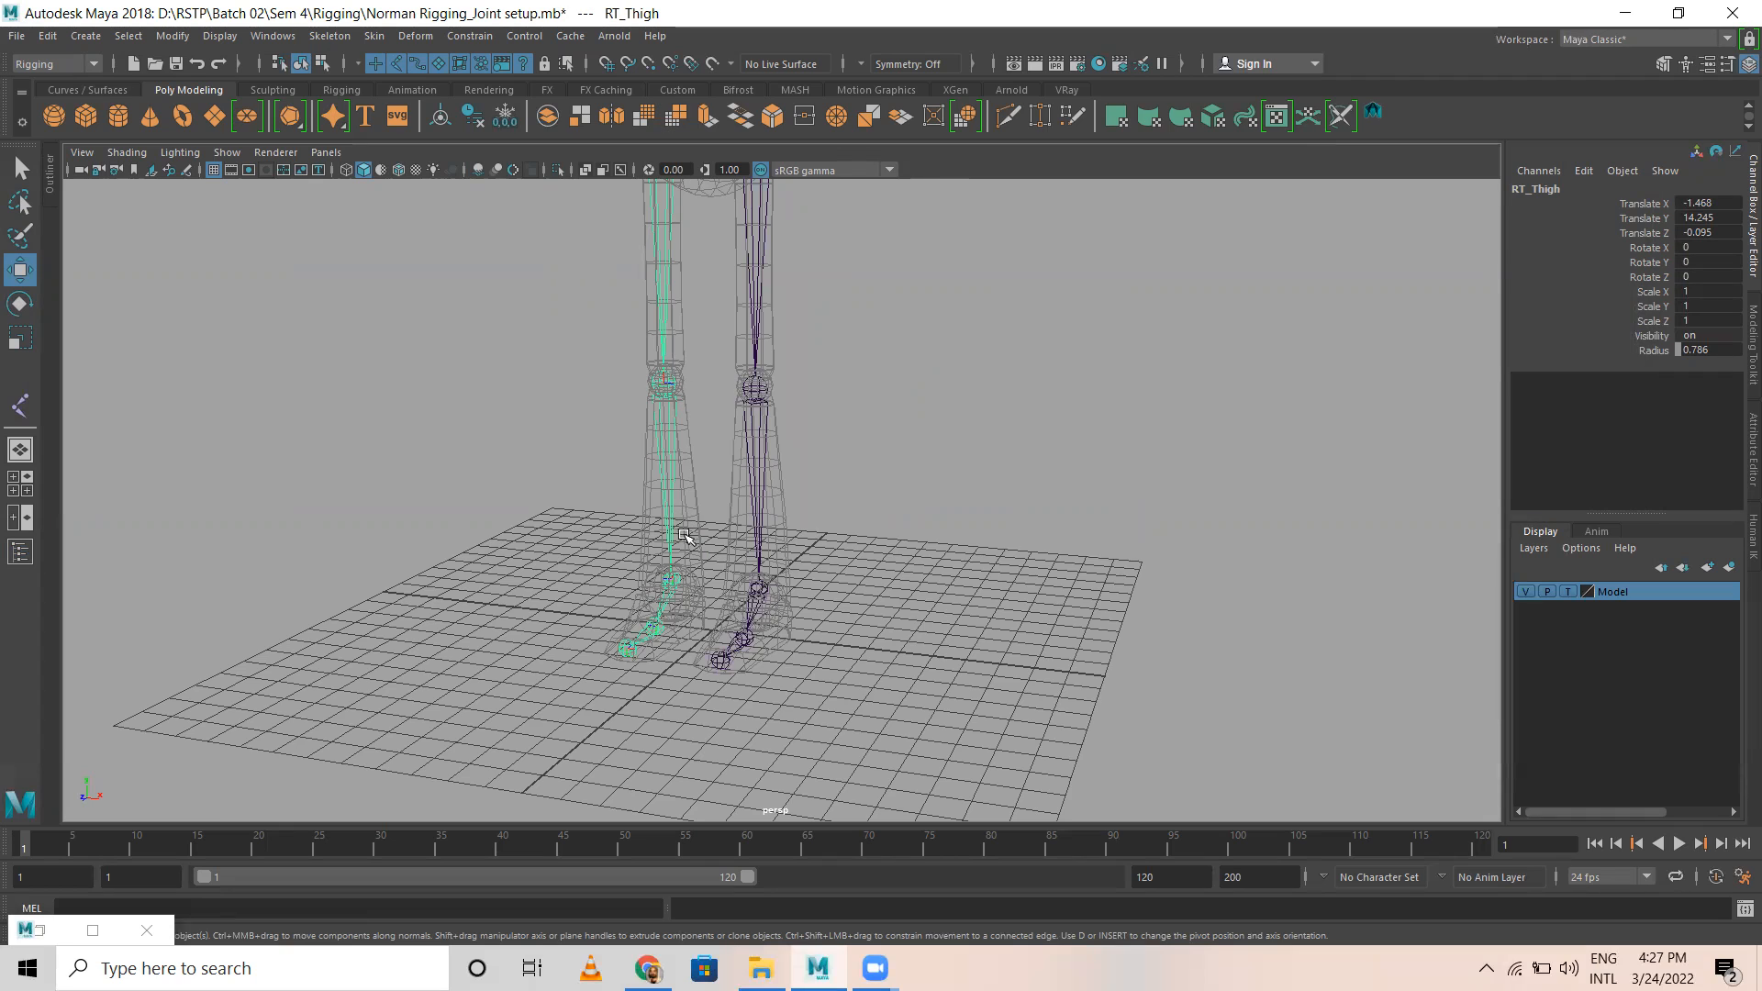
pyautogui.press('f')
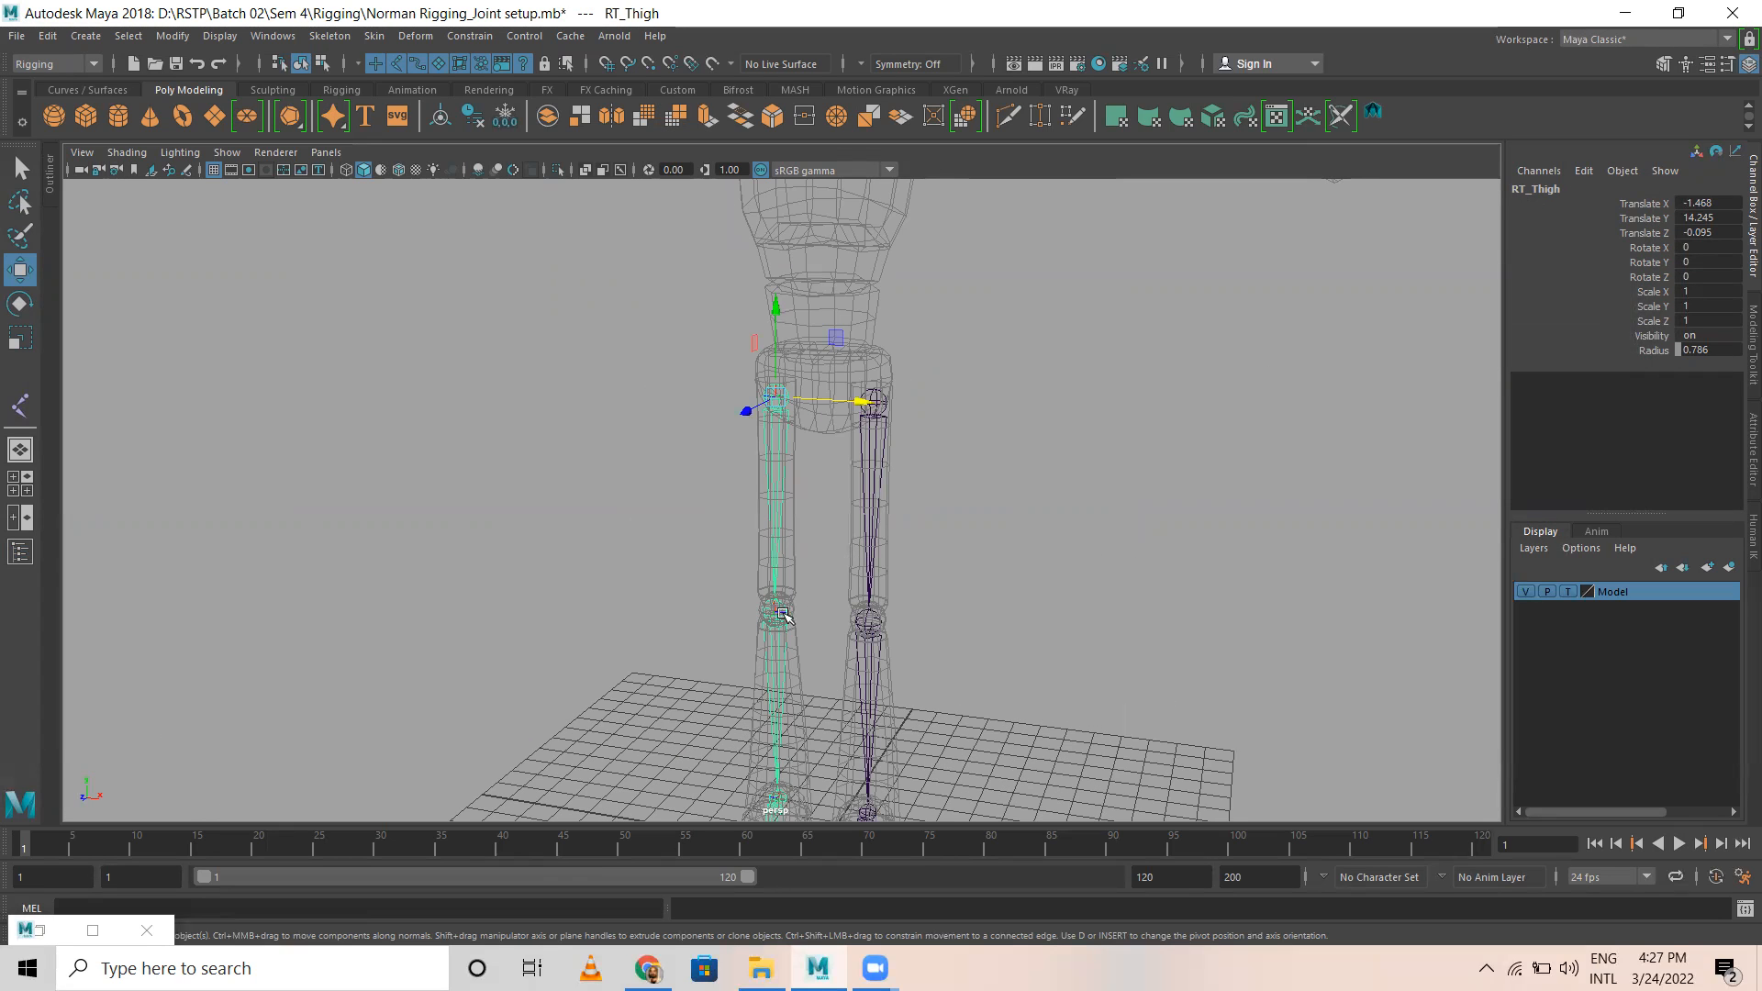
pyautogui.press('Down')
pyautogui.keyDown('alt'); pyautogui.moveTo(833, 563); pyautogui.dragTo(753, 270, button='middle'); pyautogui.keyUp('alt')
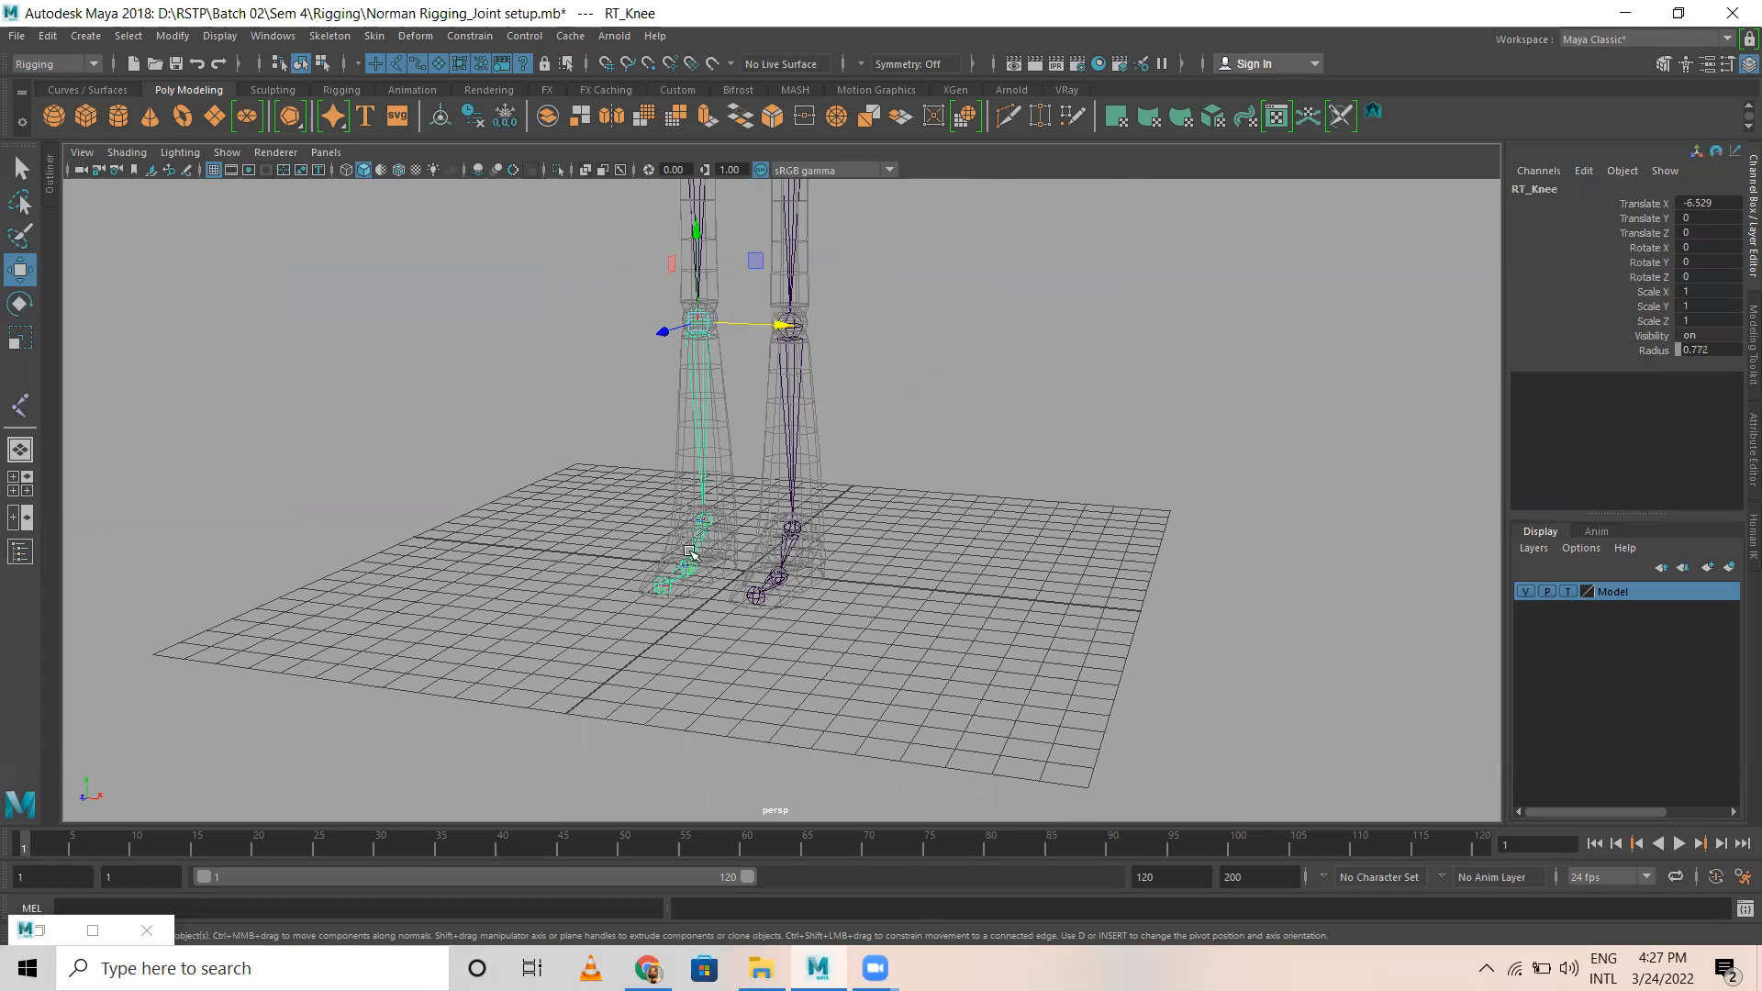
pyautogui.click(702, 518)
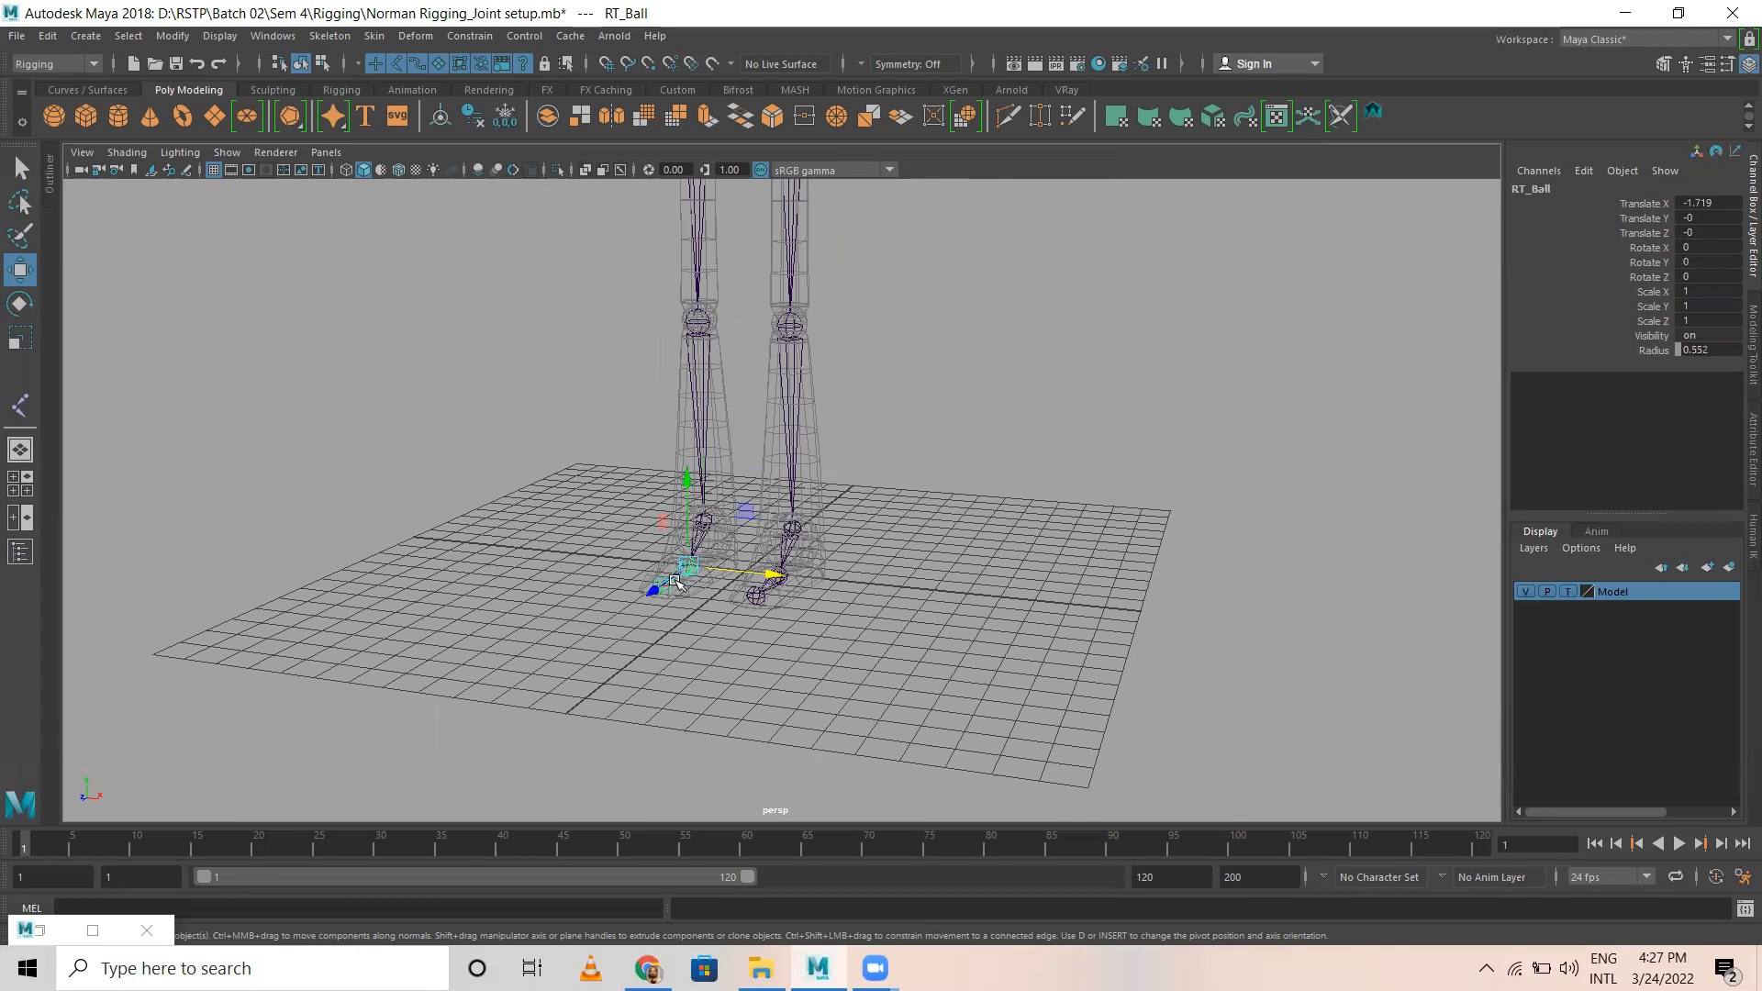
pyautogui.click(672, 606)
pyautogui.click(667, 593)
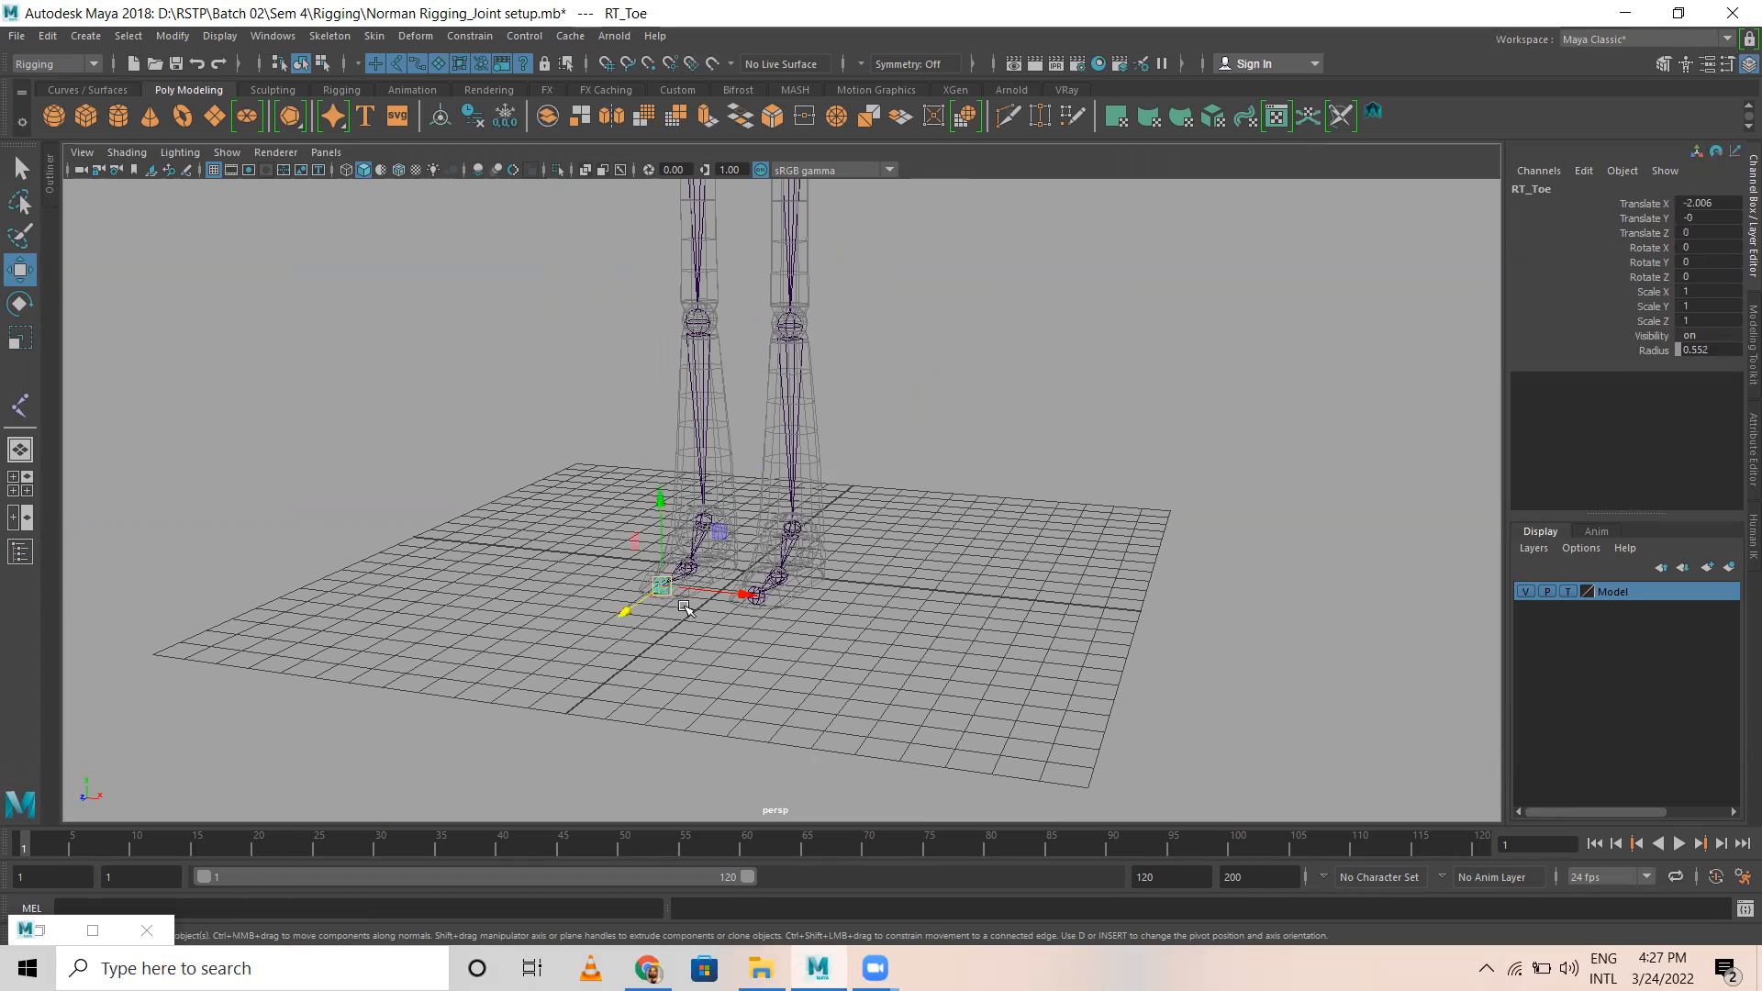
pyautogui.click(929, 451)
pyautogui.keyDown('alt'); pyautogui.moveTo(962, 511); pyautogui.dragTo(962, 673, button='middle'); pyautogui.keyUp('alt')
pyautogui.keyDown('alt'); pyautogui.moveTo(1009, 463); pyautogui.dragTo(901, 480); pyautogui.keyUp('alt')
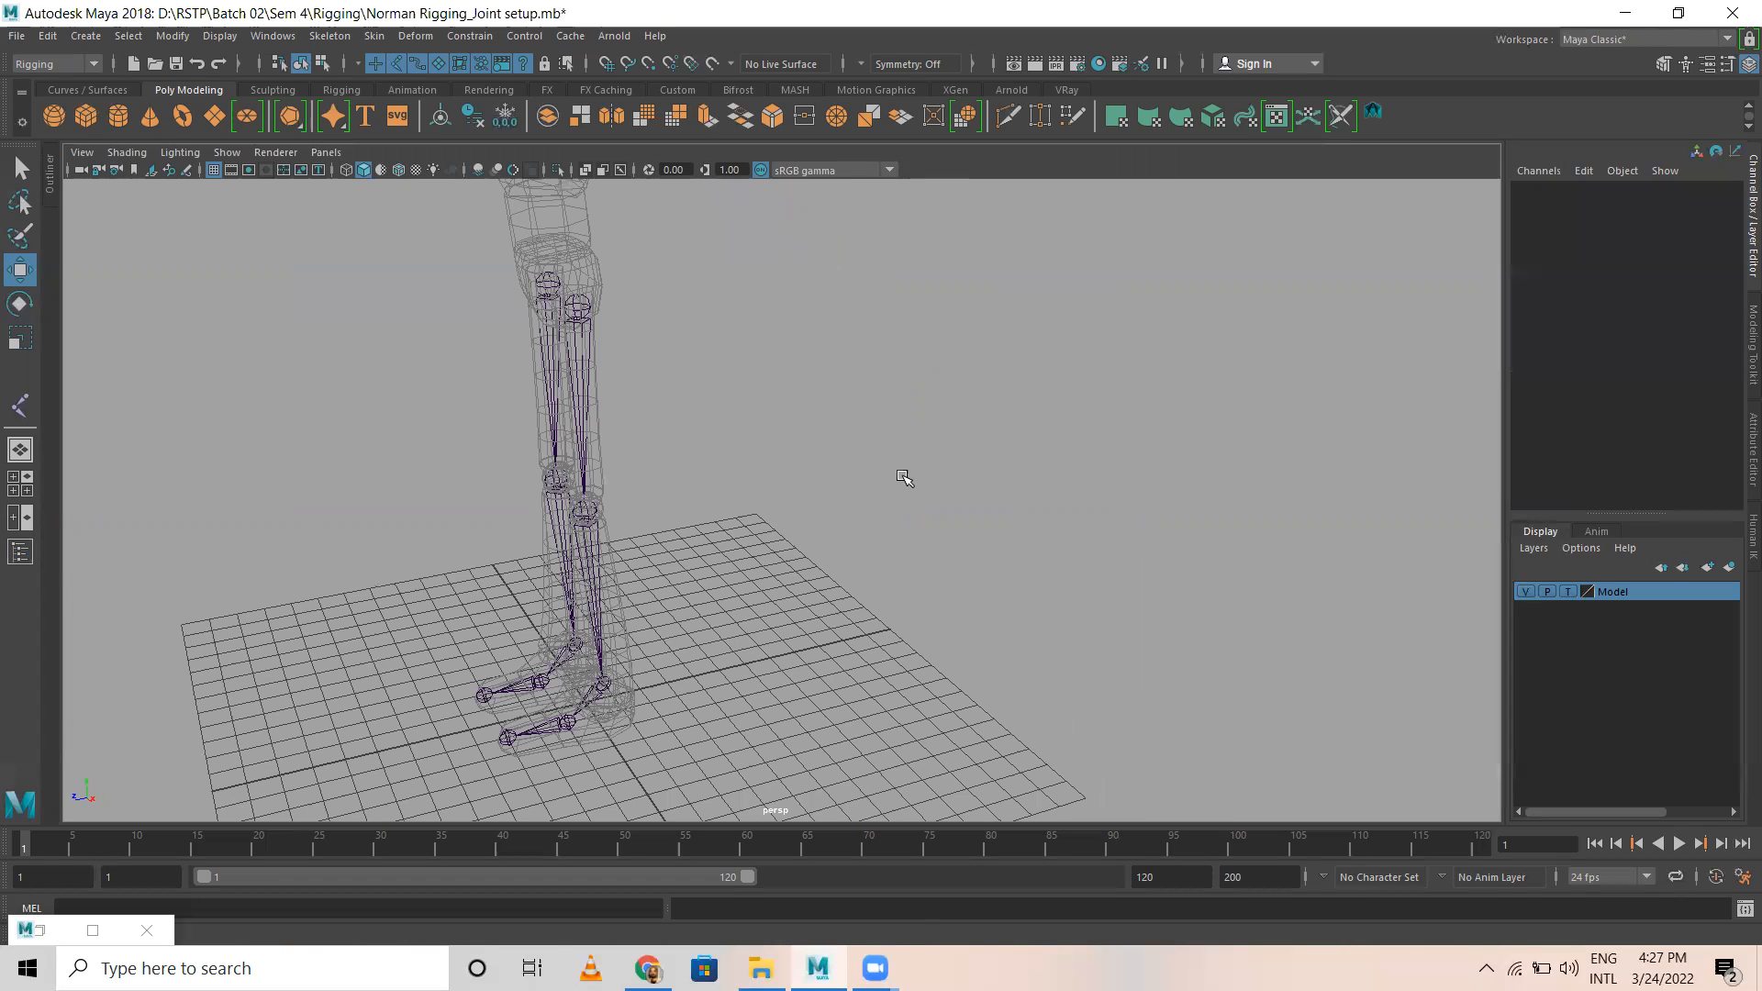
pyautogui.keyDown('alt'); pyautogui.moveTo(673, 421); pyautogui.dragTo(712, 397); pyautogui.keyUp('alt')
# Step: Draw a reverse-foot joint chain in the side view from the heel to the existing toe, ball and ankle joints, and complete it
pyautogui.press('space')
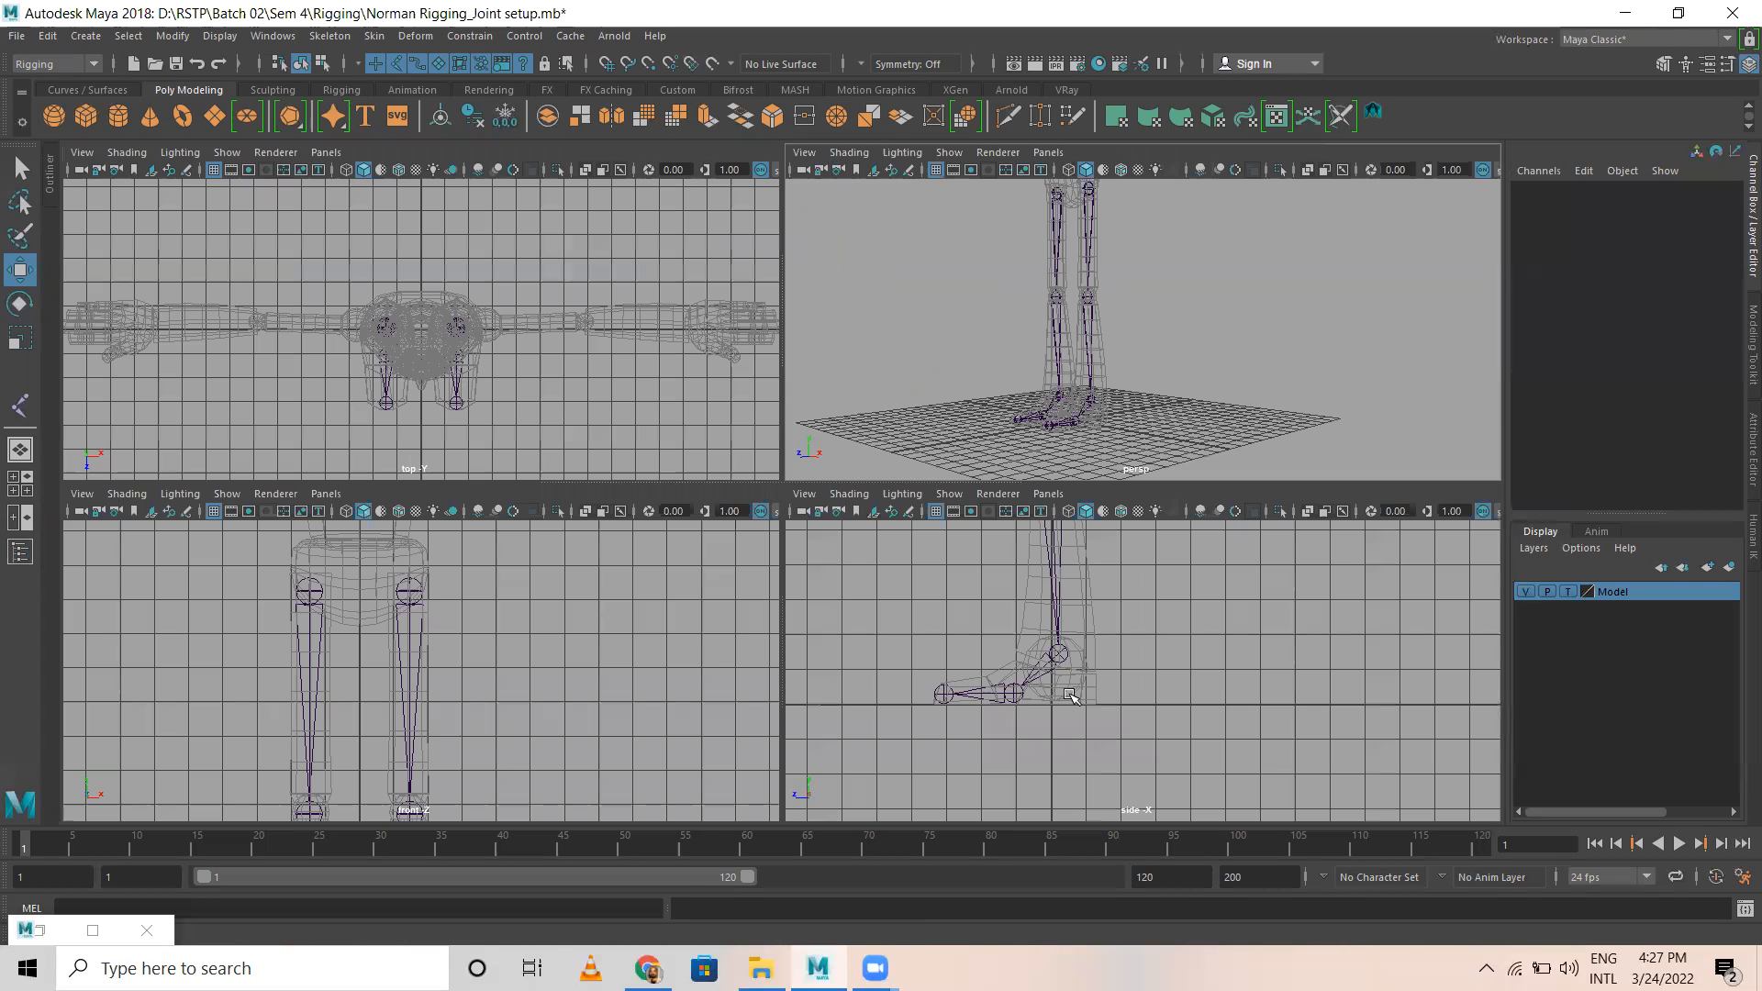
pyautogui.press('space')
pyautogui.keyDown('alt'); pyautogui.moveTo(642, 539); pyautogui.dragTo(714, 501, button='middle'); pyautogui.keyUp('alt')
pyautogui.keyDown('alt'); pyautogui.moveTo(595, 522); pyautogui.dragTo(927, 527, button='right'); pyautogui.keyUp('alt')
pyautogui.keyDown('alt'); pyautogui.moveTo(628, 496); pyautogui.dragTo(760, 501, button='middle'); pyautogui.keyUp('alt')
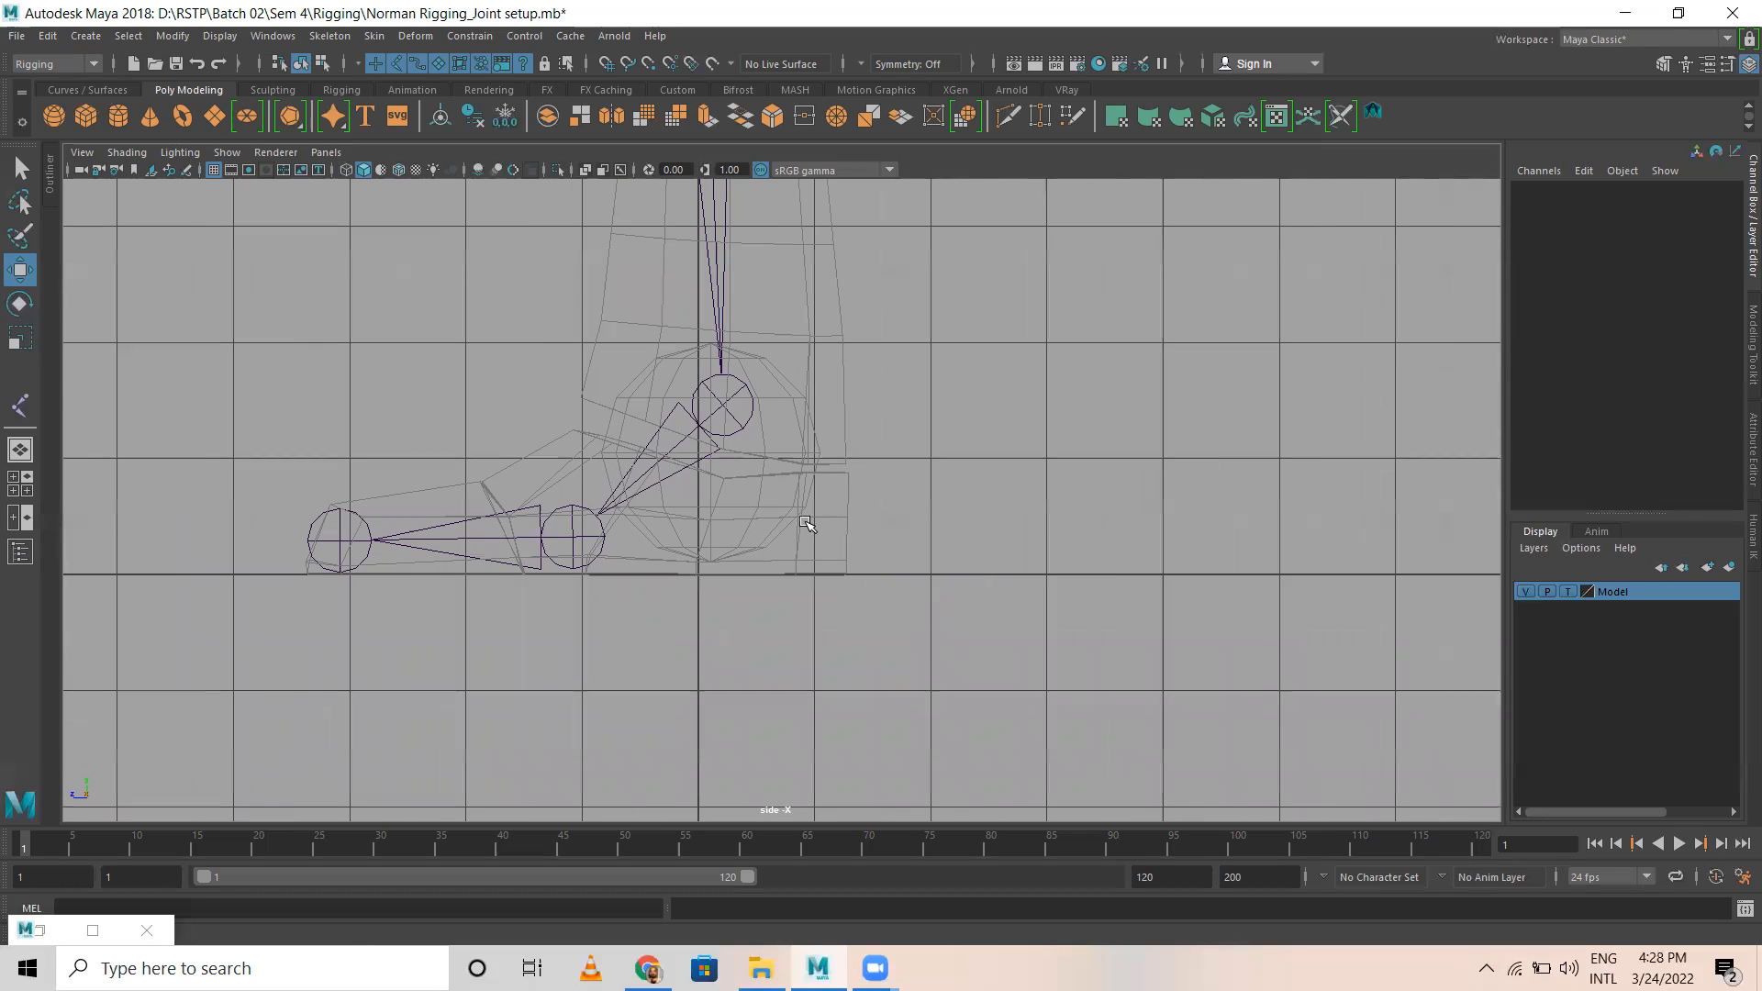
pyautogui.click(328, 37)
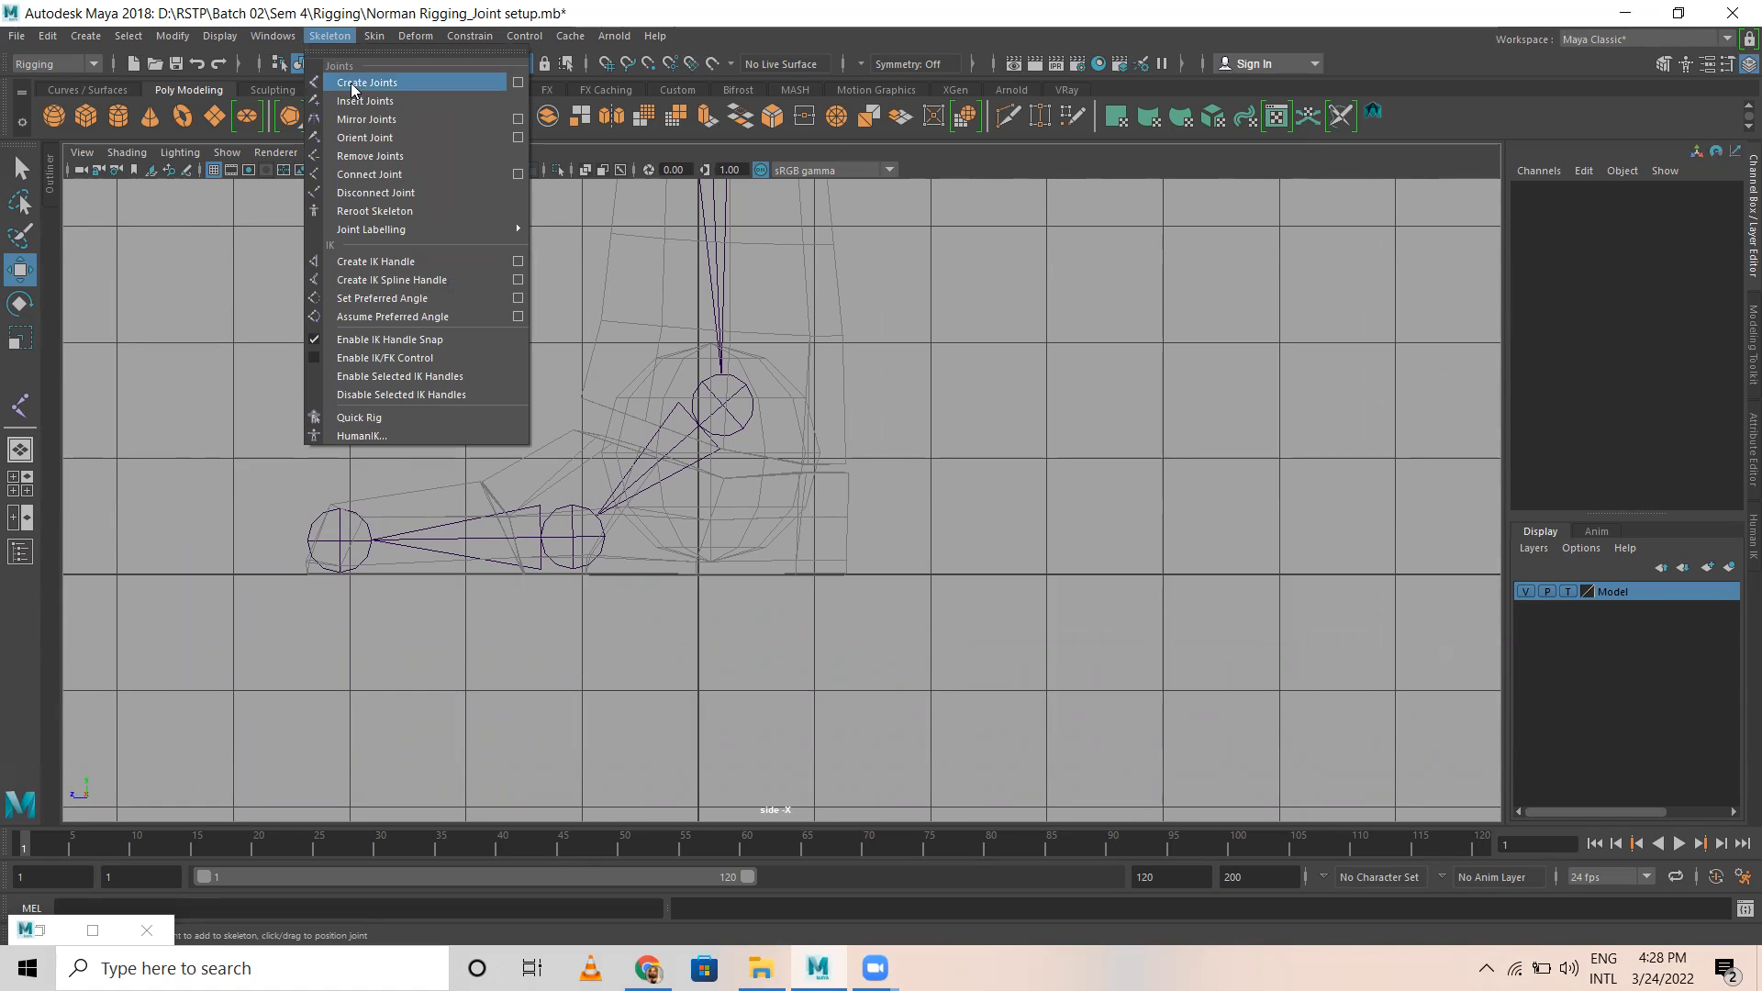
pyautogui.click(352, 83)
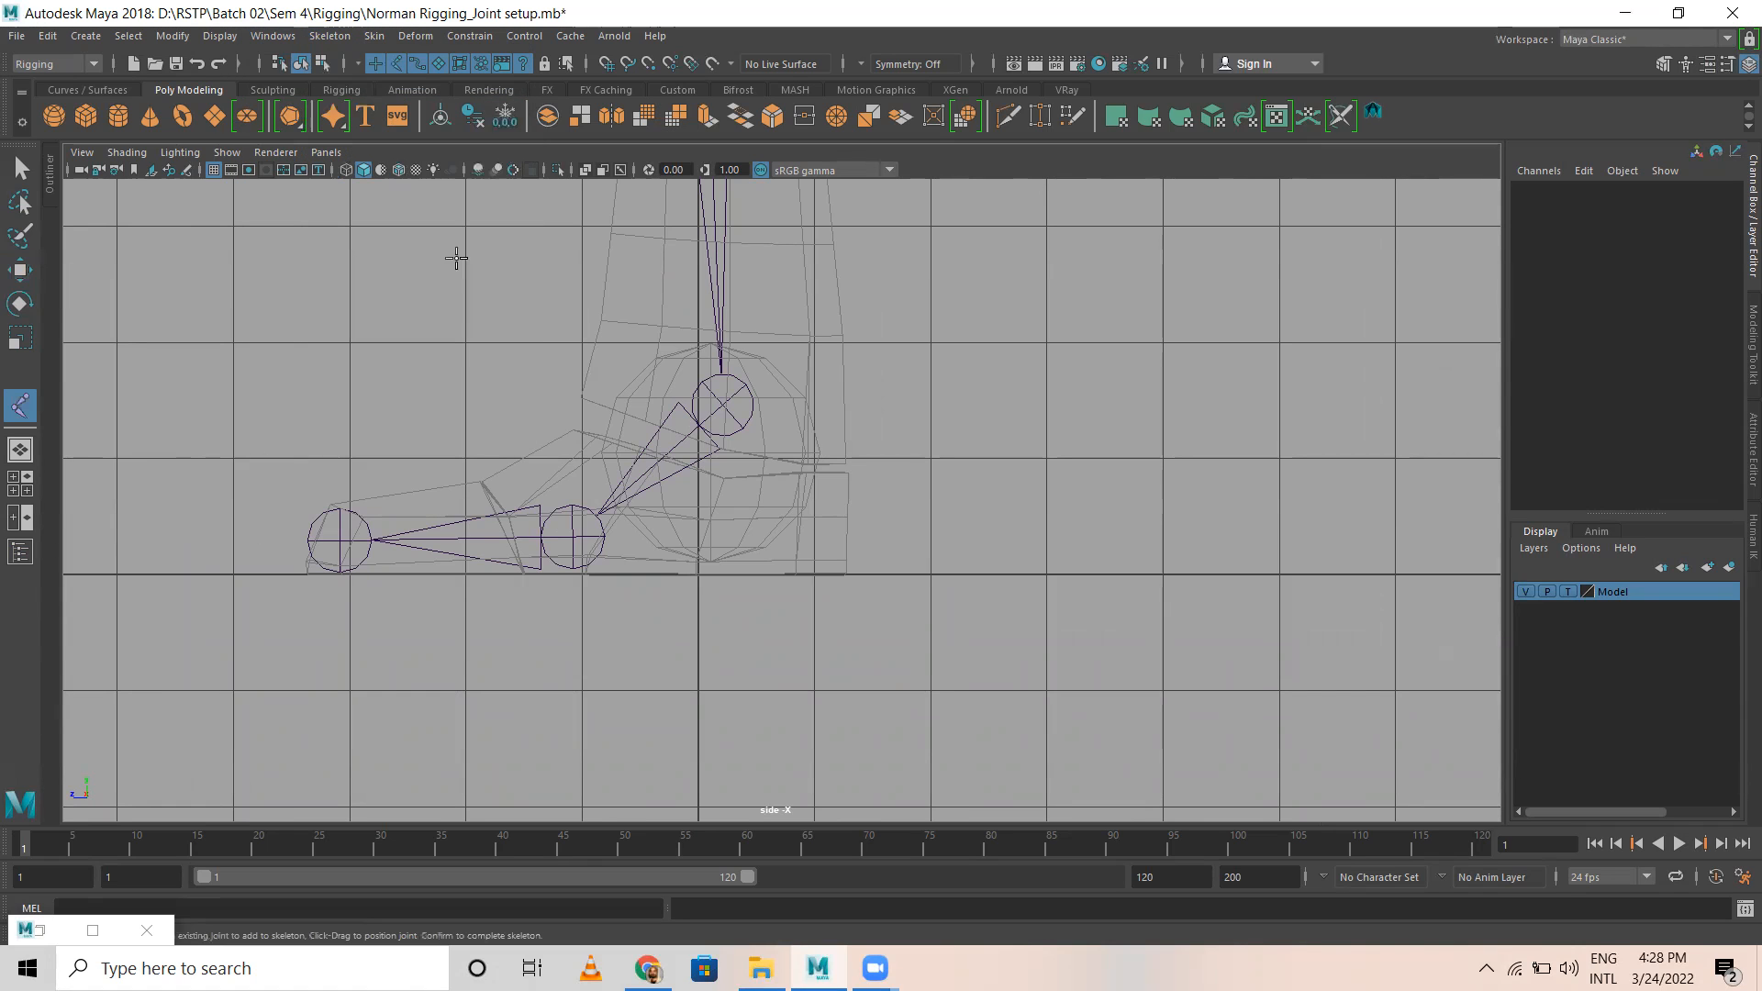
pyautogui.click(805, 533)
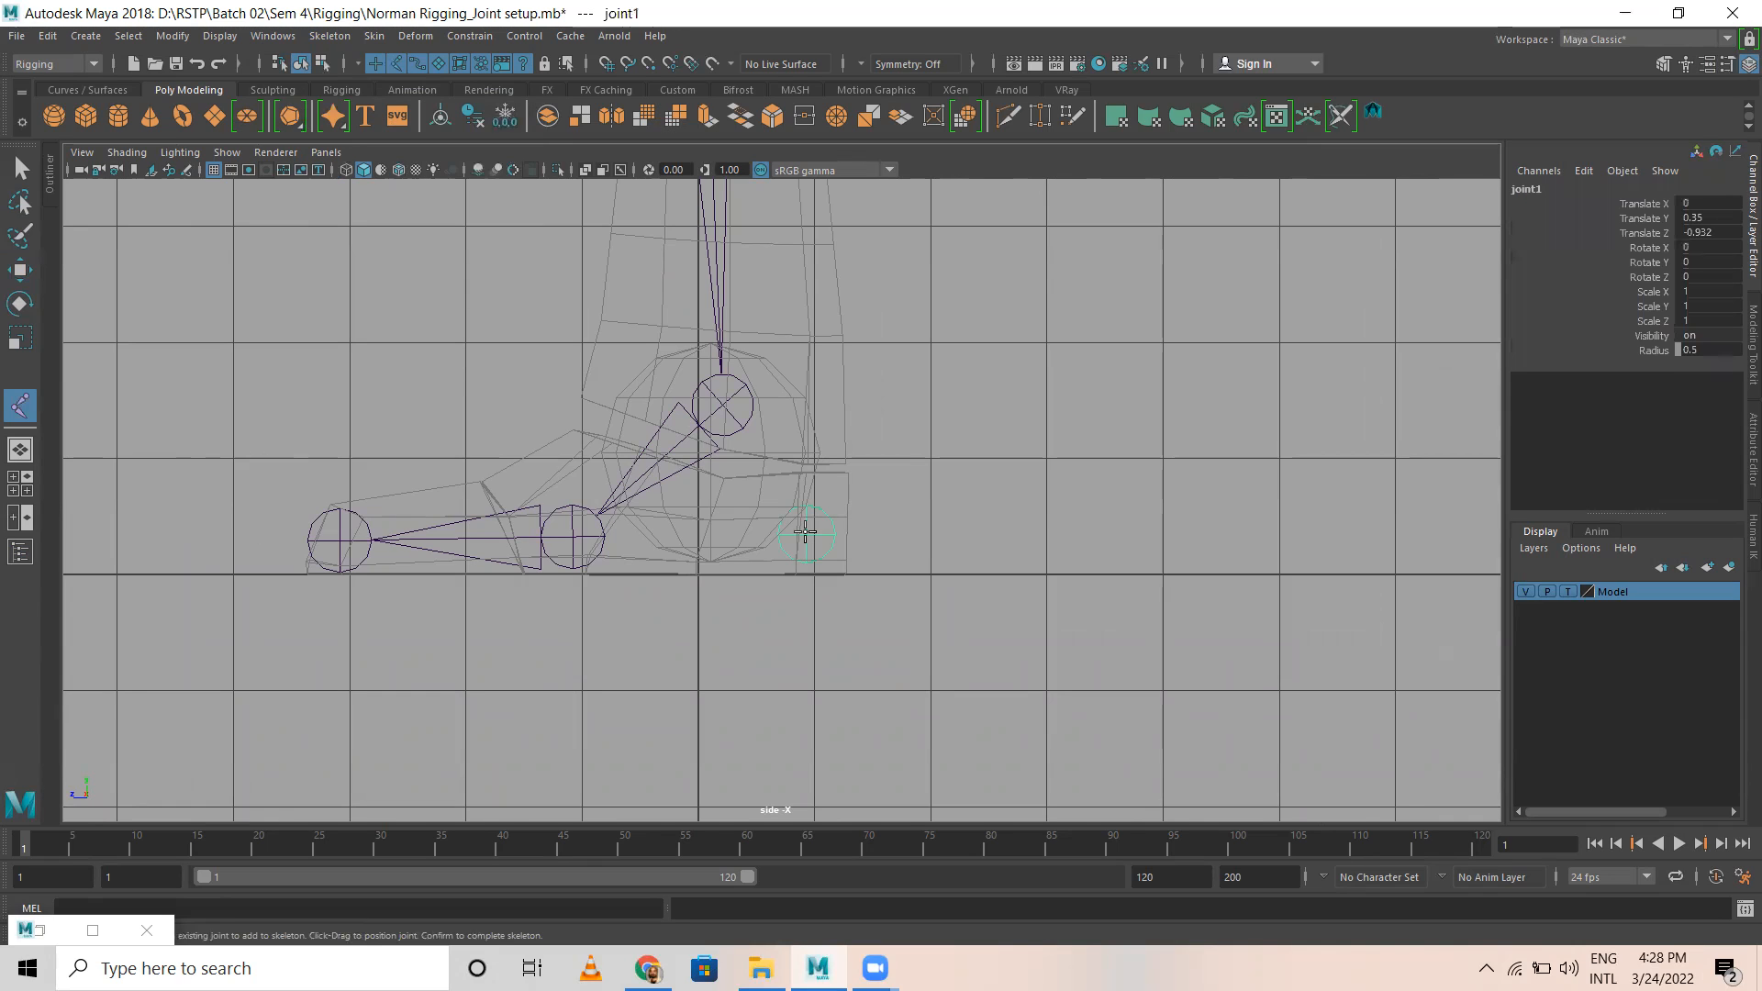
pyautogui.click(337, 540)
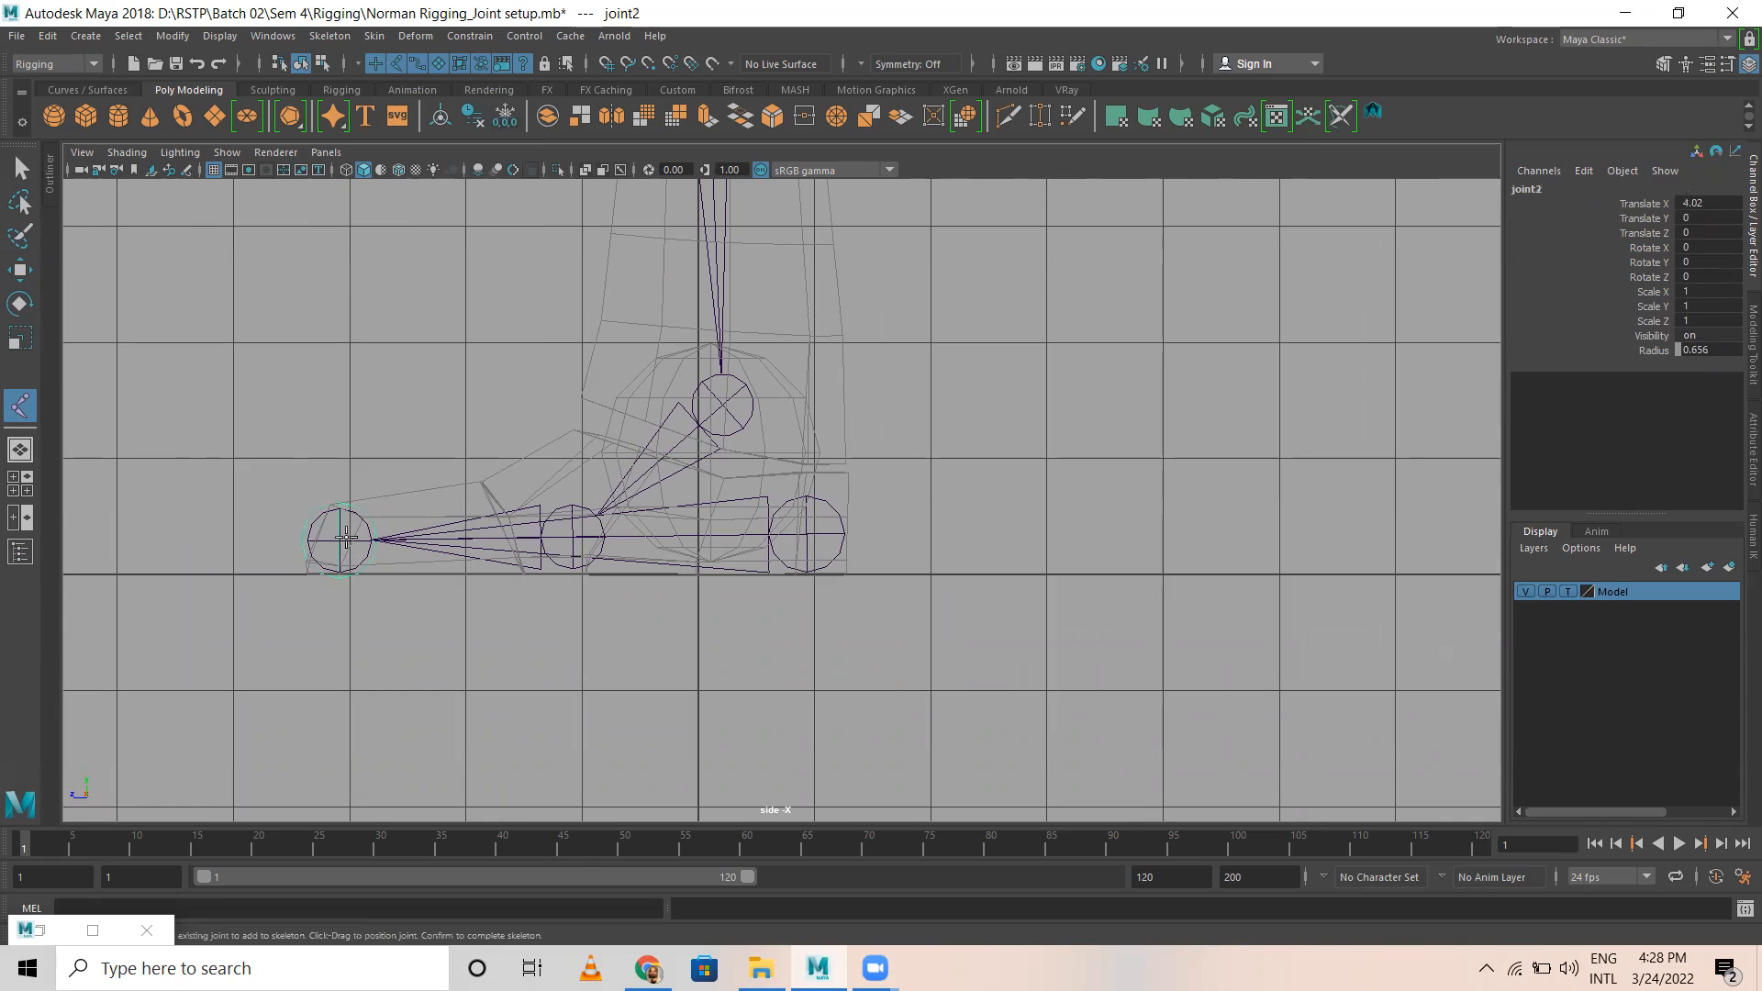
pyautogui.click(573, 537)
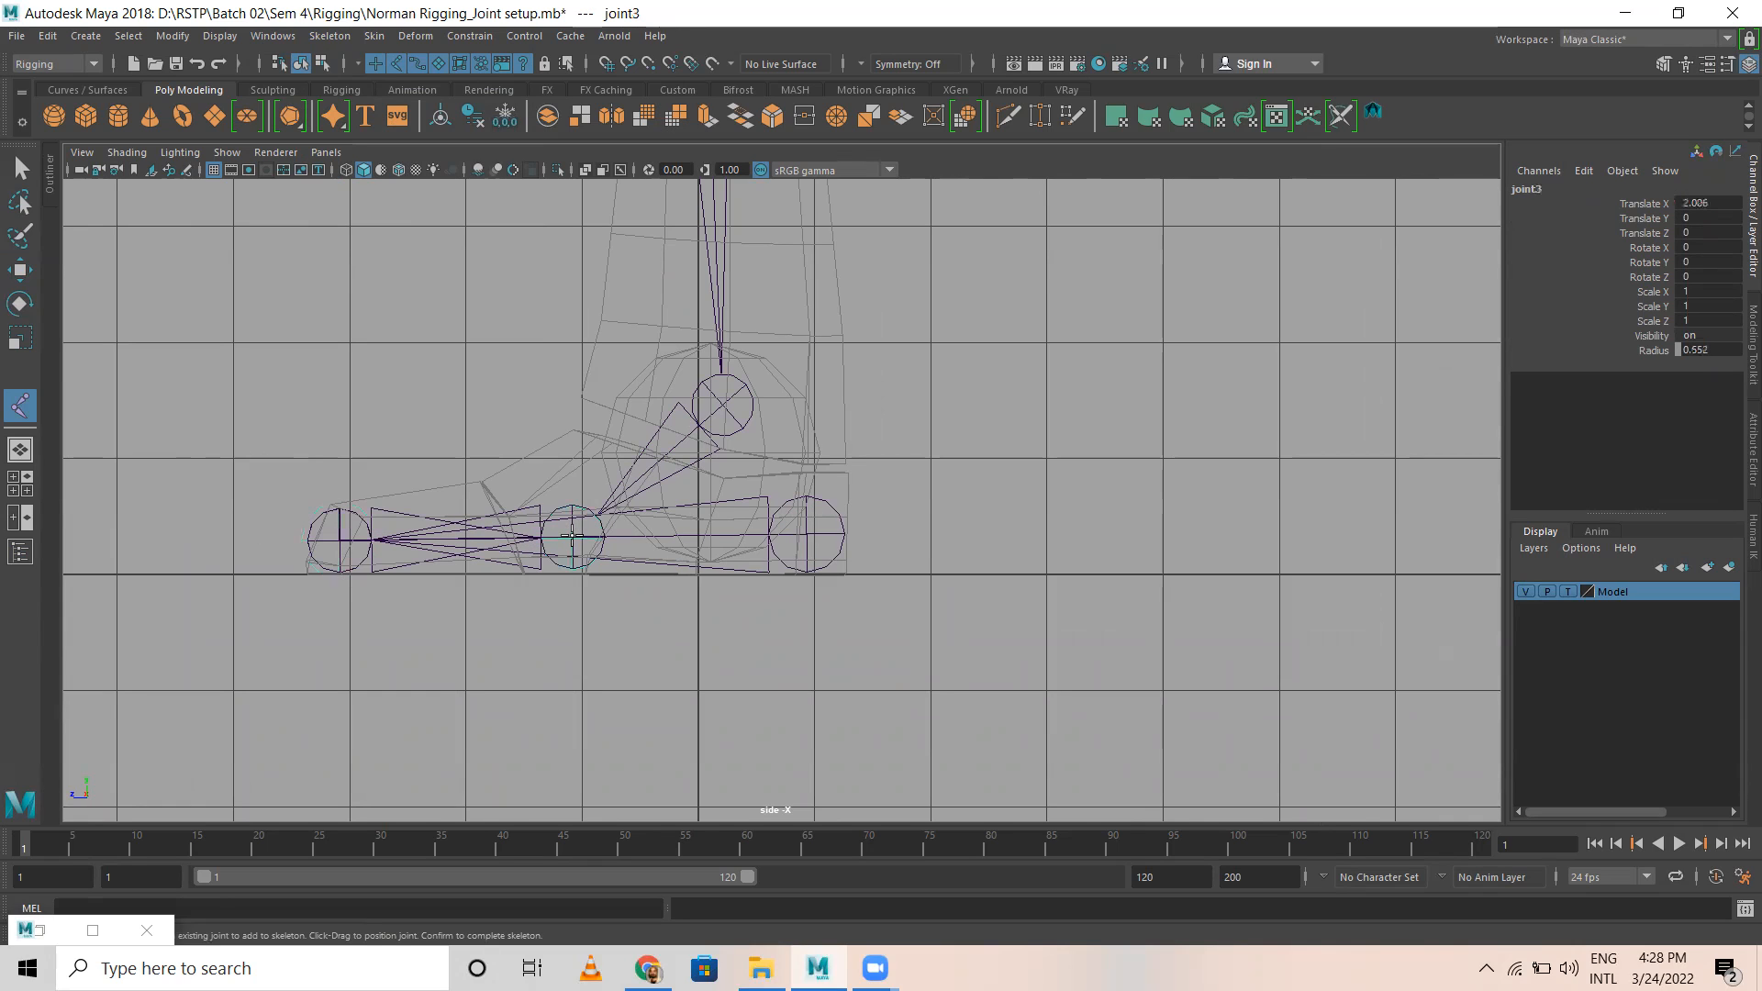
pyautogui.click(723, 403)
pyautogui.press('Return')
# Step: Move the new chain's root along X in the front view to about 1.466, lining it up with the left foot's joints
pyautogui.press('w')
pyautogui.press('space')
pyautogui.press('space')
pyautogui.keyDown('alt'); pyautogui.moveTo(483, 817); pyautogui.dragTo(485, 279, button='middle'); pyautogui.keyUp('alt')
pyautogui.scroll(1, 685, 590)
pyautogui.keyDown('alt'); pyautogui.moveTo(632, 800); pyautogui.dragTo(632, 535, button='middle'); pyautogui.keyUp('alt')
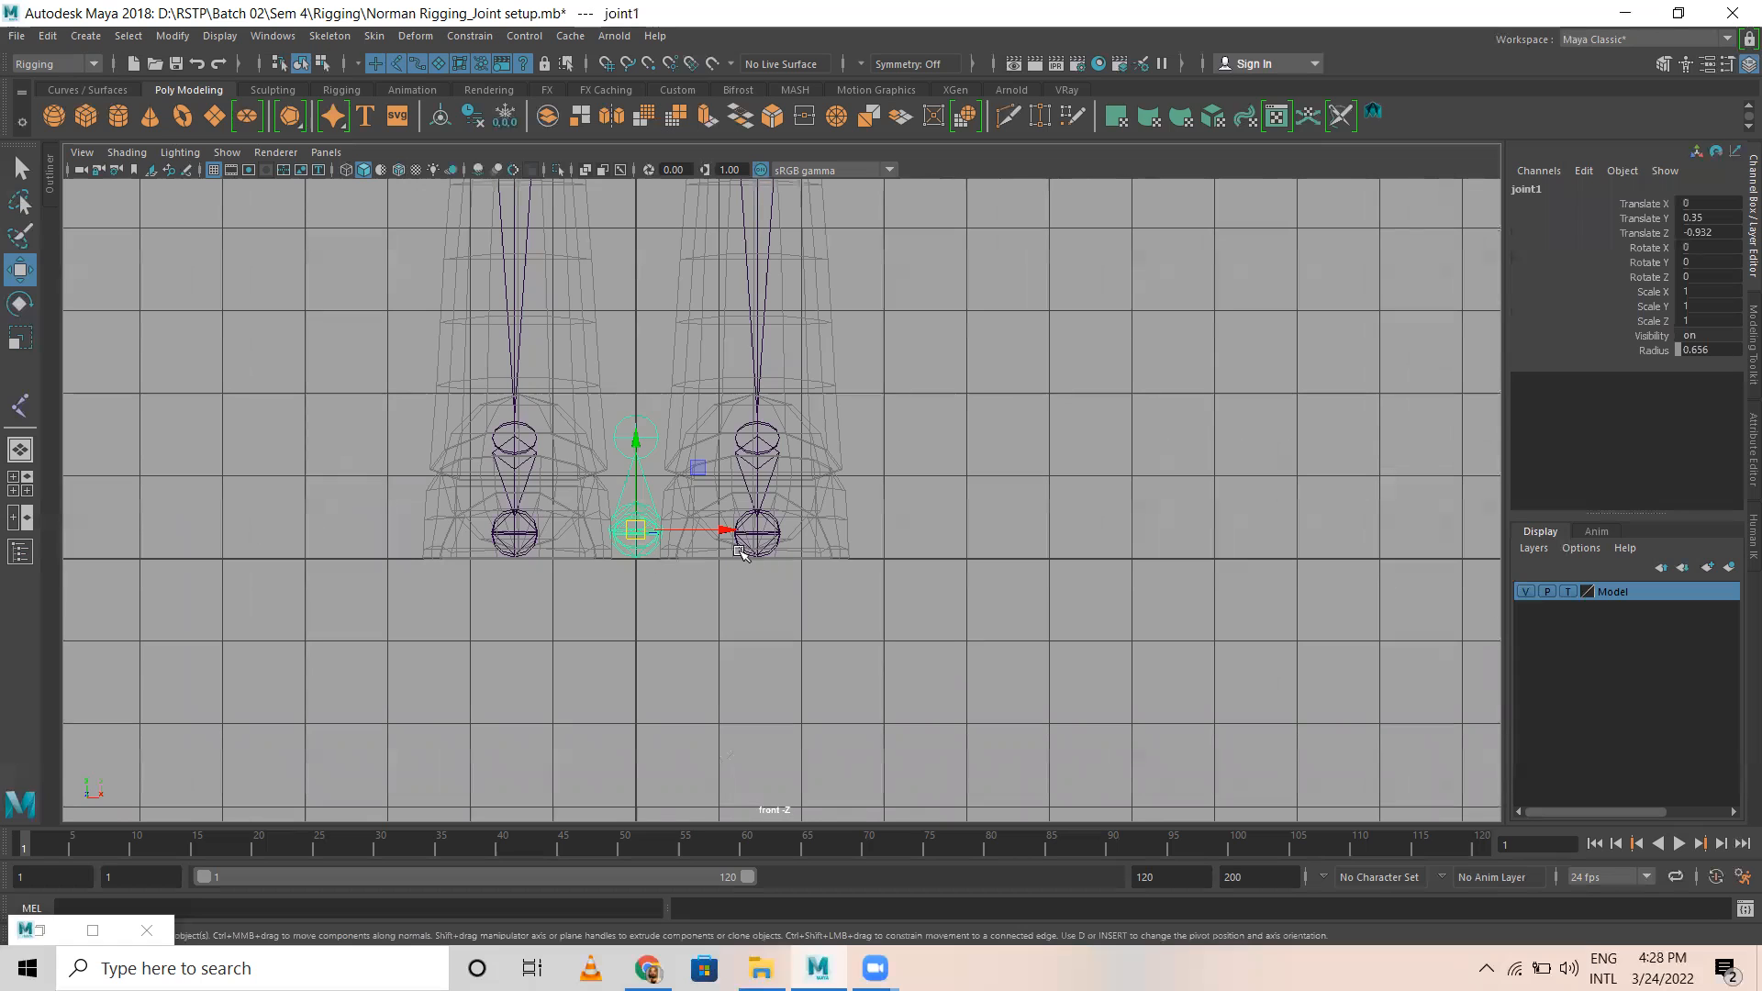
pyautogui.moveTo(725, 530); pyautogui.dragTo(846, 527)
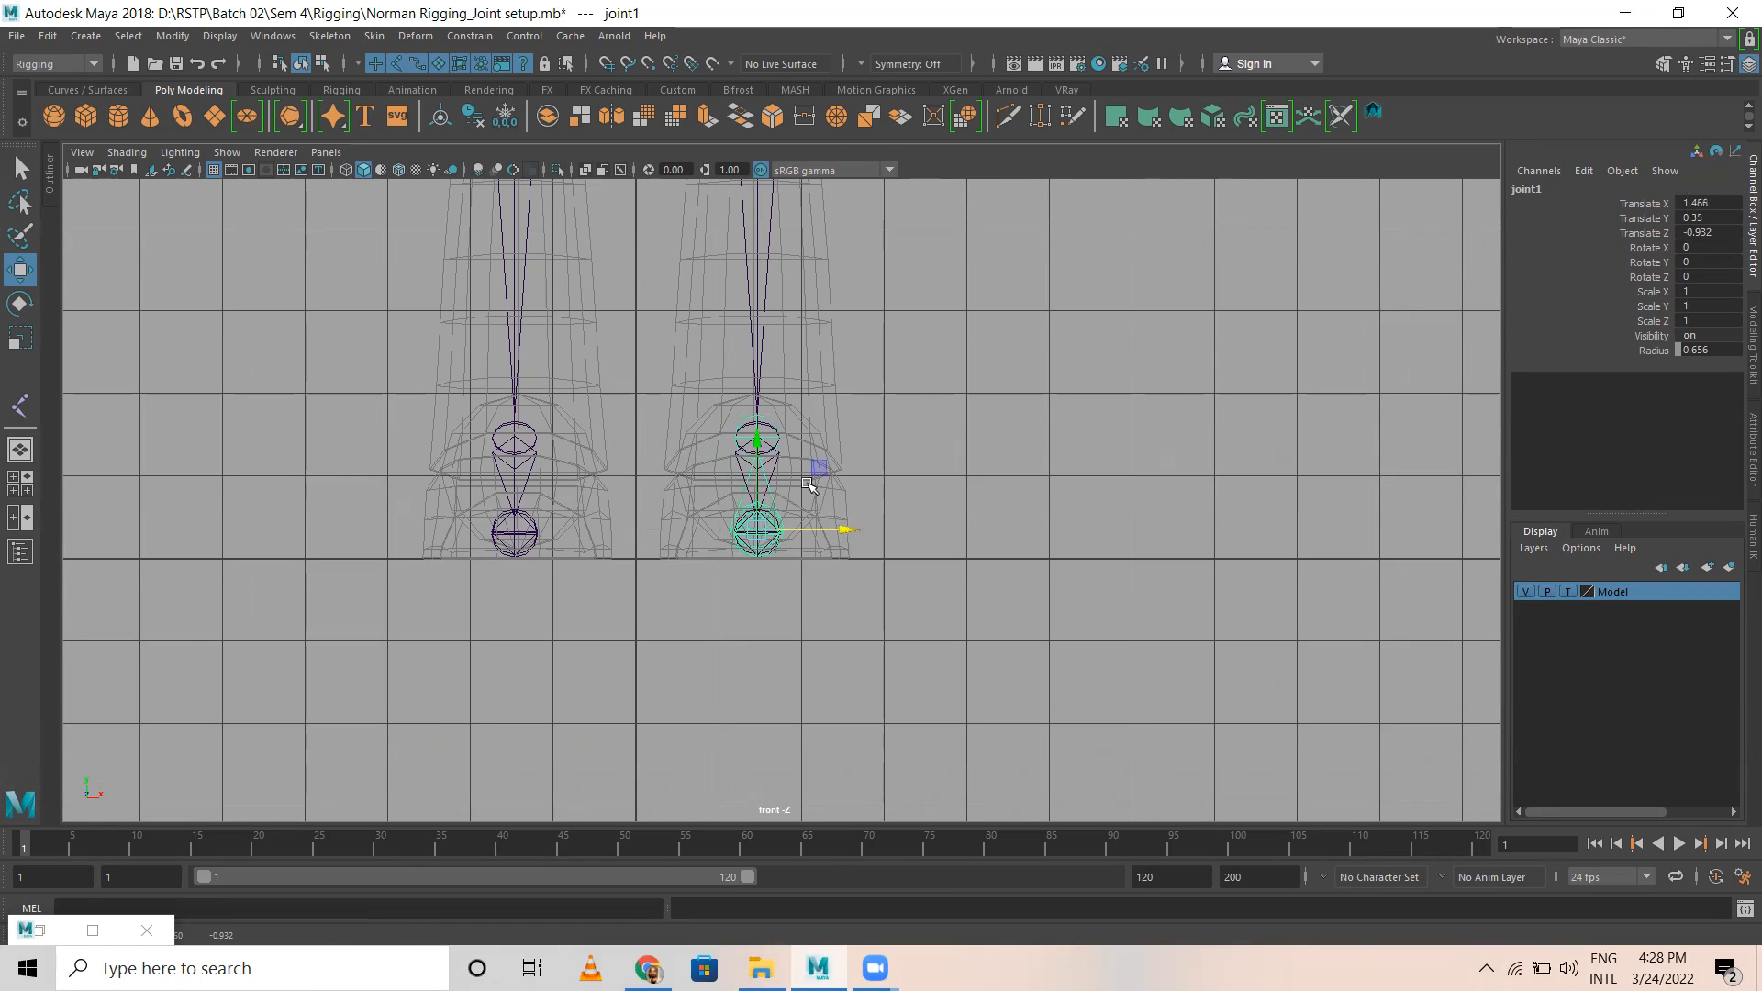
# Step: Rename the reverse-foot chain's root joint at the left heel to LT_Rev_Heel
pyautogui.press('space')
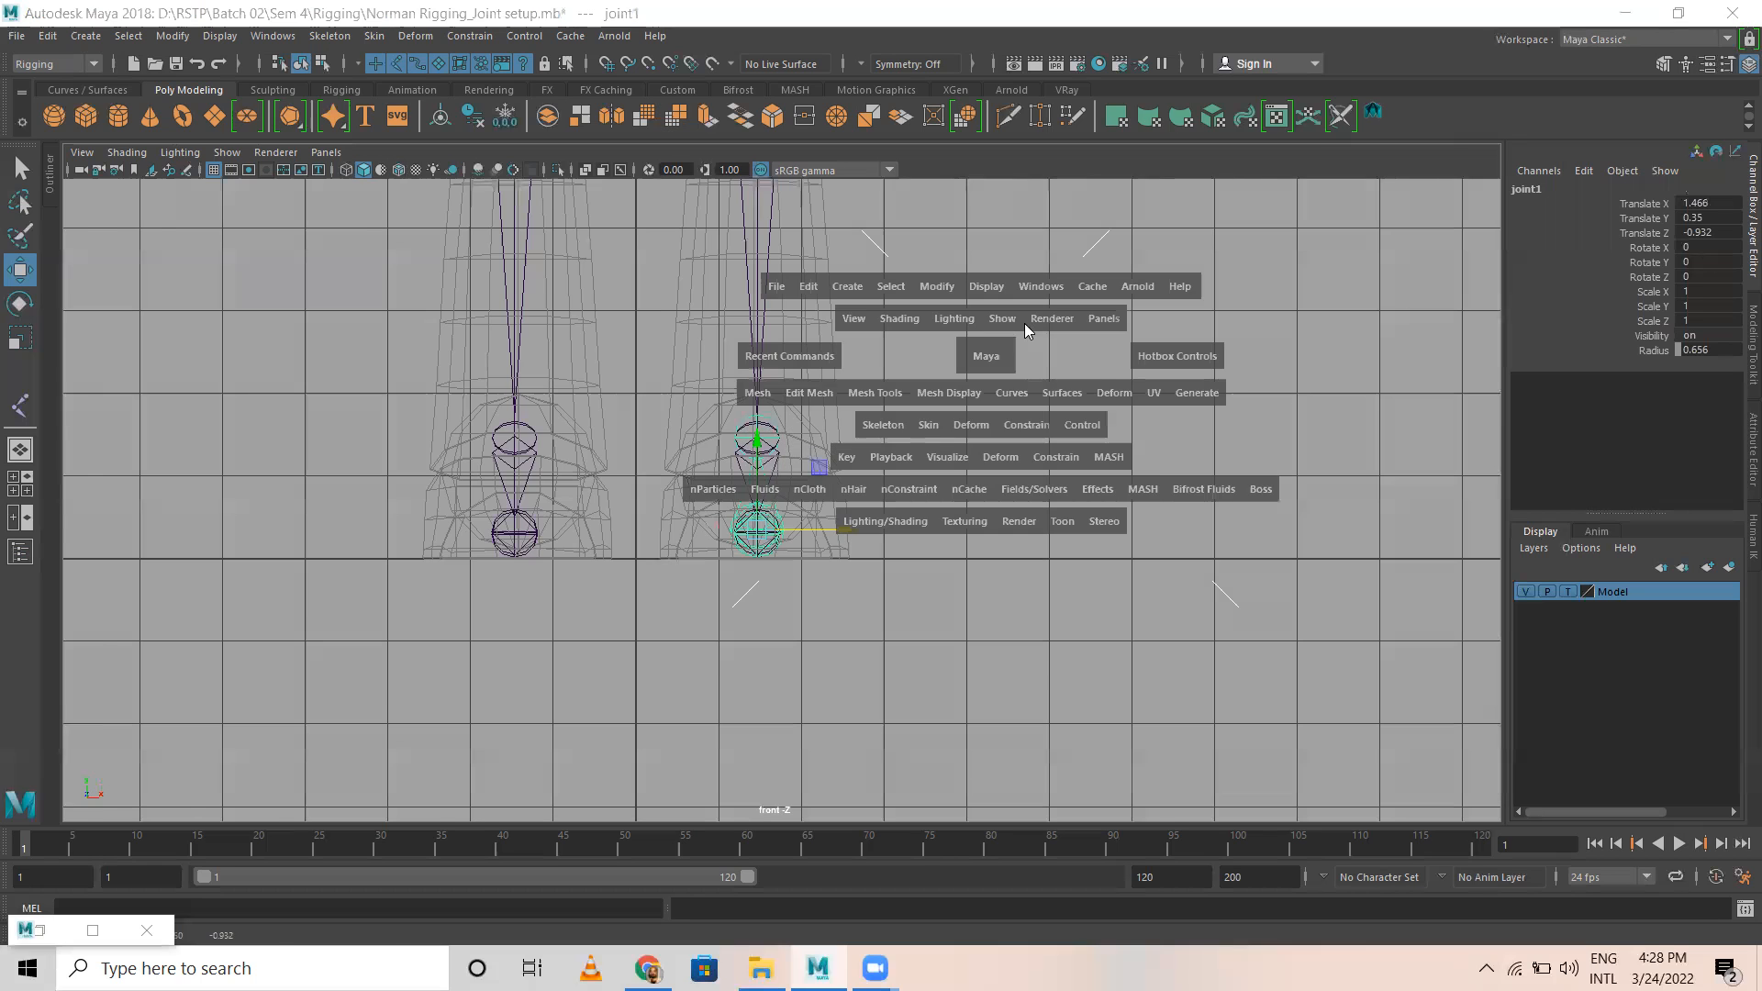
pyautogui.press('space')
pyautogui.scroll(6, 1097, 598)
pyautogui.keyDown('alt'); pyautogui.moveTo(577, 419); pyautogui.dragTo(767, 574); pyautogui.keyUp('alt')
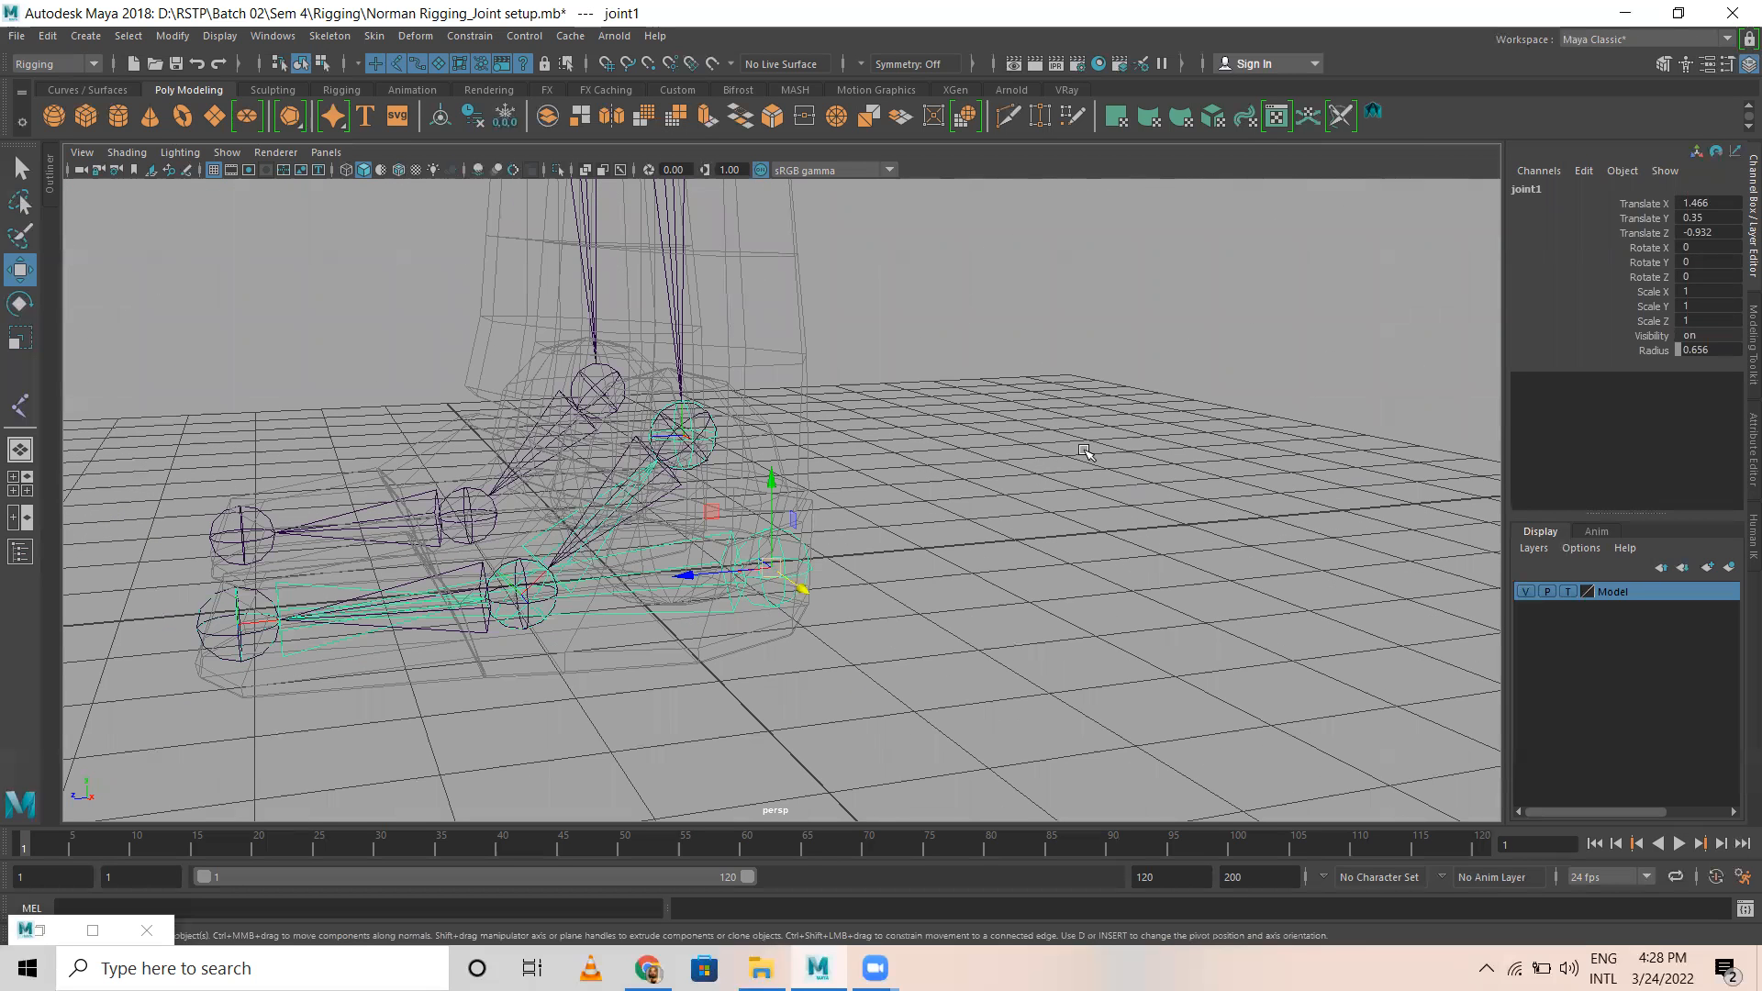
pyautogui.doubleClick(1553, 190)
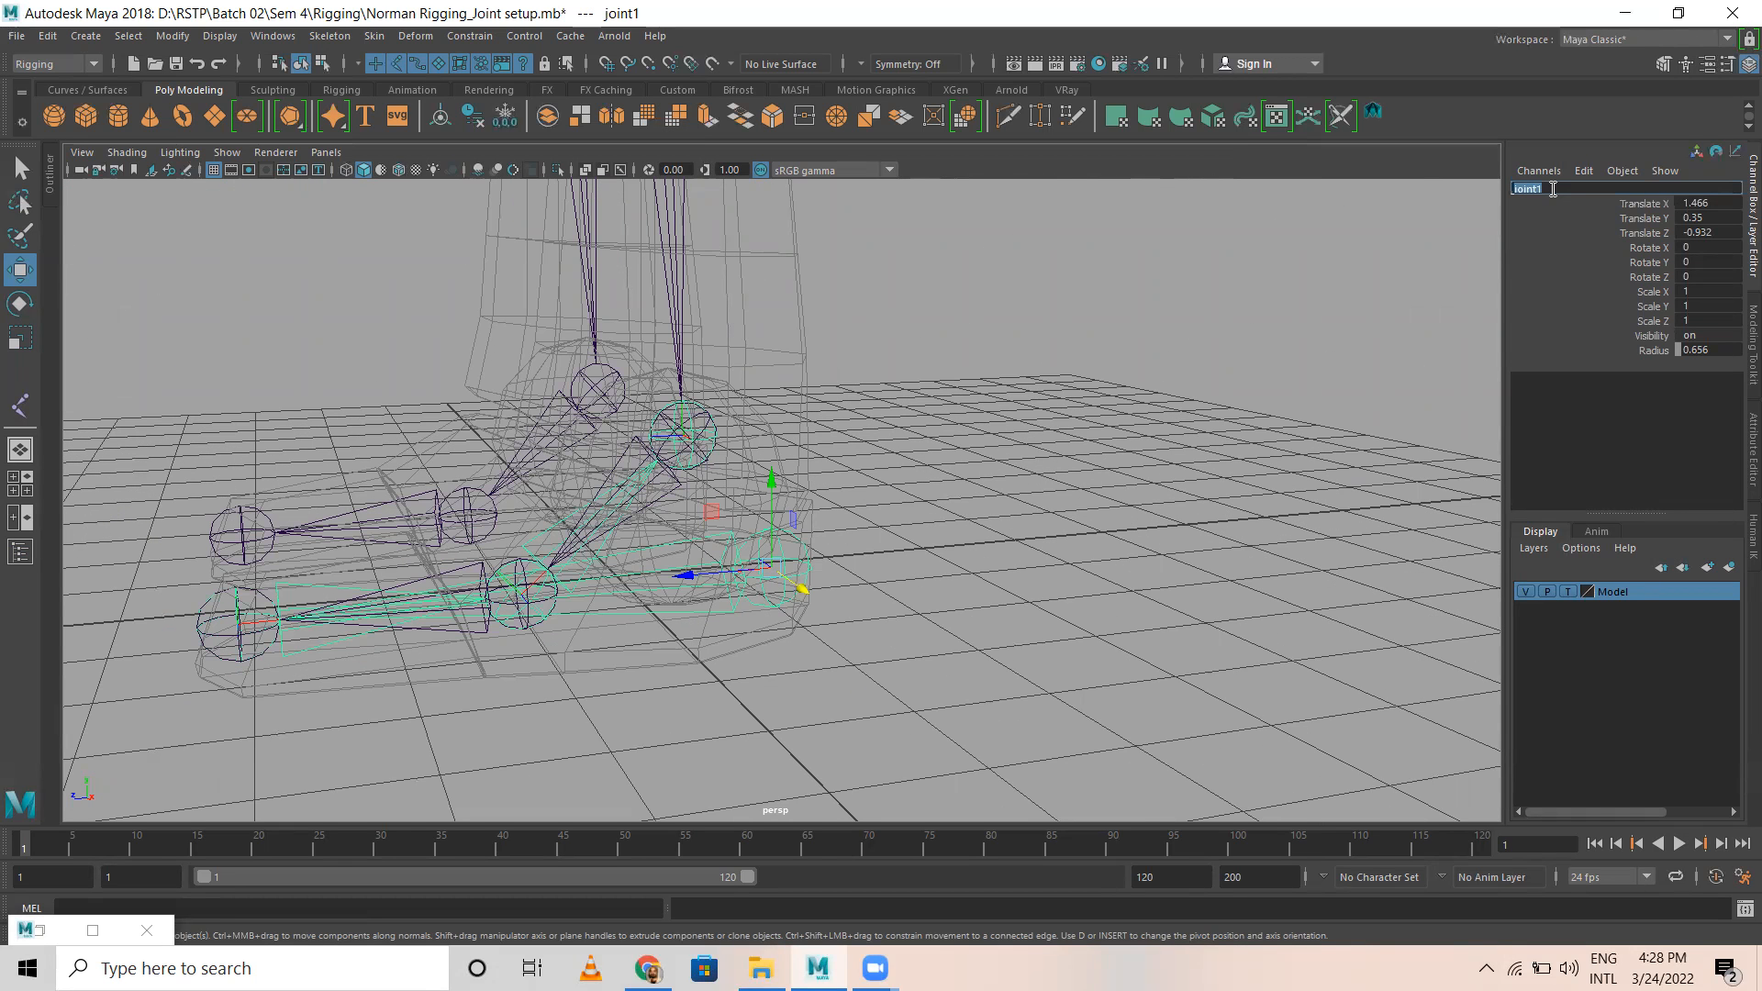
pyautogui.write('L')
pyautogui.write('T_Rev_Heel')
pyautogui.press('Return')
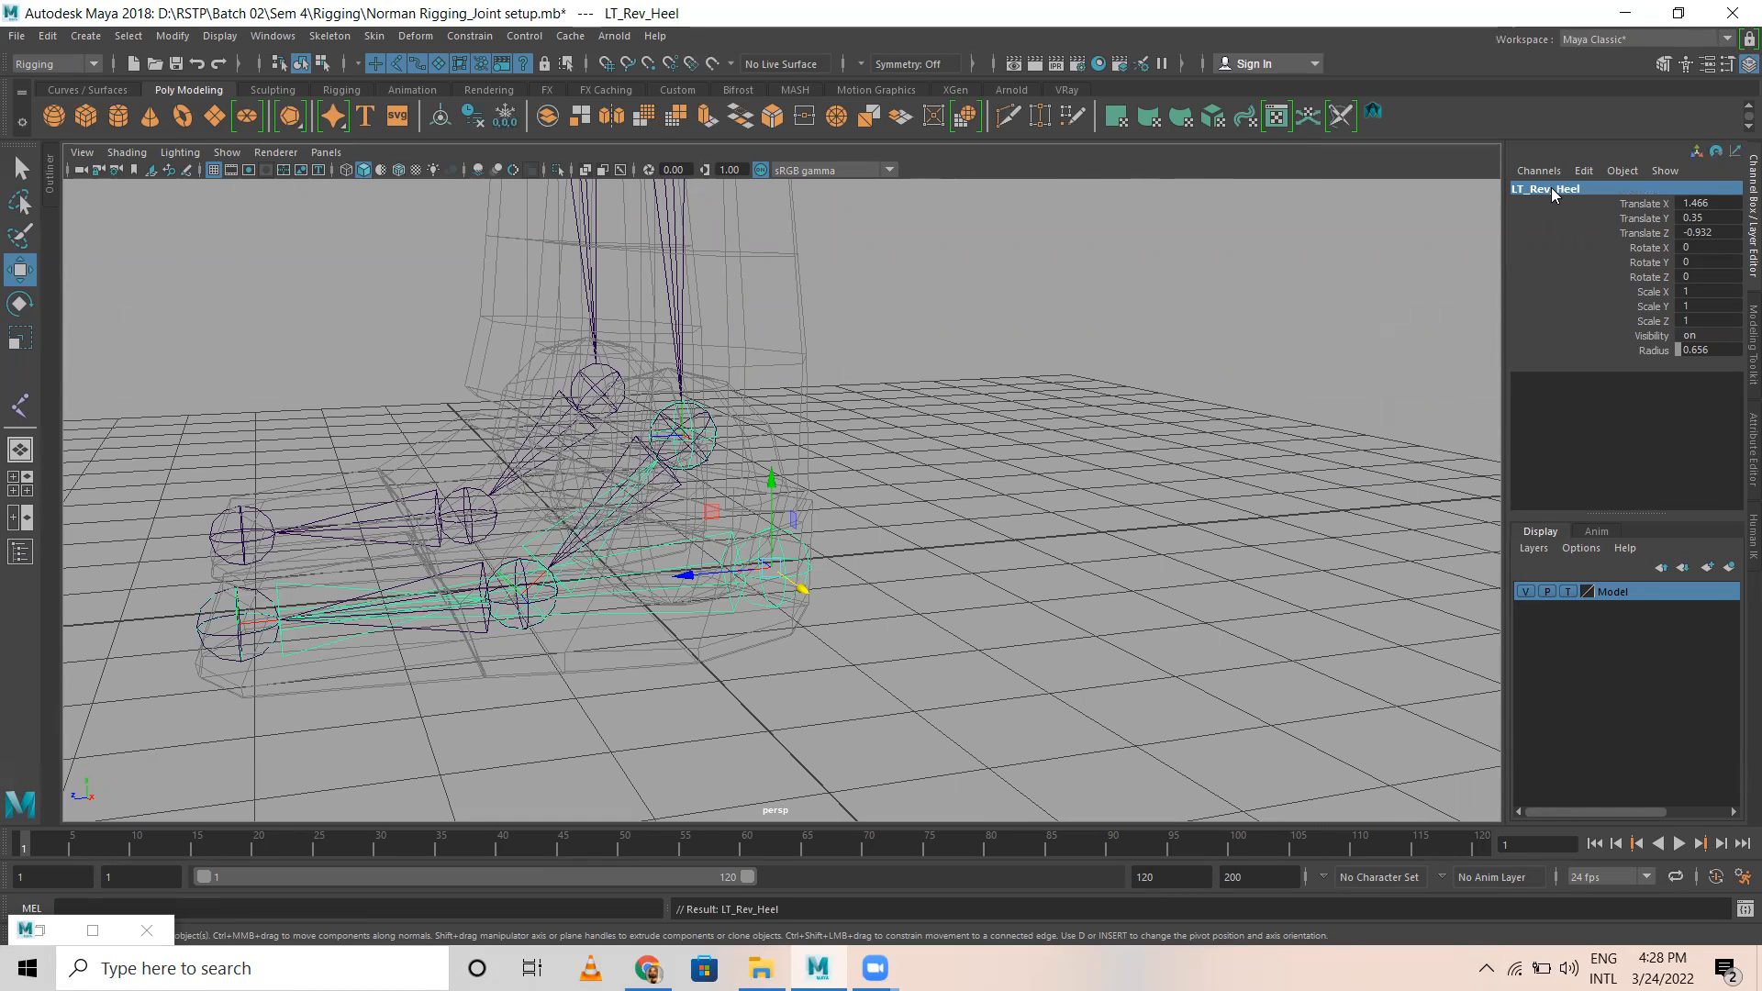
# Step: Select the child joint at the toe tip of the reverse-foot chain and rename it LT_Rev_Toe
pyautogui.press('Down')
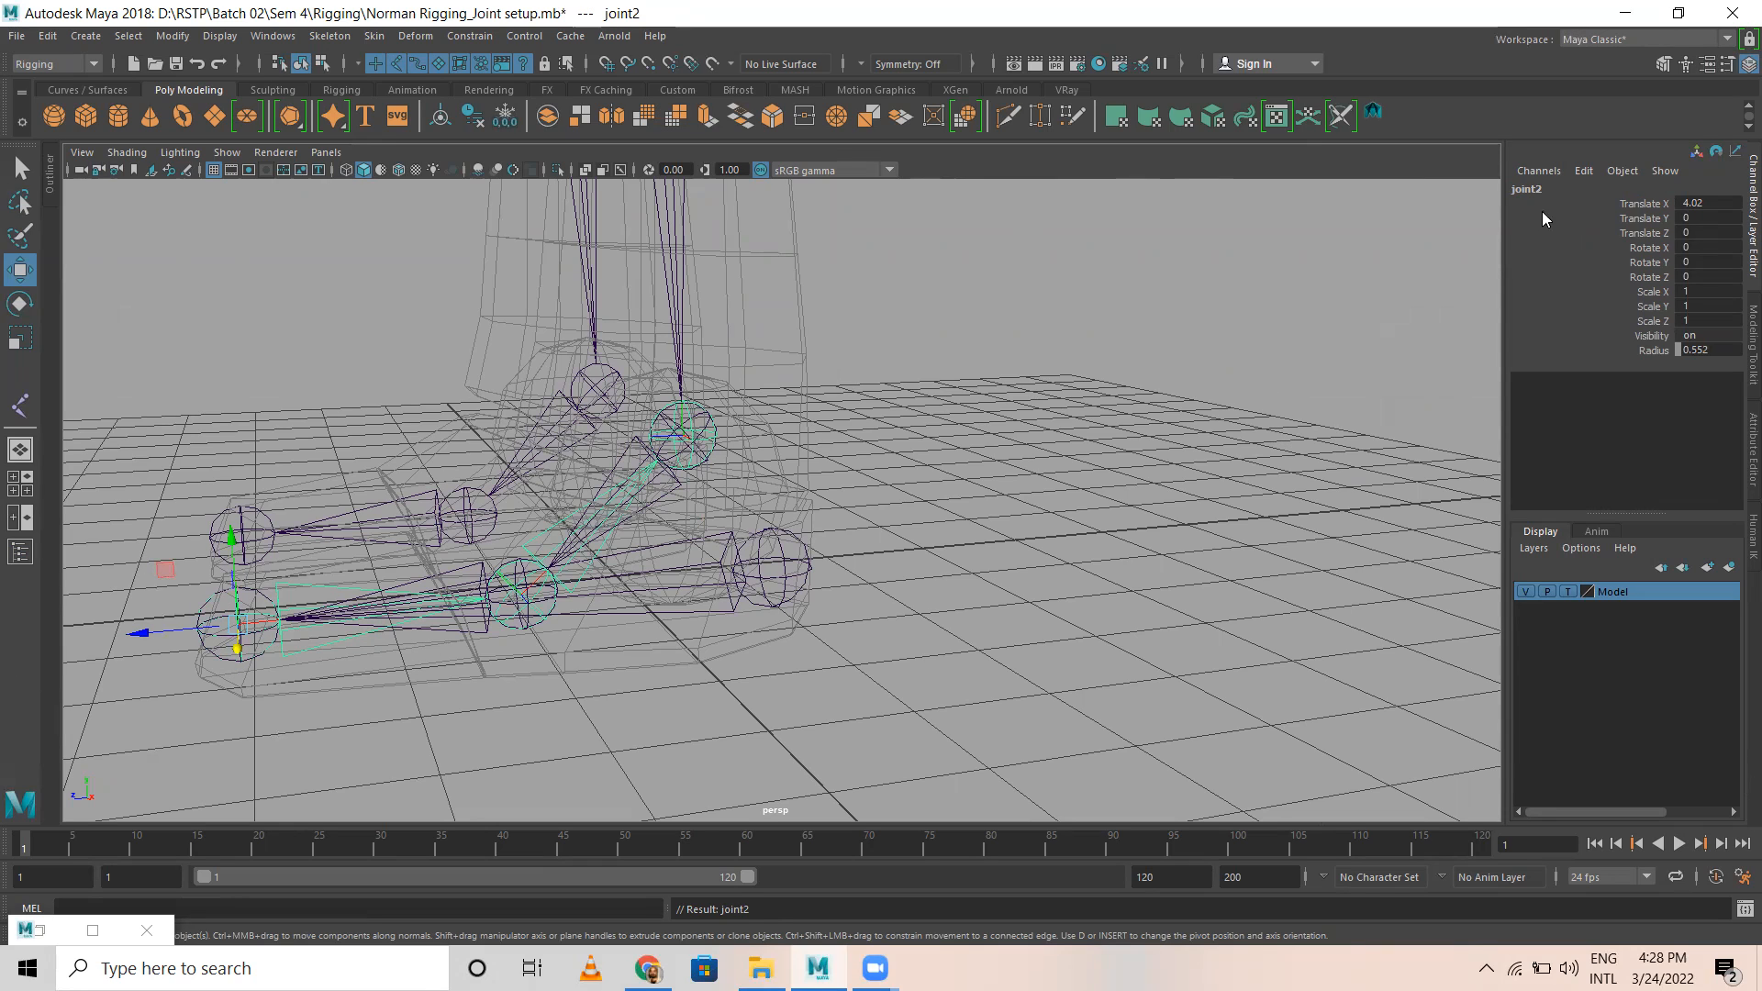
pyautogui.doubleClick(1559, 186)
pyautogui.write('LT R')
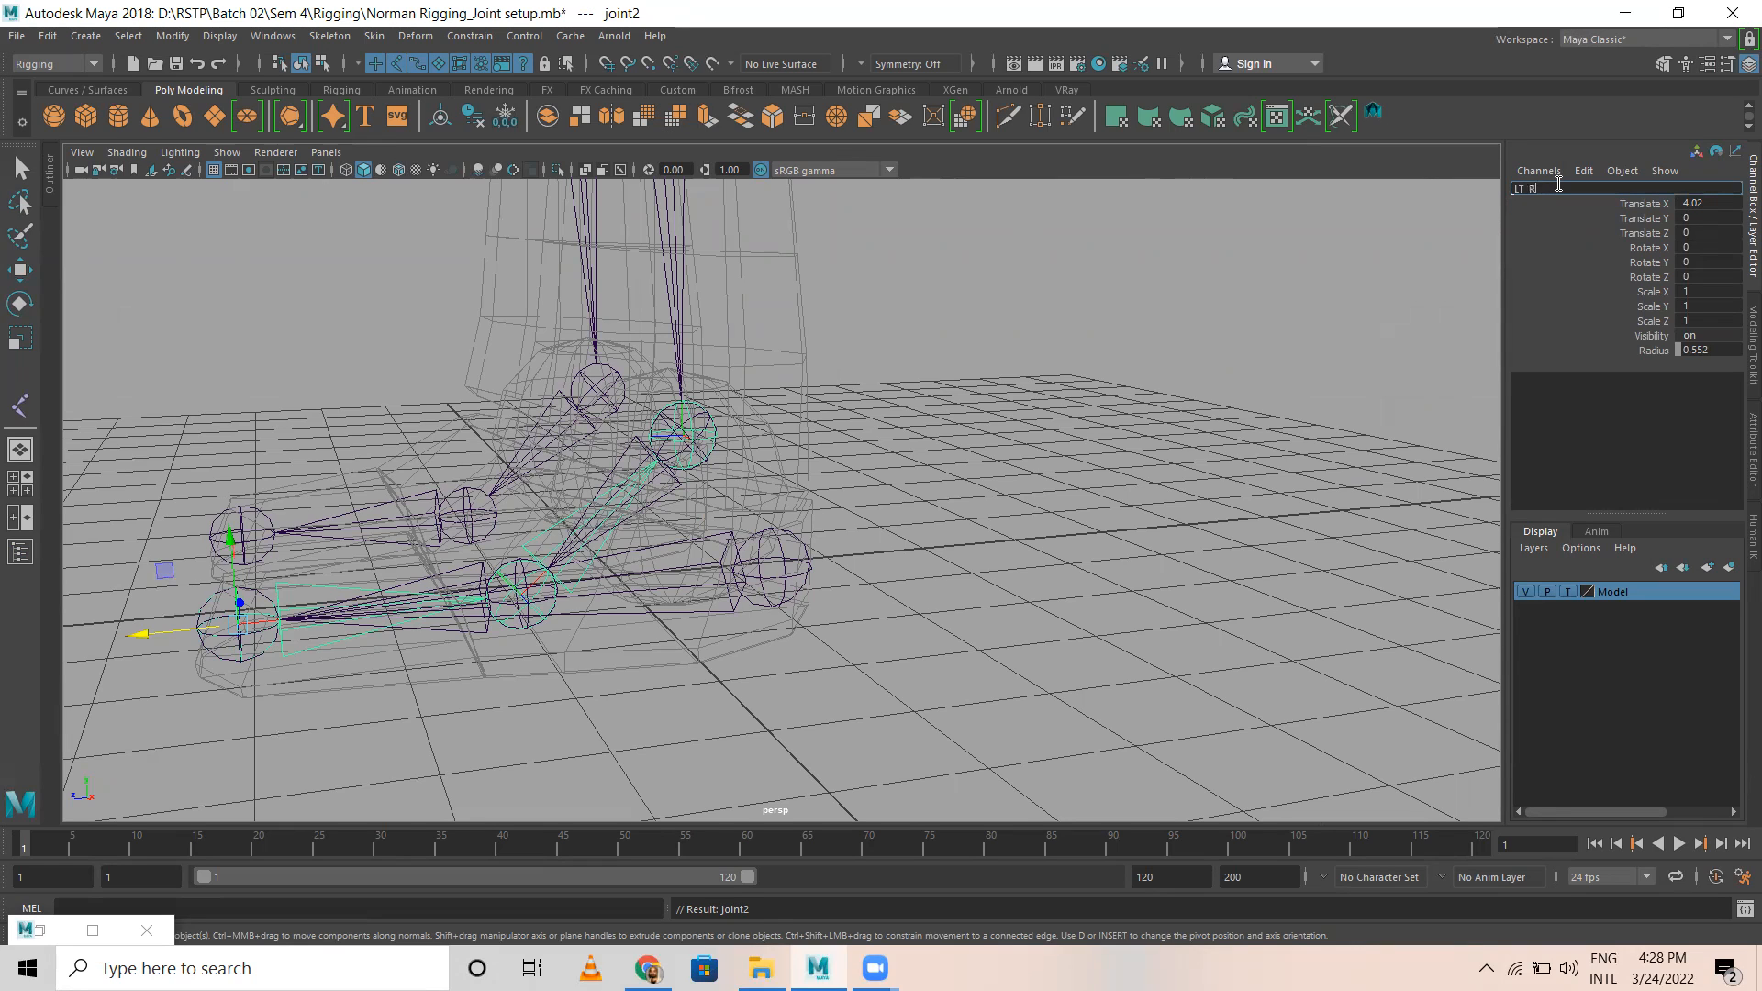
pyautogui.write('_Rev_Toe')
pyautogui.press('Return')
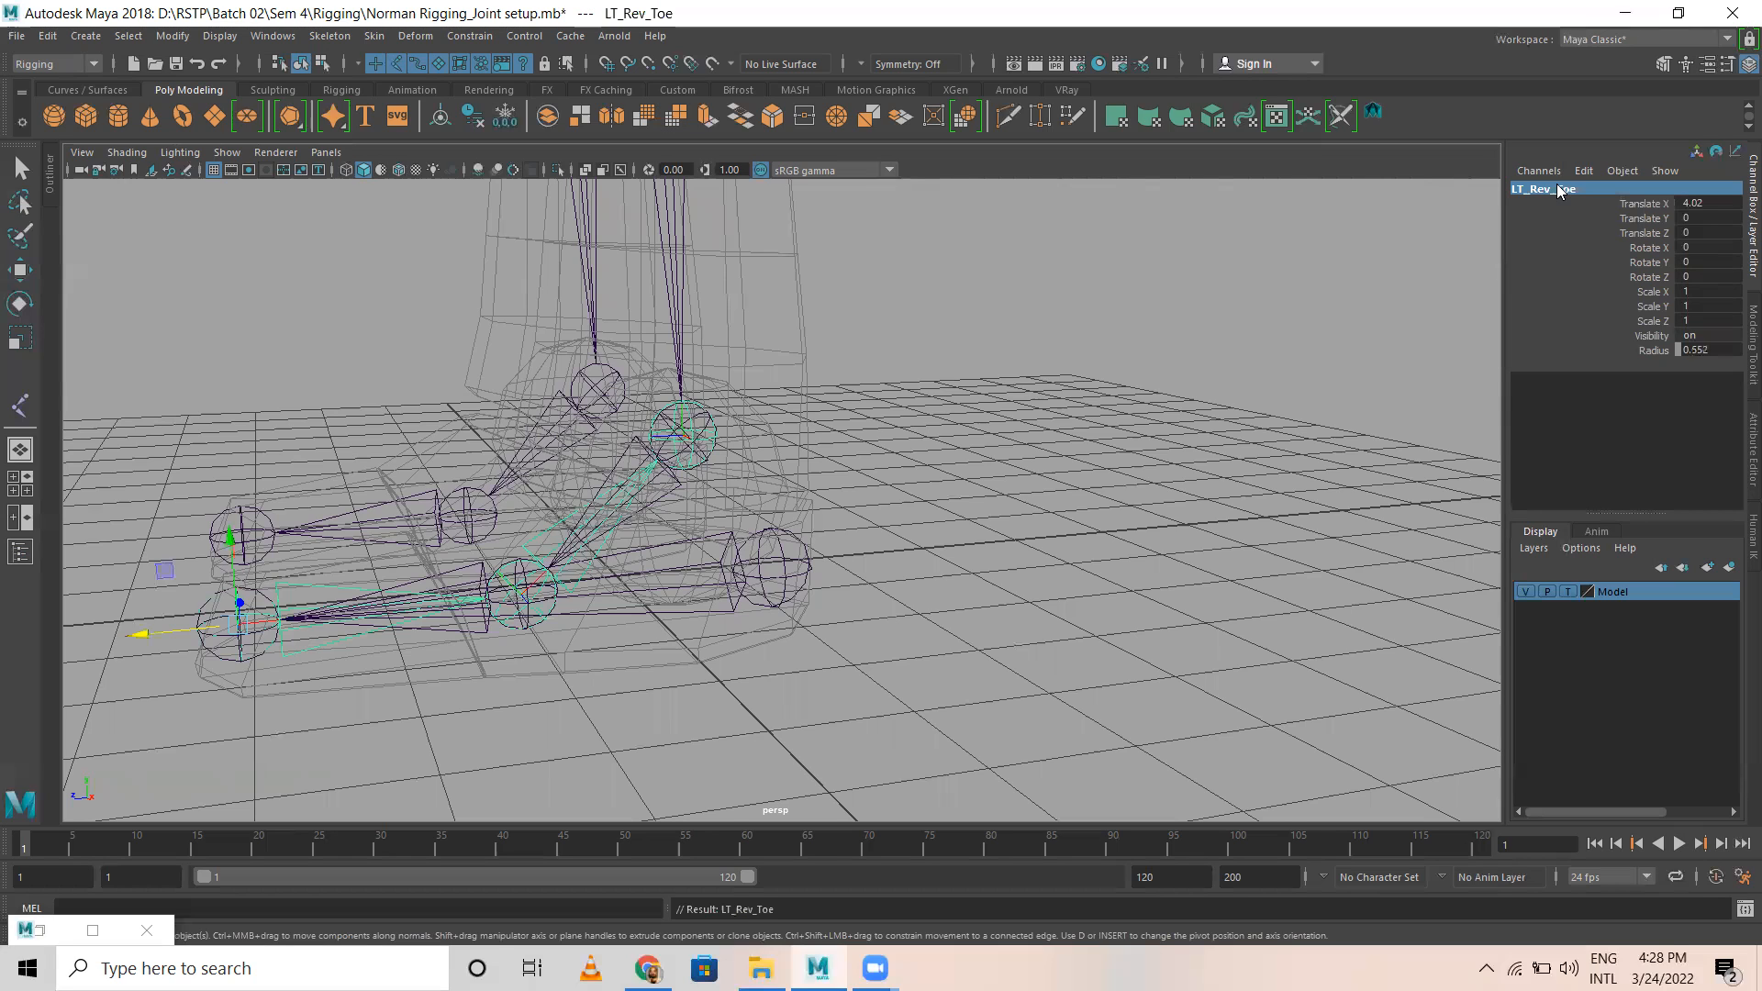
# Step: Select the reverse-foot chain's joint at the ball of the foot and rename it LT_Rev_Ball
pyautogui.press('Down')
pyautogui.doubleClick(1558, 186)
pyautogui.write('LT_Rev_')
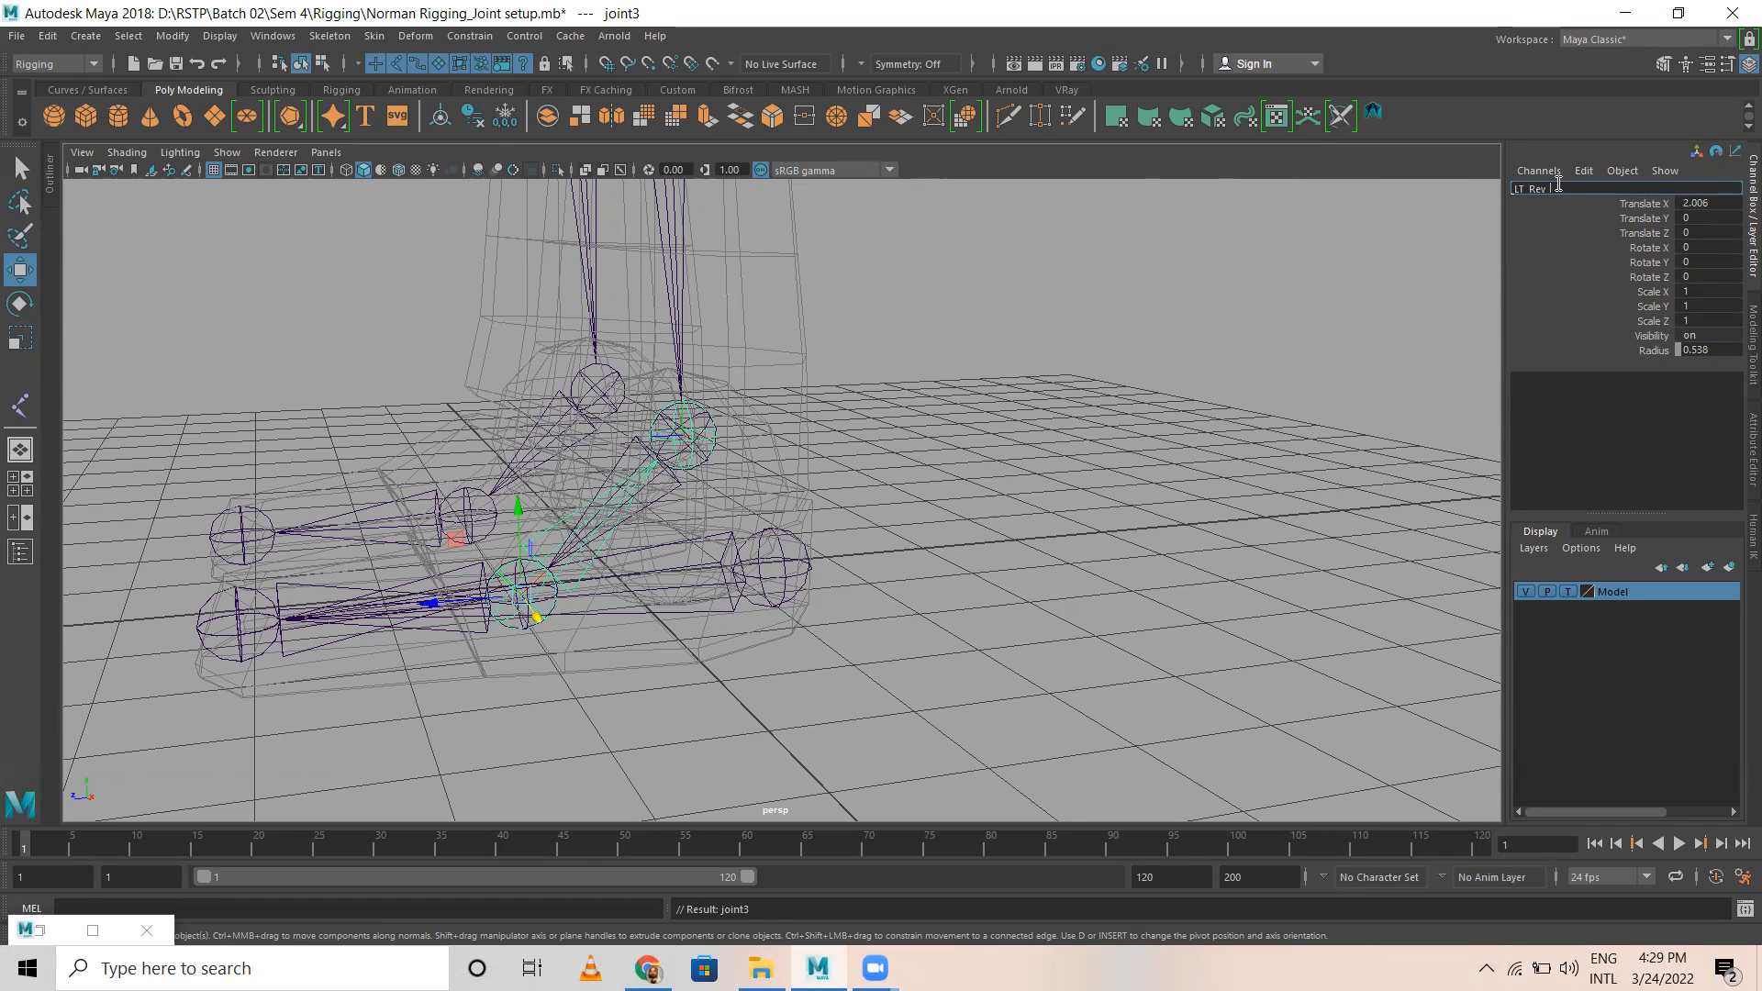
pyautogui.write('Ball')
pyautogui.press('Return')
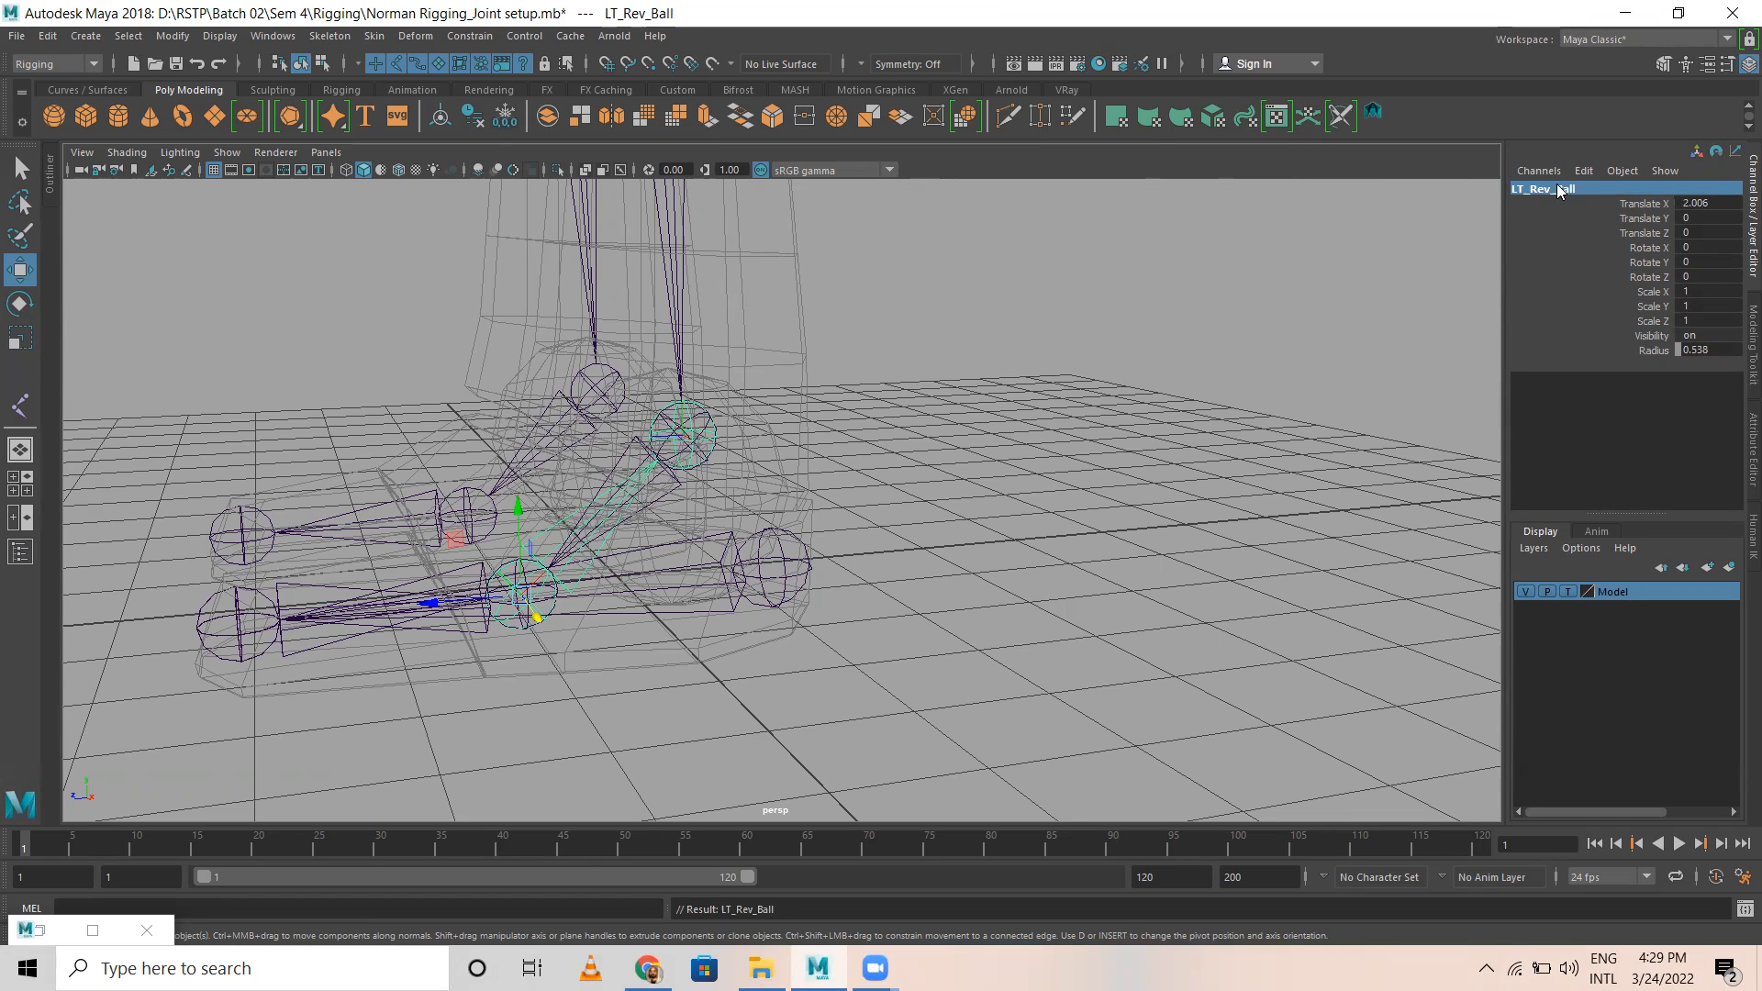
# Step: Select the reverse-foot chain's end joint at the ankle and rename it LT_Rev_Ankle
pyautogui.press('Down')
pyautogui.doubleClick(1557, 187)
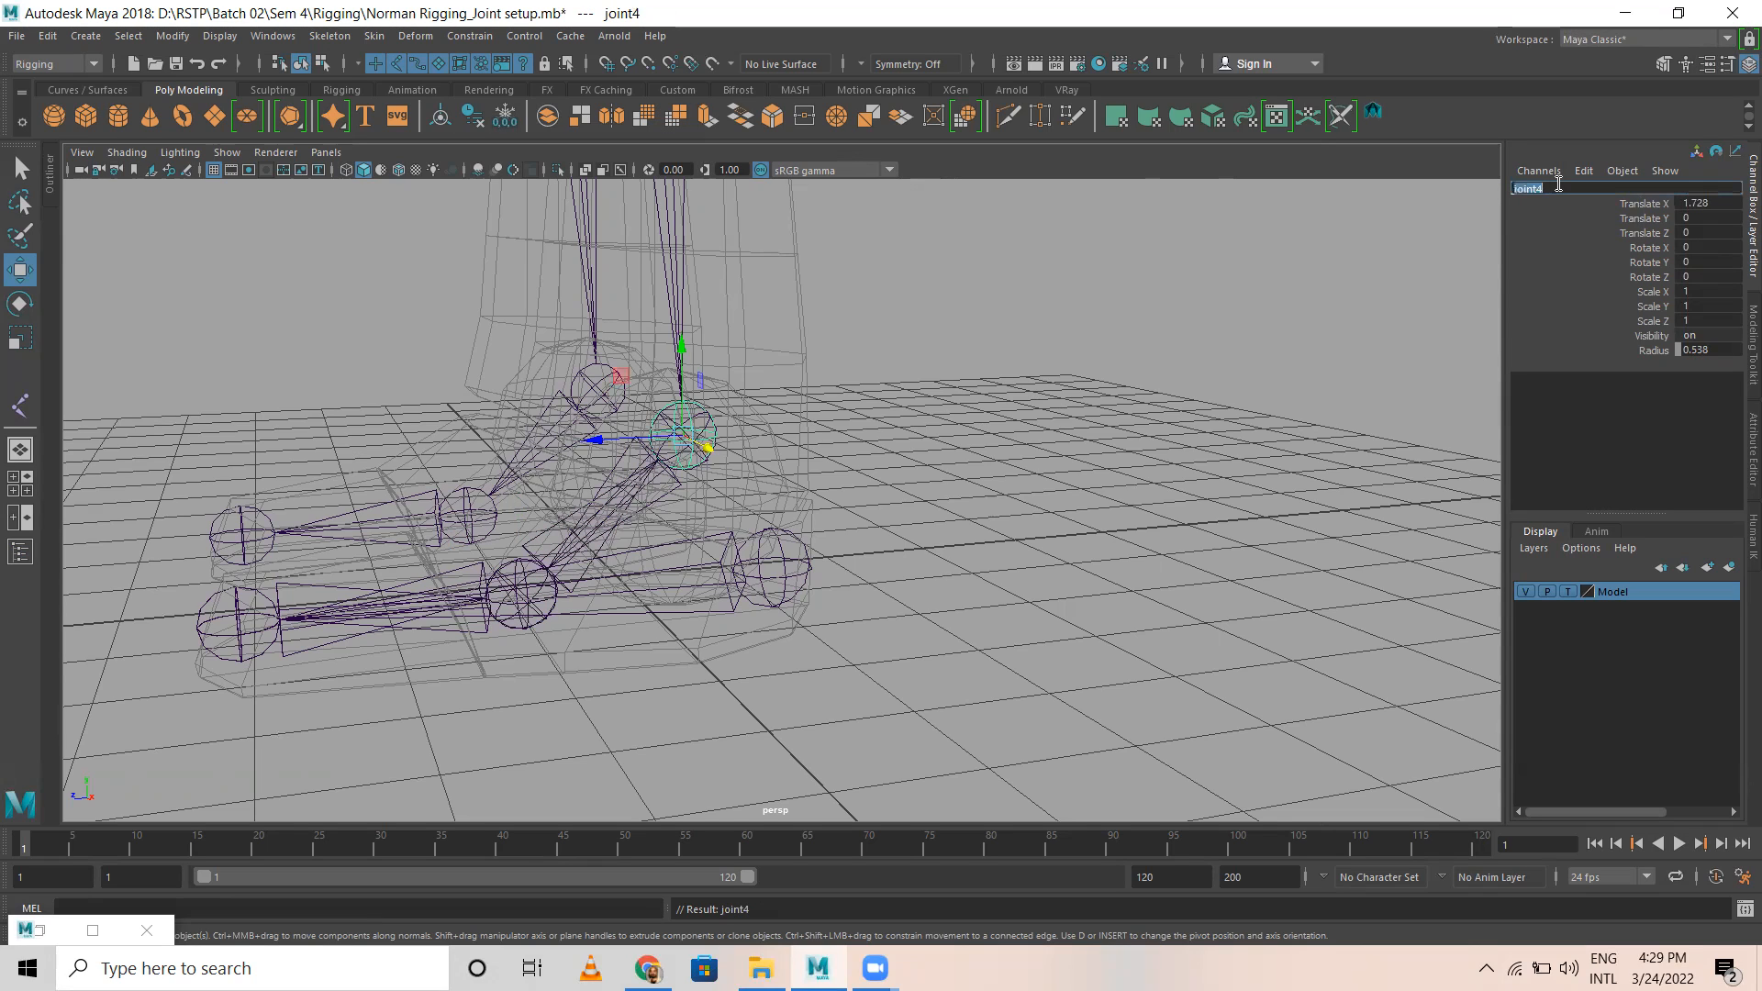
pyautogui.write('LT')
pyautogui.press('Return')
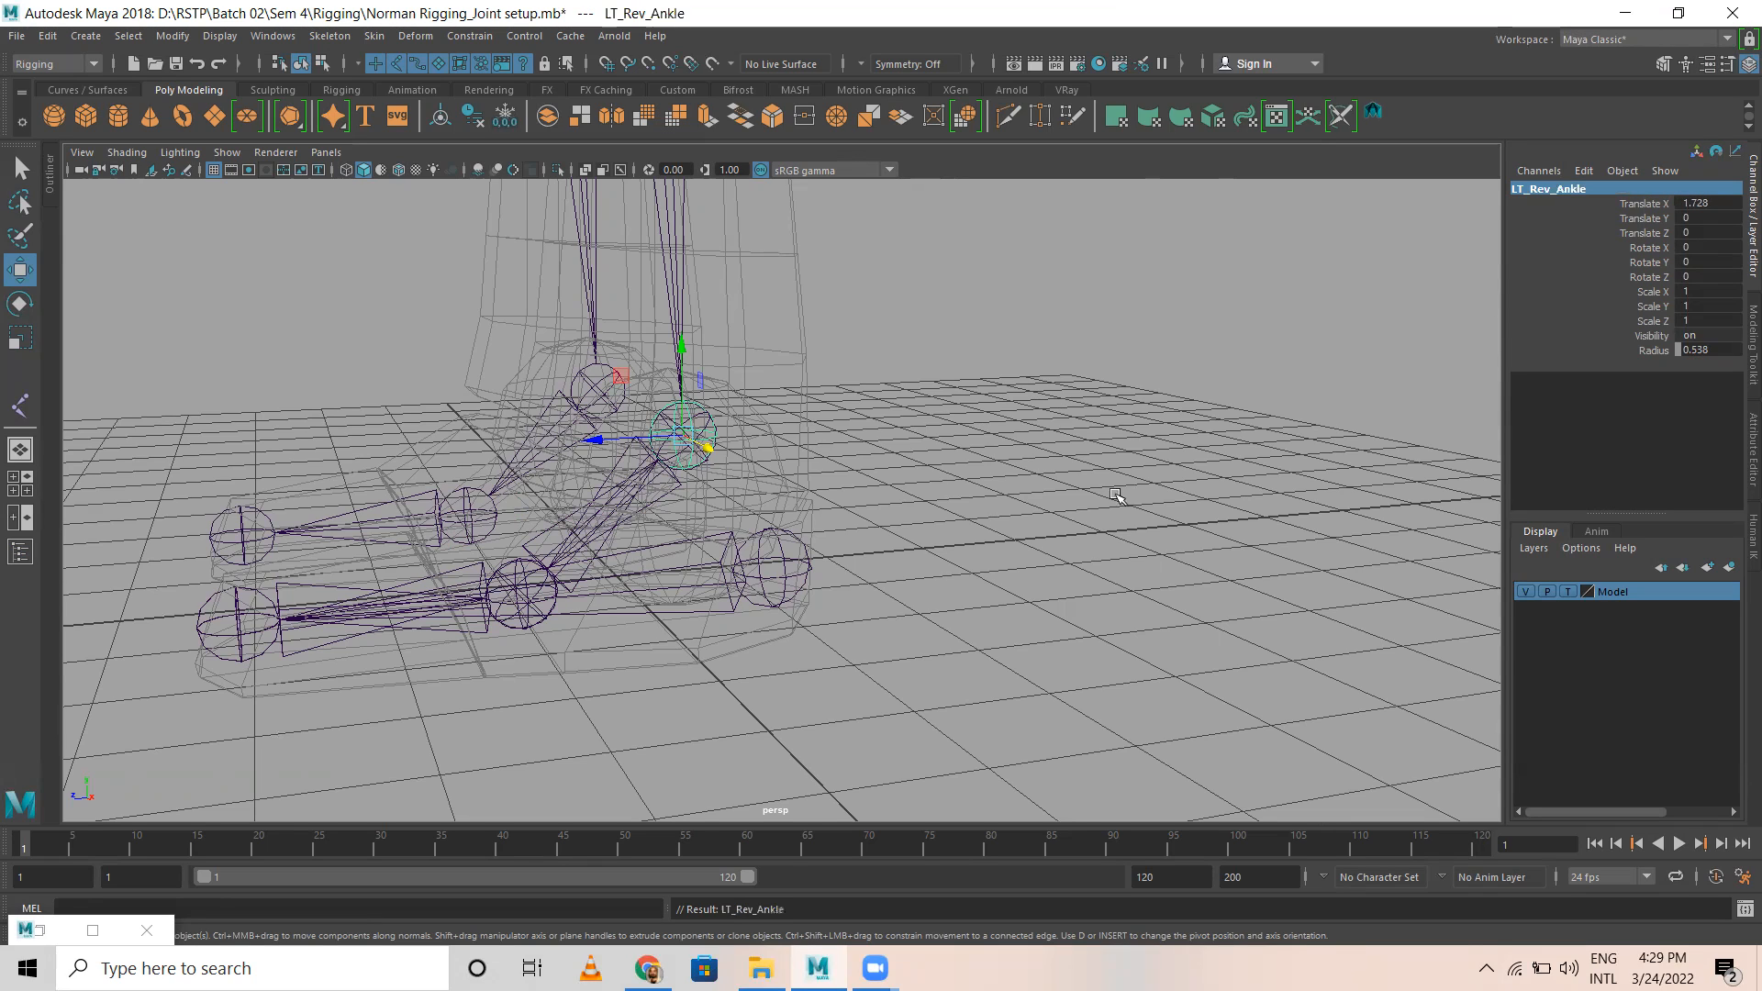
# Step: Mirror the LT_Rev_Heel chain across YZ with the Behavior function, replacing LT with RT, and check the mirrored joints' names
pyautogui.click(792, 571)
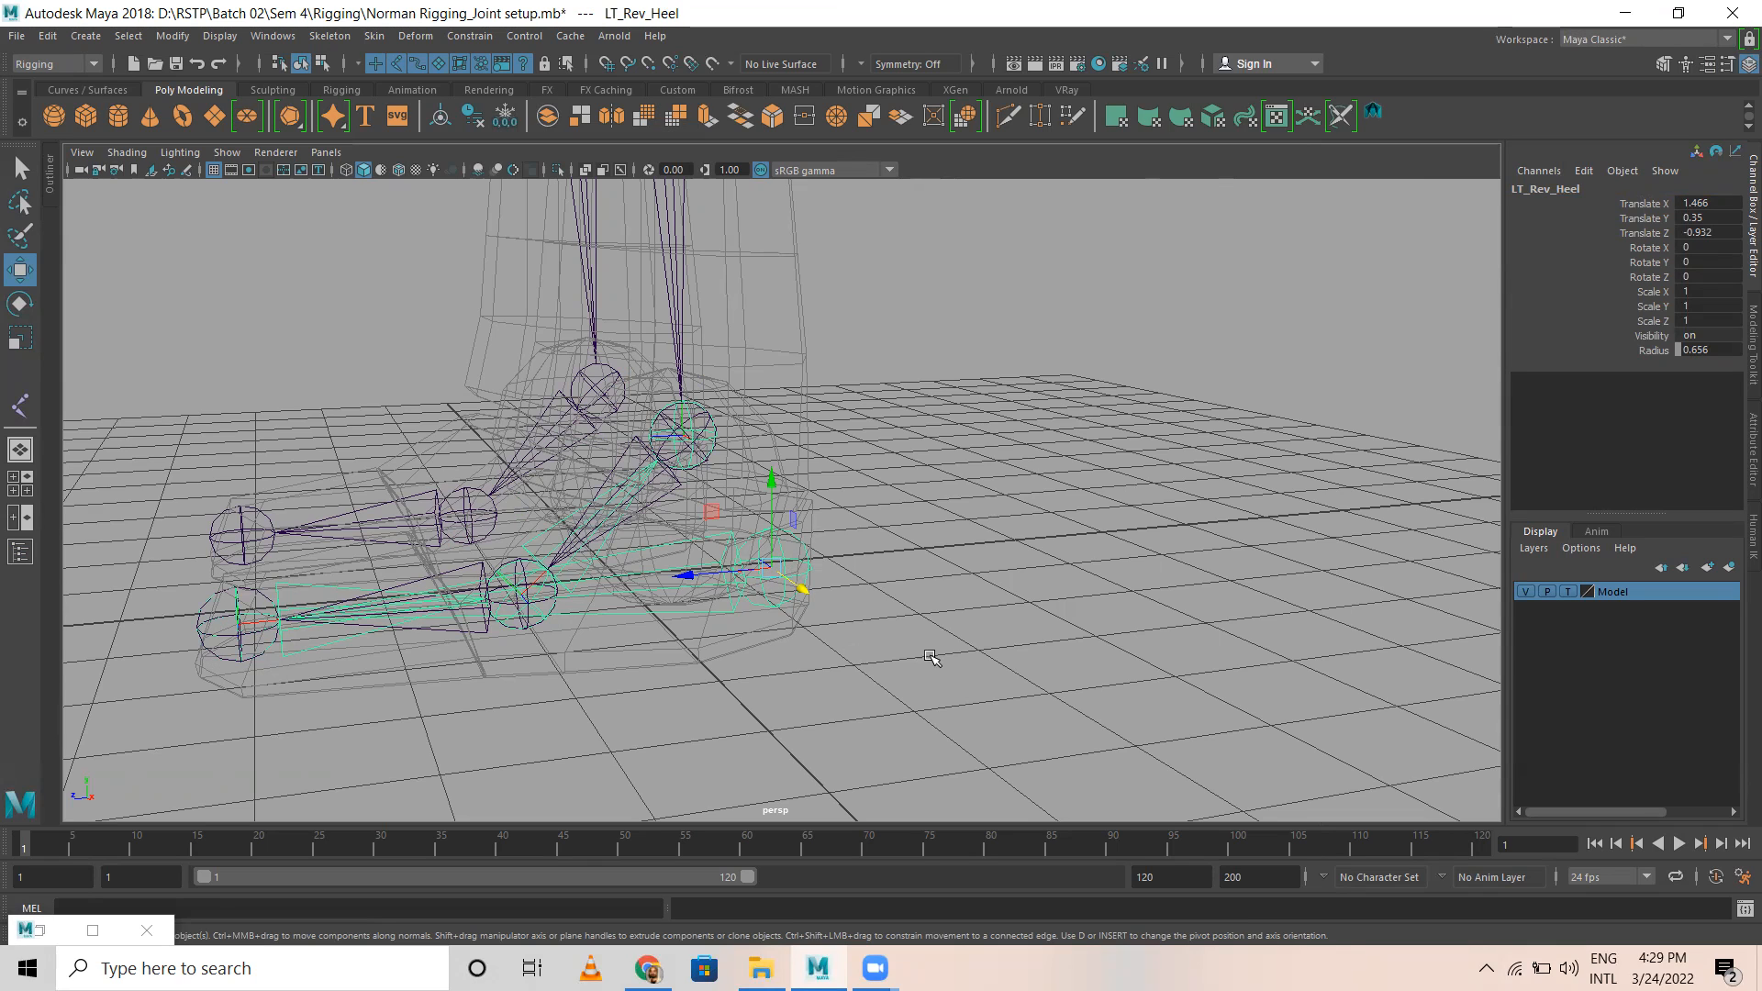
pyautogui.scroll(-5, 582, 611)
pyautogui.keyDown('alt'); pyautogui.moveTo(570, 649); pyautogui.dragTo(858, 738); pyautogui.keyUp('alt')
pyautogui.scroll(4, 873, 588)
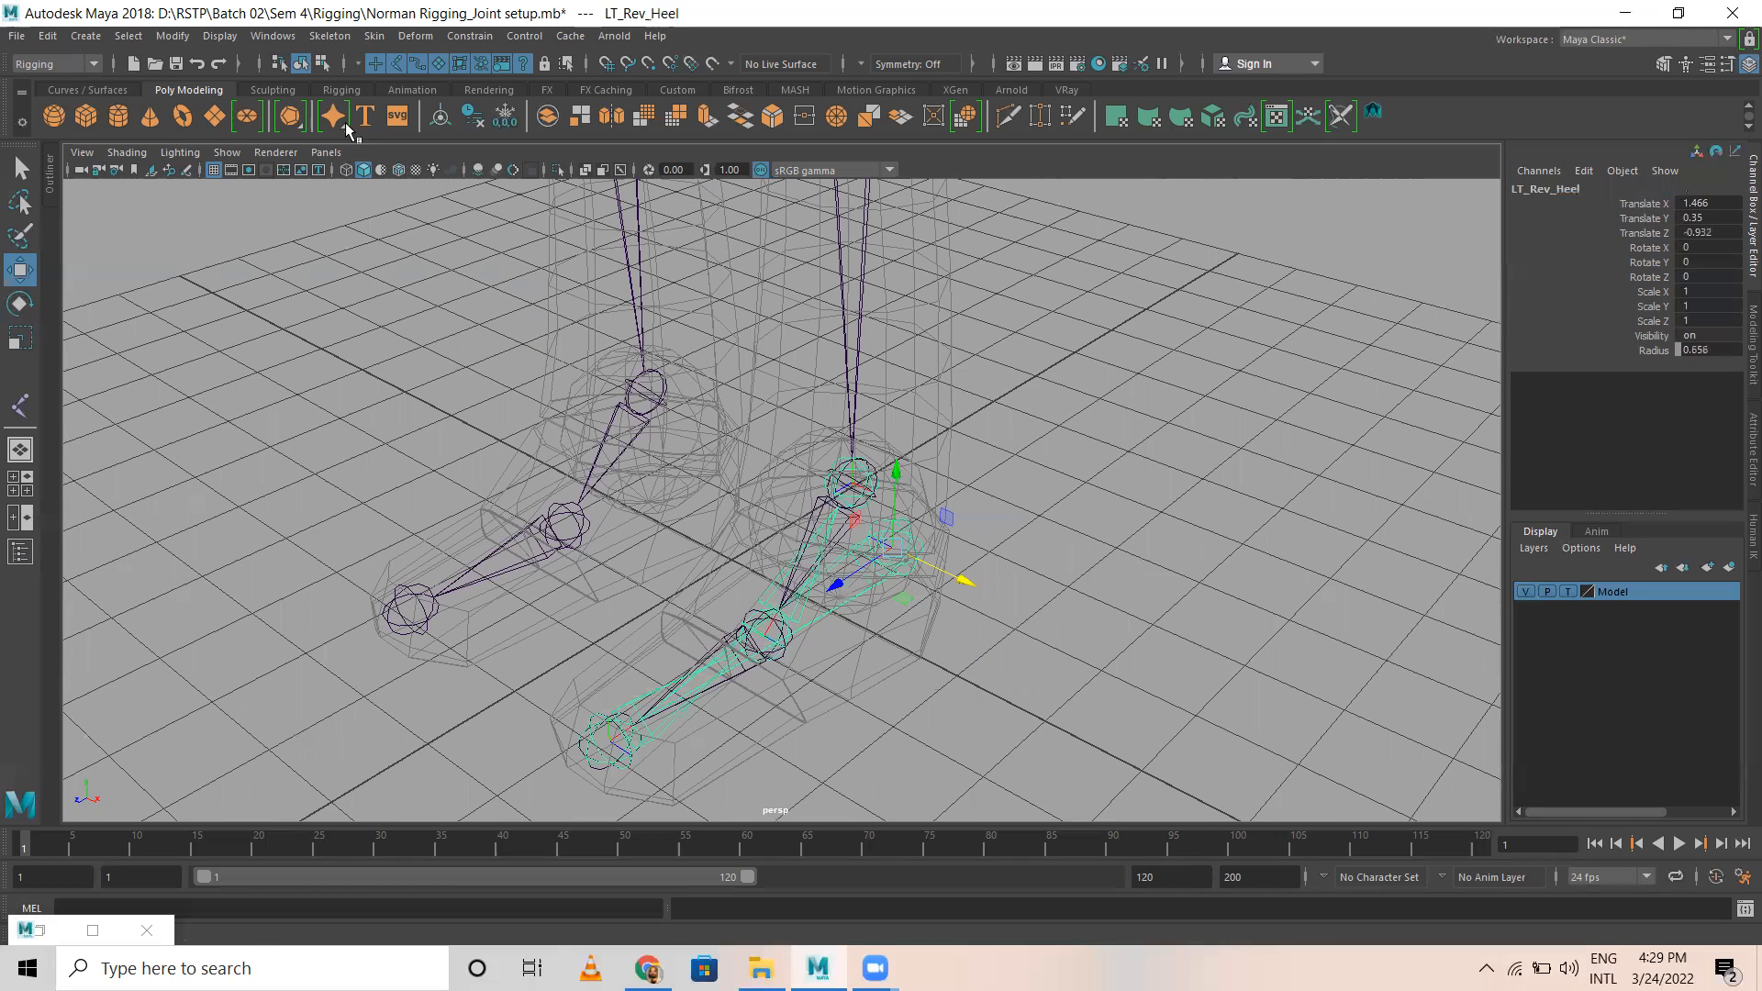
pyautogui.click(329, 36)
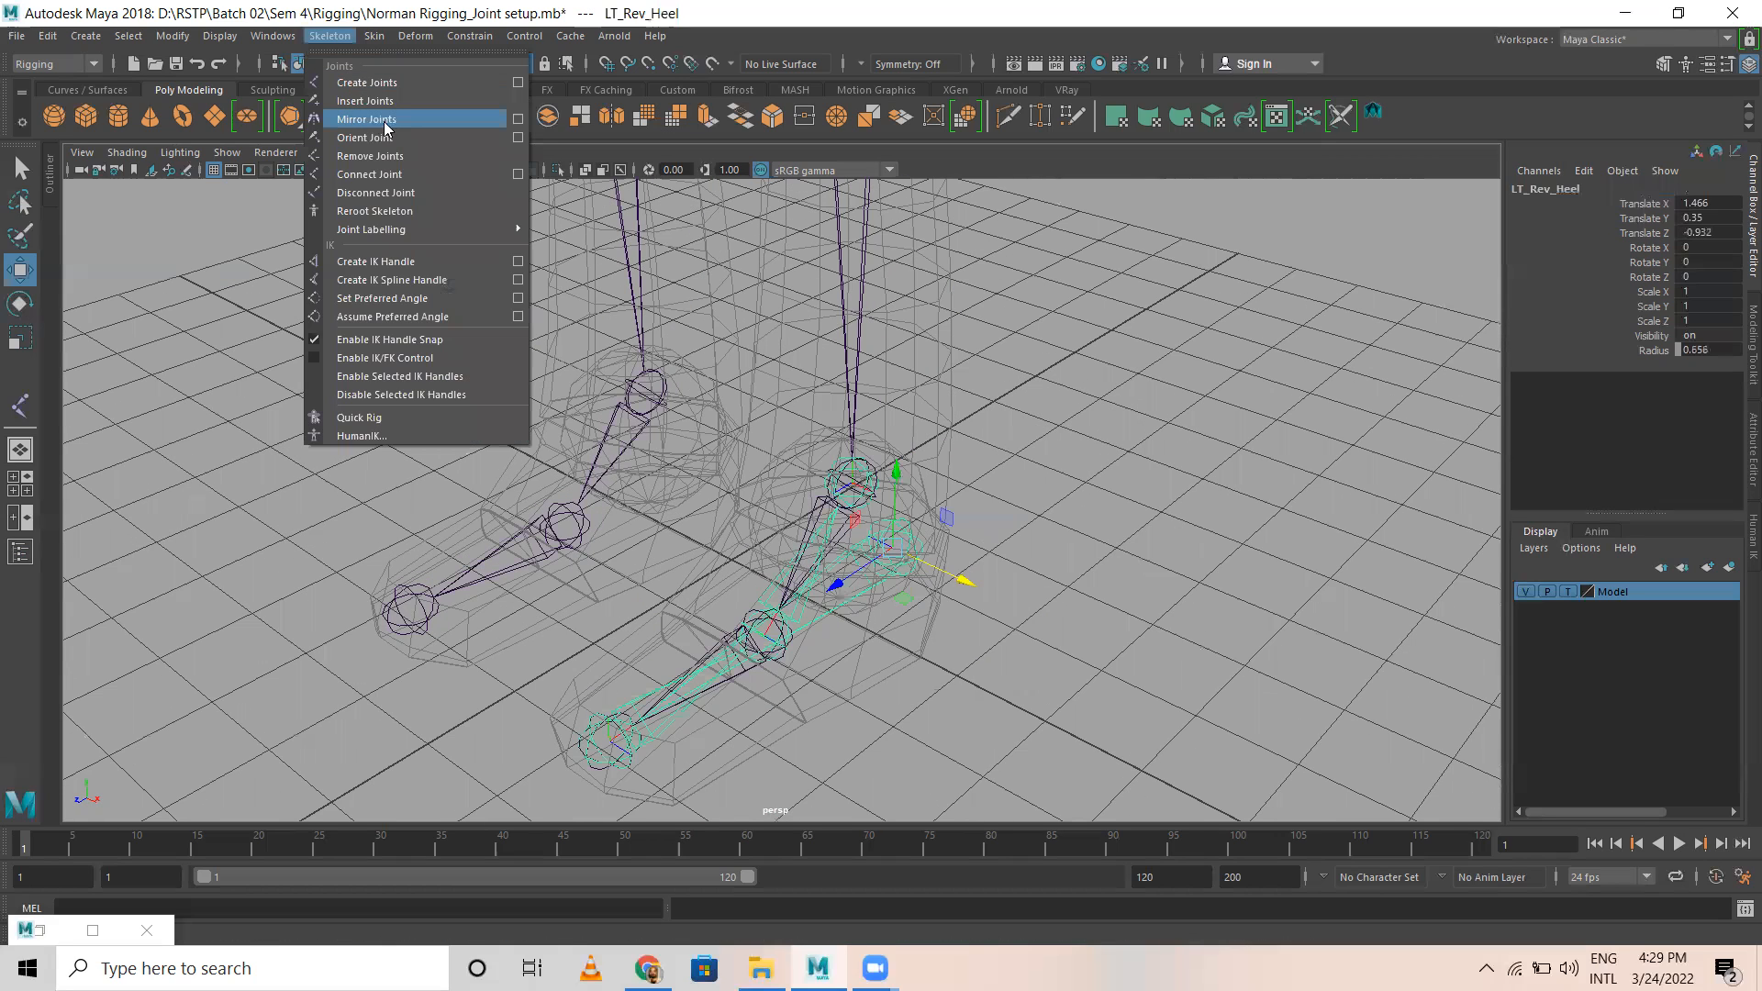
pyautogui.click(517, 121)
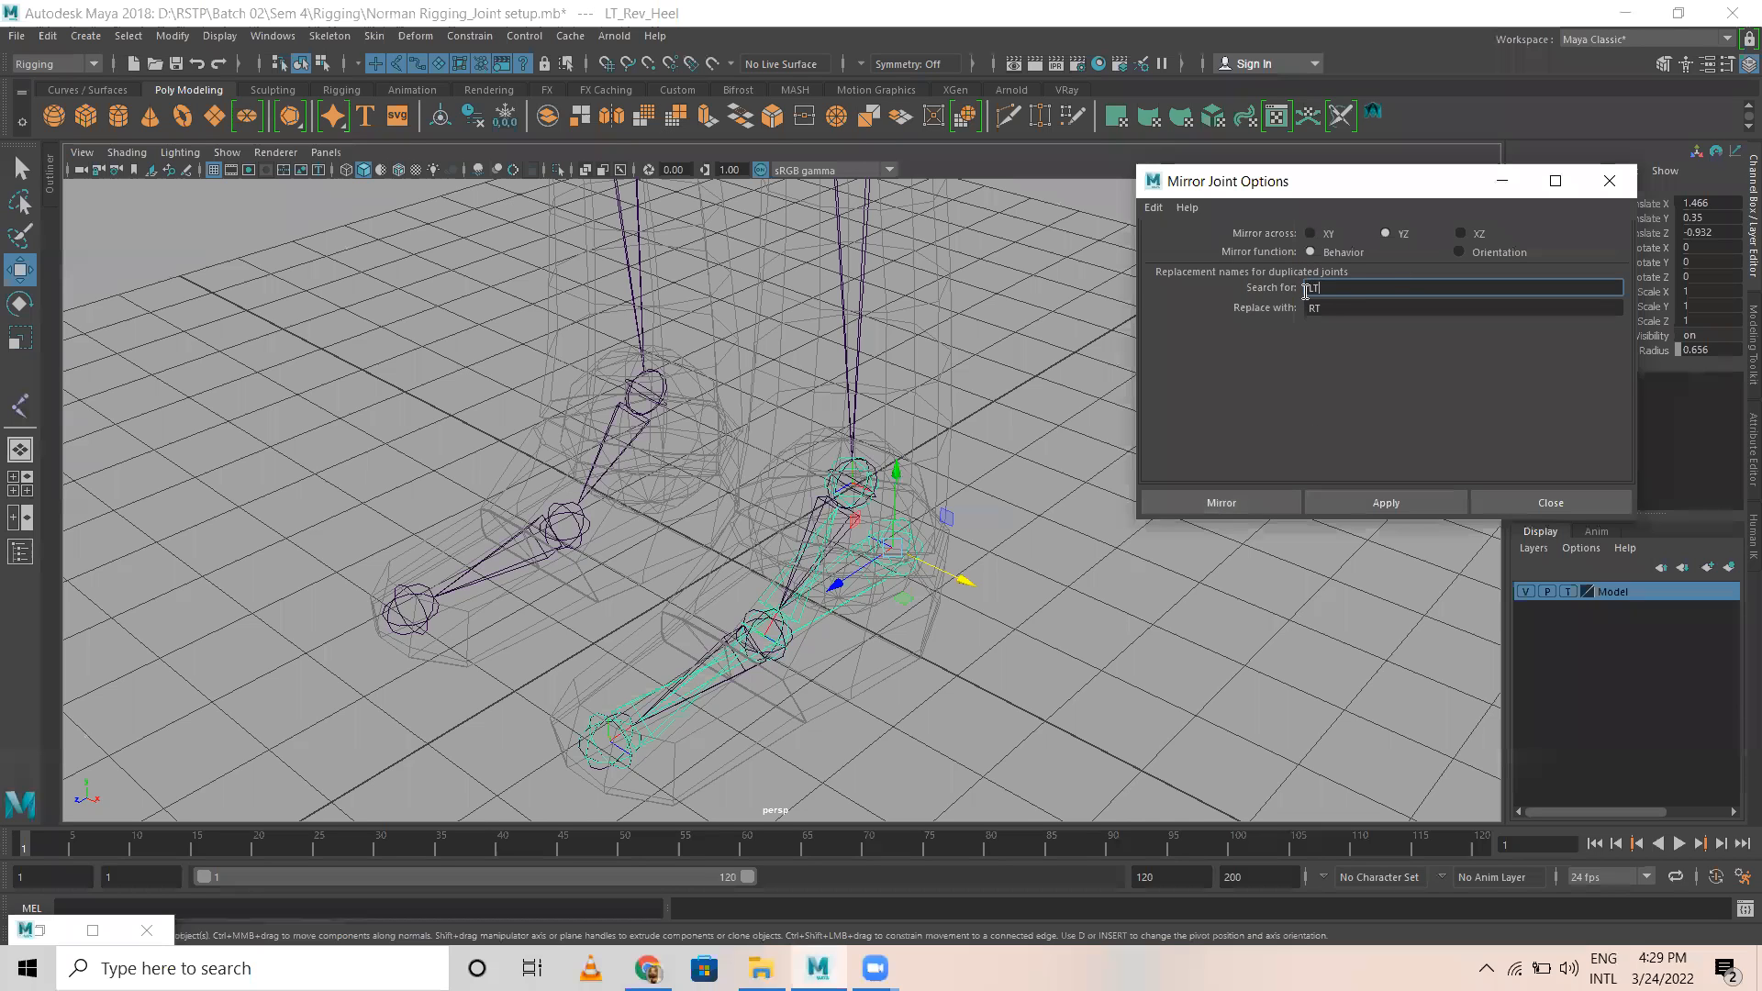
pyautogui.click(1220, 501)
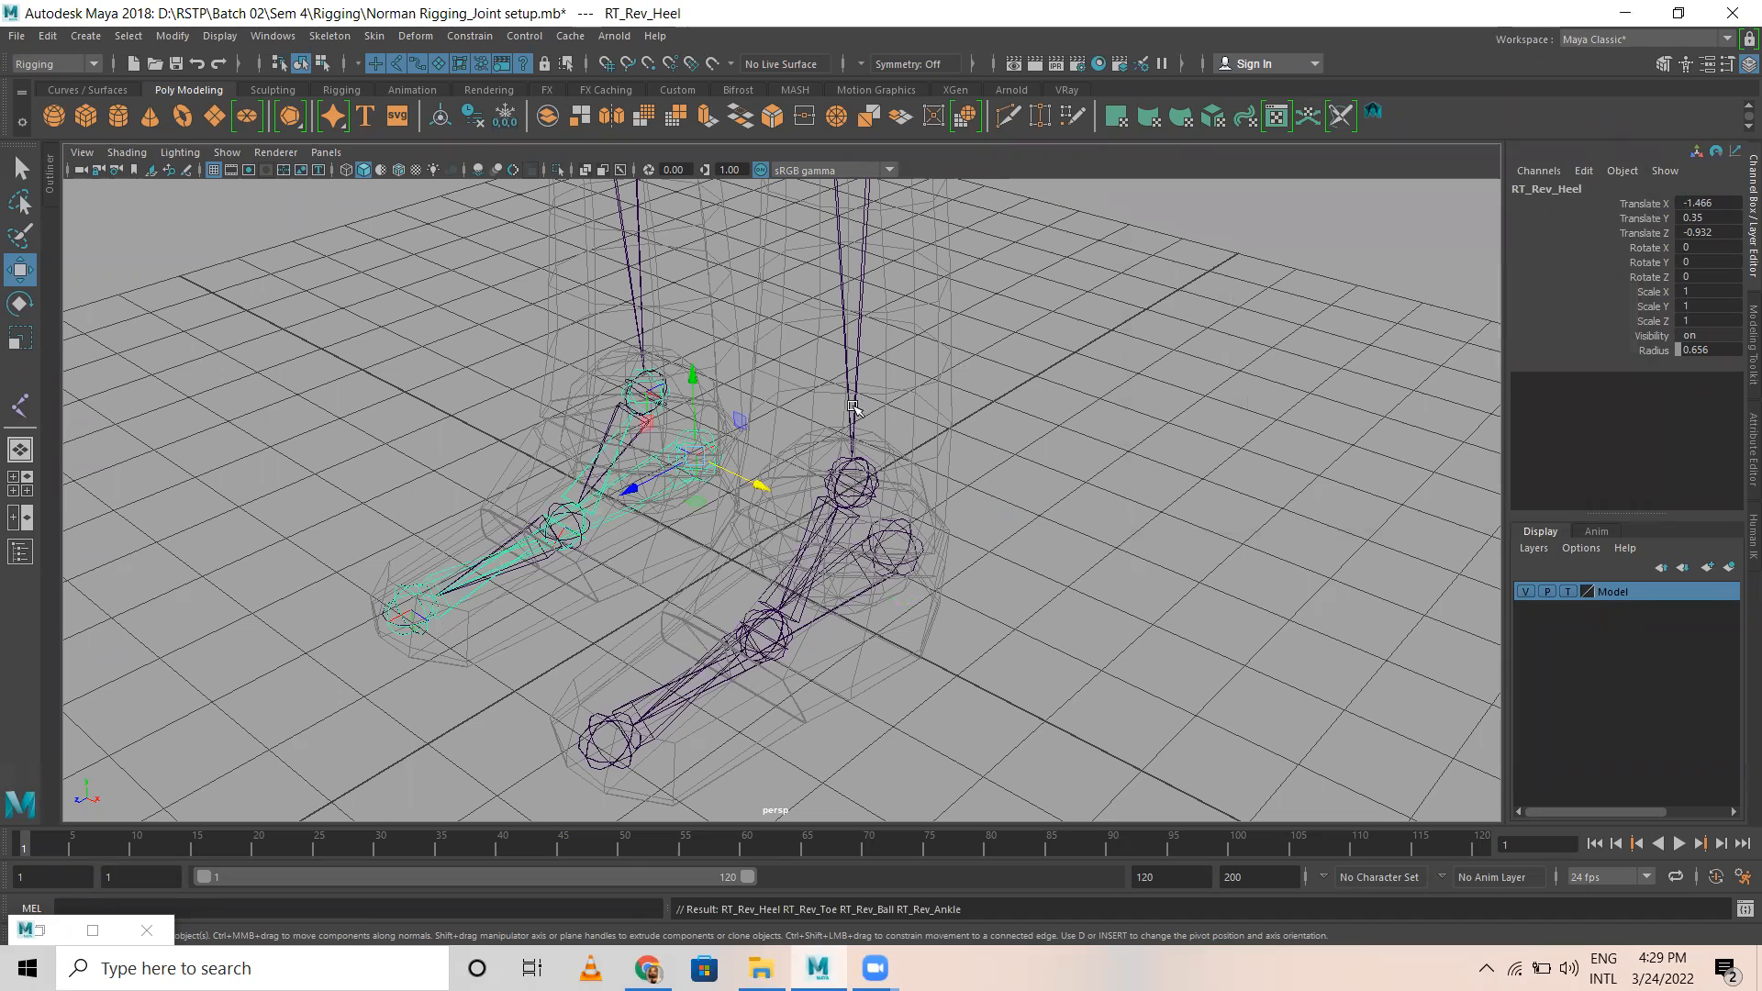
pyautogui.press('Down')
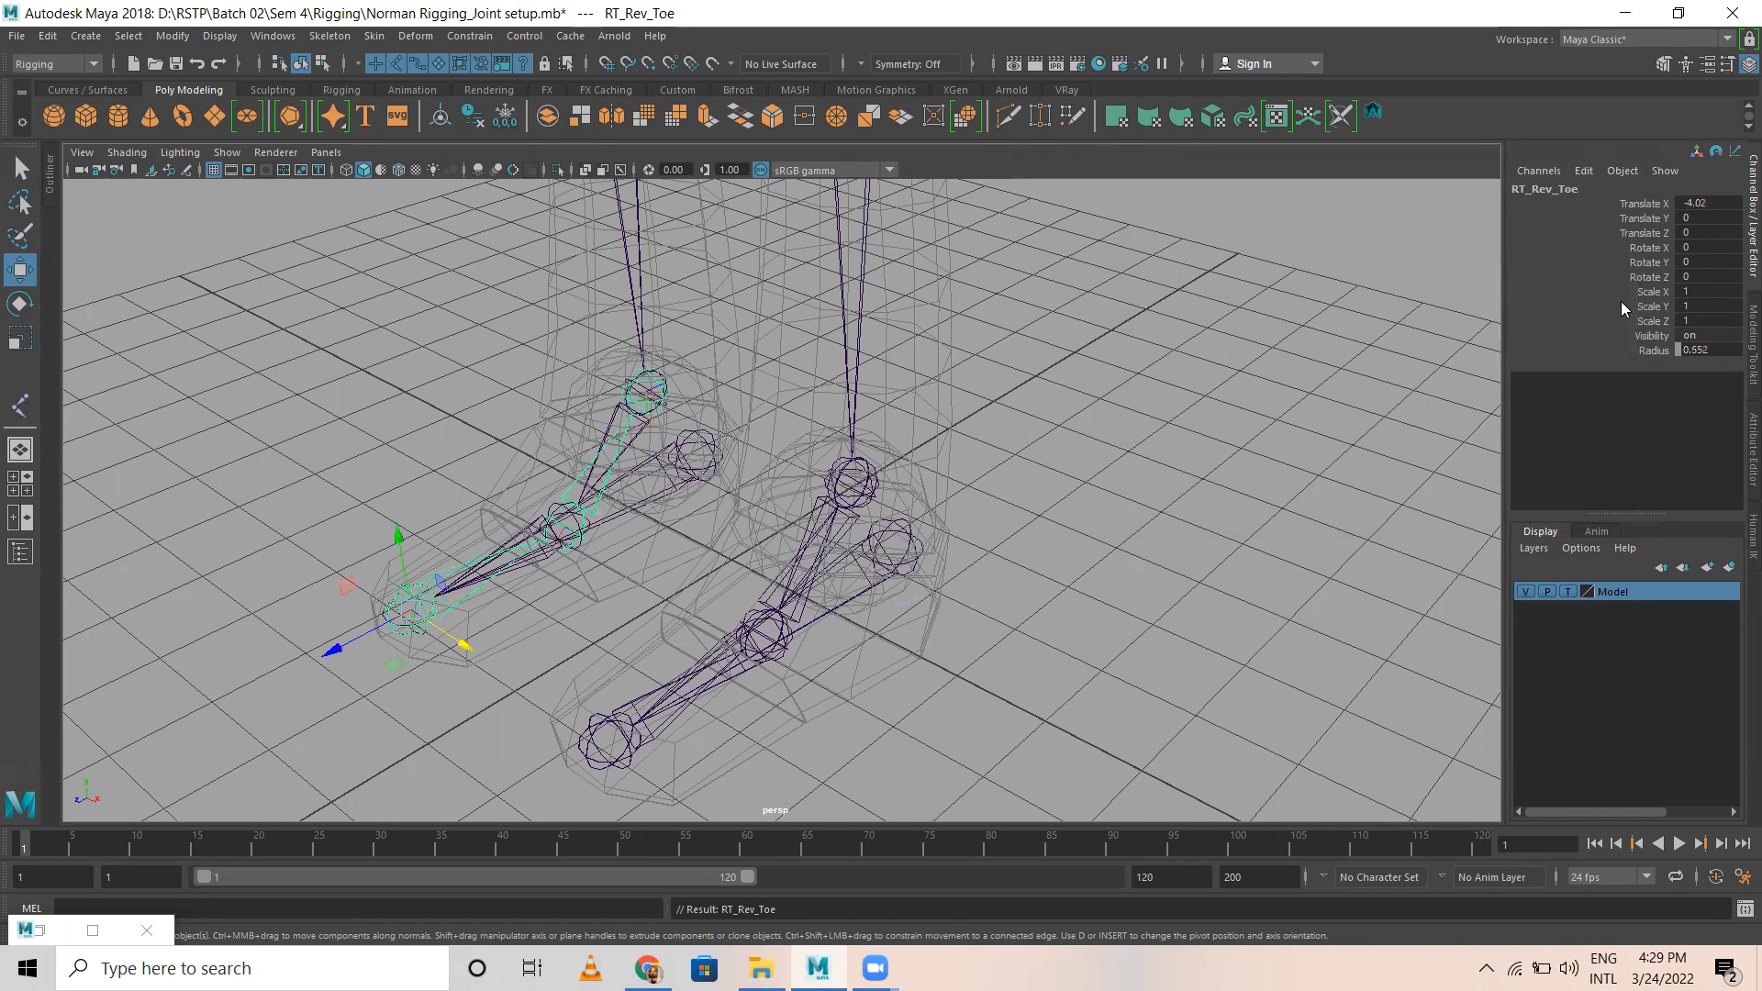
pyautogui.press('Down')
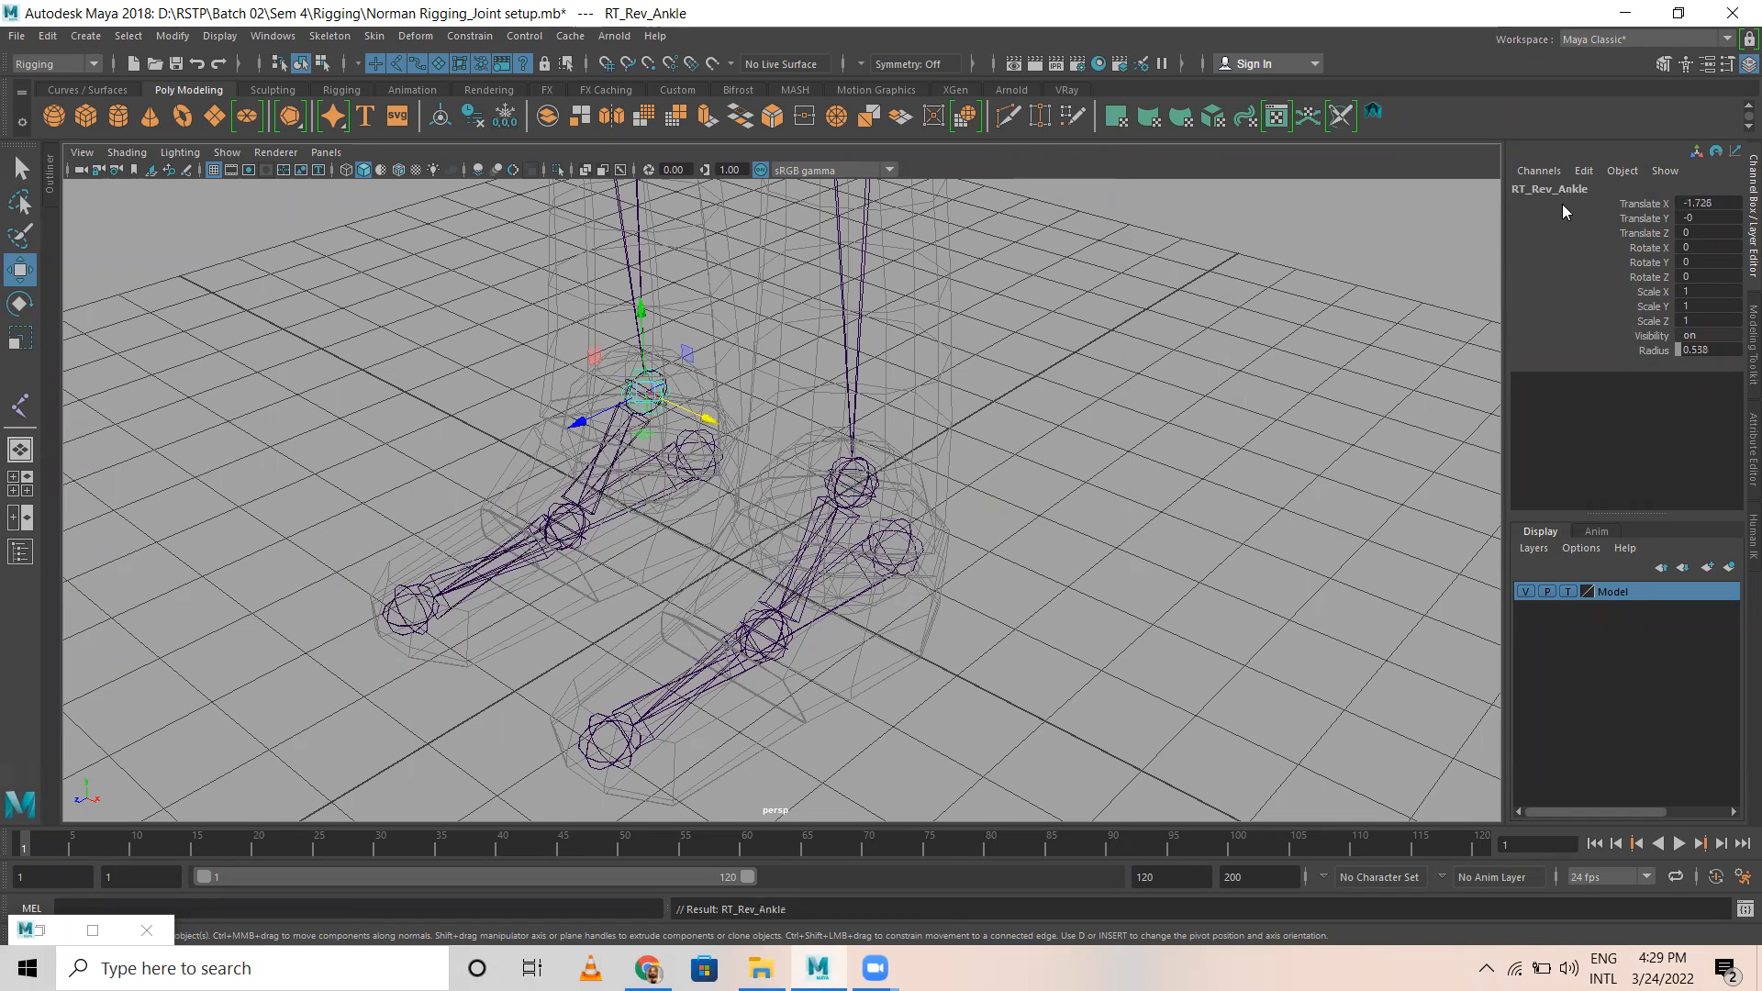
pyautogui.click(1143, 487)
# Step: Examine the leg joints and the pelvis mesh in the perspective, side and front views
pyautogui.scroll(-3, 1139, 490)
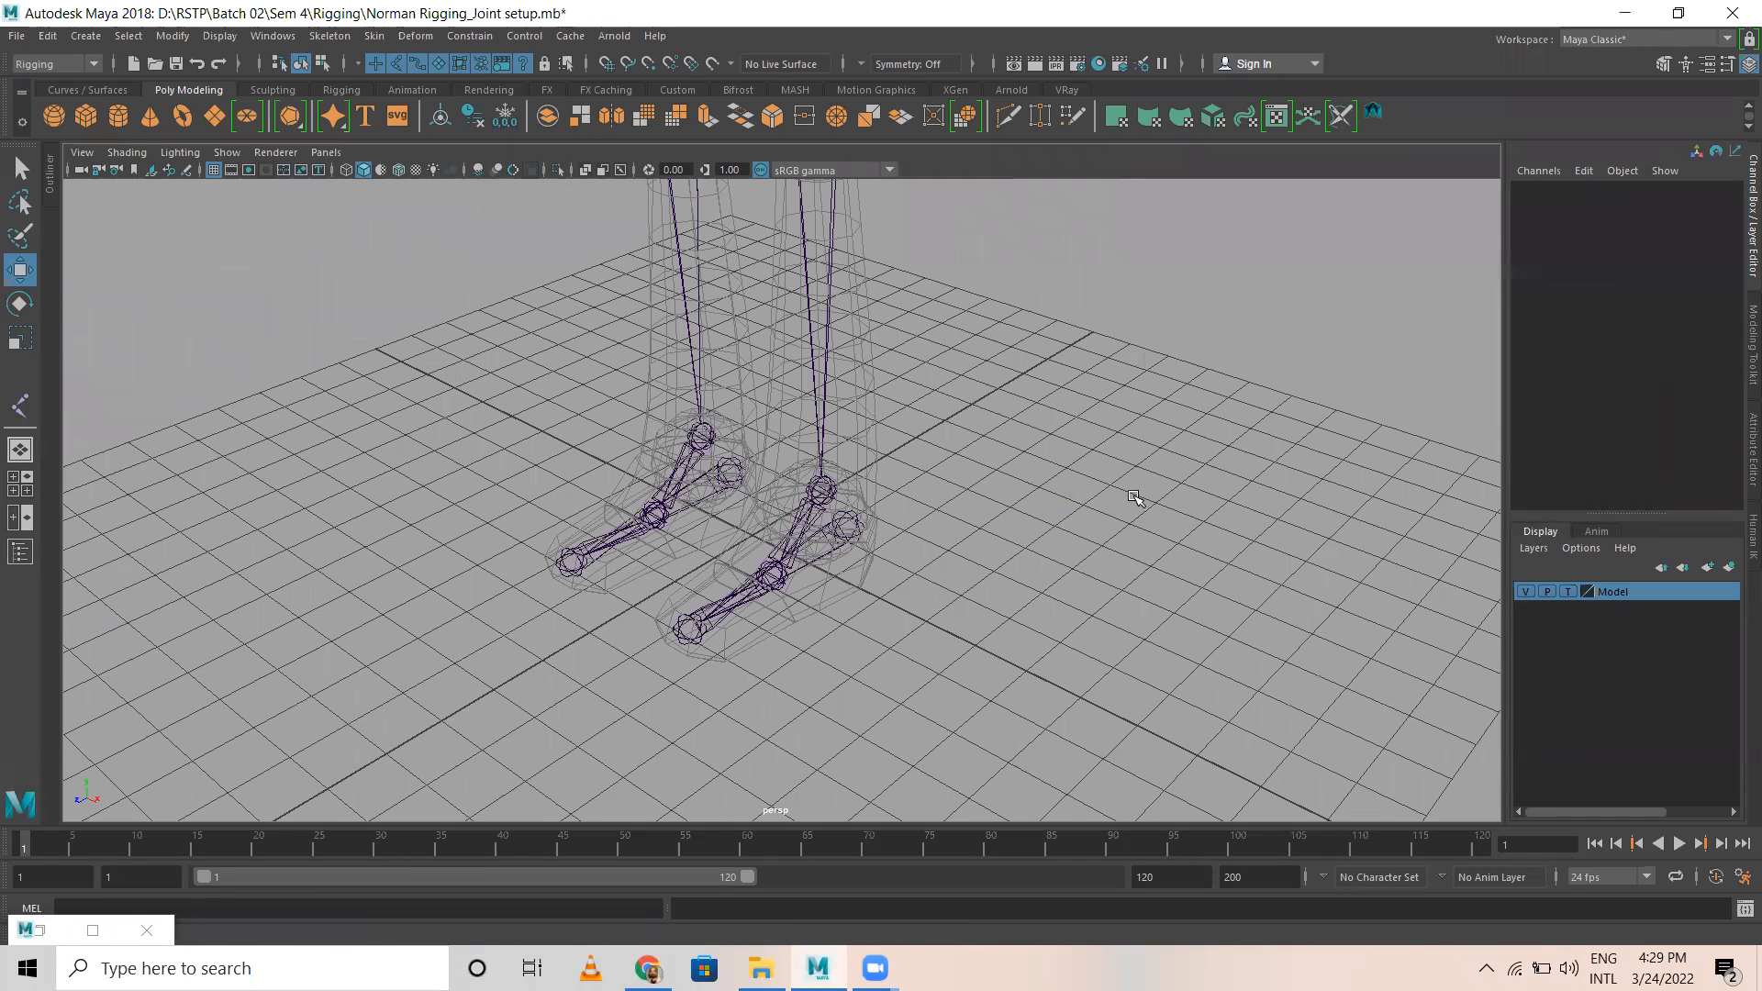
pyautogui.keyDown('alt'); pyautogui.moveTo(960, 457); pyautogui.dragTo(1015, 639); pyautogui.keyUp('alt')
pyautogui.press('space')
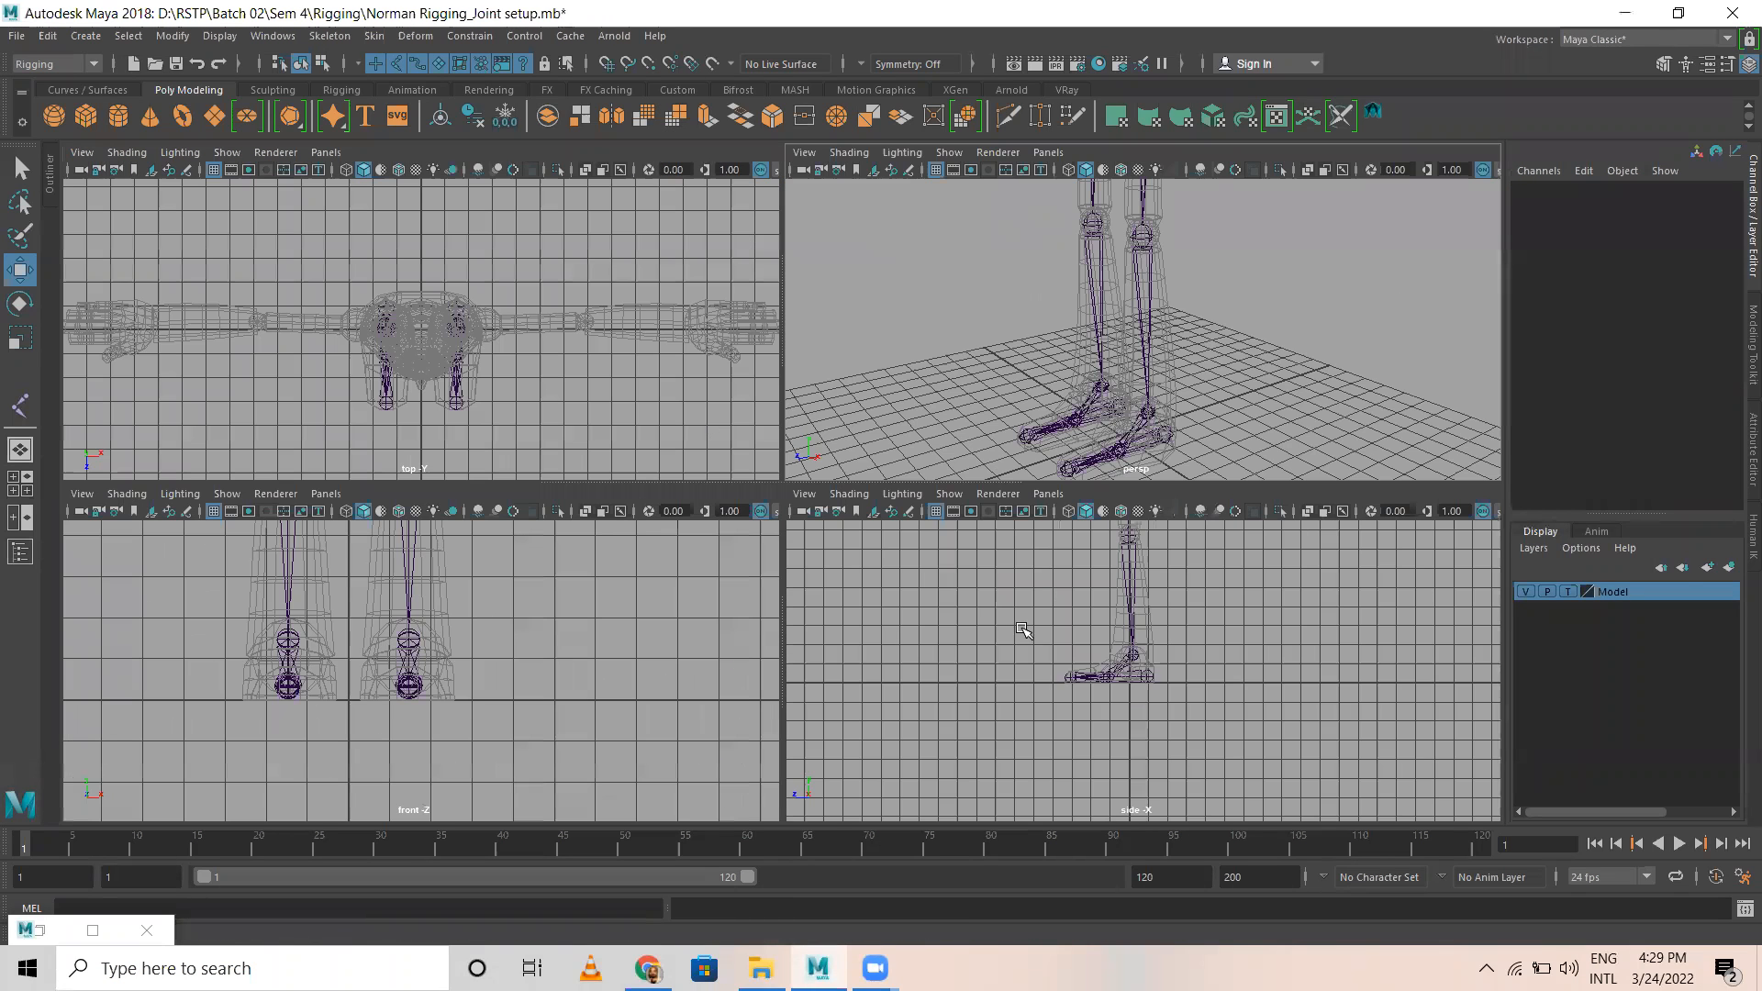
pyautogui.press('space')
pyautogui.scroll(-3, 604, 464)
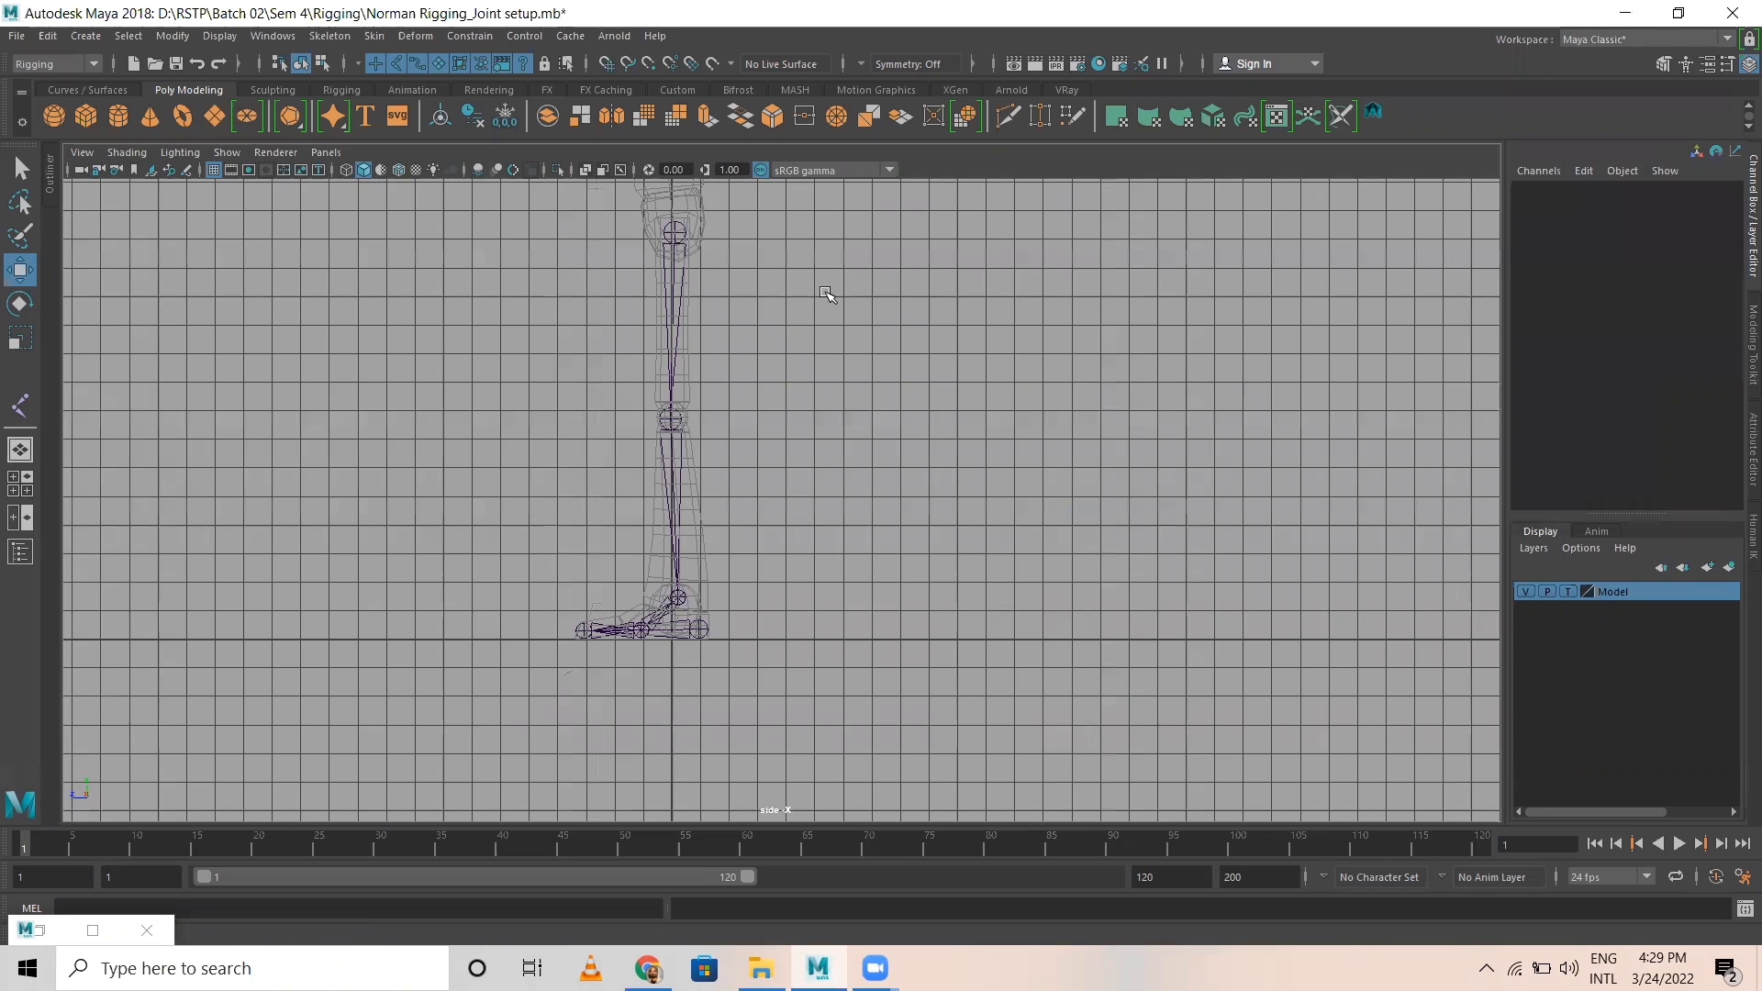
pyautogui.scroll(5, 1141, 563)
pyautogui.scroll(3, 1211, 562)
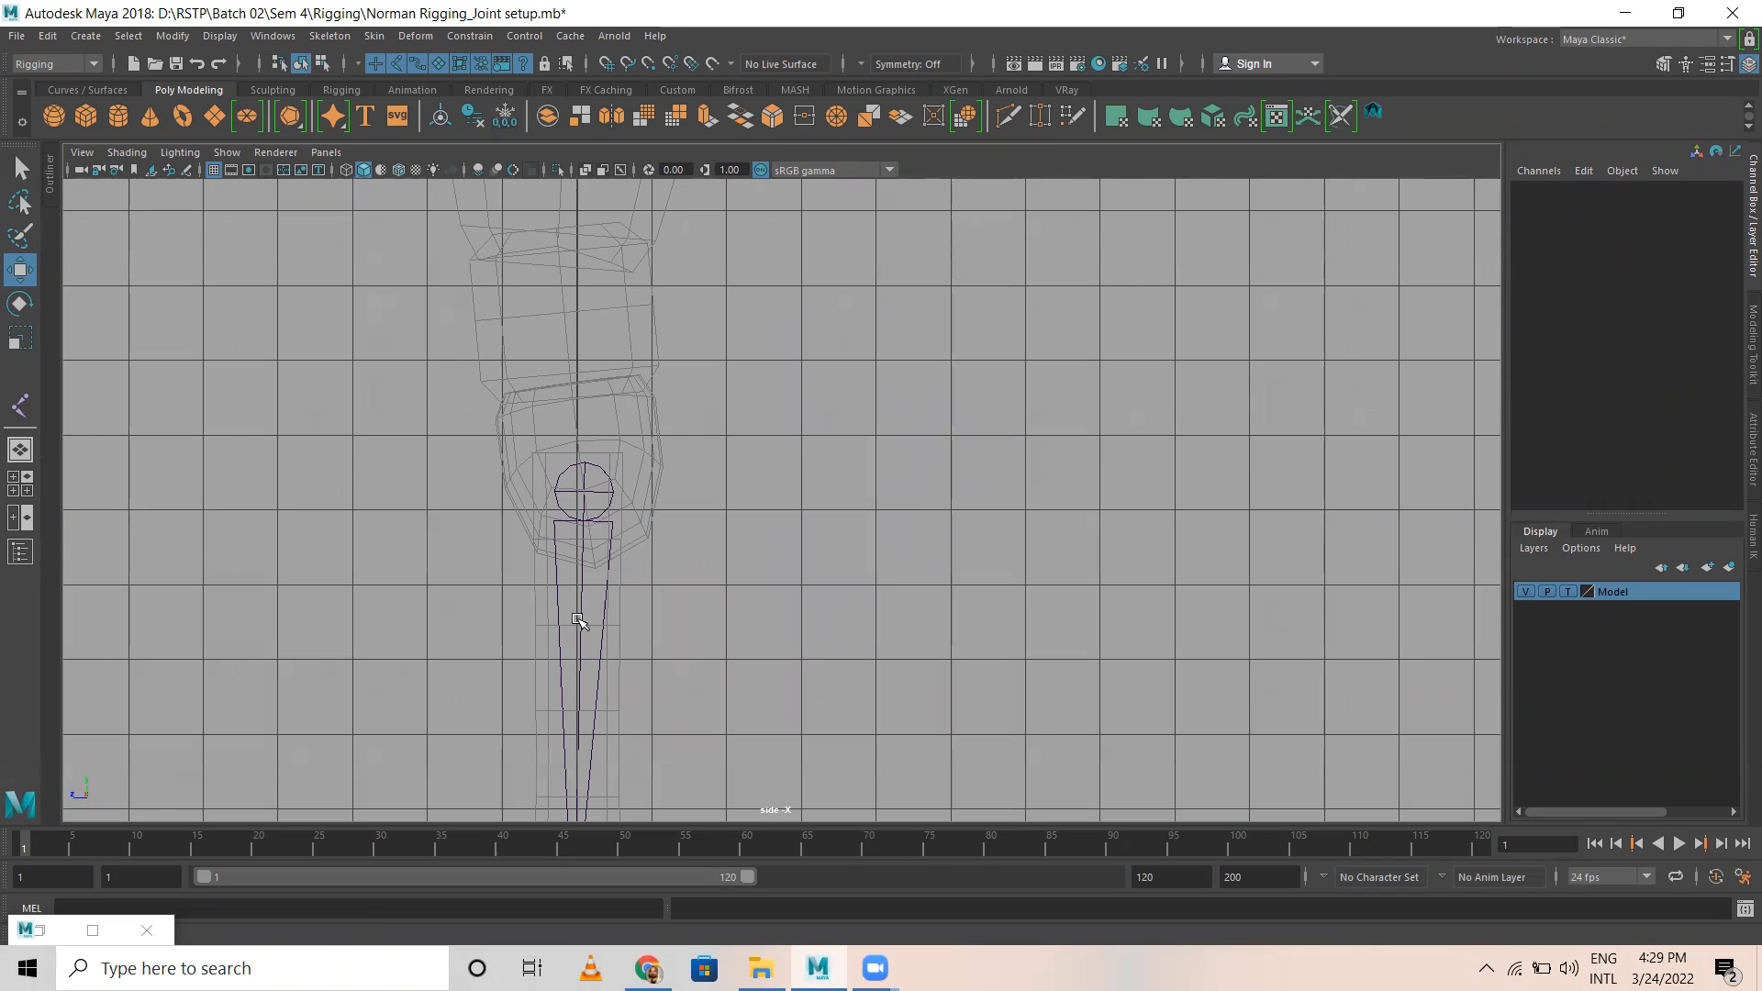
pyautogui.press('space')
pyautogui.press('space')
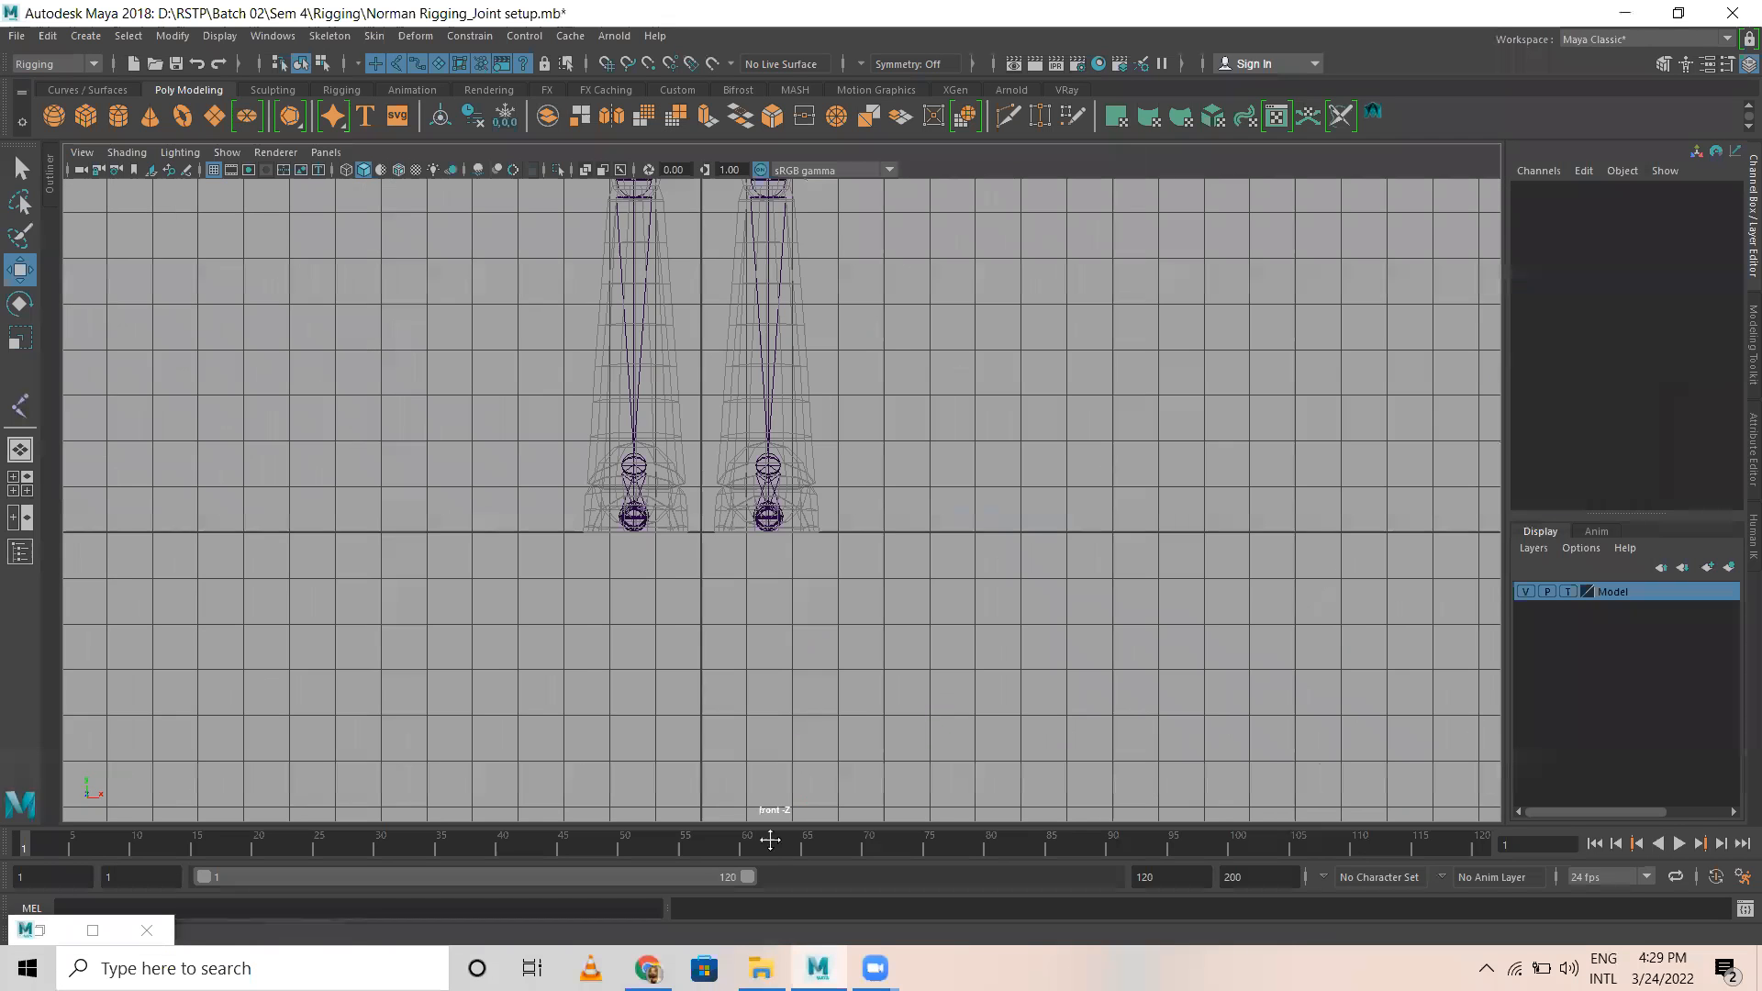
pyautogui.keyDown('alt'); pyautogui.moveTo(762, 188); pyautogui.dragTo(725, 614, button='middle'); pyautogui.keyUp('alt')
pyautogui.keyDown('alt'); pyautogui.moveTo(660, 436); pyautogui.dragTo(657, 601, button='middle'); pyautogui.keyUp('alt')
pyautogui.scroll(2, 656, 602)
pyautogui.scroll(1, 875, 521)
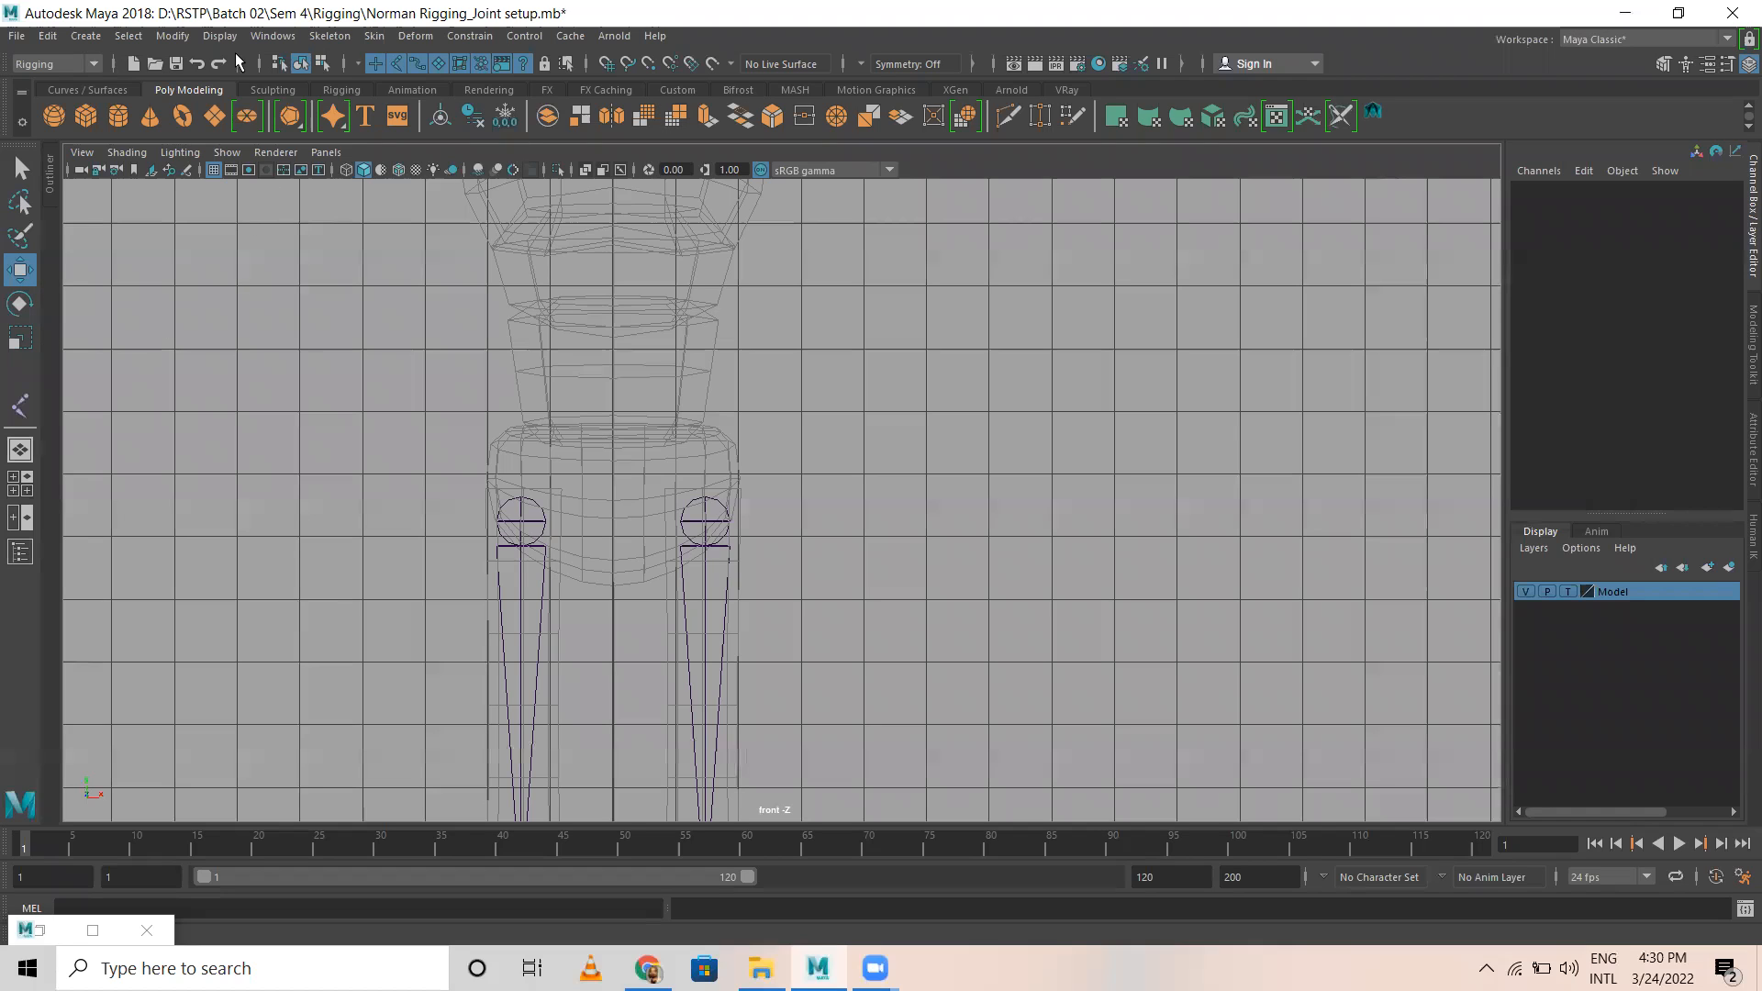
# Step: Start a new joint chain in the side view, with its root on the centre line just above the hip joint
pyautogui.click(343, 41)
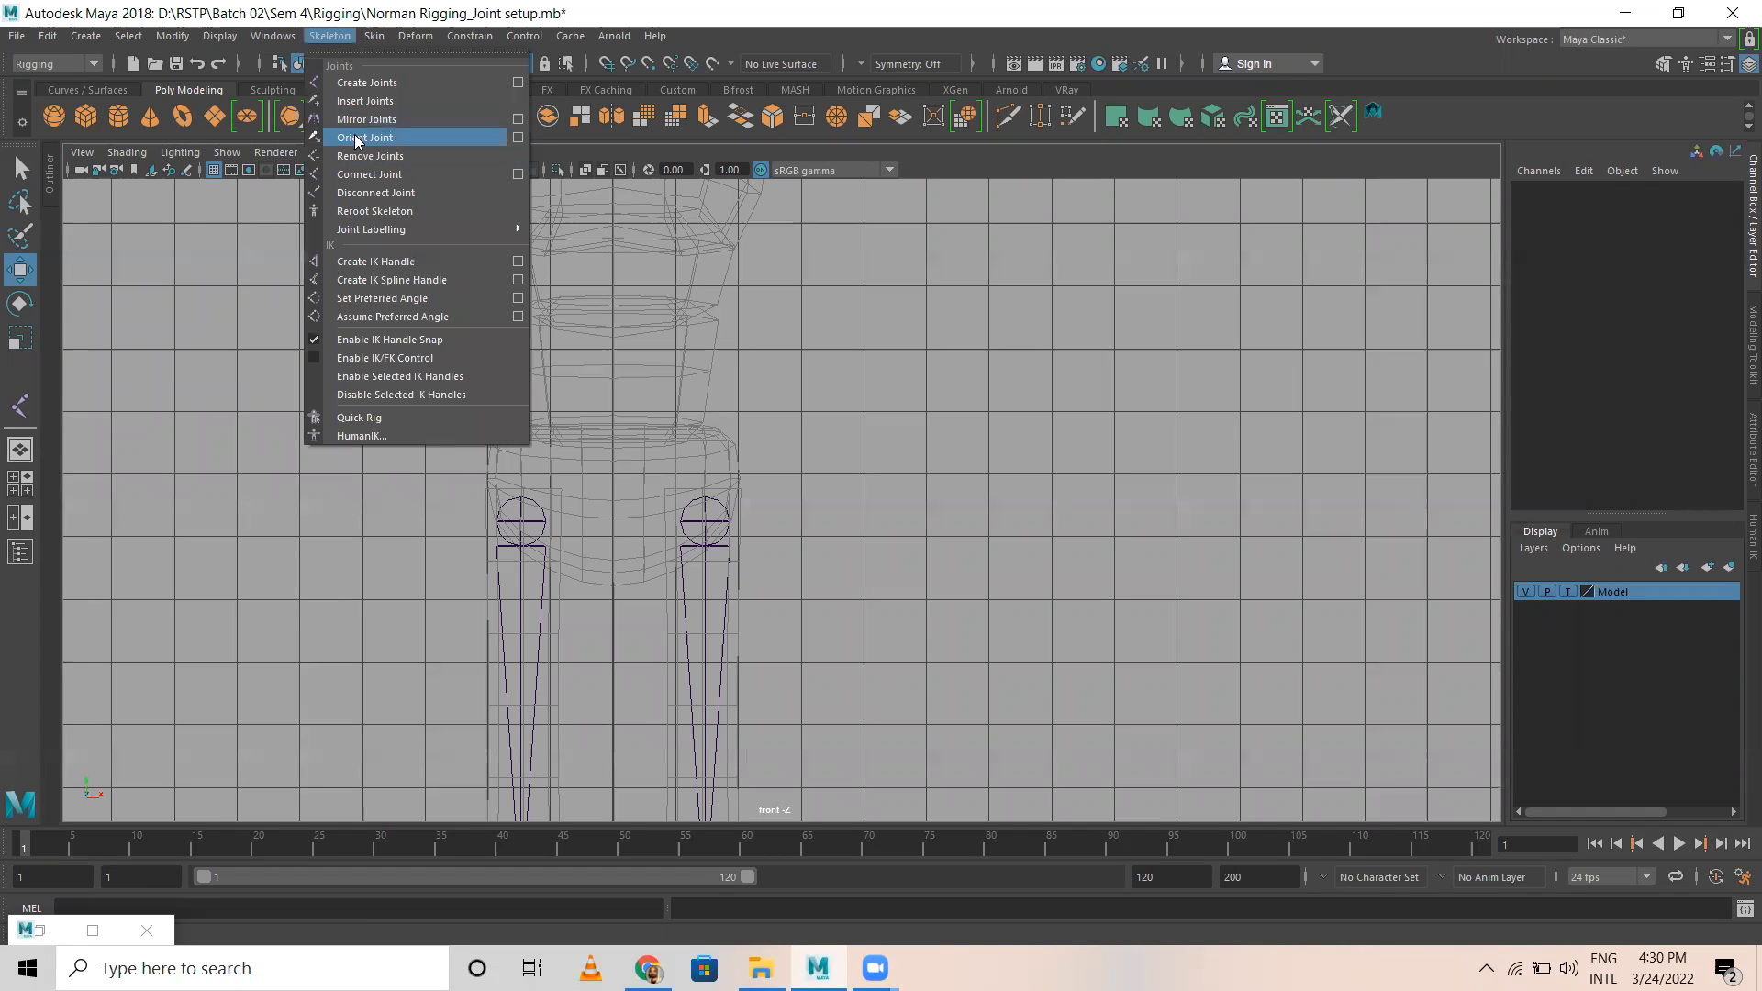
pyautogui.click(360, 83)
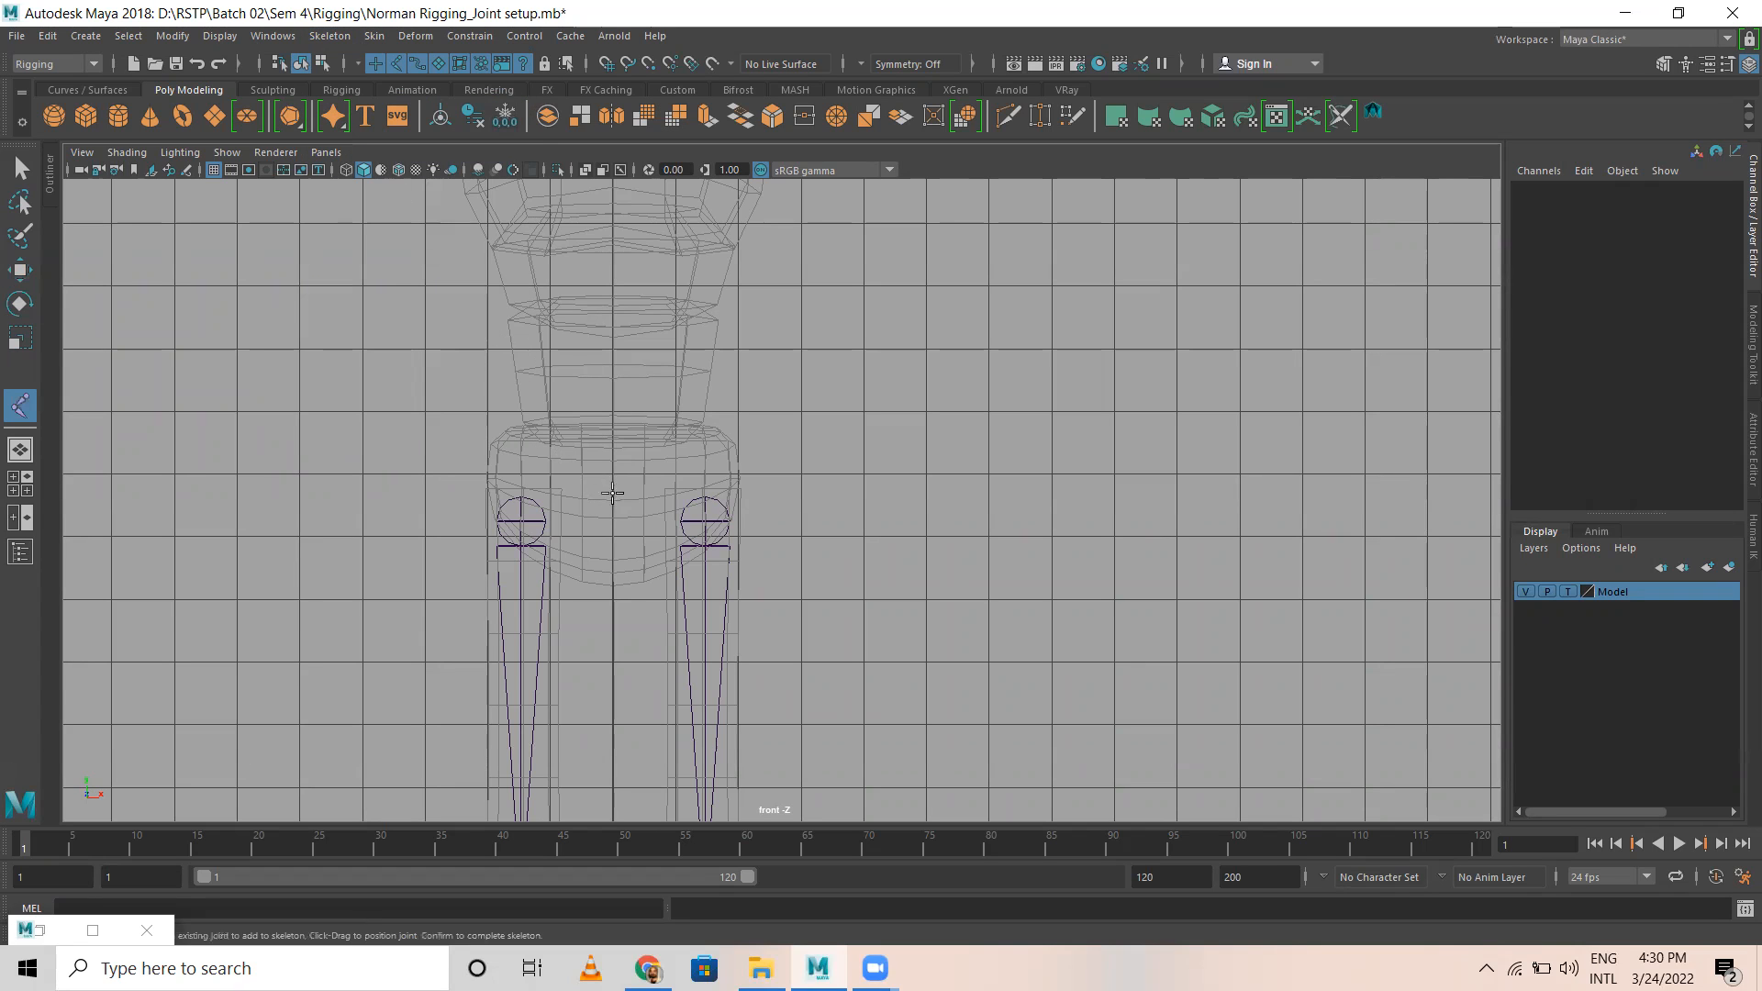
pyautogui.press('space')
pyautogui.press('space')
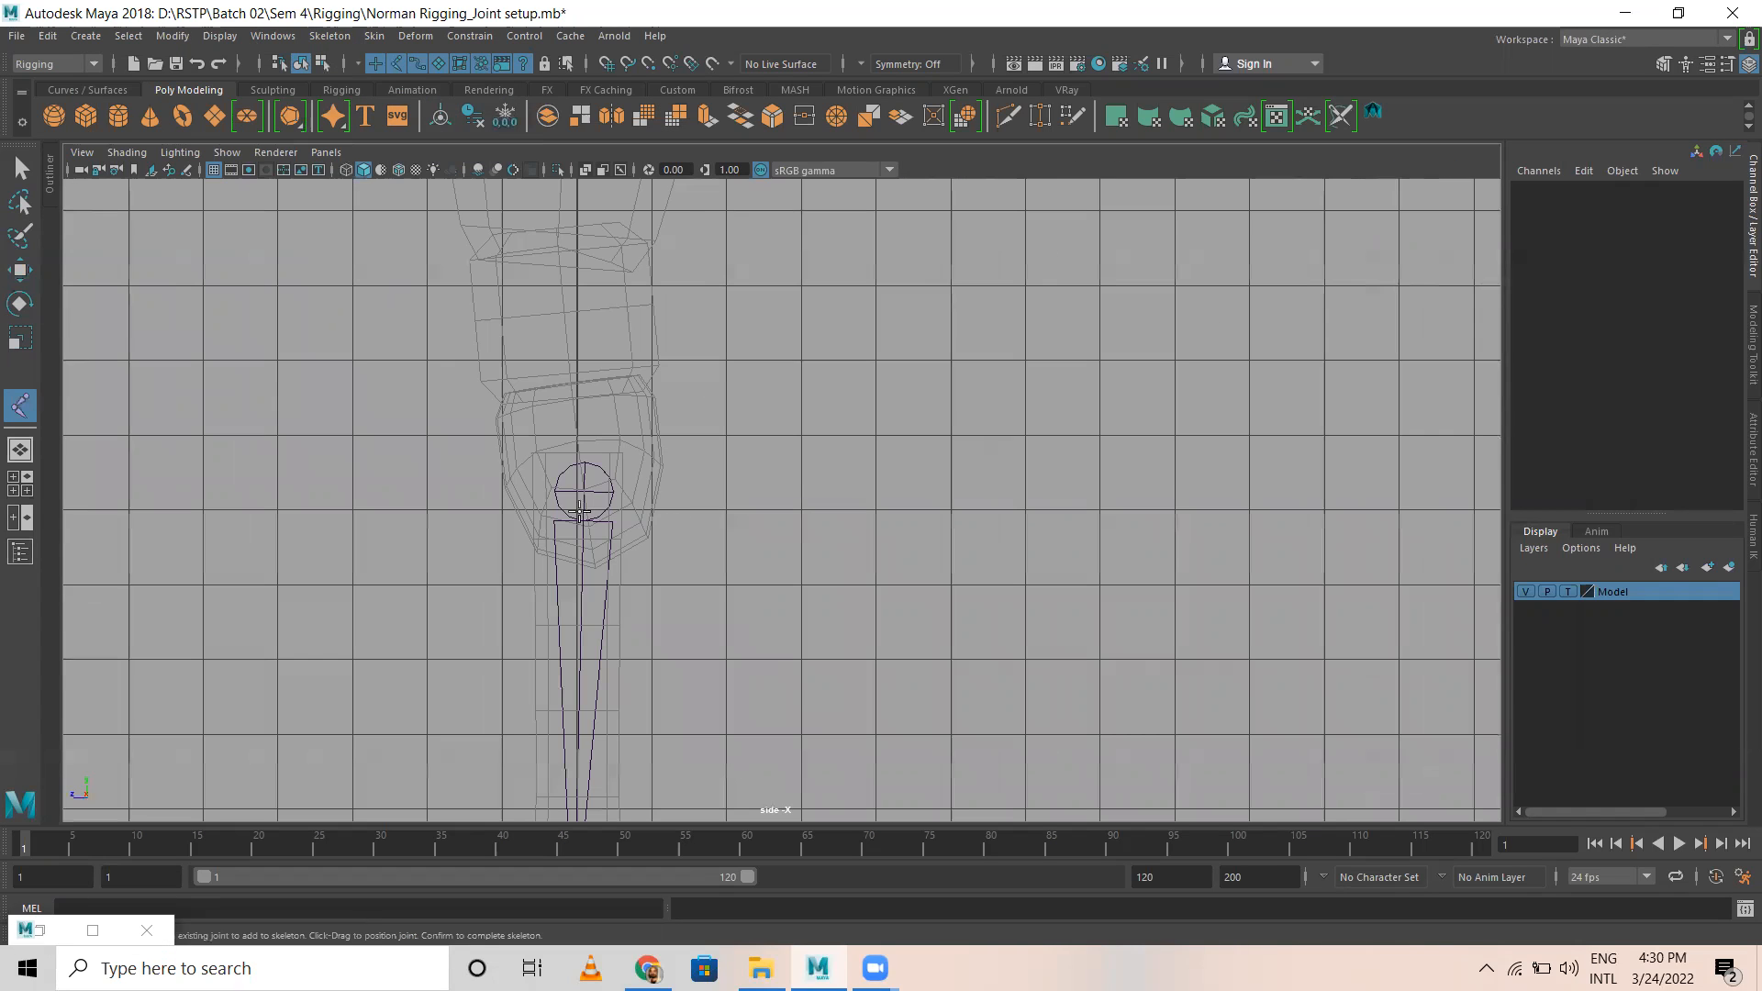
pyautogui.scroll(5, 412, 419)
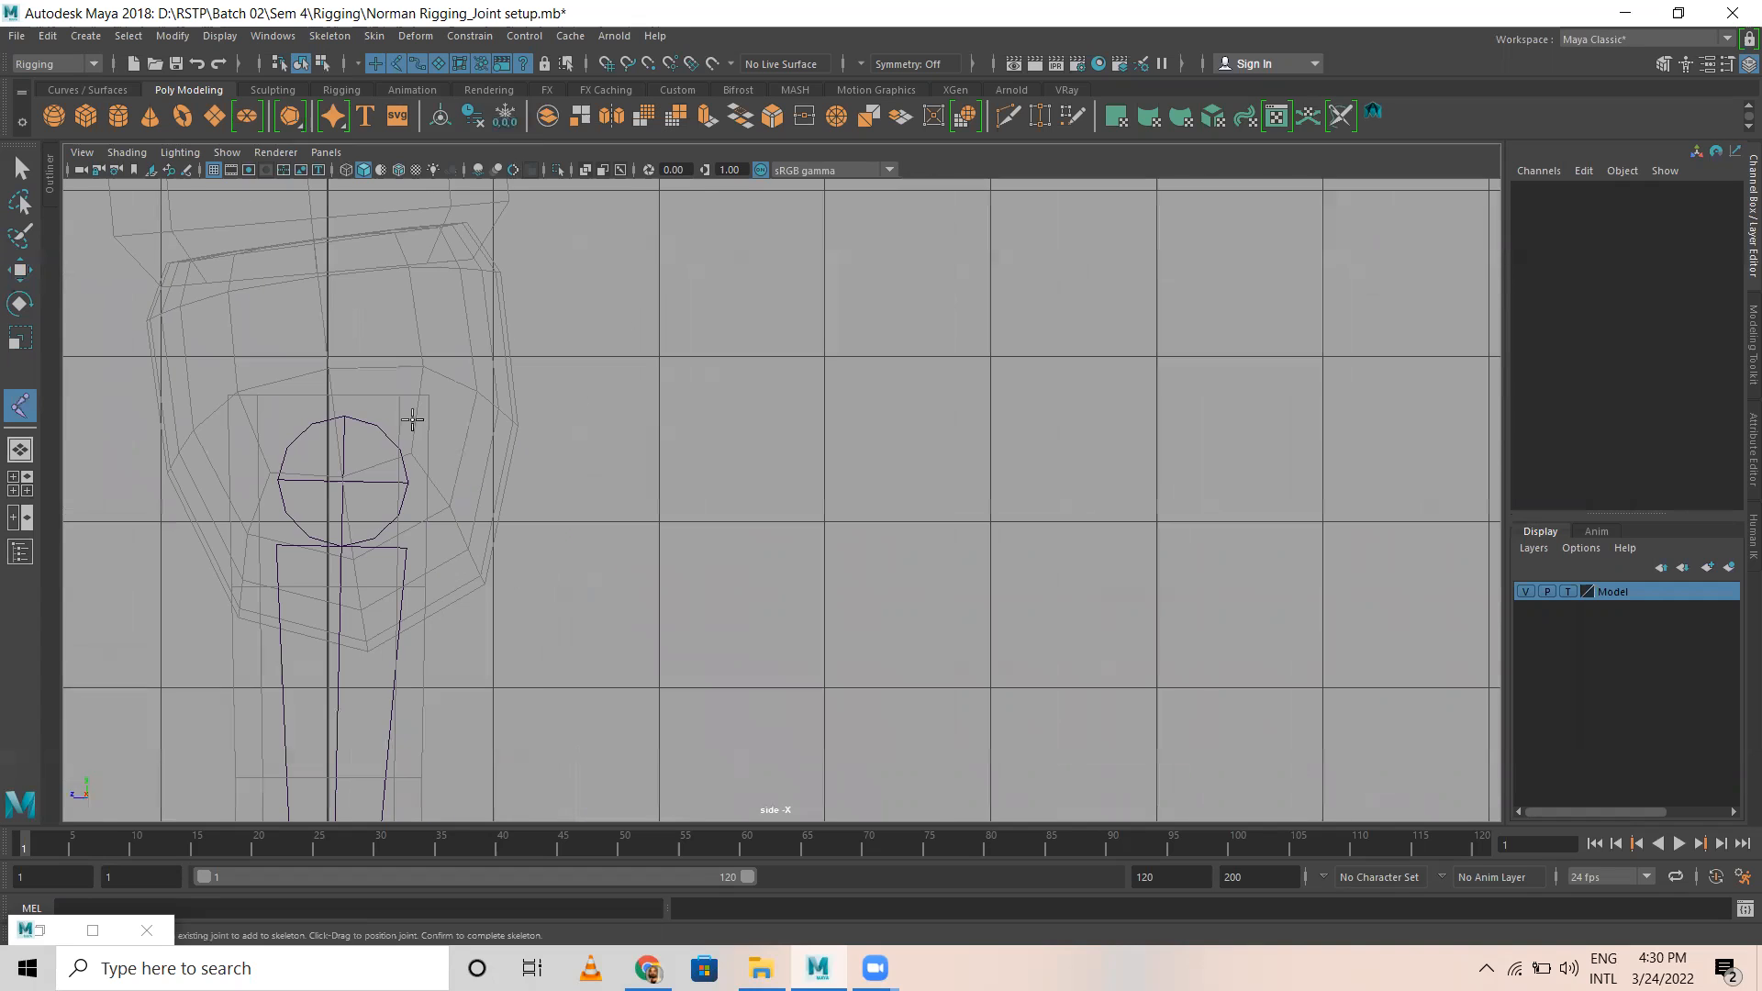
pyautogui.click(328, 405)
# Step: Examine the torso, neck and head meshes in the side view to judge where the spine joints should sit
pyautogui.keyDown('alt'); pyautogui.moveTo(294, 353); pyautogui.dragTo(598, 682, button='middle'); pyautogui.keyUp('alt')
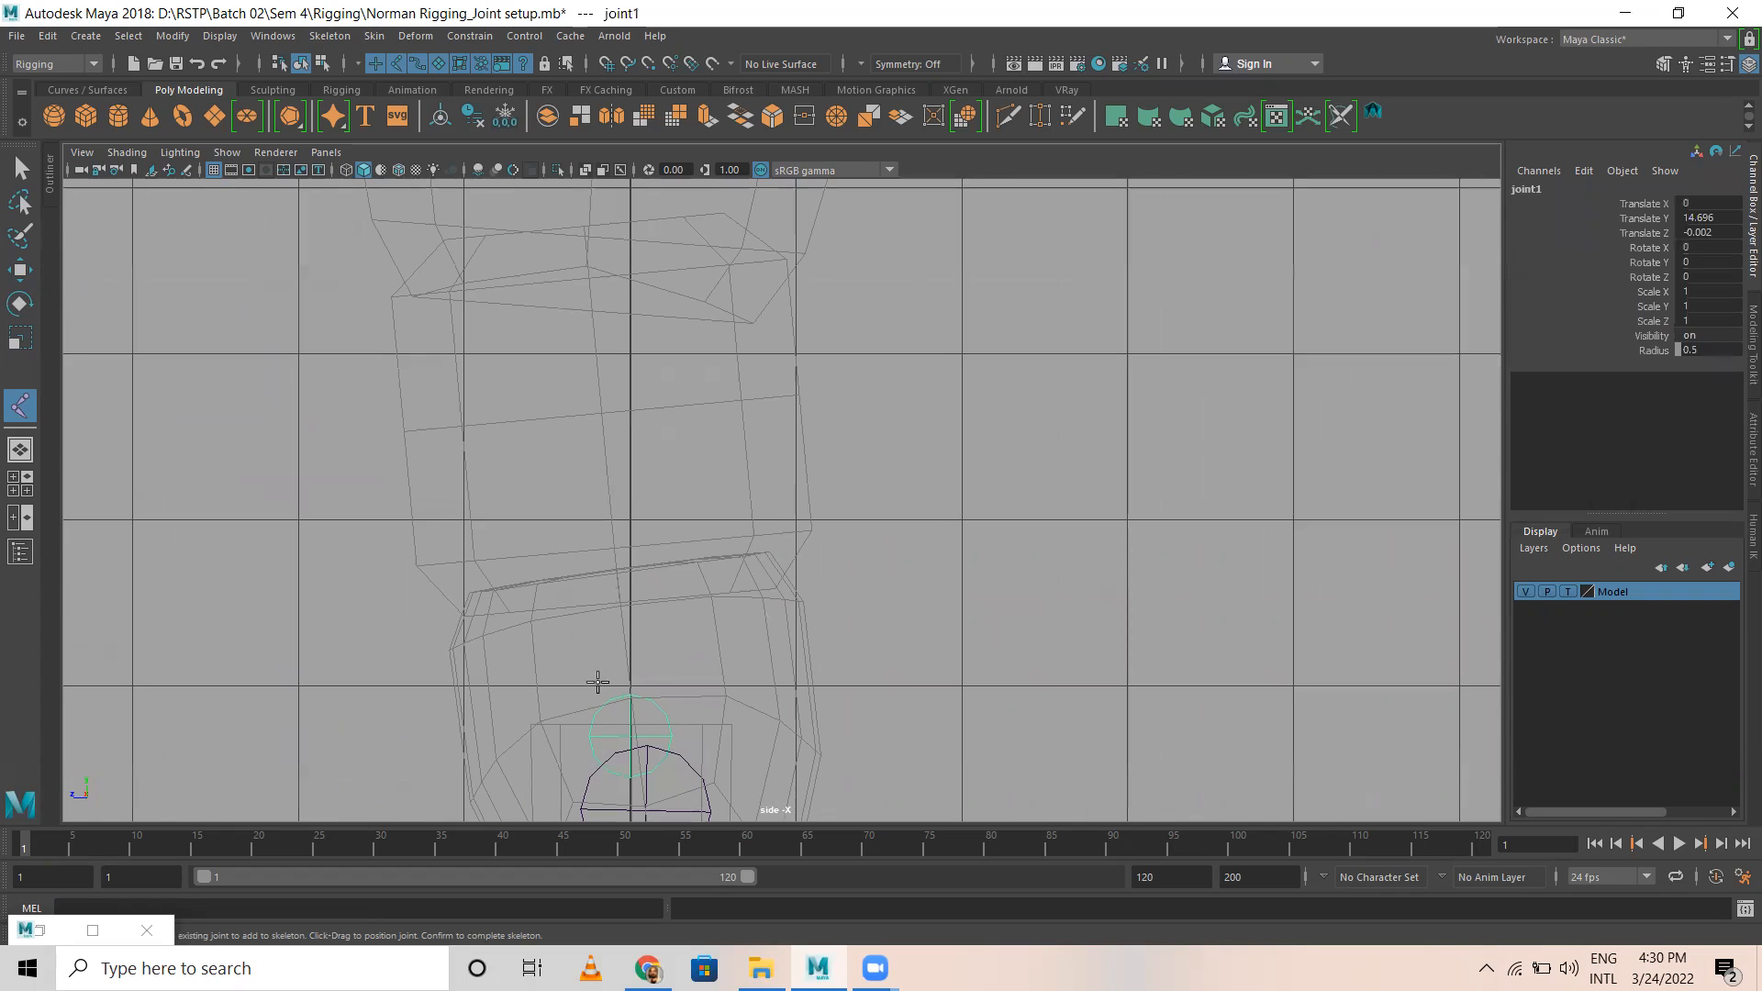
pyautogui.scroll(-5, 747, 487)
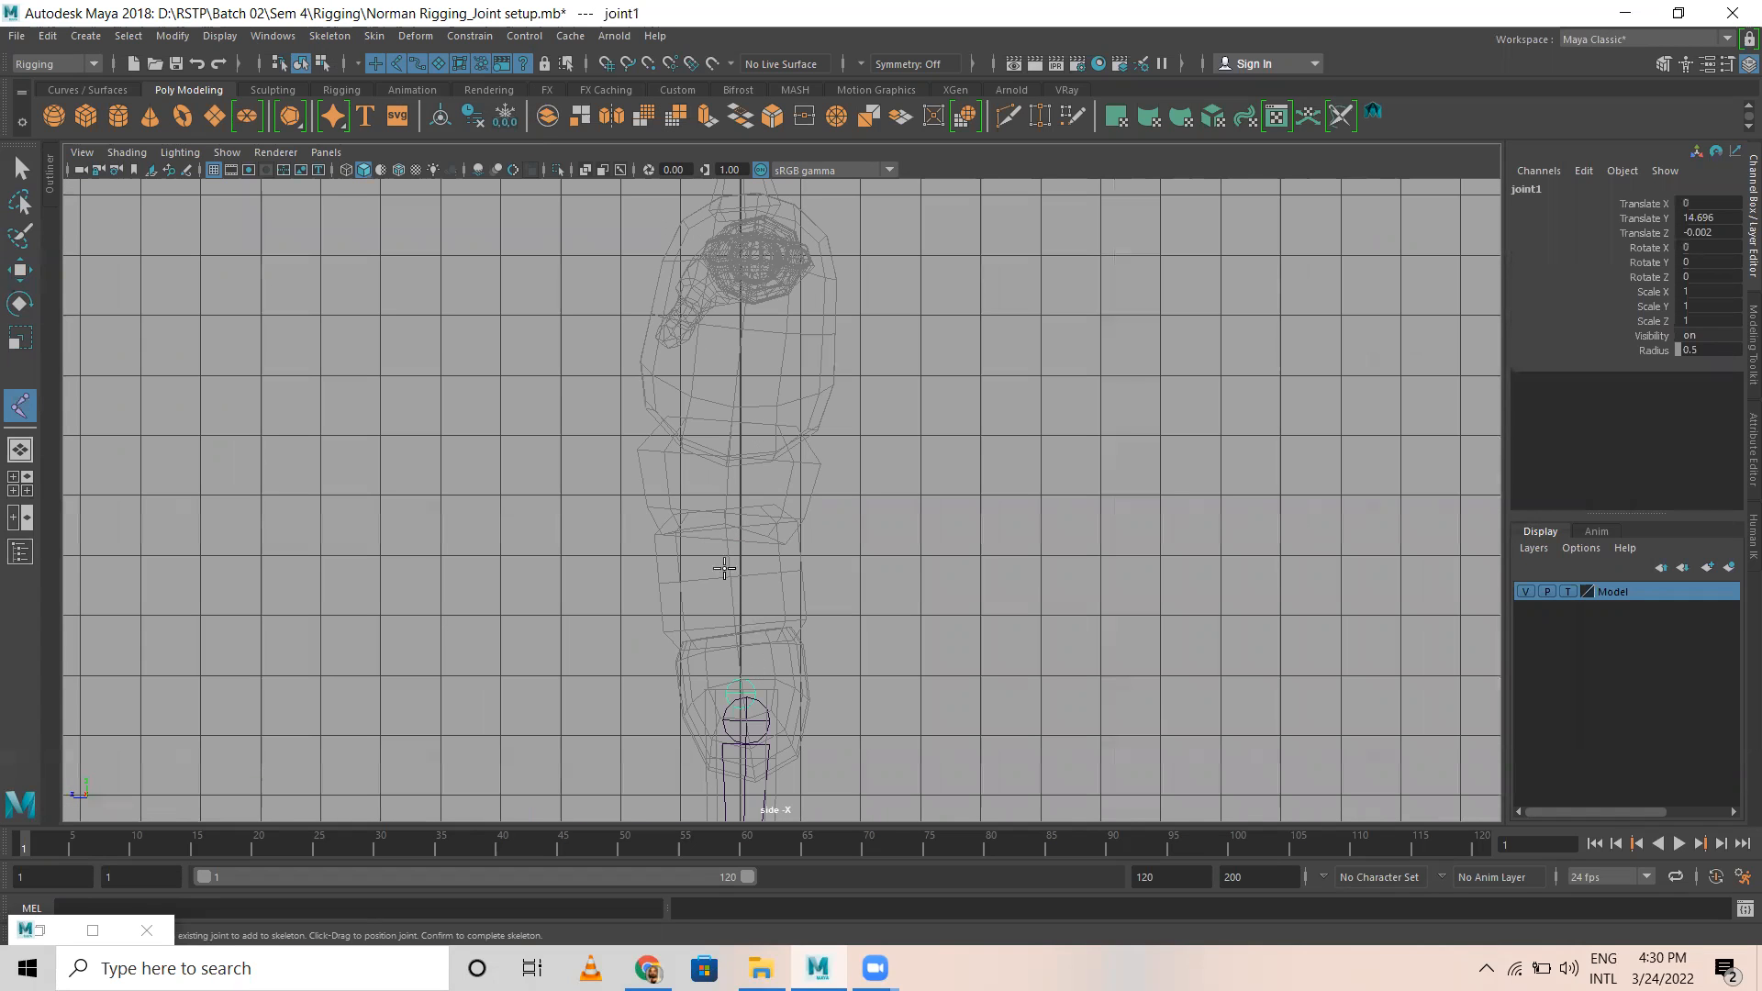
pyautogui.scroll(-1, 722, 280)
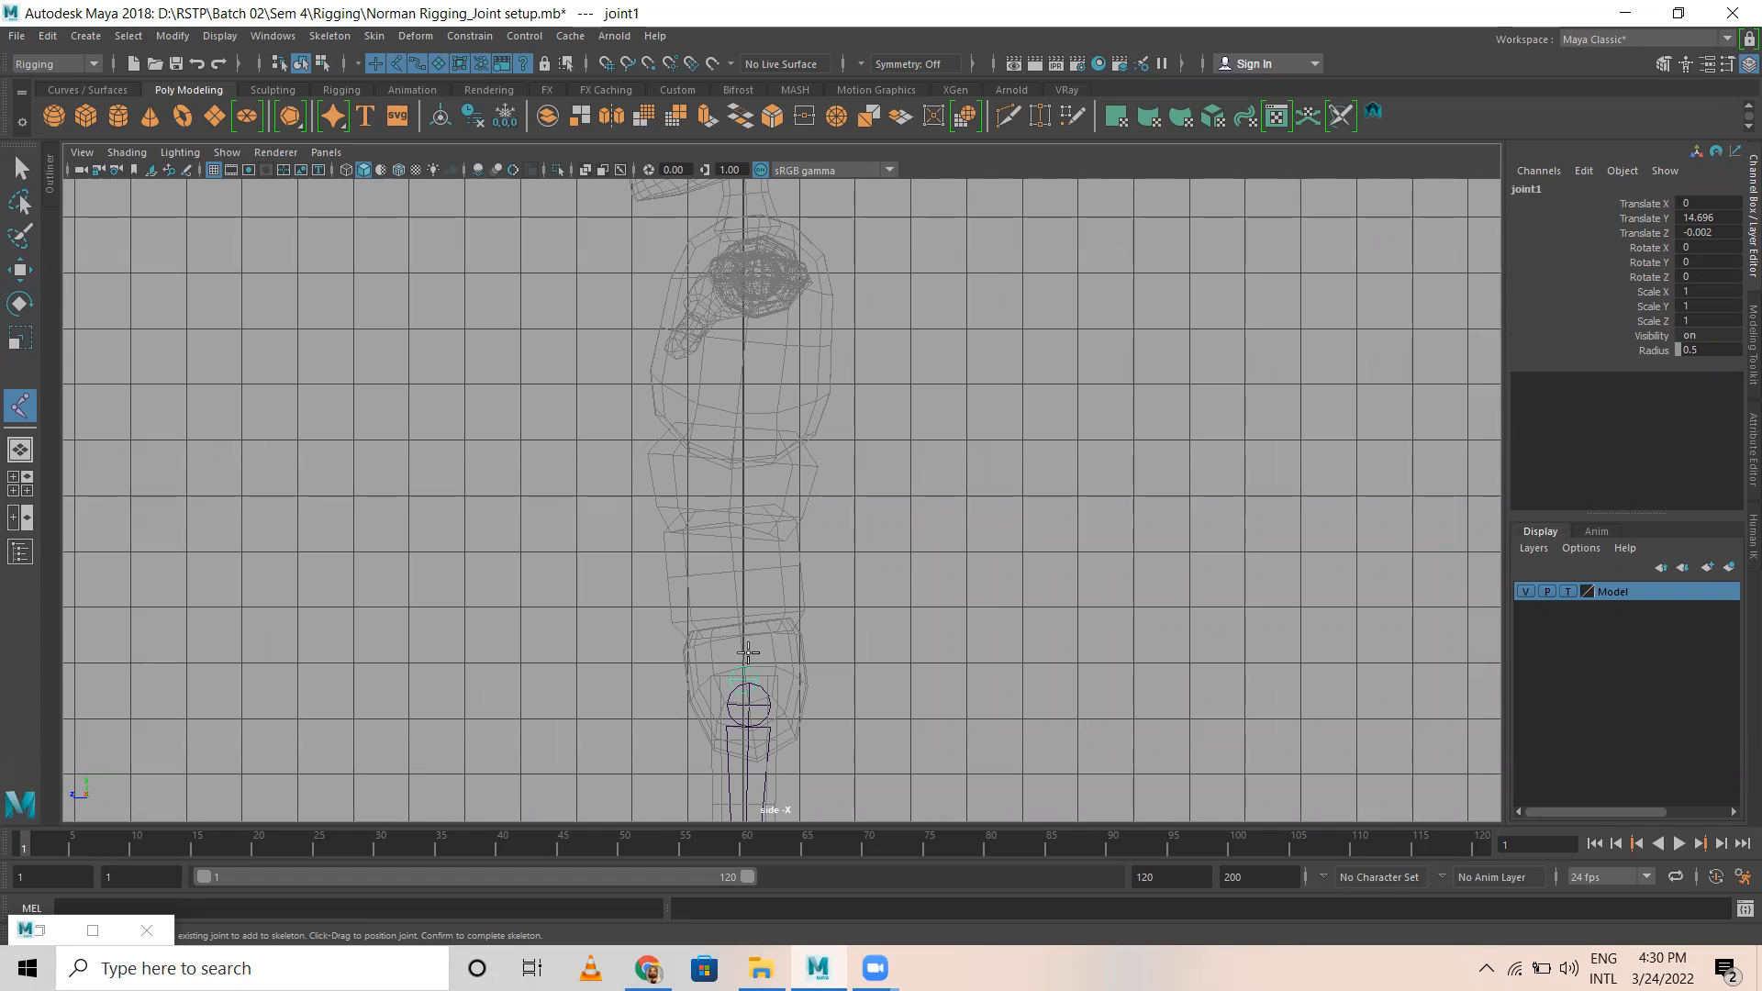
pyautogui.keyDown('alt'); pyautogui.moveTo(921, 550); pyautogui.dragTo(913, 688, button='middle'); pyautogui.keyUp('alt')
pyautogui.scroll(-1, 918, 542)
pyautogui.keyDown('alt'); pyautogui.moveTo(874, 519); pyautogui.dragTo(850, 399, button='middle'); pyautogui.keyUp('alt')
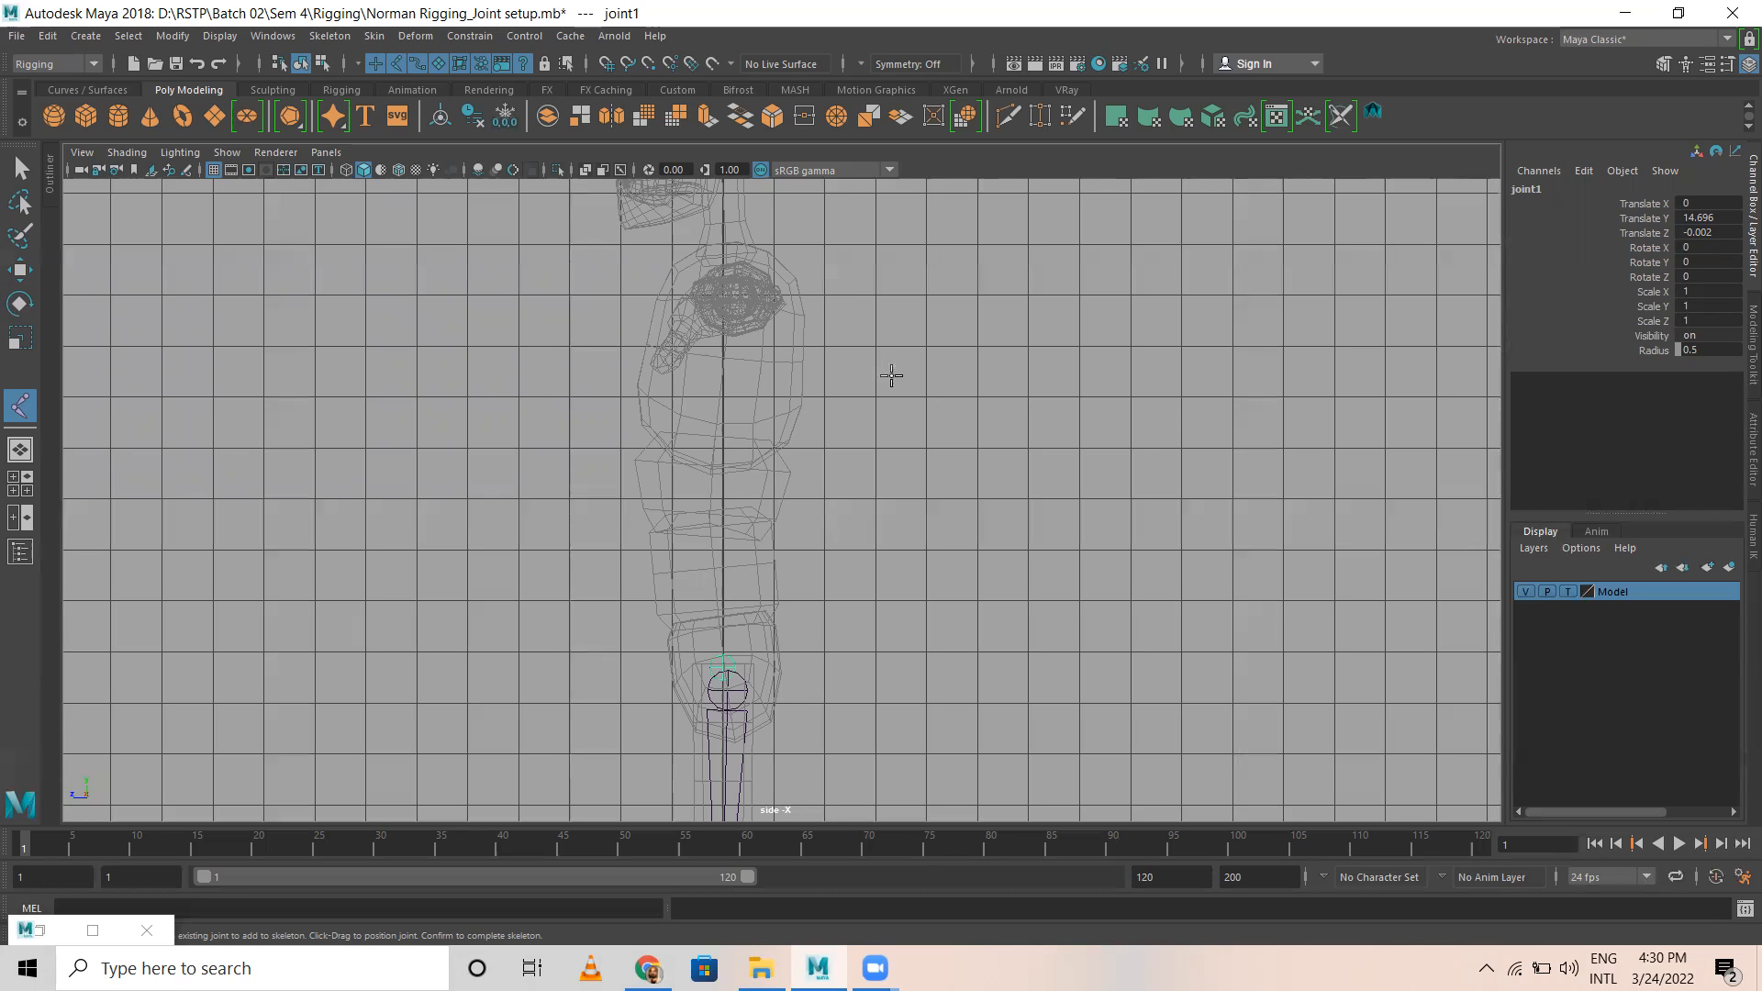
pyautogui.keyDown('alt'); pyautogui.moveTo(829, 337); pyautogui.dragTo(843, 477, button='middle'); pyautogui.keyUp('alt')
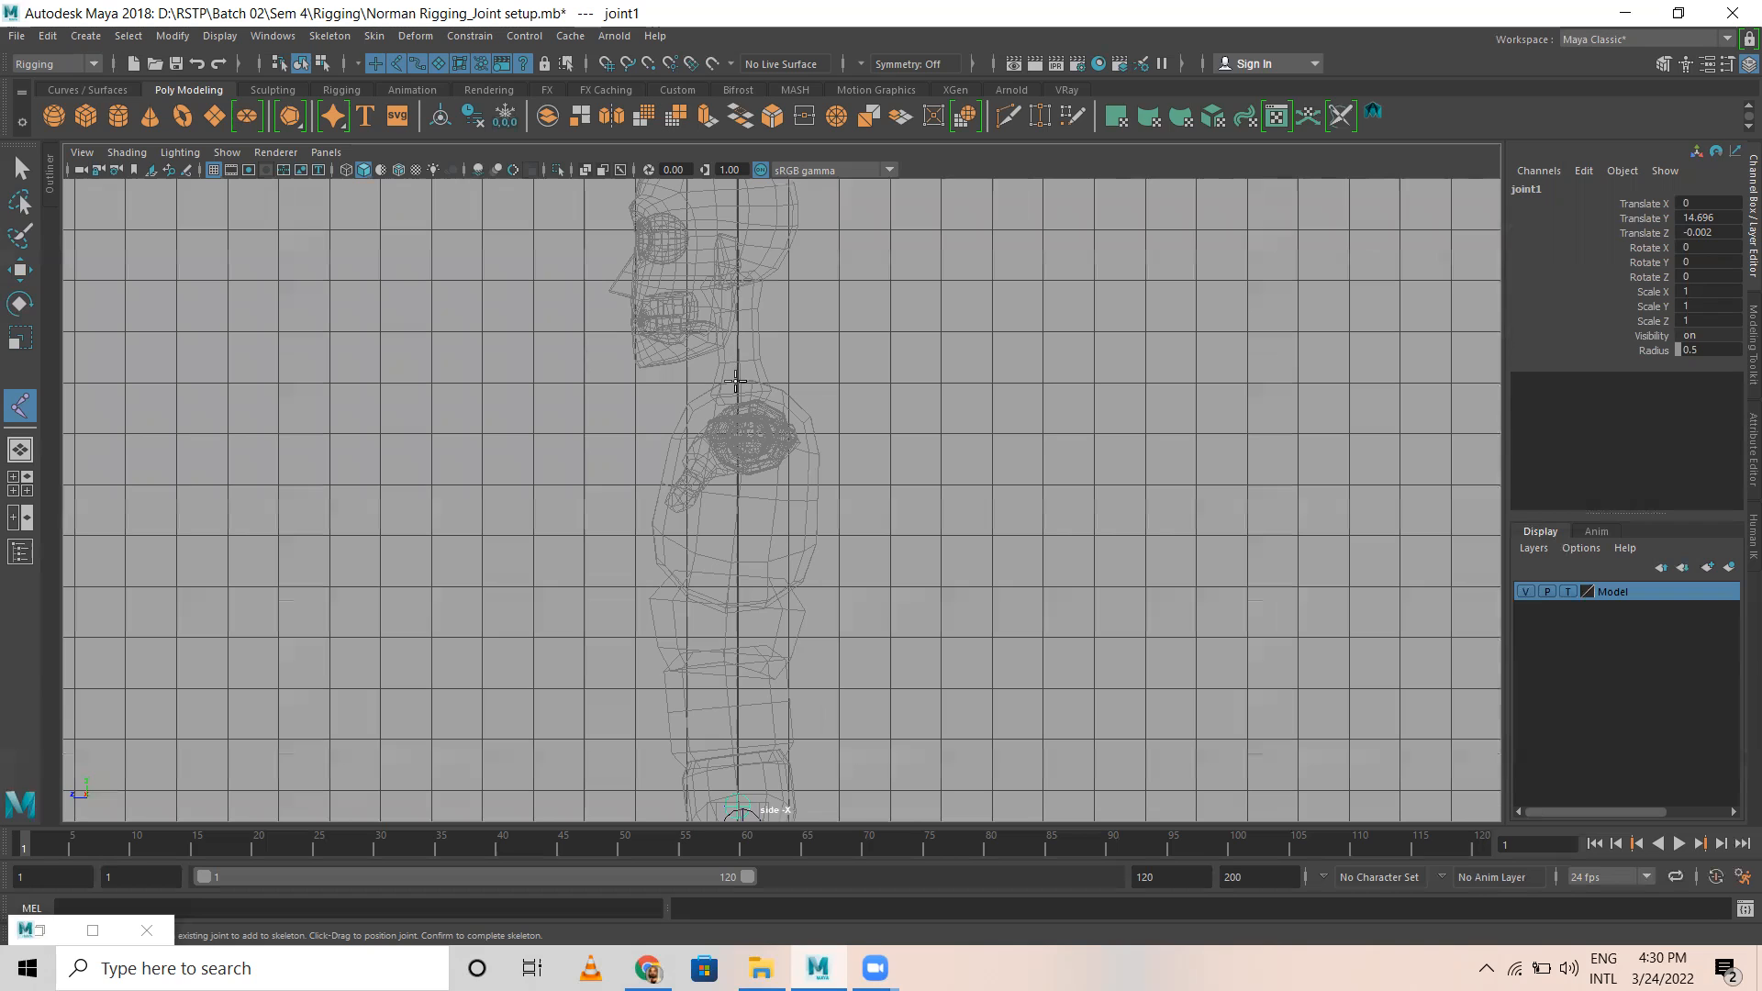
pyautogui.keyDown('alt'); pyautogui.moveTo(772, 329); pyautogui.dragTo(775, 433, button='middle'); pyautogui.keyUp('alt')
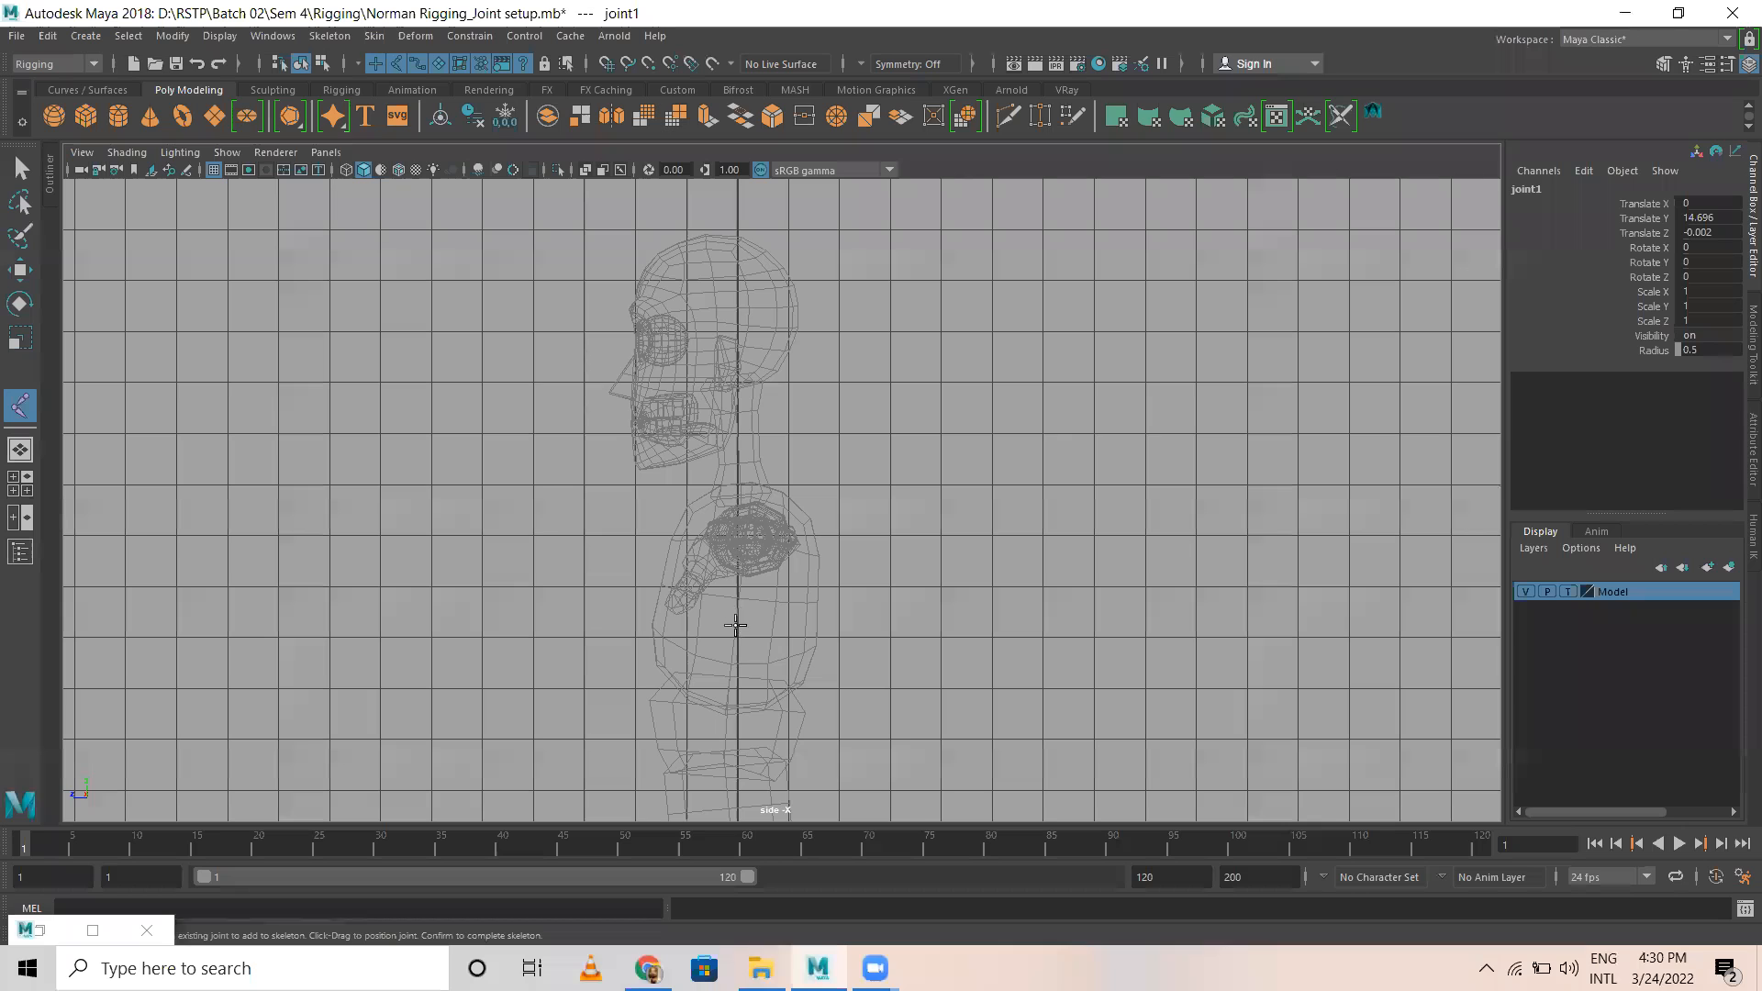
pyautogui.scroll(-2, 736, 629)
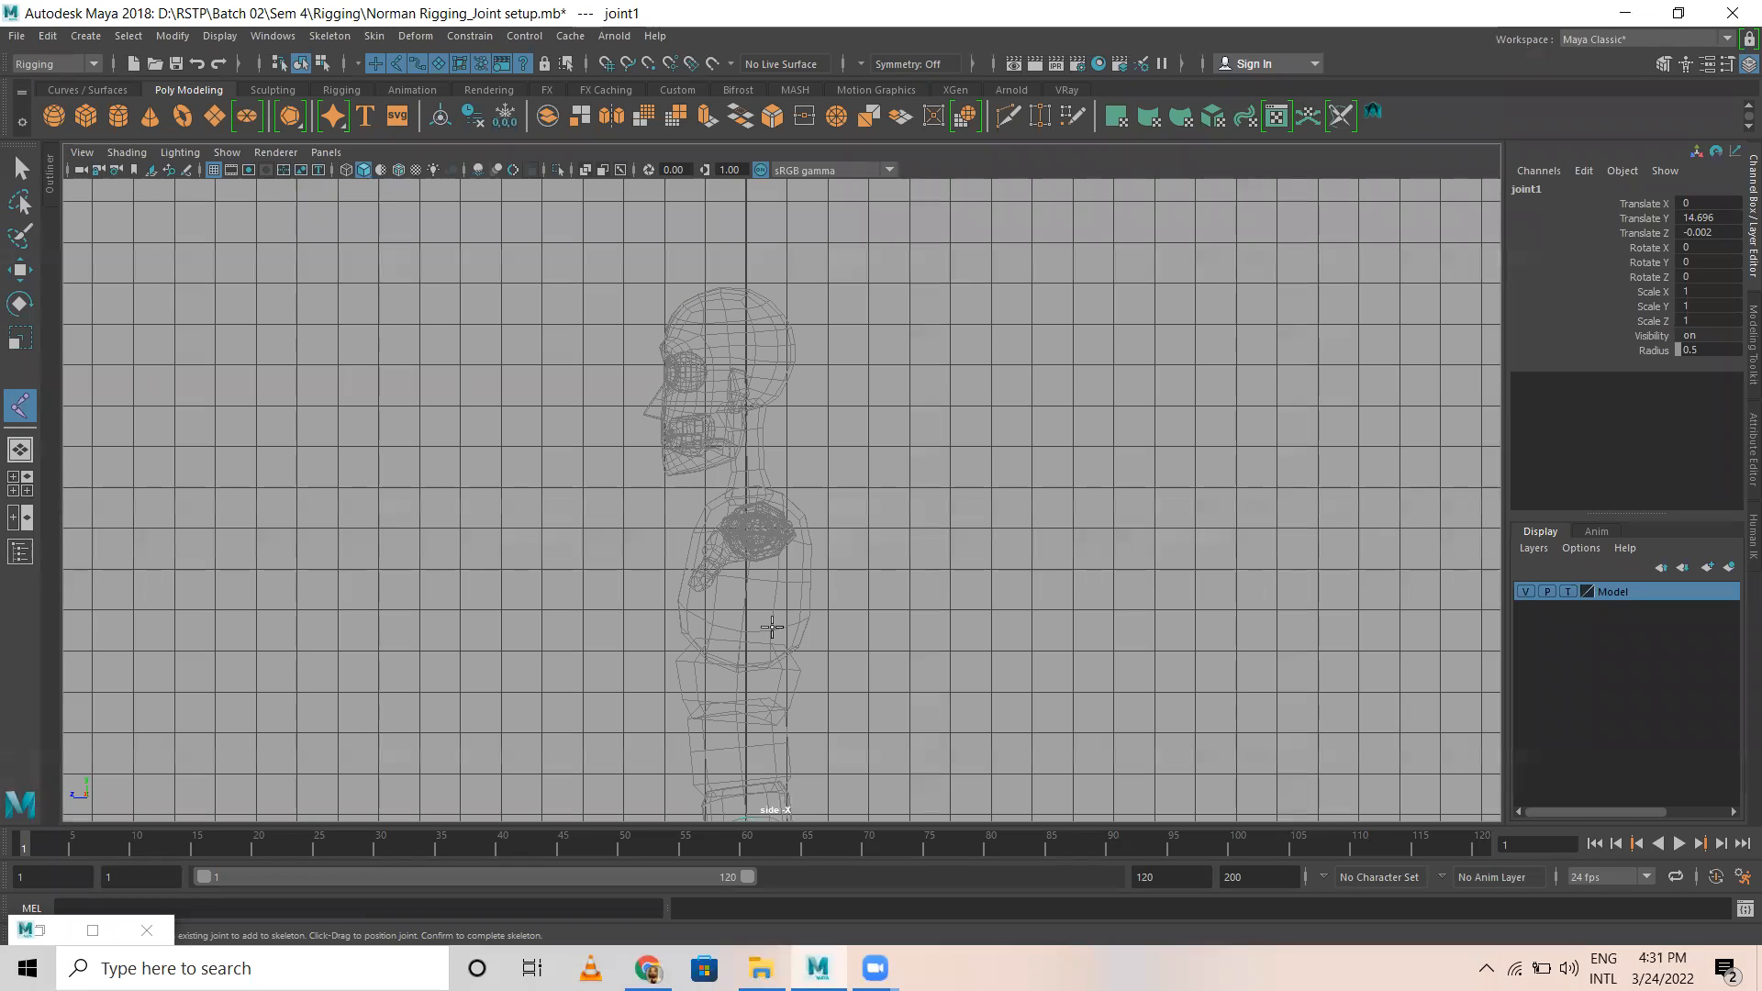
# Step: Extend the chain in the side view with four spine joints, running from the lower abdomen up to the upper chest at shoulder level
pyautogui.keyDown('alt'); pyautogui.moveTo(765, 610); pyautogui.dragTo(742, 328, button='middle'); pyautogui.keyUp('alt')
pyautogui.keyDown('alt'); pyautogui.moveTo(699, 574); pyautogui.dragTo(894, 574, button='right'); pyautogui.keyUp('alt')
pyautogui.keyDown('alt'); pyautogui.moveTo(571, 576); pyautogui.dragTo(764, 556, button='right'); pyautogui.keyUp('alt')
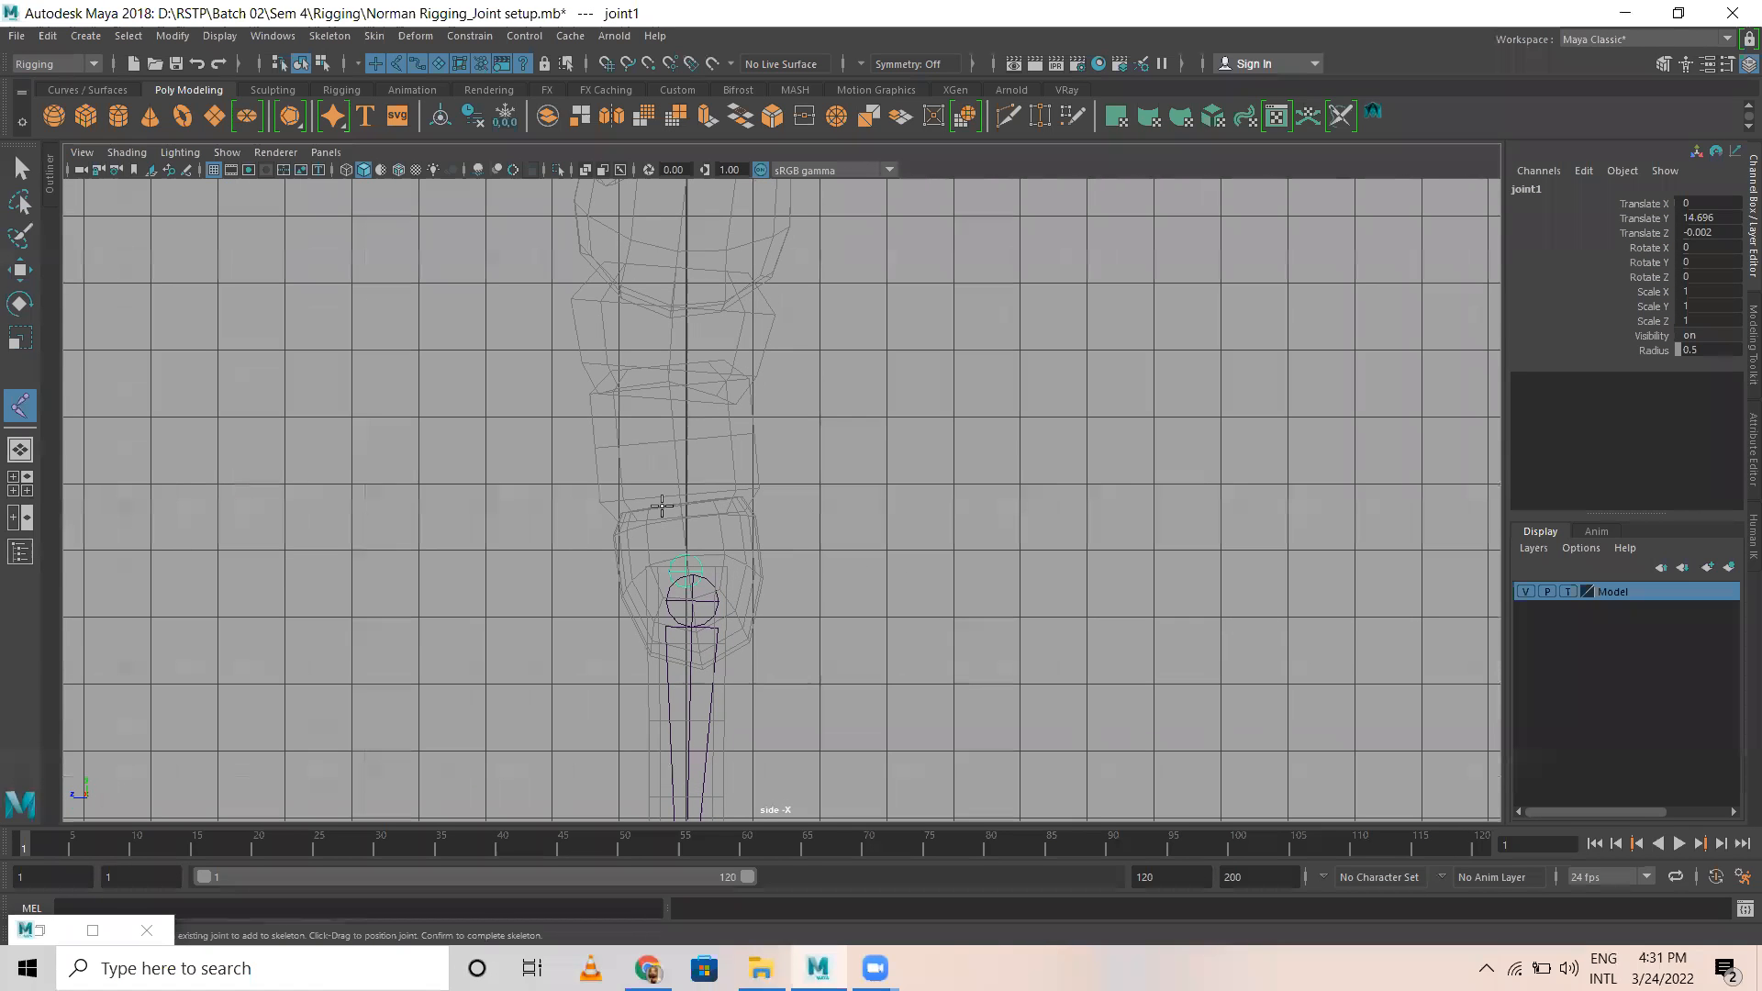
pyautogui.keyDown('alt'); pyautogui.moveTo(671, 453); pyautogui.dragTo(716, 585, button='middle'); pyautogui.keyUp('alt')
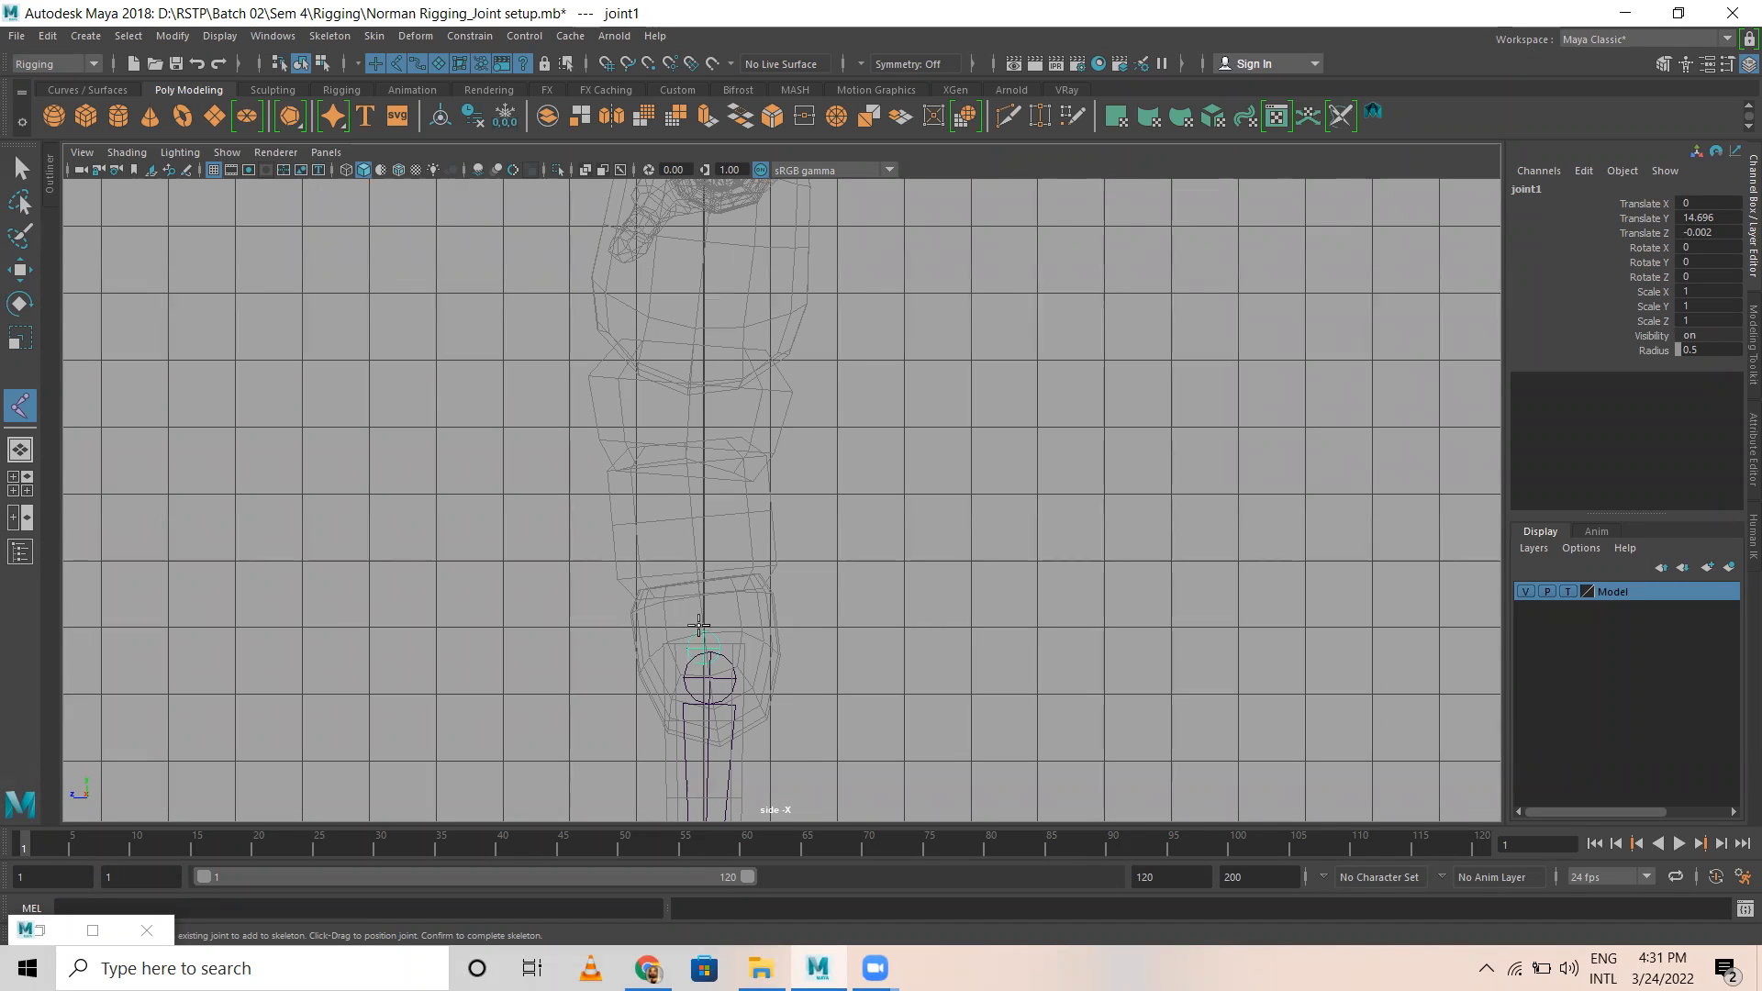
pyautogui.click(676, 551)
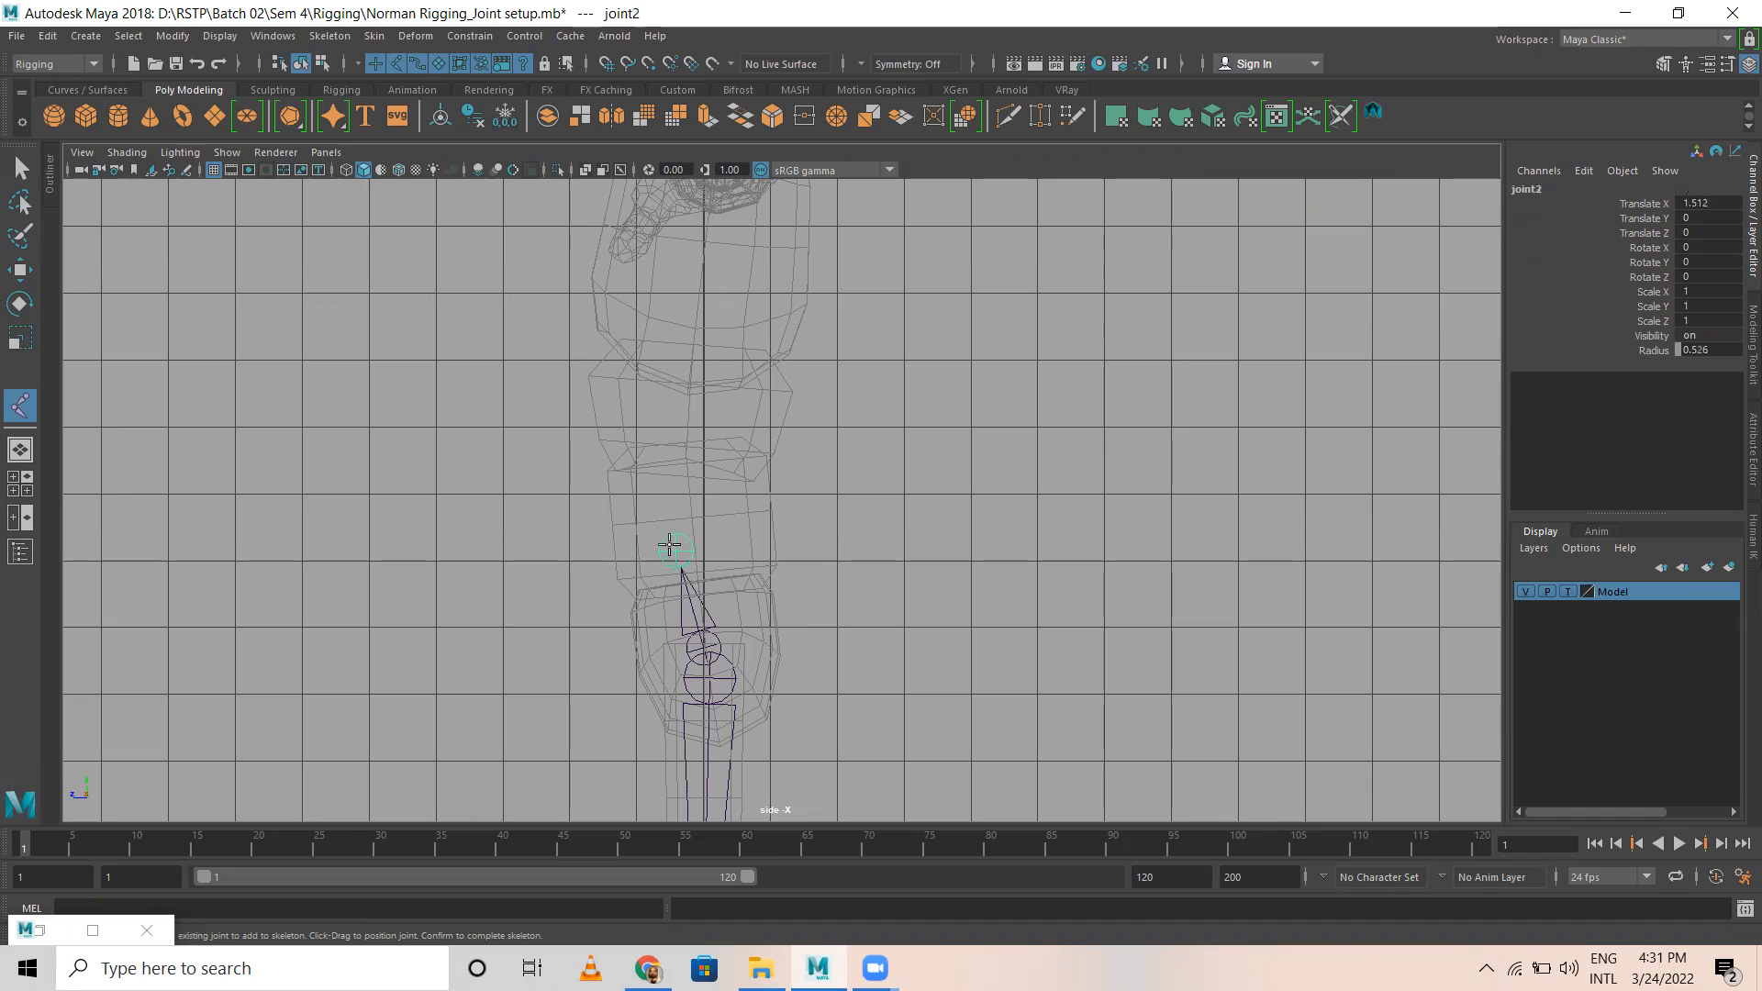
pyautogui.click(672, 440)
pyautogui.keyDown('alt'); pyautogui.moveTo(684, 317); pyautogui.dragTo(685, 471, button='middle'); pyautogui.keyUp('alt')
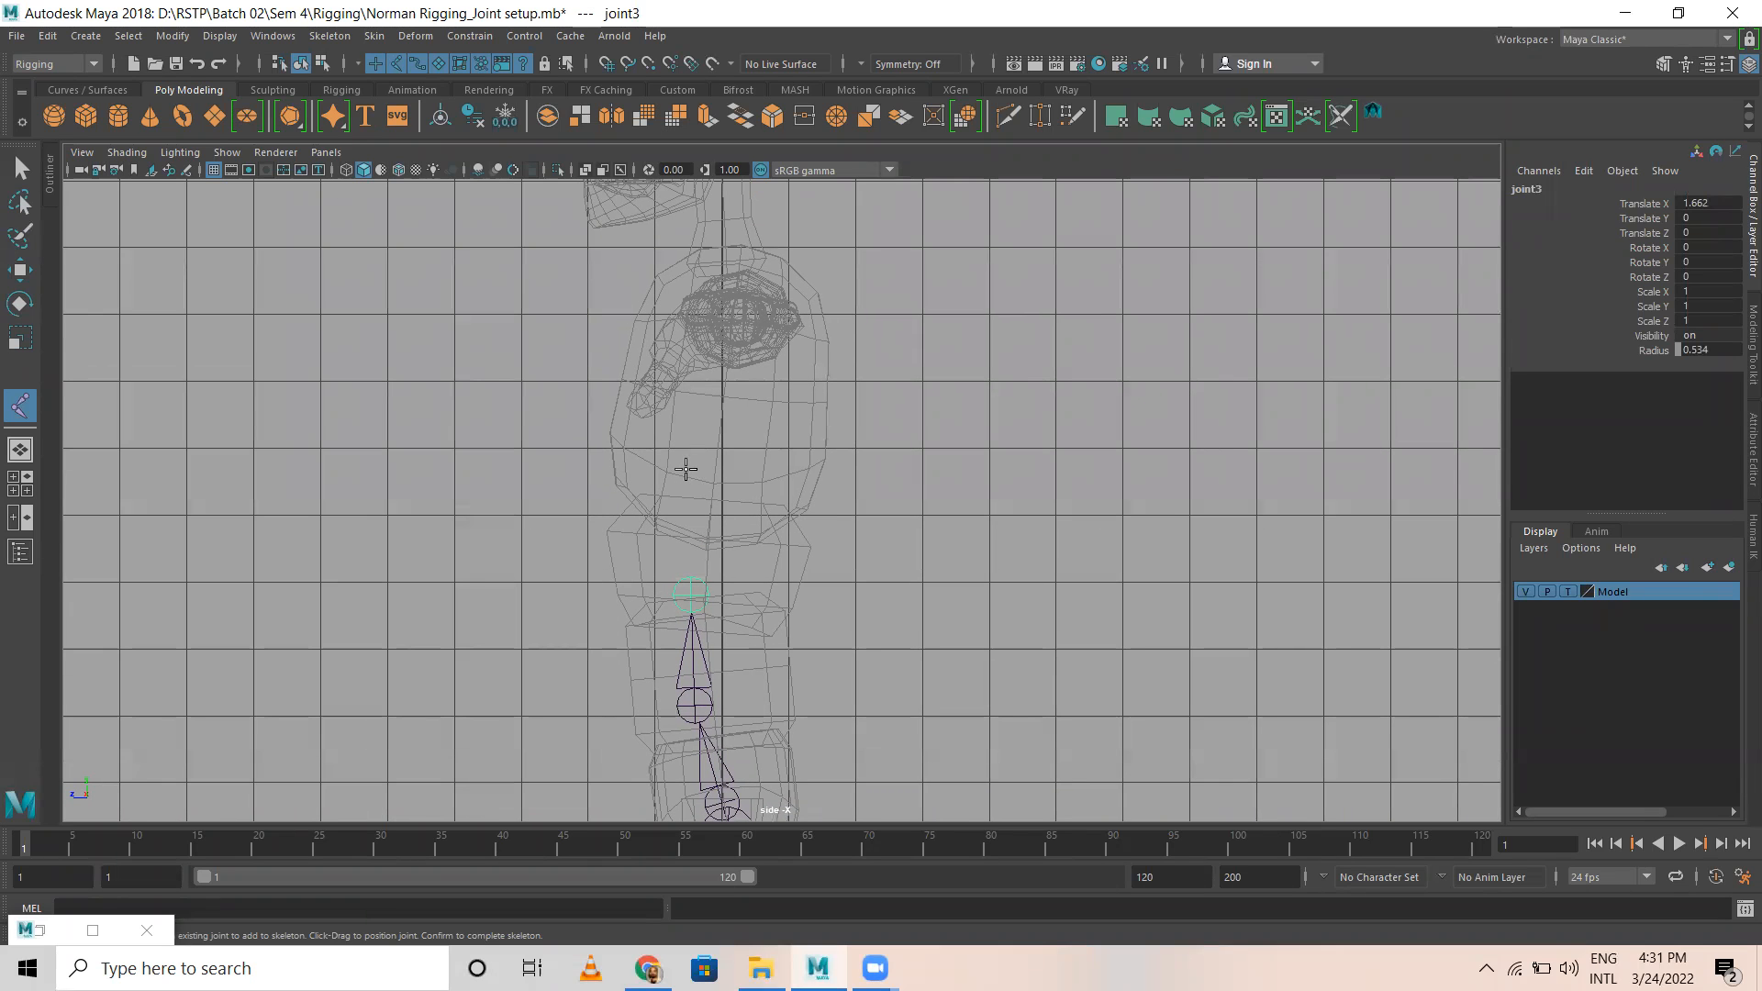
pyautogui.click(686, 469)
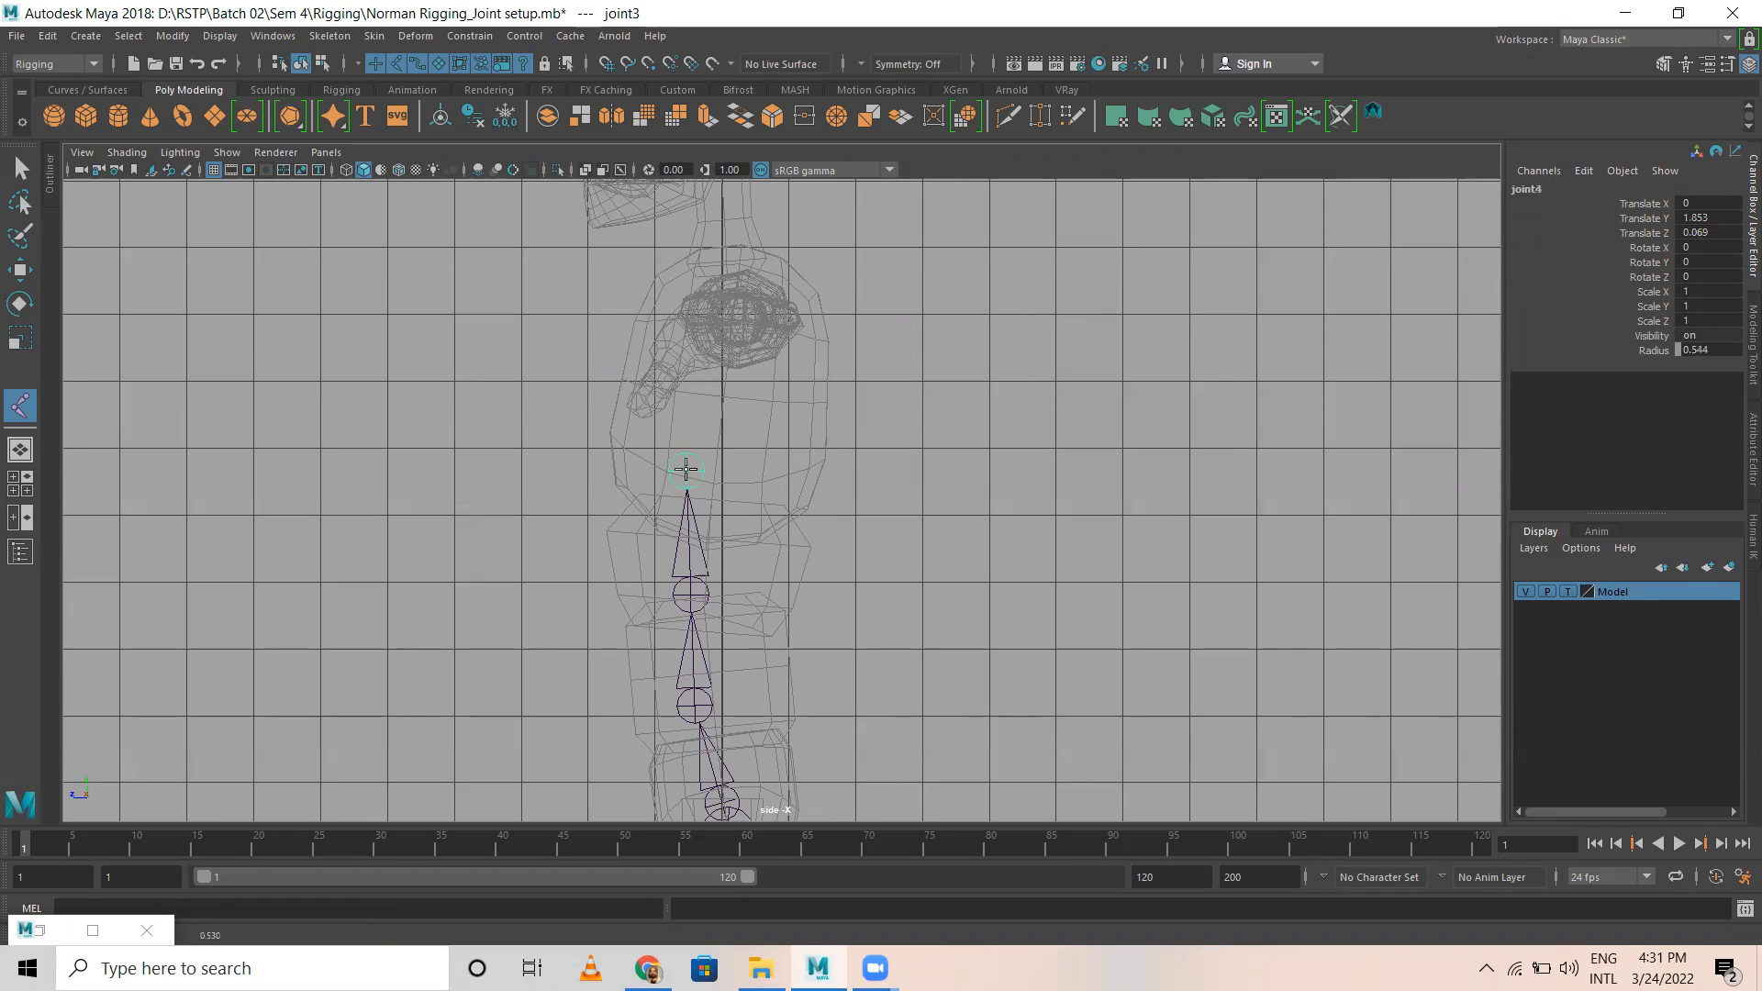
pyautogui.click(706, 337)
# Step: Add a joint at the base of the neck and another at the base of the skull
pyautogui.keyDown('alt'); pyautogui.moveTo(750, 234); pyautogui.dragTo(724, 382, button='middle'); pyautogui.keyUp('alt')
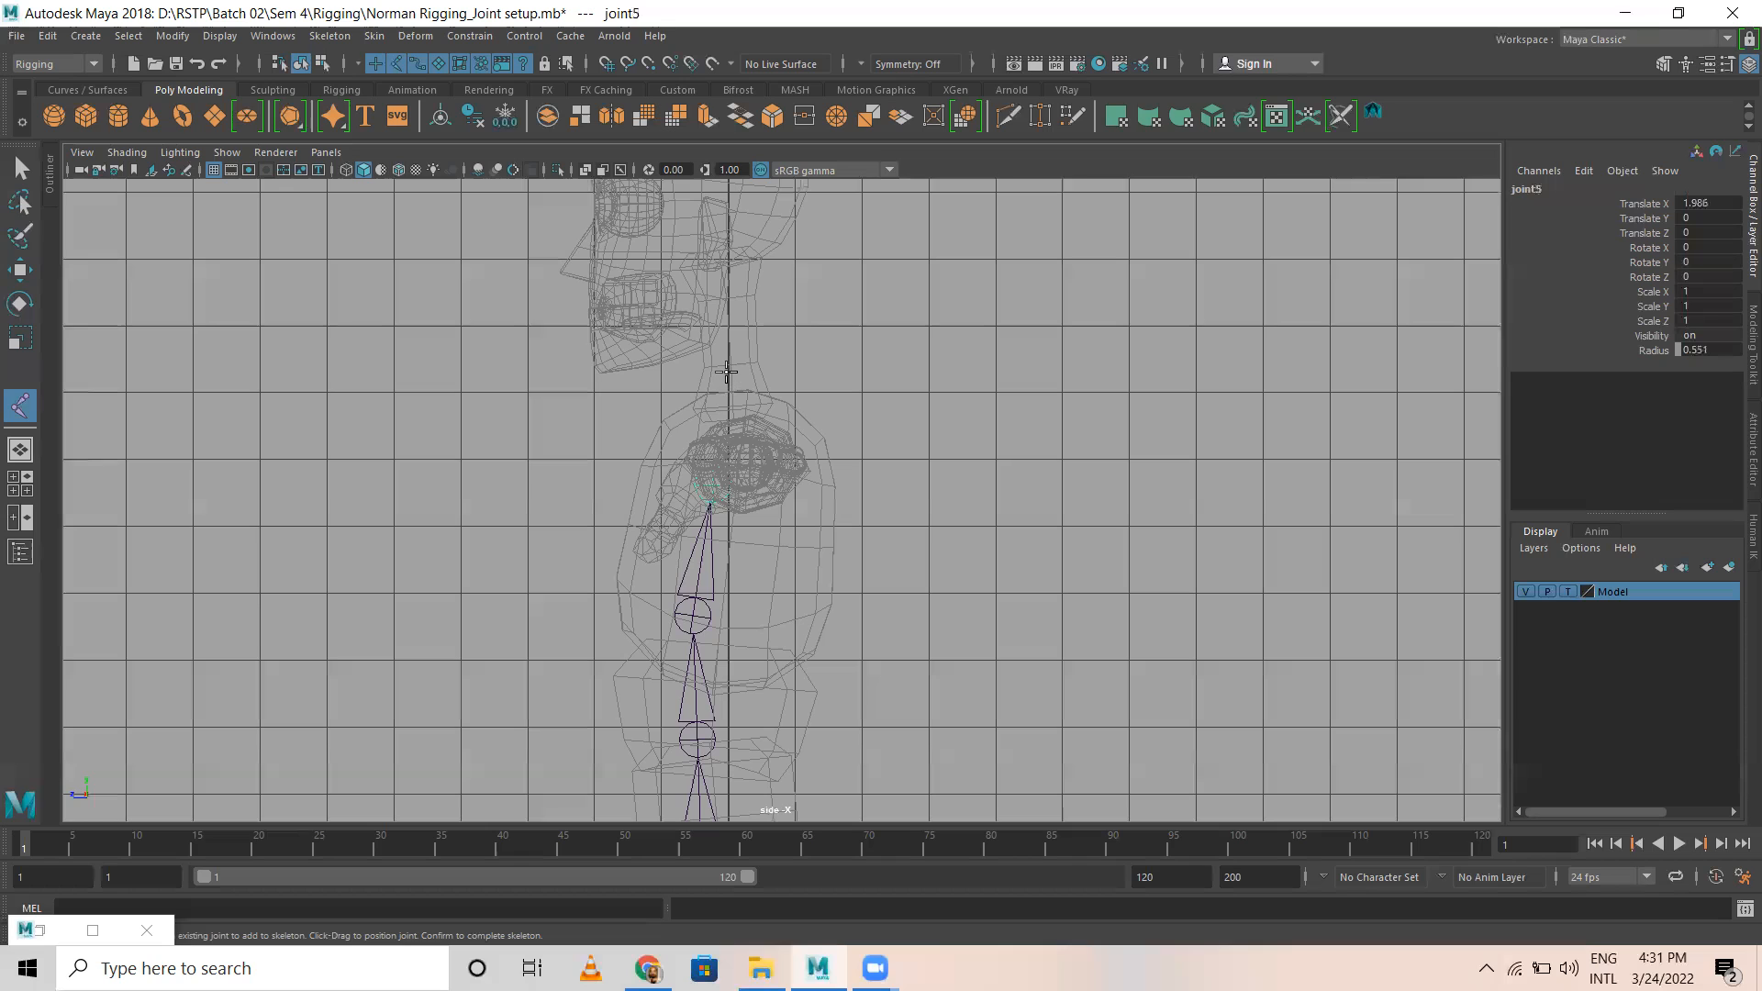
pyautogui.click(729, 372)
pyautogui.click(724, 285)
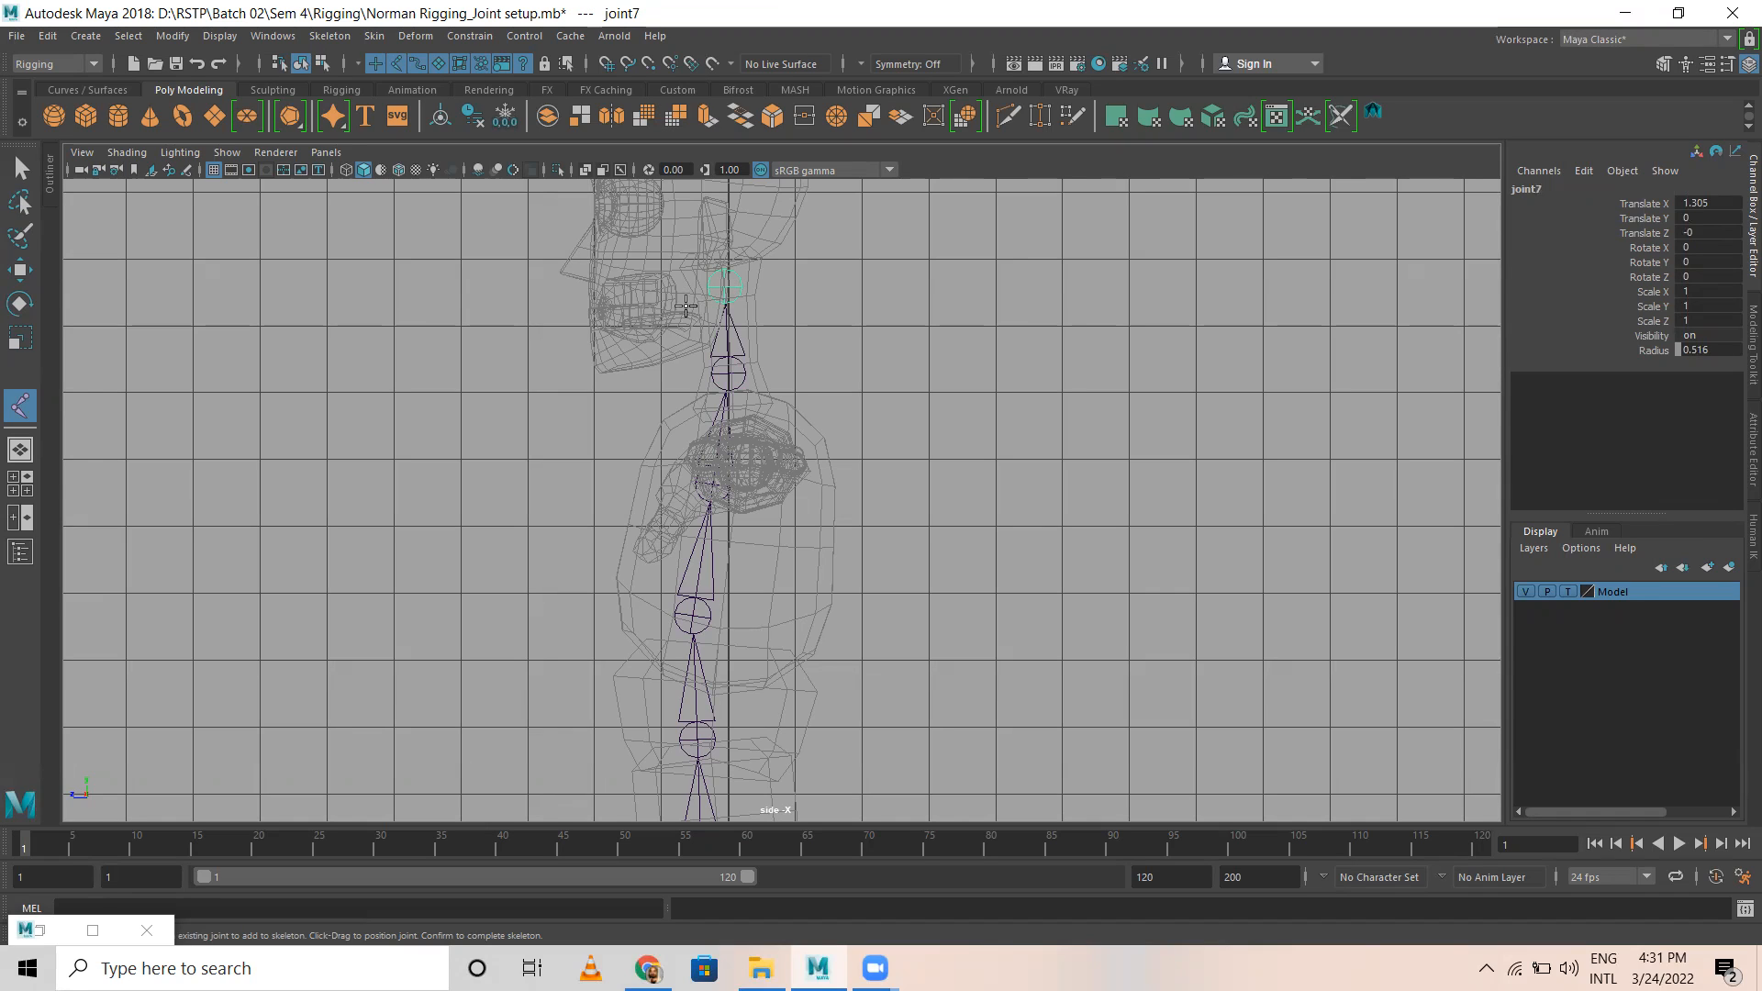
# Step: Branch two jaw joints from the skull-base joint, ending at the chin, and return to the skull-base joint
pyautogui.click(682, 299)
pyautogui.click(603, 345)
pyautogui.press('Up')
pyautogui.press('Up')
# Step: Add a mid-head joint with a branch joint in the eye, and finish the chain at the top of the head
pyautogui.keyDown('alt'); pyautogui.moveTo(780, 354); pyautogui.dragTo(776, 510, button='middle'); pyautogui.keyUp('alt')
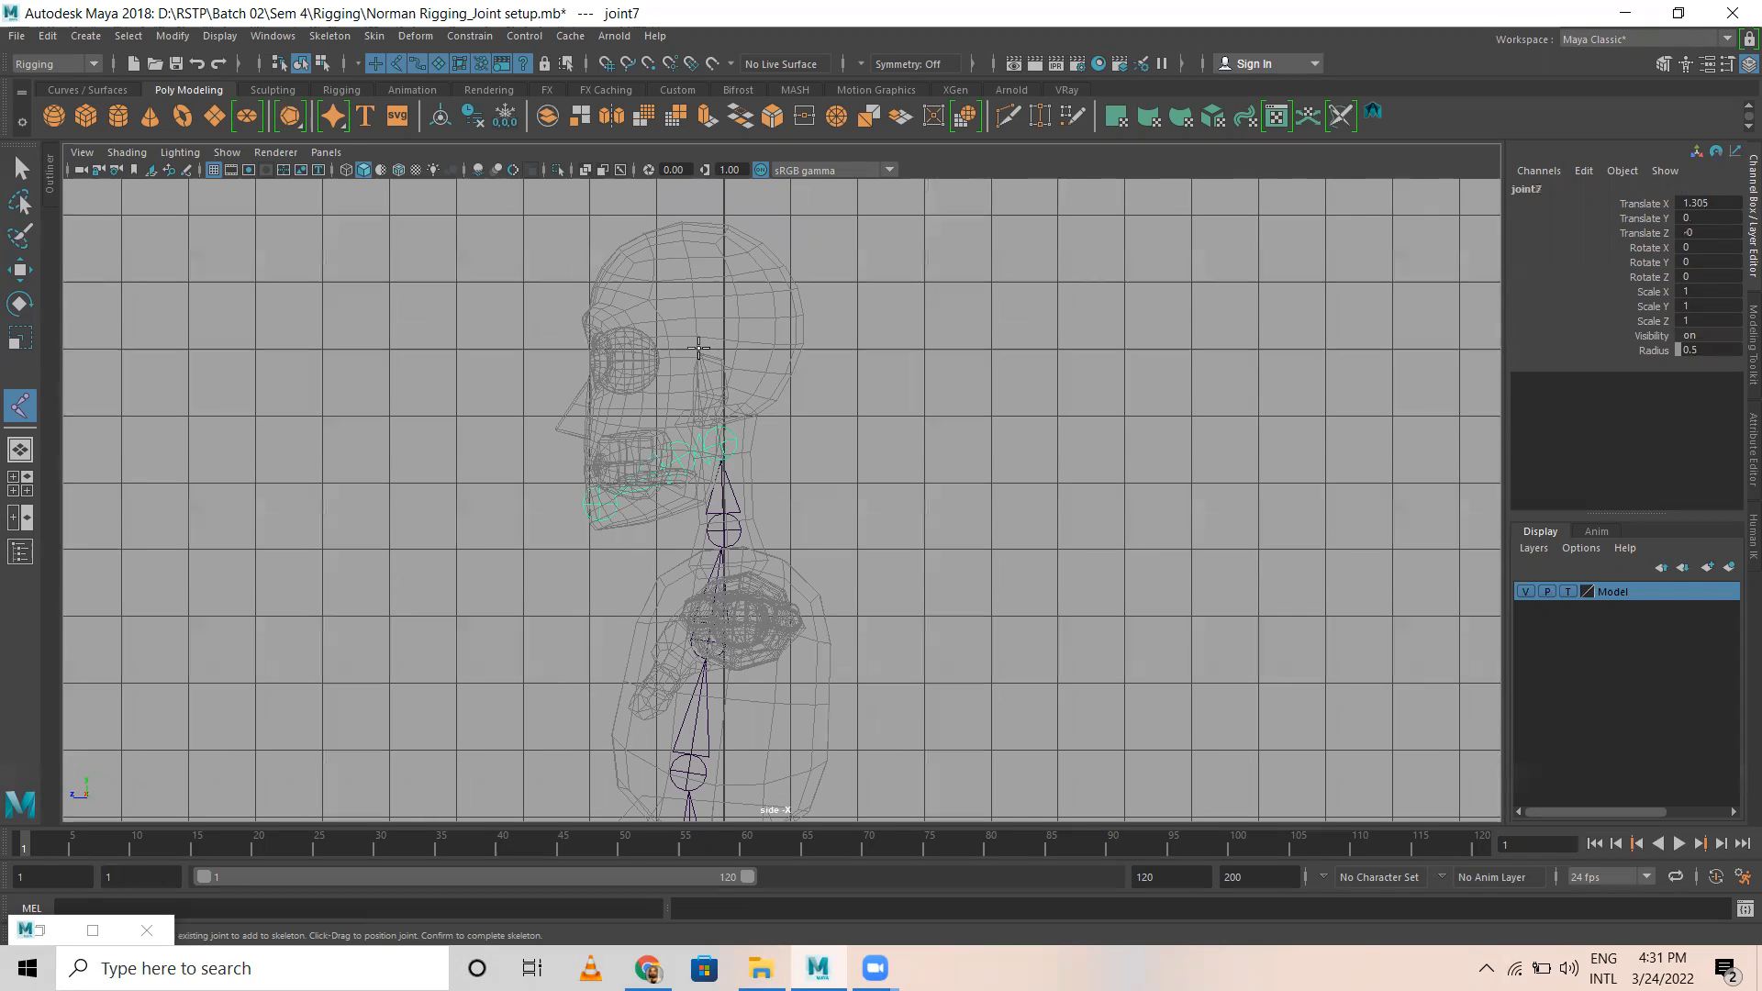
pyautogui.click(699, 347)
pyautogui.click(629, 352)
pyautogui.press('Return')
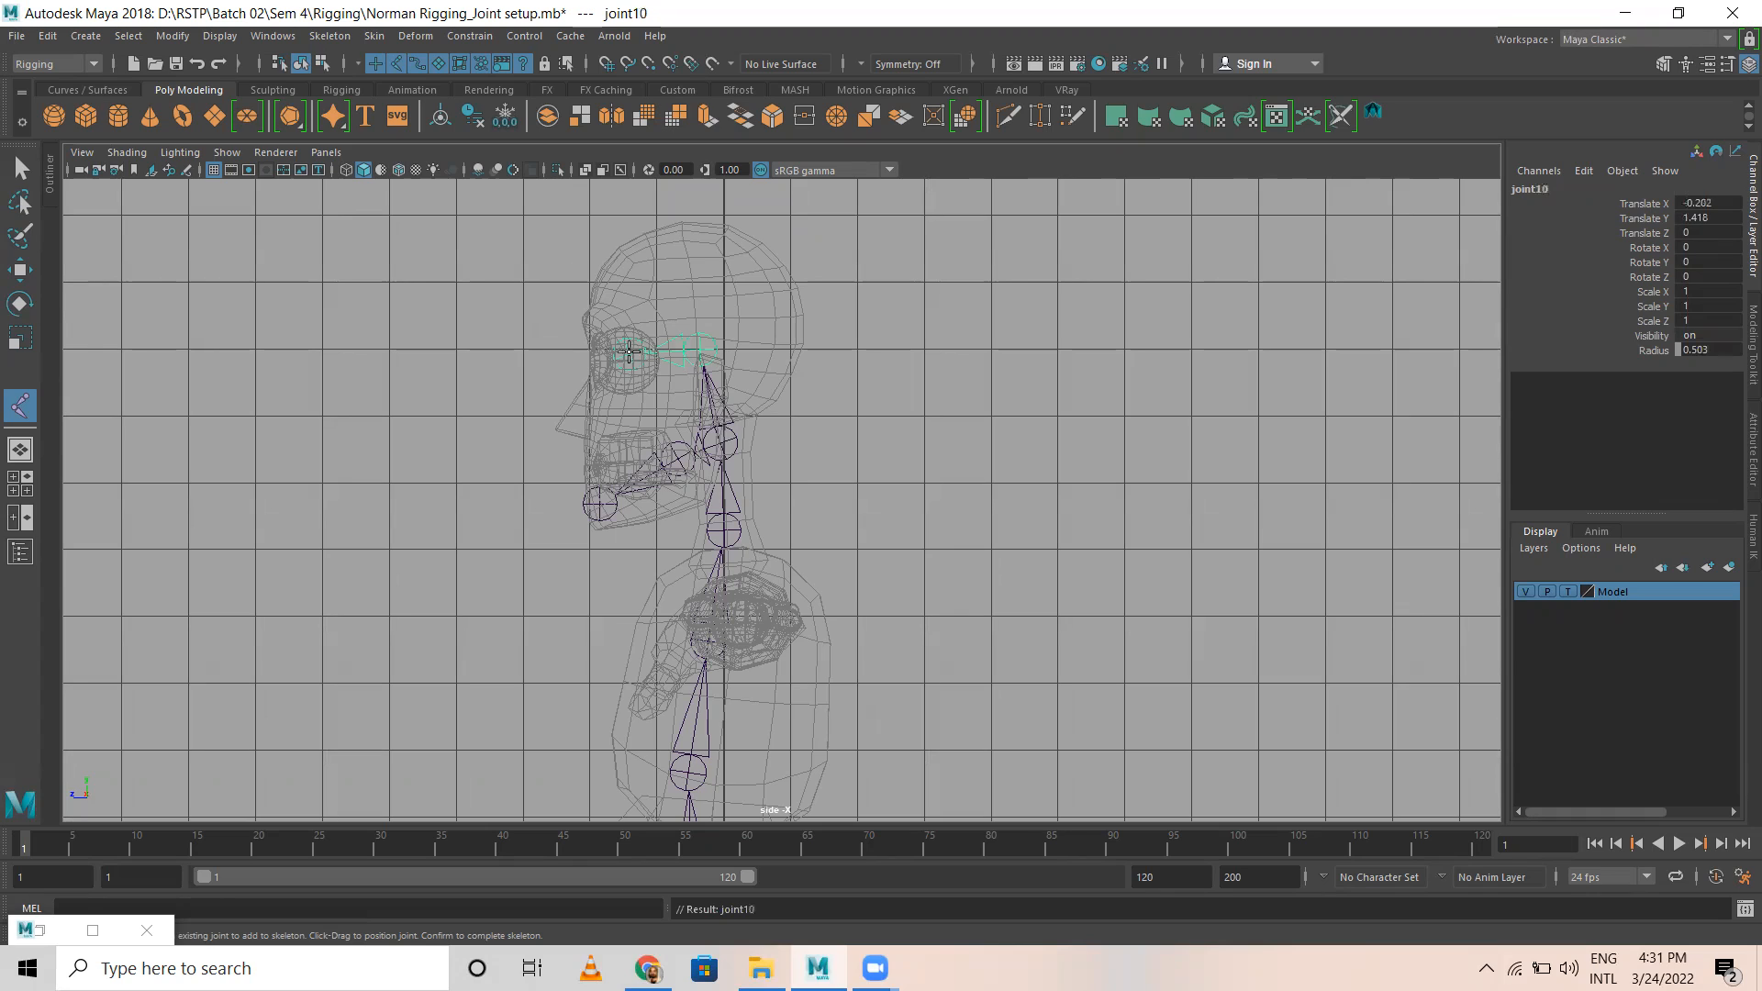
pyautogui.click(680, 229)
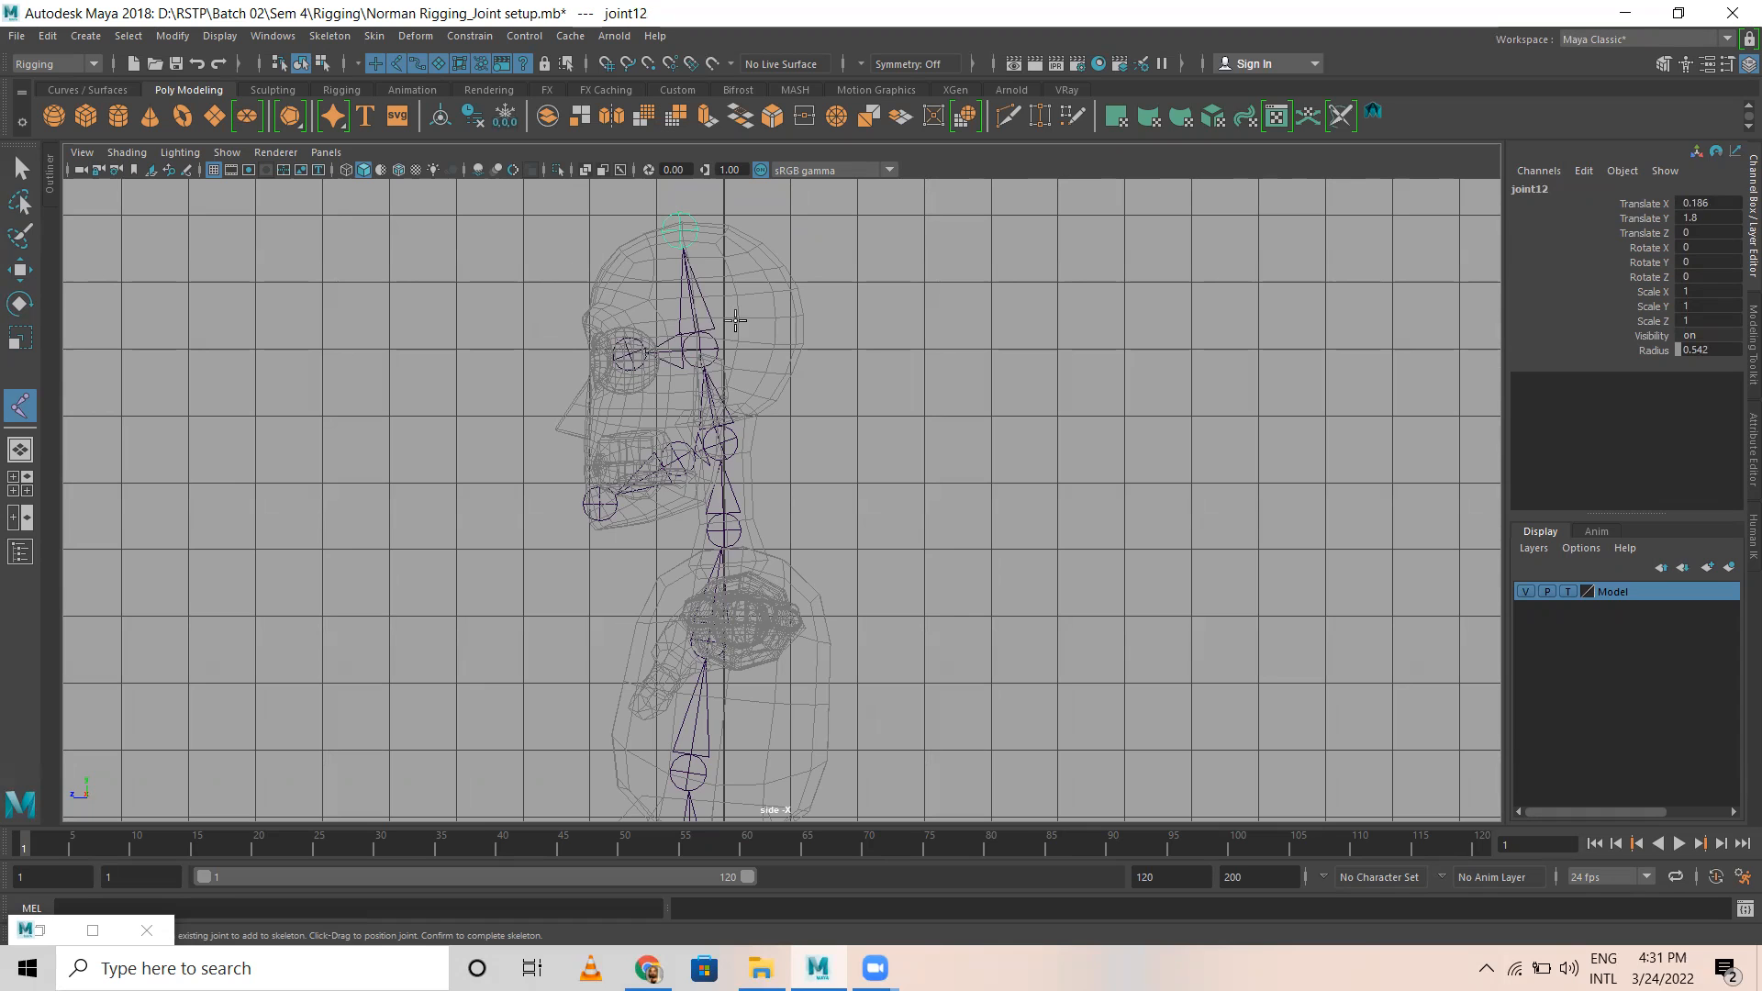
pyautogui.press('Return')
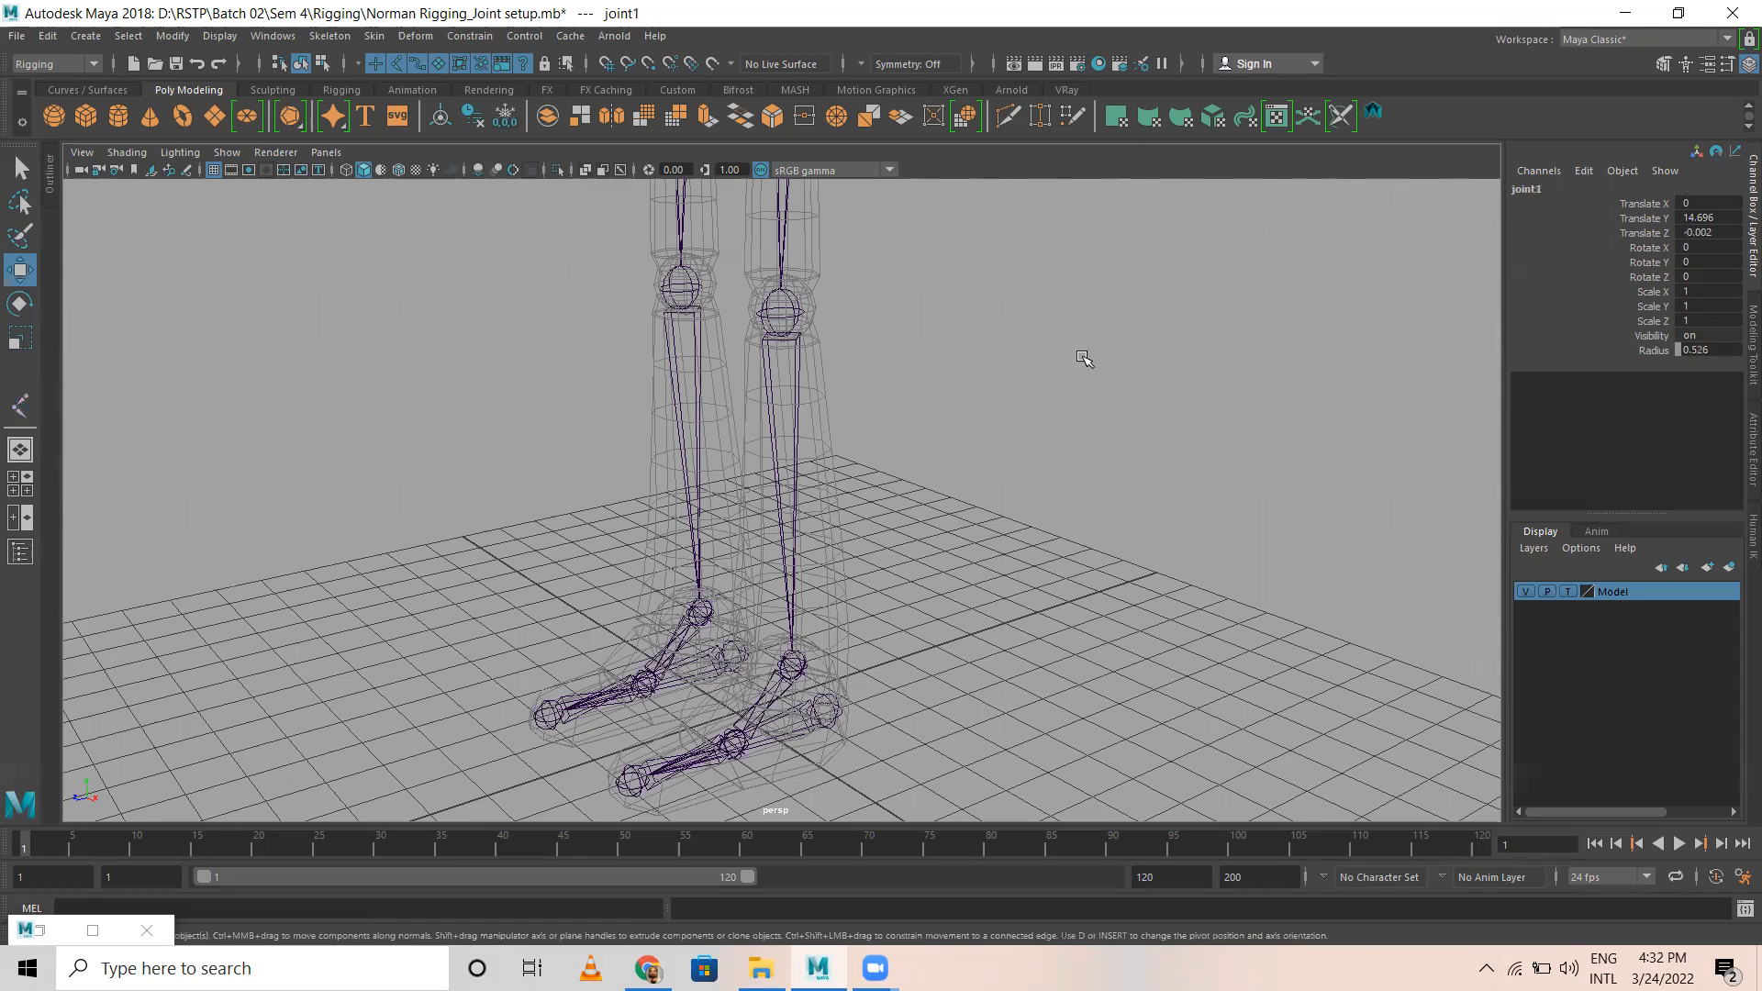
# Step: Examine the placement of the spine, neck, jaw and head joints inside the body in the perspective view
pyautogui.keyDown('alt'); pyautogui.moveTo(1085, 358); pyautogui.dragTo(956, 429, button='right'); pyautogui.keyUp('alt')
pyautogui.keyDown('alt'); pyautogui.moveTo(957, 429); pyautogui.dragTo(962, 596, button='middle'); pyautogui.keyUp('alt')
pyautogui.keyDown('alt'); pyautogui.moveTo(796, 414); pyautogui.dragTo(1051, 402); pyautogui.keyUp('alt')
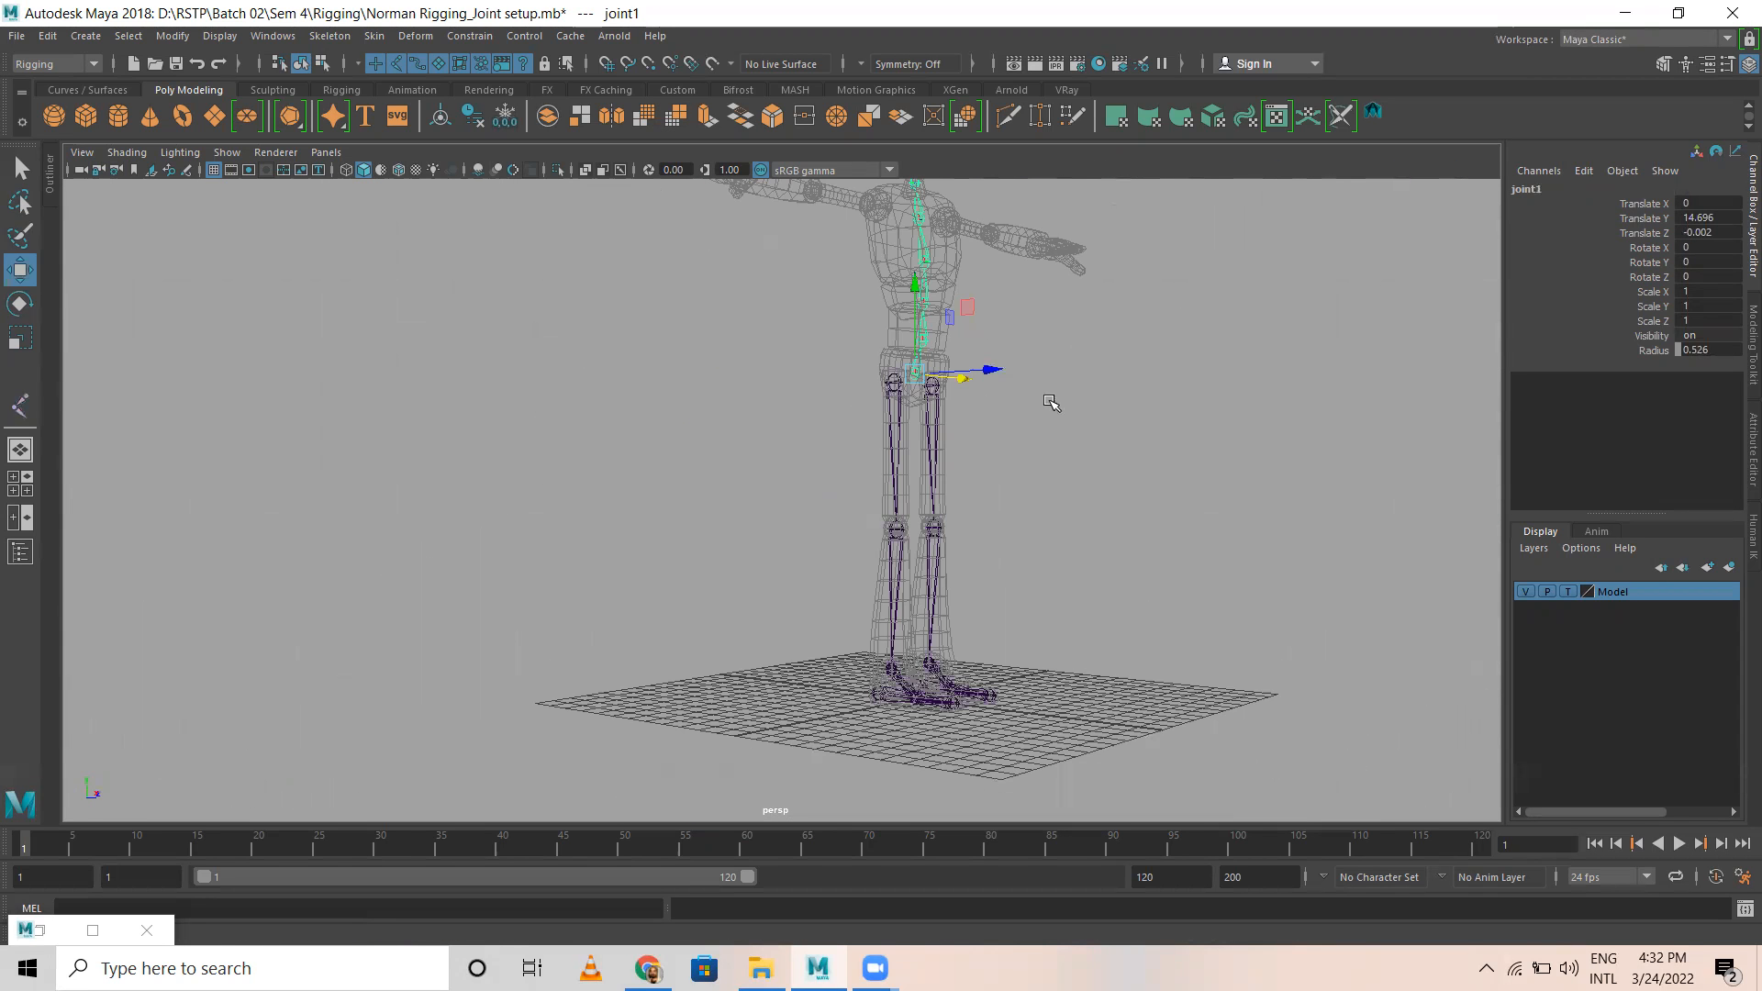
pyautogui.keyDown('alt'); pyautogui.moveTo(1051, 402); pyautogui.dragTo(1138, 376, button='right'); pyautogui.keyUp('alt')
pyautogui.keyDown('alt'); pyautogui.moveTo(1120, 349); pyautogui.dragTo(1053, 569, button='middle'); pyautogui.keyUp('alt')
pyautogui.keyDown('alt'); pyautogui.moveTo(1028, 551); pyautogui.dragTo(376, 514); pyautogui.keyUp('alt')
pyautogui.keyDown('alt'); pyautogui.moveTo(377, 514); pyautogui.dragTo(365, 645, button='middle'); pyautogui.keyUp('alt')
pyautogui.keyDown('alt'); pyautogui.moveTo(366, 645); pyautogui.dragTo(865, 702); pyautogui.keyUp('alt')
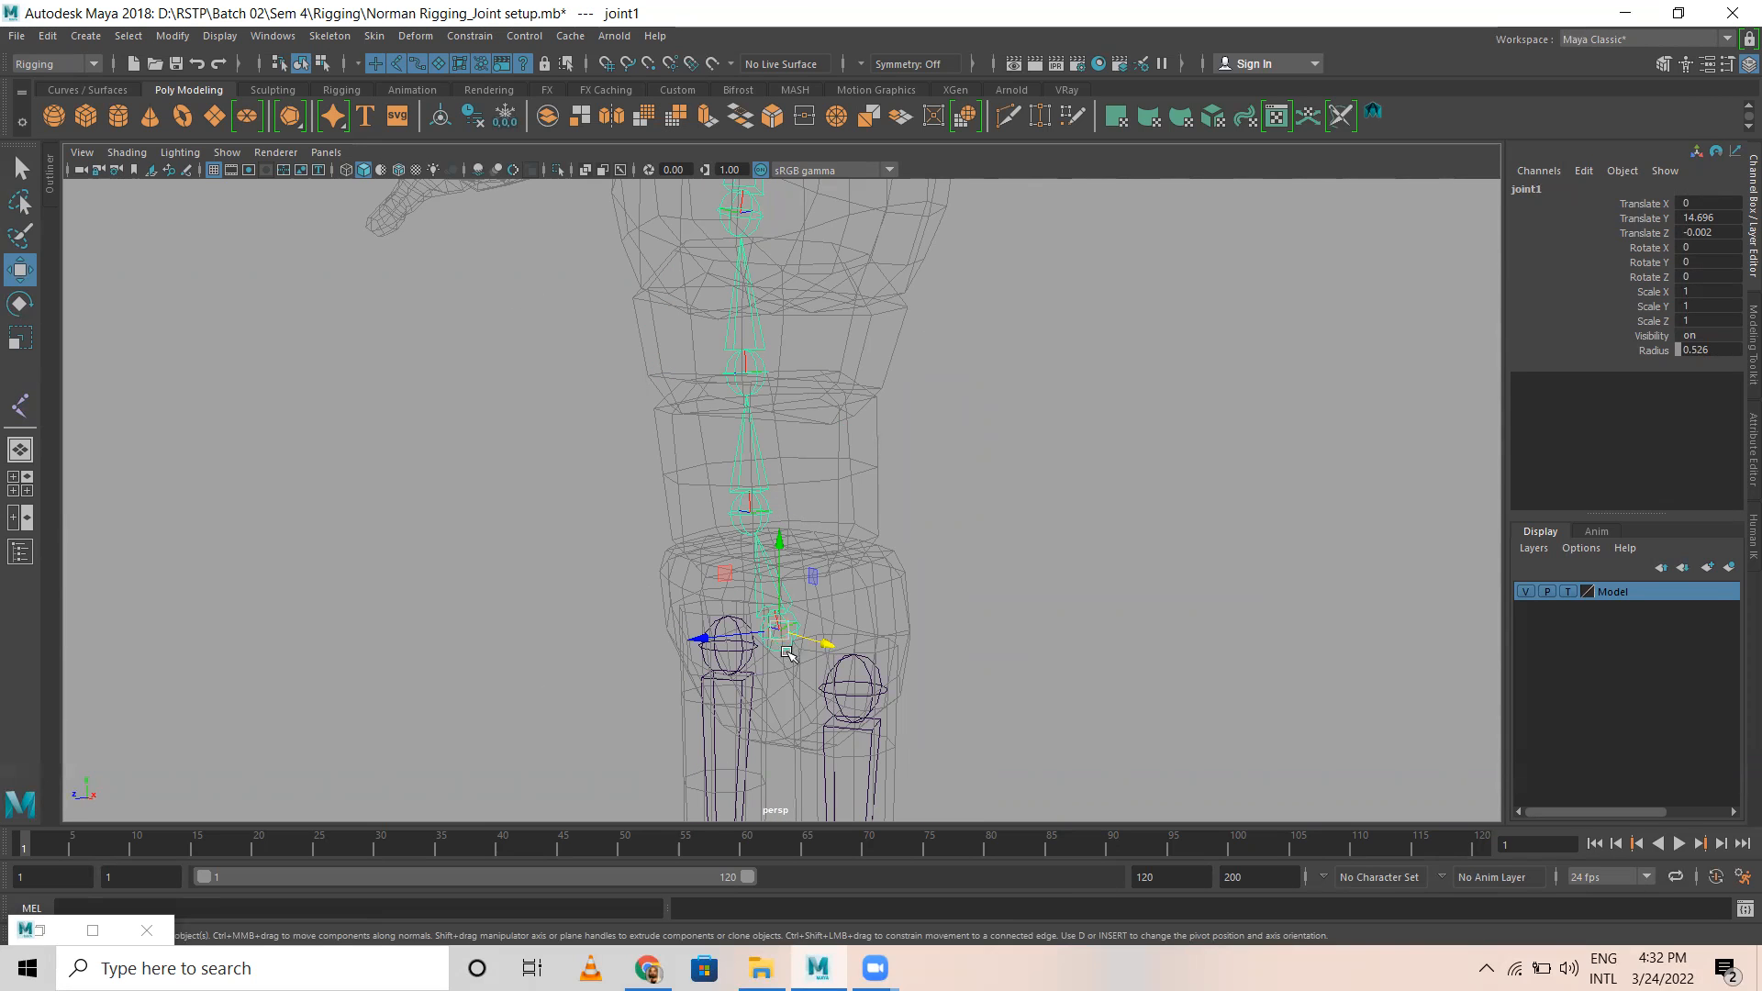
pyautogui.keyDown('alt'); pyautogui.moveTo(771, 496); pyautogui.dragTo(823, 526, button='middle'); pyautogui.keyUp('alt')
pyautogui.keyDown('alt'); pyautogui.moveTo(810, 458); pyautogui.dragTo(824, 582, button='middle'); pyautogui.keyUp('alt')
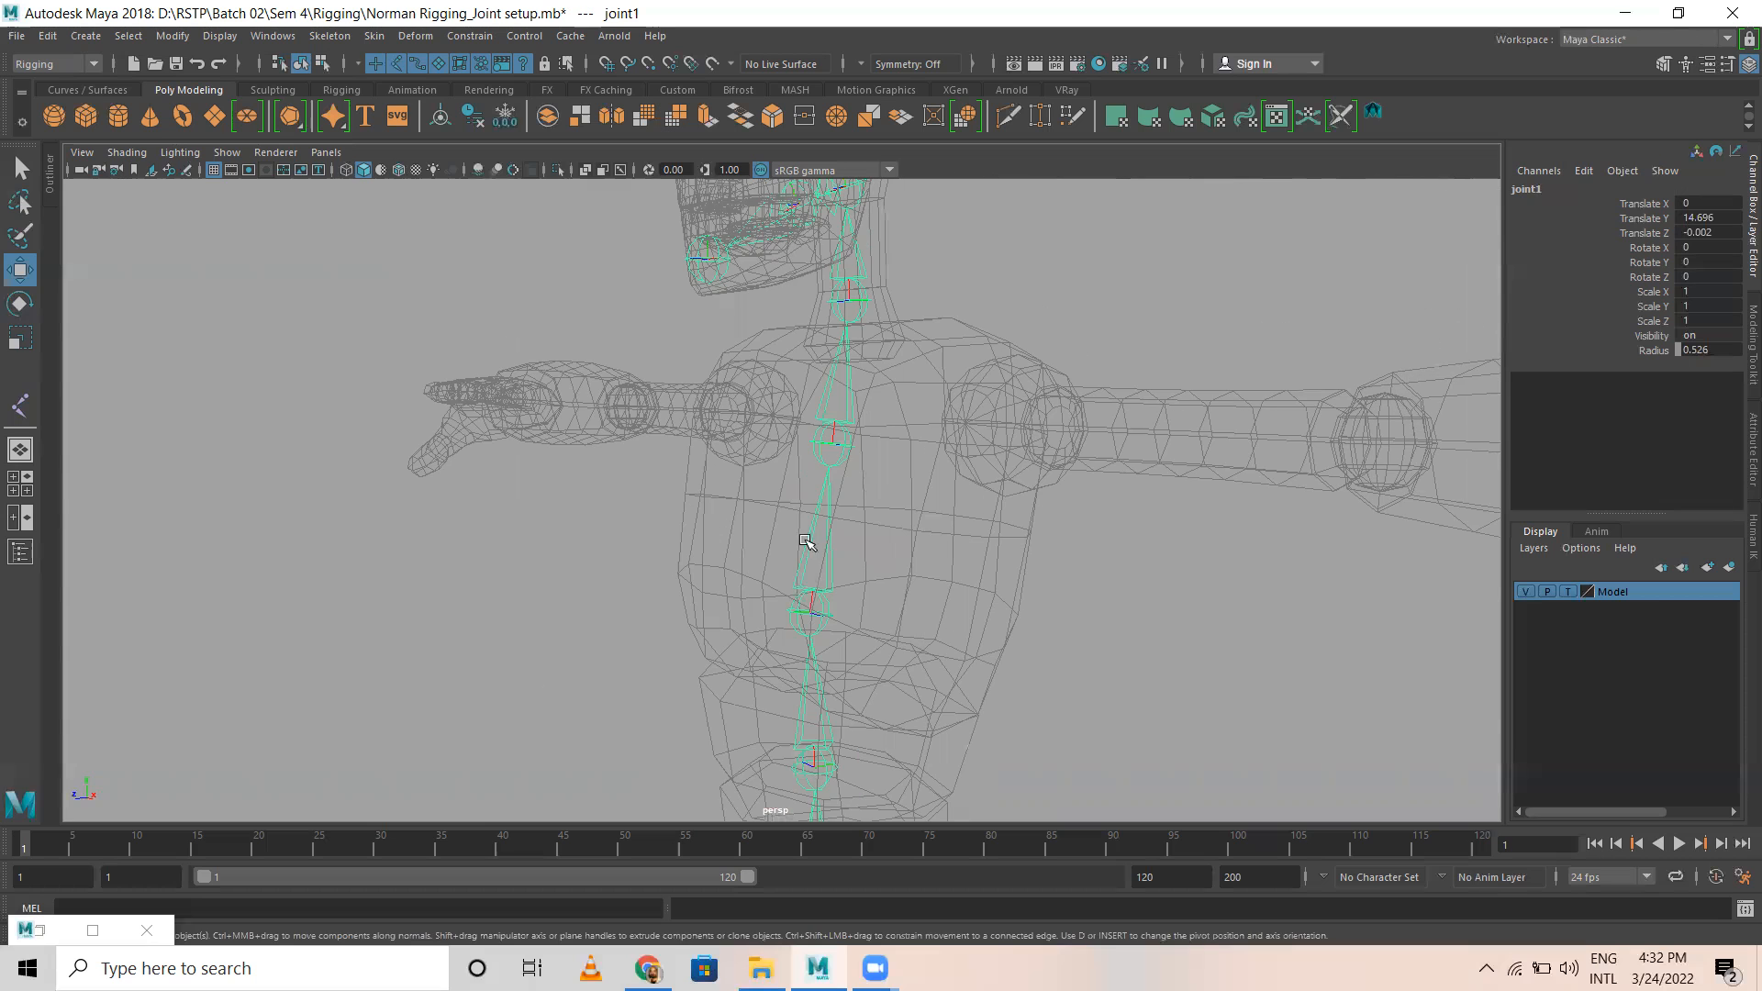
pyautogui.keyDown('alt'); pyautogui.moveTo(831, 449); pyautogui.dragTo(691, 393); pyautogui.keyUp('alt')
pyautogui.keyDown('alt'); pyautogui.moveTo(765, 307); pyautogui.dragTo(785, 531, button='middle'); pyautogui.keyUp('alt')
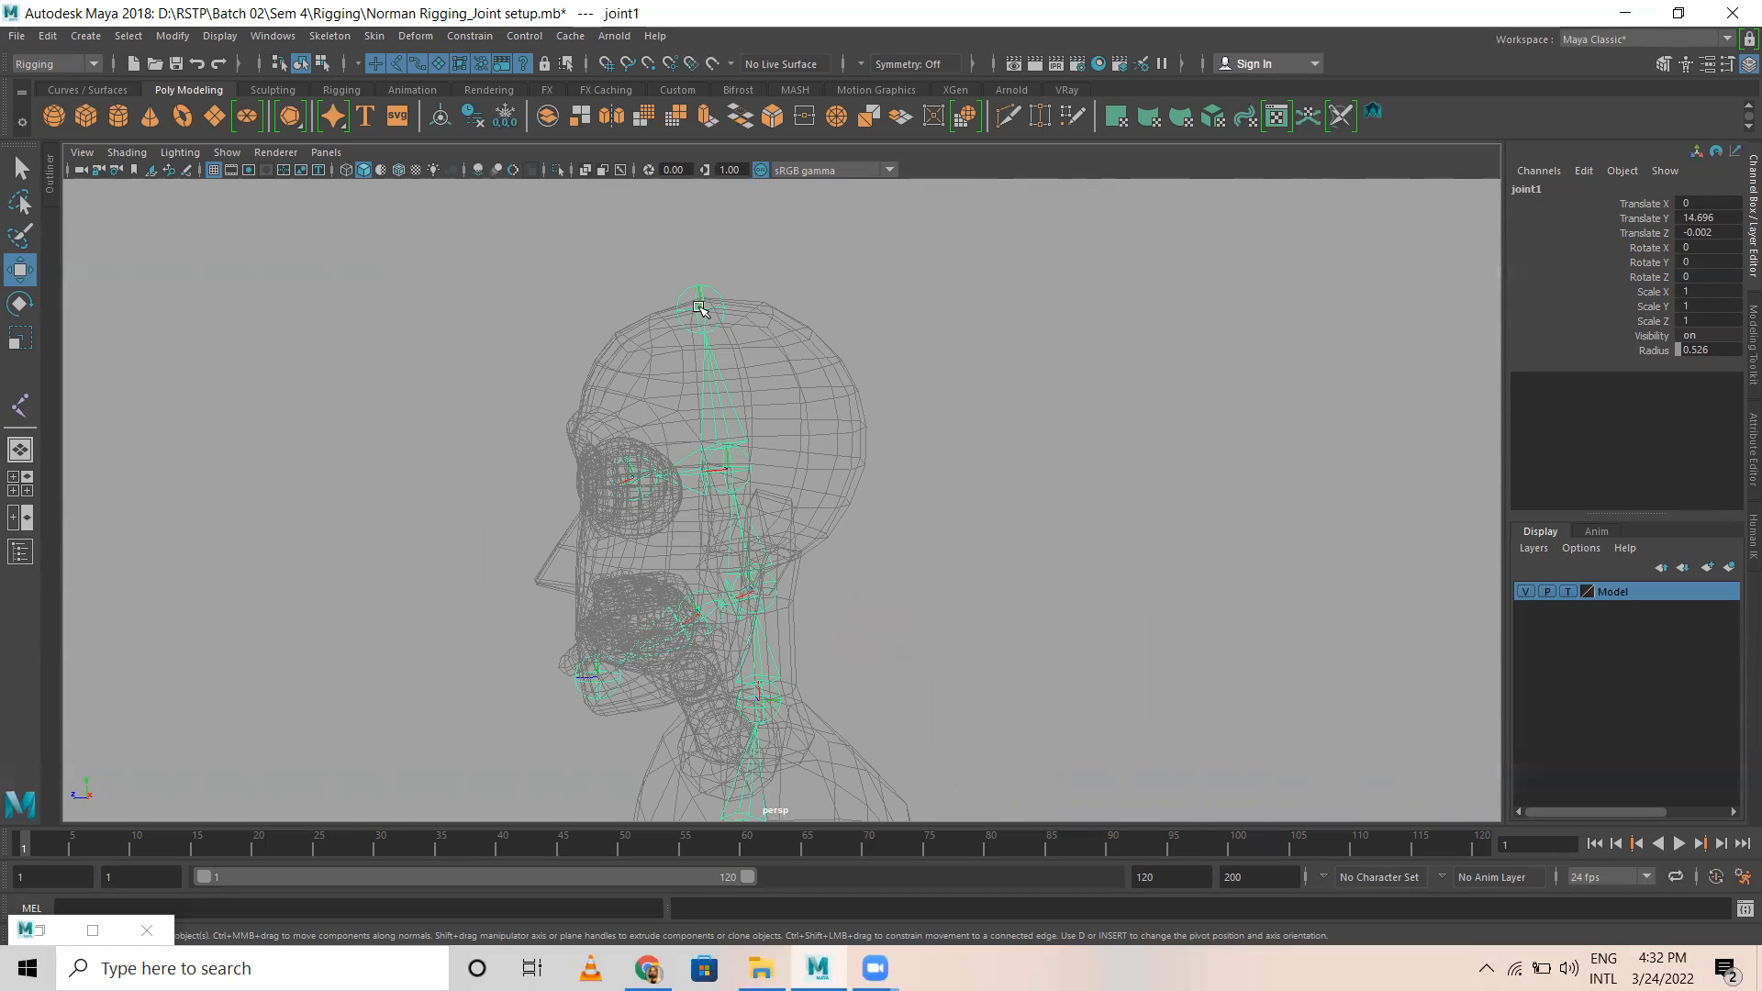
pyautogui.keyDown('alt'); pyautogui.moveTo(806, 669); pyautogui.dragTo(877, 505); pyautogui.keyUp('alt')
pyautogui.keyDown('alt'); pyautogui.moveTo(877, 504); pyautogui.dragTo(797, 520, button='right'); pyautogui.keyUp('alt')
pyautogui.keyDown('alt'); pyautogui.moveTo(731, 525); pyautogui.dragTo(785, 532); pyautogui.keyUp('alt')
pyautogui.keyDown('alt'); pyautogui.moveTo(850, 496); pyautogui.dragTo(867, 585, button='middle'); pyautogui.keyUp('alt')
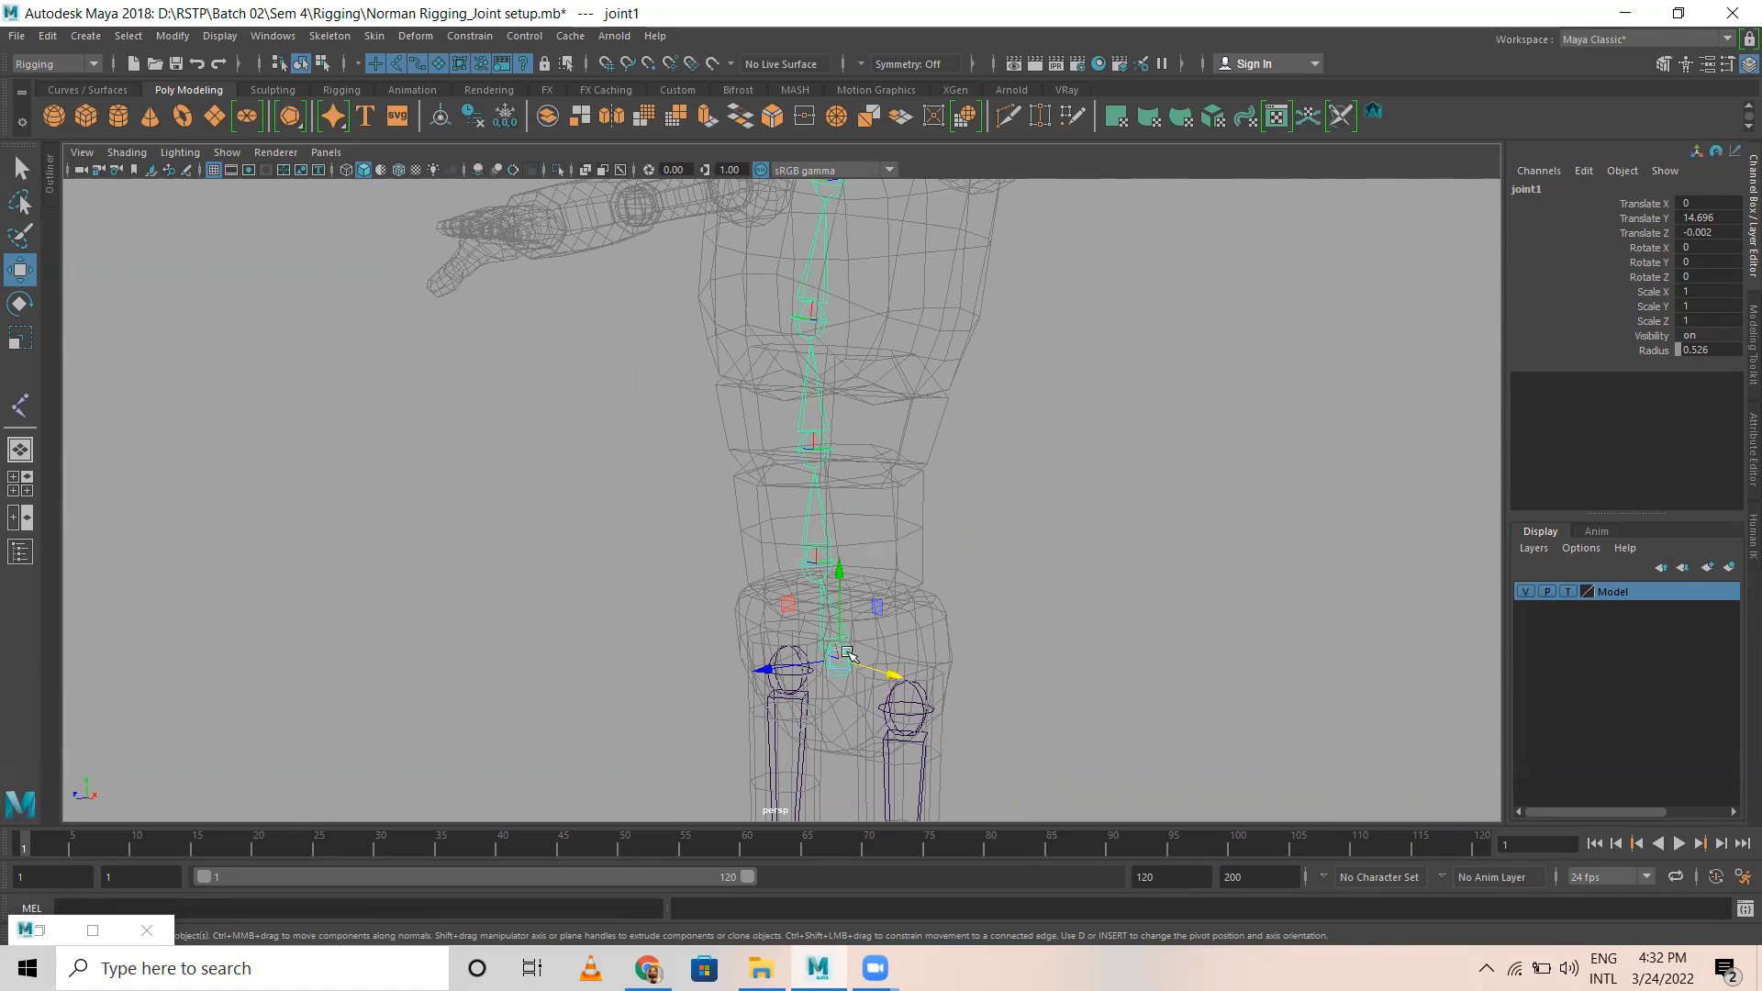
# Step: Select the four spine joints together, from the one just above the pelvis joint up to the upper chest
pyautogui.keyDown('shift'); pyautogui.click(818, 450); pyautogui.keyUp('shift')
pyautogui.keyDown('shift'); pyautogui.click(814, 319); pyautogui.keyUp('shift')
pyautogui.click(1039, 457)
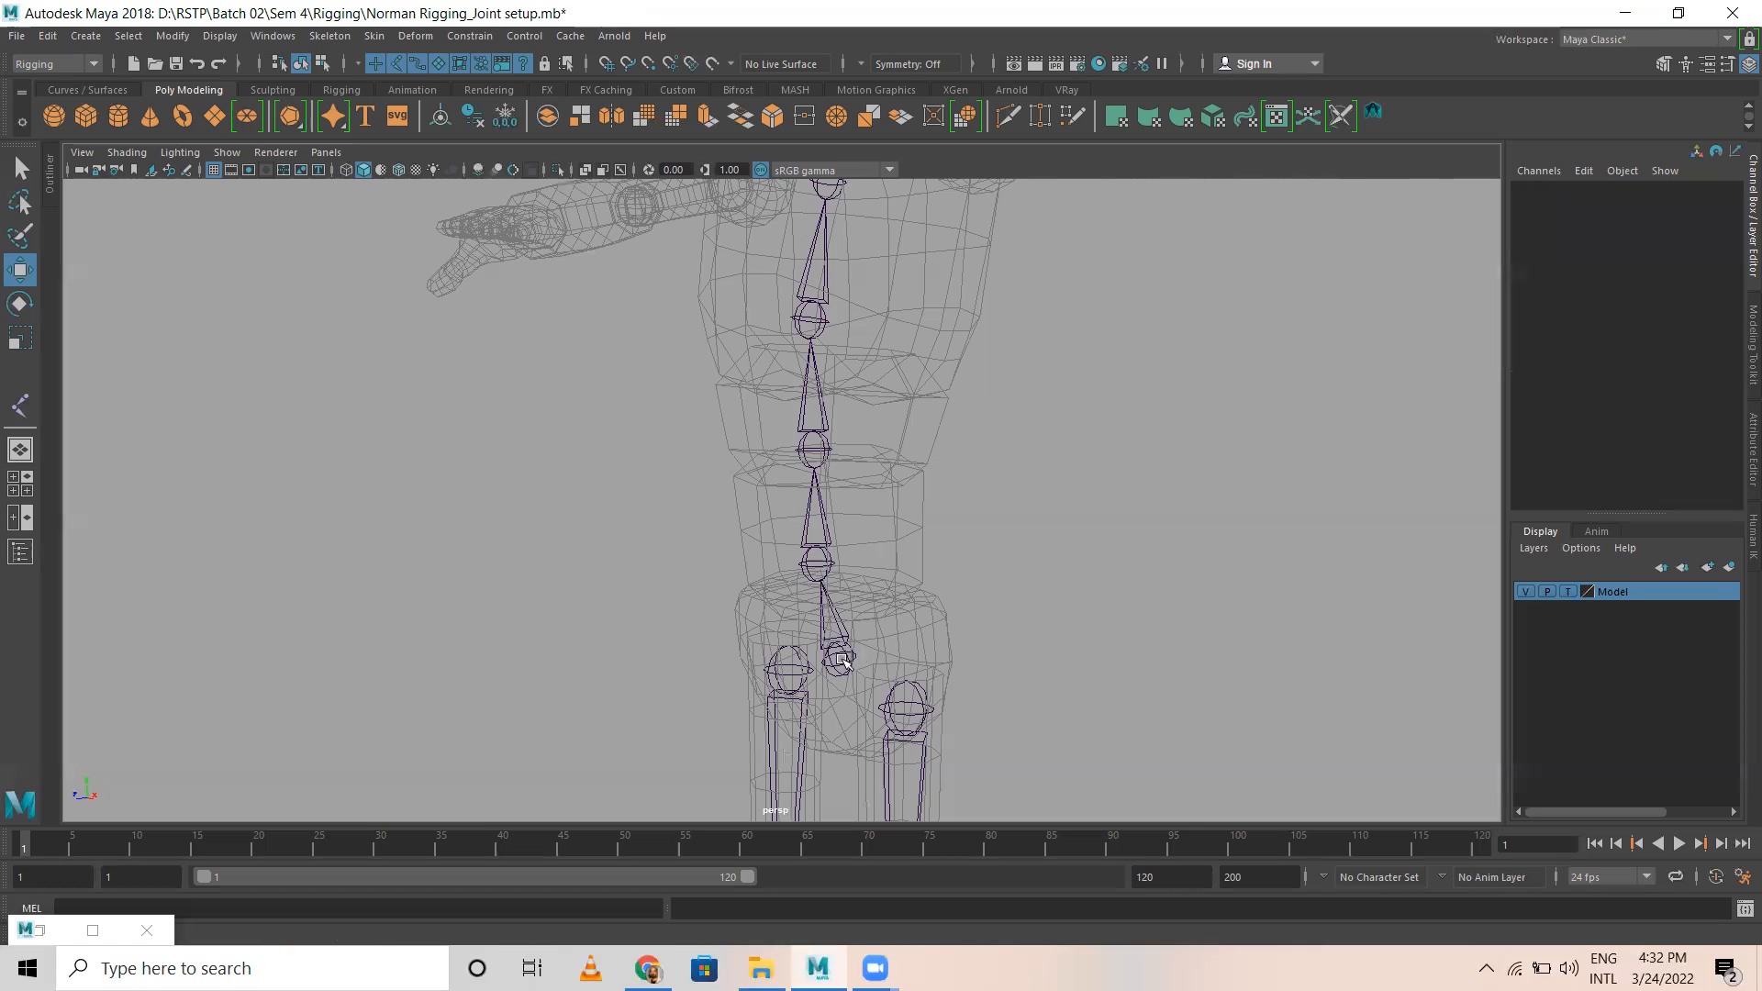
pyautogui.click(841, 660)
pyautogui.keyDown('shift'); pyautogui.click(841, 548); pyautogui.keyUp('shift')
pyautogui.keyDown('shift'); pyautogui.click(819, 441); pyautogui.keyUp('shift')
pyautogui.keyDown('shift'); pyautogui.click(812, 317); pyautogui.keyUp('shift')
pyautogui.keyDown('alt'); pyautogui.moveTo(1022, 401); pyautogui.dragTo(1072, 625, button='middle'); pyautogui.keyUp('alt')
pyautogui.keyDown('shift'); pyautogui.click(854, 413); pyautogui.keyUp('shift')
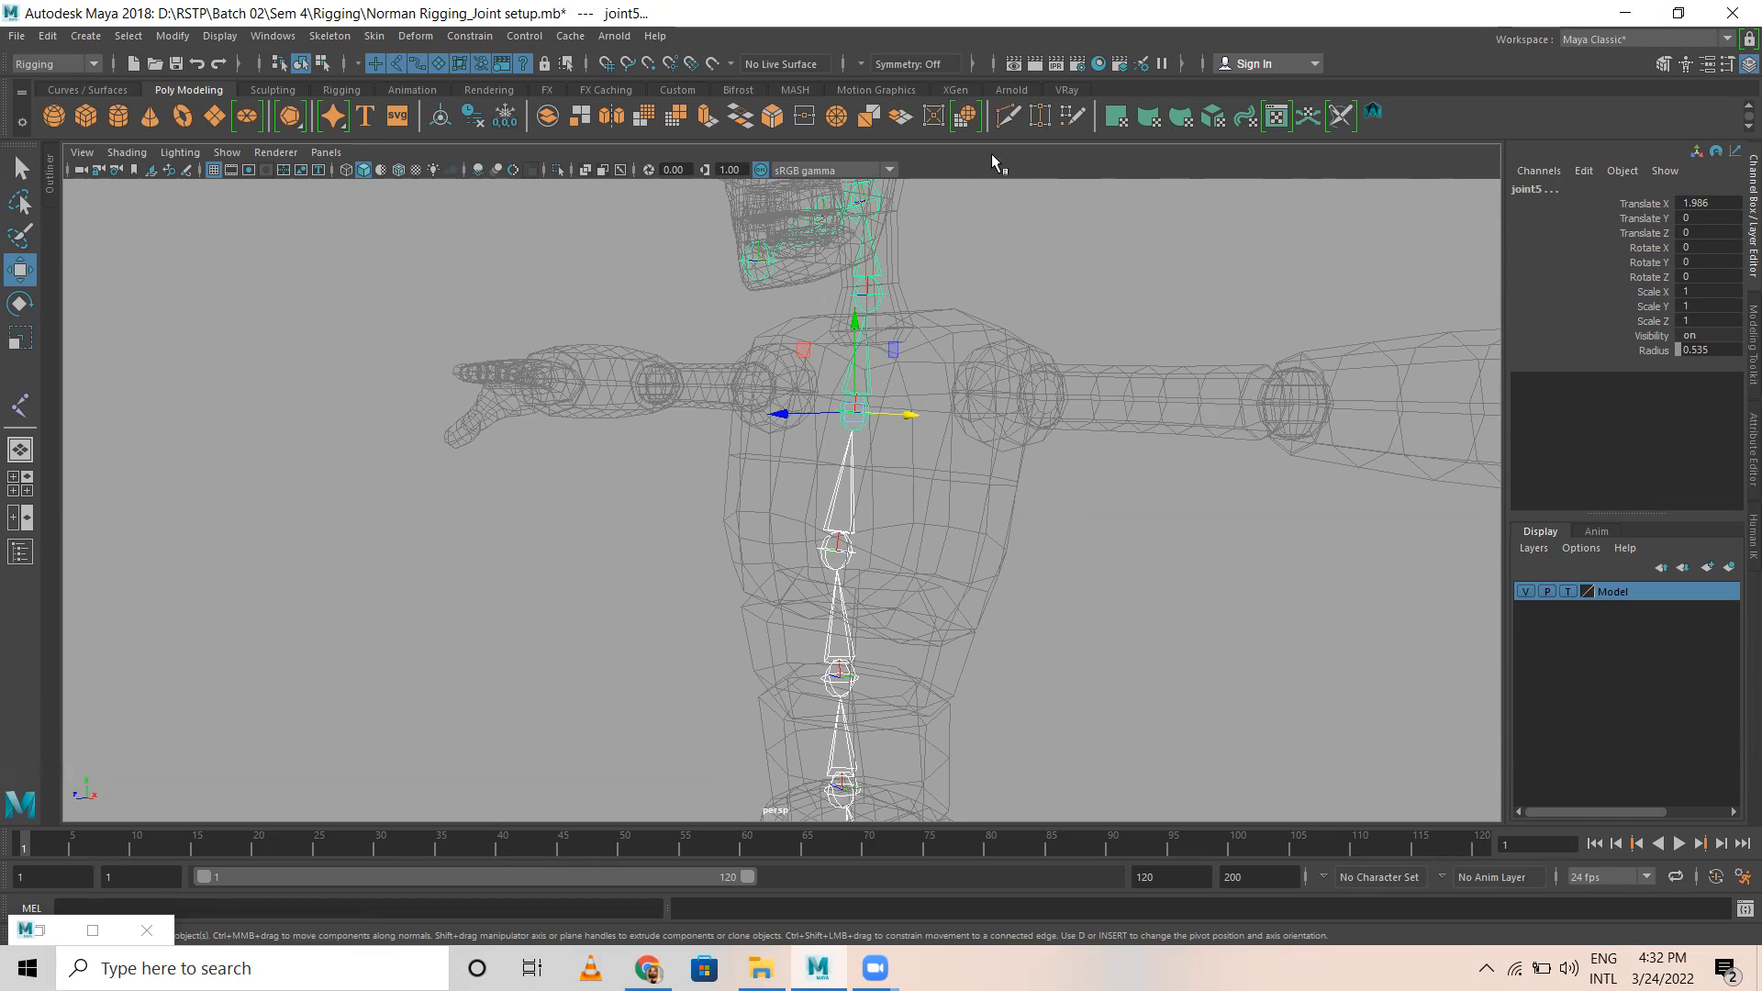
pyautogui.click(1181, 64)
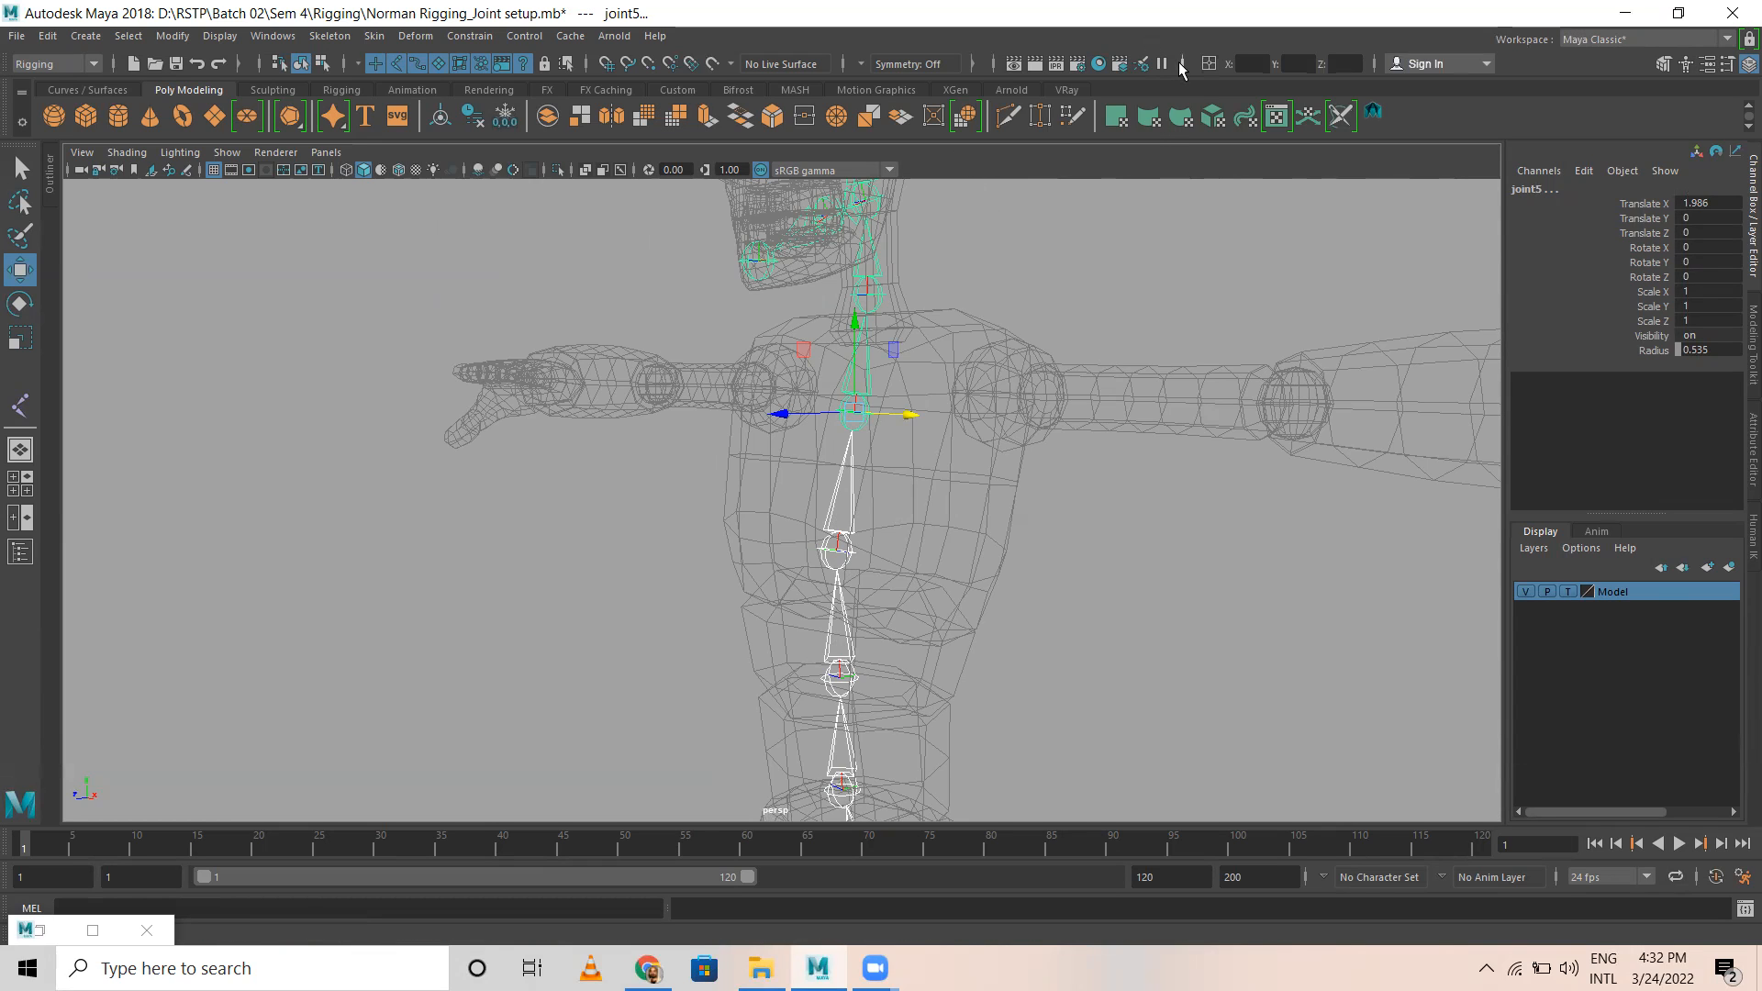
pyautogui.click(1181, 64)
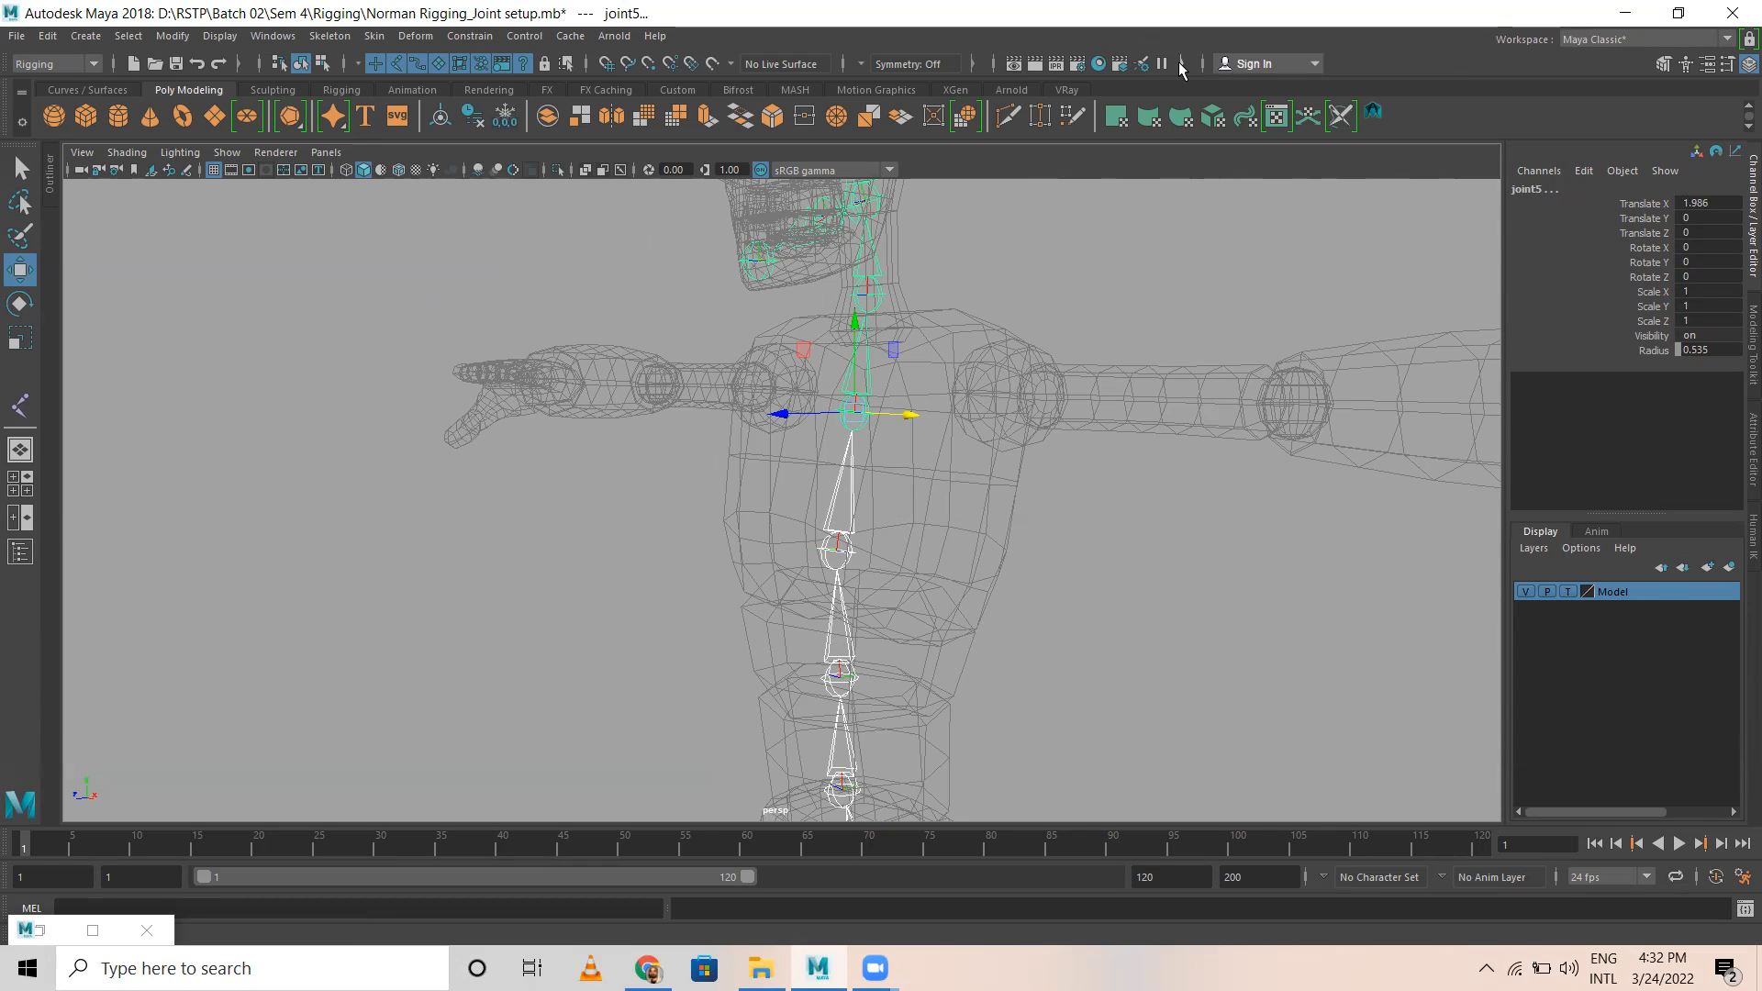
pyautogui.click(1203, 63)
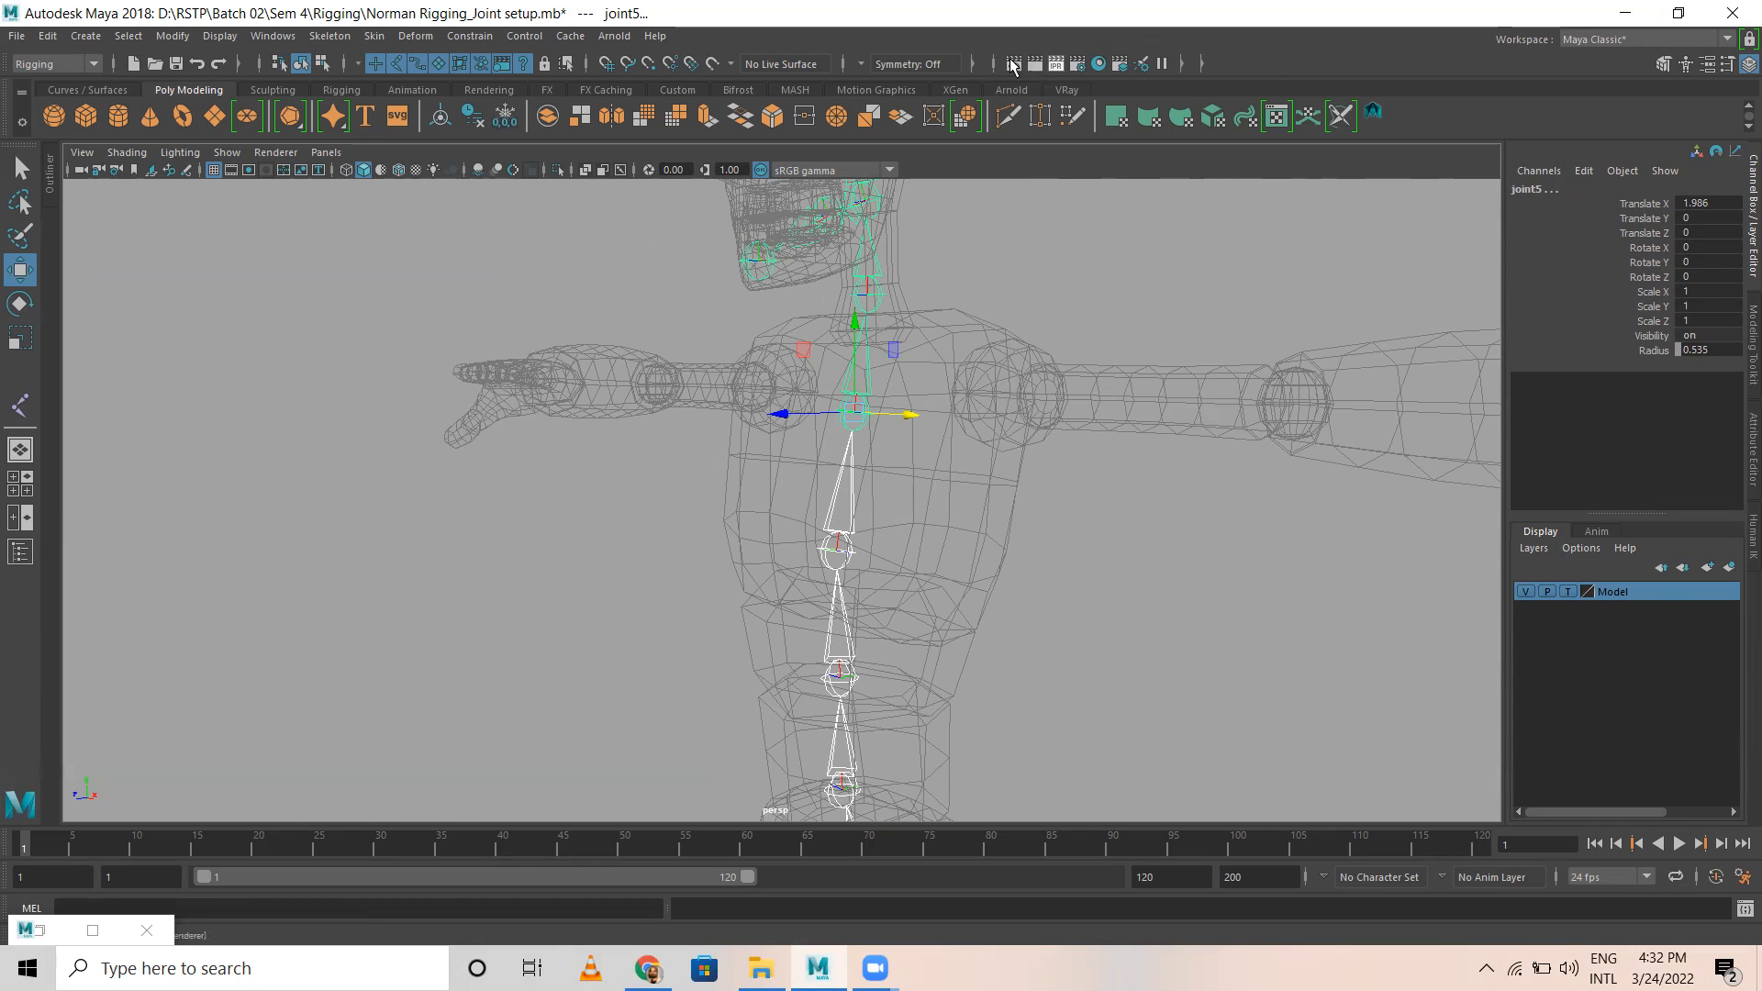
pyautogui.click(974, 64)
pyautogui.click(974, 64)
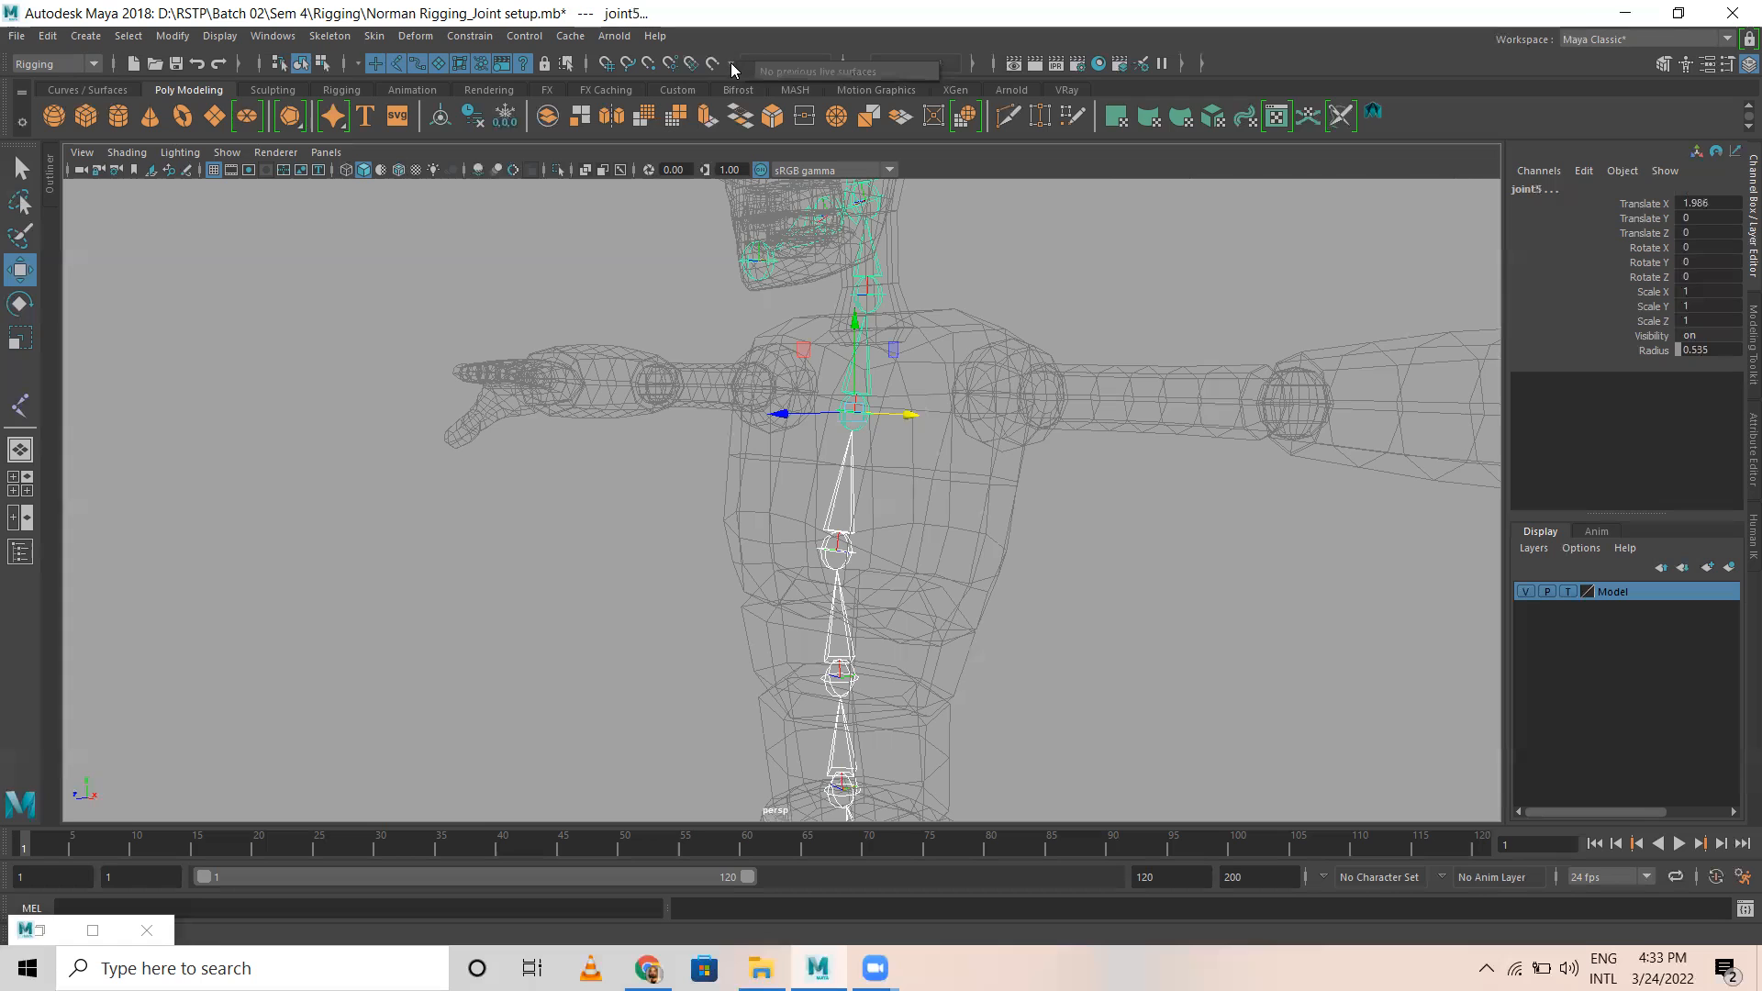
pyautogui.click(863, 60)
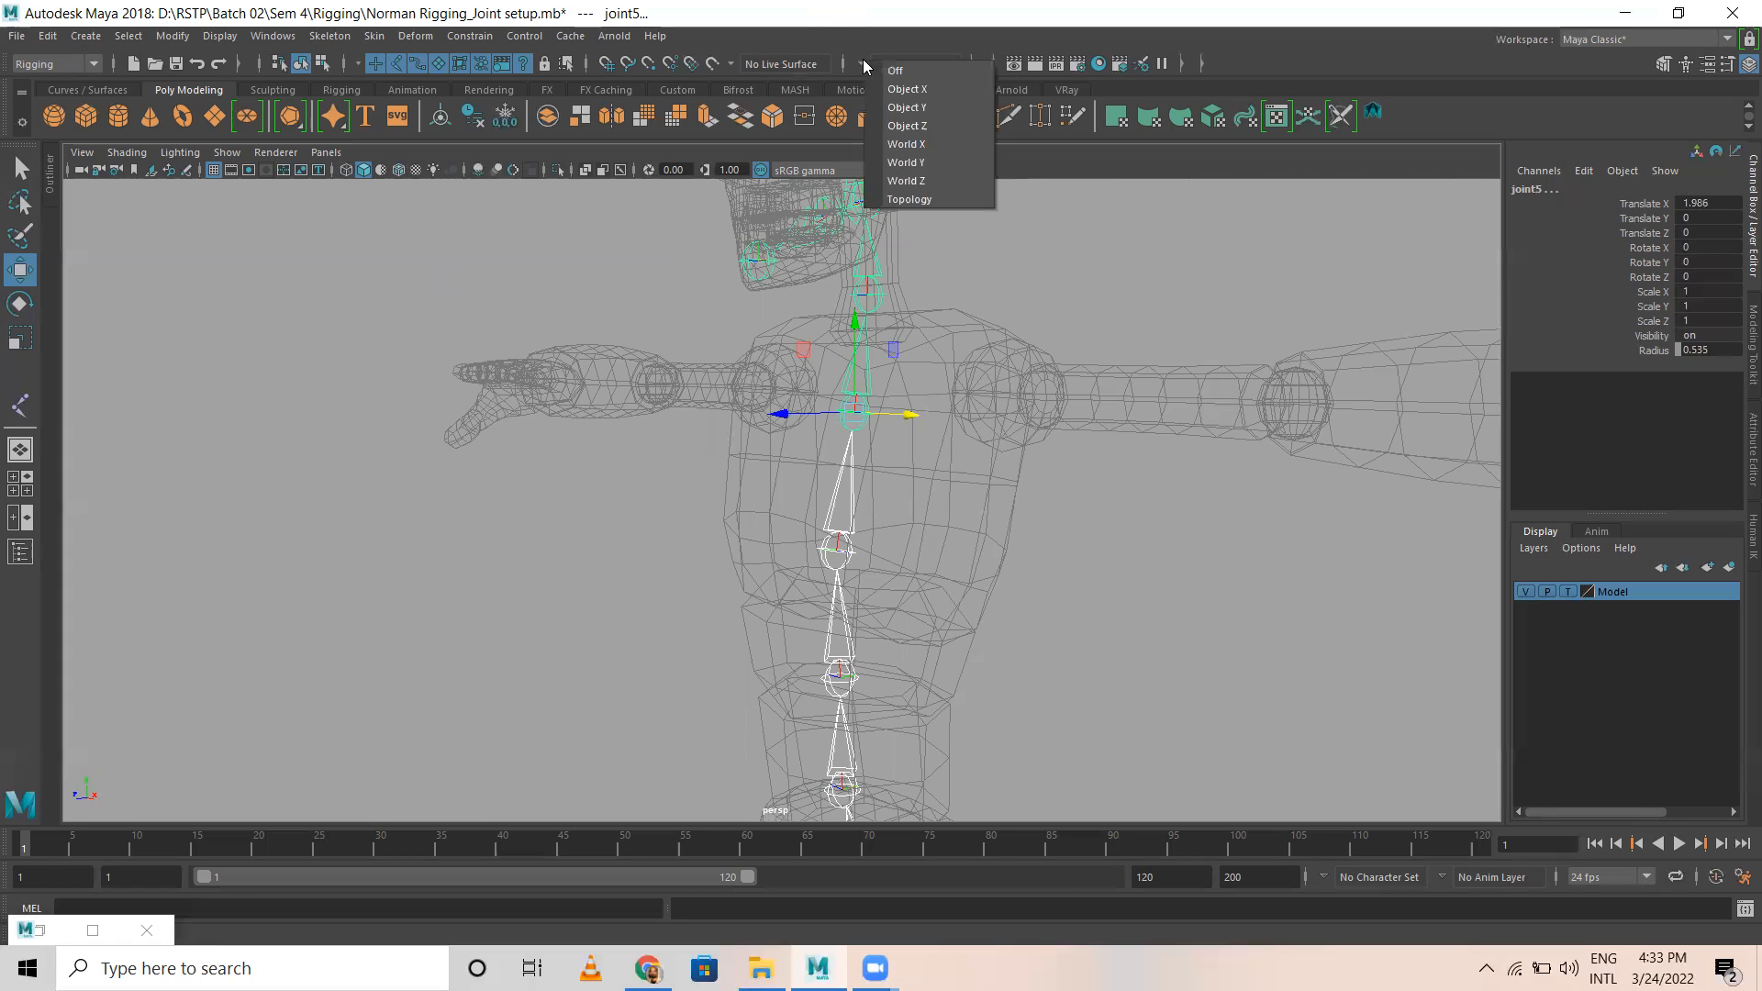
pyautogui.click(863, 30)
pyautogui.click(842, 63)
pyautogui.click(844, 64)
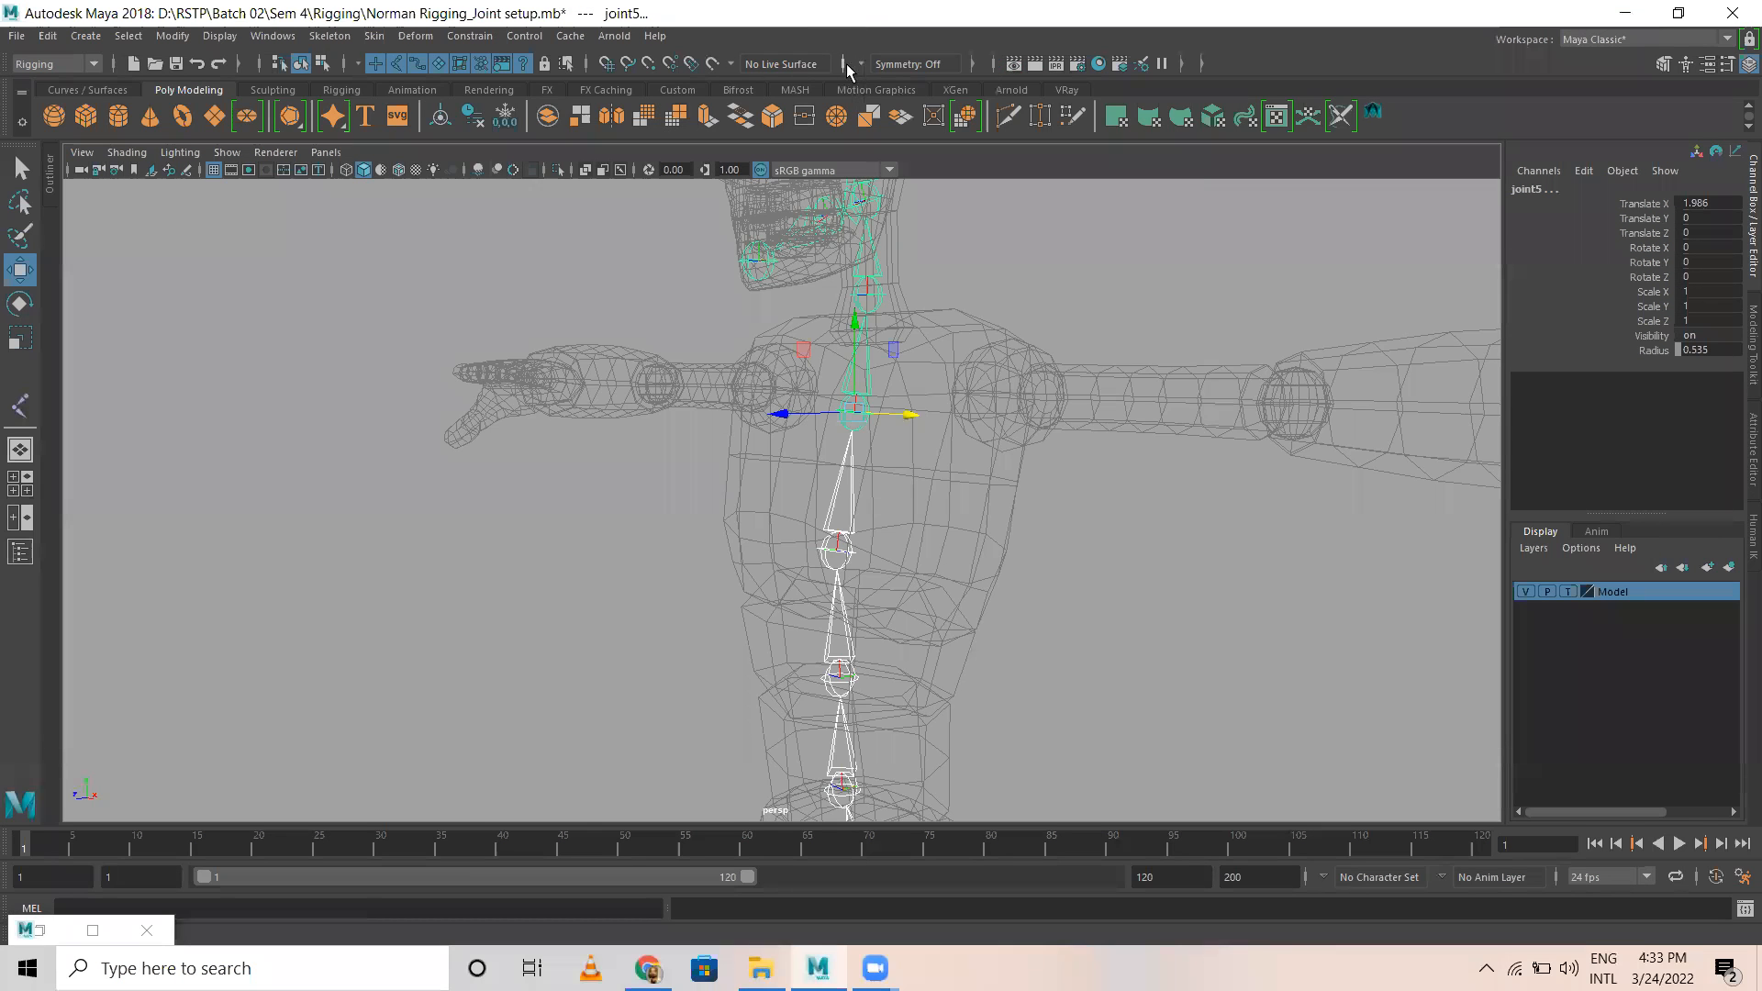
pyautogui.click(1183, 63)
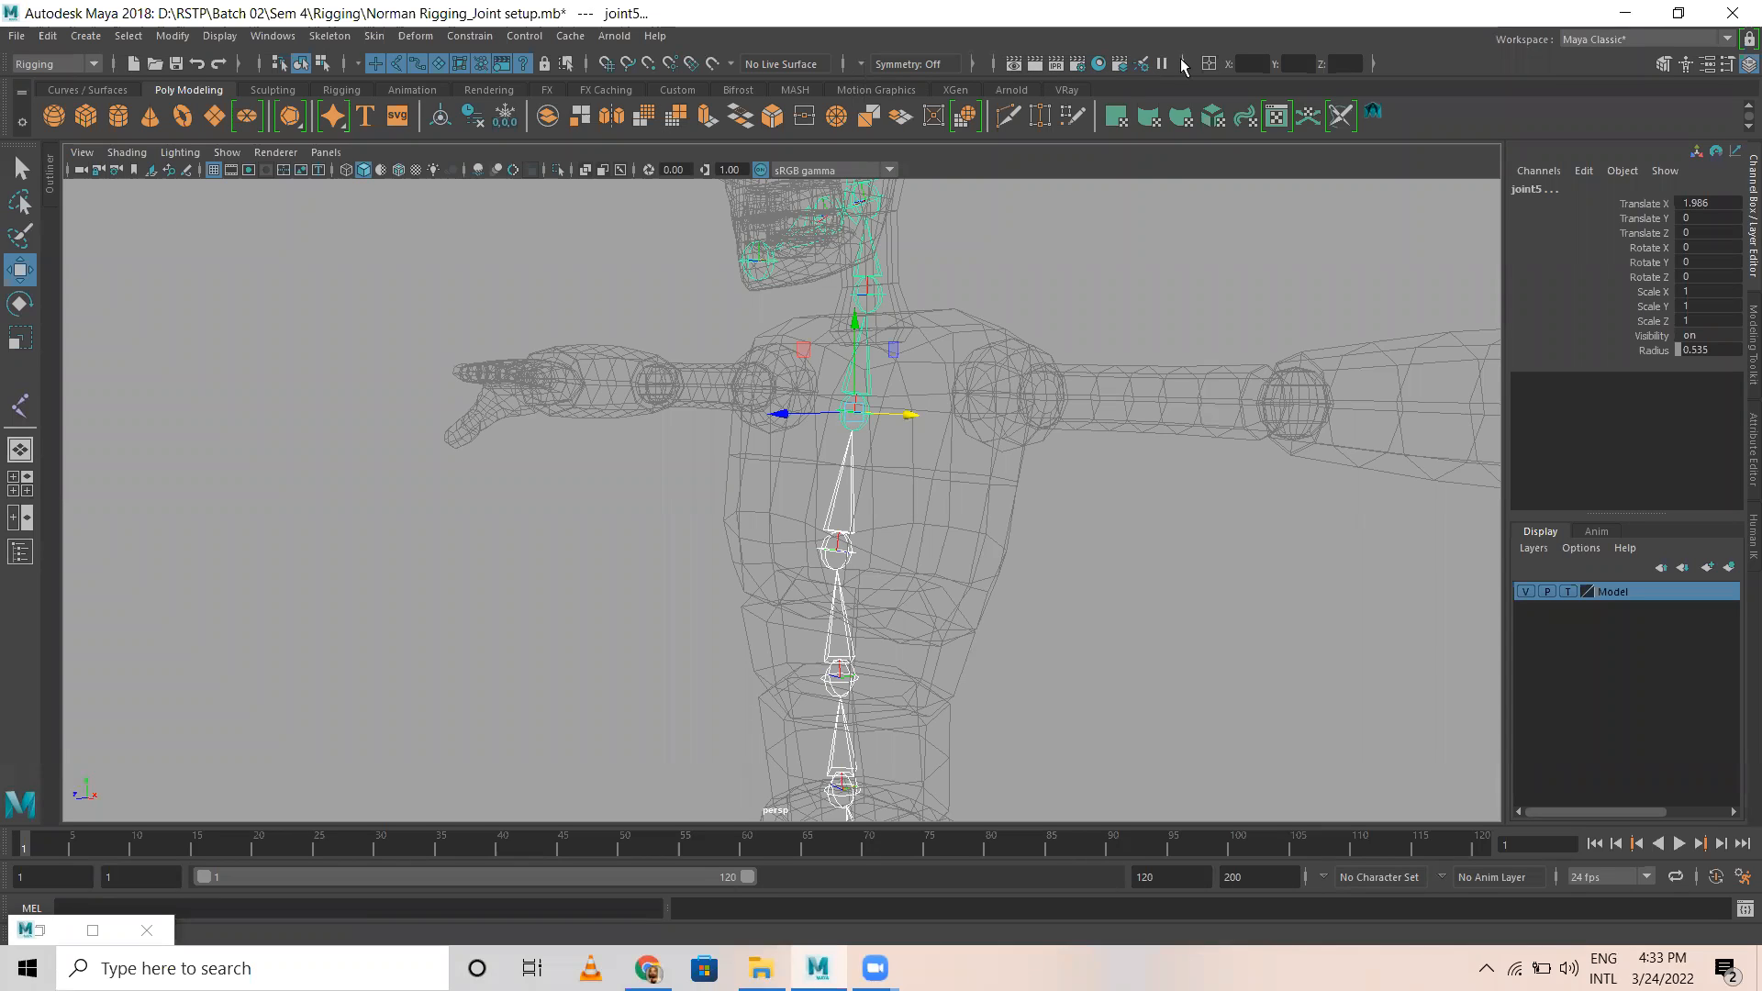
pyautogui.click(1208, 64)
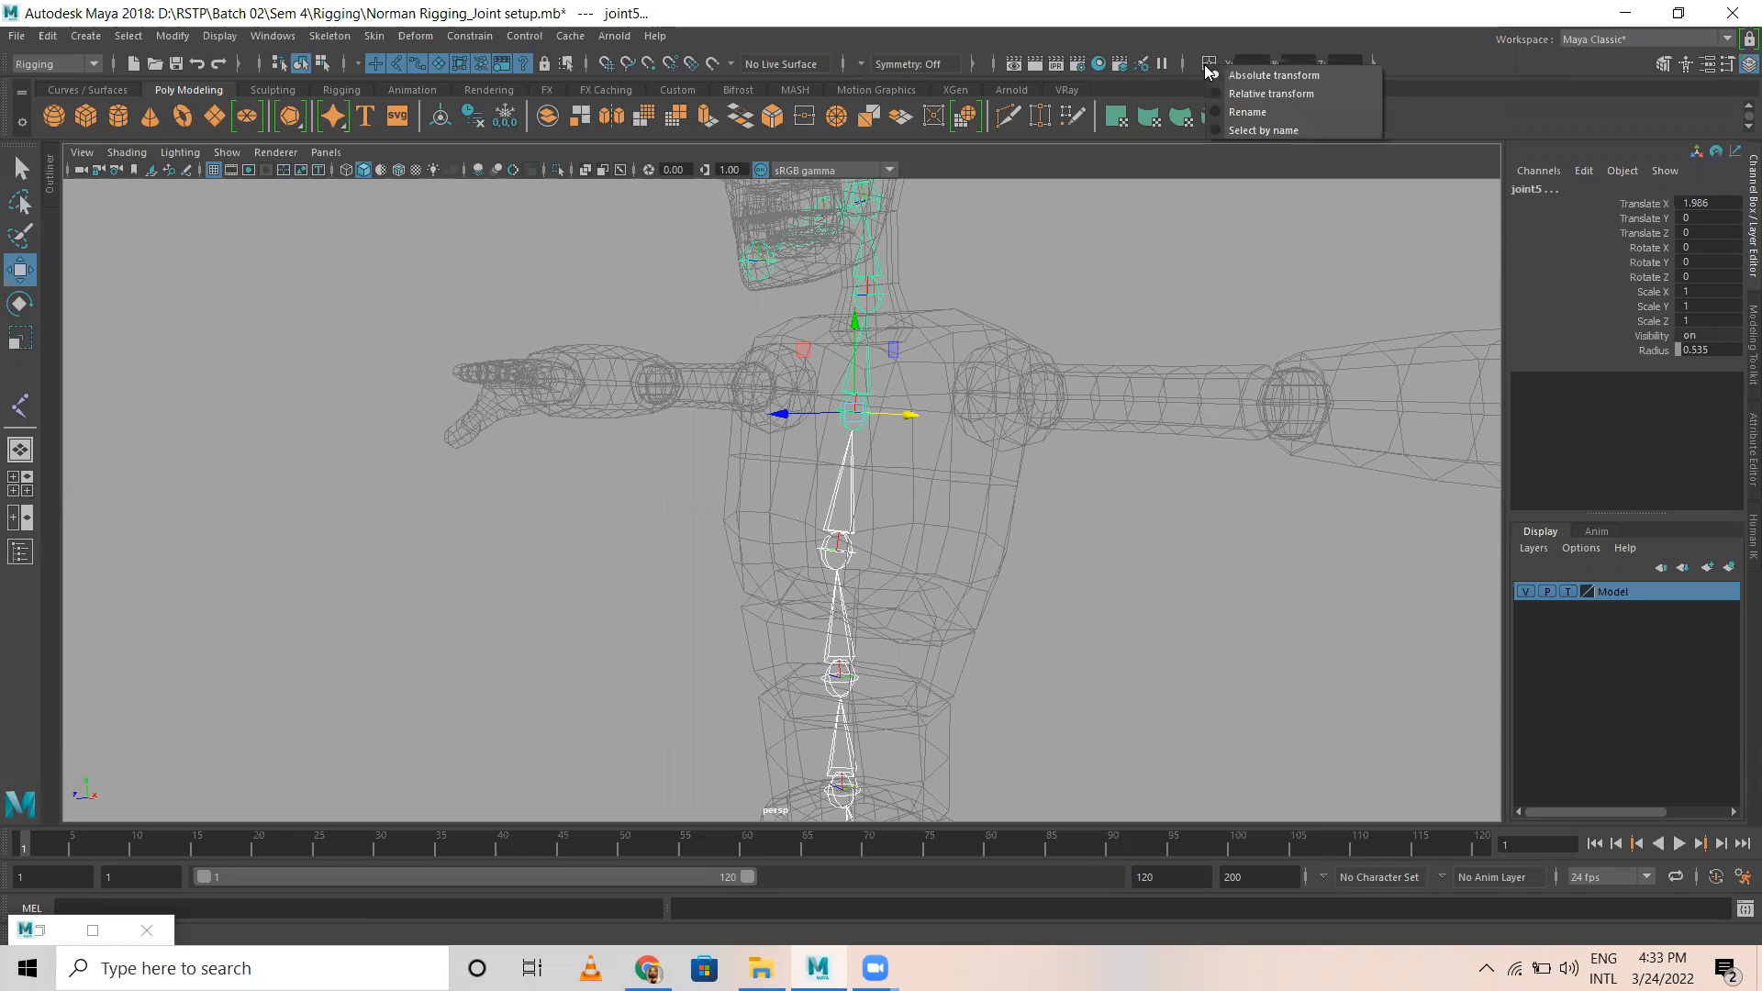
pyautogui.click(1162, 46)
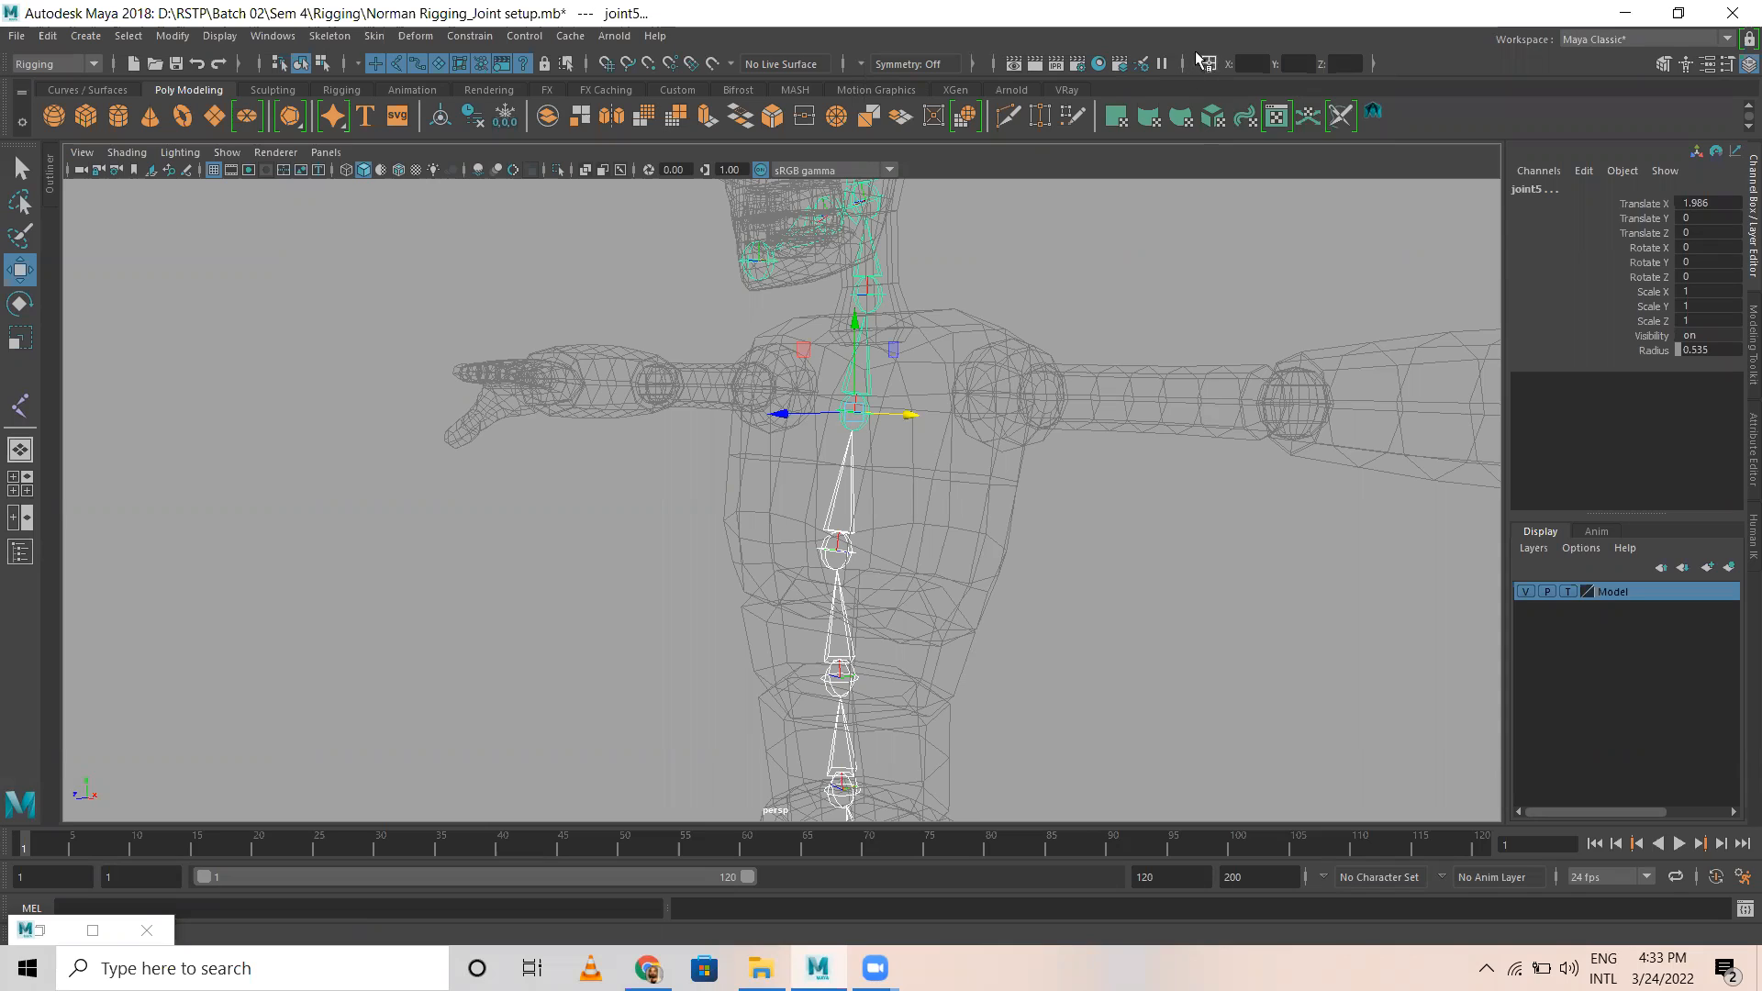
pyautogui.click(1183, 63)
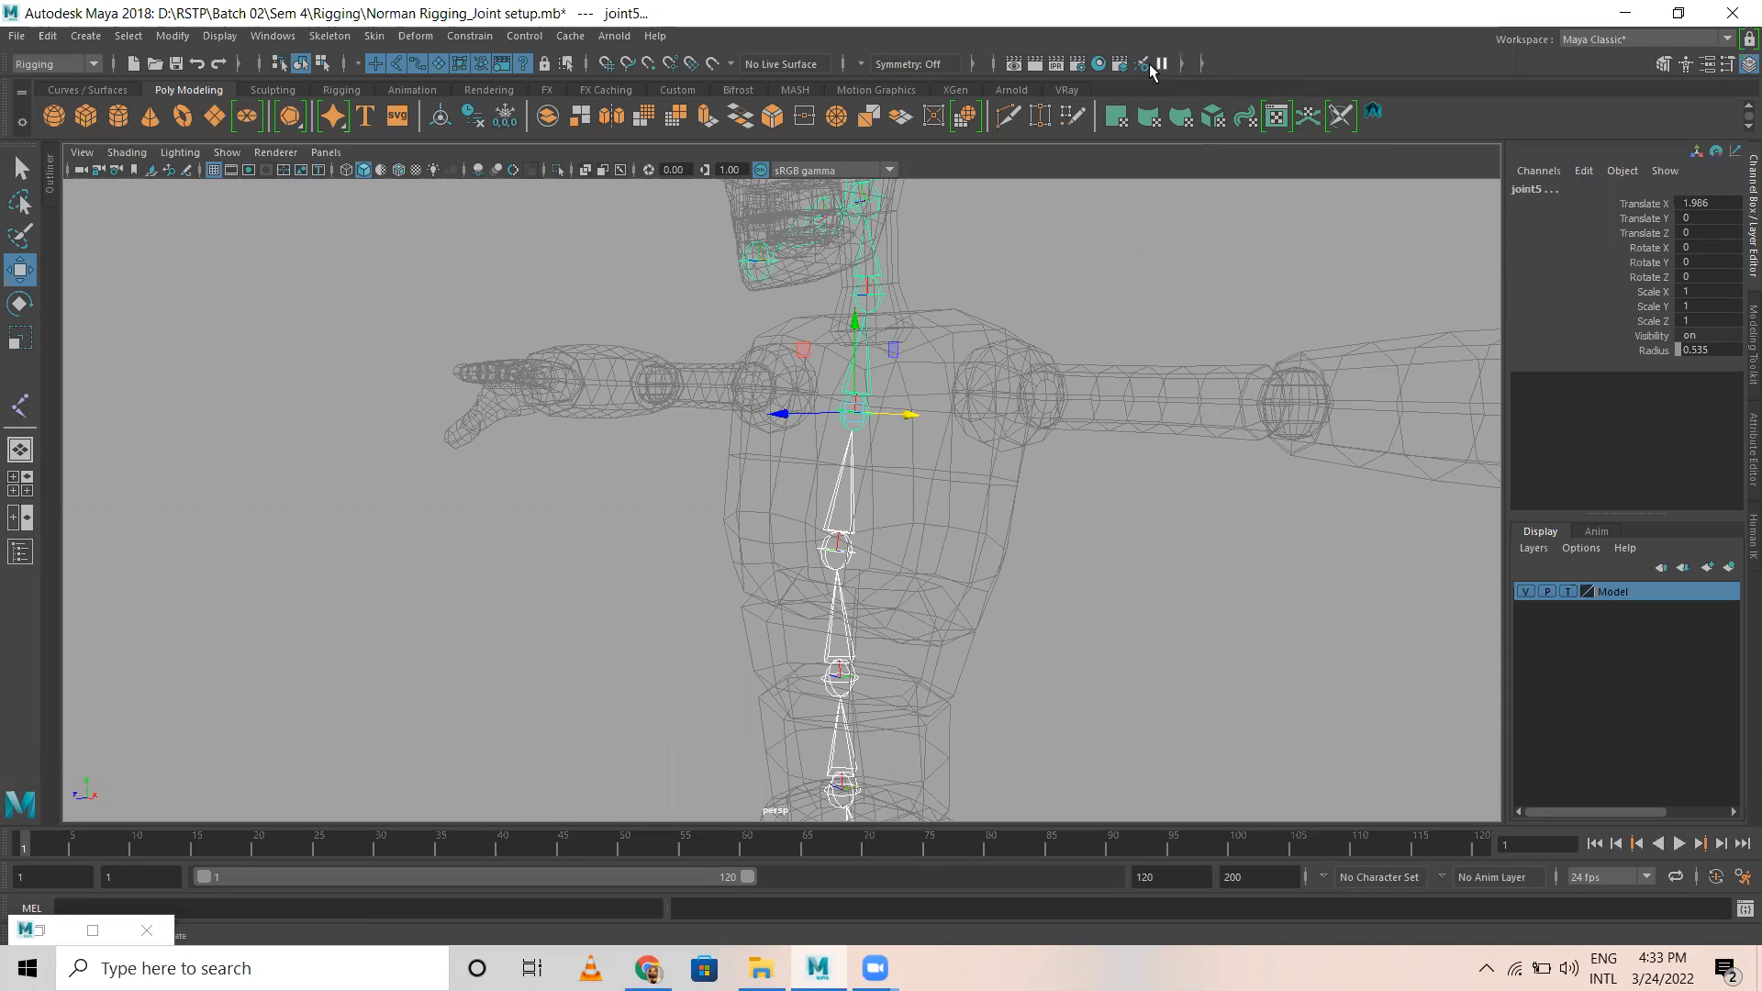
# Step: Show the quick input field and set its mode to Rename
pyautogui.click(1183, 63)
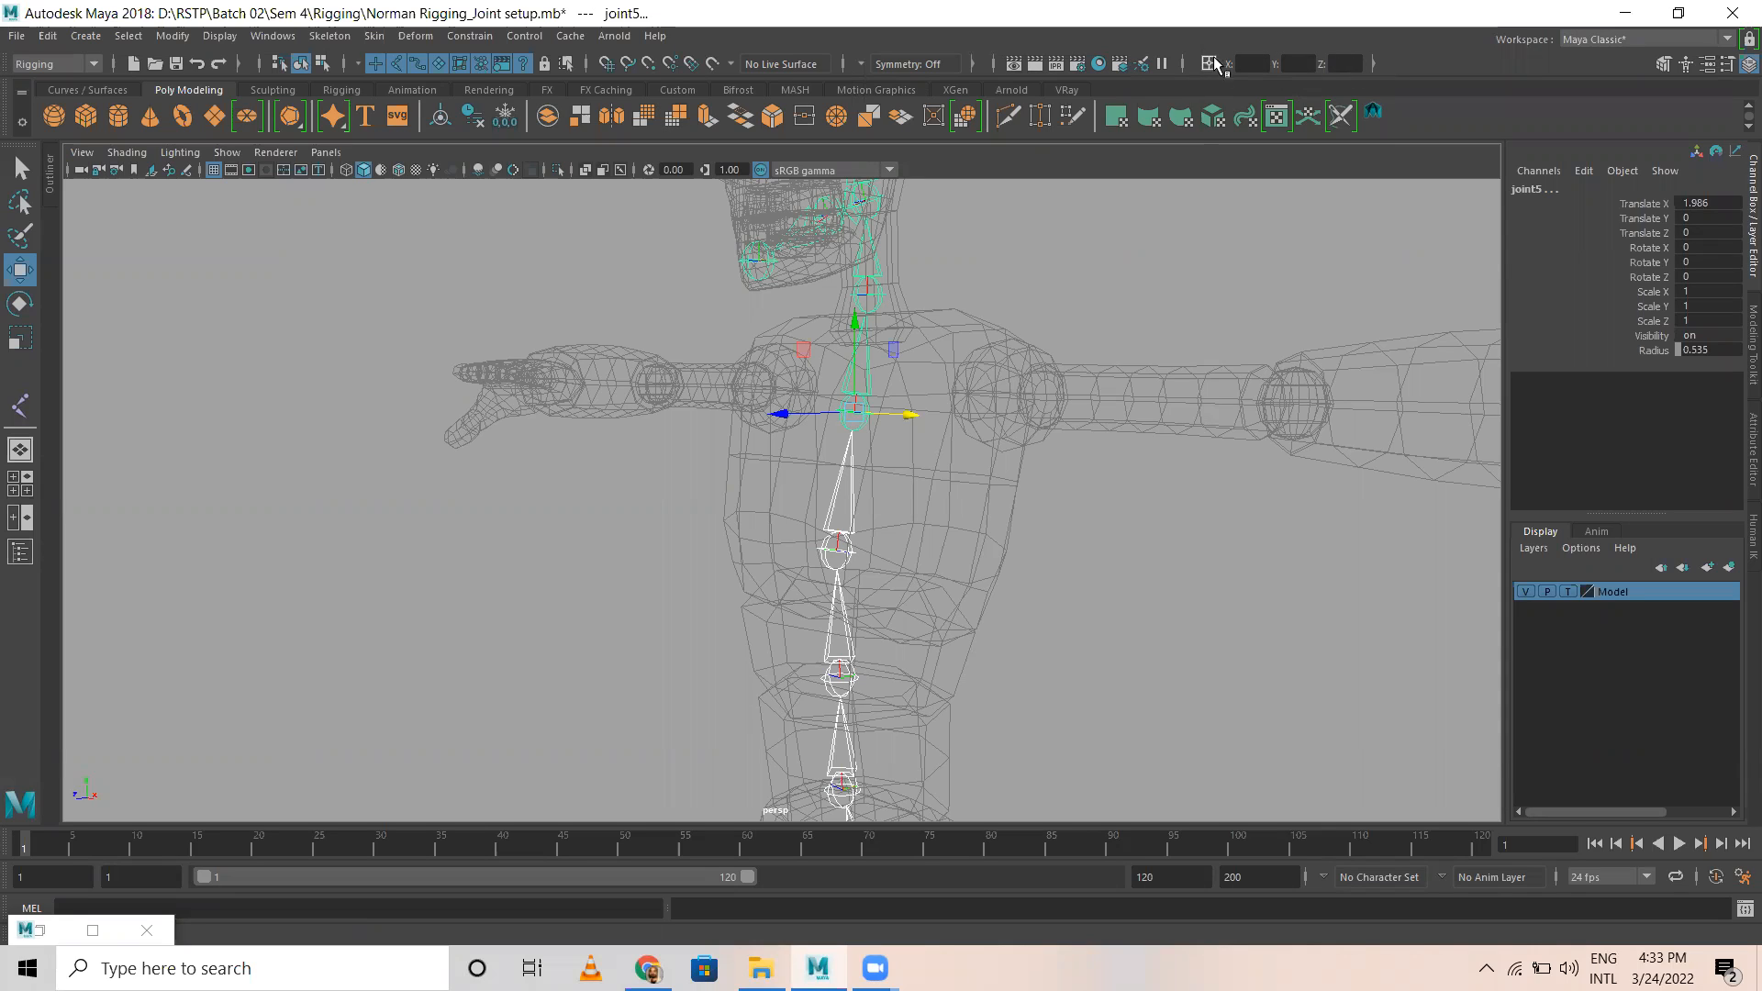
pyautogui.click(1209, 62)
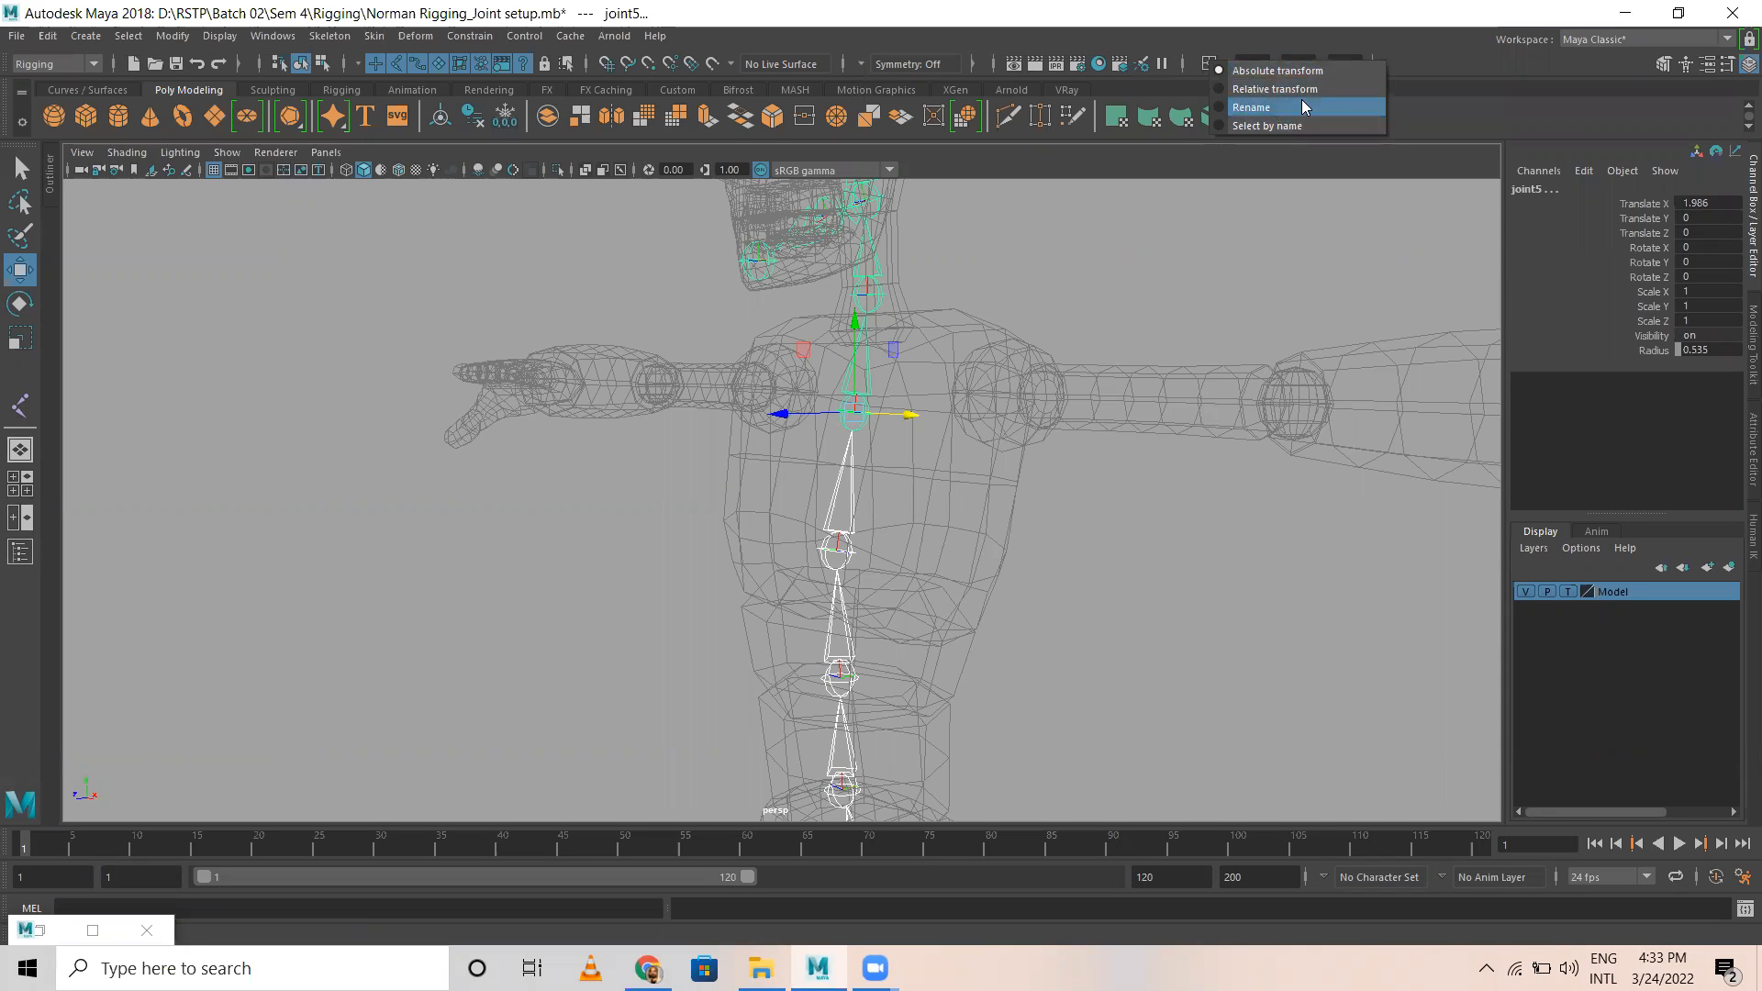
pyautogui.click(1258, 107)
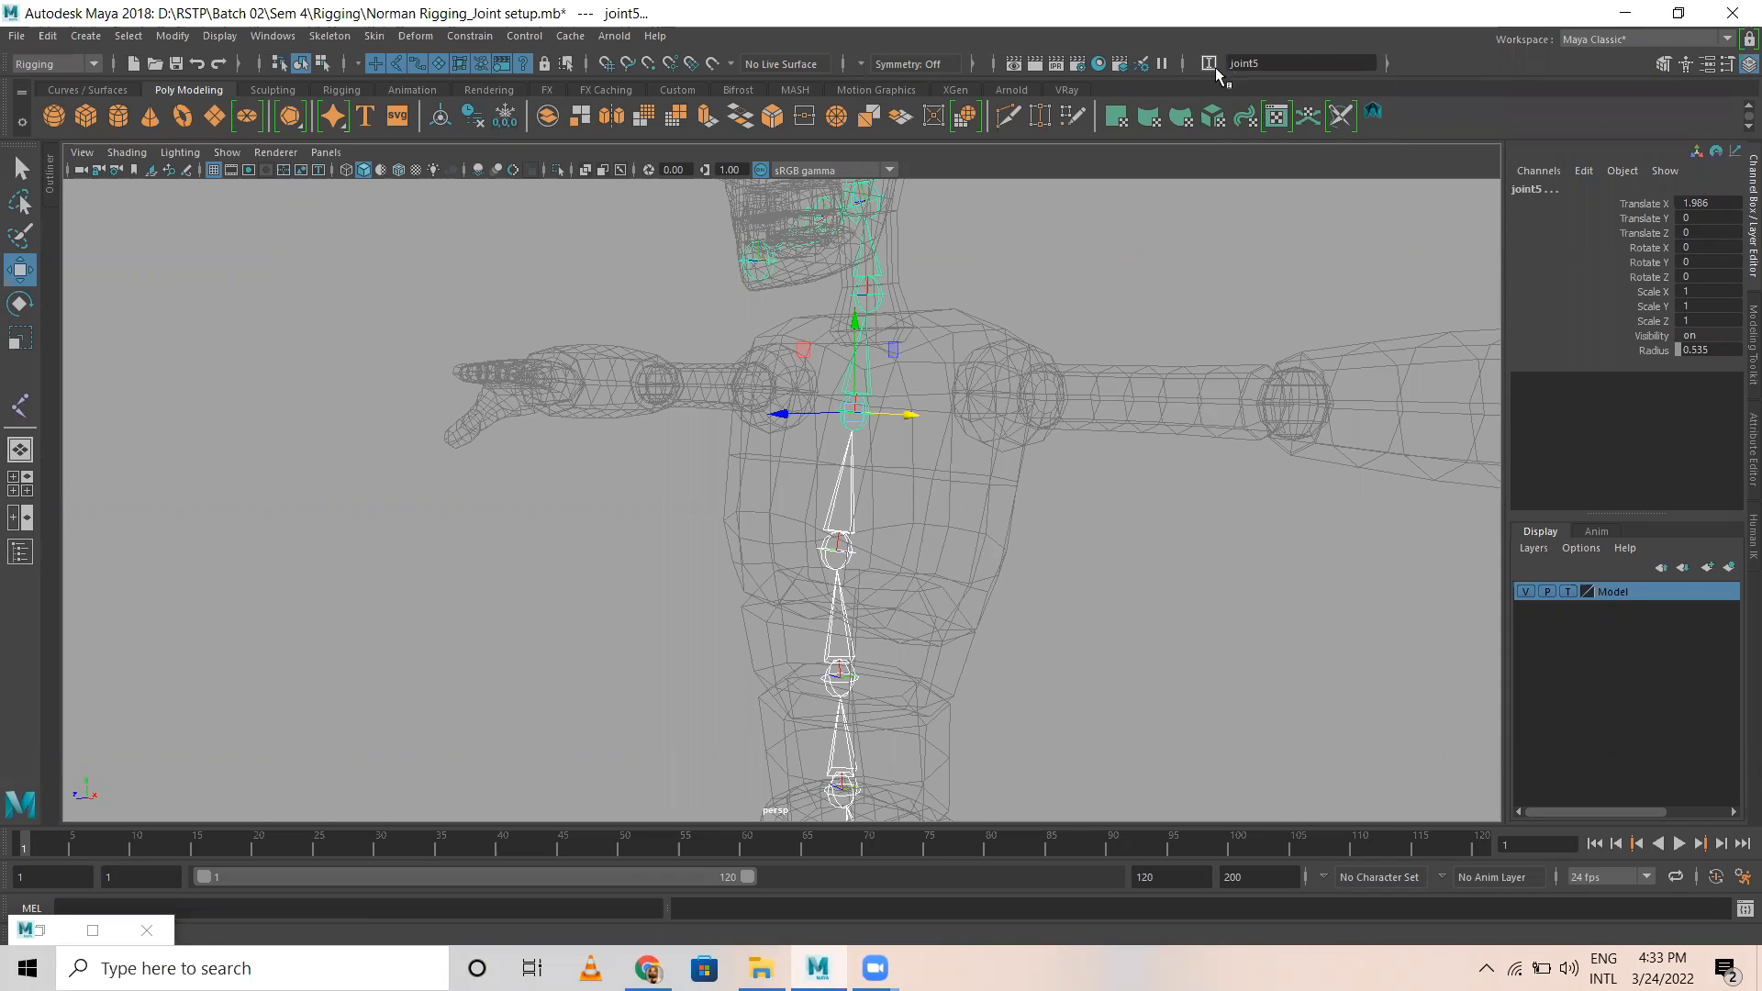
# Step: Rename the four selected spine joints in sequence as Spine1 to Spine4, entering Spine4 as the name
pyautogui.scroll(-3, 903, 657)
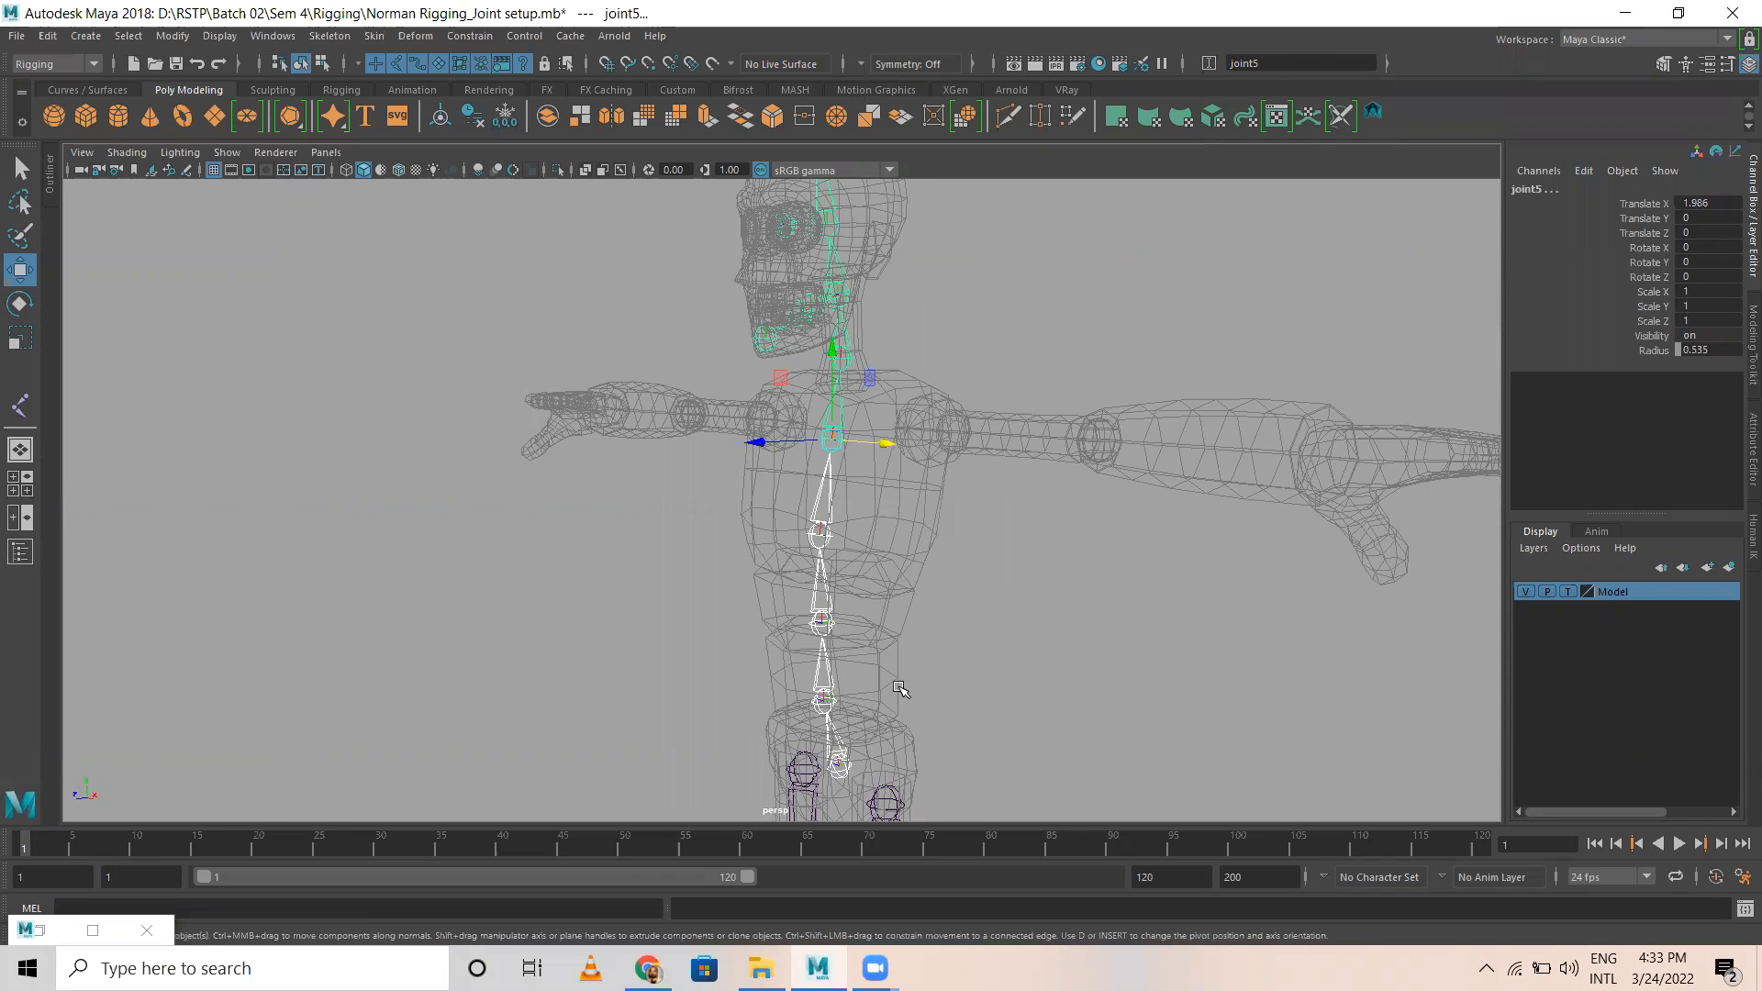
pyautogui.click(1289, 60)
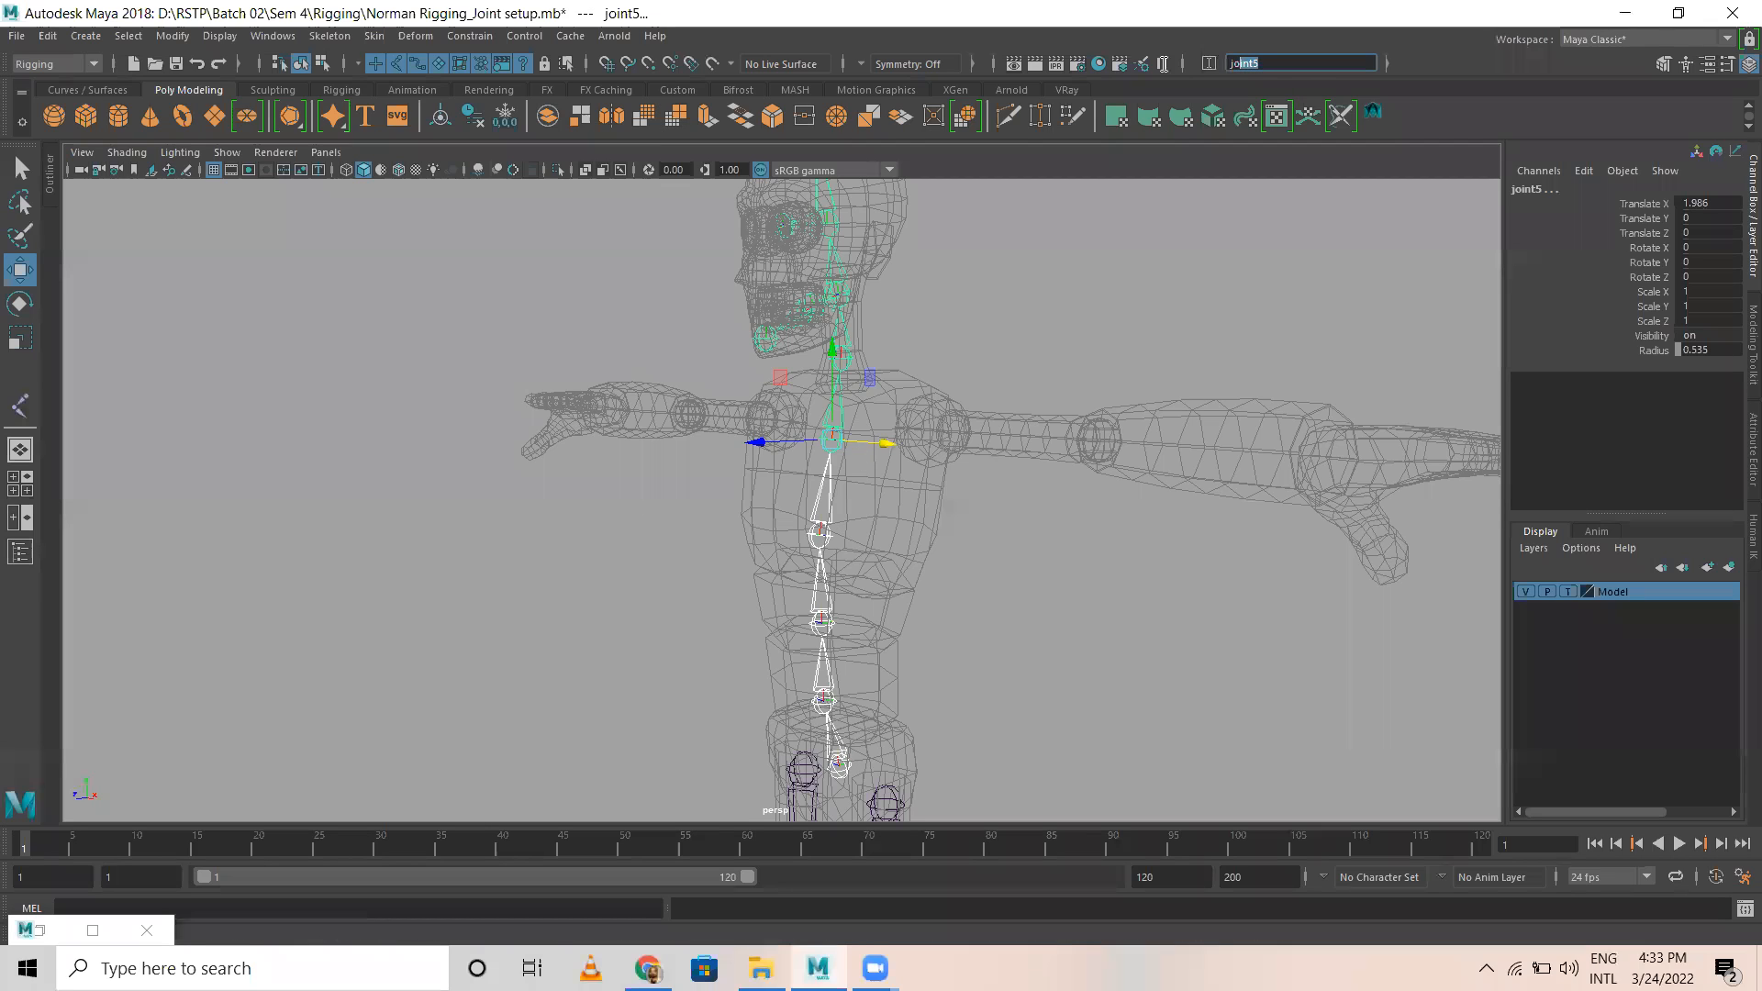
pyautogui.write('Spi')
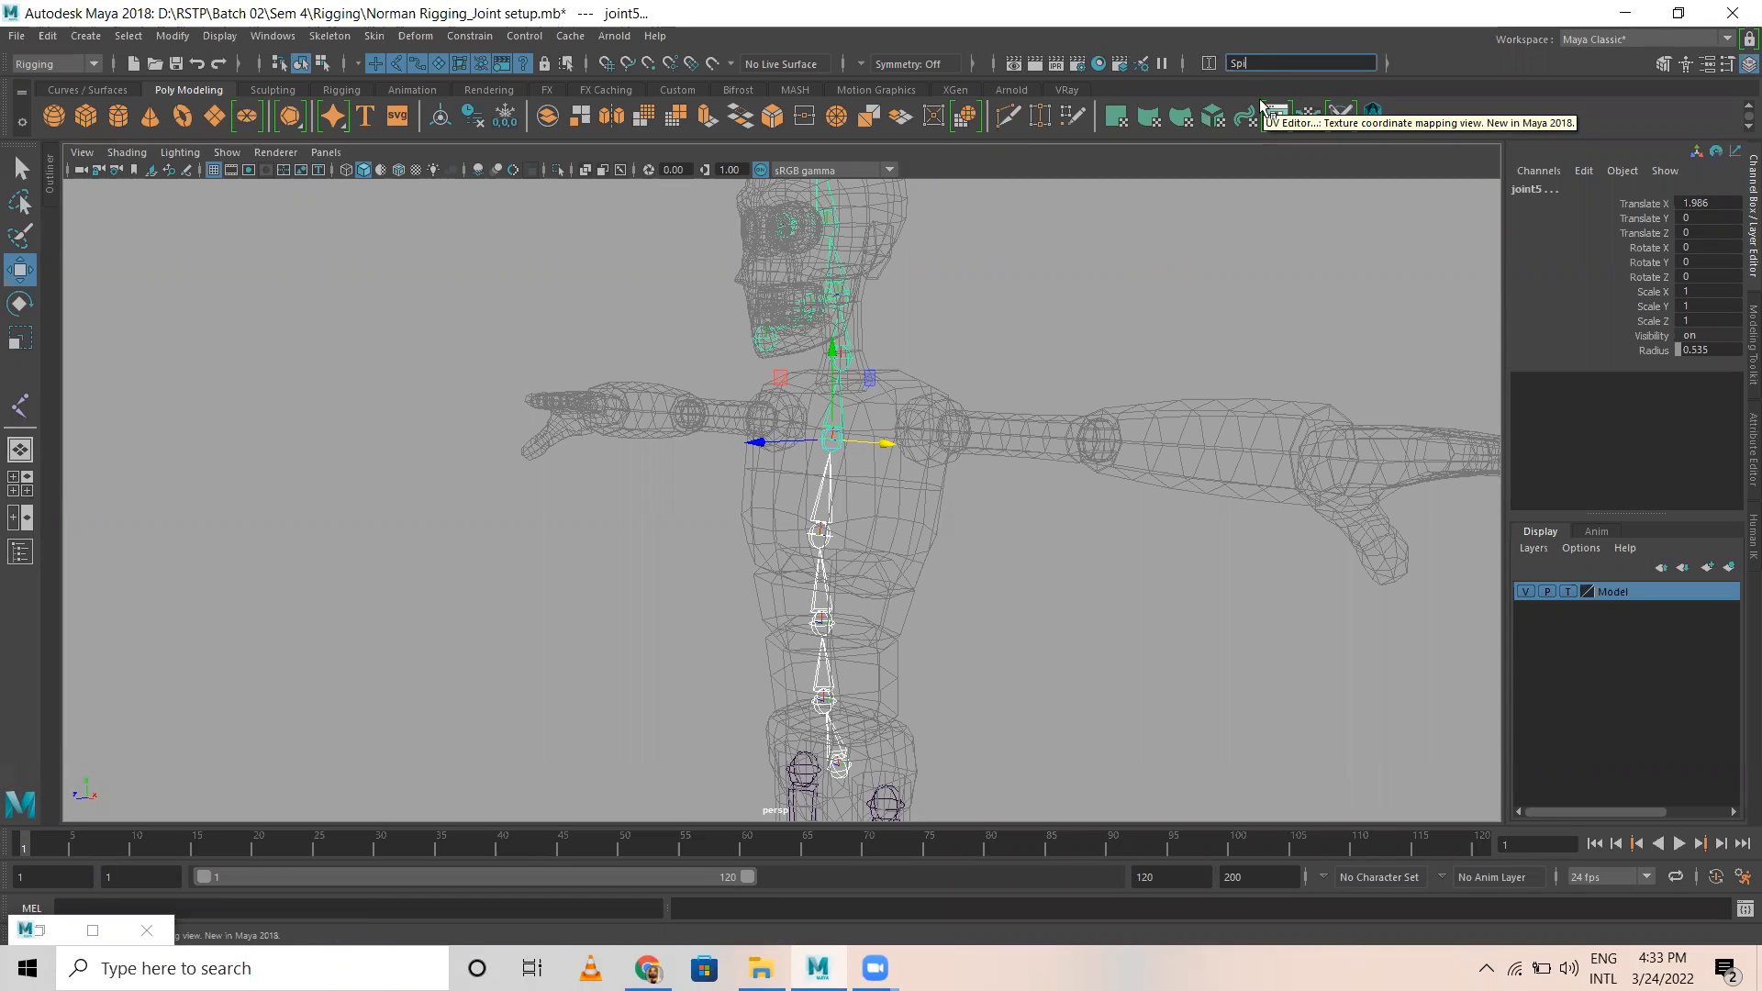
pyautogui.write('ne4')
pyautogui.press('Return')
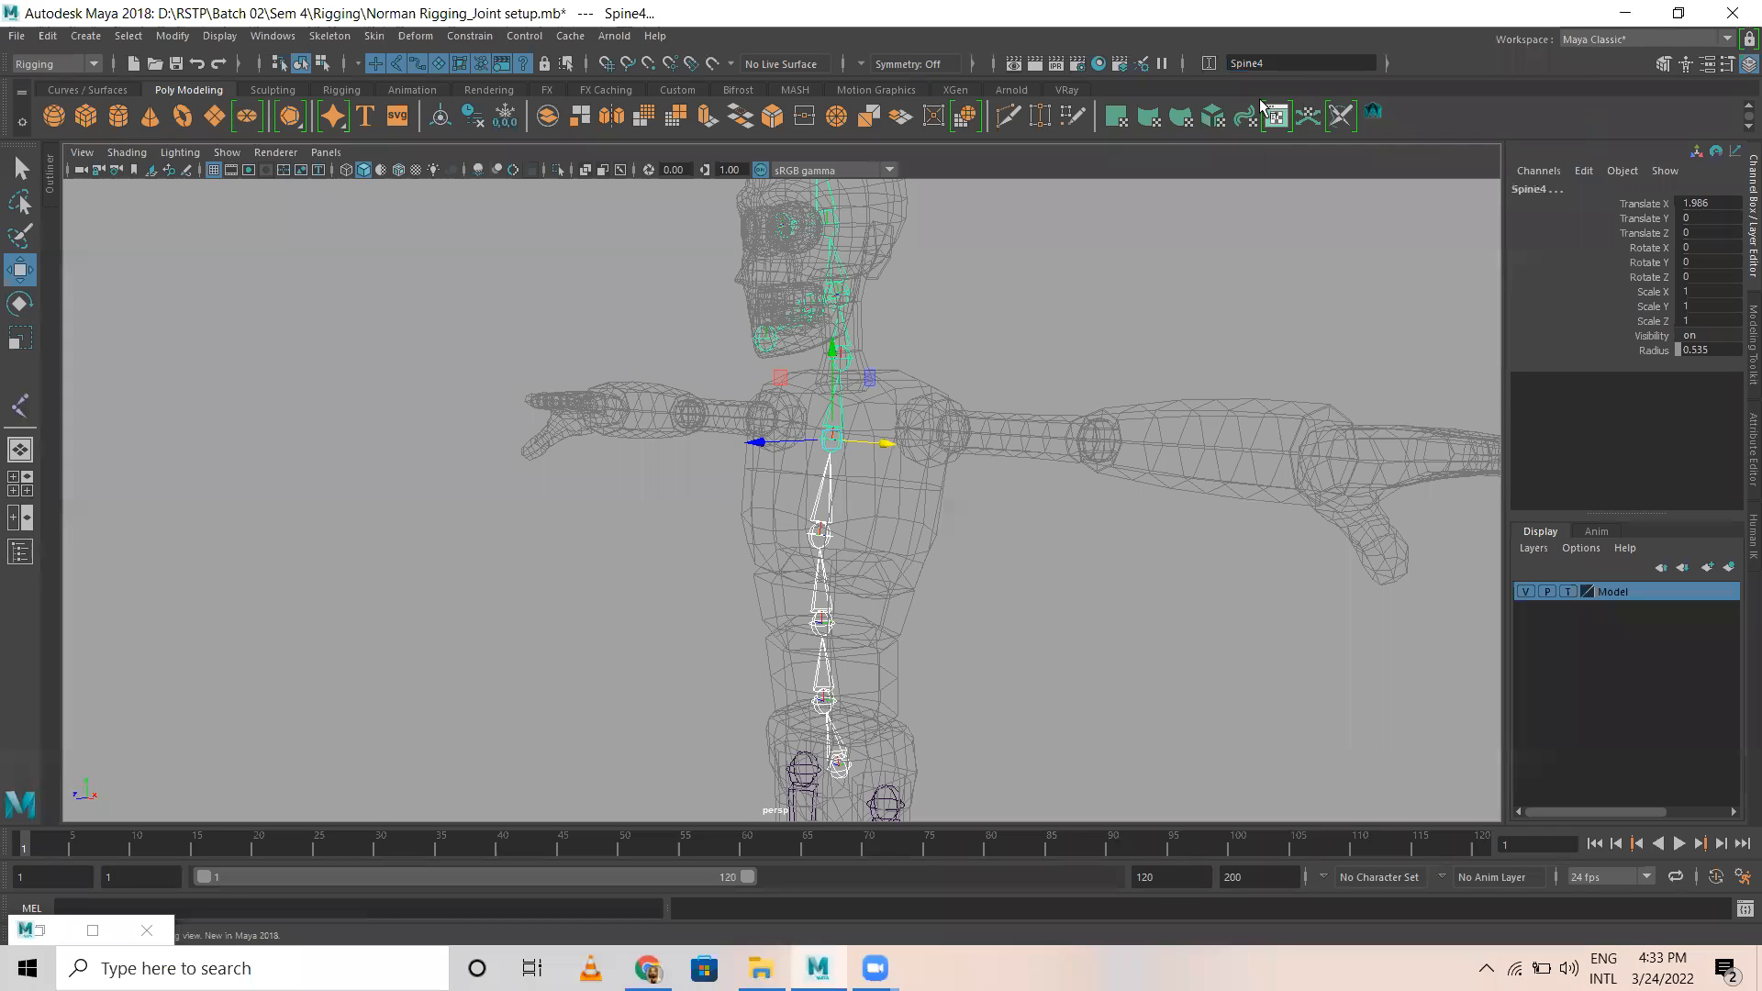
# Step: Check the names of the spine joints one by one, from the pelvis up to the upper chest
pyautogui.click(1007, 630)
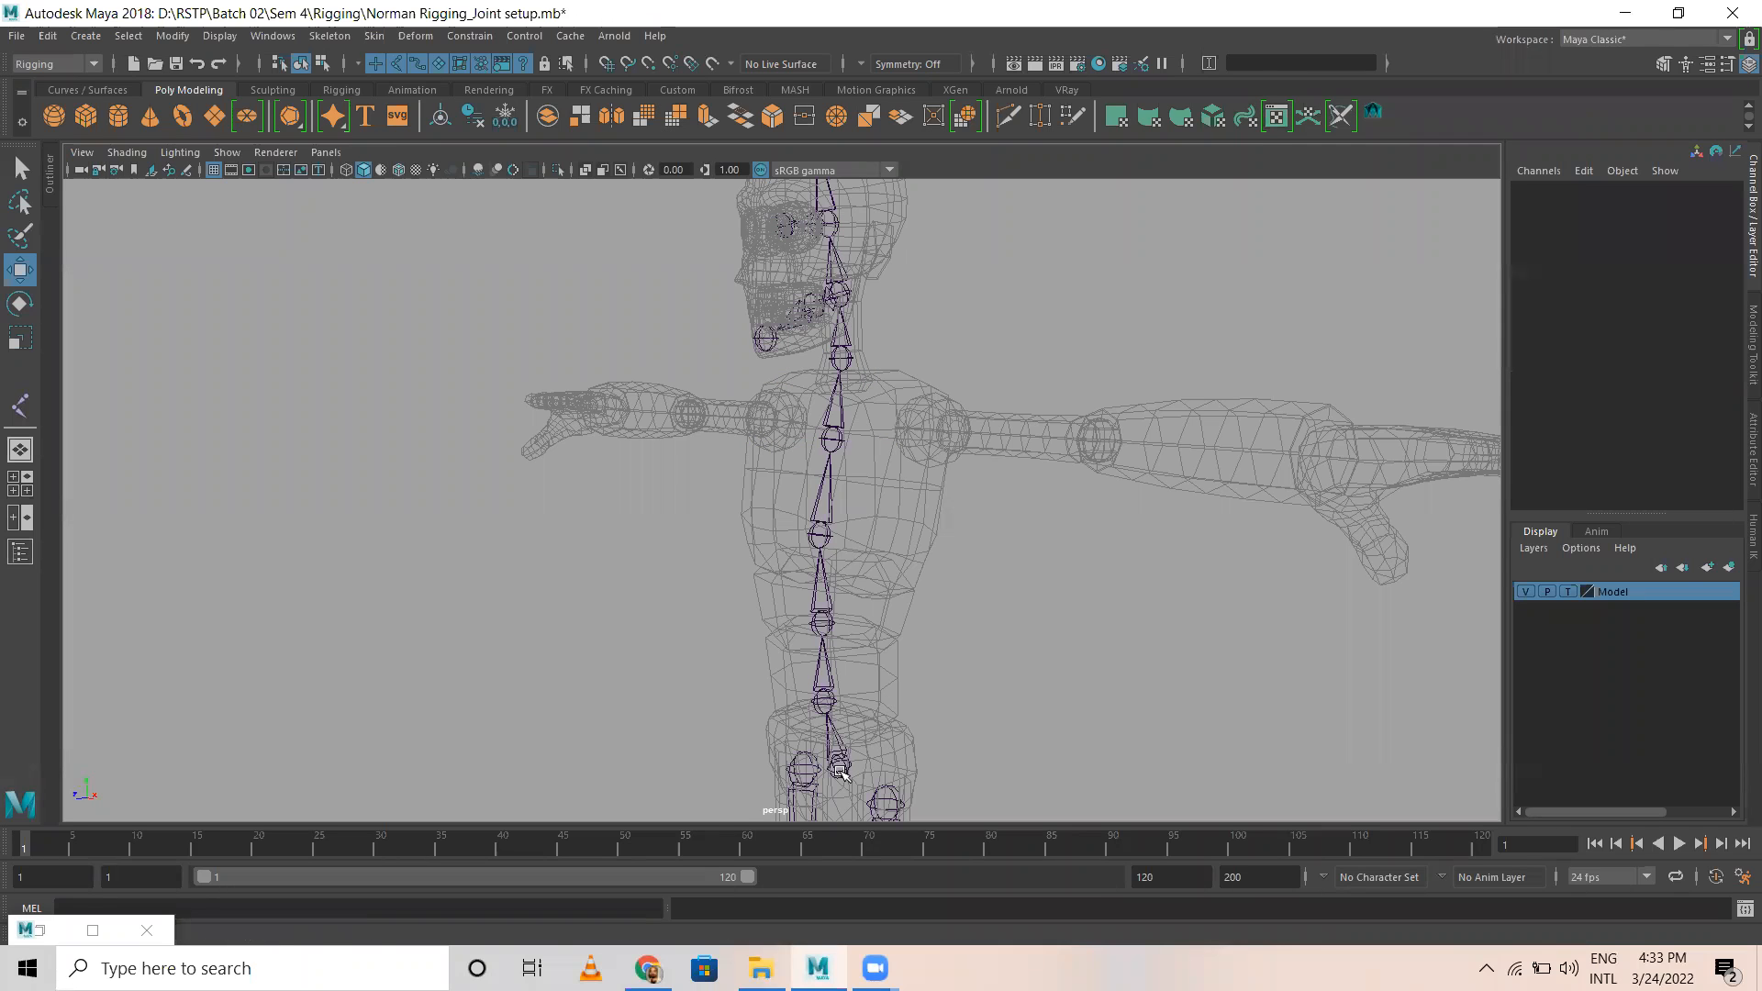
pyautogui.click(841, 773)
pyautogui.click(824, 704)
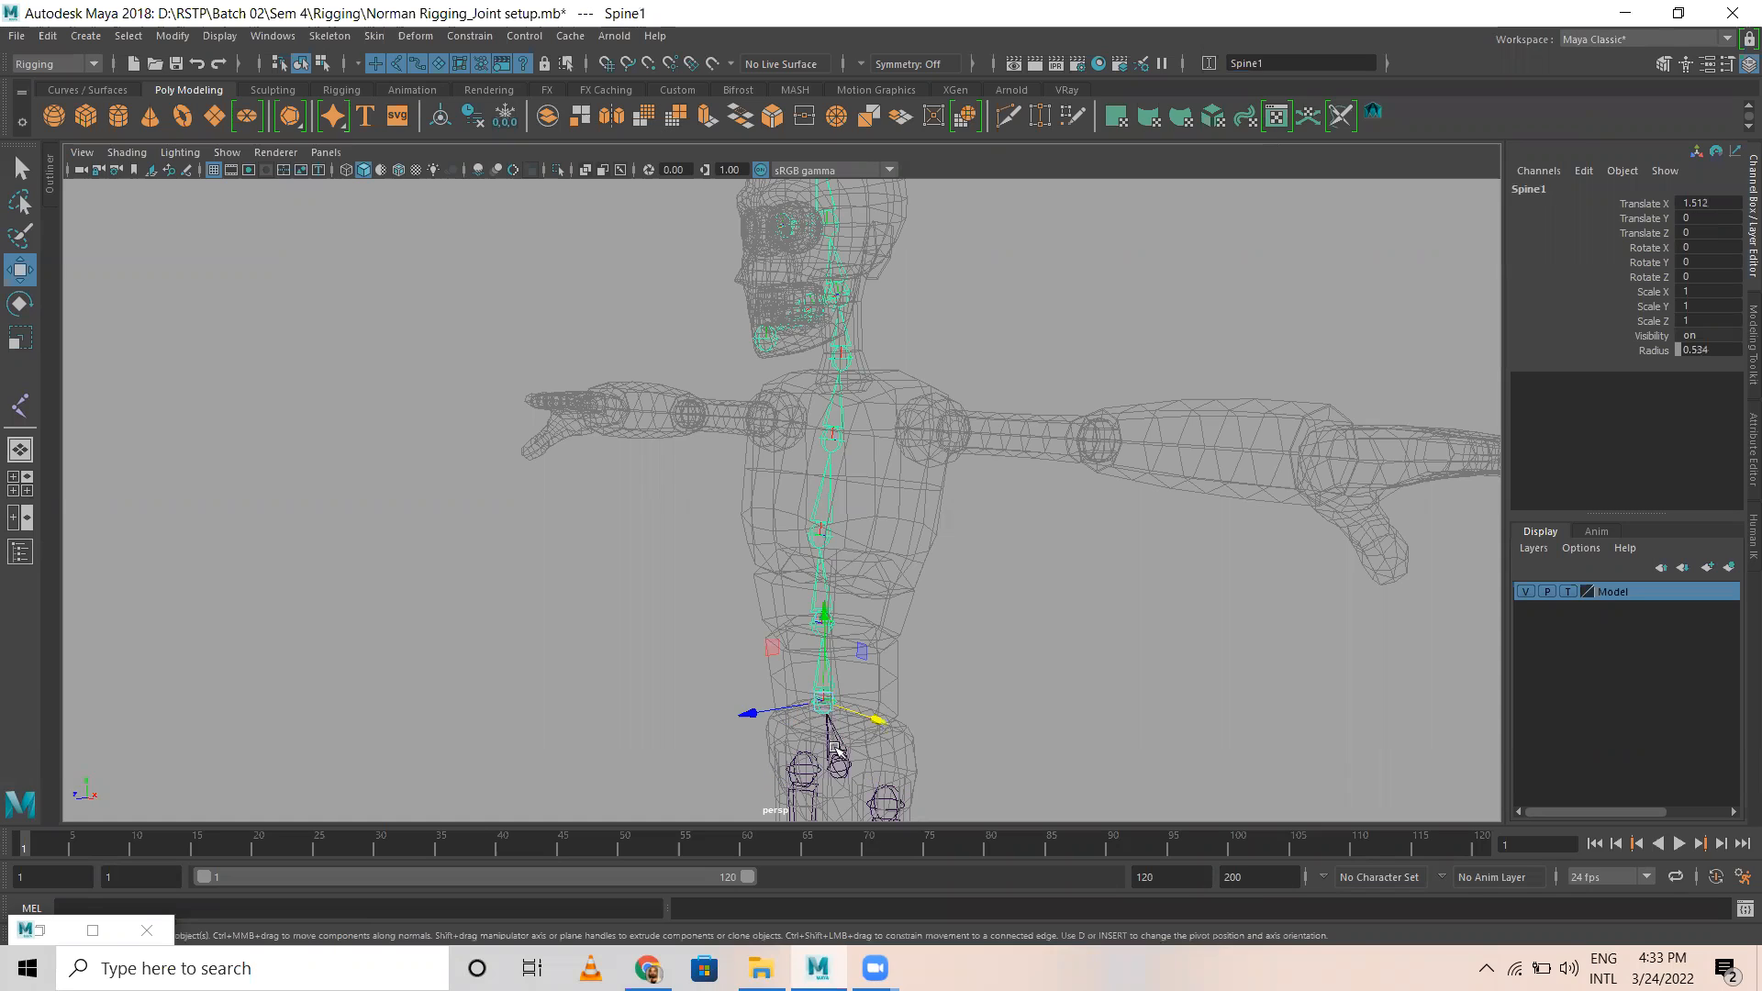
pyautogui.click(808, 595)
pyautogui.click(816, 578)
pyautogui.click(828, 503)
pyautogui.click(832, 433)
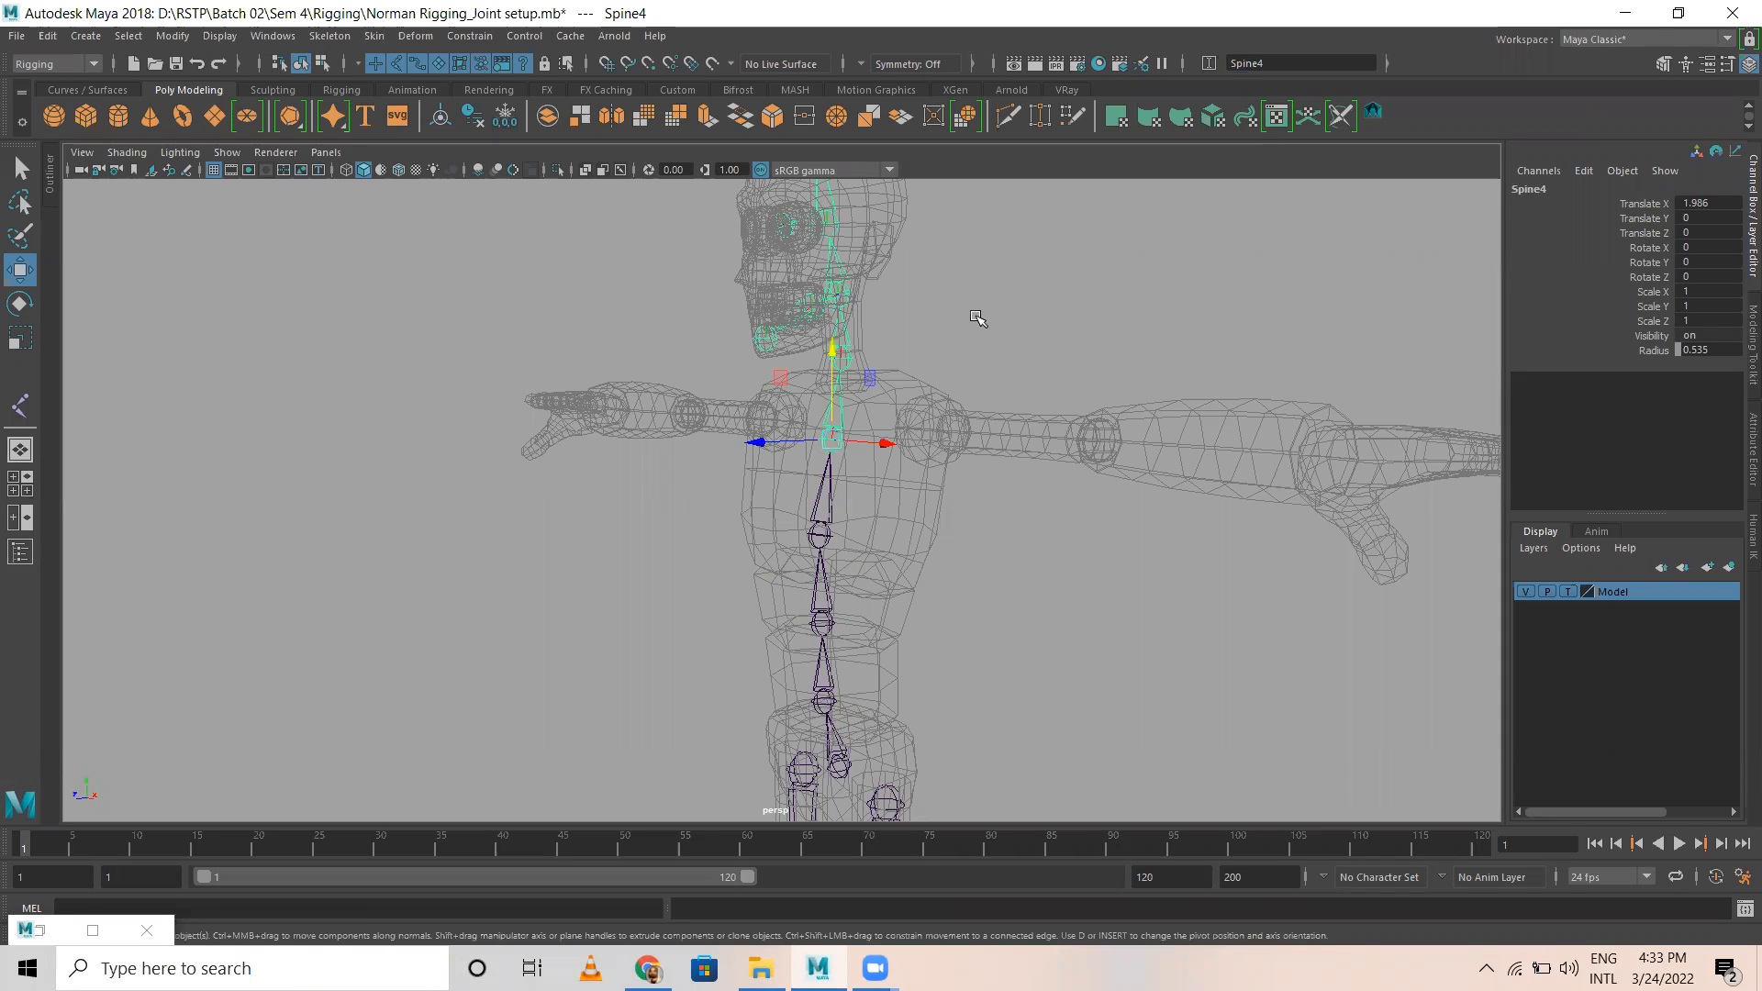
# Step: Rename the joint at the base of the neck as Neck
pyautogui.keyDown('alt'); pyautogui.moveTo(956, 319); pyautogui.dragTo(968, 415, button='middle'); pyautogui.keyUp('alt')
pyautogui.keyDown('alt'); pyautogui.moveTo(968, 415); pyautogui.dragTo(933, 476); pyautogui.keyUp('alt')
pyautogui.scroll(5, 996, 475)
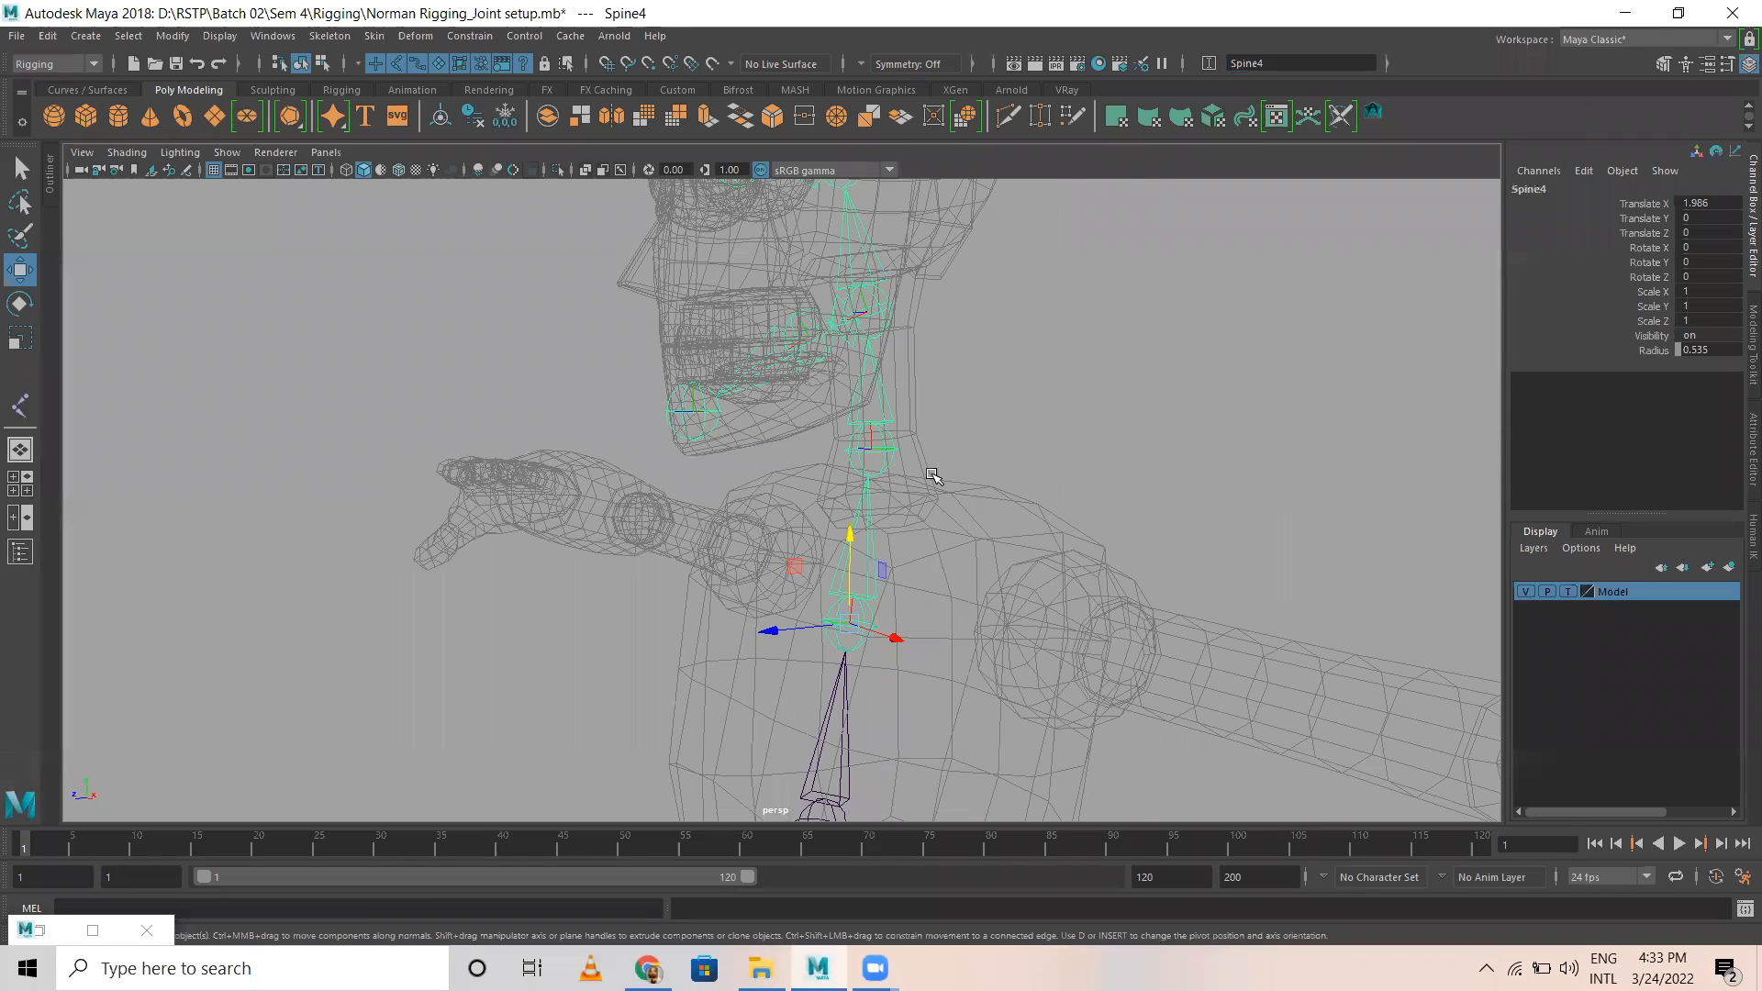
pyautogui.click(884, 455)
pyautogui.scroll(-3, 927, 569)
pyautogui.keyDown('alt'); pyautogui.moveTo(869, 693); pyautogui.dragTo(849, 357, button='middle'); pyautogui.keyUp('alt')
pyautogui.keyDown('alt'); pyautogui.moveTo(776, 331); pyautogui.dragTo(810, 365); pyautogui.keyUp('alt')
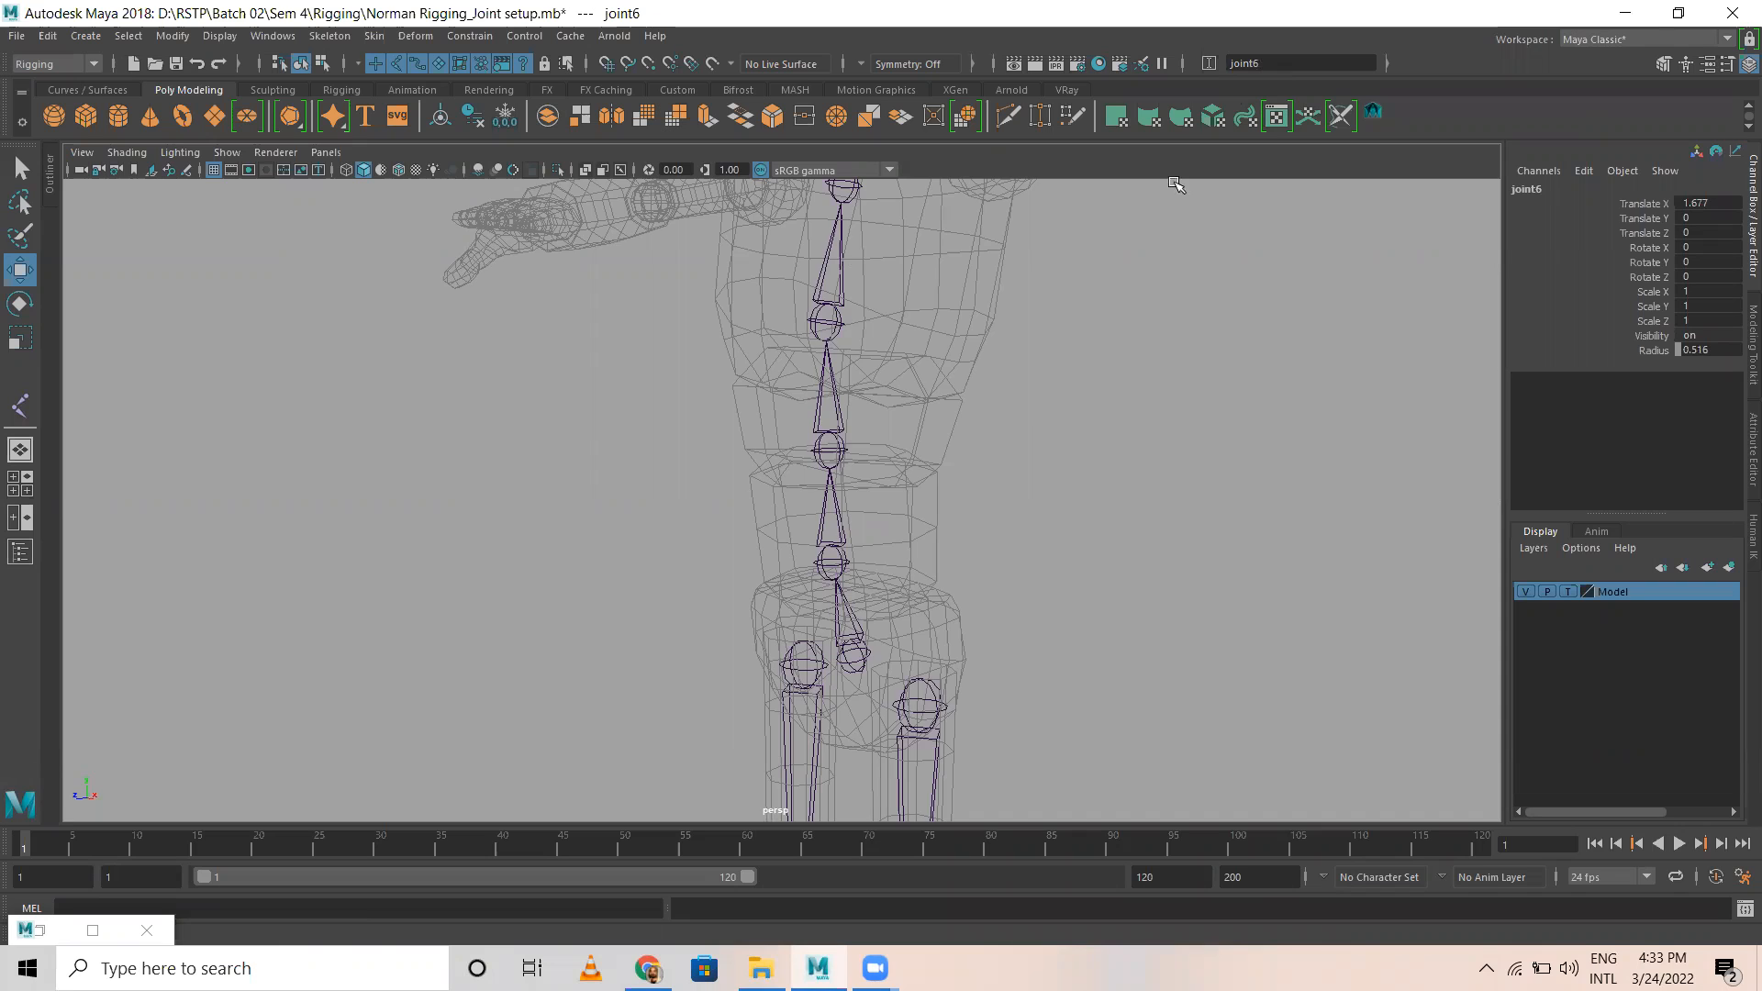
pyautogui.press('f')
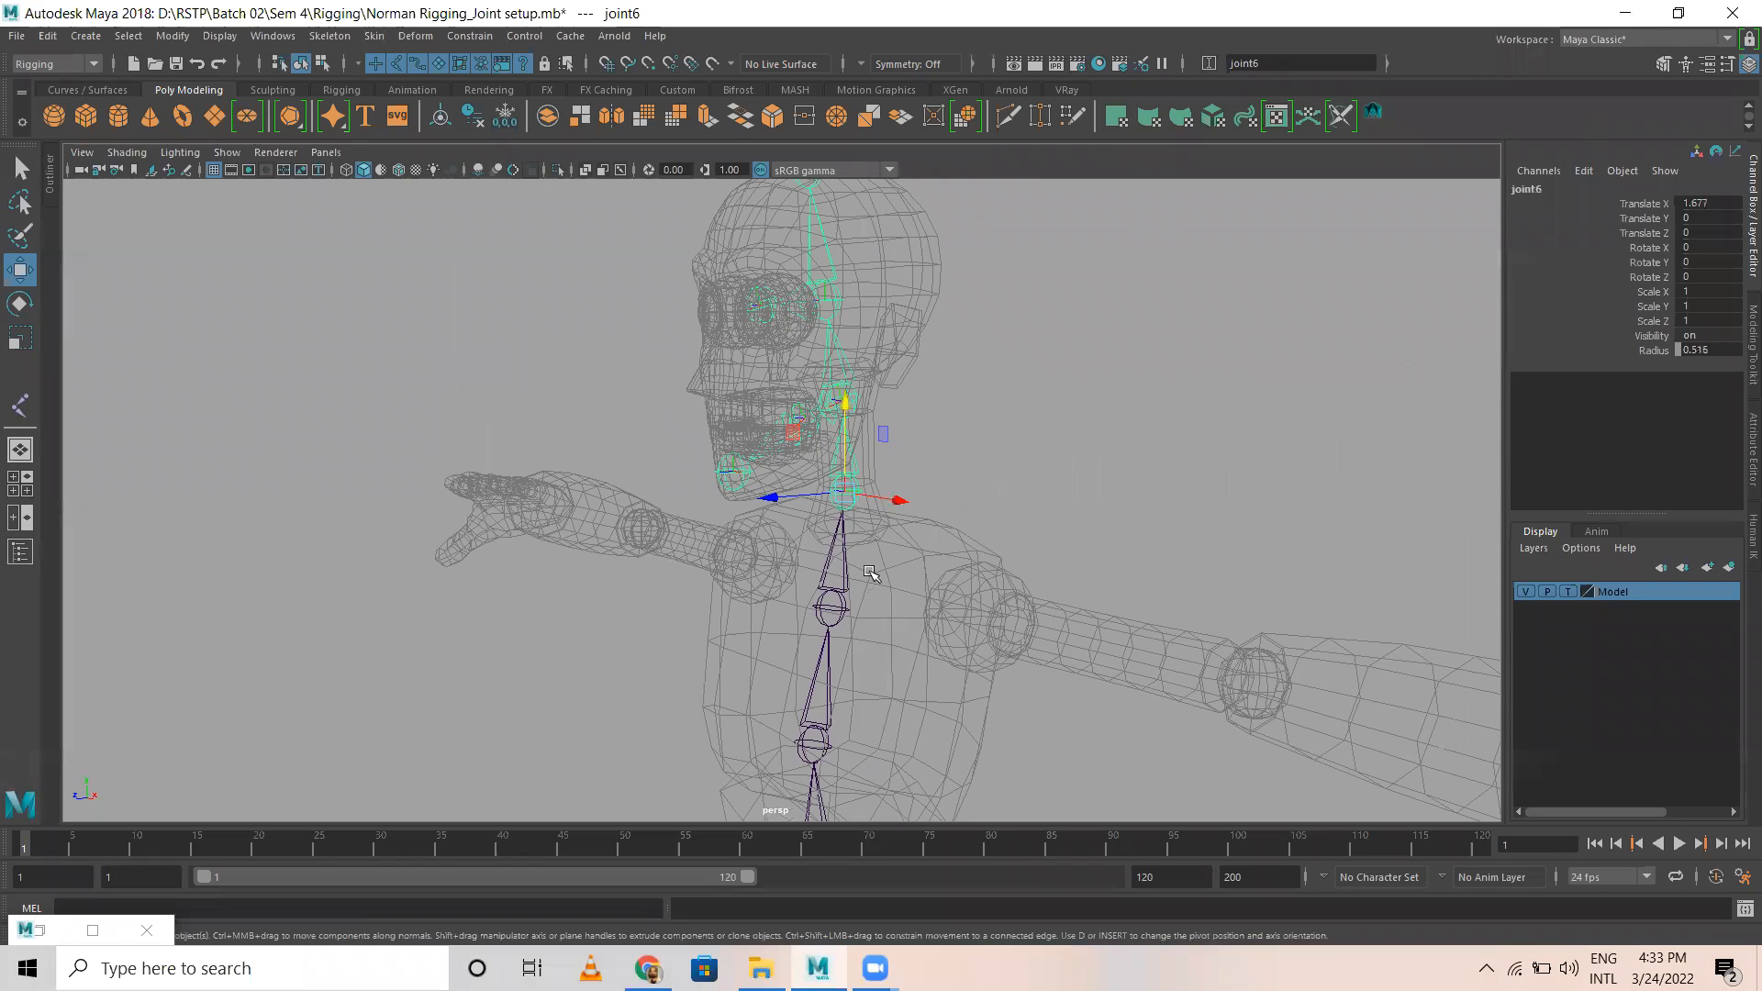
pyautogui.click(1543, 190)
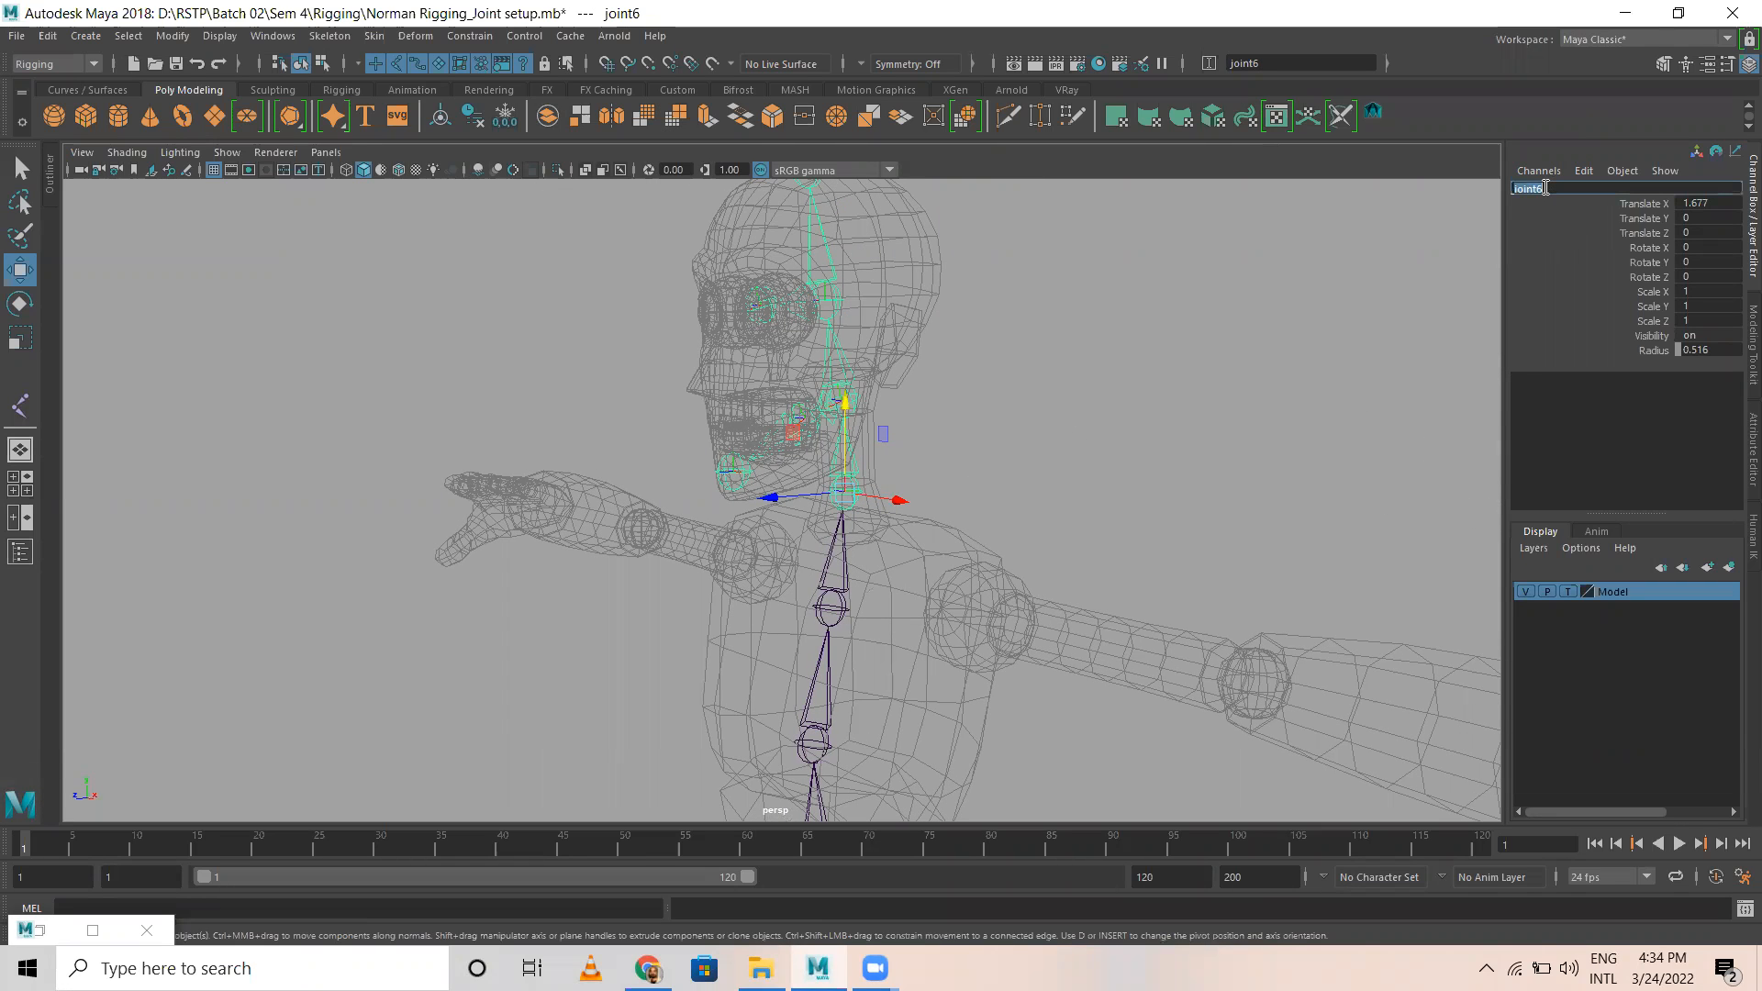
pyautogui.write('Neck')
pyautogui.press('Return')
# Step: Rename the skull-base joint above the neck joint as Base_Head
pyautogui.press('Up')
pyautogui.press('Down')
pyautogui.press('Down')
pyautogui.click(1544, 187)
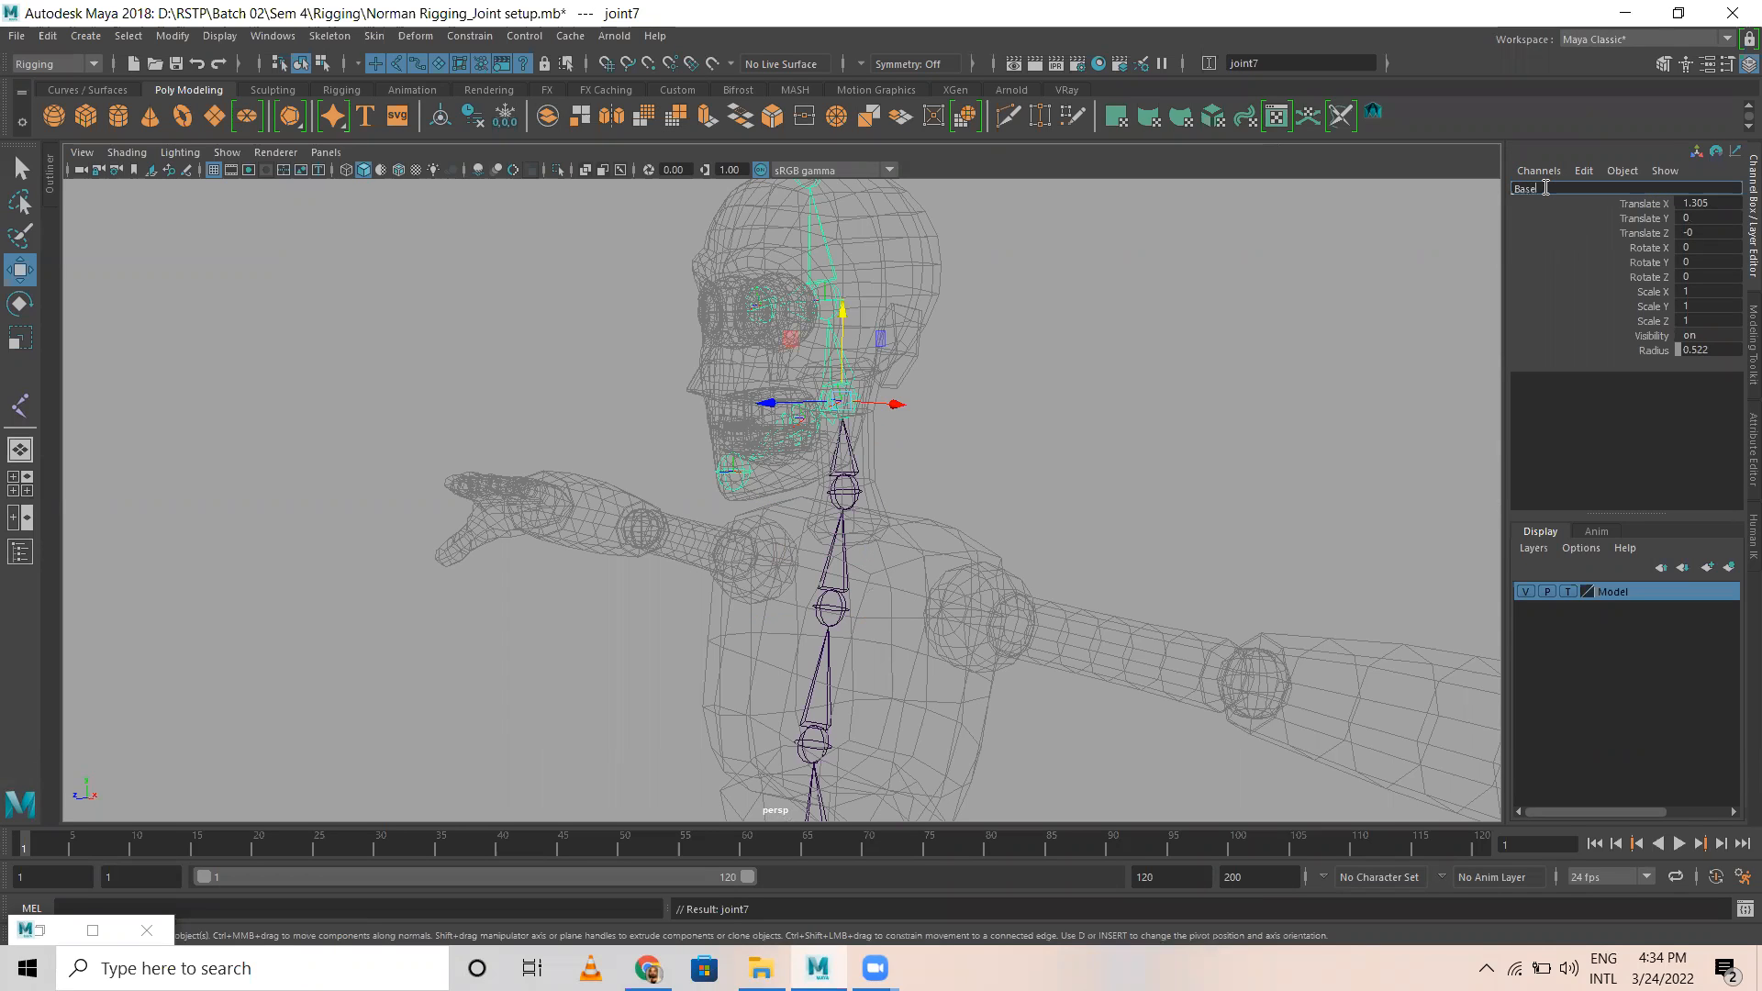
pyautogui.write('Base_Head')
pyautogui.press('Return')
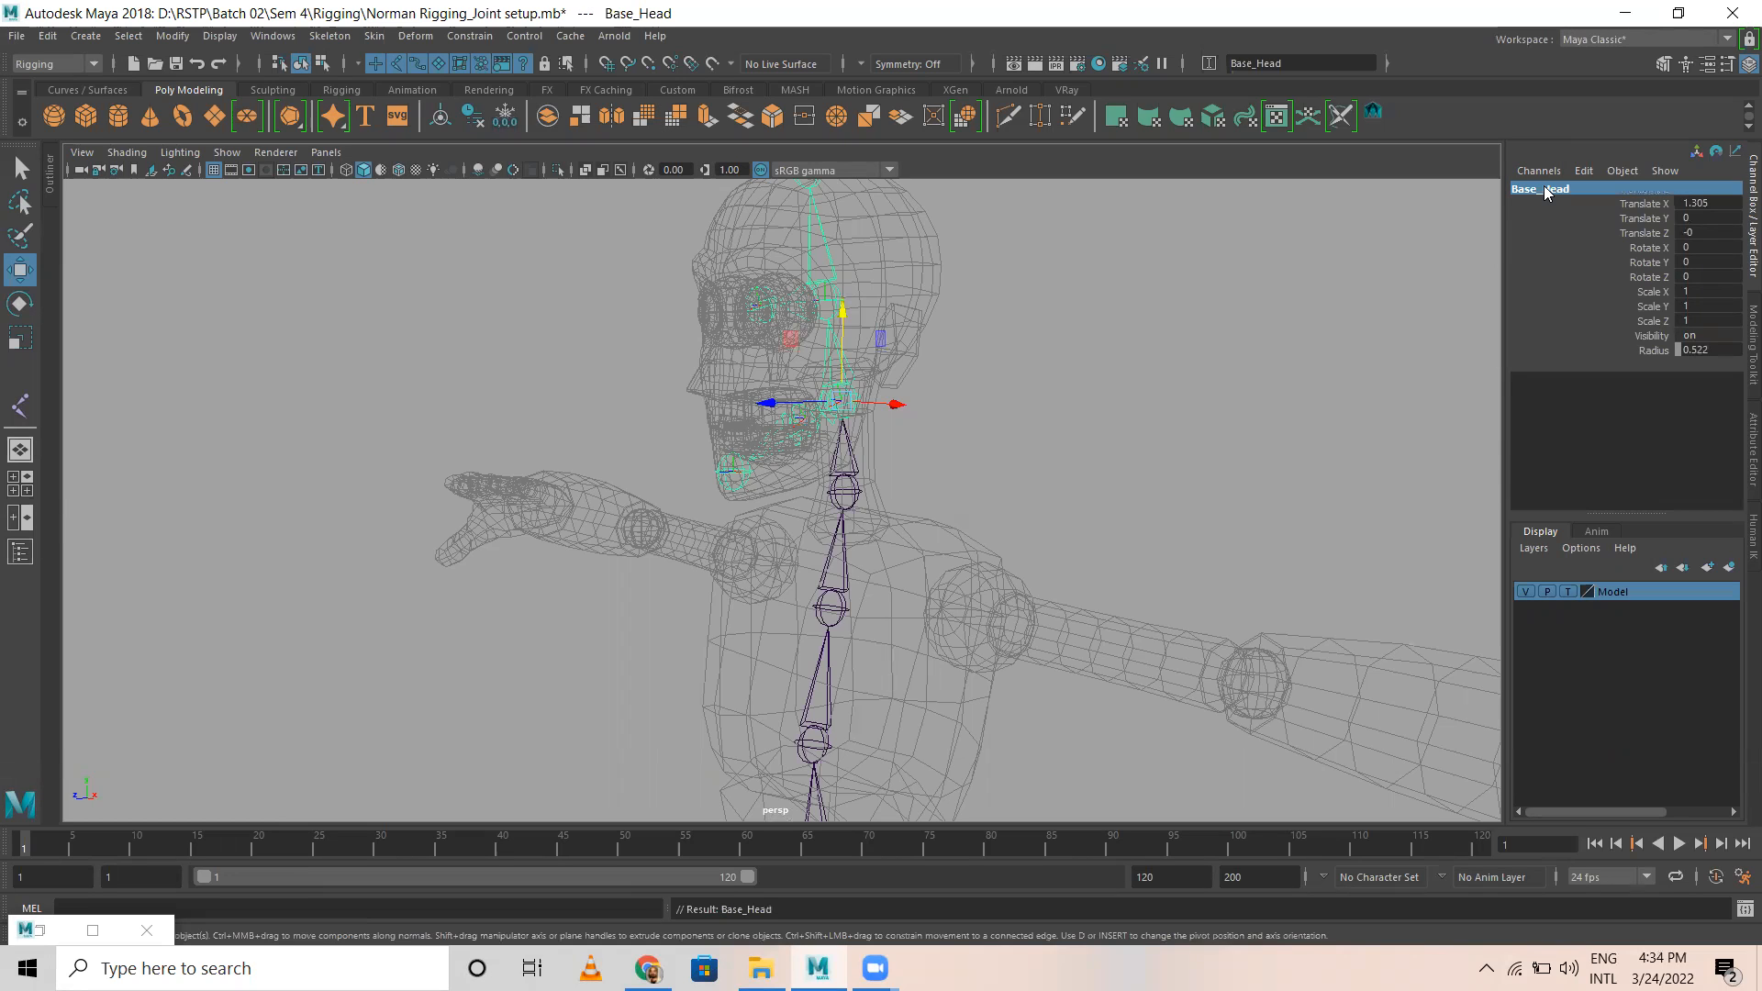
# Step: Rename the two jaw joints as jaw1 and jaw2, entering jaw2 for both, and check their names
pyautogui.click(805, 429)
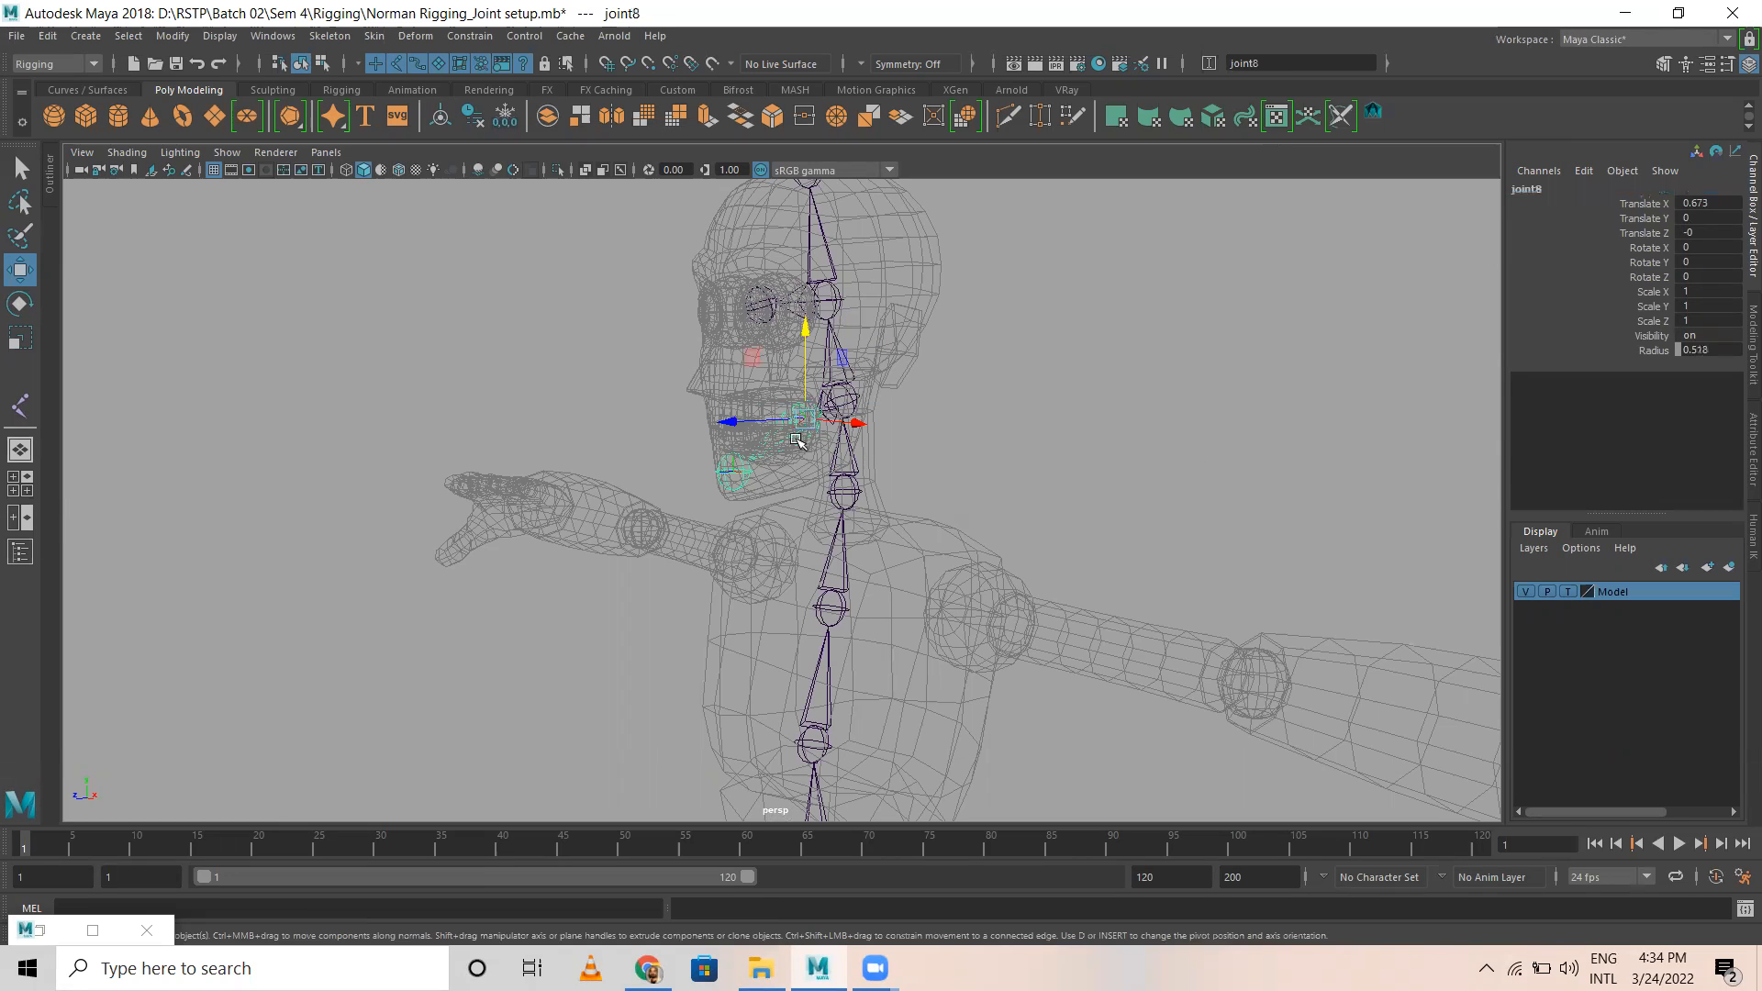
pyautogui.keyDown('shift'); pyautogui.click(731, 477); pyautogui.keyUp('shift')
pyautogui.click(1274, 64)
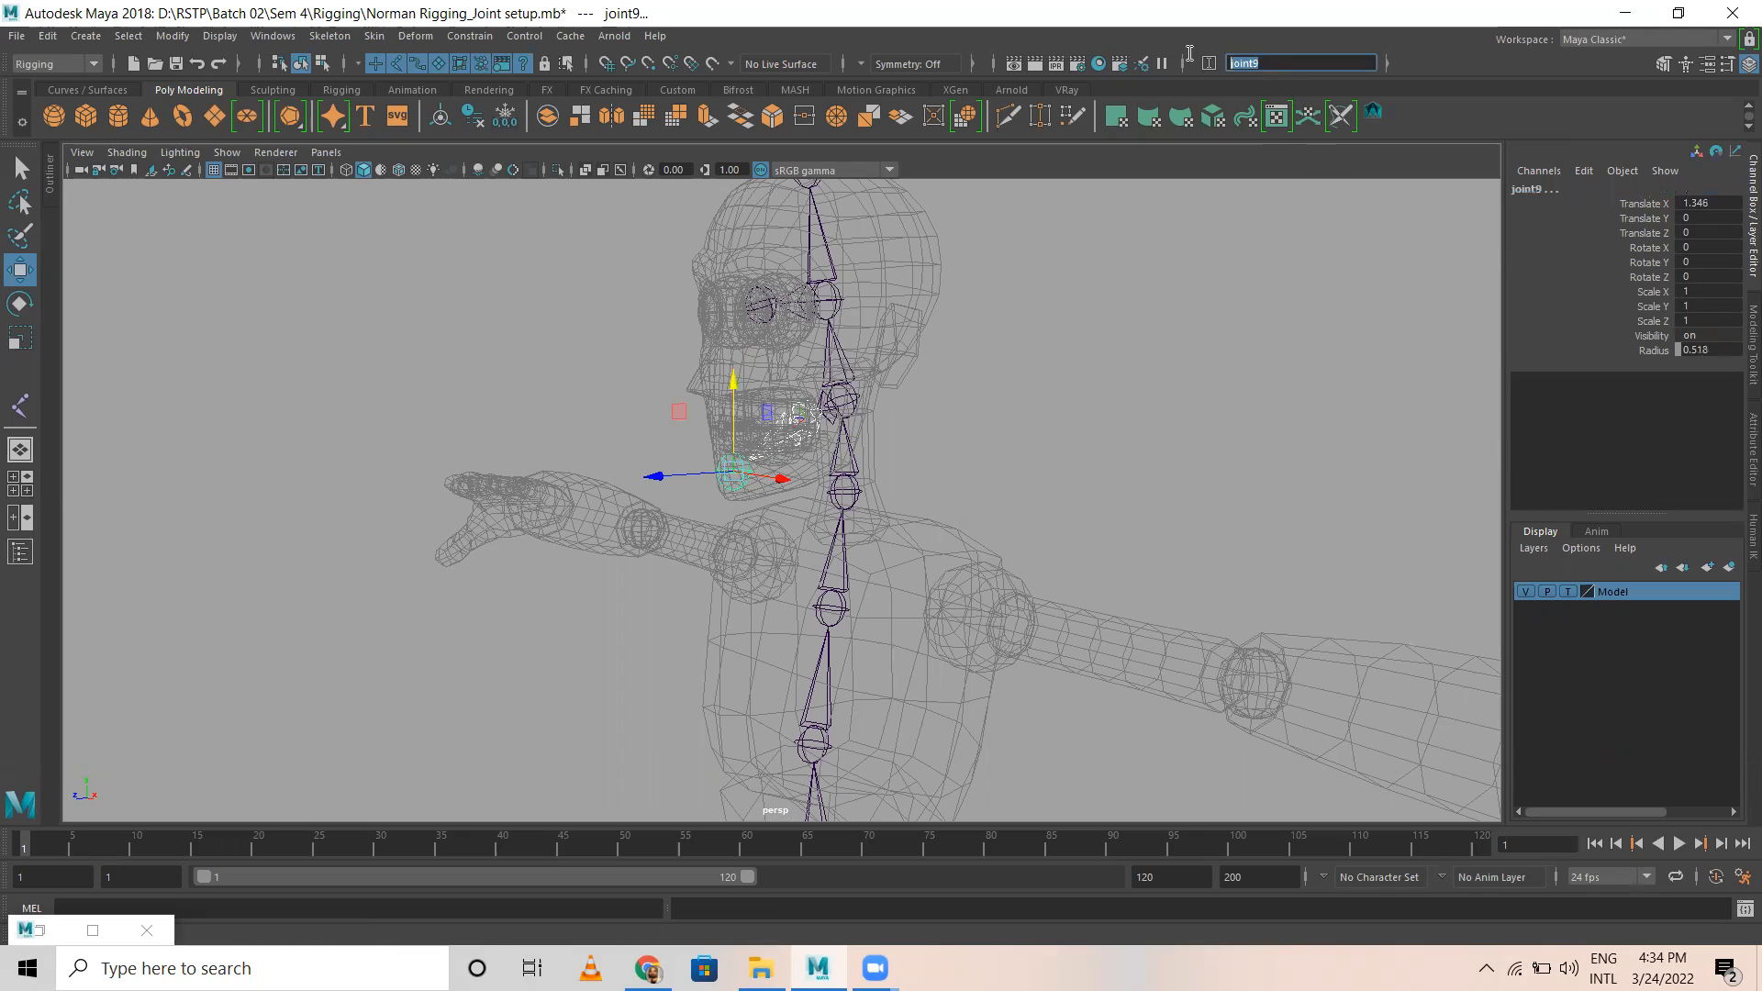
pyautogui.write('jaw2')
pyautogui.press('Return')
pyautogui.click(993, 391)
pyautogui.click(813, 429)
pyautogui.click(745, 466)
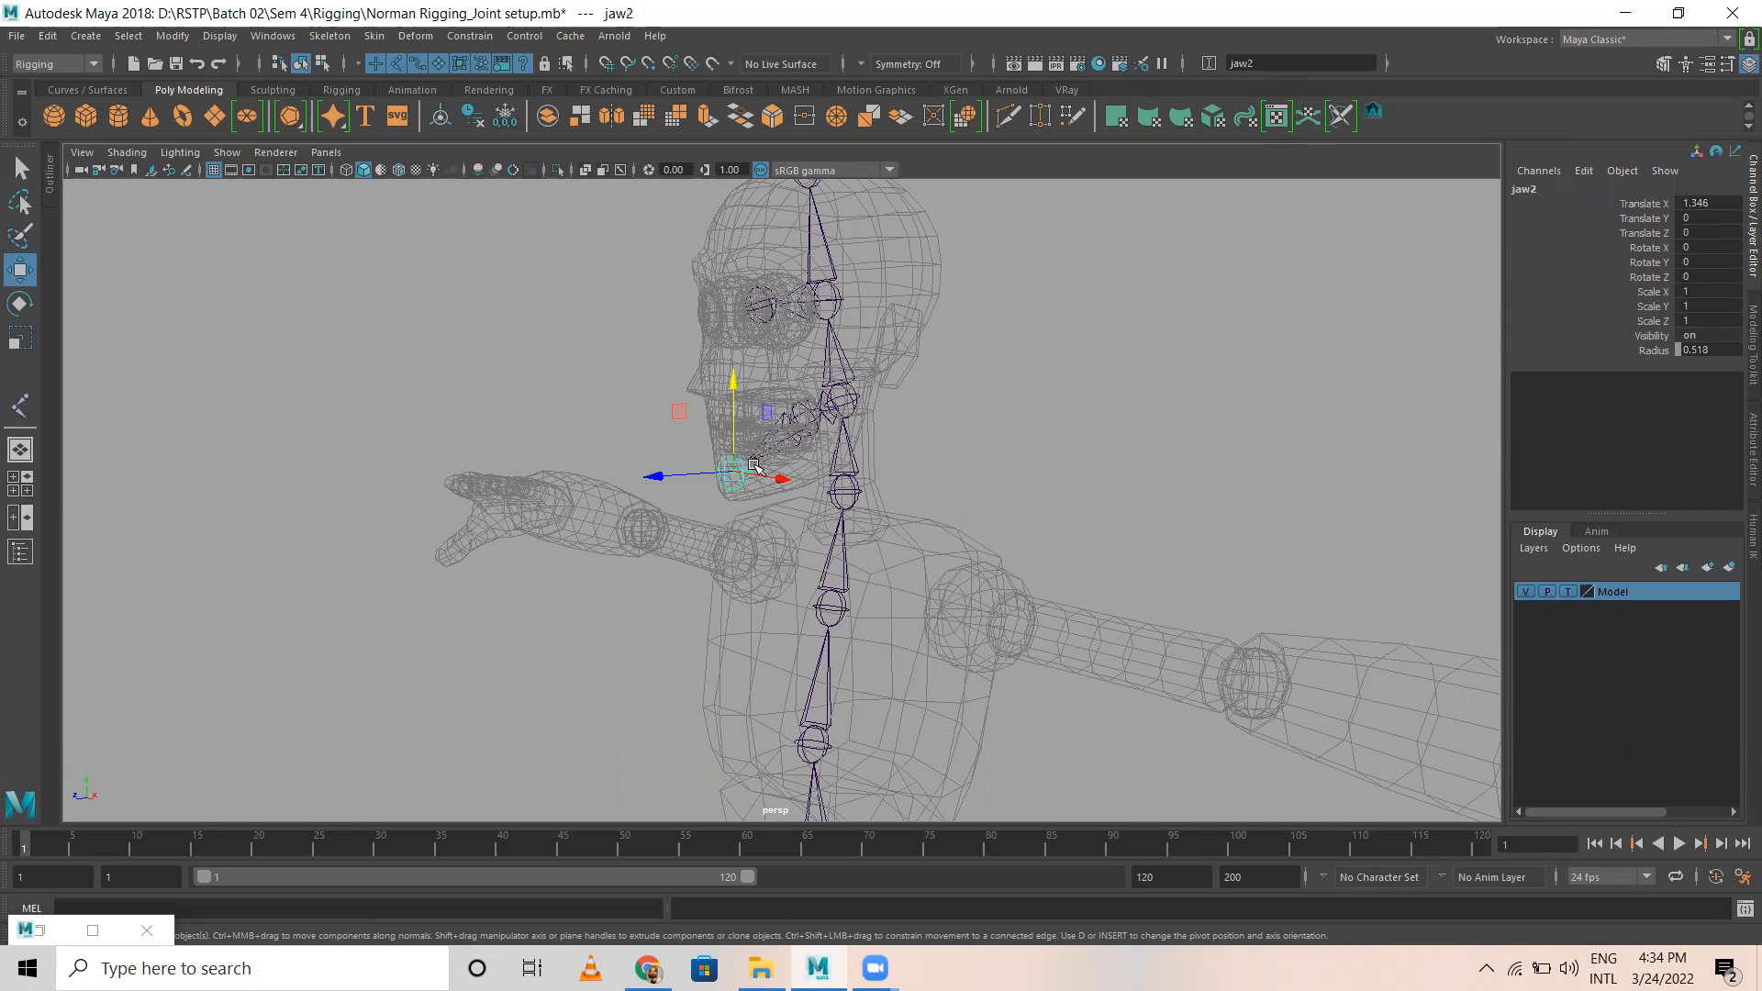
pyautogui.press('Up')
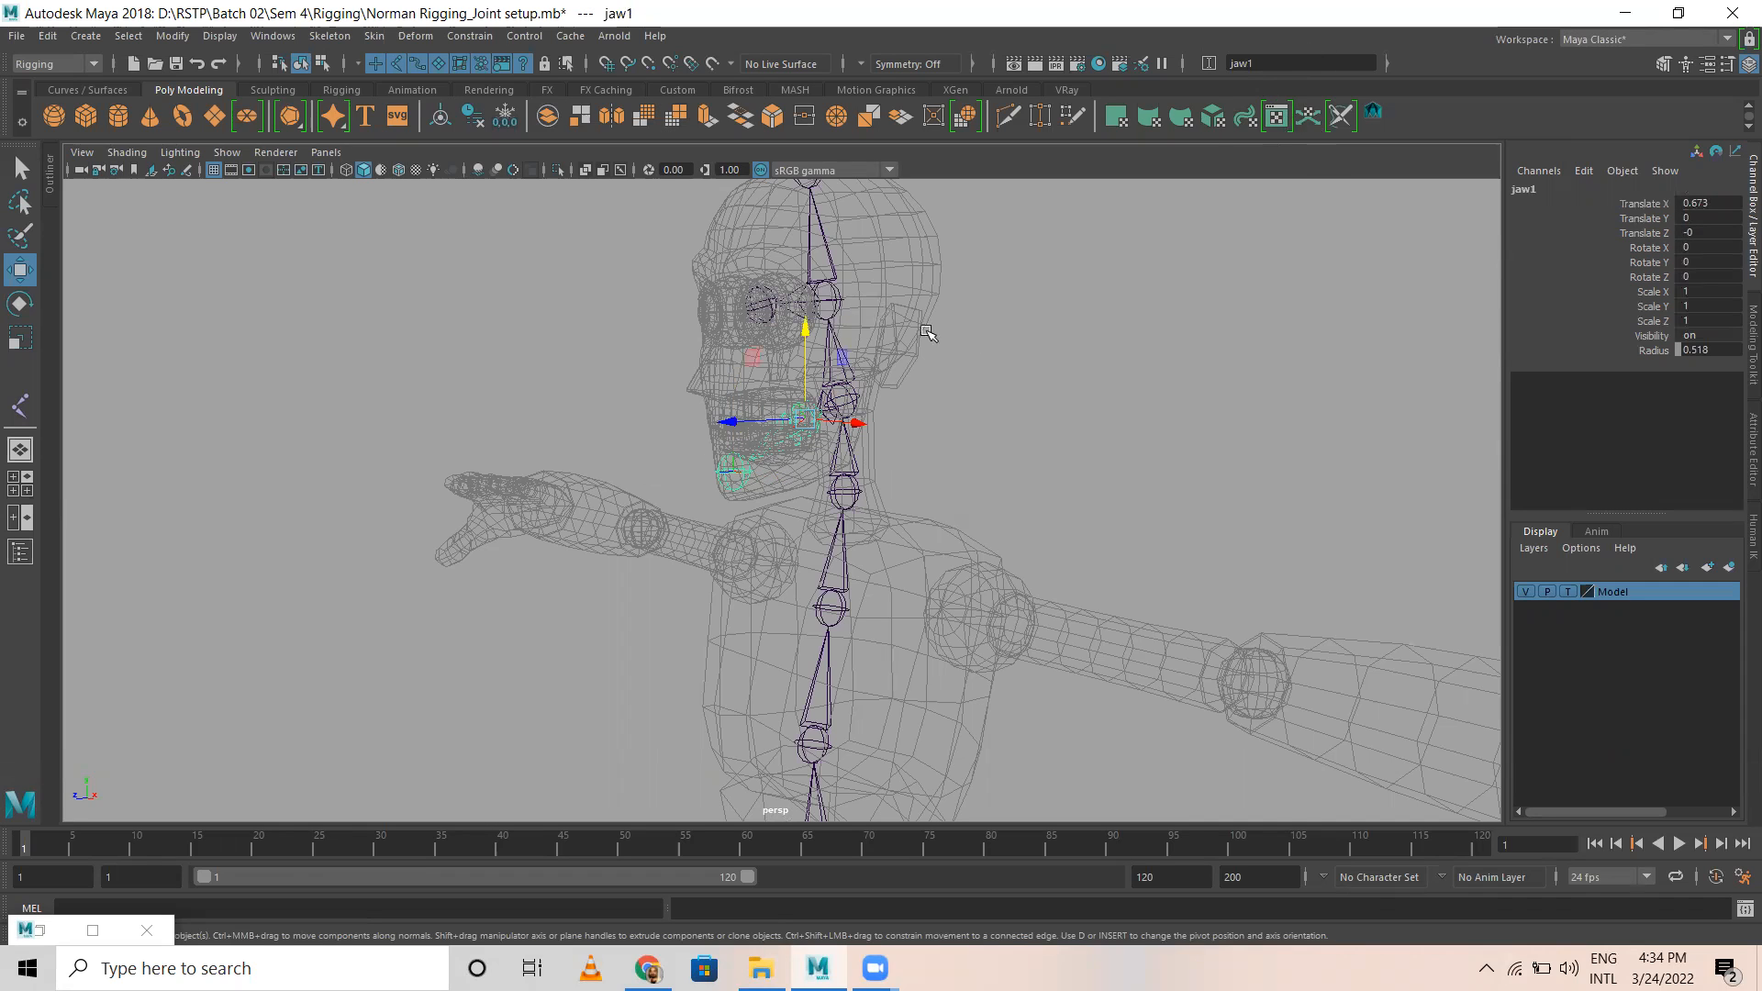
# Step: Rename the mid-head joint and the joint in the eye as Eye1 and Eye2, and check their names
pyautogui.keyDown('alt'); pyautogui.moveTo(919, 341); pyautogui.dragTo(735, 312); pyautogui.keyUp('alt')
pyautogui.click(631, 317)
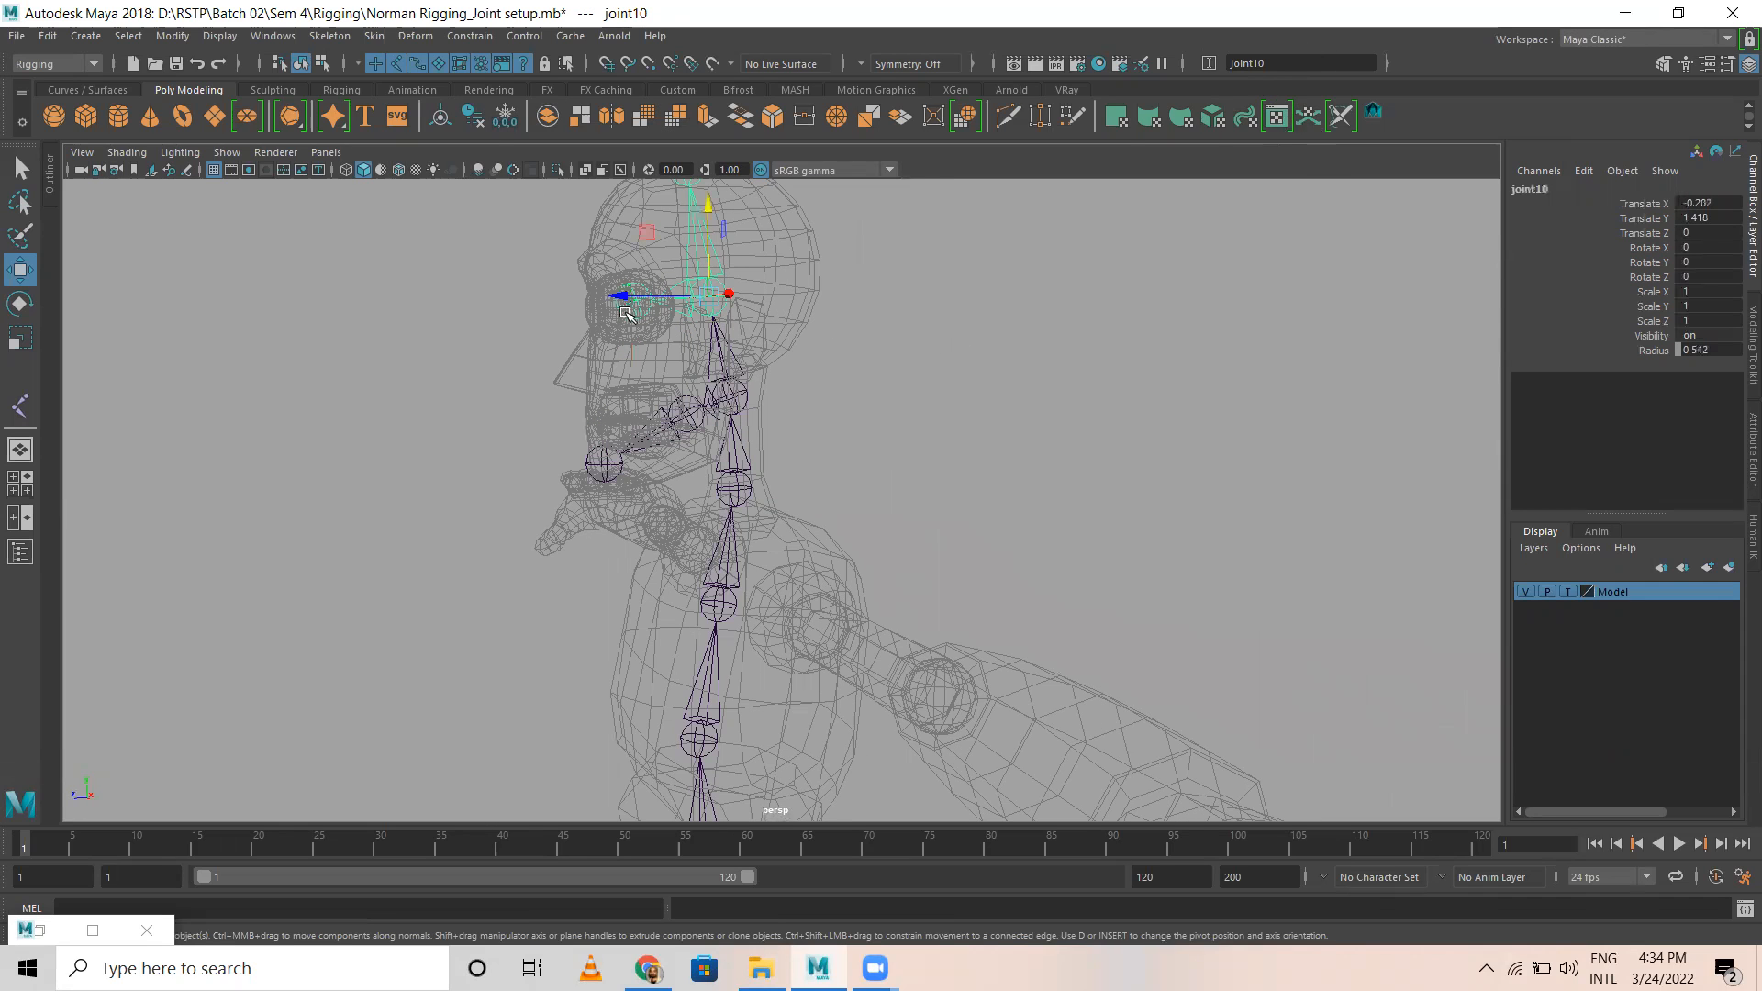
pyautogui.click(1304, 62)
pyautogui.write('Eye')
pyautogui.press('Return')
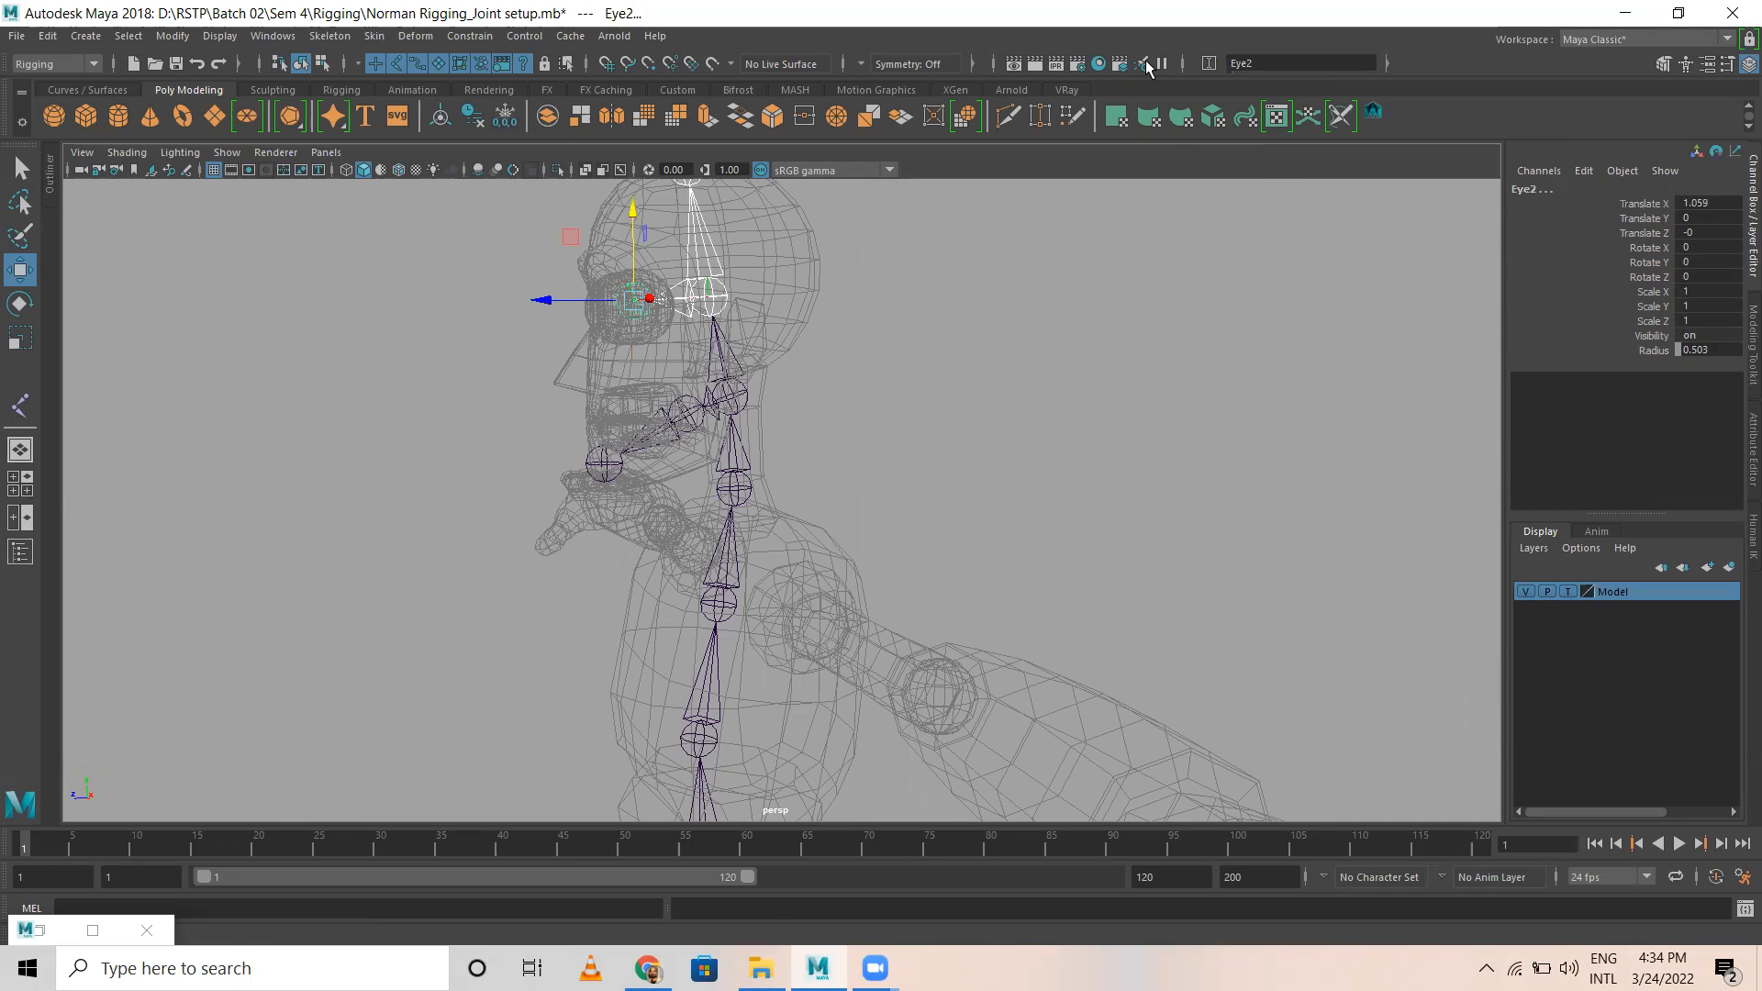
pyautogui.click(671, 310)
pyautogui.click(641, 311)
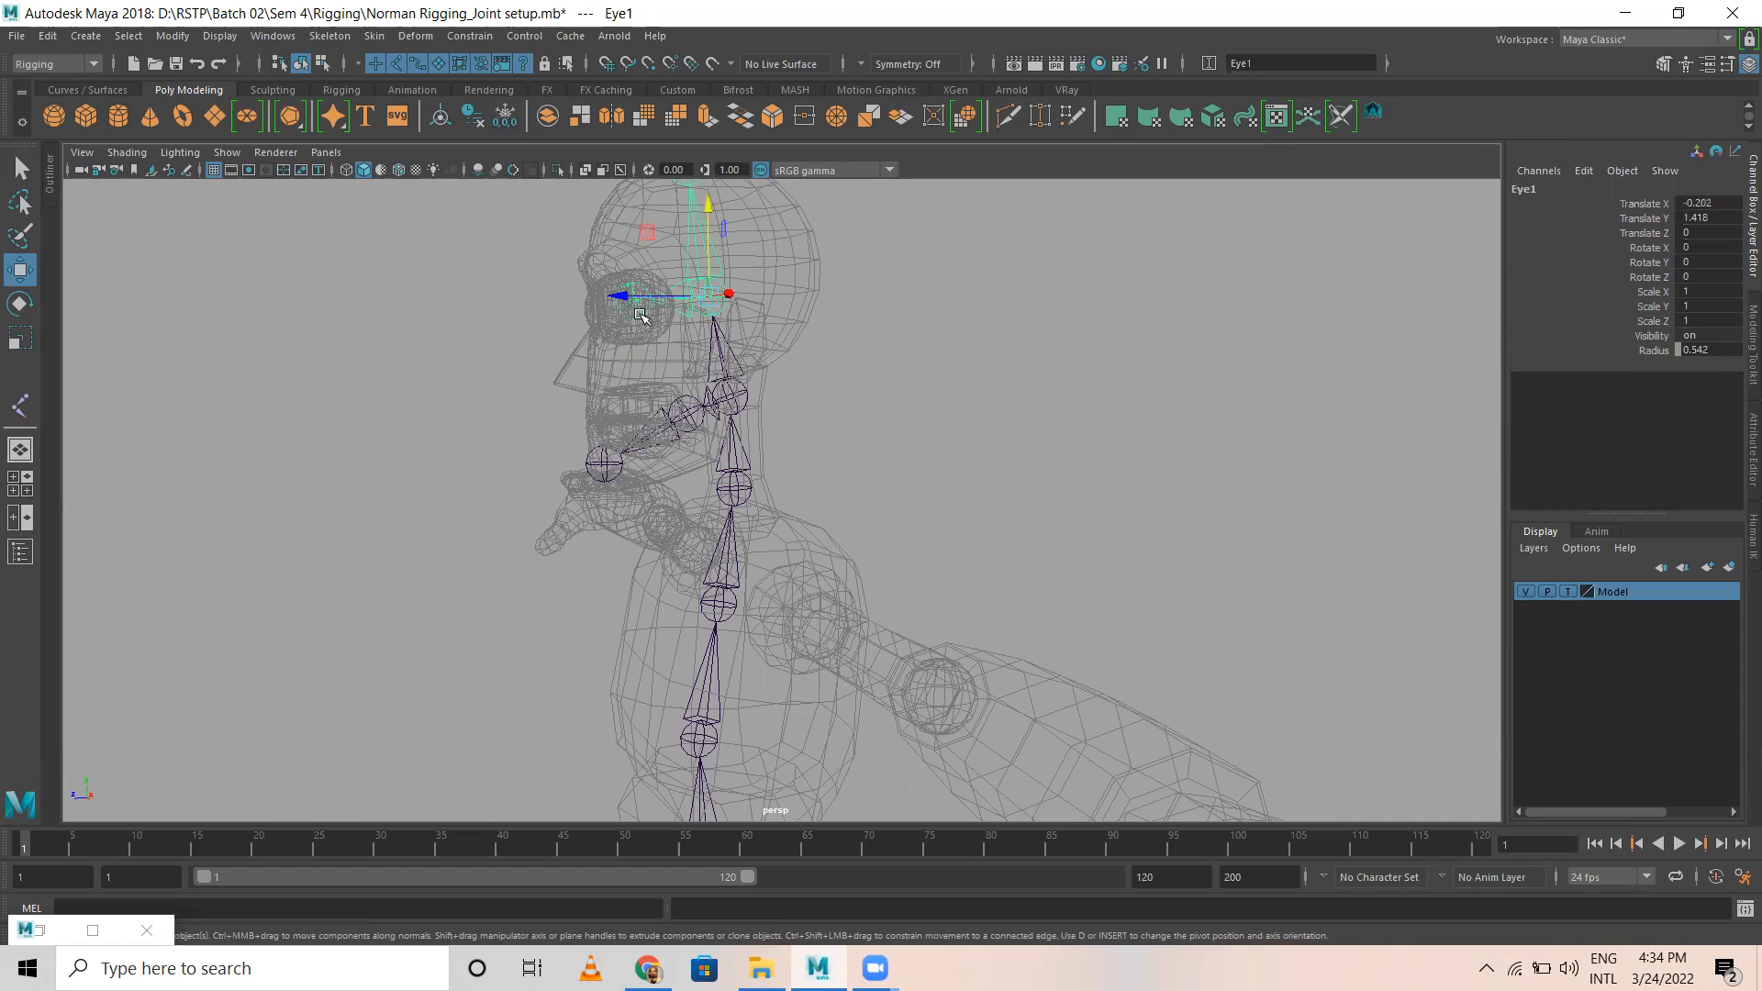
# Step: Rename the joint at the top of the head as Fore_Head
pyautogui.keyDown('alt'); pyautogui.moveTo(1060, 340); pyautogui.dragTo(1070, 512, button='middle'); pyautogui.keyUp('alt')
pyautogui.click(713, 338)
pyautogui.click(1570, 188)
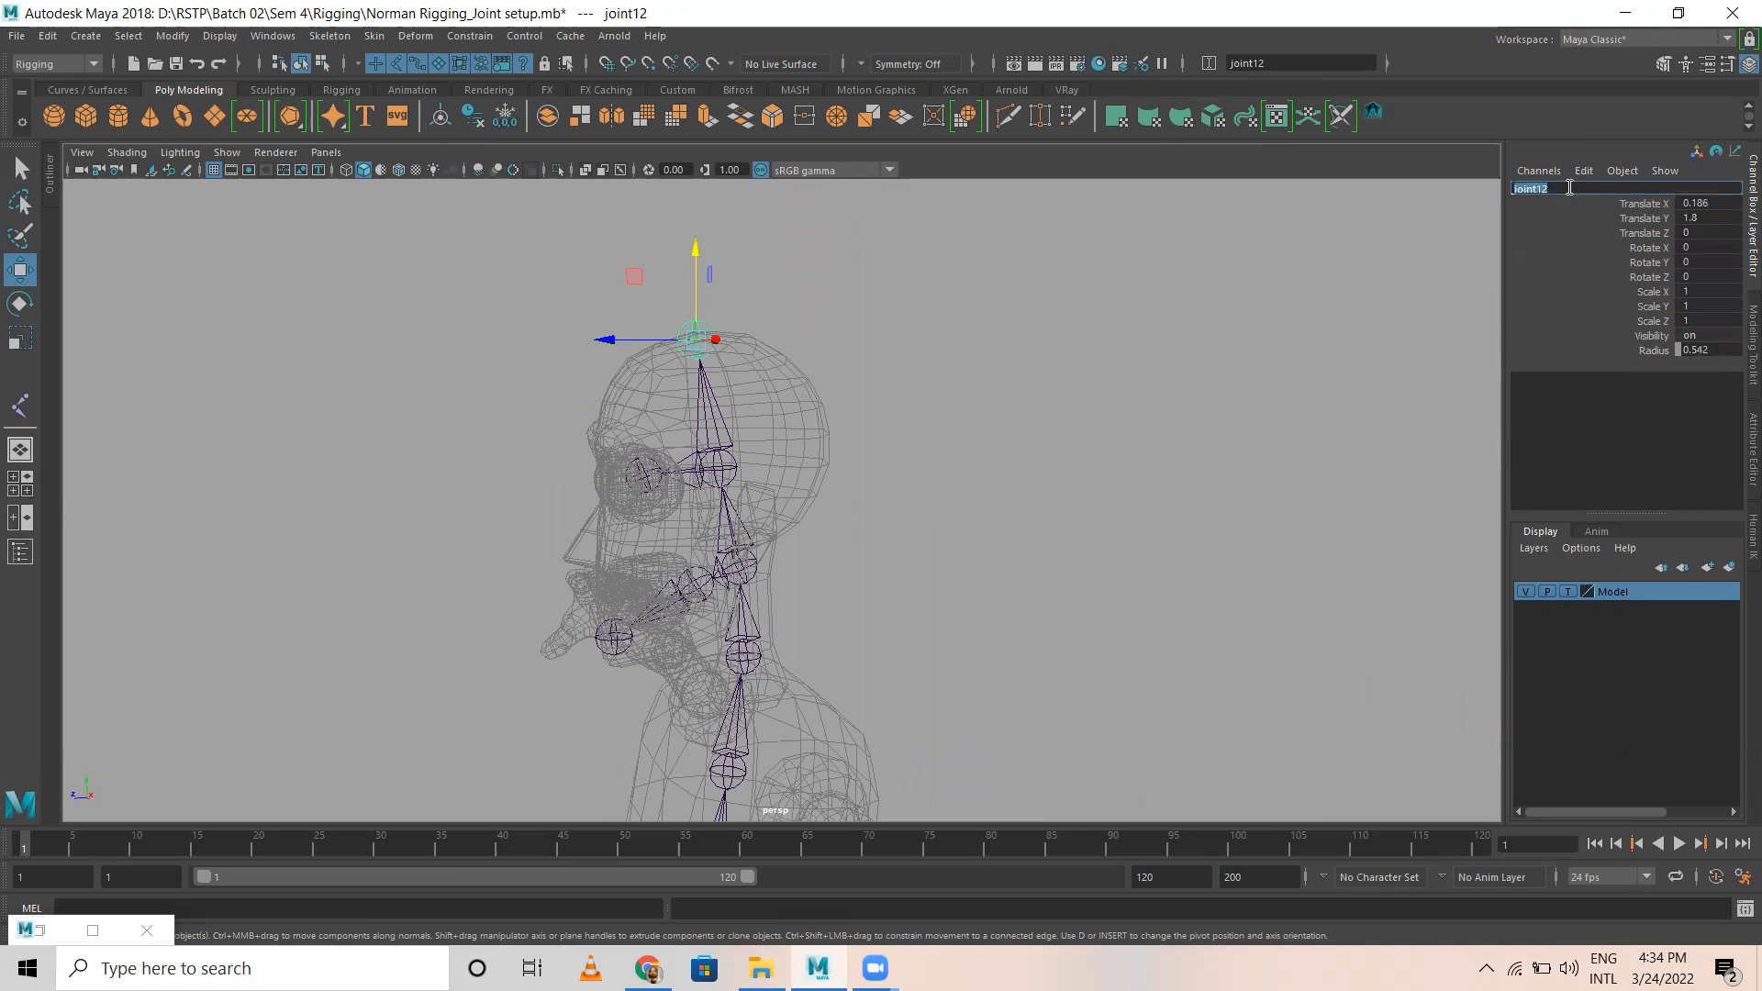
pyautogui.write('Fore_Head')
pyautogui.press('Return')
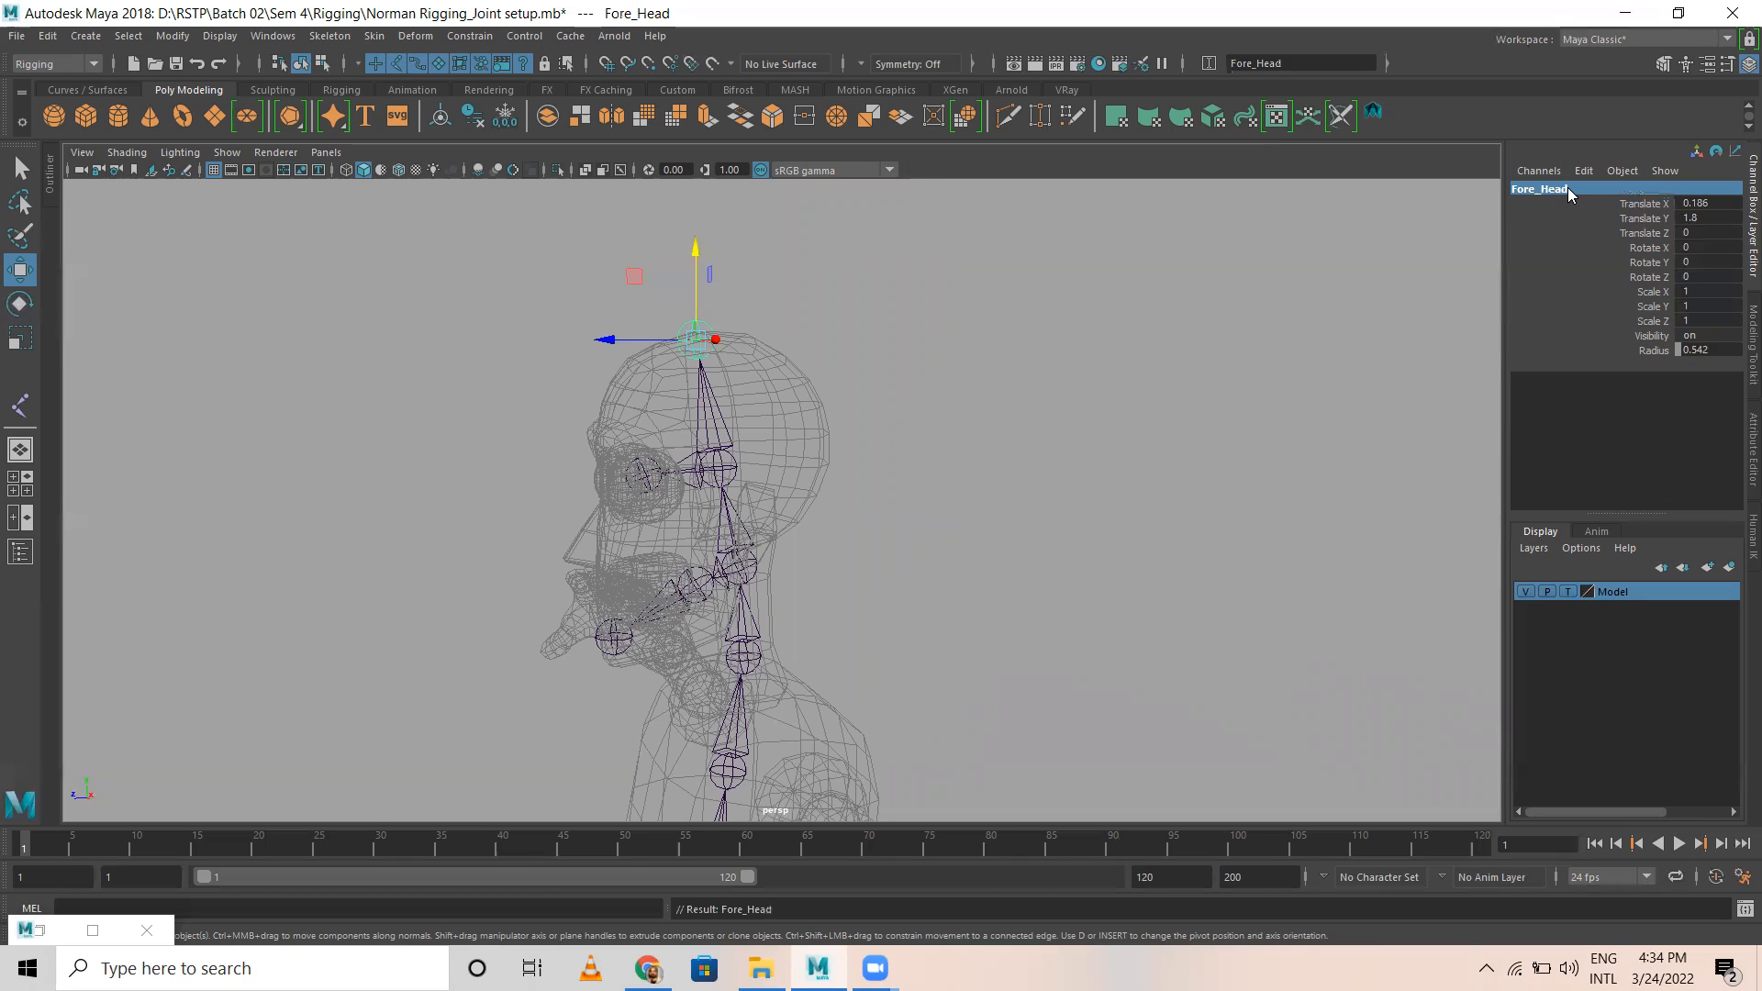
# Step: Examine the skeleton around the pelvis, where the spine's root joint sits between the two separate leg chains
pyautogui.scroll(-8, 1065, 618)
pyautogui.keyDown('alt'); pyautogui.moveTo(547, 576); pyautogui.dragTo(539, 480); pyautogui.keyUp('alt')
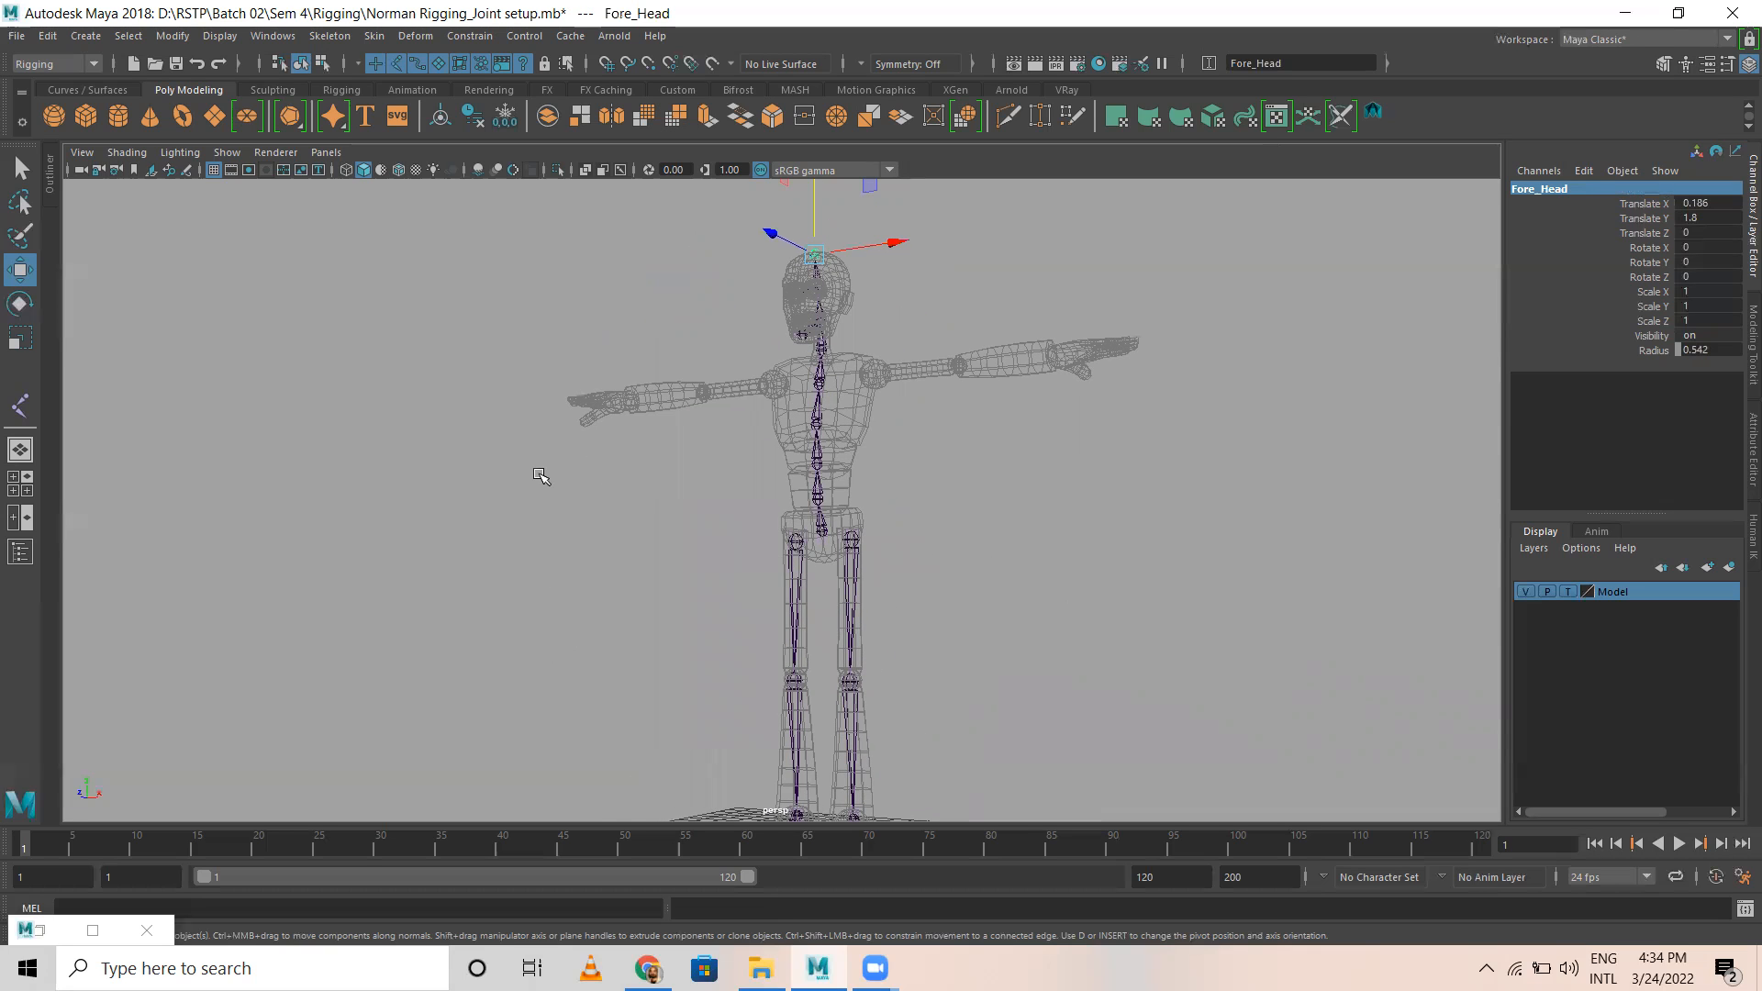
pyautogui.keyDown('alt'); pyautogui.moveTo(659, 457); pyautogui.dragTo(625, 476); pyautogui.keyUp('alt')
pyautogui.keyDown('alt'); pyautogui.moveTo(625, 477); pyautogui.dragTo(948, 511, button='right'); pyautogui.keyUp('alt')
pyautogui.keyDown('alt'); pyautogui.moveTo(948, 510); pyautogui.dragTo(874, 361, button='middle'); pyautogui.keyUp('alt')
pyautogui.keyDown('alt'); pyautogui.moveTo(708, 439); pyautogui.dragTo(1137, 487, button='right'); pyautogui.keyUp('alt')
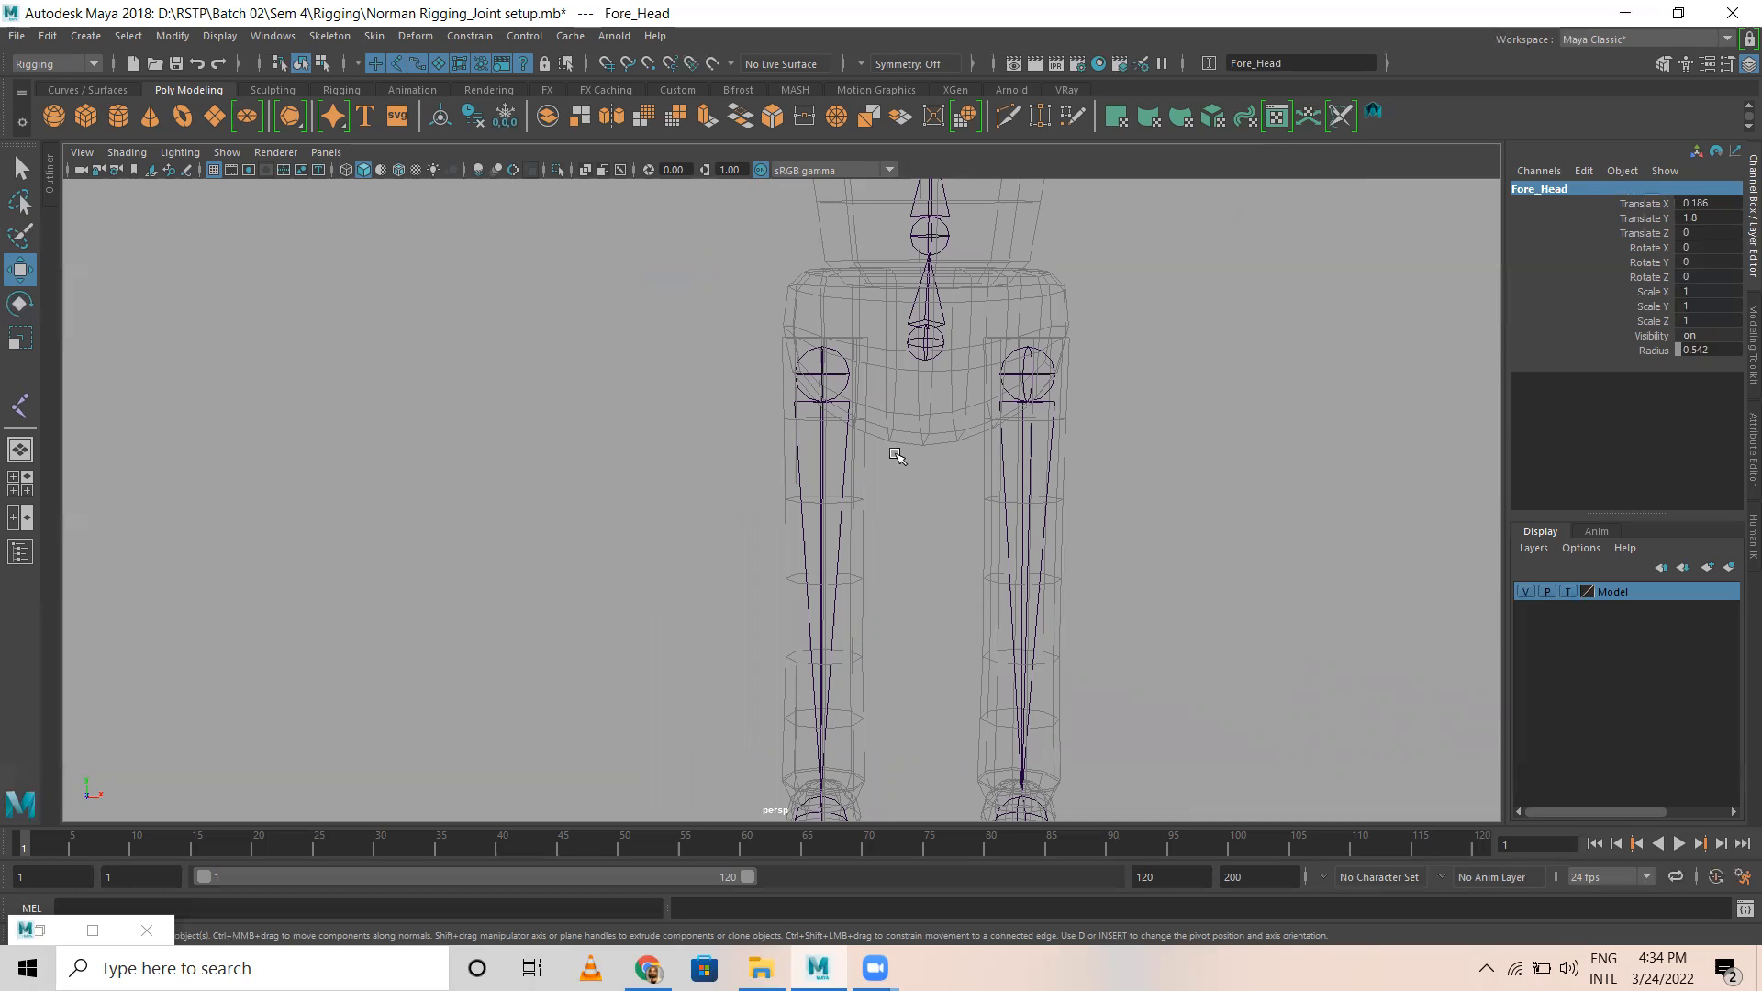
pyautogui.scroll(1, 897, 455)
pyautogui.keyDown('alt'); pyautogui.moveTo(895, 455); pyautogui.dragTo(1145, 294, button='right'); pyautogui.keyUp('alt')
pyautogui.keyDown('alt'); pyautogui.moveTo(1095, 337); pyautogui.dragTo(1027, 459, button='middle'); pyautogui.keyUp('alt')
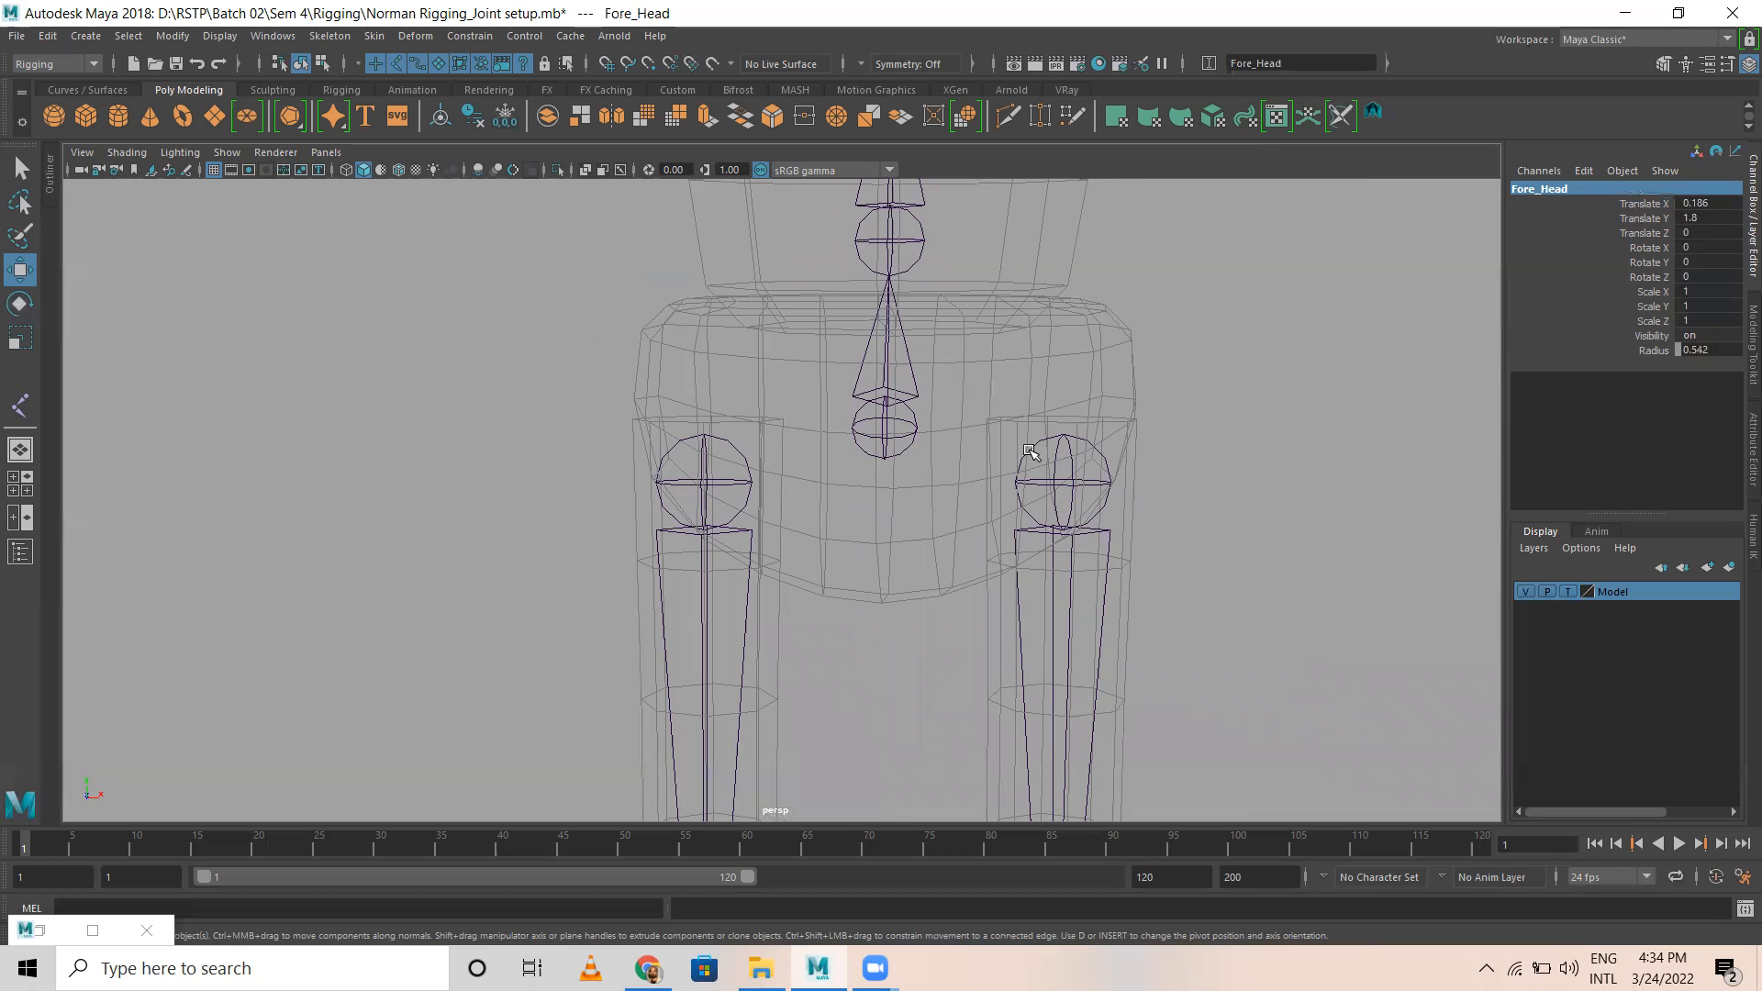
pyautogui.click(887, 418)
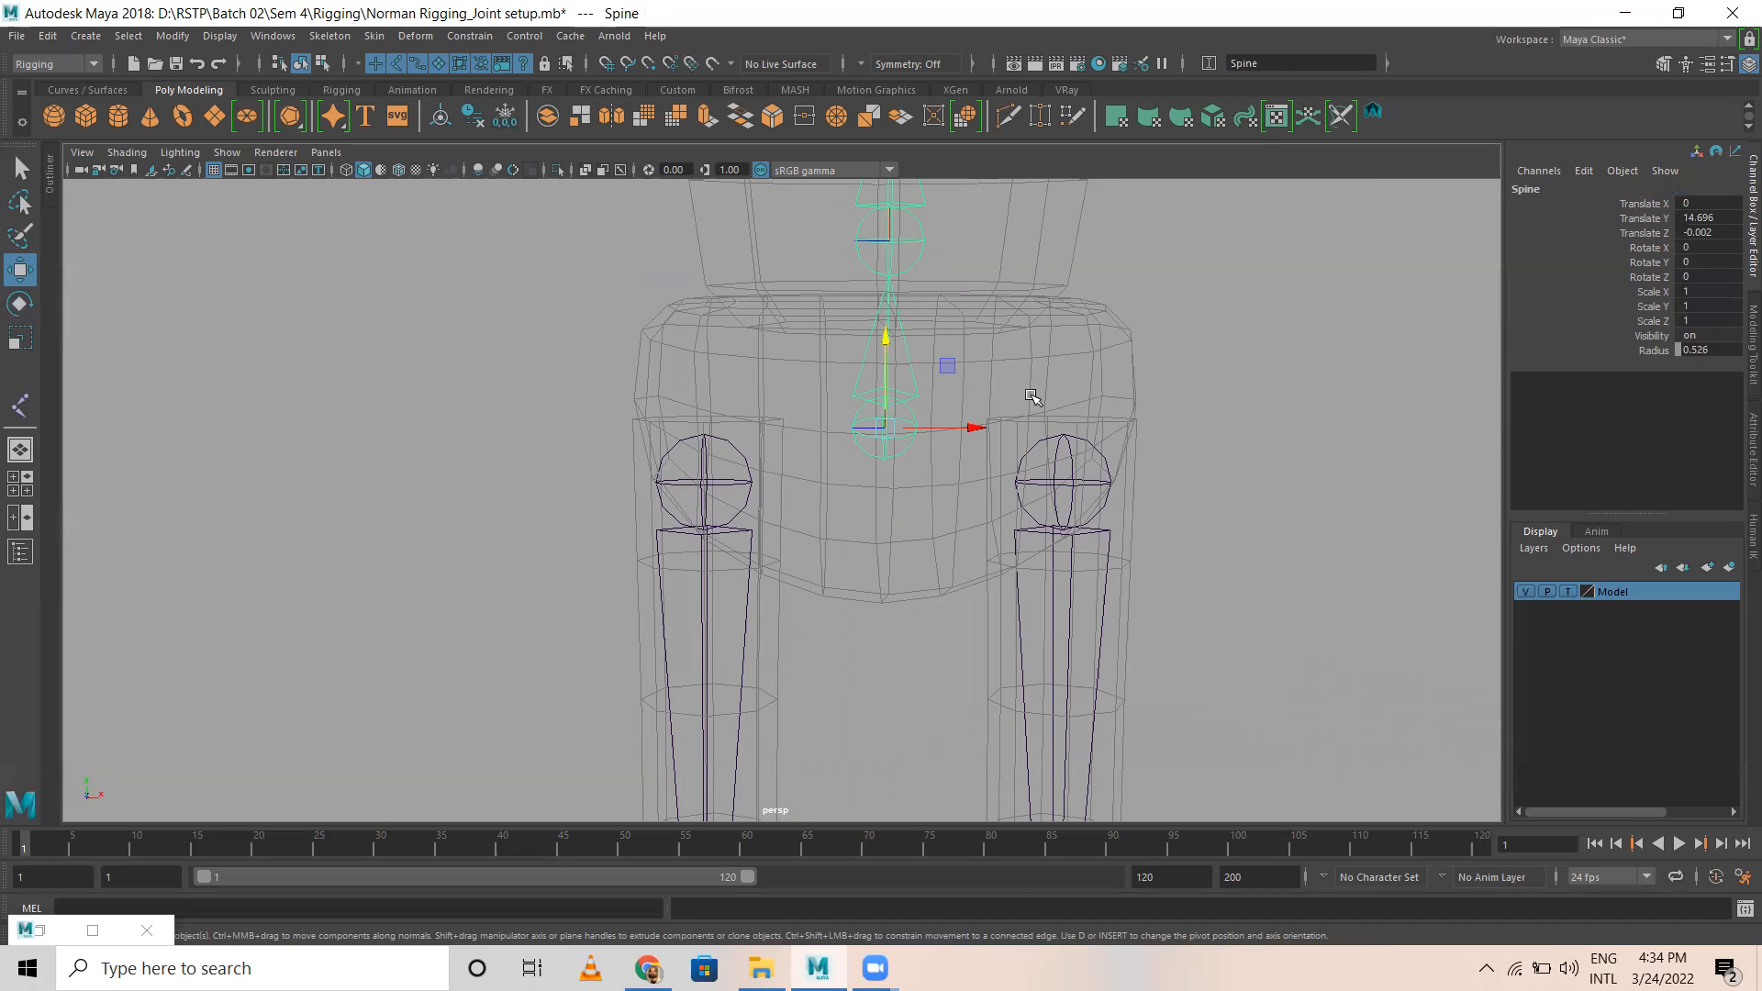
pyautogui.keyDown('alt'); pyautogui.moveTo(1072, 370); pyautogui.dragTo(929, 604, button='right'); pyautogui.keyUp('alt')
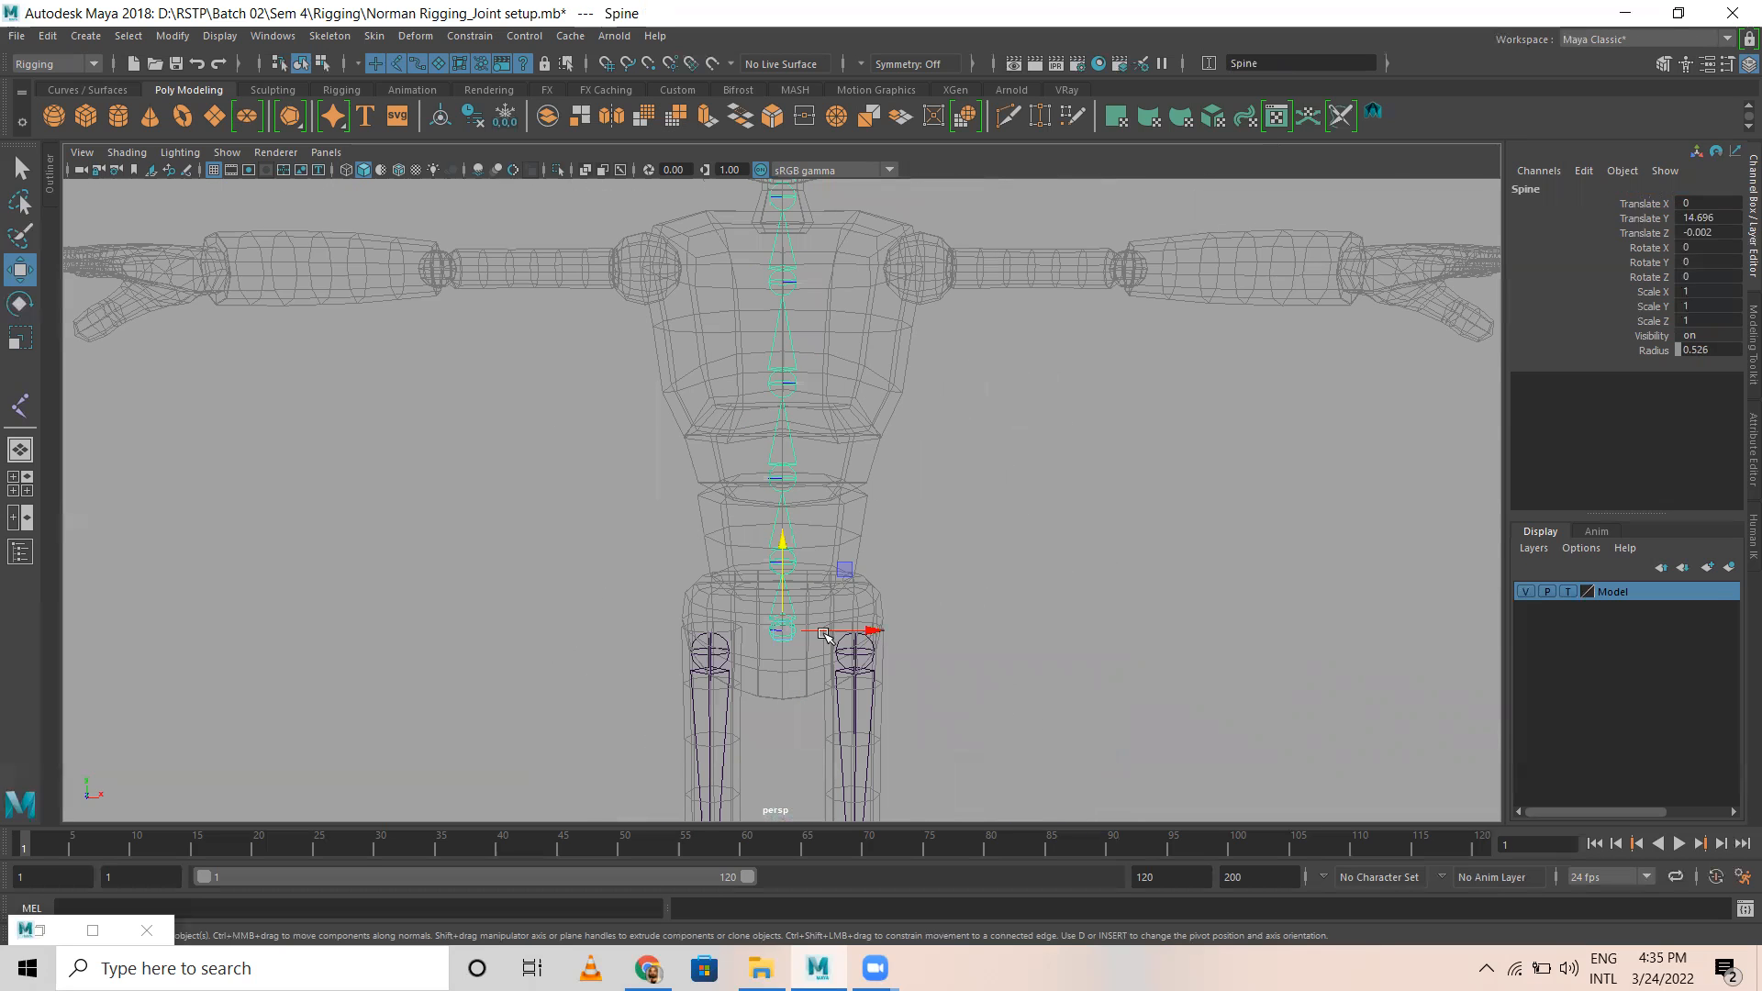
pyautogui.keyDown('alt'); pyautogui.moveTo(927, 396); pyautogui.dragTo(802, 343, button='right'); pyautogui.keyUp('alt')
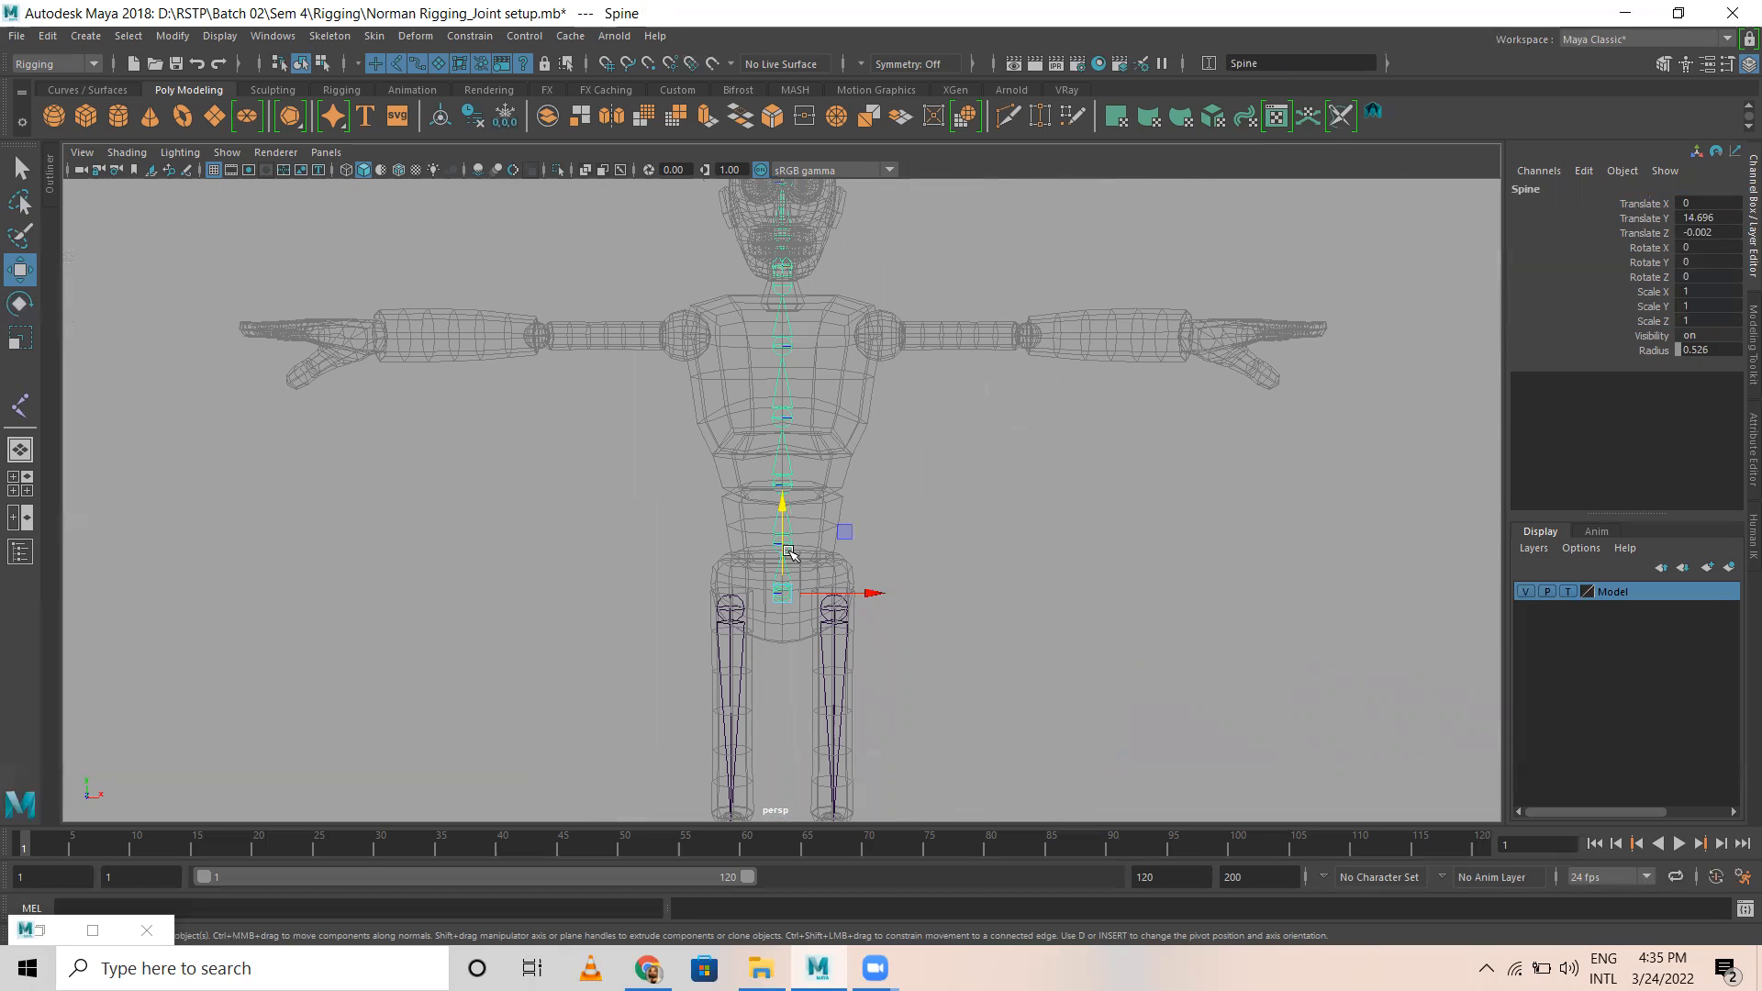
pyautogui.keyDown('alt'); pyautogui.moveTo(788, 552); pyautogui.dragTo(880, 583, button='right'); pyautogui.keyUp('alt')
pyautogui.keyDown('alt'); pyautogui.moveTo(881, 583); pyautogui.dragTo(813, 227, button='middle'); pyautogui.keyUp('alt')
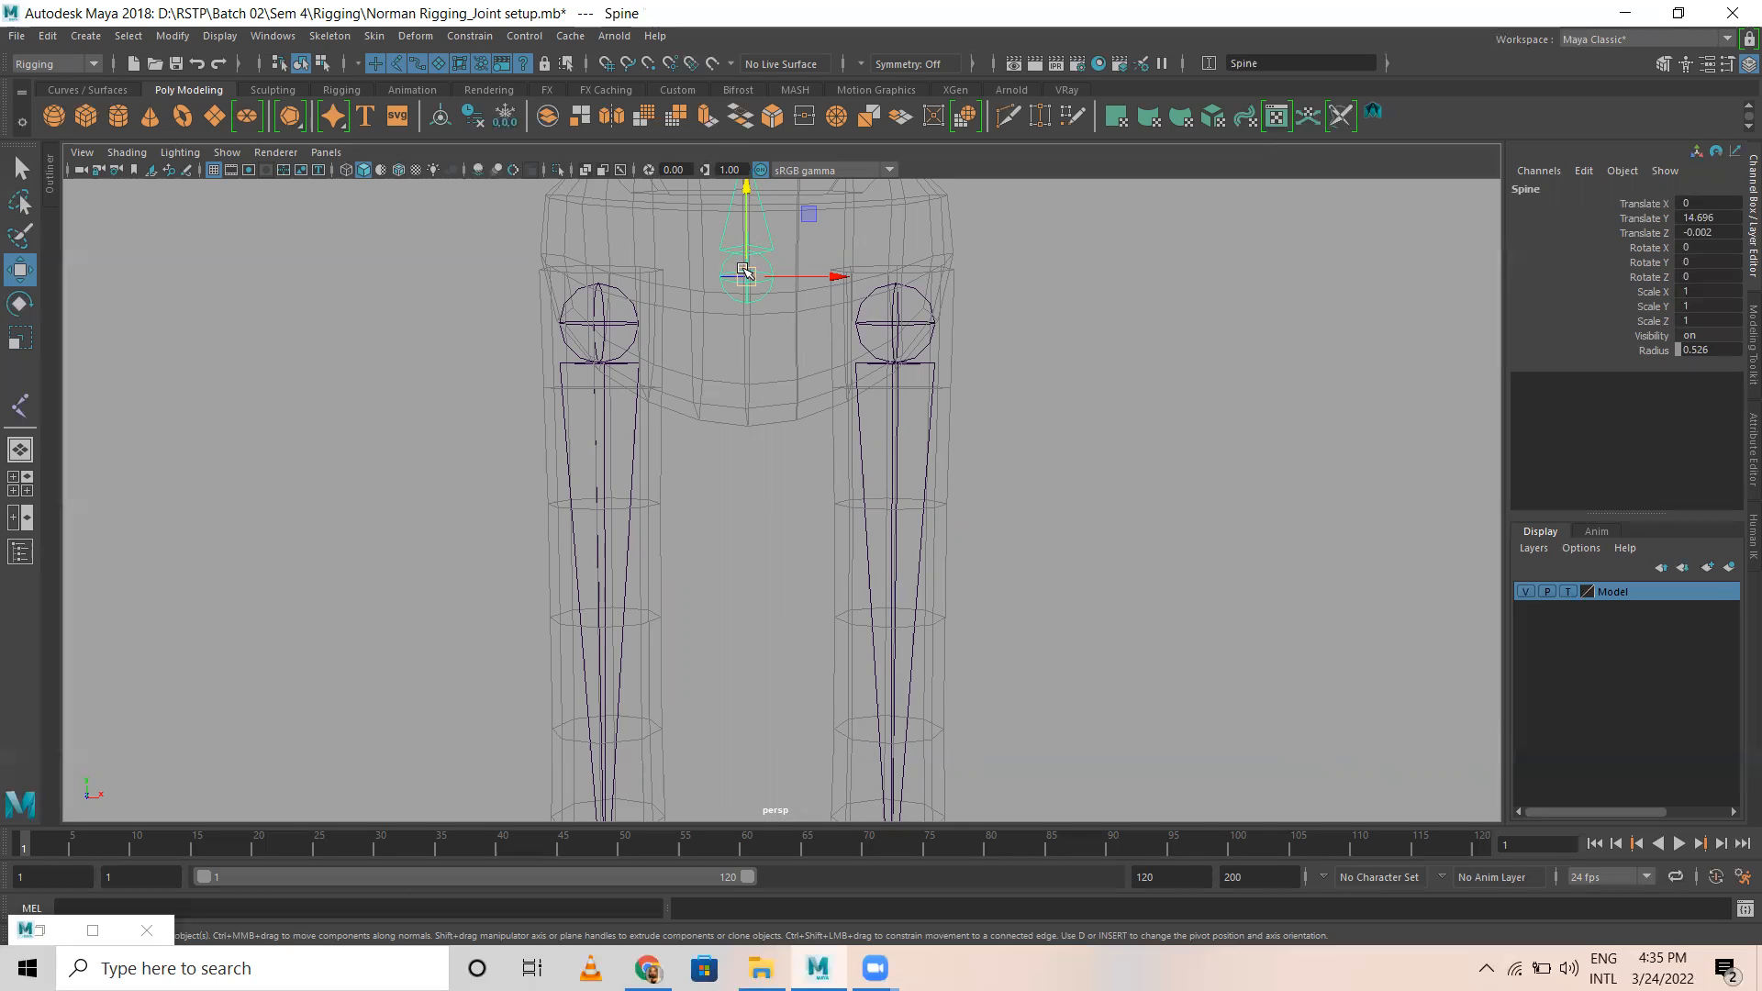
# Step: Switch to the side view and inspect the spine's root joint at the pelvis up close
pyautogui.click(909, 274)
pyautogui.keyDown('alt'); pyautogui.moveTo(909, 274); pyautogui.dragTo(832, 402, button='middle'); pyautogui.keyUp('alt')
pyautogui.press('space')
pyautogui.press('space')
pyautogui.keyDown('alt'); pyautogui.moveTo(834, 789); pyautogui.dragTo(728, 559, button='middle'); pyautogui.keyUp('alt')
pyautogui.scroll(6, 508, 472)
pyautogui.keyDown('alt'); pyautogui.moveTo(507, 472); pyautogui.dragTo(725, 413, button='middle'); pyautogui.keyUp('alt')
pyautogui.scroll(5, 725, 413)
pyautogui.keyDown('alt'); pyautogui.moveTo(602, 331); pyautogui.dragTo(867, 553, button='middle'); pyautogui.keyUp('alt')
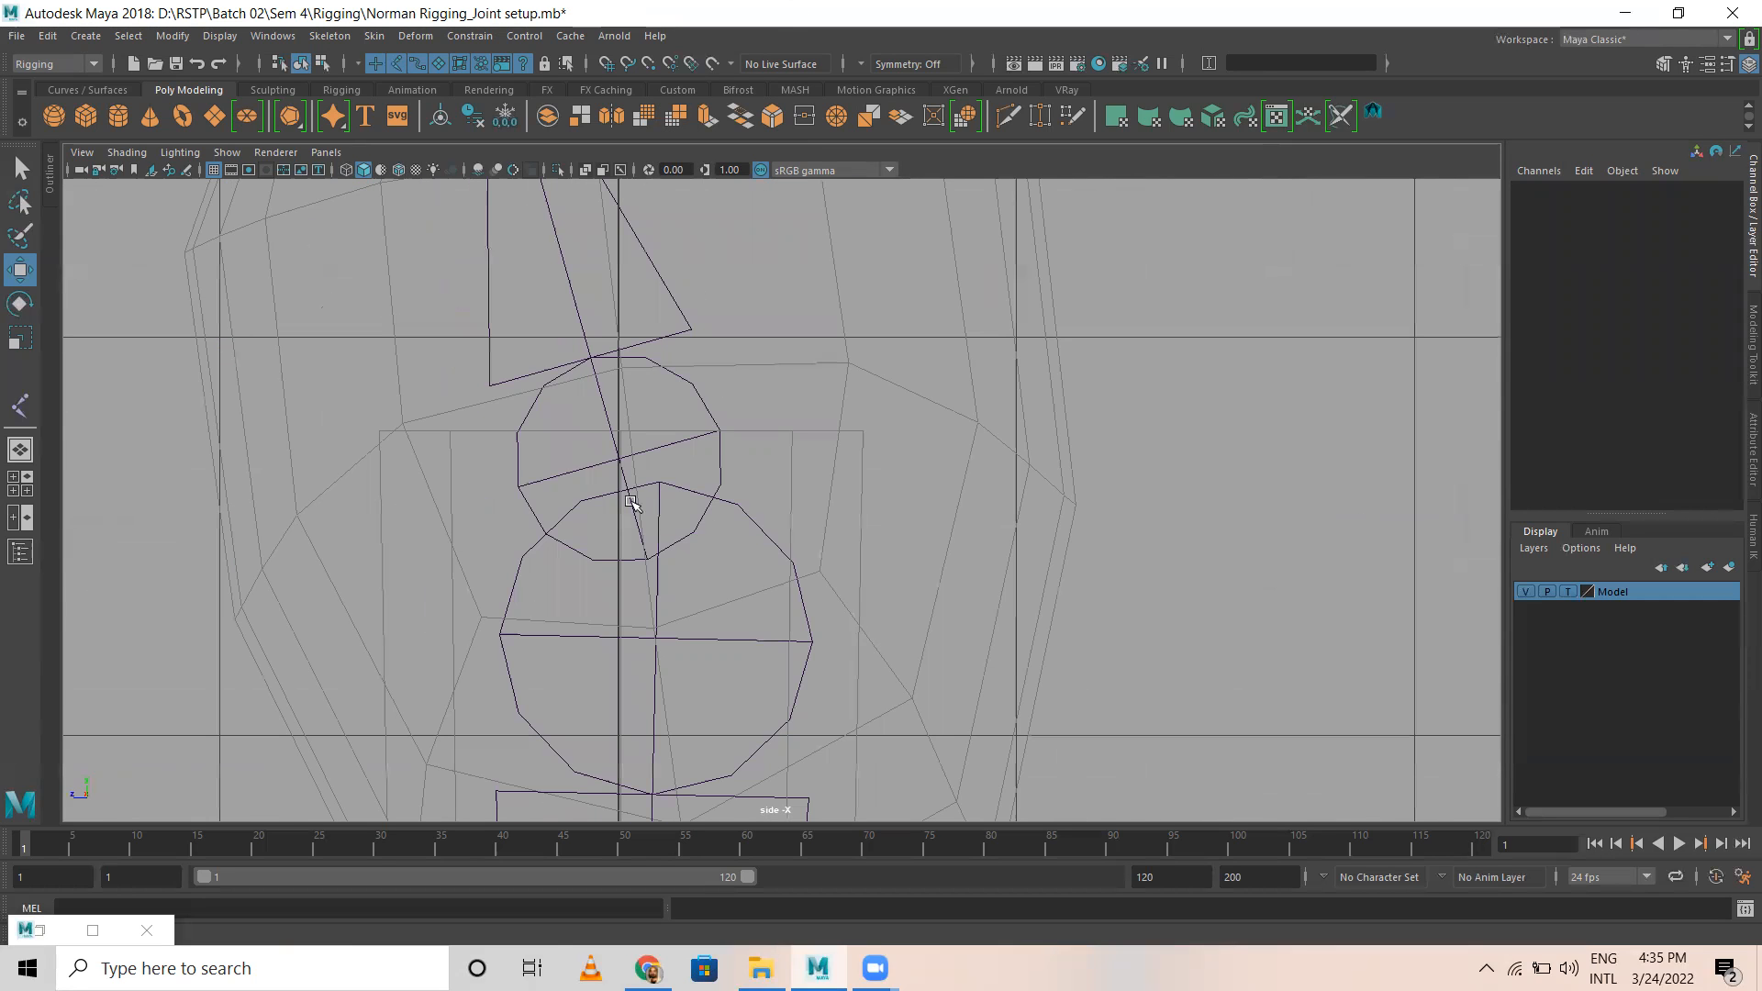
pyautogui.click(613, 454)
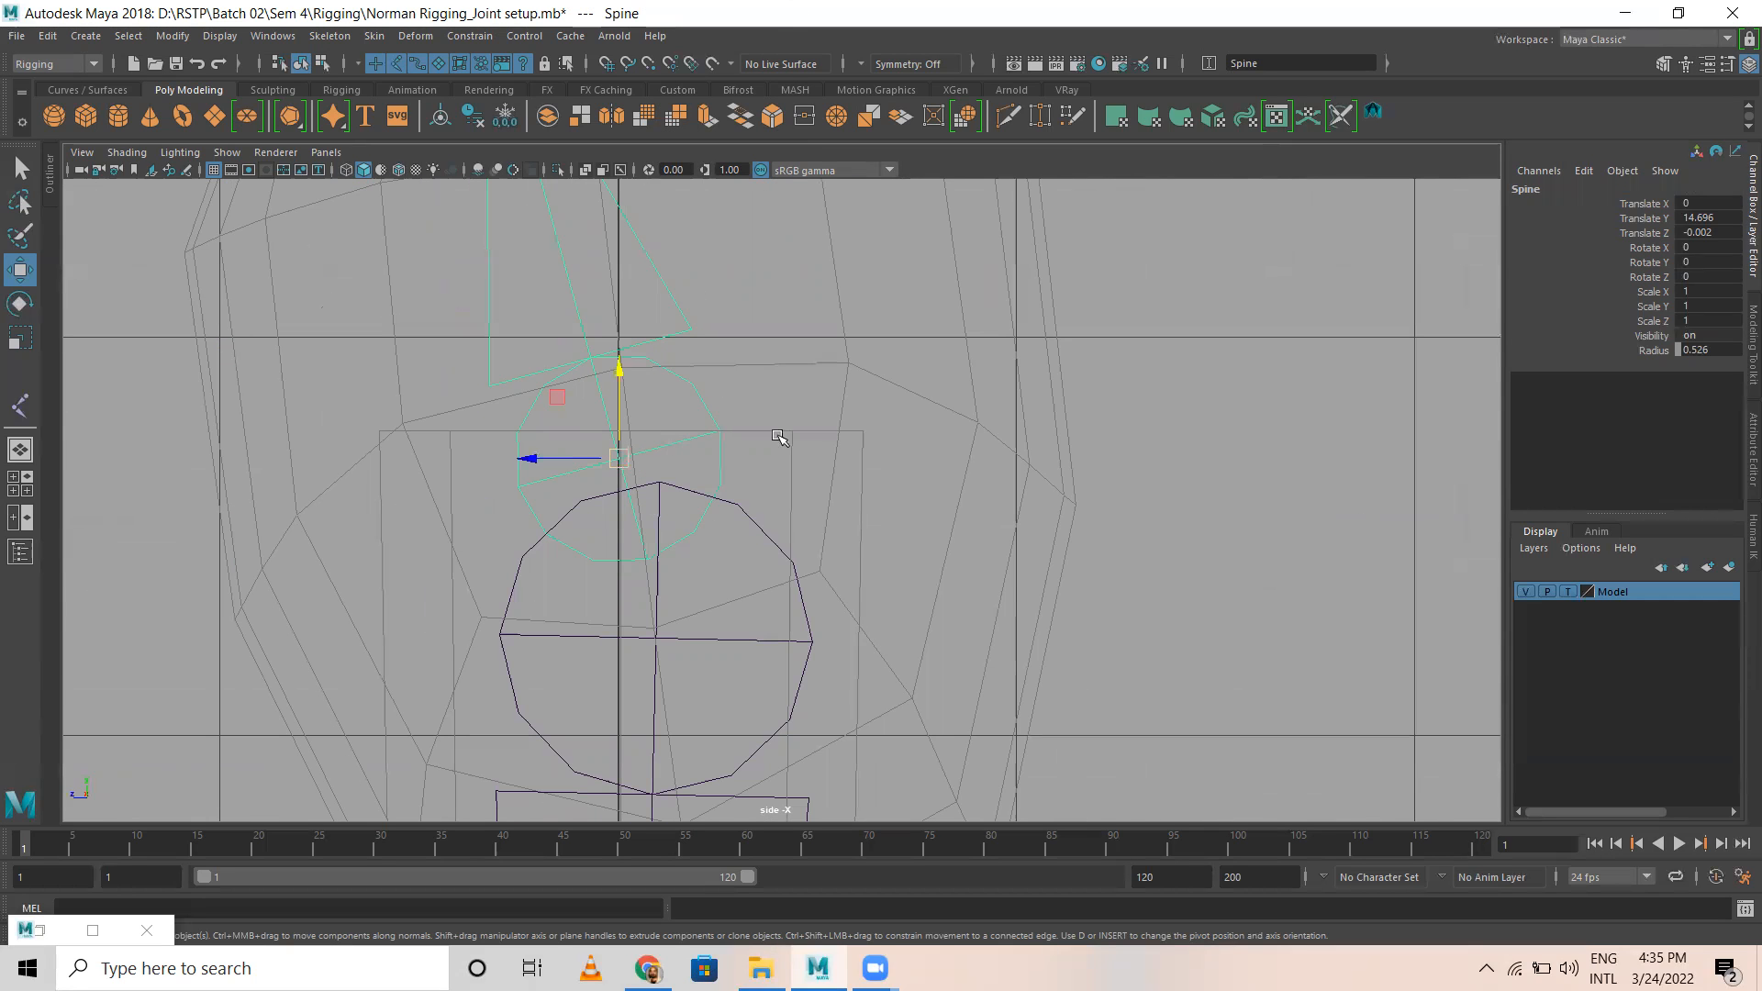
pyautogui.click(832, 428)
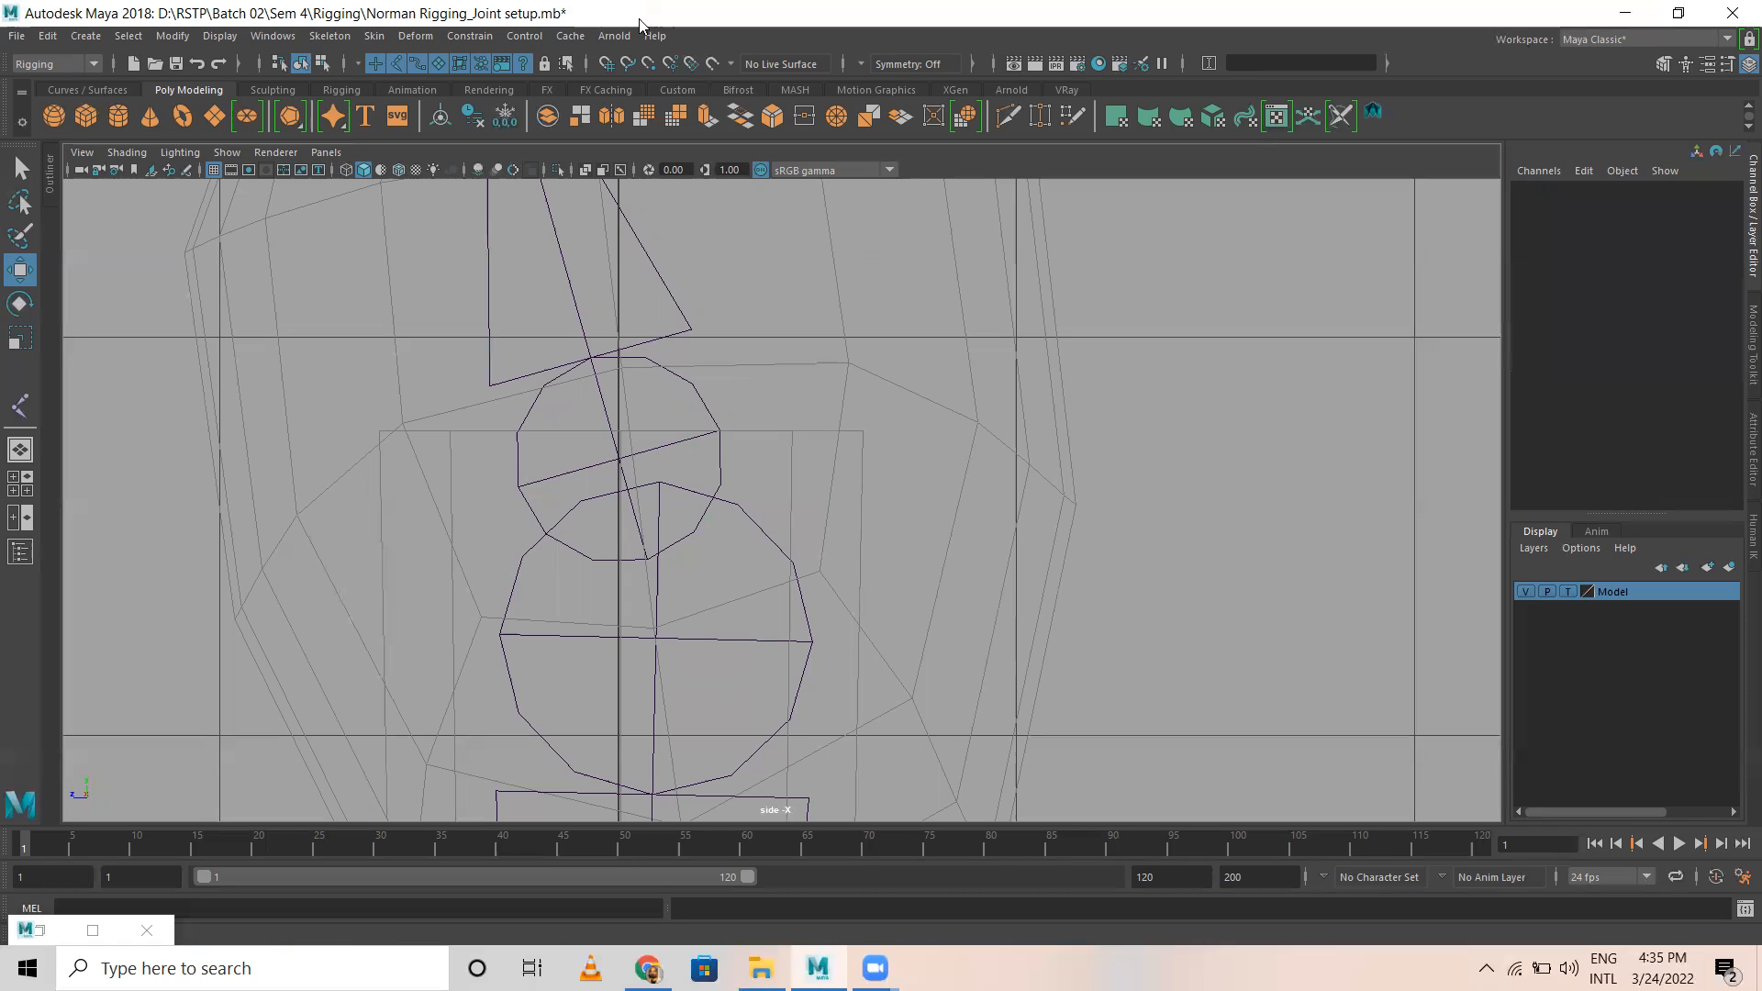
pyautogui.click(330, 35)
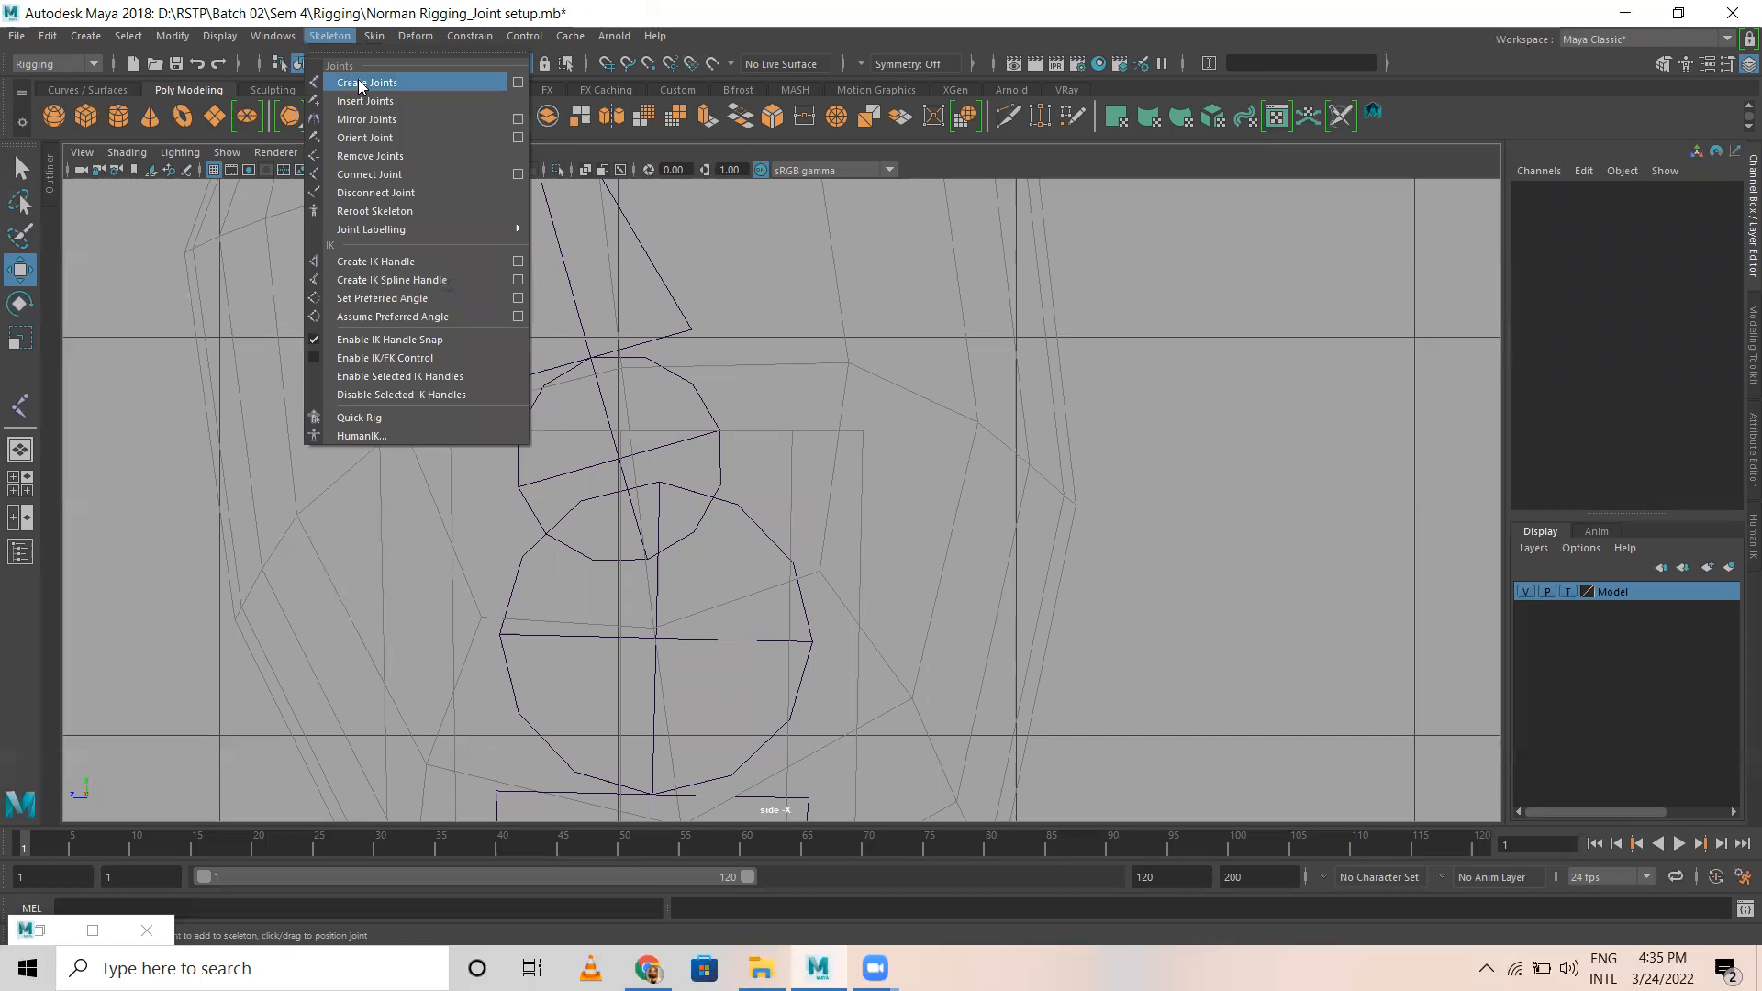
pyautogui.click(363, 80)
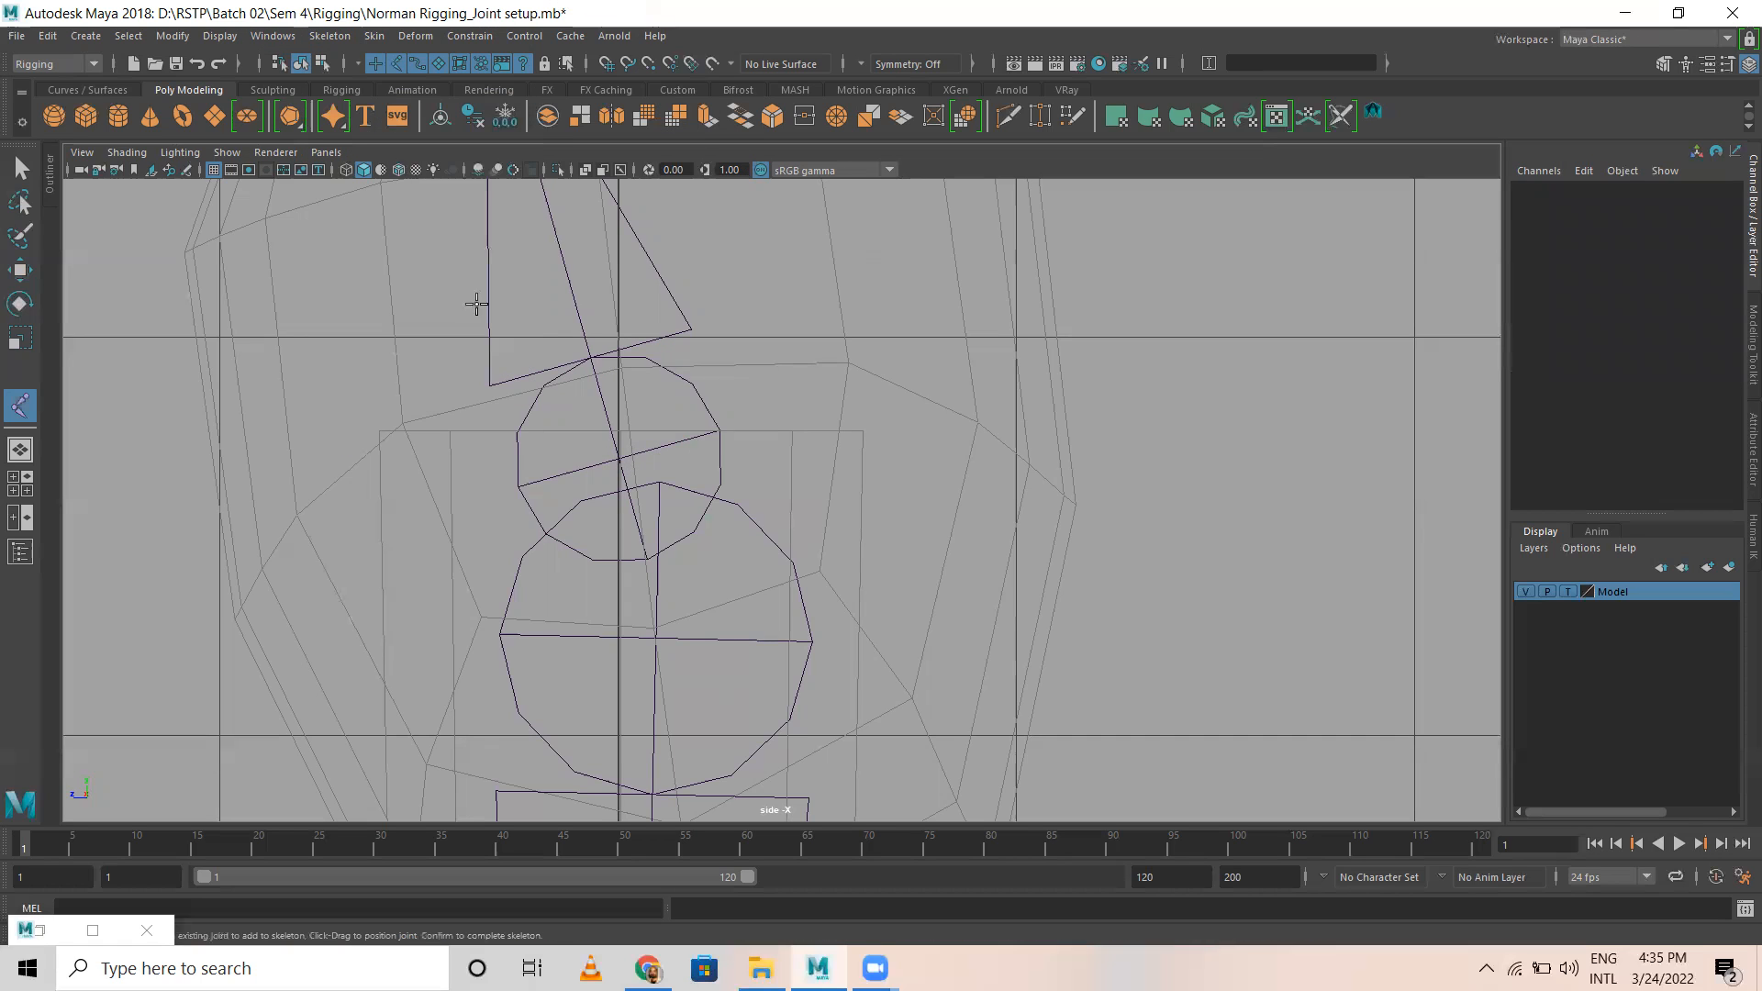
pyautogui.click(618, 458)
pyautogui.press('1')
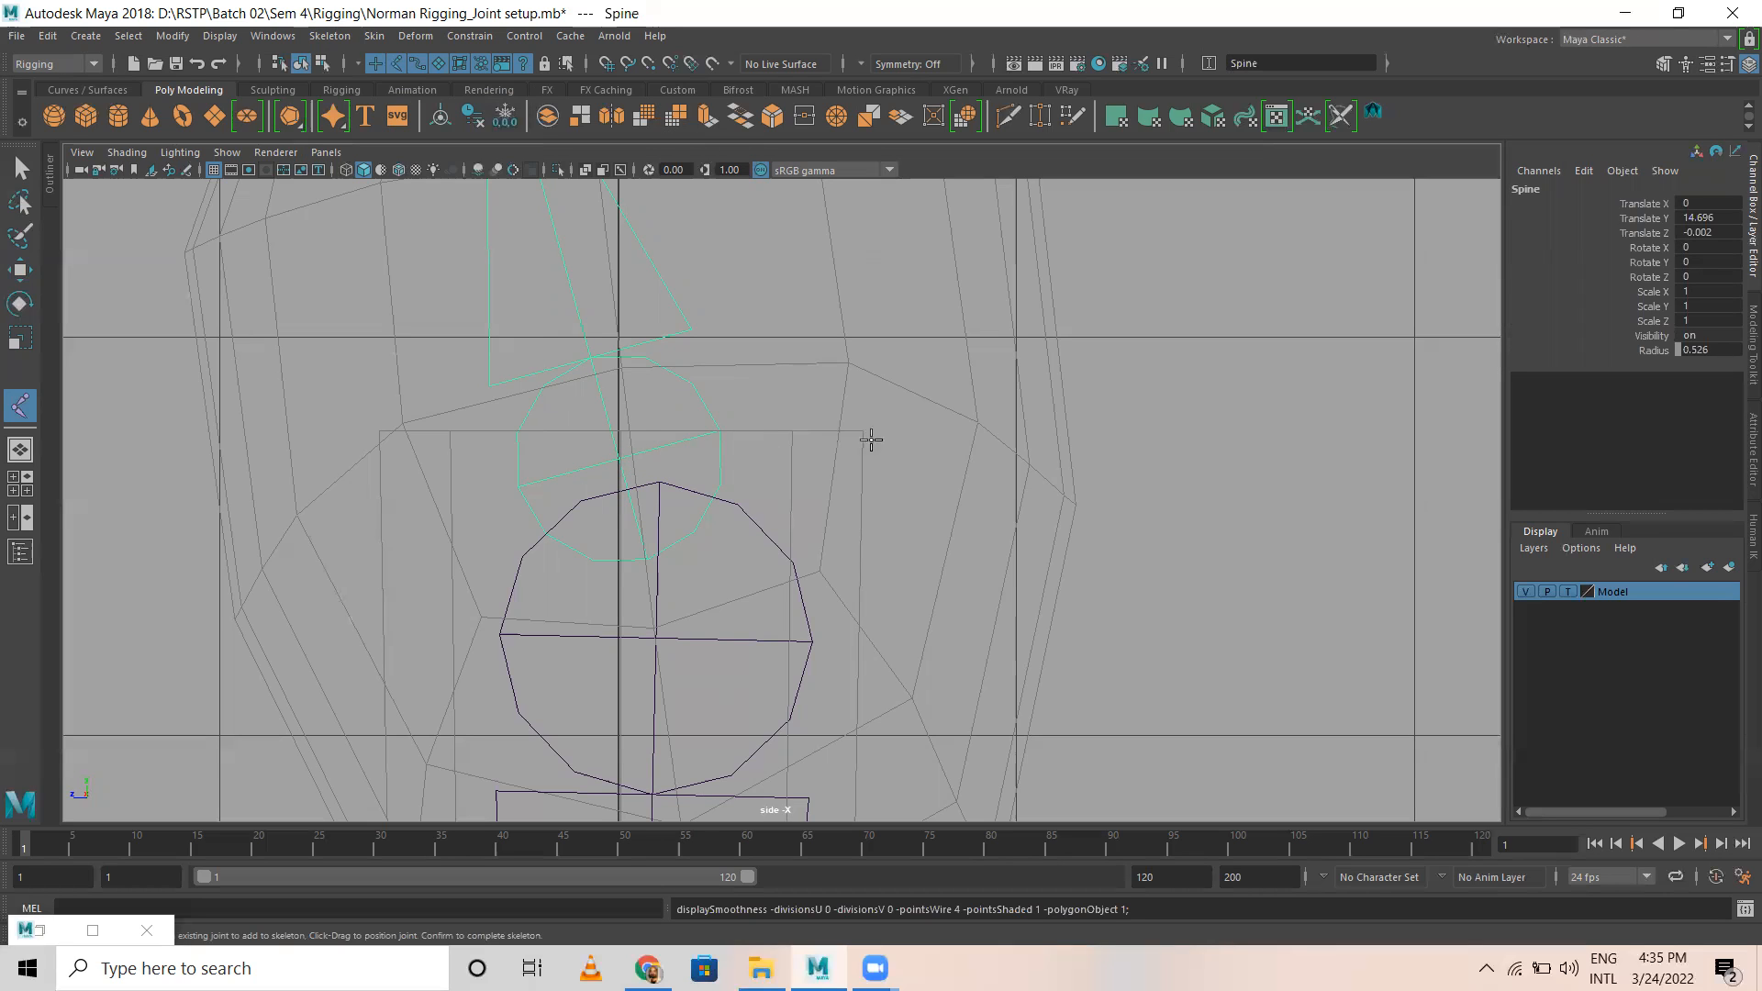
pyautogui.press('Escape')
pyautogui.hotkey('ctrl', 'z')
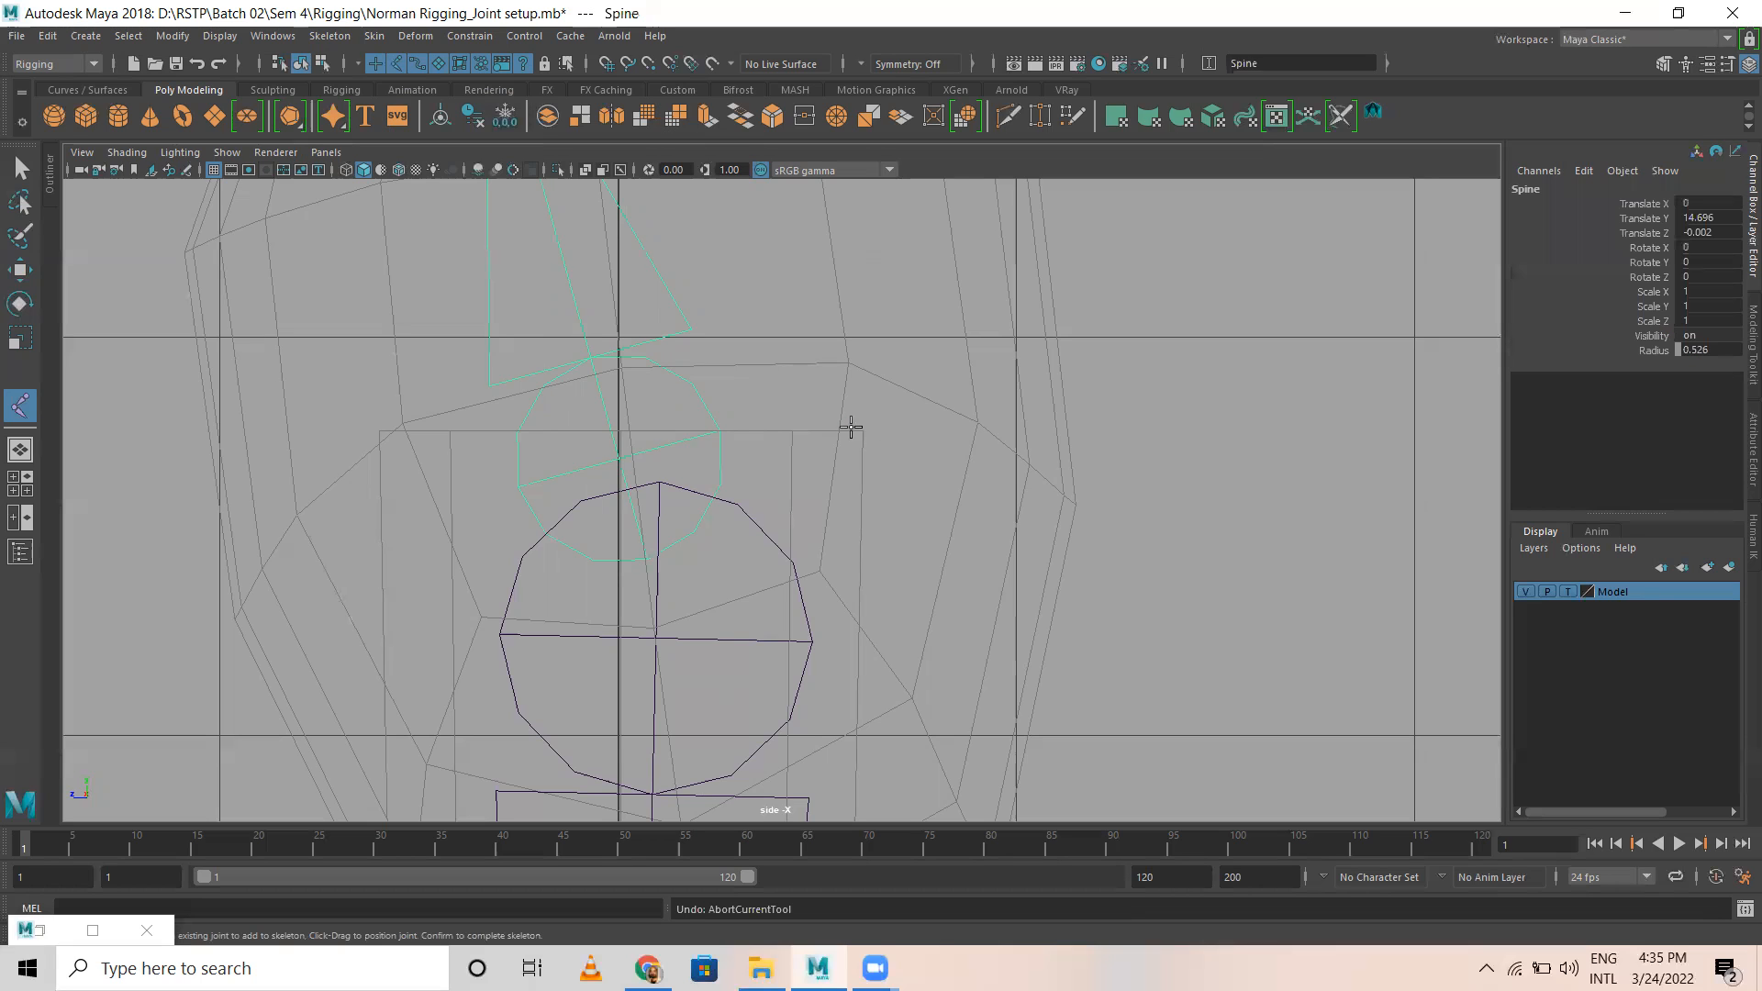
pyautogui.press('w')
pyautogui.click(833, 405)
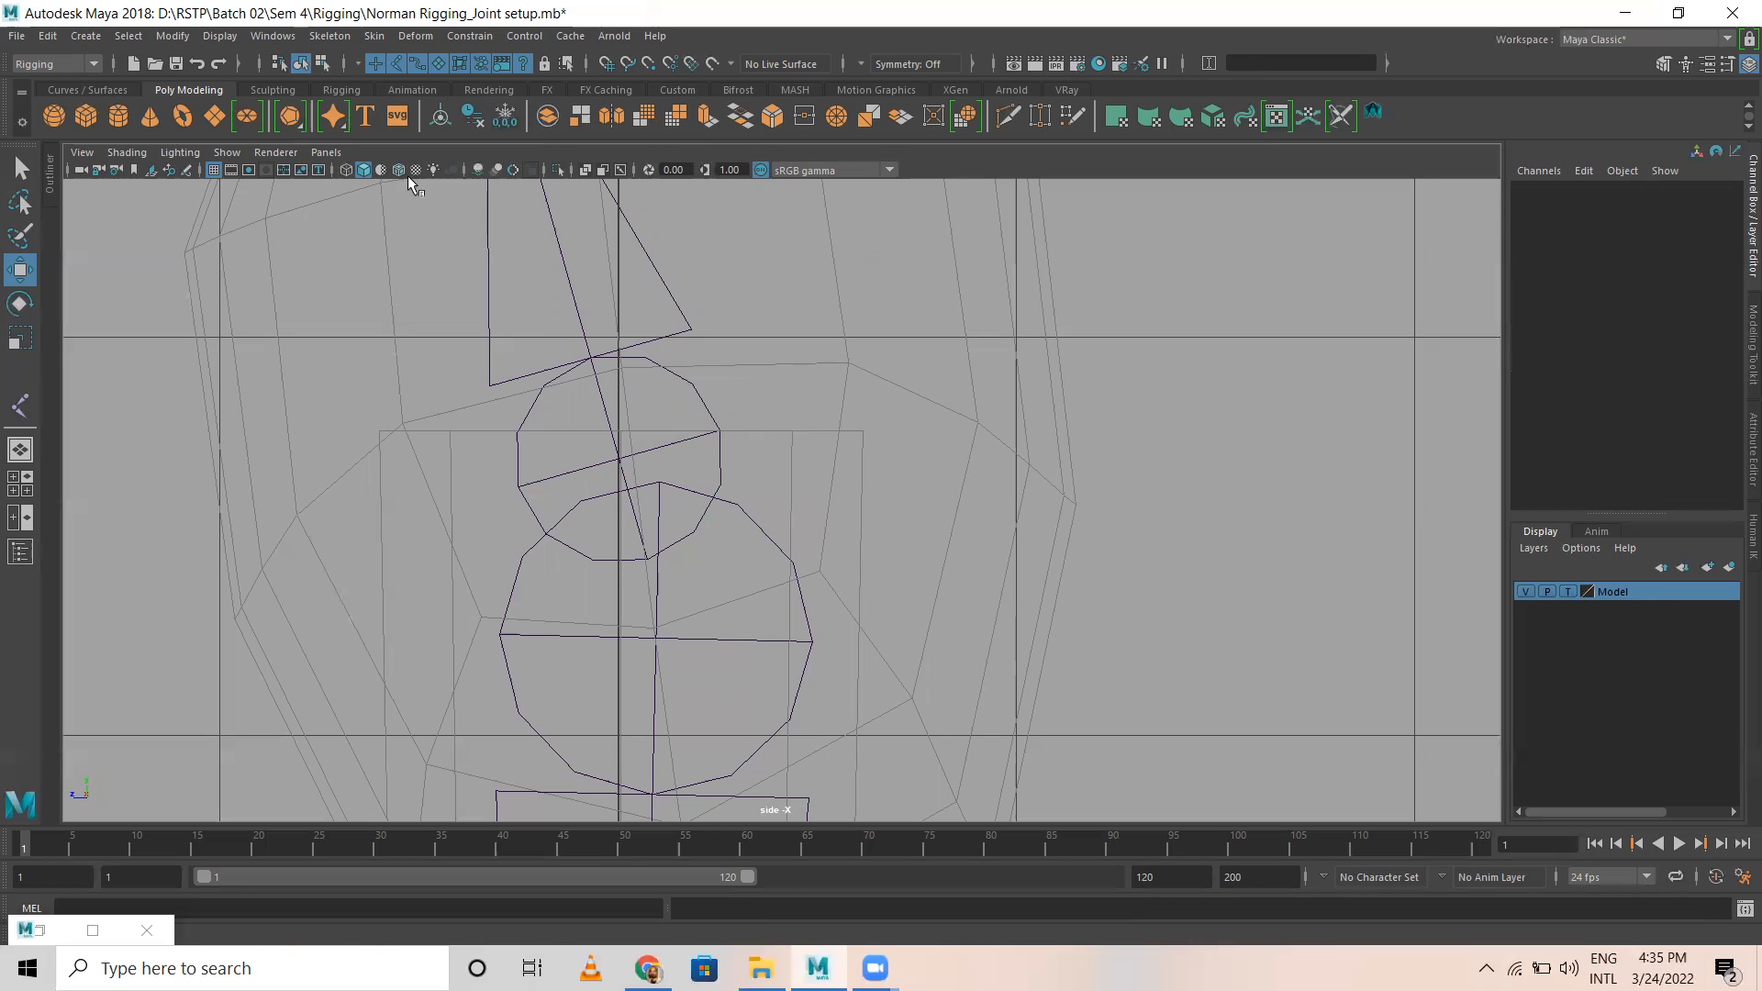
# Step: Create a single separate joint at the spine's root and align it with the root's centre, about Translate Y 14.689 and Z 0.002
pyautogui.click(172, 36)
pyautogui.moveTo(349, 38)
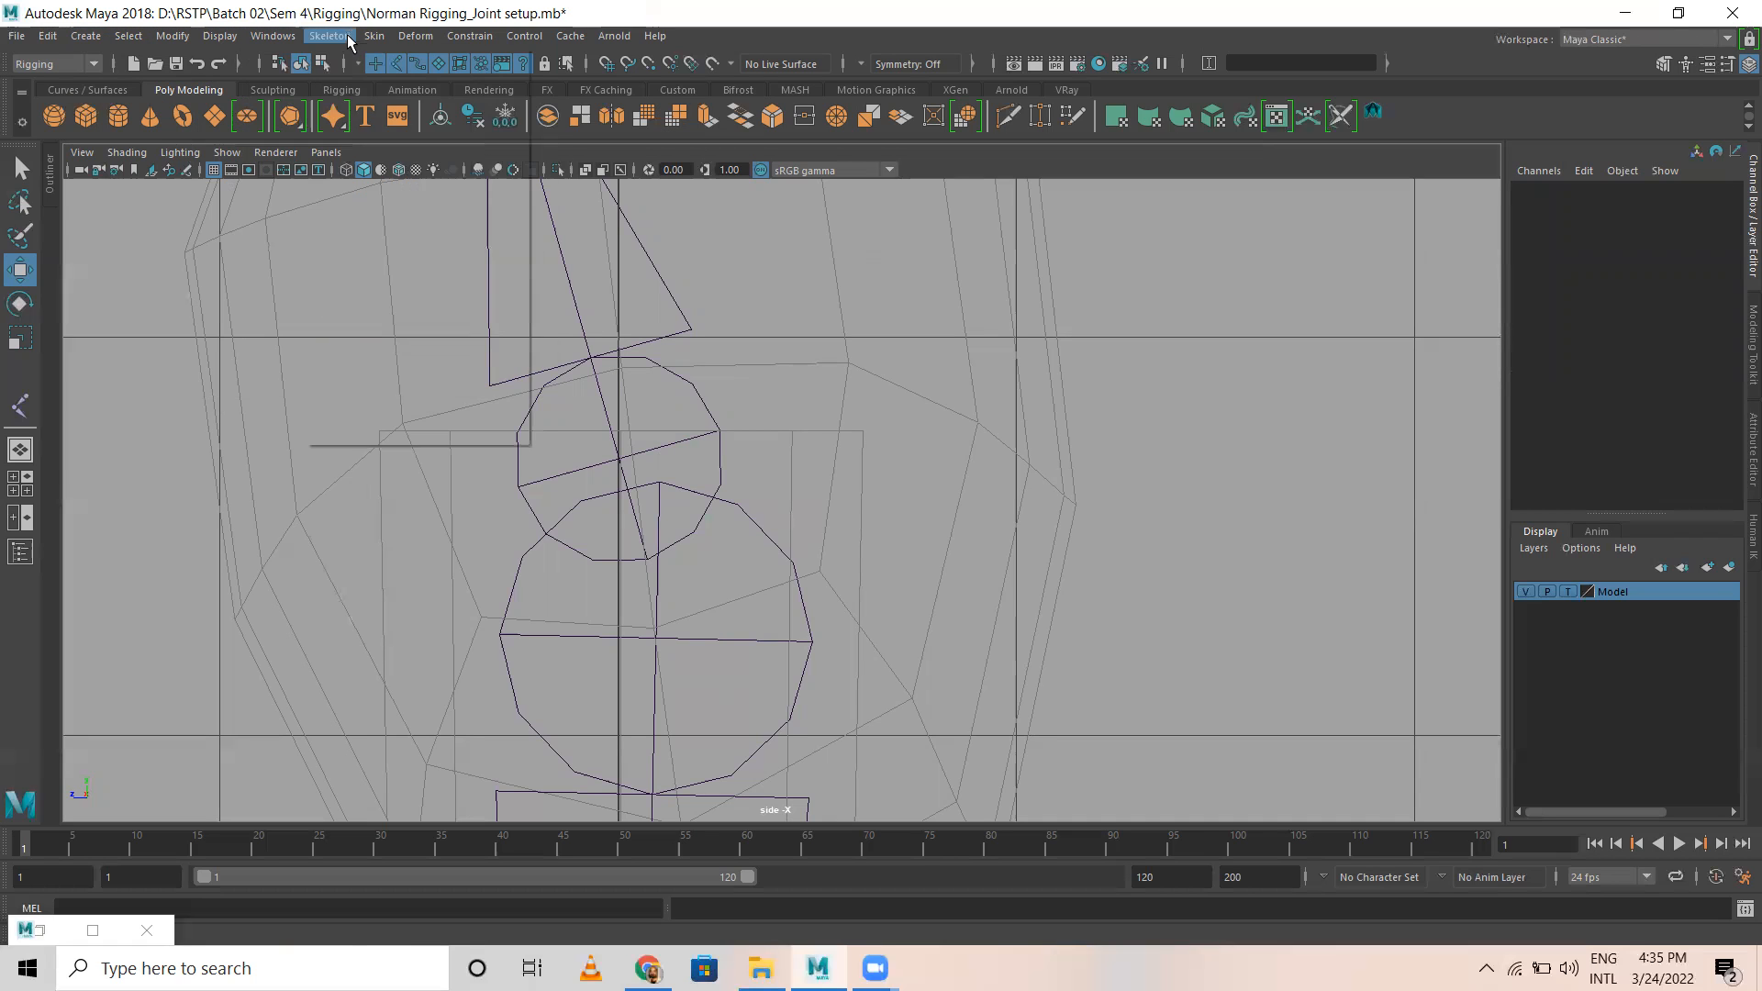
pyautogui.click(354, 79)
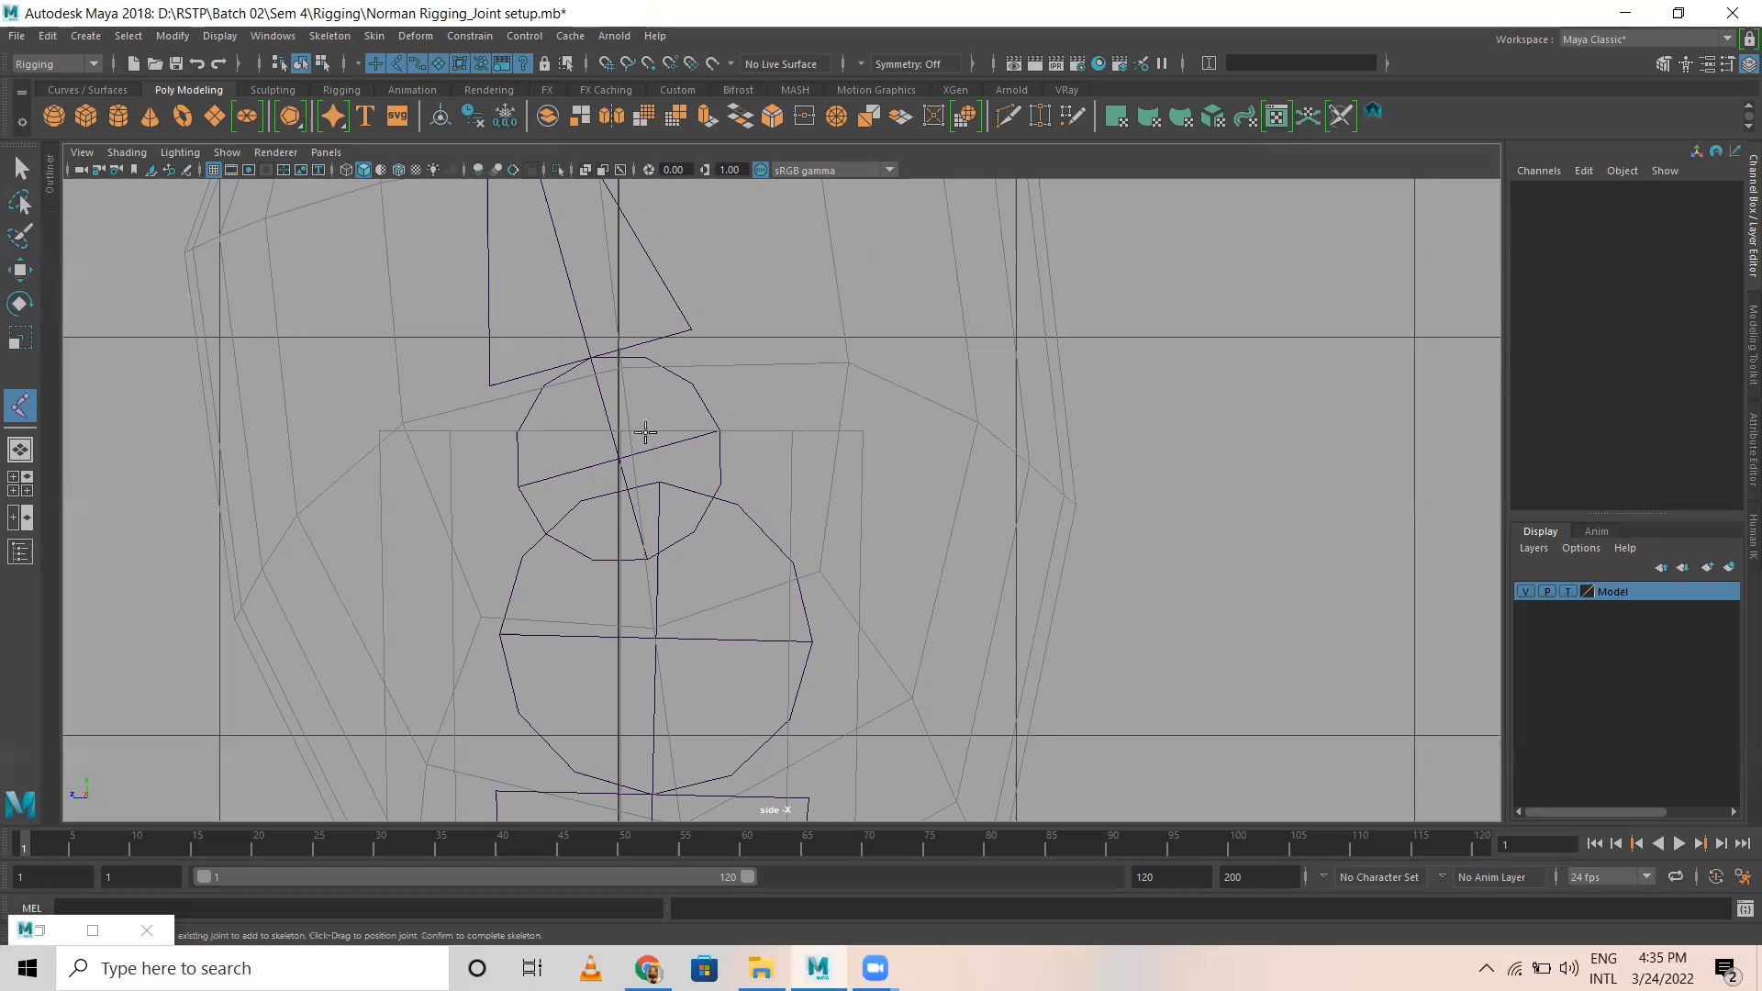
pyautogui.click(622, 451)
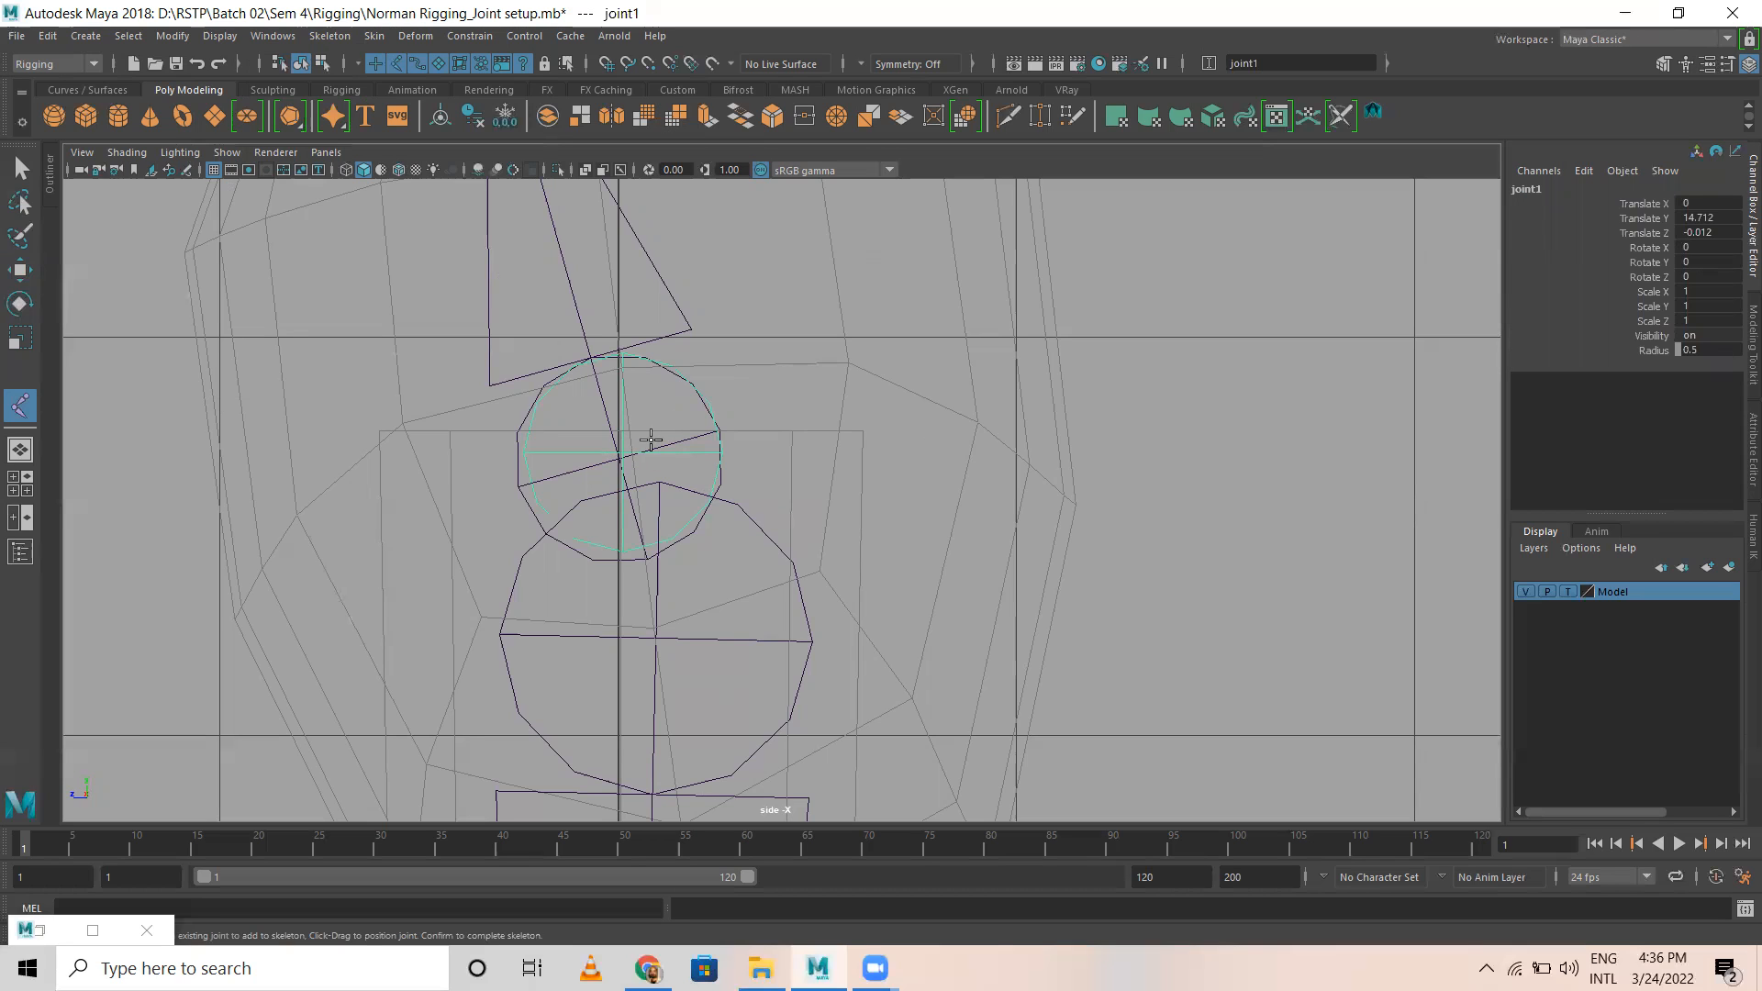
pyautogui.press('w')
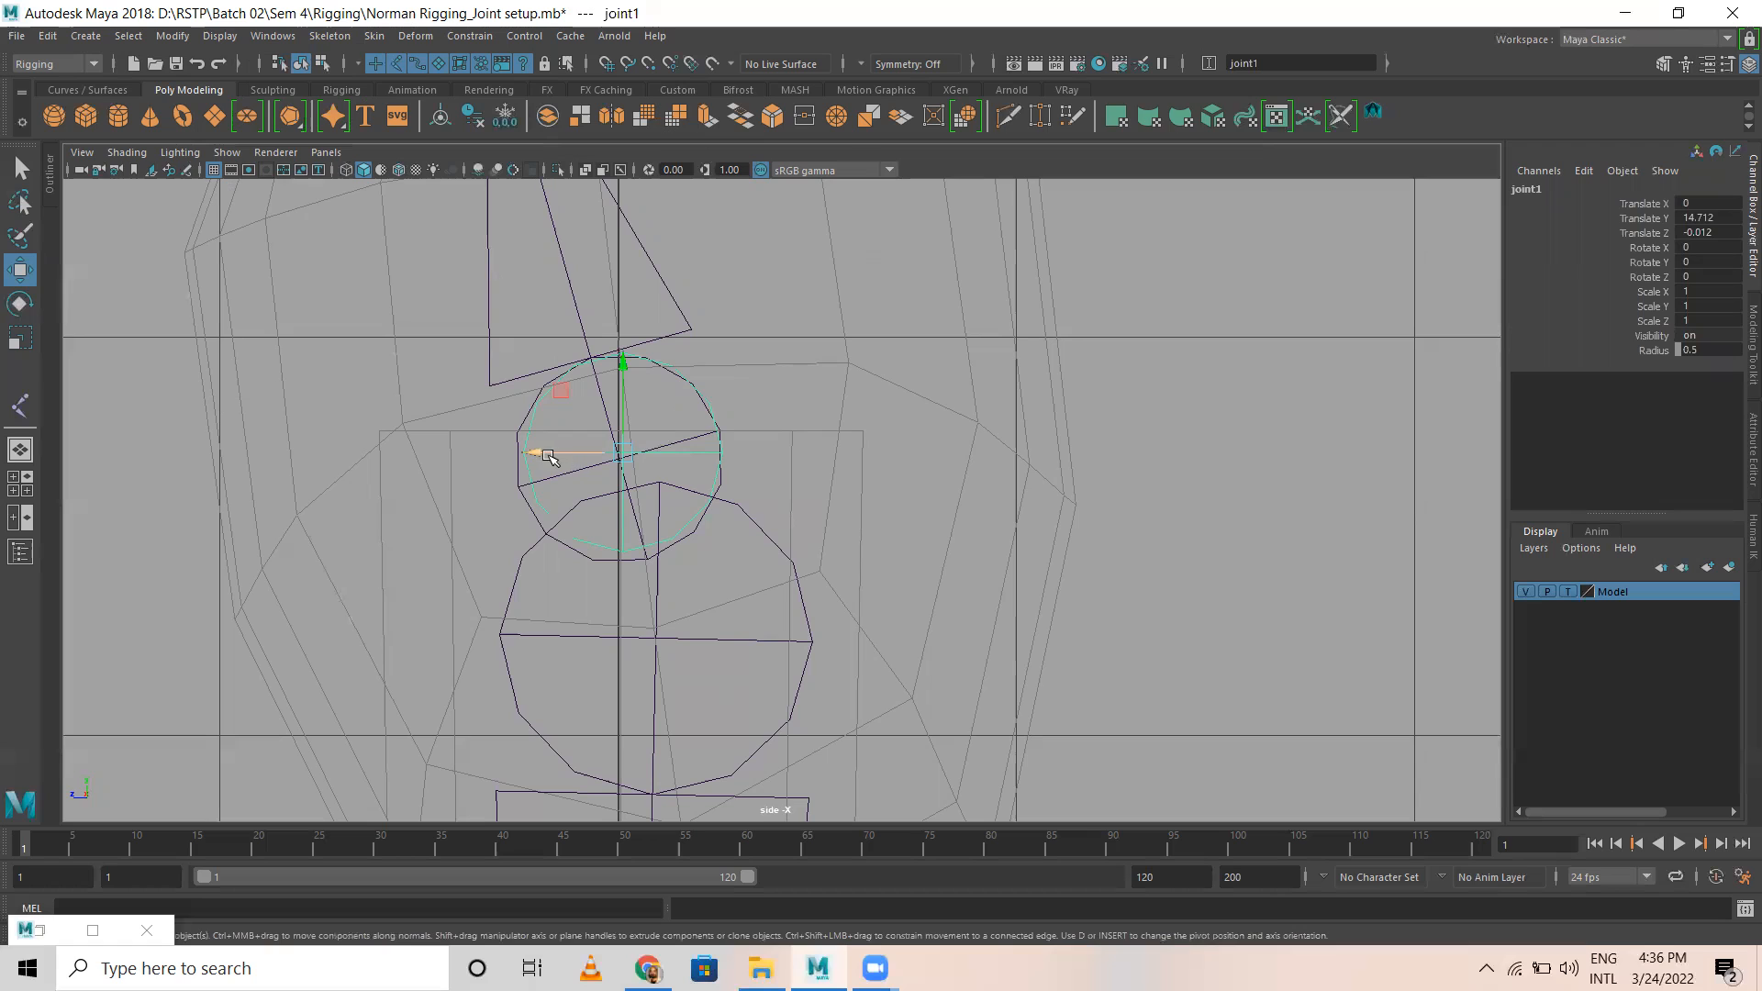
pyautogui.moveTo(542, 454); pyautogui.dragTo(536, 453)
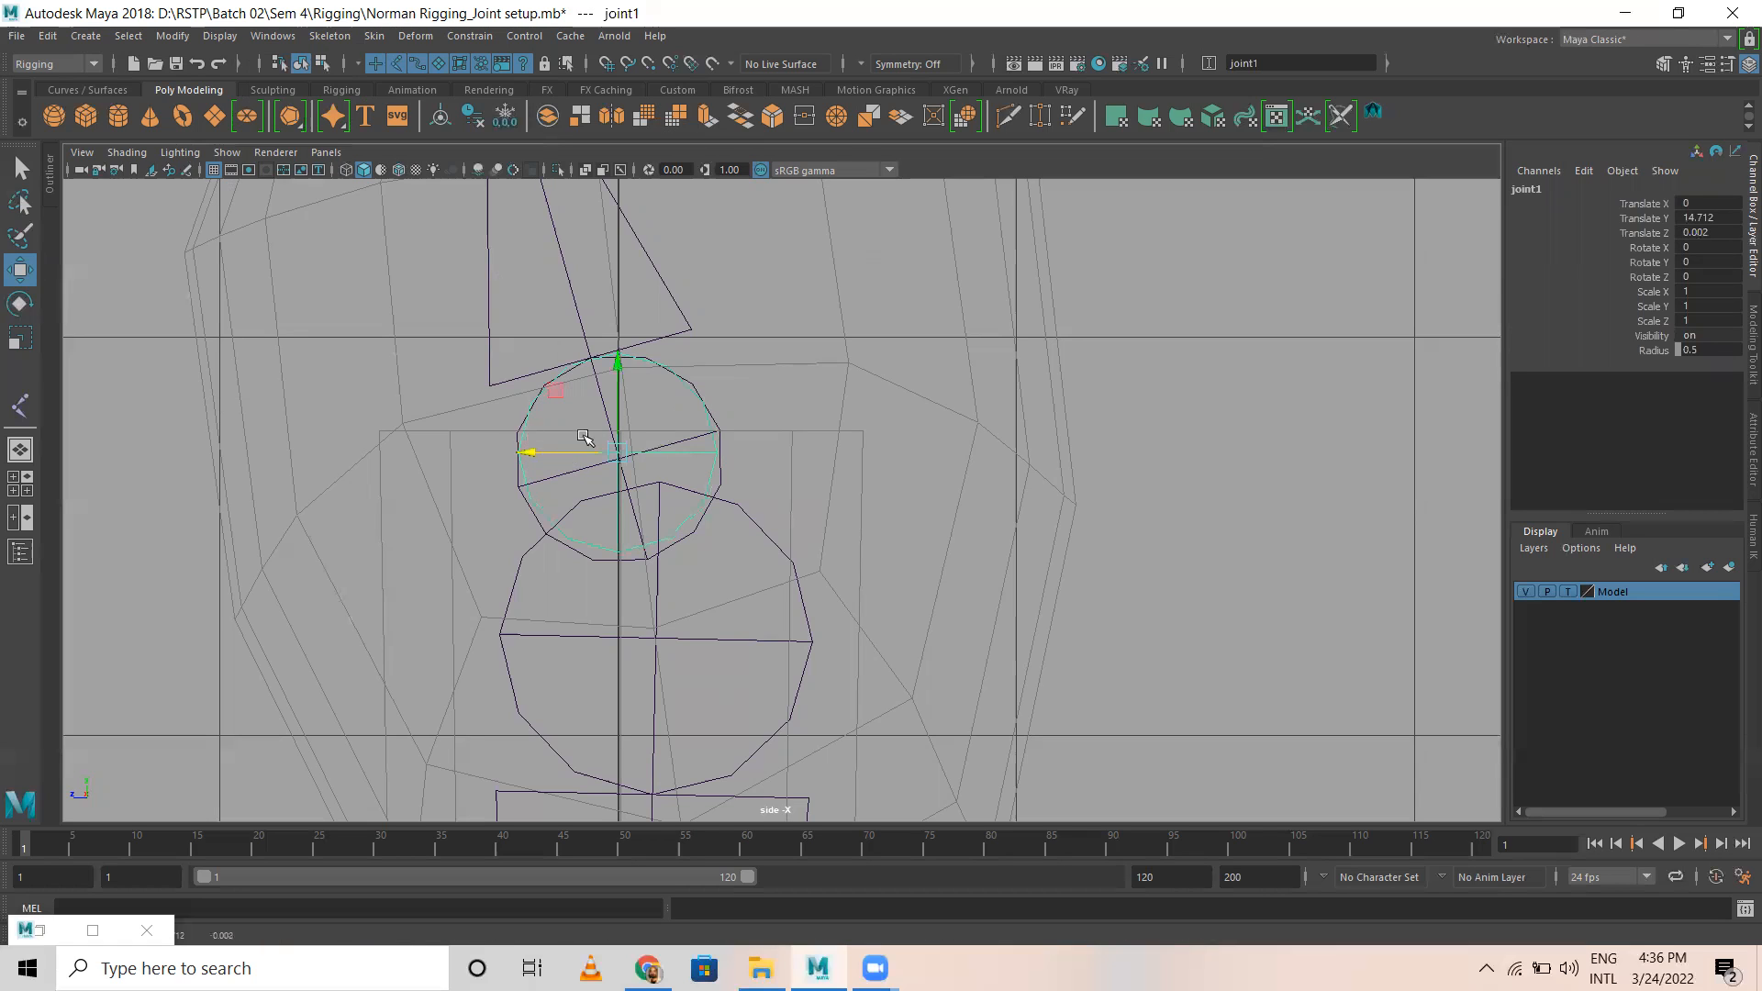
pyautogui.moveTo(618, 361); pyautogui.dragTo(622, 373)
# Step: Return to the perspective view and rename the new pelvis joint as Hip
pyautogui.press('space')
pyautogui.press('space')
pyautogui.keyDown('alt'); pyautogui.moveTo(542, 499); pyautogui.dragTo(851, 382, button='right'); pyautogui.keyUp('alt')
pyautogui.keyDown('alt'); pyautogui.moveTo(851, 382); pyautogui.dragTo(856, 689, button='middle'); pyautogui.keyUp('alt')
pyautogui.keyDown('alt'); pyautogui.moveTo(855, 689); pyautogui.dragTo(858, 535, button='right'); pyautogui.keyUp('alt')
pyautogui.keyDown('alt'); pyautogui.moveTo(857, 536); pyautogui.dragTo(887, 374, button='middle'); pyautogui.keyUp('alt')
pyautogui.doubleClick(1614, 187)
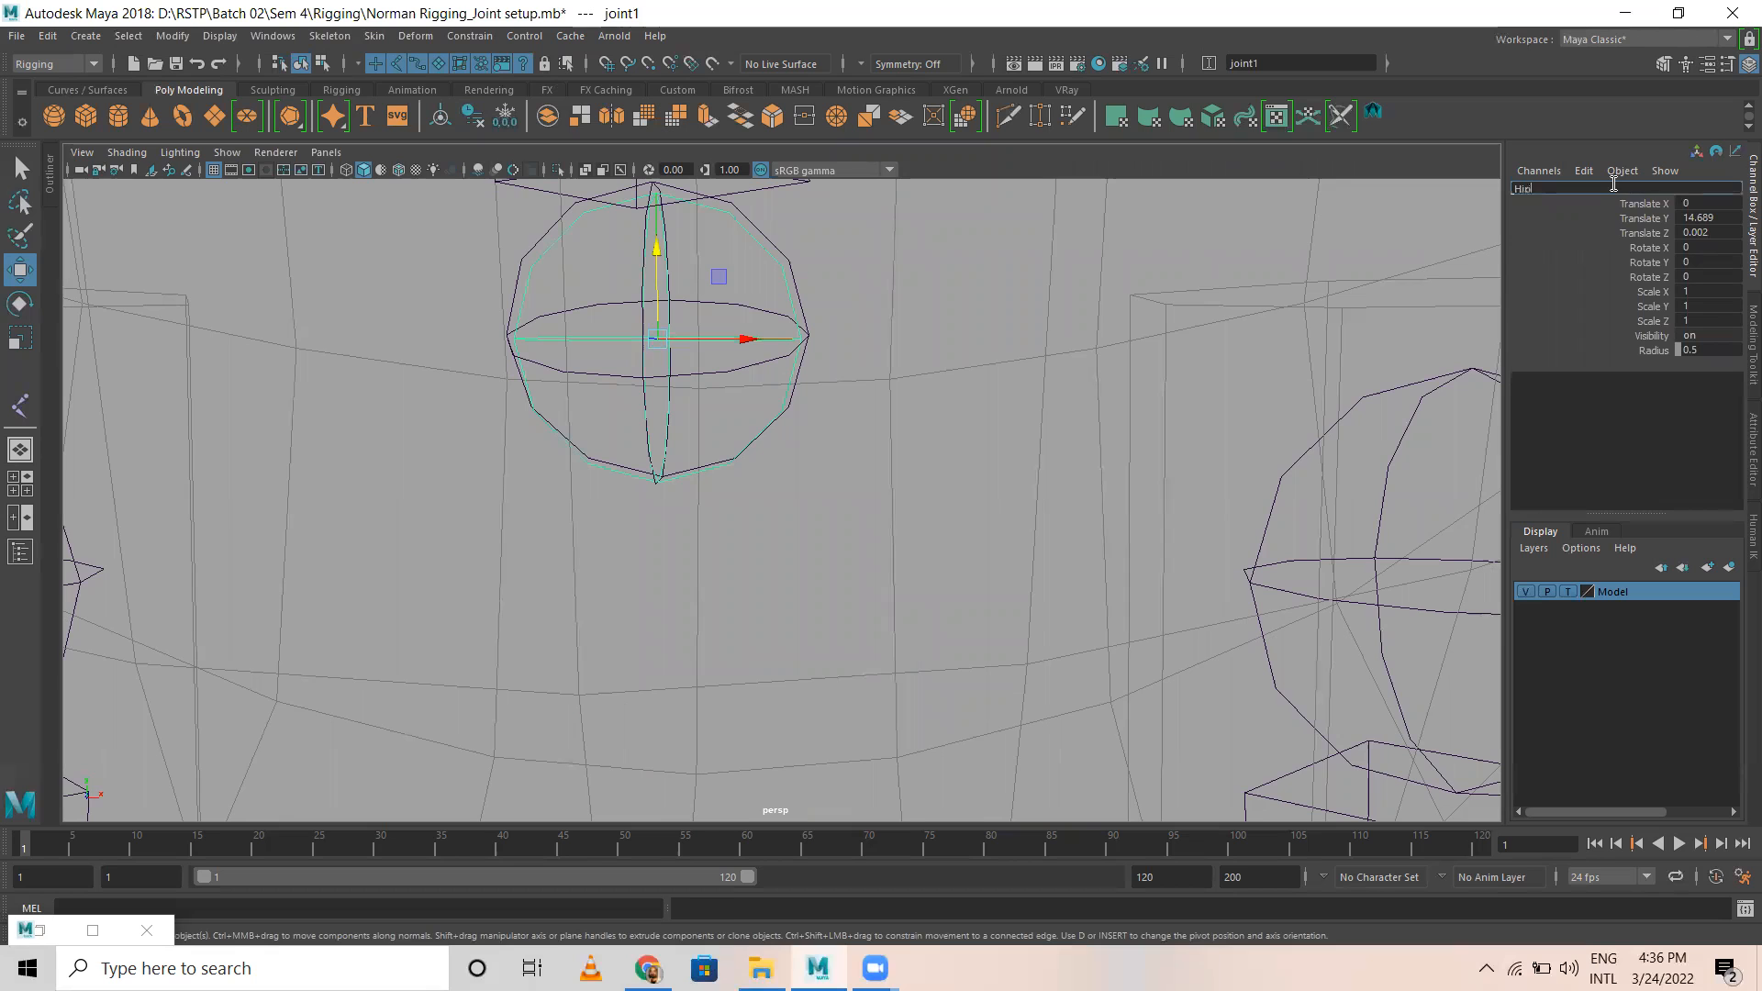
pyautogui.press('Return')
# Step: Show the Outliner and select the overlapping Spine and Hip joints separately to tell them apart
pyautogui.keyDown('alt'); pyautogui.moveTo(1031, 483); pyautogui.dragTo(724, 466, button='right'); pyautogui.keyUp('alt')
pyautogui.keyDown('alt'); pyautogui.moveTo(724, 466); pyautogui.dragTo(710, 444); pyautogui.keyUp('alt')
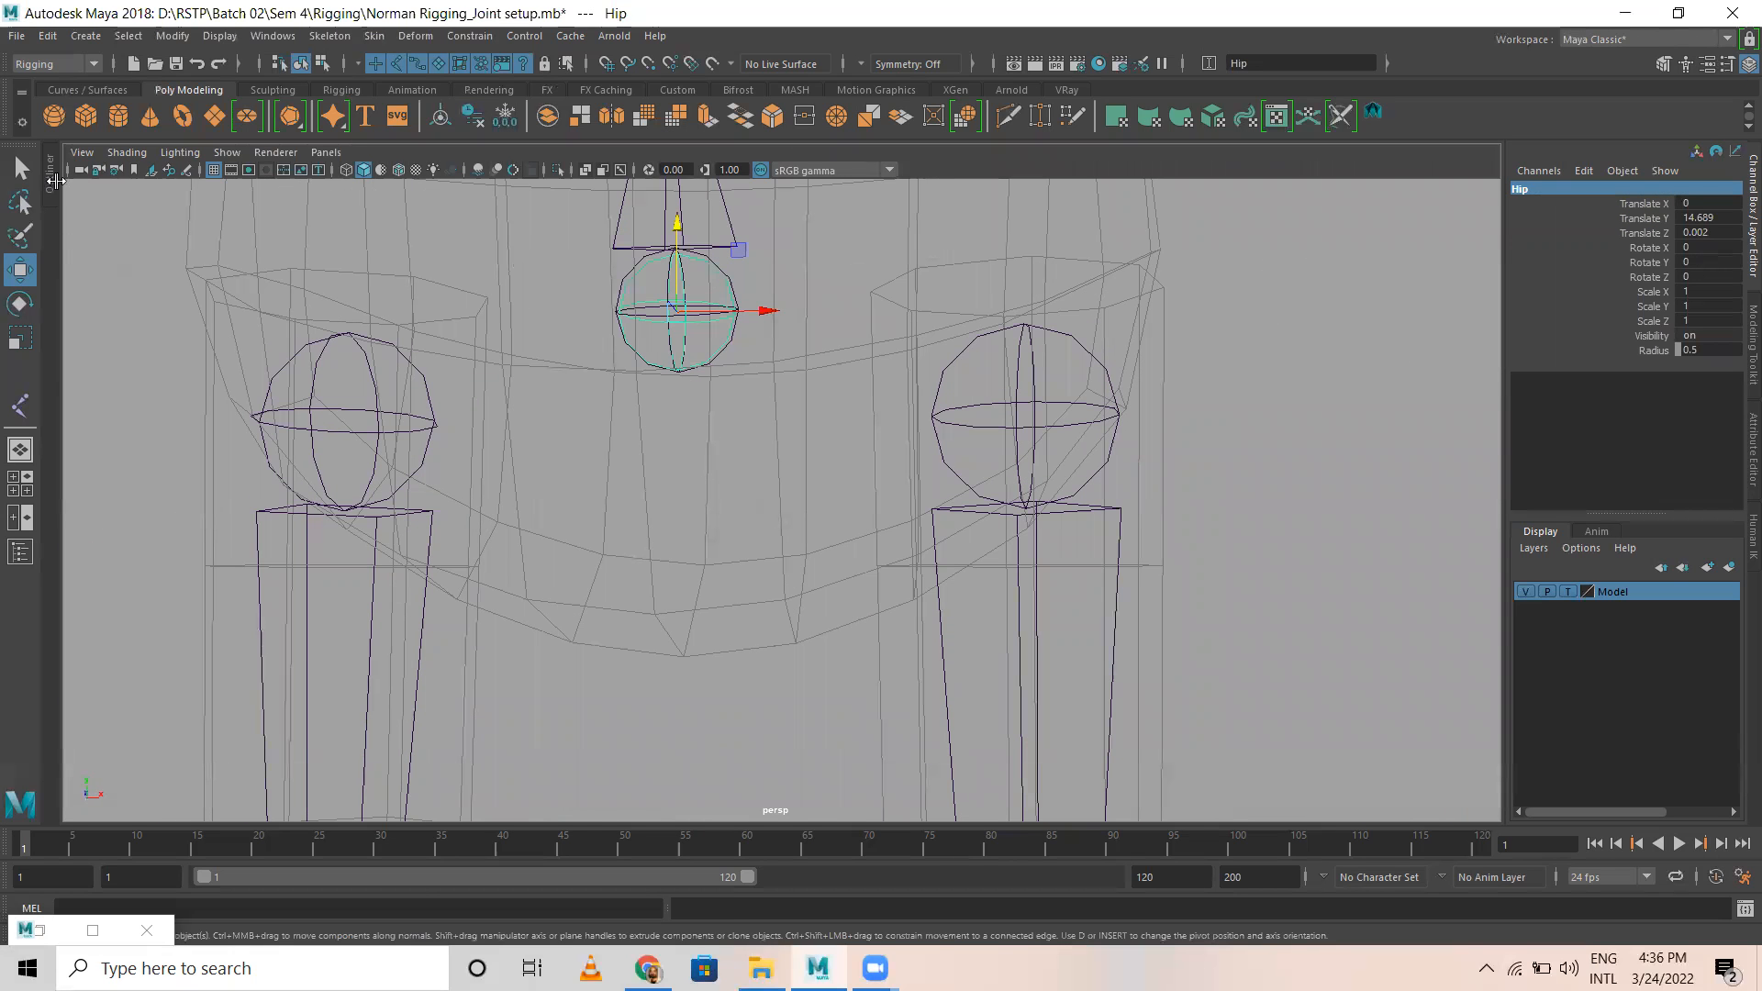
pyautogui.moveTo(47, 186); pyautogui.dragTo(280, 192)
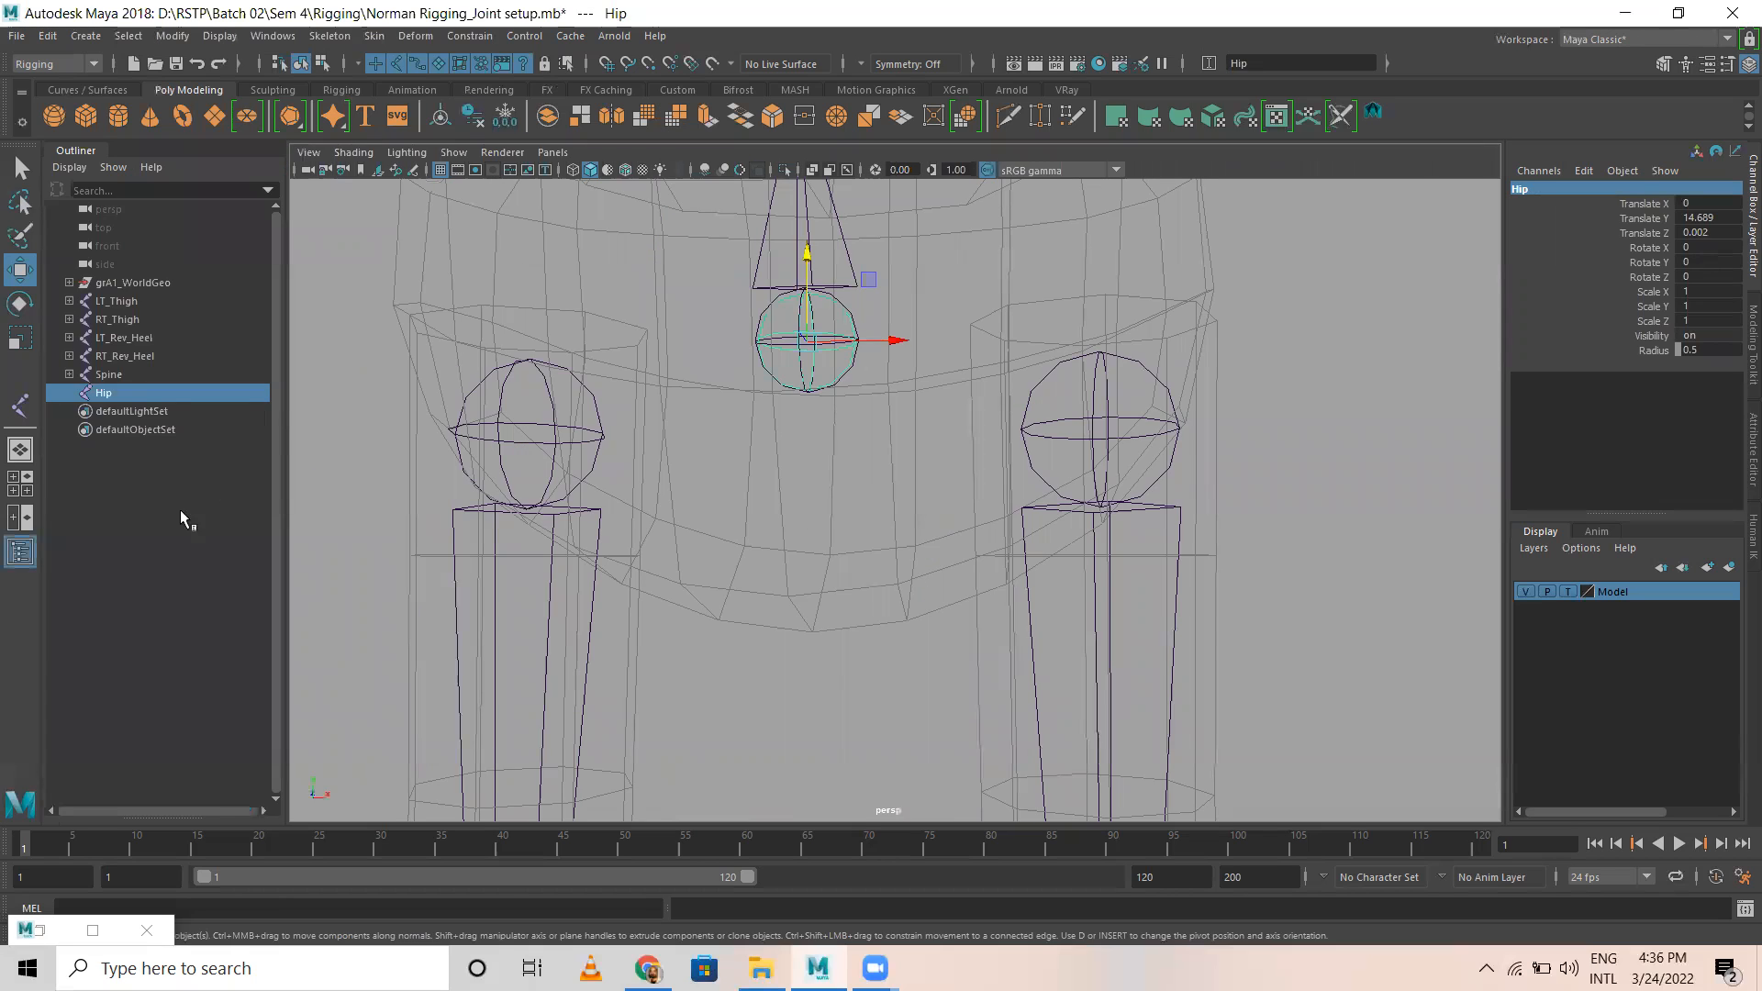
pyautogui.click(180, 510)
pyautogui.click(102, 393)
pyautogui.click(928, 435)
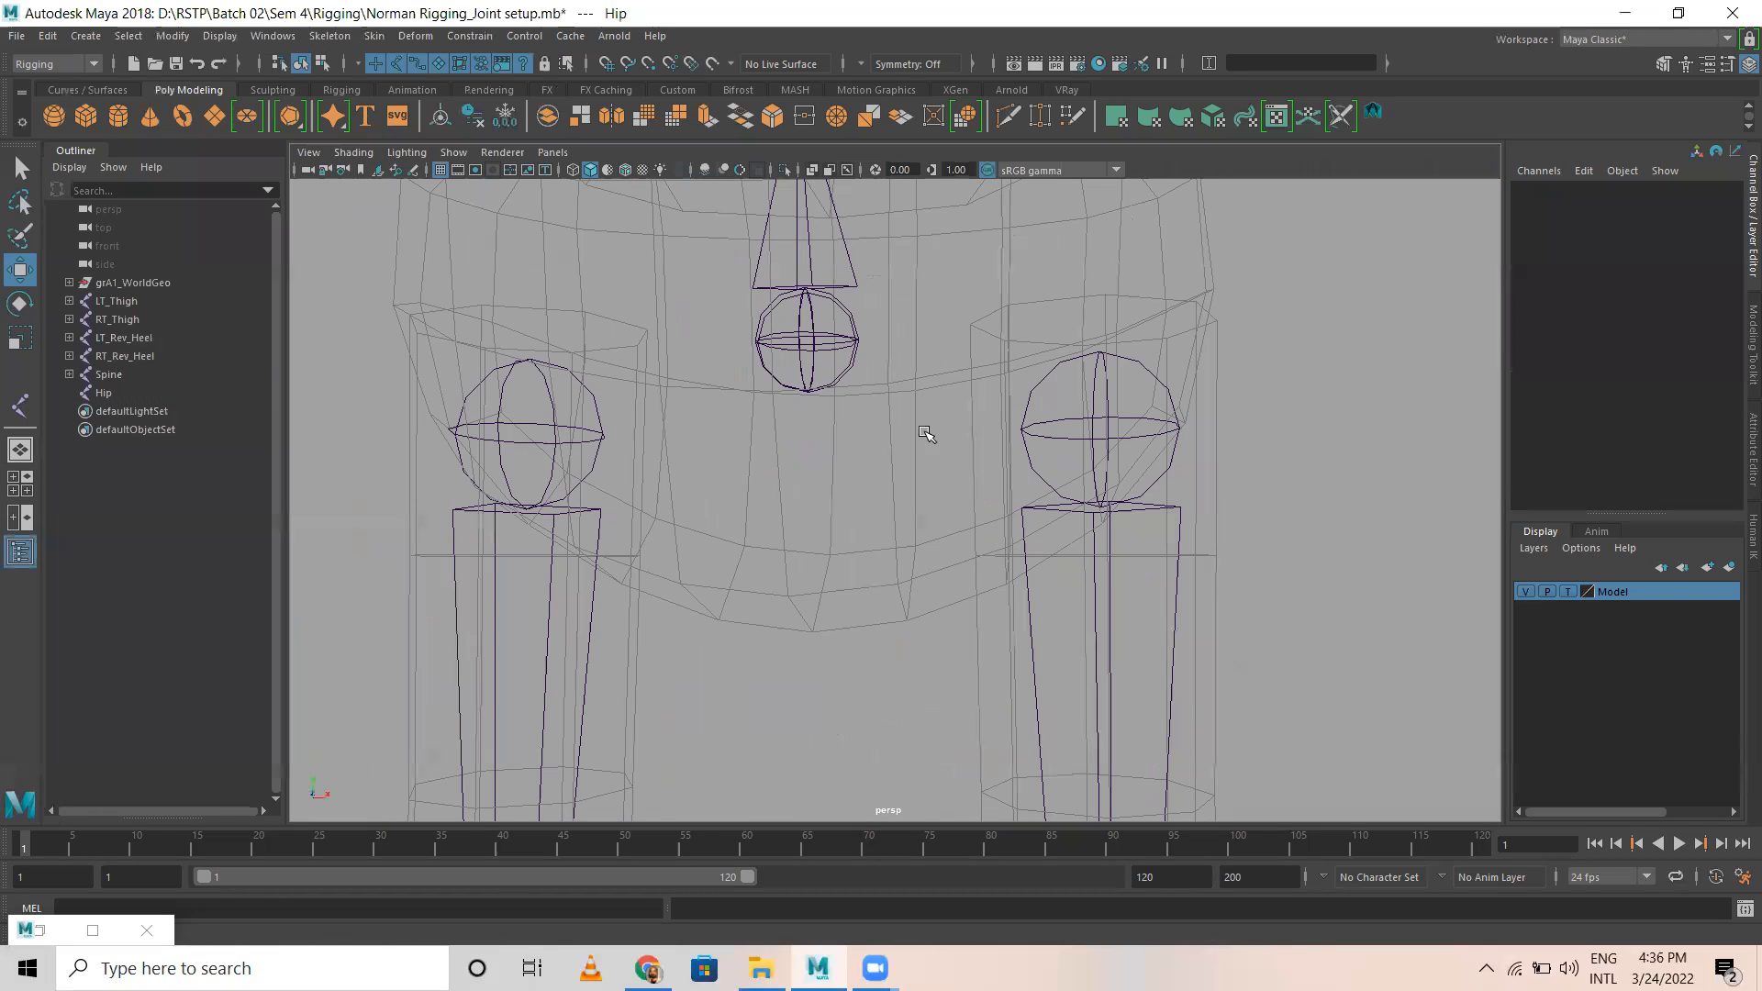
pyautogui.click(843, 313)
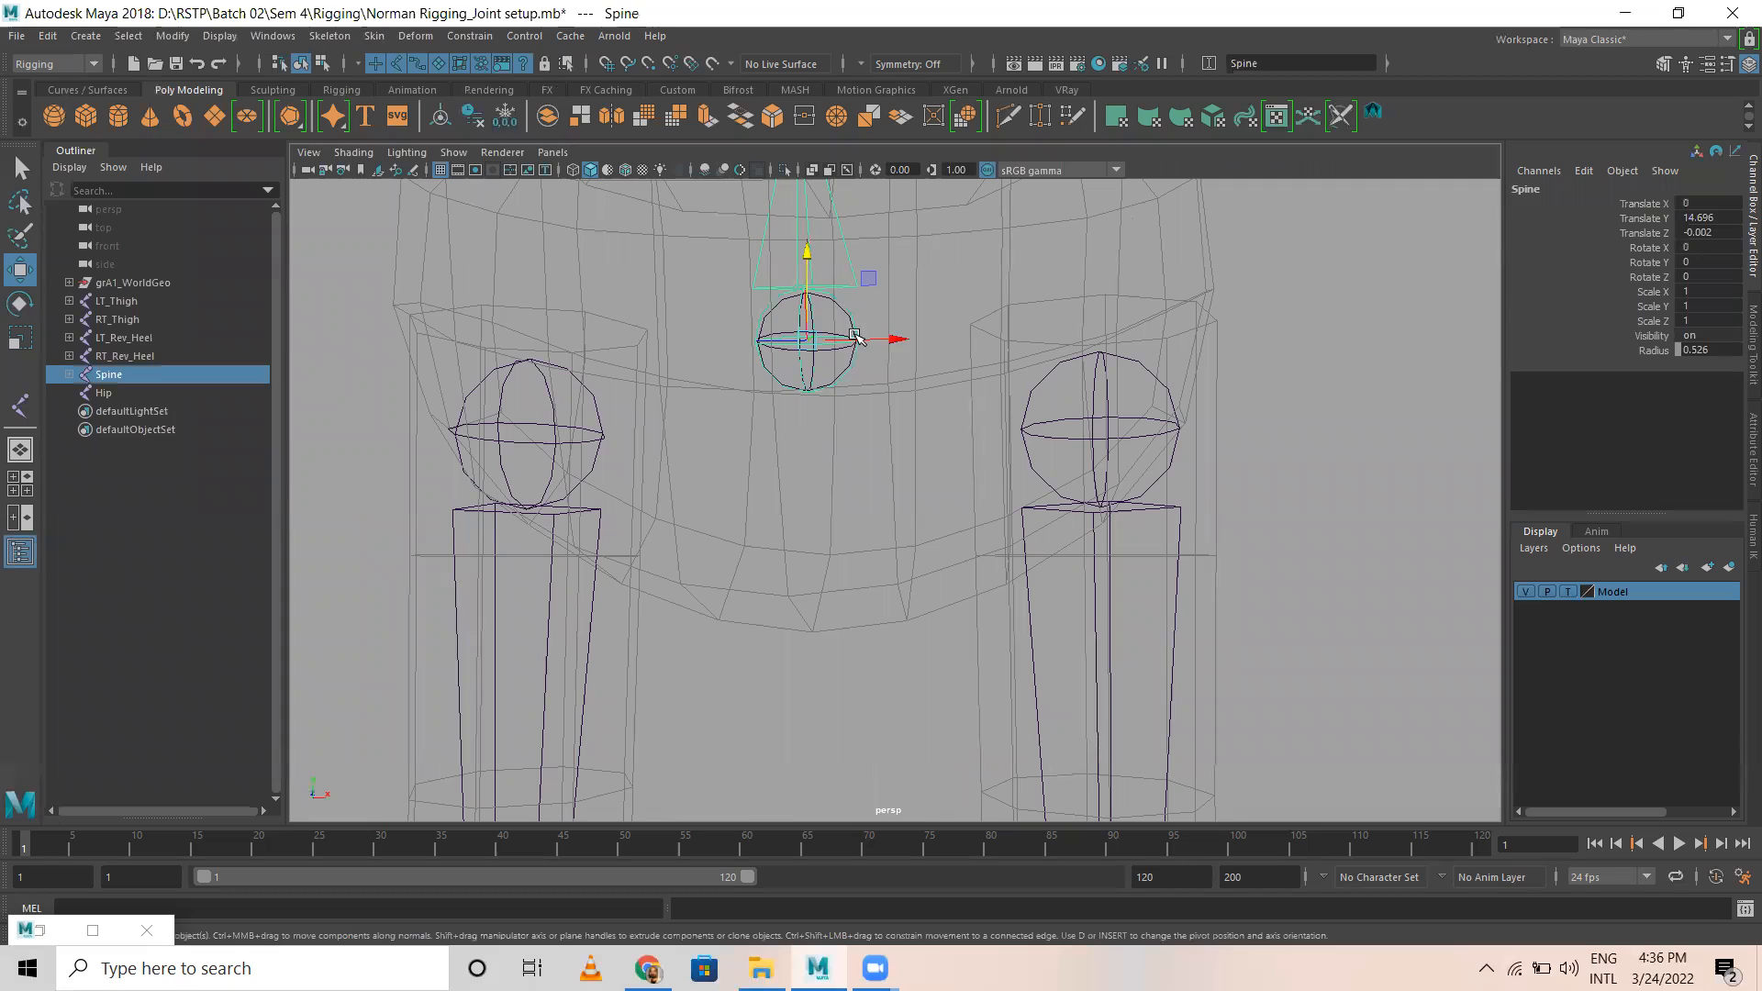
pyautogui.click(900, 456)
pyautogui.click(120, 392)
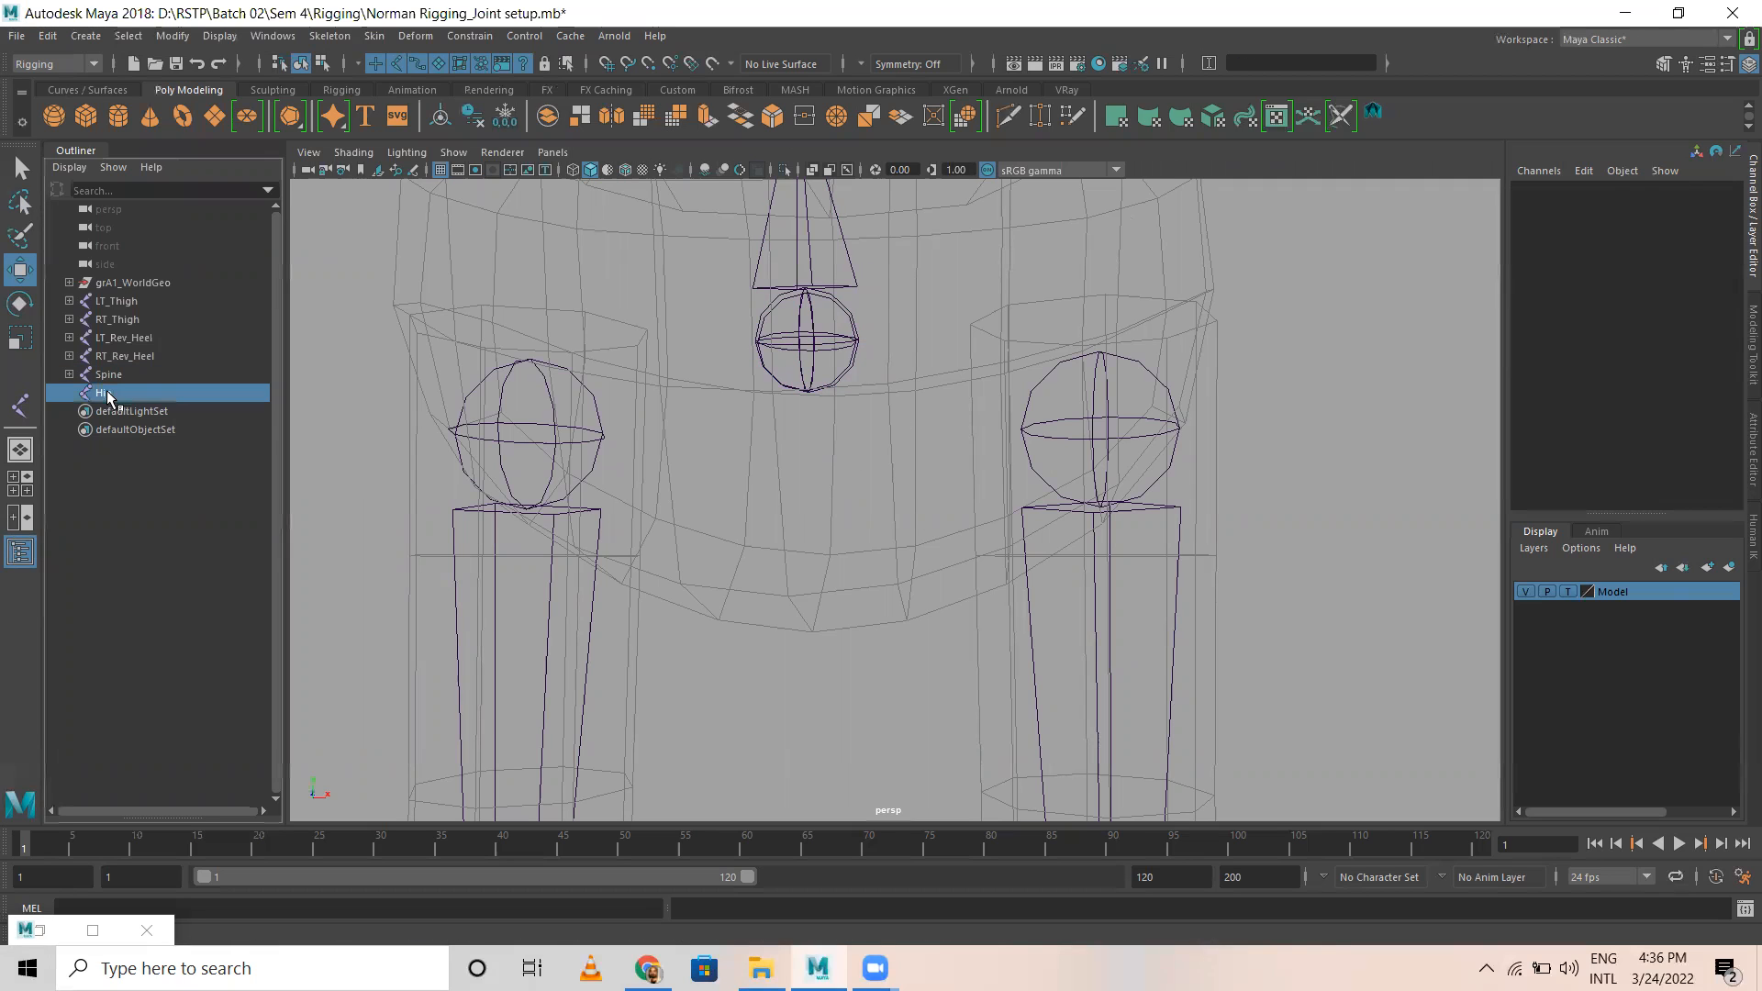
# Step: Parent the RT_Thigh and LT_Thigh joints to the Hip joint
pyautogui.click(554, 396)
pyautogui.click(549, 388)
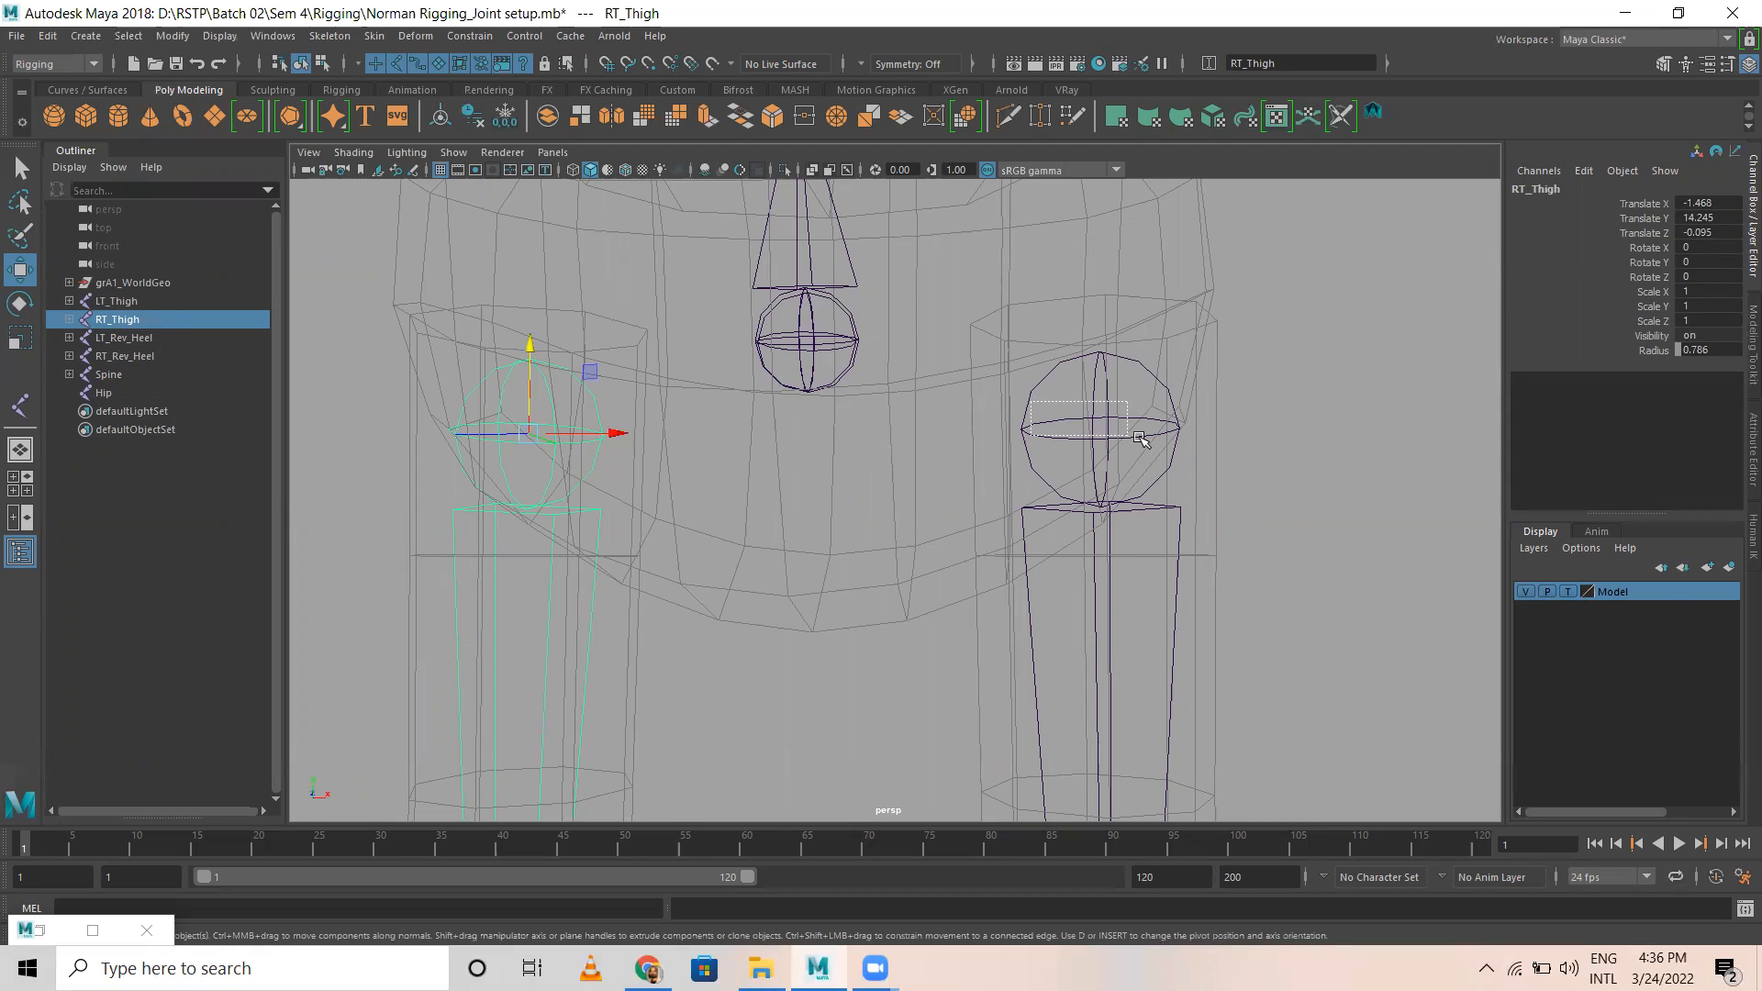
pyautogui.keyDown('shift'); pyautogui.click(1045, 402); pyautogui.keyUp('shift')
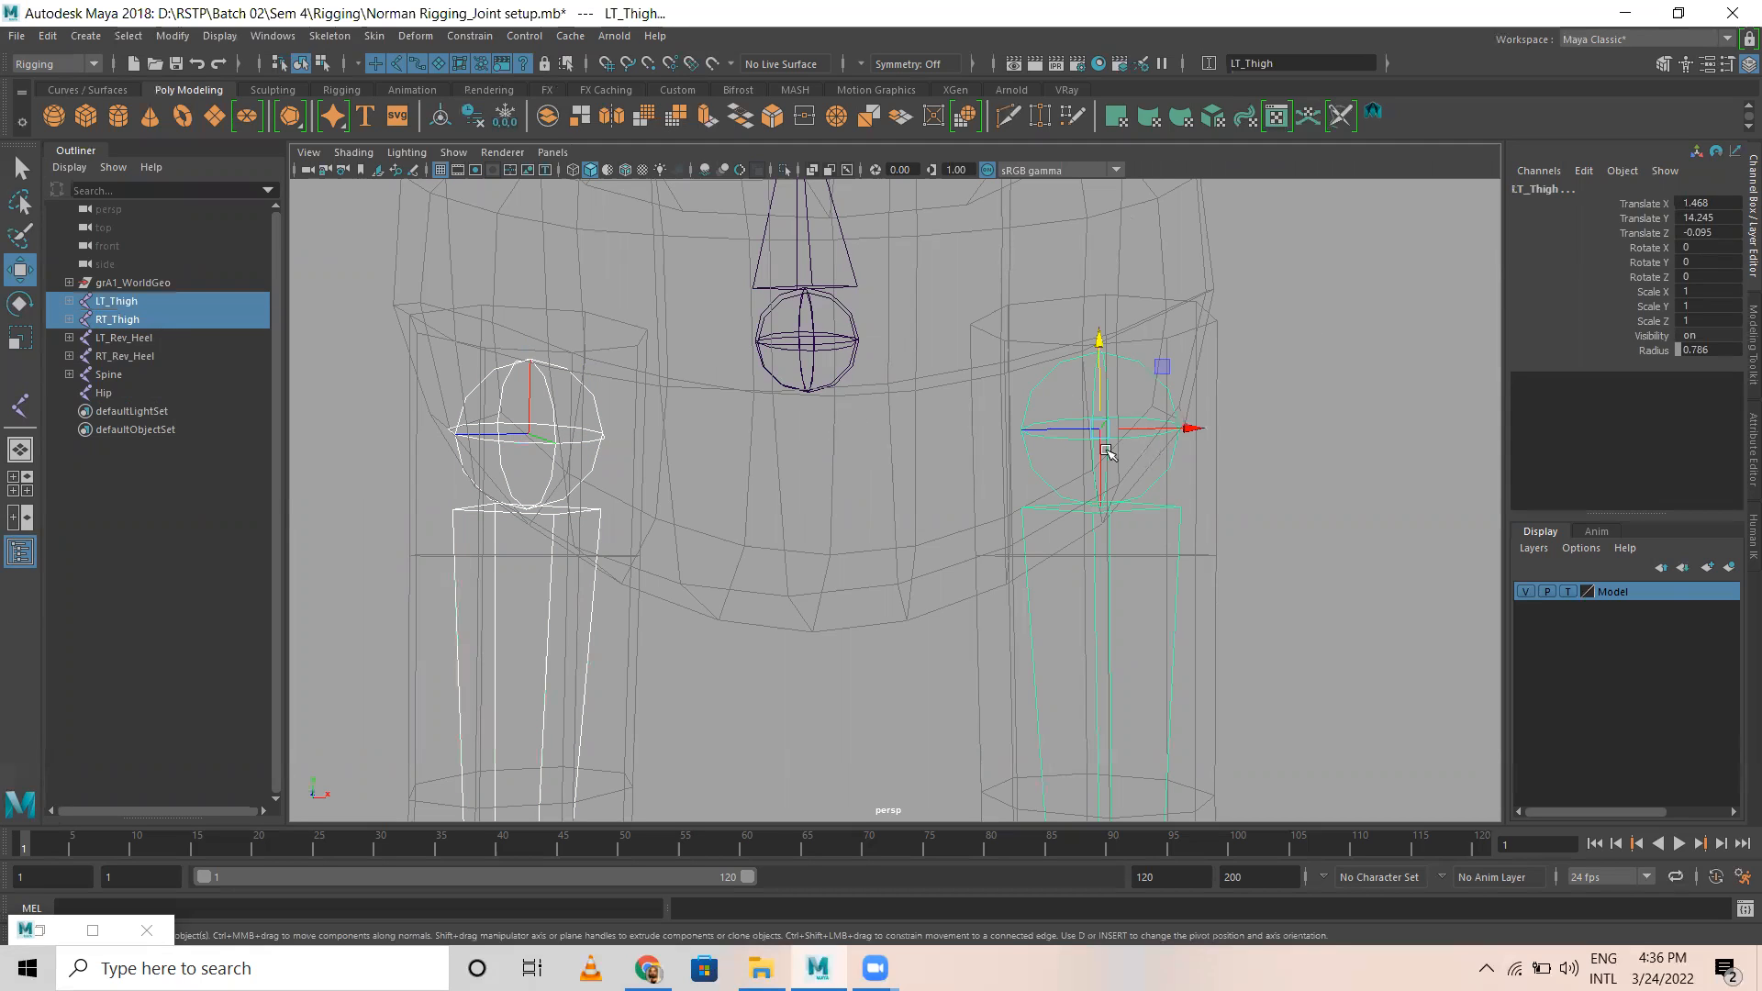
pyautogui.keyDown('ctrl'); pyautogui.click(99, 393); pyautogui.keyUp('ctrl')
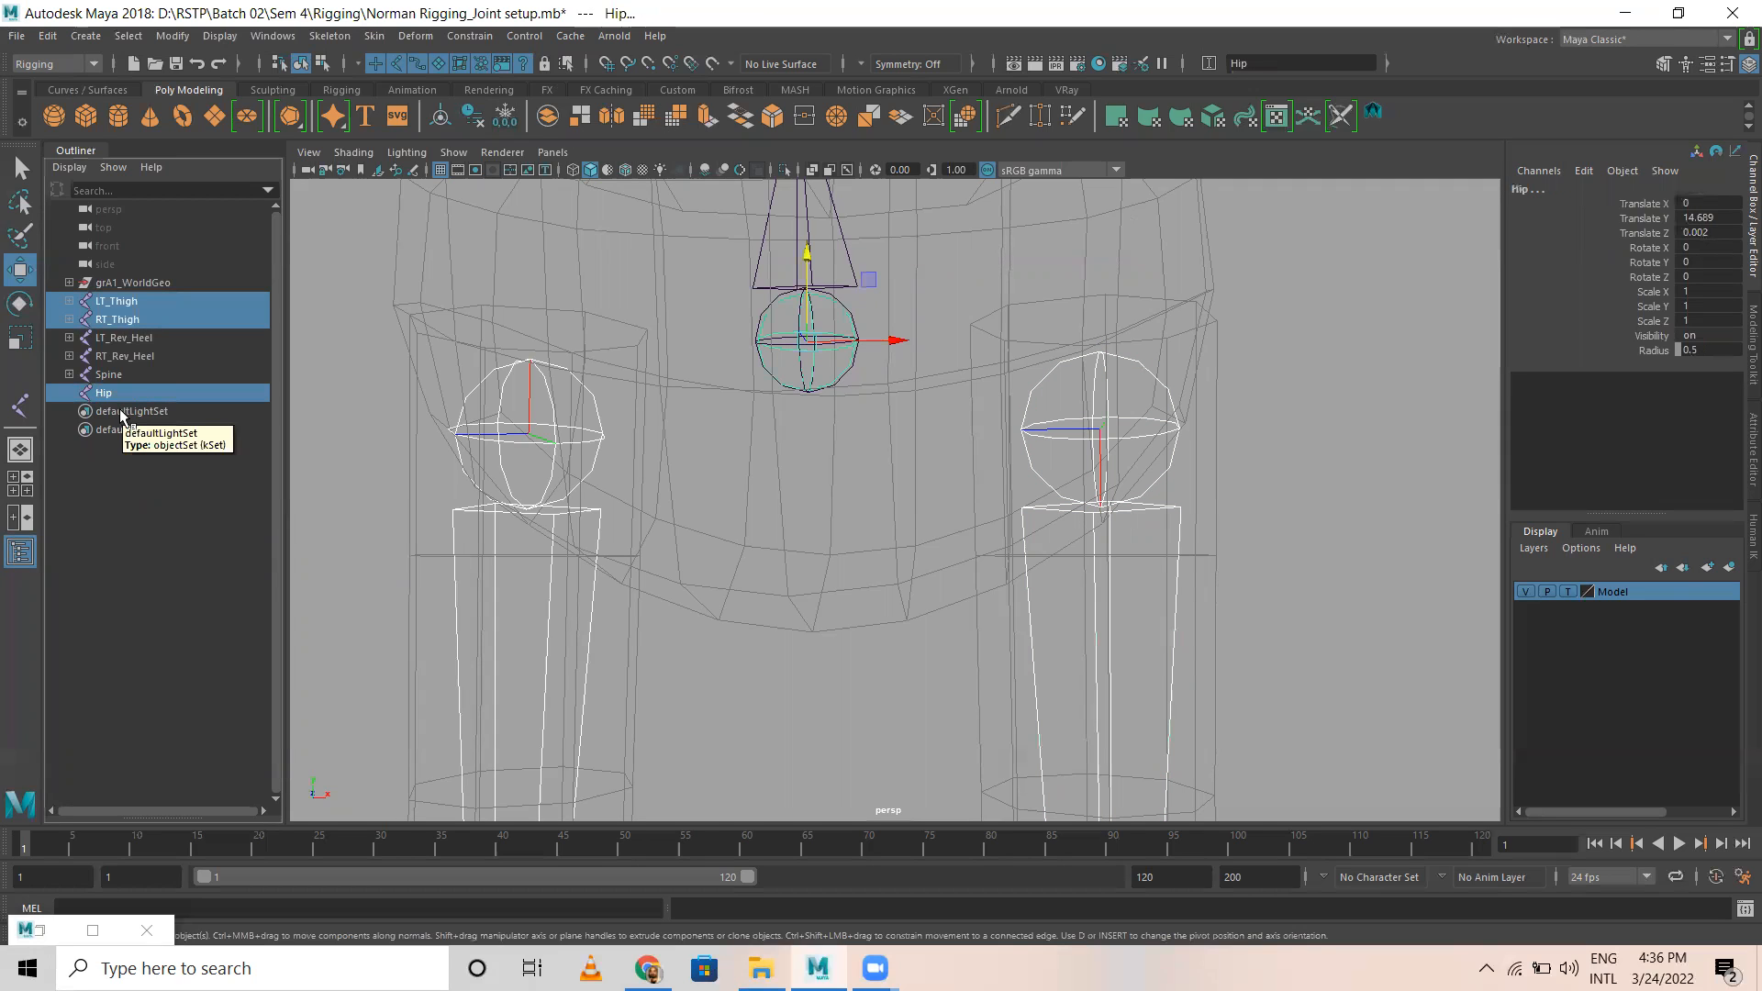
pyautogui.press('p')
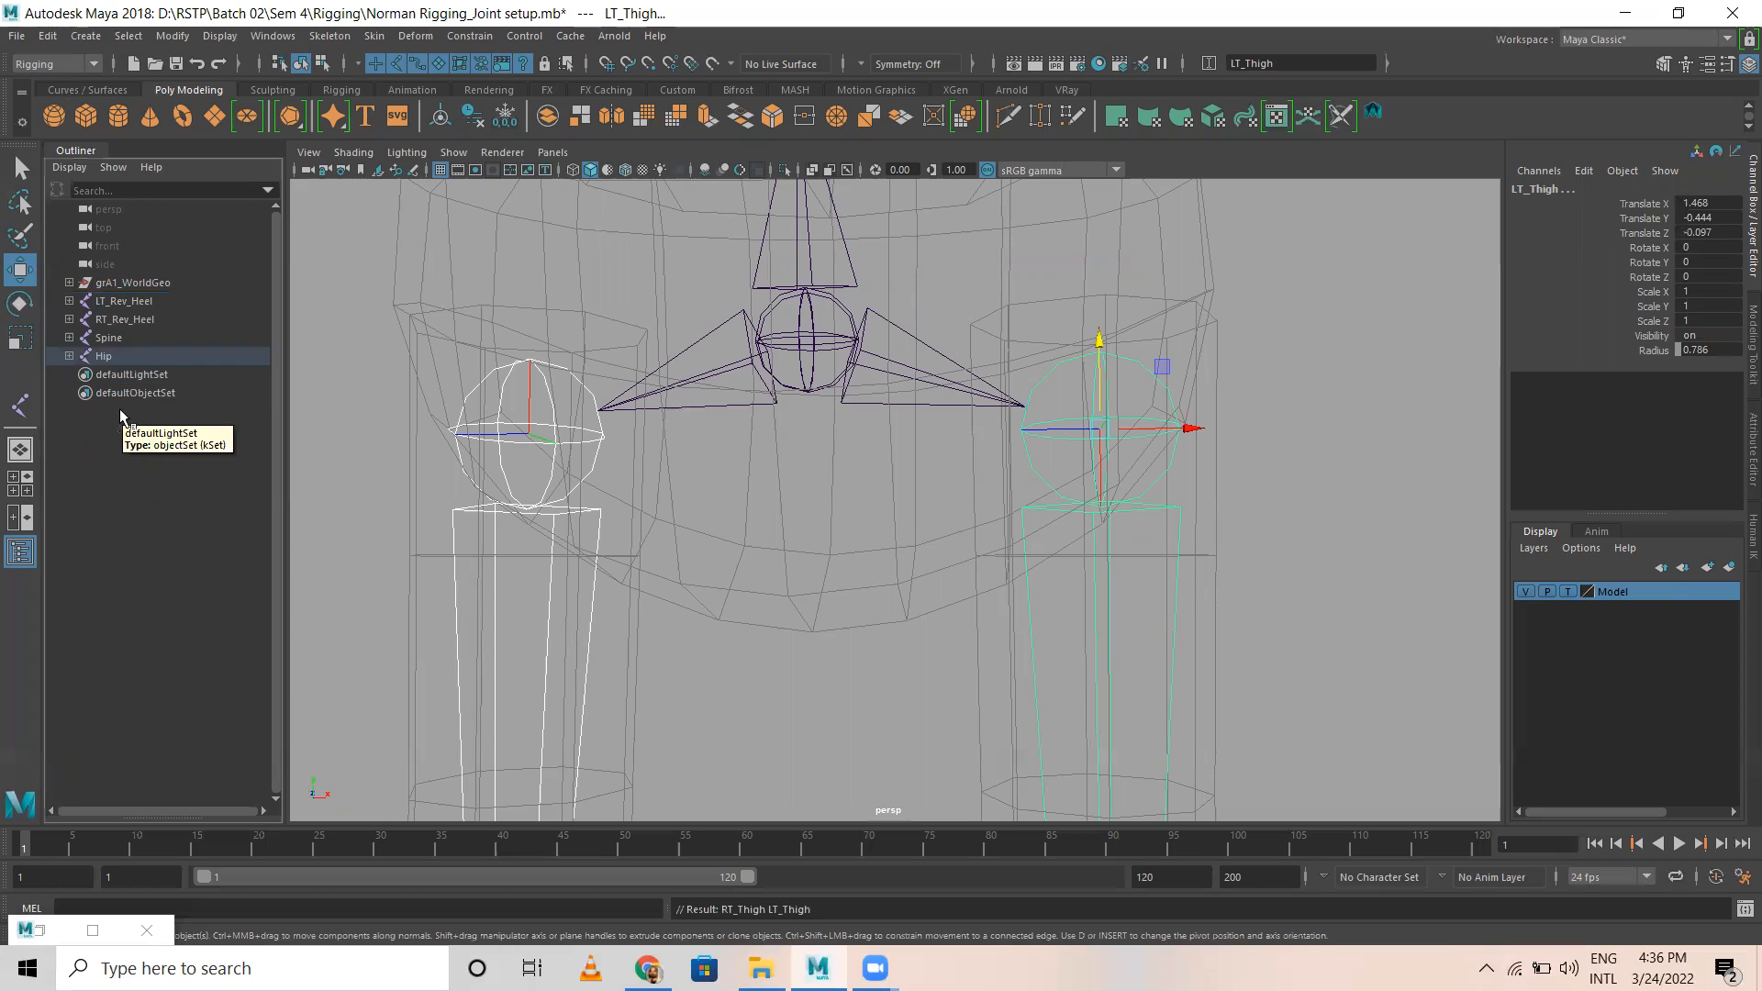
# Step: Select the Hip joint and check its hierarchy through both legs down to the feet
pyautogui.click(825, 473)
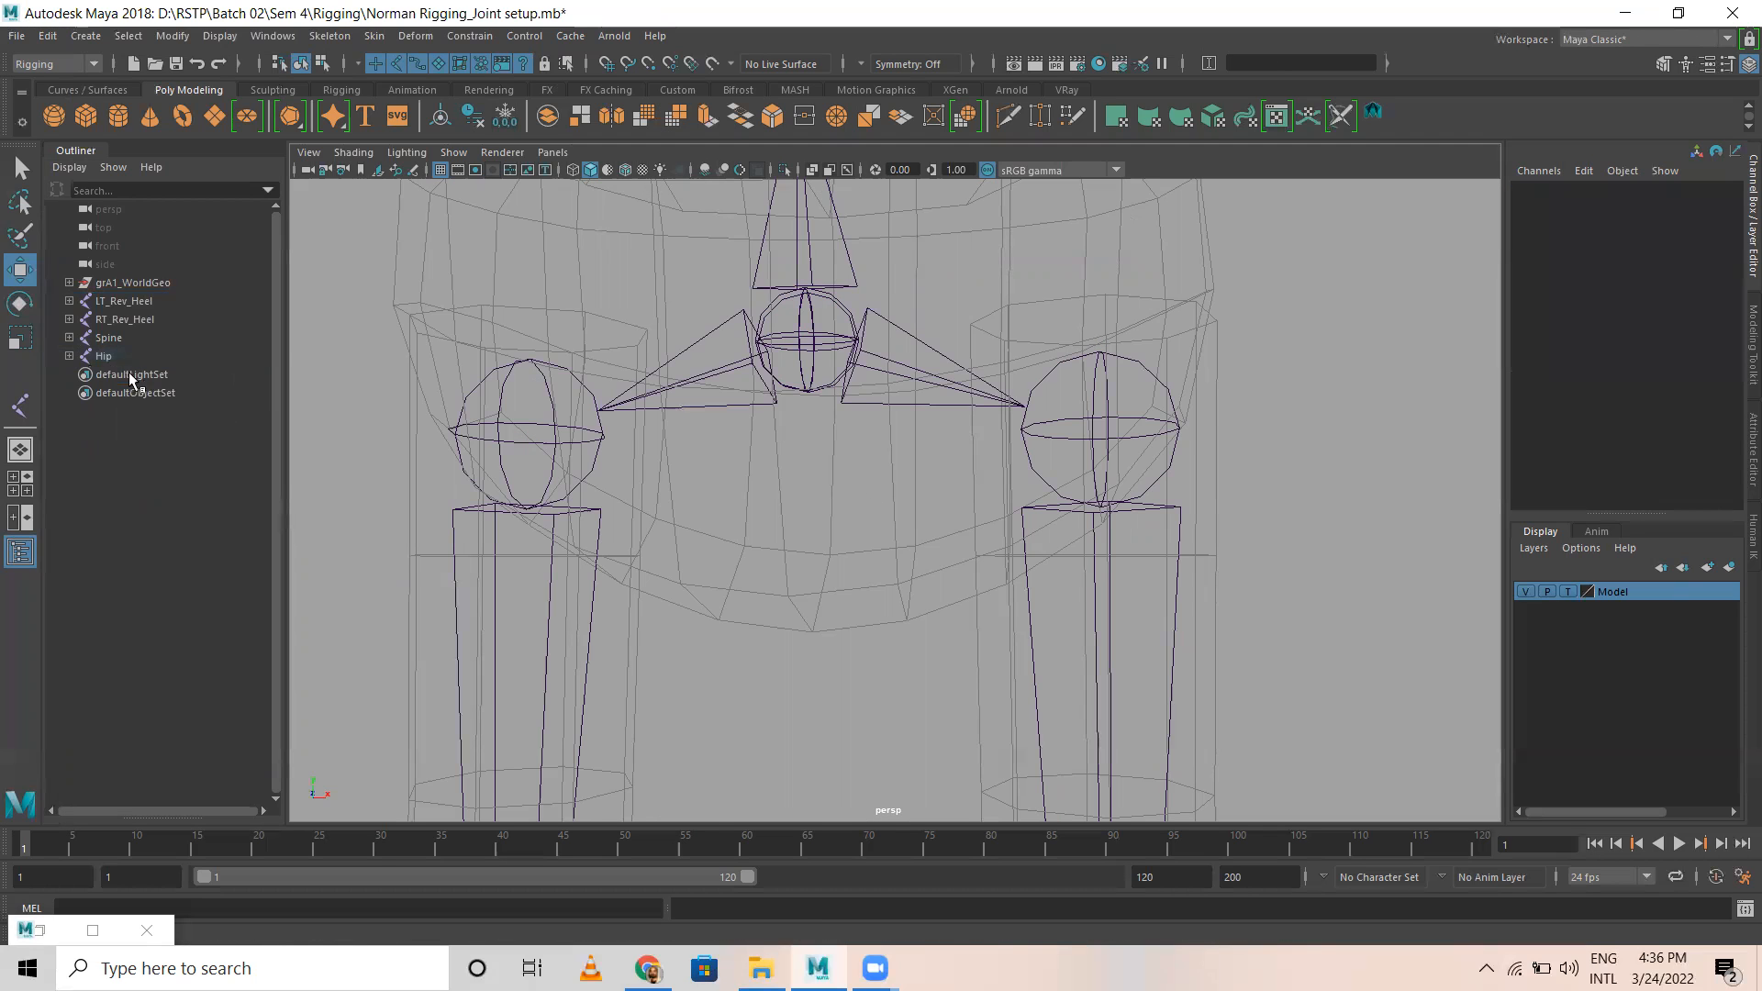
pyautogui.click(101, 356)
pyautogui.scroll(-10, 788, 448)
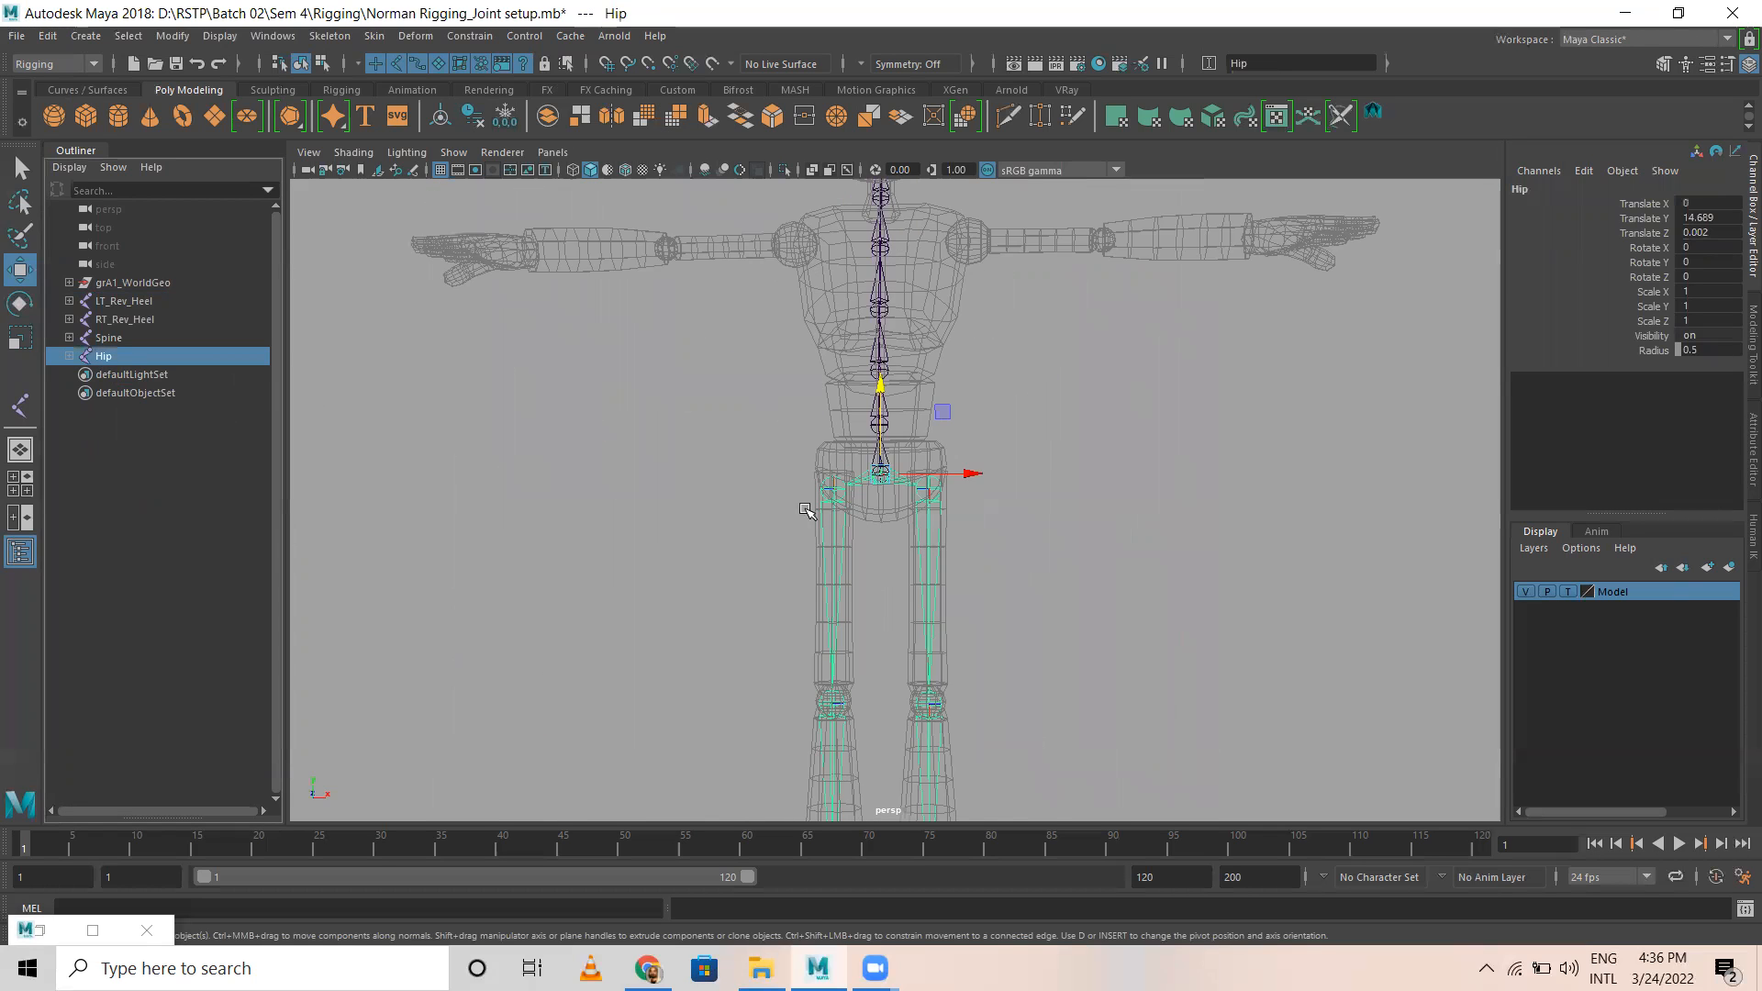
pyautogui.keyDown('alt'); pyautogui.moveTo(871, 521); pyautogui.dragTo(826, 404, button='middle'); pyautogui.keyUp('alt')
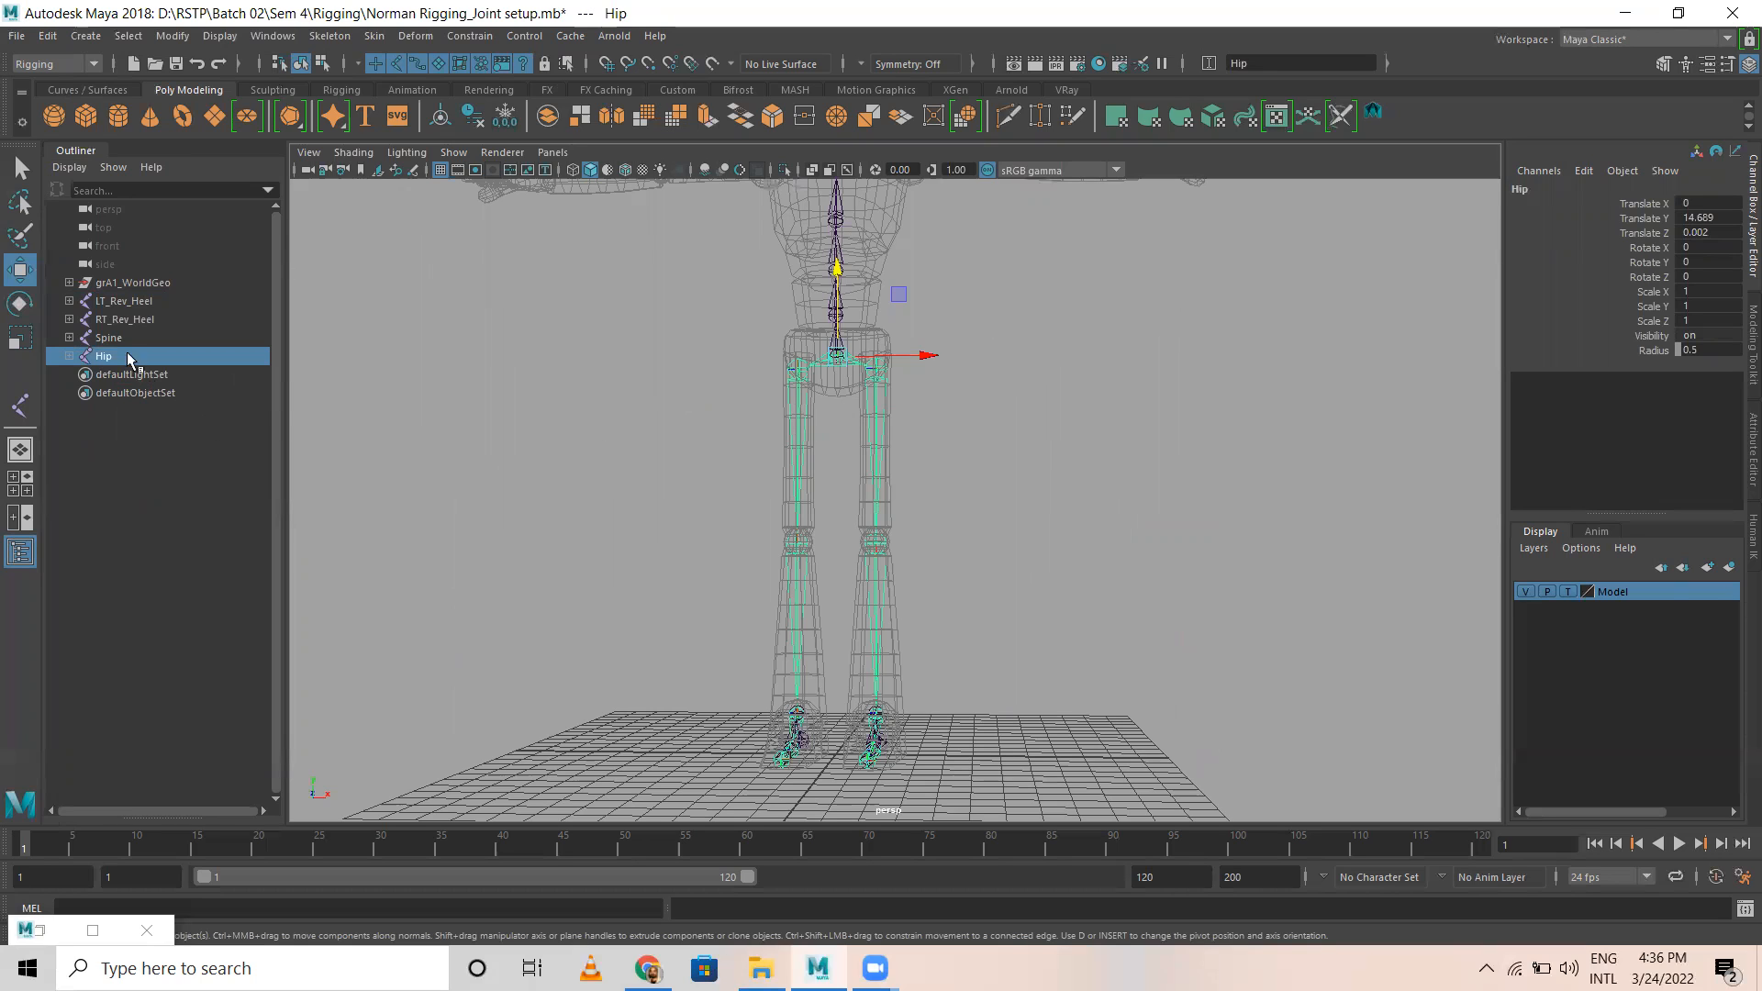
# Step: Select the Spine and Hip joints in turn to compare the joint chains each one controls
pyautogui.click(109, 338)
pyautogui.press('a')
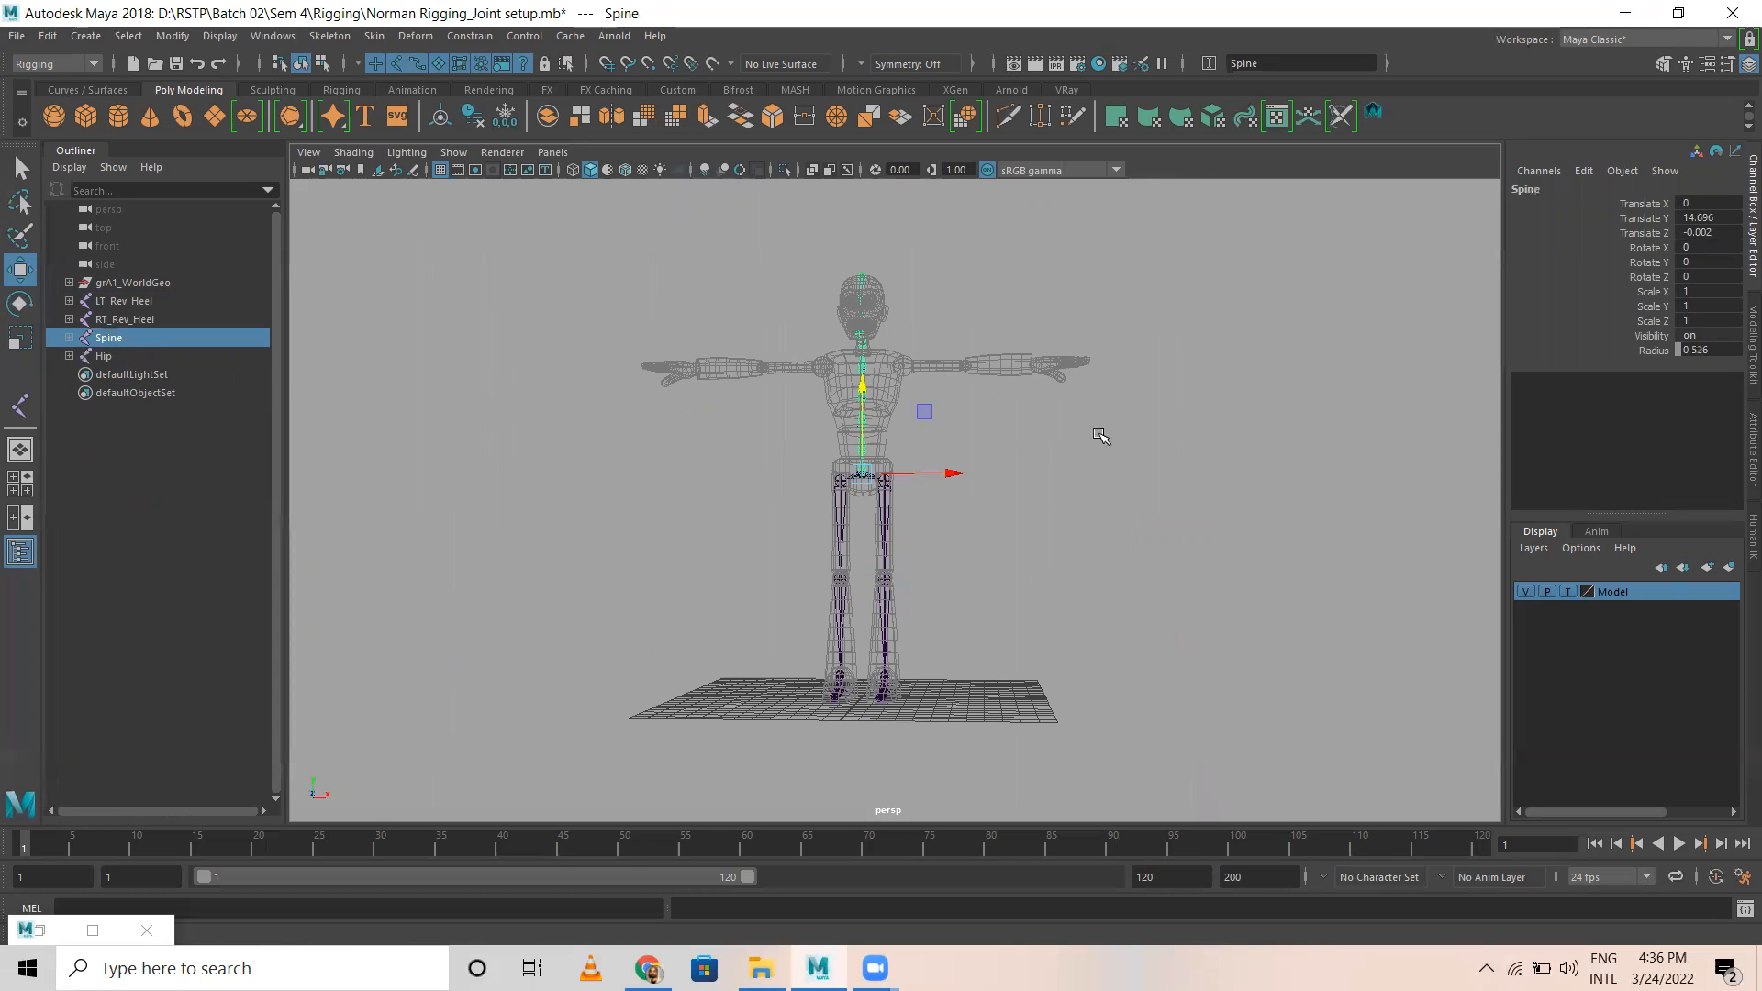
pyautogui.click(103, 357)
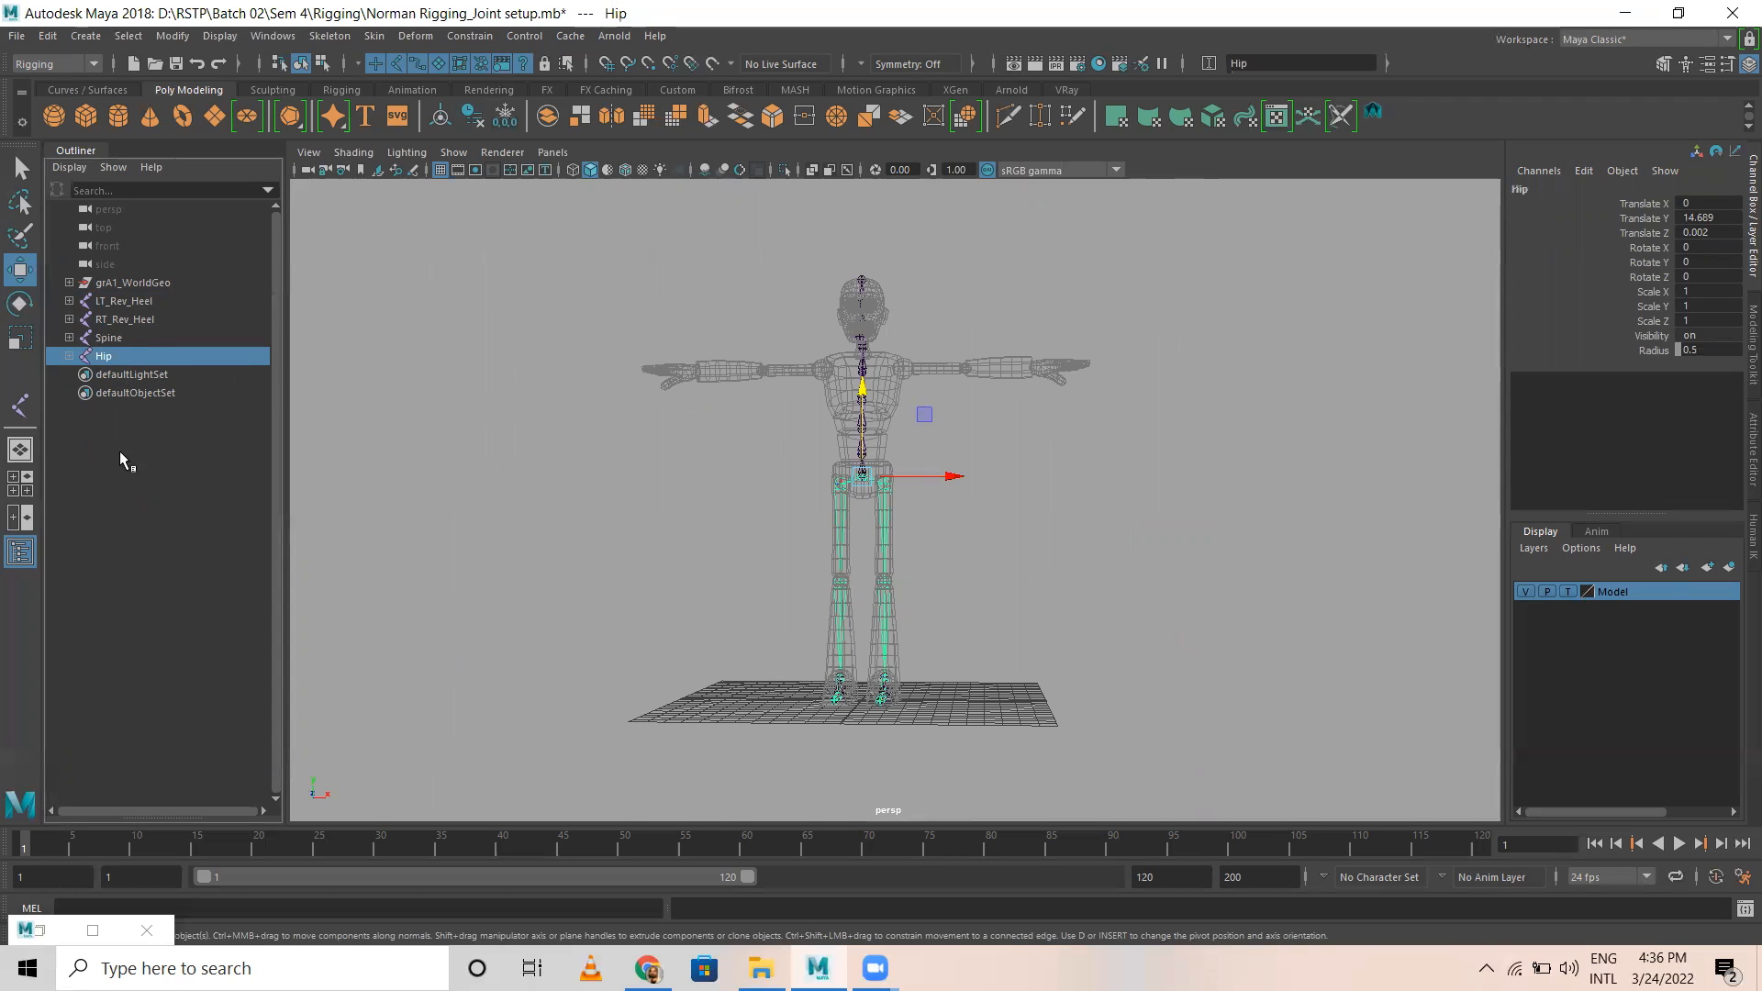
pyautogui.click(108, 339)
# Step: Create a single joint over the Spine and Hip joints in the side view and nudge it to about Y 14.68, Z 0.001
pyautogui.press('space')
pyautogui.press('space')
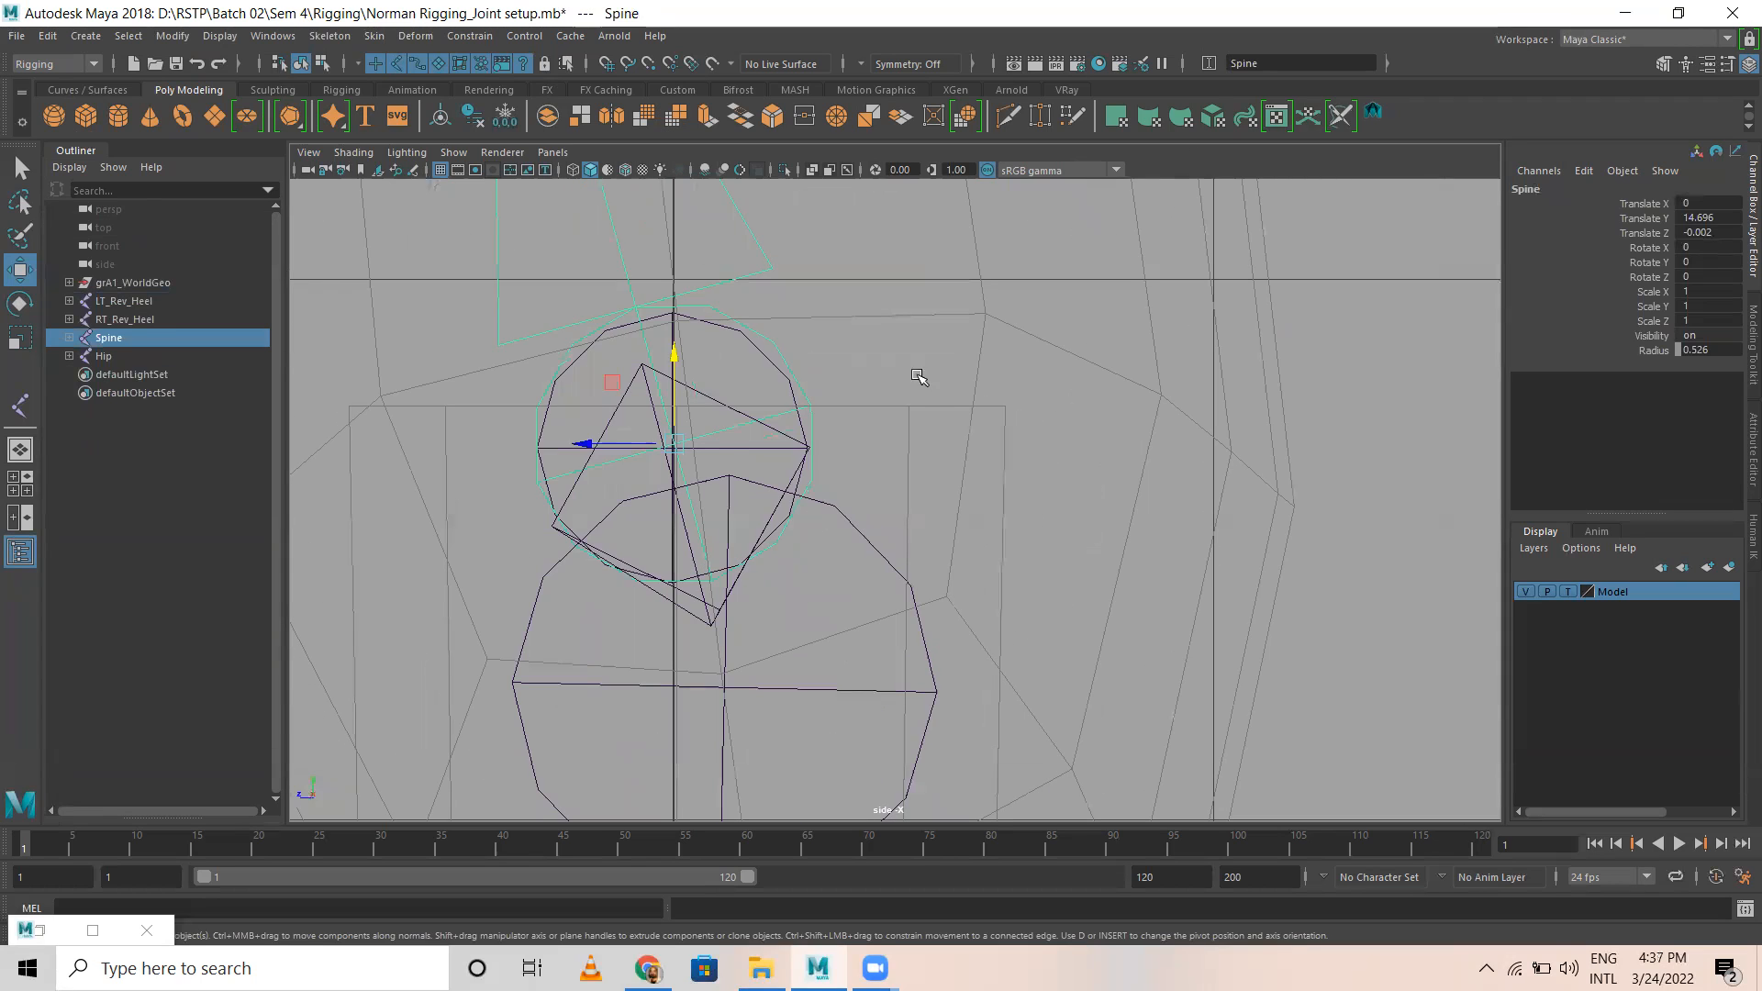
pyautogui.click(917, 377)
pyautogui.click(330, 36)
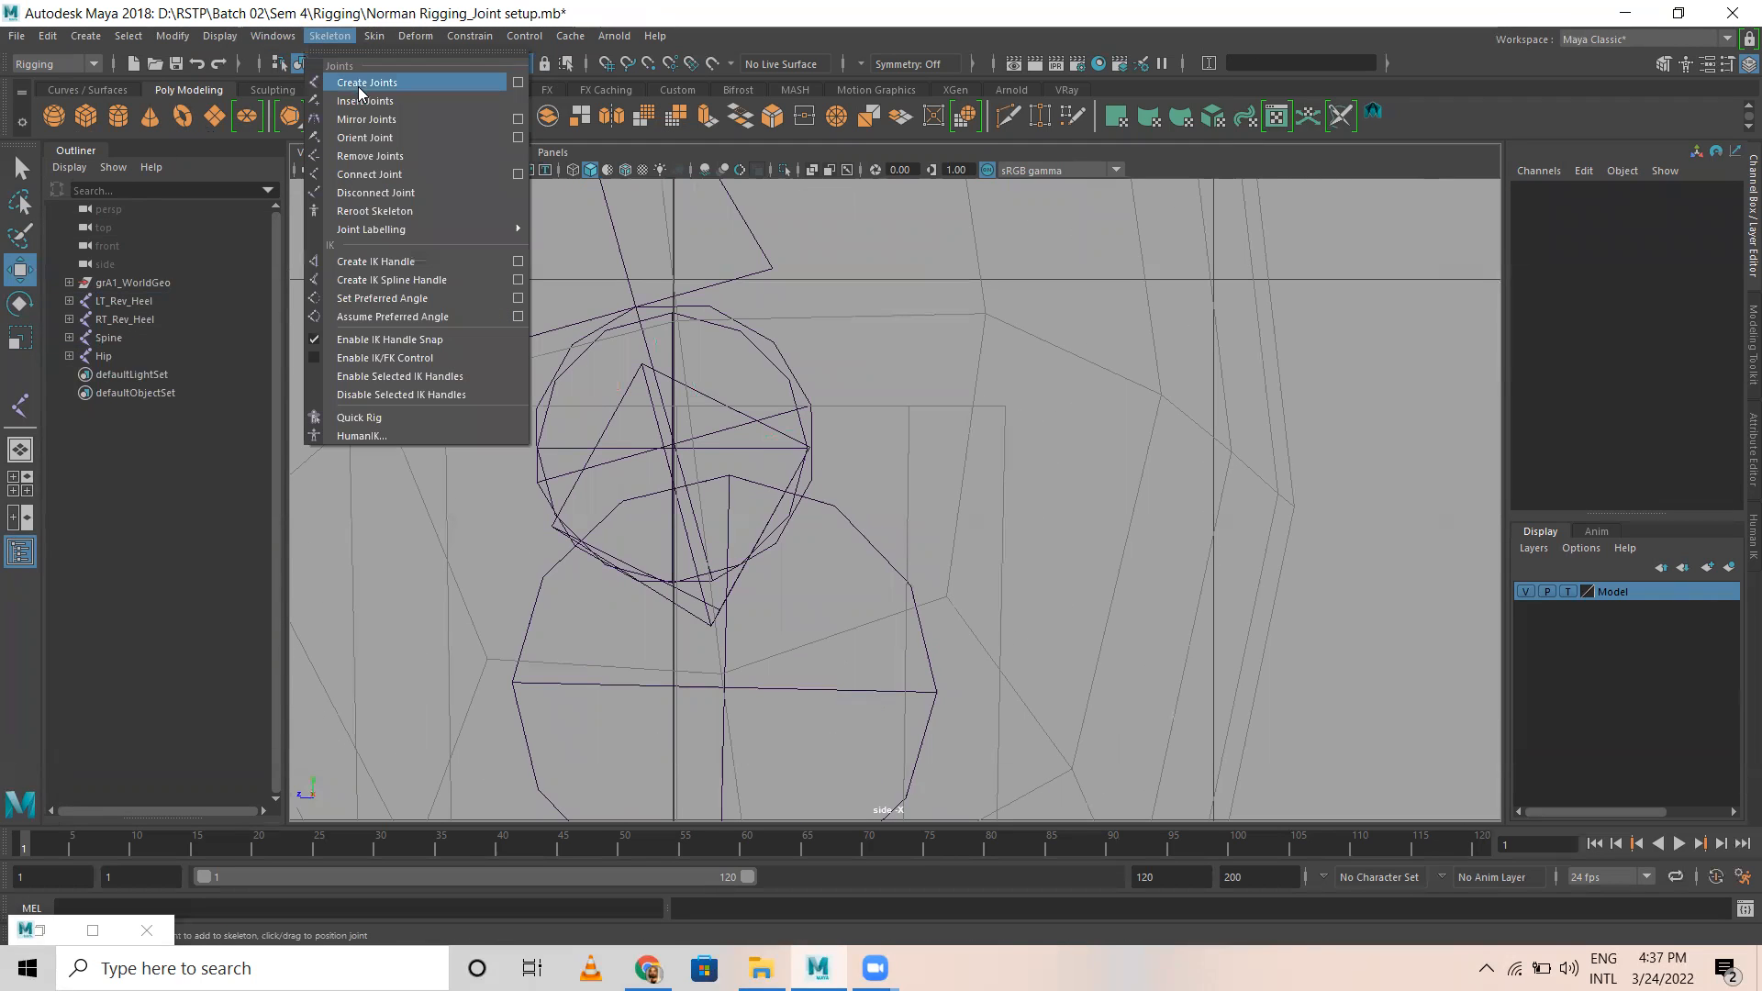
pyautogui.click(362, 81)
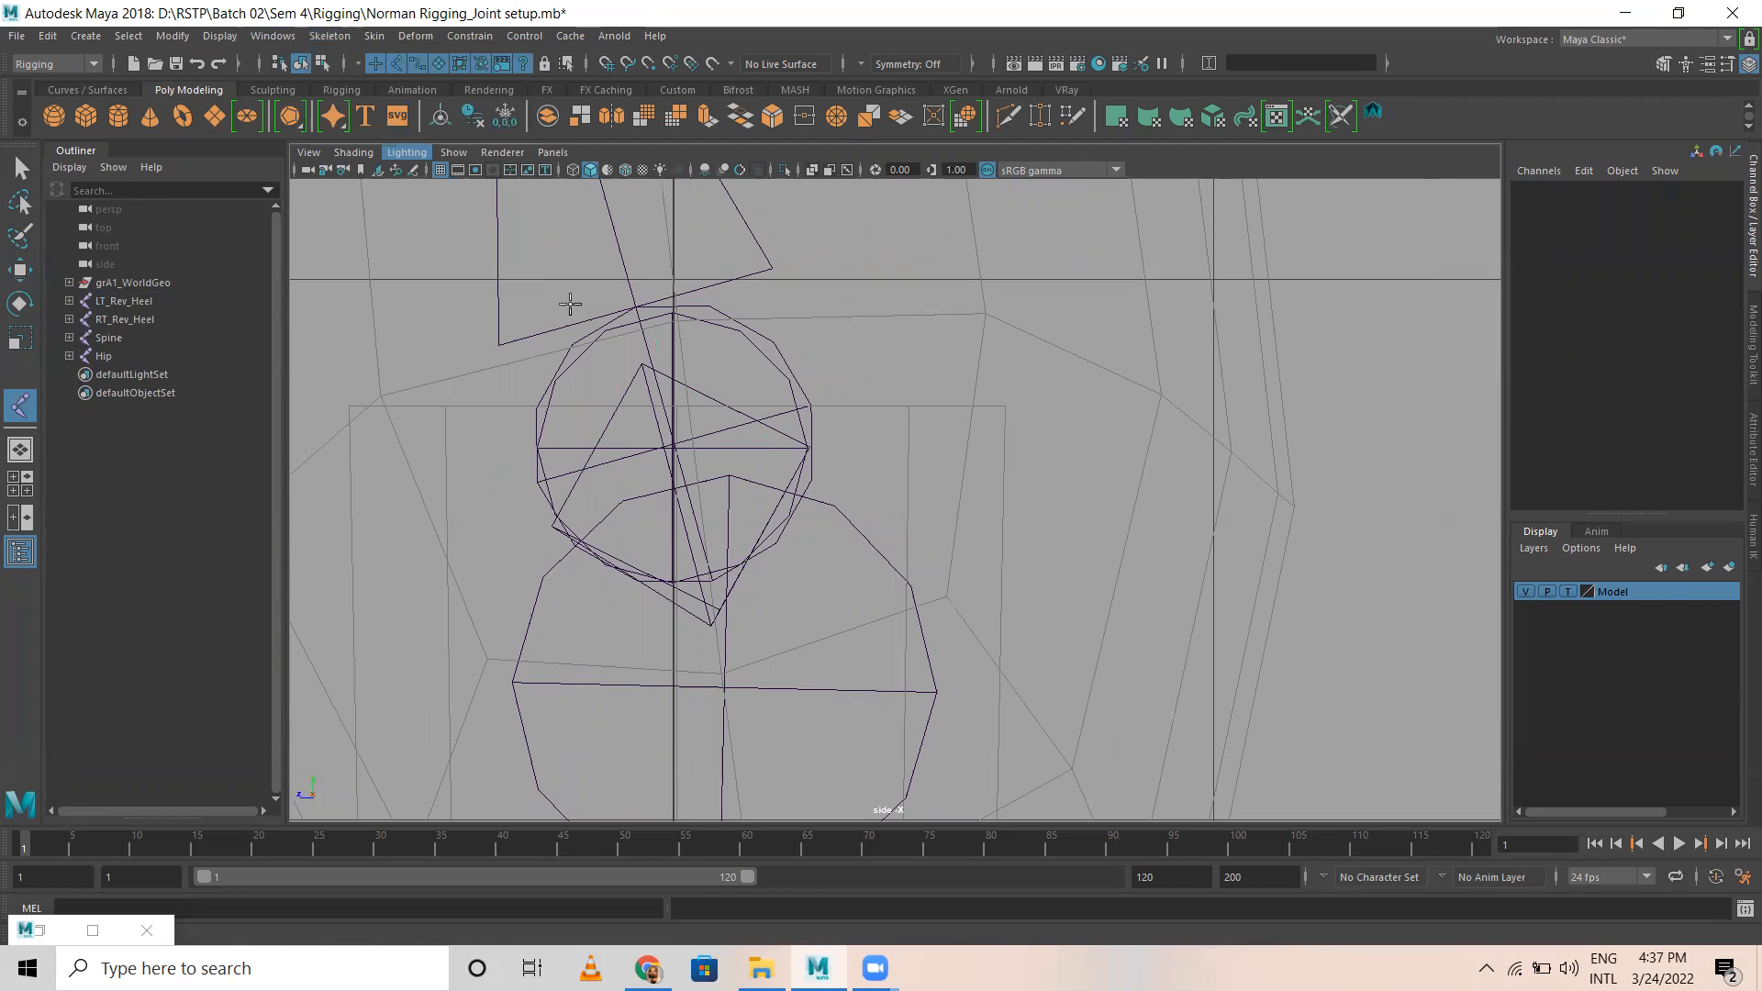
pyautogui.click(657, 453)
pyautogui.press('w')
pyautogui.moveTo(566, 454); pyautogui.dragTo(566, 454)
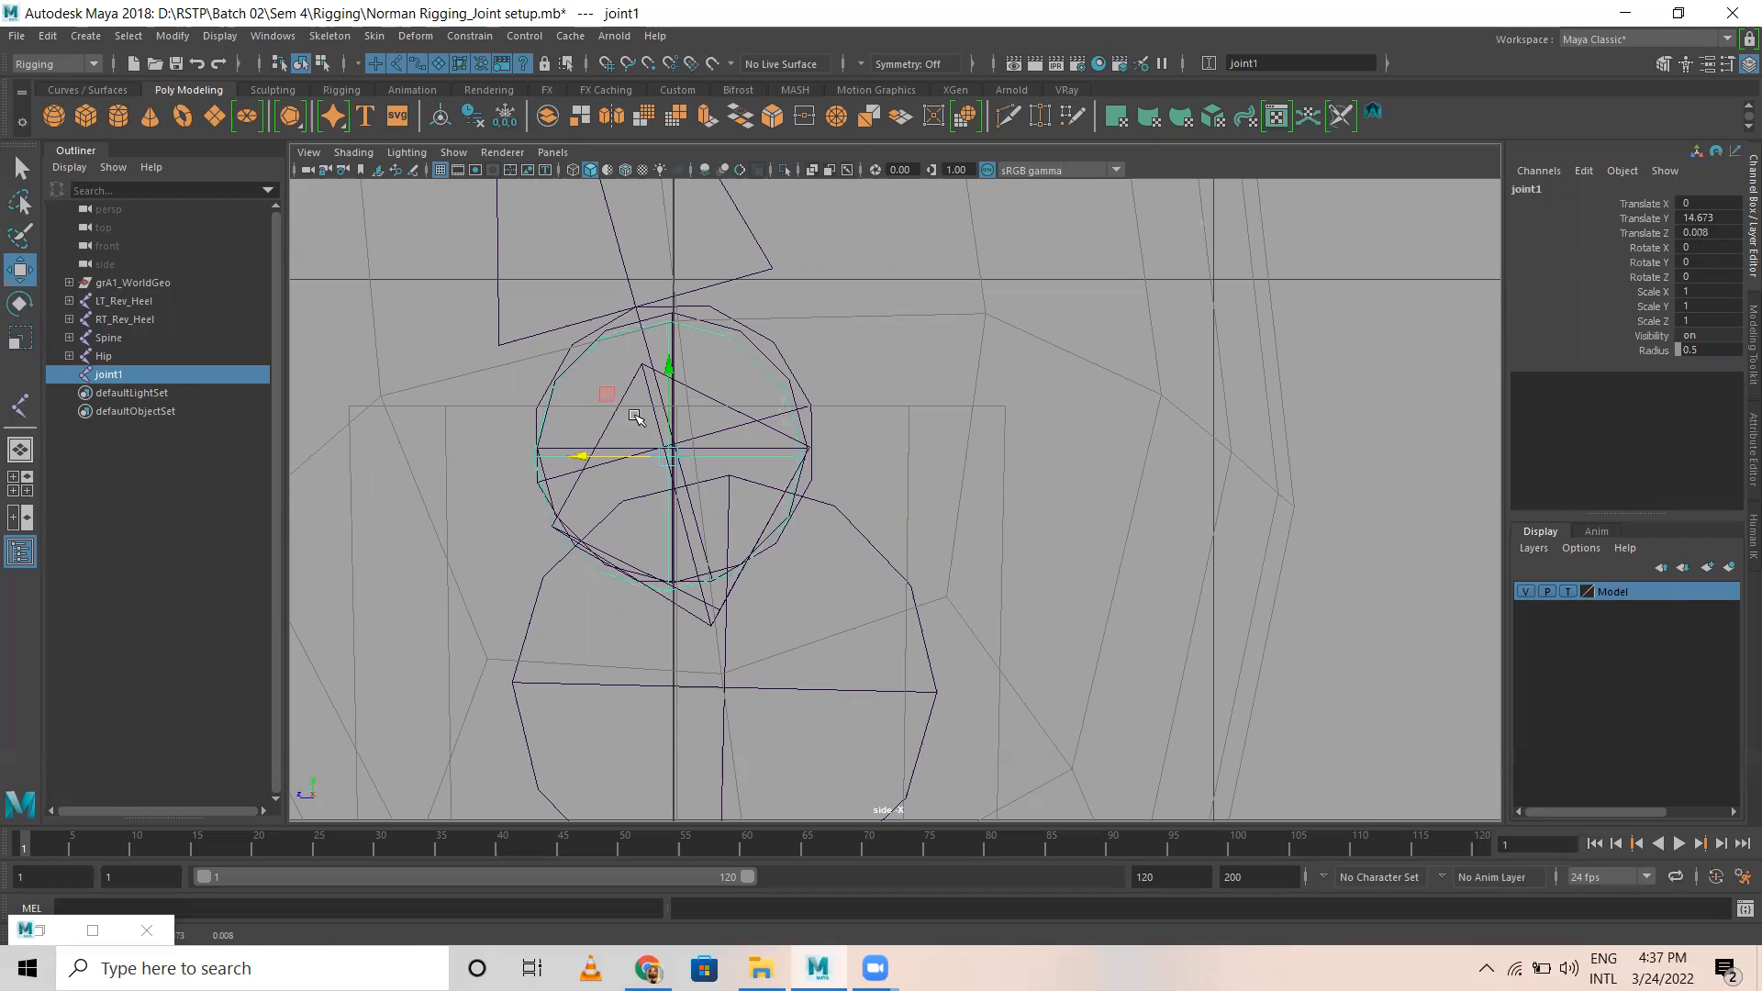
pyautogui.moveTo(669, 369); pyautogui.dragTo(669, 368)
pyautogui.moveTo(579, 453); pyautogui.dragTo(578, 452)
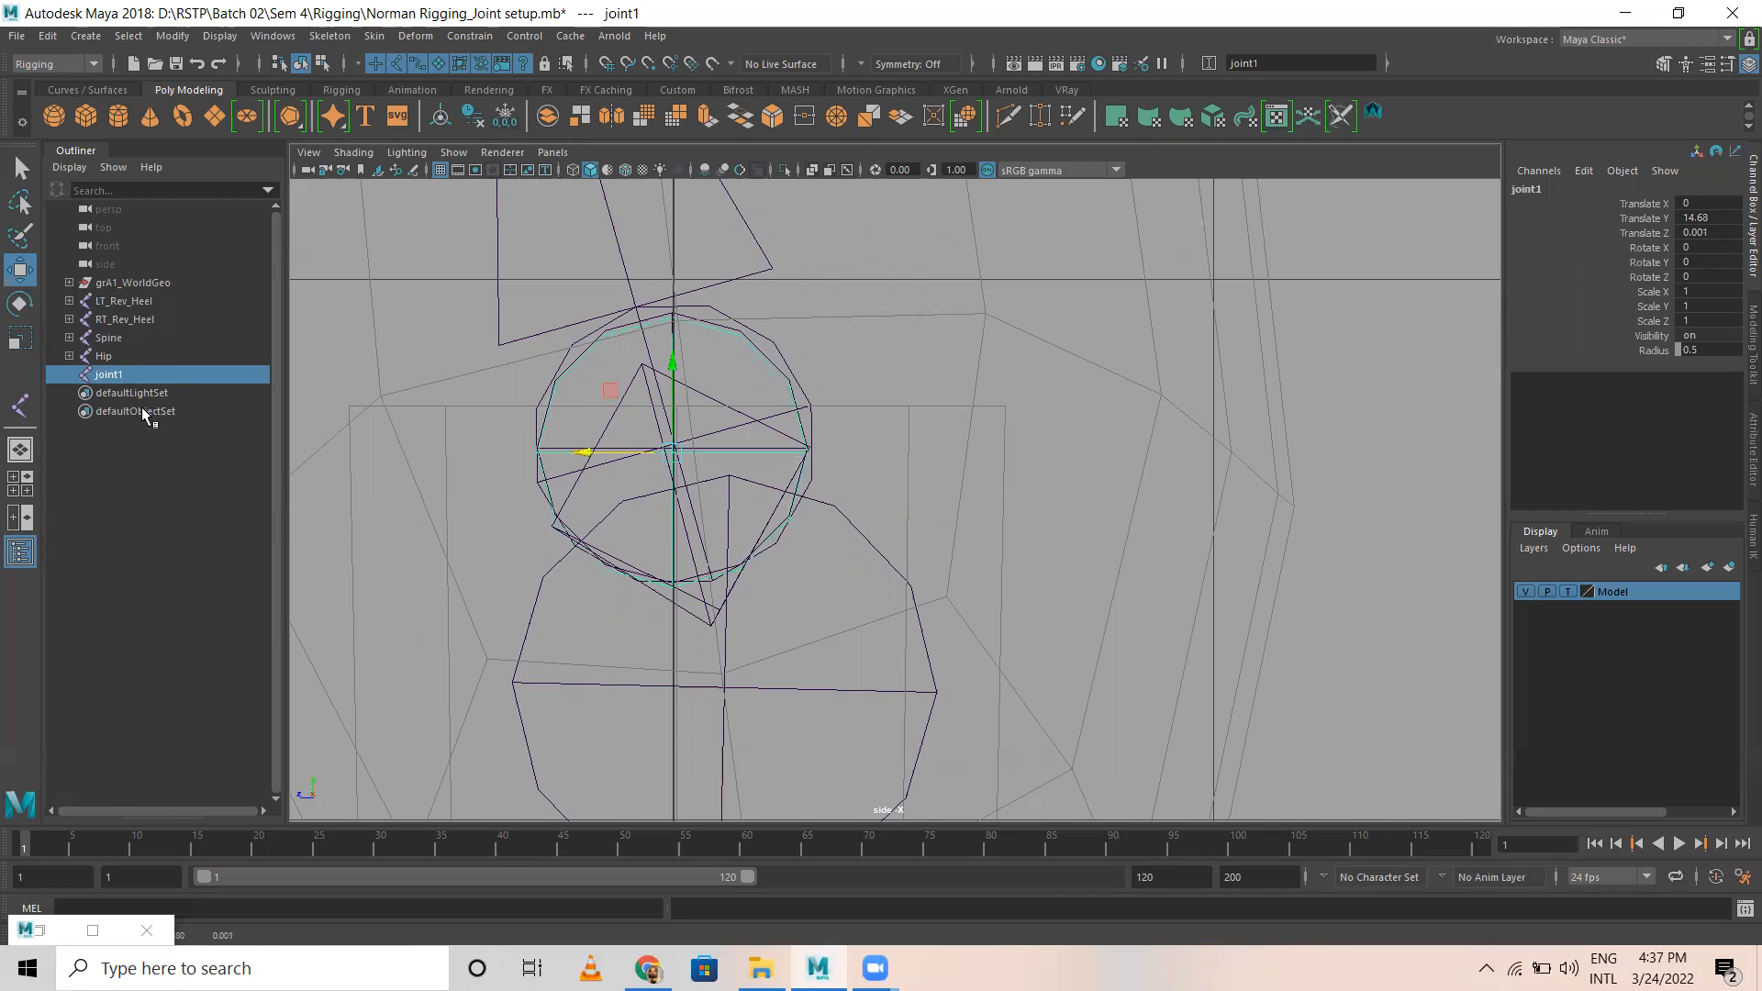
# Step: Rename the new central joint as COG and return to the perspective view around the pelvis
pyautogui.doubleClick(1549, 189)
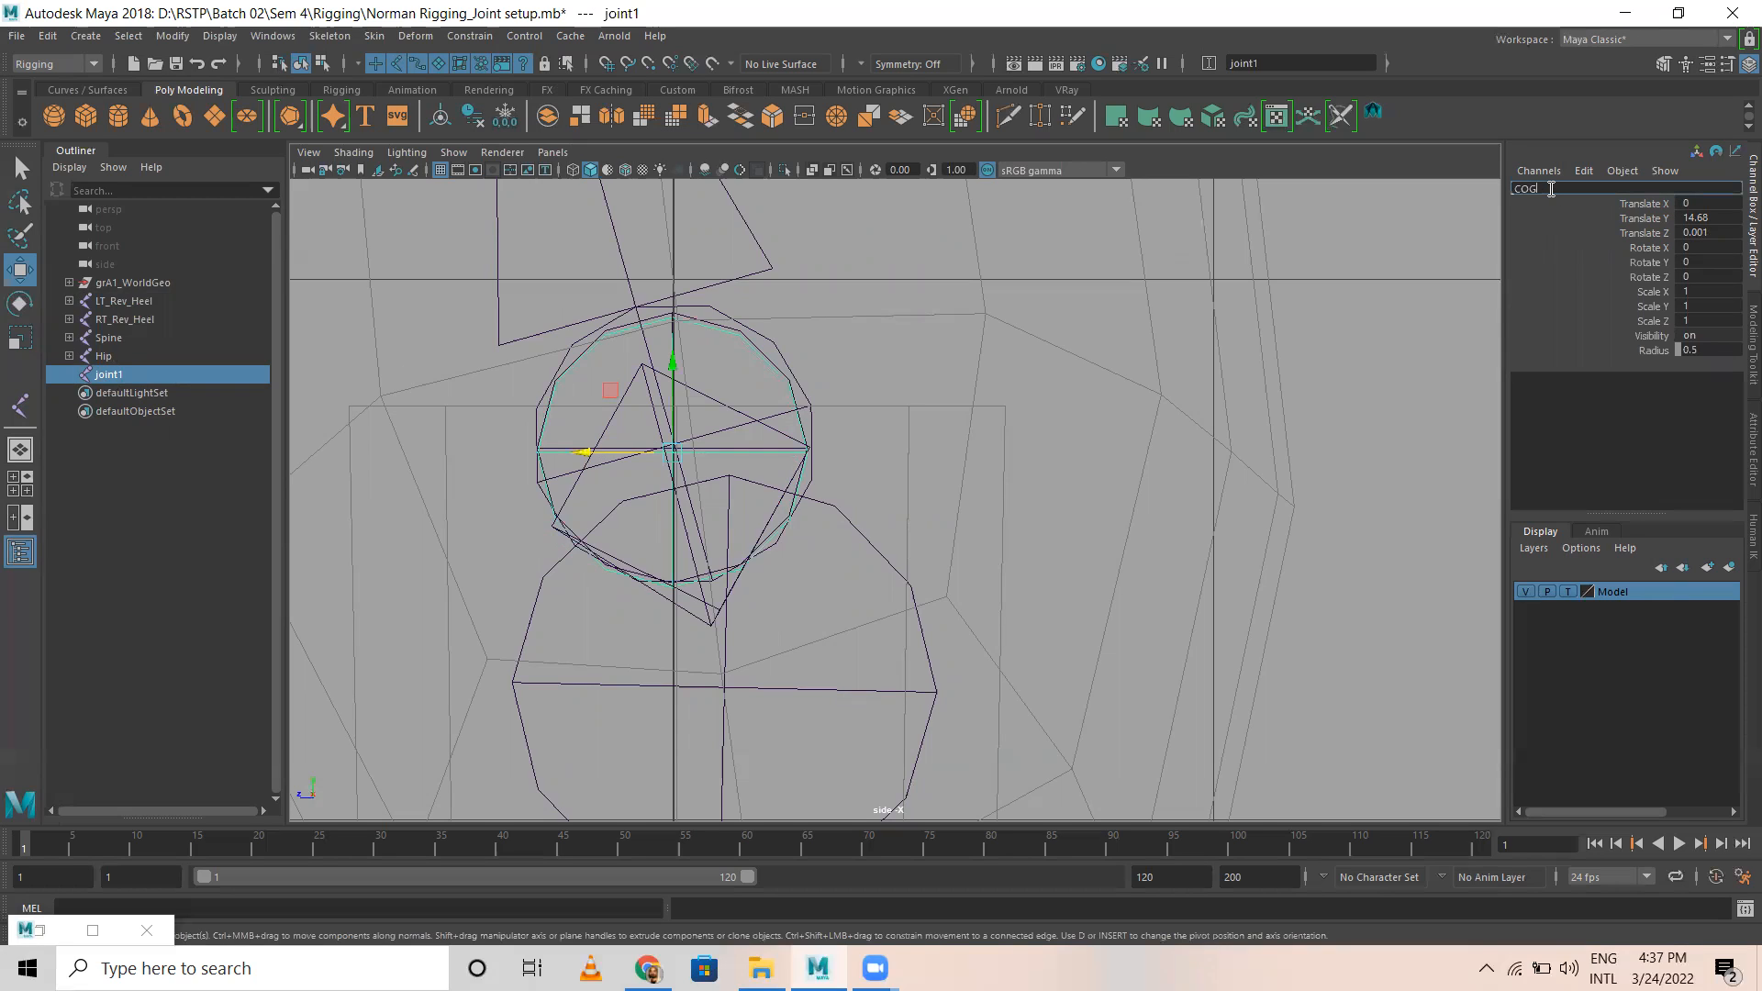
pyautogui.write('COG')
pyautogui.press('Return')
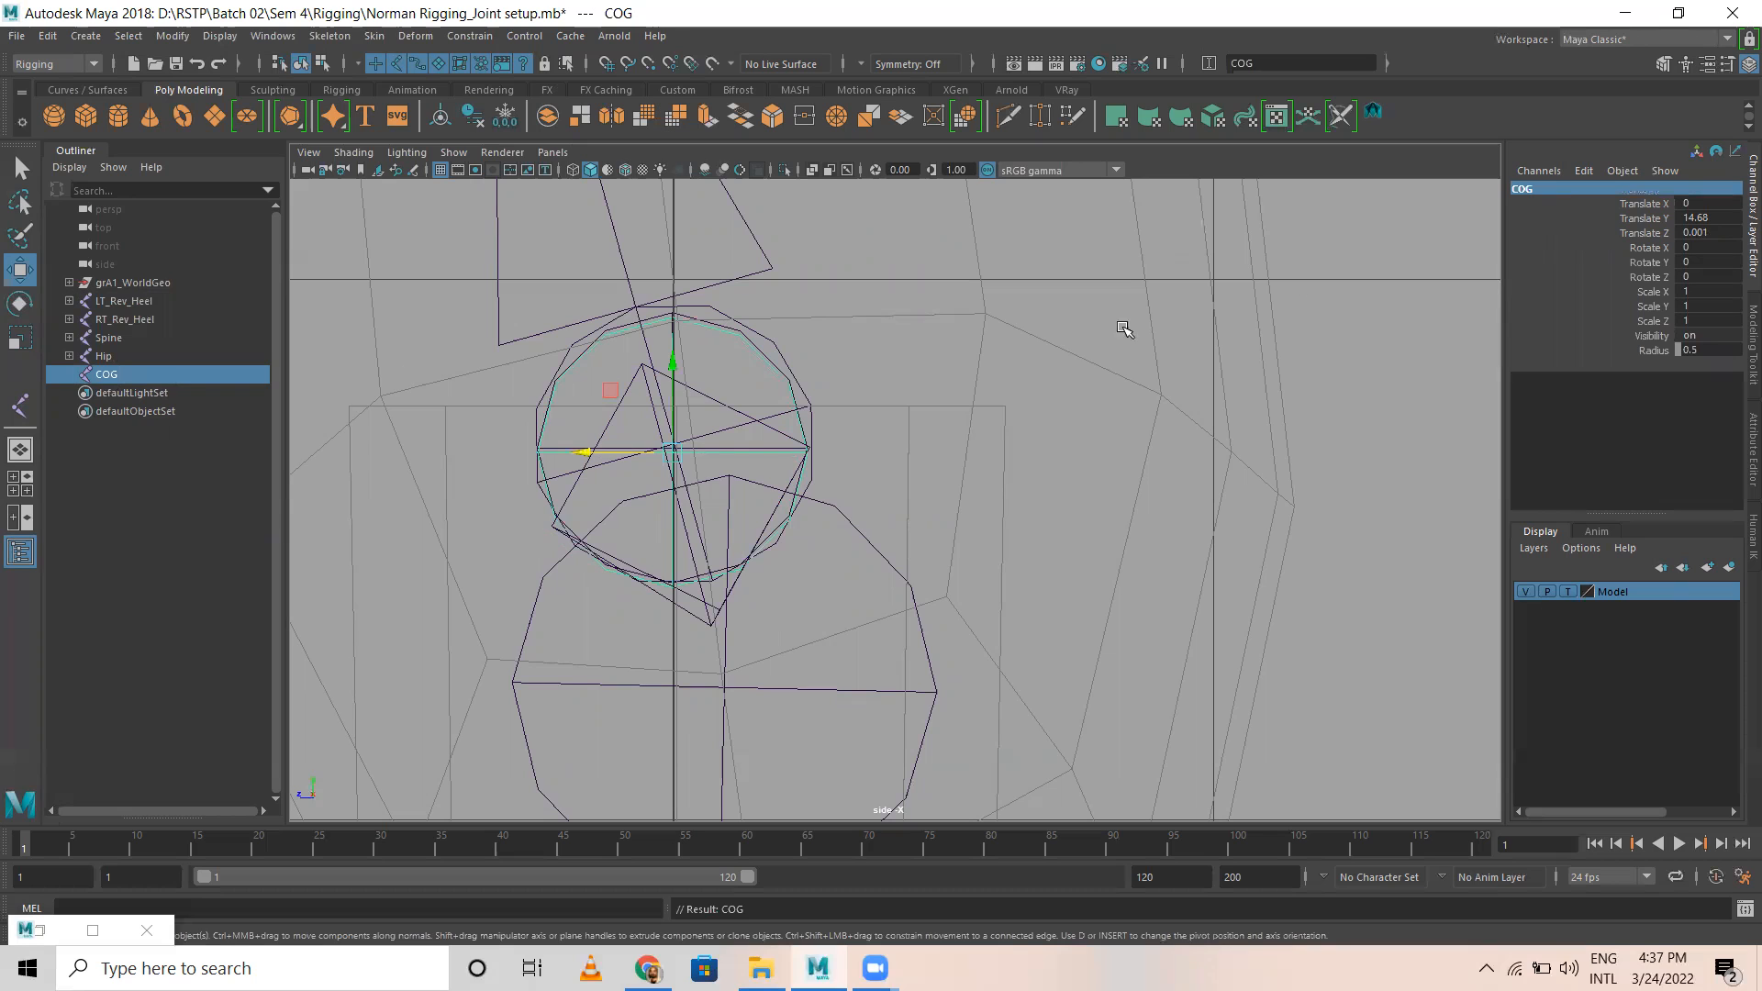
pyautogui.press('space')
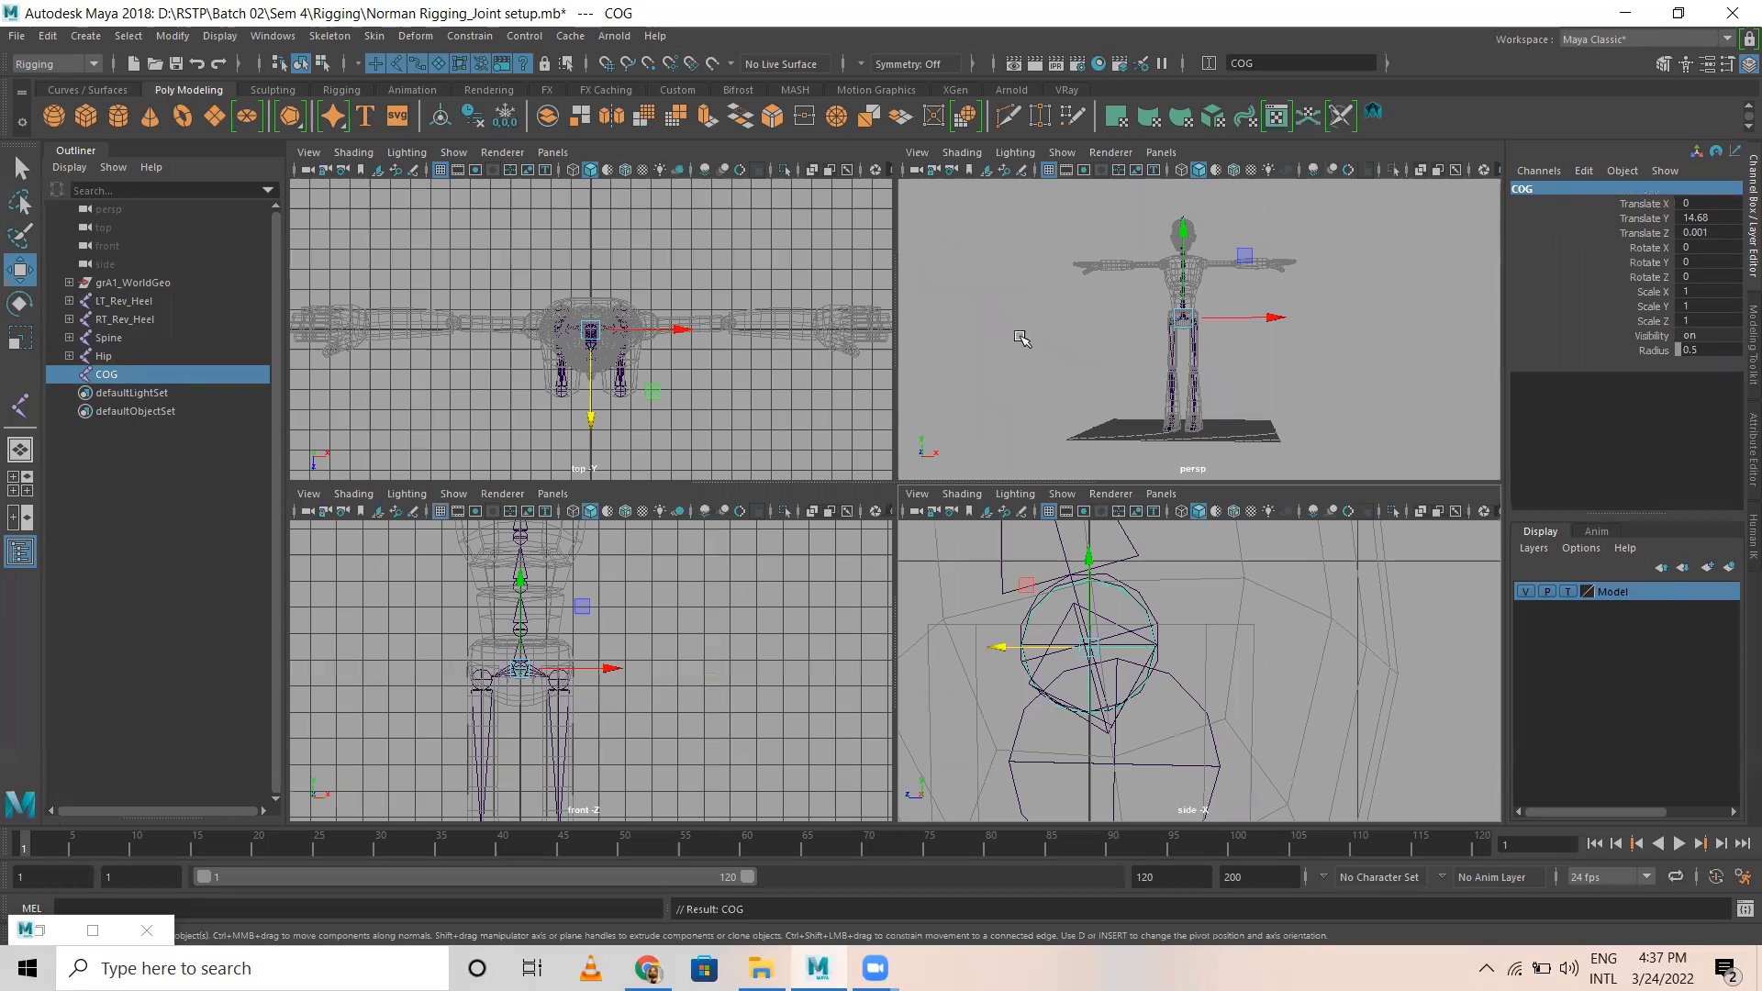
pyautogui.press('space')
pyautogui.scroll(3, 782, 467)
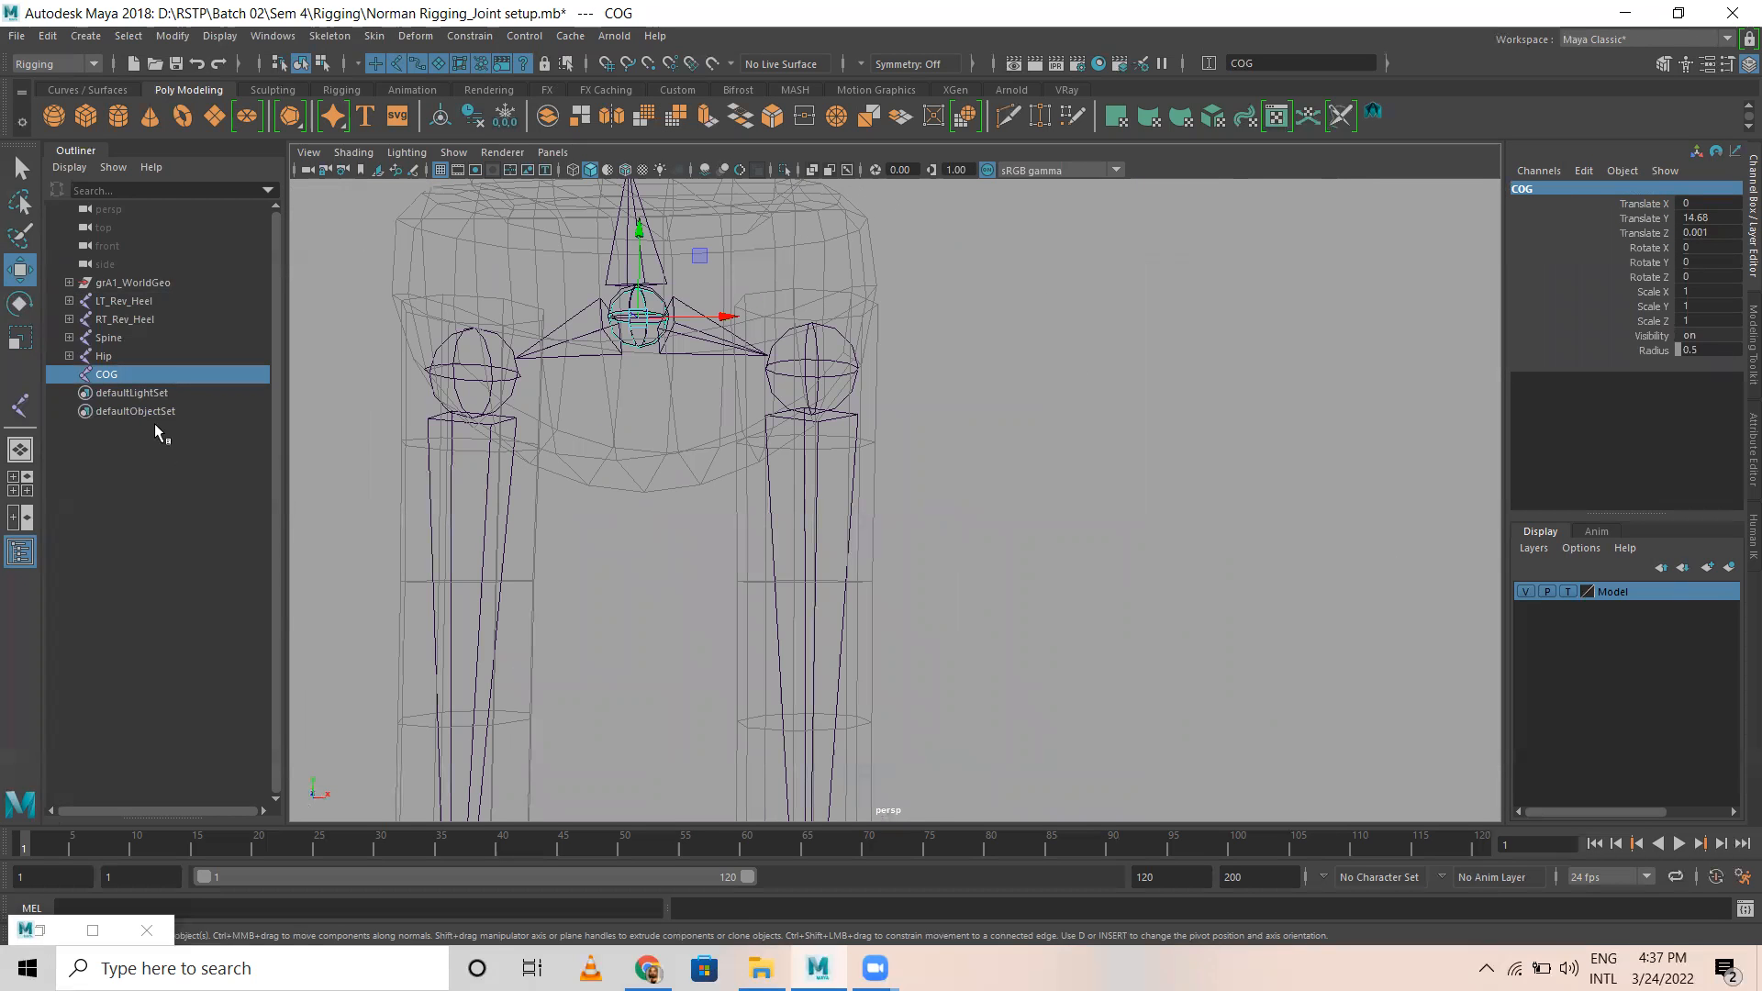
# Step: Examine the Spine and Hip chains separately, from the pelvis up the torso and down the legs
pyautogui.click(108, 338)
pyautogui.scroll(-5, 1024, 357)
pyautogui.scroll(2, 1024, 356)
pyautogui.keyDown('alt'); pyautogui.moveTo(924, 520); pyautogui.dragTo(925, 712, button='middle'); pyautogui.keyUp('alt')
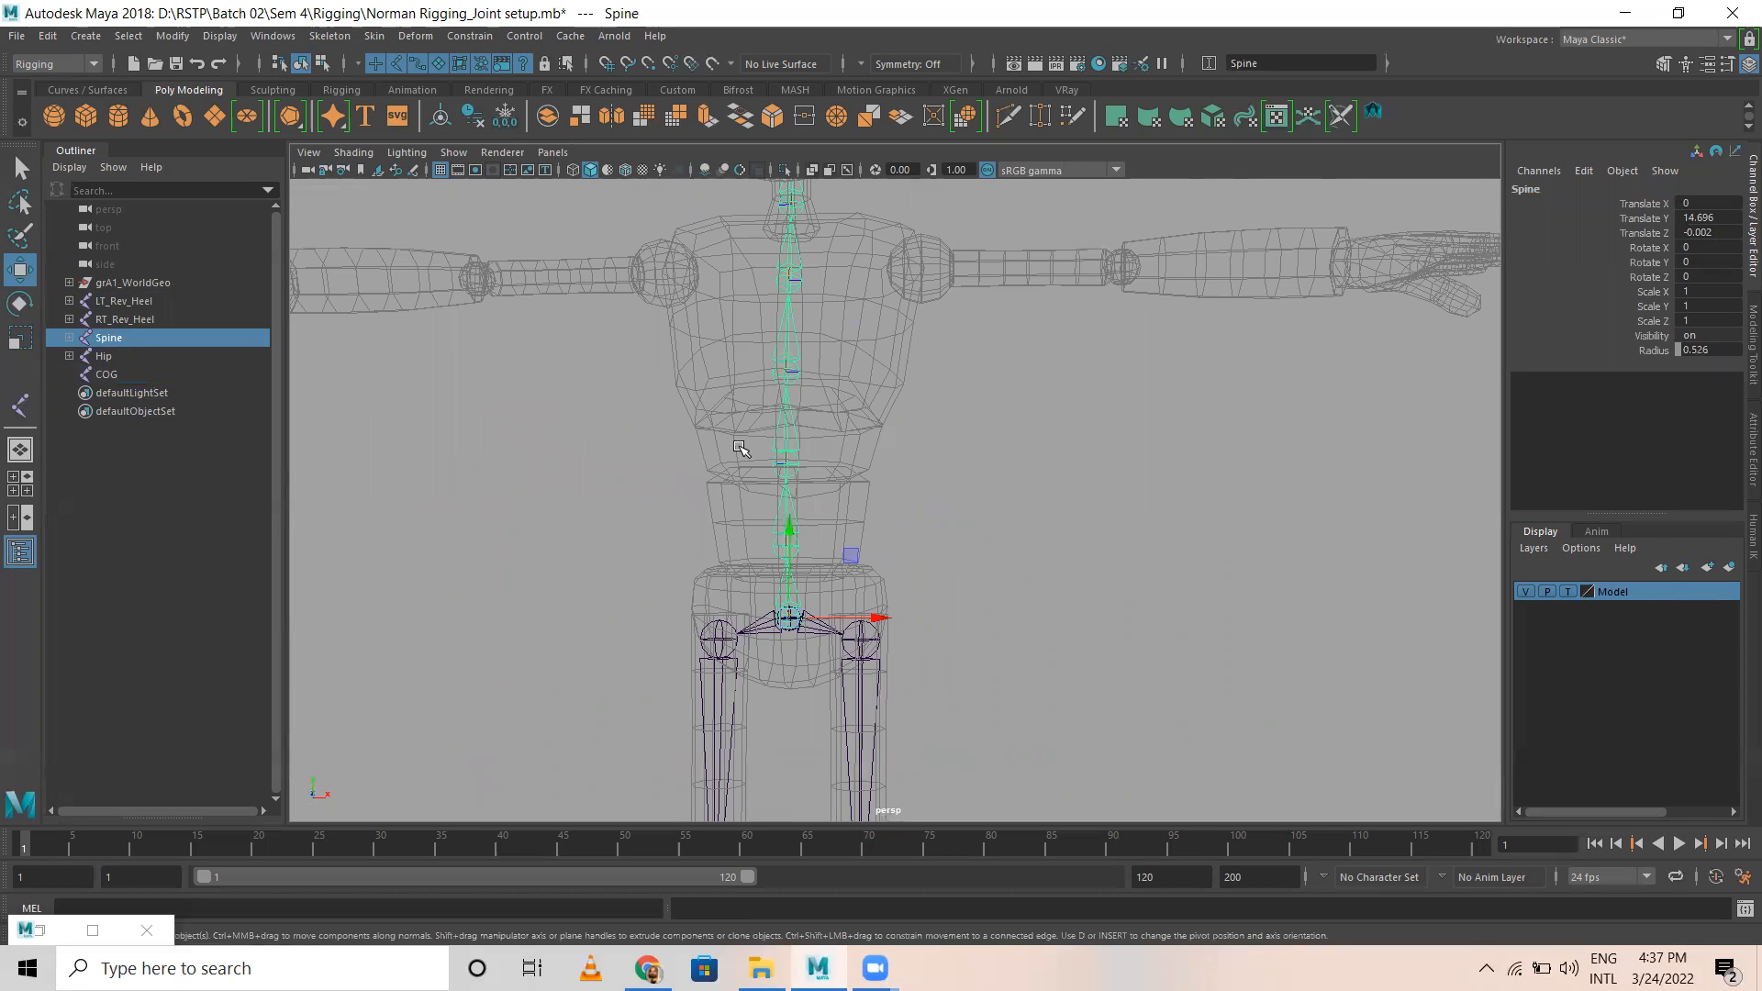
pyautogui.click(106, 362)
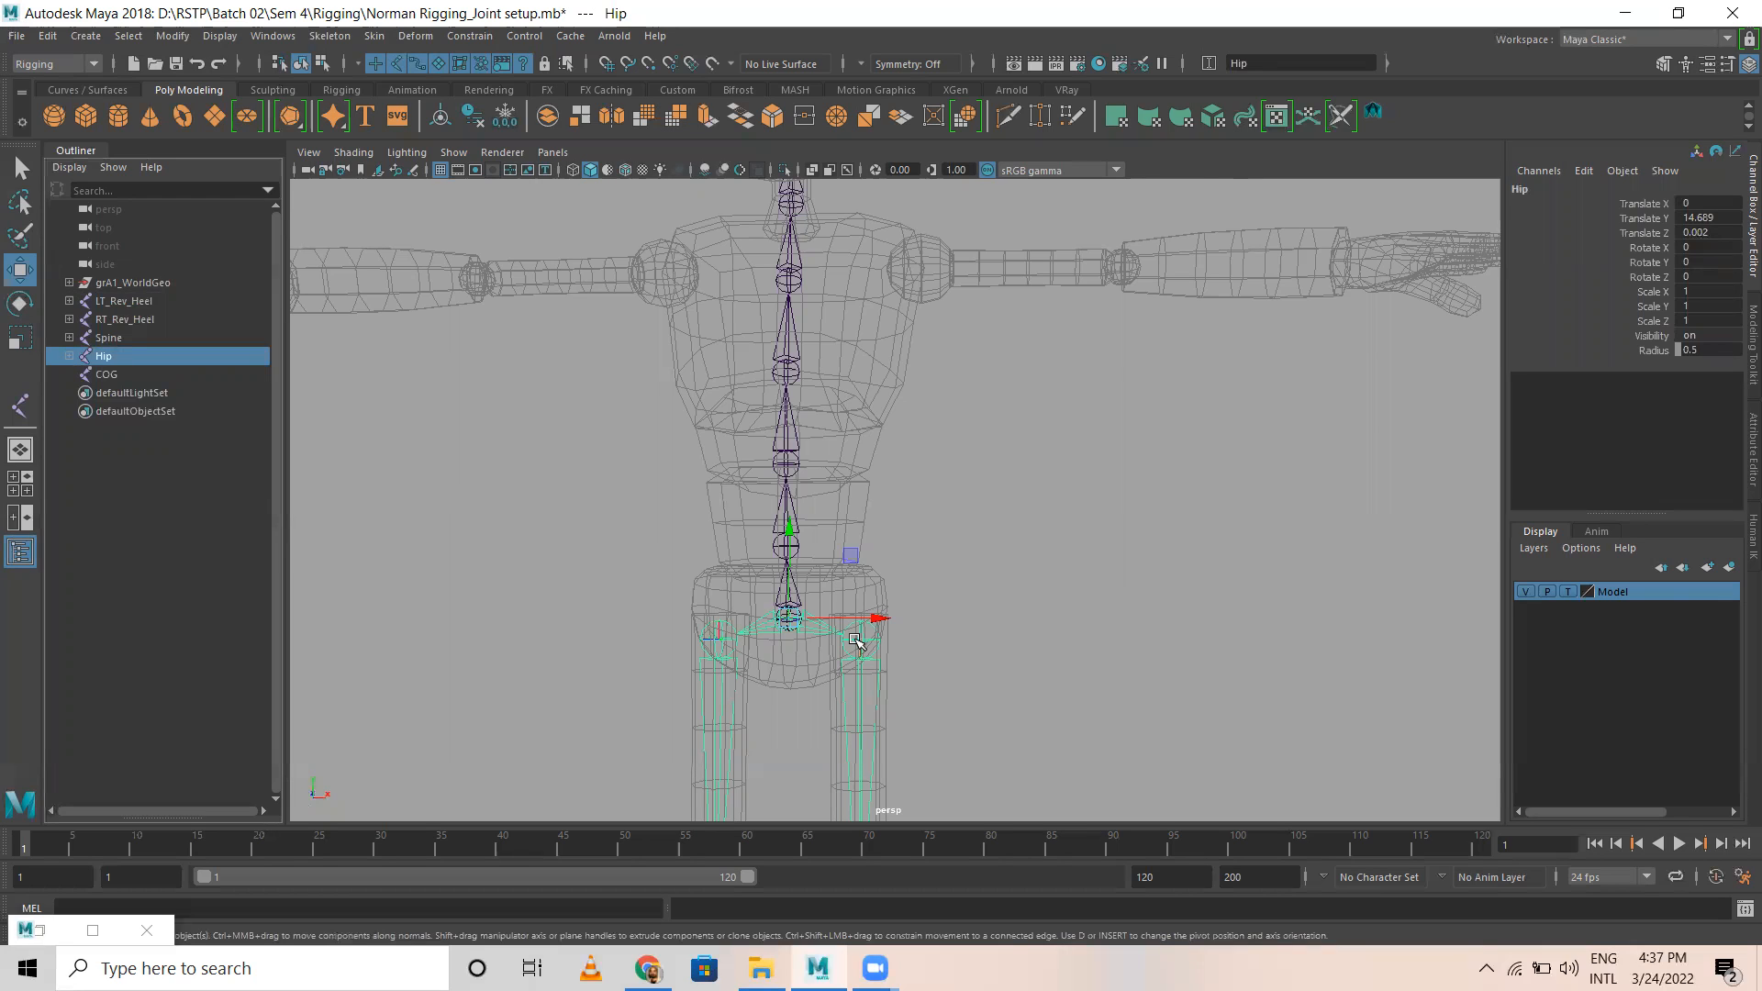
pyautogui.scroll(7, 754, 616)
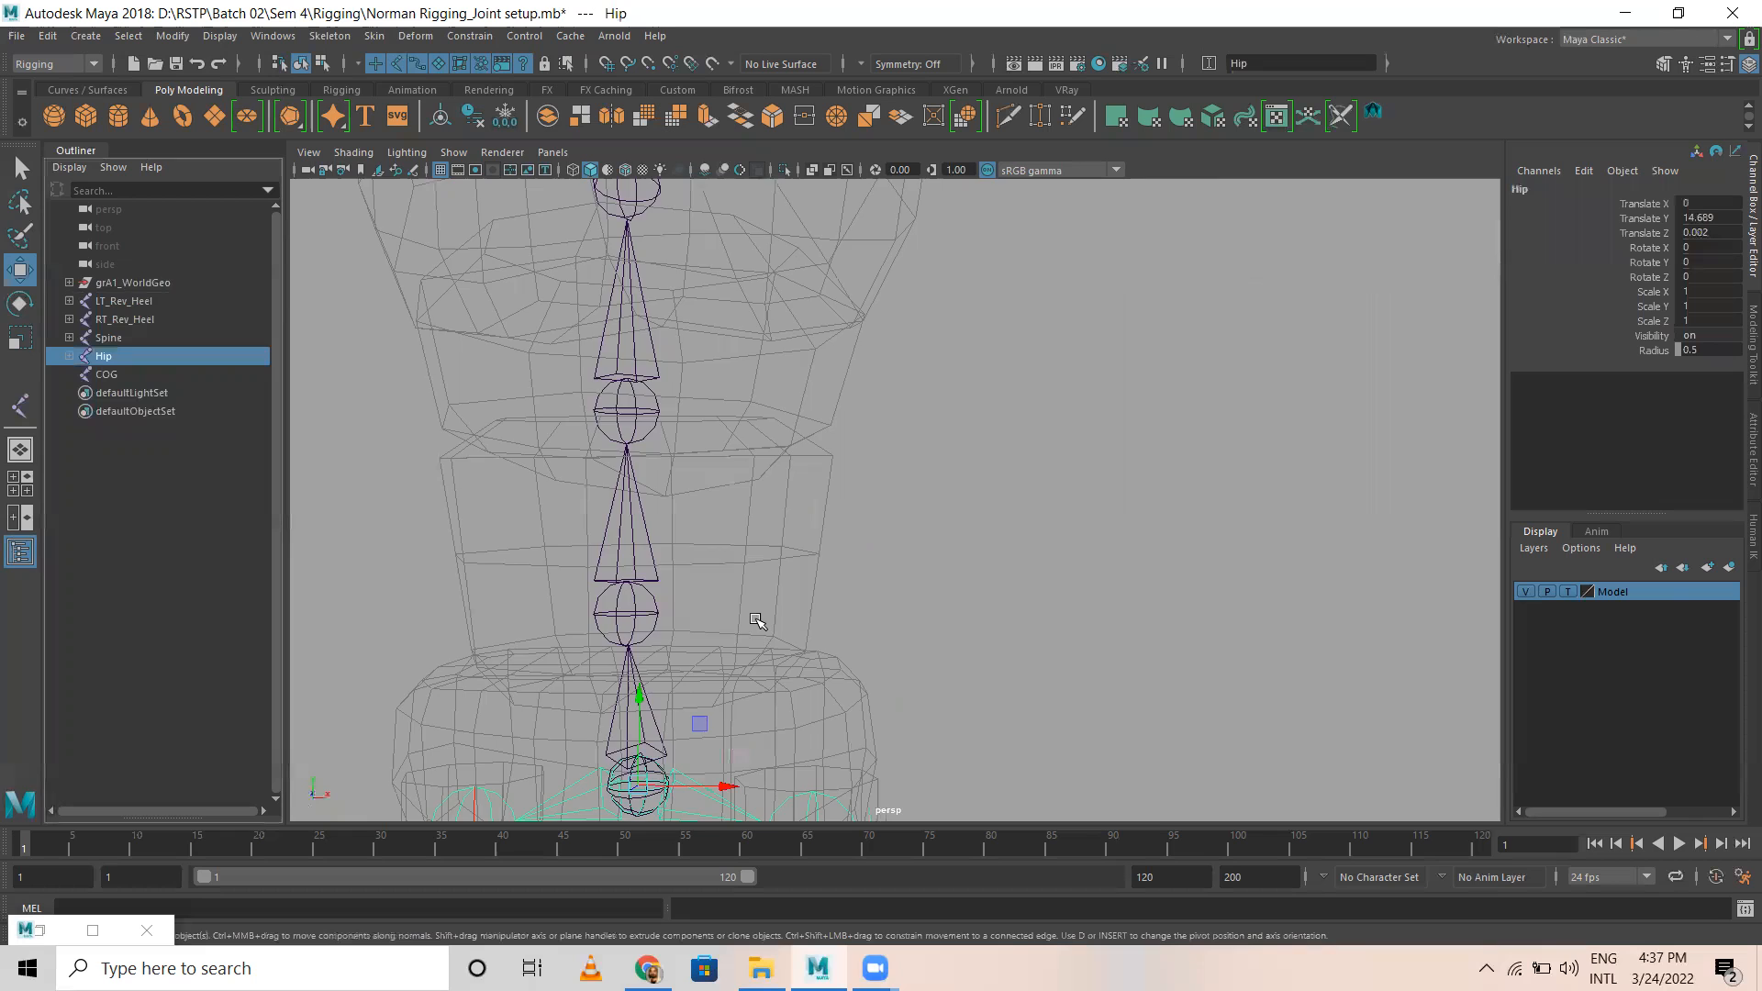
pyautogui.keyDown('alt'); pyautogui.moveTo(542, 707); pyautogui.dragTo(686, 470, button='middle'); pyautogui.keyUp('alt')
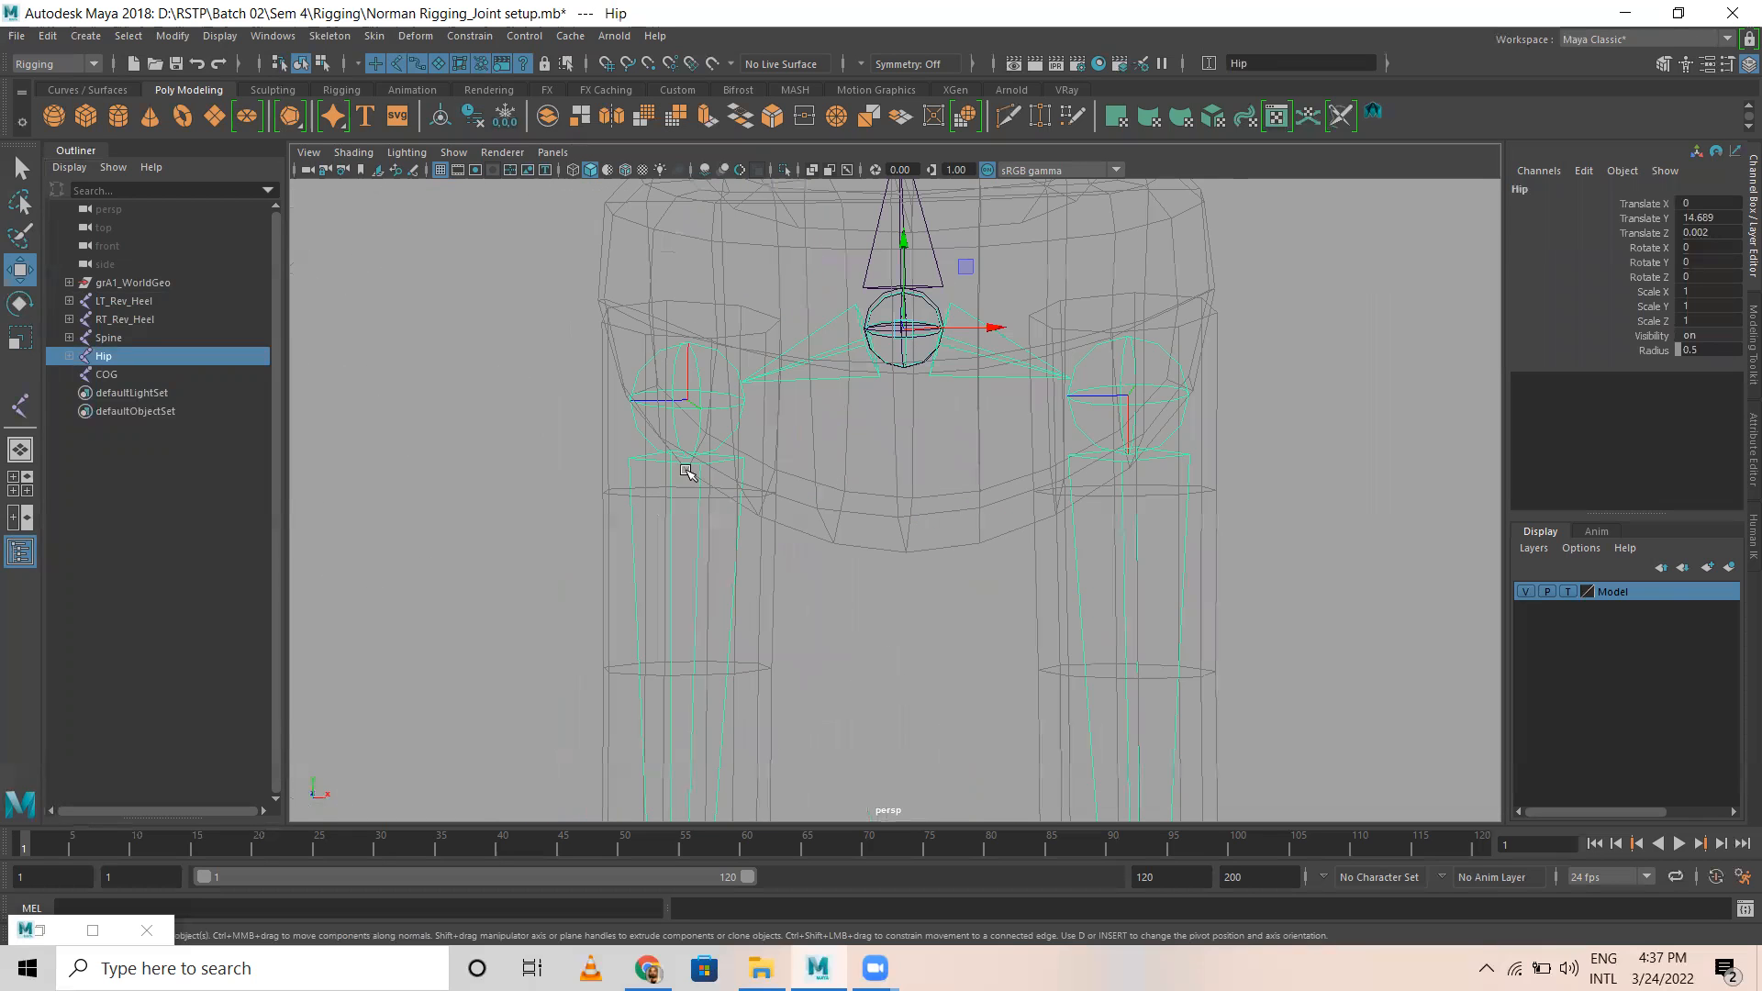
pyautogui.click(103, 339)
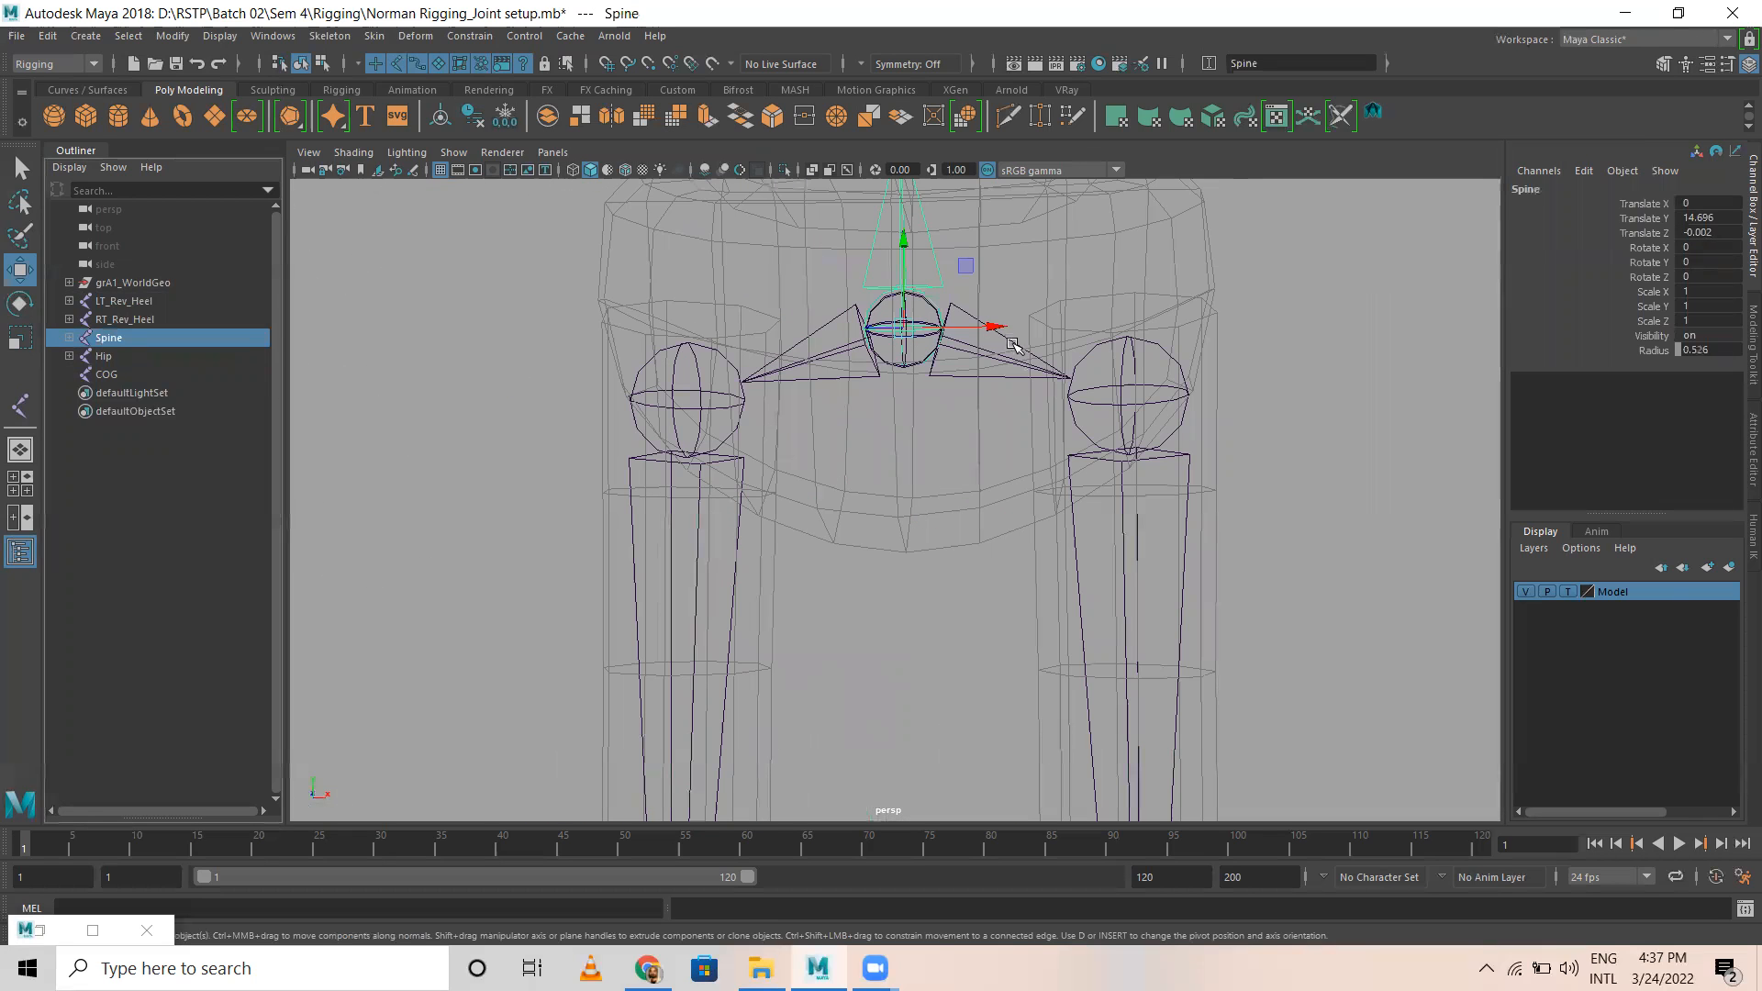
pyautogui.click(103, 357)
# Step: Parent the Spine and Hip joints to the COG joint
pyautogui.click(108, 340)
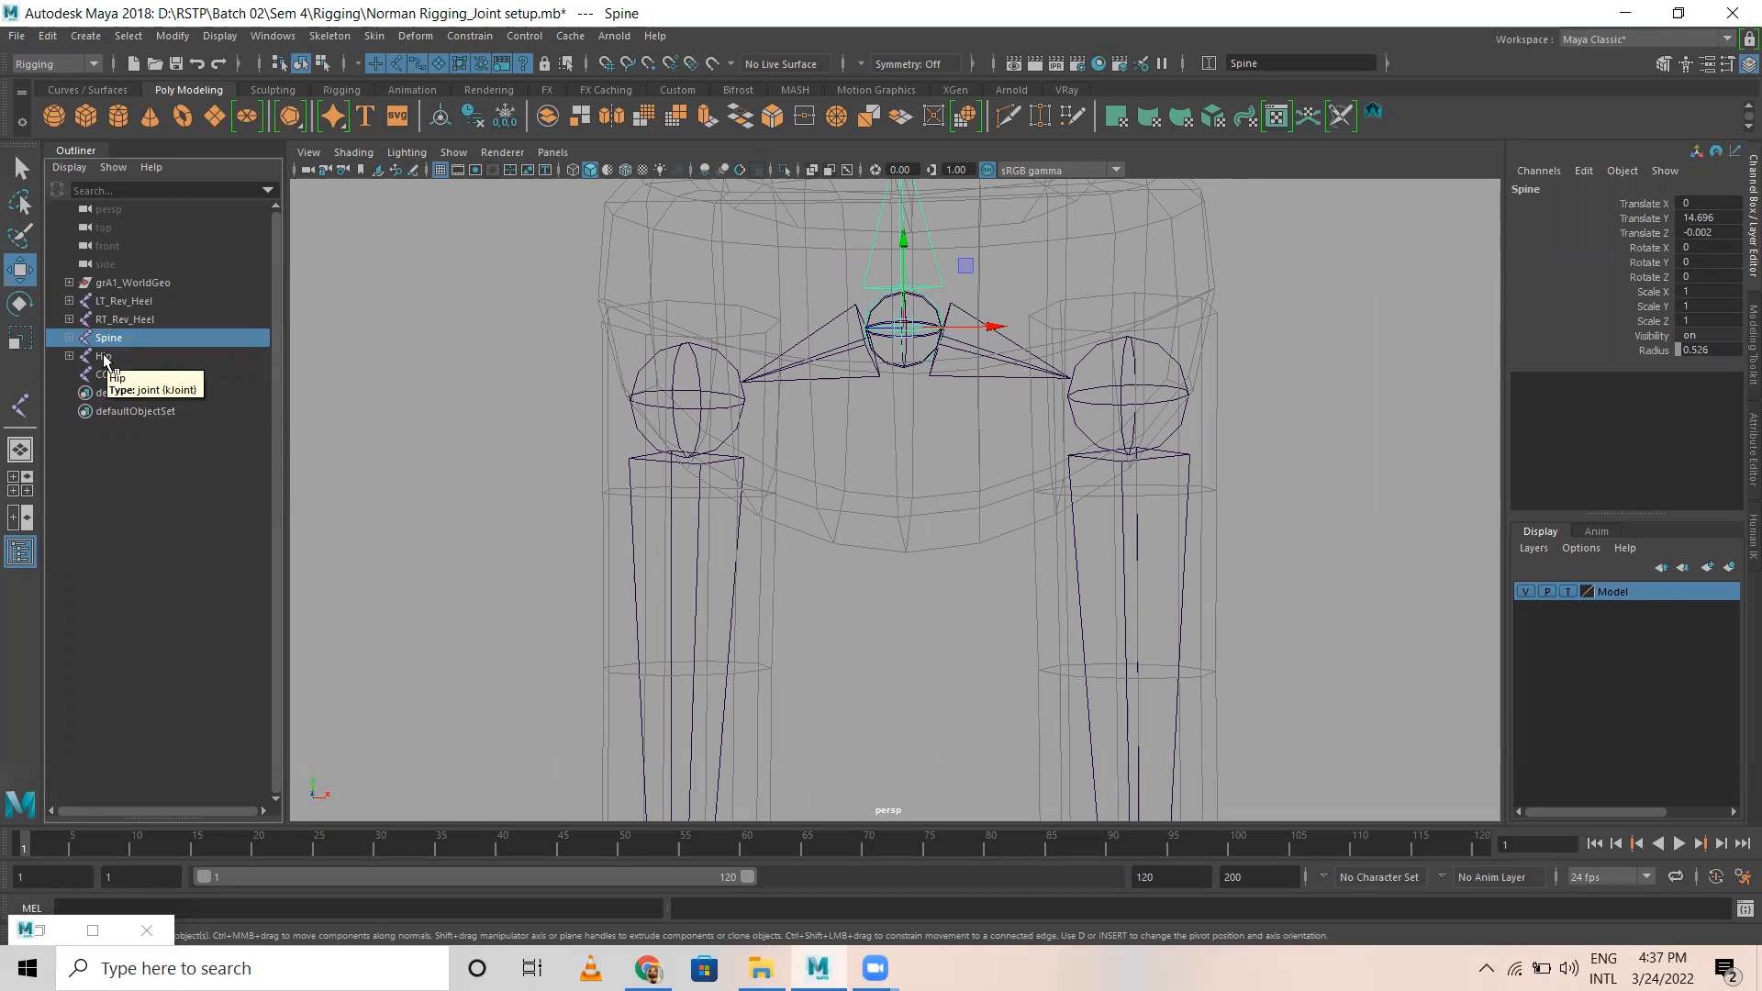
pyautogui.keyDown('ctrl'); pyautogui.click(104, 357); pyautogui.keyUp('ctrl')
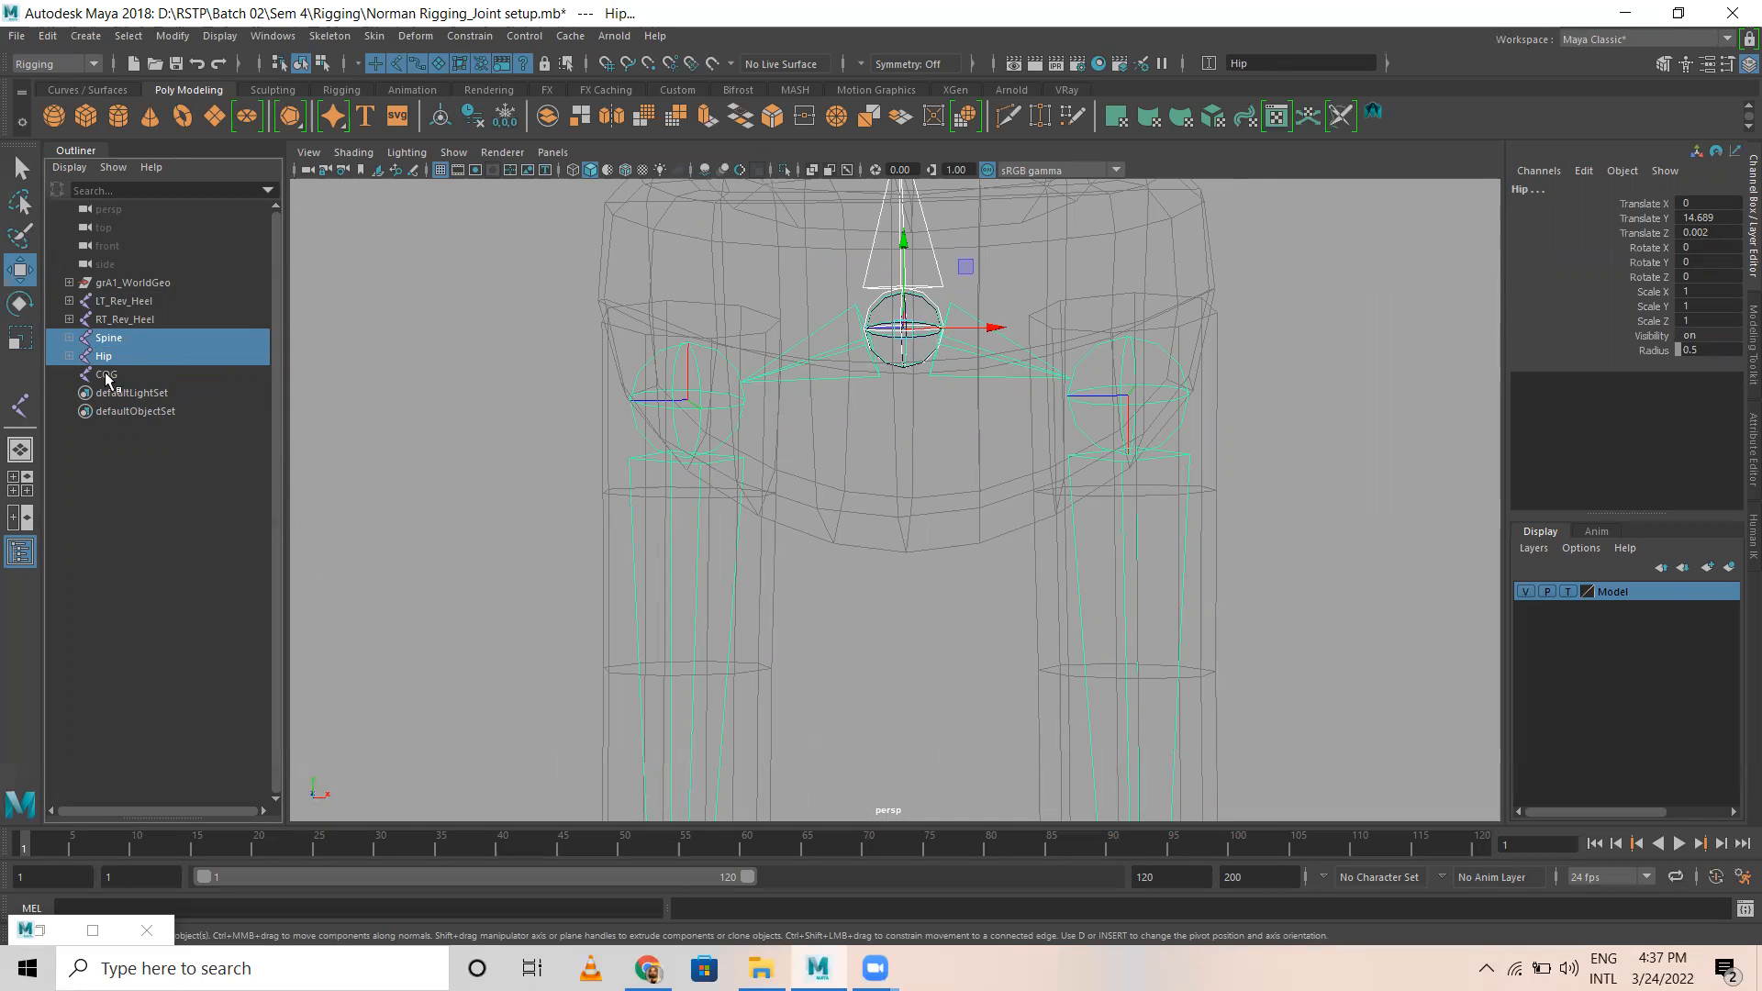
pyautogui.keyDown('ctrl'); pyautogui.click(107, 376); pyautogui.keyUp('ctrl')
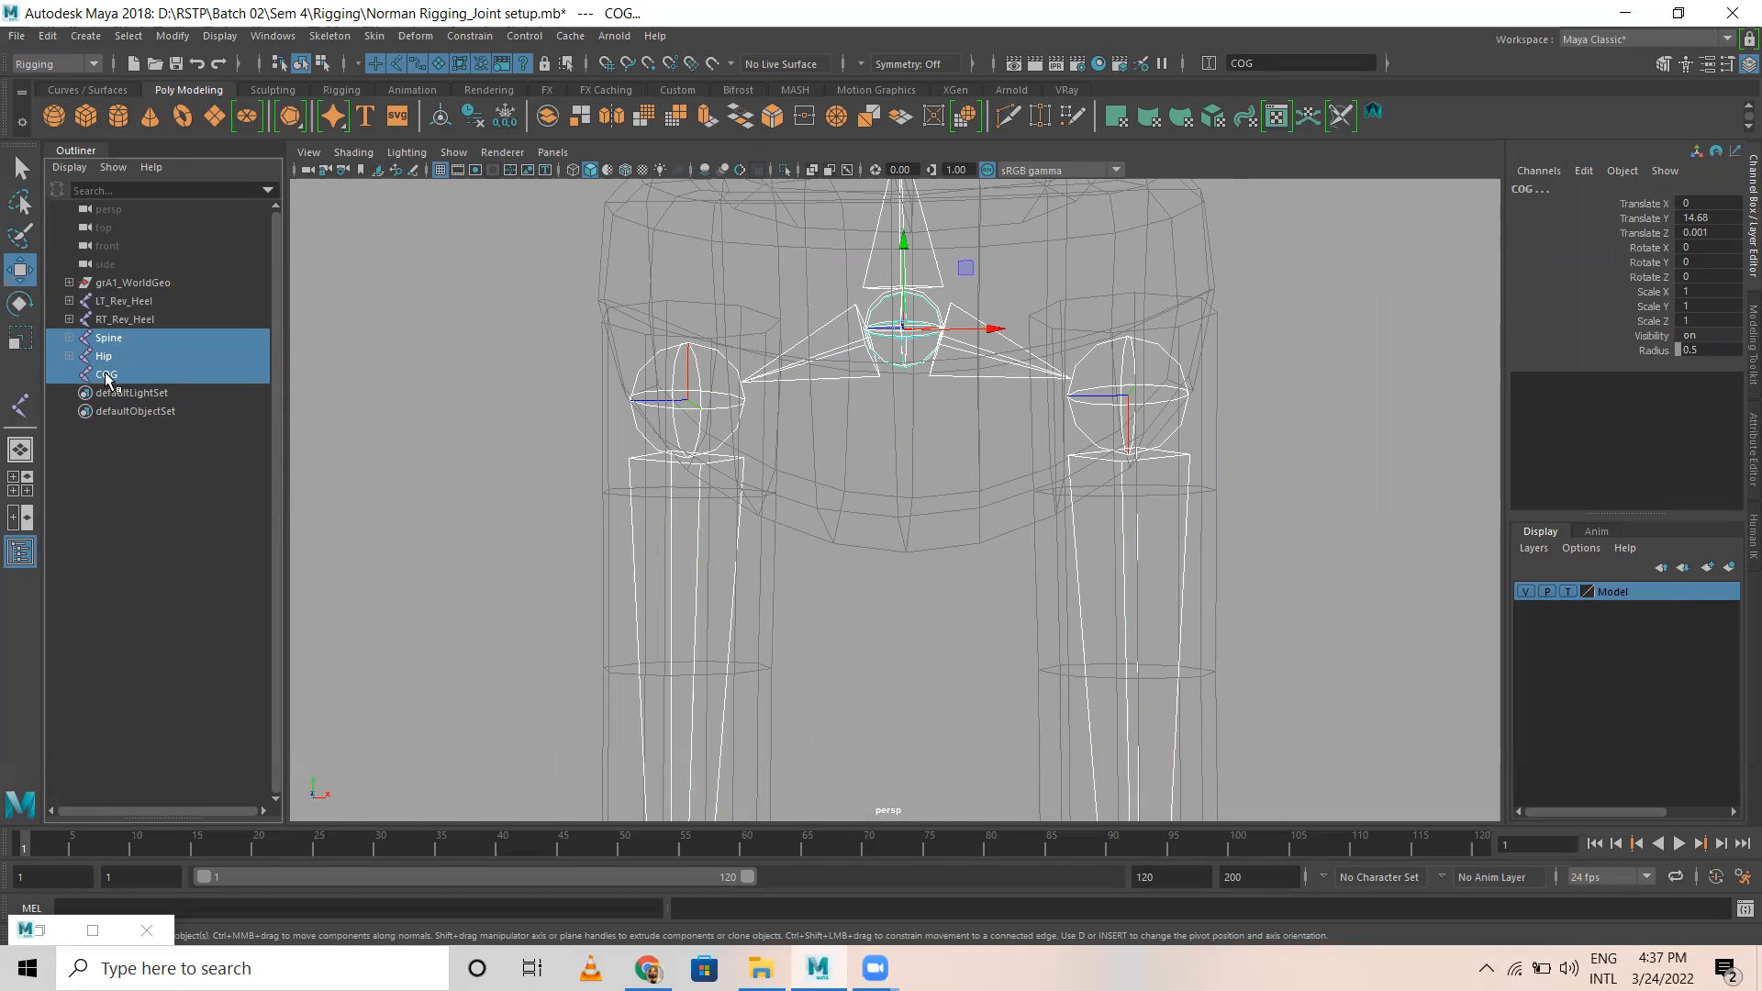
pyautogui.press('p')
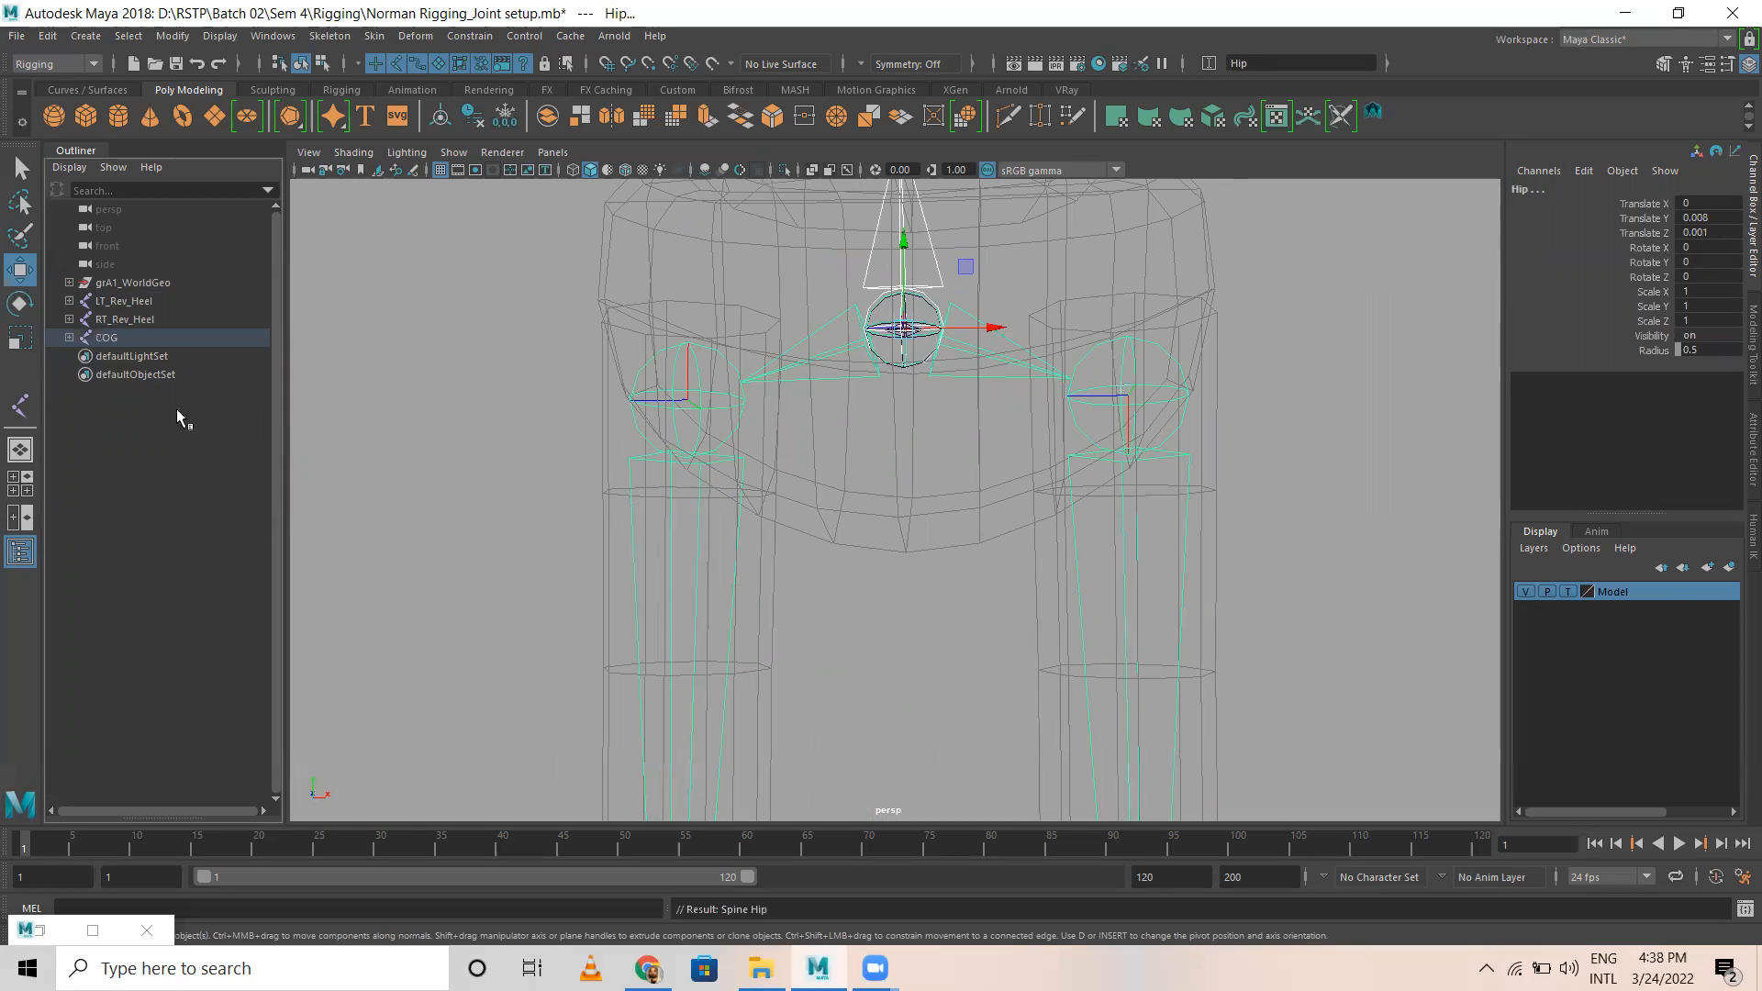
# Step: Select the COG joint and check its hierarchy through the spine and both legs
pyautogui.click(155, 433)
pyautogui.click(106, 338)
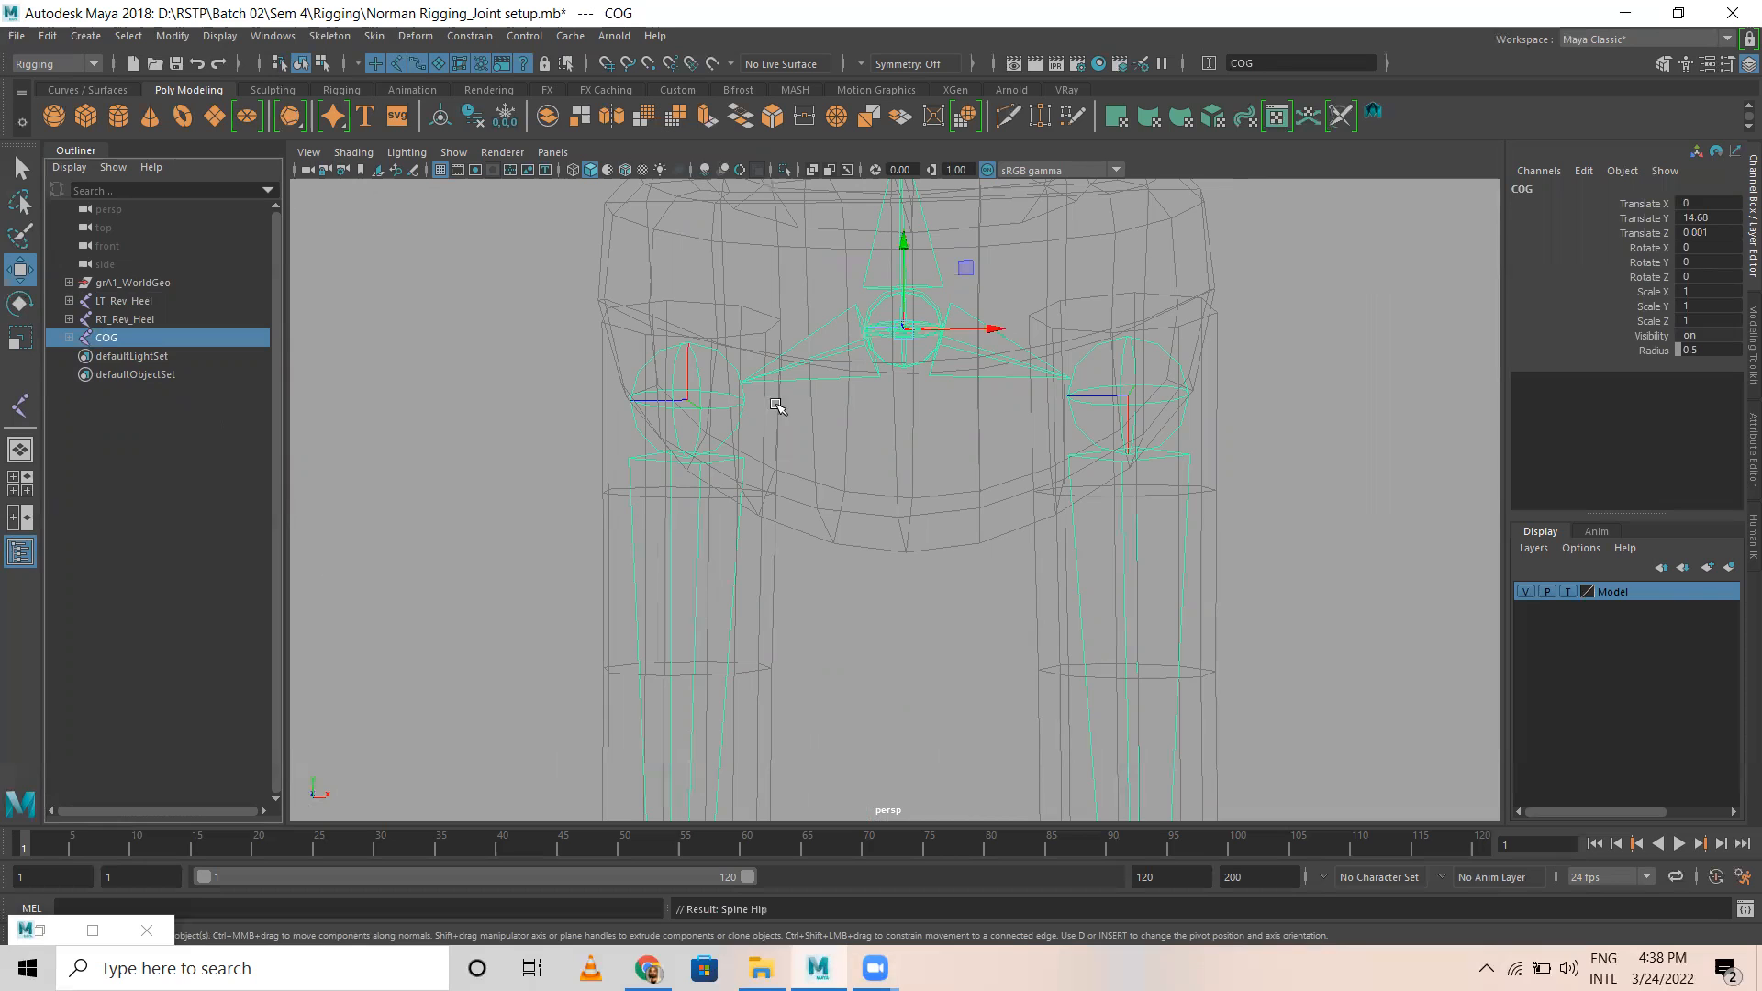
pyautogui.scroll(-5, 1062, 425)
pyautogui.keyDown('alt'); pyautogui.moveTo(1035, 551); pyautogui.dragTo(1036, 695, button='middle'); pyautogui.keyUp('alt')
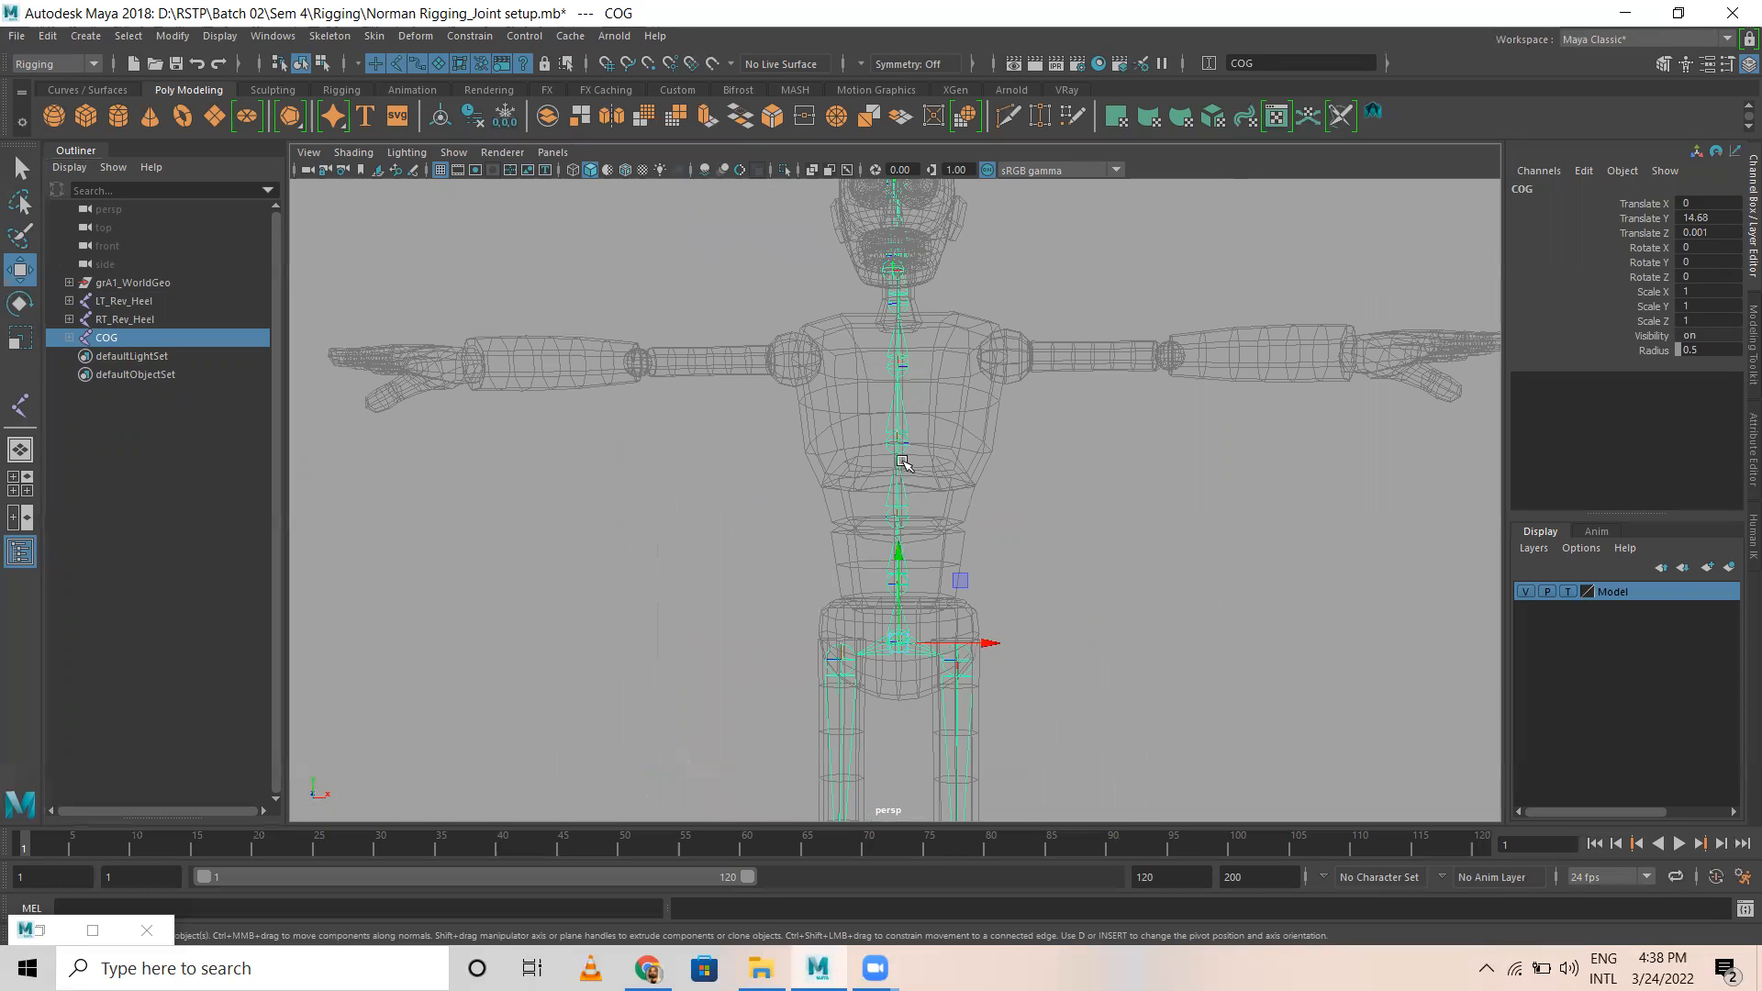
# Step: Expand the COG joint in the Outliner and examine its Spine and Hip child branches
pyautogui.click(70, 337)
pyautogui.click(120, 518)
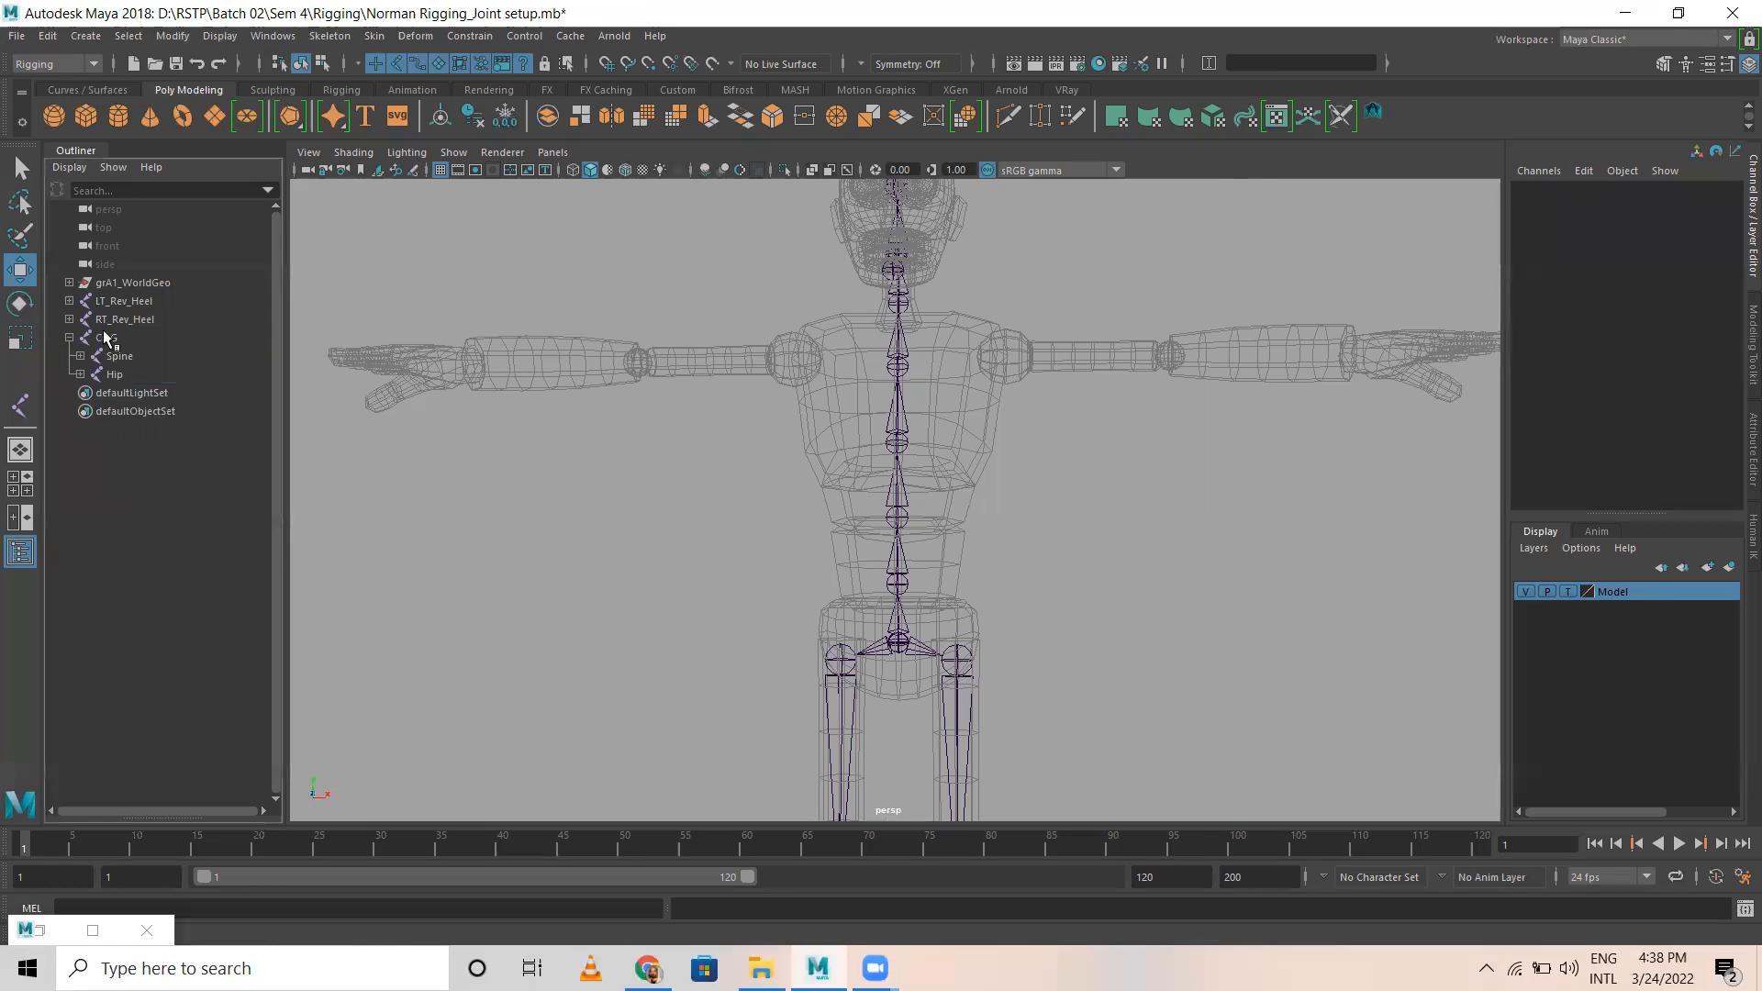
pyautogui.click(106, 338)
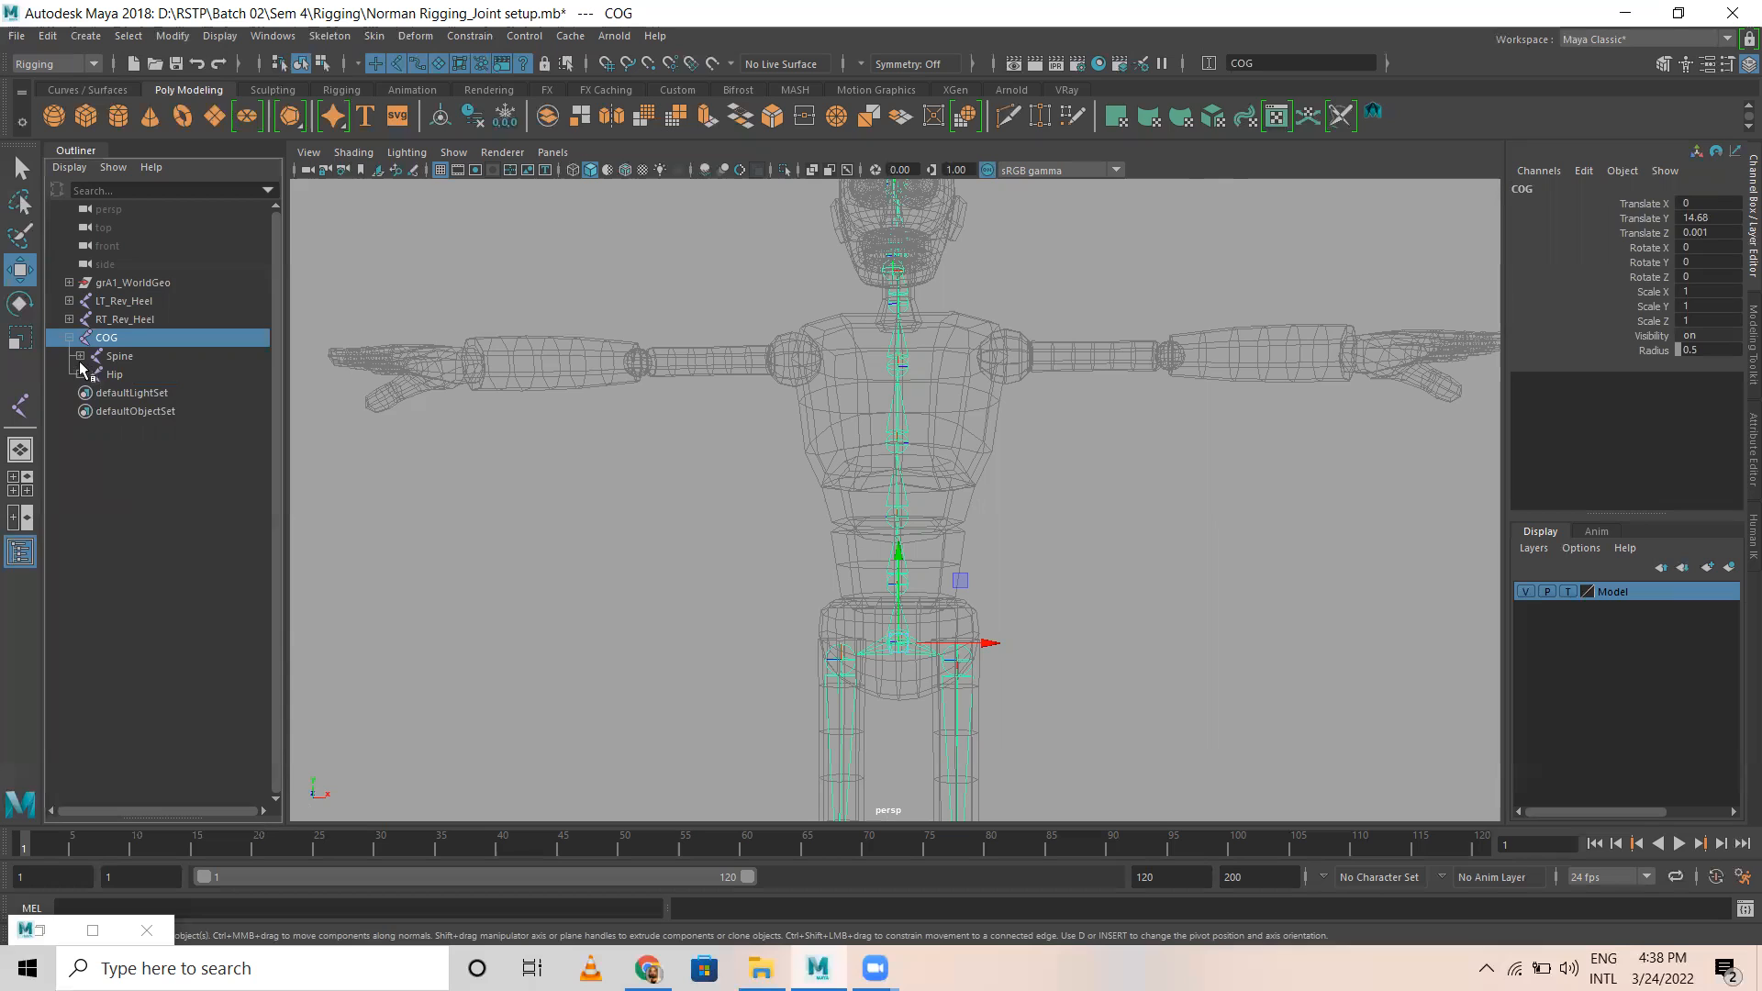
pyautogui.click(80, 356)
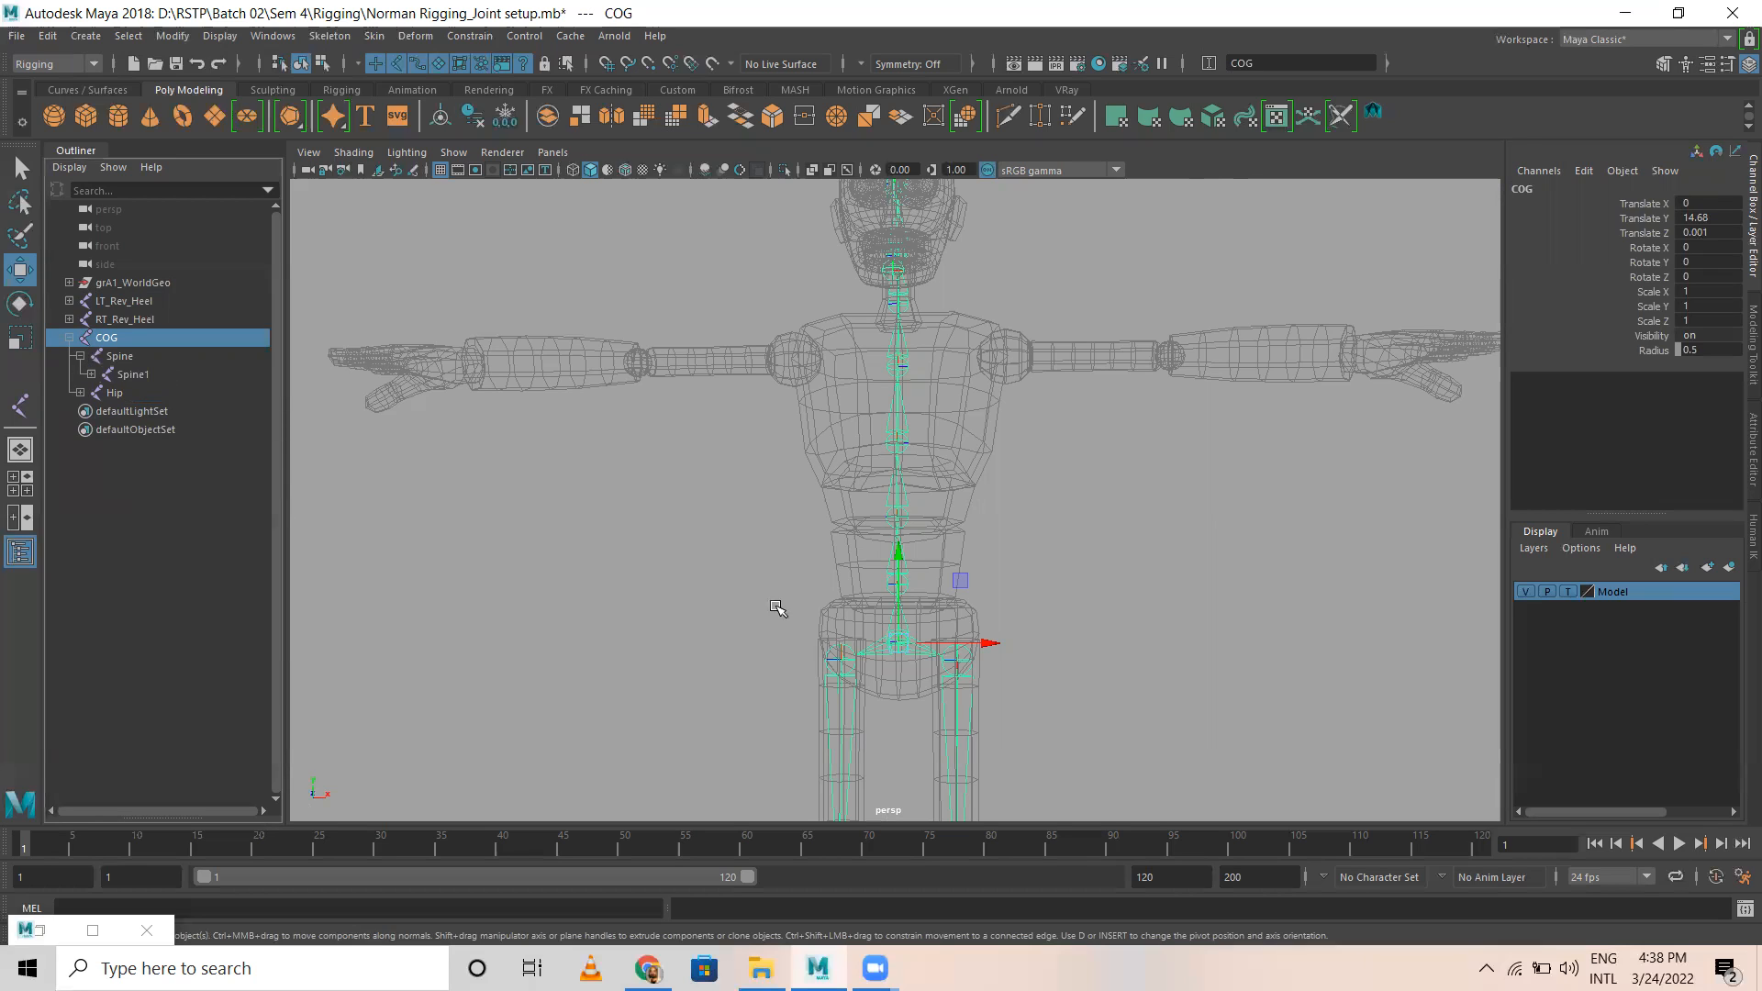
pyautogui.click(79, 356)
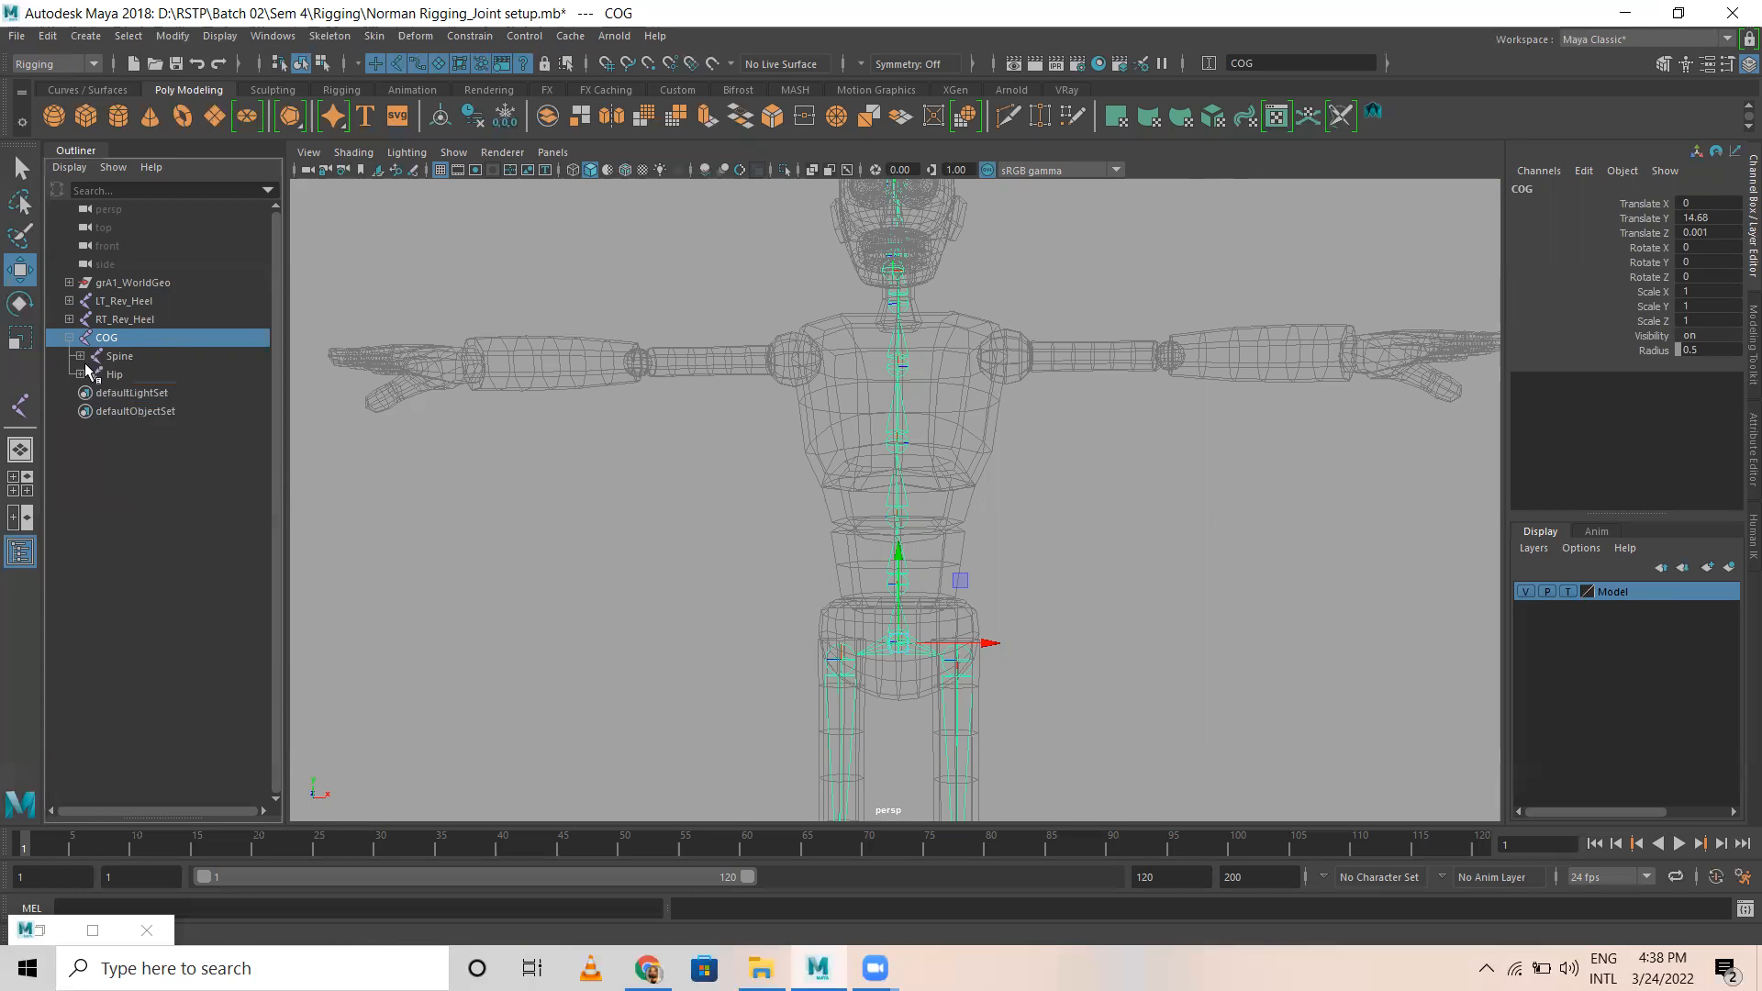
pyautogui.click(80, 375)
pyautogui.click(80, 374)
pyautogui.click(156, 477)
pyautogui.scroll(-5, 1113, 574)
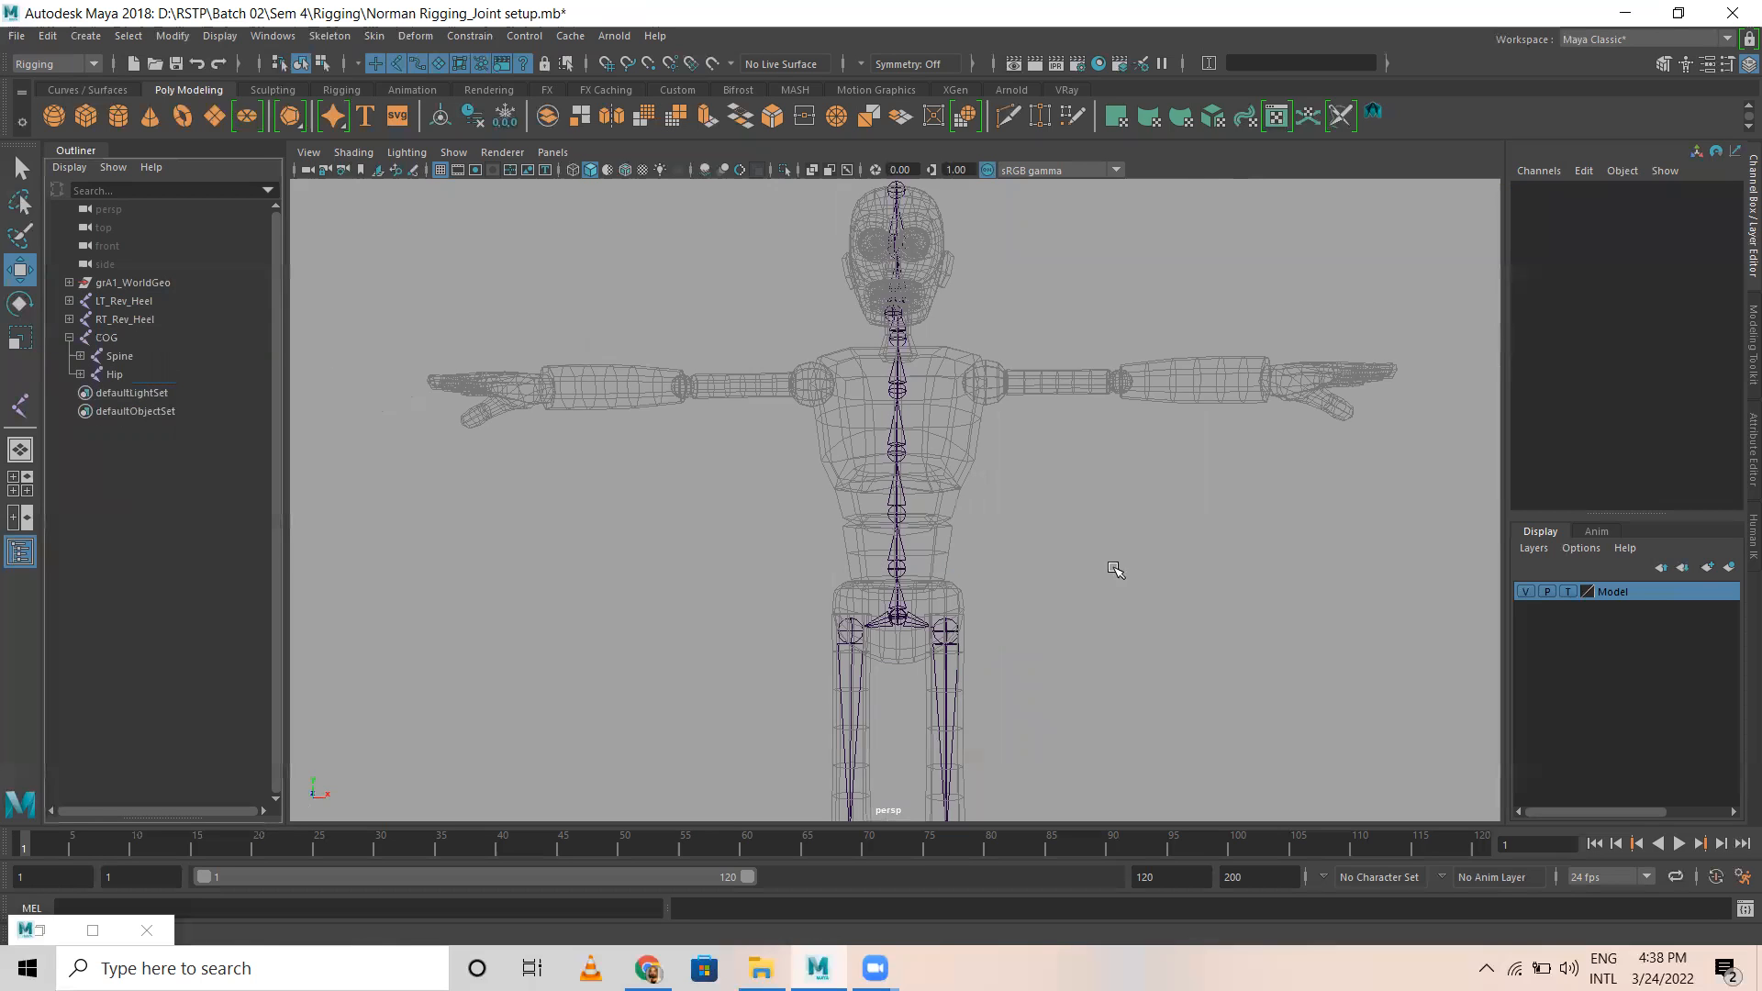
pyautogui.keyDown('alt'); pyautogui.moveTo(1015, 487); pyautogui.dragTo(928, 496); pyautogui.keyUp('alt')
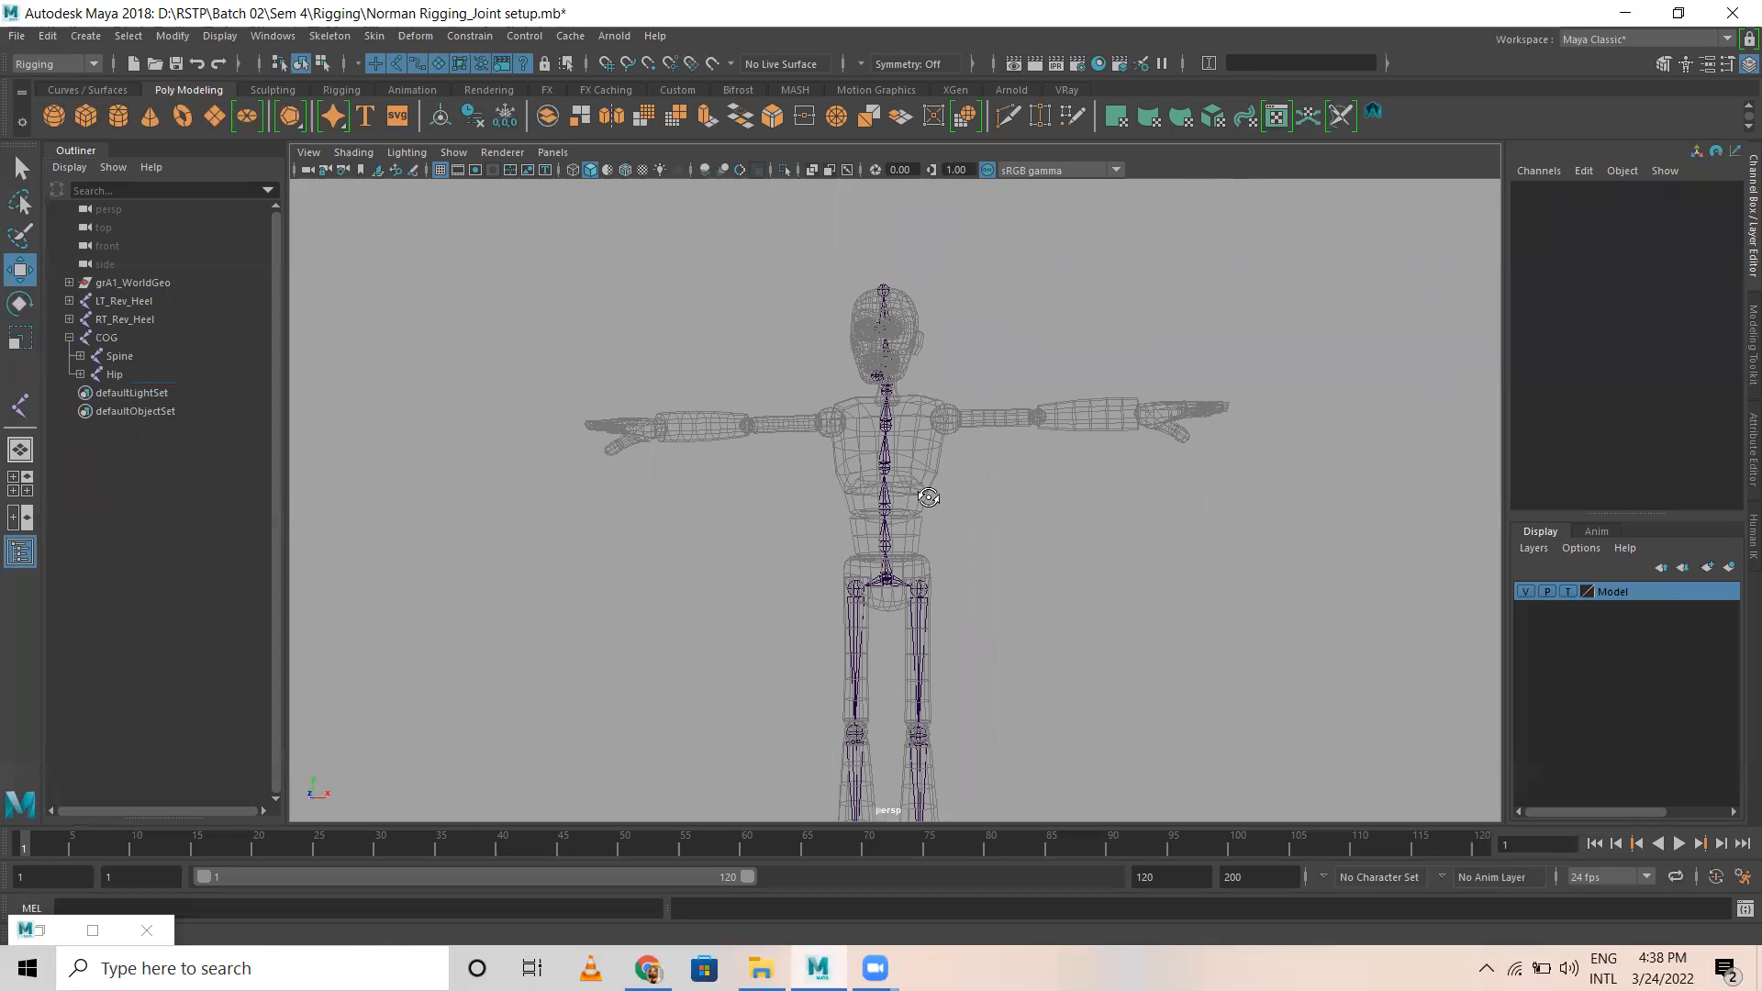
# Step: Select the Spine joint on the model and move up to its COG parent to inspect the whole skeleton
pyautogui.click(886, 580)
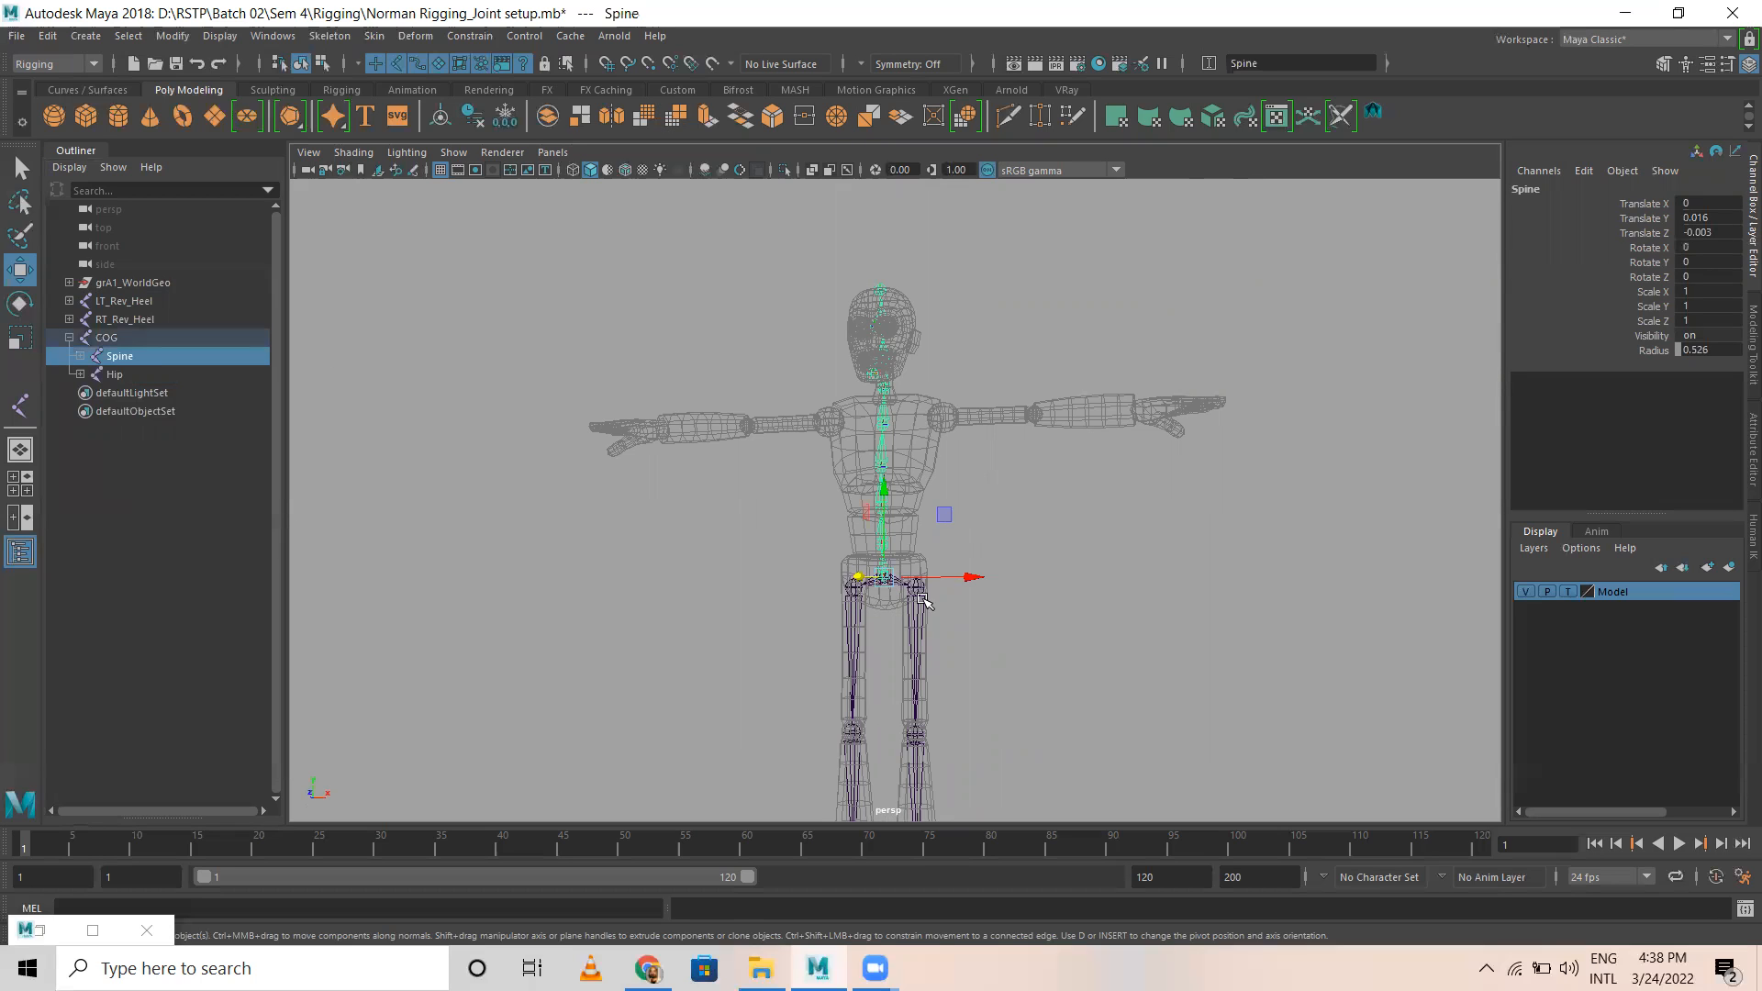
pyautogui.press('Up')
pyautogui.scroll(-6, 936, 588)
pyautogui.keyDown('alt'); pyautogui.moveTo(848, 620); pyautogui.dragTo(918, 628); pyautogui.keyUp('alt')
pyautogui.scroll(2, 1201, 717)
pyautogui.scroll(4, 1200, 717)
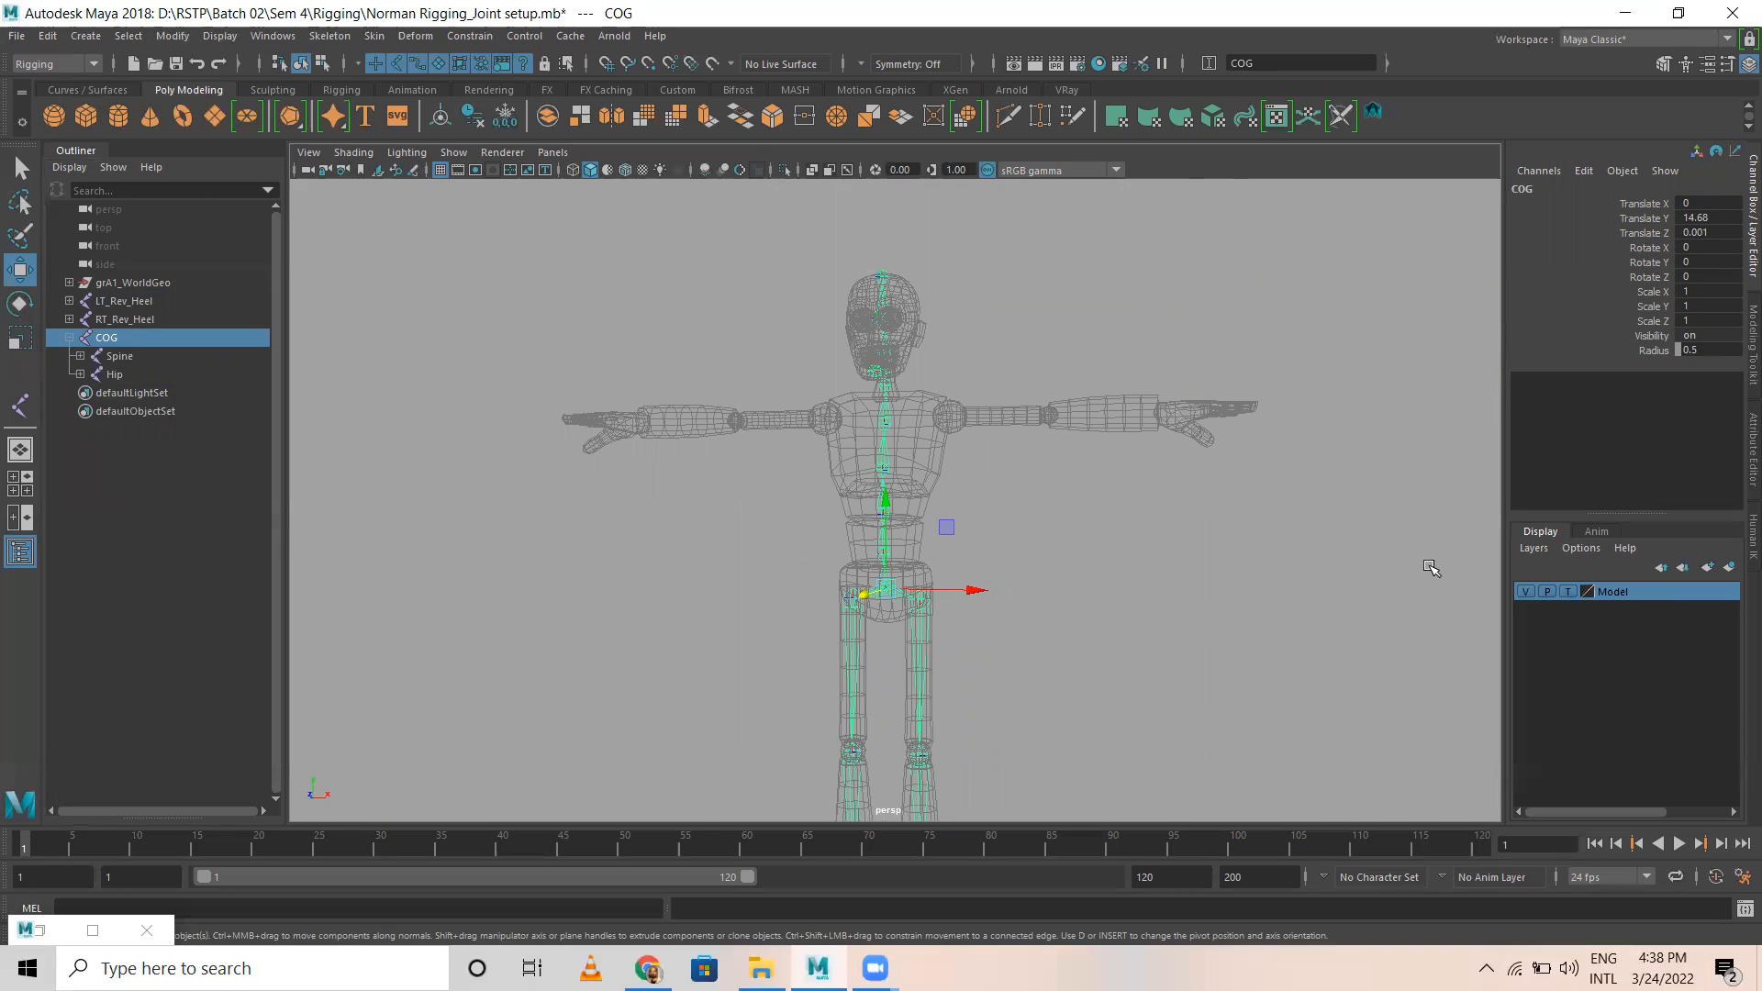
pyautogui.click(693, 642)
# Step: Switch to a full front view framed on the chest and shoulders, with the Outliner hidden
pyautogui.keyDown('alt'); pyautogui.moveTo(621, 635); pyautogui.dragTo(569, 648); pyautogui.keyUp('alt')
pyautogui.press('space')
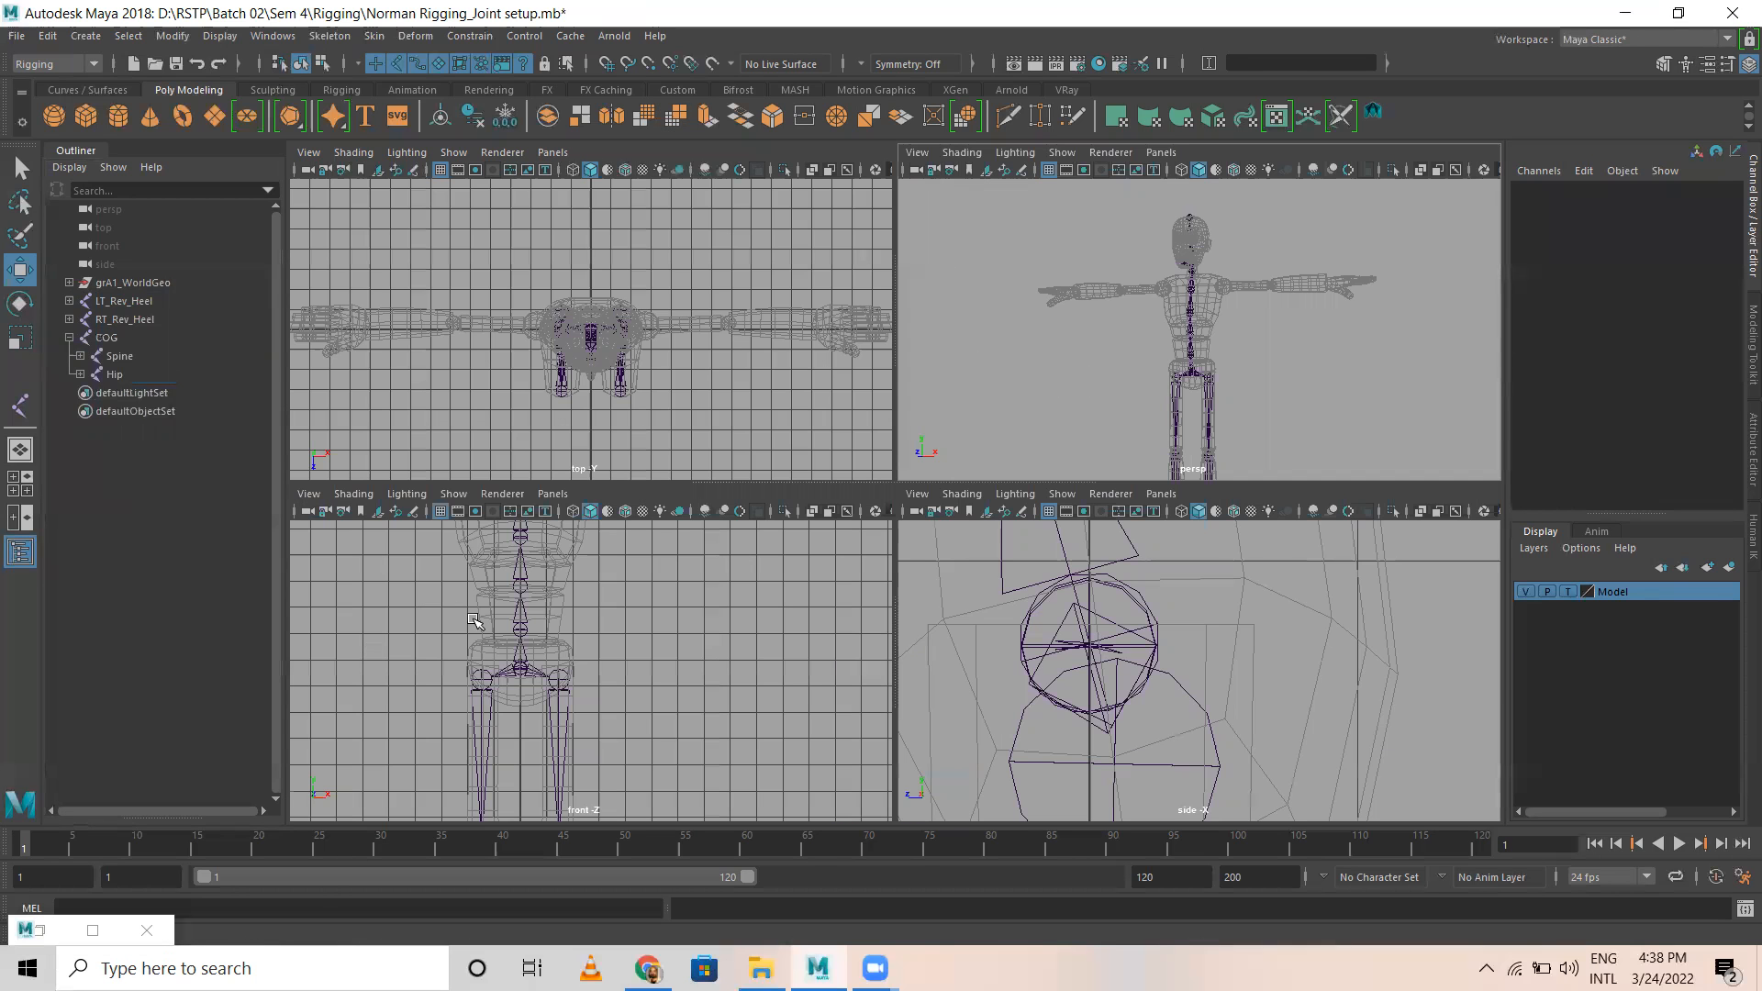
pyautogui.press('space')
pyautogui.click(77, 154)
pyautogui.keyDown('alt'); pyautogui.moveTo(816, 316); pyautogui.dragTo(900, 745, button='middle'); pyautogui.keyUp('alt')
pyautogui.keyDown('alt'); pyautogui.moveTo(900, 746); pyautogui.dragTo(795, 507, button='right'); pyautogui.keyUp('alt')
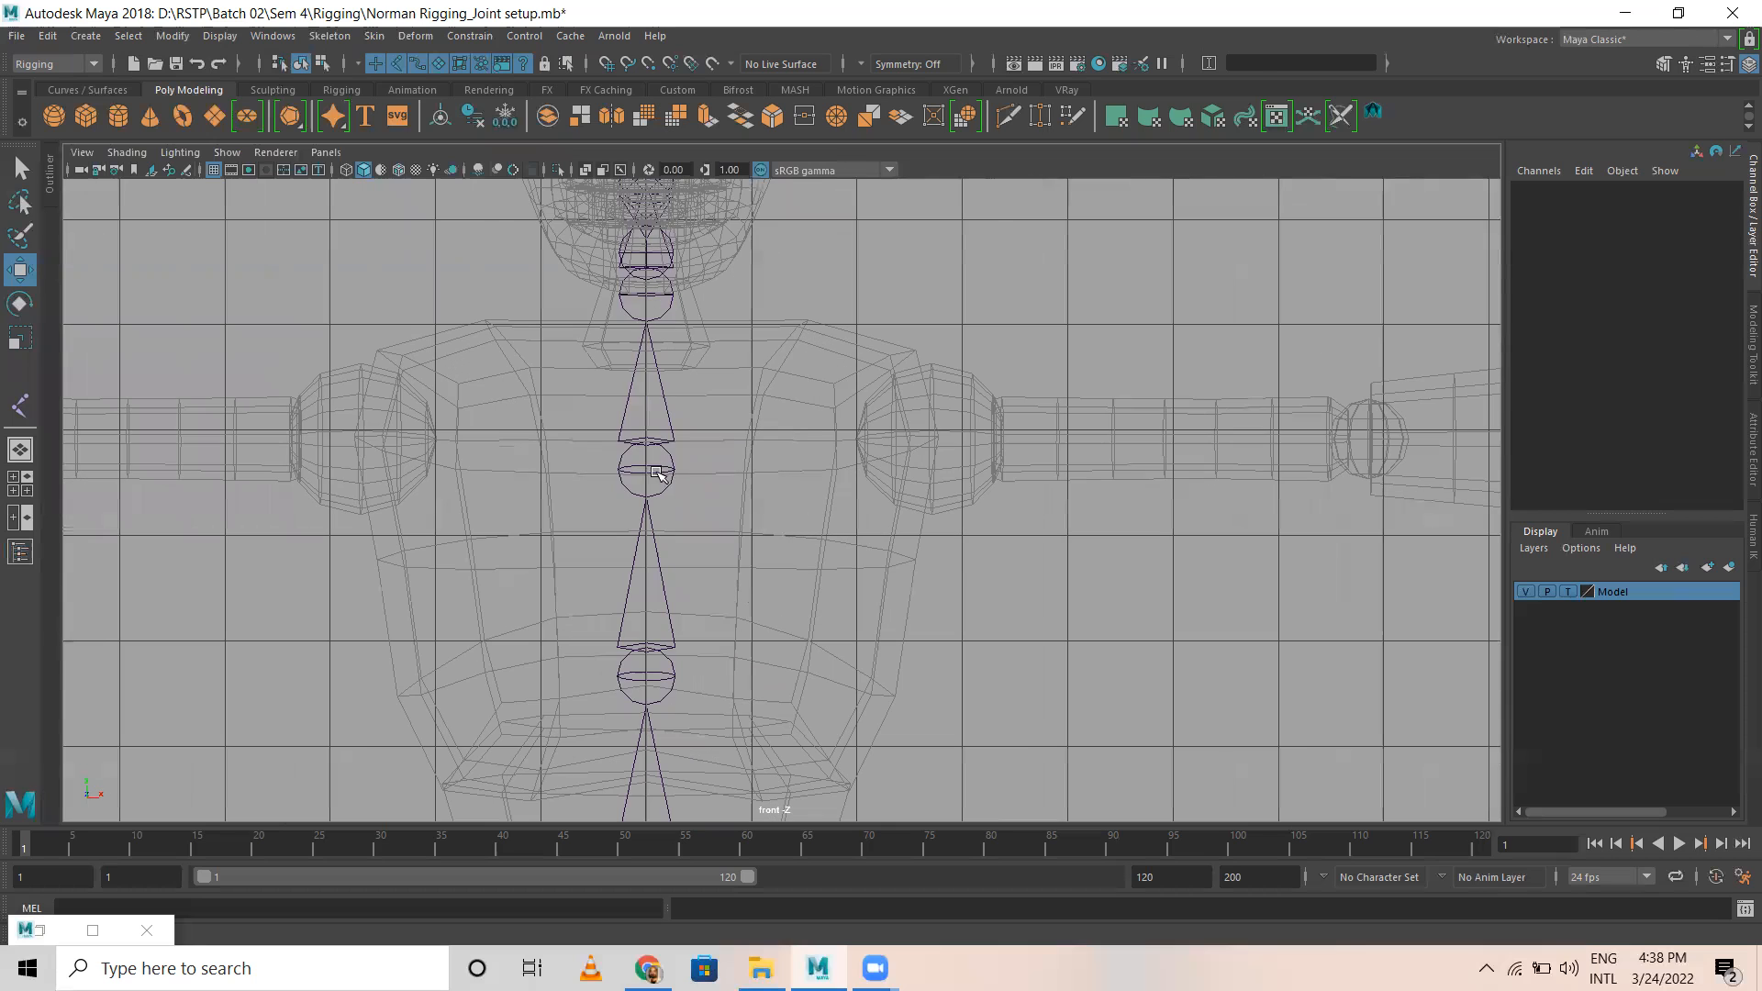
# Step: Create a new joint chain in the front view, placing joints beside the upper spine, in the shoulder ball and at the elbow
pyautogui.click(653, 472)
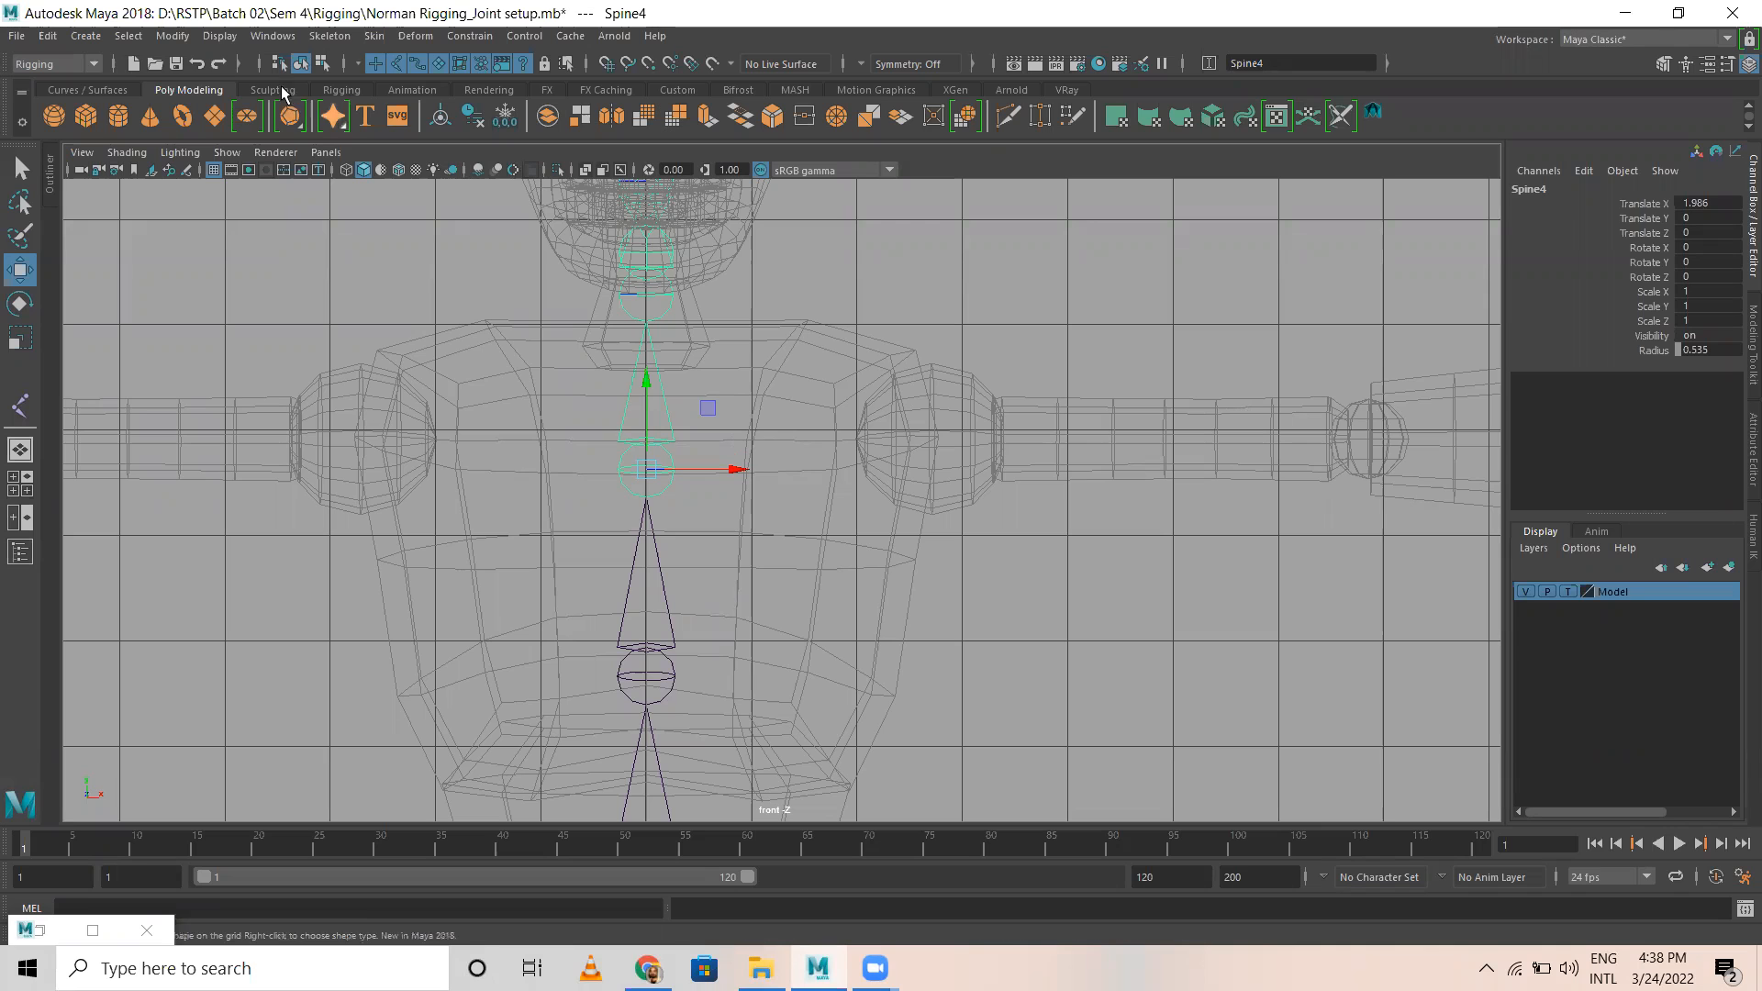
pyautogui.click(872, 300)
pyautogui.click(317, 41)
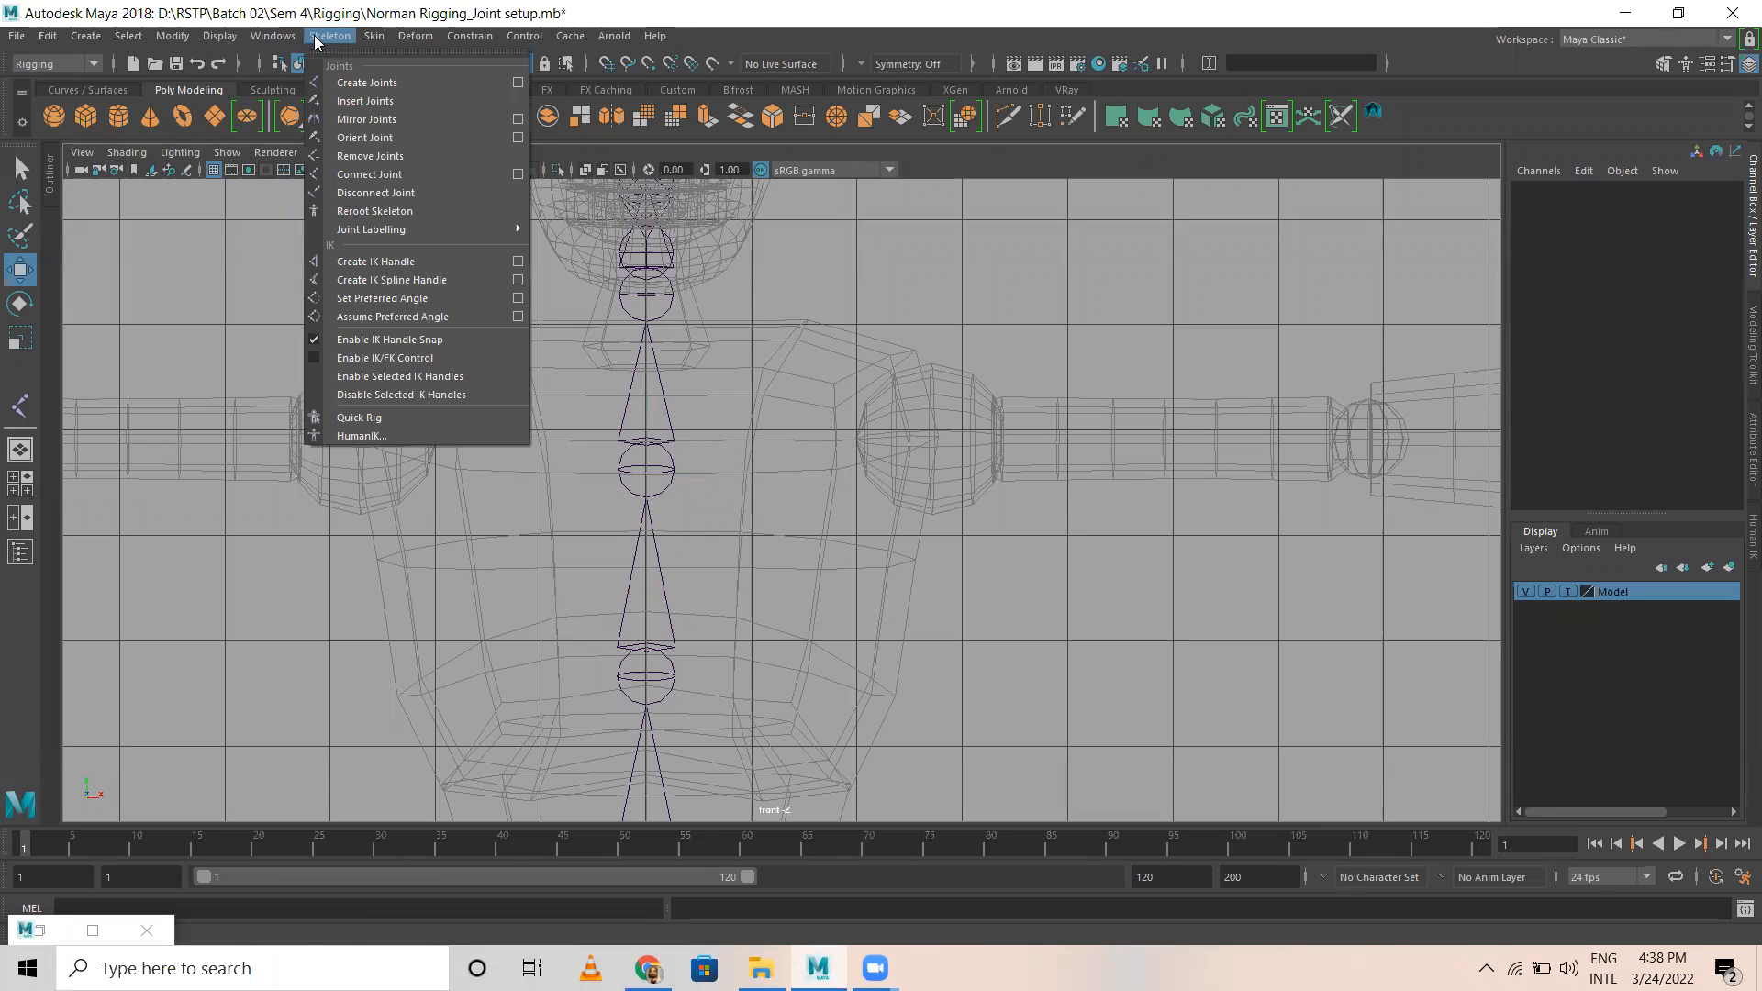
pyautogui.click(365, 83)
pyautogui.scroll(2, 918, 569)
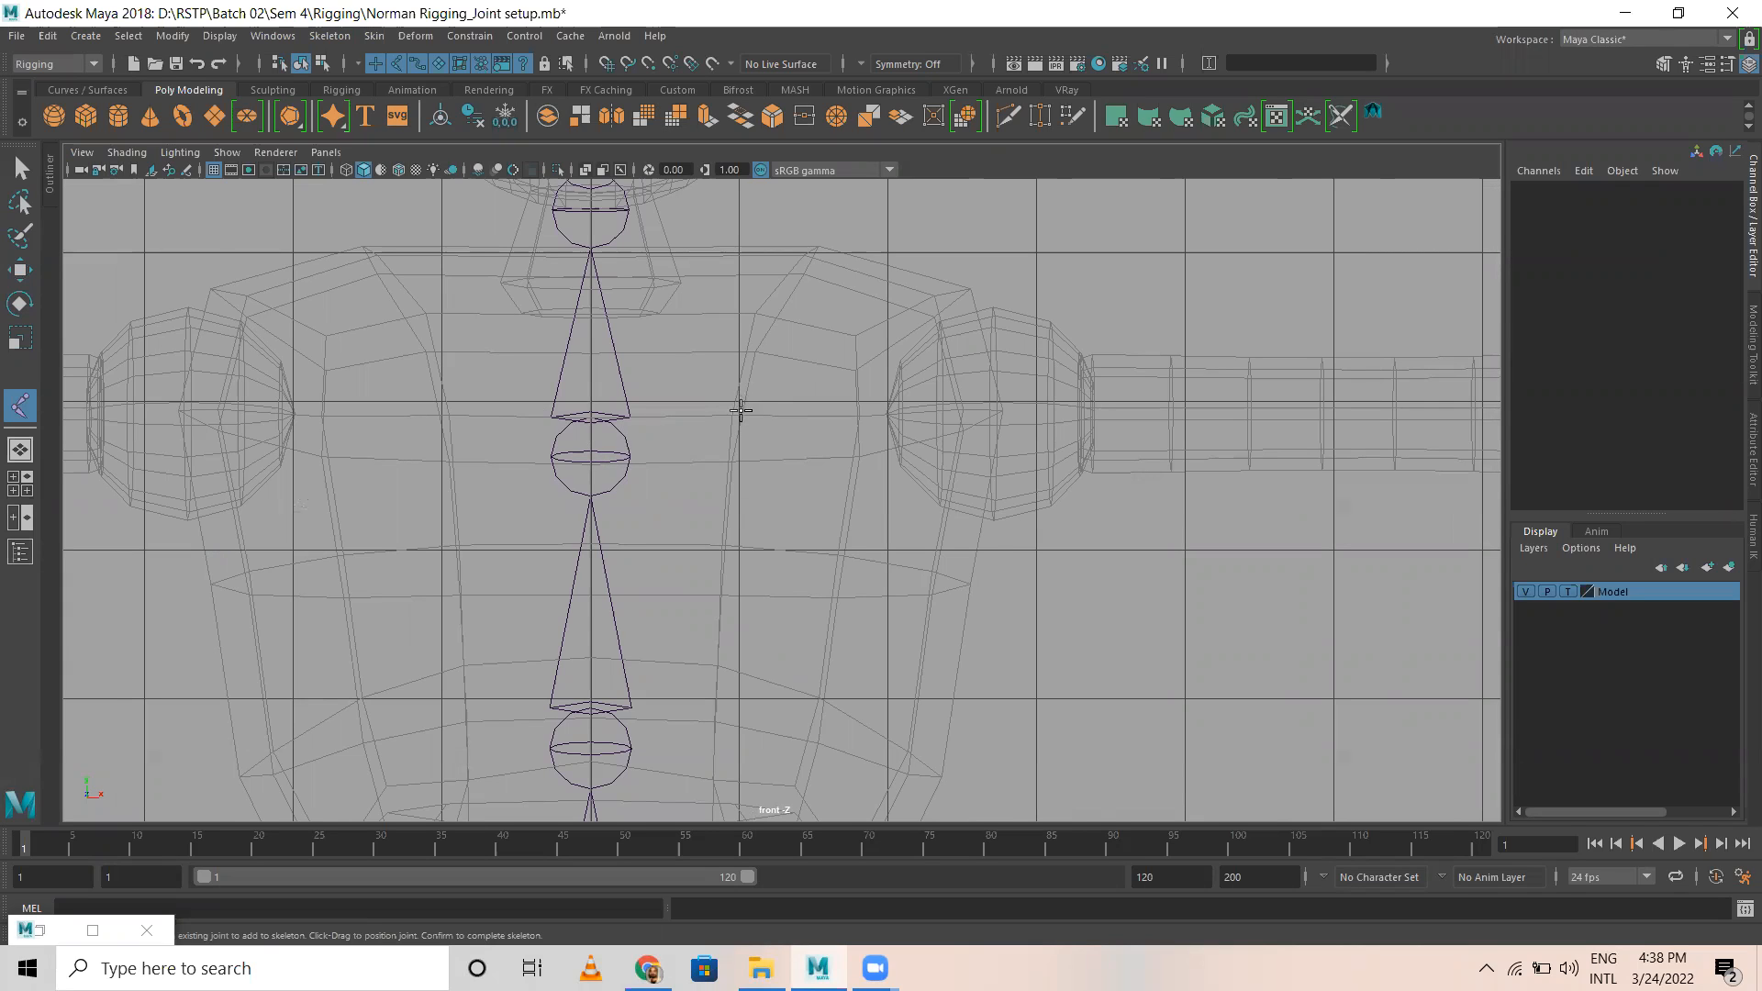
pyautogui.click(739, 359)
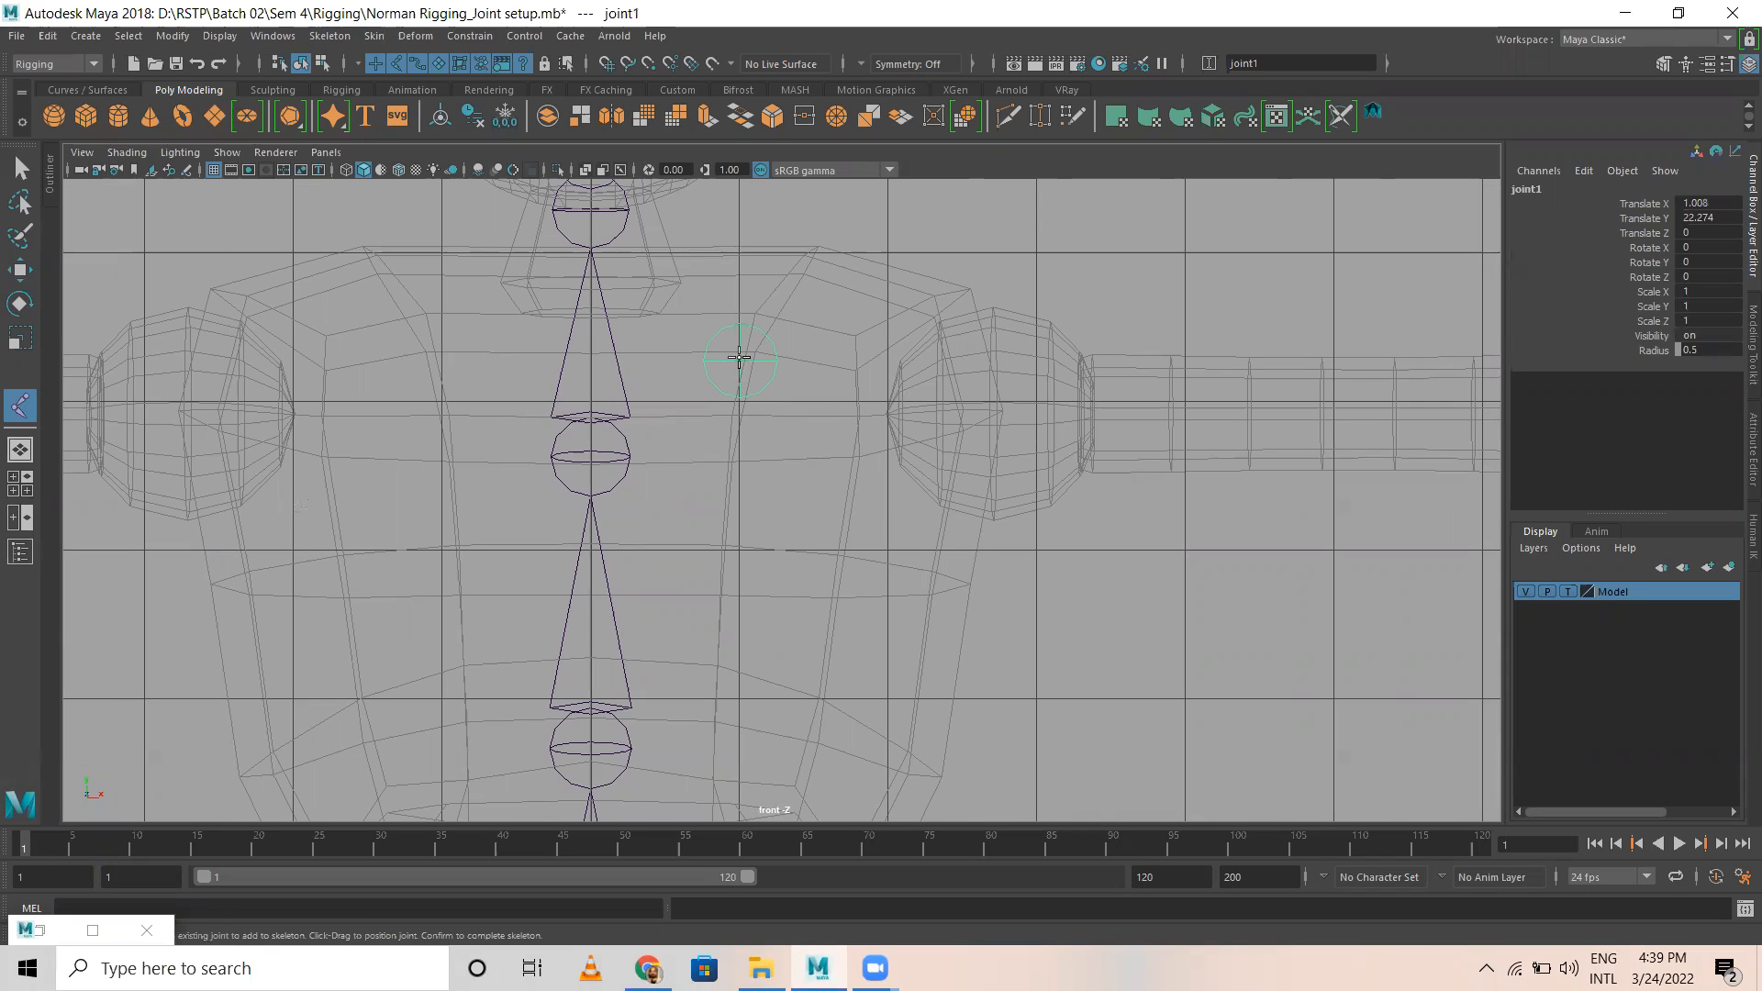
pyautogui.click(989, 411)
pyautogui.keyDown('alt'); pyautogui.moveTo(1180, 440); pyautogui.dragTo(988, 424, button='right'); pyautogui.keyUp('alt')
pyautogui.keyDown('alt'); pyautogui.moveTo(989, 425); pyautogui.dragTo(758, 392, button='middle'); pyautogui.keyUp('alt')
pyautogui.keyDown('alt'); pyautogui.moveTo(986, 459); pyautogui.dragTo(1168, 495, button='right'); pyautogui.keyUp('alt')
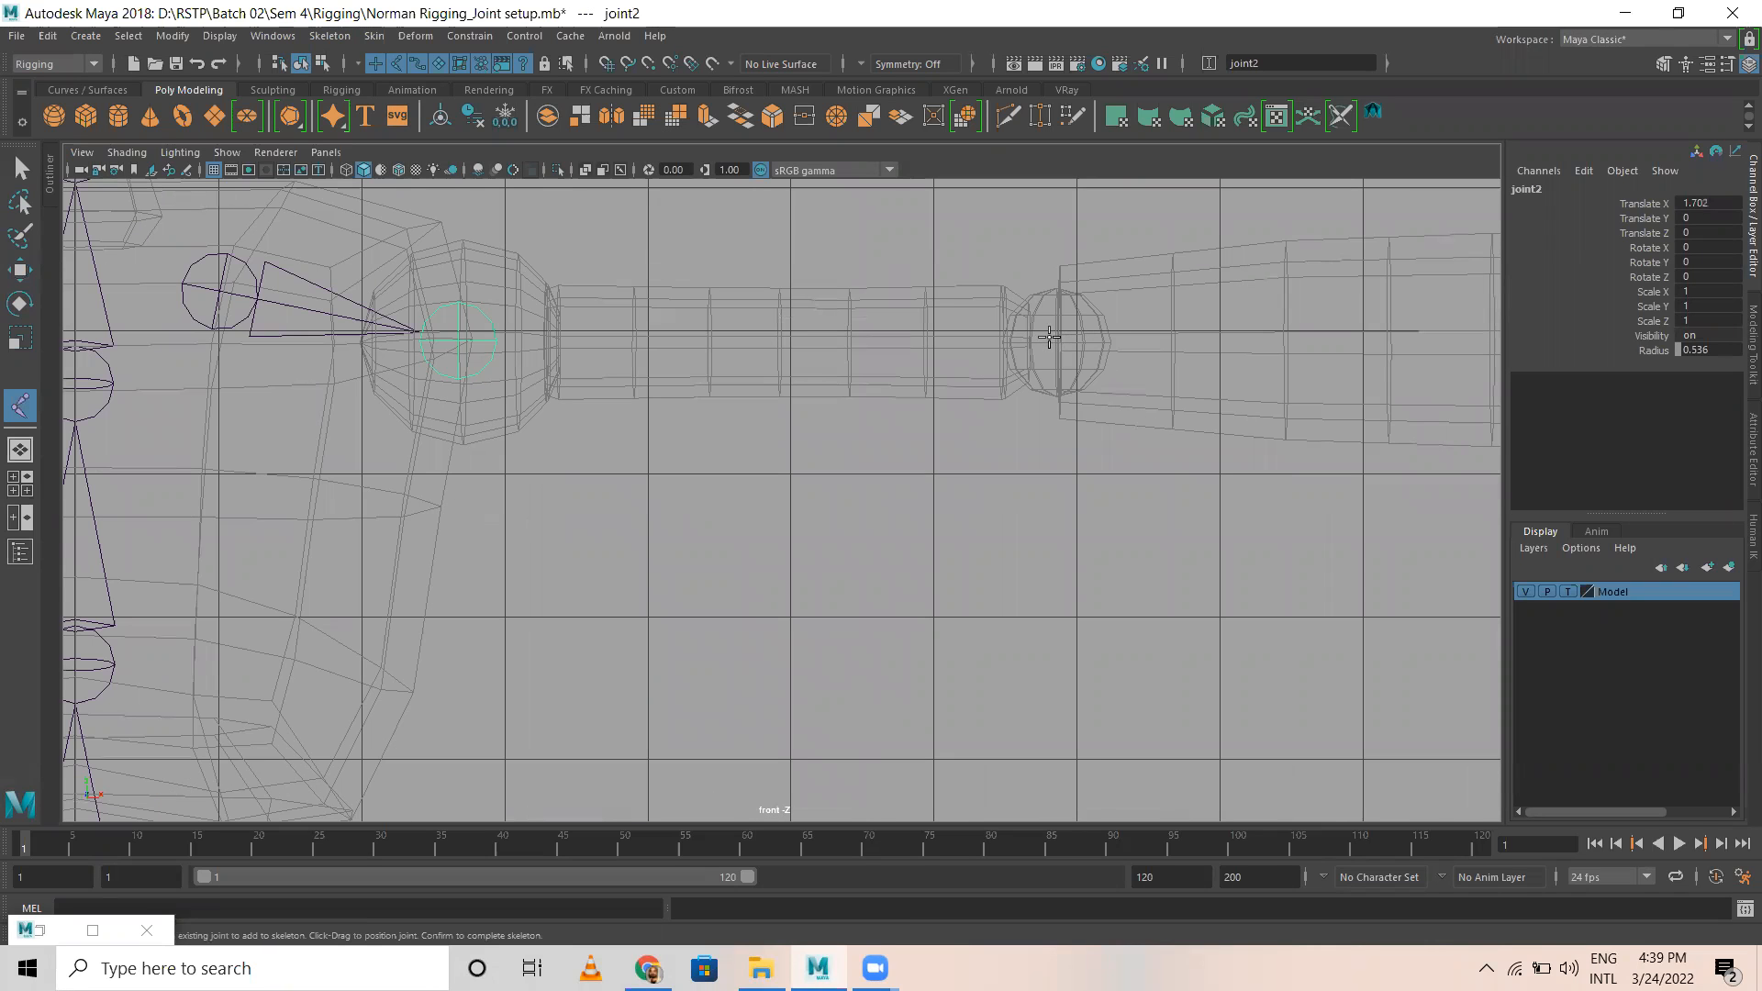
pyautogui.click(1053, 341)
# Step: Extend the arm chain with joints at mid-forearm, at the wrist and in the middle of the palm
pyautogui.moveTo(1224, 386)
pyautogui.keyDown('alt'); pyautogui.mouseDown(button='middle')
pyautogui.moveTo(747, 382)
pyautogui.moveTo(829, 369)
pyautogui.mouseUp(button='middle'); pyautogui.keyUp('alt')
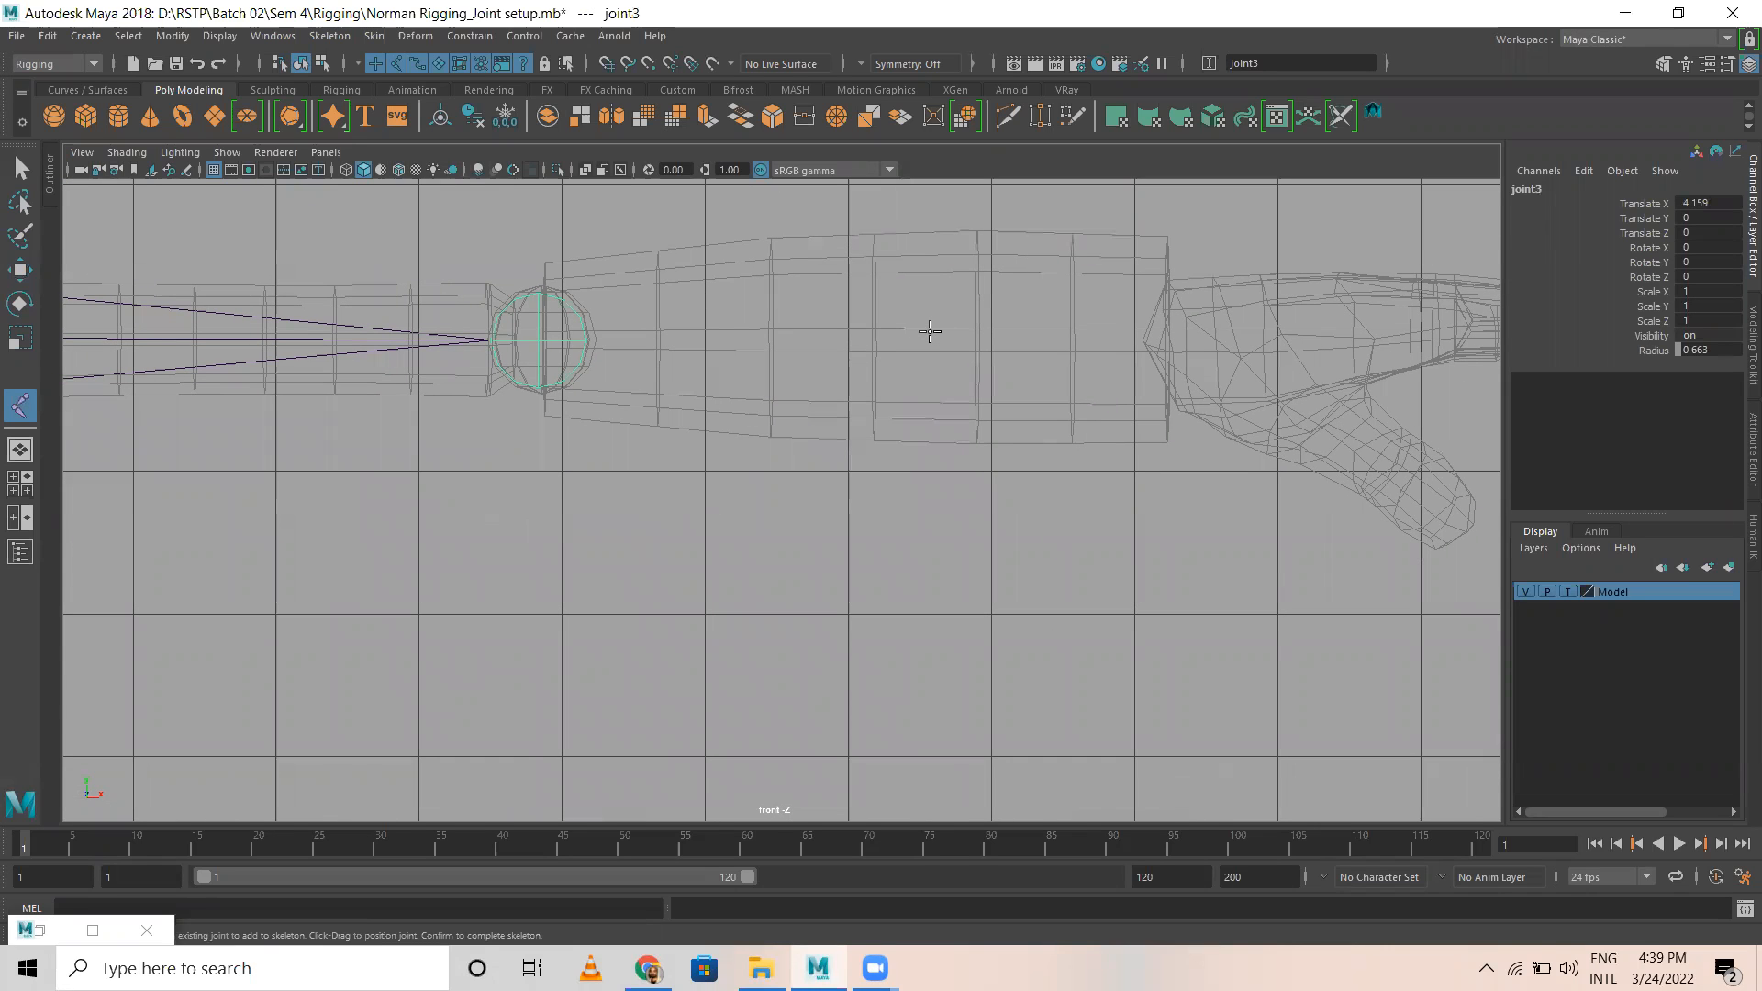
pyautogui.click(930, 332)
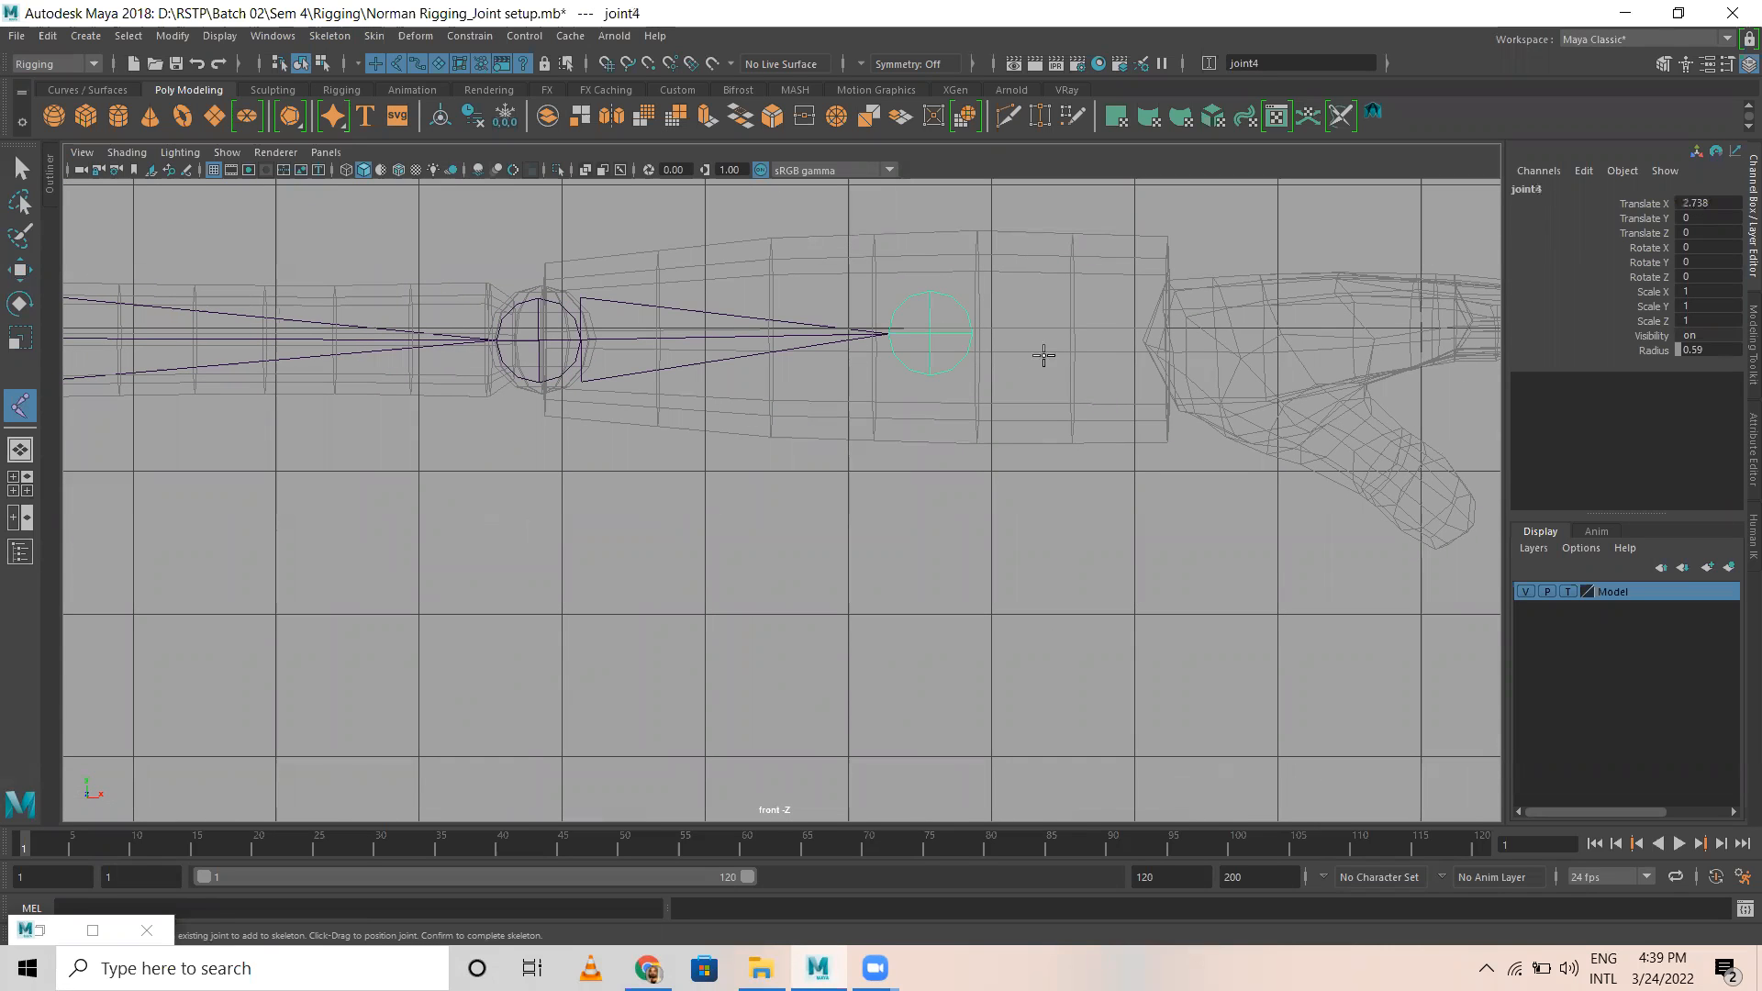
pyautogui.click(1159, 339)
pyautogui.keyDown('alt'); pyautogui.moveTo(1220, 377); pyautogui.dragTo(924, 363, button='middle'); pyautogui.keyUp('alt')
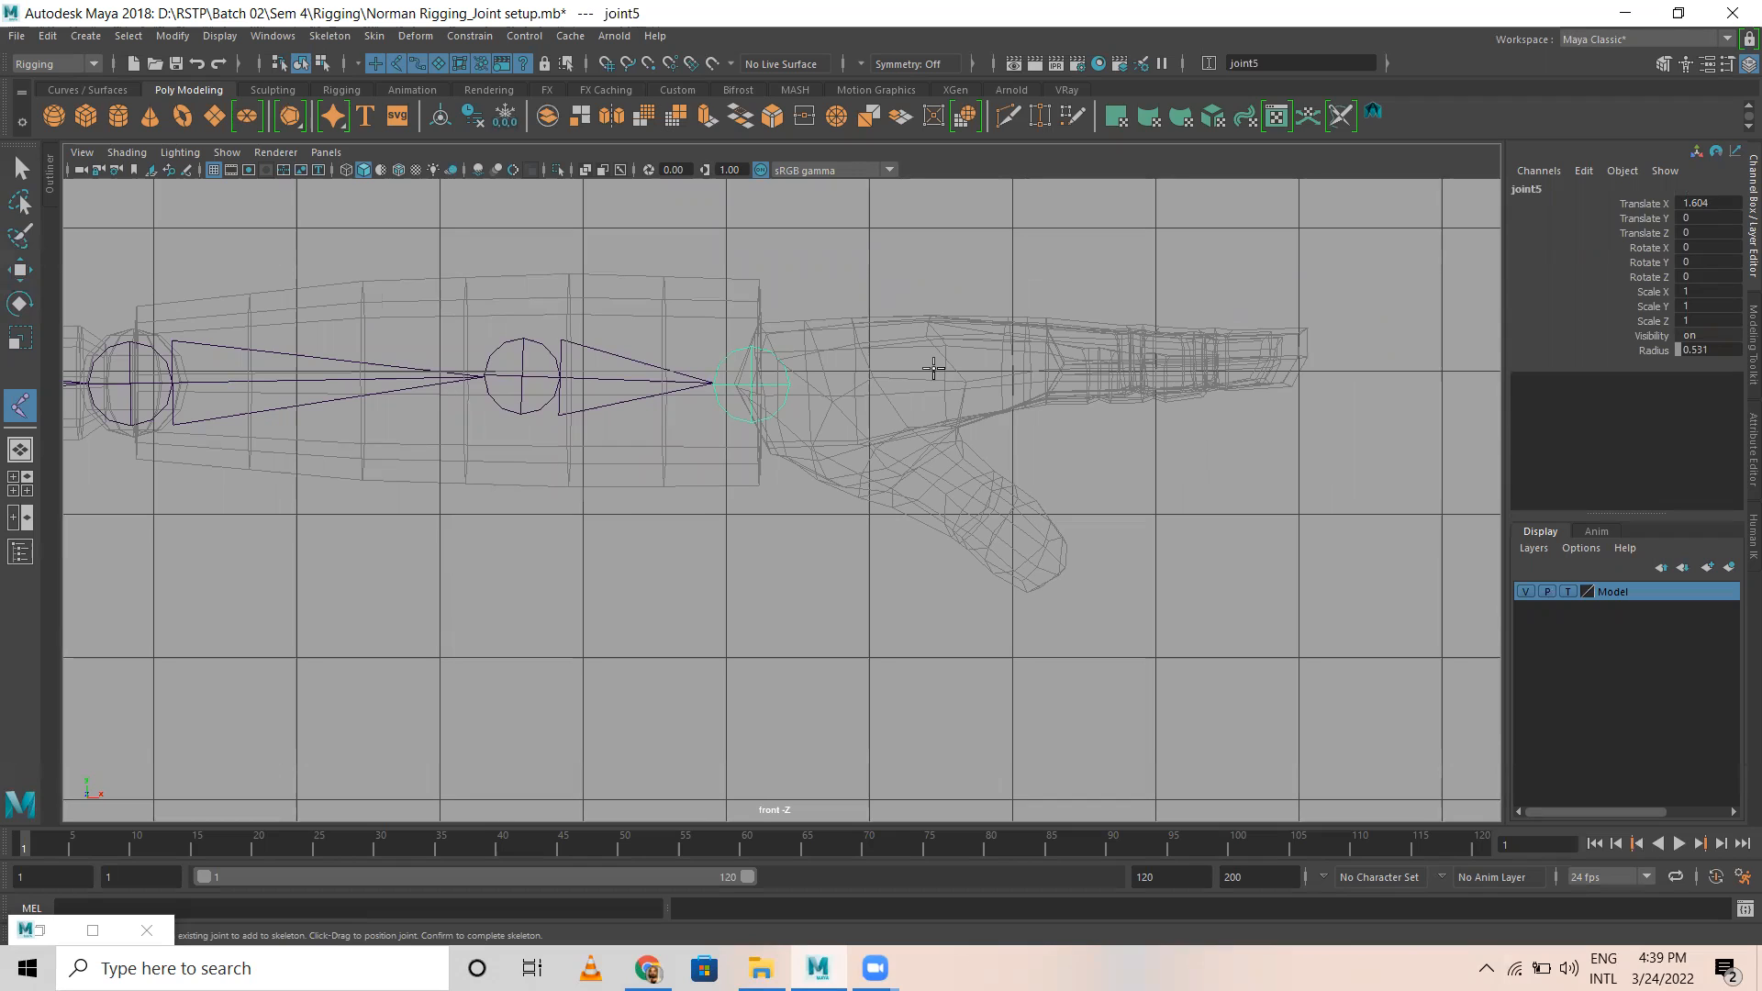
pyautogui.click(933, 366)
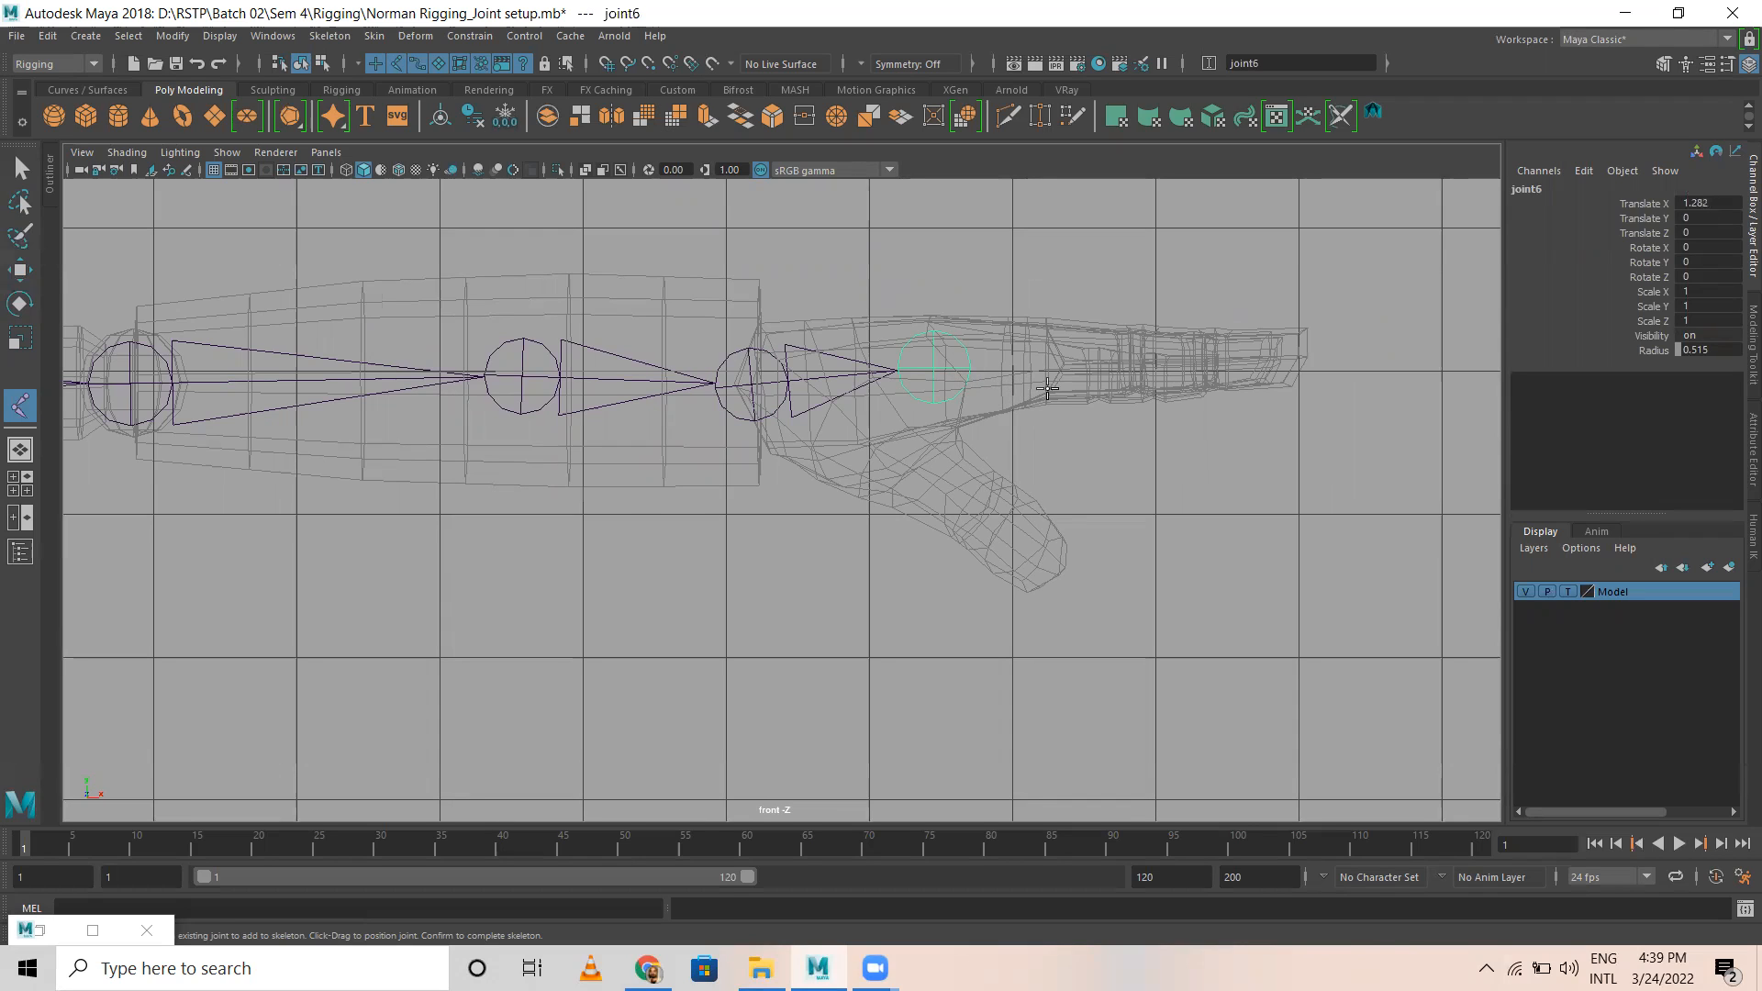
# Step: Add three joints along the finger from knuckle to tip and finish the arm chain
pyautogui.keyDown('alt'); pyautogui.moveTo(933, 391); pyautogui.dragTo(1353, 453, button='right'); pyautogui.keyUp('alt')
pyautogui.keyDown('alt'); pyautogui.moveTo(1195, 413); pyautogui.dragTo(817, 505, button='middle'); pyautogui.keyUp('alt')
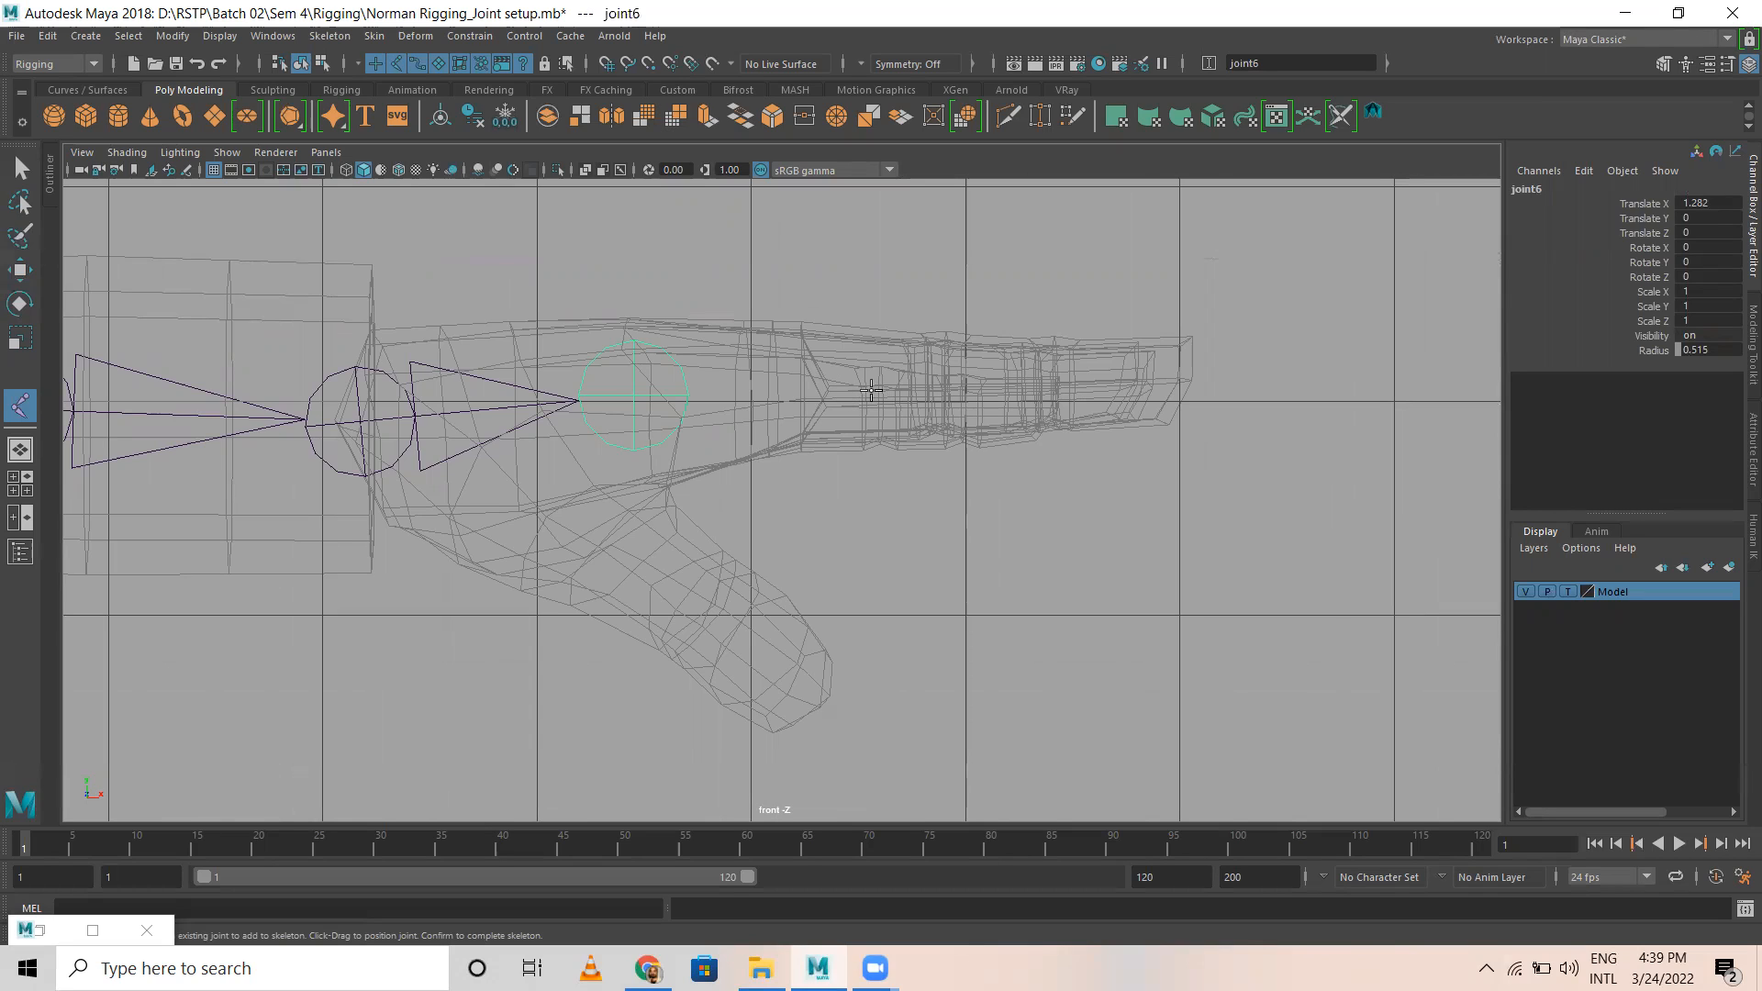
pyautogui.click(871, 394)
pyautogui.click(1022, 392)
pyautogui.click(1154, 385)
pyautogui.press('w')
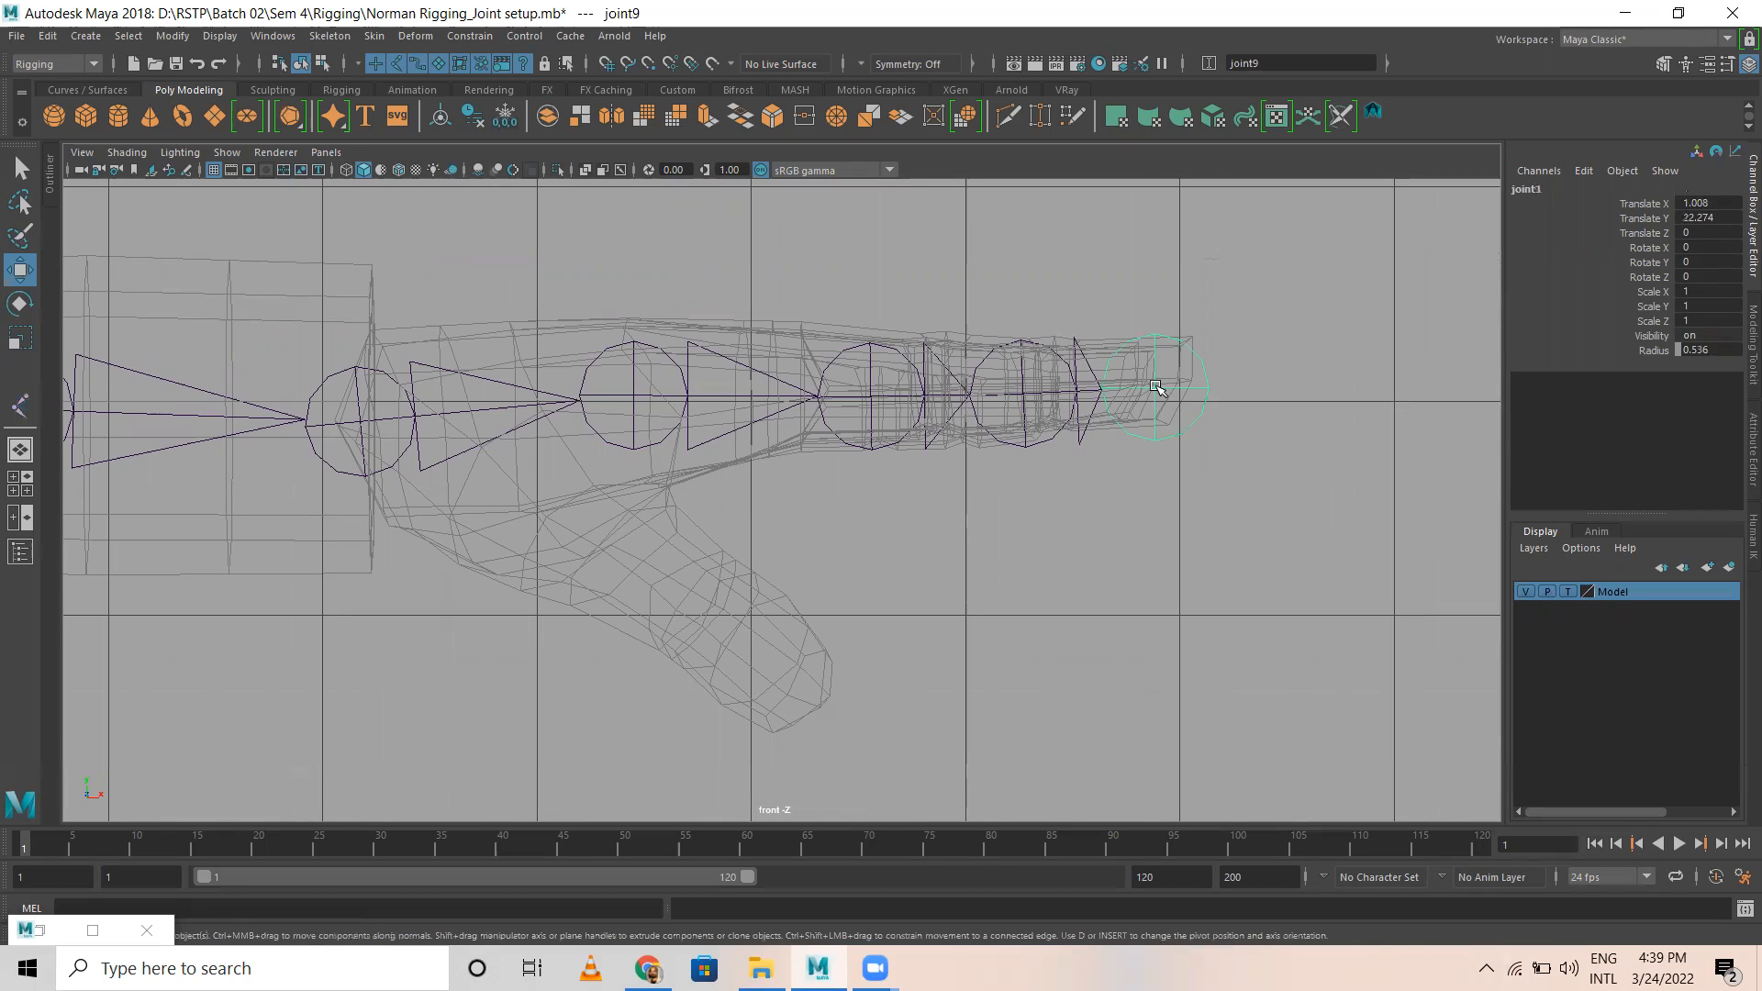
# Step: In the top view, move the arm chain's root joint backward to Translate Z about -0.1
pyautogui.press('space')
pyautogui.press('space')
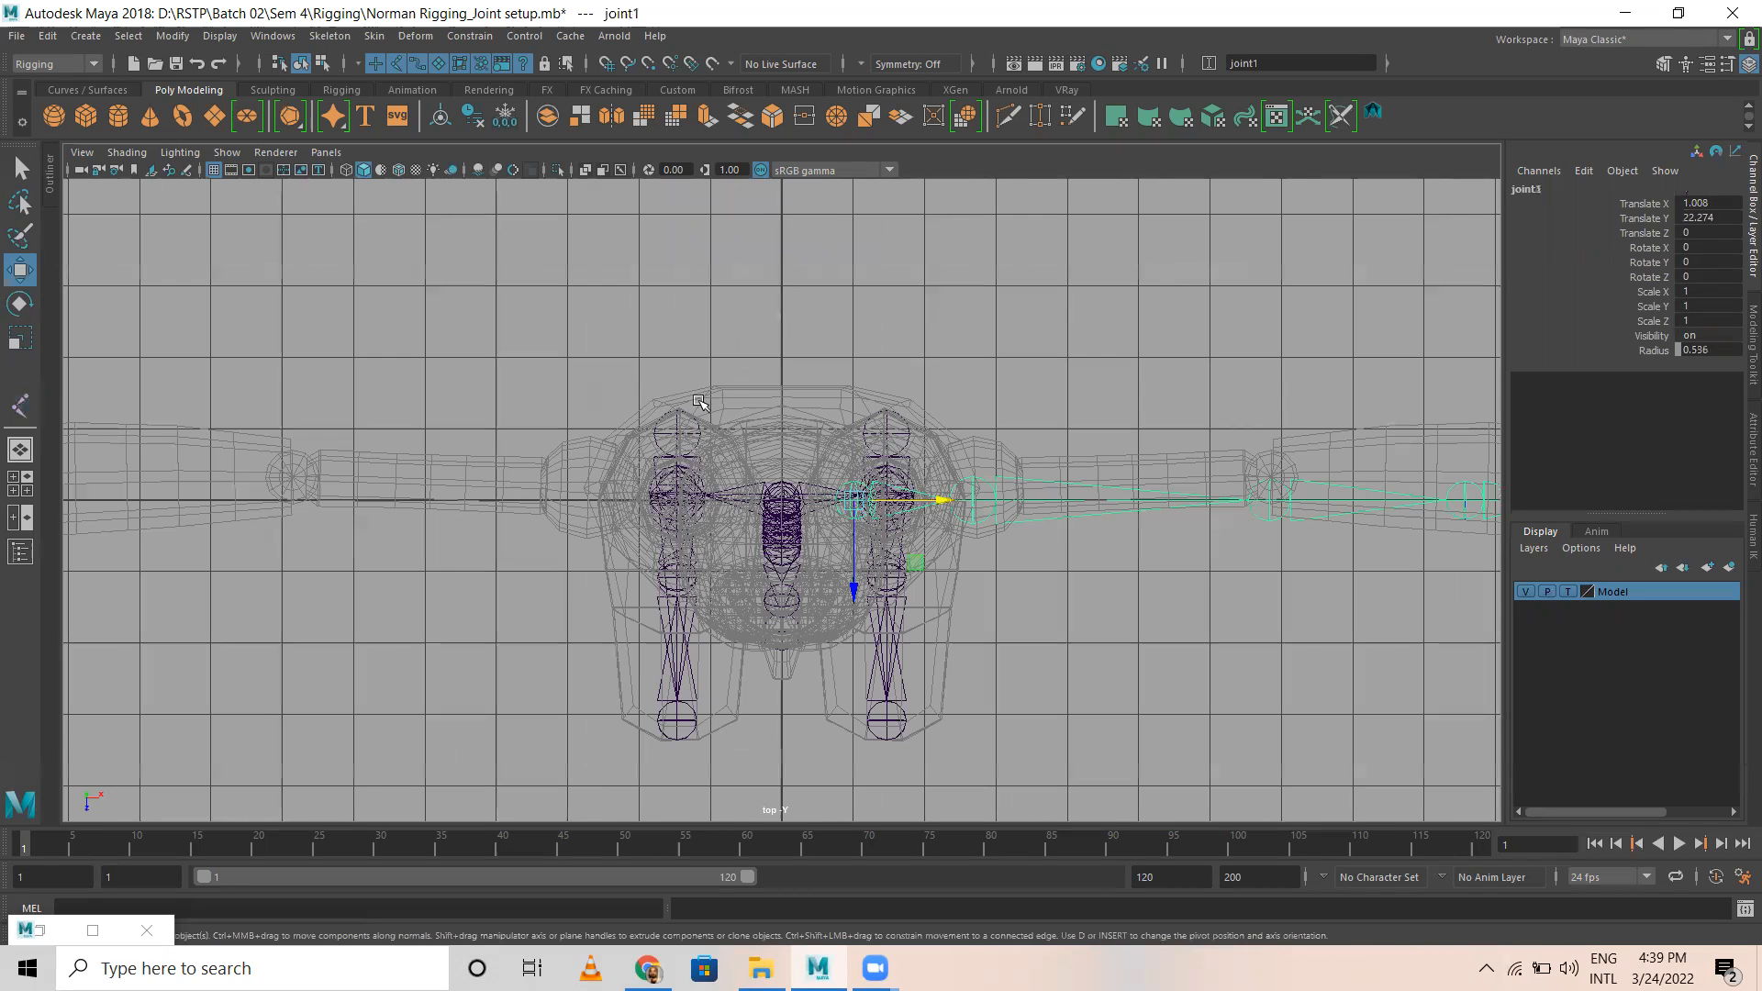
pyautogui.scroll(4, 654, 469)
pyautogui.keyDown('alt'); pyautogui.moveTo(655, 469); pyautogui.dragTo(149, 458, button='middle'); pyautogui.keyUp('alt')
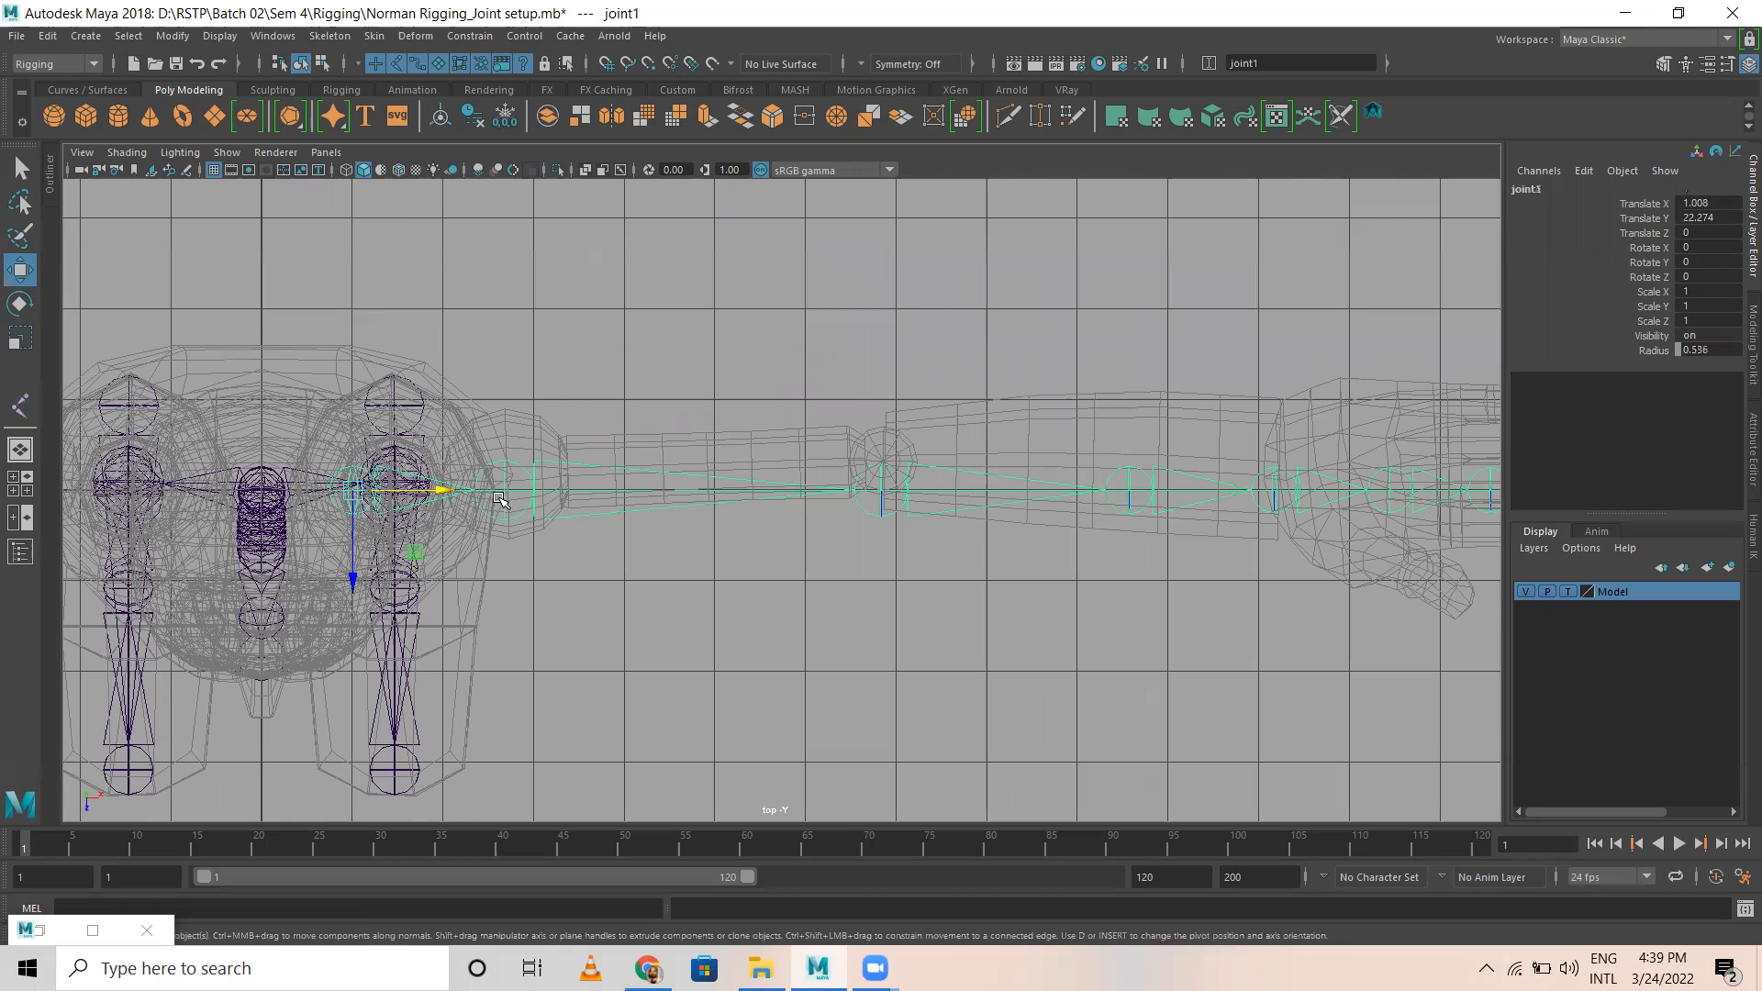
pyautogui.moveTo(356, 574); pyautogui.dragTo(356, 566)
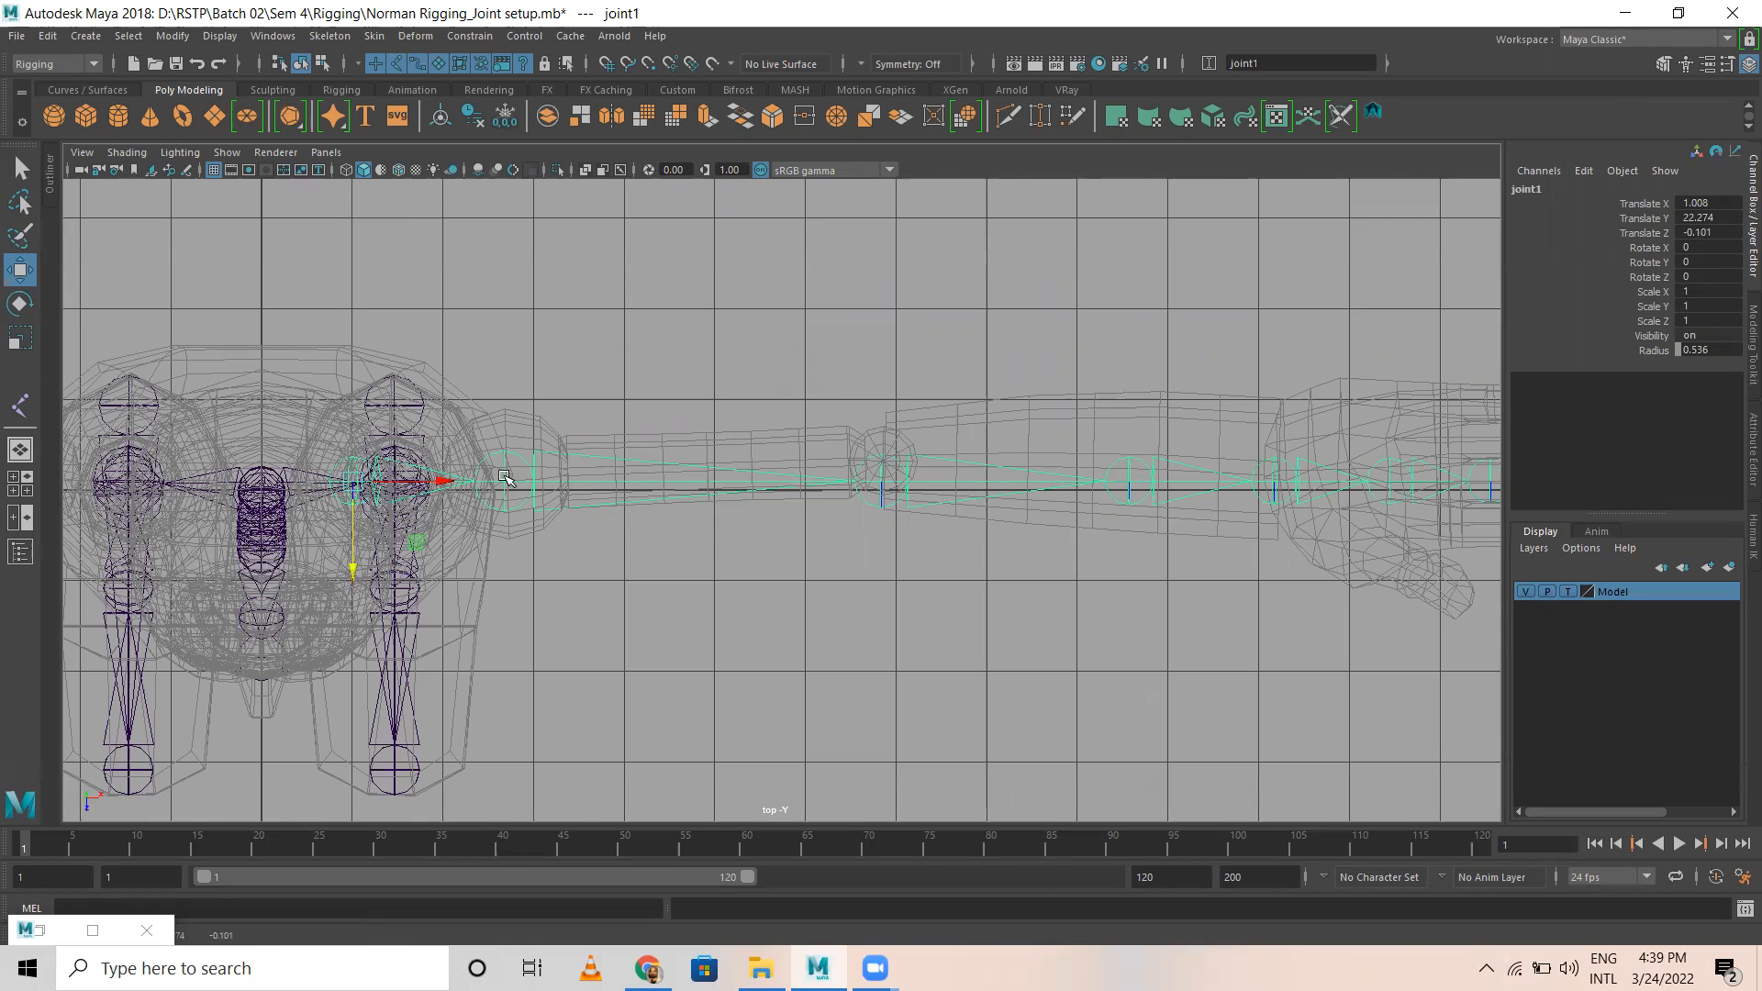
# Step: Align the upper arm with the mesh by rotating the root joint about 3.1° and the shoulder joint about -1.4° in Y
pyautogui.press('e')
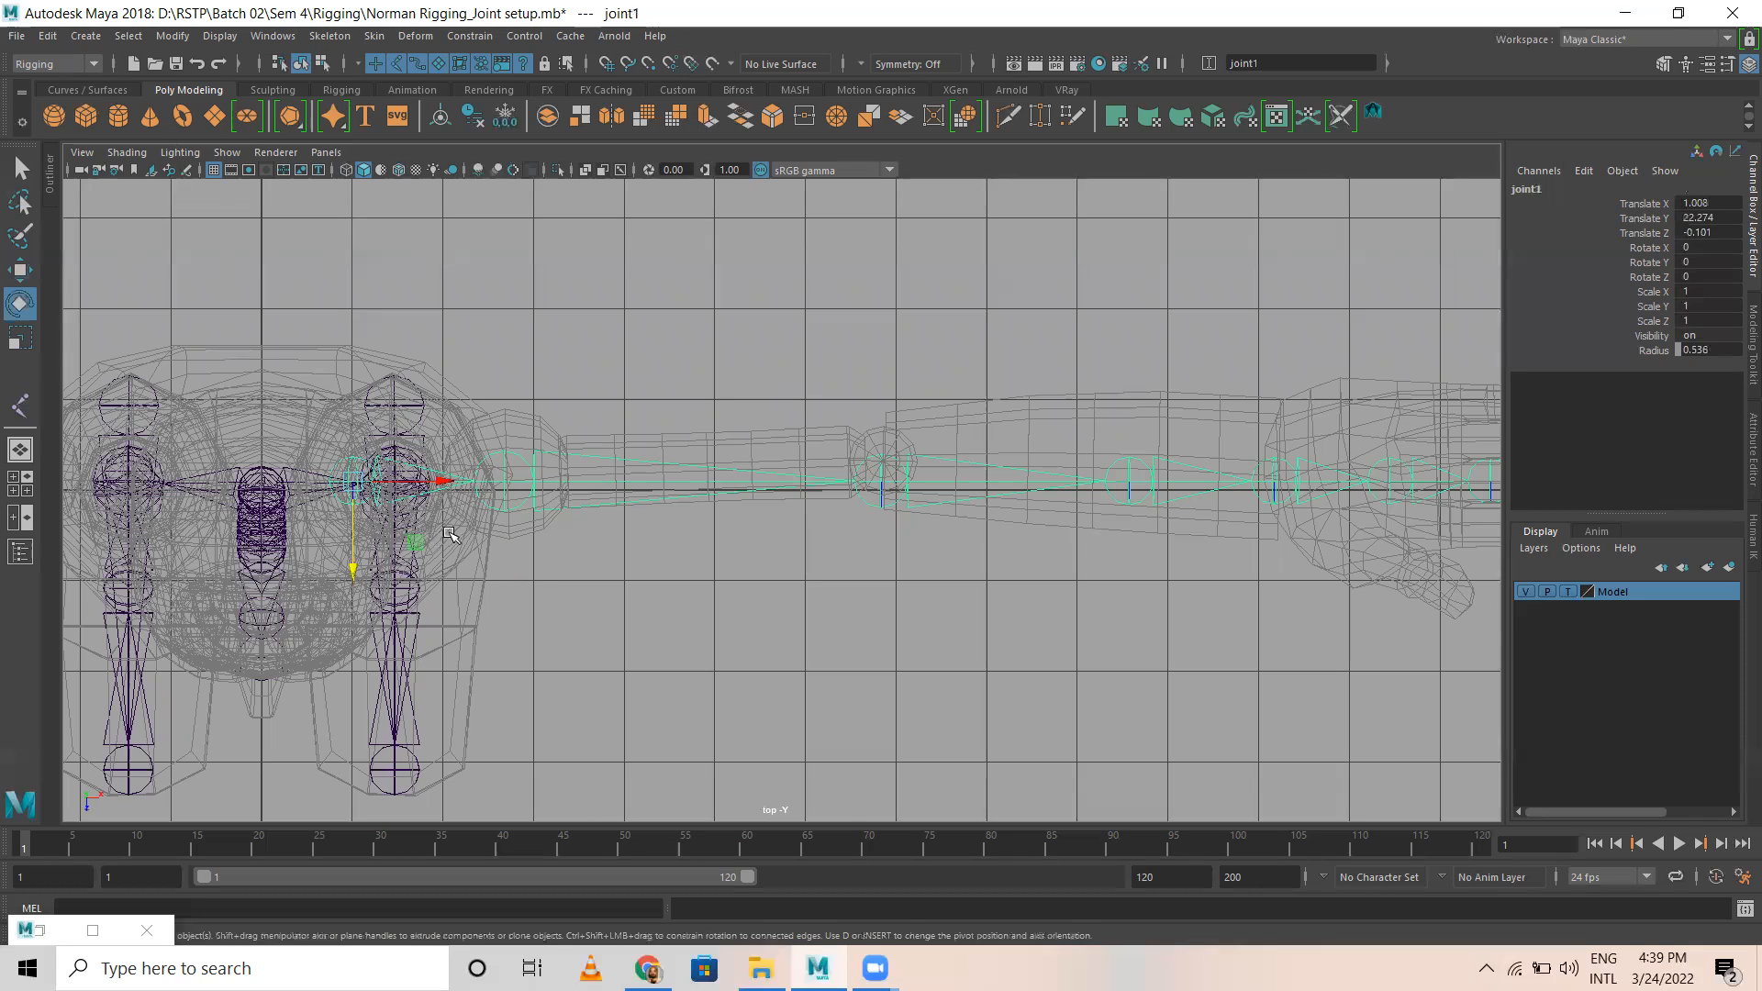
pyautogui.moveTo(337, 404); pyautogui.dragTo(326, 401)
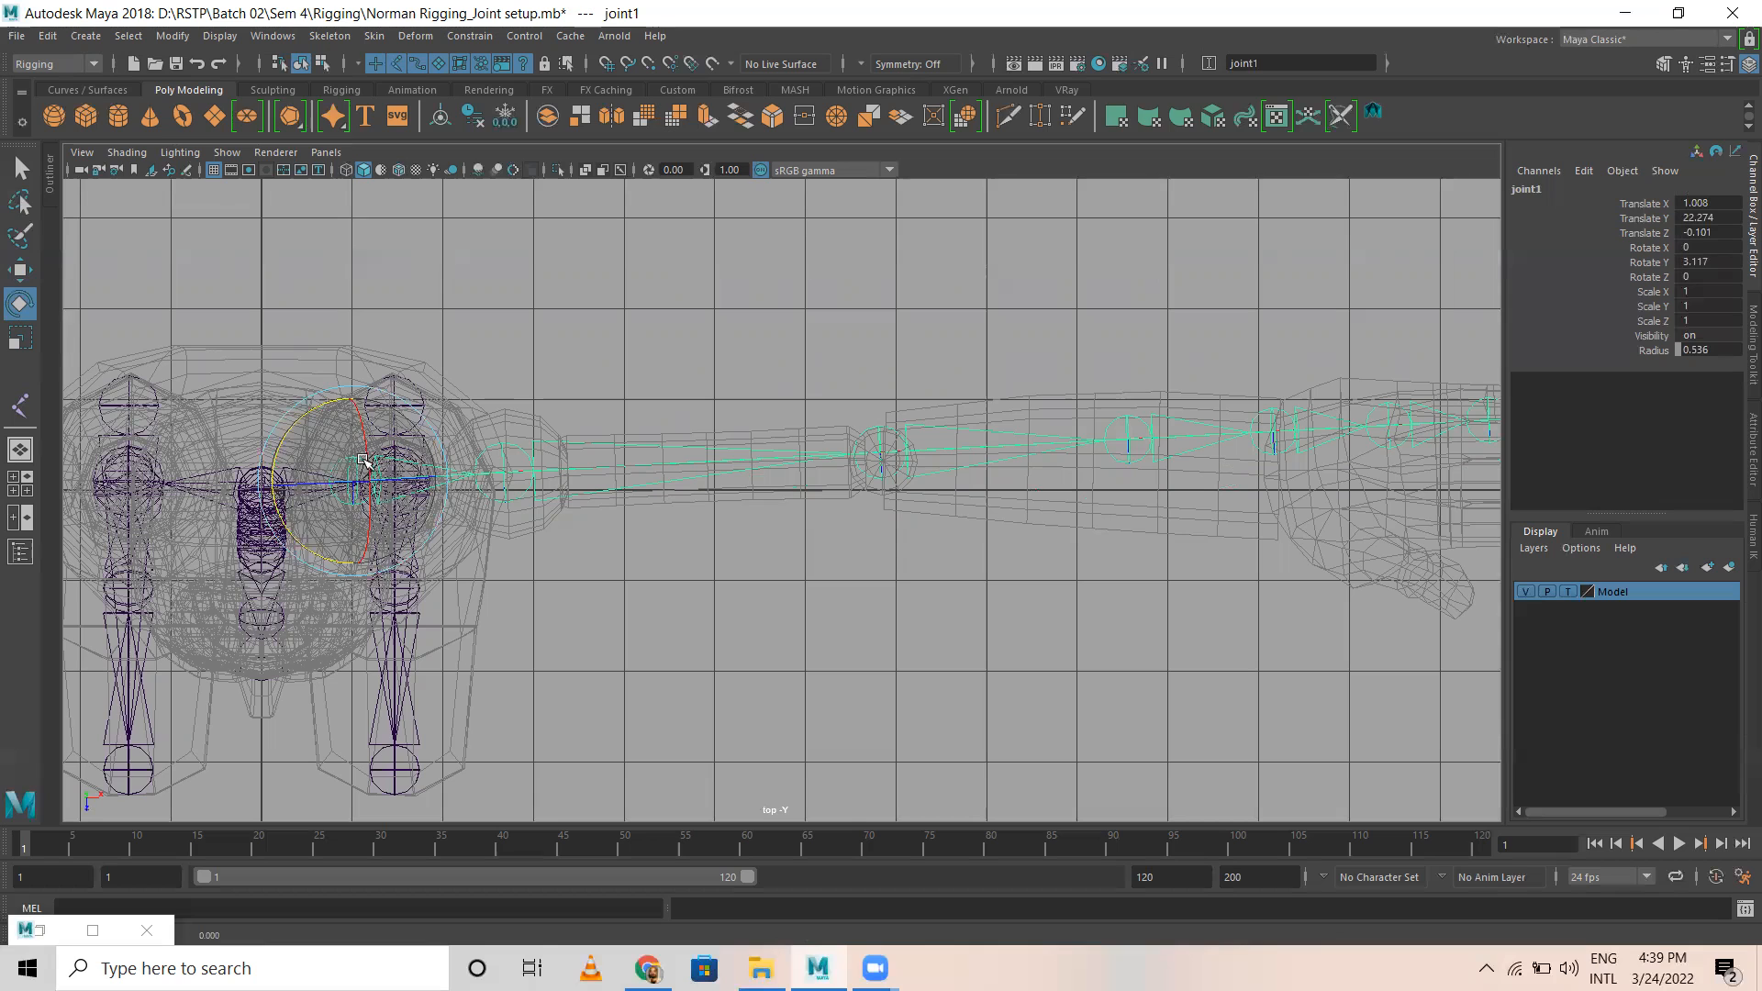
pyautogui.click(507, 468)
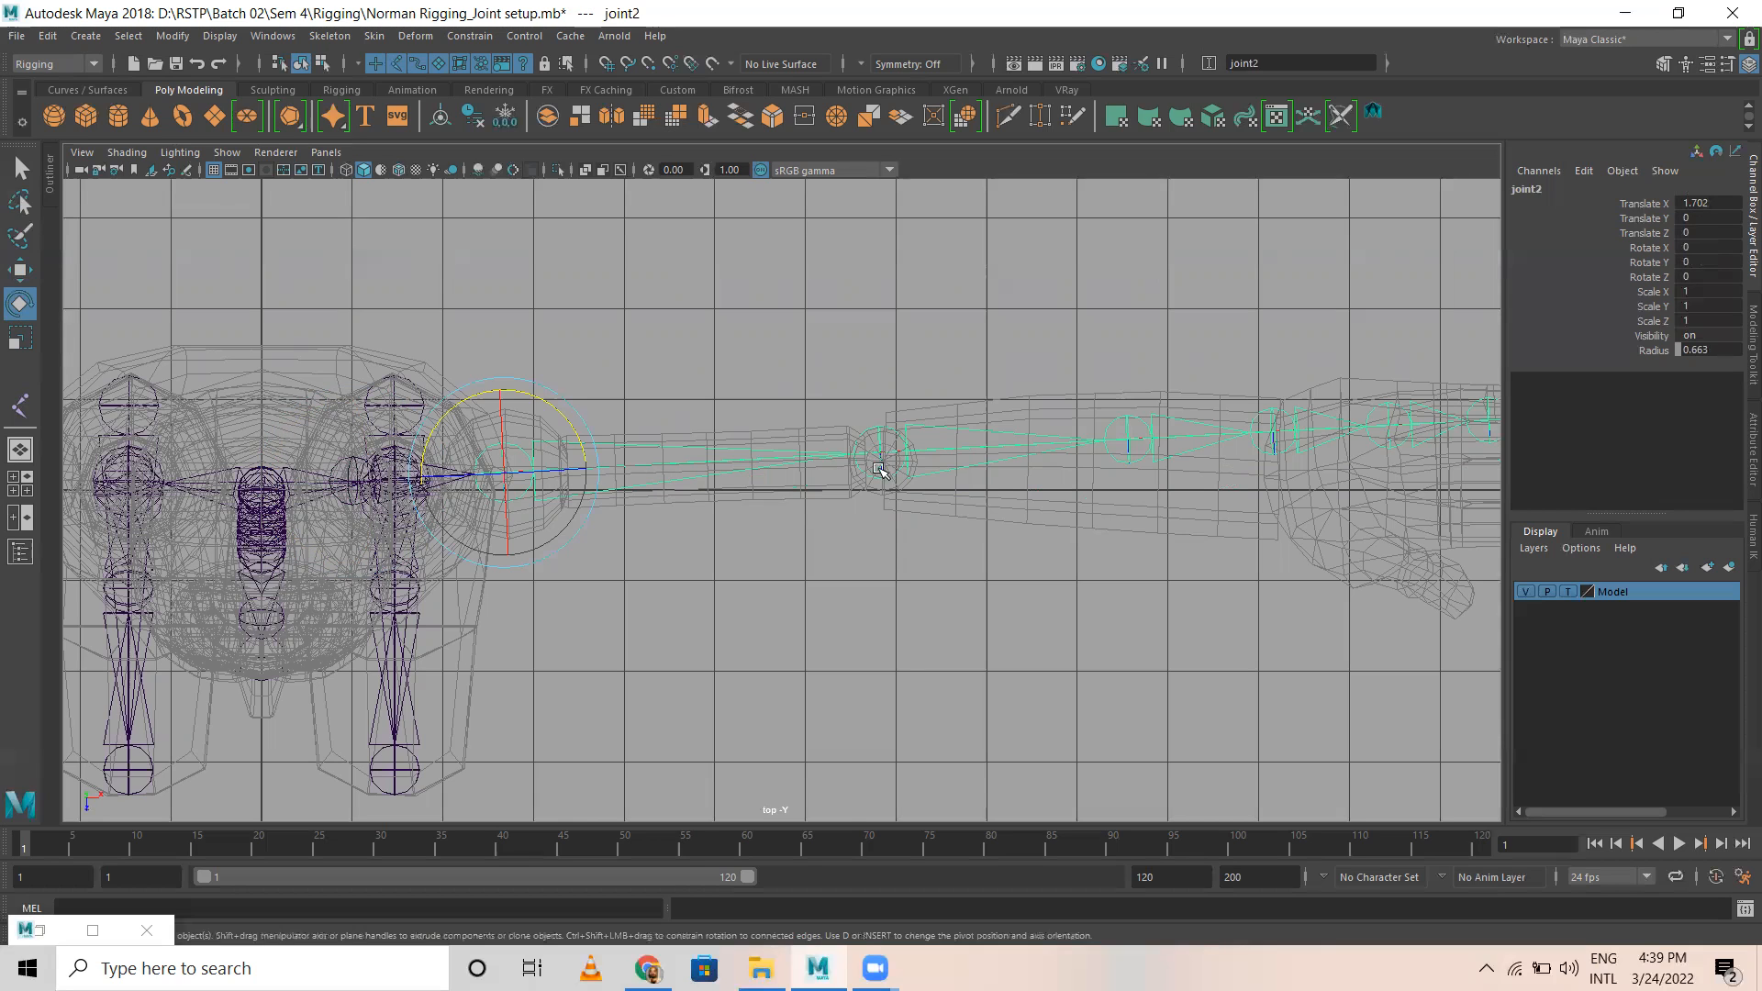
pyautogui.moveTo(548, 402); pyautogui.dragTo(551, 404)
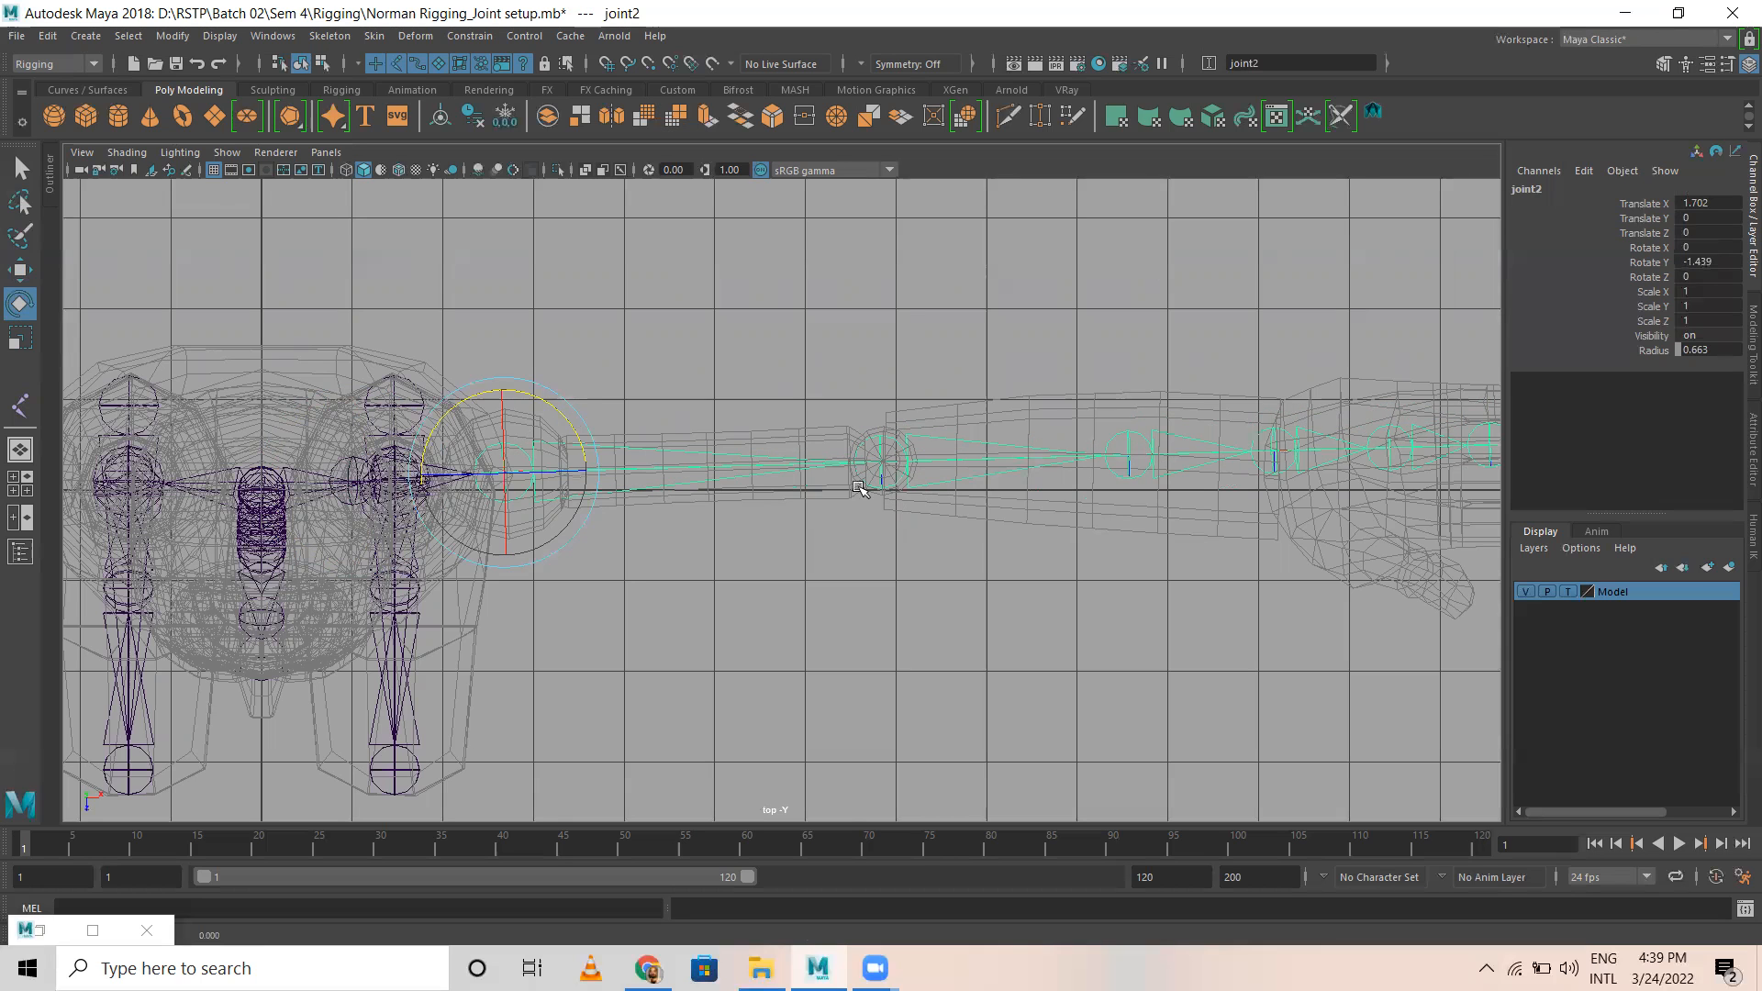
# Step: Rotate the elbow joint about -2.6° in Y so the forearm chain follows the arm mesh
pyautogui.scroll(3, 1111, 533)
pyautogui.keyDown('alt'); pyautogui.moveTo(1110, 532); pyautogui.dragTo(734, 601, button='middle'); pyautogui.keyUp('alt')
pyautogui.click(556, 510)
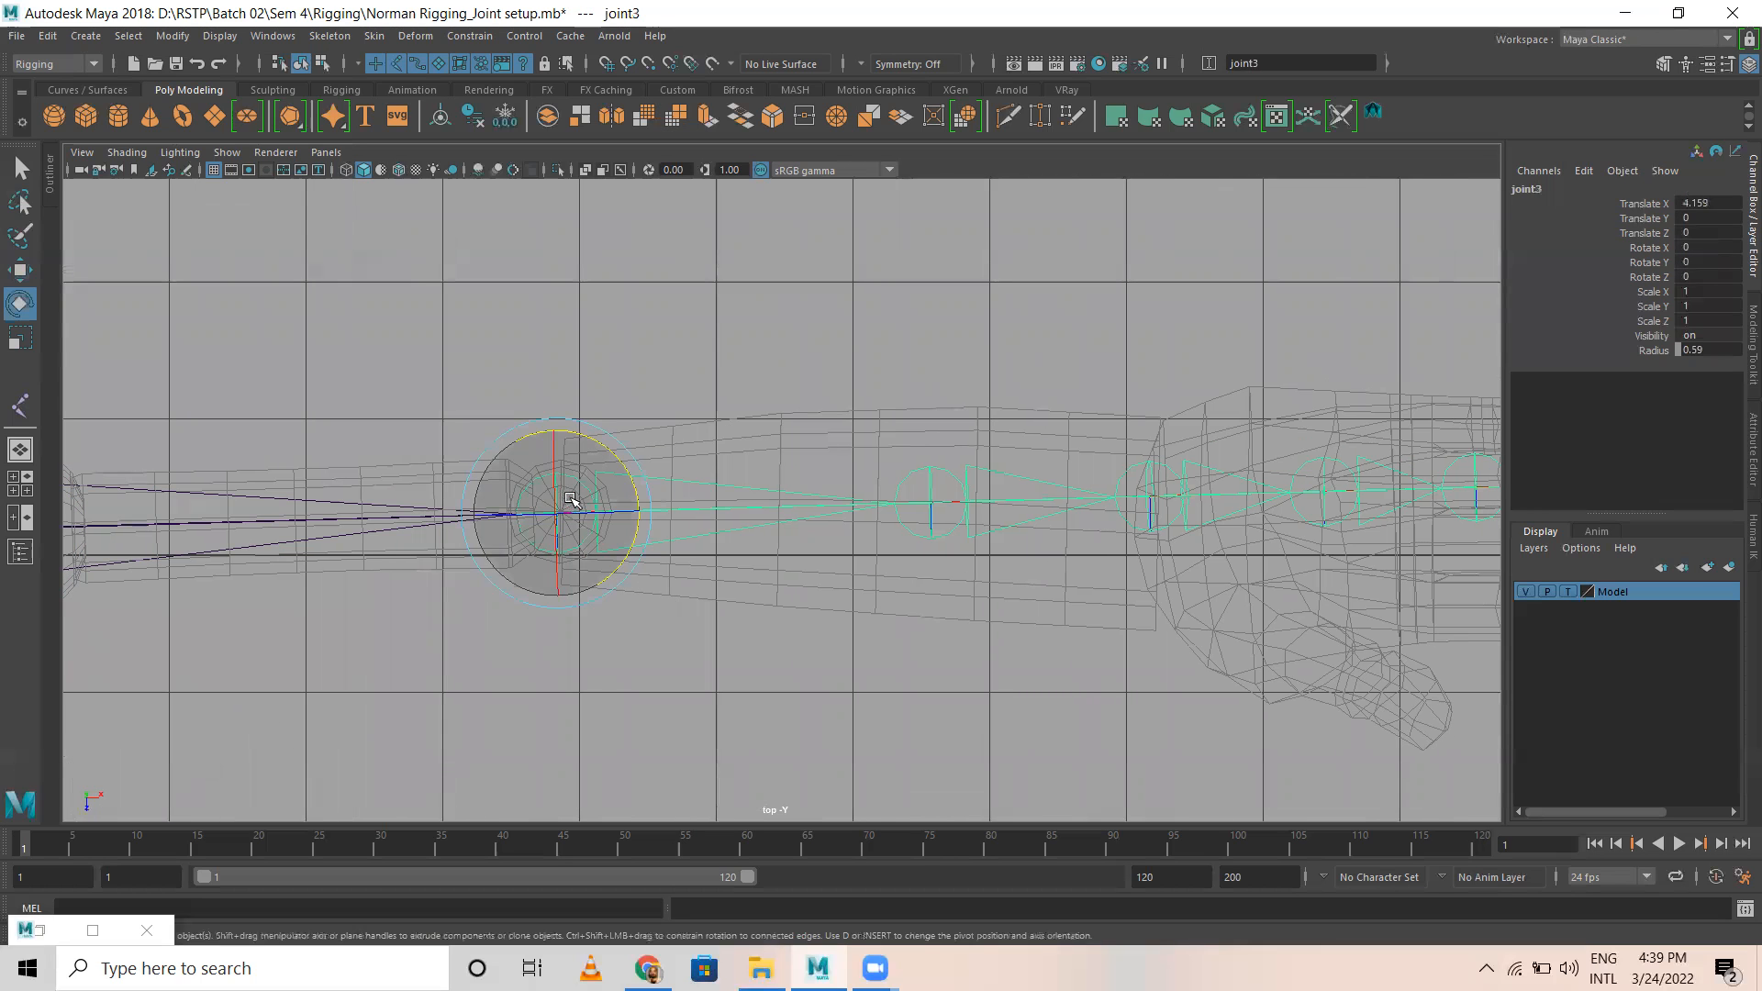
pyautogui.moveTo(606, 446); pyautogui.dragTo(609, 449)
pyautogui.keyDown('alt'); pyautogui.moveTo(756, 515); pyautogui.dragTo(582, 543, button='middle'); pyautogui.keyUp('alt')
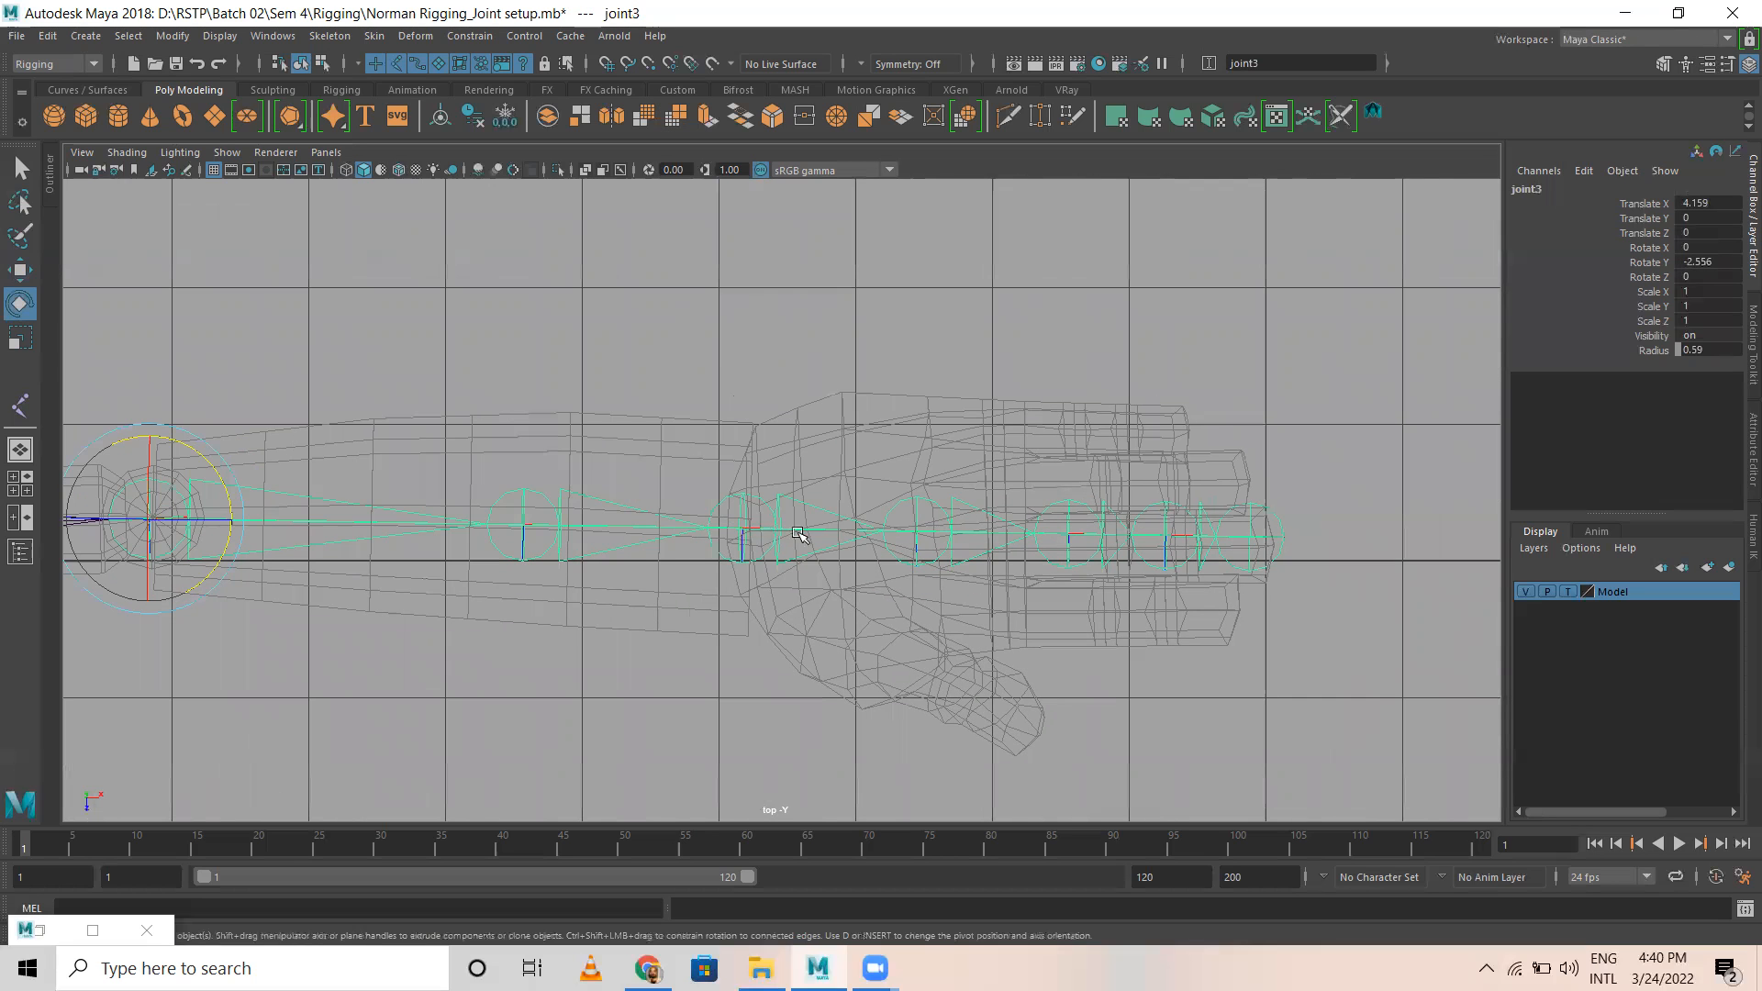
# Step: Try rotating the palm joint and the finger's base joint in Y, and undo the rotations
pyautogui.click(917, 529)
pyautogui.press('w')
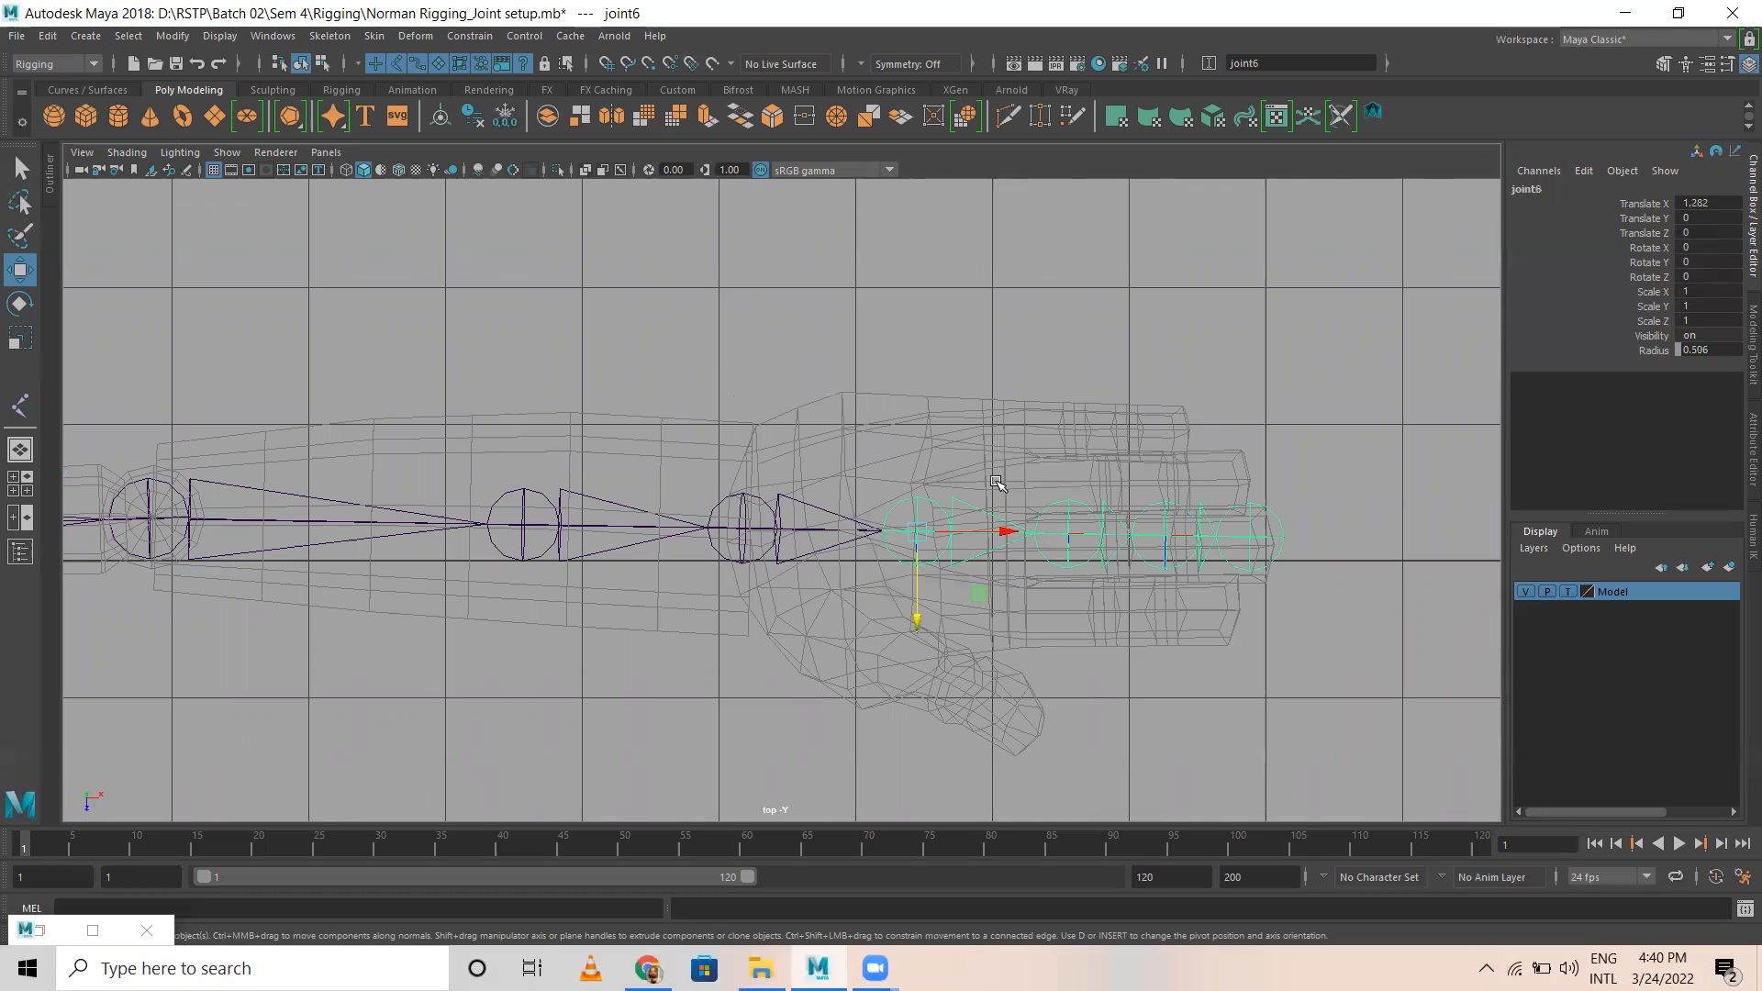
pyautogui.press('e')
pyautogui.moveTo(954, 463); pyautogui.dragTo(947, 519)
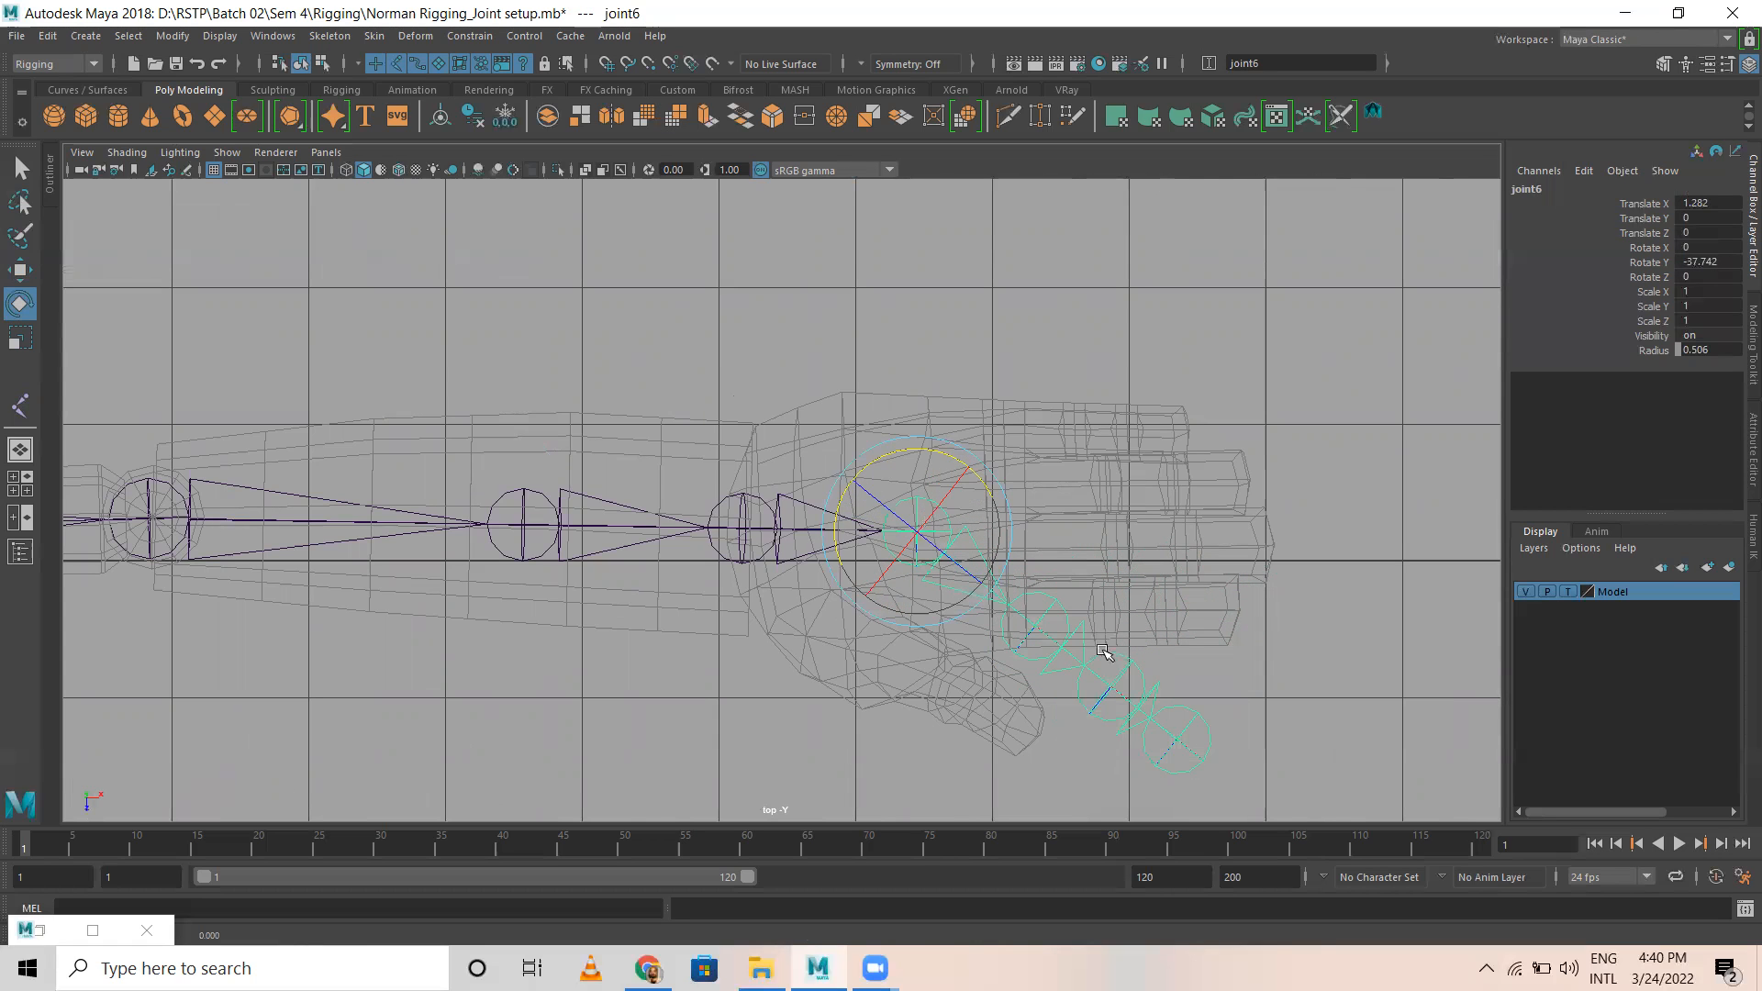
pyautogui.click(1037, 631)
pyautogui.moveTo(1080, 593); pyautogui.dragTo(1072, 533)
pyautogui.hotkey('ctrl', 'z')
pyautogui.hotkey('ctrl', 'z')
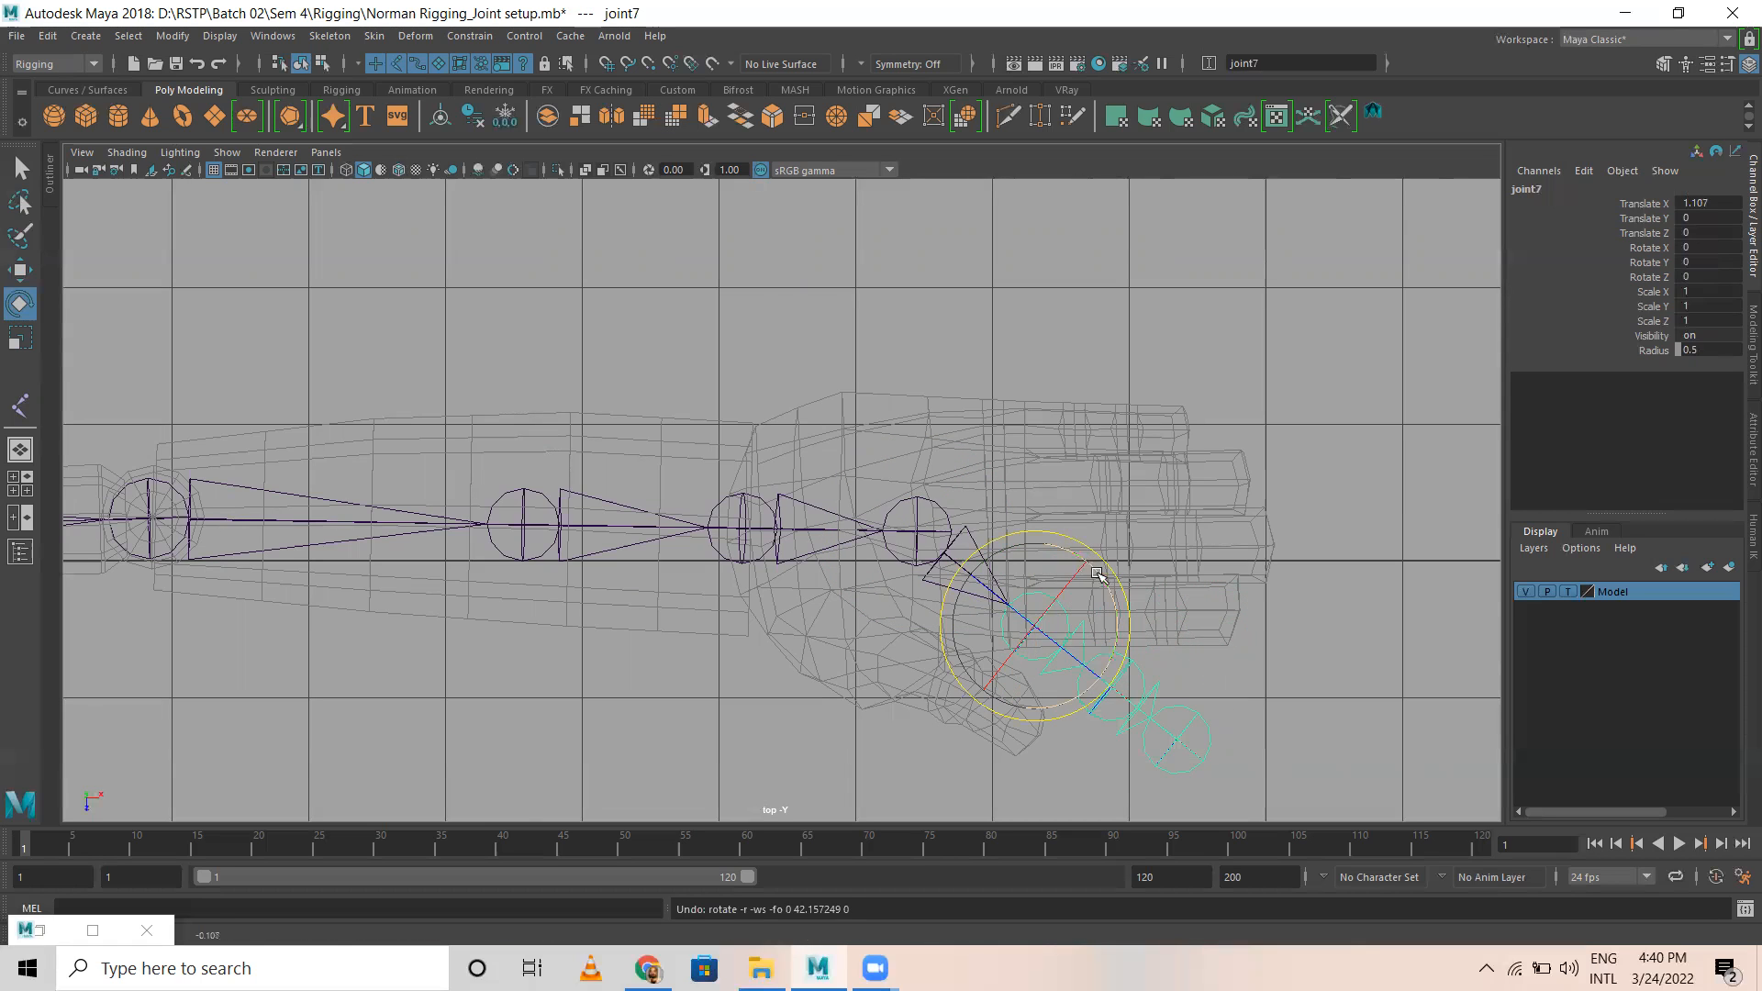
pyautogui.hotkey('ctrl', 'z')
# Step: Shift only the middle finger's base joint back toward the palm to Translate X about 0.82, leaving its child joints in place
pyautogui.press('w')
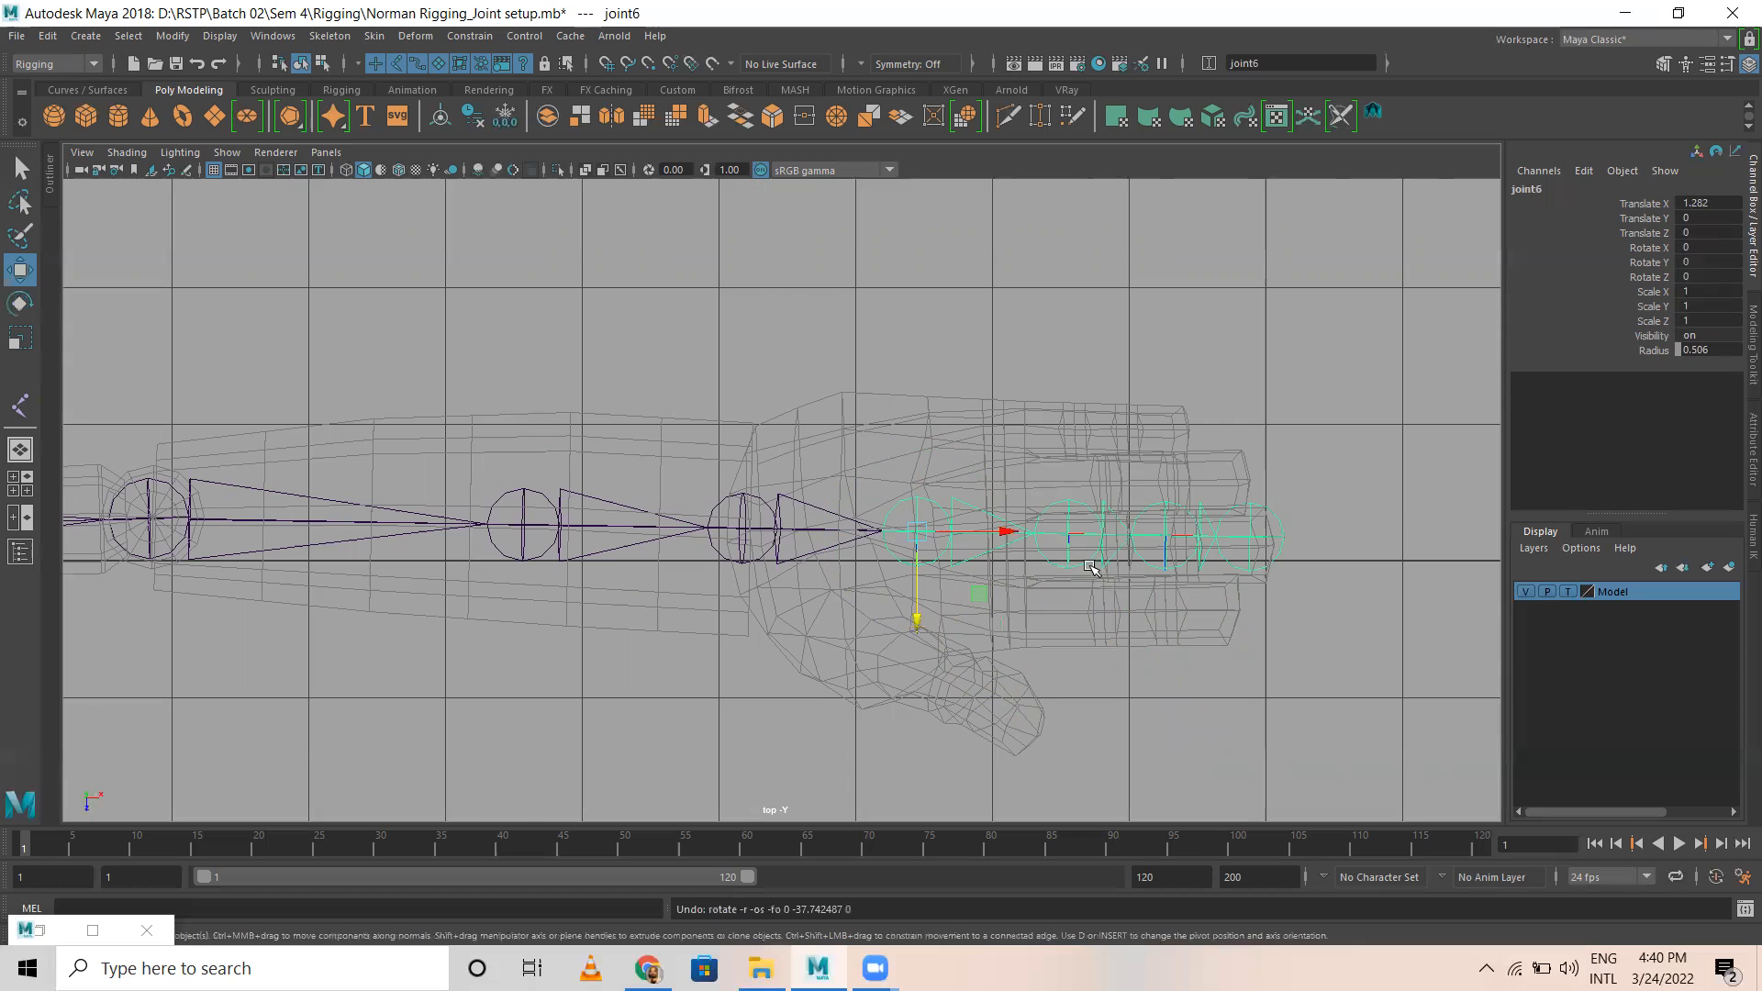
pyautogui.click(1059, 533)
pyautogui.scroll(4, 1106, 560)
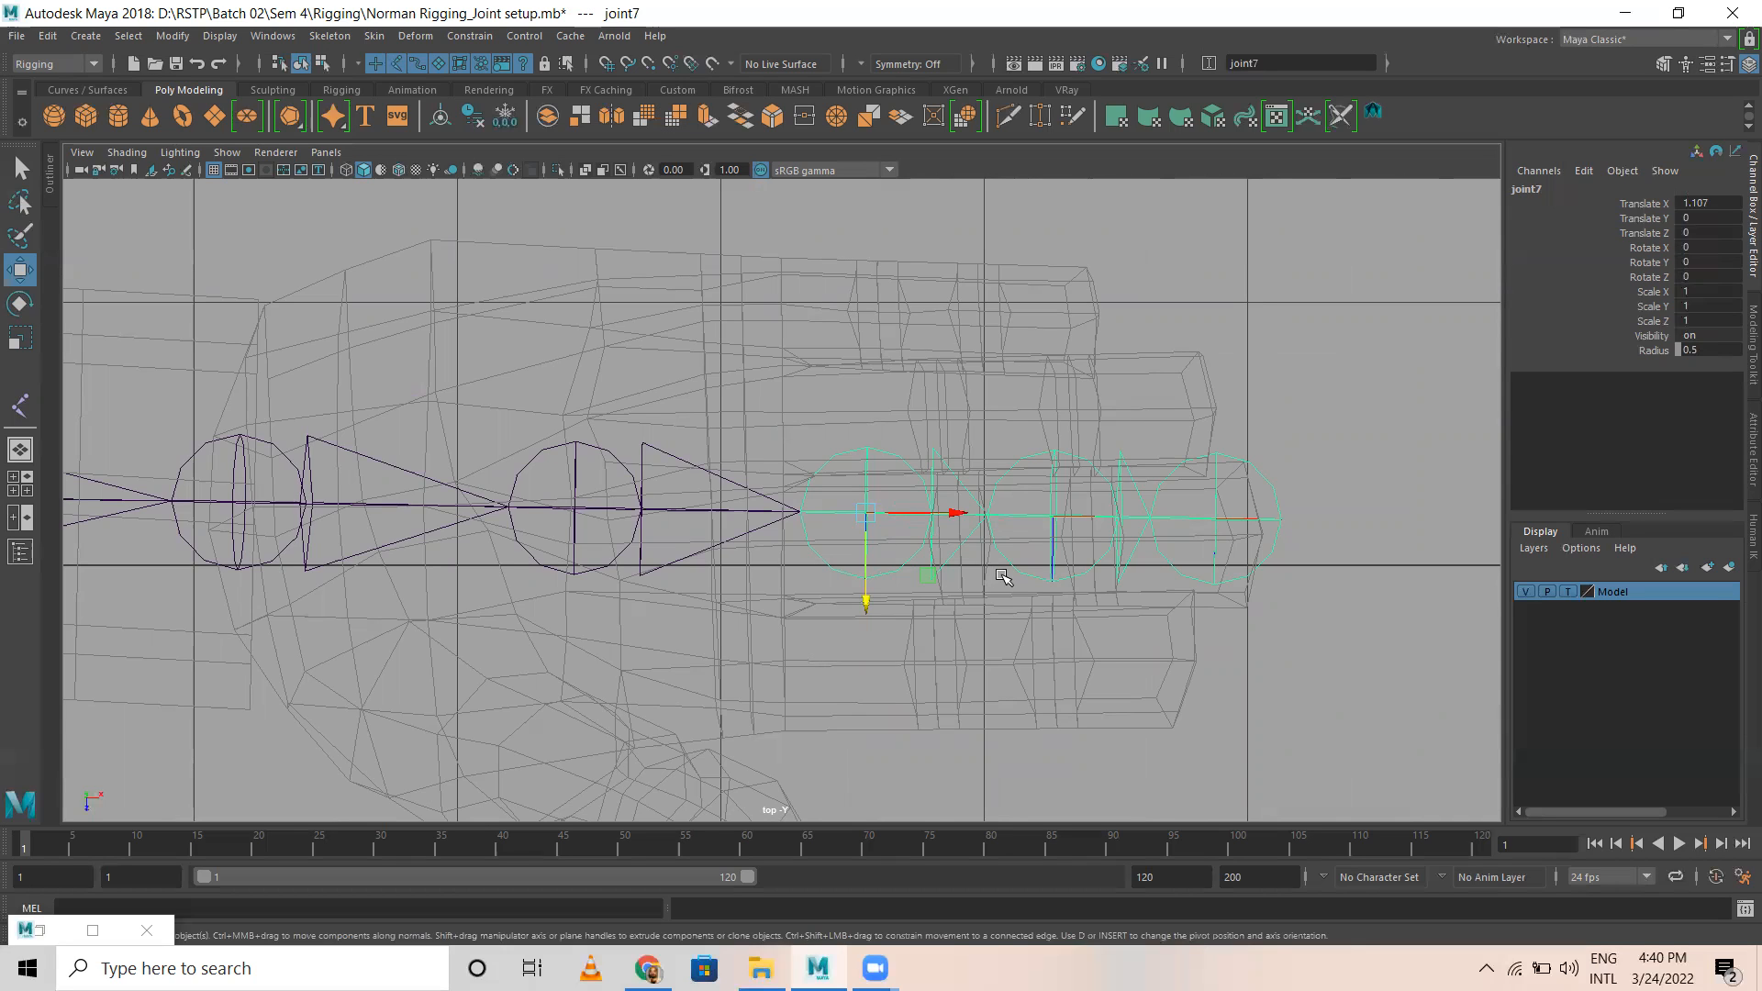
pyautogui.press('d')
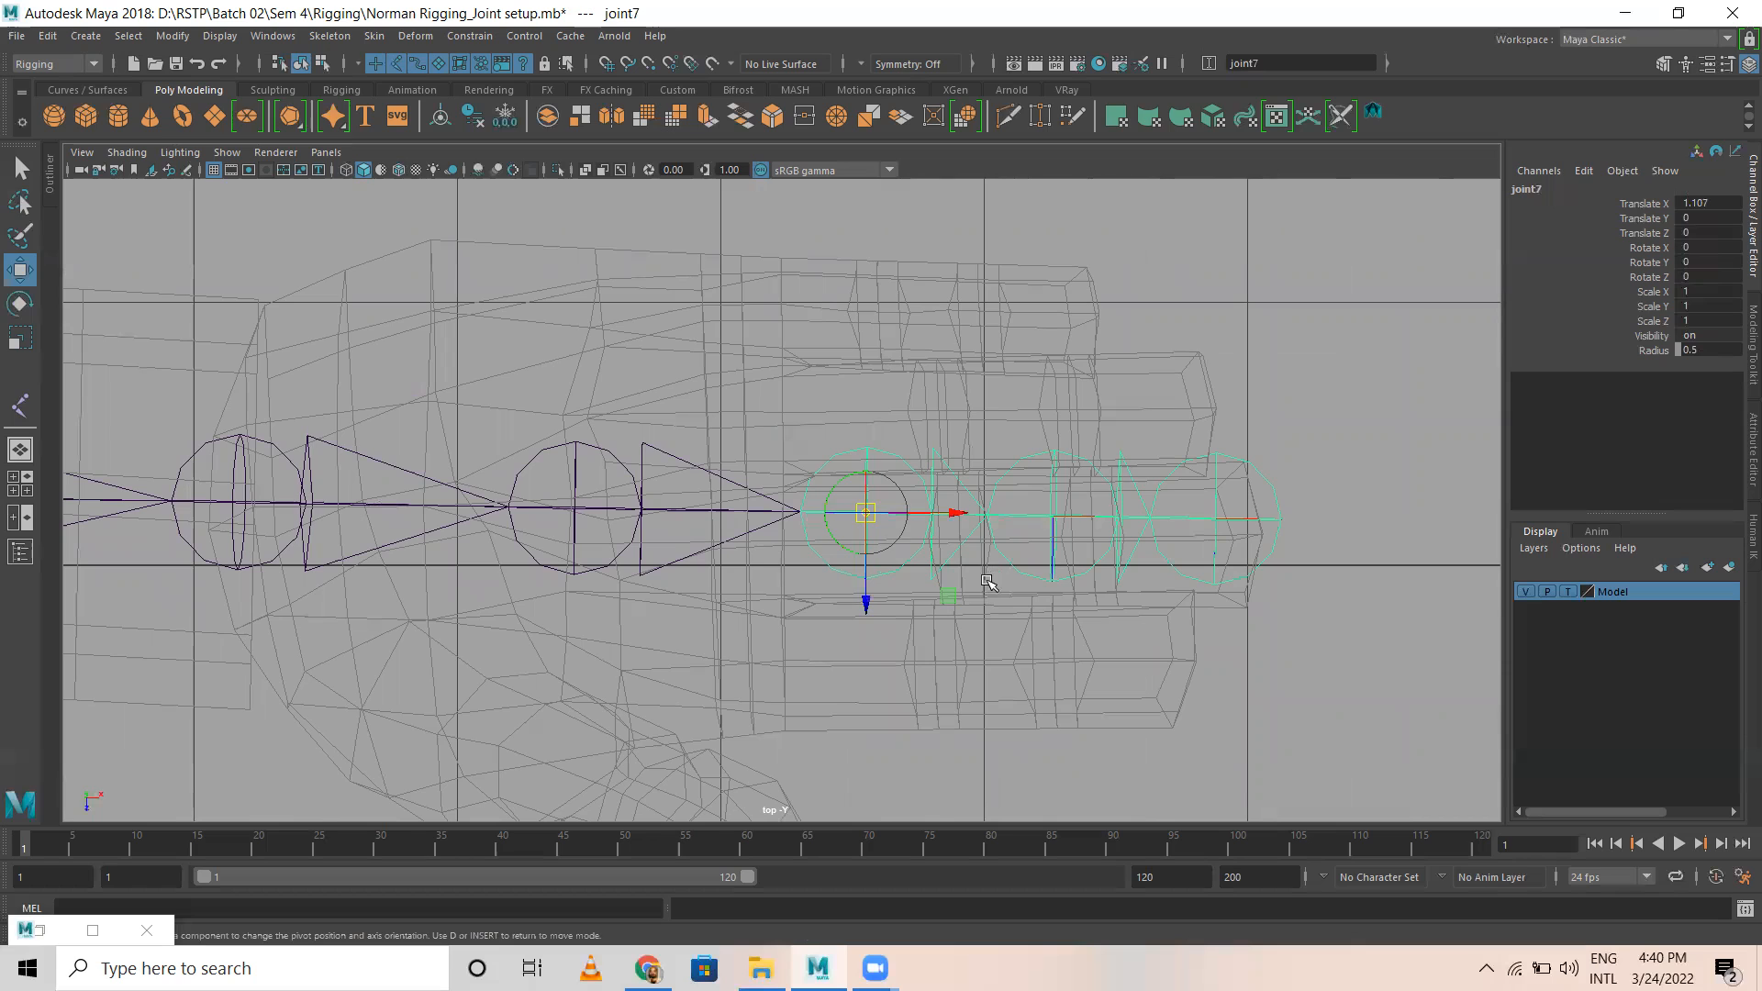
pyautogui.press('d')
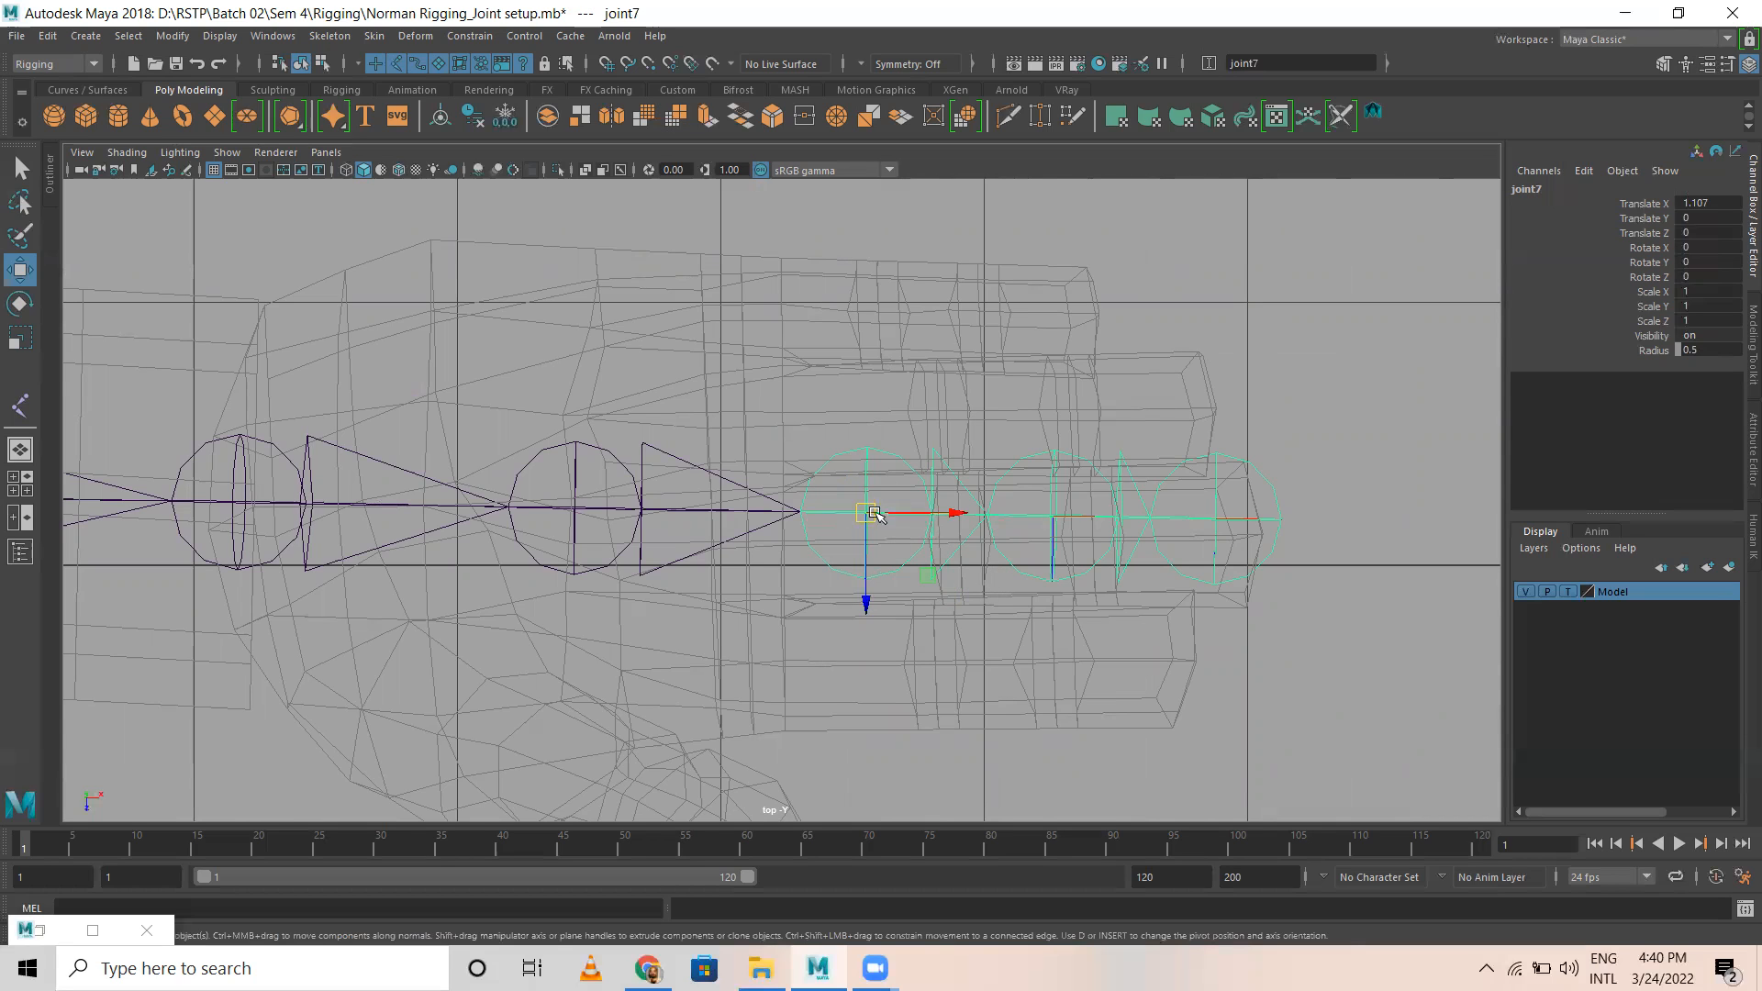
pyautogui.press('d')
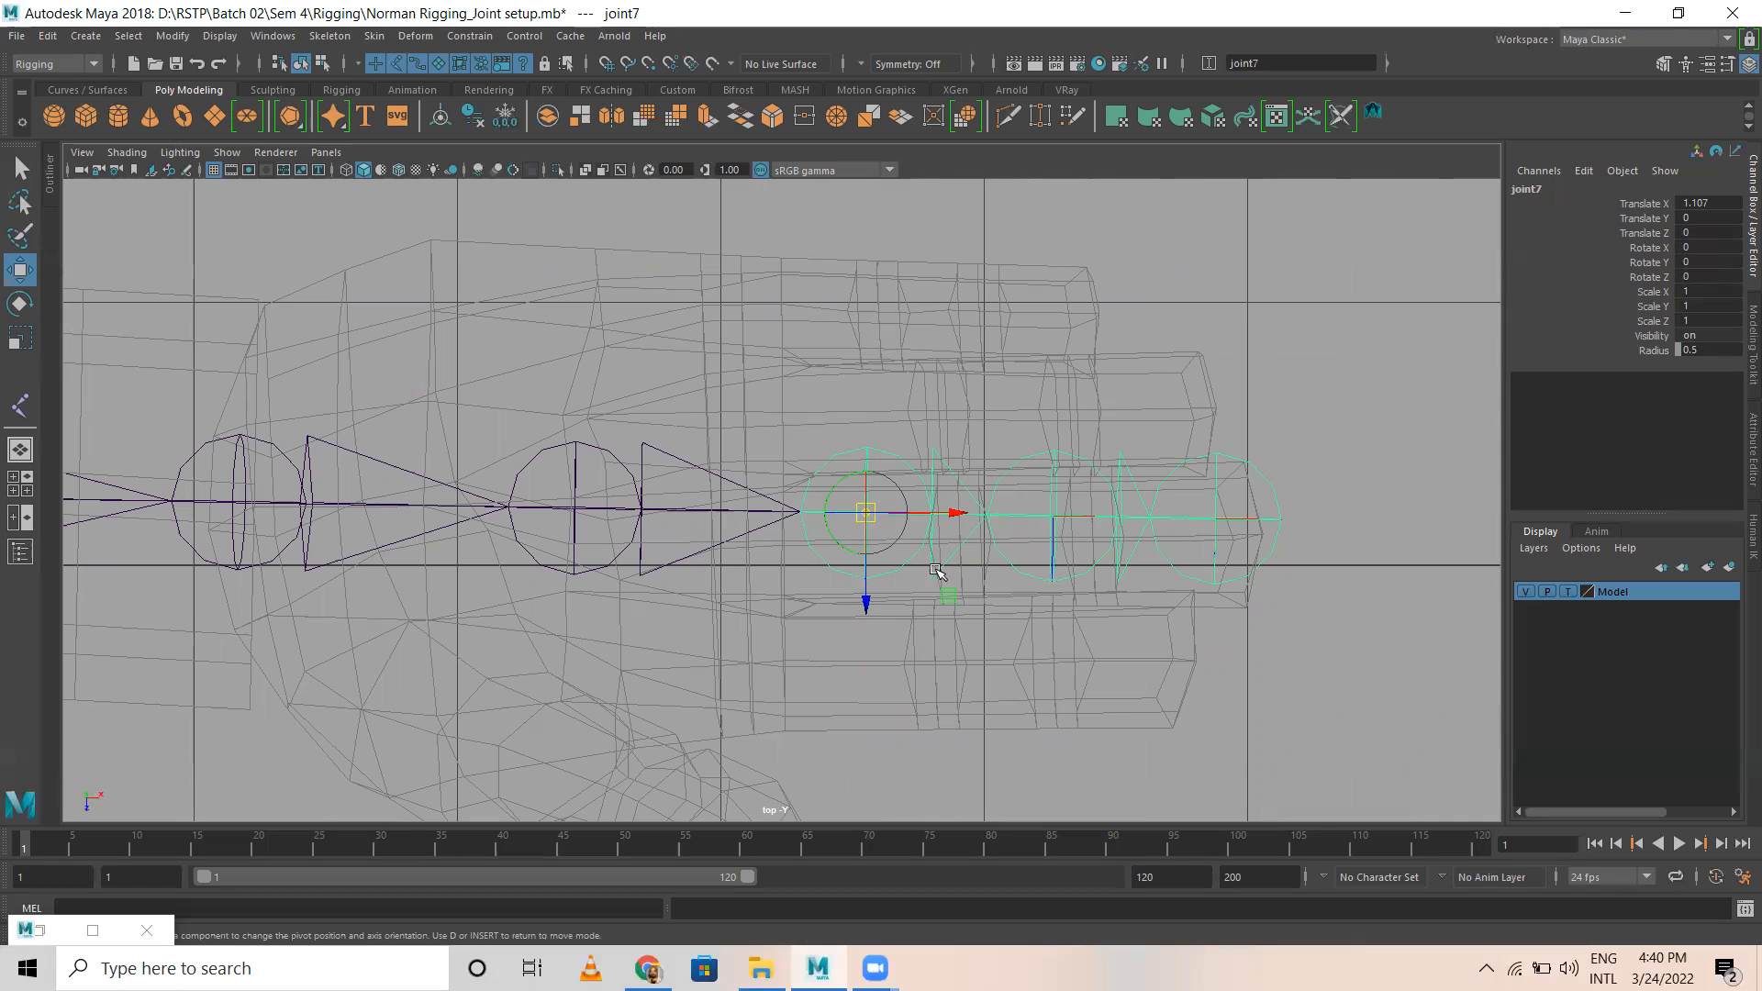
pyautogui.moveTo(938, 511); pyautogui.dragTo(873, 515)
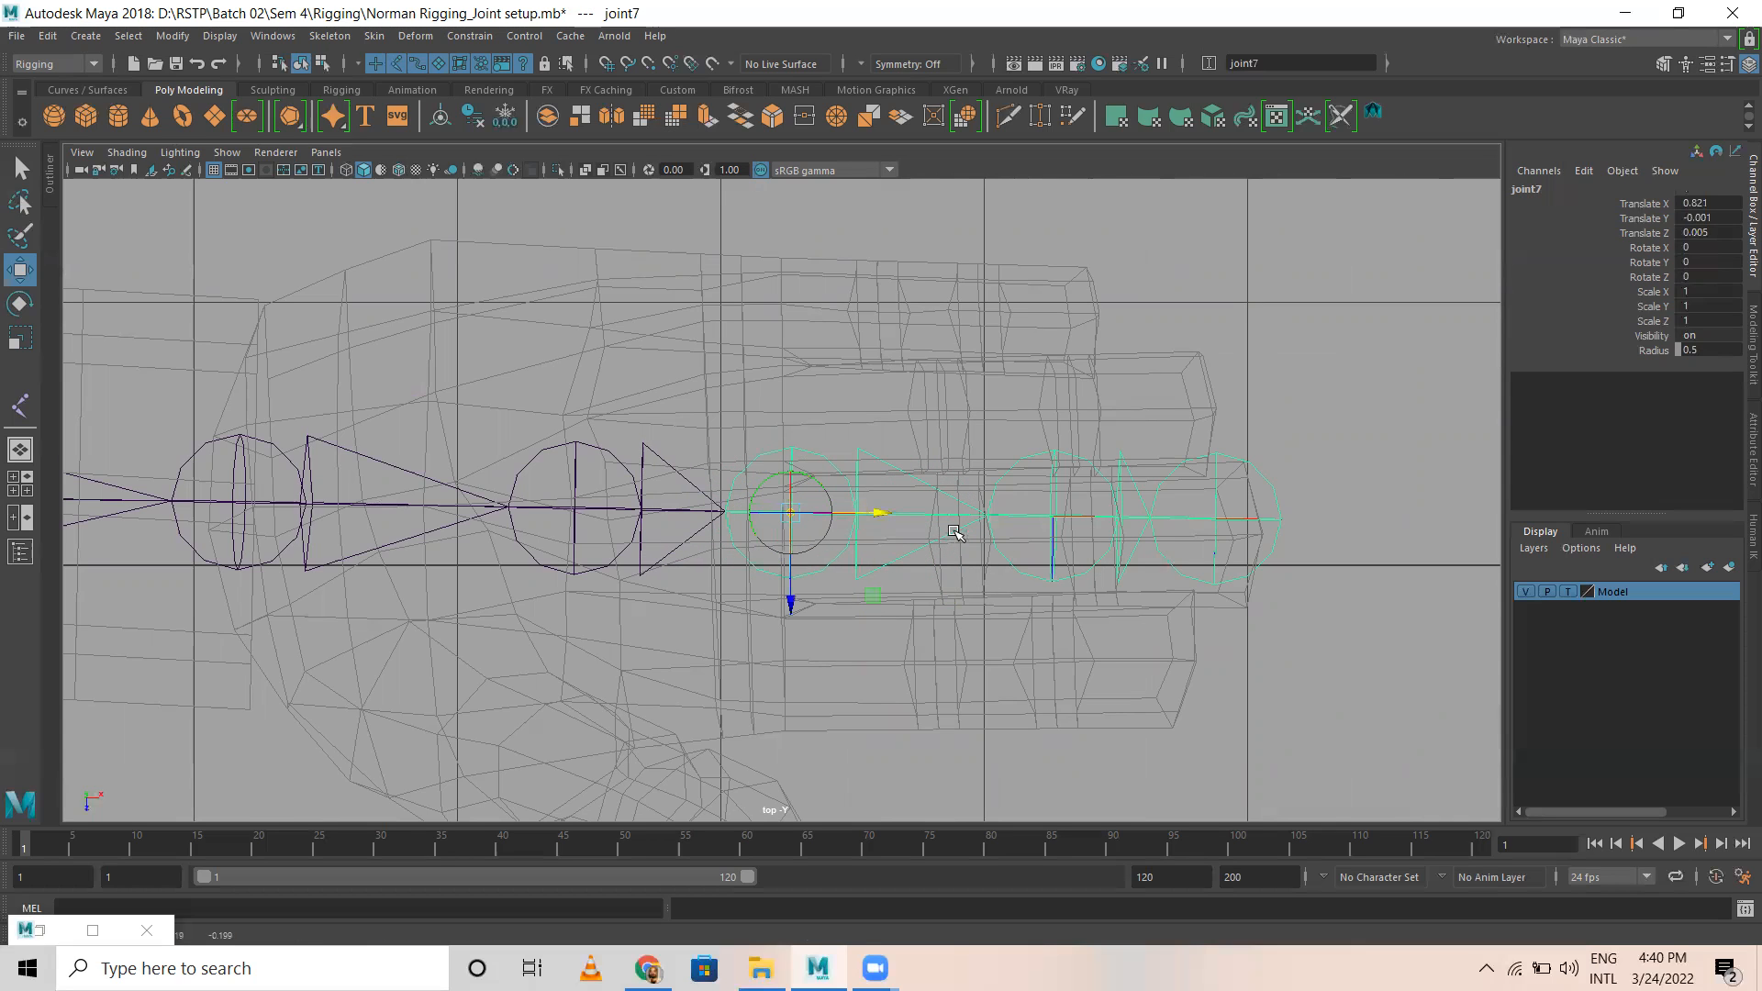
# Step: Change the Model layer from template to reference and center the base joint on the middle finger, at Translate Z about 0.12
pyautogui.click(1568, 592)
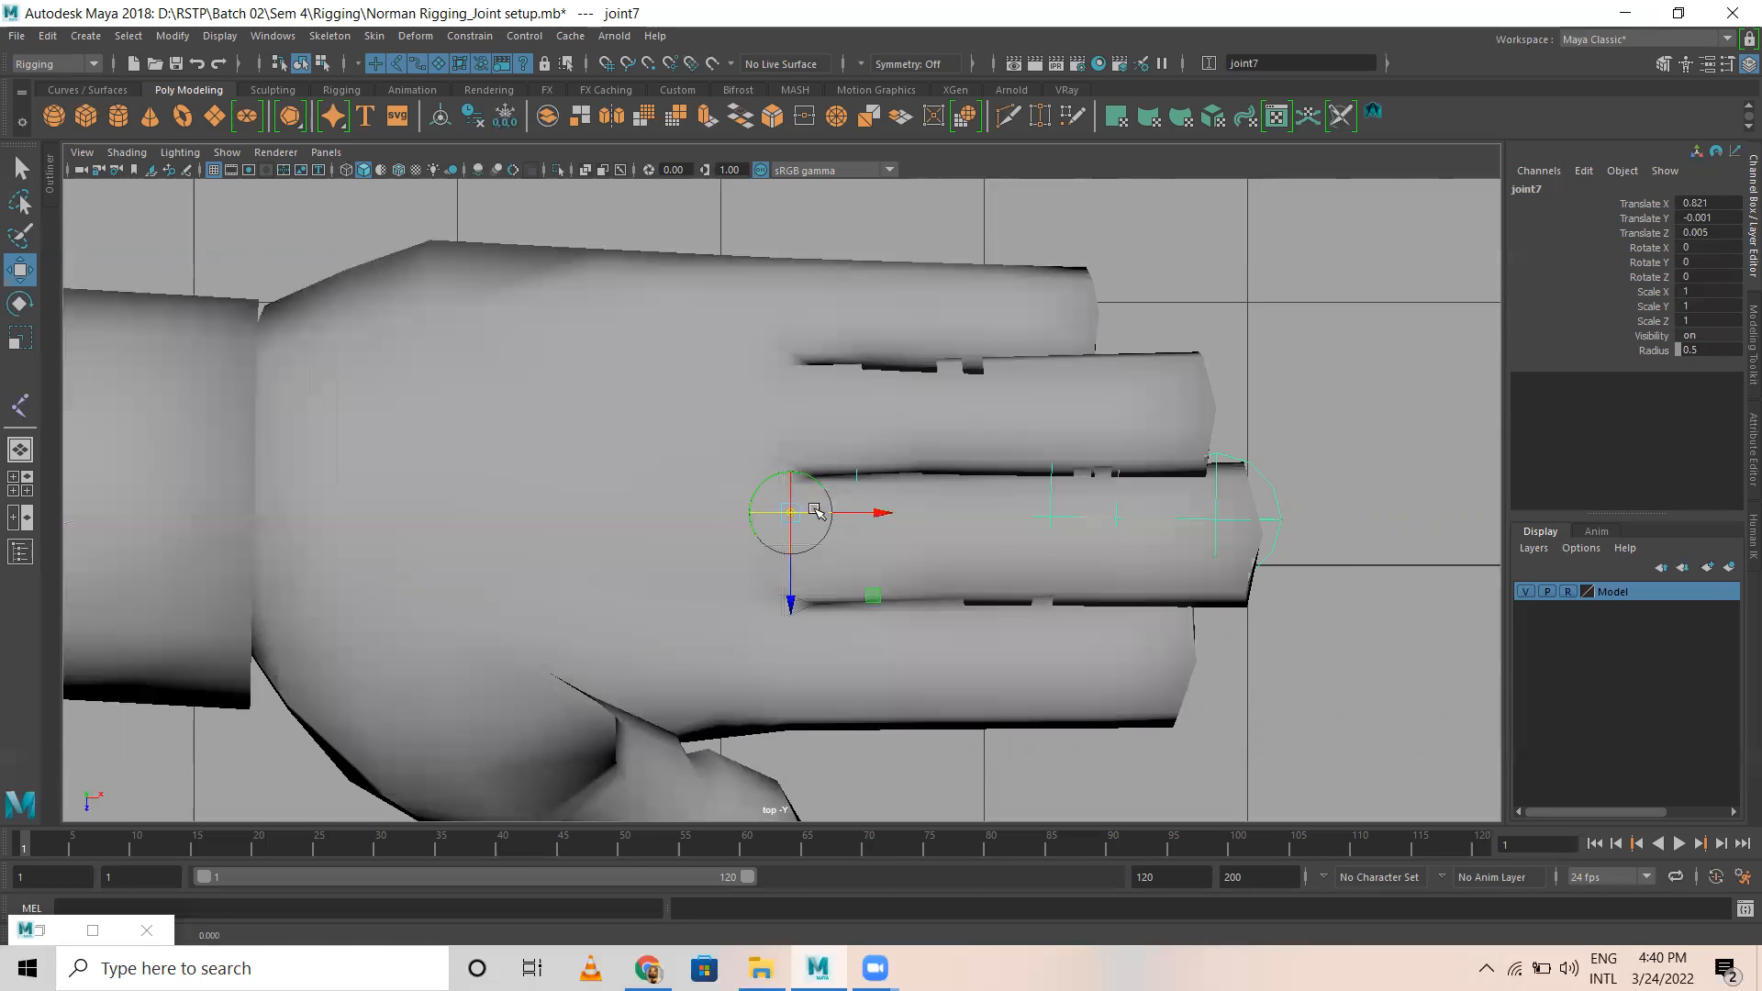
pyautogui.moveTo(816, 511); pyautogui.dragTo(870, 513)
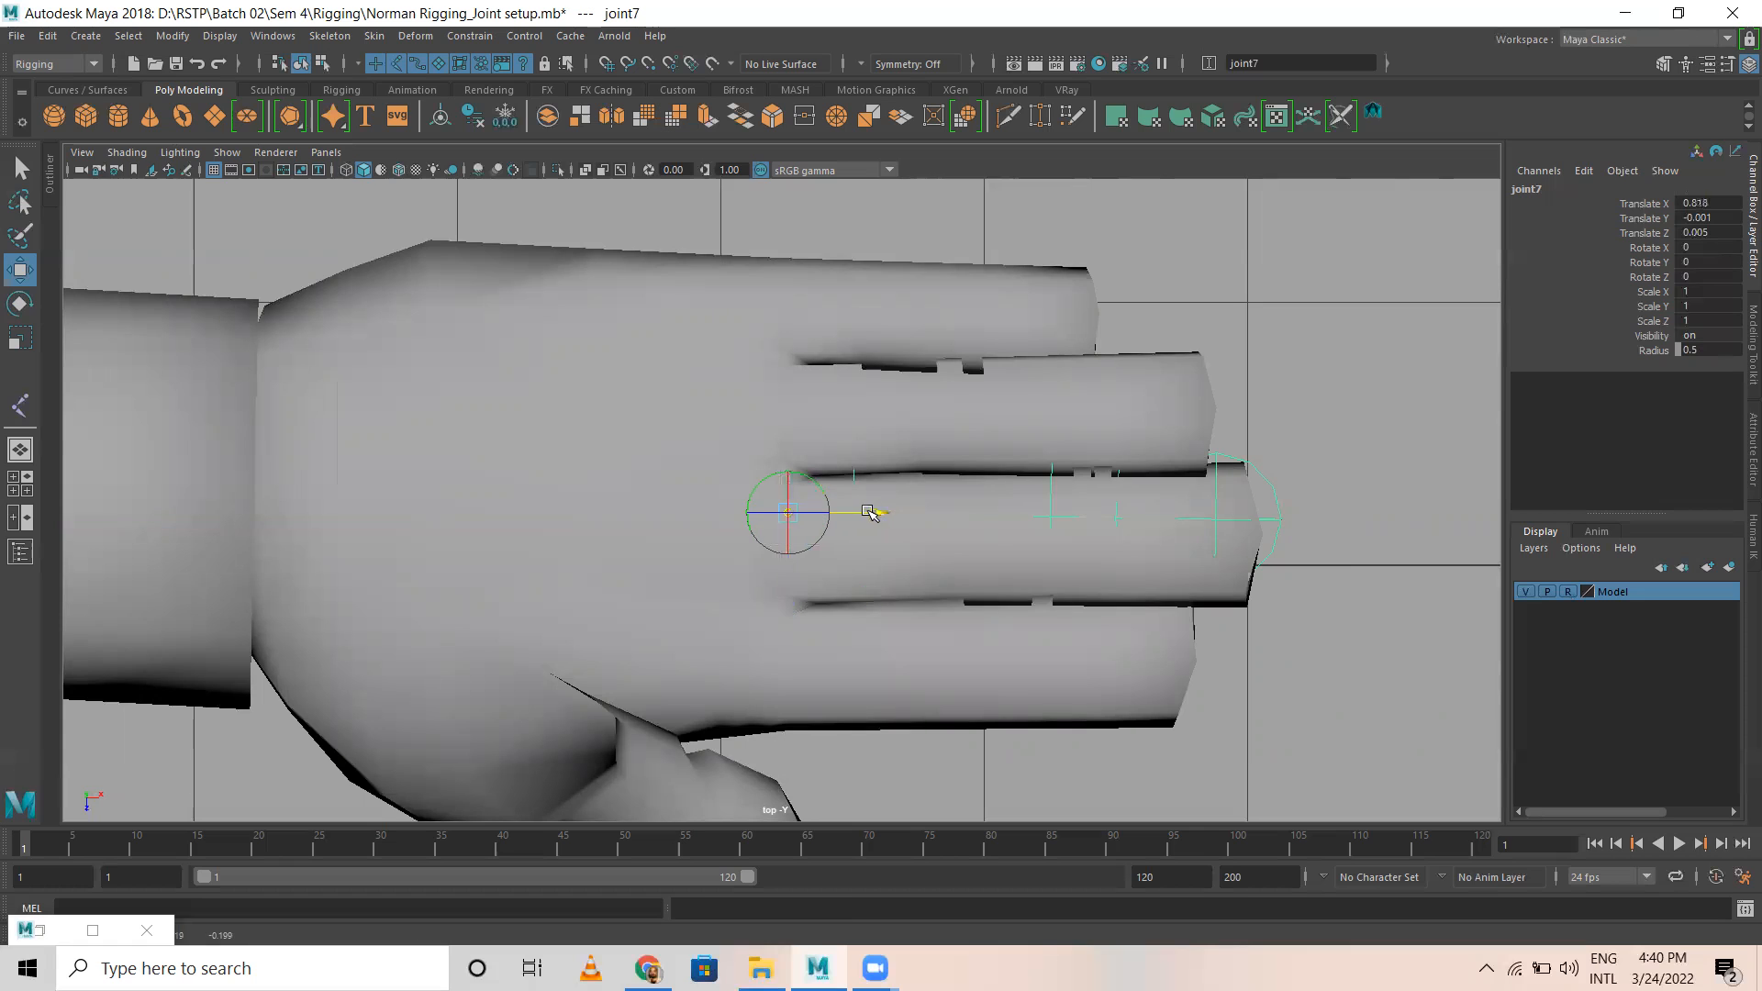
pyautogui.moveTo(788, 601); pyautogui.dragTo(791, 615)
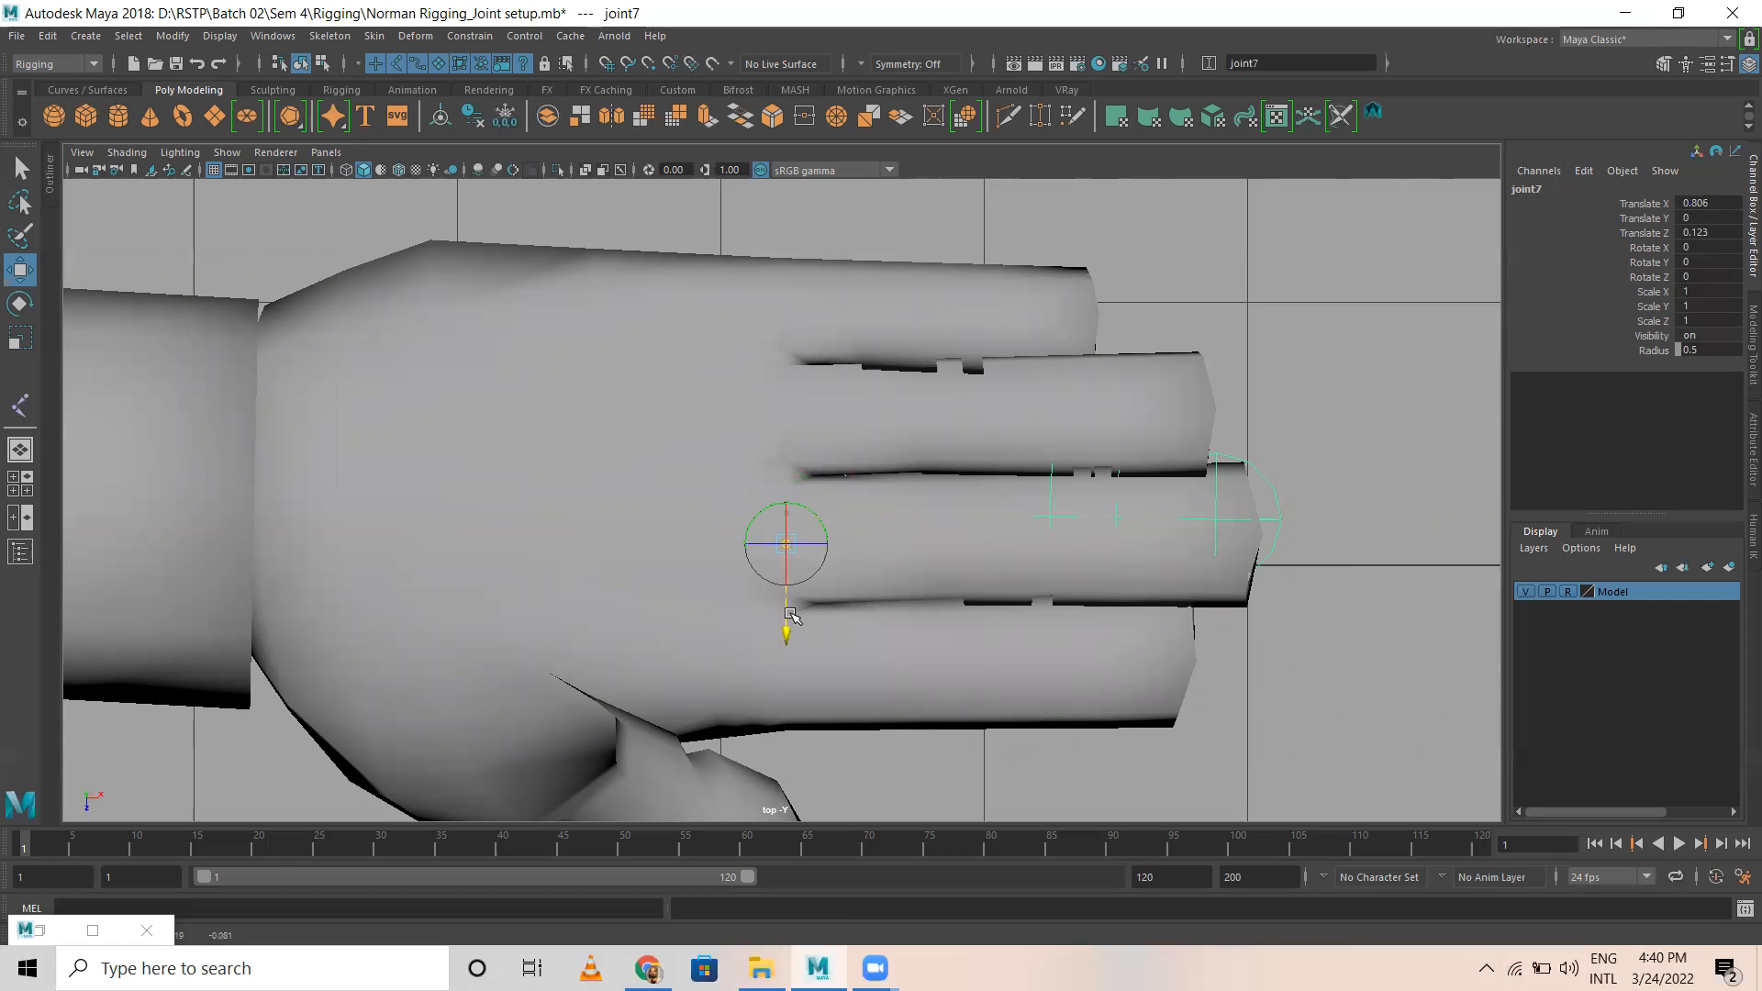
# Step: In wireframe, reposition the middle finger's second joint onto the first knuckle crease, at Translate X about 0.63
pyautogui.press('4')
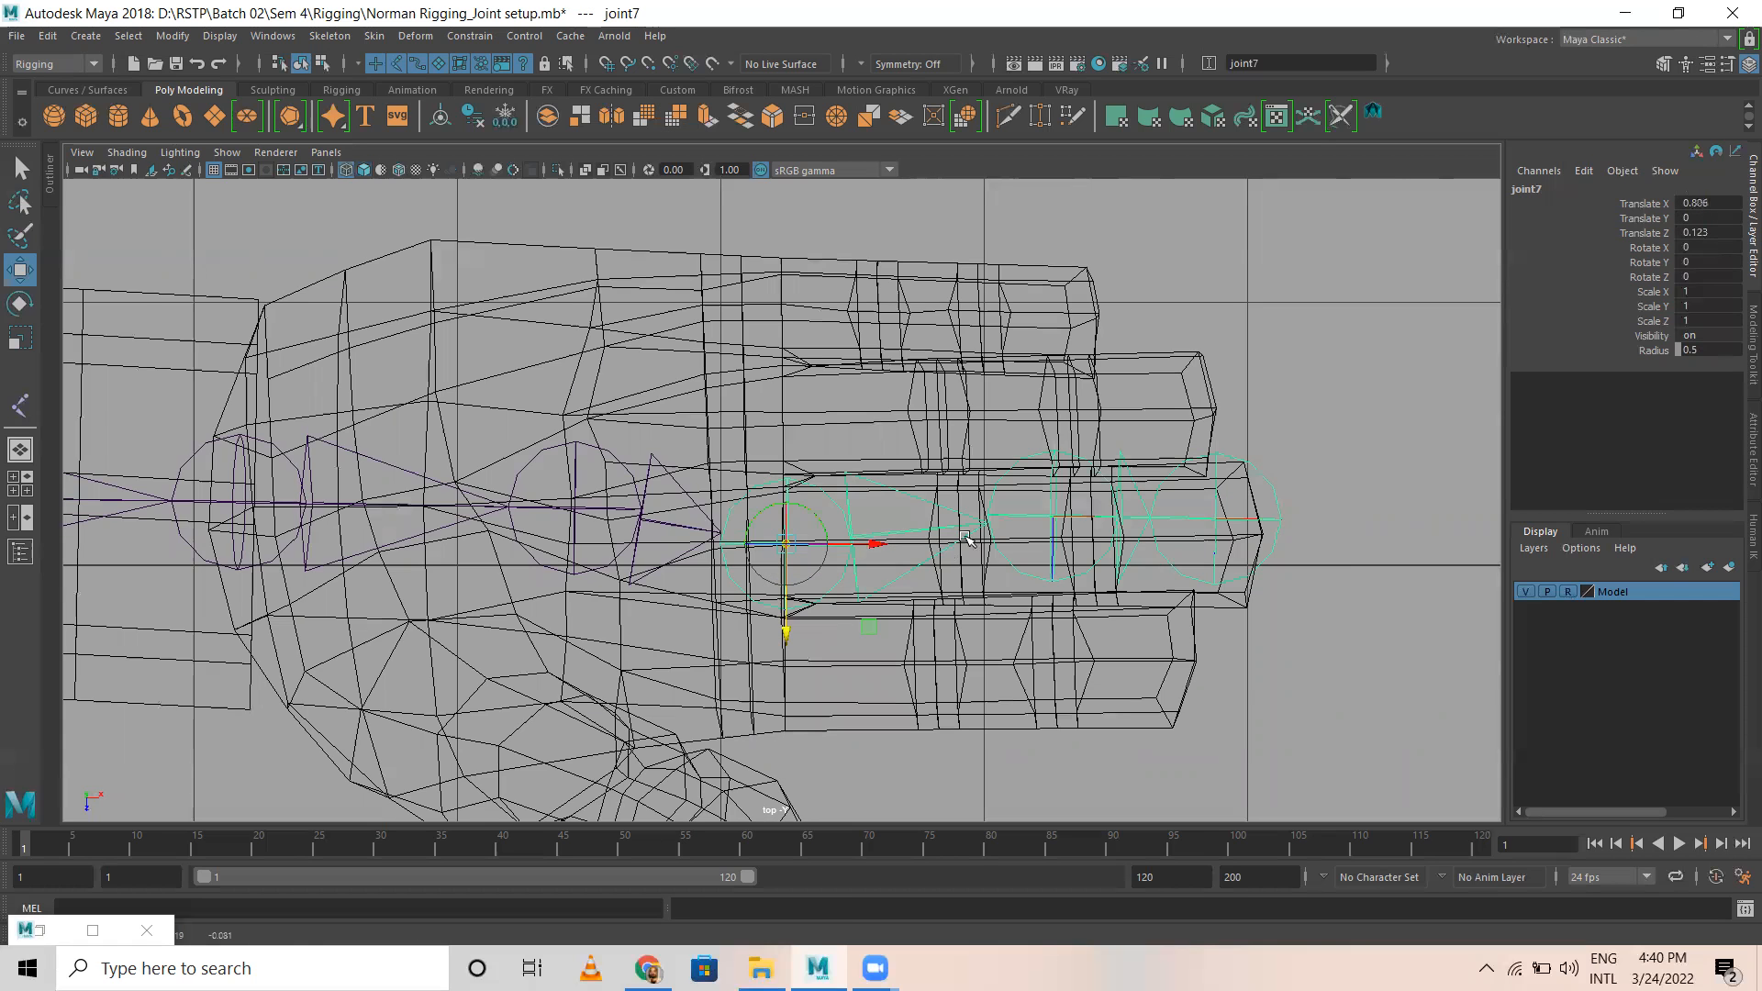
pyautogui.click(1055, 514)
pyautogui.moveTo(1051, 602); pyautogui.dragTo(1048, 628)
pyautogui.moveTo(1139, 540); pyautogui.dragTo(1045, 533)
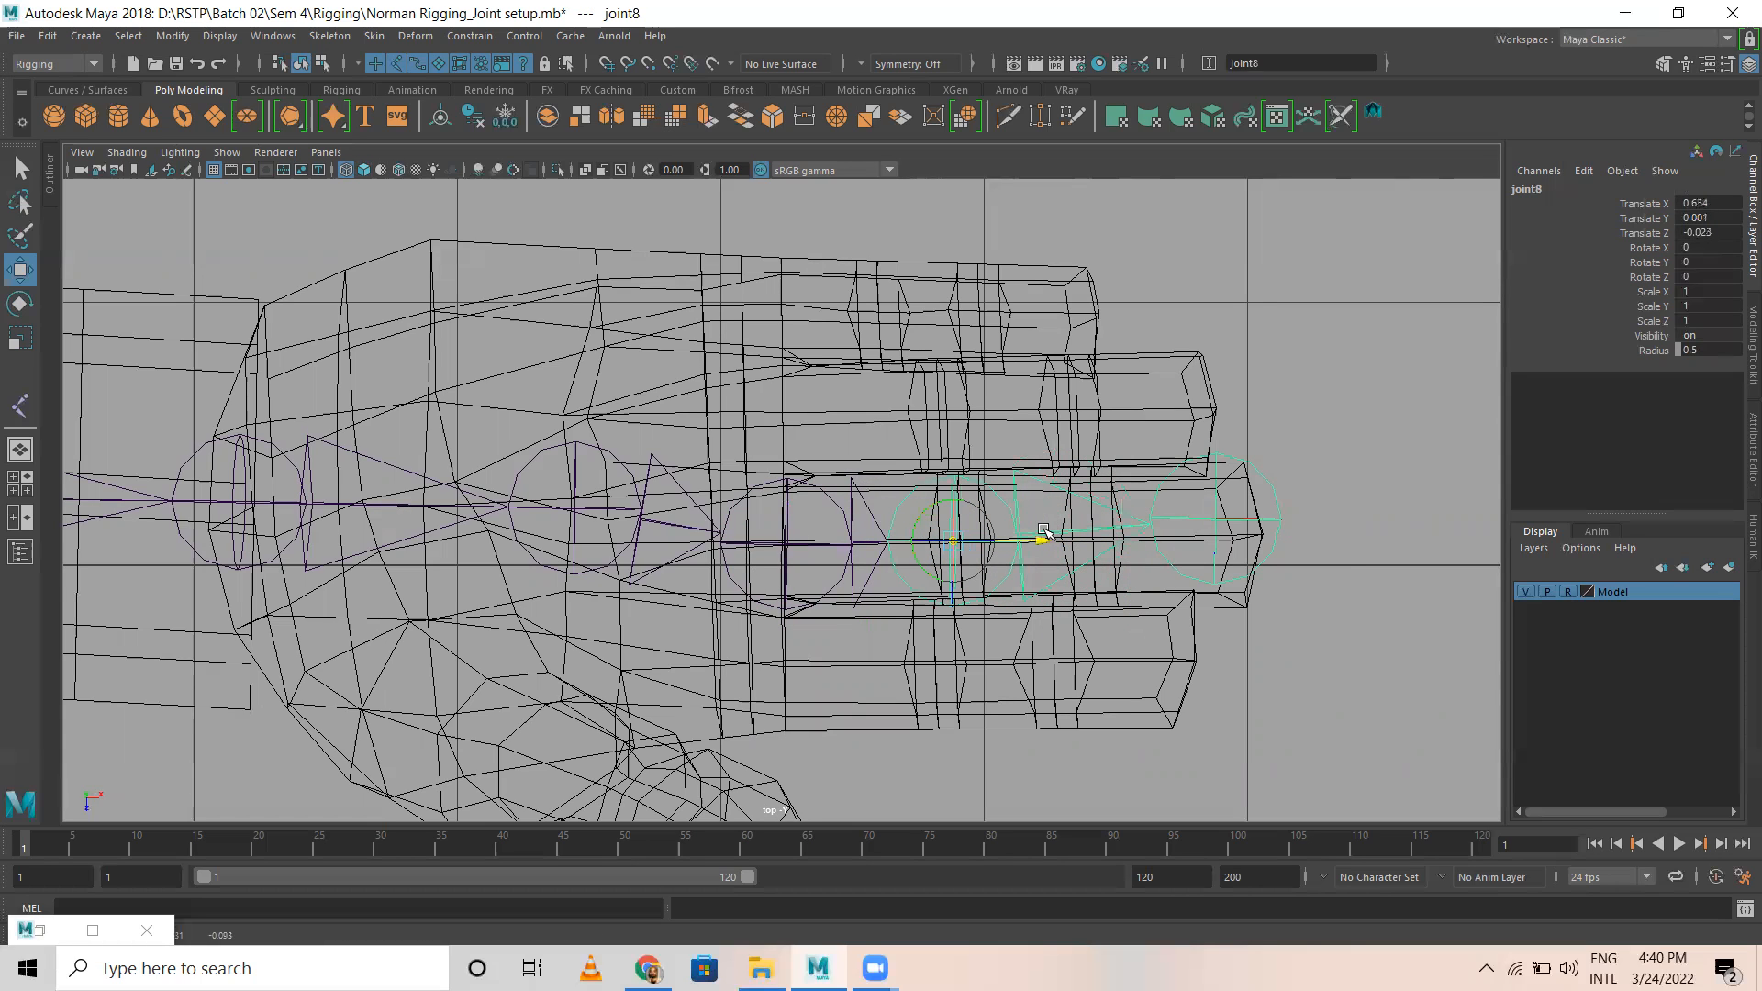
# Step: Move the middle finger's end joint back to the outer knuckle crease and center it, at Translate X about 0.53
pyautogui.click(1208, 519)
pyautogui.moveTo(1294, 520); pyautogui.dragTo(1094, 519)
pyautogui.moveTo(1090, 597); pyautogui.dragTo(1093, 618)
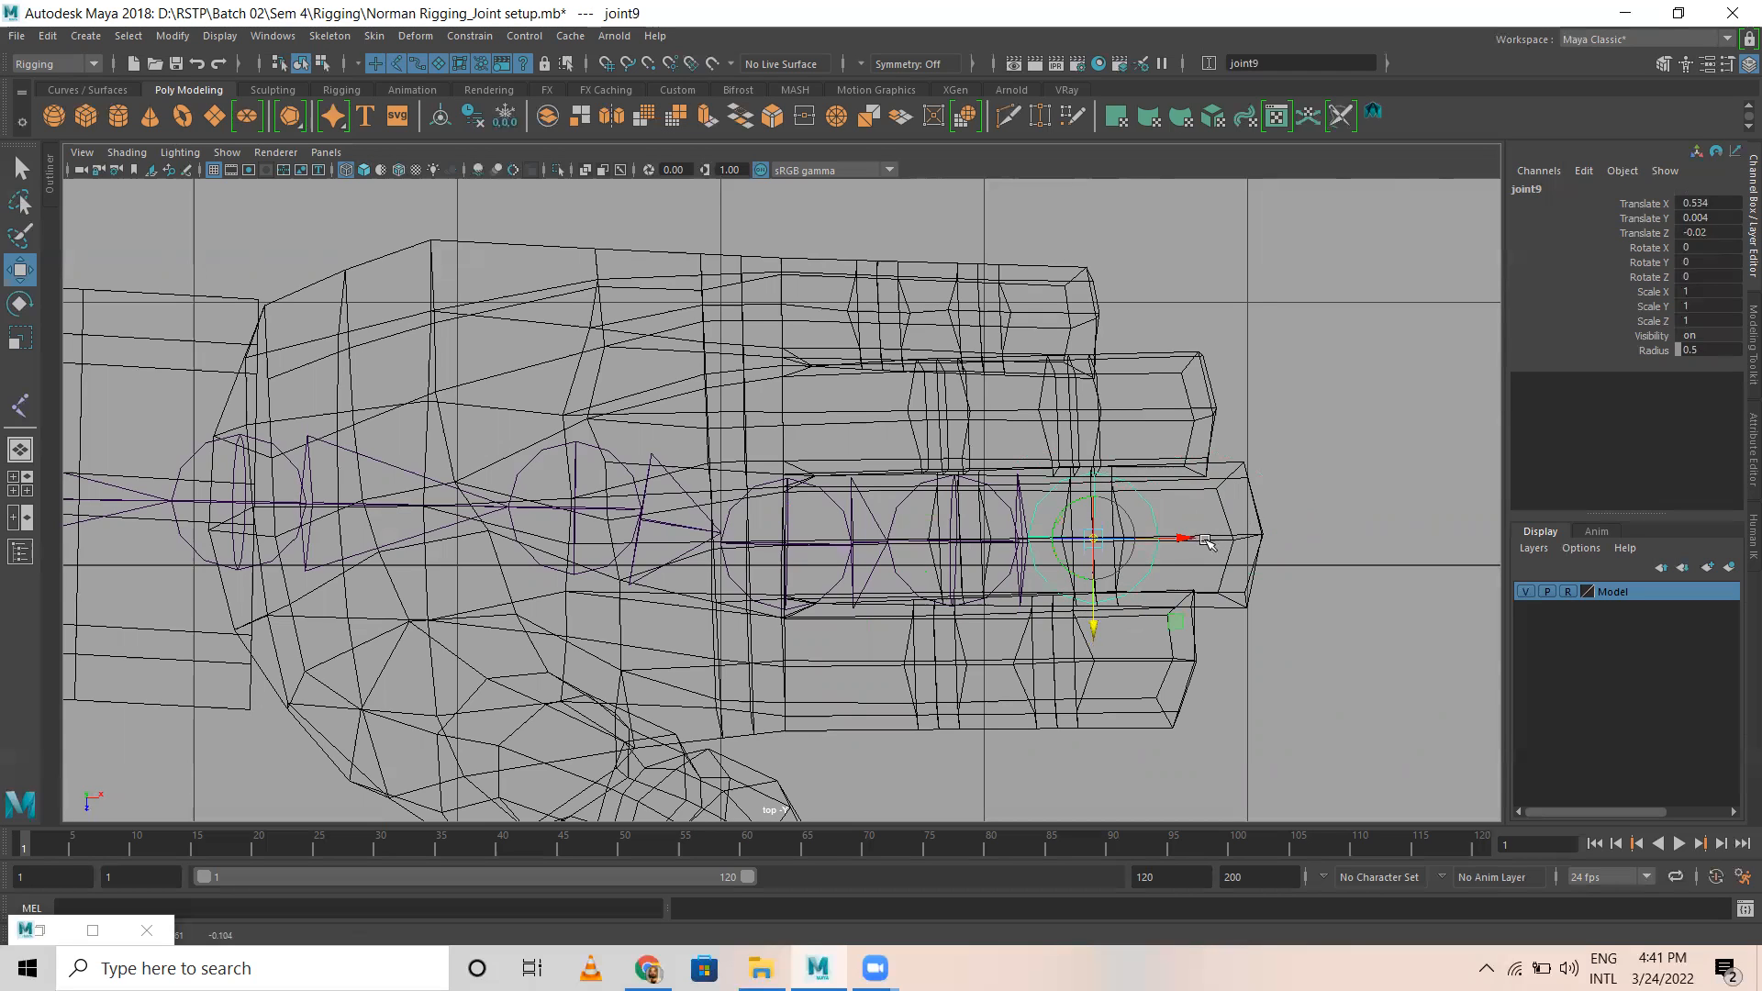
# Step: Try to extend the middle finger by duplicating its end joint and sliding the copy toward the fingertip
pyautogui.hotkey('ctrl', 'd')
pyautogui.moveTo(1174, 540); pyautogui.dragTo(1128, 537)
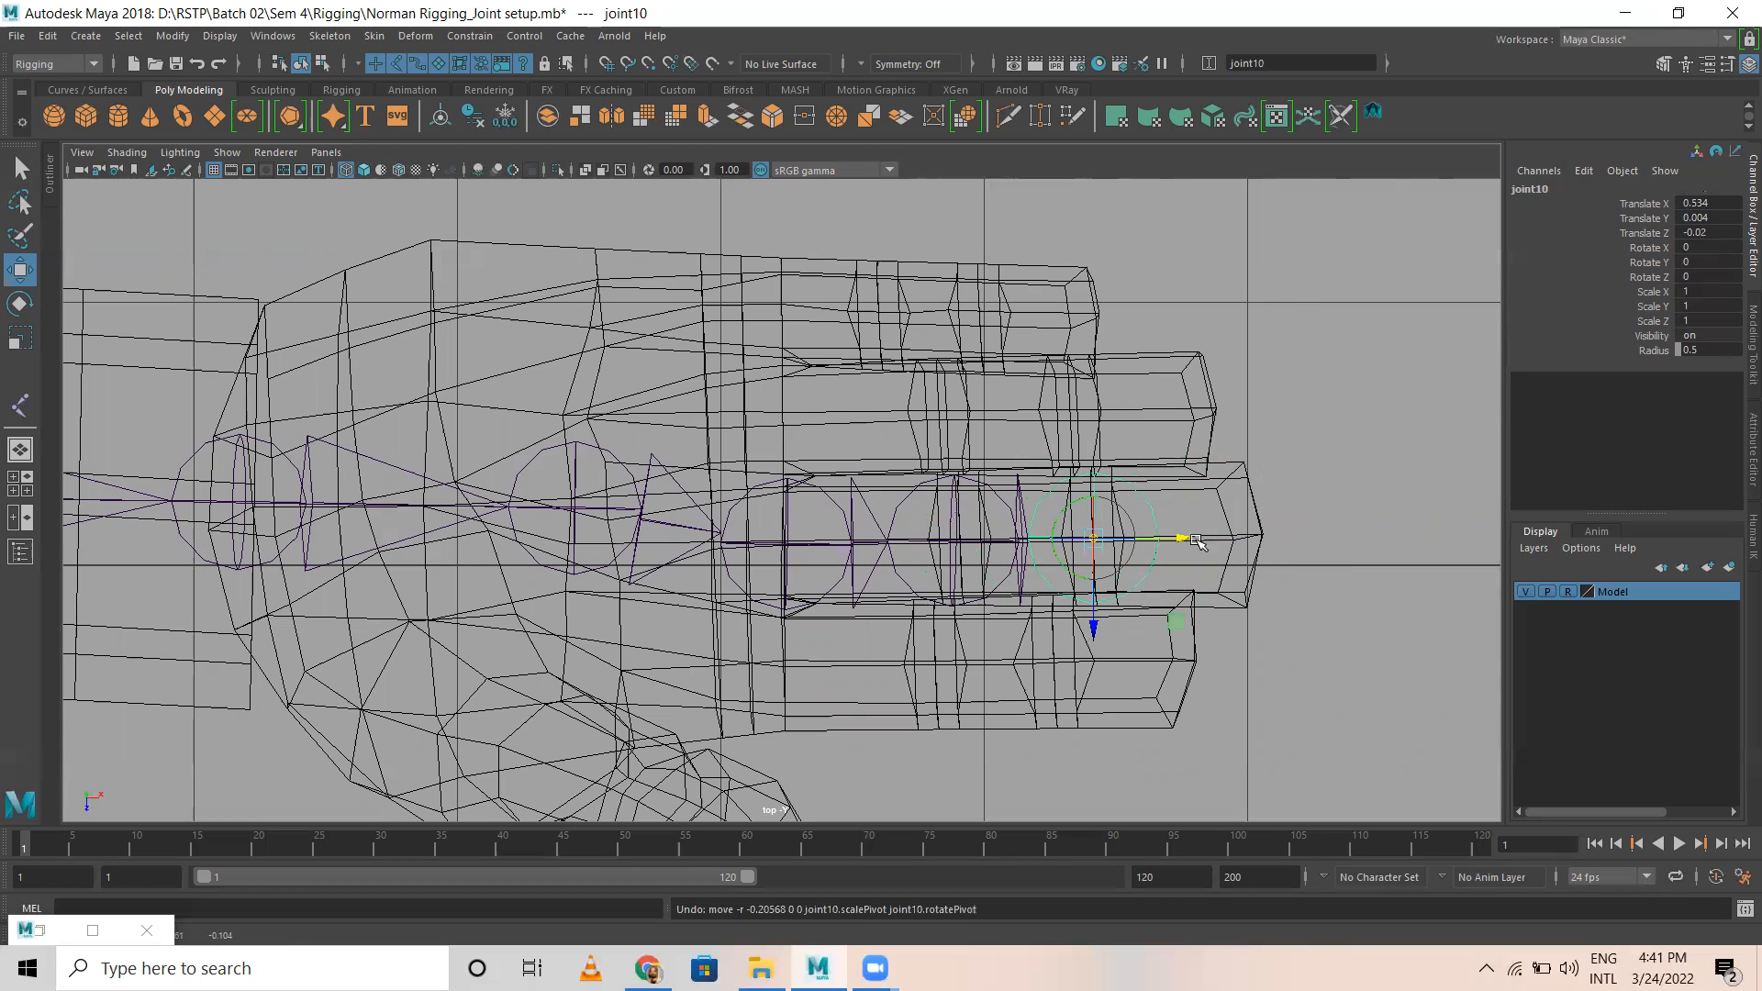
pyautogui.click(1178, 522)
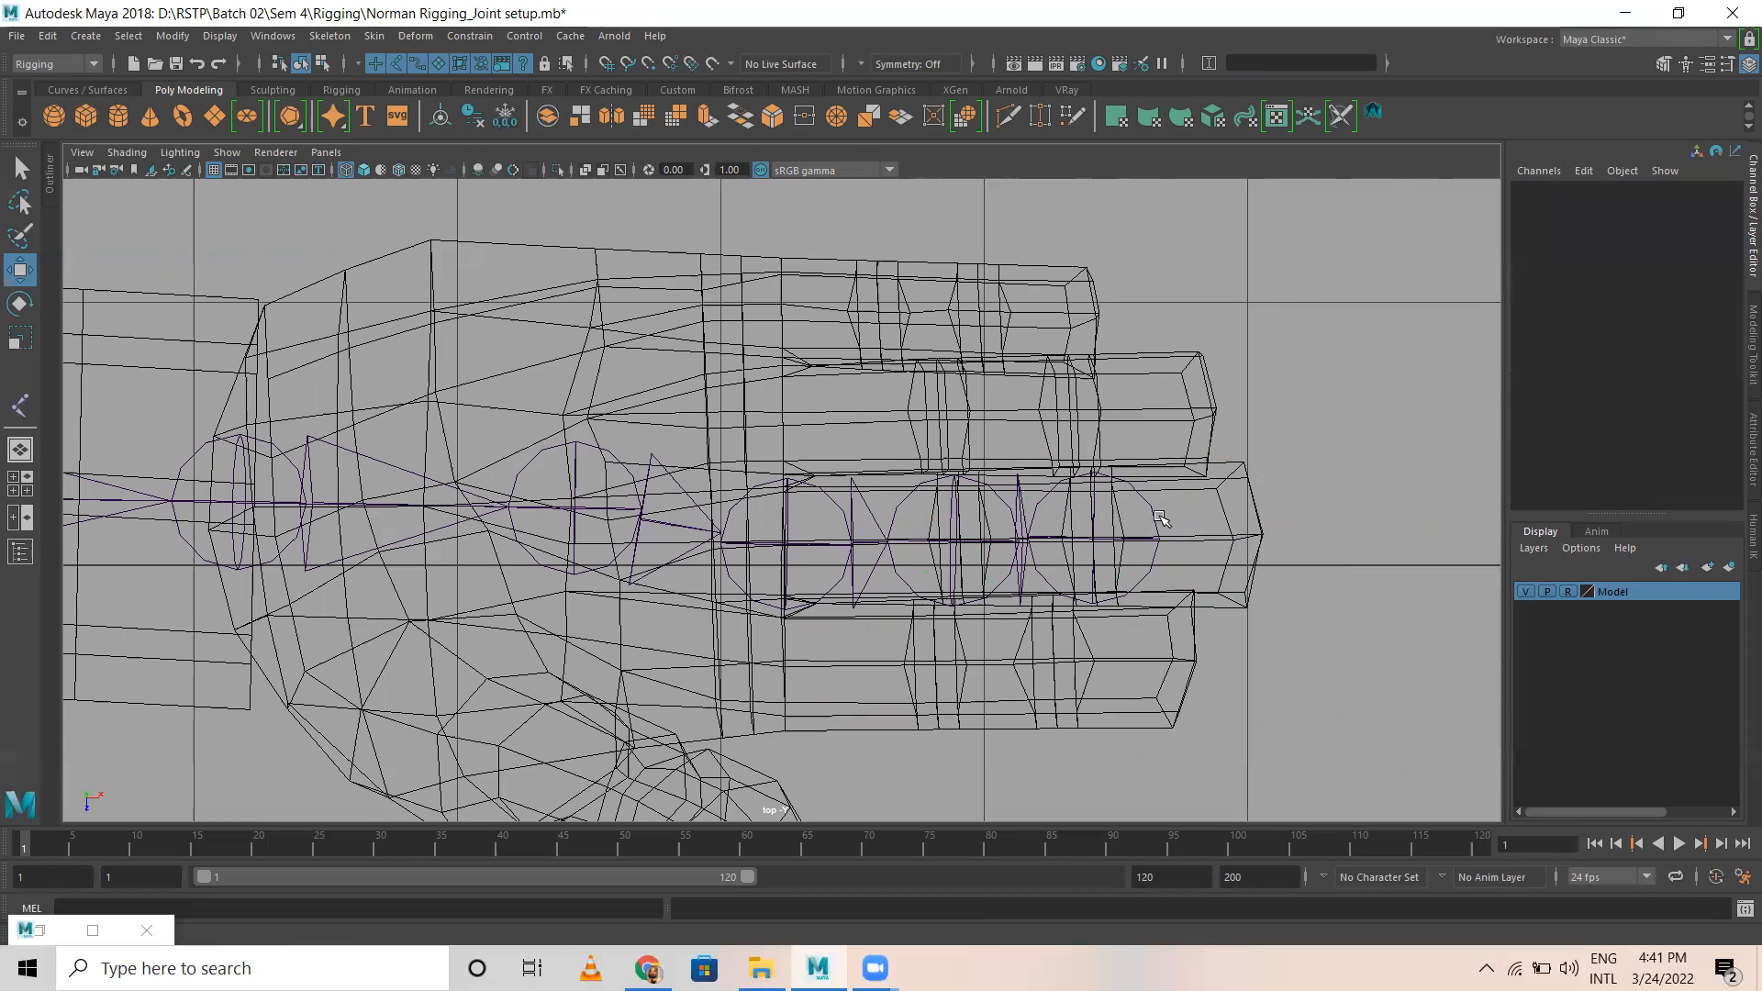
pyautogui.click(1160, 523)
pyautogui.hotkey('ctrl', 'd')
pyautogui.moveTo(1178, 540); pyautogui.dragTo(1344, 544)
pyautogui.hotkey('ctrl', 'z')
pyautogui.hotkey('ctrl', 'z')
pyautogui.hotkey('ctrl', 'z')
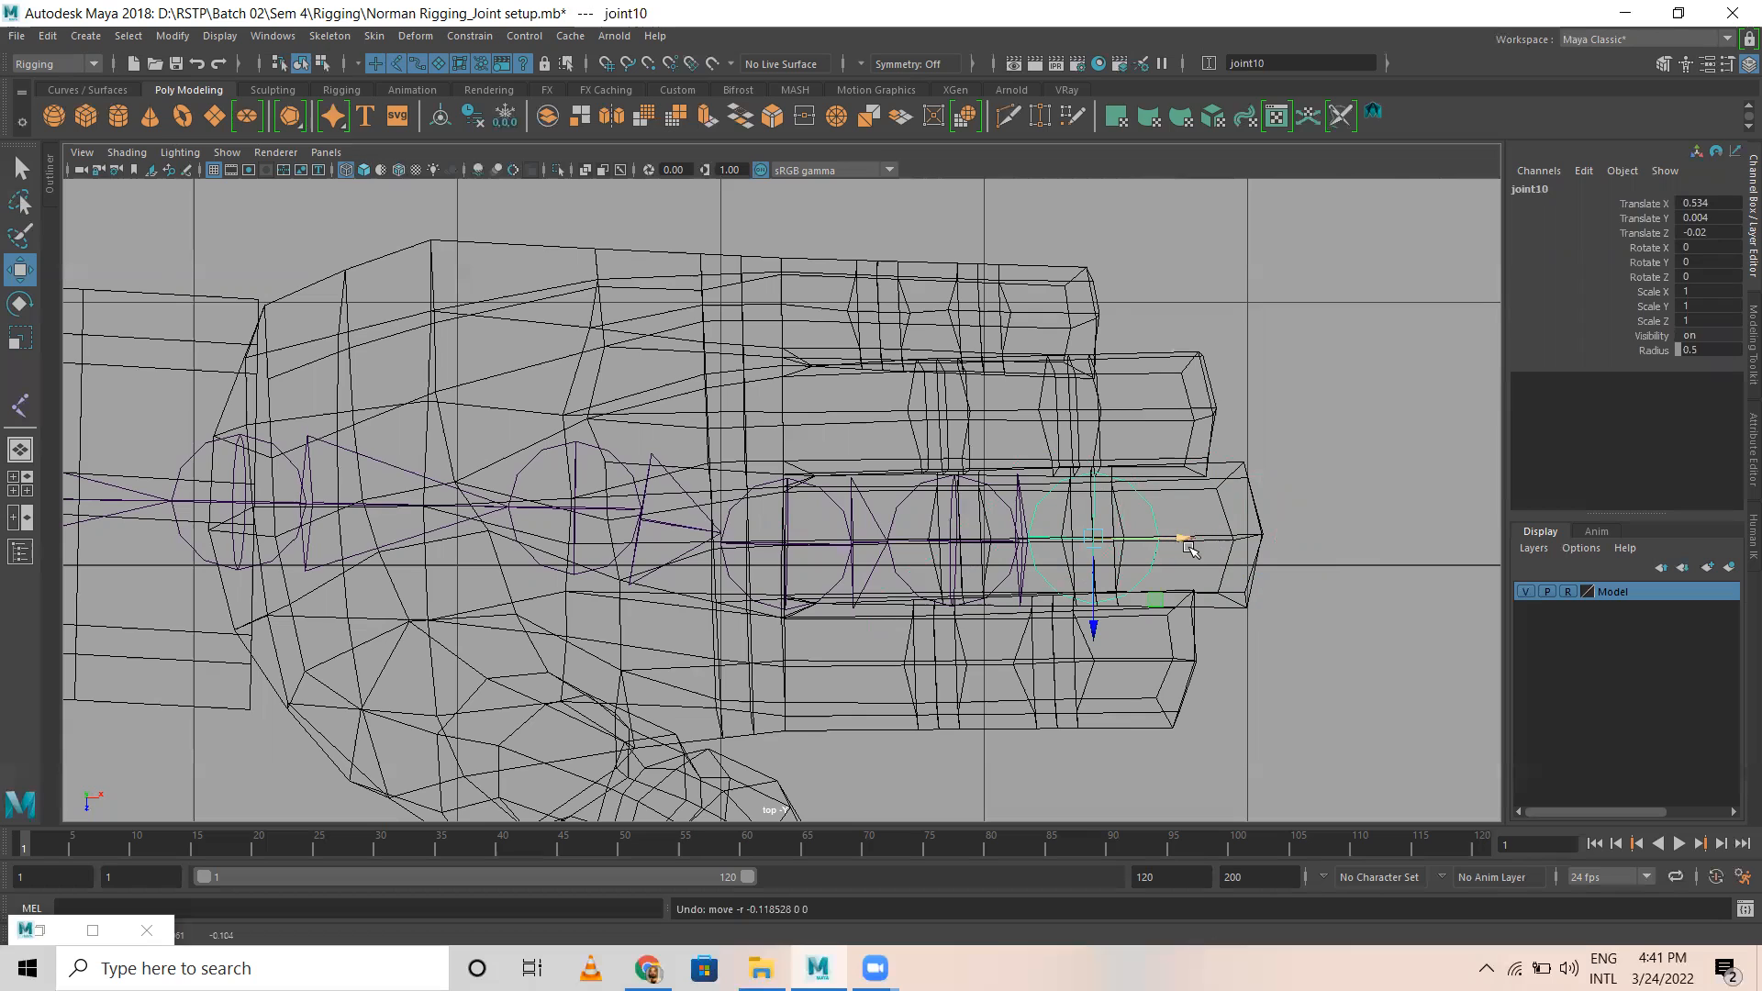
pyautogui.press('Delete')
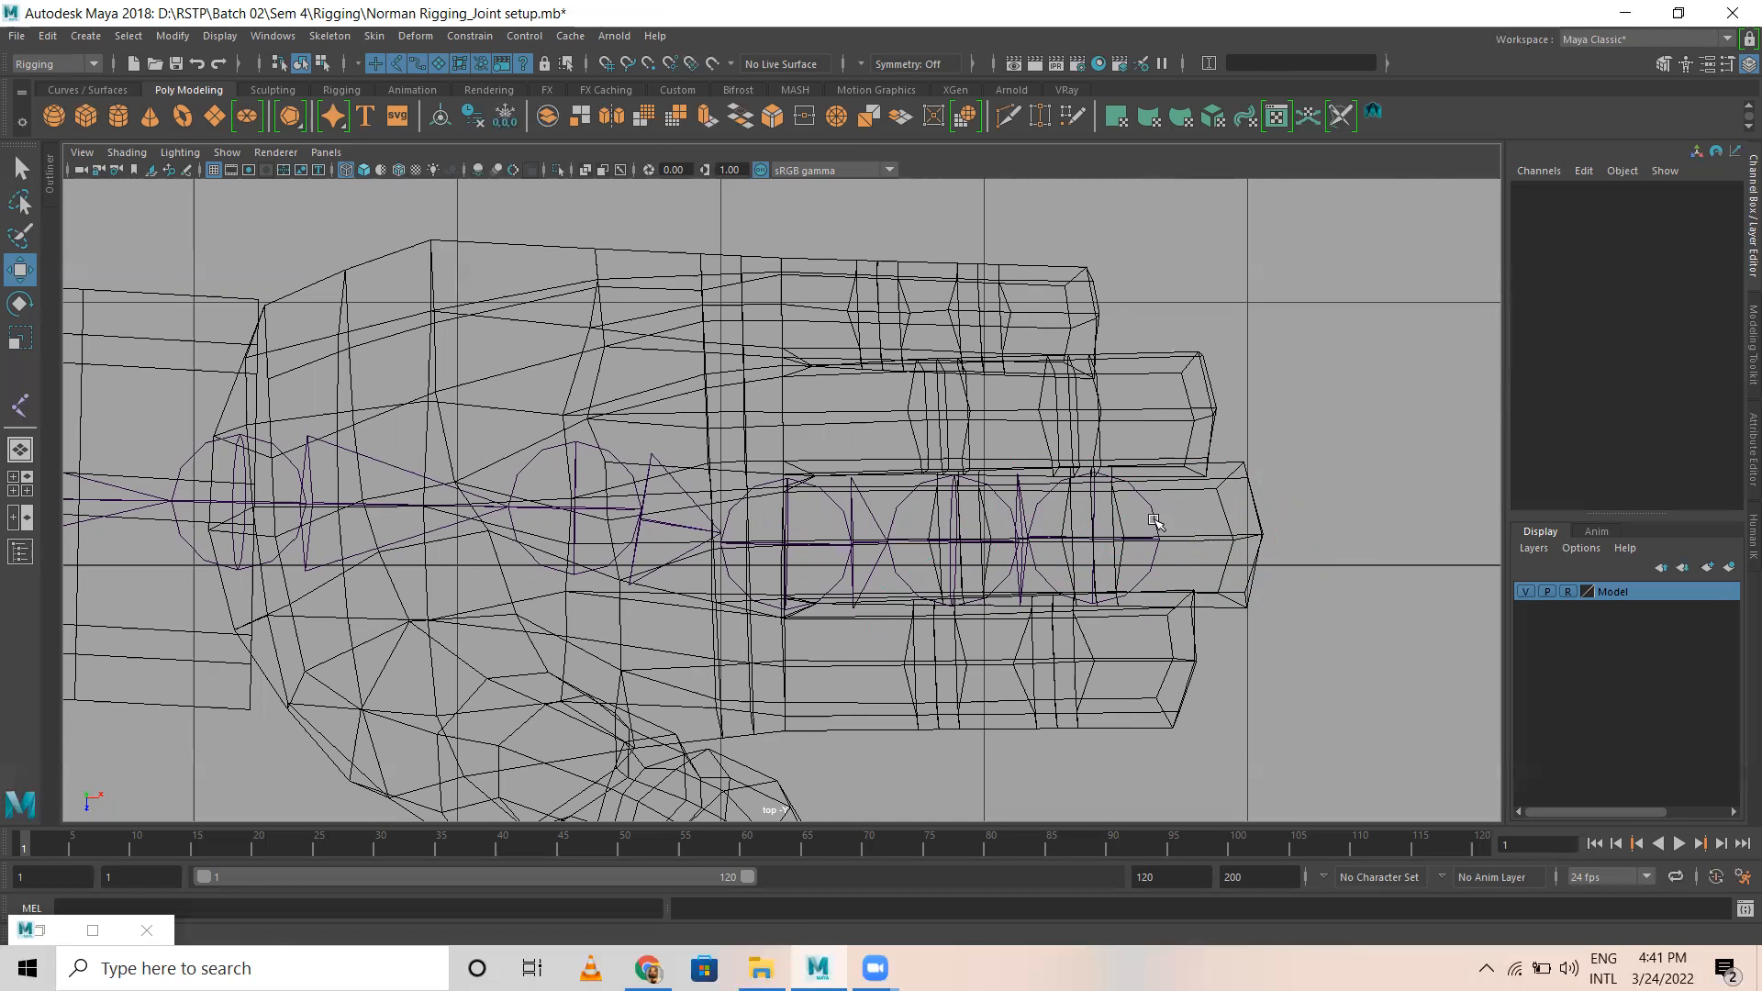
pyautogui.click(1154, 522)
pyautogui.click(1196, 540)
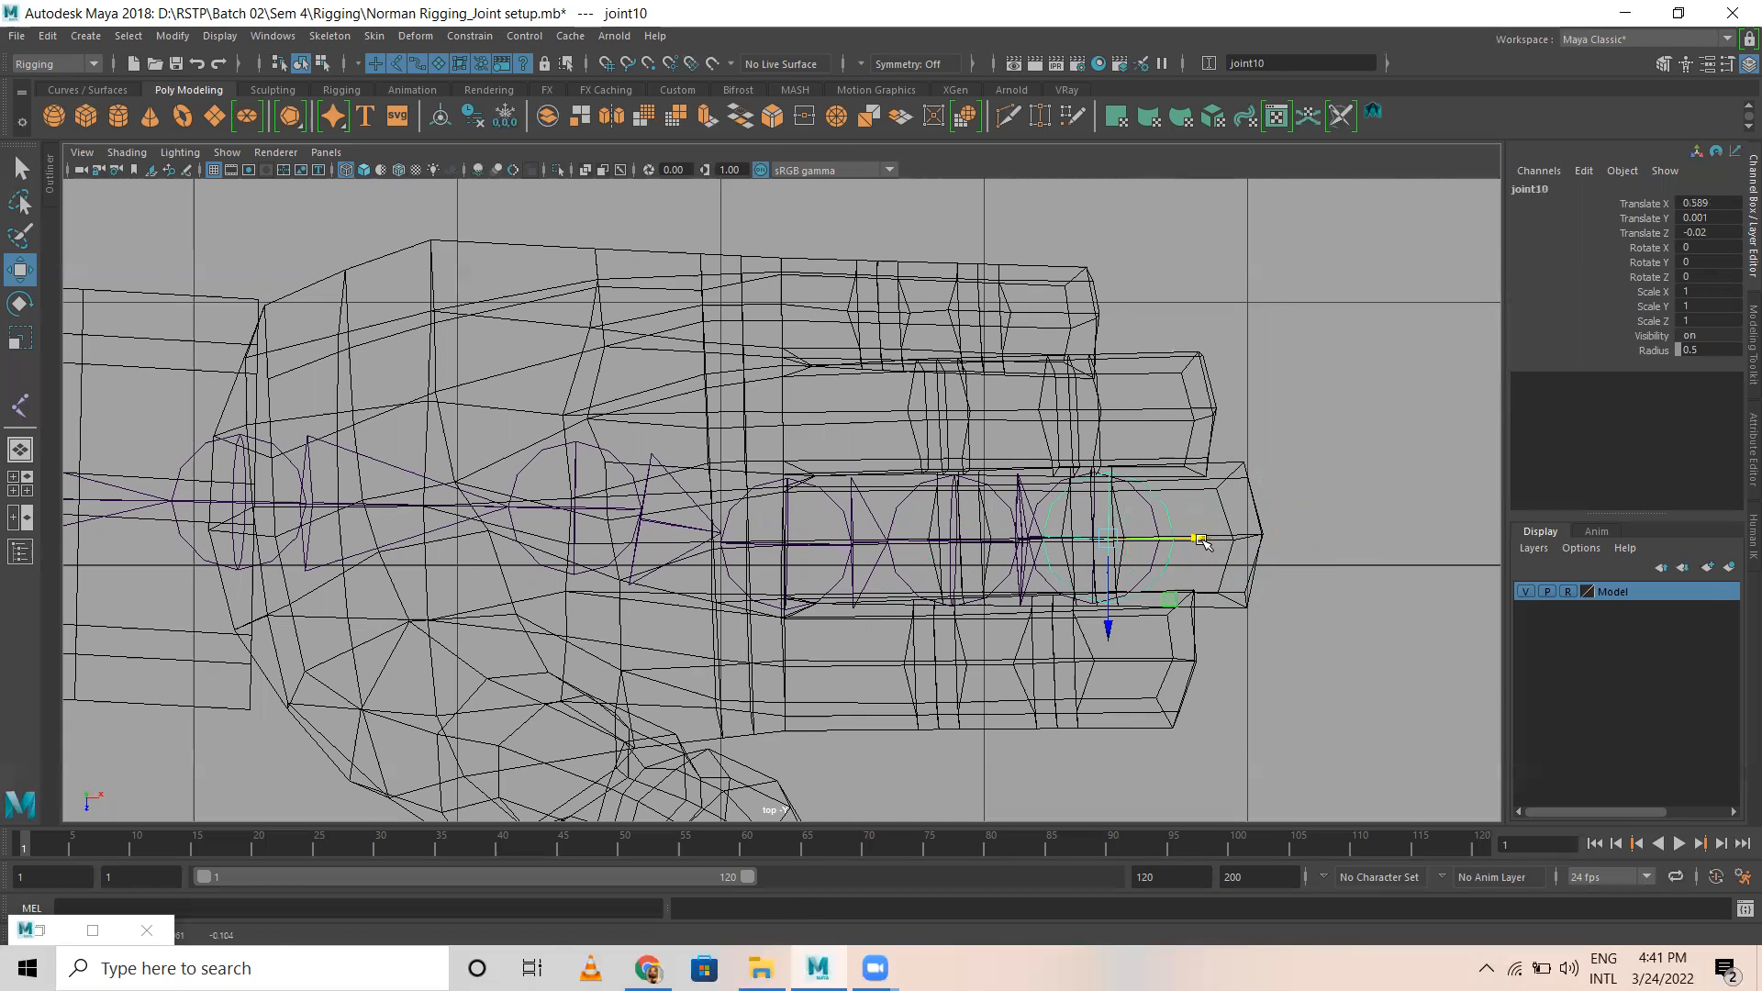
pyautogui.hotkey('ctrl', 'z')
pyautogui.hotkey('ctrl', 'z')
pyautogui.click(1153, 513)
pyautogui.moveTo(1185, 533); pyautogui.dragTo(1237, 536)
pyautogui.hotkey('ctrl', 'z')
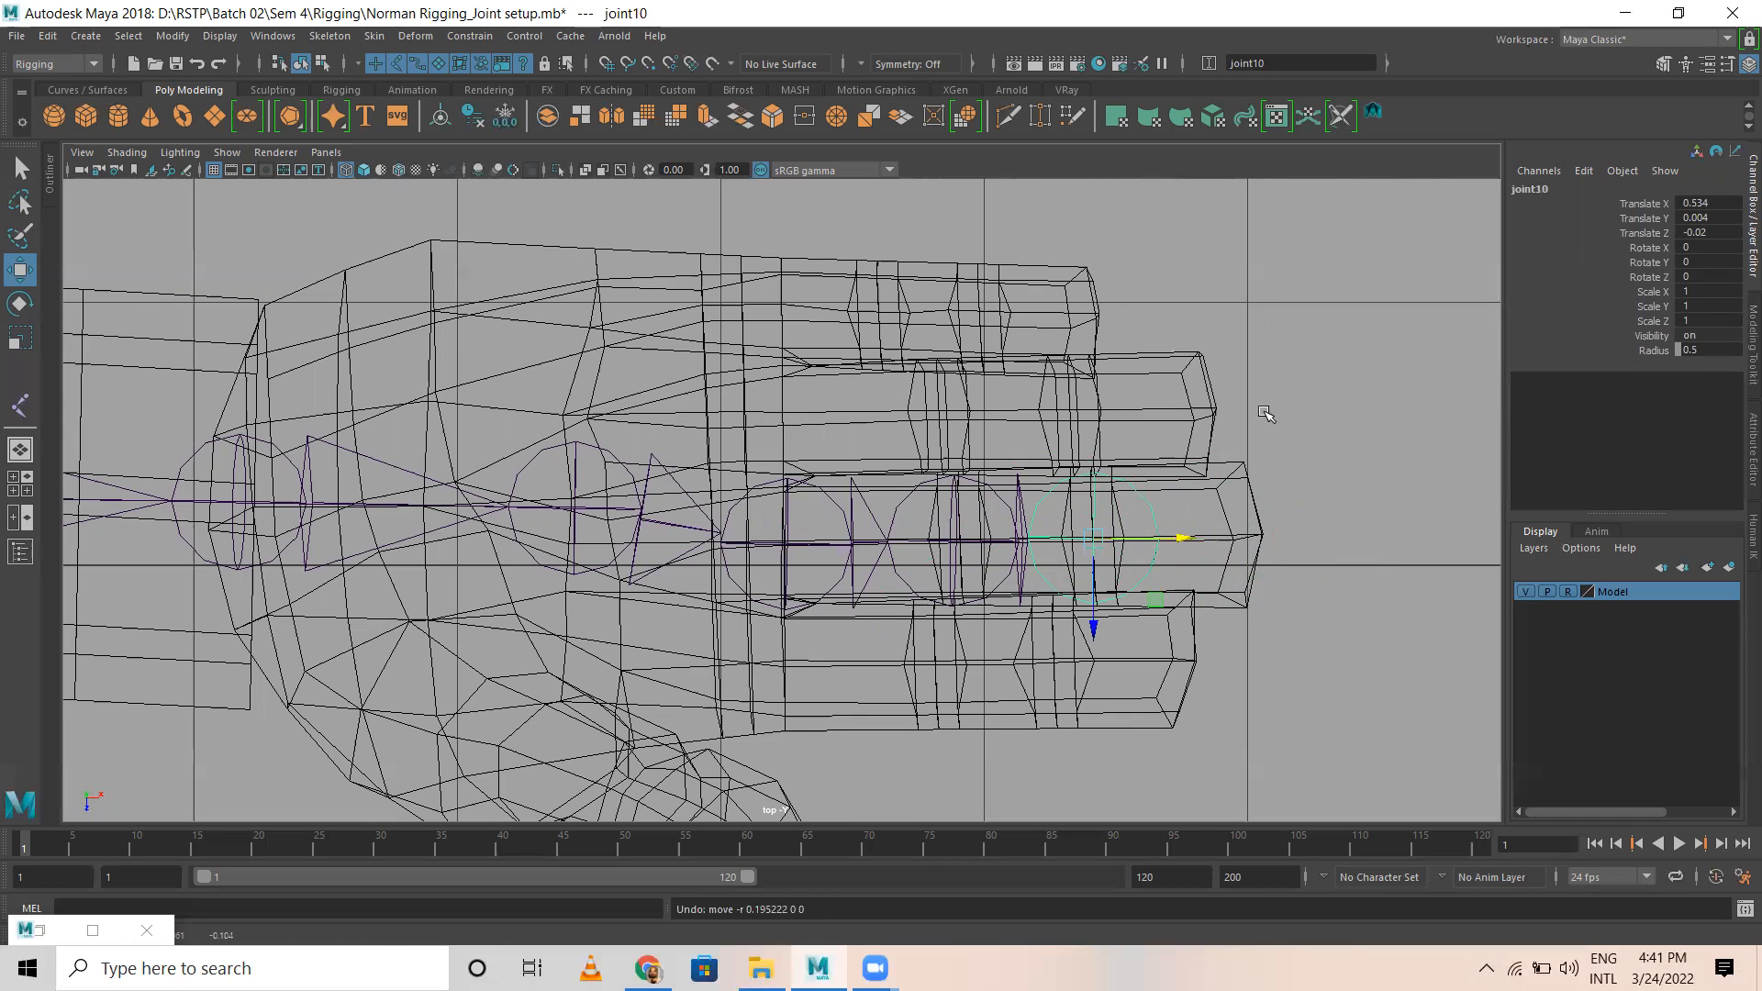
# Step: In the perspective view, set the Model layer to template and try sliding the duplicated joint along the middle finger
pyautogui.press('space')
pyautogui.press('space')
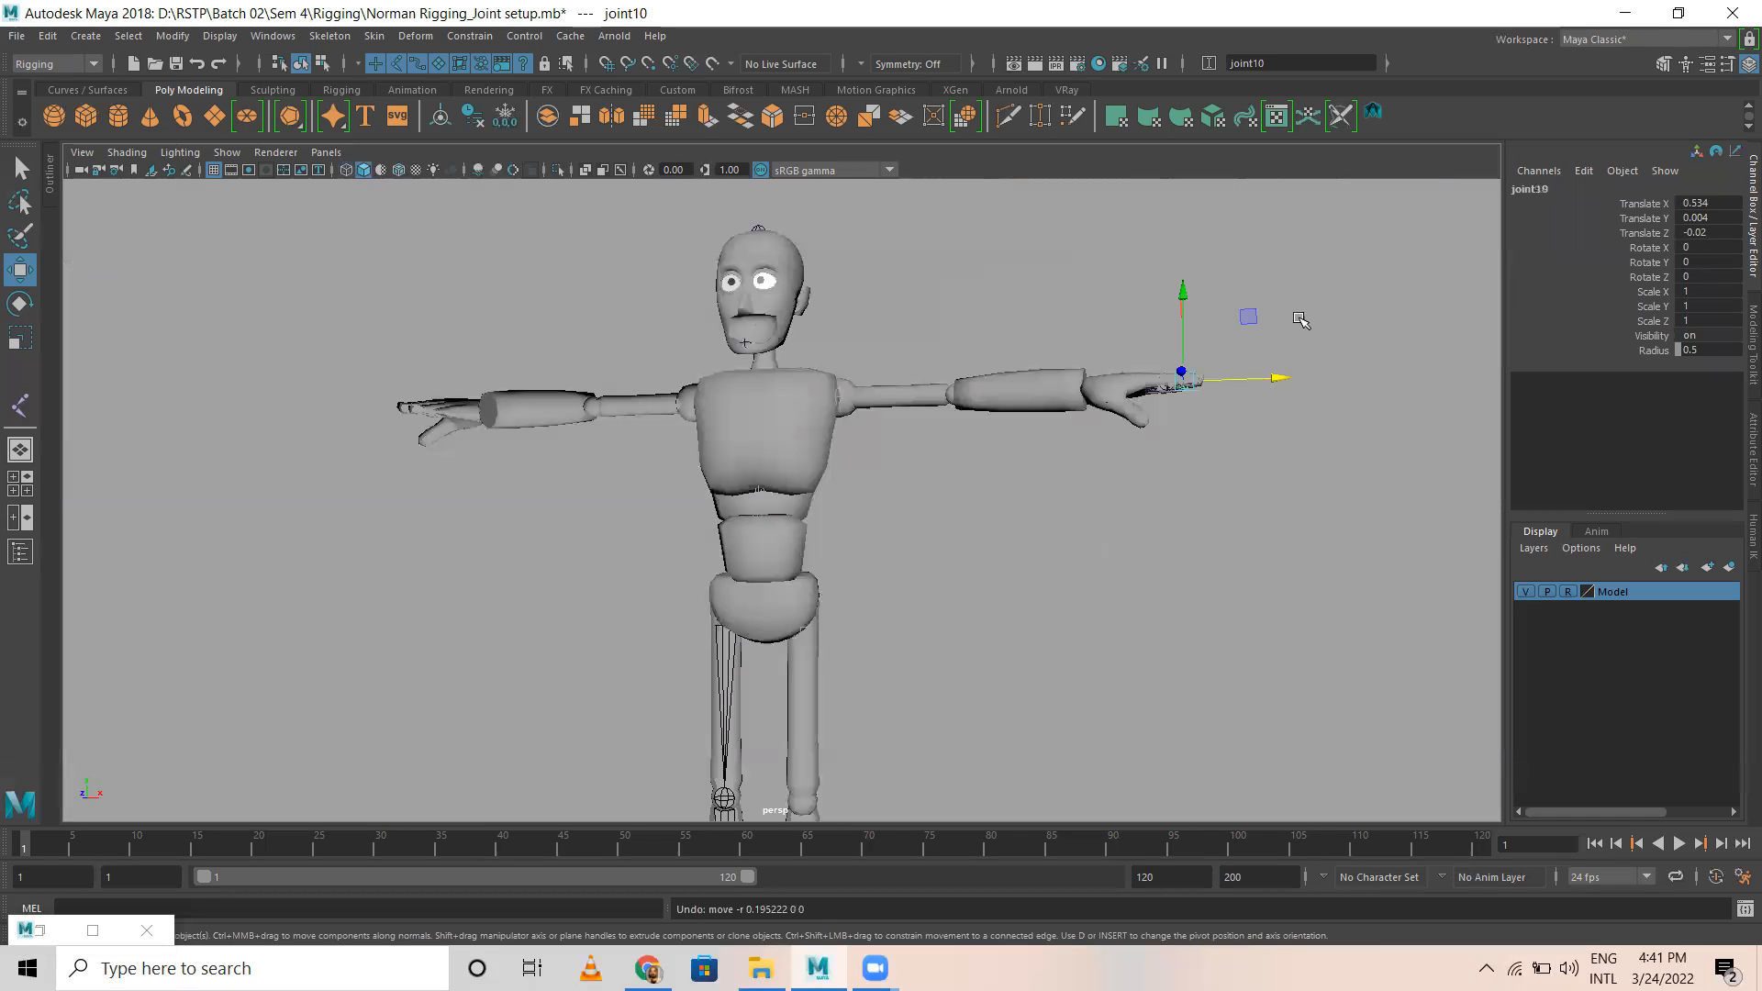
pyautogui.click(1569, 593)
pyautogui.keyDown('alt'); pyautogui.moveTo(1148, 408); pyautogui.dragTo(1153, 580); pyautogui.keyUp('alt')
pyautogui.keyDown('alt'); pyautogui.moveTo(1153, 580); pyautogui.dragTo(1389, 555, button='right'); pyautogui.keyUp('alt')
pyautogui.keyDown('alt'); pyautogui.moveTo(1389, 554); pyautogui.dragTo(816, 394, button='middle'); pyautogui.keyUp('alt')
pyautogui.keyDown('alt'); pyautogui.moveTo(815, 395); pyautogui.dragTo(1203, 474, button='right'); pyautogui.keyUp('alt')
pyautogui.keyDown('alt'); pyautogui.moveTo(1203, 475); pyautogui.dragTo(904, 247, button='middle'); pyautogui.keyUp('alt')
pyautogui.moveTo(975, 496); pyautogui.dragTo(886, 470)
pyautogui.hotkey('ctrl', 'z')
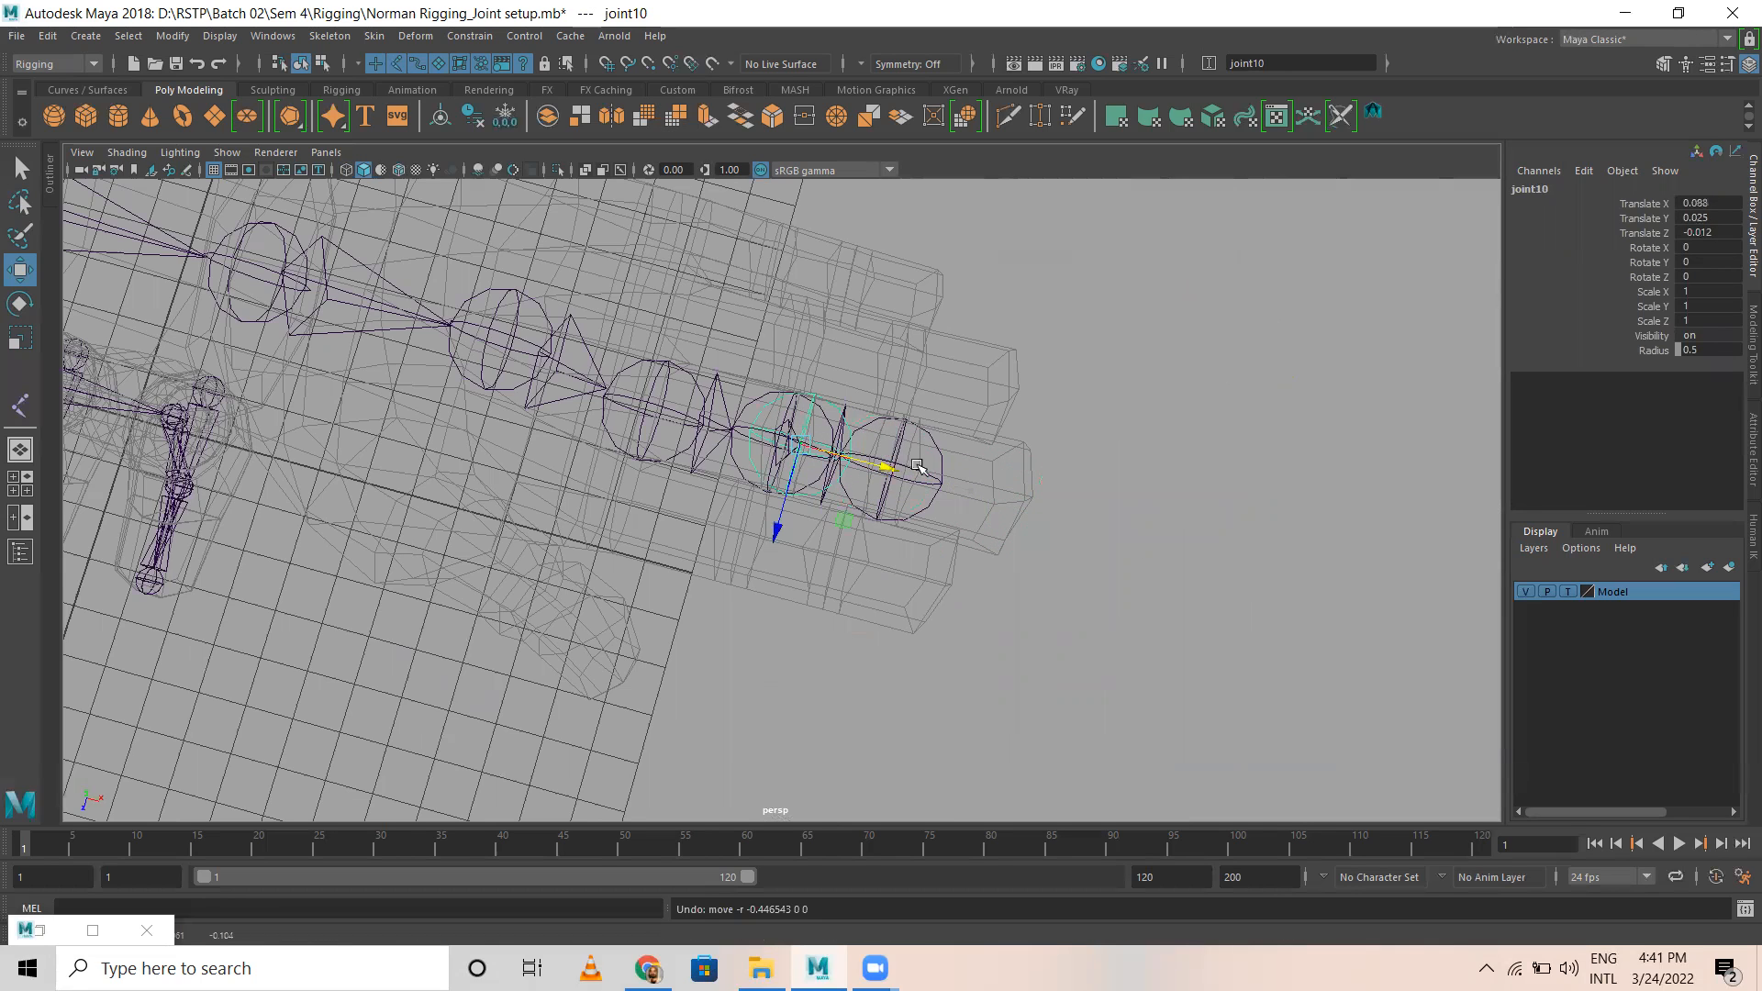
# Step: Undo the Model layer change and the end joint's duplication, leaving nothing selected
pyautogui.hotkey('ctrl', 'z')
pyautogui.hotkey('ctrl', 'z')
pyautogui.hotkey('ctrl', 'z')
pyautogui.hotkey('ctrl', 'z')
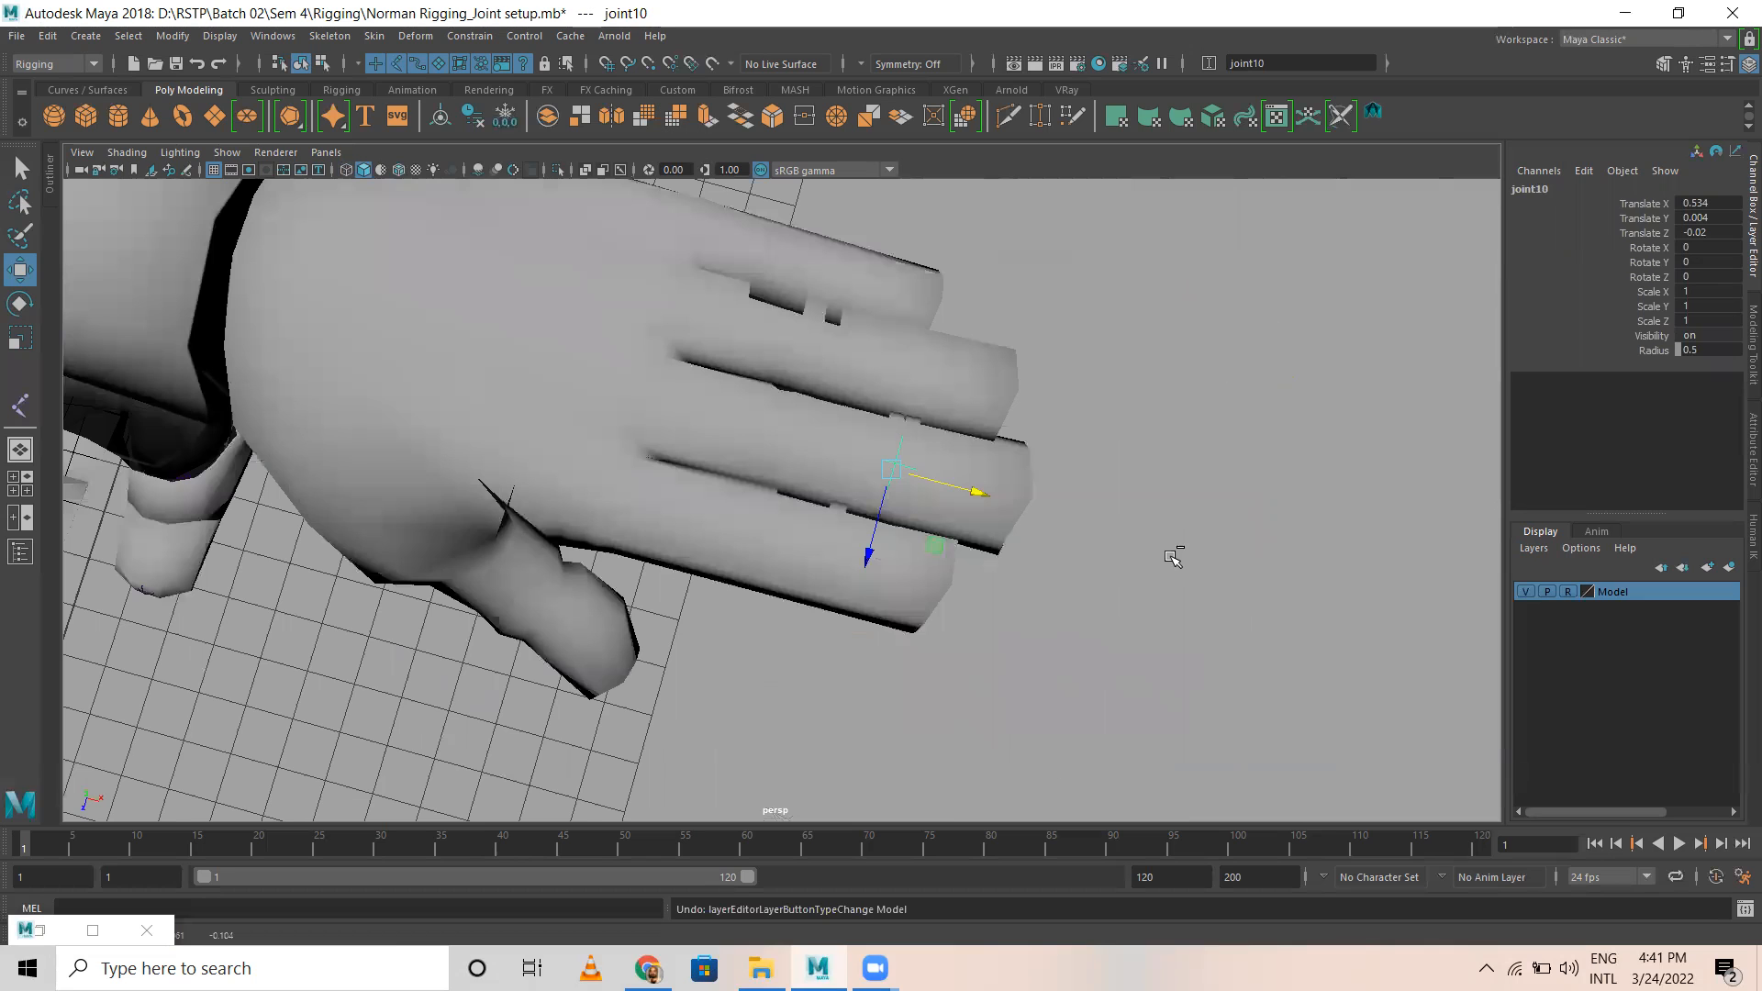
pyautogui.hotkey('ctrl', 'z')
pyautogui.hotkey('ctrl', 'z')
pyautogui.hotkey('ctrl', 'z')
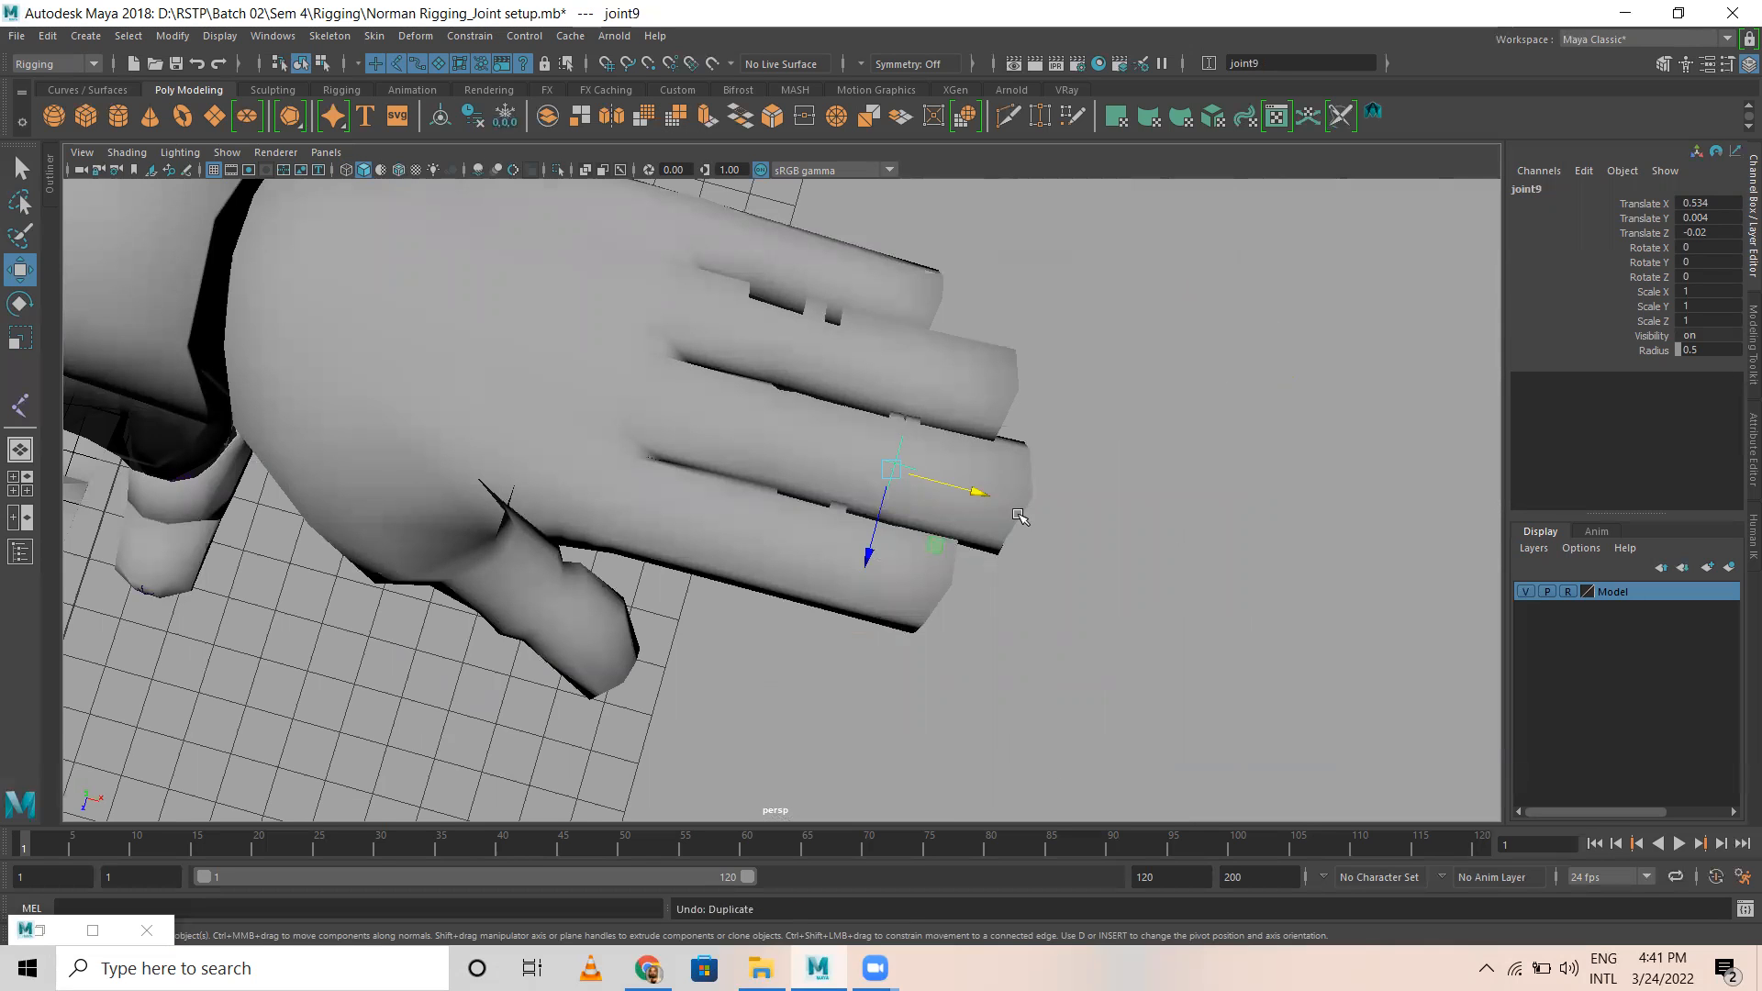
pyautogui.hotkey('ctrl', 'z')
pyautogui.press('4')
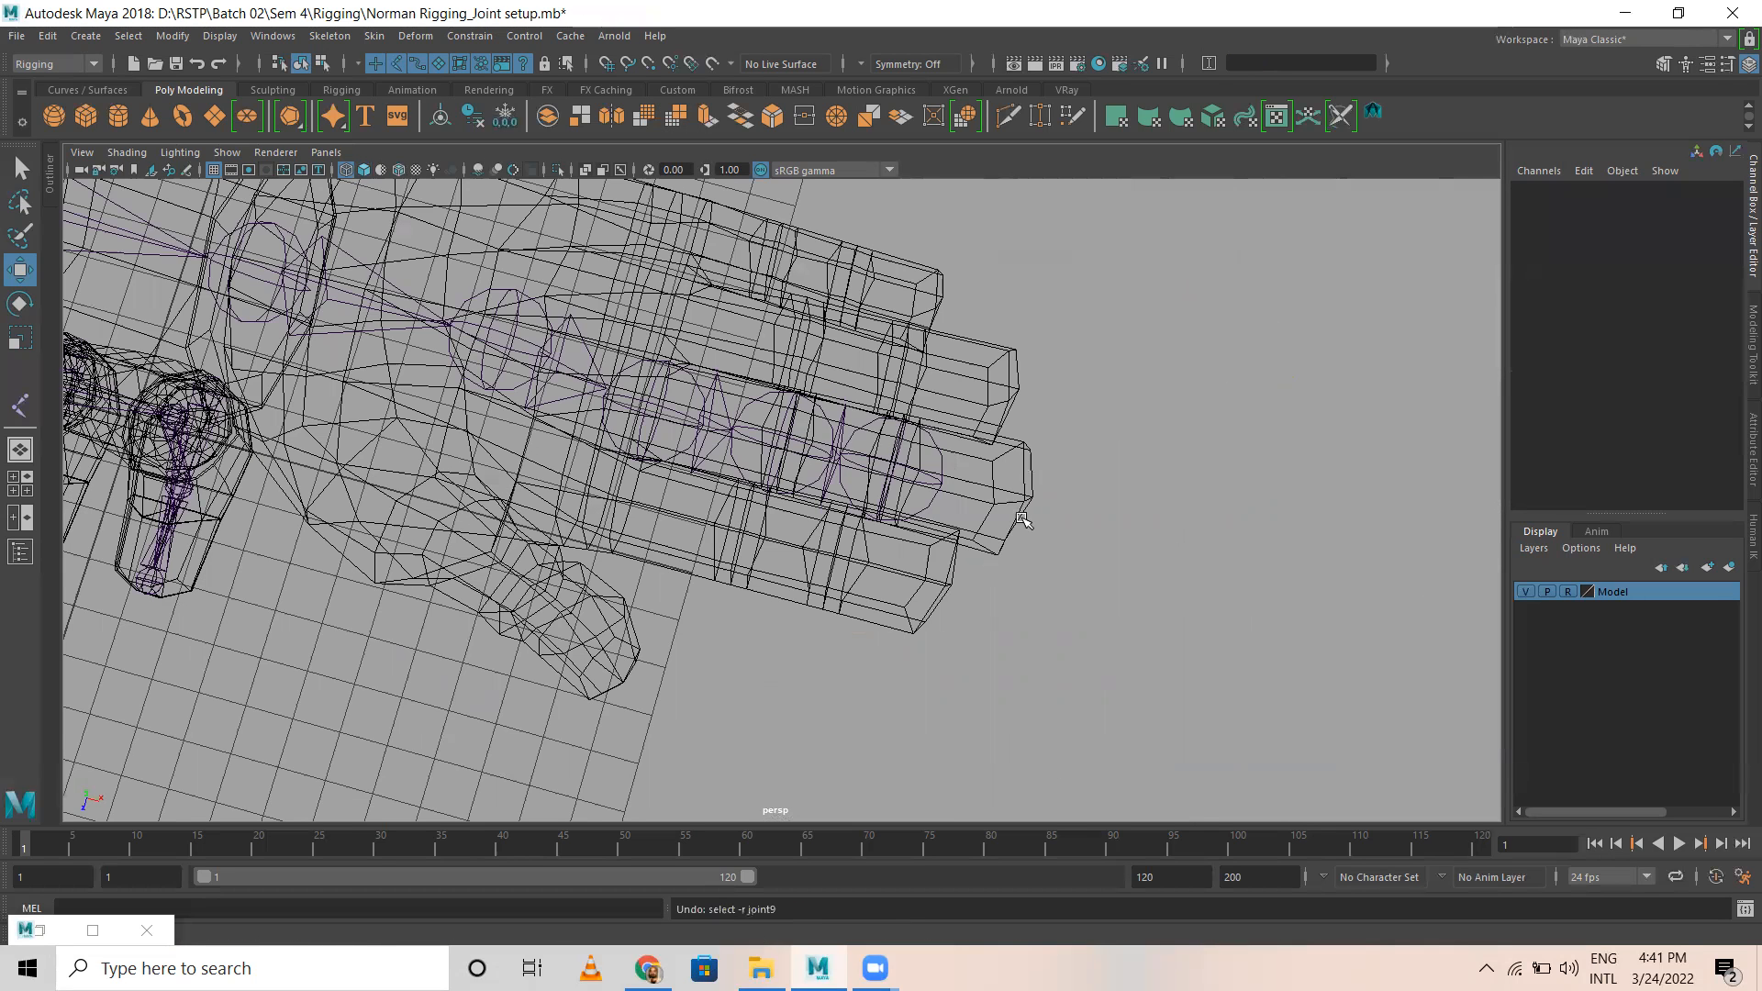
pyautogui.click(945, 463)
pyautogui.moveTo(967, 493); pyautogui.dragTo(1023, 520)
pyautogui.hotkey('ctrl', 'z')
pyautogui.click(1111, 537)
# Step: In the top view, create a joint at the middle fingertip with Create Joints and parent it to the finger's end joint
pyautogui.press('space')
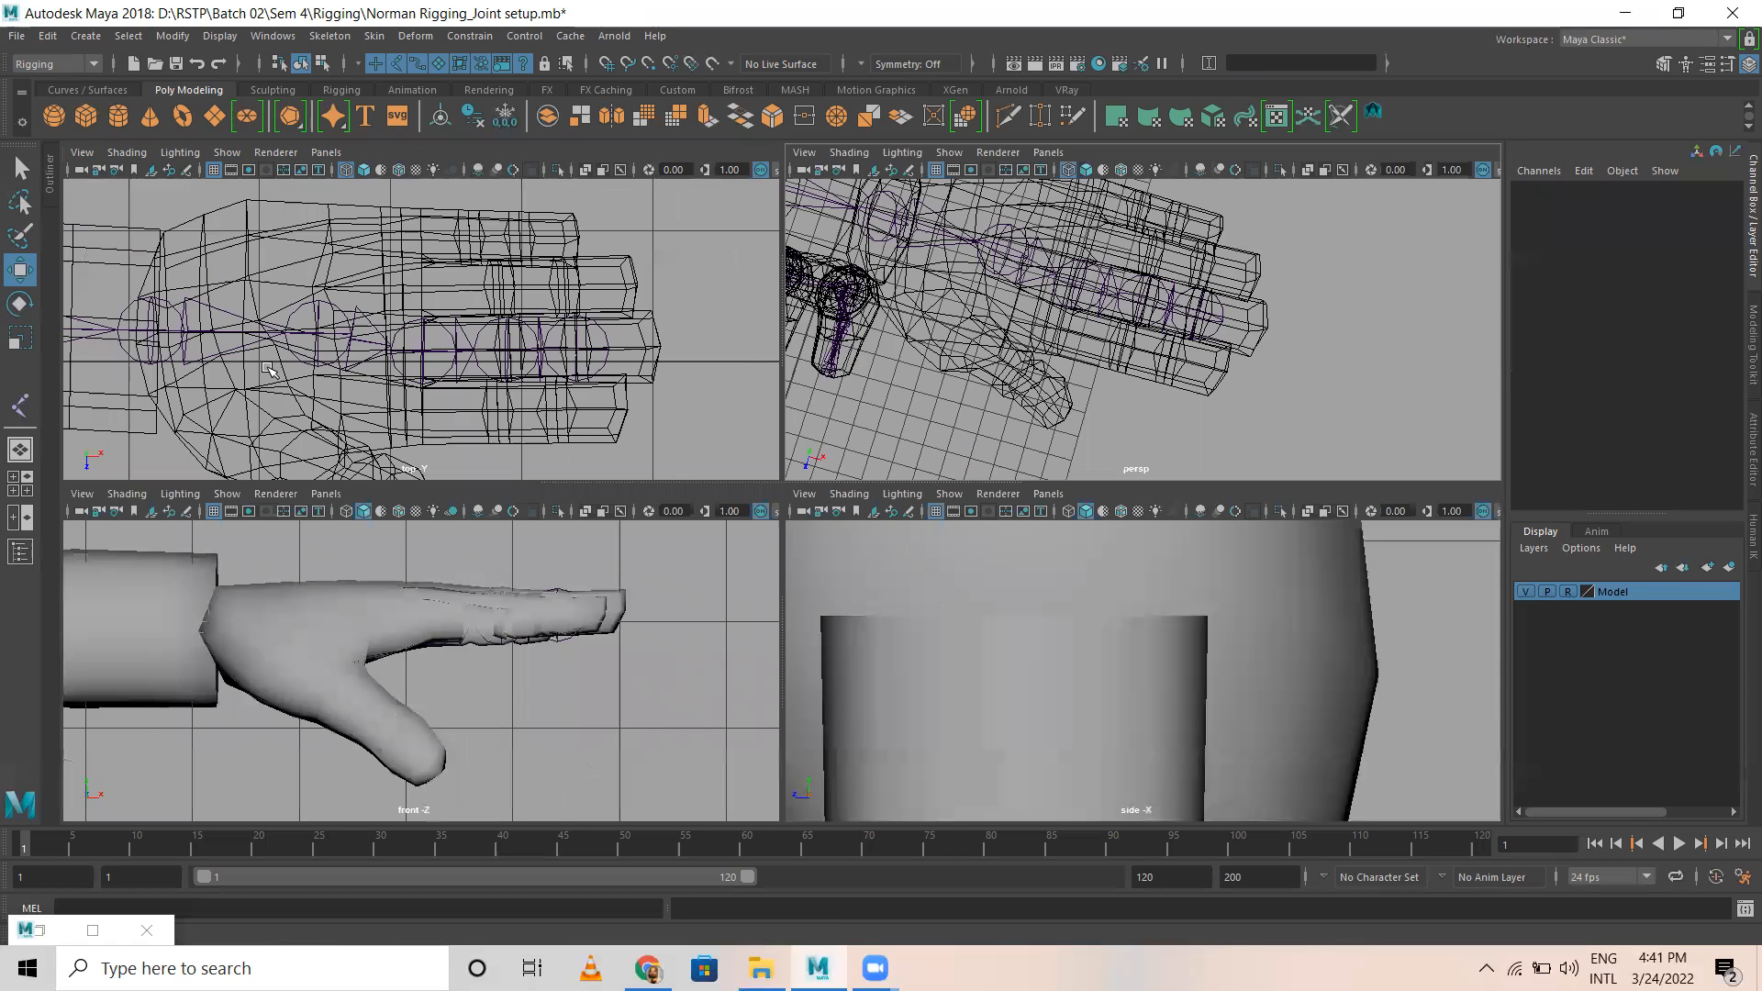
pyautogui.press('space')
pyautogui.click(329, 35)
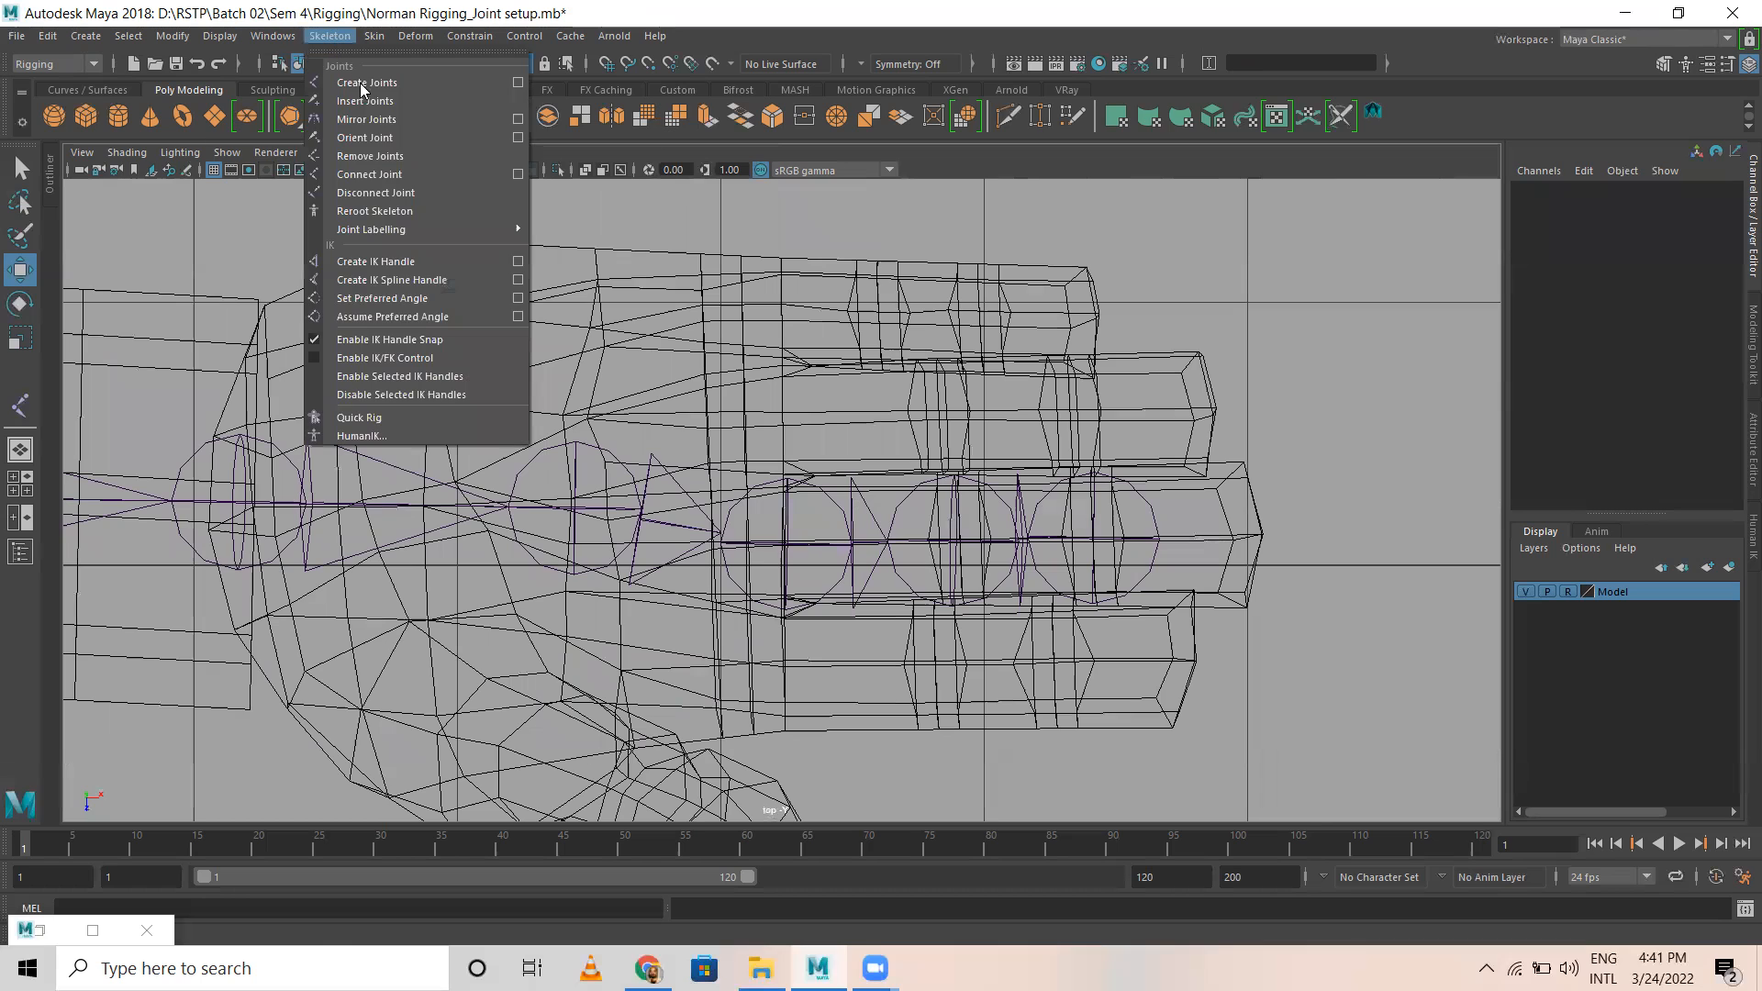
pyautogui.click(359, 83)
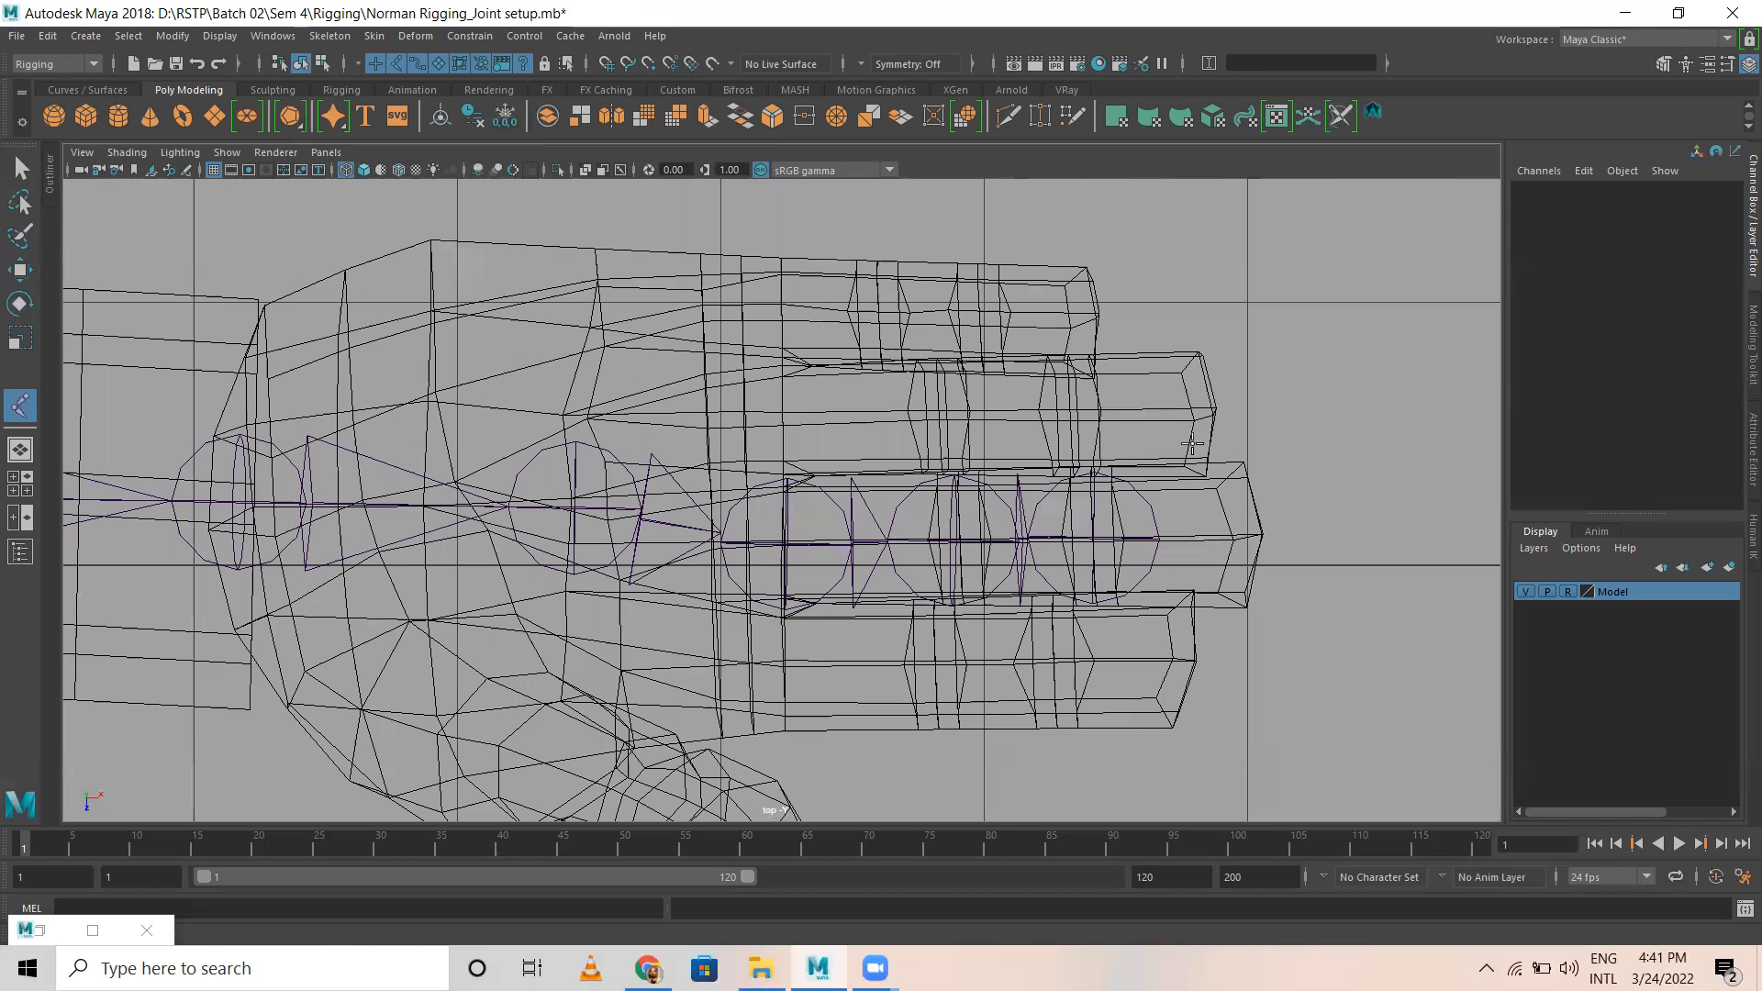
pyautogui.click(1245, 537)
pyautogui.press('w')
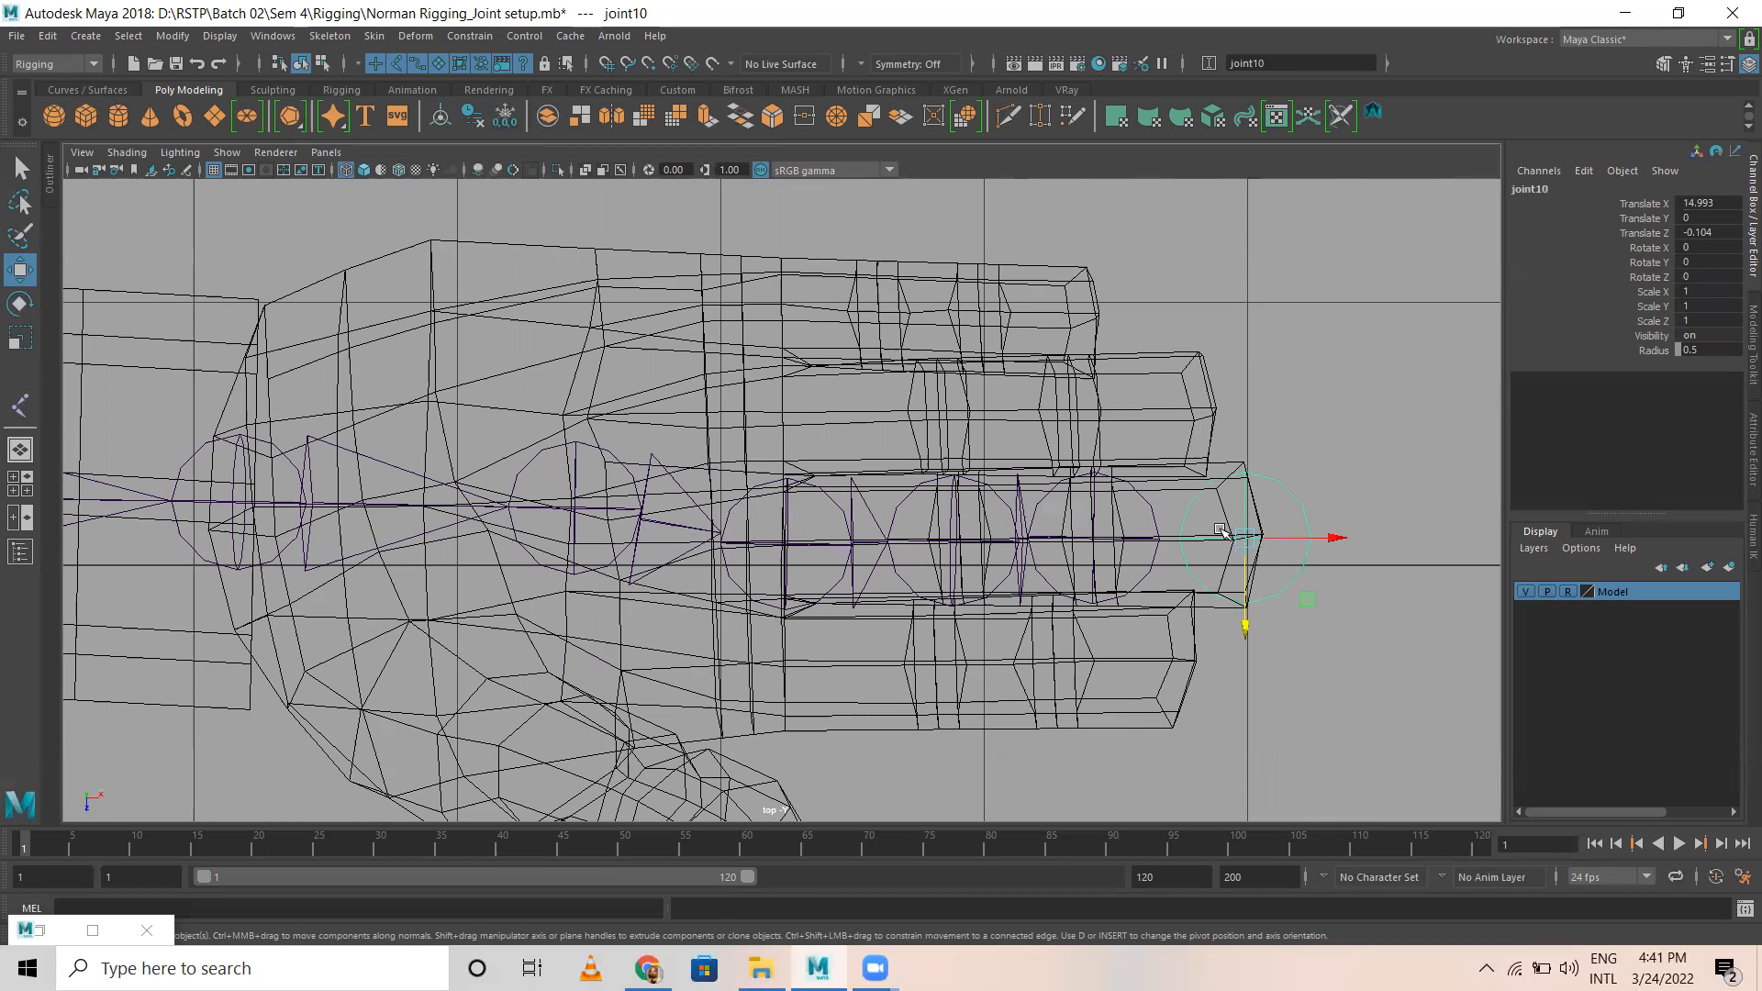
pyautogui.keyDown('shift'); pyautogui.click(1156, 508); pyautogui.keyUp('shift')
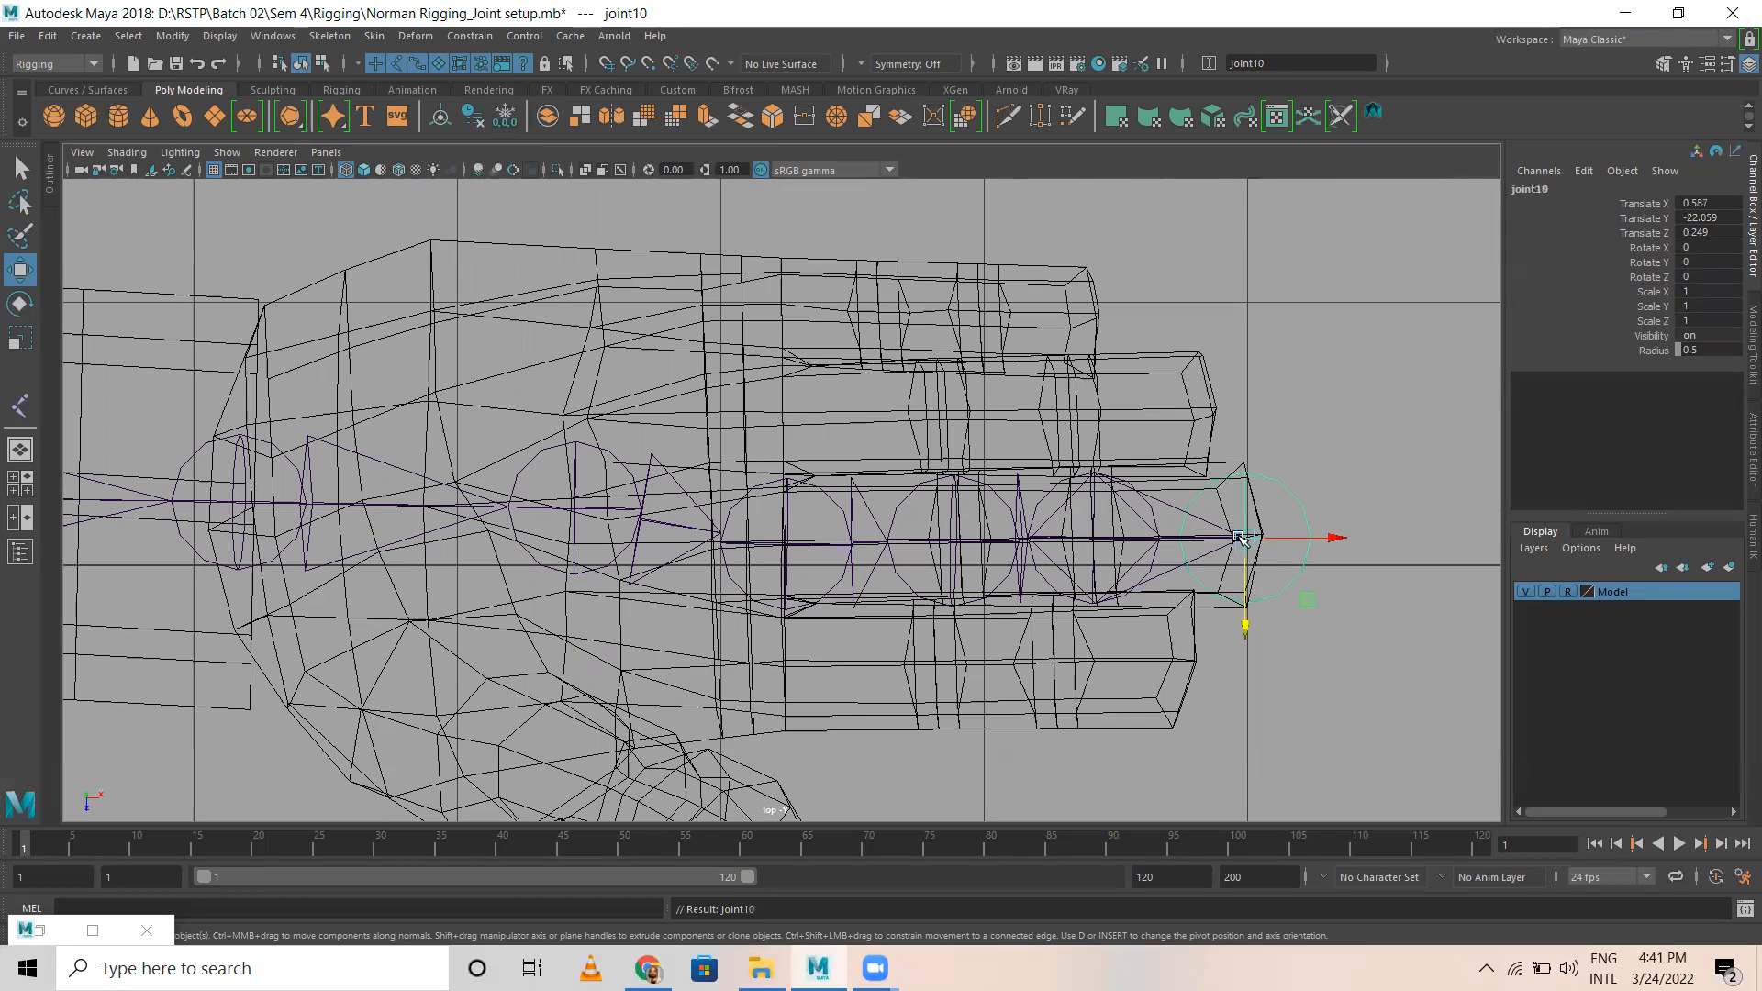
pyautogui.click(1285, 528)
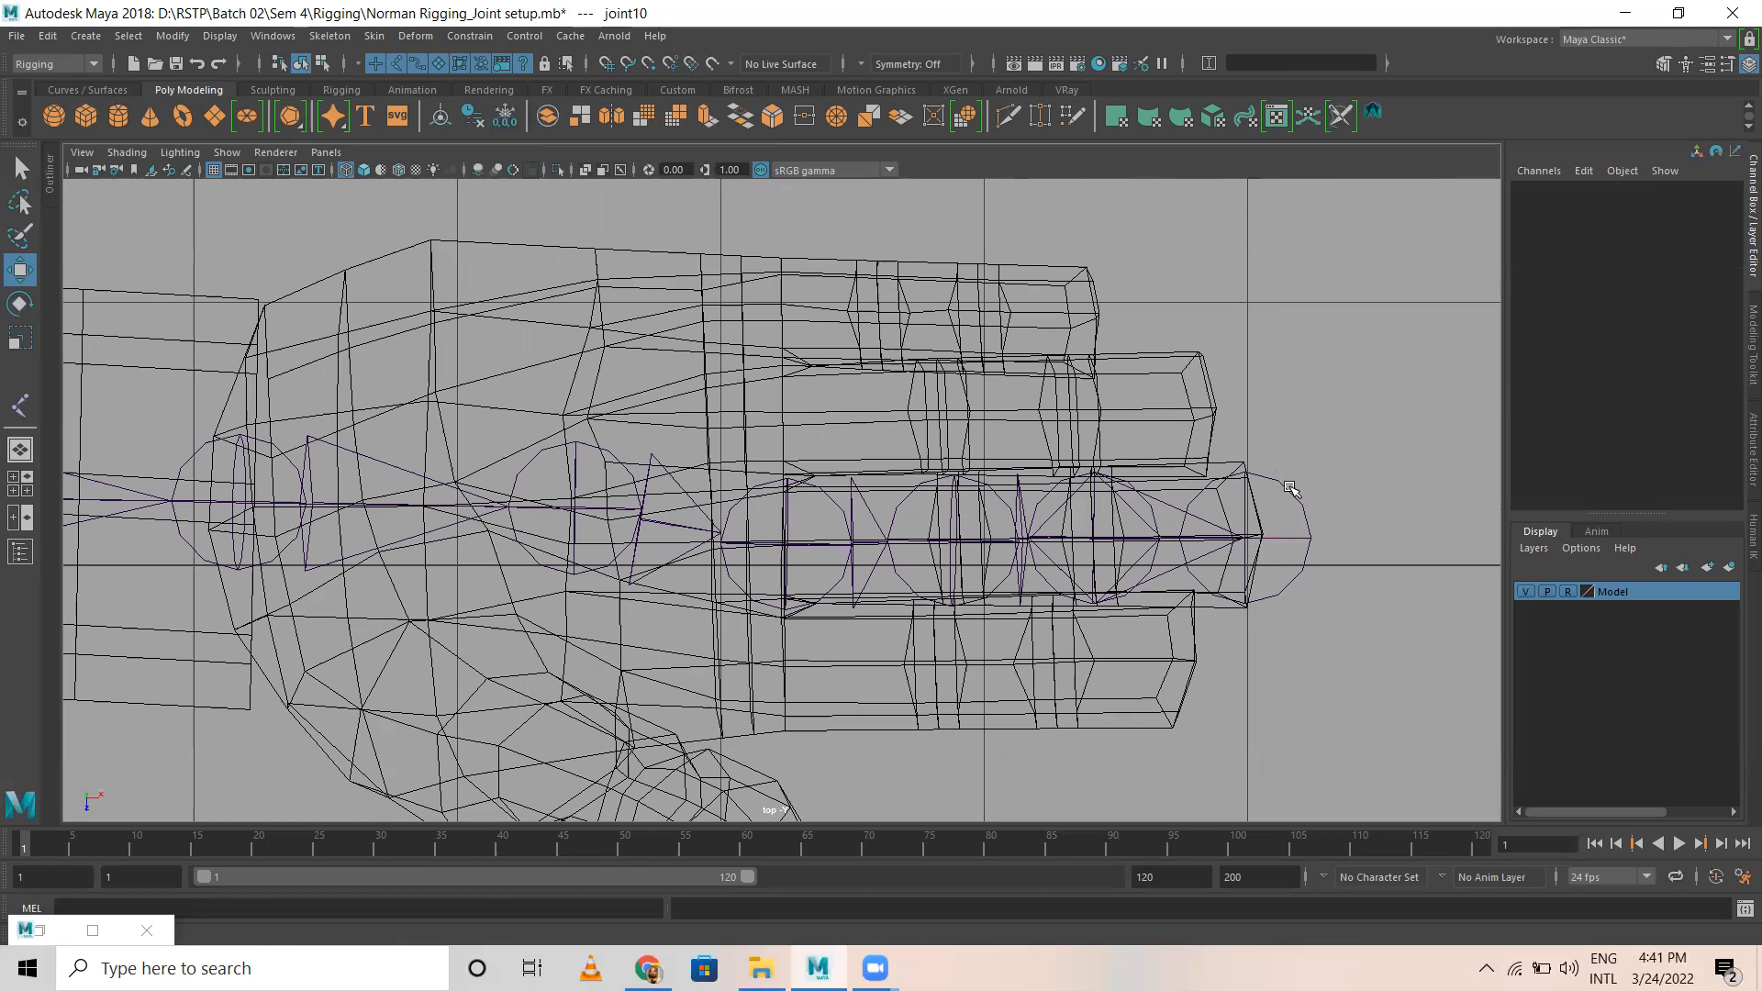
# Step: Raise the new fingertip joint from ground level up to the hand in the front wireframe view, at Translate Y about -0.36
pyautogui.click(1282, 535)
pyautogui.press('space')
pyautogui.press('space')
pyautogui.click(1567, 592)
pyautogui.click(1567, 592)
pyautogui.click(1567, 592)
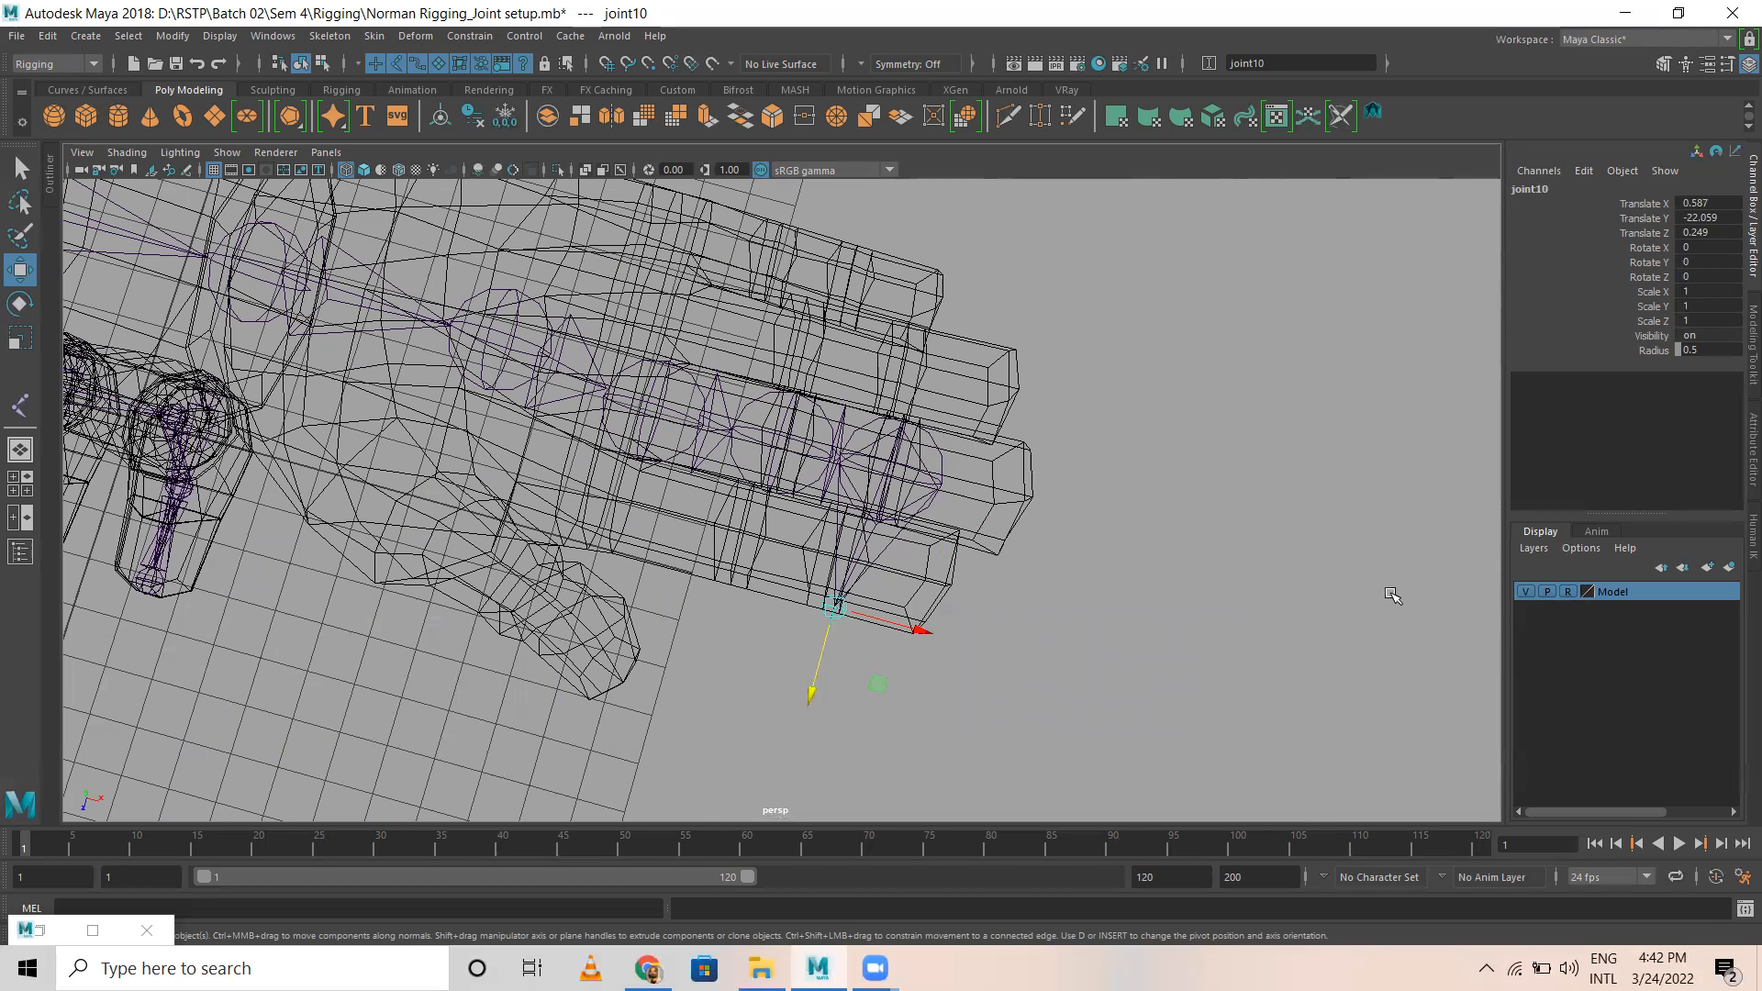
pyautogui.click(1286, 550)
pyautogui.press('5')
pyautogui.keyDown('alt'); pyautogui.moveTo(950, 536); pyautogui.dragTo(974, 487); pyautogui.keyUp('alt')
pyautogui.keyDown('alt'); pyautogui.moveTo(1236, 551); pyautogui.dragTo(1072, 634, button='right'); pyautogui.keyUp('alt')
pyautogui.keyDown('alt'); pyautogui.moveTo(890, 534); pyautogui.dragTo(863, 594, button='right'); pyautogui.keyUp('alt')
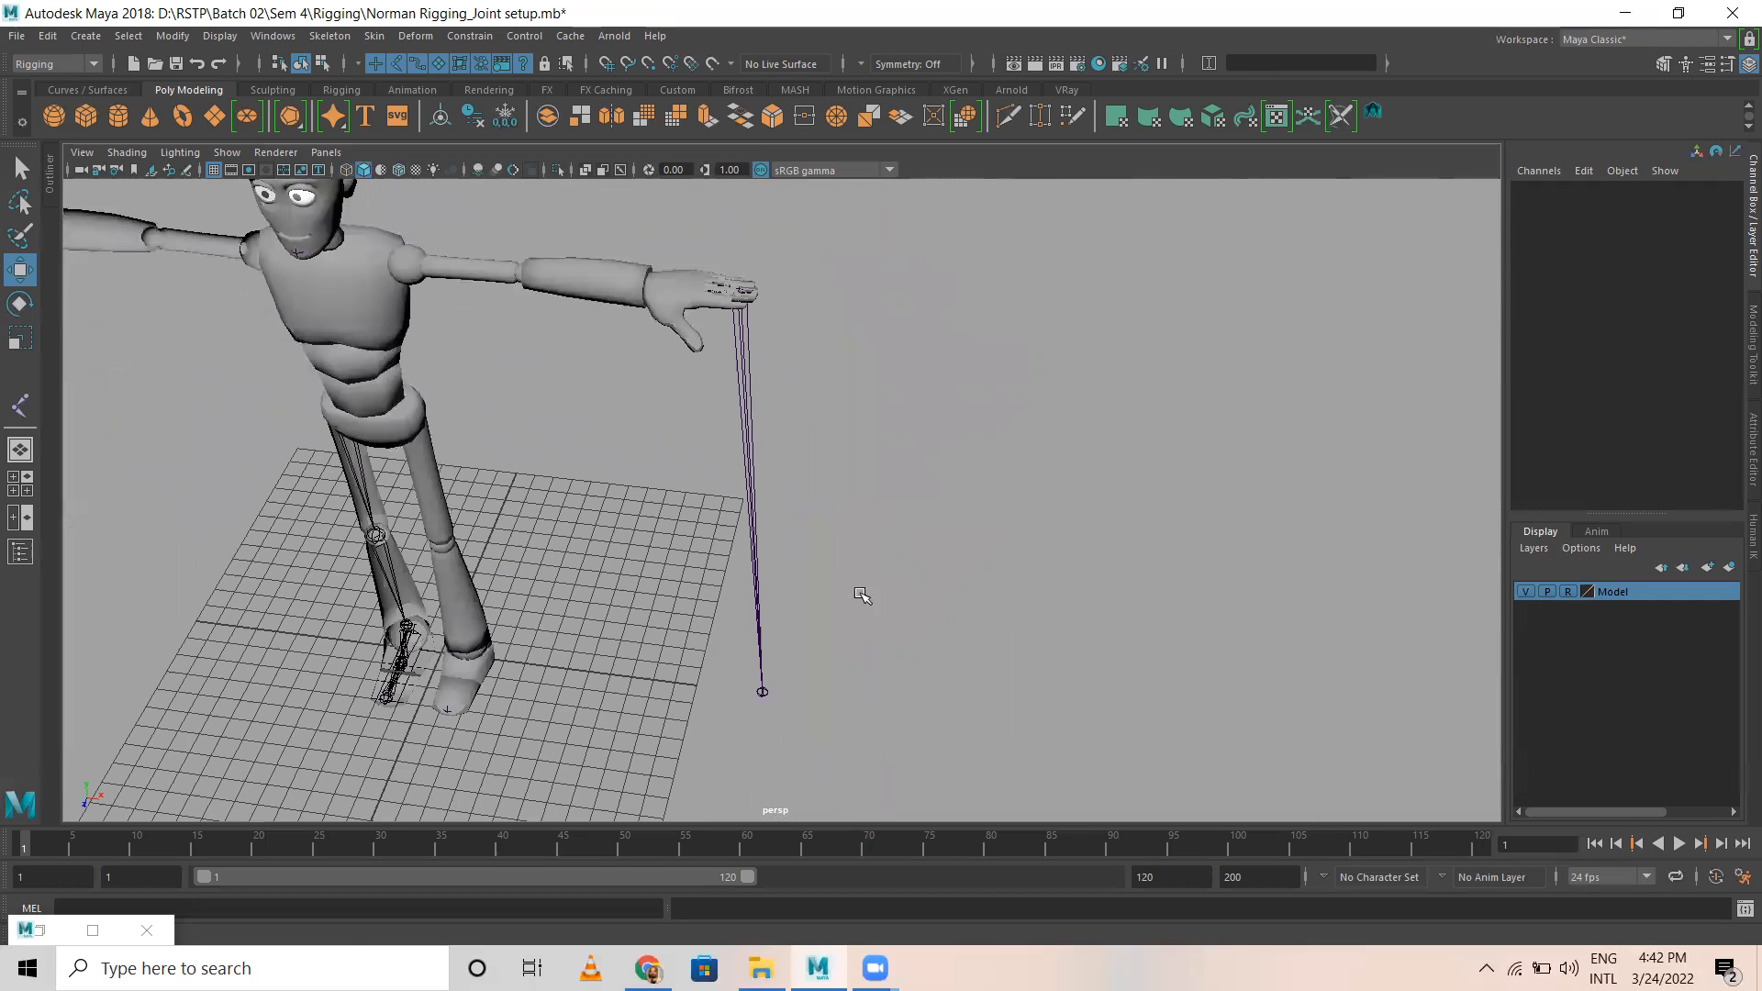
pyautogui.click(762, 694)
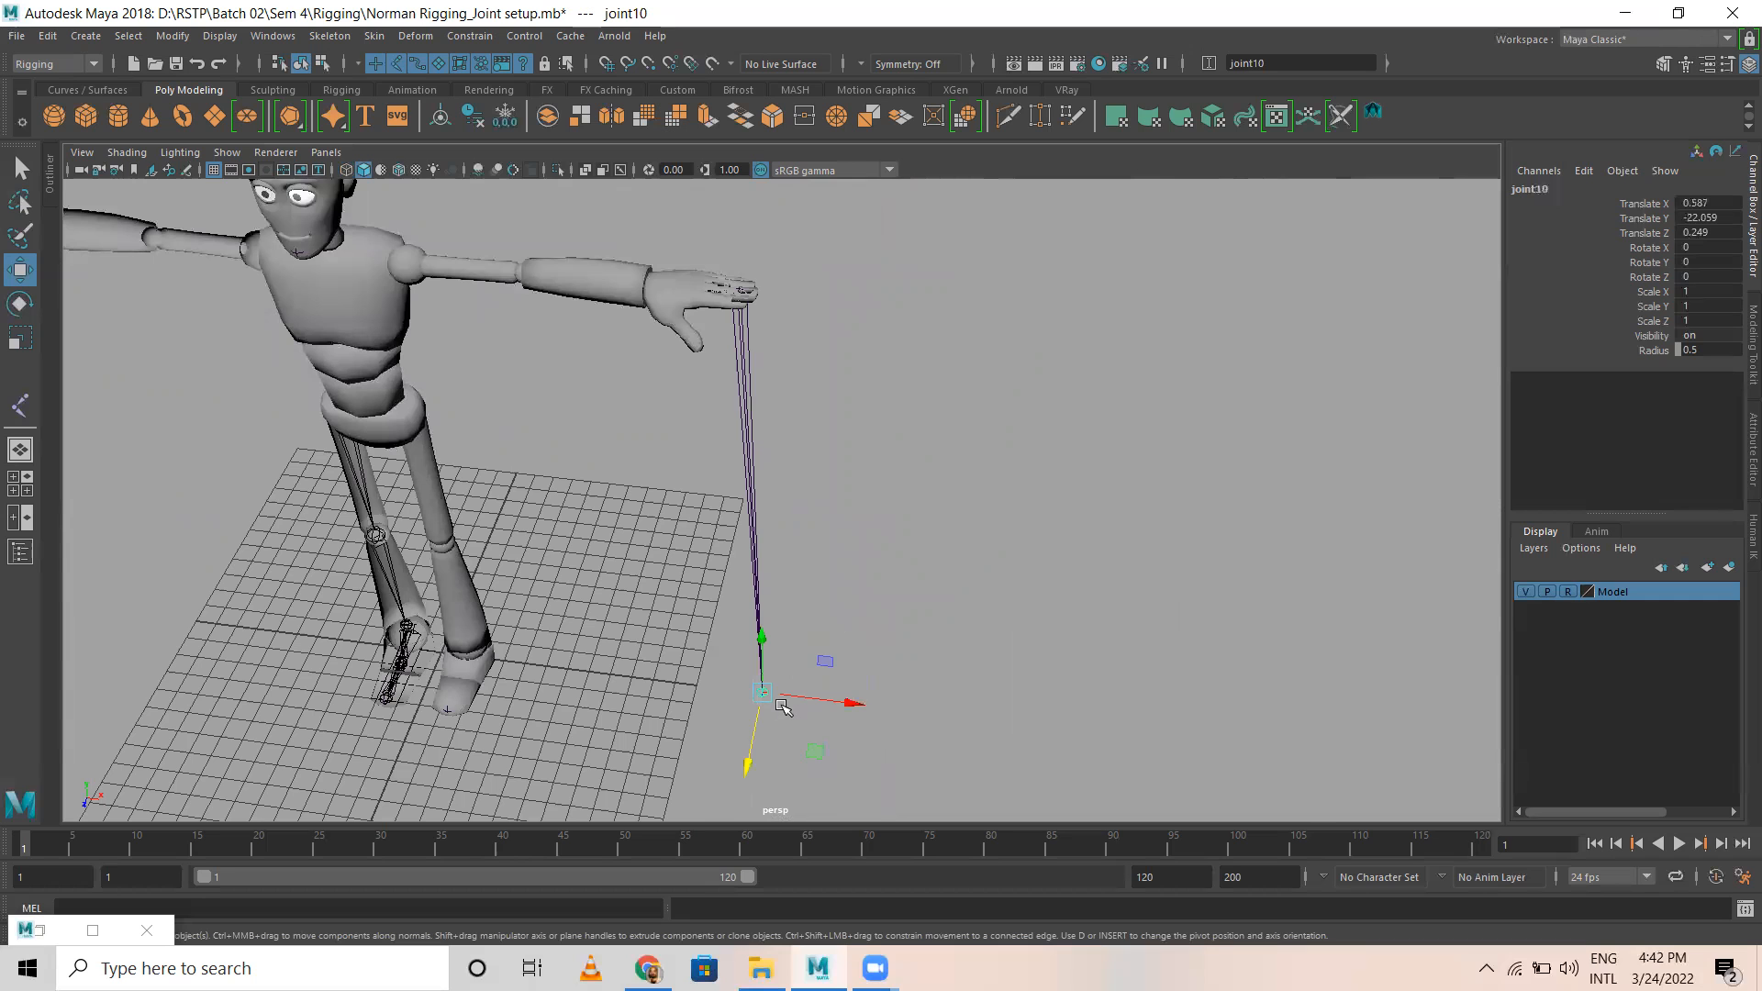
pyautogui.press('space')
pyautogui.press('space')
pyautogui.scroll(-3, 845, 665)
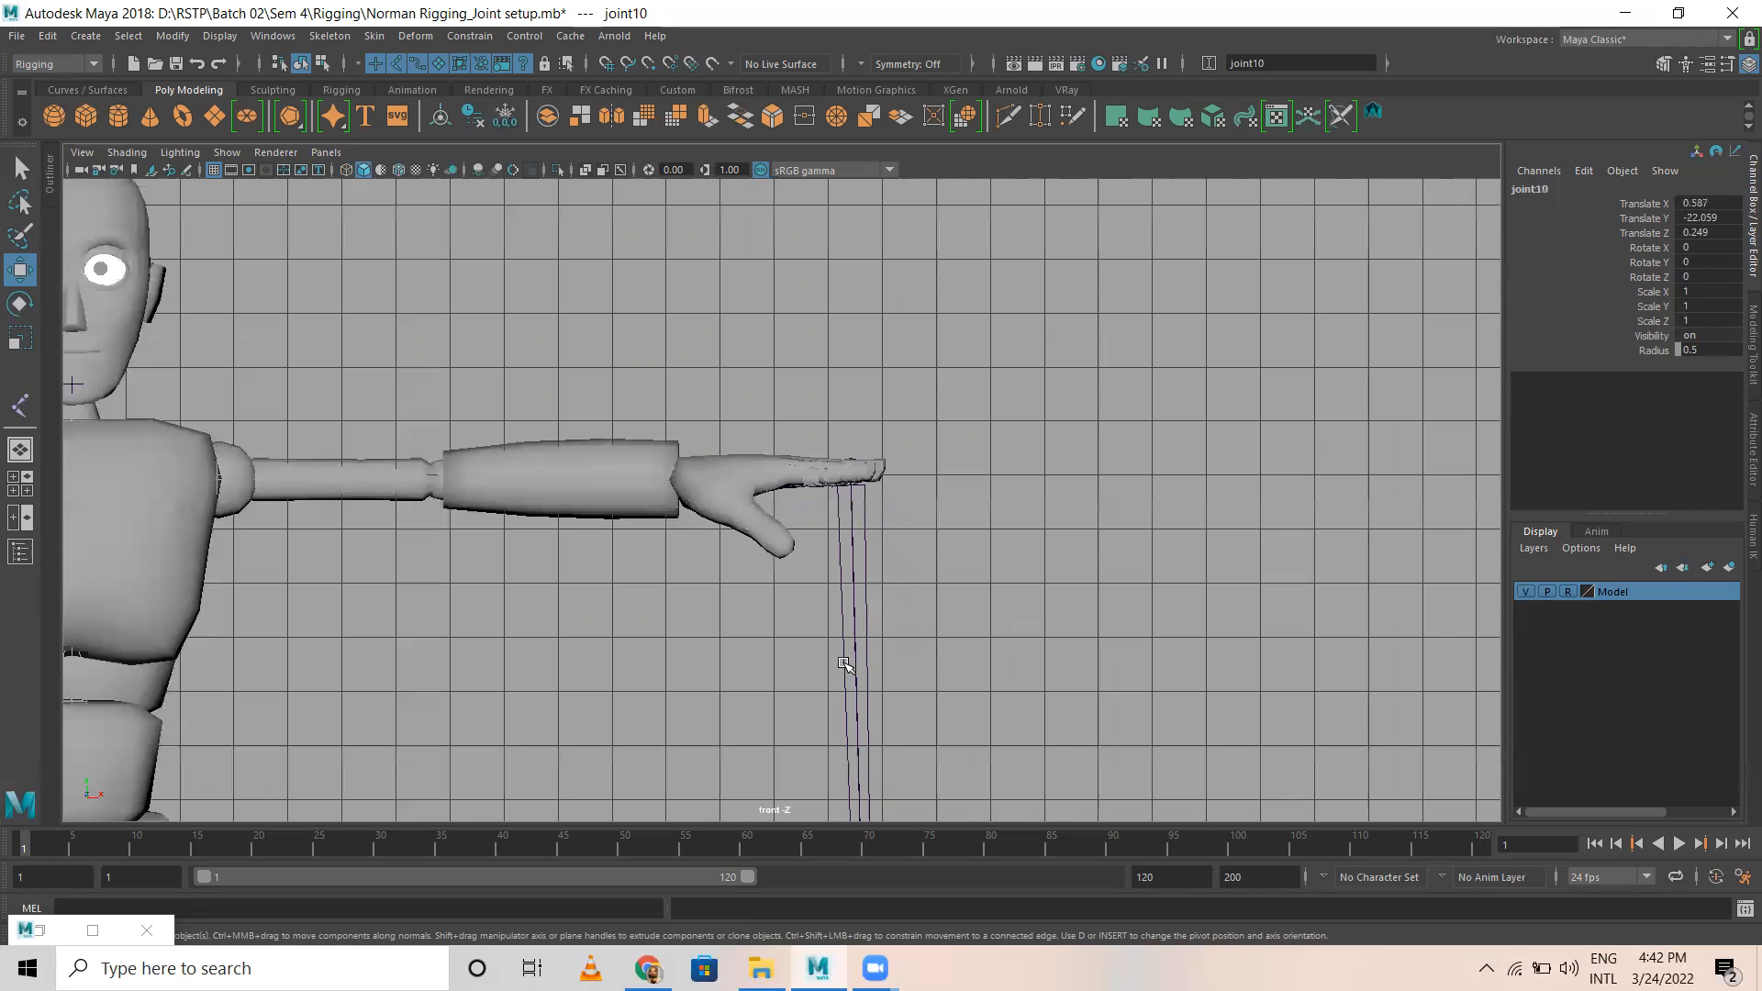
pyautogui.press('4')
pyautogui.scroll(-8, 845, 665)
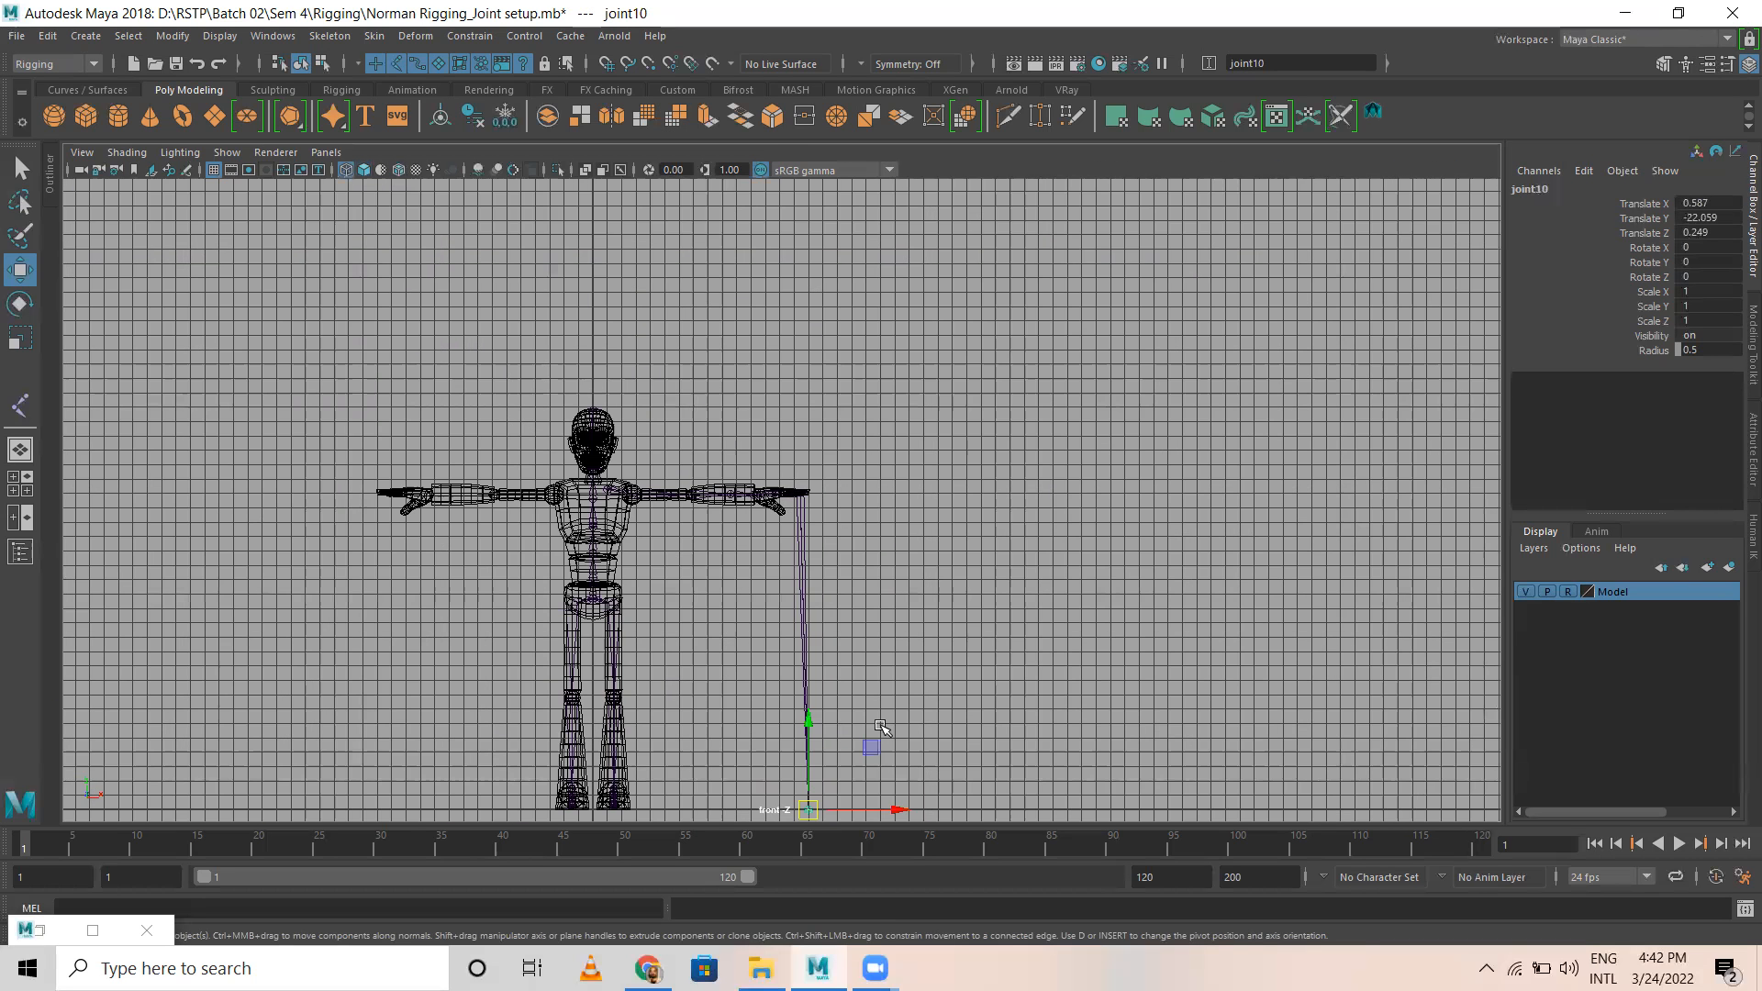
pyautogui.moveTo(797, 650); pyautogui.dragTo(795, 431)
pyautogui.scroll(5, 794, 432)
pyautogui.scroll(2, 857, 732)
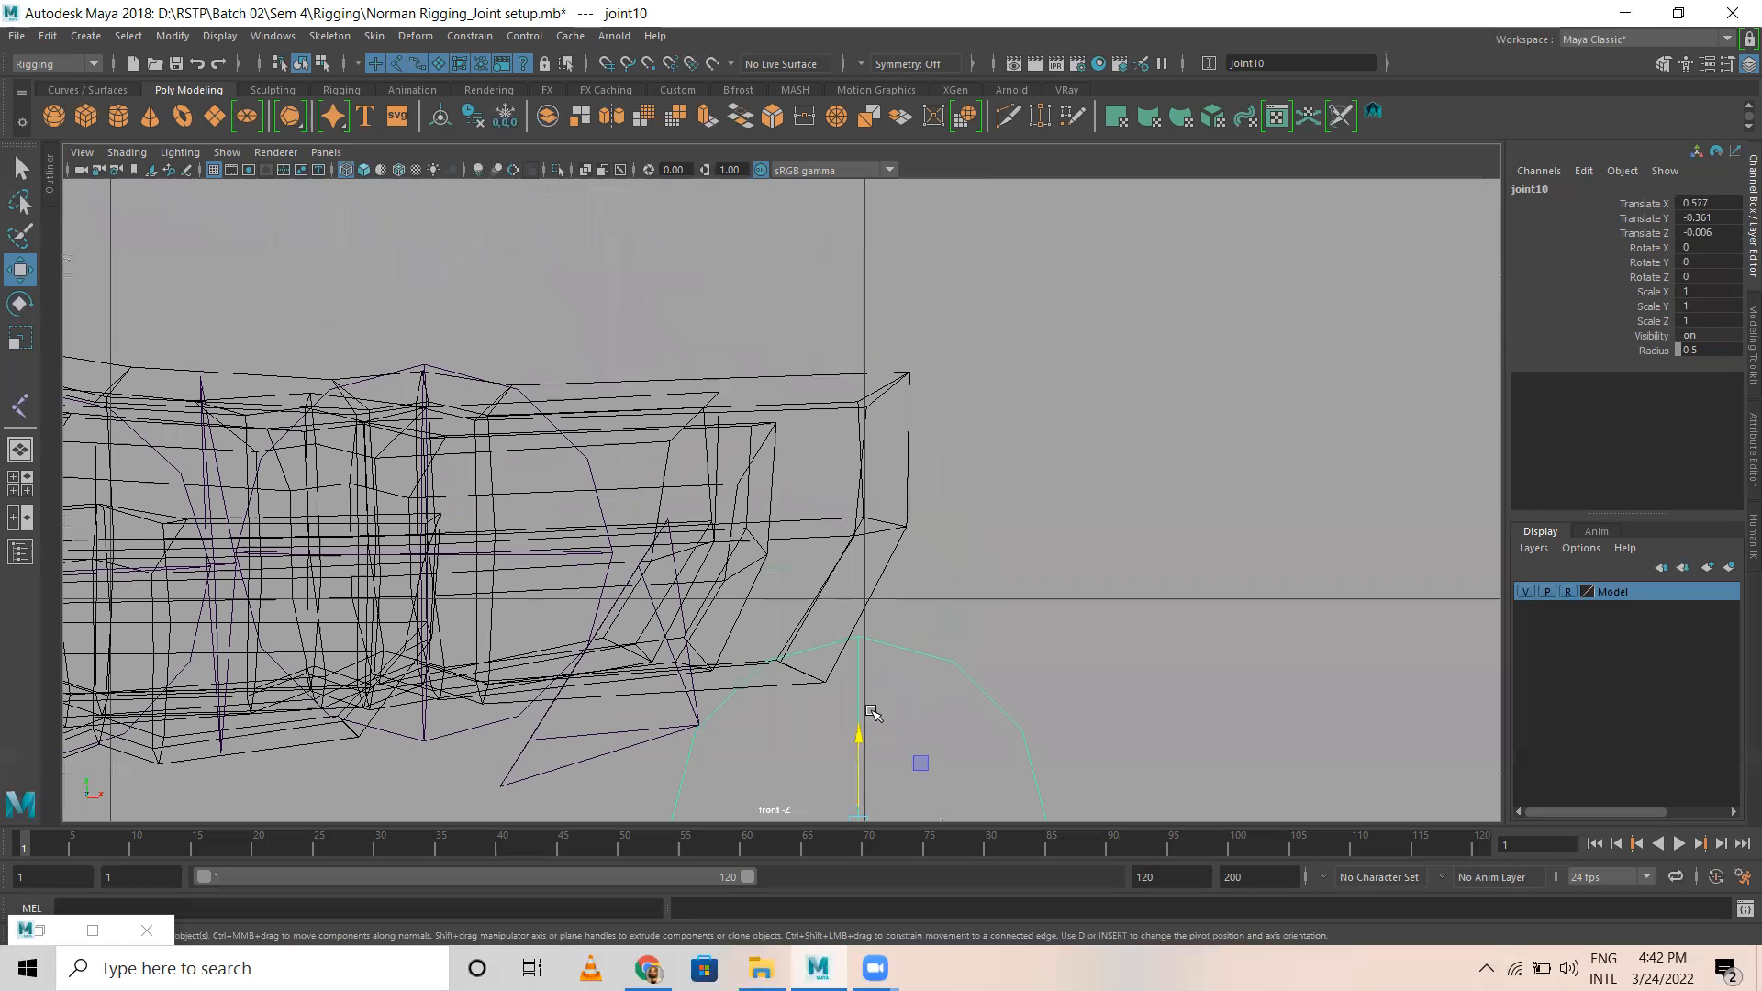
# Step: Center the fingertip joint in the middle finger's height, at Translate Y about 0.04, and check it in the other views
pyautogui.moveTo(858, 725); pyautogui.dragTo(1105, 555)
pyautogui.press('space')
pyautogui.press('space')
pyautogui.scroll(3, 844, 386)
pyautogui.keyDown('alt'); pyautogui.moveTo(844, 386); pyautogui.dragTo(981, 833, button='middle'); pyautogui.keyUp('alt')
pyautogui.keyDown('alt'); pyautogui.moveTo(678, 697); pyautogui.dragTo(754, 621); pyautogui.keyUp('alt')
pyautogui.keyDown('alt'); pyautogui.moveTo(790, 507); pyautogui.dragTo(858, 907, button='middle'); pyautogui.keyUp('alt')
pyautogui.press('space')
pyautogui.press('space')
pyautogui.press('space')
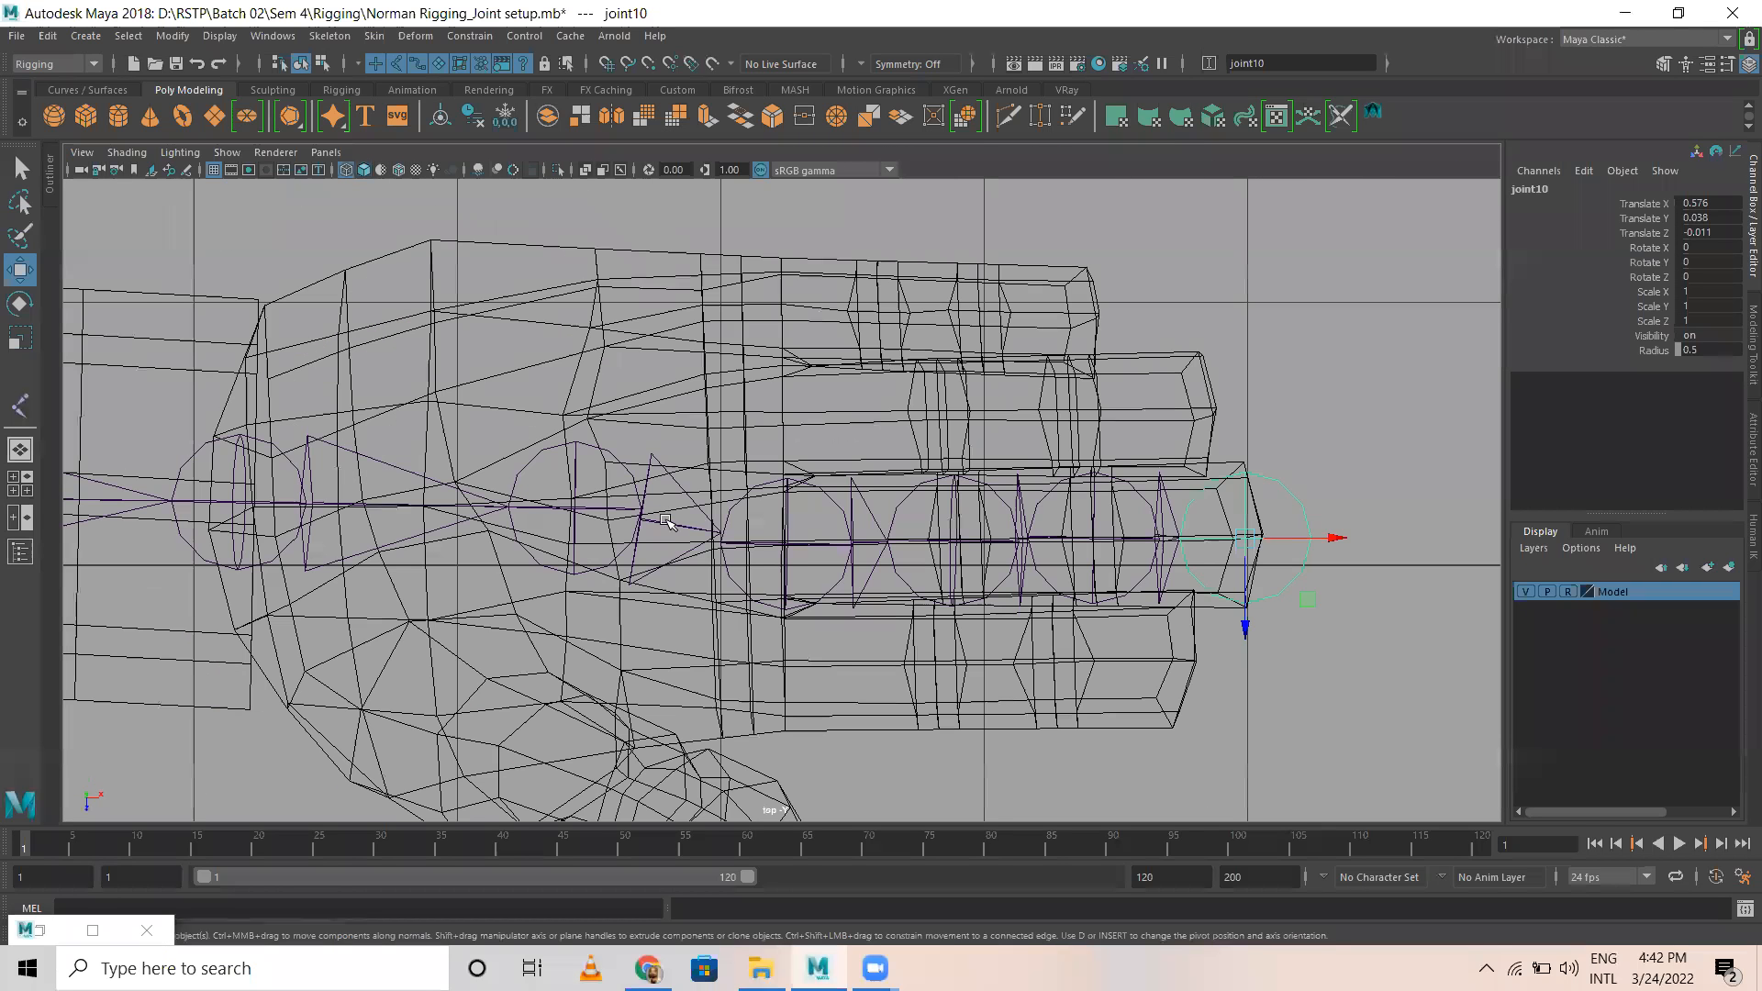
# Step: Duplicate the middle finger's joint chain and align the copy on the index finger, at Translate X about 0.71 and Z about 0.64
pyautogui.click(779, 542)
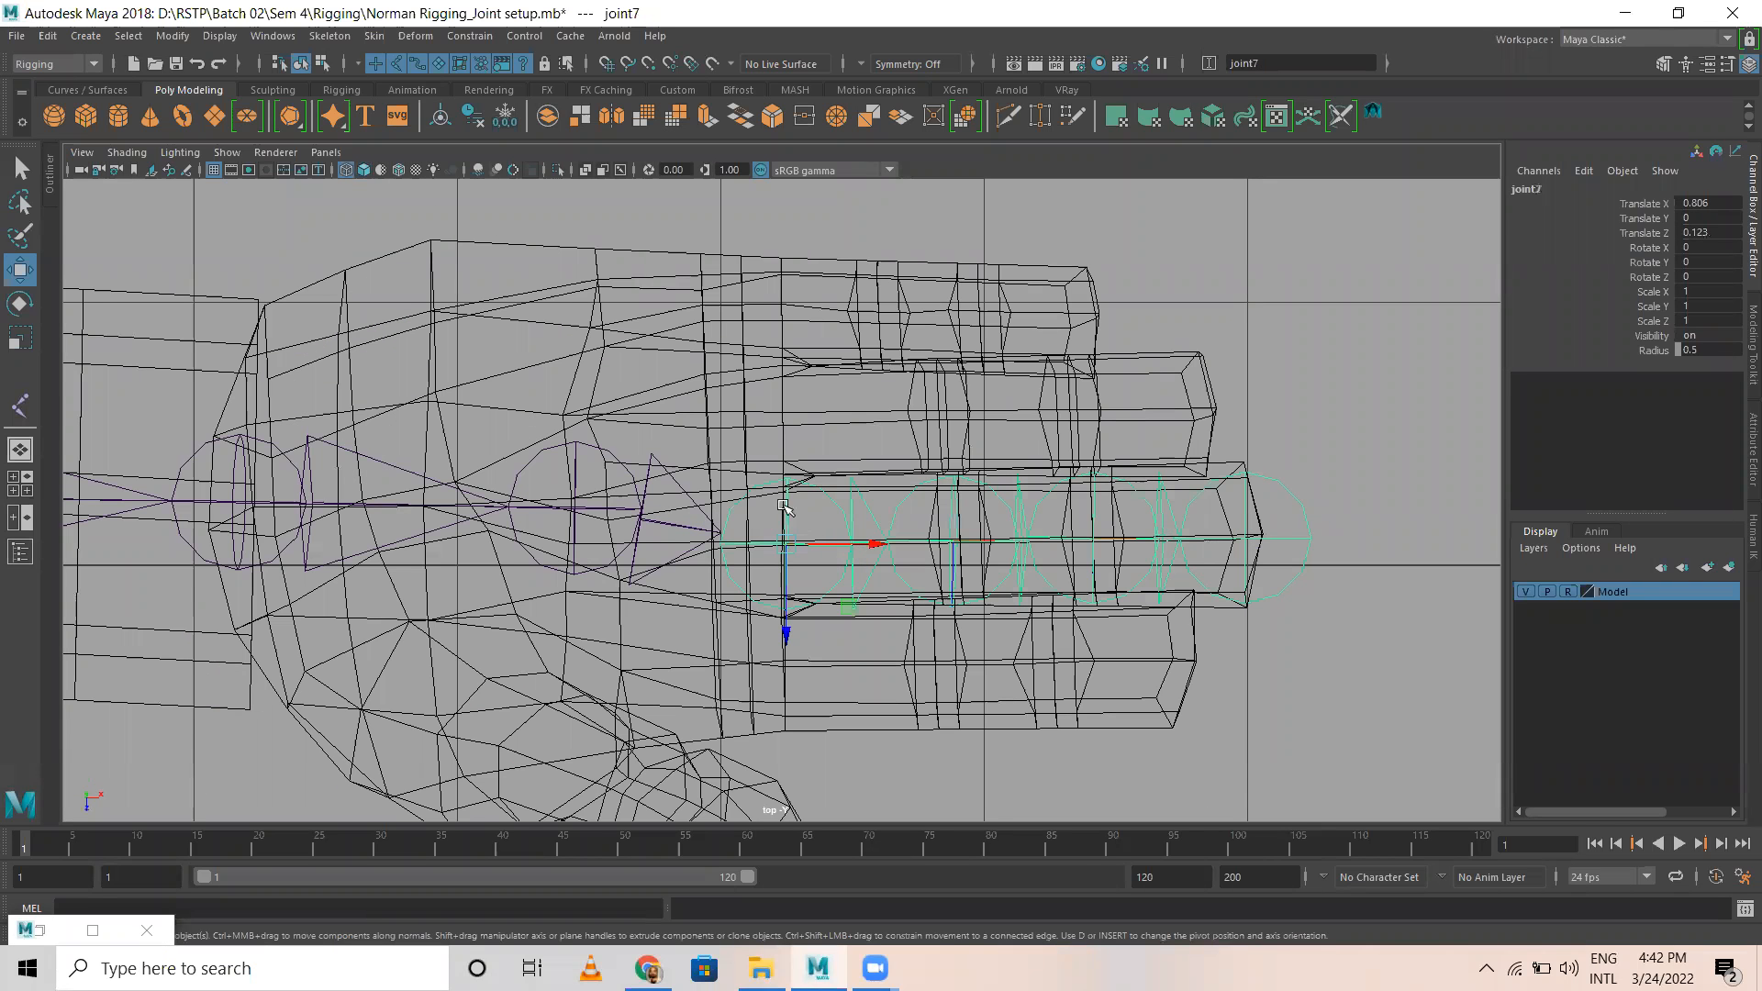
pyautogui.scroll(-4, 895, 574)
pyautogui.scroll(1, 1014, 606)
pyautogui.hotkey('ctrl', 'd')
pyautogui.moveTo(801, 652); pyautogui.dragTo(802, 717)
pyautogui.moveTo(885, 623); pyautogui.dragTo(872, 625)
pyautogui.moveTo(788, 712); pyautogui.dragTo(787, 698)
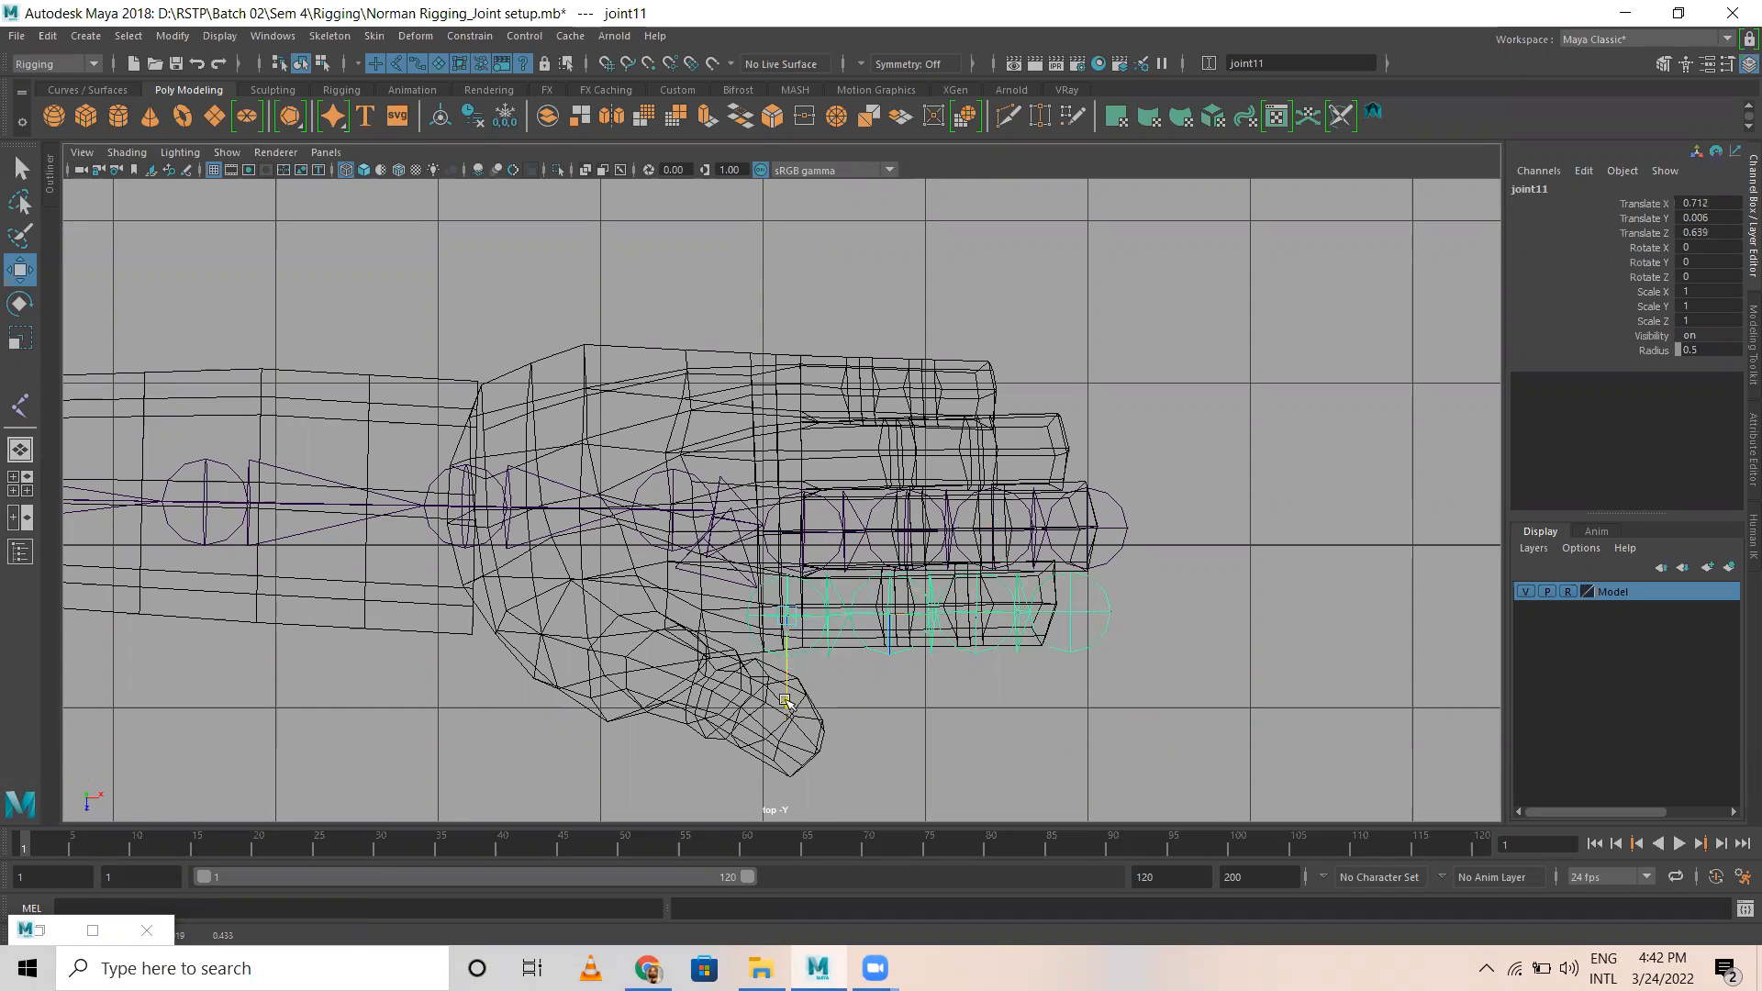
# Step: Duplicate the middle finger's joint chain onto the ring finger, and copy it again onto the little finger at Translate Z about -0.75
pyautogui.click(831, 542)
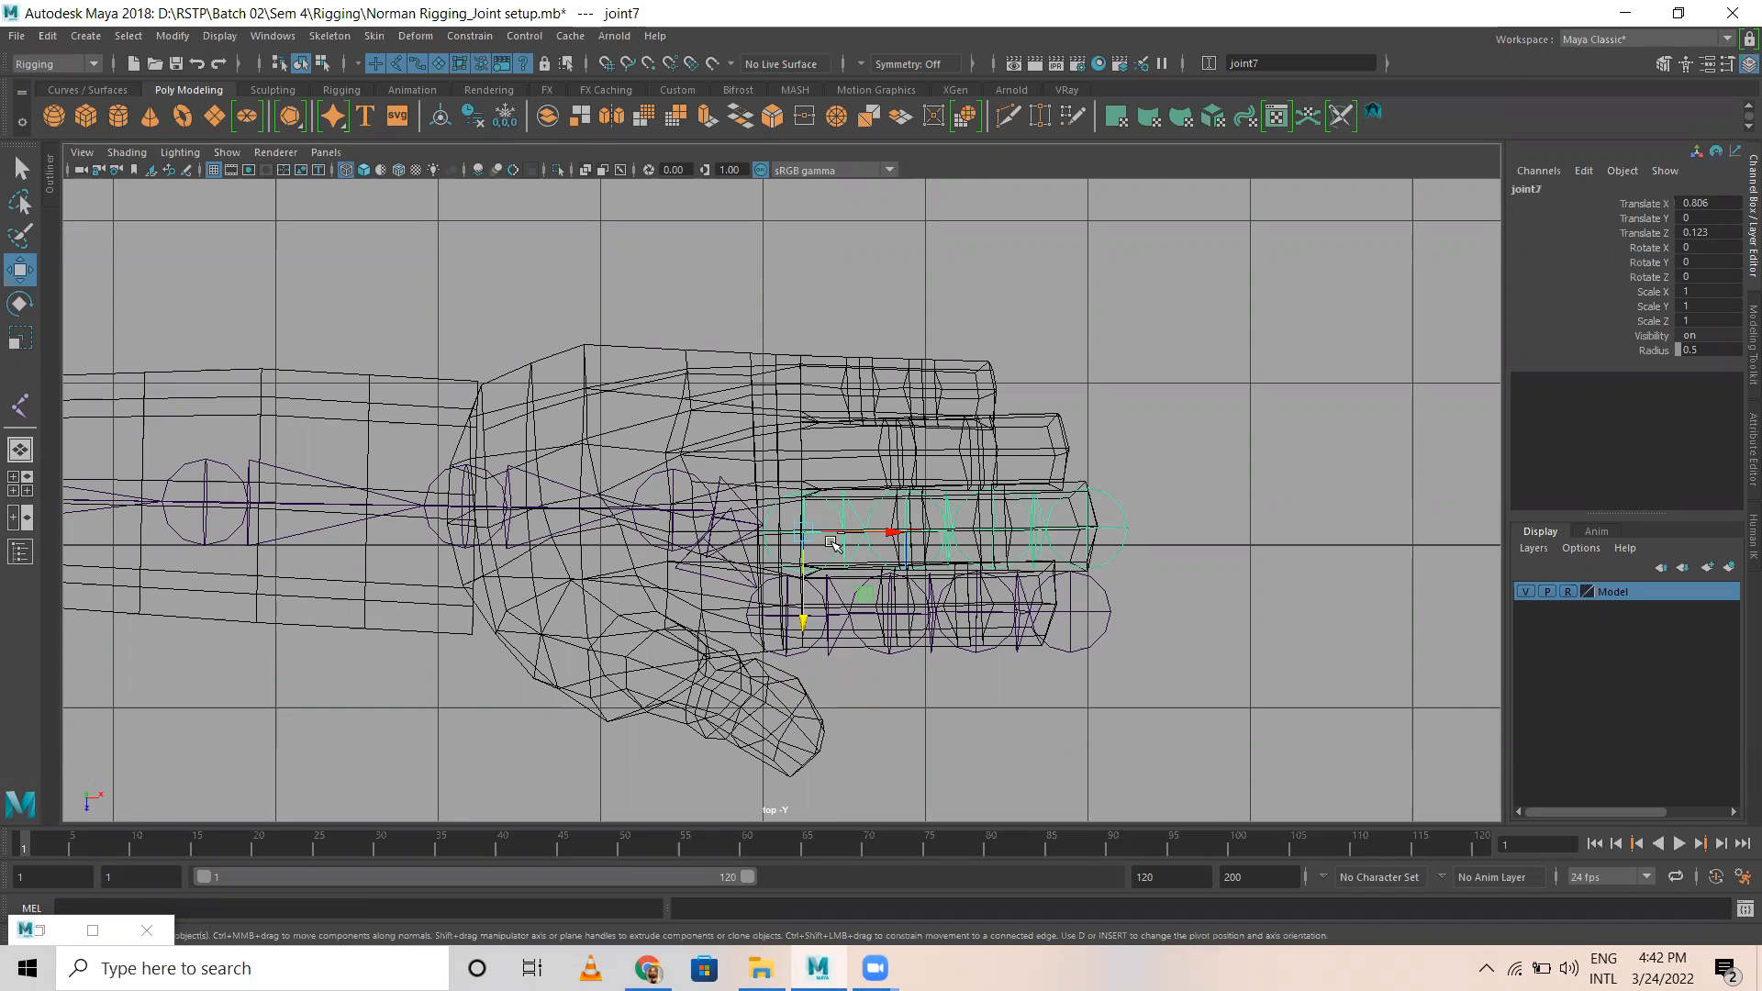
pyautogui.hotkey('ctrl', 'd')
pyautogui.moveTo(804, 620); pyautogui.dragTo(804, 532)
pyautogui.moveTo(893, 452); pyautogui.dragTo(899, 450)
pyautogui.hotkey('ctrl', 'd')
pyautogui.moveTo(801, 531); pyautogui.dragTo(800, 470)
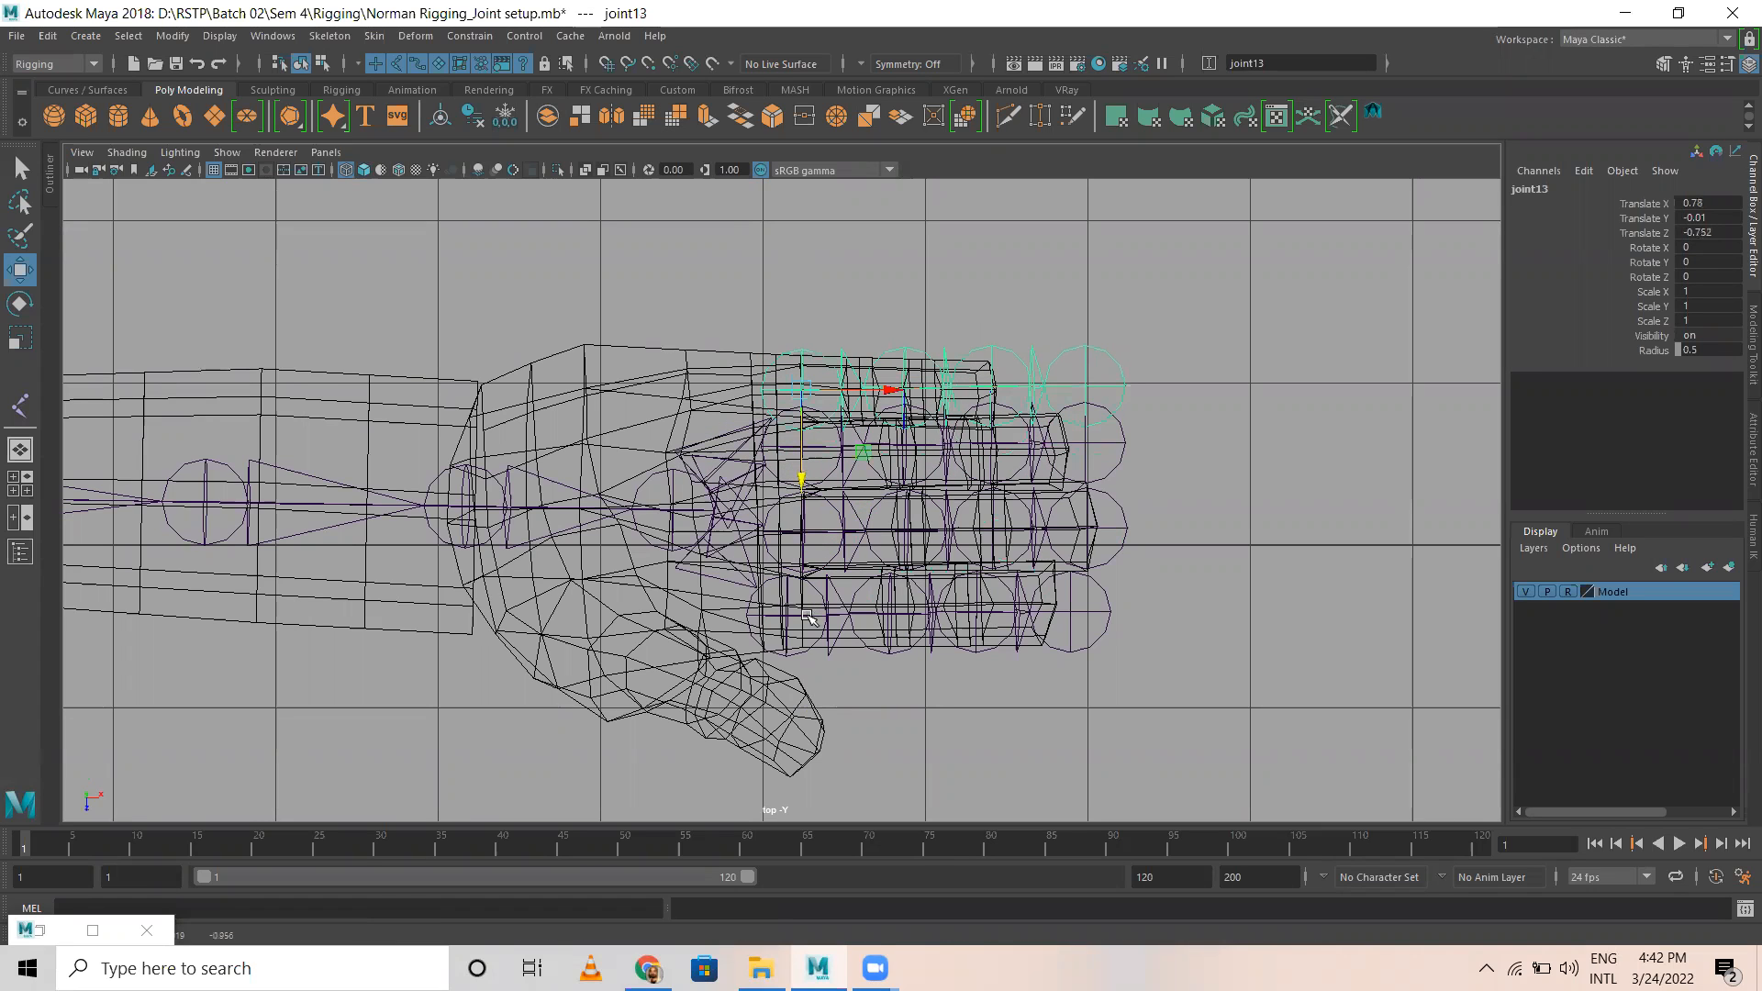
# Step: In the perspective view, set the Model layer to template and clear the joint selection
pyautogui.press('space')
pyautogui.press('space')
pyautogui.keyDown('alt'); pyautogui.moveTo(973, 450); pyautogui.dragTo(873, 399); pyautogui.keyUp('alt')
pyautogui.keyDown('alt'); pyautogui.moveTo(1199, 571); pyautogui.dragTo(385, 576, button='right'); pyautogui.keyUp('alt')
pyautogui.keyDown('alt'); pyautogui.moveTo(762, 594); pyautogui.dragTo(1017, 637, button='middle'); pyautogui.keyUp('alt')
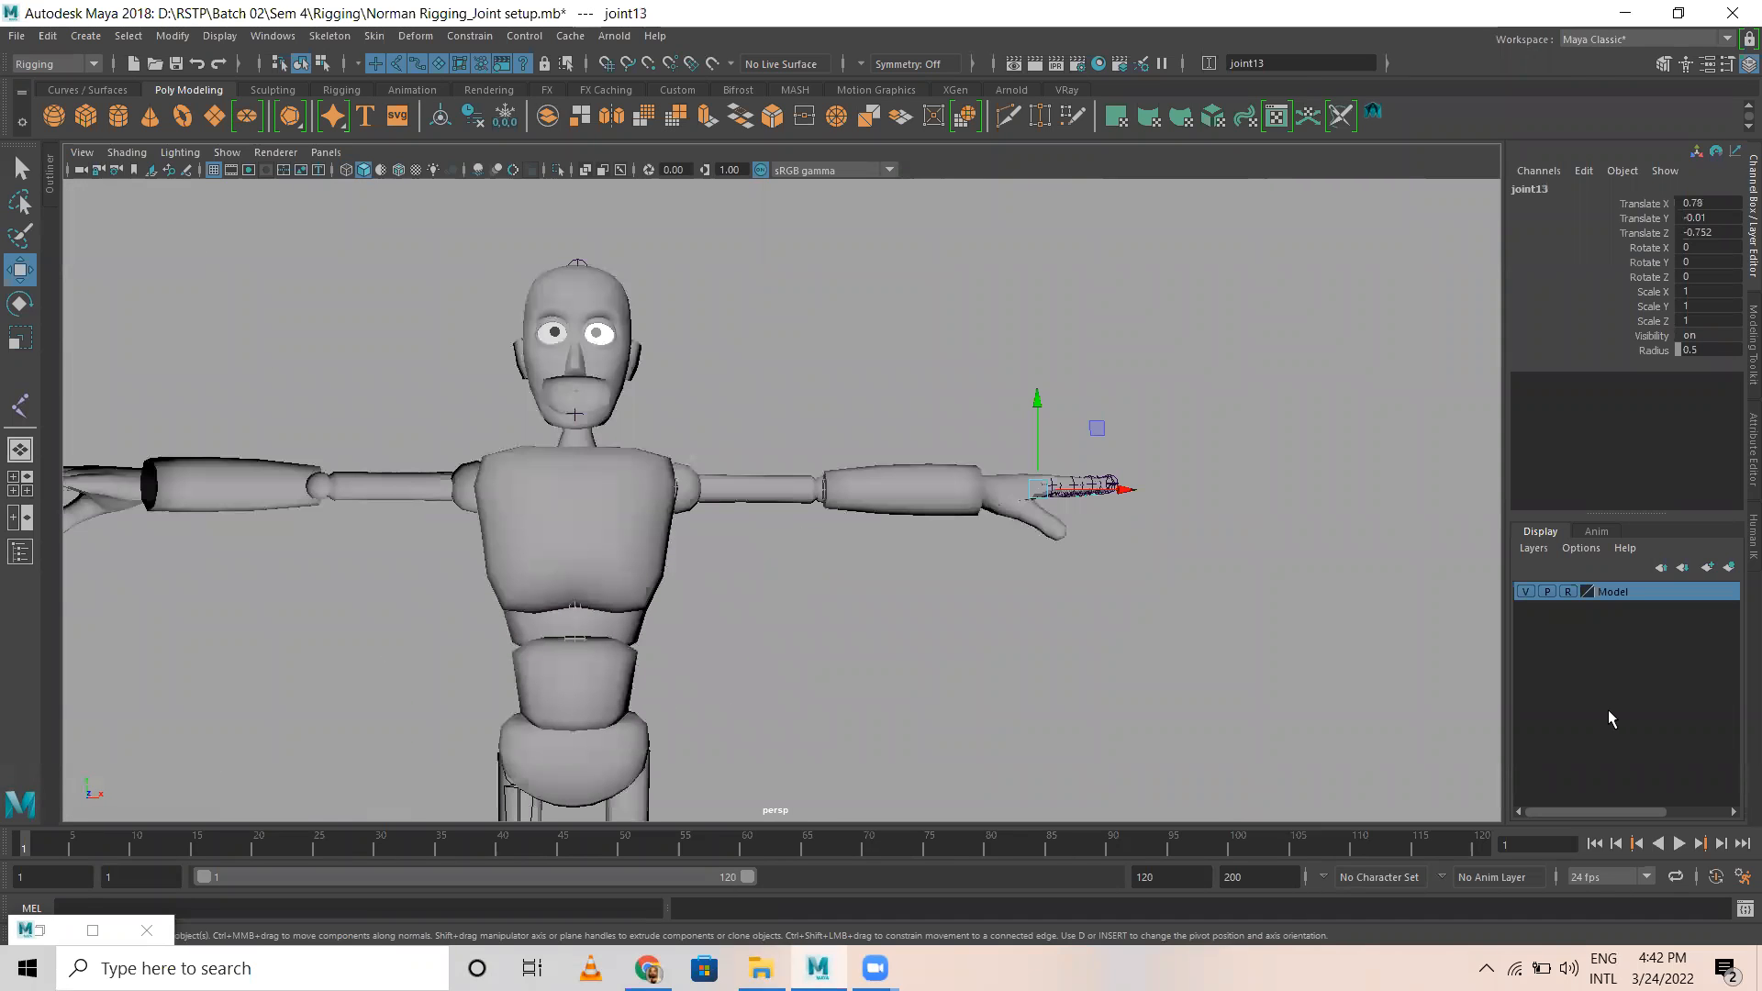
pyautogui.click(1568, 591)
pyautogui.click(934, 622)
# Step: Examine the duplicated finger joint chains and their connection to the hand and arm from several angles
pyautogui.keyDown('alt'); pyautogui.moveTo(935, 622); pyautogui.dragTo(758, 632); pyautogui.keyUp('alt')
pyautogui.scroll(5, 757, 632)
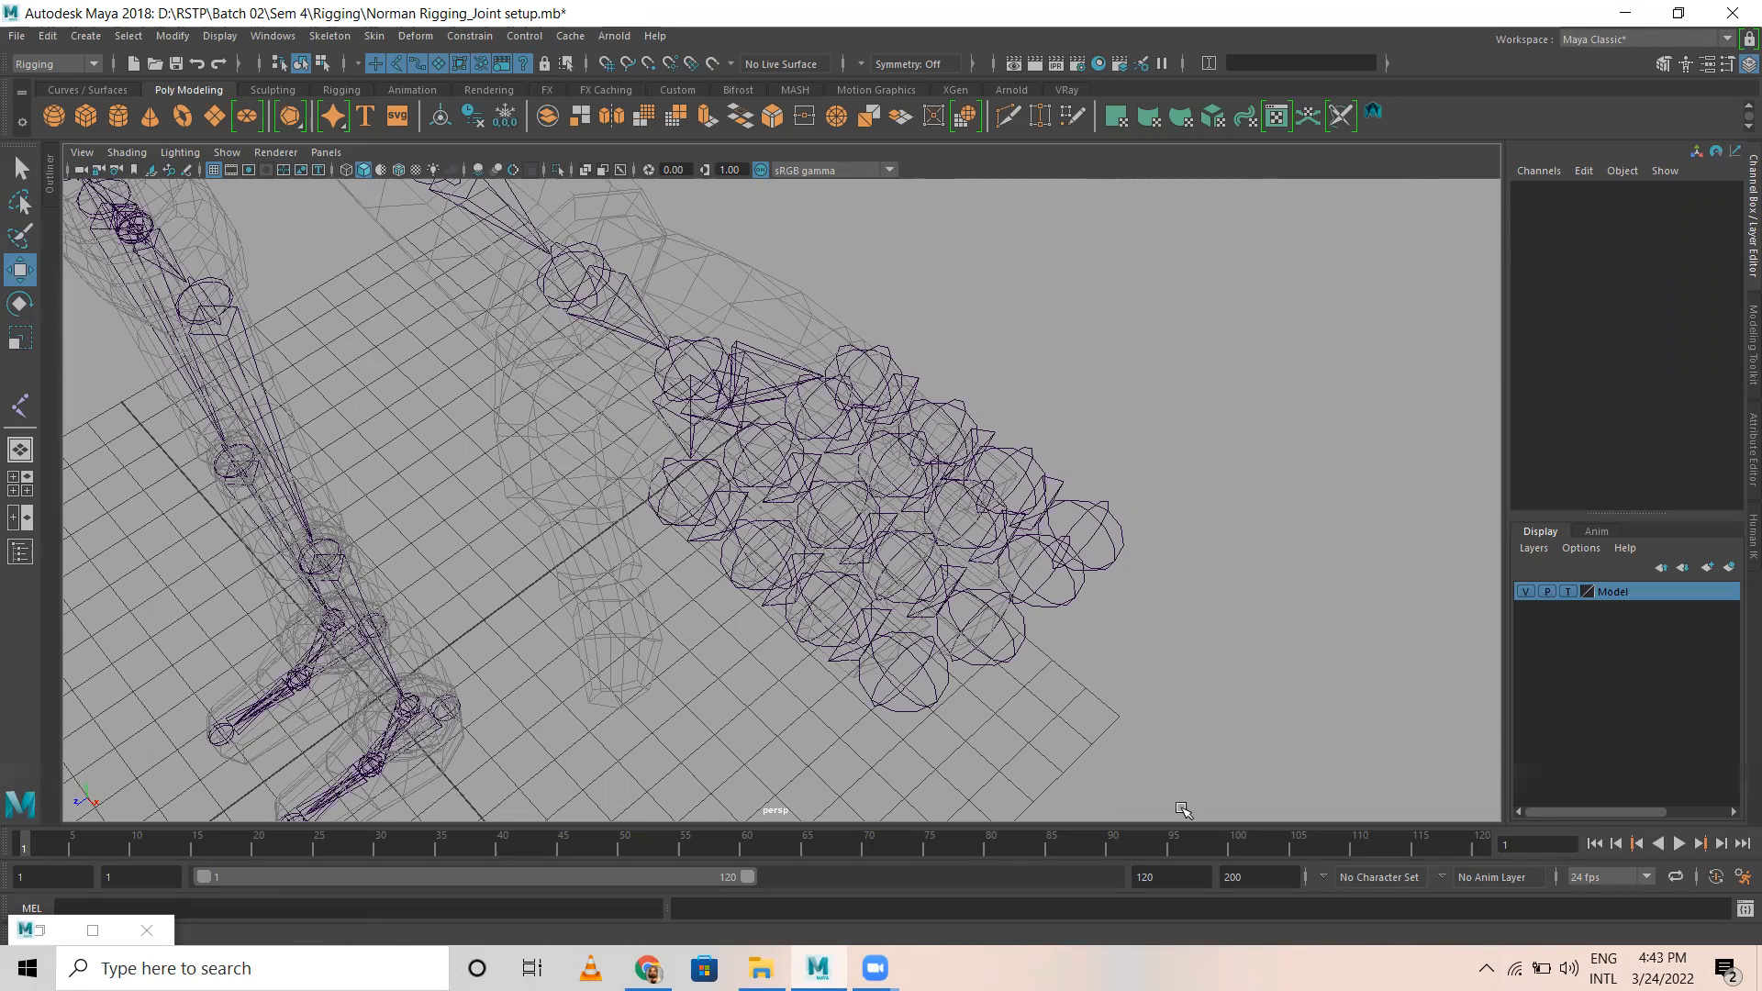
pyautogui.keyDown('alt'); pyautogui.moveTo(907, 580); pyautogui.dragTo(674, 597, button='right'); pyautogui.keyUp('alt')
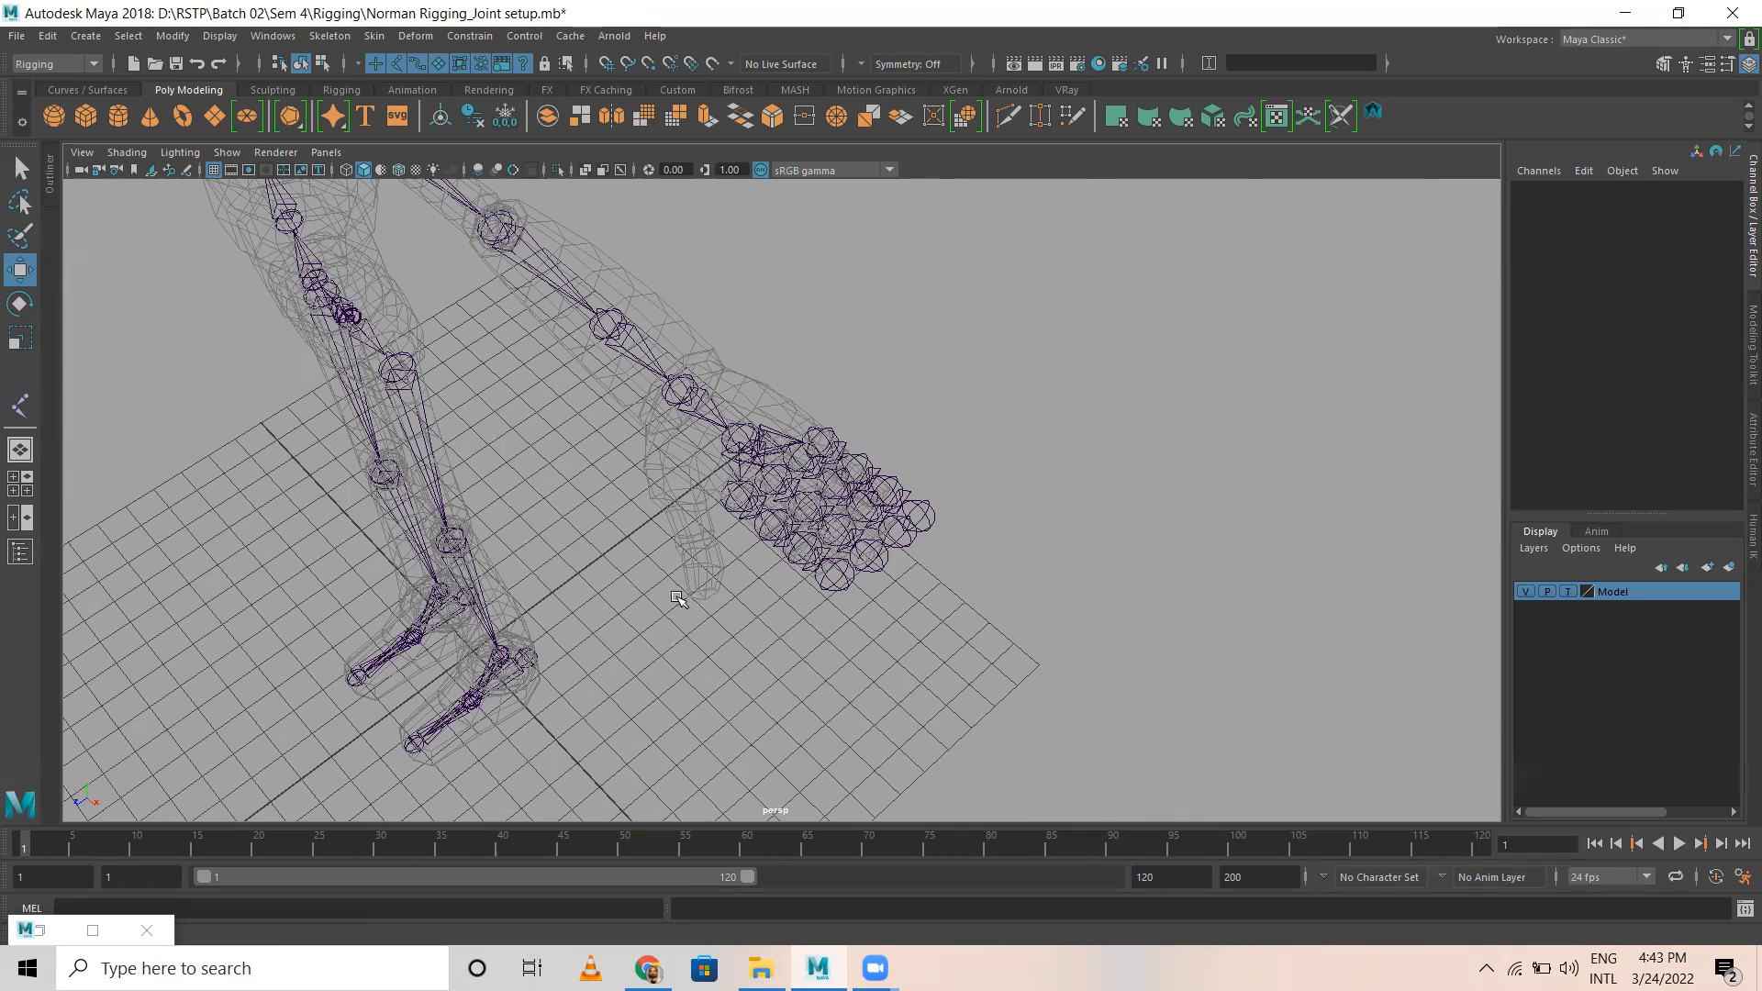
pyautogui.keyDown('alt'); pyautogui.moveTo(674, 597); pyautogui.dragTo(764, 598); pyautogui.keyUp('alt')
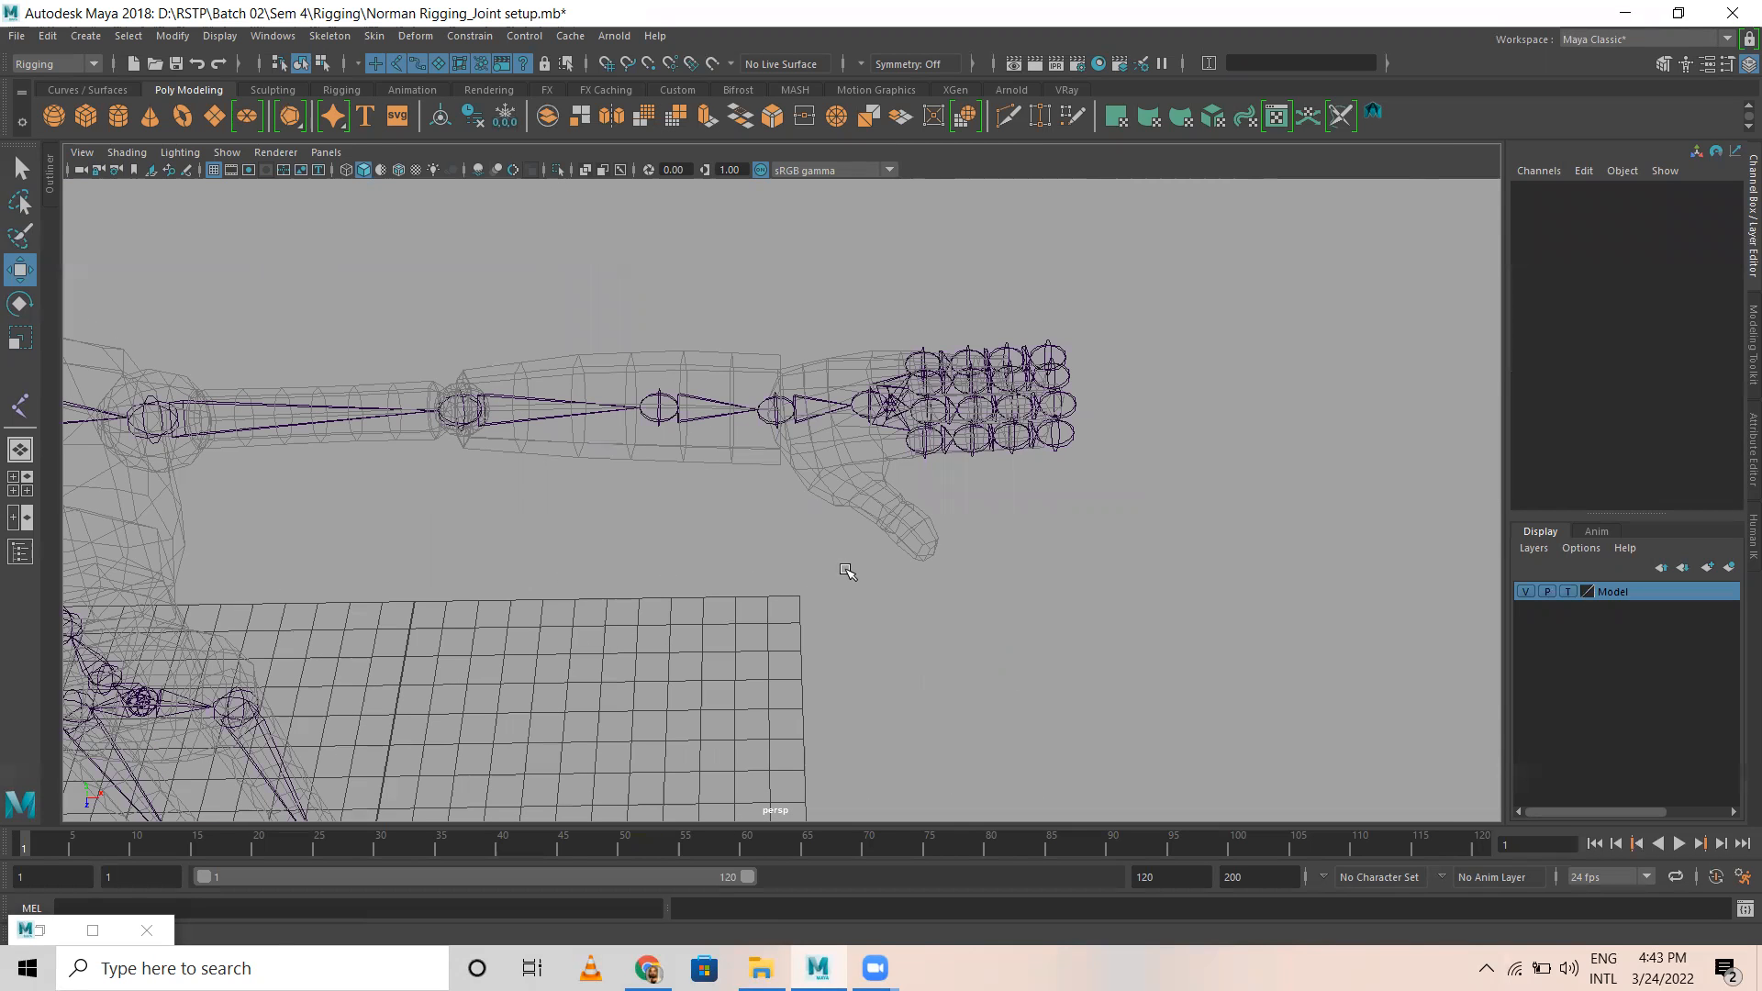
pyautogui.scroll(-2, 779, 537)
pyautogui.scroll(-1, 780, 537)
pyautogui.scroll(-1, 687, 534)
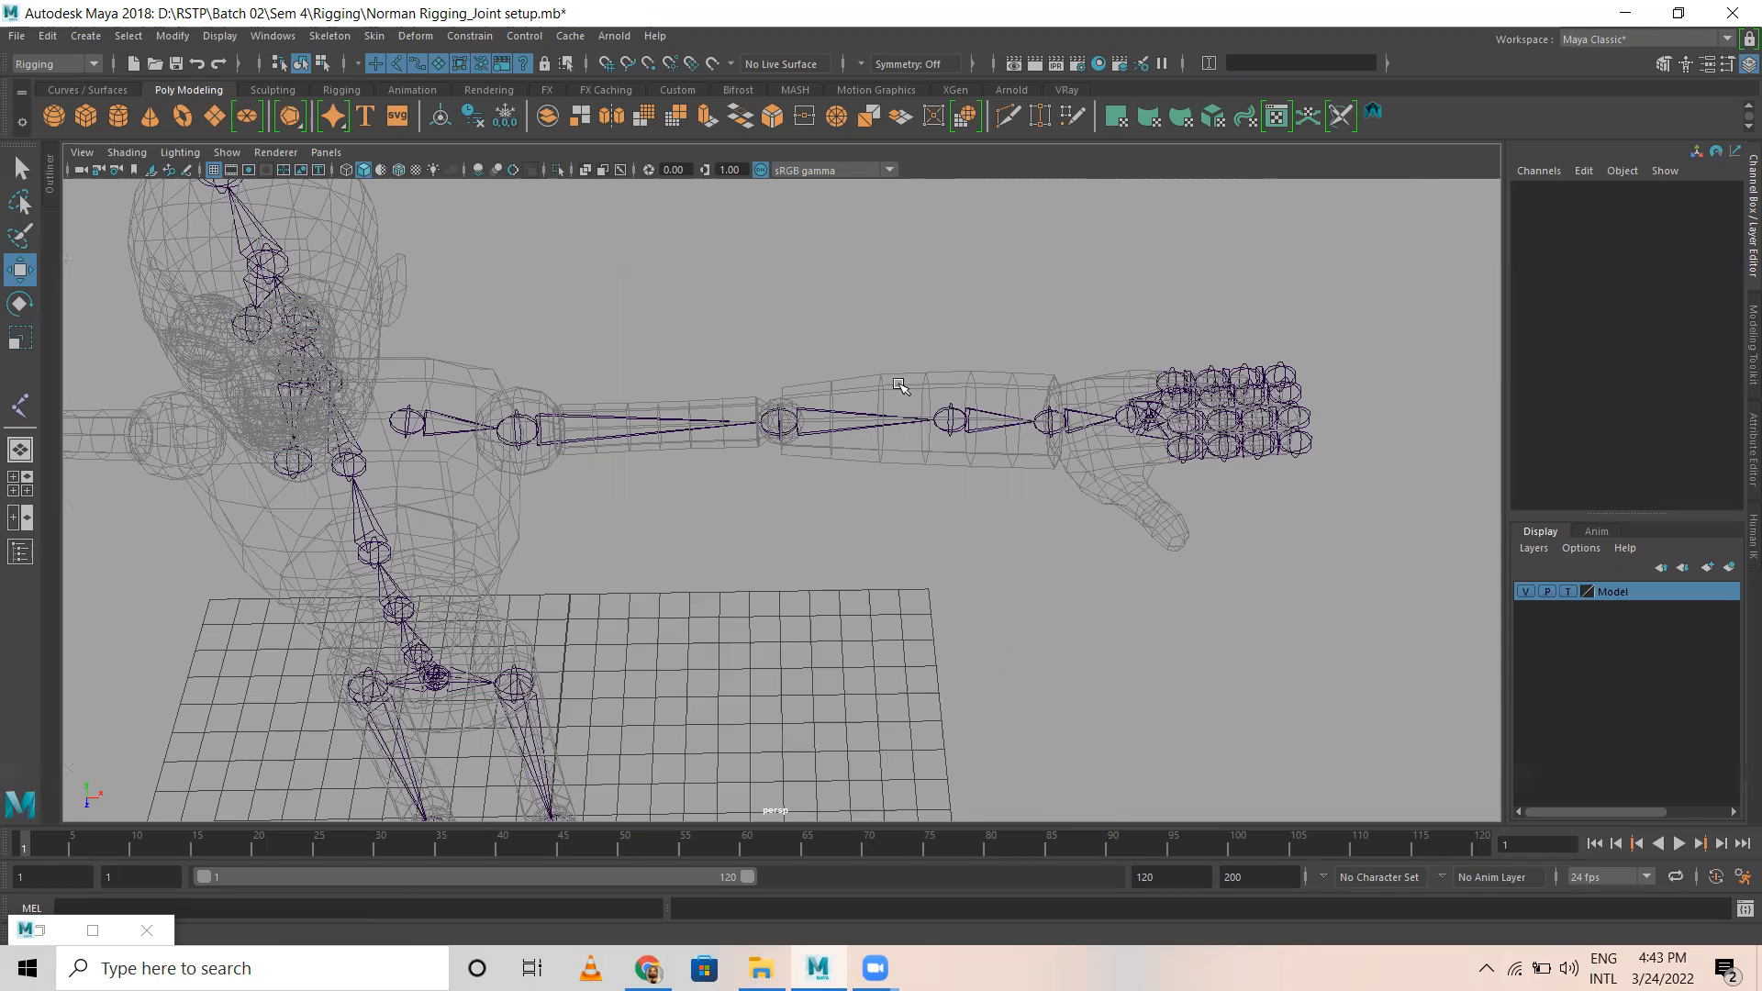
pyautogui.keyDown('alt'); pyautogui.moveTo(948, 470); pyautogui.dragTo(892, 482, button='middle'); pyautogui.keyUp('alt')
# Step: Examine the leg, spine, head and shoulder joints against the templated character mesh
pyautogui.keyDown('alt'); pyautogui.moveTo(580, 487); pyautogui.dragTo(605, 425); pyautogui.keyUp('alt')
pyautogui.moveTo(604, 425)
pyautogui.keyDown('alt'); pyautogui.mouseDown(button='right')
pyautogui.moveTo(779, 433)
pyautogui.moveTo(602, 425)
pyautogui.mouseUp(button='right'); pyautogui.keyUp('alt')
pyautogui.scroll(-4, 644, 478)
pyautogui.keyDown('alt'); pyautogui.moveTo(708, 550); pyautogui.dragTo(653, 351, button='middle'); pyautogui.keyUp('alt')
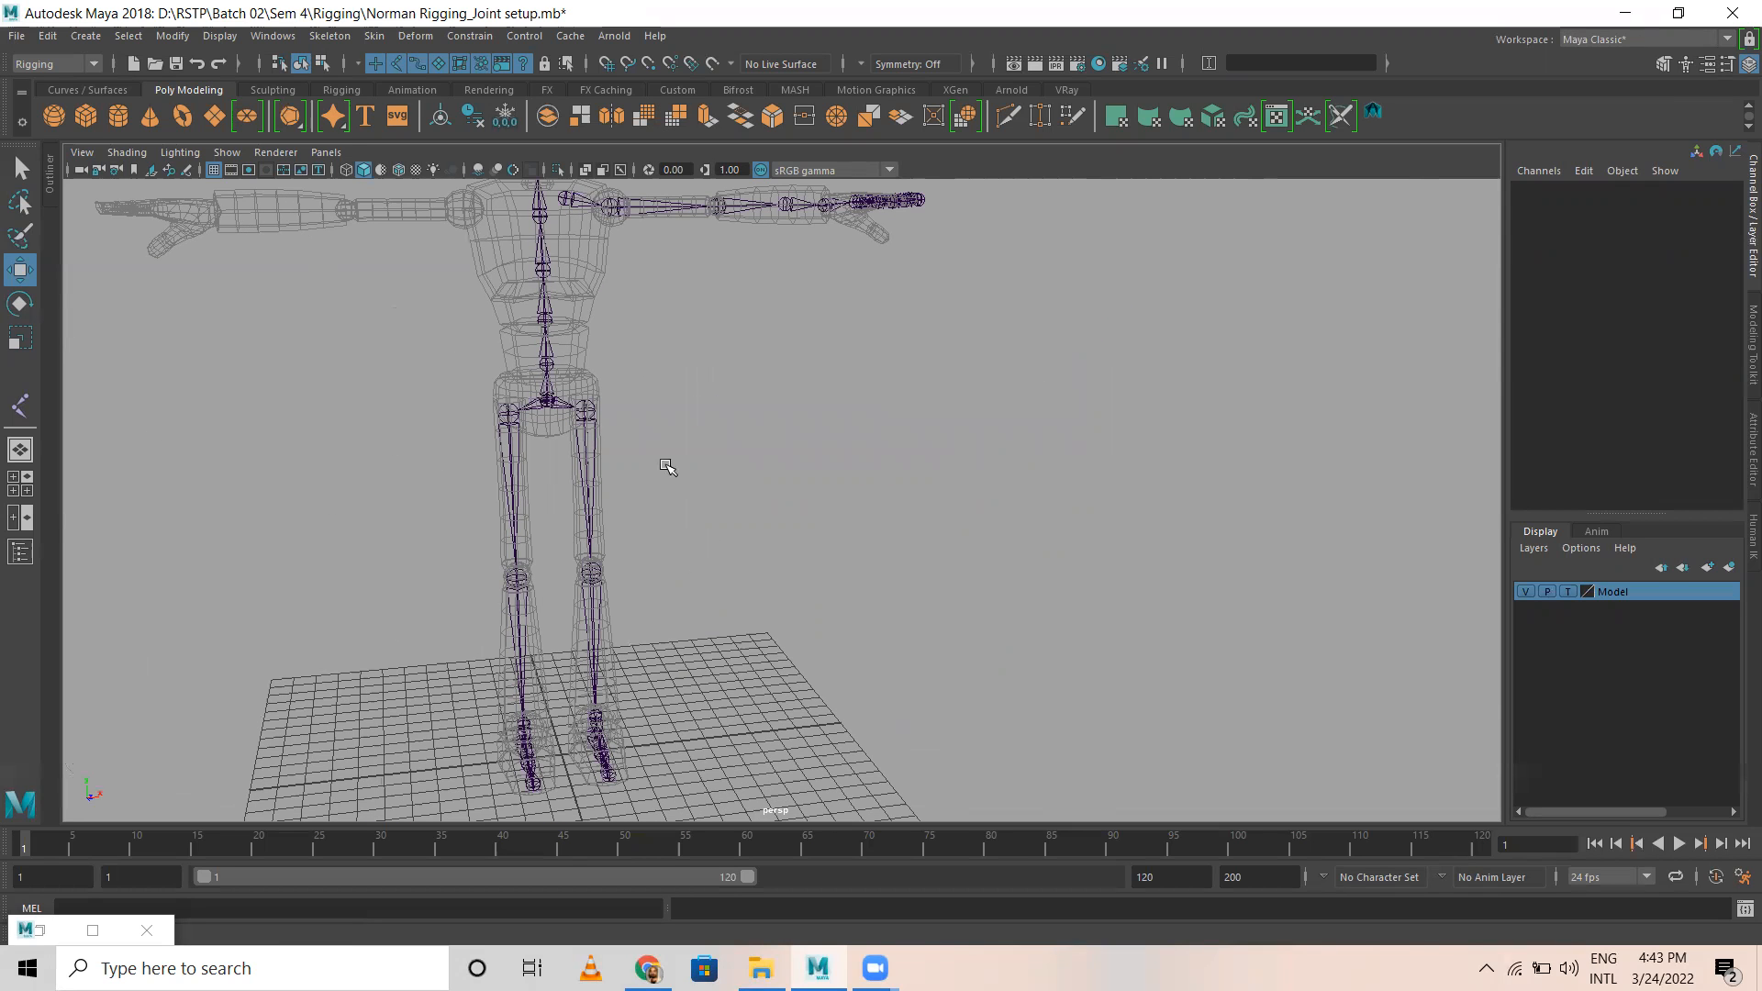
pyautogui.keyDown('alt'); pyautogui.moveTo(688, 597); pyautogui.dragTo(680, 732, button='middle'); pyautogui.keyUp('alt')
pyautogui.keyDown('alt'); pyautogui.moveTo(569, 665); pyautogui.dragTo(550, 562); pyautogui.keyUp('alt')
pyautogui.keyDown('alt'); pyautogui.moveTo(569, 458); pyautogui.dragTo(601, 424); pyautogui.keyUp('alt')
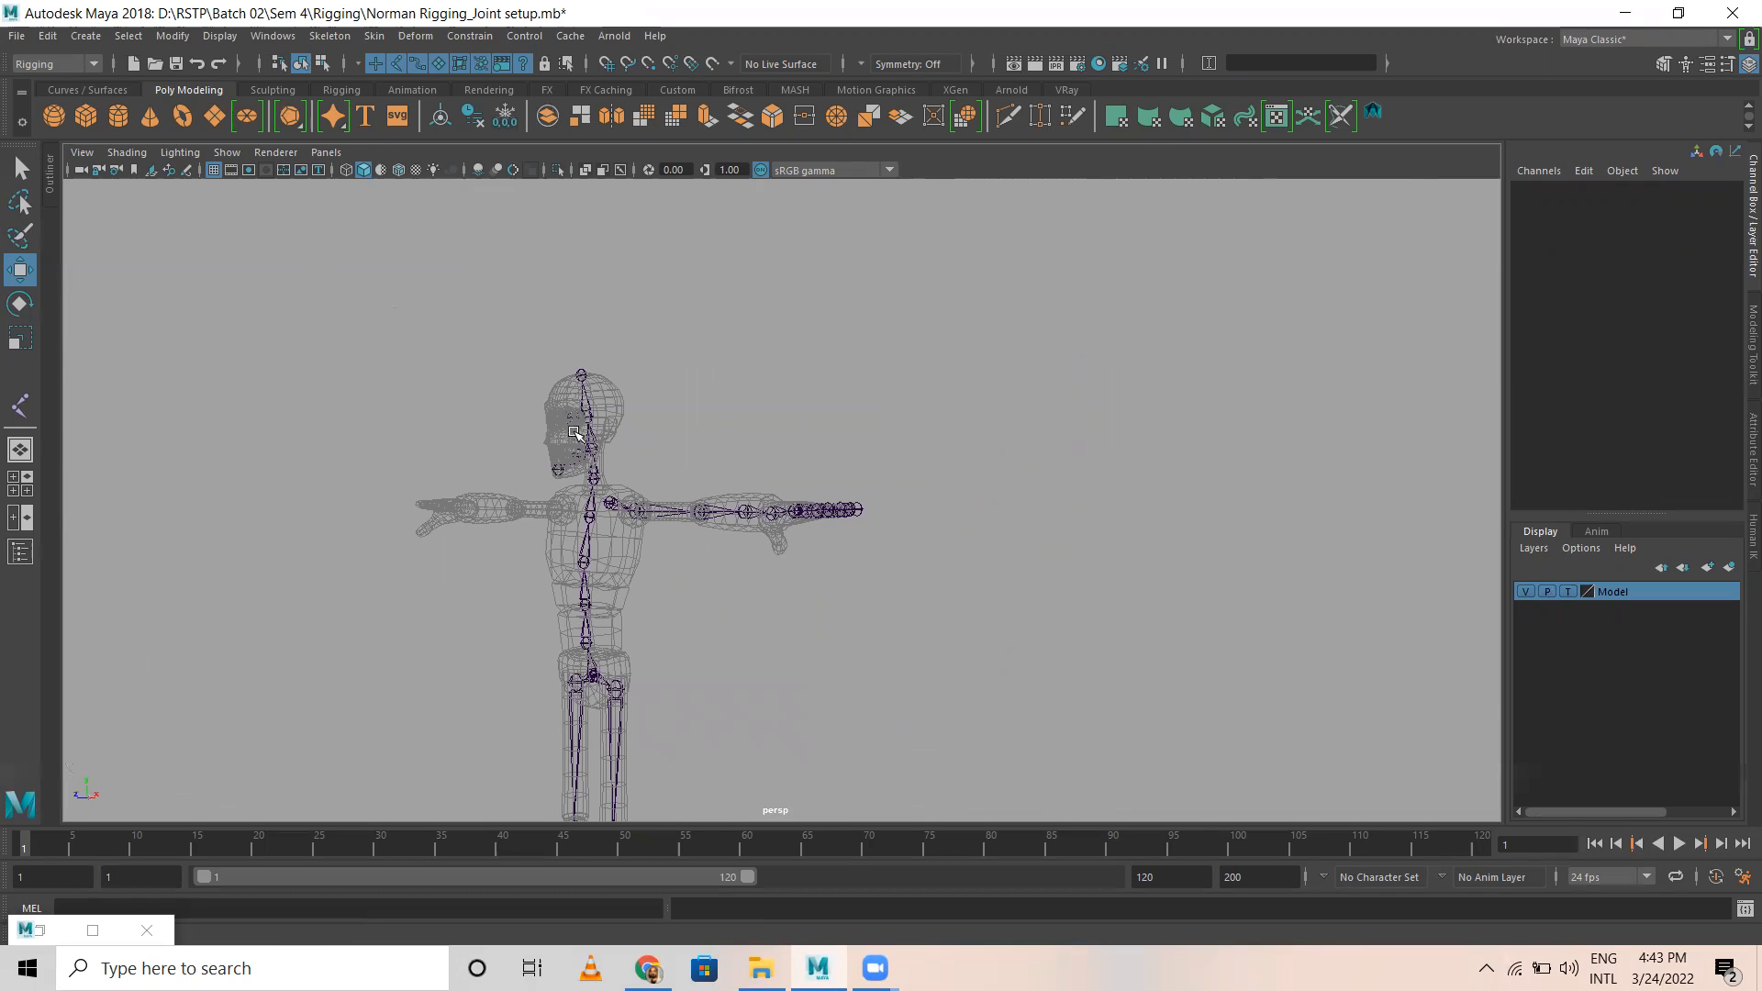
pyautogui.keyDown('alt'); pyautogui.moveTo(613, 614); pyautogui.dragTo(626, 609); pyautogui.keyUp('alt')
pyautogui.keyDown('alt'); pyautogui.moveTo(626, 610); pyautogui.dragTo(815, 634, button='right'); pyautogui.keyUp('alt')
pyautogui.keyDown('alt'); pyautogui.moveTo(684, 650); pyautogui.dragTo(560, 597); pyautogui.keyUp('alt')
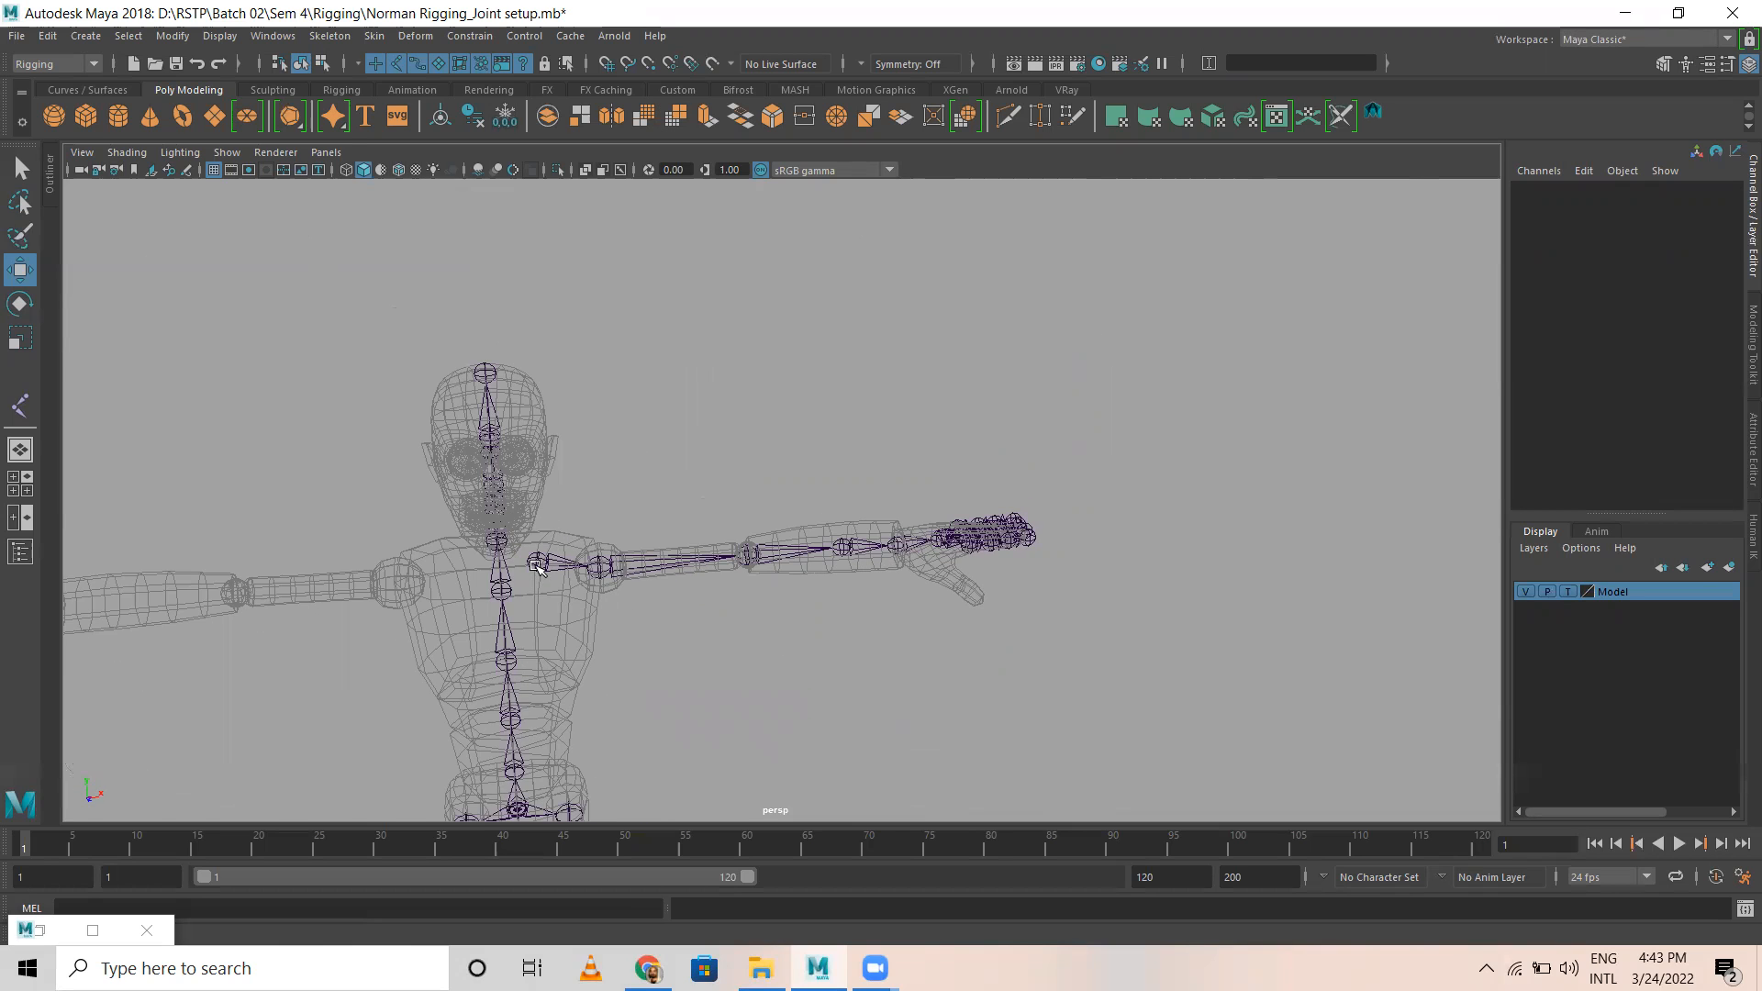
pyautogui.keyDown('alt'); pyautogui.moveTo(605, 618); pyautogui.dragTo(799, 620, button='right'); pyautogui.keyUp('alt')
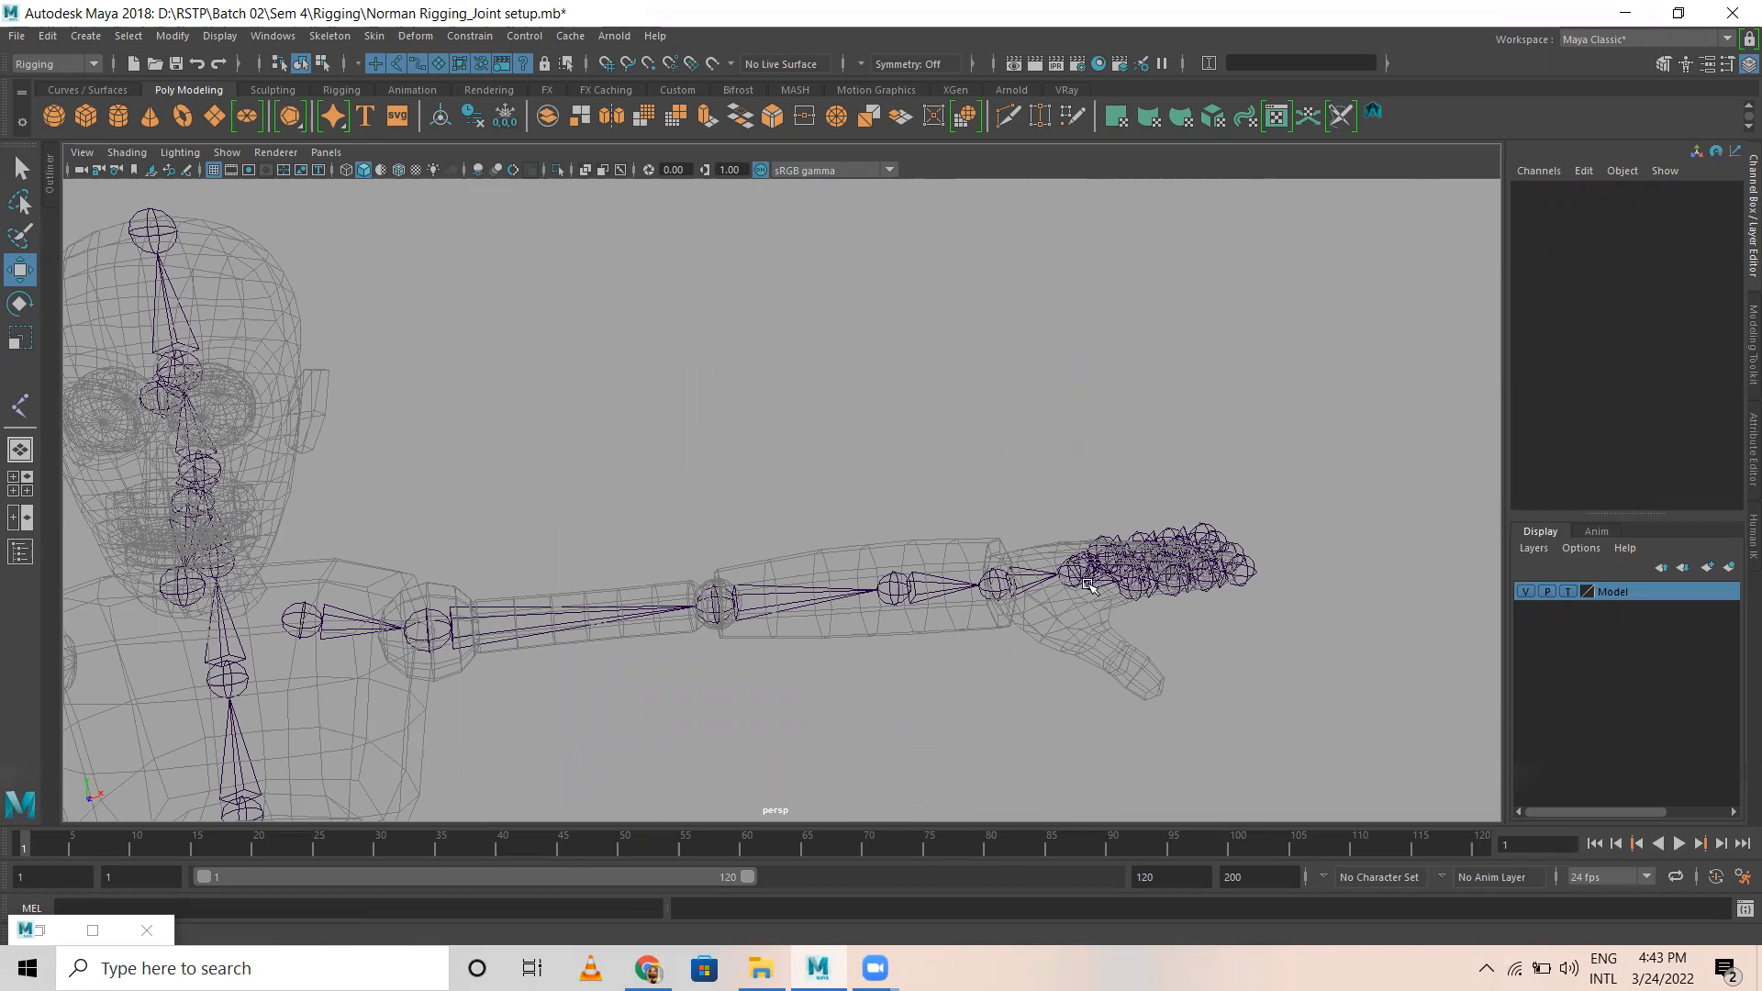
# Step: Save the scene with the full skeleton in view
pyautogui.keyDown('alt'); pyautogui.moveTo(1050, 677); pyautogui.dragTo(615, 646, button='right'); pyautogui.keyUp('alt')
pyautogui.keyDown('alt'); pyautogui.moveTo(822, 748); pyautogui.dragTo(801, 446, button='middle'); pyautogui.keyUp('alt')
pyautogui.keyDown('alt'); pyautogui.moveTo(789, 550); pyautogui.dragTo(614, 554, button='right'); pyautogui.keyUp('alt')
pyautogui.hotkey('ctrl', 's')
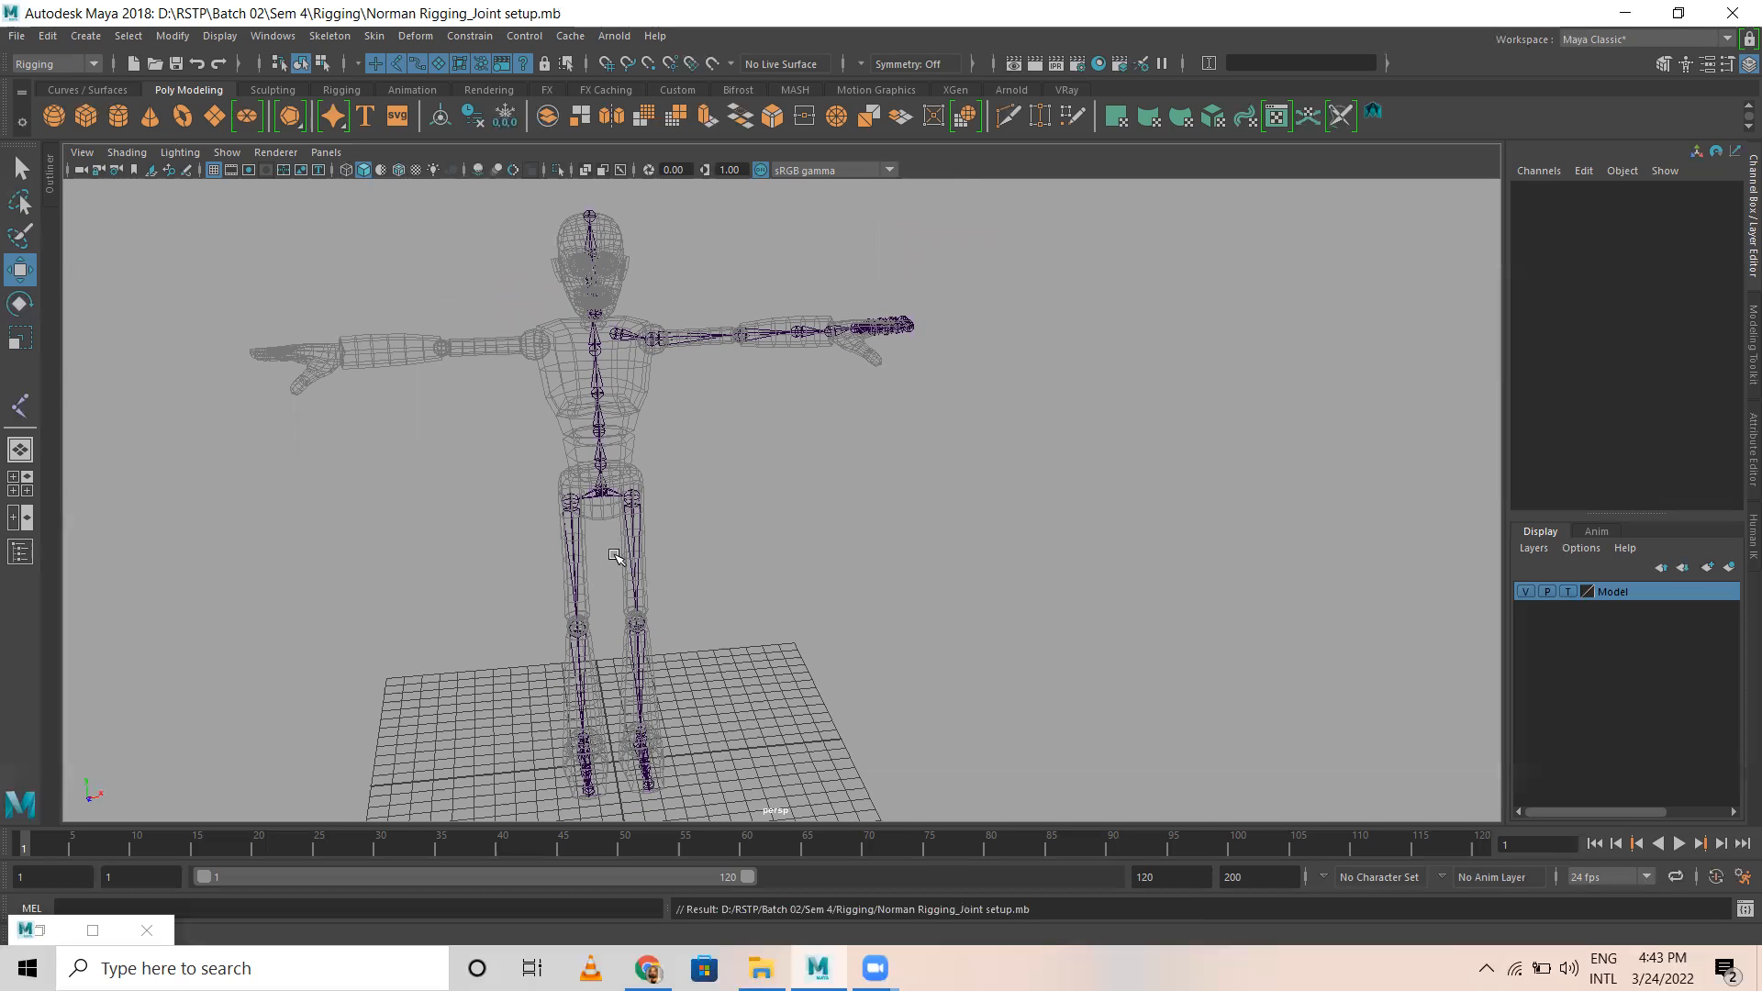